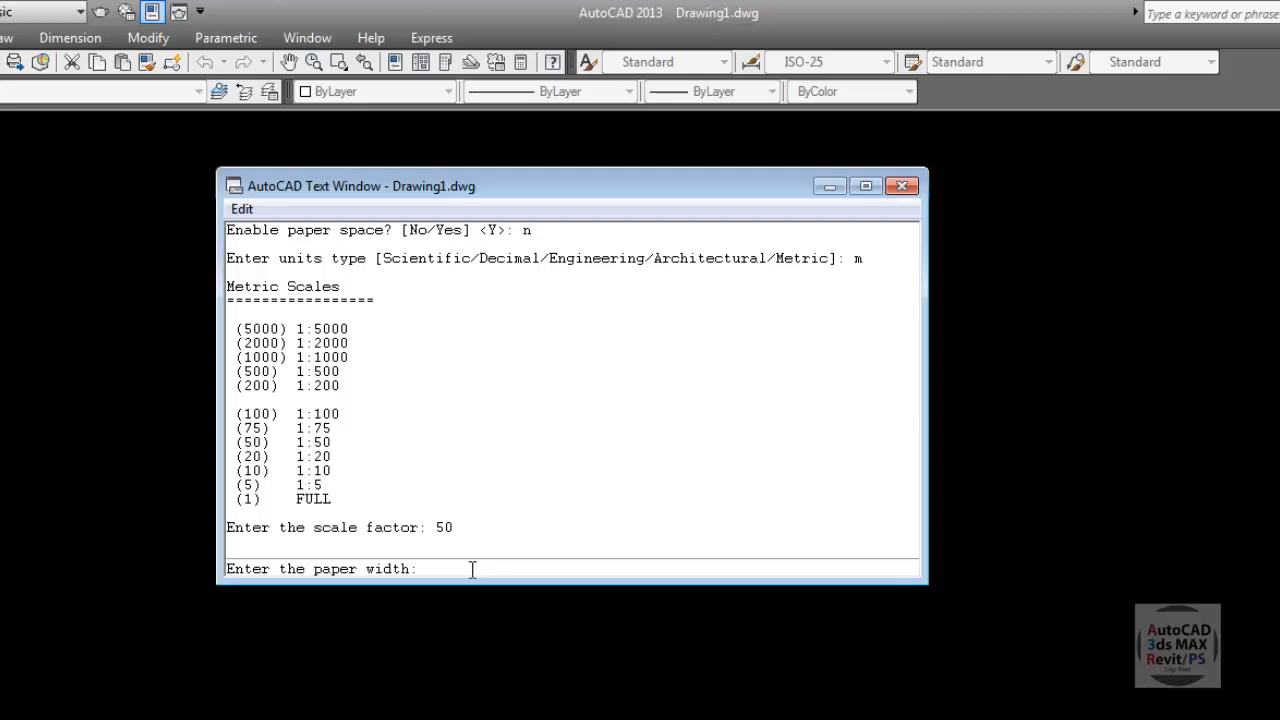
# - Set the sheet's paper width to 420 and paper height to 297 to create the A3 border
pyautogui.write('420')
pyautogui.press('Return')
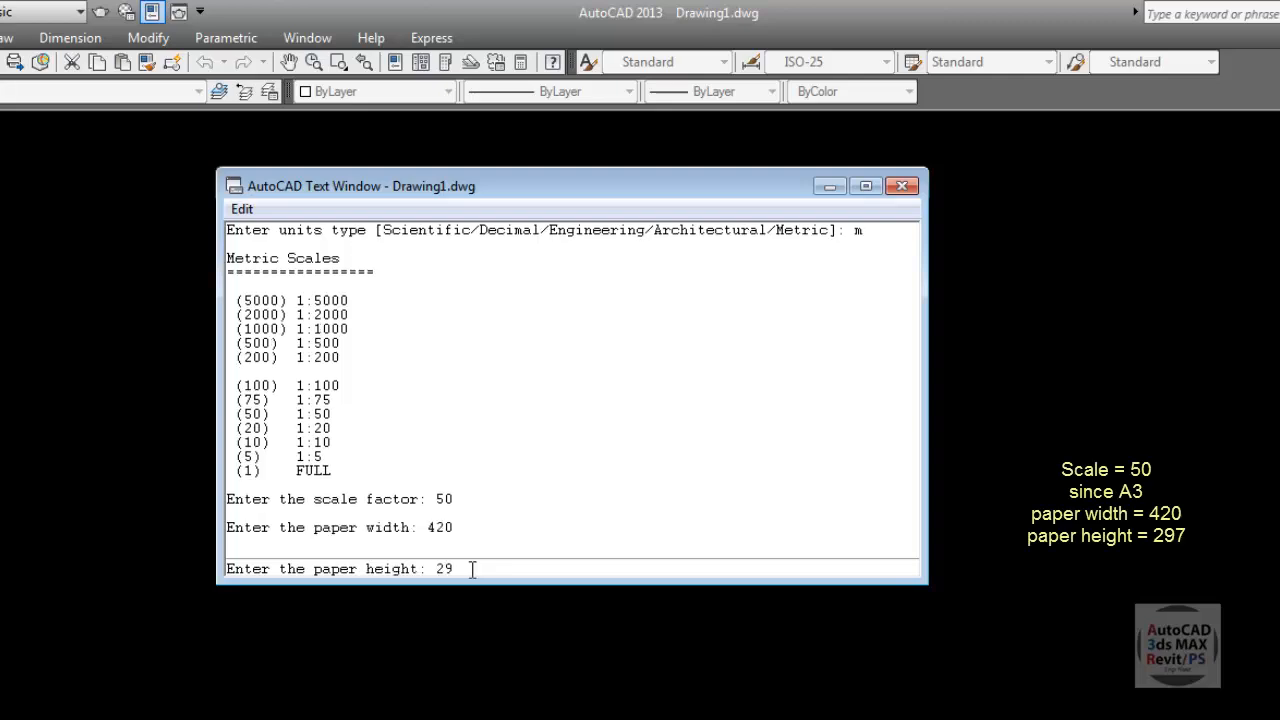
pyautogui.write('297')
pyautogui.press('Return')
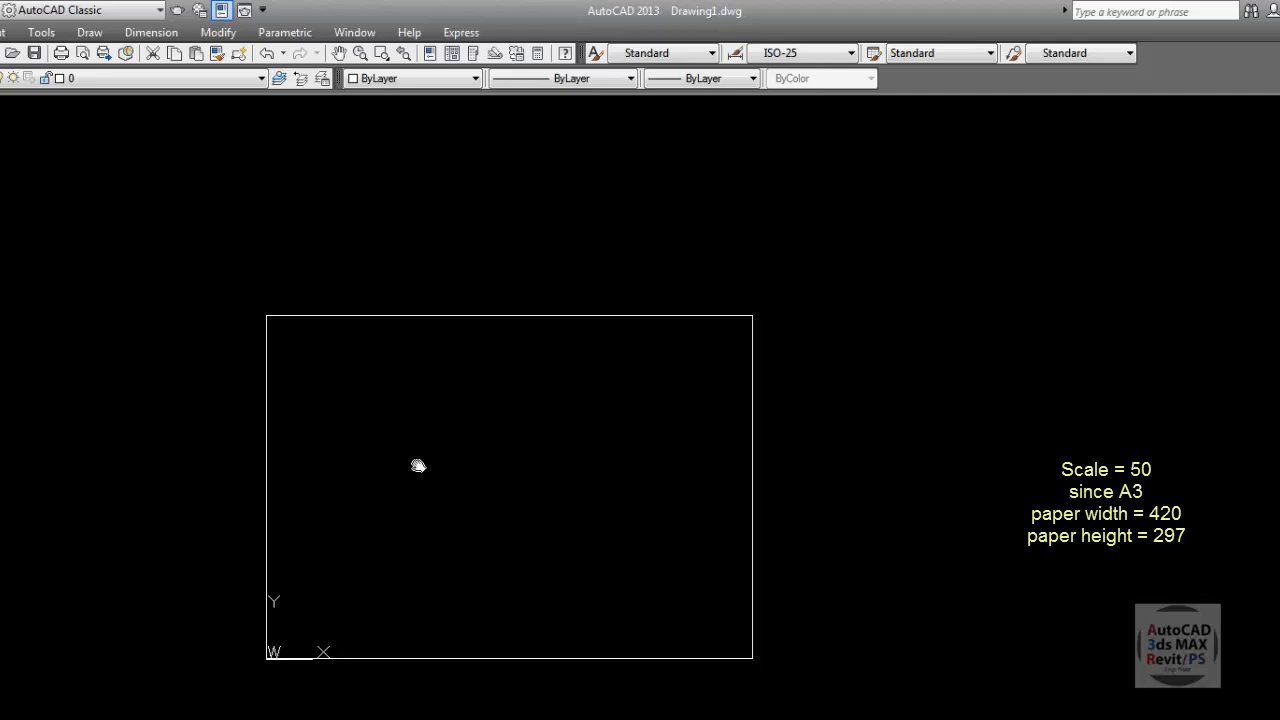
# - Make the wall layer current
pyautogui.scroll(2, 505, 445)
pyautogui.moveTo(592, 404)
pyautogui.mouseDown(button='middle')
pyautogui.moveTo(529, 420)
pyautogui.moveTo(536, 411)
pyautogui.mouseUp(button='middle')
pyautogui.scroll(2, 563, 303)
pyautogui.moveTo(563, 303); pyautogui.dragTo(690, 298, button='middle')
pyautogui.press('Escape')
pyautogui.write('z')
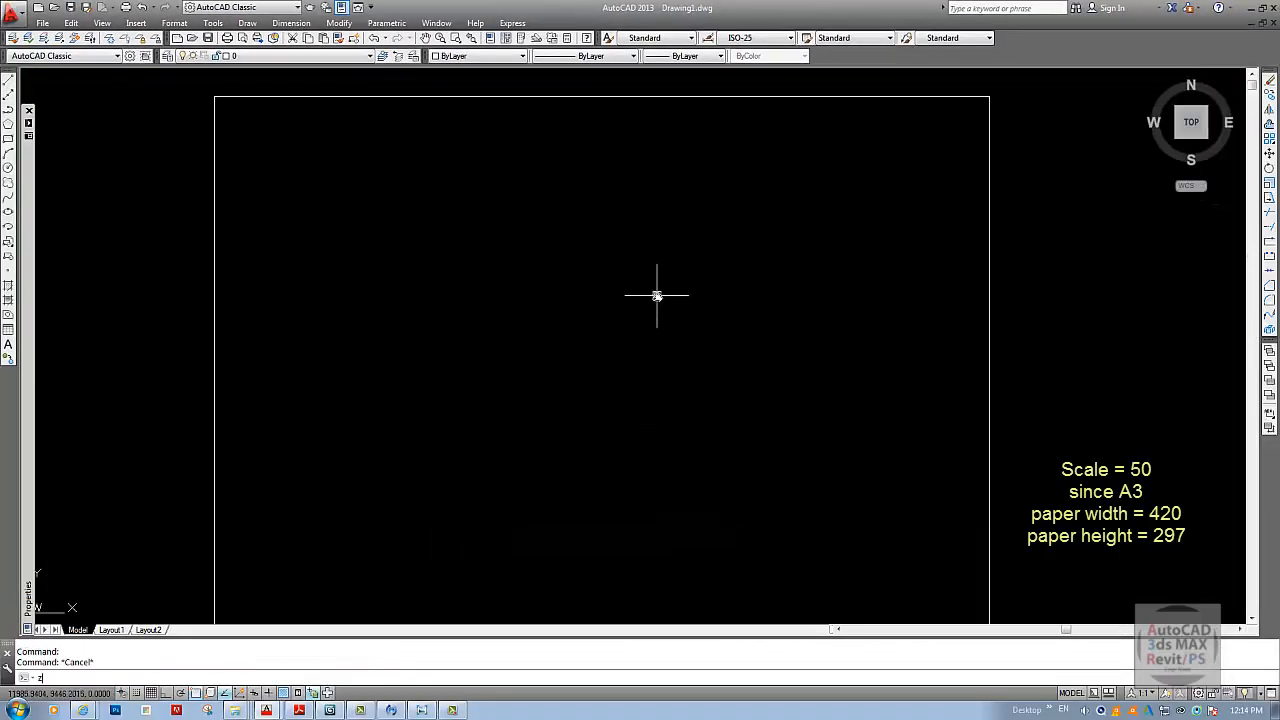
pyautogui.press('Return')
pyautogui.write('e')
pyautogui.press('Return')
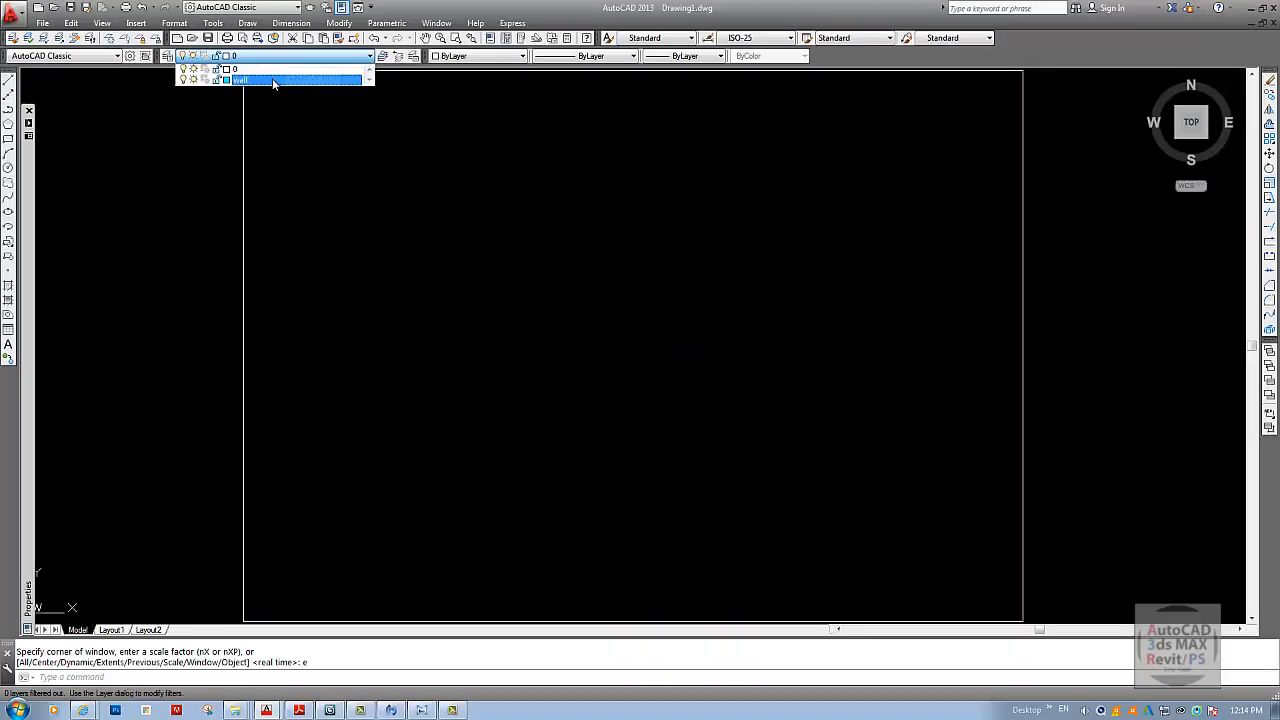
pyautogui.click(272, 79)
pyautogui.press('Escape')
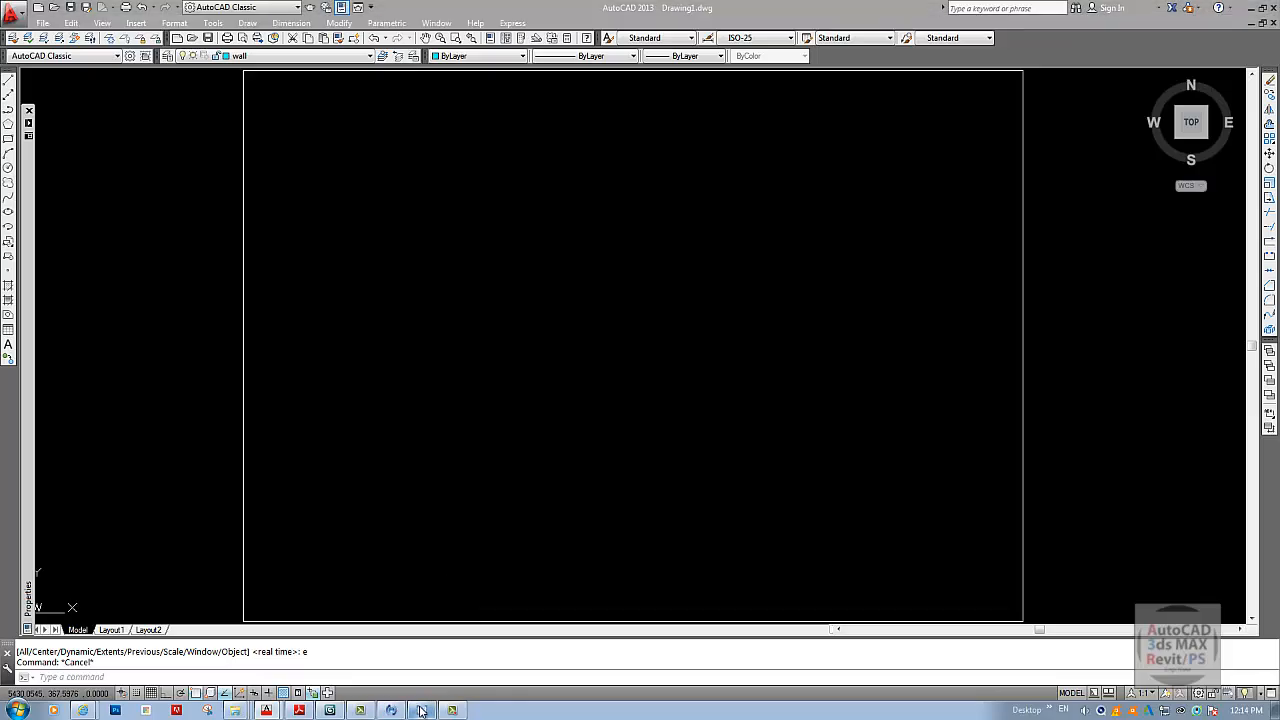
# - Consult the floor plan image, and draw a vertical wall line about 10100 units long plus a horizontal one rightward from its upper end, with Ortho on
pyautogui.click(421, 710)
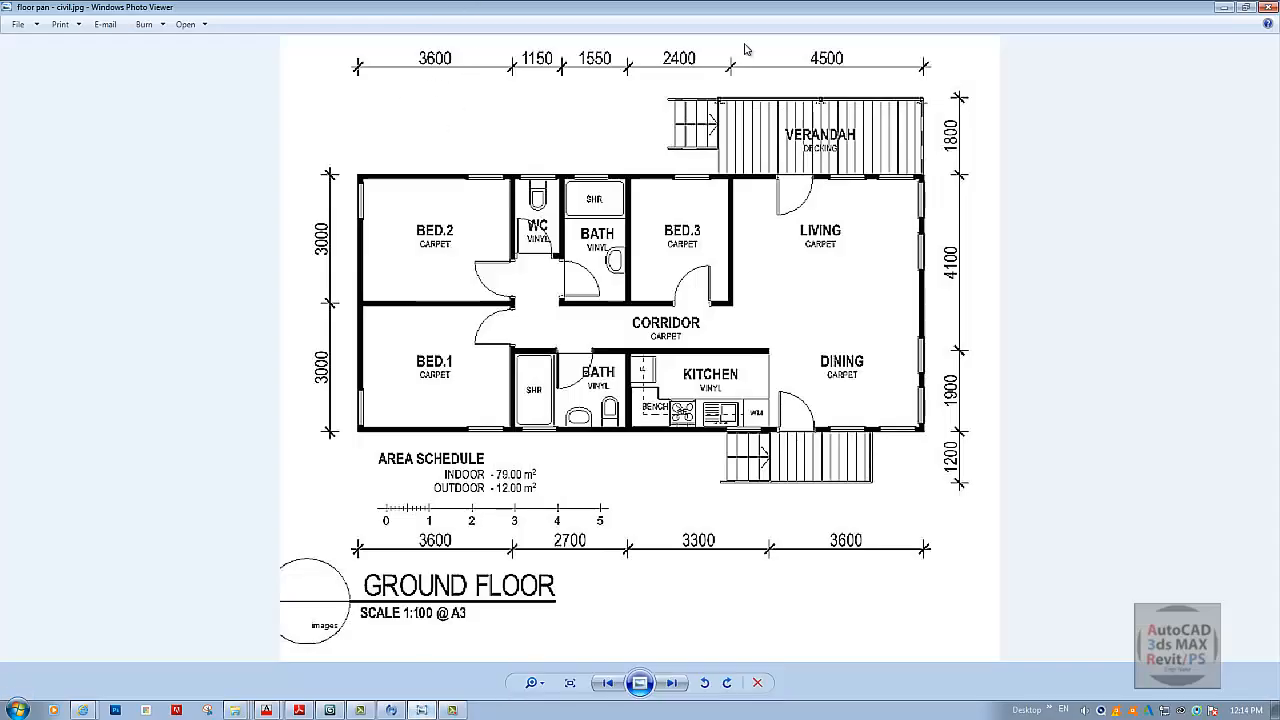
pyautogui.click(1224, 9)
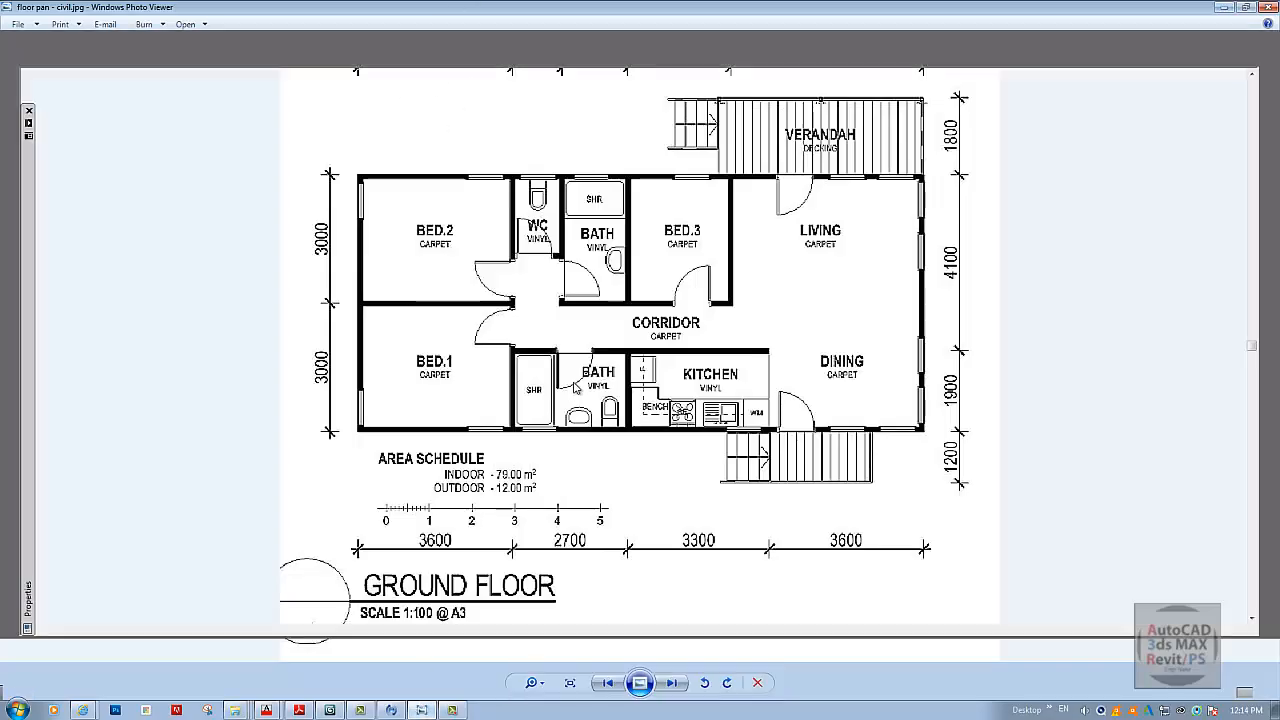
pyautogui.write('l')
pyautogui.press('Return')
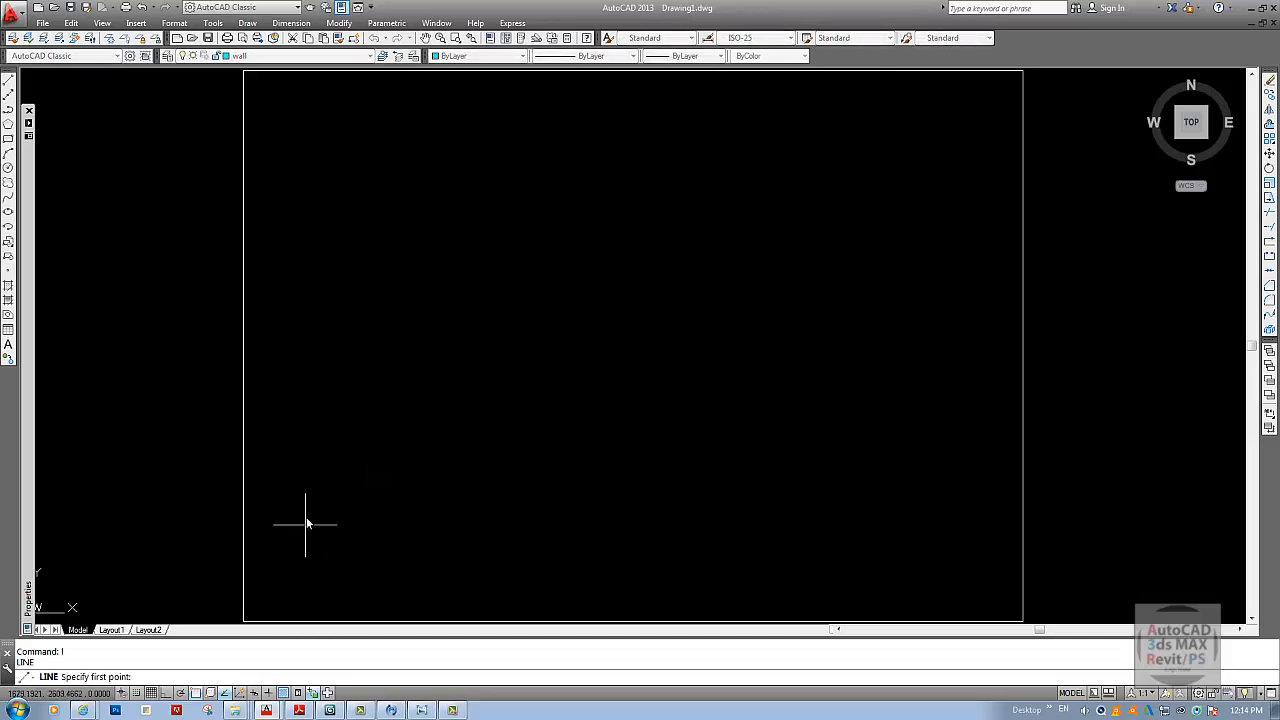
pyautogui.click(306, 514)
pyautogui.press('F8')
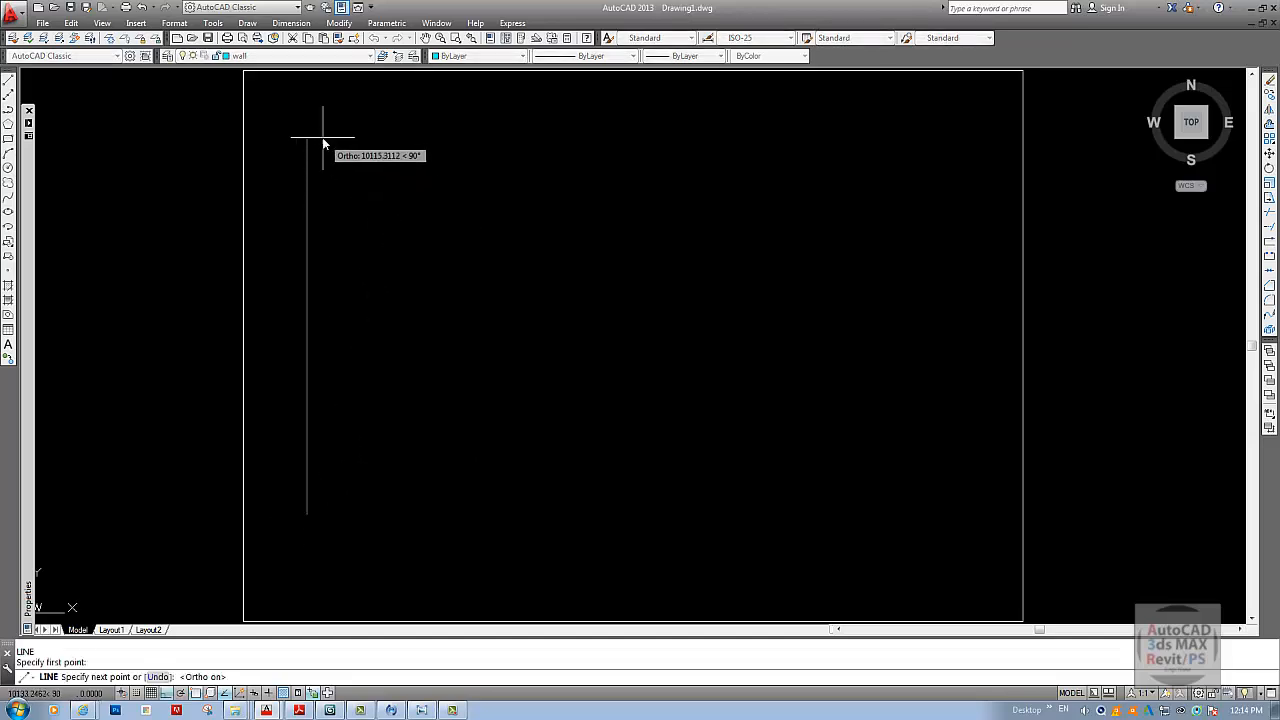
pyautogui.click(318, 137)
pyautogui.click(920, 160)
pyautogui.press('Escape')
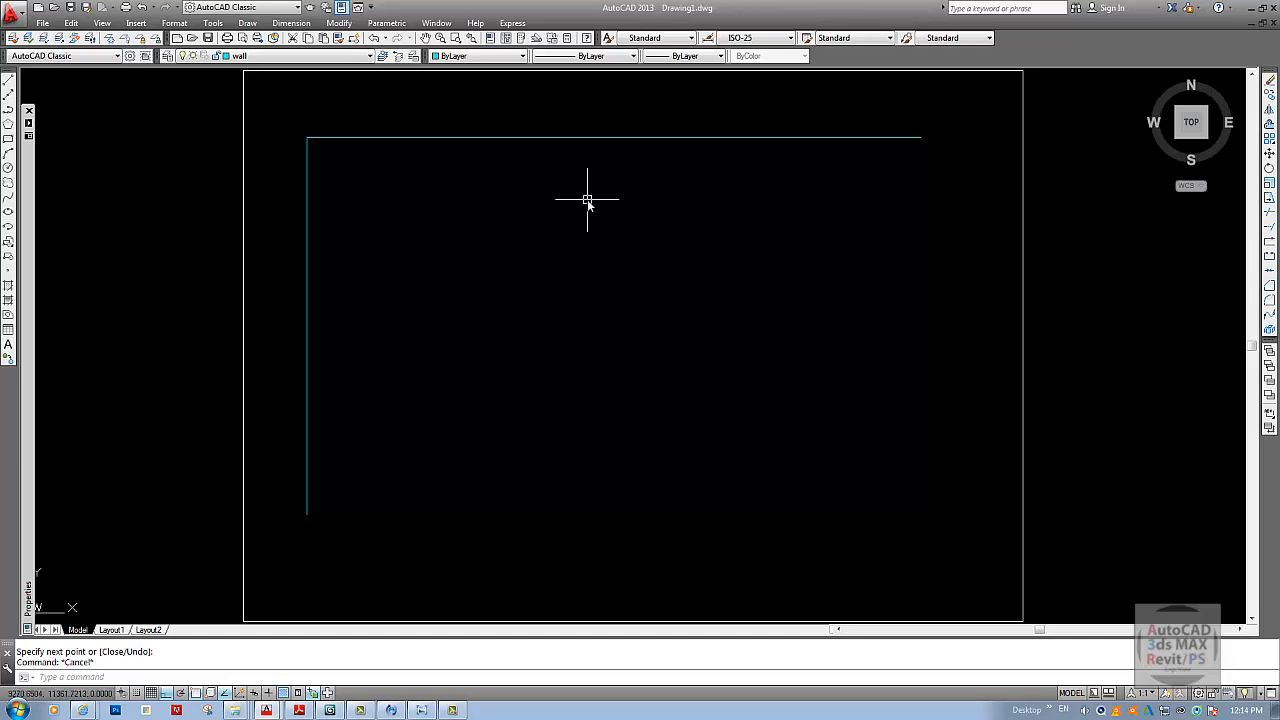
pyautogui.press('Escape')
# - Offset the horizontal and vertical wall lines 150 inward to form double-line walls
pyautogui.write('o')
pyautogui.press('Return')
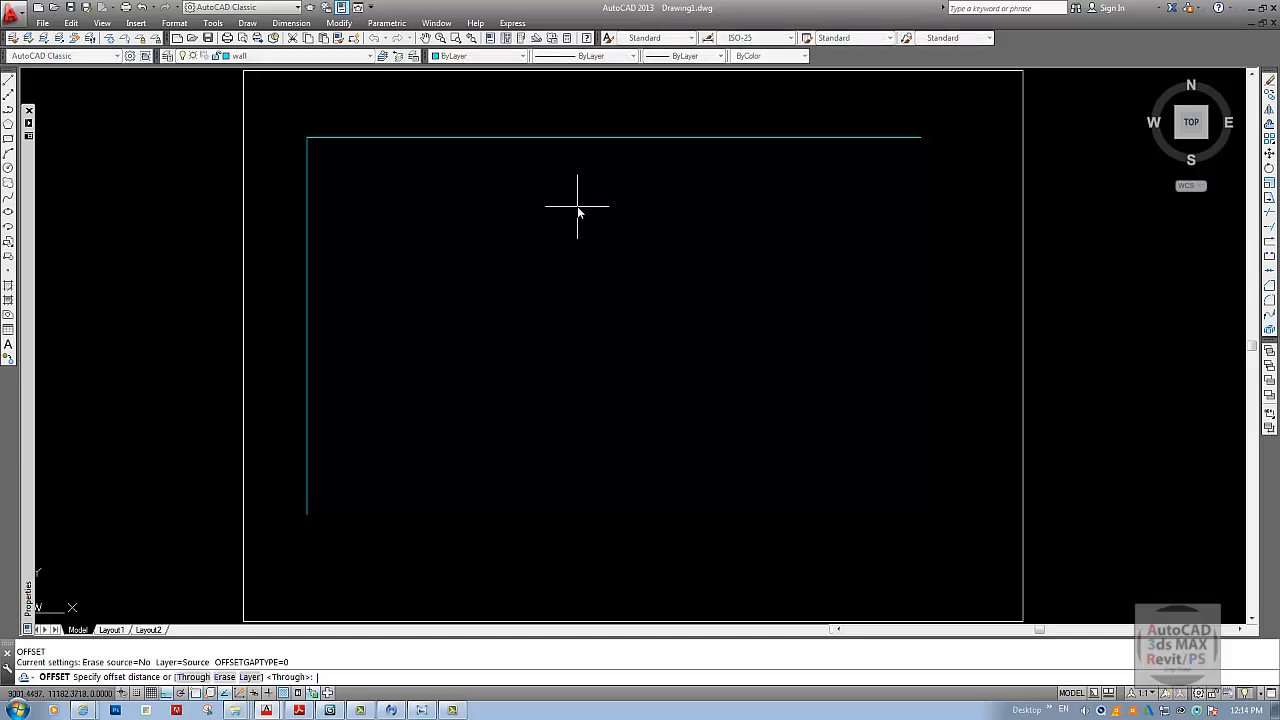
pyautogui.press('Return')
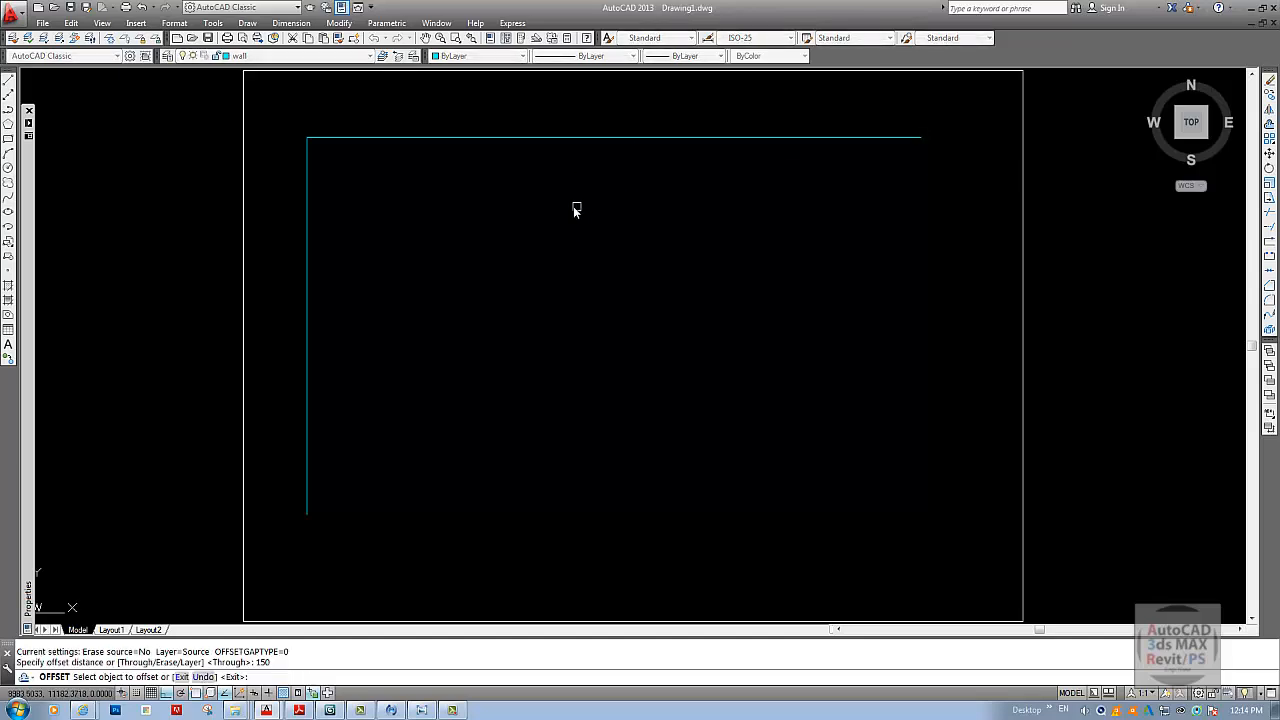
pyautogui.click(395, 137)
pyautogui.click(370, 158)
pyautogui.click(308, 171)
pyautogui.click(340, 176)
pyautogui.press('Return')
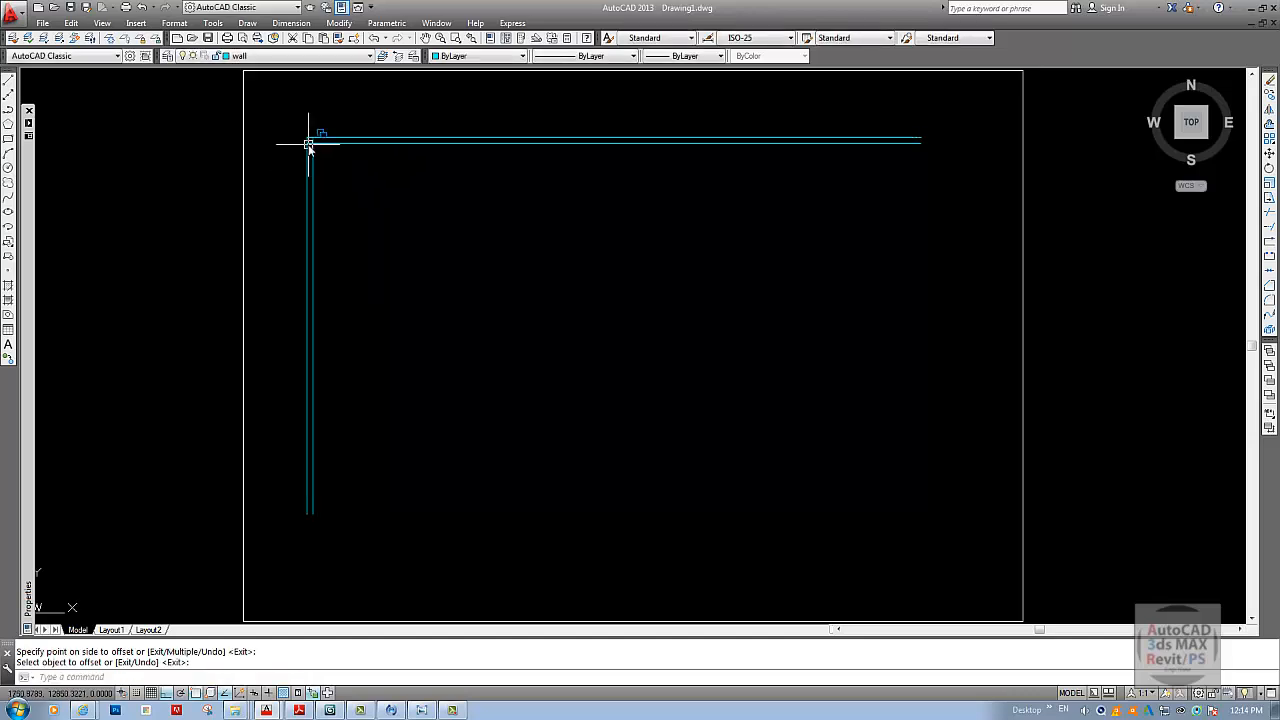
pyautogui.scroll(5, 309, 145)
pyautogui.press('Return')
pyautogui.press('Escape')
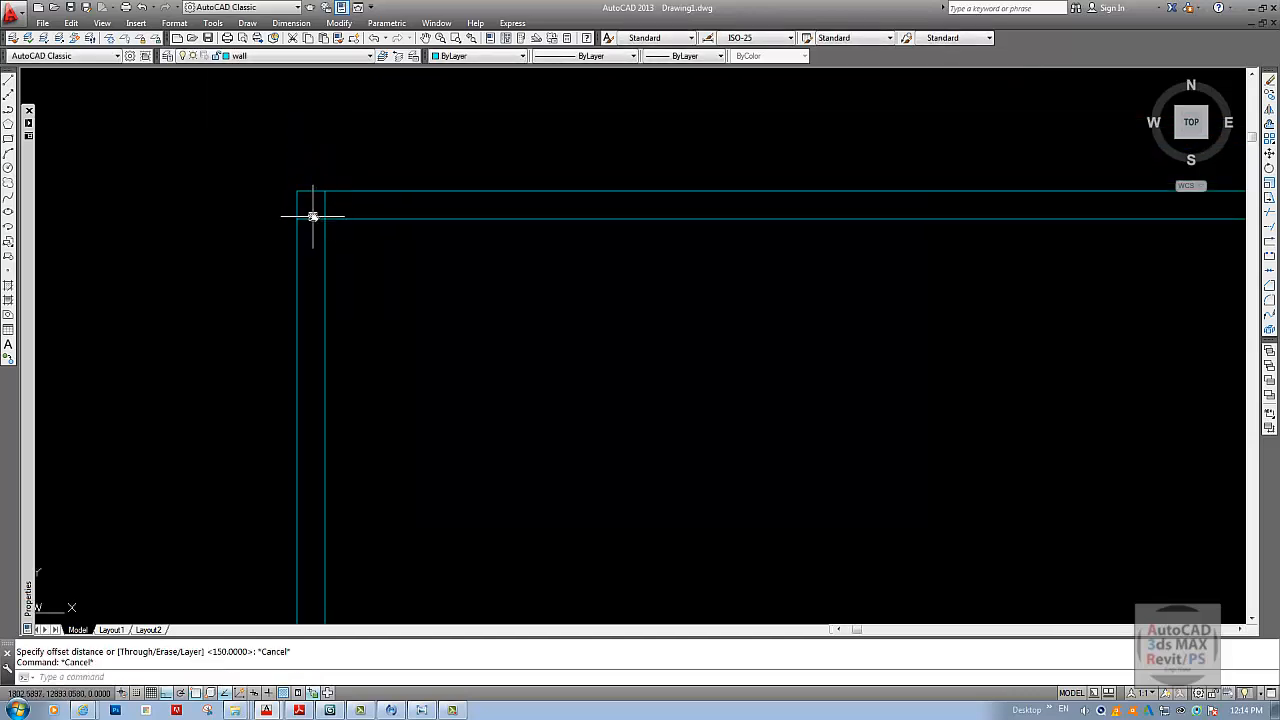
# - Trim the overlapping ends of the inner wall lines at the upper-left corner
pyautogui.write('tr')
pyautogui.press('Return')
pyautogui.press('Return')
pyautogui.click(329, 203)
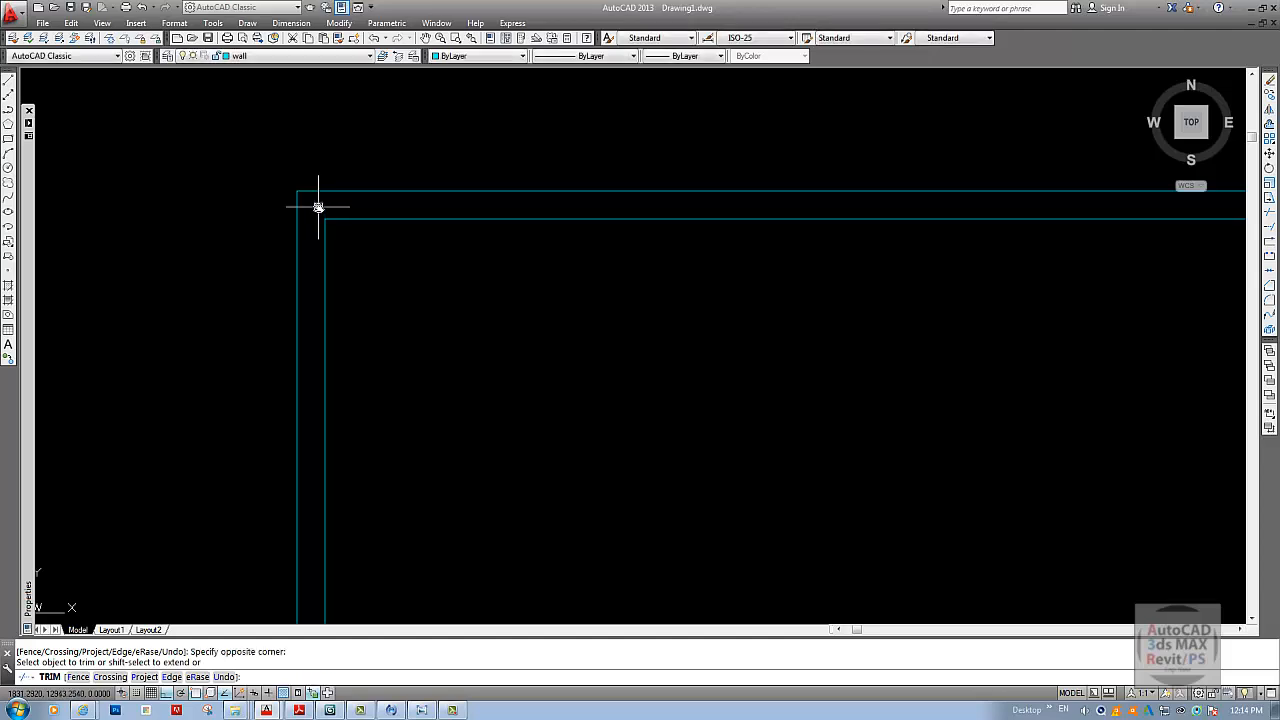
pyautogui.click(314, 206)
pyautogui.scroll(-5, 343, 233)
pyautogui.moveTo(343, 233); pyautogui.dragTo(343, 248, button='middle')
pyautogui.press('Escape')
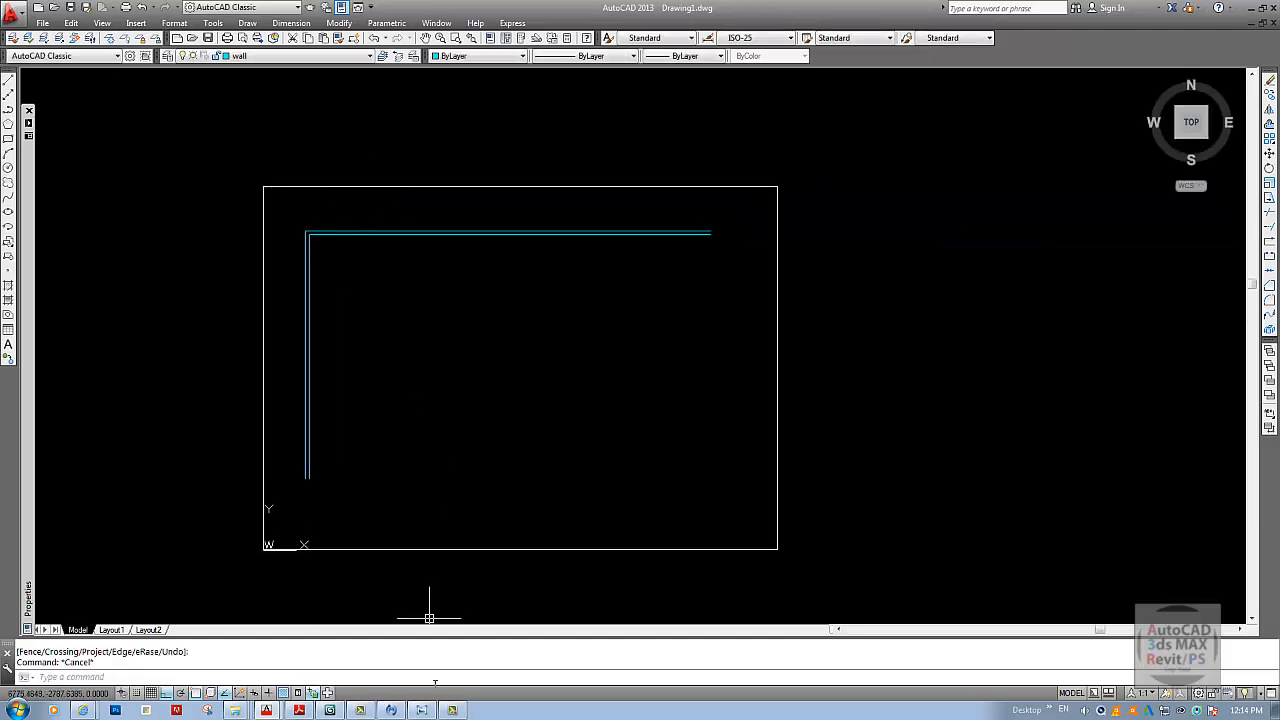
# - Check the floor plan image and offset the inner line of the left wall 1150 to the right
pyautogui.click(436, 712)
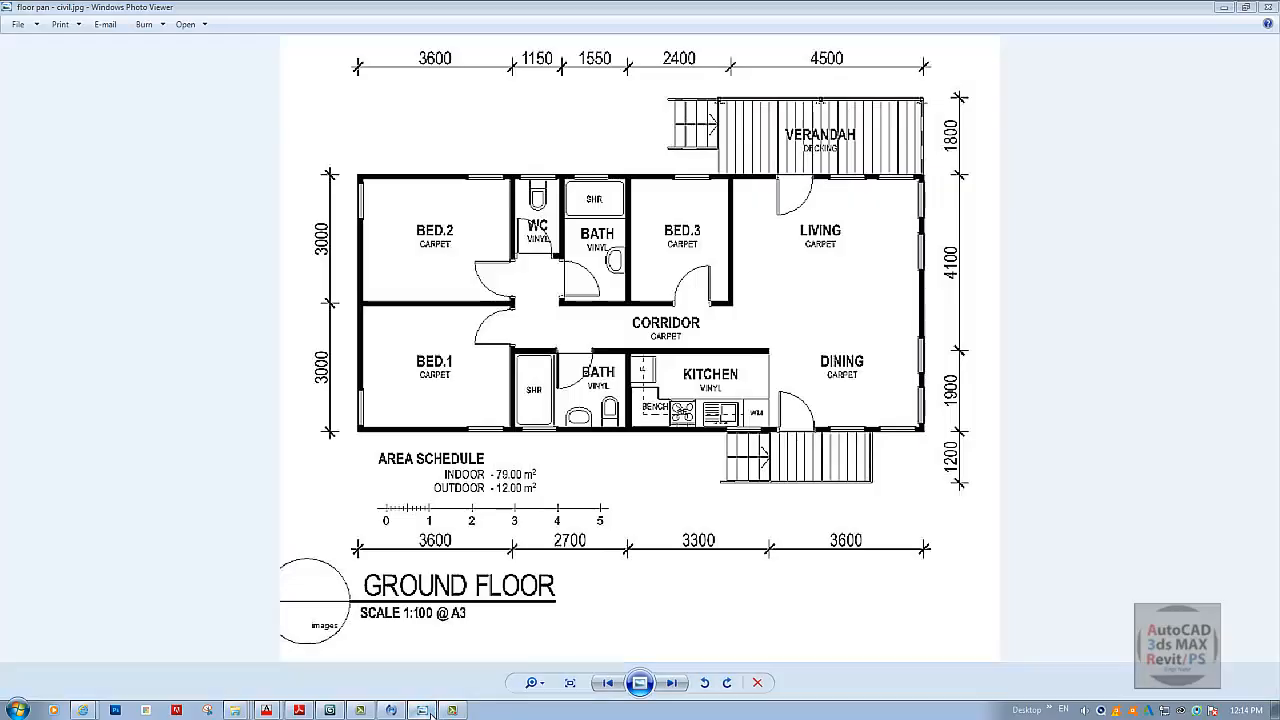
pyautogui.press('Escape')
pyautogui.write('o')
pyautogui.press('Return')
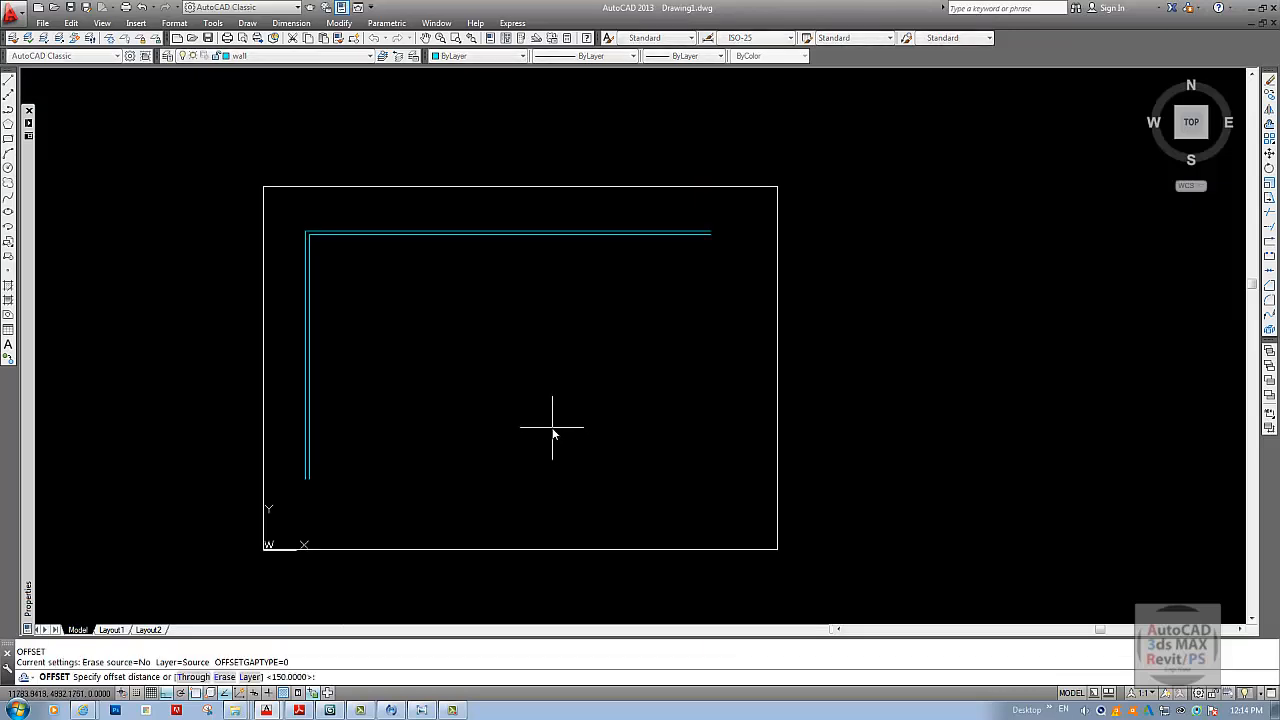
pyautogui.write('11')
pyautogui.write('50')
pyautogui.press('Return')
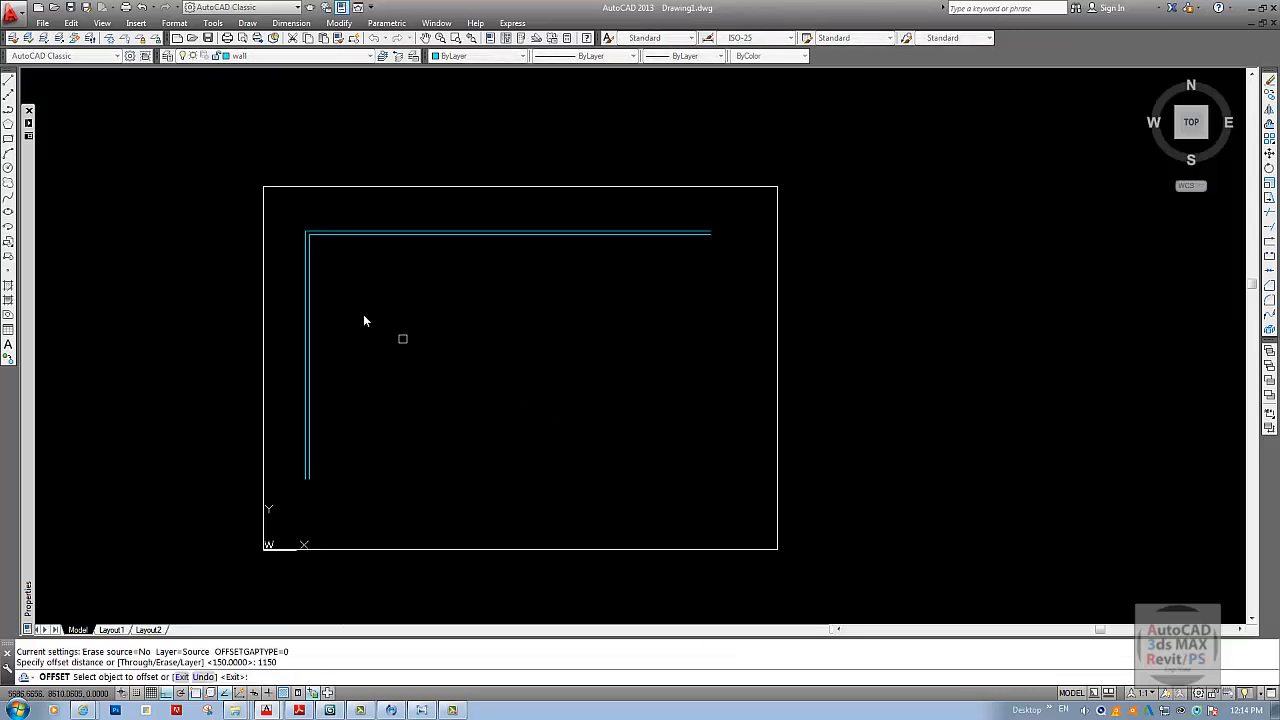
pyautogui.click(316, 316)
pyautogui.click(351, 323)
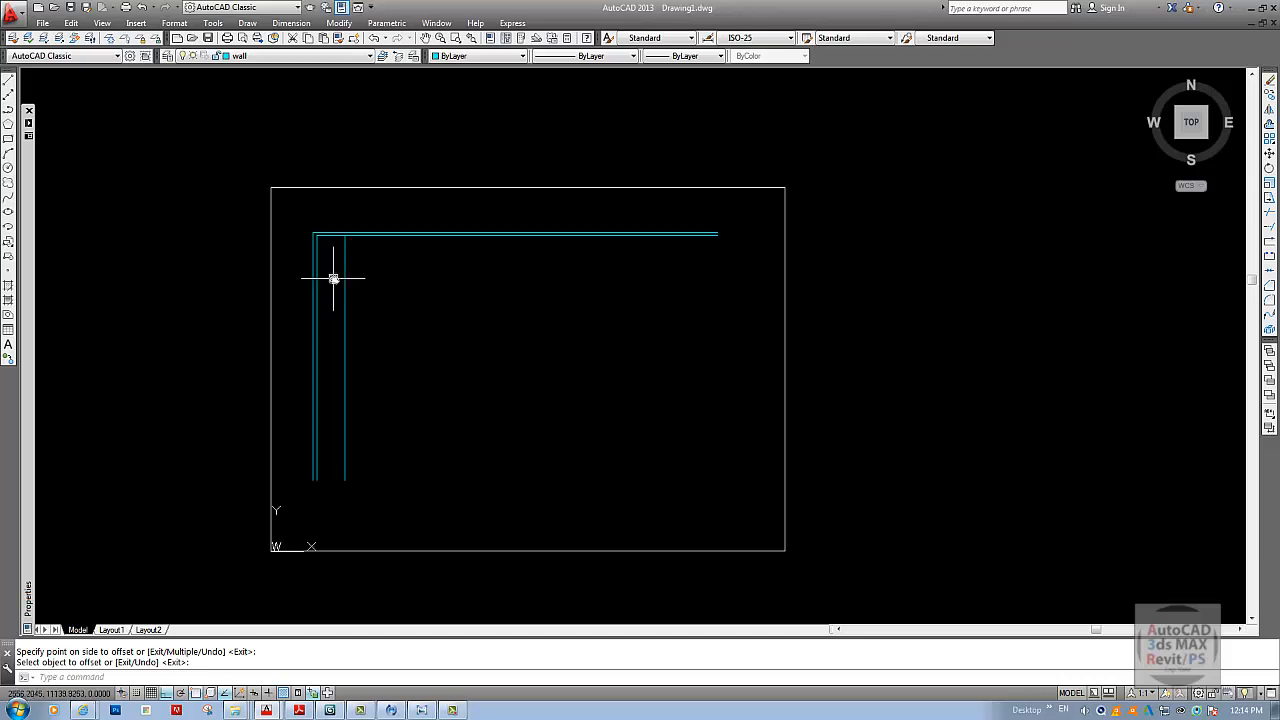
# - Erase the vertical line offset 1150 from the left wall
pyautogui.press('Escape')
pyautogui.write('e')
pyautogui.press('Return')
pyautogui.click(355, 263)
pyautogui.click(346, 300)
pyautogui.press('Return')
pyautogui.scroll(2, 346, 295)
pyautogui.press('Escape')
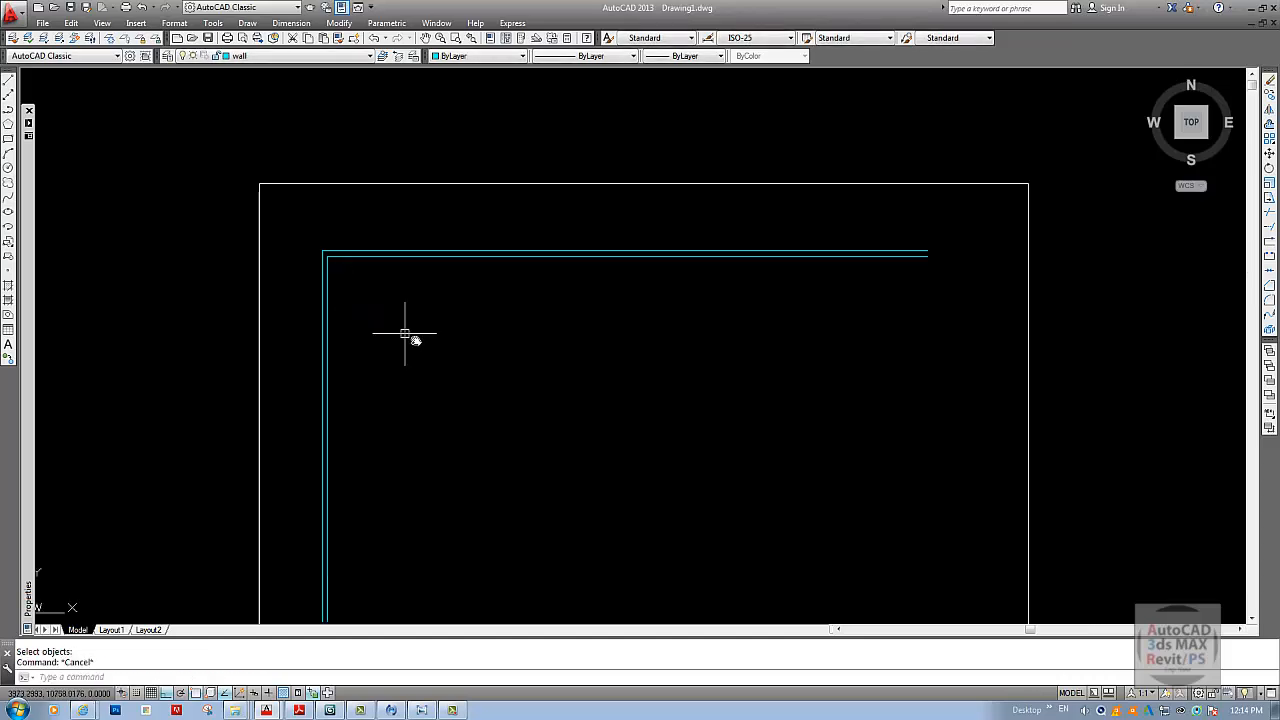
# - Offset the left wall's inner line 1150 to the right once more
pyautogui.write('o')
pyautogui.press('Return')
pyautogui.write('11')
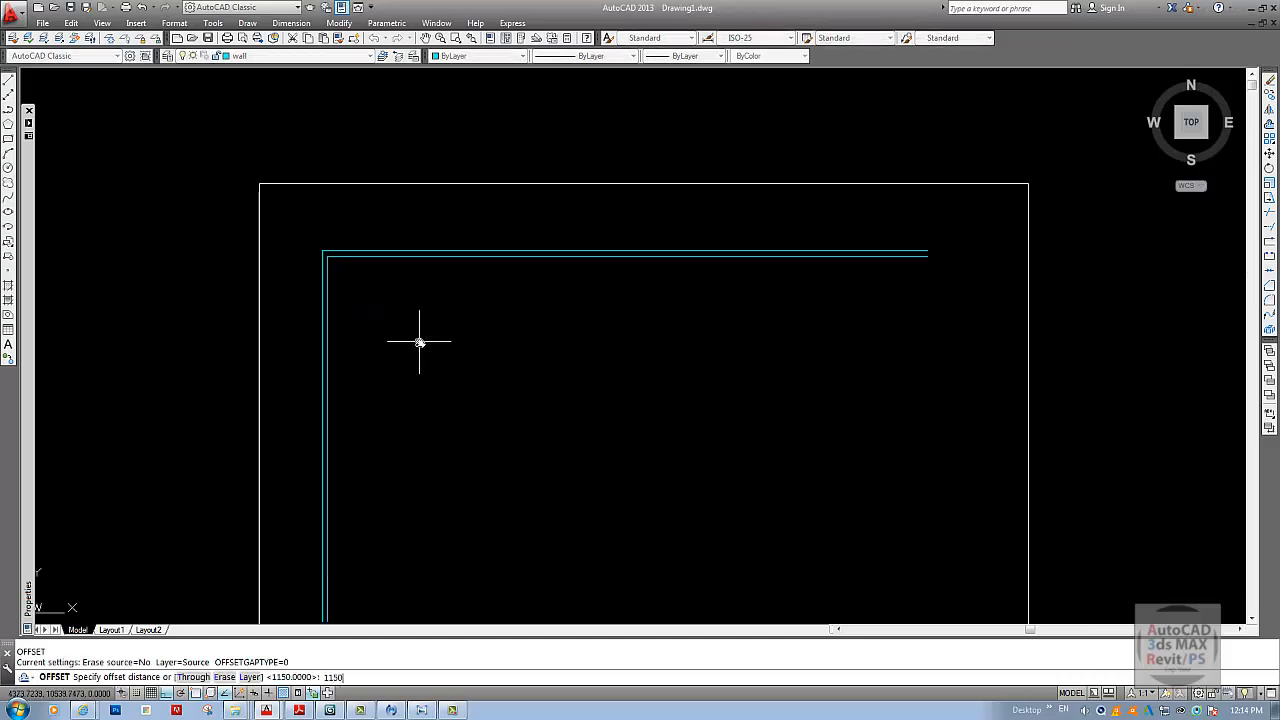
pyautogui.press('Return')
pyautogui.click(330, 326)
pyautogui.click(392, 337)
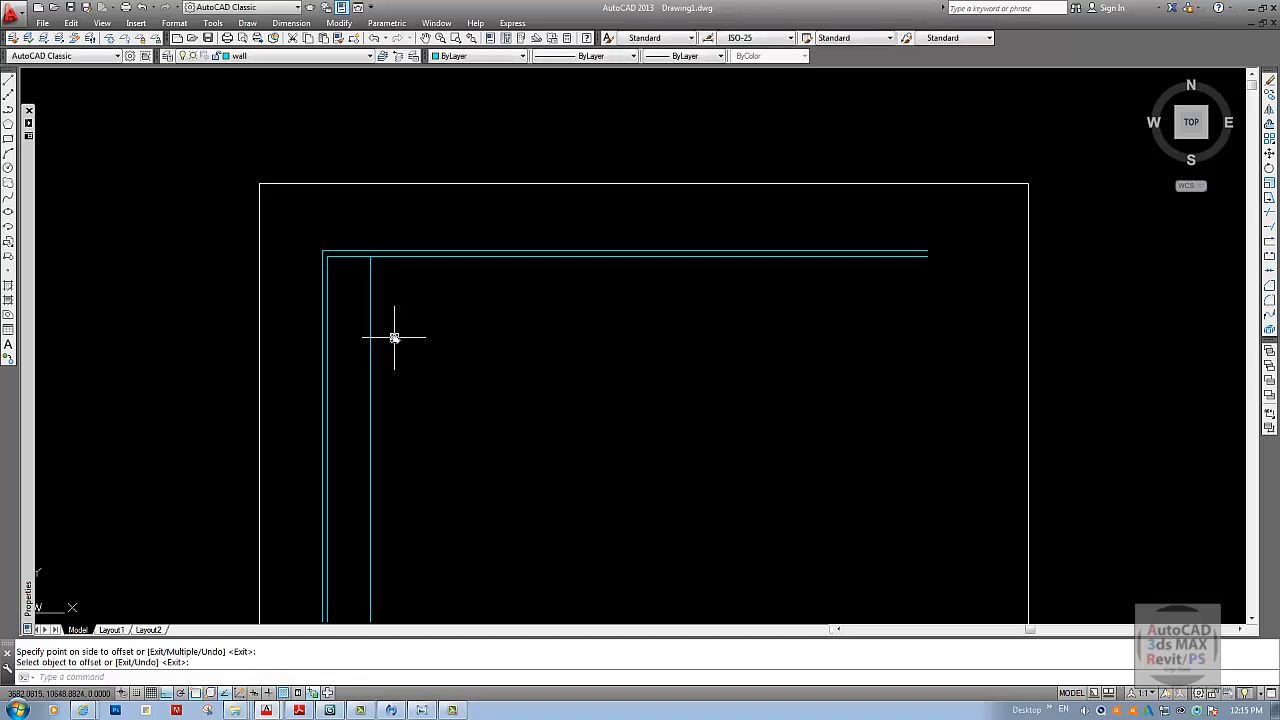
pyautogui.press('Return')
# - Check the room widths in the floor plan image and offset the left wall's inner line 3600 to the right
pyautogui.click(420, 709)
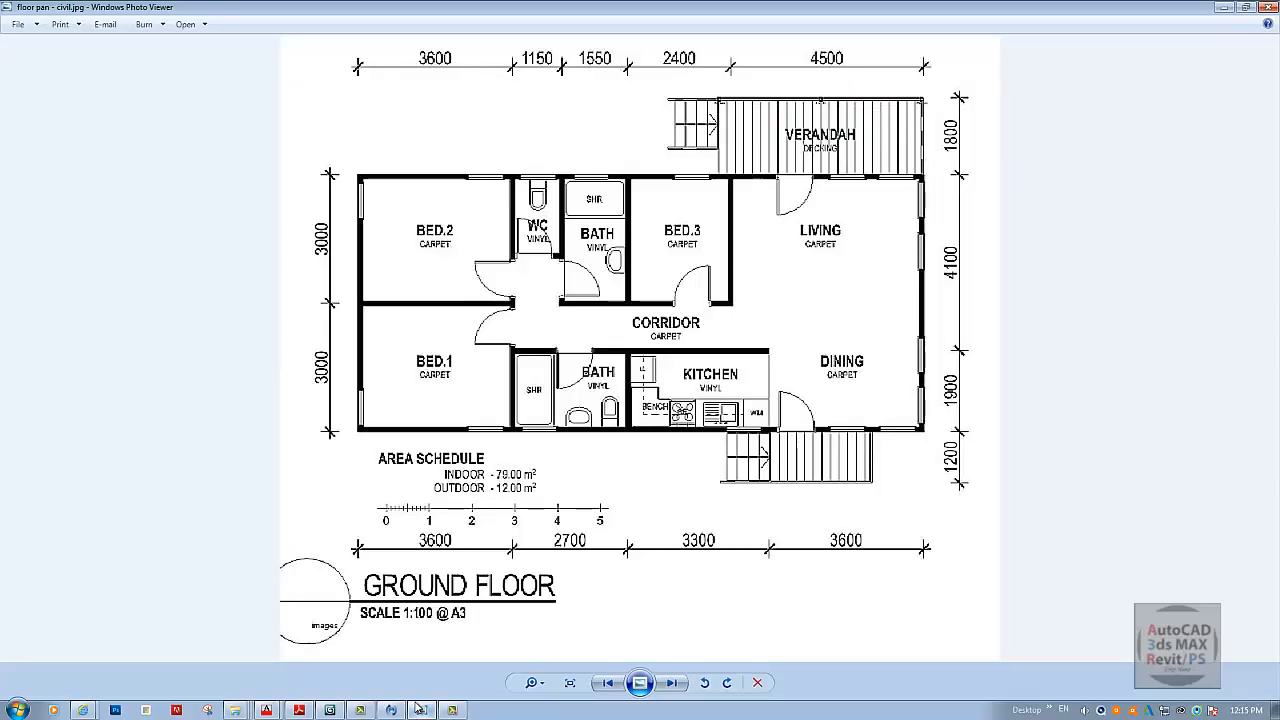
pyautogui.click(420, 709)
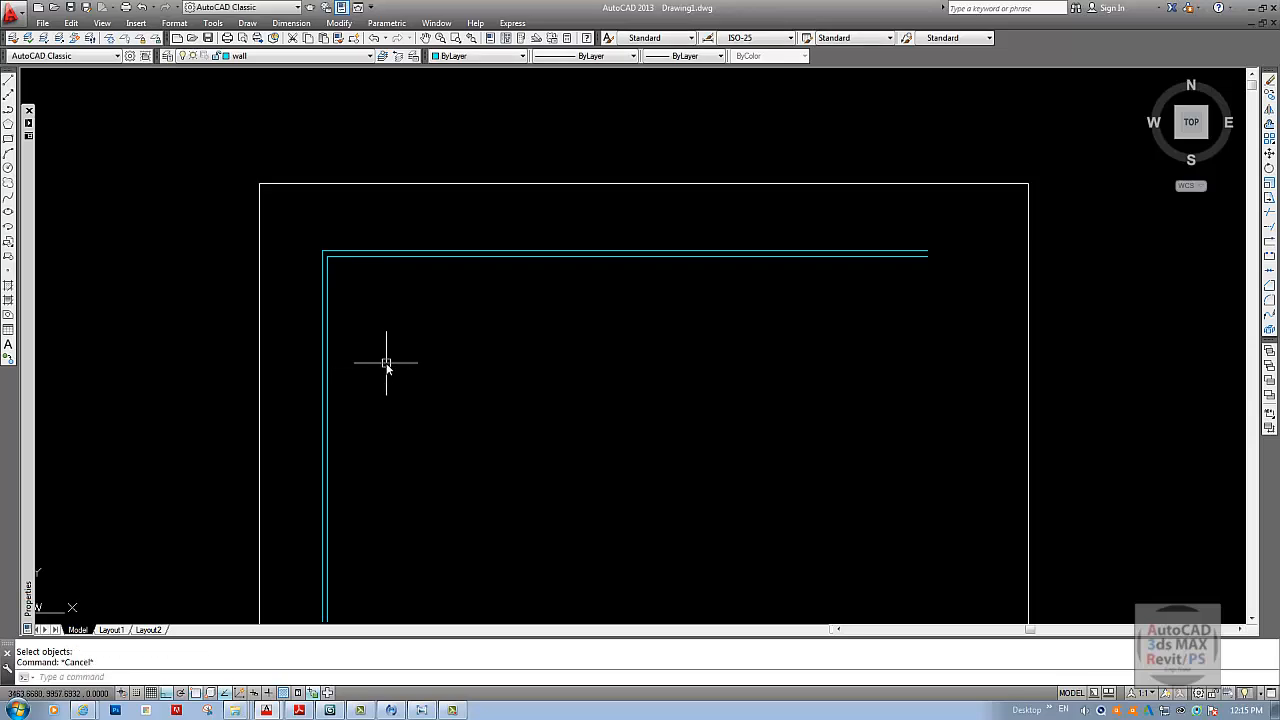
pyautogui.write('o')
pyautogui.press('Return')
pyautogui.write('3')
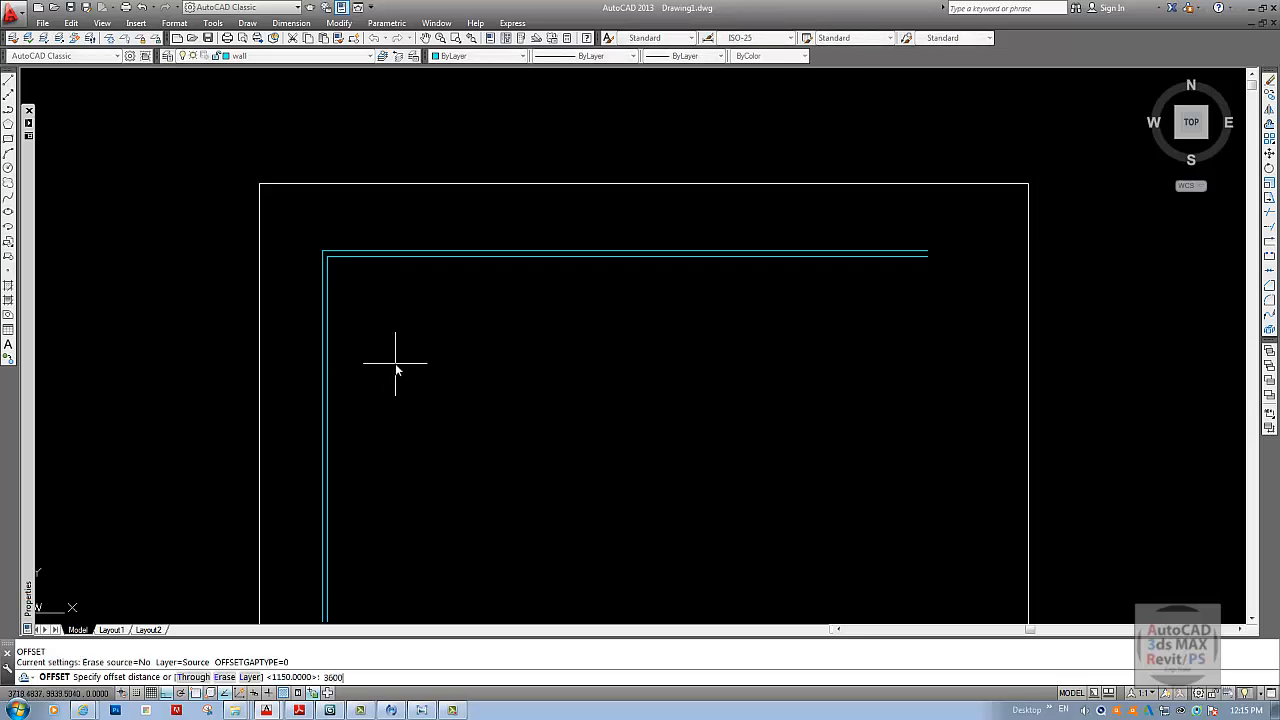
pyautogui.write('600')
pyautogui.press('Return')
pyautogui.click(328, 352)
pyautogui.click(510, 360)
pyautogui.press('Escape')
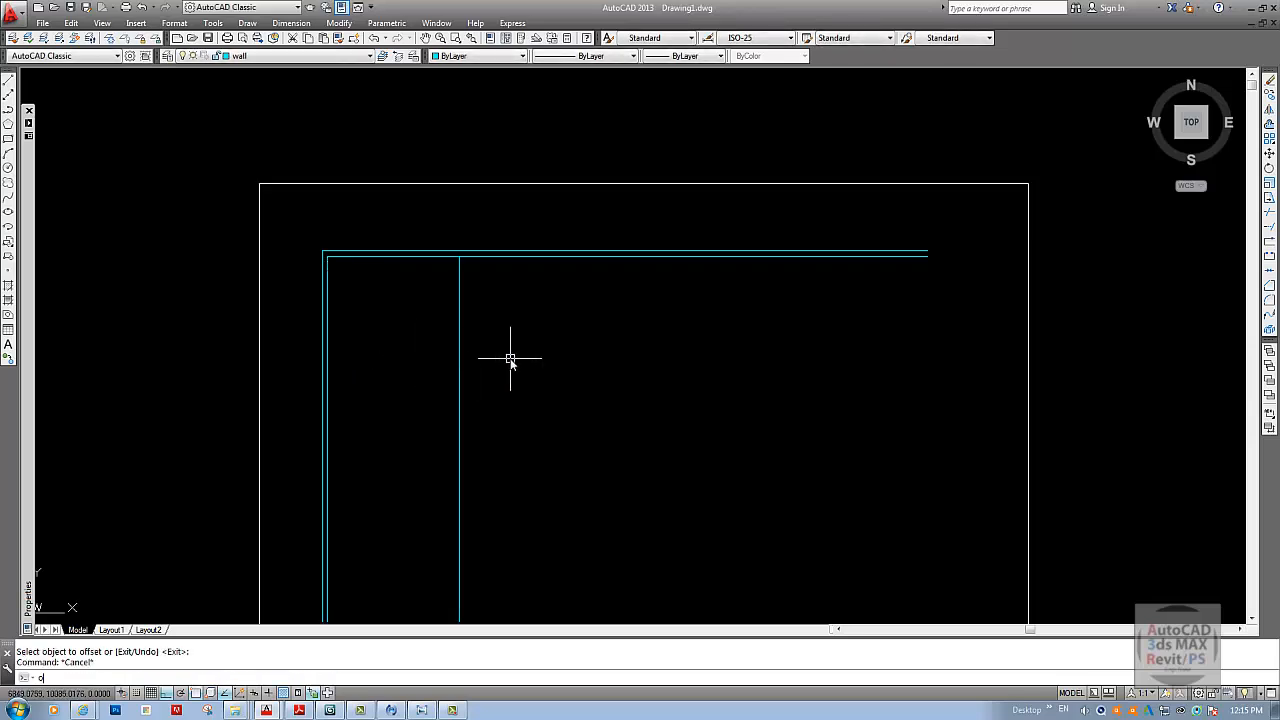
# - Offset the new vertical partition line 150 to the right to give the wall its thickness
pyautogui.write('o')
pyautogui.press('Return')
pyautogui.write('150')
pyautogui.press('Return')
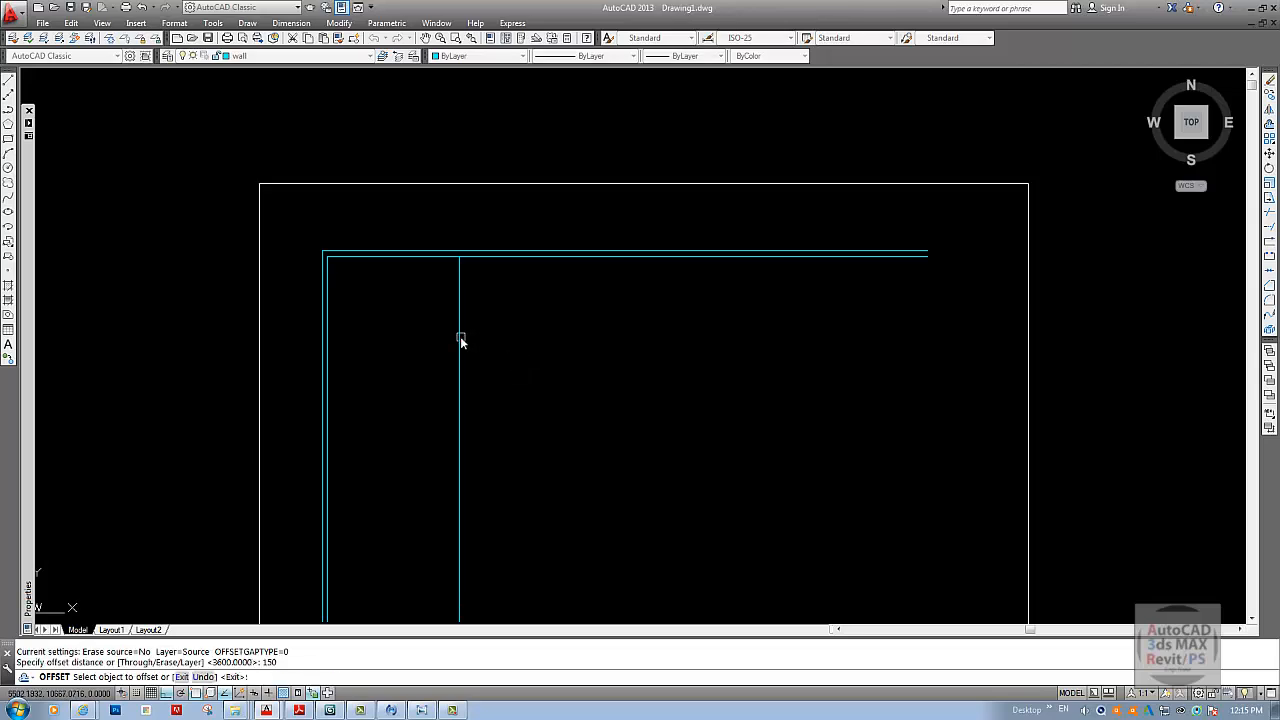
pyautogui.click(461, 341)
pyautogui.click(546, 577)
pyautogui.press('Escape')
# - Check the floor plan image and offset the right line of the first partition 1150 to the right
pyautogui.click(422, 710)
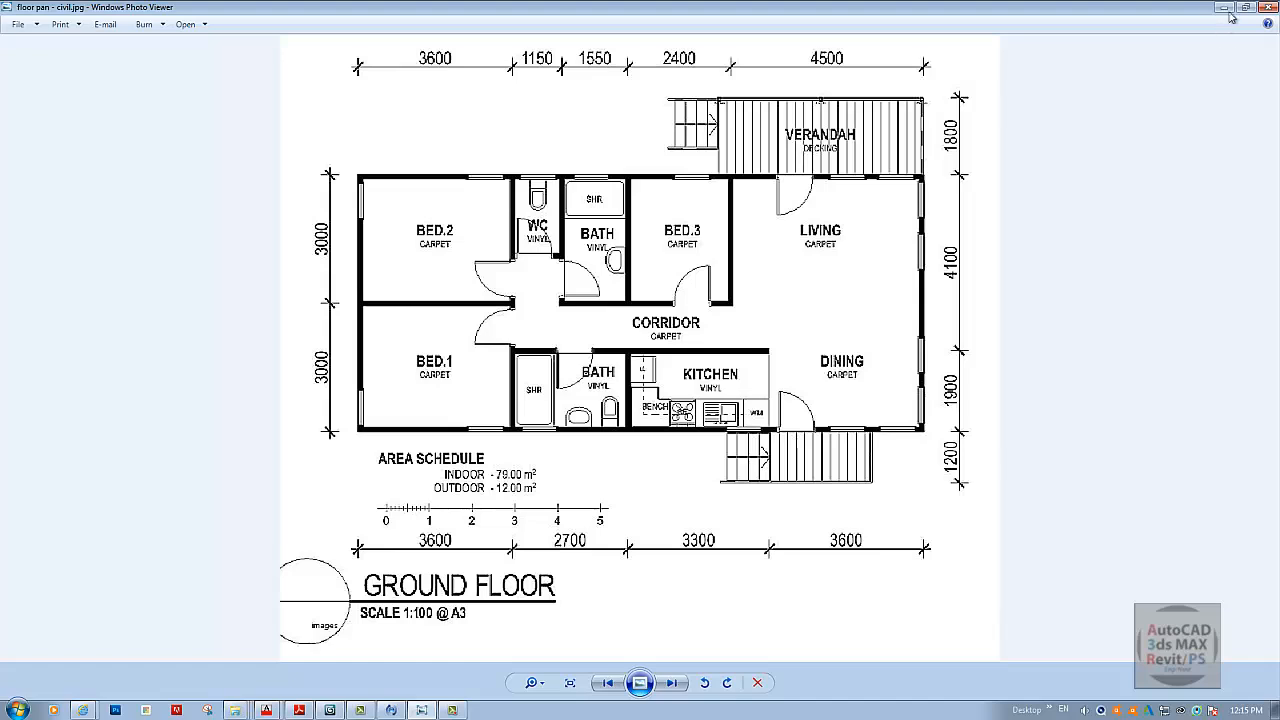
pyautogui.hotkey('alt', 'Tab')
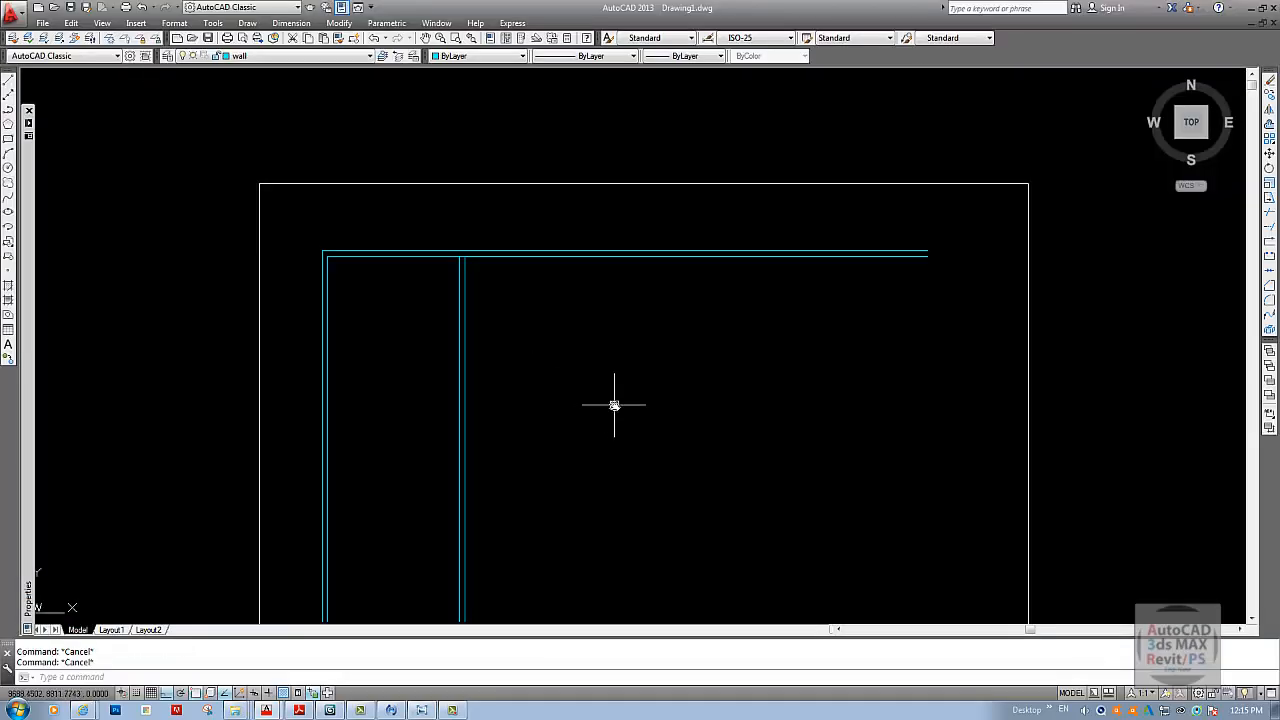
pyautogui.write('o')
pyautogui.press('Return')
pyautogui.write('1150')
pyautogui.press('Return')
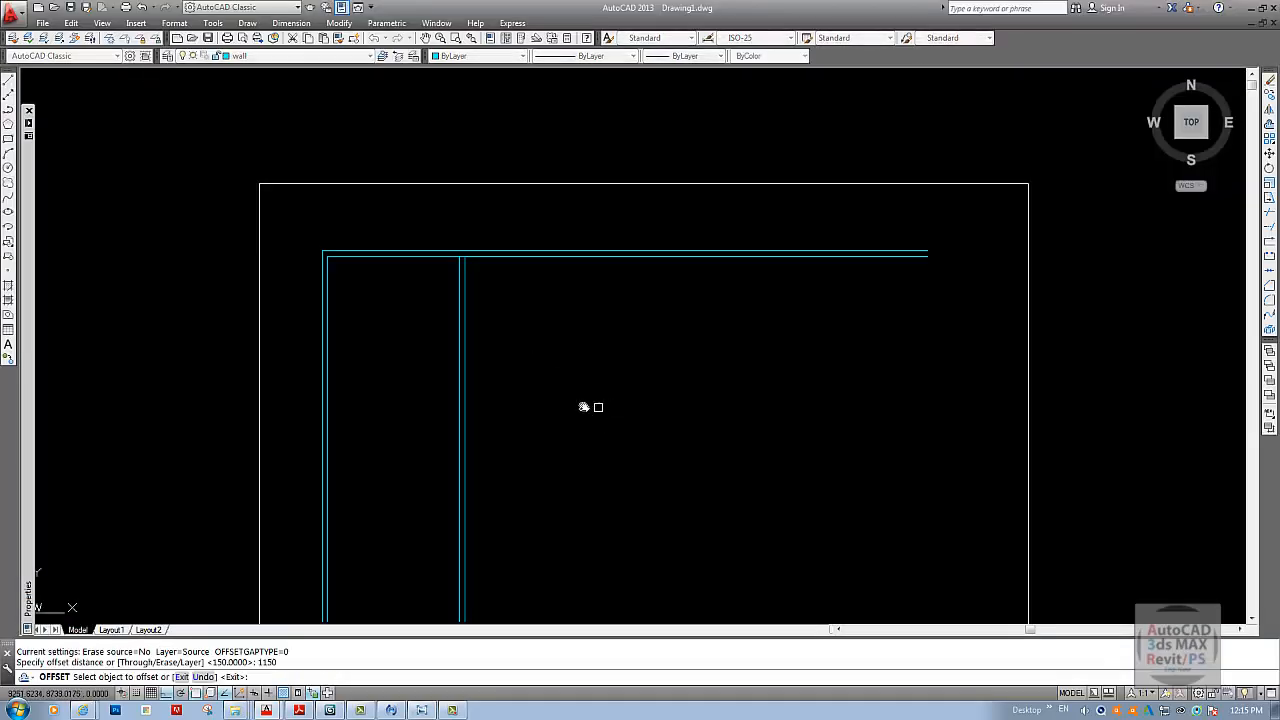
pyautogui.click(459, 347)
pyautogui.click(577, 337)
pyautogui.press('Escape')
# - Offset the rightmost vertical line 150 to the right to complete the second partition wall
pyautogui.press('Return')
pyautogui.write('15')
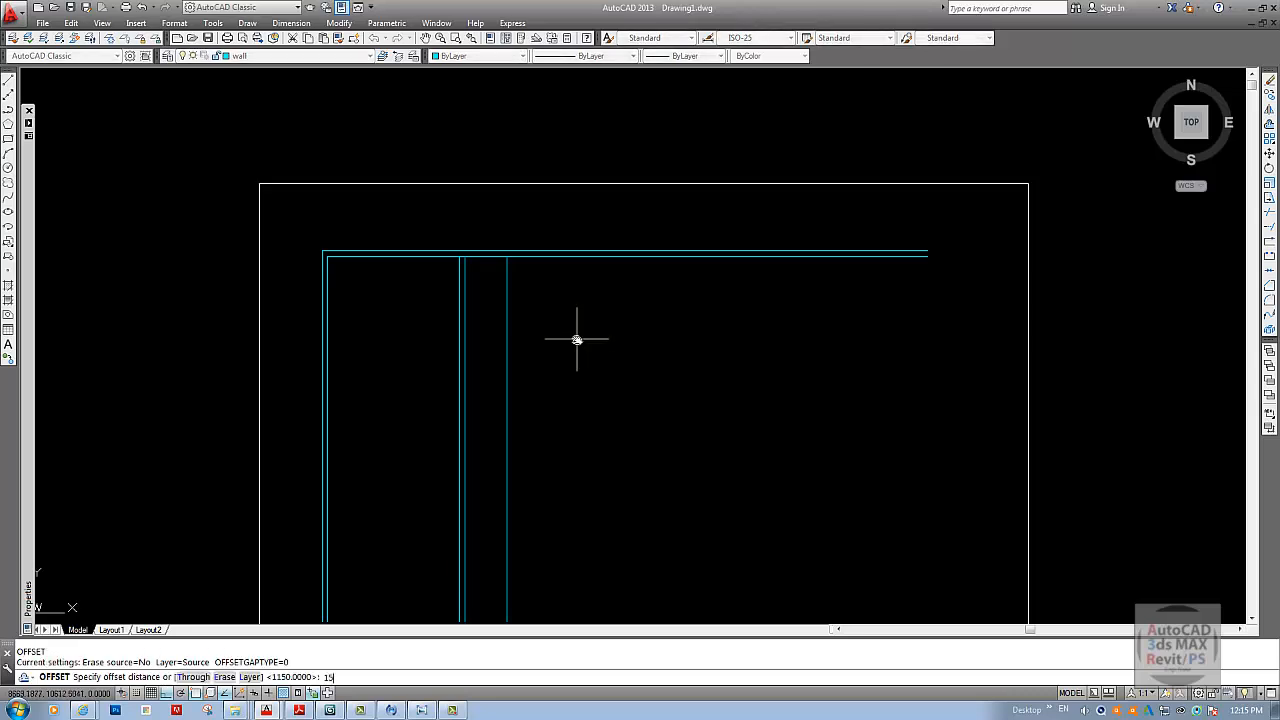
pyautogui.write('0')
pyautogui.press('Return')
pyautogui.click(507, 348)
pyautogui.click(574, 356)
pyautogui.press('Escape')
pyautogui.press('Escape')
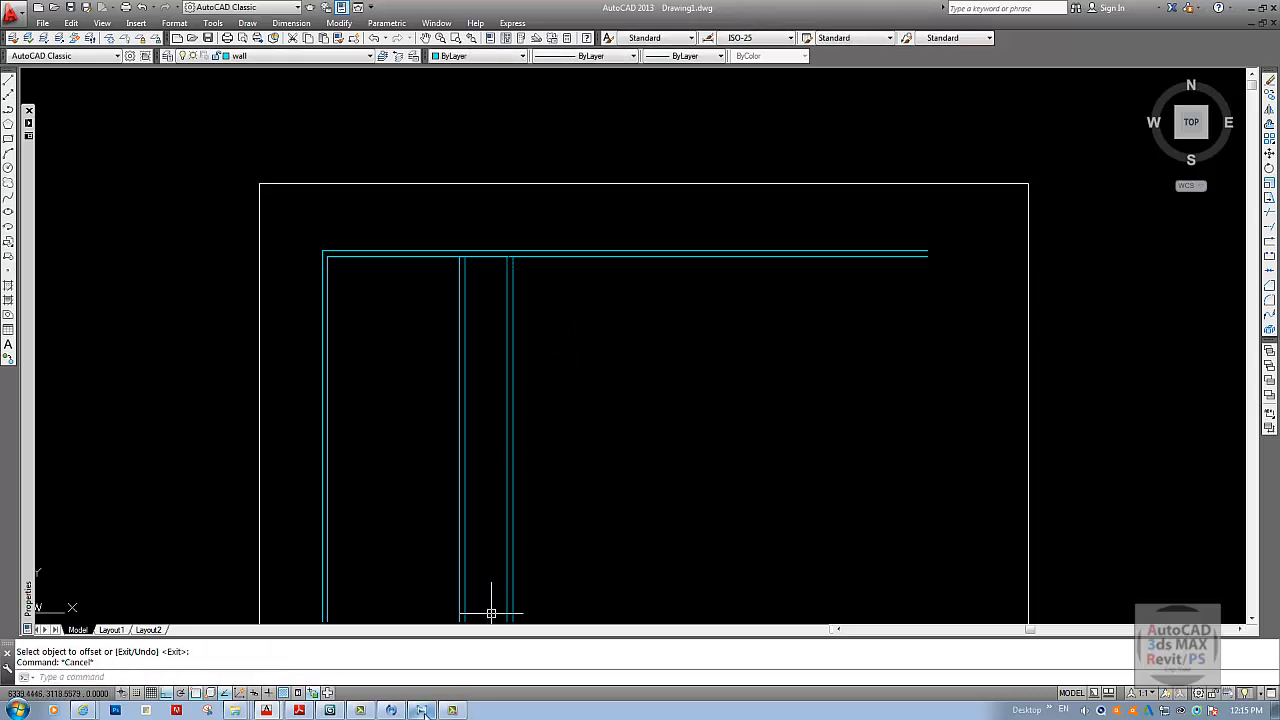
# - Check the floor plan image and offset the right line of the second partition 1550 to the right
pyautogui.click(422, 710)
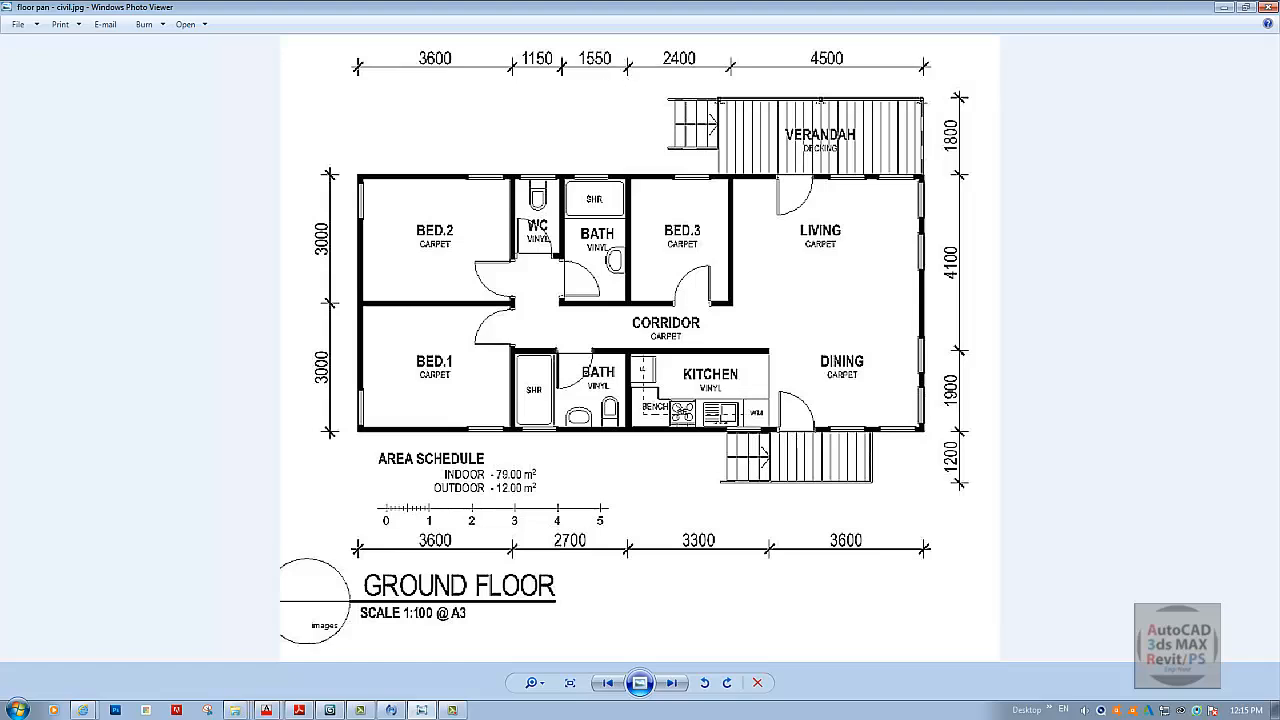
pyautogui.click(1222, 8)
pyautogui.press('Return')
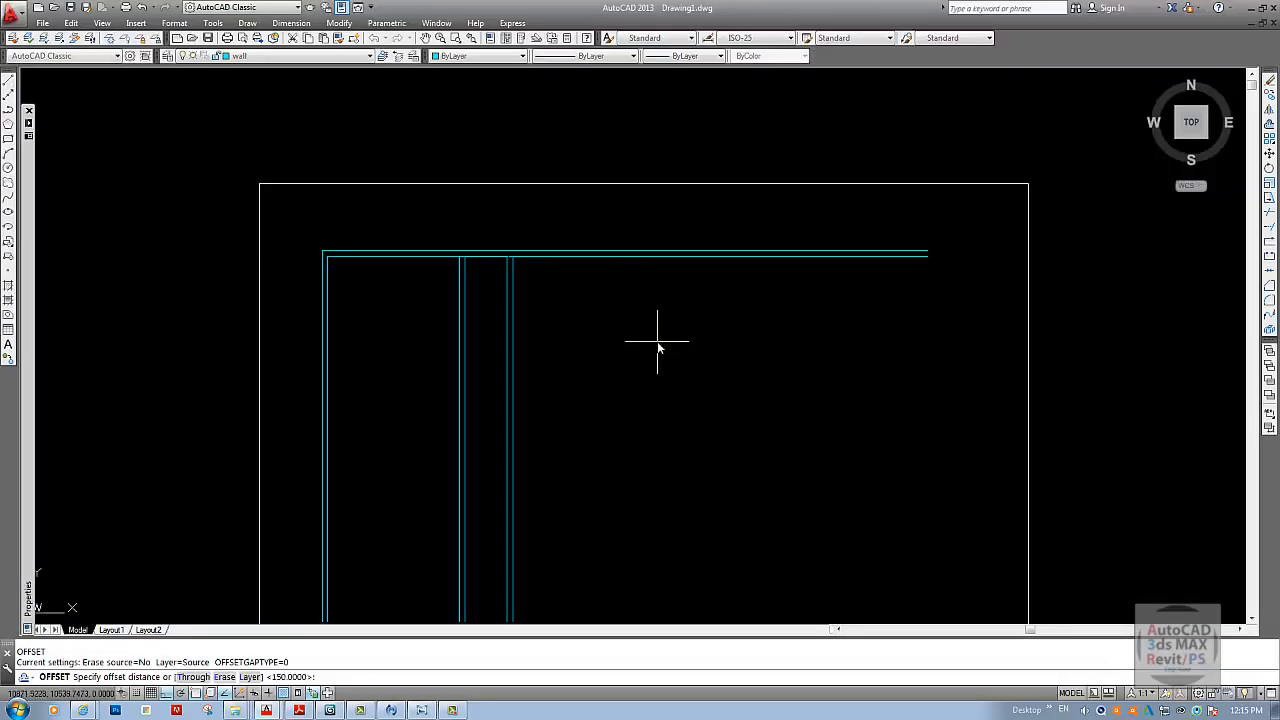
pyautogui.write('1550')
pyautogui.press('Return')
pyautogui.click(513, 316)
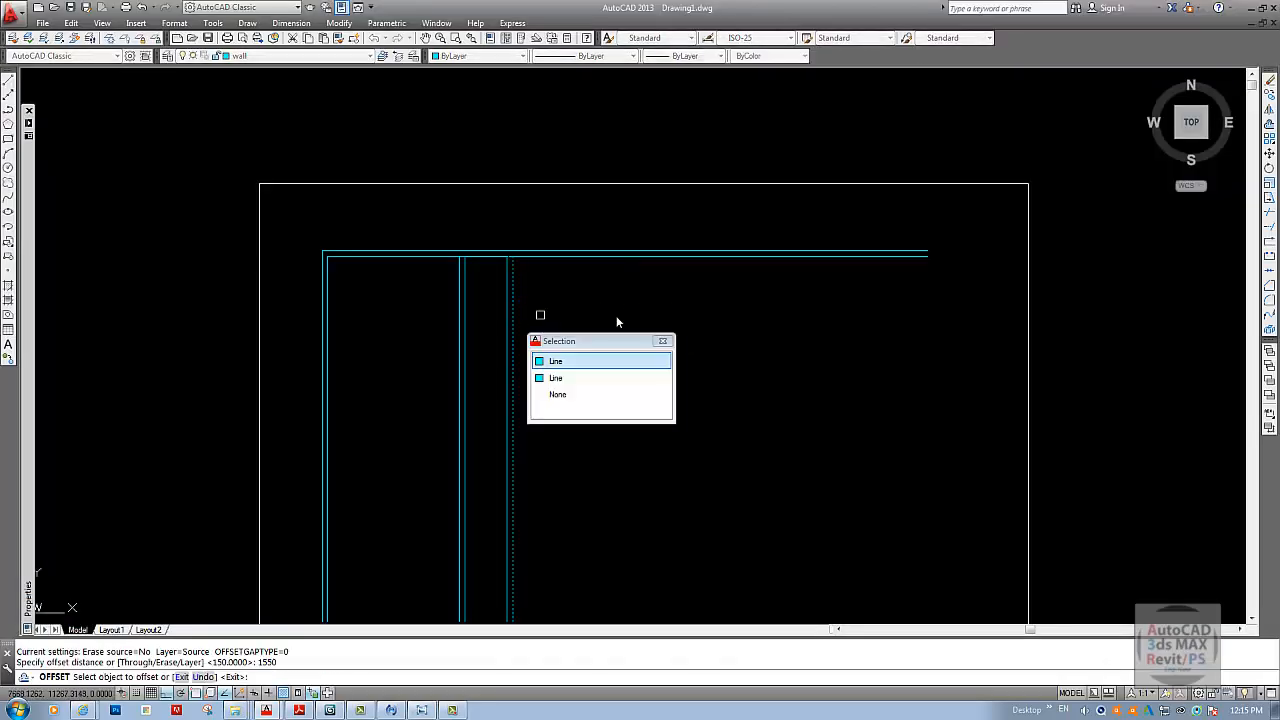
pyautogui.click(622, 318)
pyautogui.press('Escape')
pyautogui.press('Escape')
# - Offset the newest vertical line 150 to the right to complete the third partition wall
pyautogui.press('Return')
pyautogui.write('150')
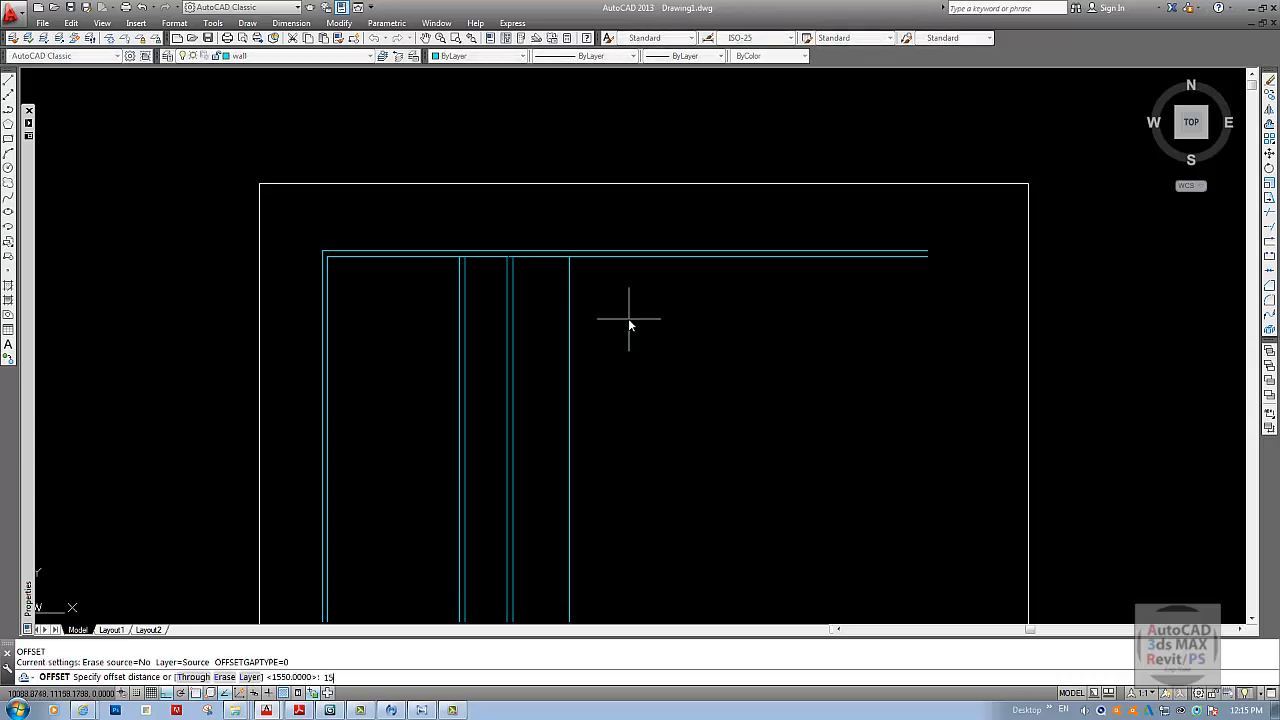
pyautogui.press('Return')
pyautogui.click(571, 322)
pyautogui.click(600, 326)
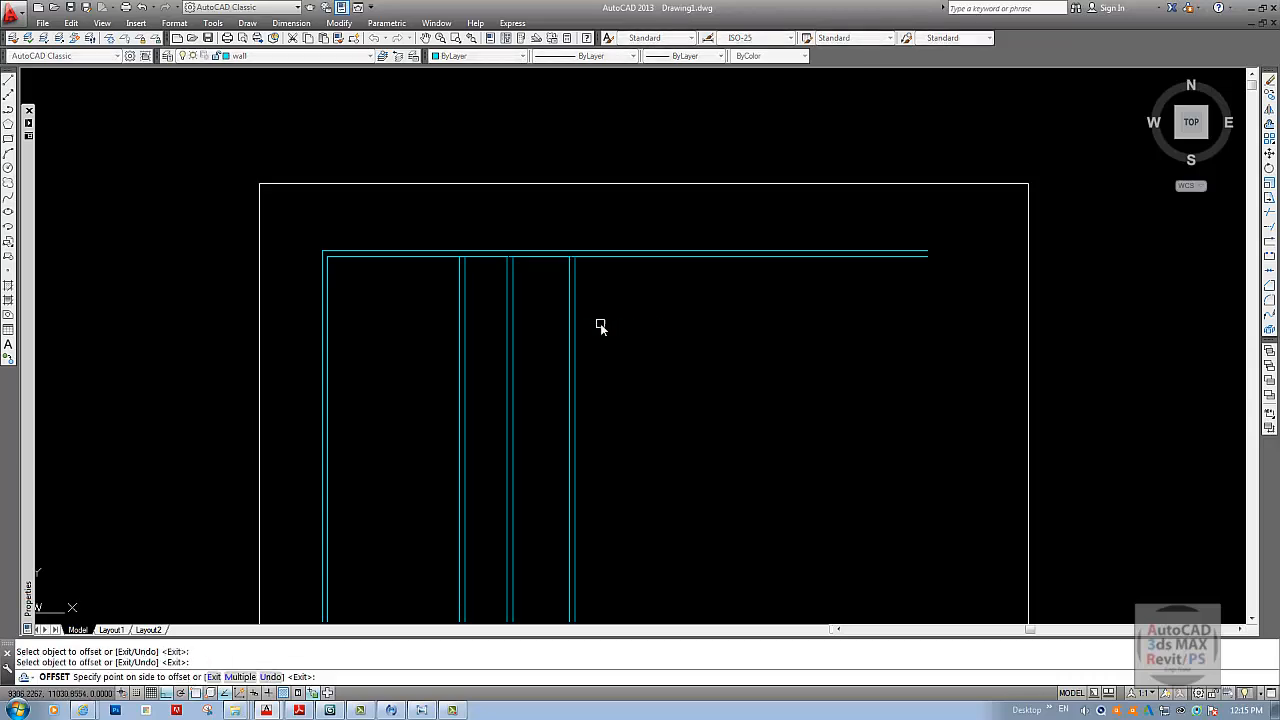
pyautogui.press('Escape')
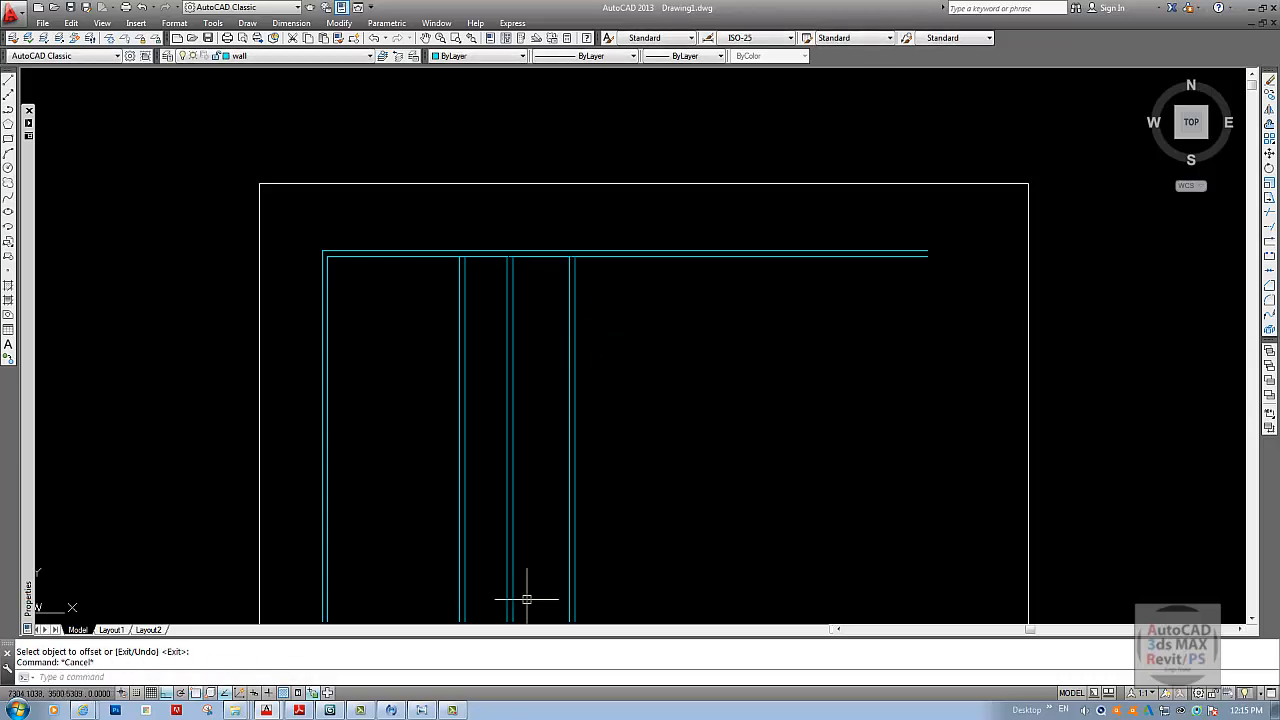
# - Check the floor plan image and offset the right line of the third partition 2400 to the right
pyautogui.click(452, 710)
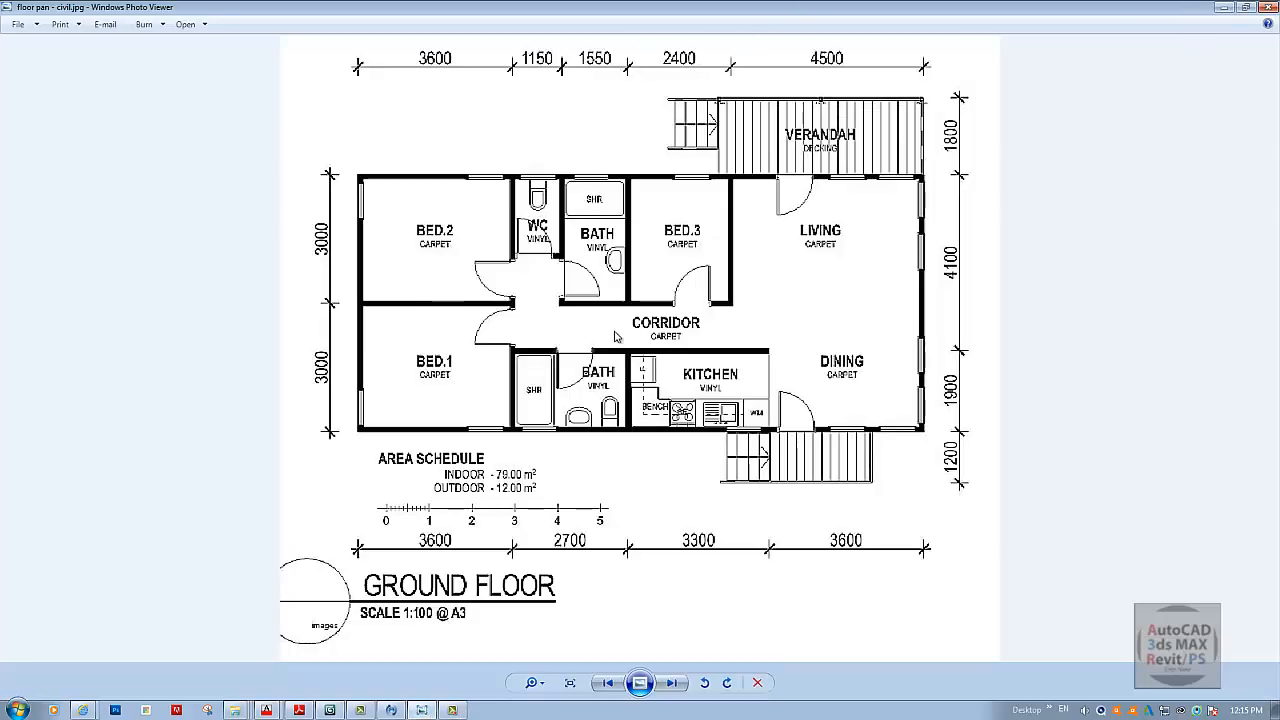
pyautogui.hotkey('alt', 'Tab')
pyautogui.write('o')
pyautogui.press('Return')
pyautogui.write('2')
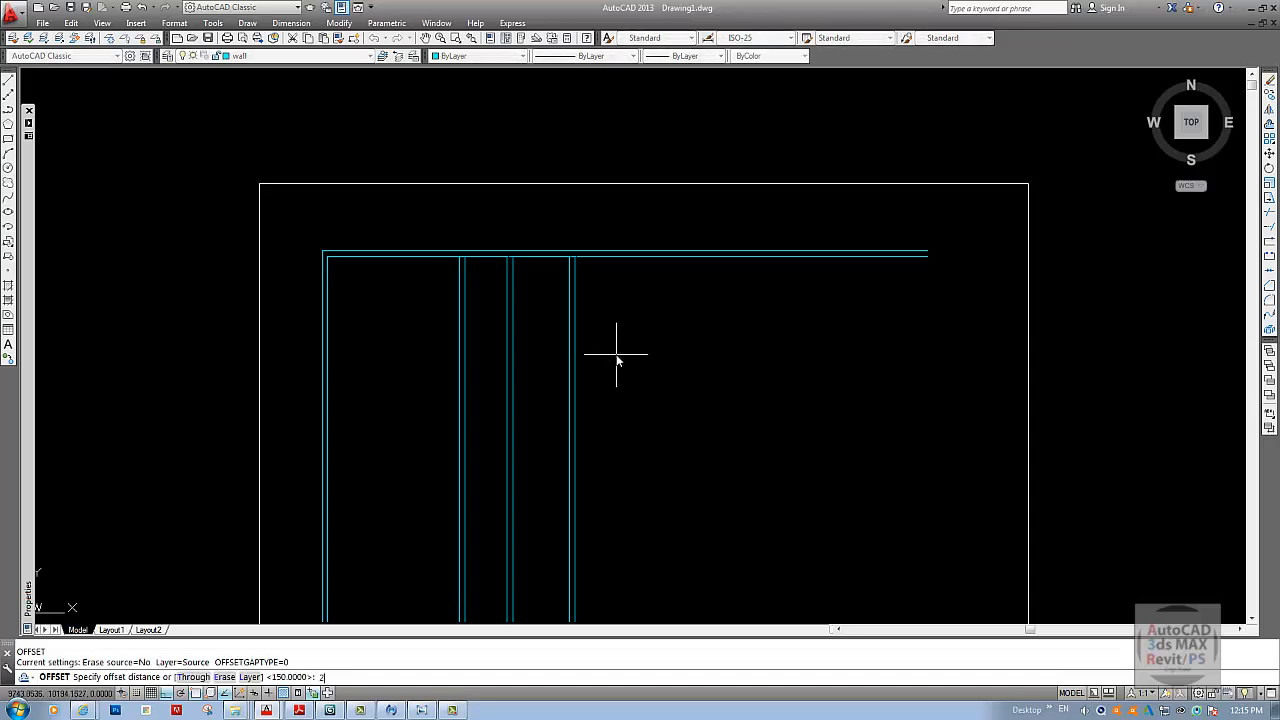
pyautogui.write('400')
pyautogui.press('Return')
pyautogui.click(579, 349)
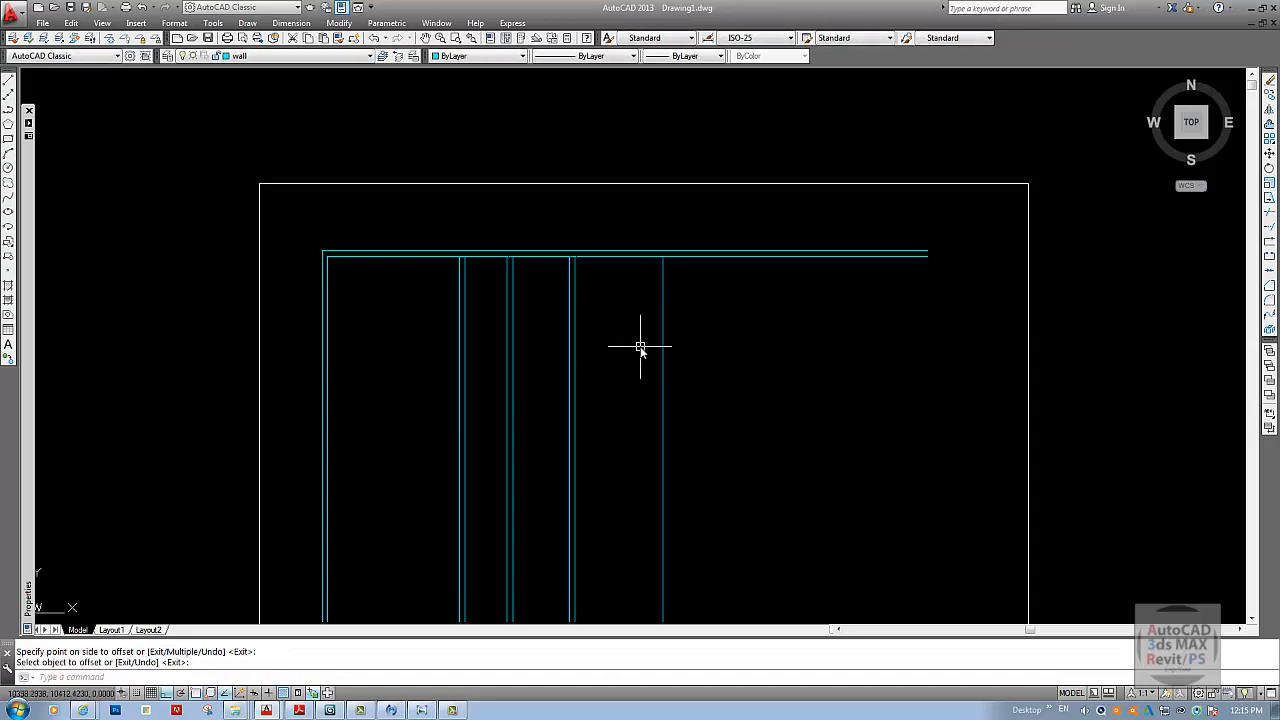
pyautogui.click(640, 346)
pyautogui.press('Escape')
# - Offset the newest vertical line 150 to the right to complete the fourth partition wall
pyautogui.write('o')
pyautogui.press('Return')
pyautogui.write('15')
pyautogui.press('Return')
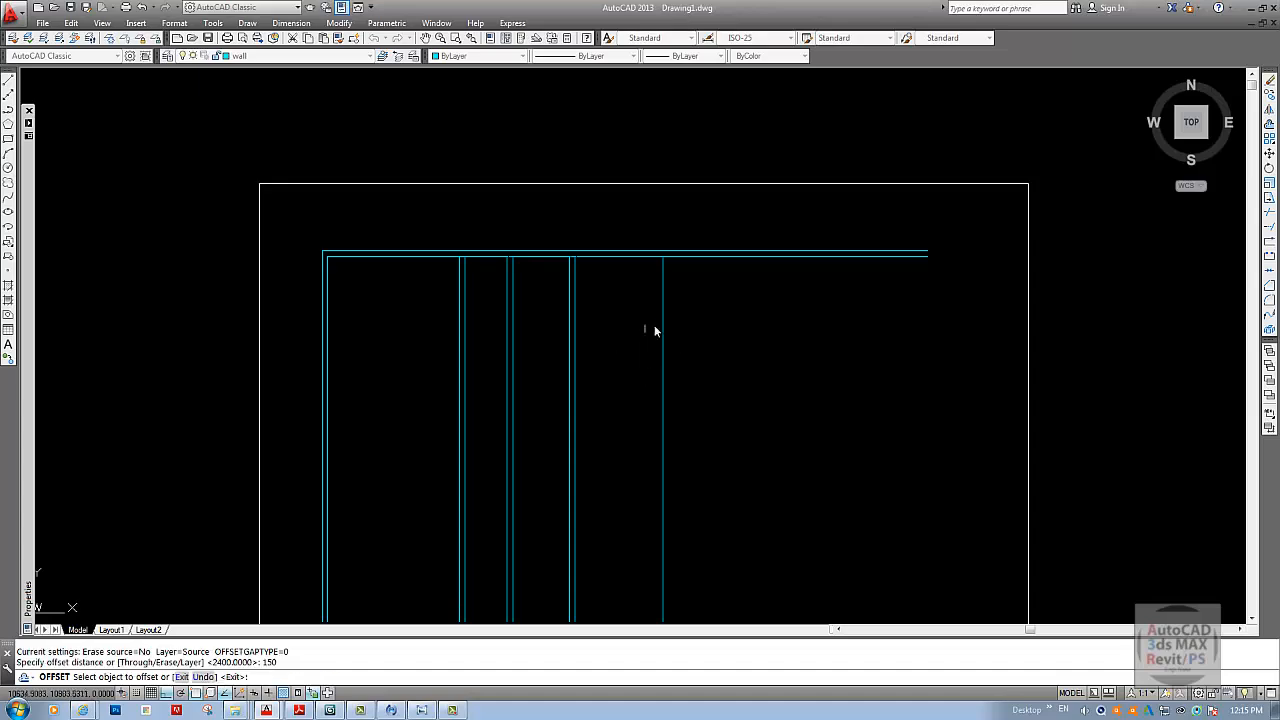
pyautogui.click(663, 328)
pyautogui.click(743, 334)
pyautogui.press('Escape')
# - Check the floor plan image and offset the right line of the fourth partition 4500 to the right
pyautogui.click(421, 710)
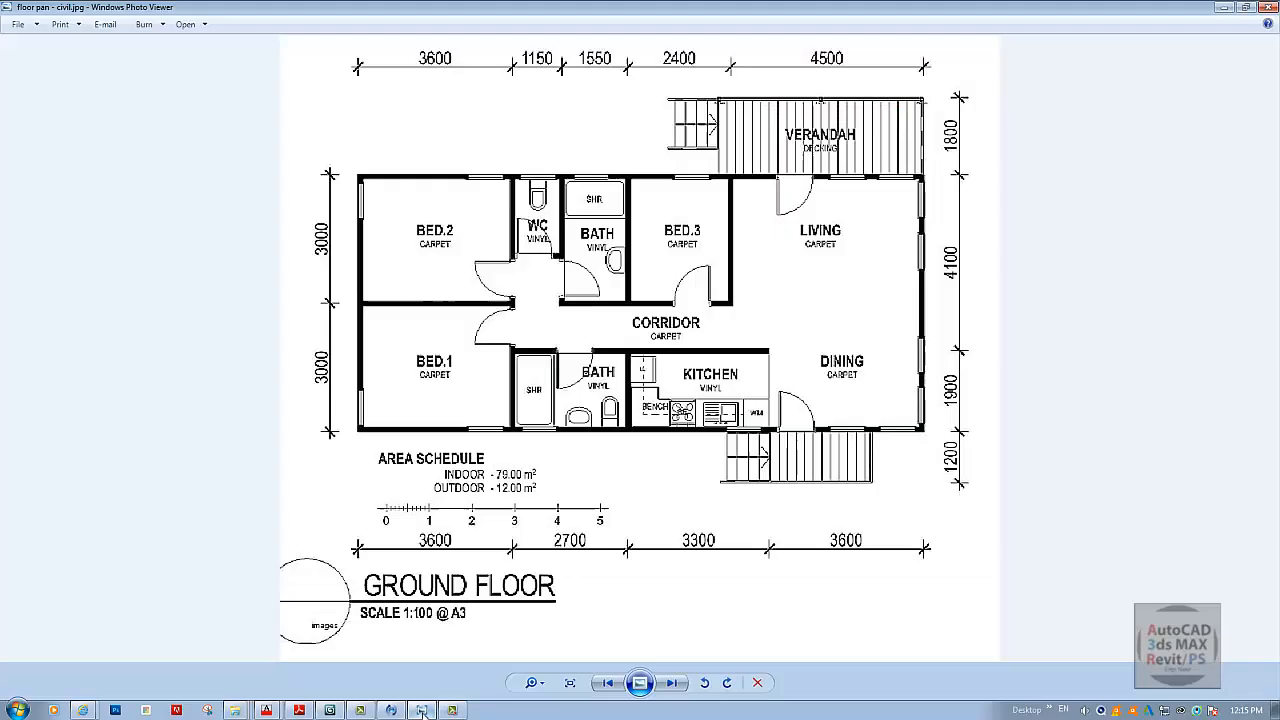
pyautogui.click(1222, 7)
pyautogui.press('Escape')
pyautogui.write('o')
pyautogui.press('Return')
pyautogui.write('1')
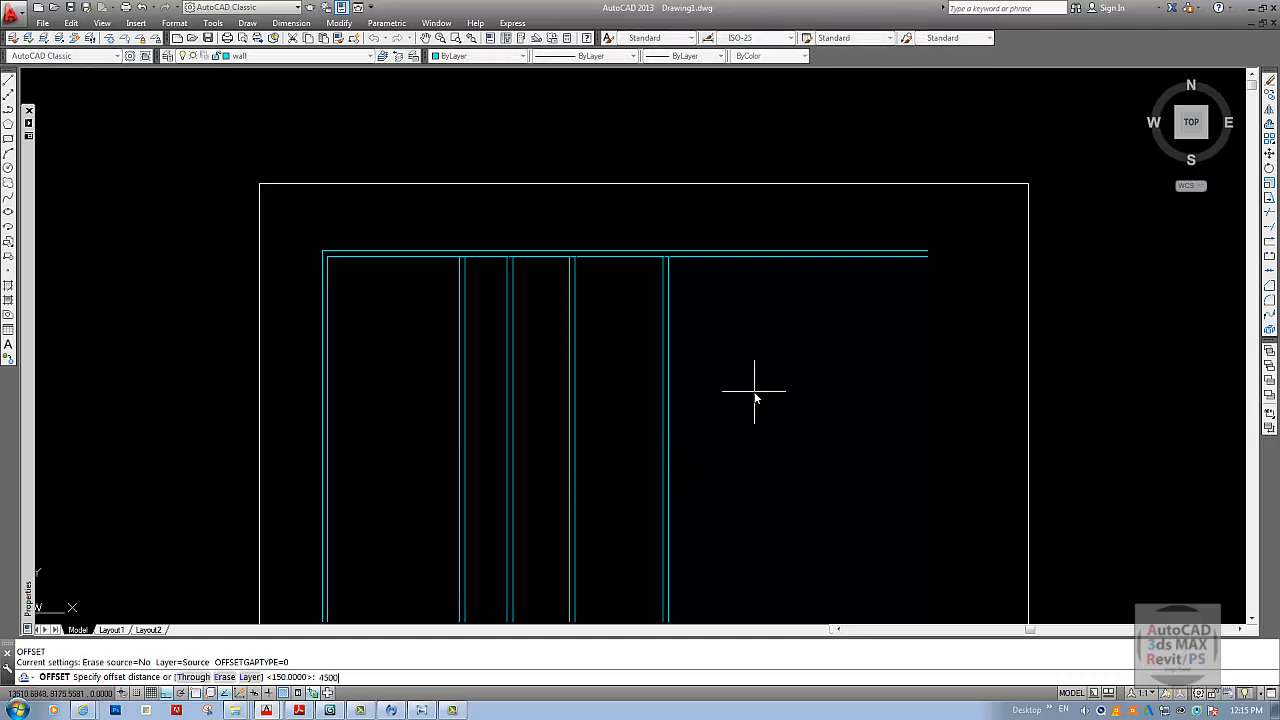
pyautogui.write('500')
pyautogui.press('Return')
pyautogui.click(669, 410)
pyautogui.click(757, 414)
pyautogui.press('Escape')
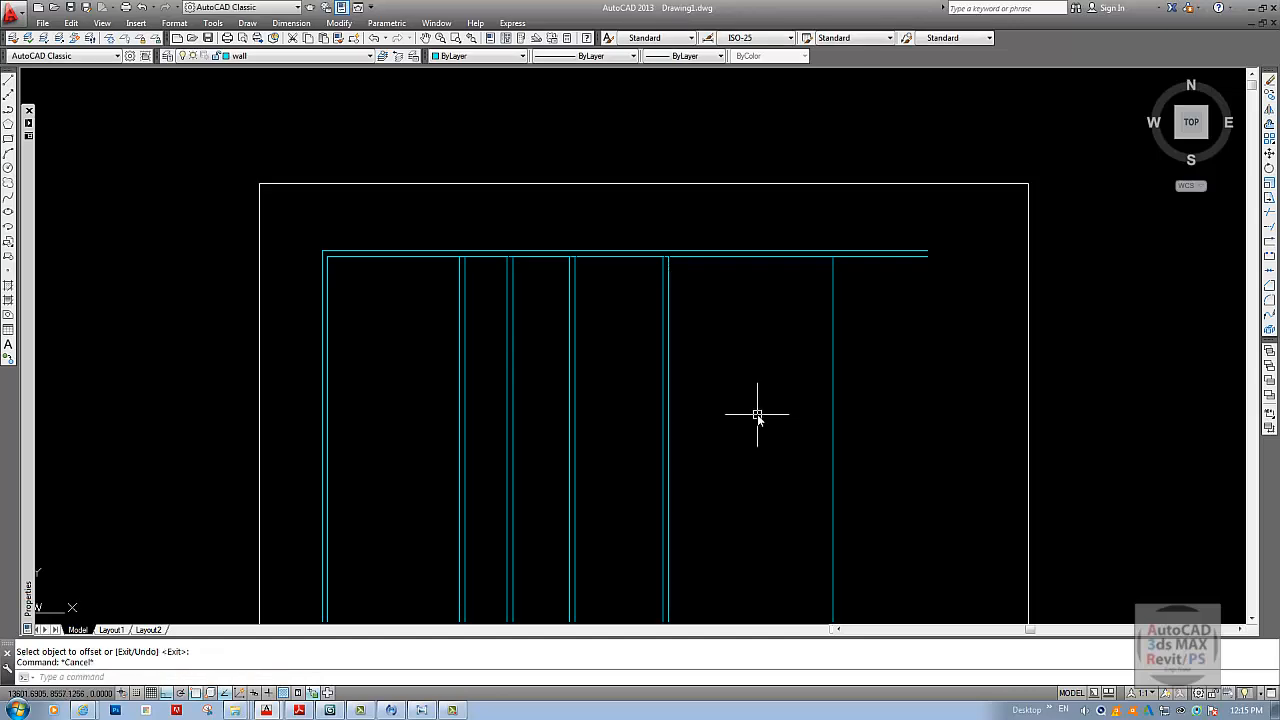
# - Offset the rightmost vertical line 150 to the right to form the outer face of the right exterior wall
pyautogui.press('Return')
pyautogui.write('15')
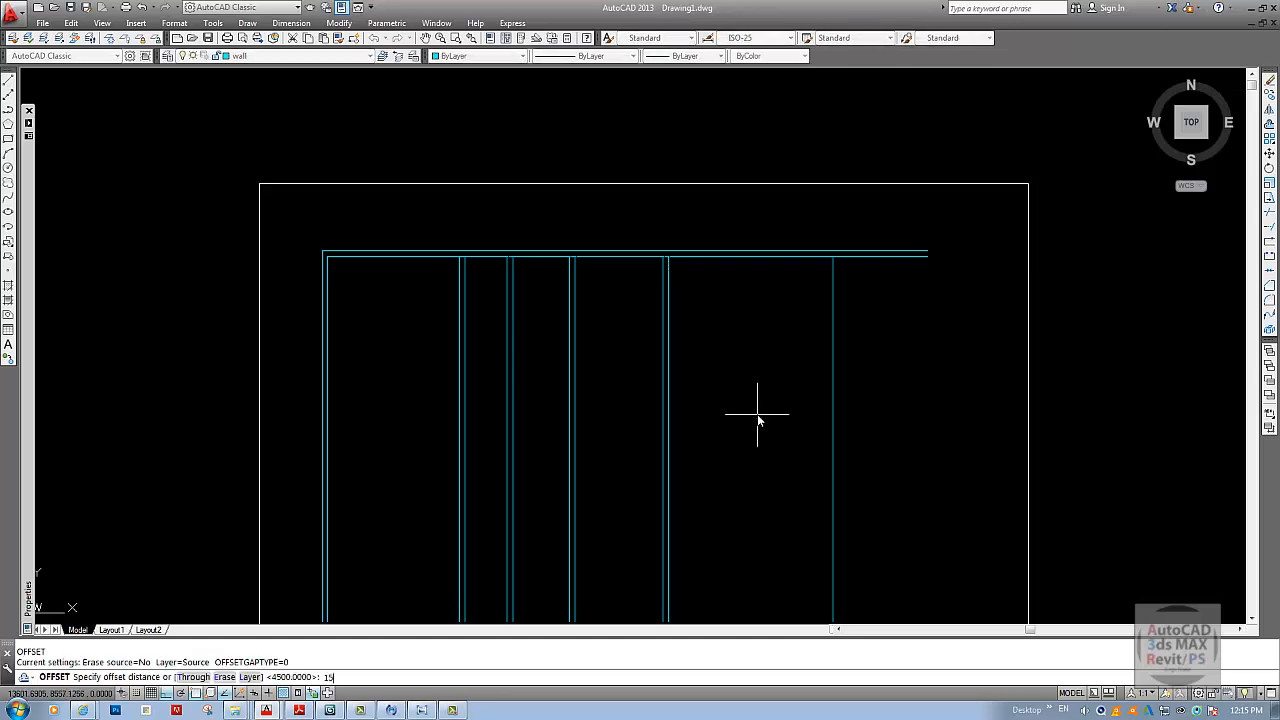
pyautogui.write('0')
pyautogui.press('Return')
pyautogui.click(833, 343)
pyautogui.click(856, 347)
pyautogui.press('Return')
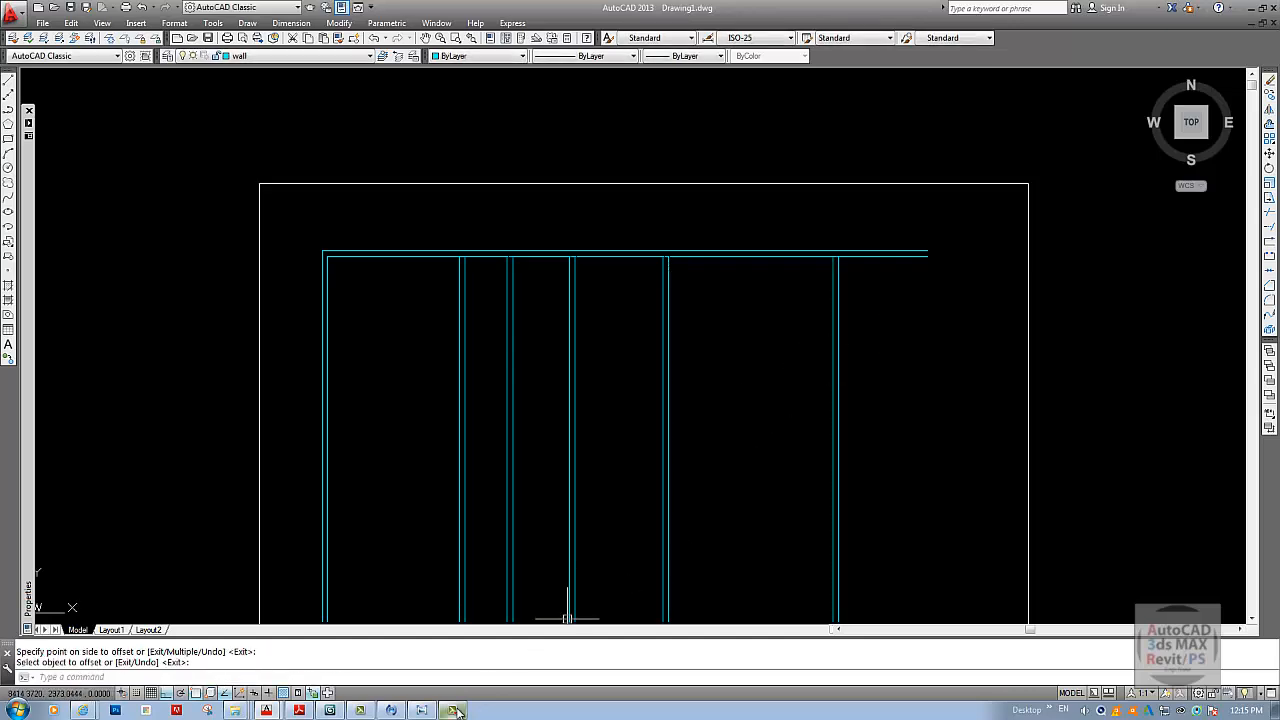
pyautogui.moveTo(457, 711)
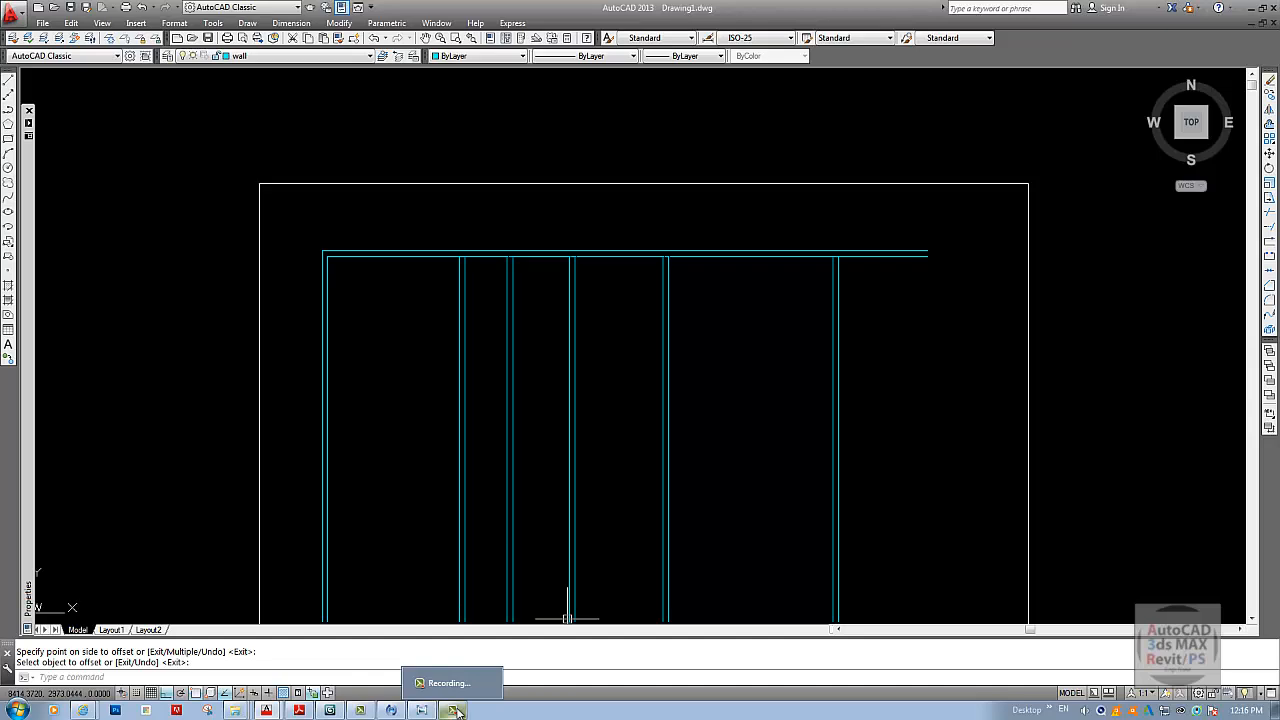
pyautogui.moveTo(900, 309); pyautogui.dragTo(895, 317, button='middle')
pyautogui.press('Escape')
pyautogui.press('Escape')
pyautogui.write('ex')
pyautogui.press('Return')
pyautogui.press('Return')
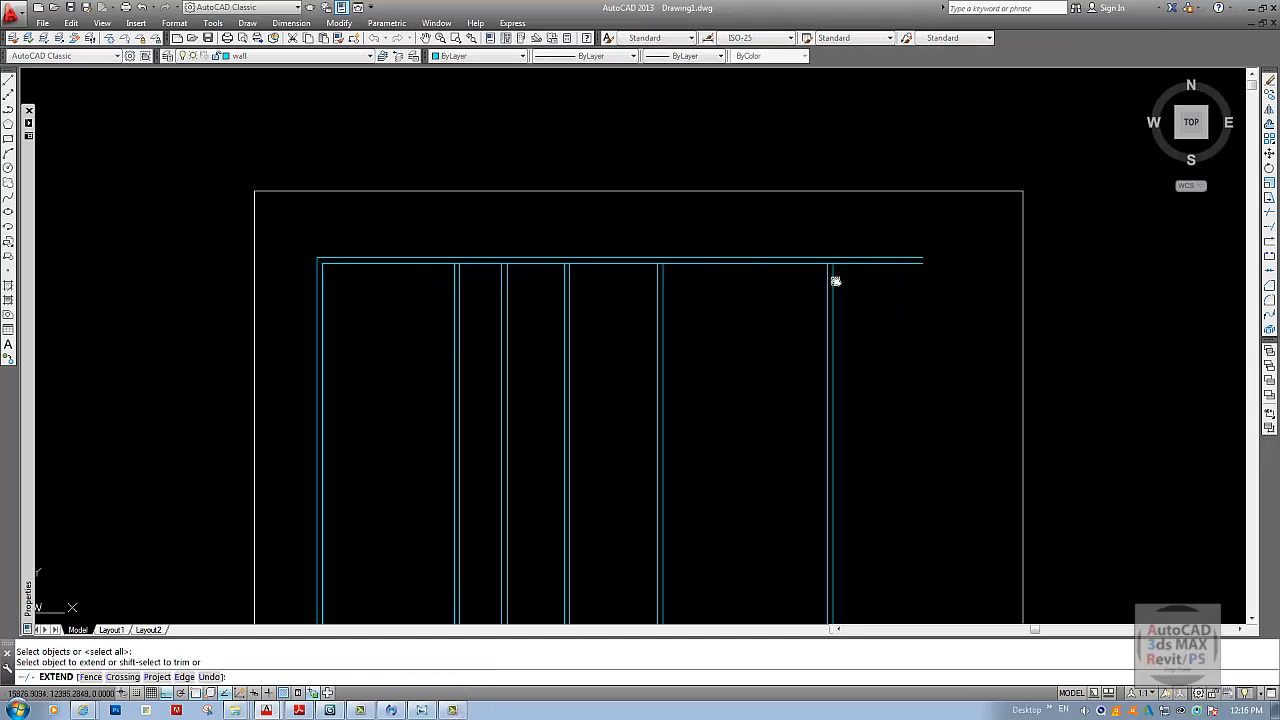
pyautogui.press('Escape')
# - Trim both top wall lines where they run past the outer line of the right exterior wall
pyautogui.write('tr')
pyautogui.press('Return')
pyautogui.press('Return')
pyautogui.click(871, 274)
pyautogui.click(859, 239)
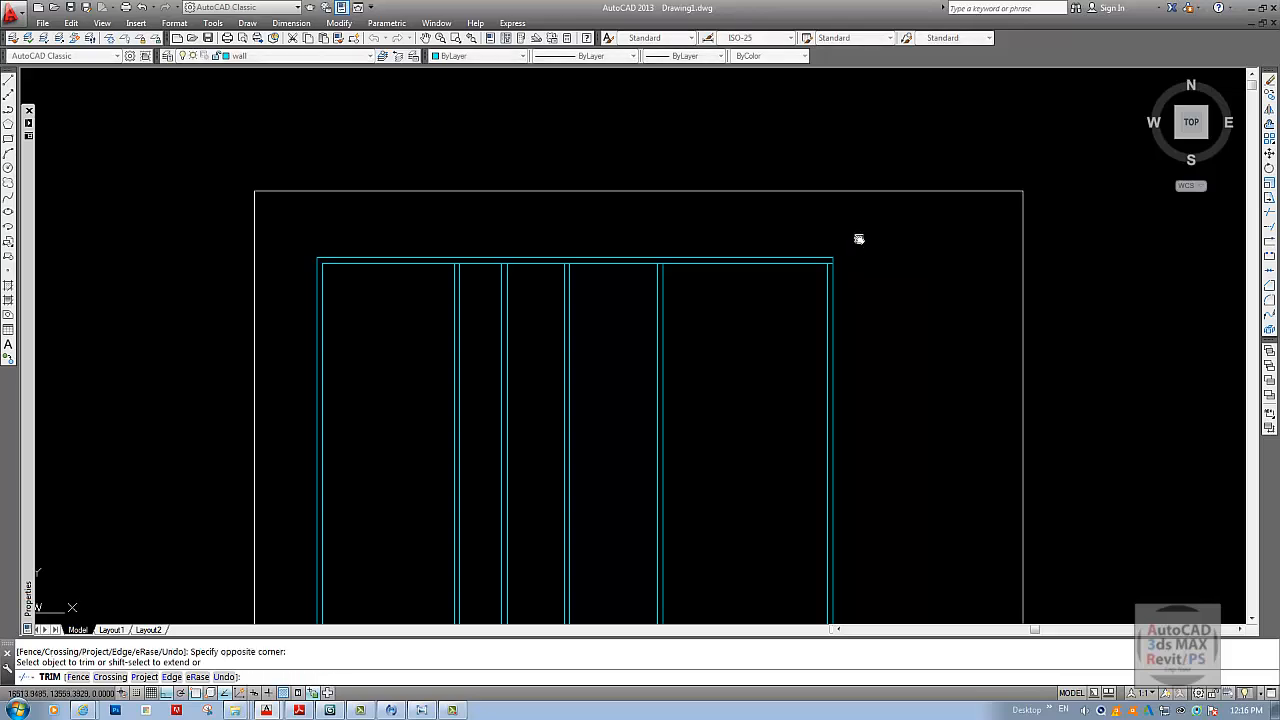
pyautogui.press('Escape')
# - Trim the inner top wall line inside the right corner and between the two lines of the fourth partition
pyautogui.write('tr')
pyautogui.press('Return')
pyautogui.press('Return')
pyautogui.scroll(6, 832, 265)
pyautogui.click(827, 254)
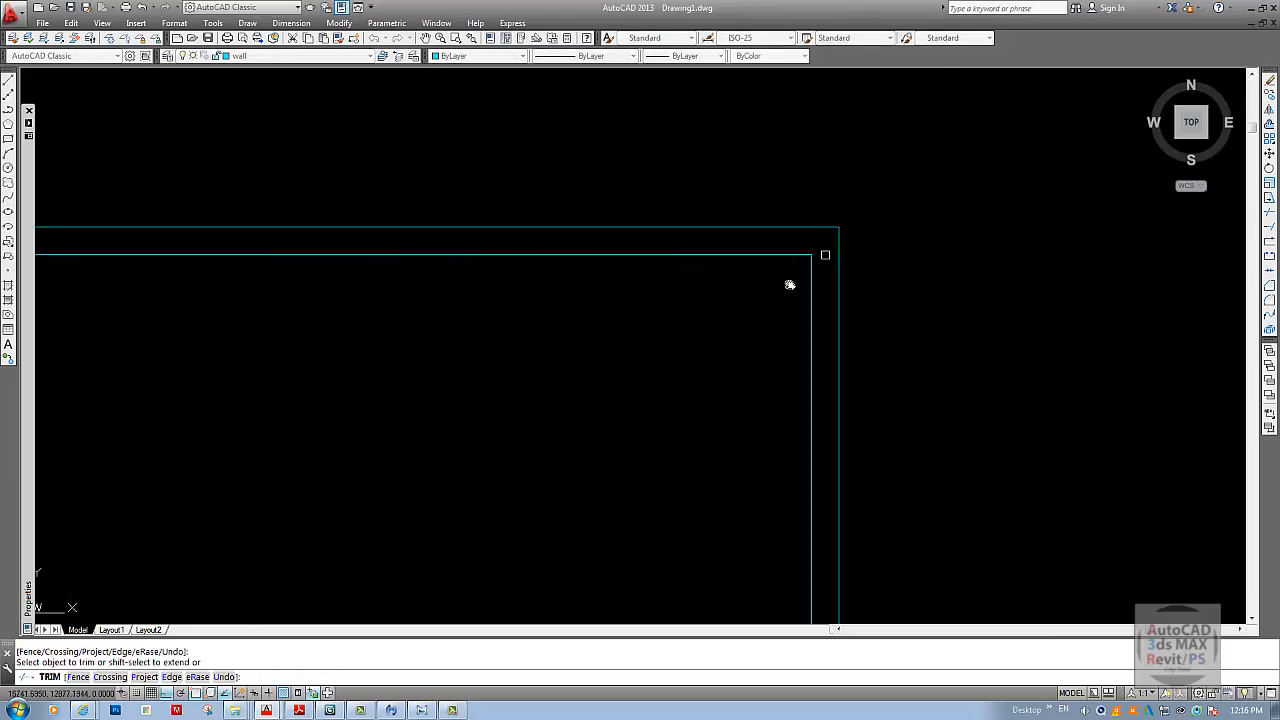
pyautogui.scroll(-3, 780, 284)
pyautogui.moveTo(740, 288); pyautogui.dragTo(958, 285, button='middle')
pyautogui.scroll(5, 672, 283)
pyautogui.scroll(-4, 614, 233)
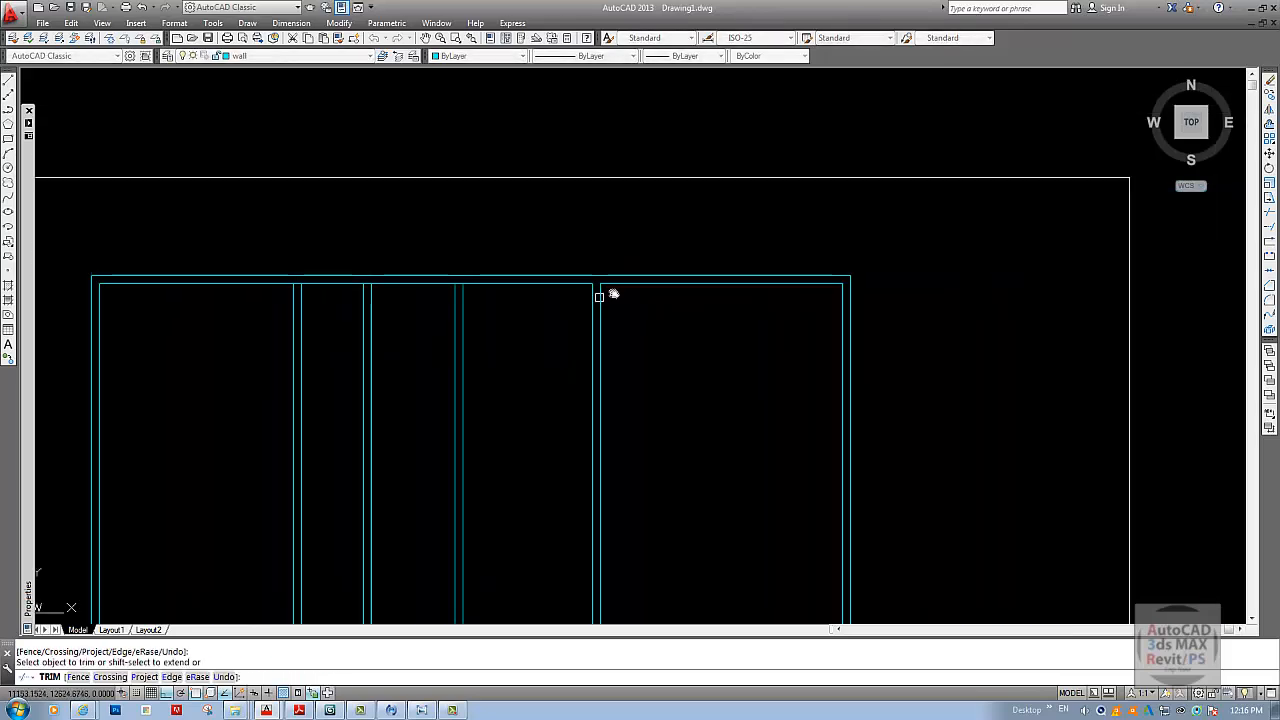
# - Trim the inner top wall line between the paired lines of the third, second and first partitions
pyautogui.moveTo(603, 289); pyautogui.dragTo(651, 260, button='middle')
pyautogui.scroll(4, 651, 260)
pyautogui.click(697, 287)
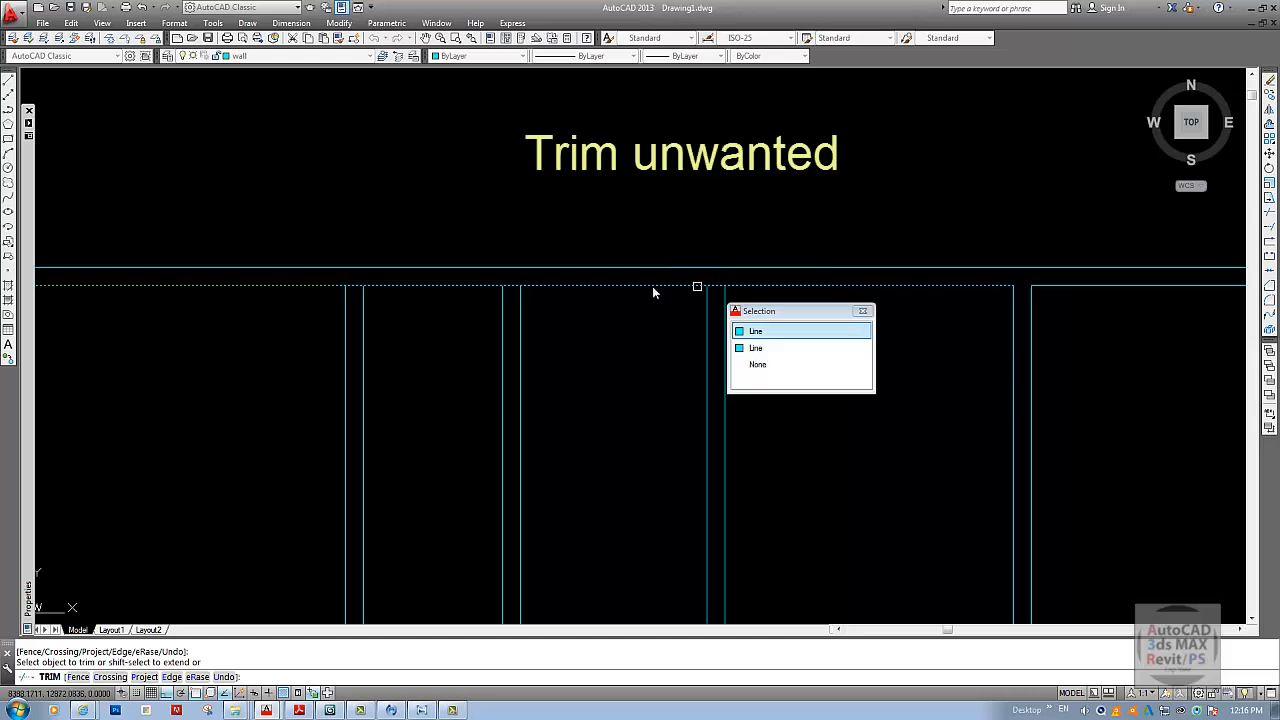
pyautogui.press('Escape')
pyautogui.press('Escape')
pyautogui.press('Return')
pyautogui.press('Return')
pyautogui.click(717, 286)
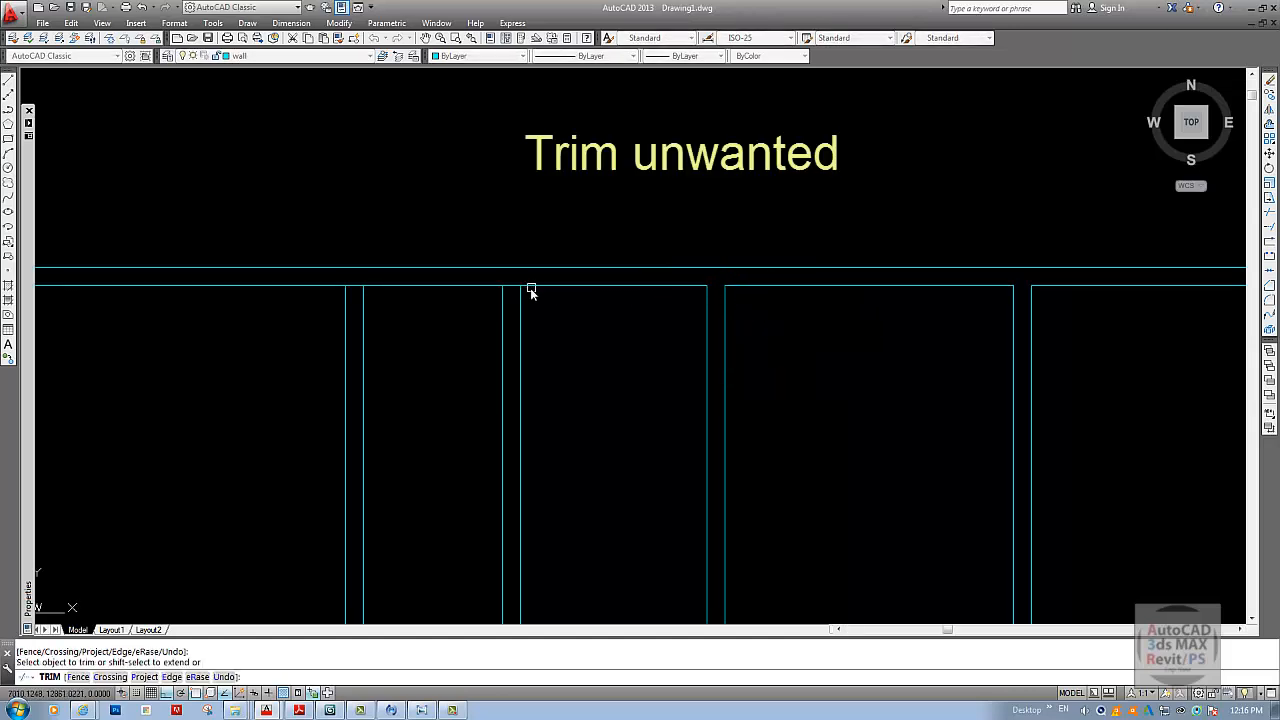
pyautogui.press('Return')
pyautogui.scroll(-5, 543, 289)
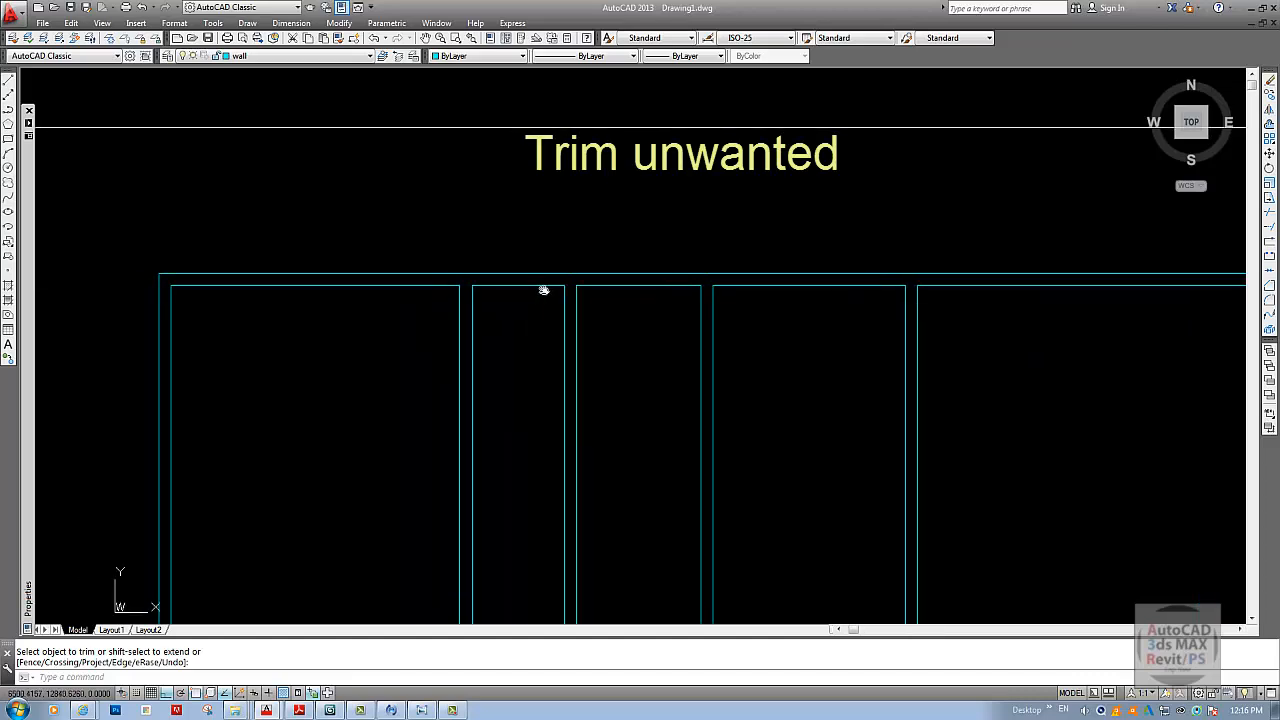
pyautogui.moveTo(699, 298); pyautogui.dragTo(671, 354, button='middle')
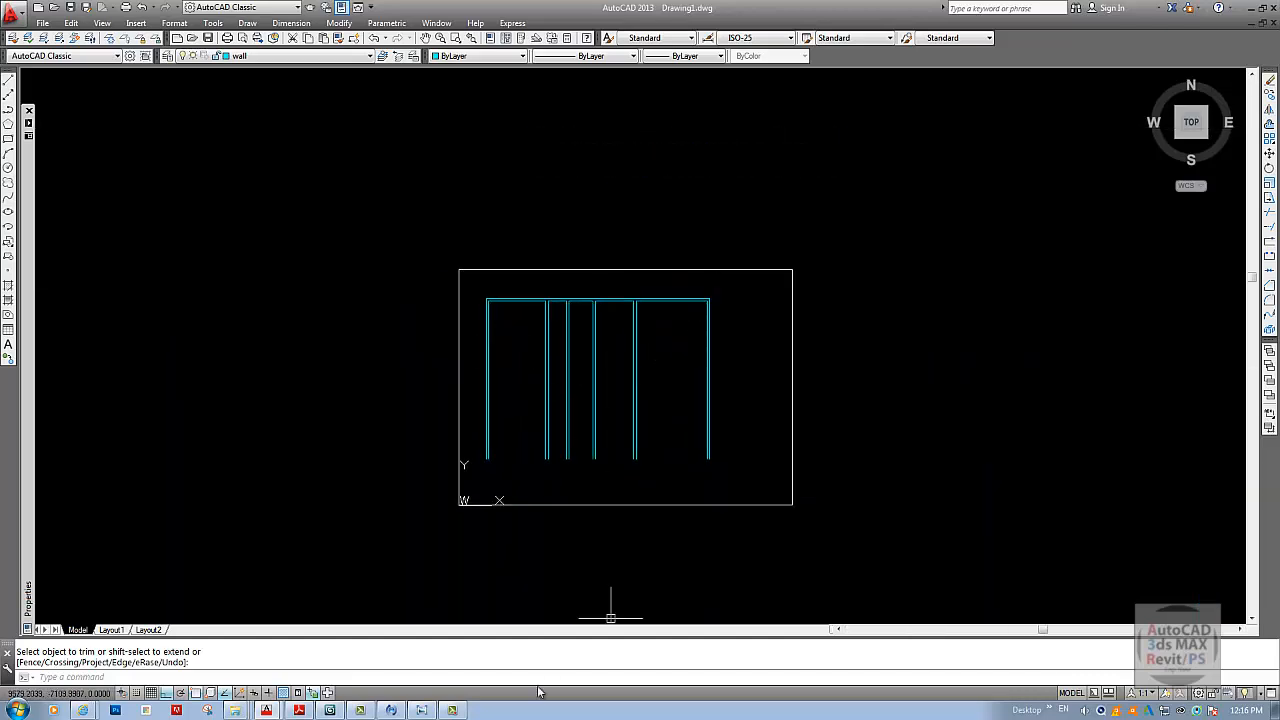
# - Check the room depths in the floor plan image and offset the top-left room's inner top line 3000 downward
pyautogui.click(422, 710)
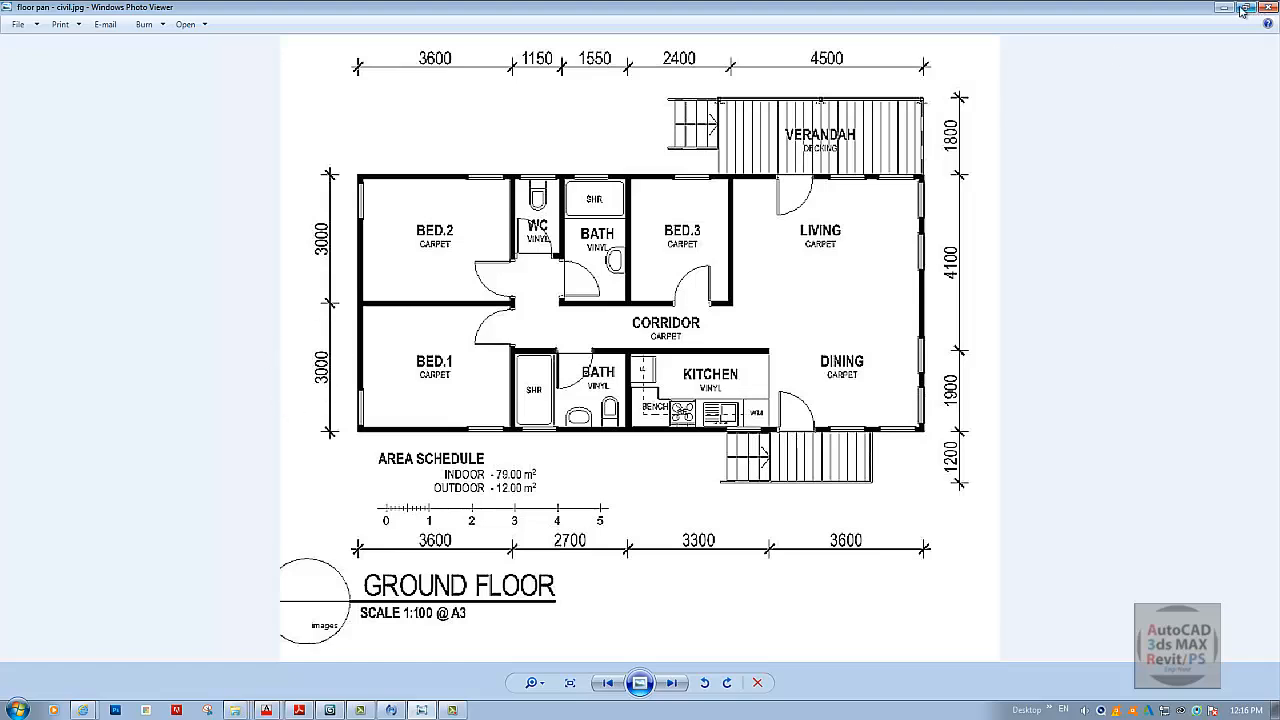
pyautogui.hotkey('alt', 'Tab')
pyautogui.scroll(5, 562, 300)
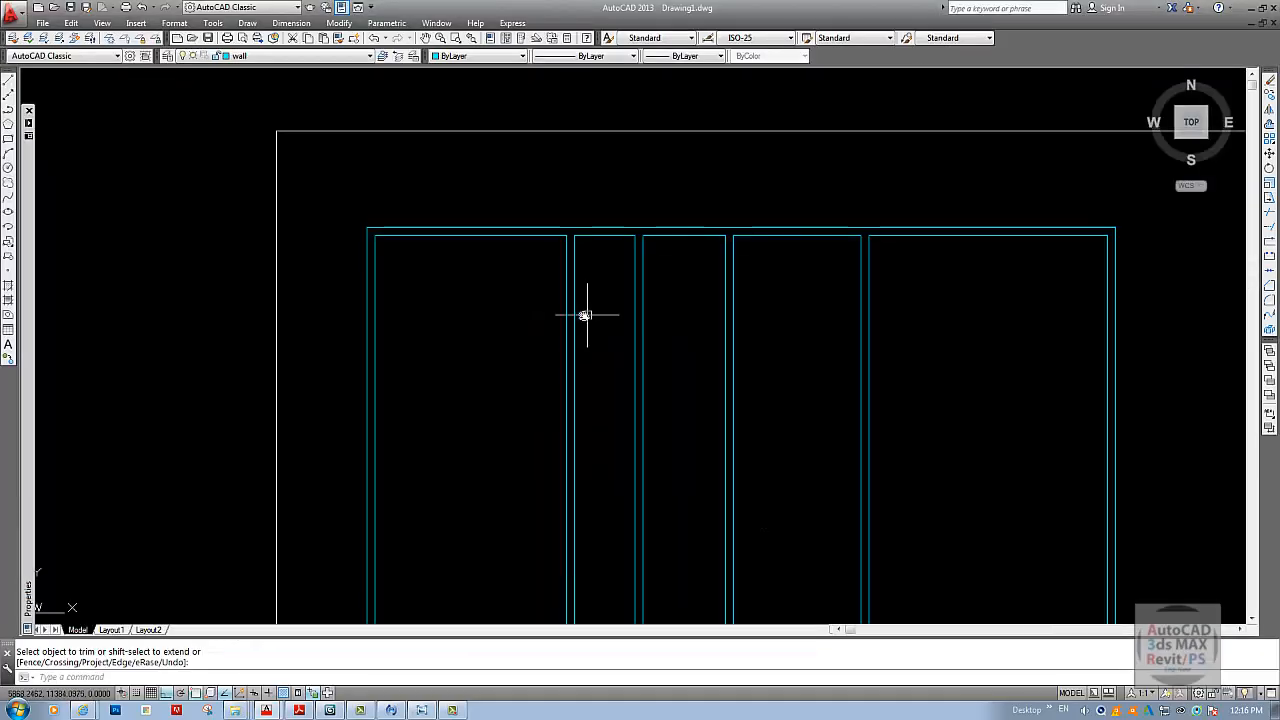
pyautogui.write('o')
pyautogui.press('Return')
pyautogui.write('3000')
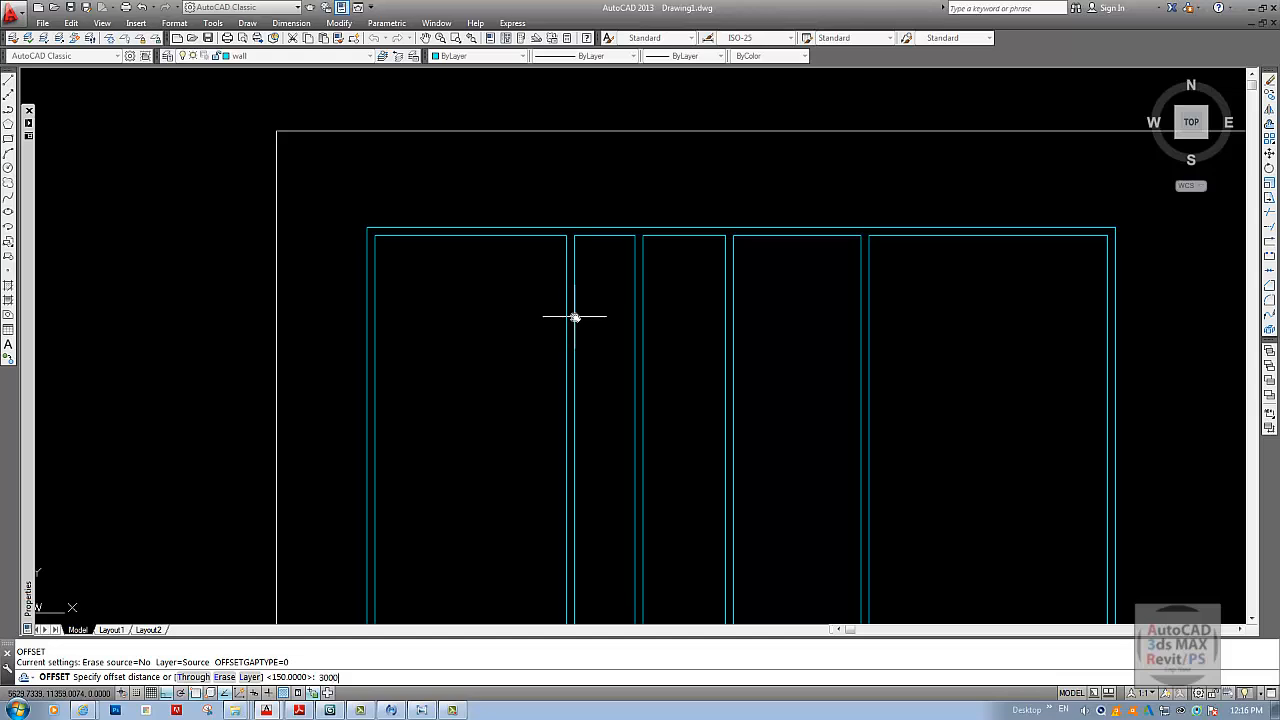
pyautogui.press('Return')
pyautogui.moveTo(574, 314); pyautogui.dragTo(565, 224, button='middle')
pyautogui.click(526, 174)
pyautogui.click(509, 263)
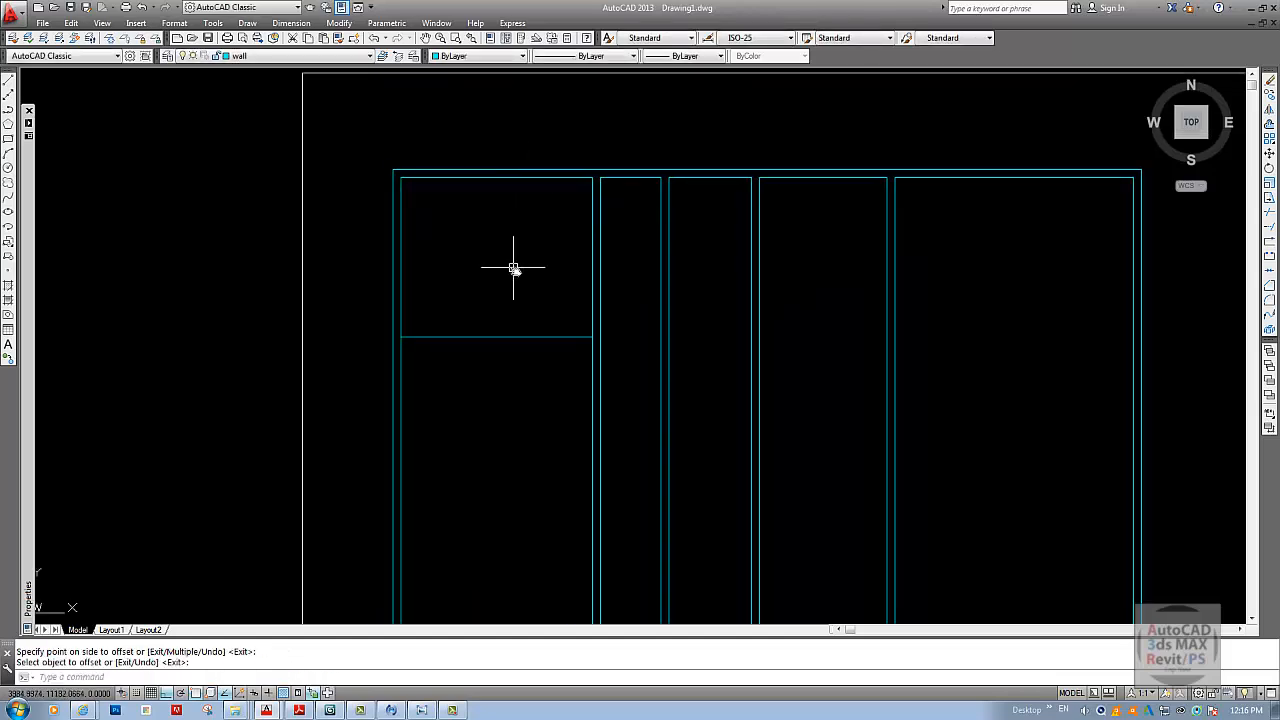
pyautogui.press('Return')
# - Offset the new horizontal line 150 downward to form the wall between the two left bedrooms
pyautogui.press('Return')
pyautogui.write('150')
pyautogui.press('Return')
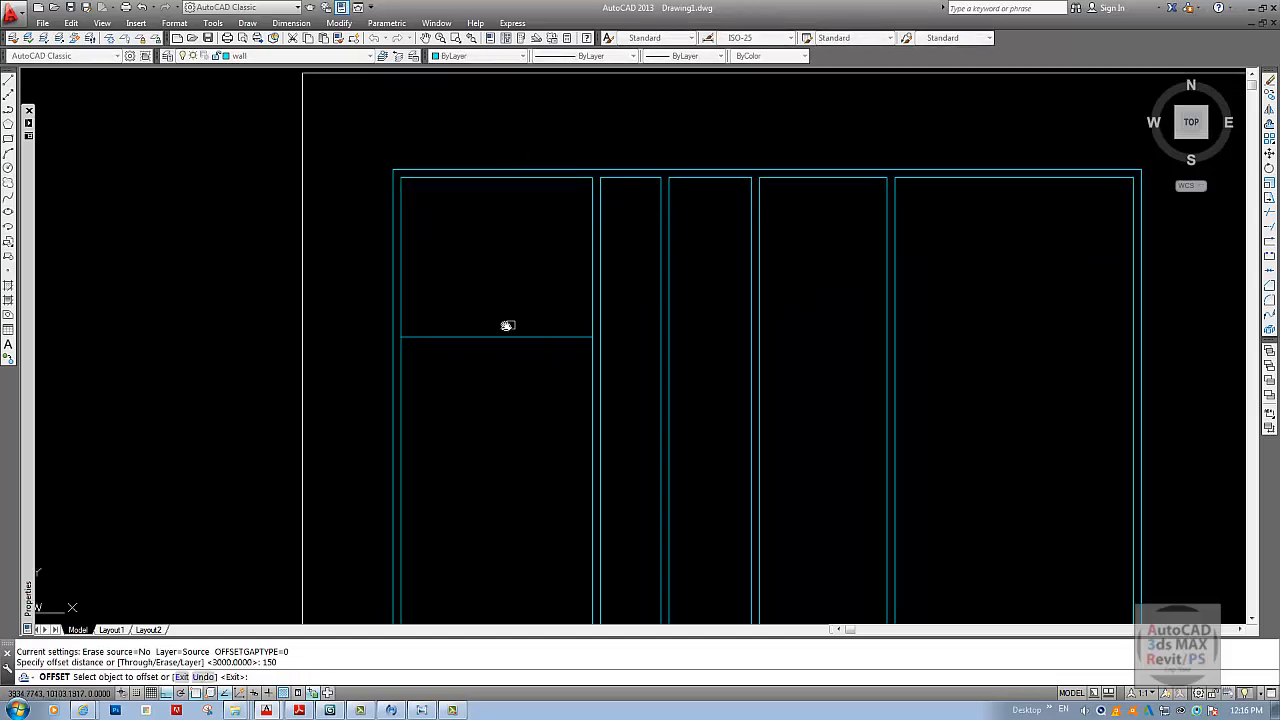
pyautogui.click(505, 337)
pyautogui.click(488, 411)
pyautogui.press('Escape')
pyautogui.press('Return')
pyautogui.write('3')
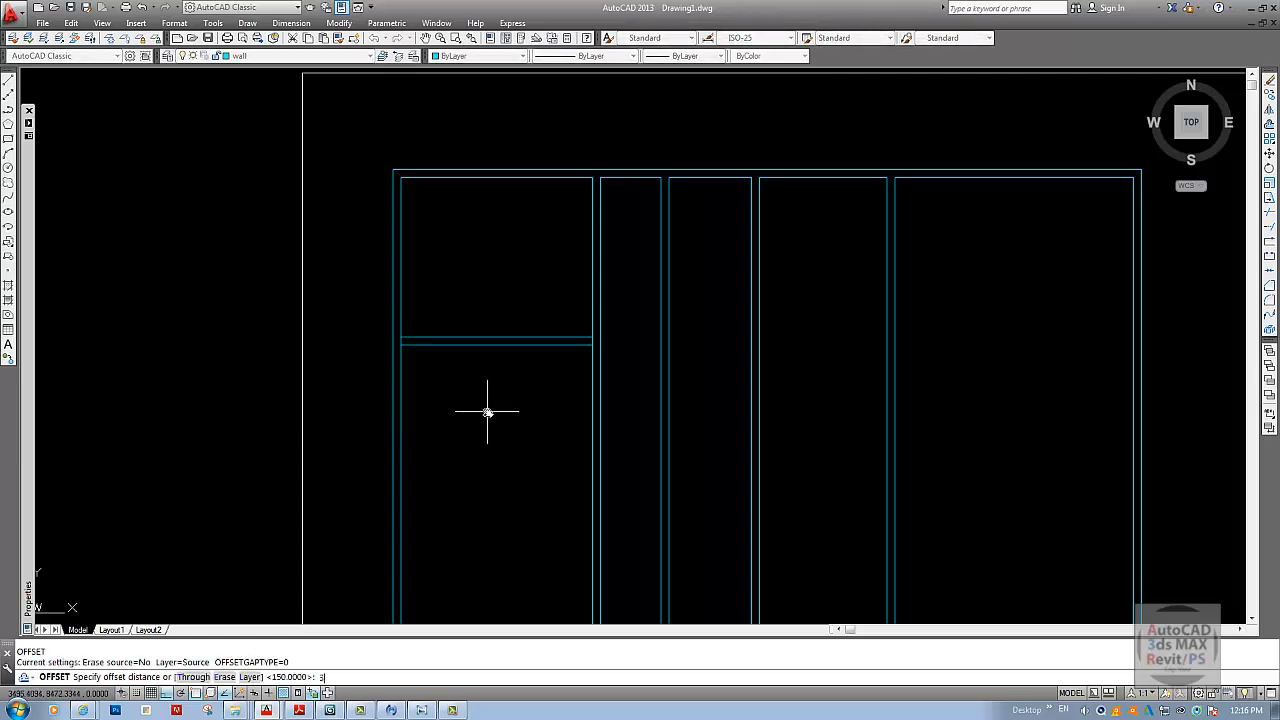
pyautogui.write('00')
pyautogui.press('Return')
pyautogui.press('Escape')
# - Offset the lower line of the wall between the left bedrooms 3000 downward
pyautogui.press('Return')
pyautogui.write('3000')
pyautogui.press('Return')
pyautogui.click(485, 345)
pyautogui.click(484, 414)
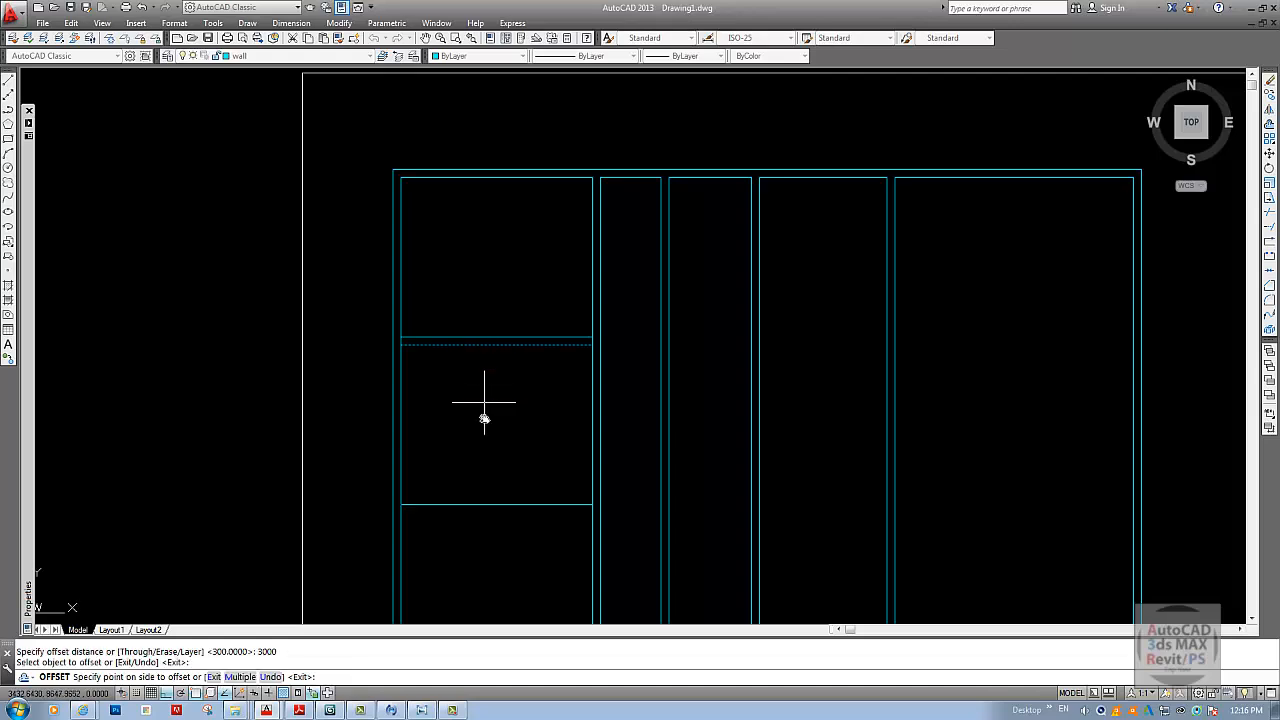
pyautogui.press('Escape')
# - Offset the lowest horizontal line 150 downward to give the bottom exterior wall its thickness
pyautogui.press('Return')
pyautogui.write('150')
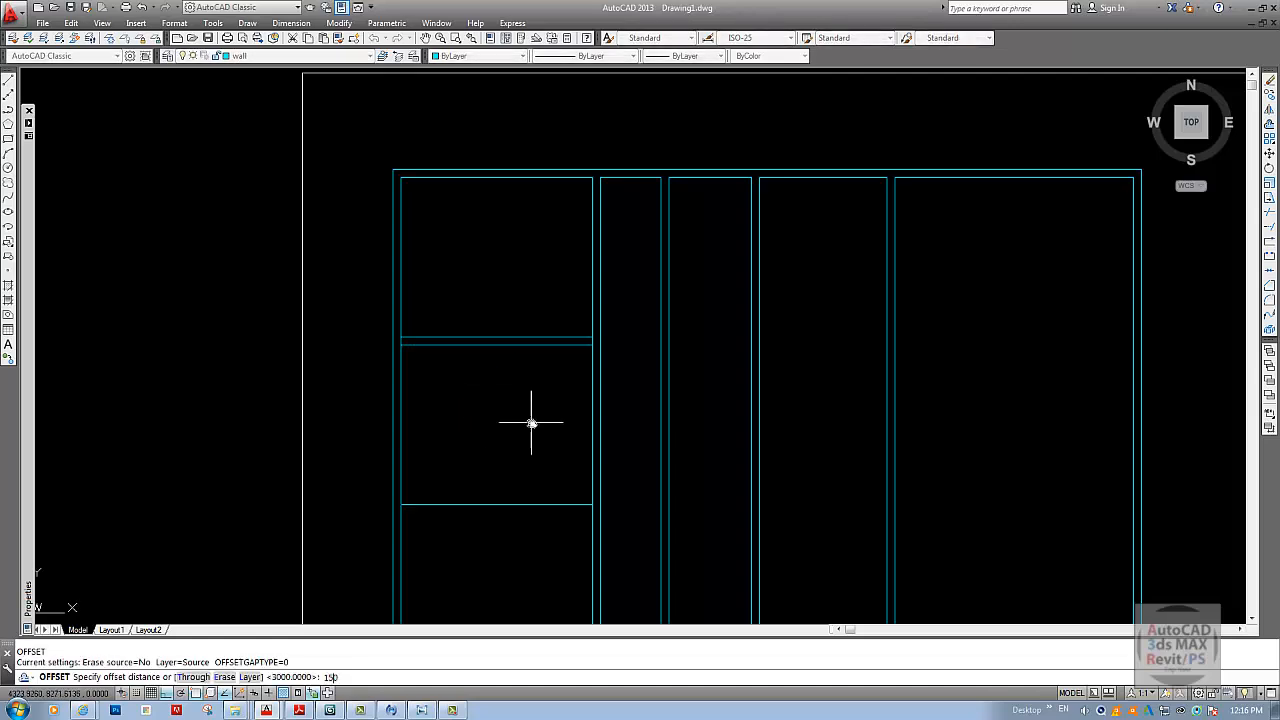
pyautogui.press('Return')
pyautogui.moveTo(496, 455); pyautogui.dragTo(535, 348, button='middle')
pyautogui.click(516, 391)
pyautogui.click(511, 431)
pyautogui.press('Escape')
# - Extend the lowest horizontal line leftward to the outer line of the left exterior wall
pyautogui.write('ex')
pyautogui.press('Return')
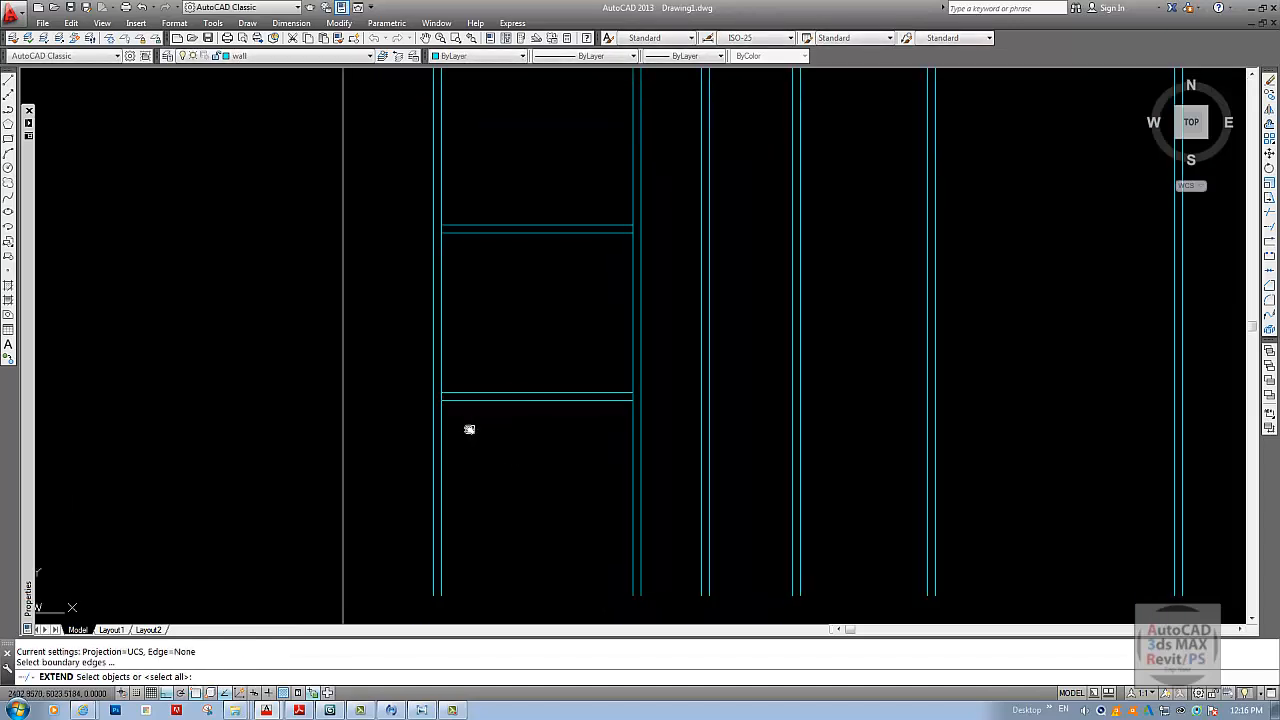
pyautogui.press('Return')
pyautogui.scroll(-5, 486, 412)
pyautogui.press('Escape')
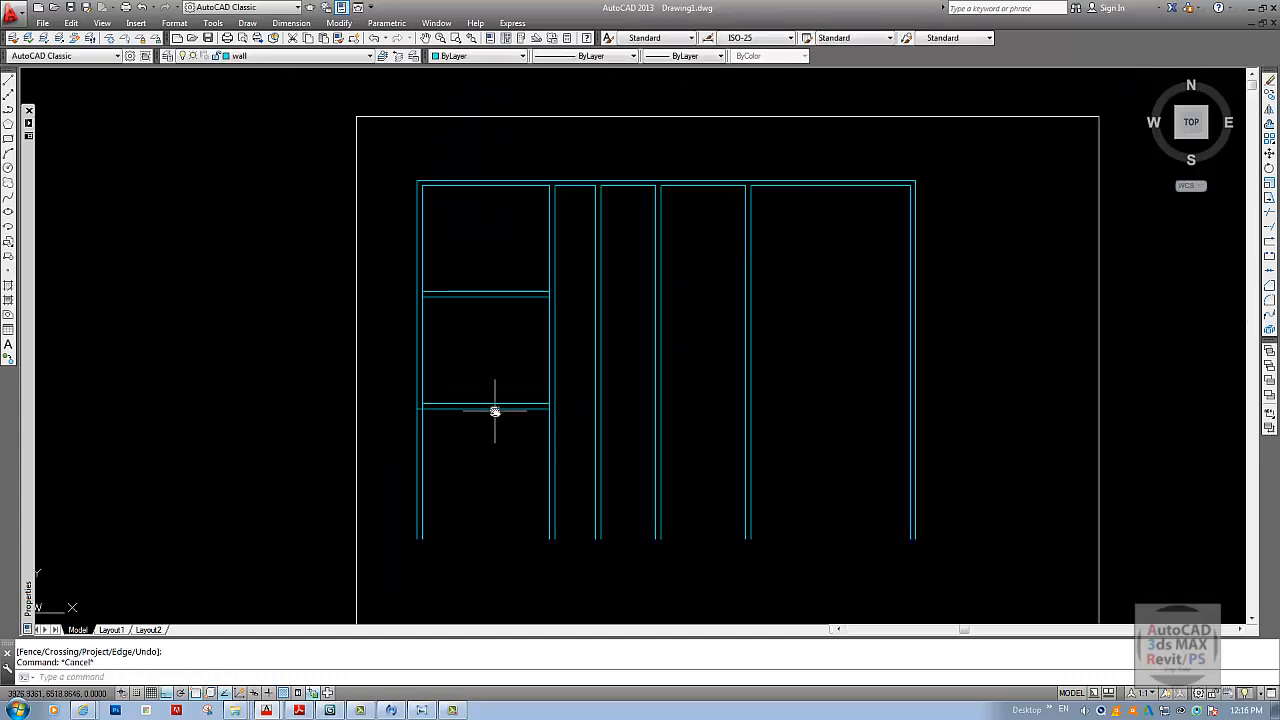
# - Check the reference plan and extend the bottom exterior wall lines rightward to the outer line of the right exterior wall
pyautogui.click(419, 709)
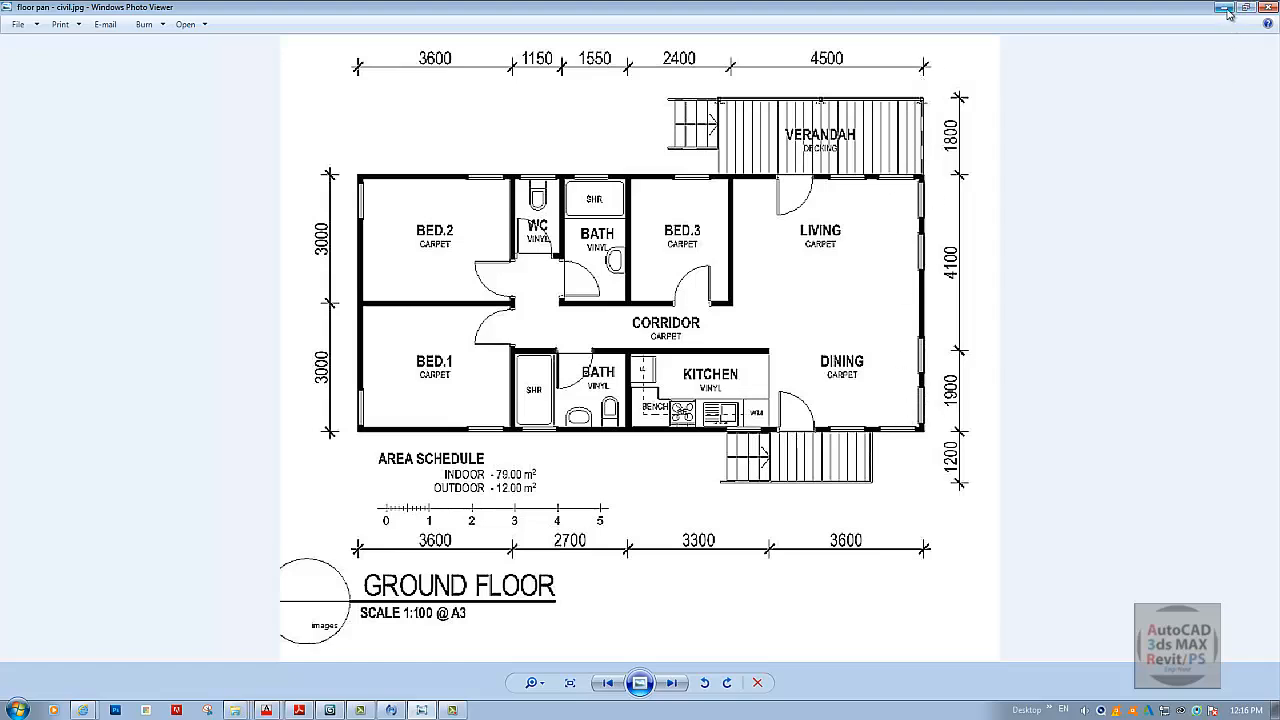
pyautogui.hotkey('alt', 'Tab')
pyautogui.moveTo(702, 372); pyautogui.dragTo(673, 335, button='middle')
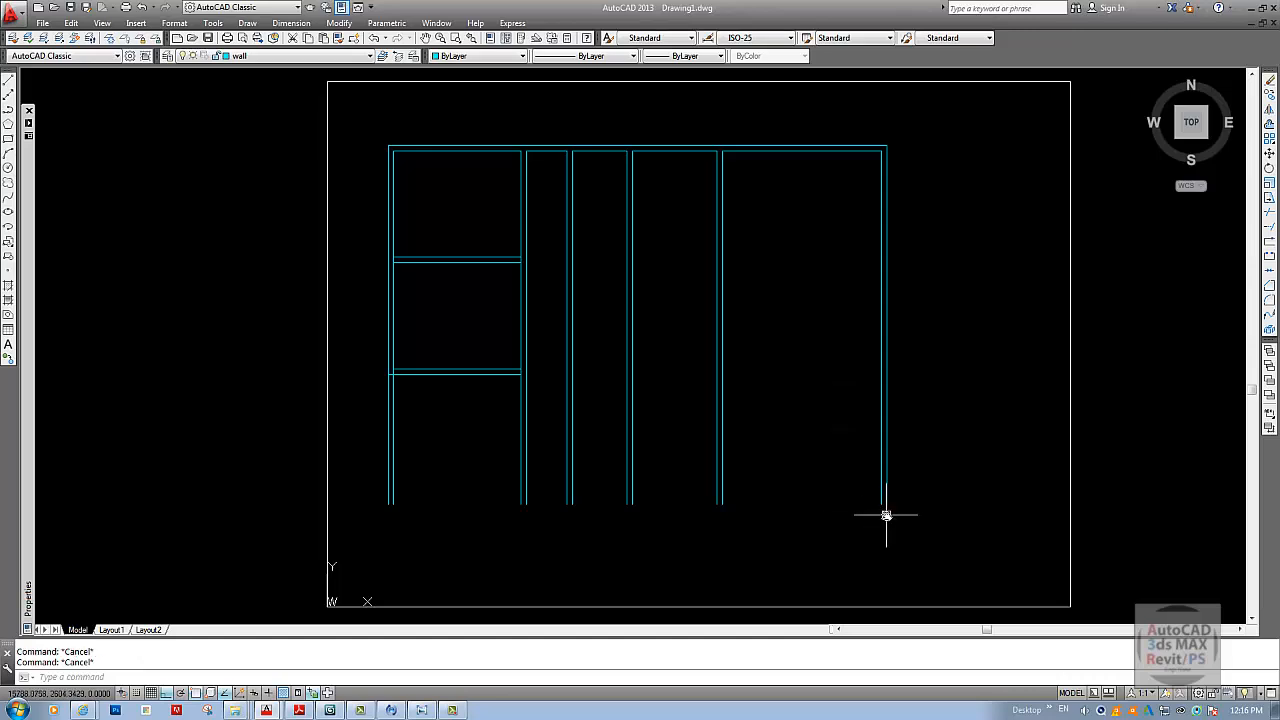
pyautogui.write('ex')
pyautogui.press('Return')
pyautogui.click(885, 377)
pyautogui.press('Return')
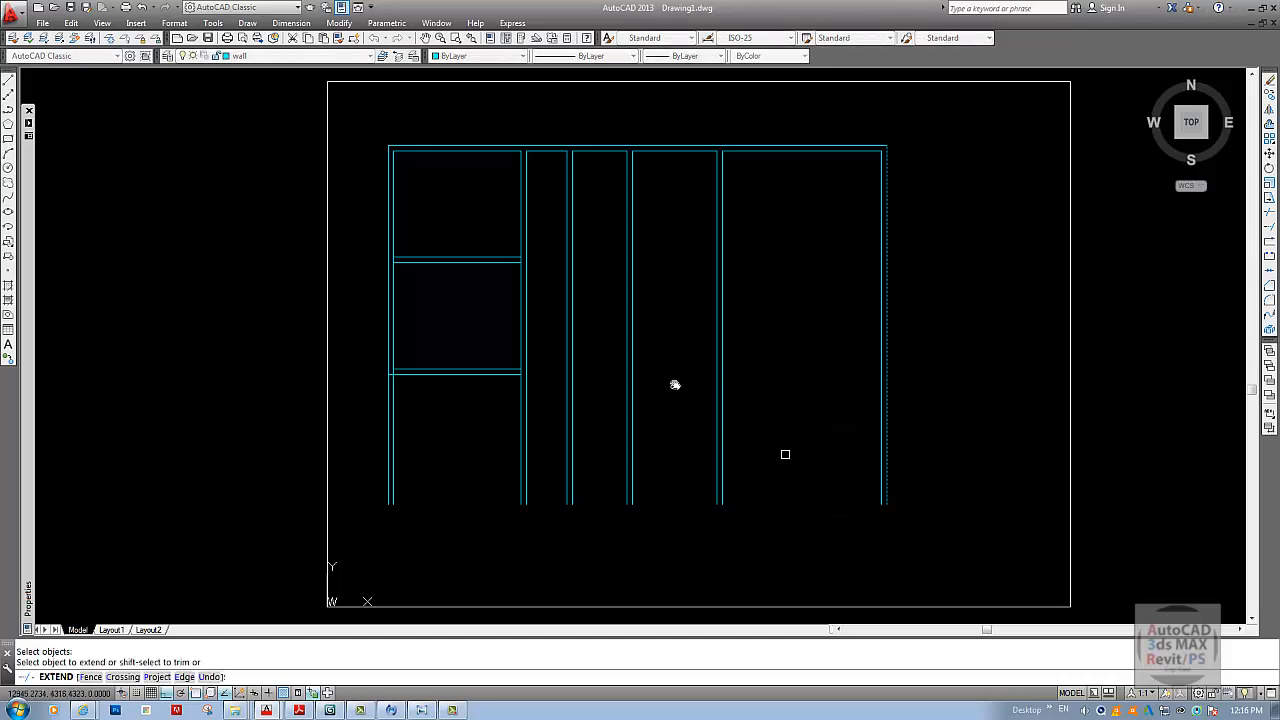
pyautogui.click(506, 370)
pyautogui.press('Escape')
# - Trim off all vertical wall lines that project below the bottom exterior wall
pyautogui.write('t')
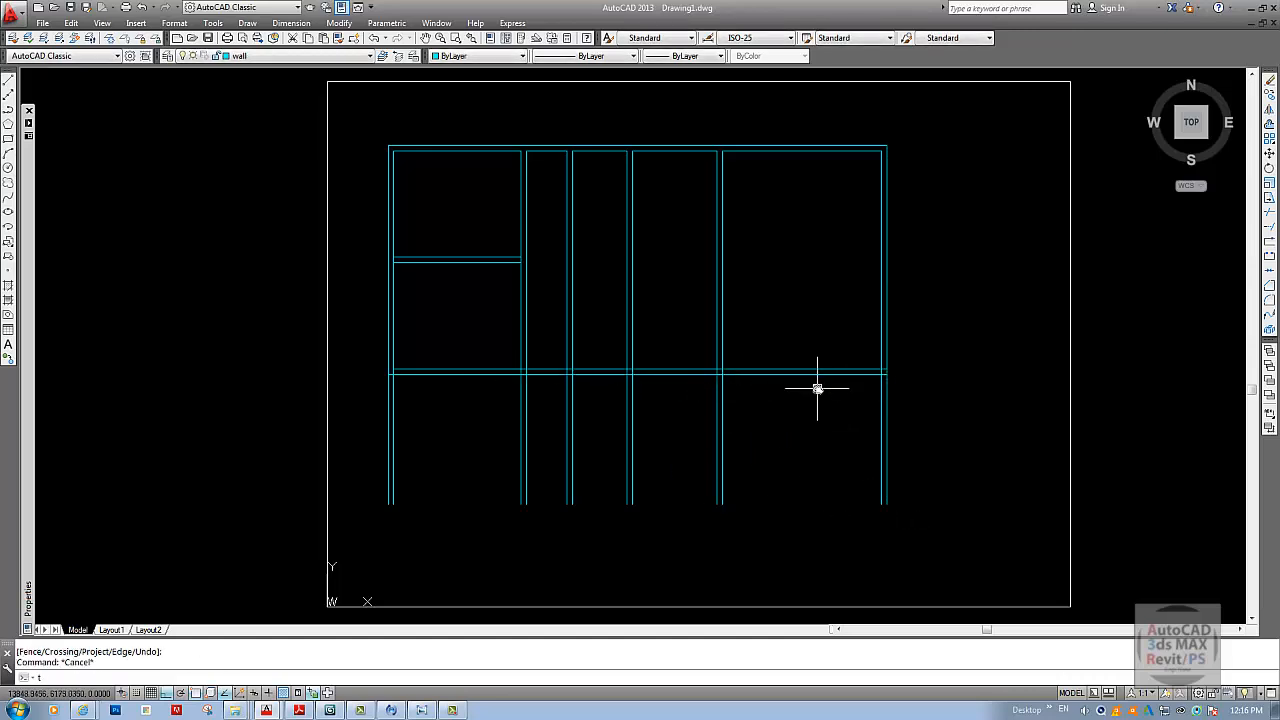
pyautogui.write('r')
pyautogui.press('Return')
pyautogui.press('Return')
pyautogui.click(905, 397)
pyautogui.click(370, 426)
pyautogui.press('Escape')
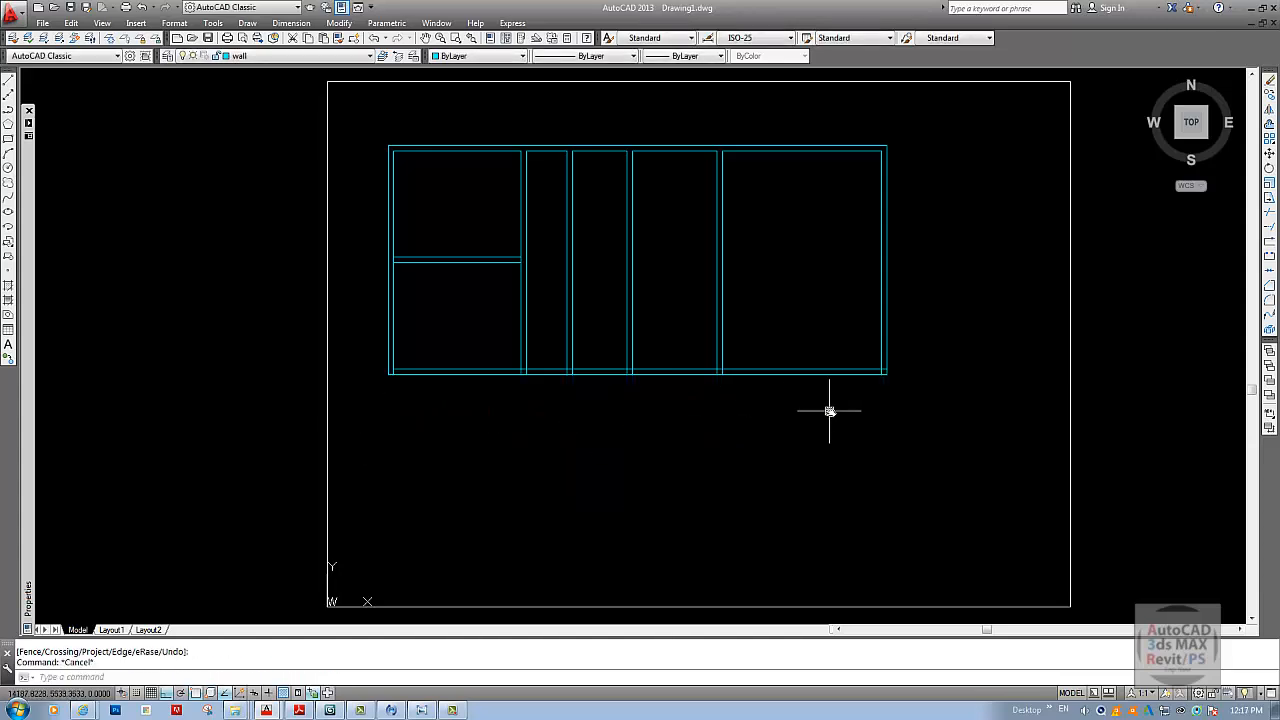
# - Trim the junction of the rightmost partition wall with the bottom exterior wall so the two walls open into each other
pyautogui.scroll(6, 829, 411)
pyautogui.press('Return')
pyautogui.press('Return')
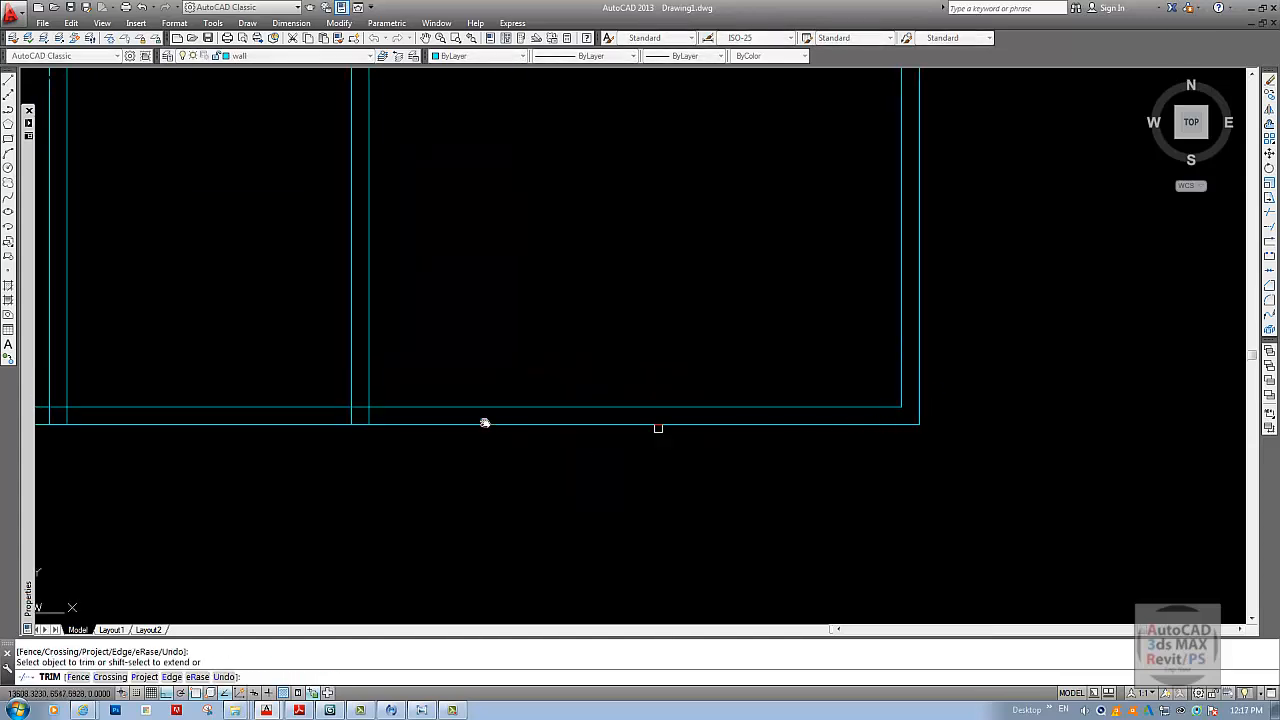
pyautogui.moveTo(485, 422); pyautogui.dragTo(977, 421, button='middle')
pyautogui.click(880, 418)
pyautogui.click(803, 422)
pyautogui.click(852, 404)
pyautogui.moveTo(479, 433); pyautogui.dragTo(674, 423, button='middle')
pyautogui.click(848, 413)
pyautogui.click(789, 413)
pyautogui.scroll(-4, 719, 445)
pyautogui.press('Escape')
# - Trim the junction of the second partition wall from the right with the bottom exterior wall into an open T
pyautogui.scroll(4, 726, 437)
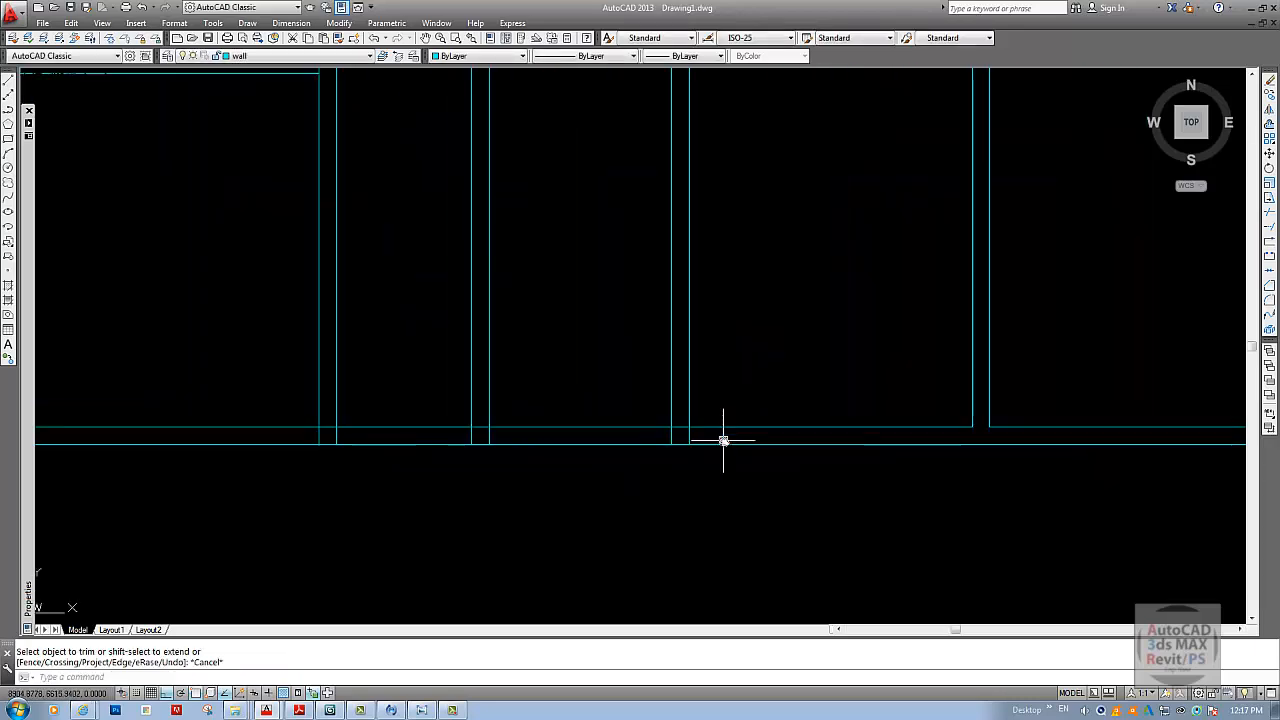
pyautogui.press('Escape')
pyautogui.write('tr')
pyautogui.press('Return')
pyautogui.press('Return')
pyautogui.click(699, 436)
pyautogui.click(631, 437)
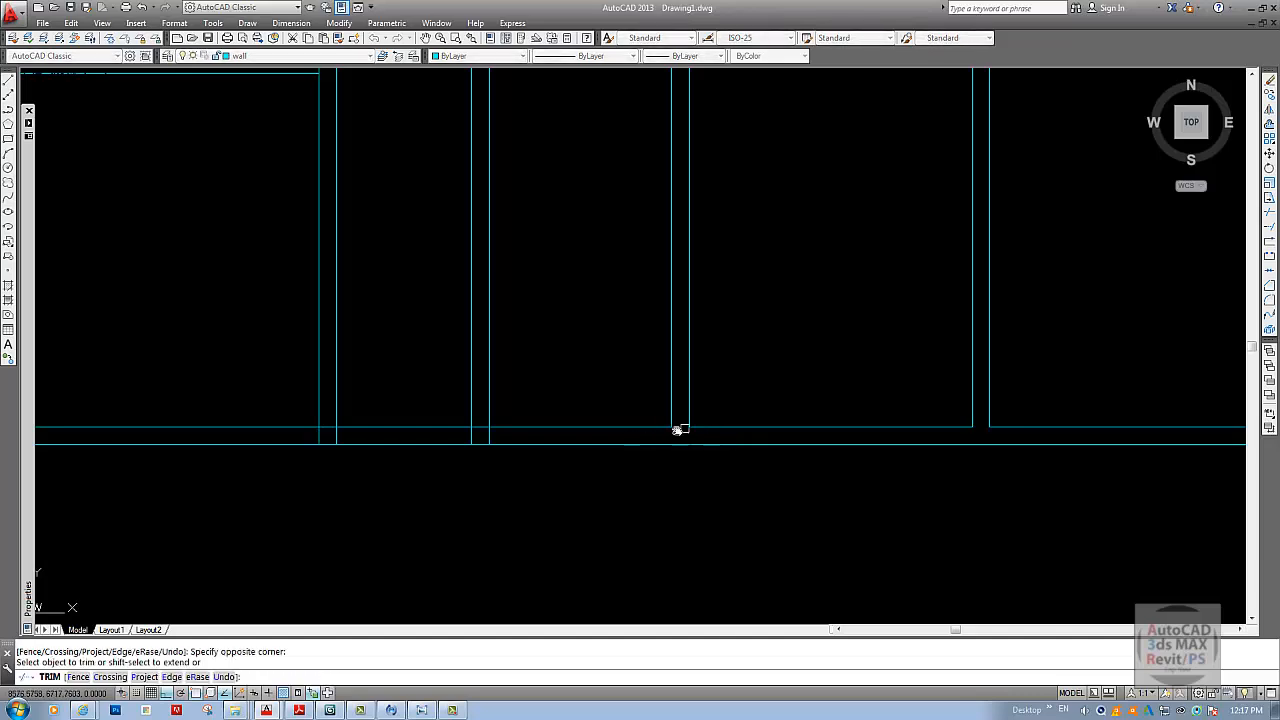
pyautogui.click(680, 428)
# - Trim the junction of the second partition wall from the left with the bottom exterior wall into an open T
pyautogui.moveTo(504, 429); pyautogui.dragTo(746, 428, button='middle')
pyautogui.scroll(4, 748, 427)
pyautogui.click(748, 440)
pyautogui.click(640, 441)
pyautogui.click(680, 425)
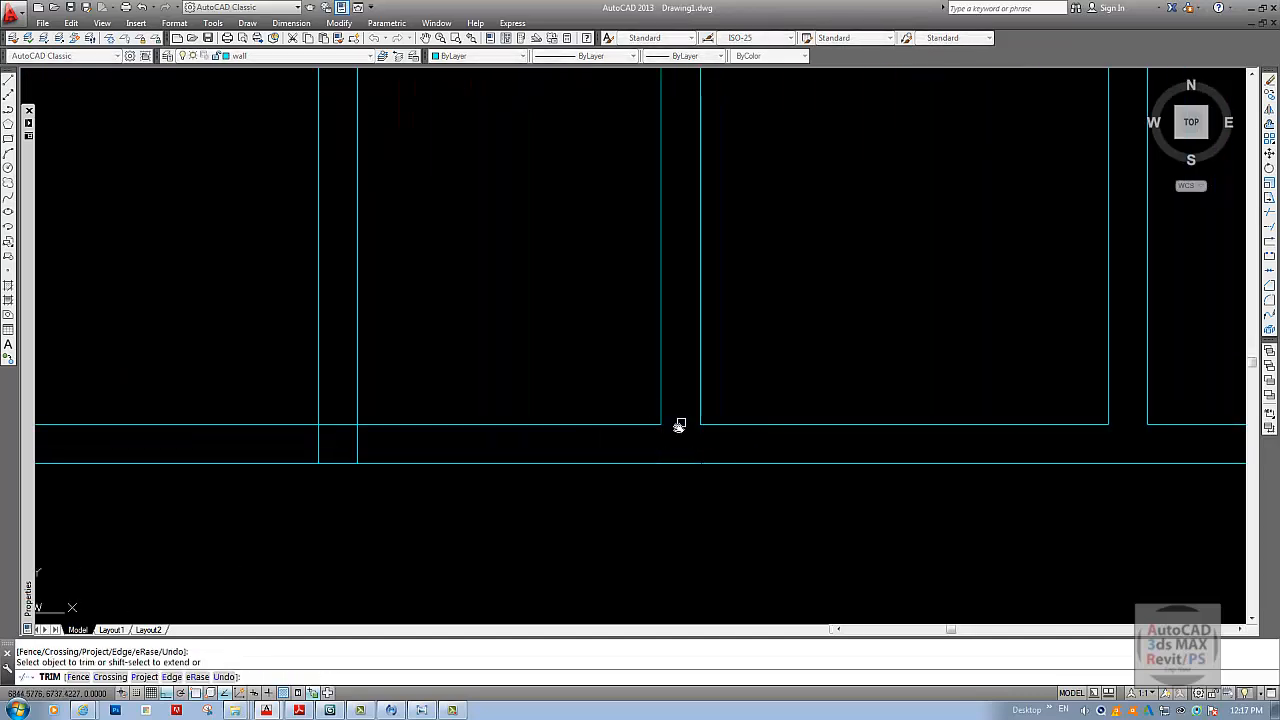
# - Trim the junction of the partition wall beside the left bedrooms with the bottom exterior wall into an open T
pyautogui.moveTo(498, 443); pyautogui.dragTo(629, 444, button='middle')
pyautogui.click(545, 437)
pyautogui.click(448, 449)
pyautogui.click(494, 421)
pyautogui.press('Return')
pyautogui.scroll(-8, 502, 428)
pyautogui.press('Escape')
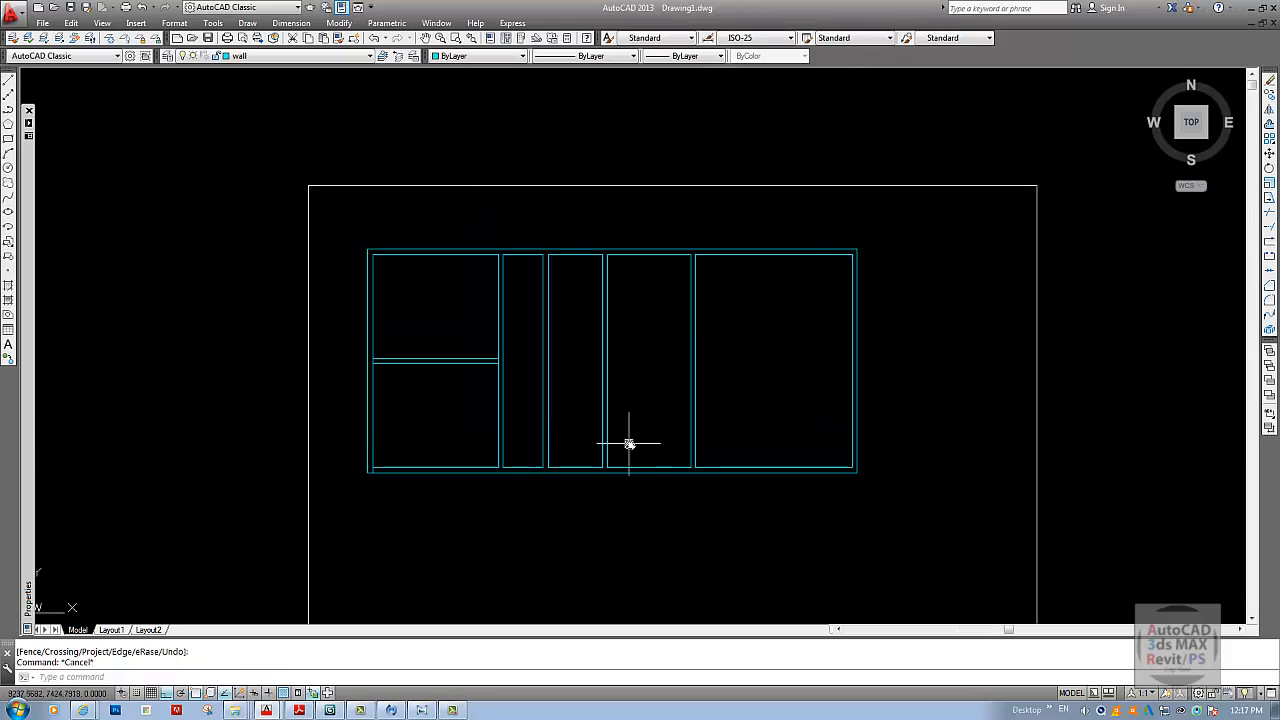
pyautogui.click(421, 710)
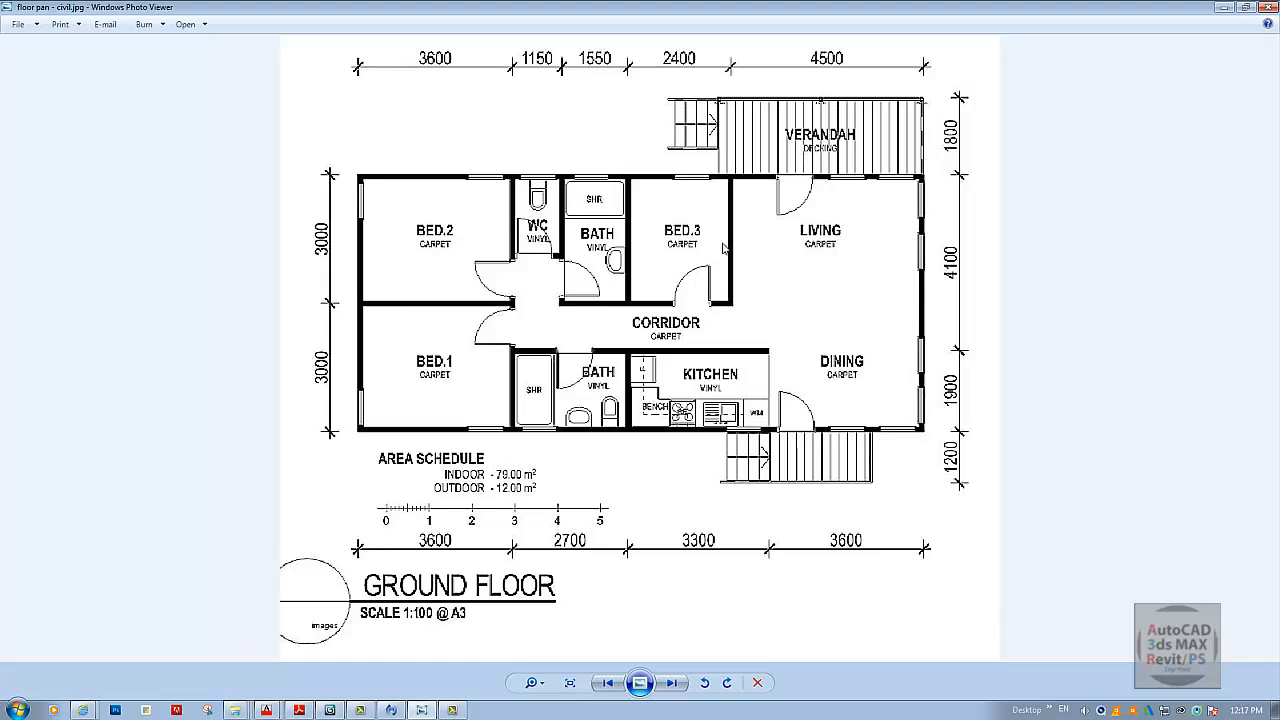
pyautogui.hotkey('alt', 'Tab')
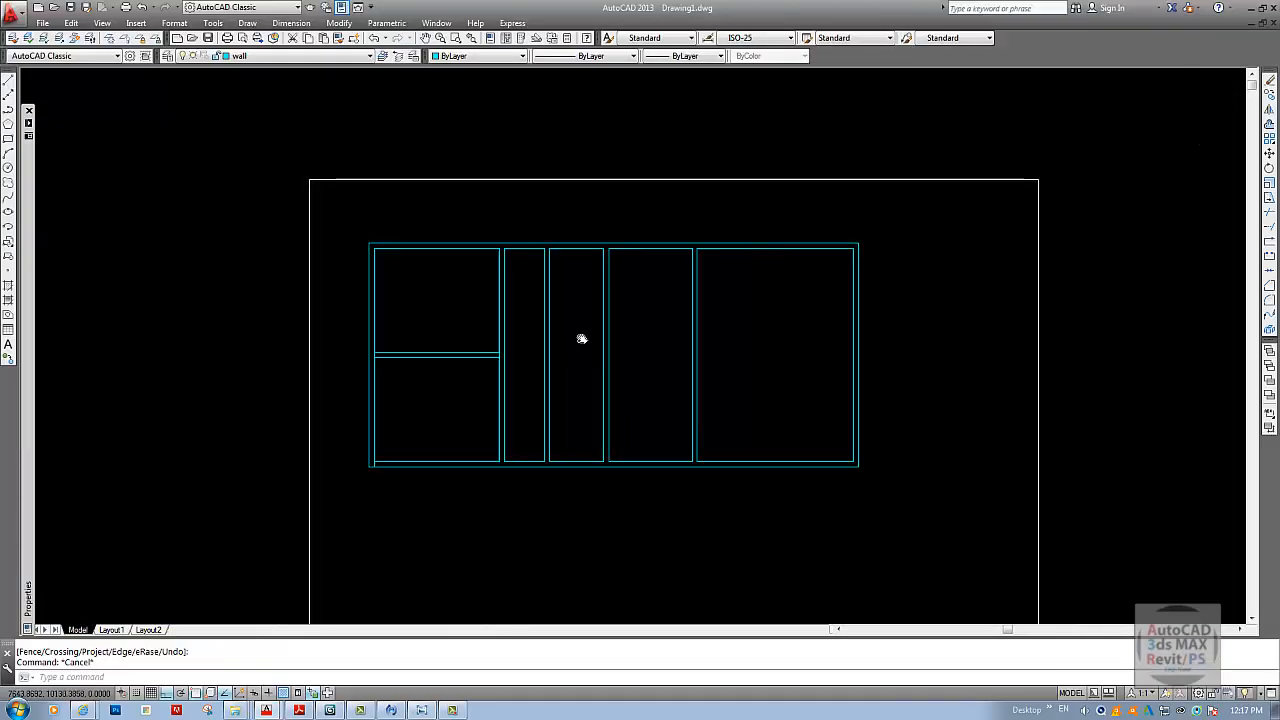
pyautogui.click(421, 710)
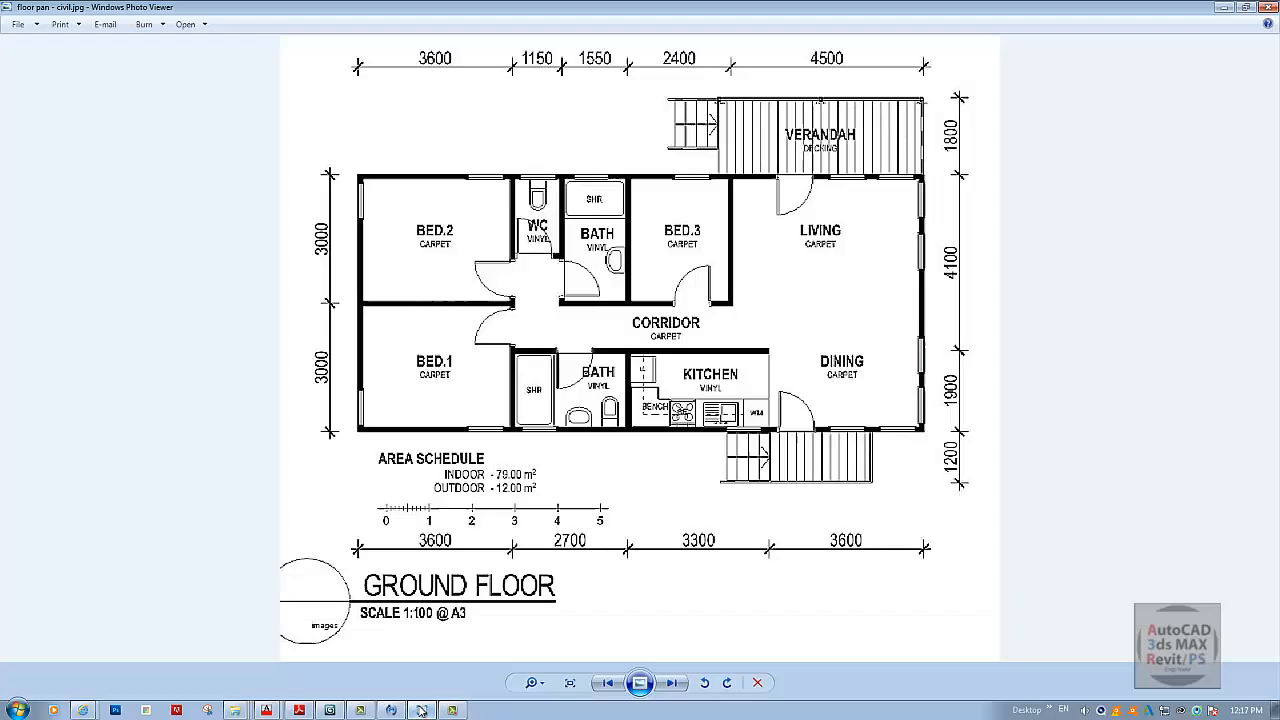
pyautogui.click(421, 710)
pyautogui.write('ex')
pyautogui.press('Return')
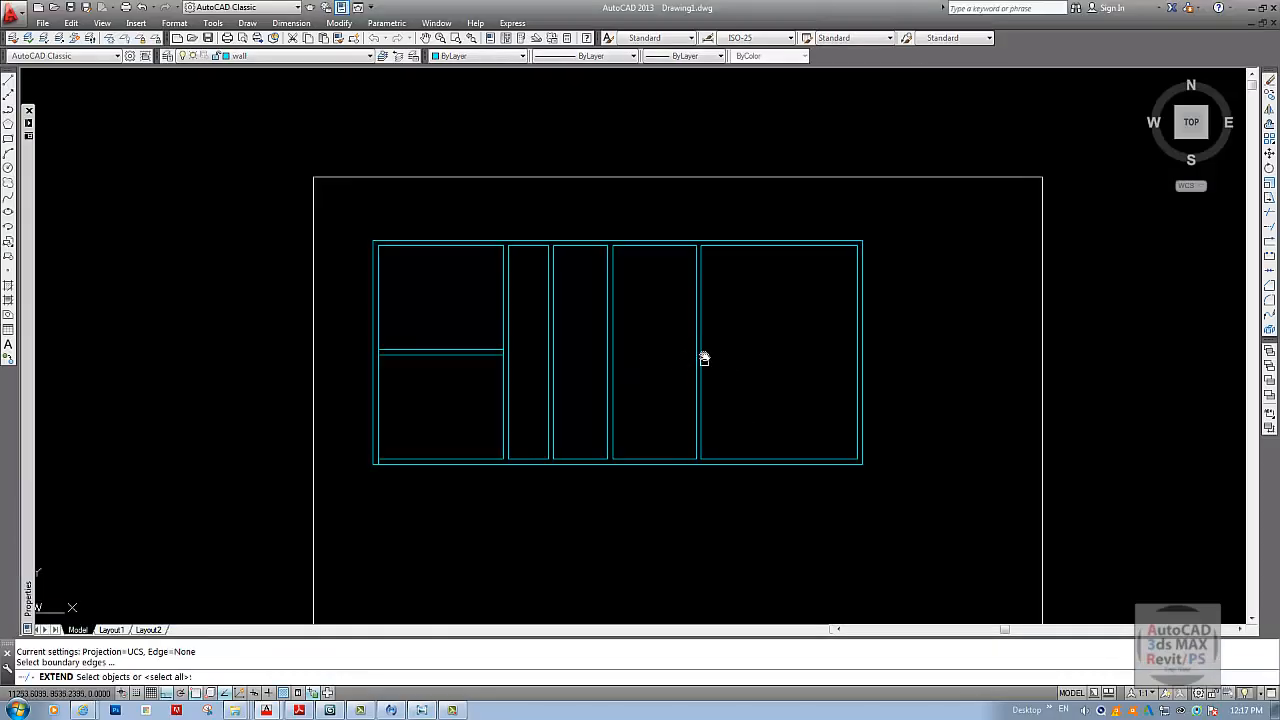
pyautogui.click(703, 352)
pyautogui.press('Return')
pyautogui.click(476, 353)
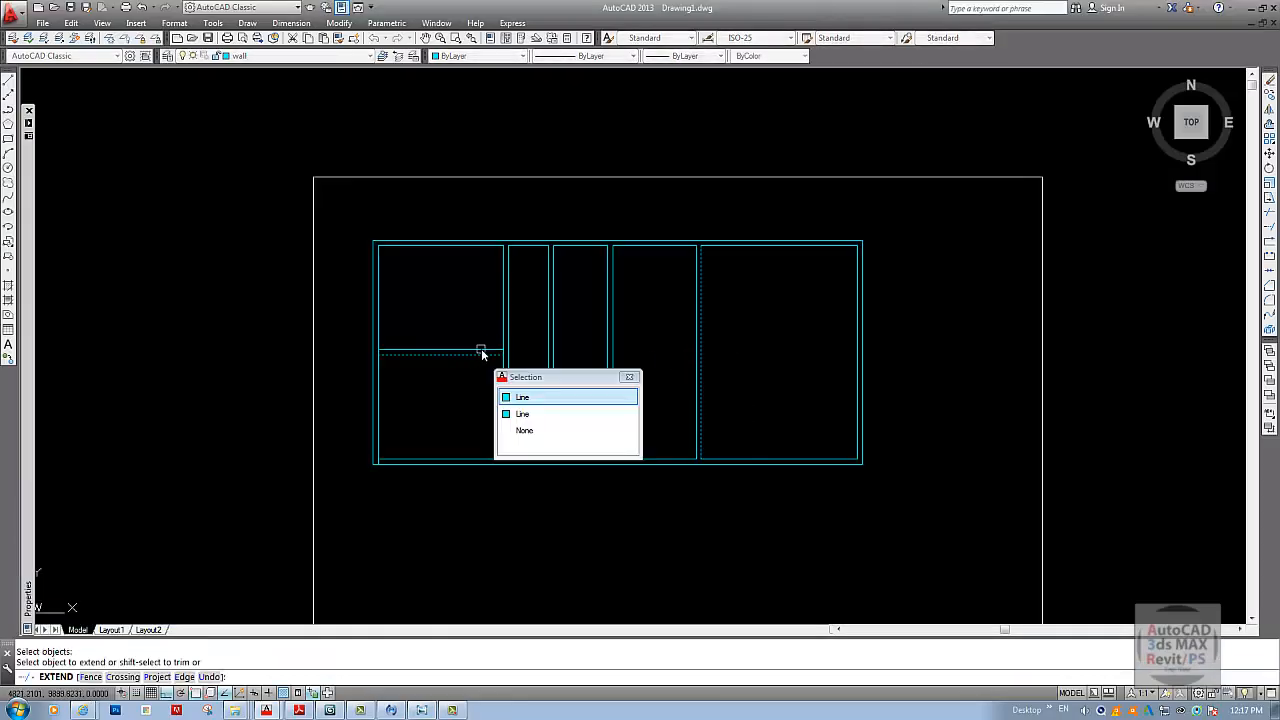
pyautogui.press('Escape')
pyautogui.write('ex')
pyautogui.press('Return')
pyautogui.click(701, 345)
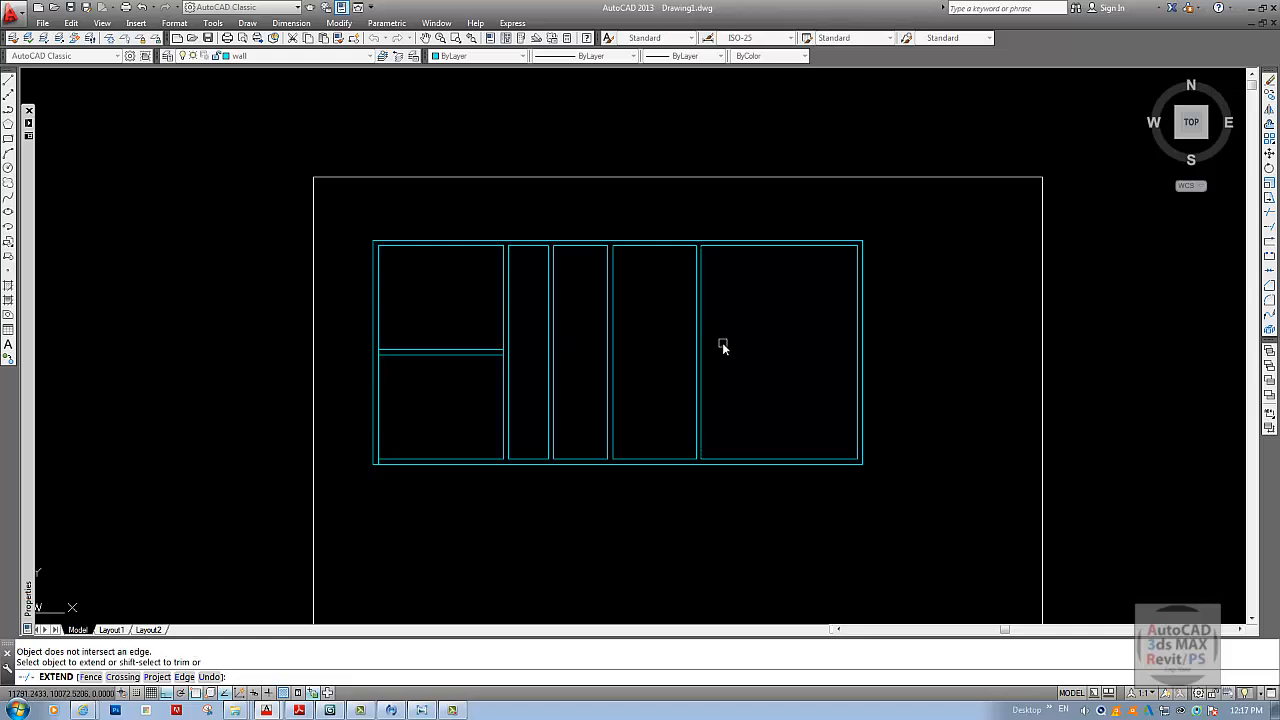
pyautogui.press('Escape')
# - Extend both lines of the wall between the left bedrooms rightward to the right line of the rightmost partition wall
pyautogui.press('Return')
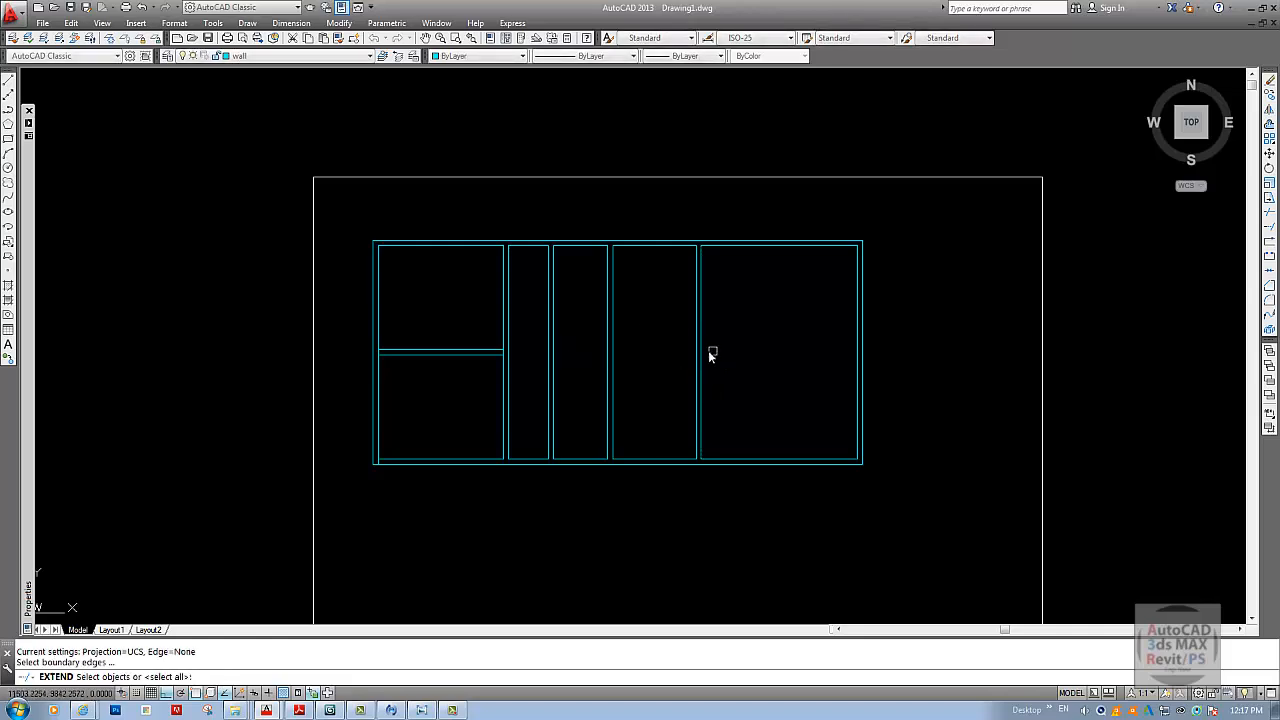
pyautogui.click(702, 356)
pyautogui.press('Return')
pyautogui.click(492, 350)
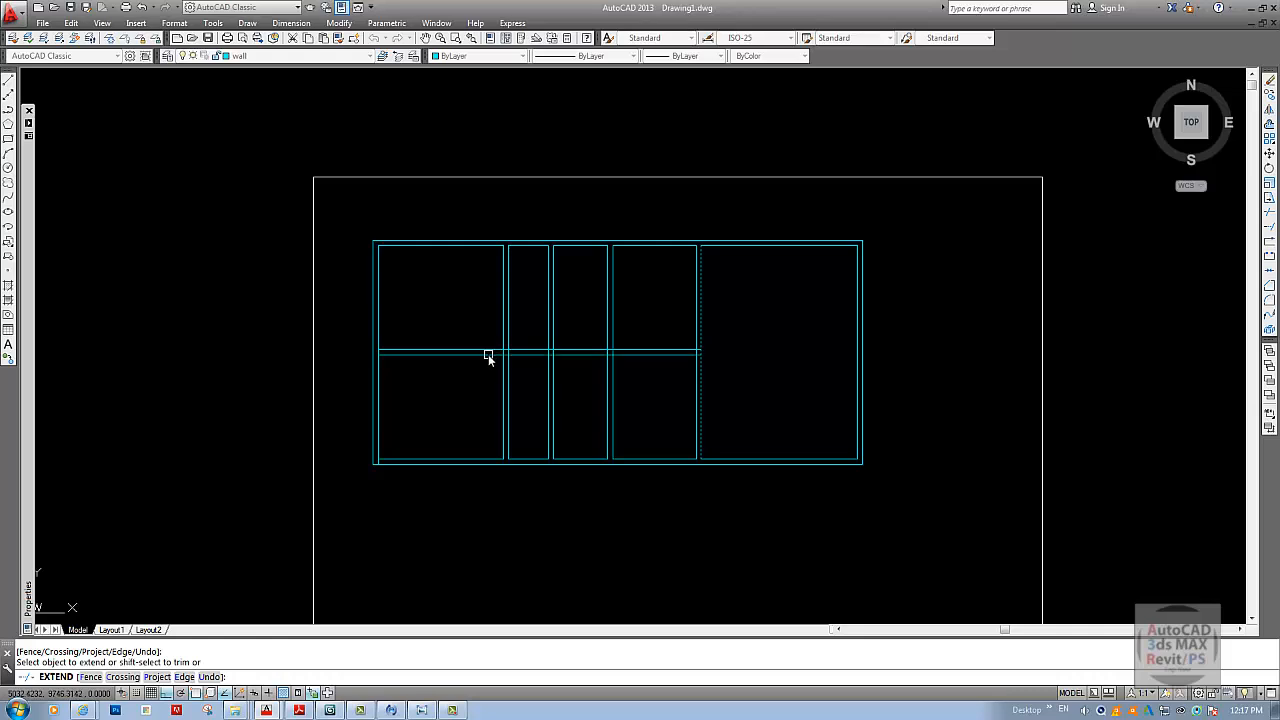
pyautogui.click(488, 354)
pyautogui.press('Escape')
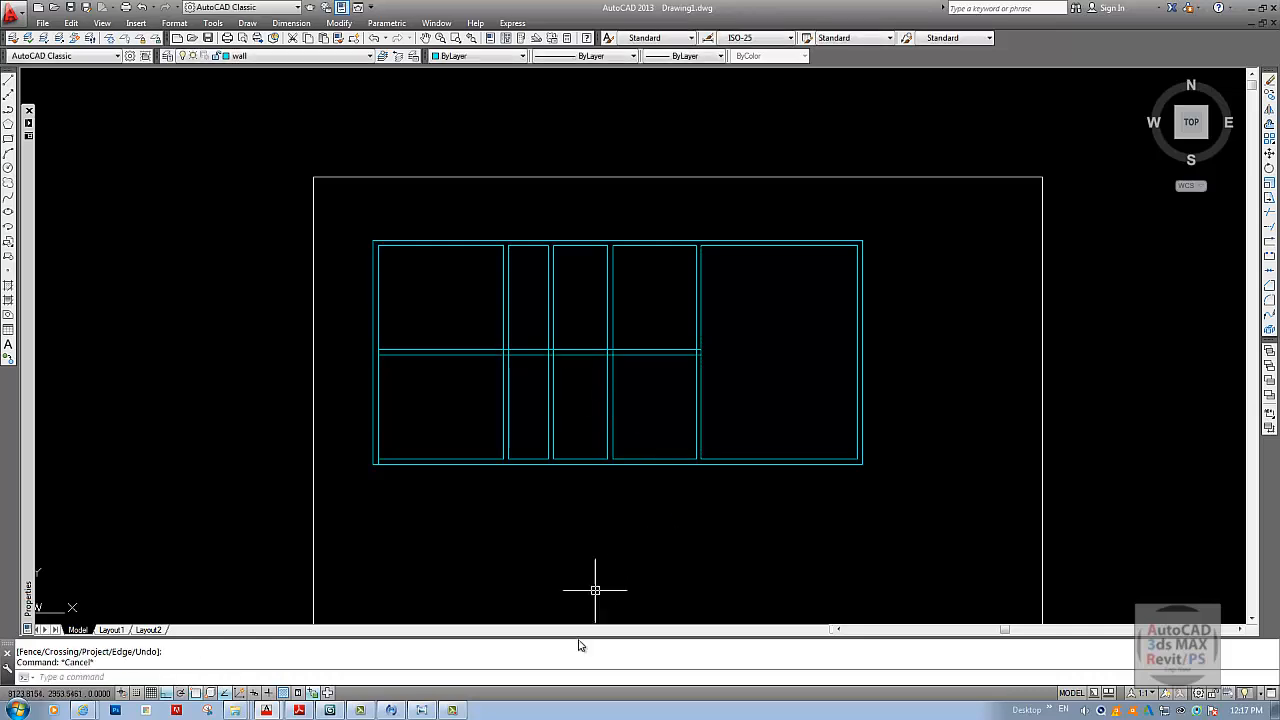
# - Offset the bottom exterior wall's inner line 1900 upward in the narrow bay beside the left bedrooms
pyautogui.click(422, 710)
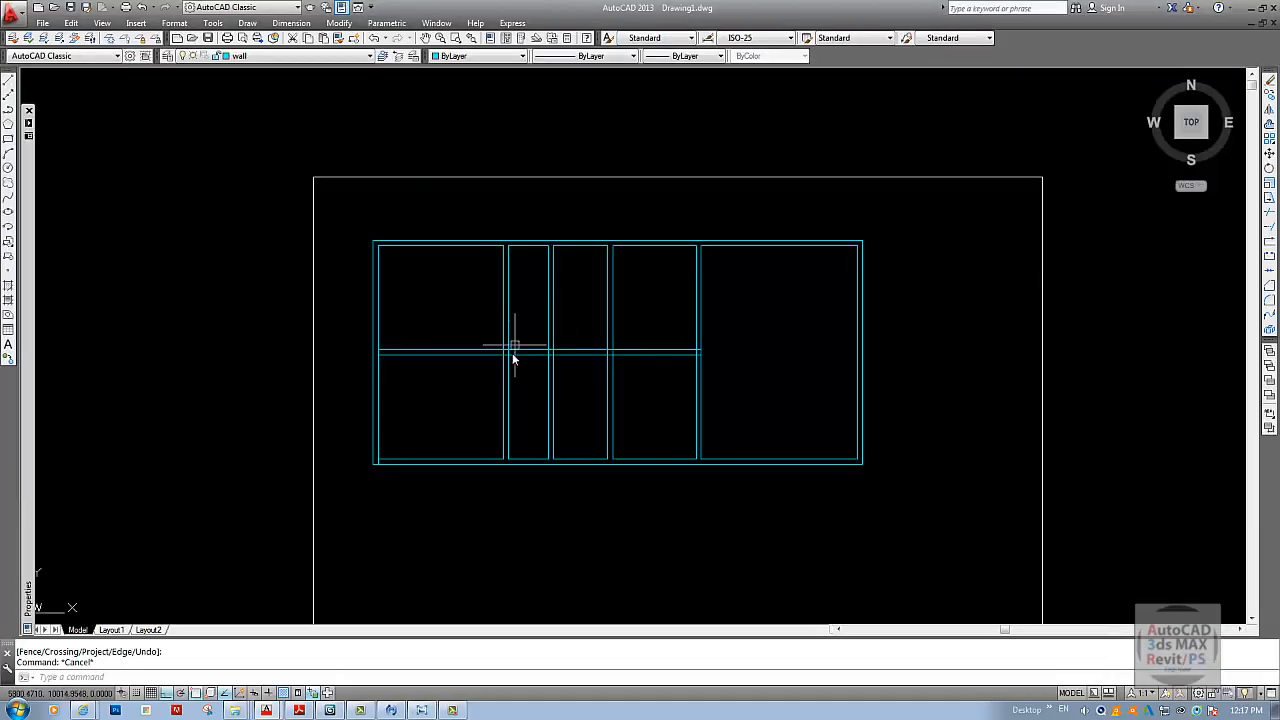
pyautogui.scroll(2, 557, 430)
pyautogui.write('o')
pyautogui.press('Return')
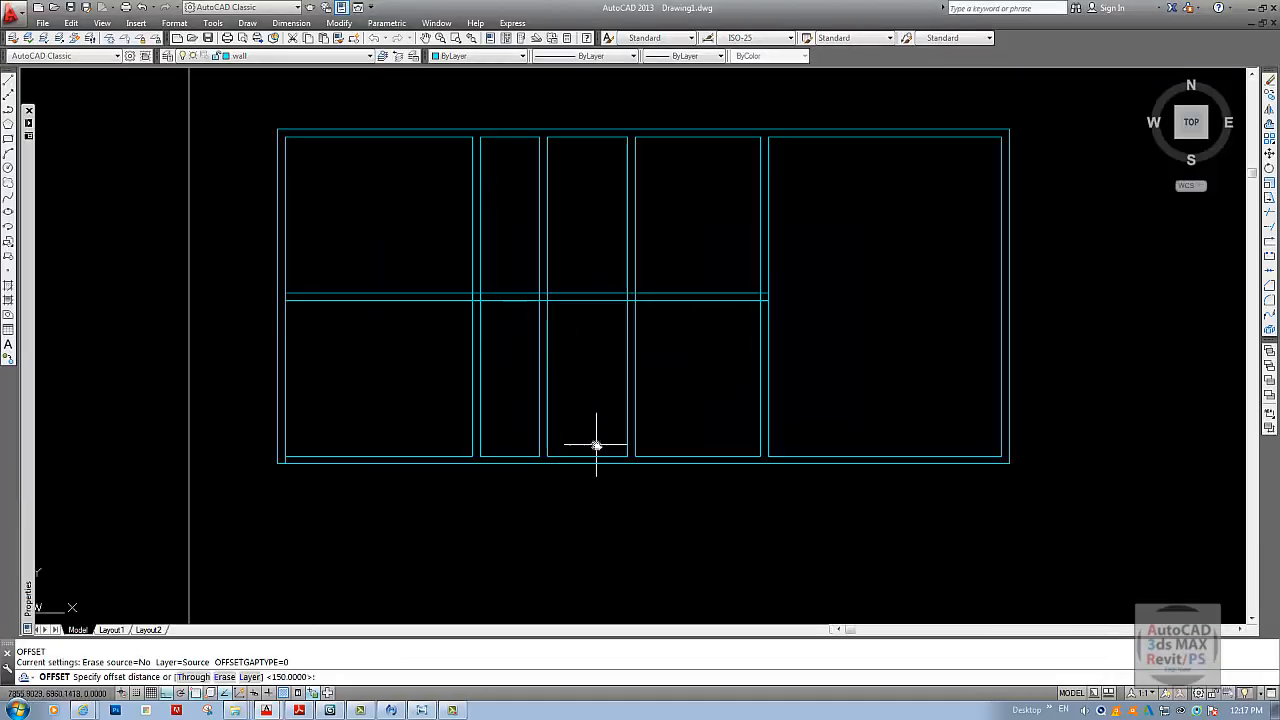
pyautogui.write('1900')
pyautogui.press('Return')
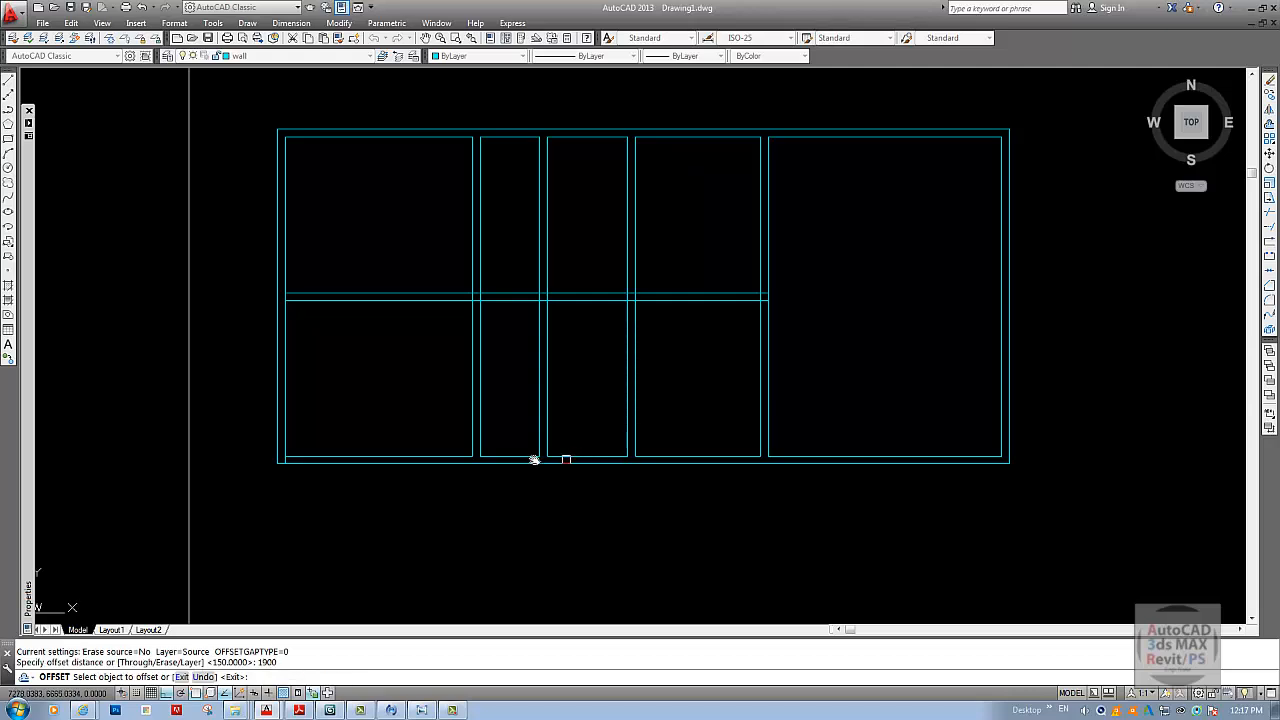
pyautogui.click(515, 457)
pyautogui.click(516, 388)
pyautogui.press('Escape')
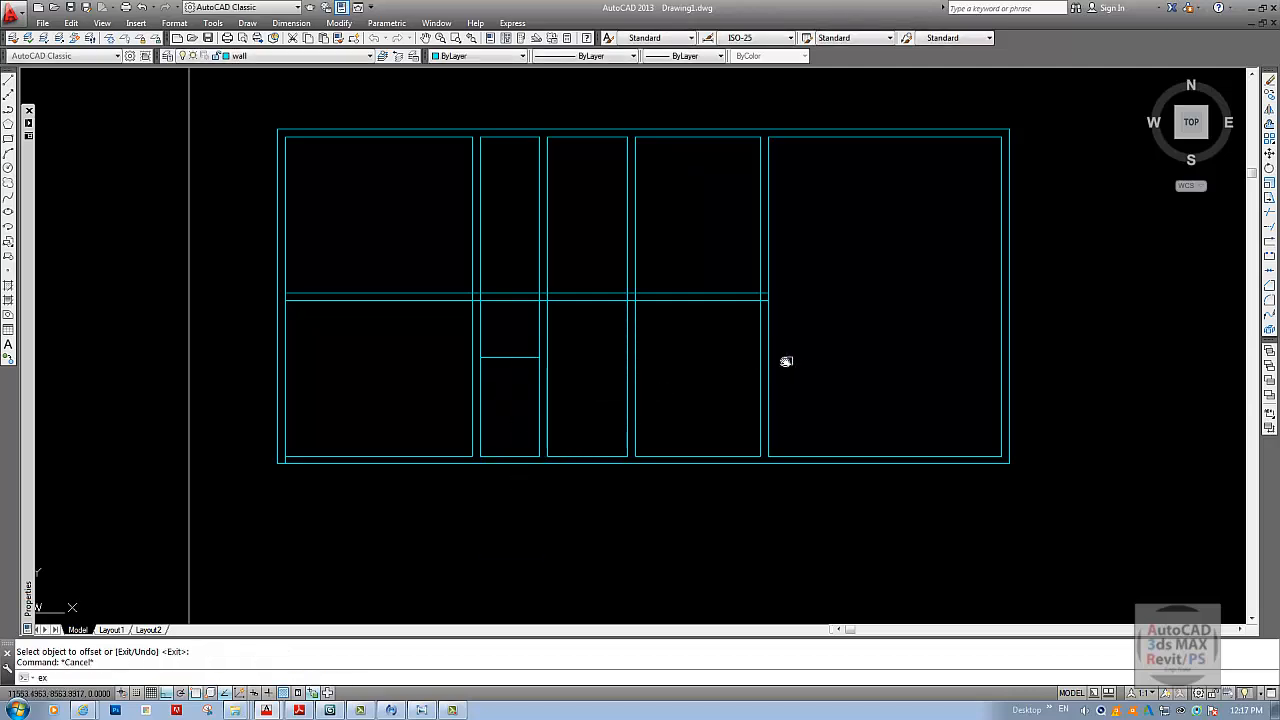
# - Extend the new corridor line rightward to the right line of the rightmost partition wall
pyautogui.write('ex')
pyautogui.press('Return')
pyautogui.click(768, 360)
pyautogui.press('Return')
pyautogui.click(533, 358)
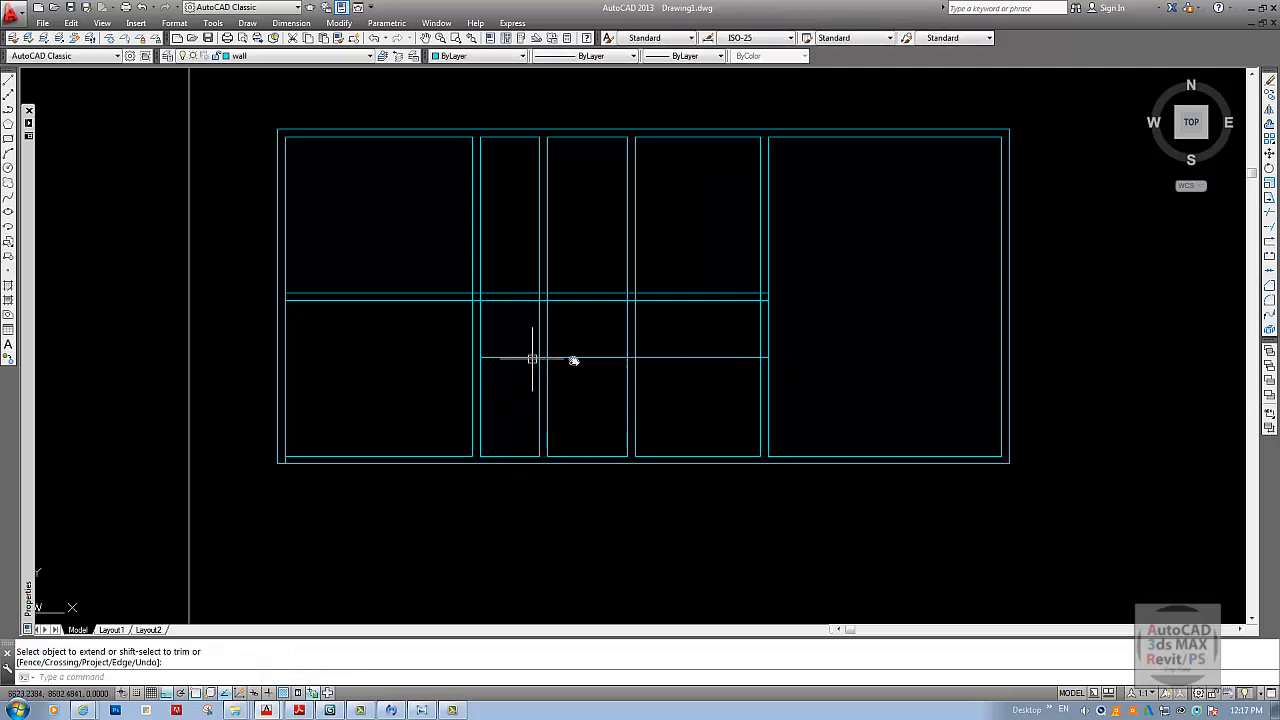
pyautogui.press('Escape')
pyautogui.write('o')
pyautogui.press('Return')
pyautogui.write('1')
pyautogui.press('Escape')
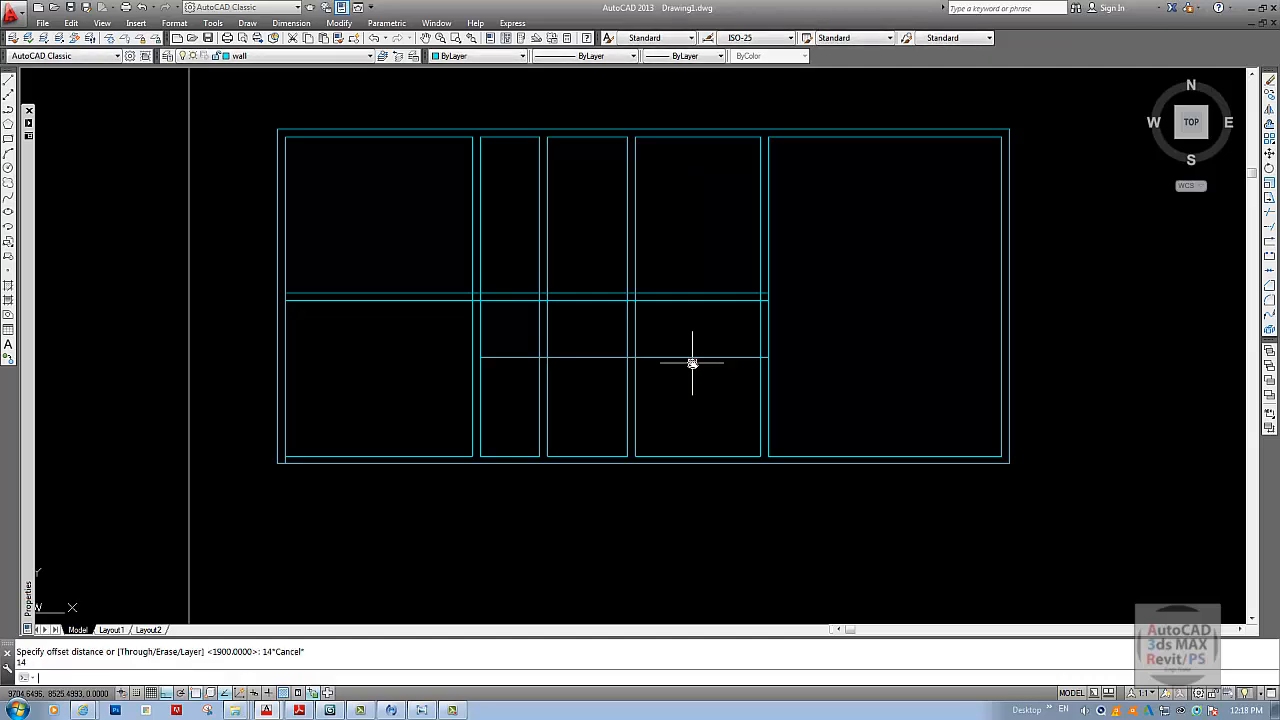
# - Offset the lower corridor line 150 upward to give the corridor's lower wall its thickness
pyautogui.write('o')
pyautogui.press('Return')
pyautogui.write('1')
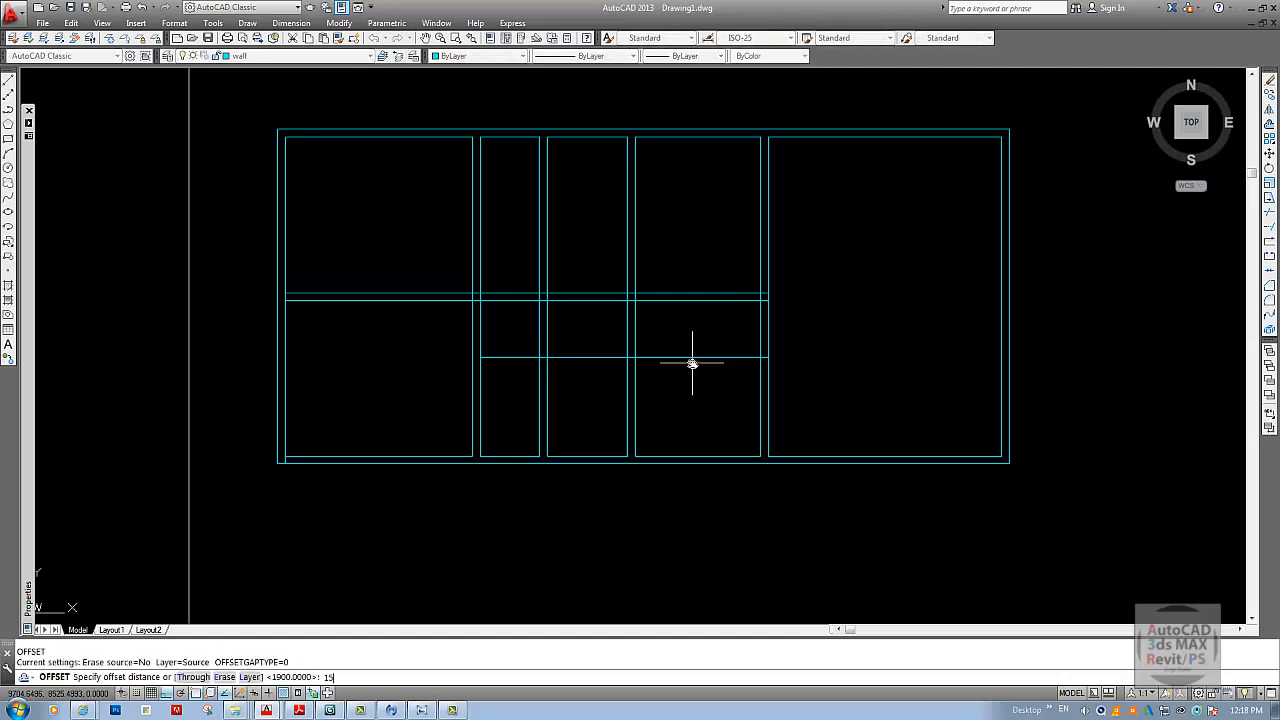
pyautogui.write('50')
pyautogui.press('Return')
pyautogui.click(566, 357)
pyautogui.click(490, 350)
pyautogui.press('Escape')
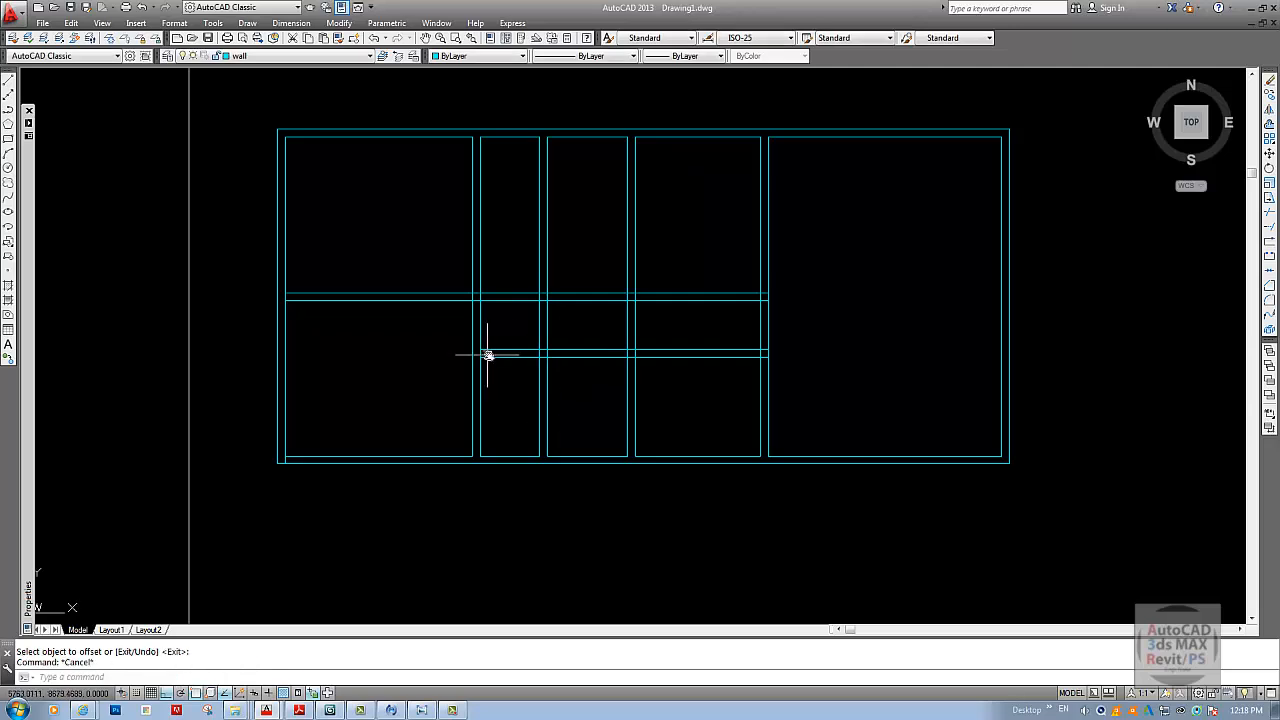
pyautogui.write('e')
pyautogui.moveTo(514, 363); pyautogui.dragTo(512, 373, button='middle')
pyautogui.press('Escape')
pyautogui.press('Escape')
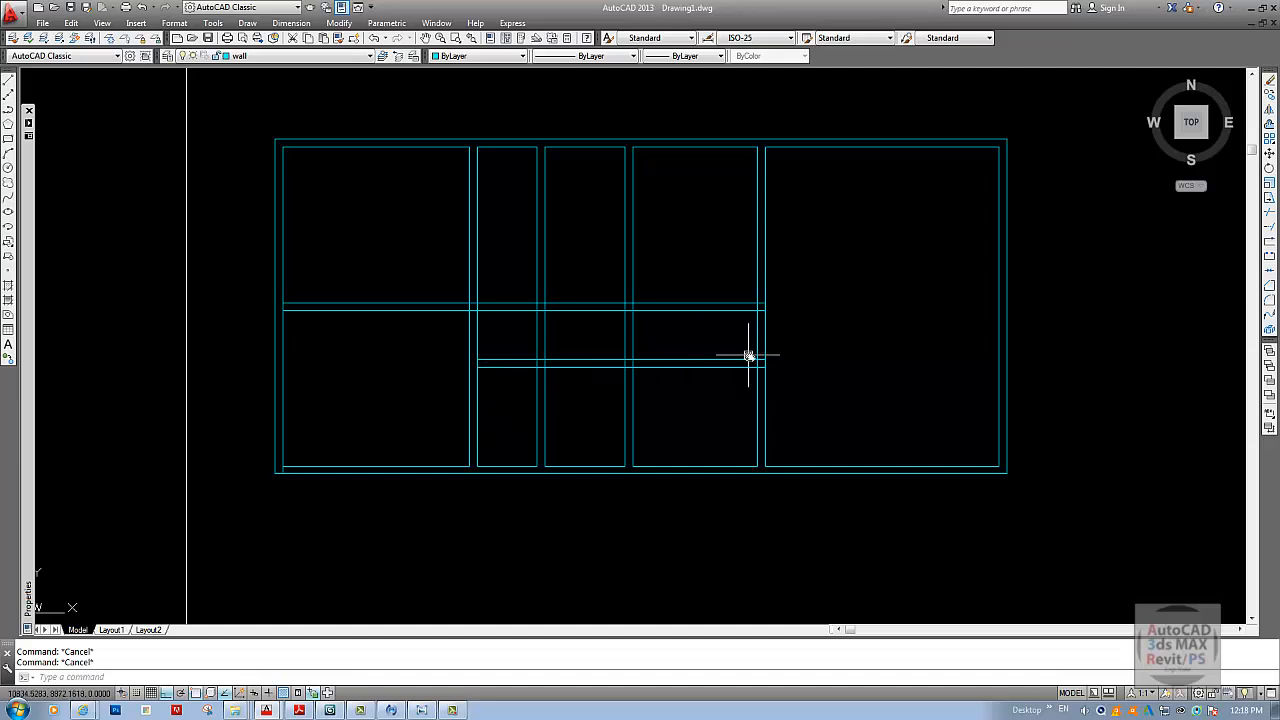
# - Trim the lines of the three right partition walls where they cross the corridor between its two horizontal walls
pyautogui.write('tr')
pyautogui.press('Return')
pyautogui.press('Return')
pyautogui.click(777, 333)
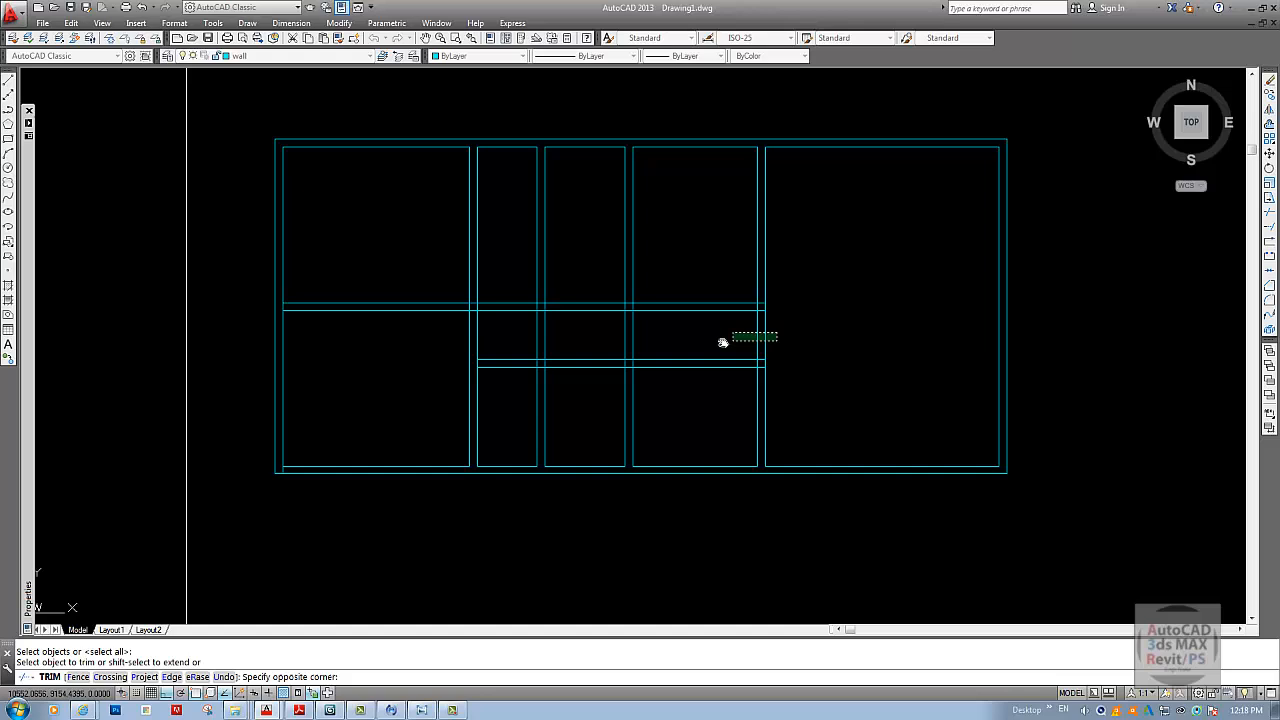
pyautogui.click(527, 342)
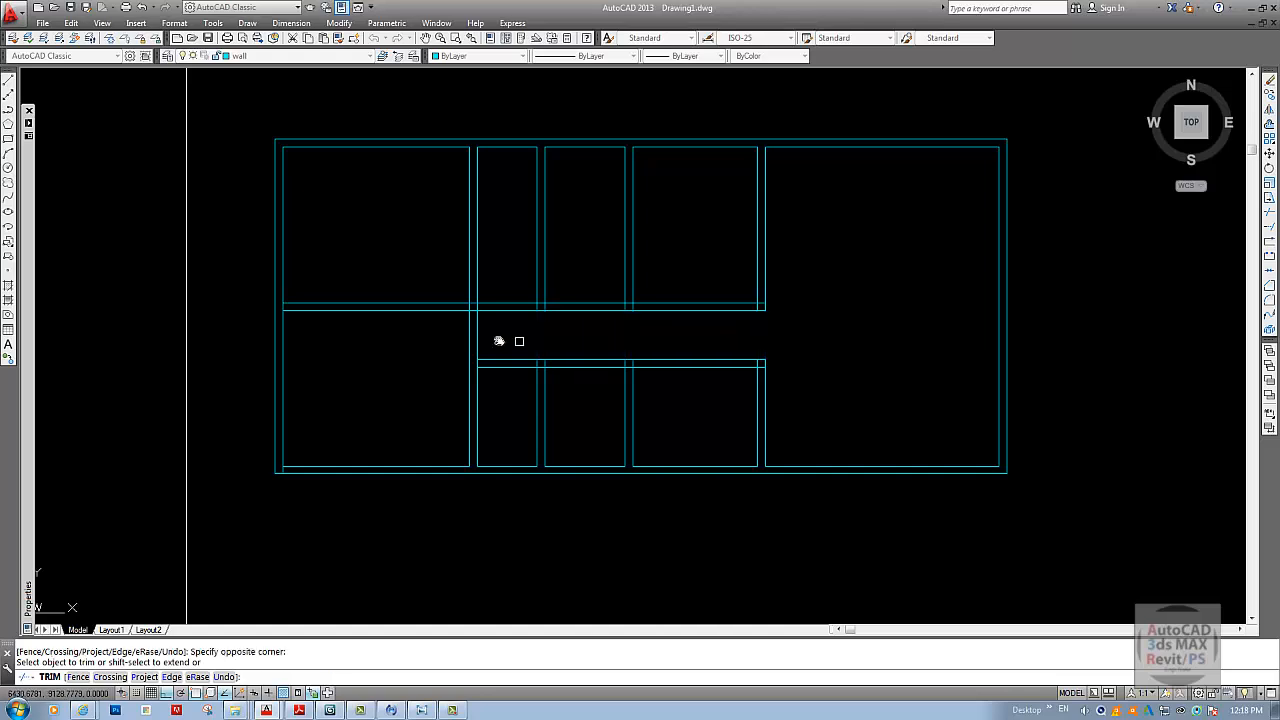
# - Compare the trimmed walls around the corridor with the reference floor plan
pyautogui.moveTo(519, 341); pyautogui.dragTo(506, 333, button='middle')
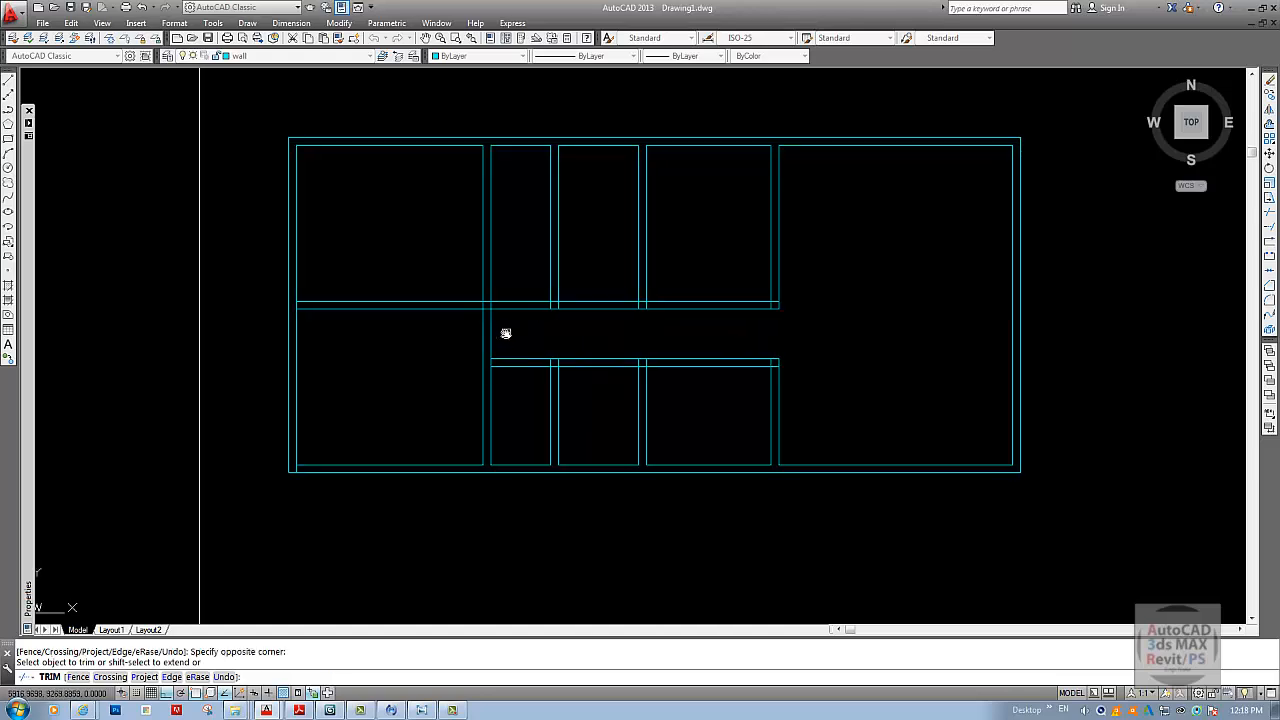
pyautogui.click(424, 709)
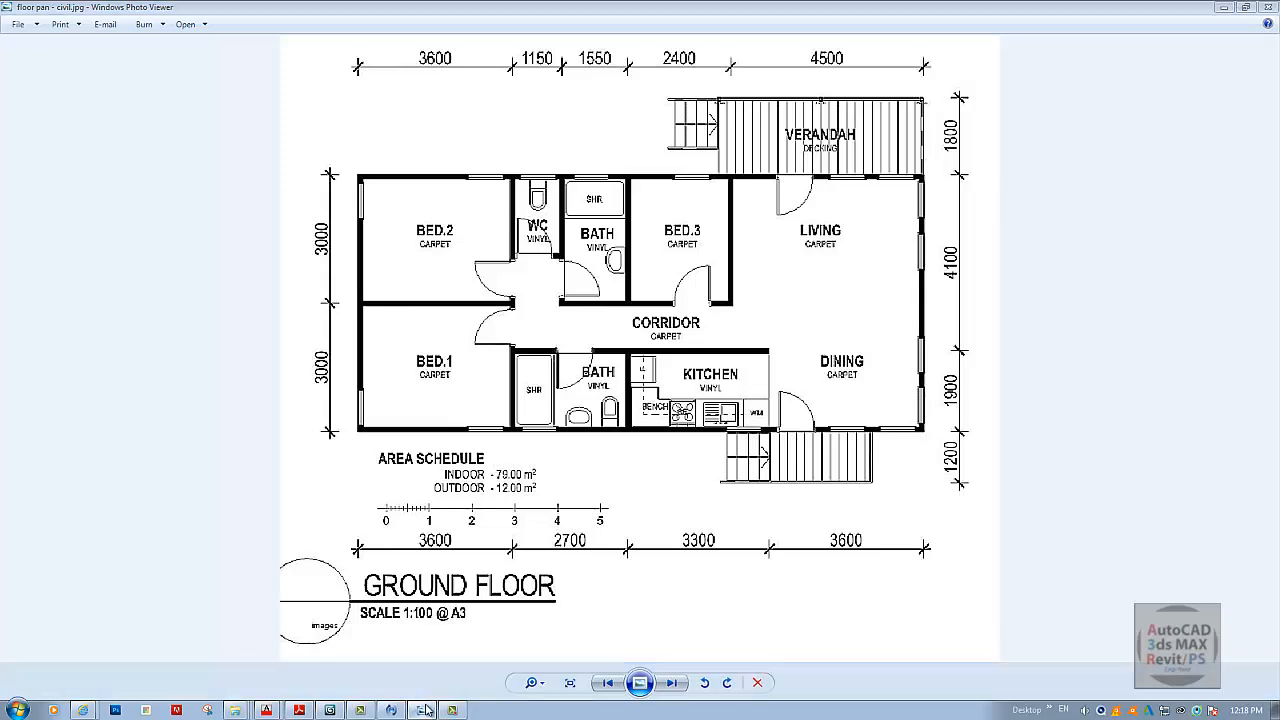
pyautogui.click(424, 709)
pyautogui.click(424, 709)
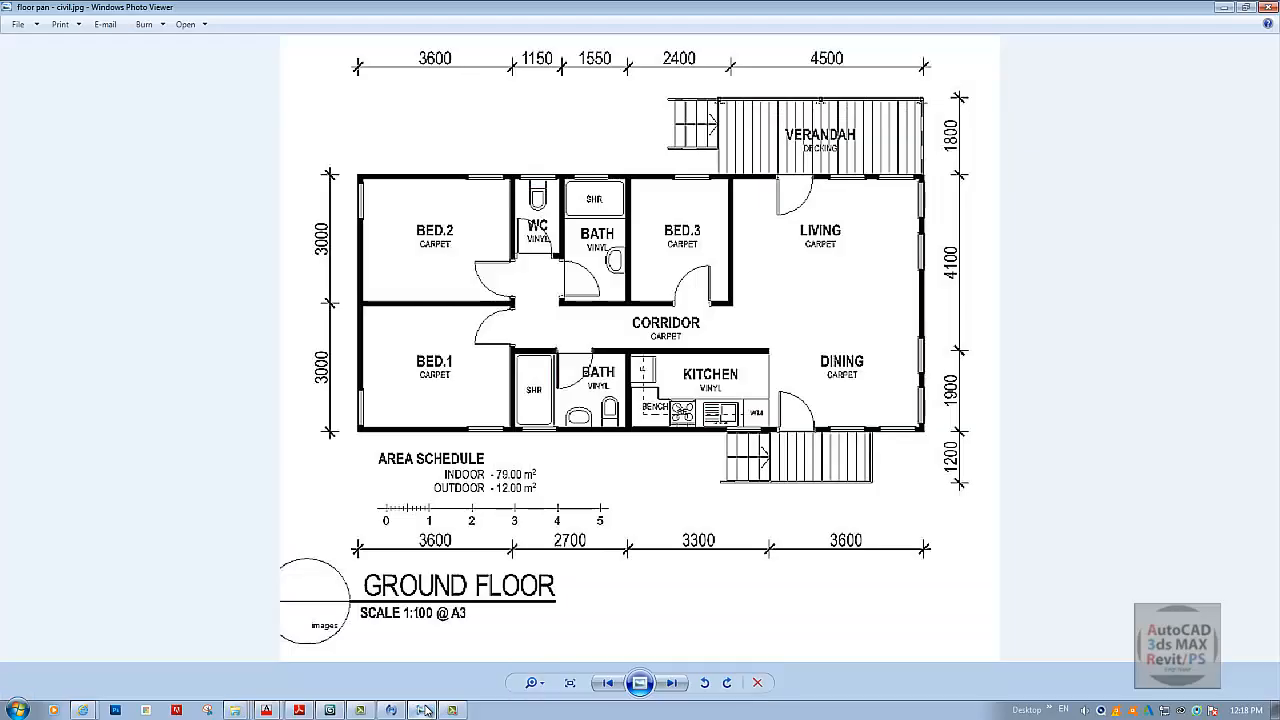
pyautogui.click(424, 709)
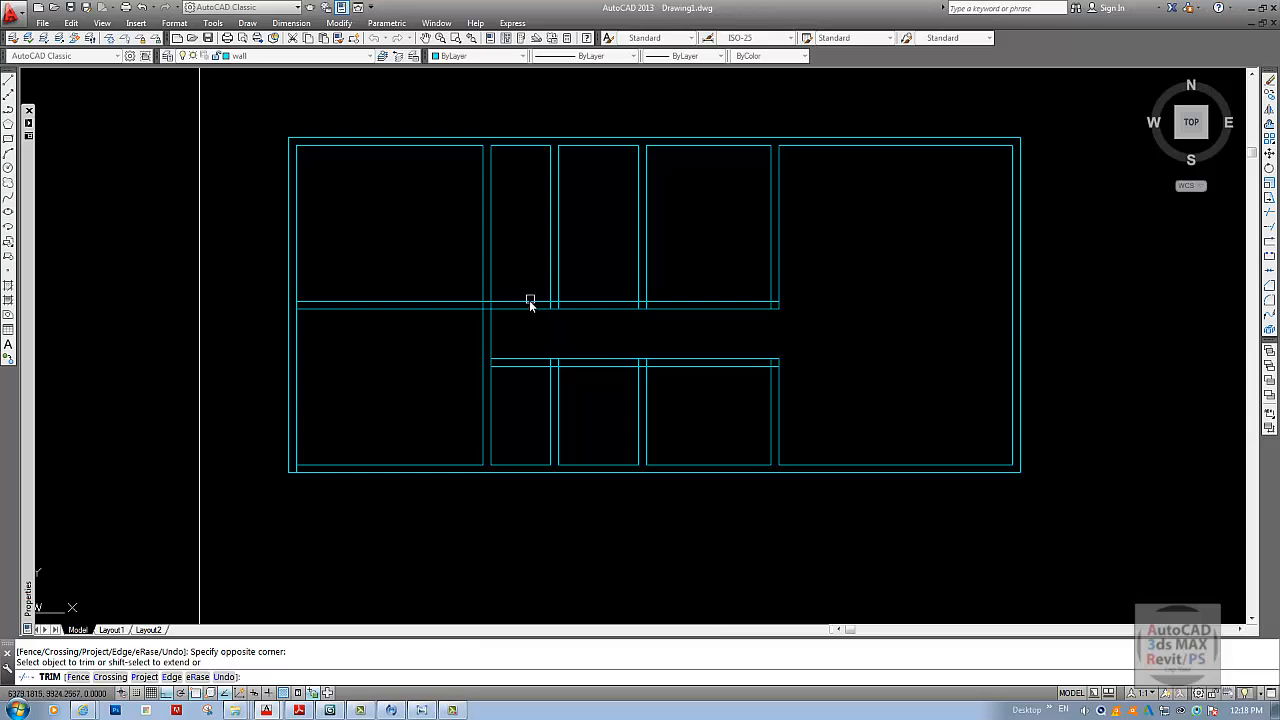
pyautogui.click(424, 709)
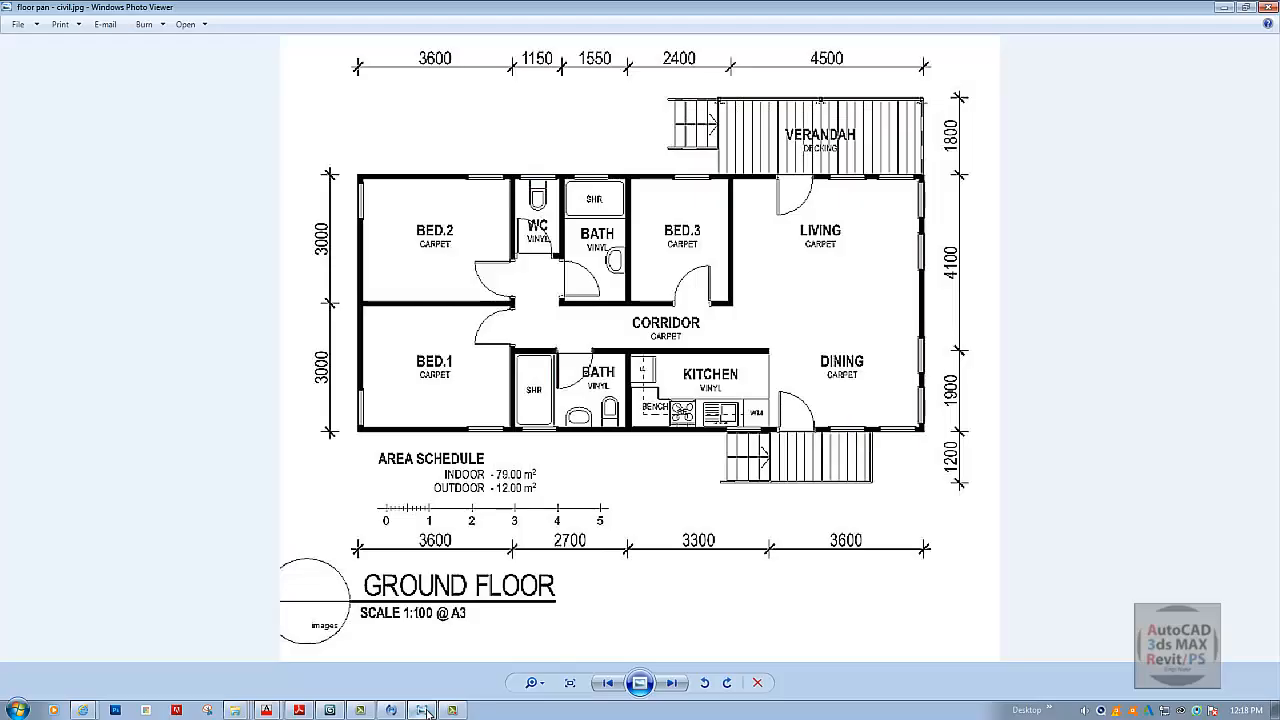
# - Trim away both lines of the corridor's upper wall between the first two interior partitions, matching the reference floor plan
pyautogui.click(424, 709)
pyautogui.press('Return')
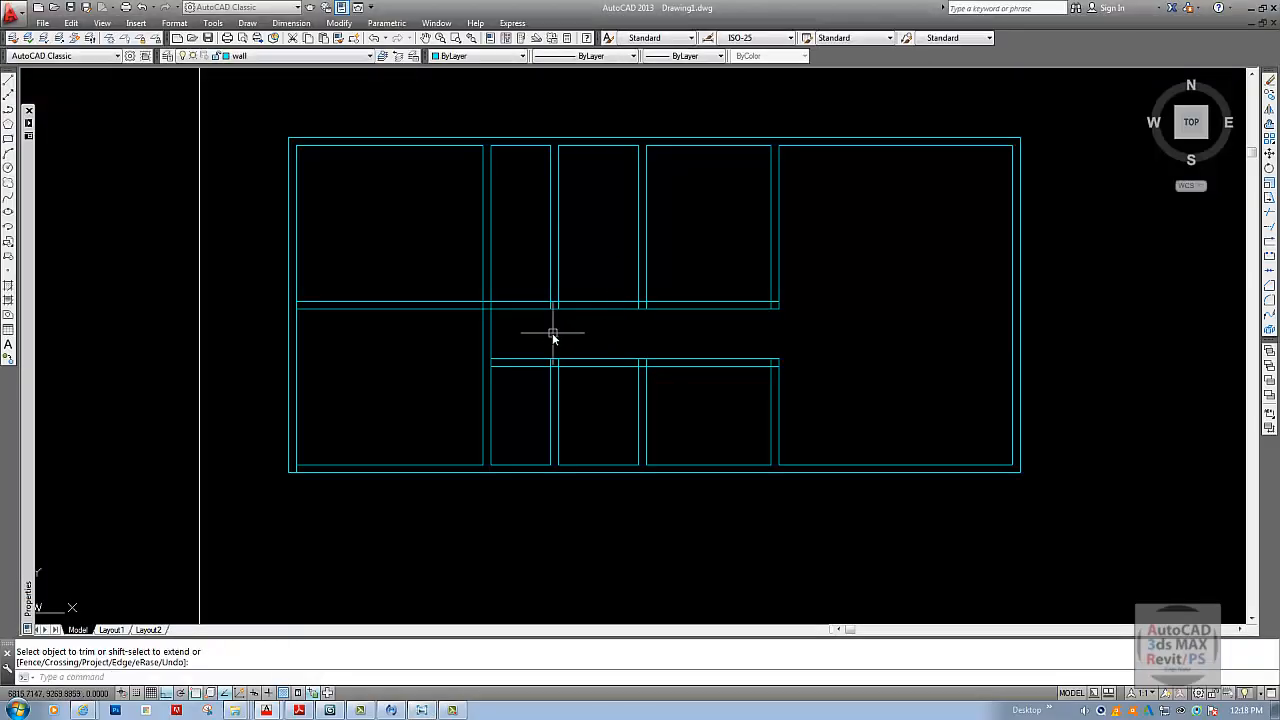
pyautogui.press('Return')
pyautogui.press('Escape')
pyautogui.write('tr')
pyautogui.press('Return')
pyautogui.press('Return')
pyautogui.click(526, 309)
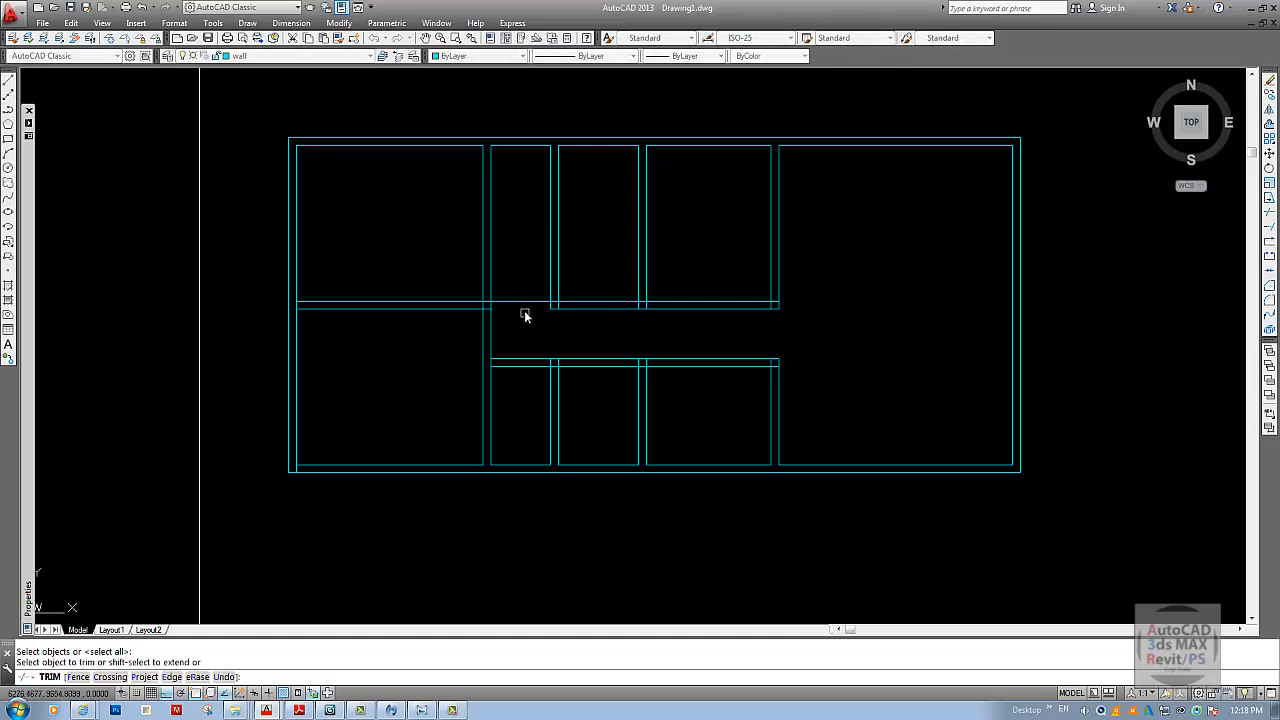
pyautogui.click(520, 302)
pyautogui.press('Return')
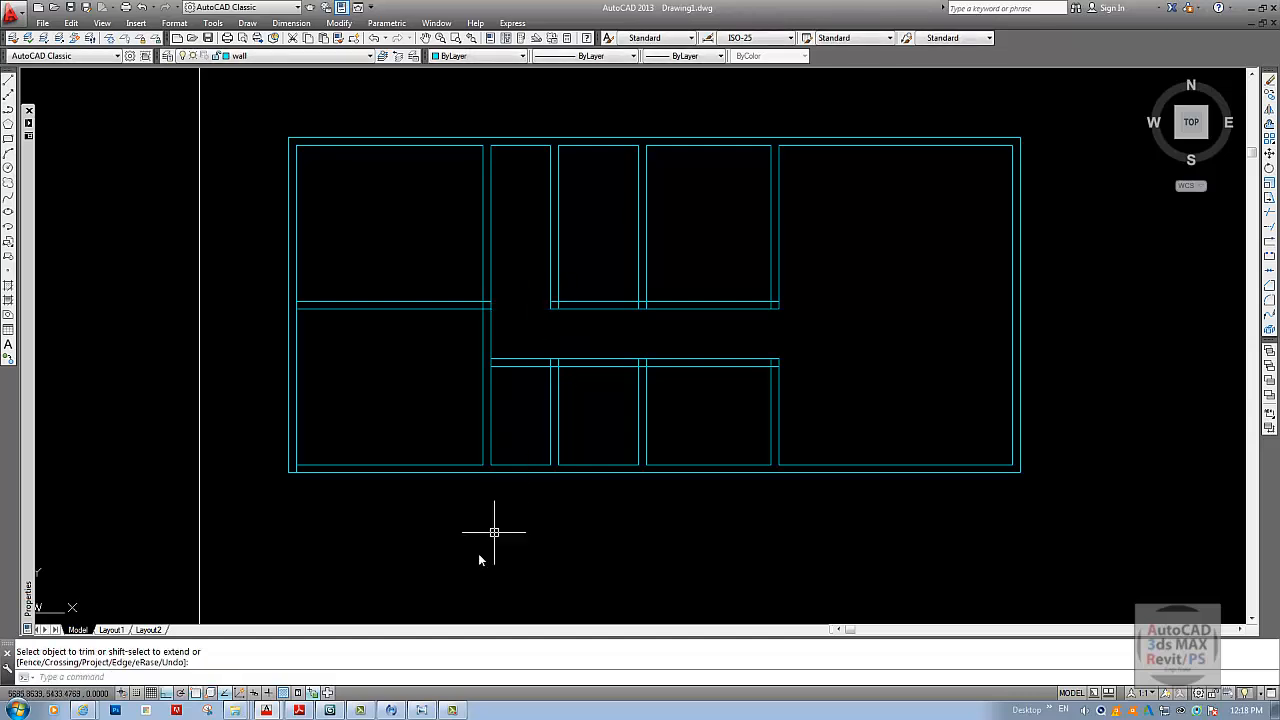
pyautogui.click(424, 709)
pyautogui.click(424, 709)
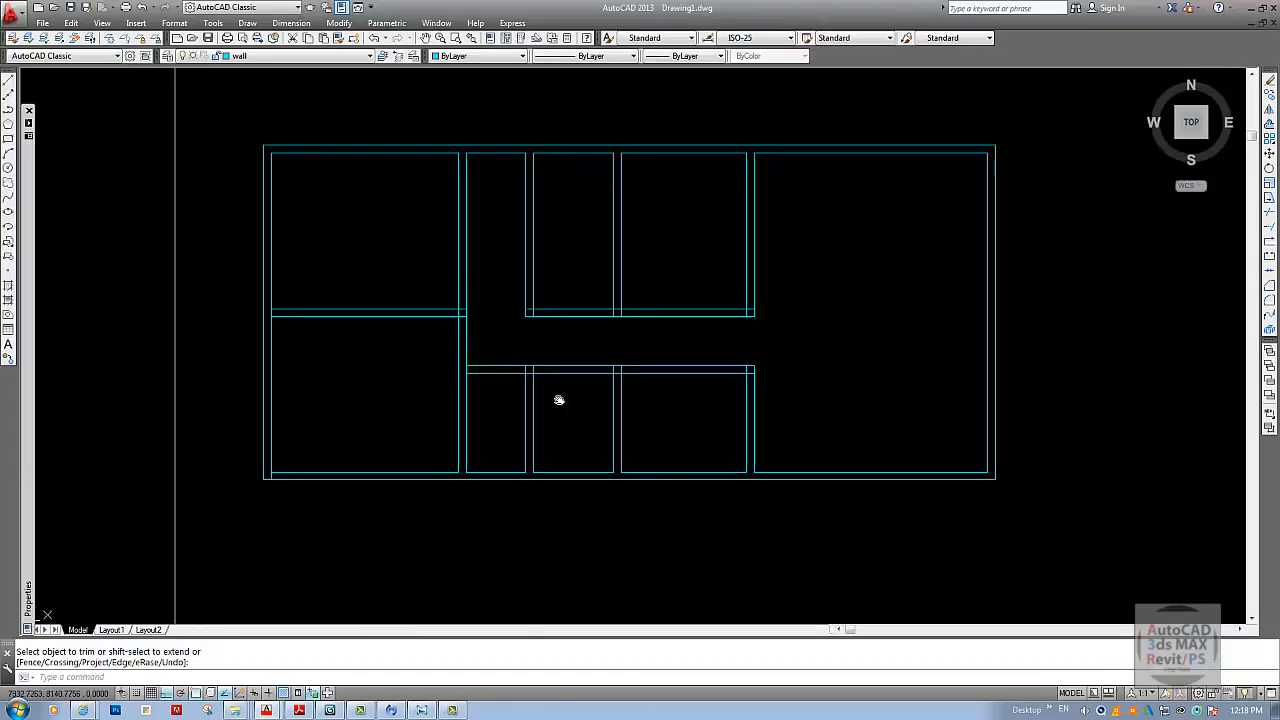
pyautogui.scroll(5, 669, 320)
pyautogui.press('Return')
pyautogui.press('Return')
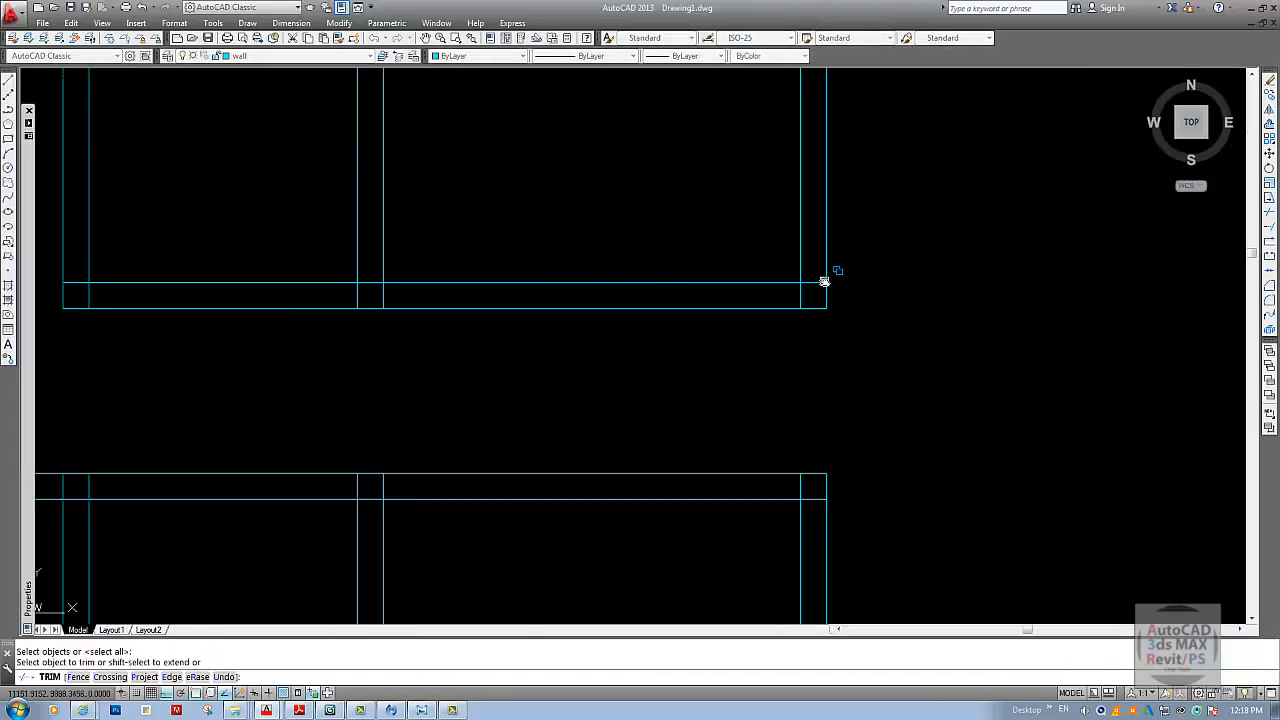
pyautogui.click(814, 283)
pyautogui.press('Escape')
pyautogui.press('Escape')
pyautogui.press('Return')
pyautogui.press('Return')
pyautogui.scroll(-3, 840, 306)
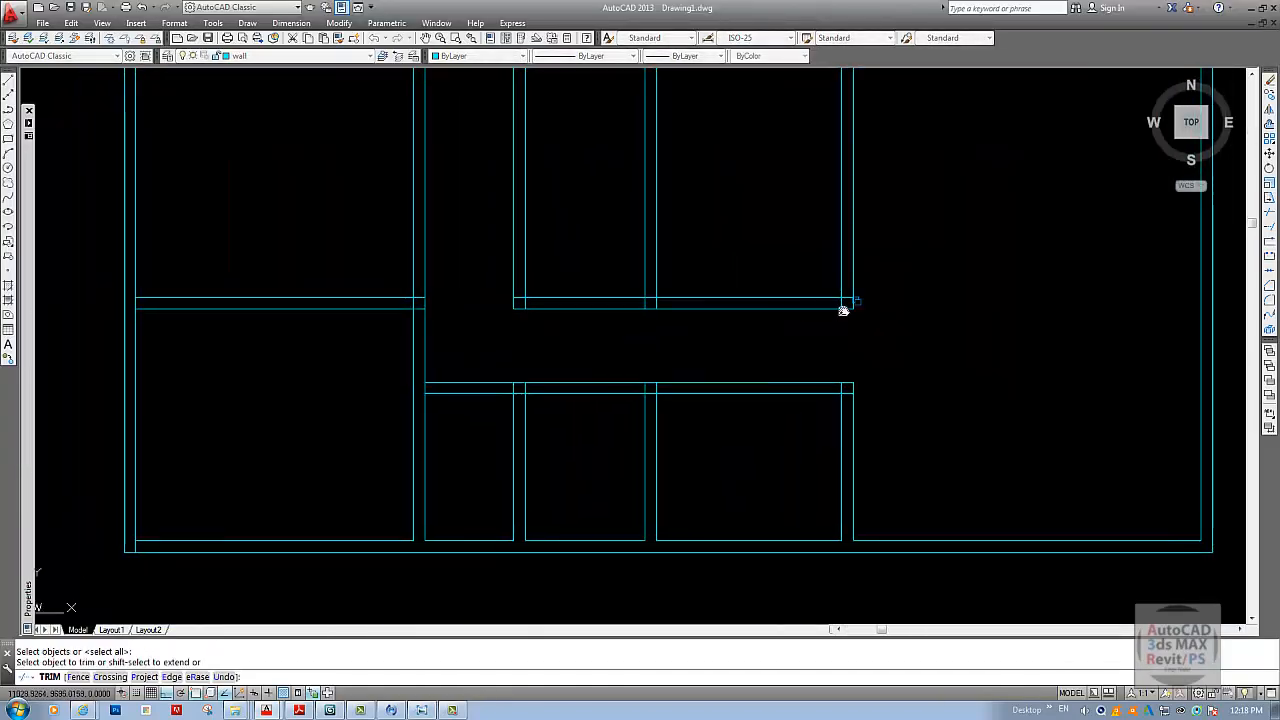
pyautogui.click(843, 302)
pyautogui.press('Escape')
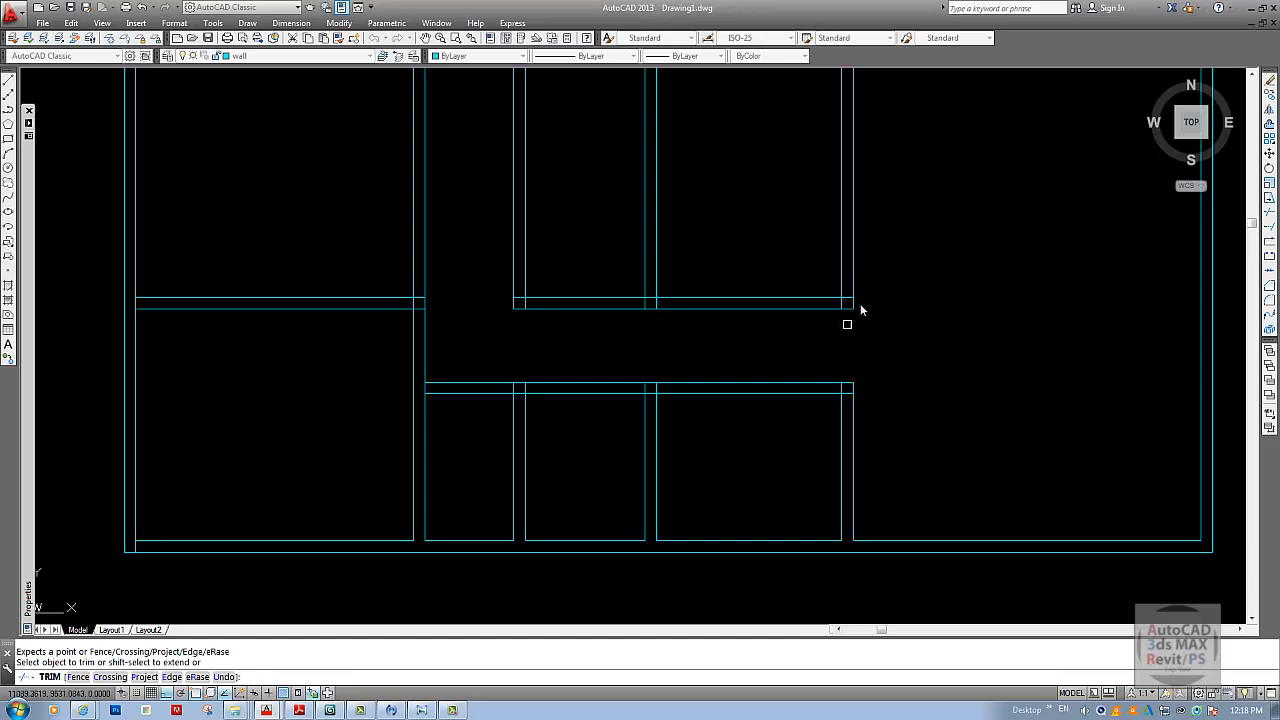
pyautogui.press('Escape')
# - Trim the overlapping lines where the two rightmost upper partitions meet the corridor's upper wall
pyautogui.scroll(4, 840, 300)
pyautogui.press('Return')
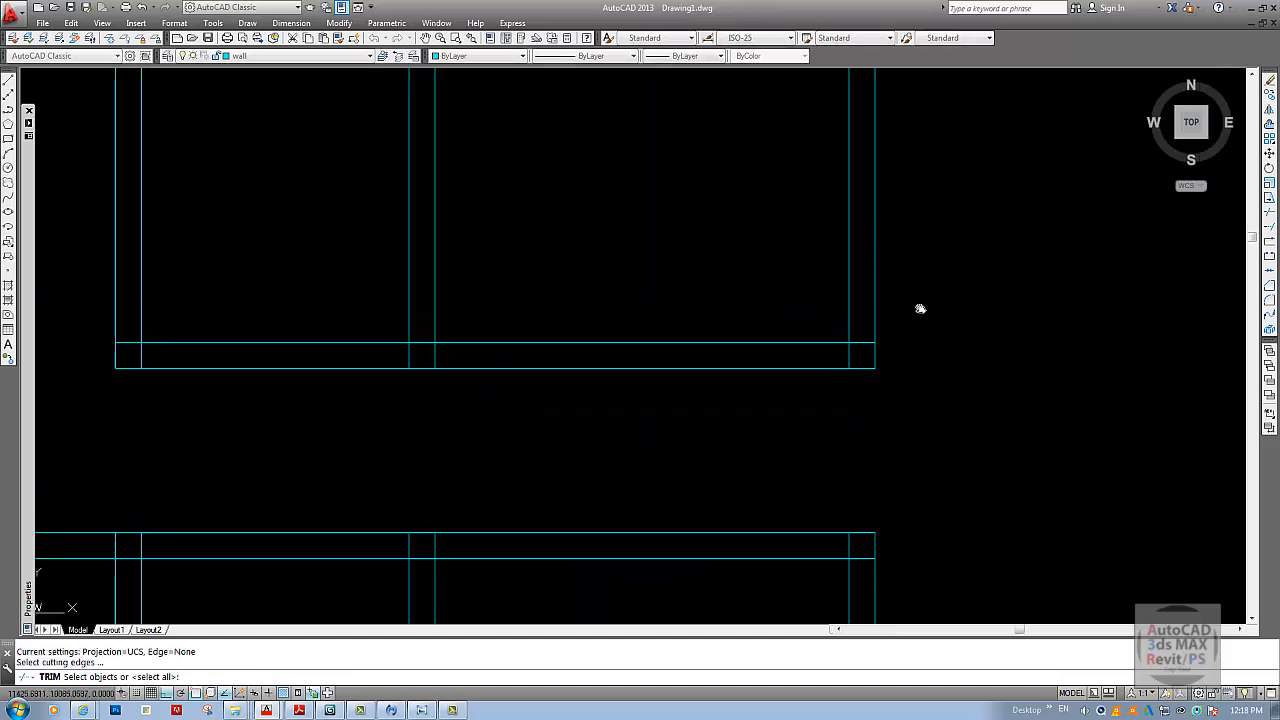
pyautogui.press('Return')
pyautogui.click(847, 356)
pyautogui.moveTo(402, 354); pyautogui.dragTo(674, 358, button='middle')
pyautogui.click(719, 358)
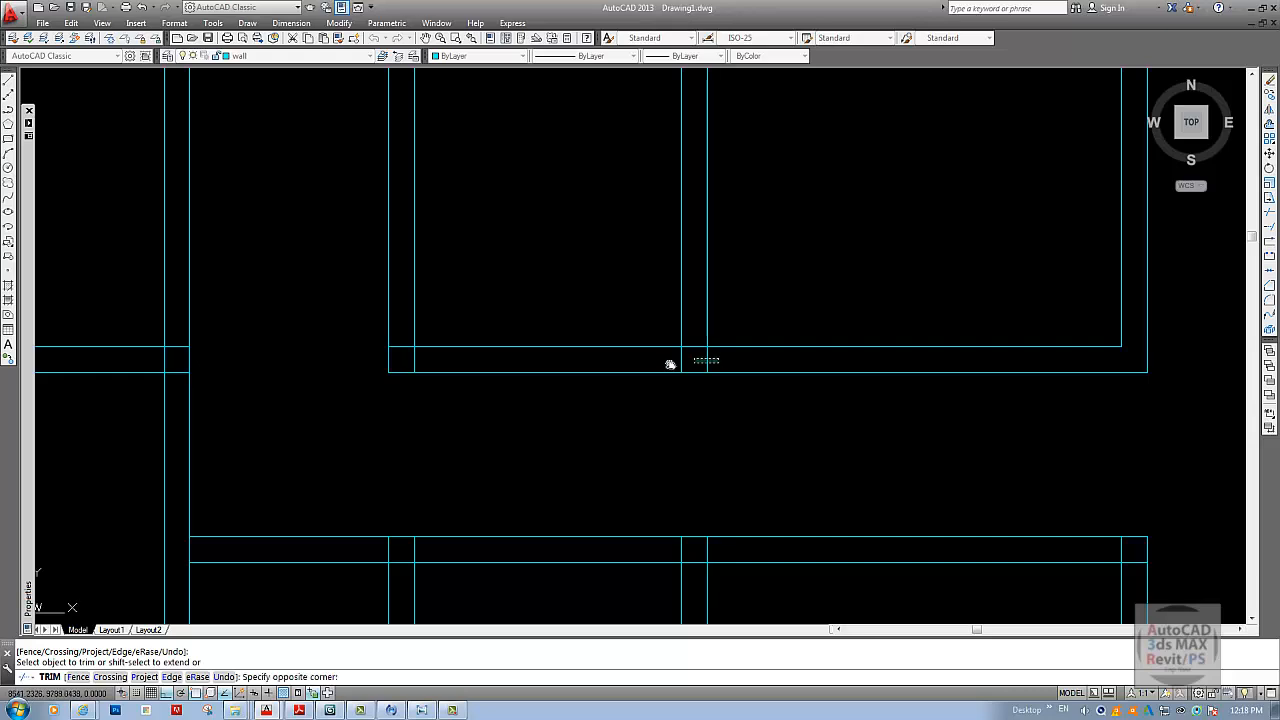
pyautogui.click(672, 361)
pyautogui.click(699, 342)
pyautogui.click(694, 362)
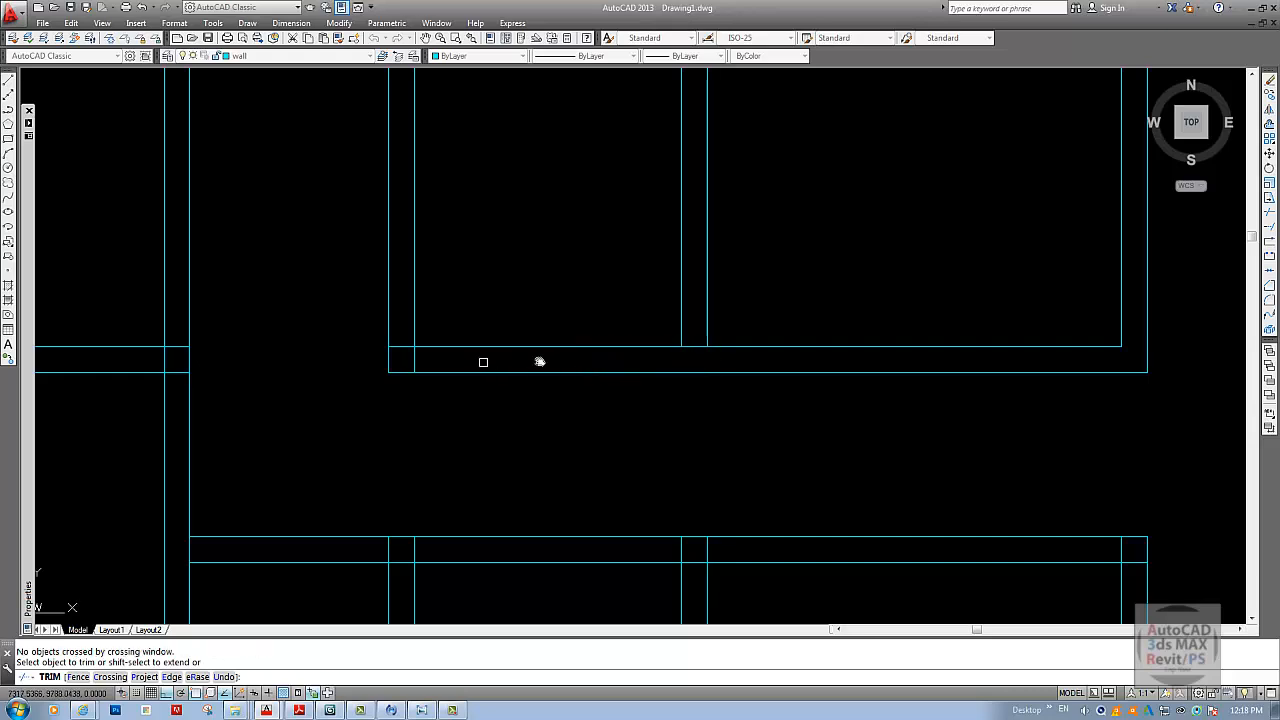
# - Trim the overlapping lines at the corridor upper wall's left corner with the second partition
pyautogui.moveTo(540, 360); pyautogui.dragTo(765, 360, button='middle')
pyautogui.moveTo(582, 348); pyautogui.dragTo(622, 350, button='middle')
pyautogui.scroll(3, 656, 354)
pyautogui.click(723, 355)
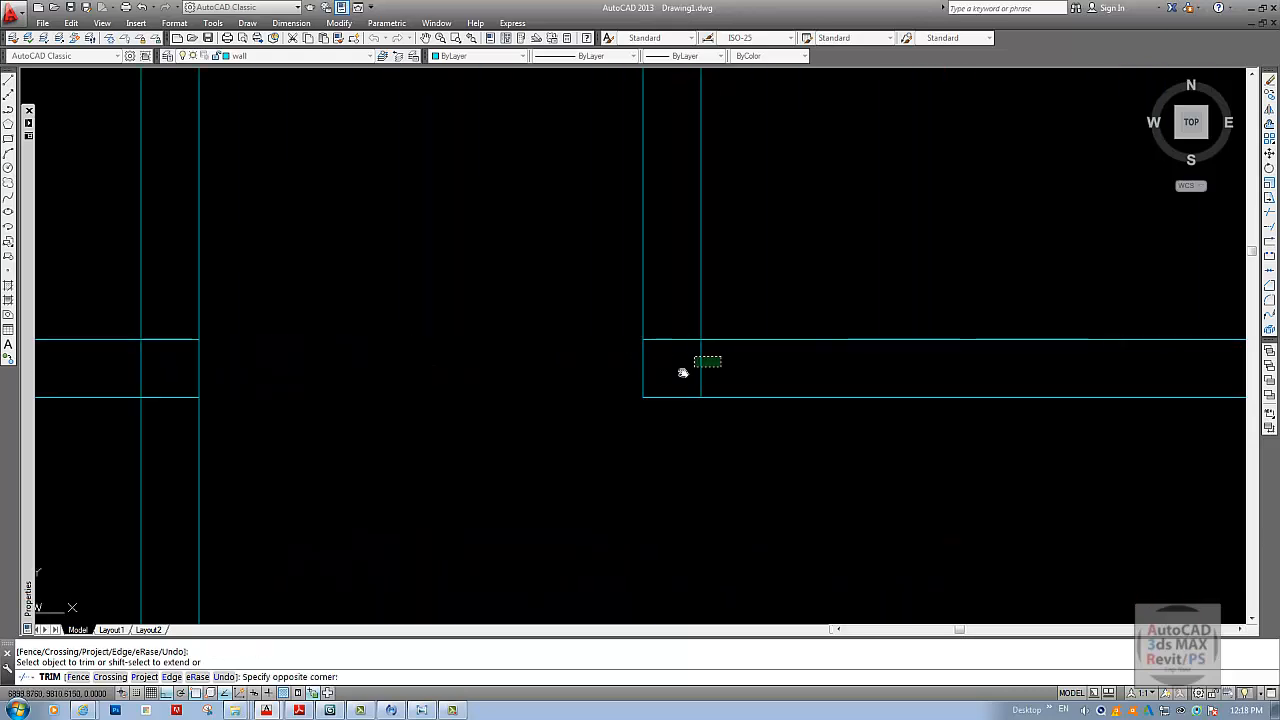
pyautogui.click(683, 371)
pyautogui.click(676, 325)
pyautogui.click(670, 355)
# - Trim the overlapping lines where the wall between the two left bedrooms joins the first partition
pyautogui.scroll(-4, 593, 364)
pyautogui.moveTo(482, 367); pyautogui.dragTo(608, 368, button='middle')
pyautogui.scroll(2, 608, 368)
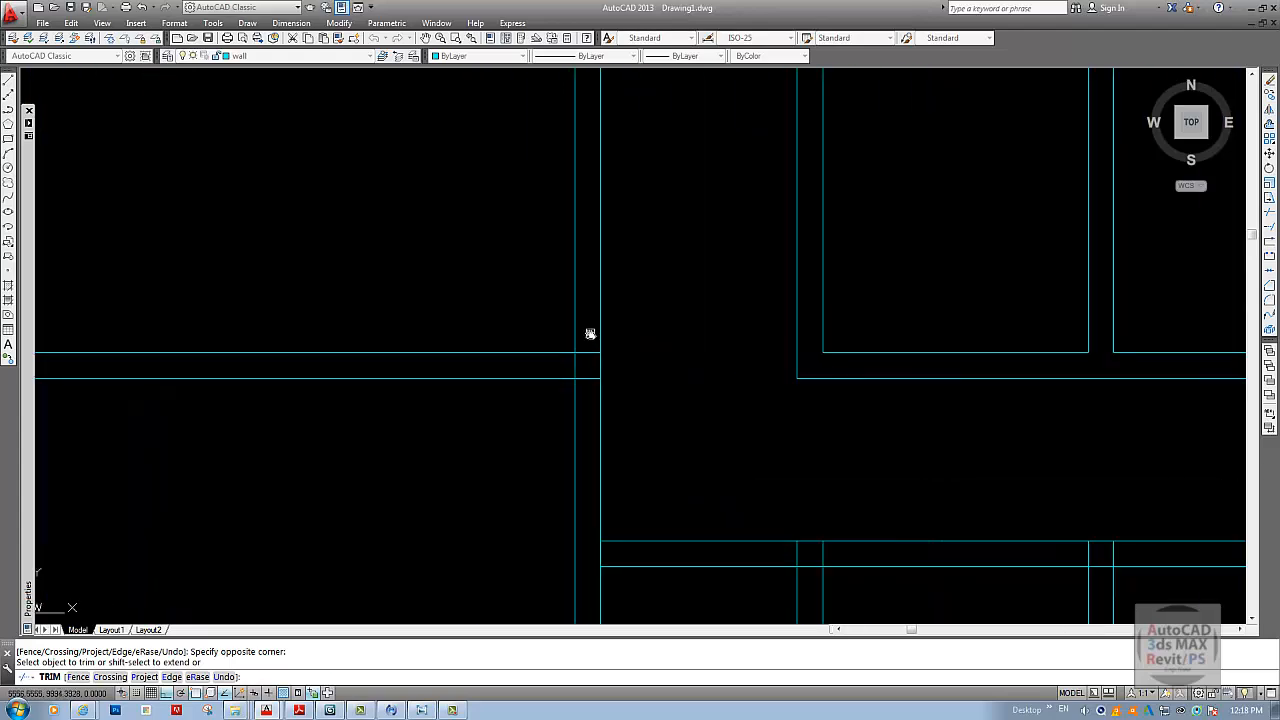
pyautogui.click(590, 334)
pyautogui.click(579, 393)
pyautogui.click(573, 366)
# - Trim the overlapping lines where the corridor's lower wall meets the first and second partitions
pyautogui.scroll(-2, 641, 448)
pyautogui.moveTo(641, 448); pyautogui.dragTo(586, 340, button='middle')
pyautogui.scroll(2, 592, 409)
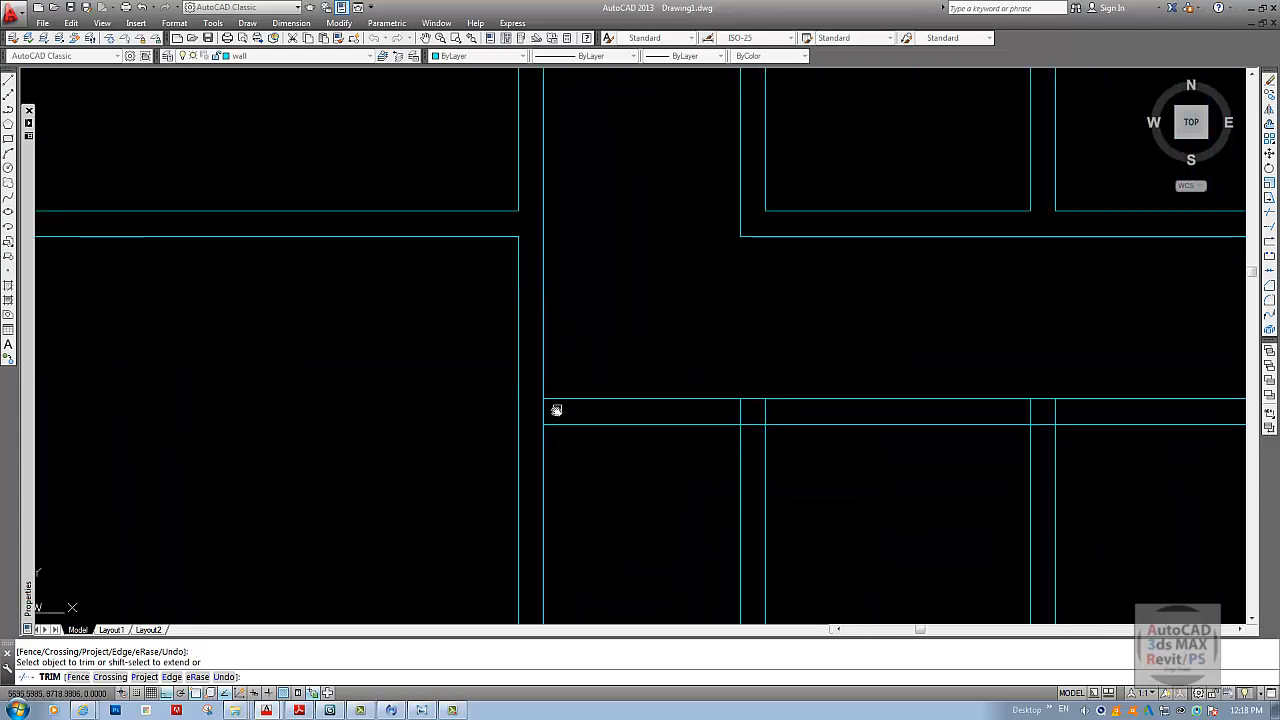
pyautogui.click(790, 416)
pyautogui.click(716, 411)
pyautogui.click(751, 425)
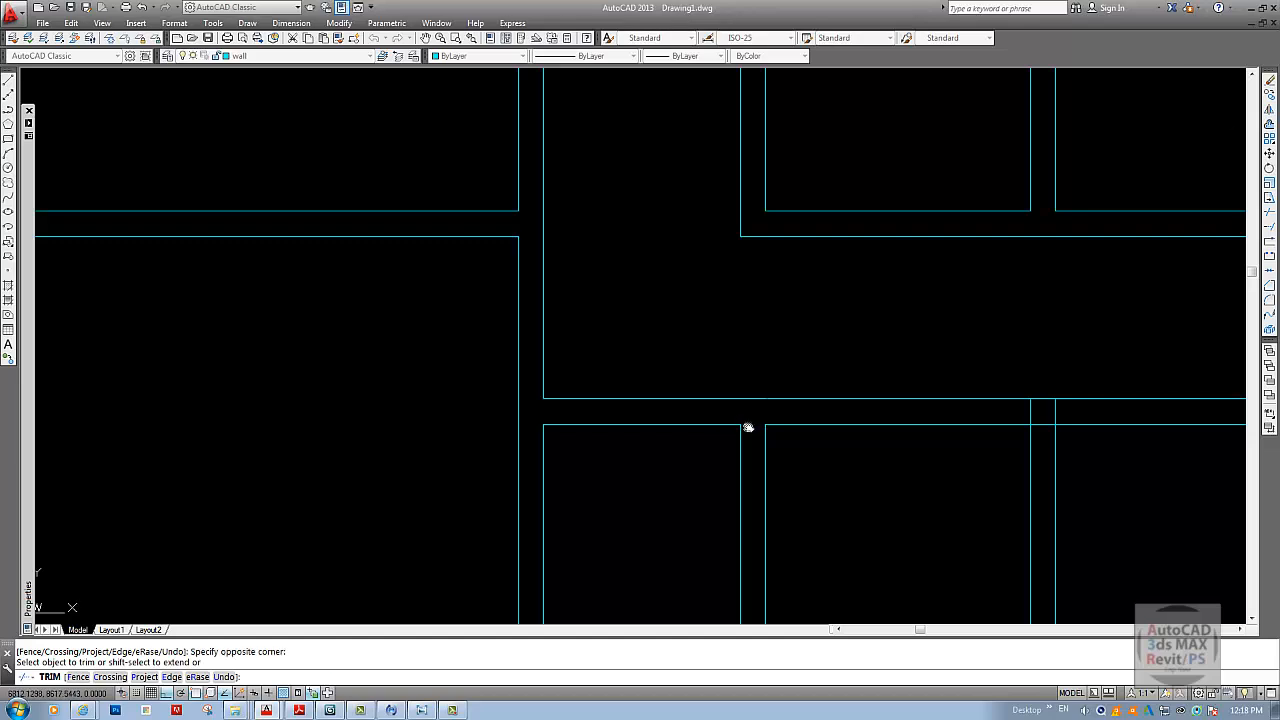
# - Trim the overlapping lines where the corridor's lower wall meets the two rightmost lower partitions
pyautogui.moveTo(886, 426); pyautogui.dragTo(471, 416, button='middle')
pyautogui.click(676, 408)
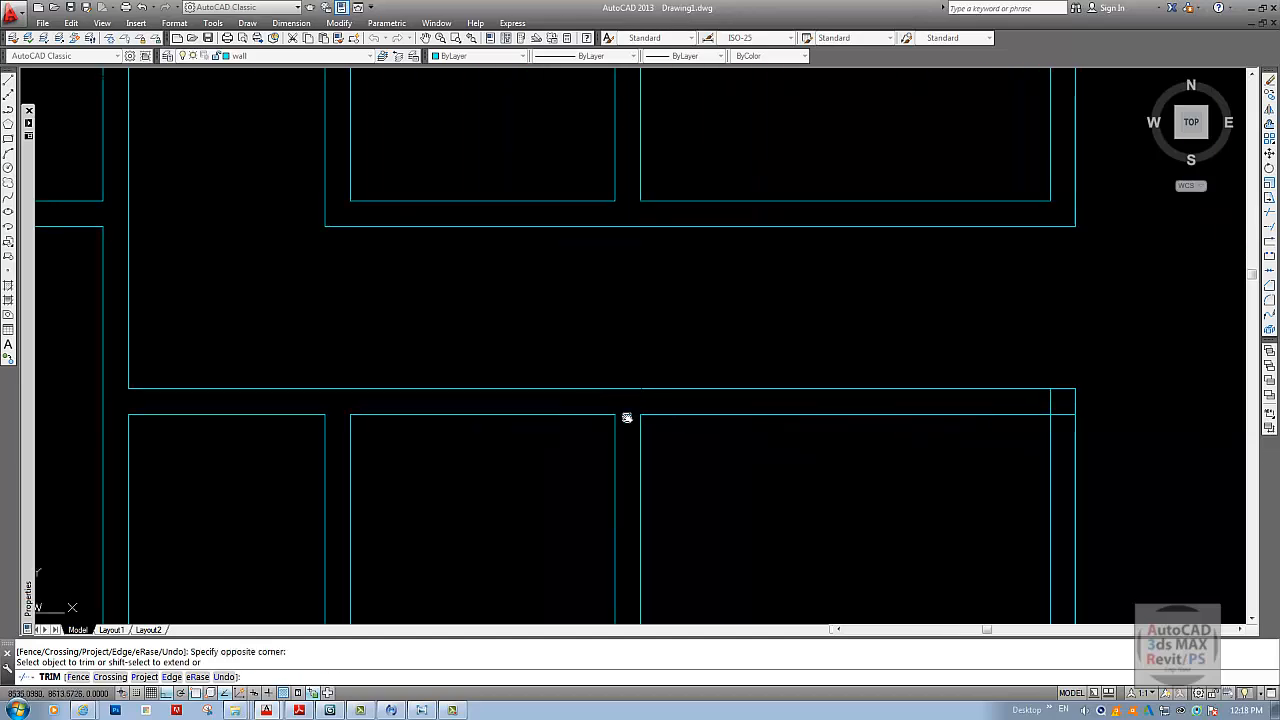
pyautogui.click(627, 417)
pyautogui.moveTo(983, 409); pyautogui.dragTo(540, 386, button='middle')
pyautogui.click(608, 380)
pyautogui.scroll(-6, 606, 391)
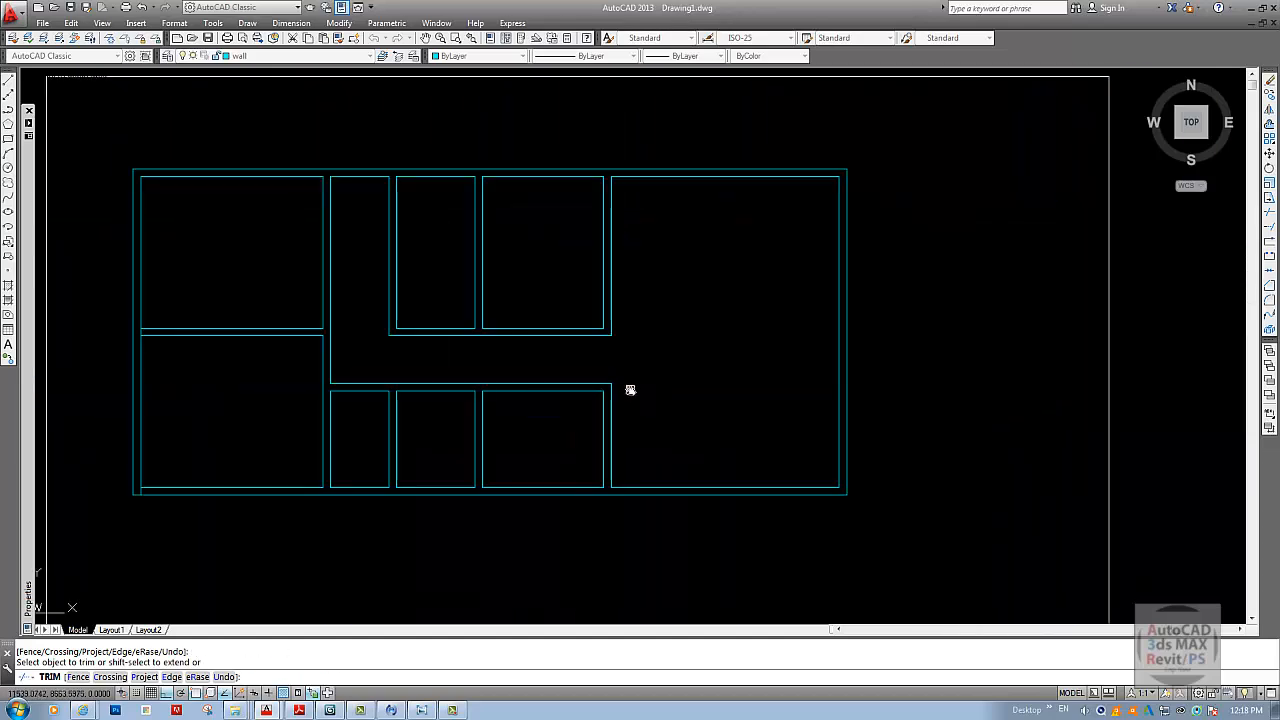
pyautogui.moveTo(631, 389); pyautogui.dragTo(704, 432, button='middle')
pyautogui.press('Return')
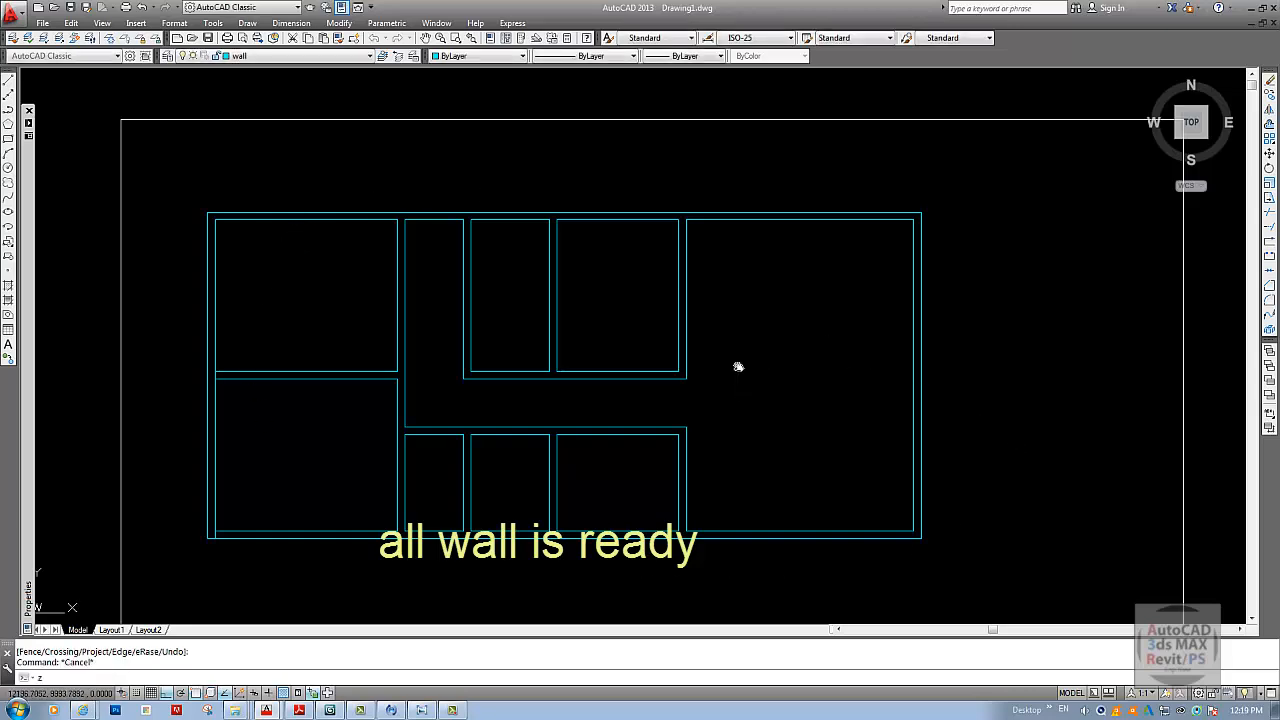
# - Move the entire floor plan toward the middle of the sheet
pyautogui.write('z')
pyautogui.press('Return')
pyautogui.write('e')
pyautogui.press('Return')
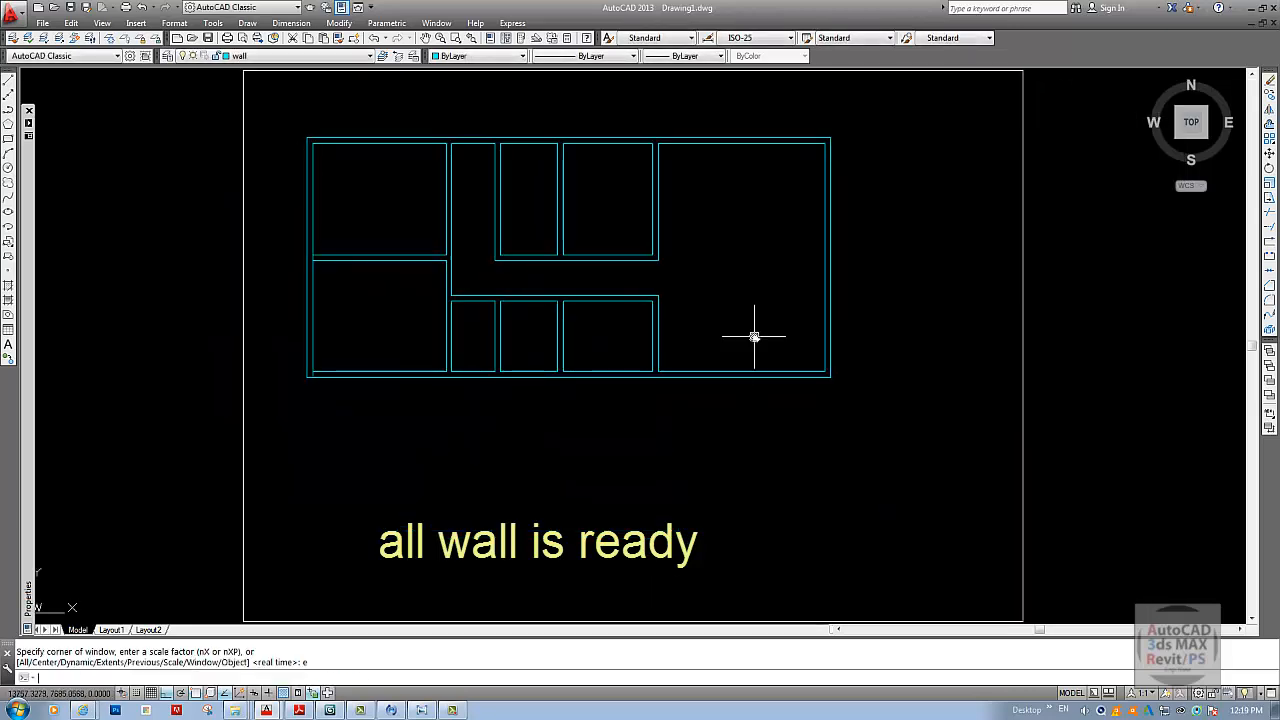
pyautogui.write('m')
pyautogui.press('Return')
pyautogui.click(298, 113)
pyautogui.click(874, 440)
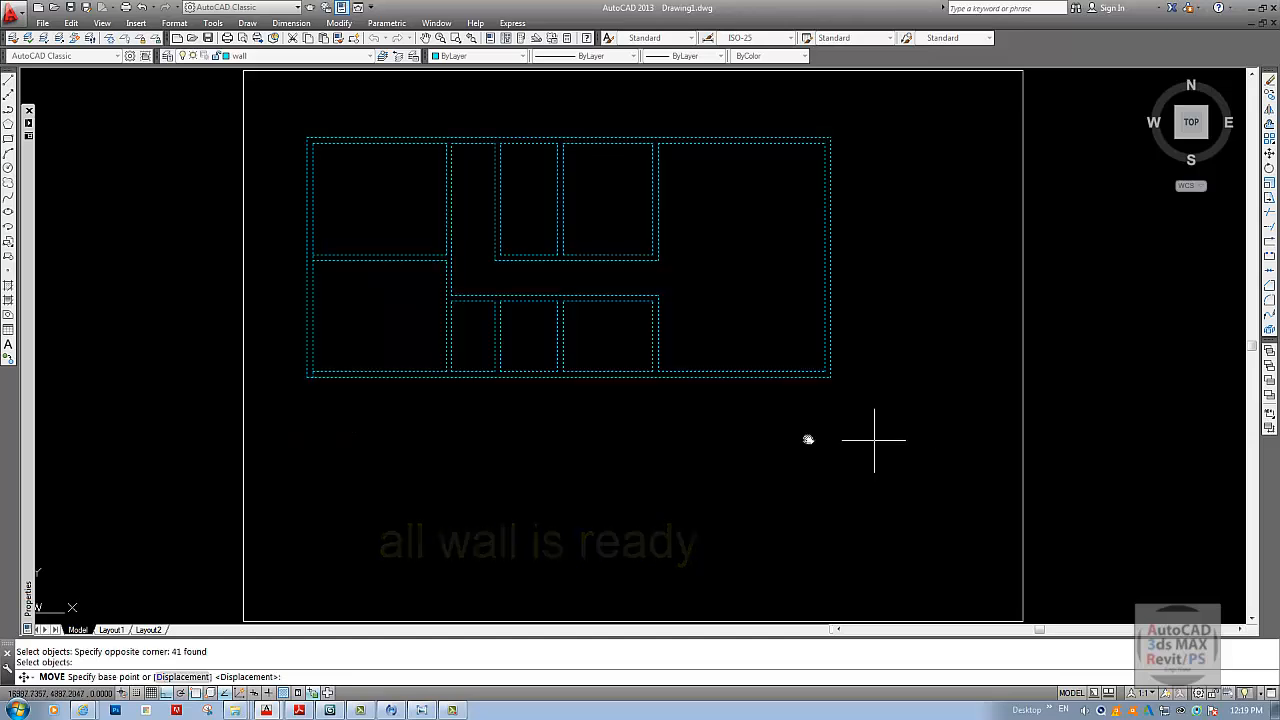
pyautogui.click(626, 449)
pyautogui.click(691, 451)
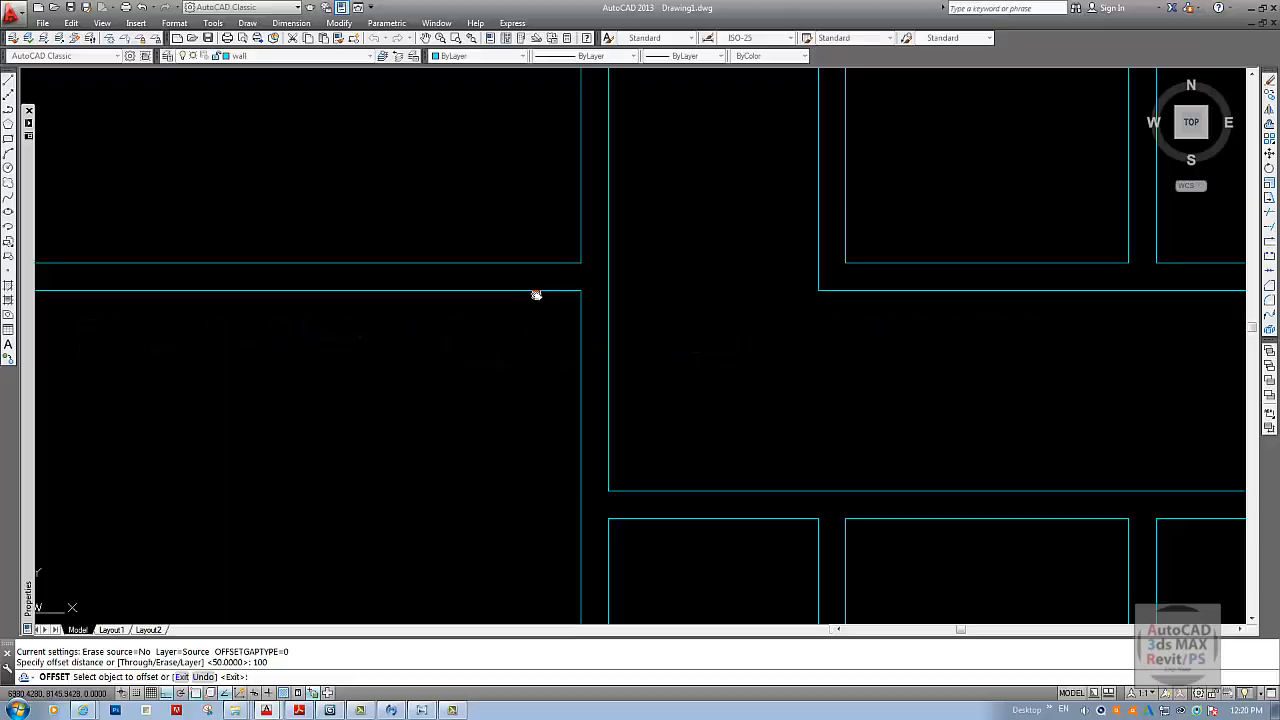
# - Offset the lower line of the wall between the left bedrooms 100 downward and extend it to the partition's corridor face
pyautogui.click(534, 291)
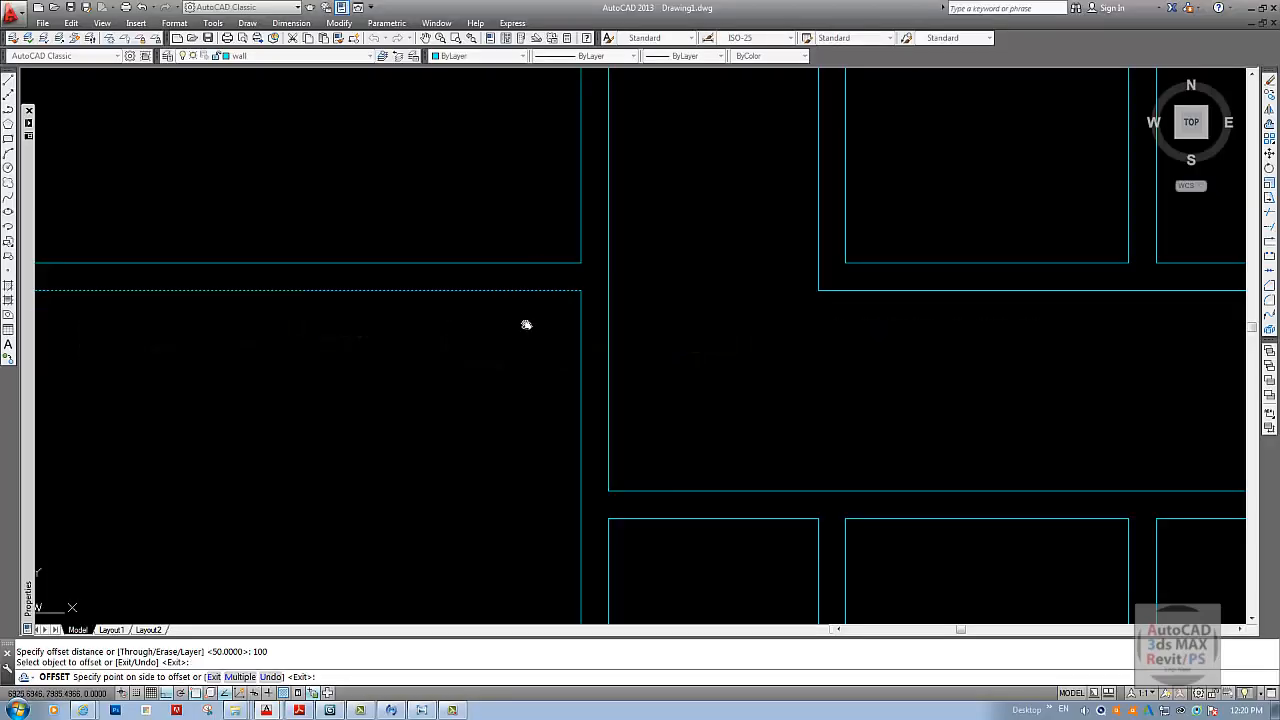
pyautogui.click(526, 323)
pyautogui.press('Escape')
pyautogui.write('ex')
pyautogui.press('Return')
pyautogui.press('Return')
pyautogui.click(565, 309)
pyautogui.press('Return')
pyautogui.moveTo(590, 338); pyautogui.dragTo(711, 329, button='middle')
pyautogui.scroll(-4, 711, 328)
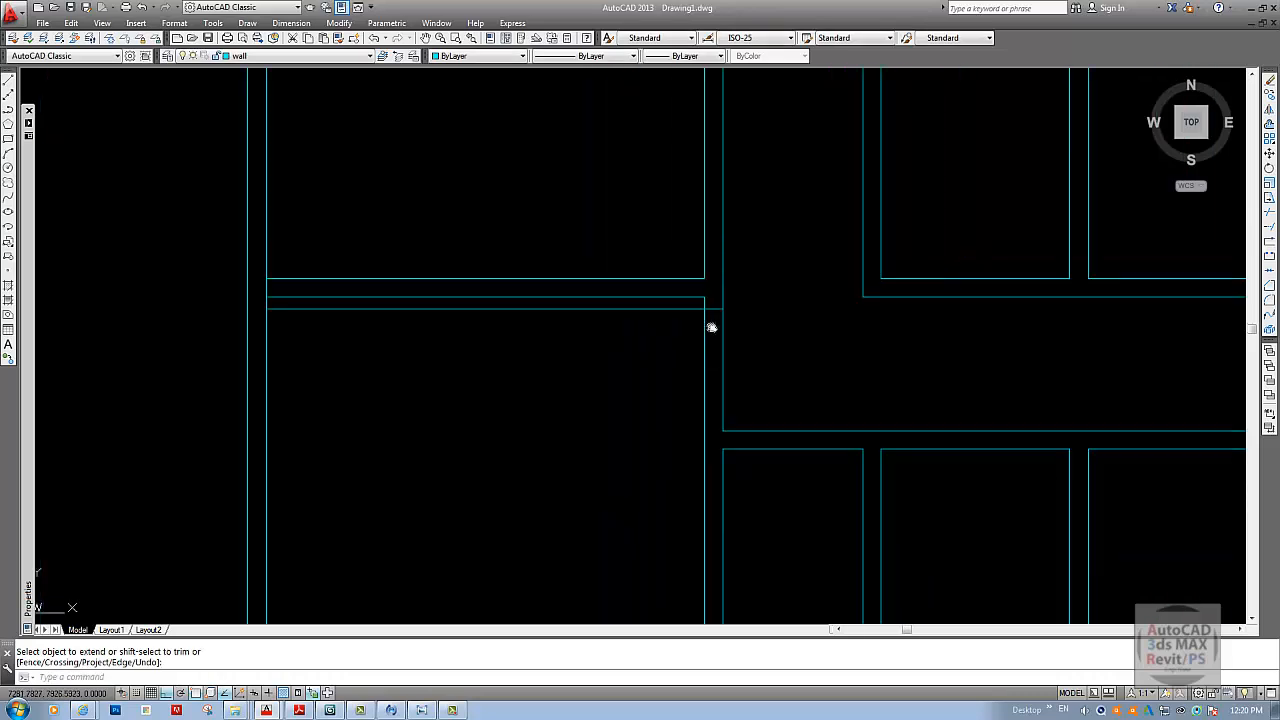
# - Offset the extended line 900 downward to mark the lower bedroom's door width
pyautogui.scroll(2, 680, 323)
pyautogui.press('Escape')
pyautogui.write('o')
pyautogui.press('Return')
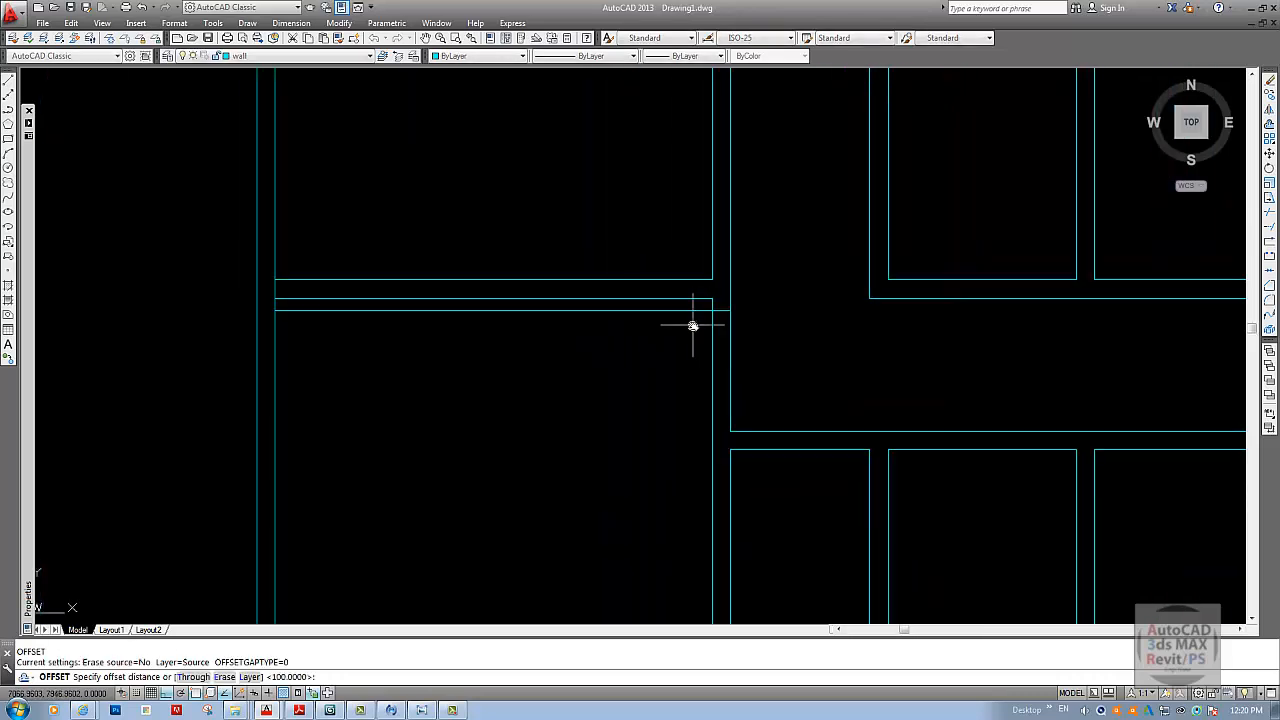
pyautogui.write('9')
pyautogui.press('Return')
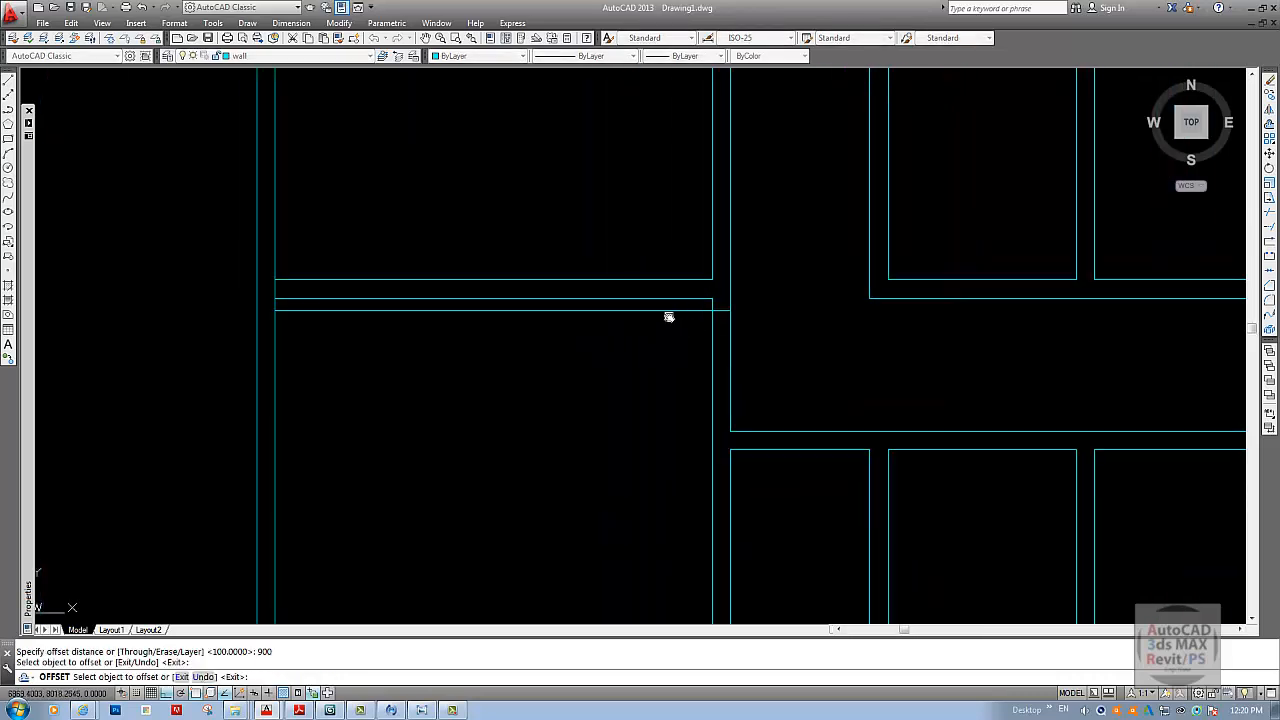
pyautogui.click(669, 309)
pyautogui.click(655, 358)
pyautogui.press('Return')
pyautogui.moveTo(684, 386); pyautogui.dragTo(663, 366, button='middle')
pyautogui.press('Escape')
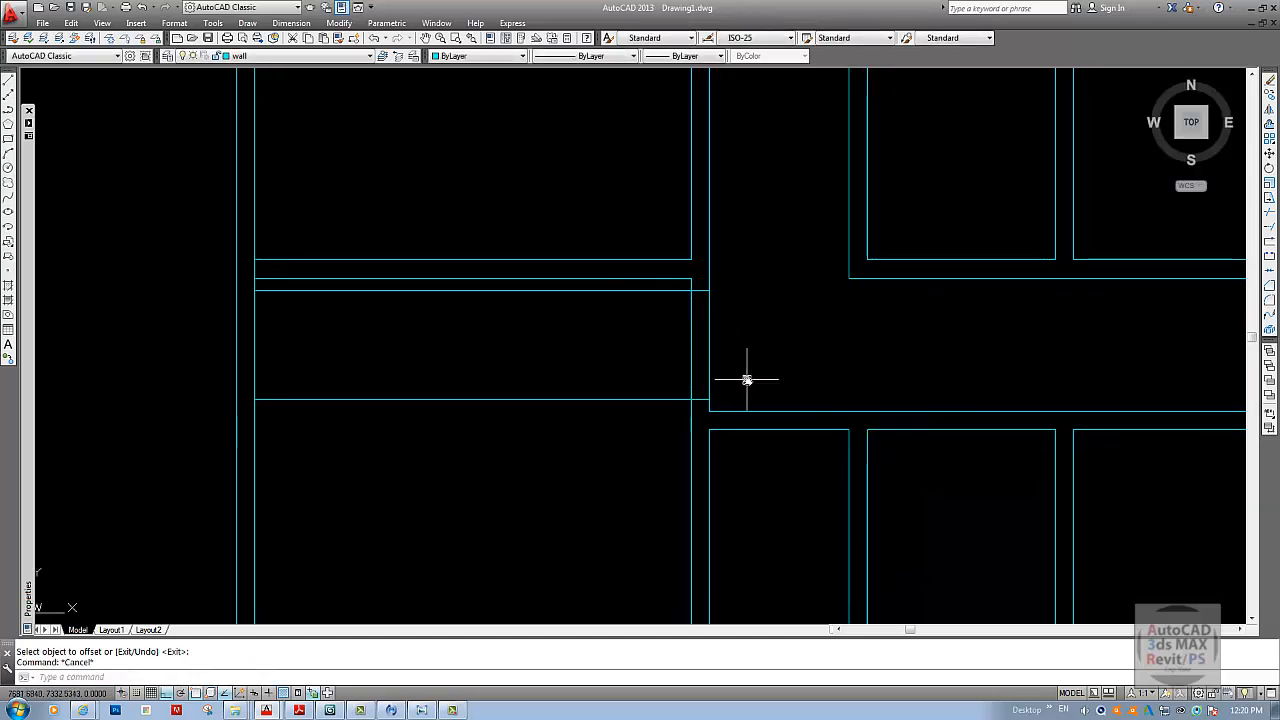
# - Trim both partition lines between the two offset lines to open the lower bedroom's doorway
pyautogui.write('tr')
pyautogui.press('Return')
pyautogui.press('Return')
pyautogui.click(724, 353)
pyautogui.click(670, 349)
pyautogui.click(673, 353)
pyautogui.press('Escape')
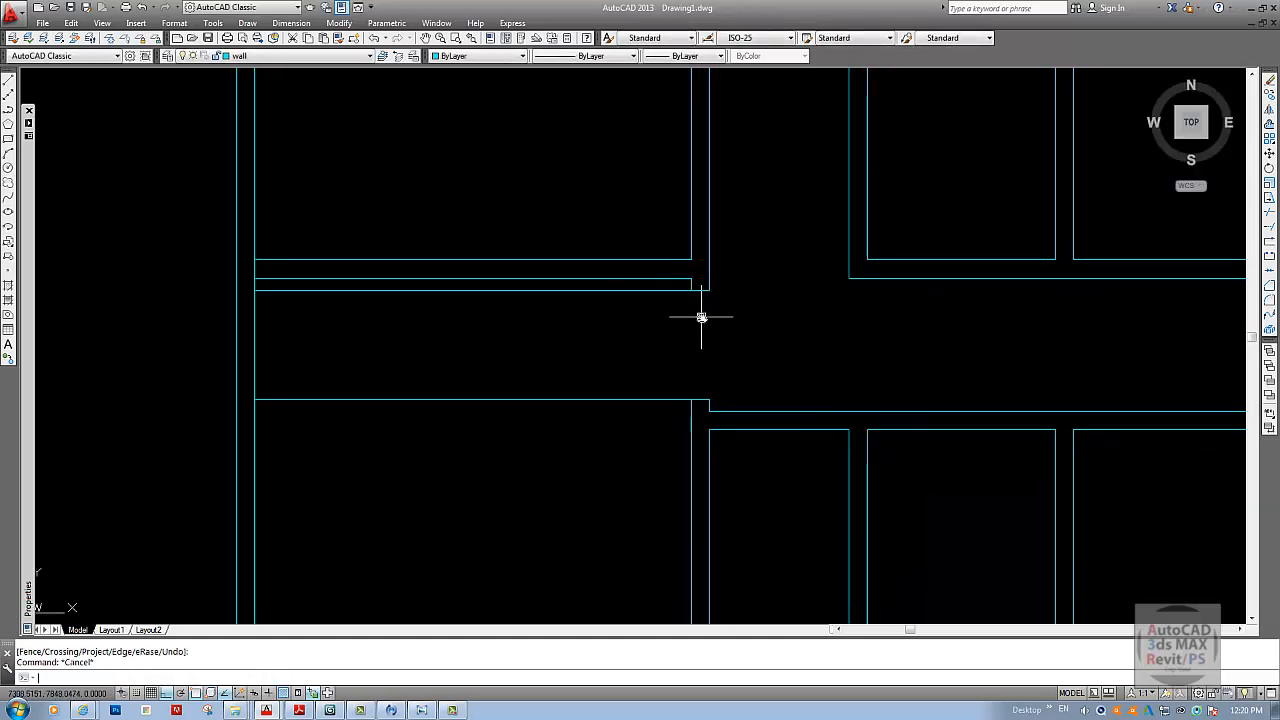
# - Draw a circle centred on the doorway's upper bedroom-side corner with its radius reaching the lower jamb
pyautogui.write('c')
pyautogui.press('Return')
pyautogui.click(691, 291)
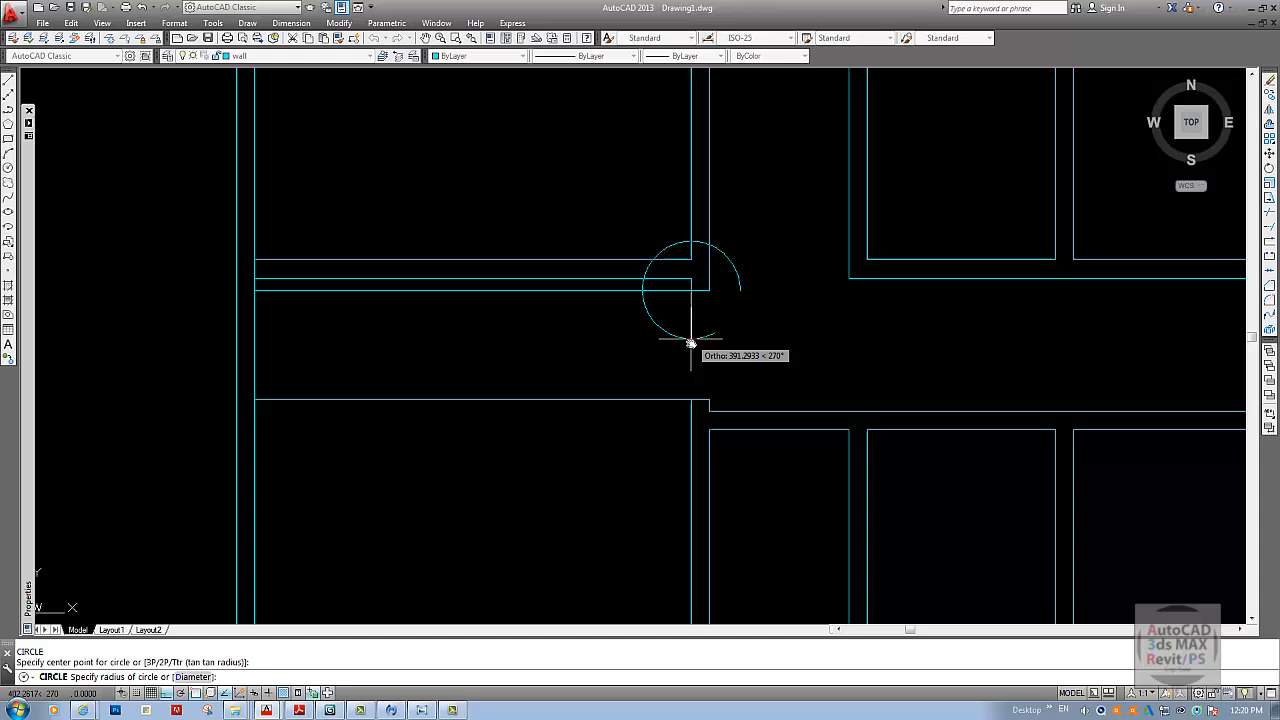
pyautogui.click(689, 397)
pyautogui.press('Return')
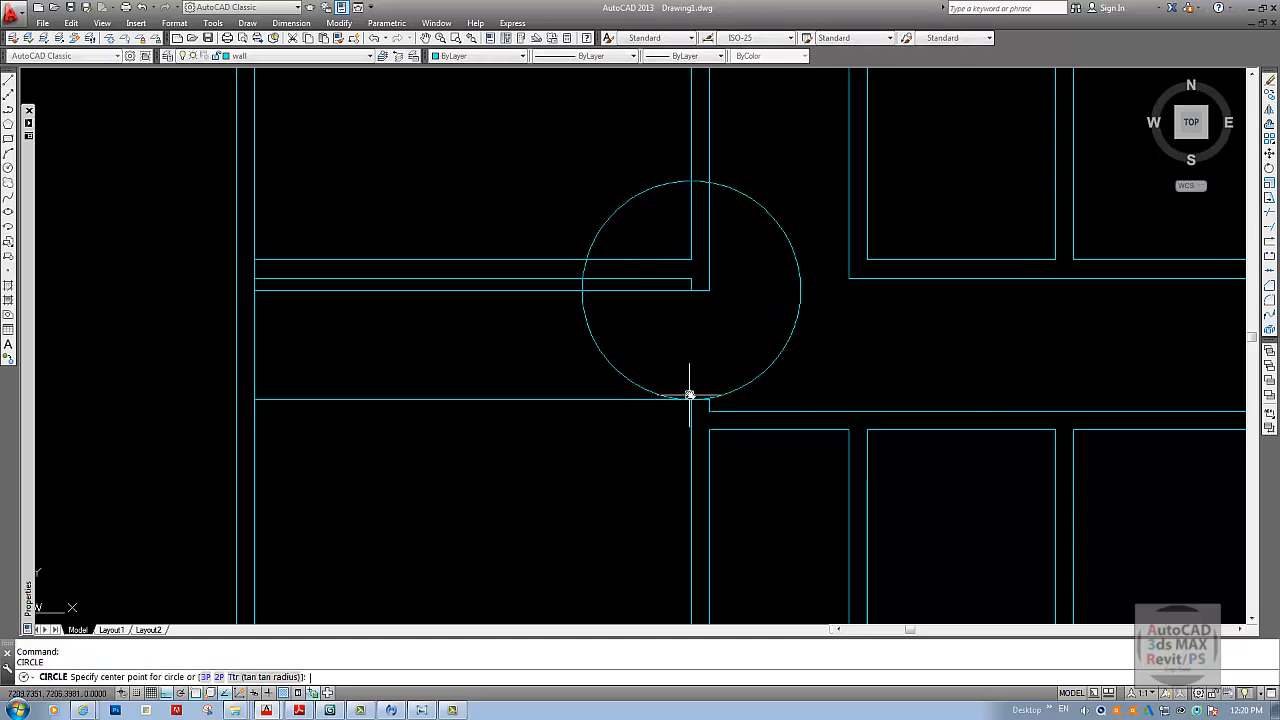
pyautogui.press('Escape')
# - Trim the circle against the two offset lines, leaving only the quarter arc inside the lower bedroom as the door swing
pyautogui.write('tr')
pyautogui.press('Return')
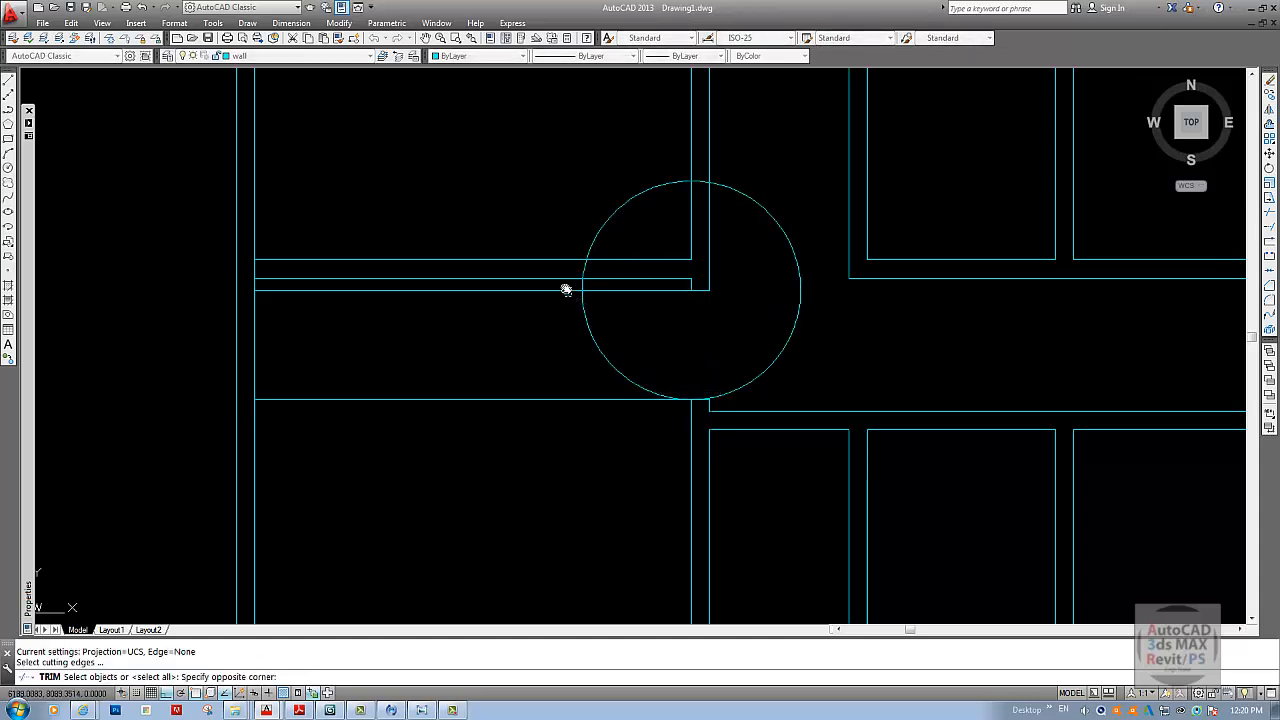
pyautogui.click(566, 290)
pyautogui.click(571, 398)
pyautogui.press('Return')
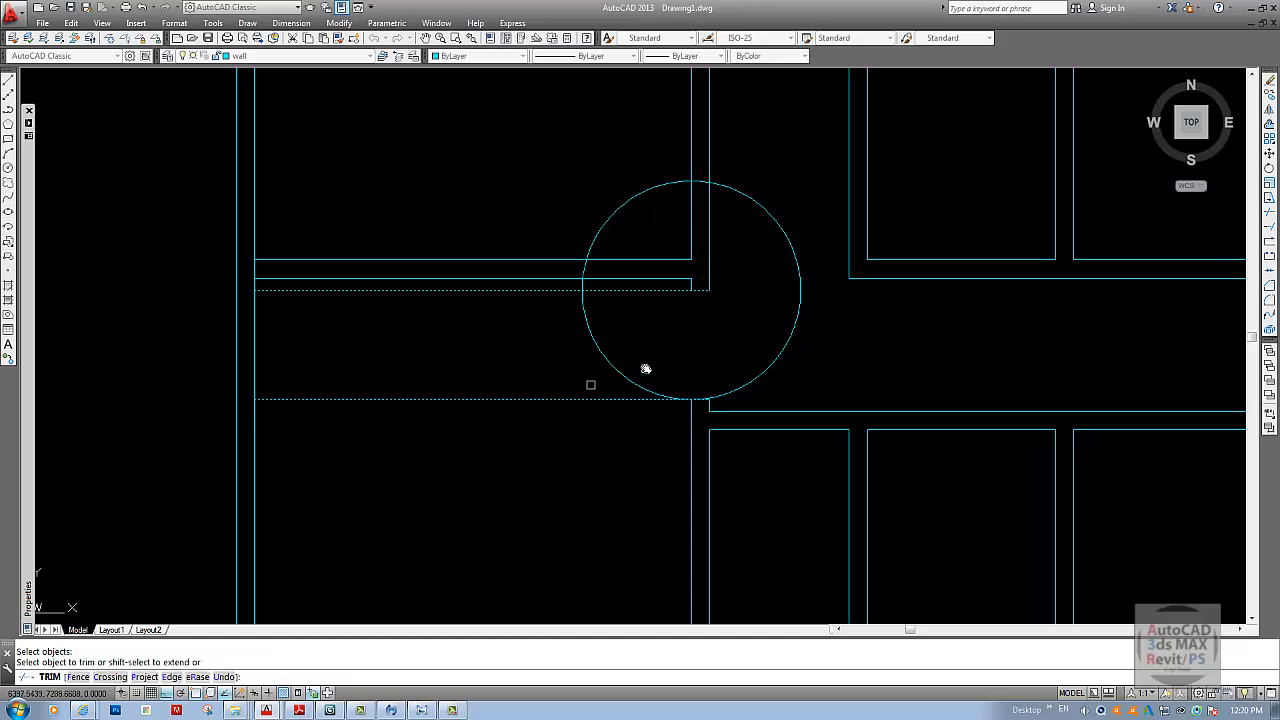
pyautogui.click(764, 372)
pyautogui.press('Return')
# - Trim the upper offset line beyond the door swing arc and the lower one up to the arc's end
pyautogui.press('Return')
pyautogui.click(597, 343)
pyautogui.press('Return')
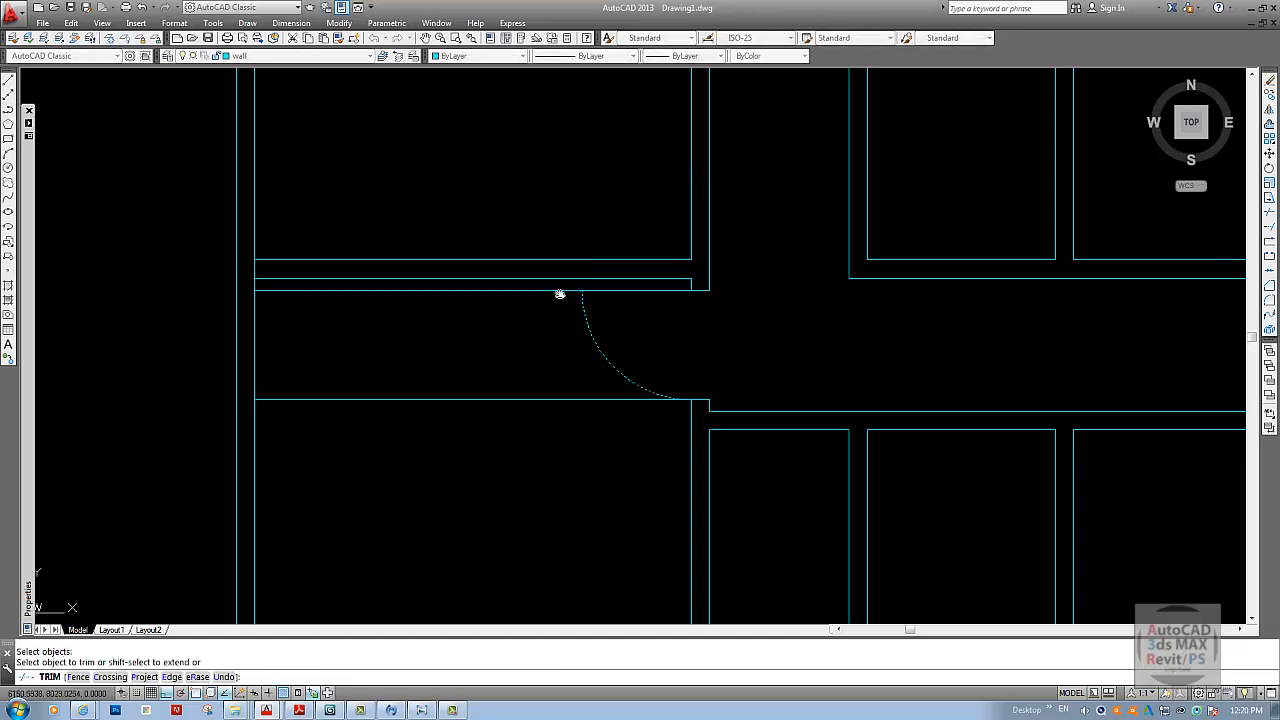
pyautogui.click(560, 291)
pyautogui.click(560, 398)
pyautogui.press('Escape')
# - Compare the finished lower bedroom door with the door of BED.1 in the reference floor plan
pyautogui.scroll(-2, 514, 349)
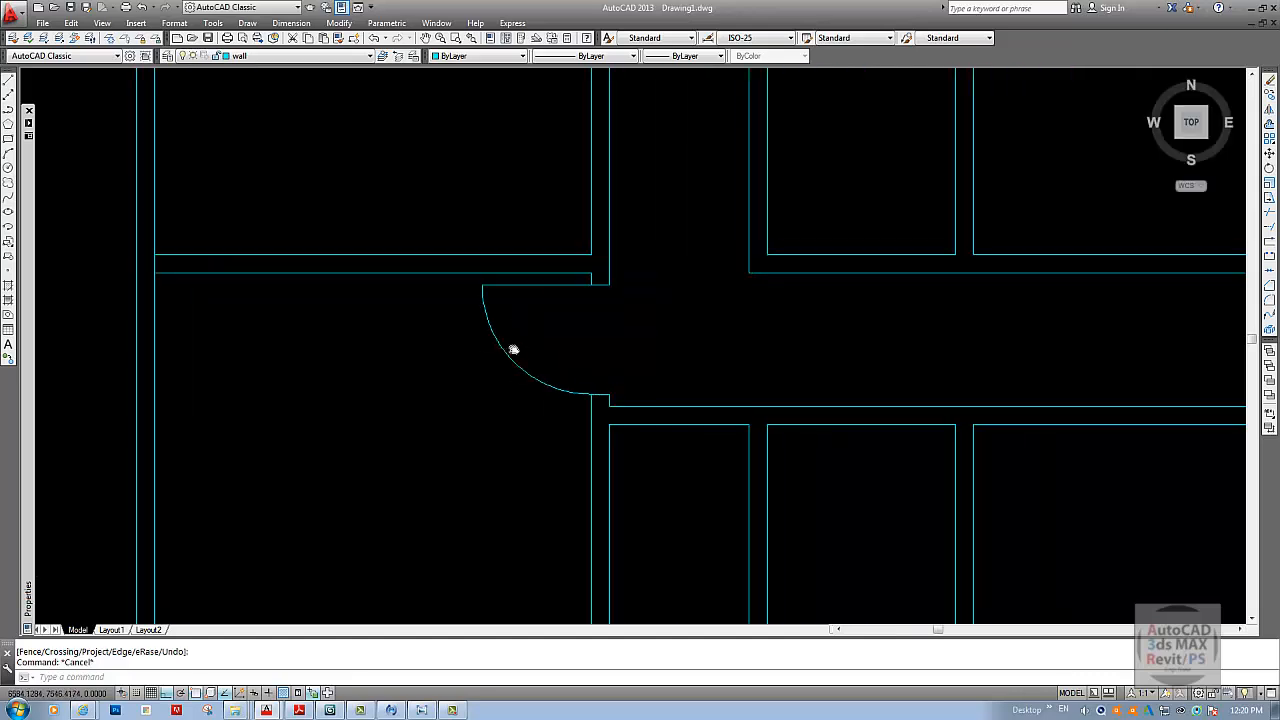
pyautogui.scroll(2, 527, 328)
pyautogui.press('Escape')
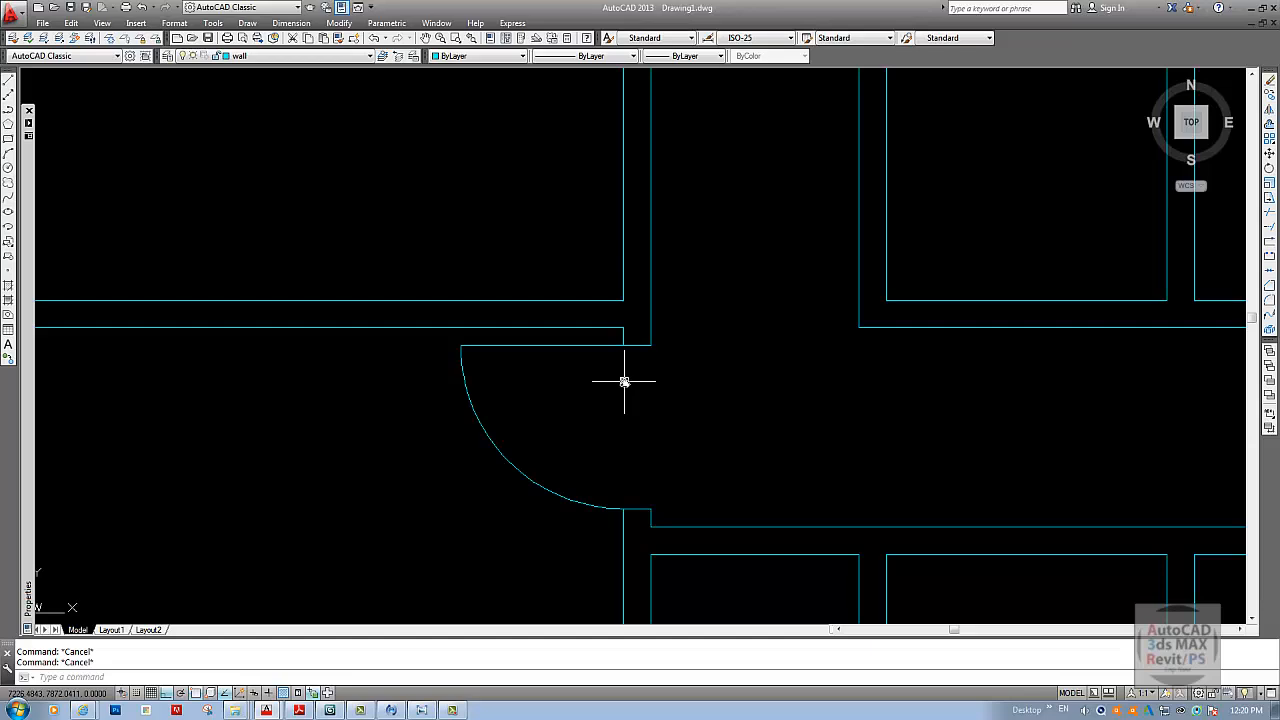
pyautogui.scroll(-5, 675, 408)
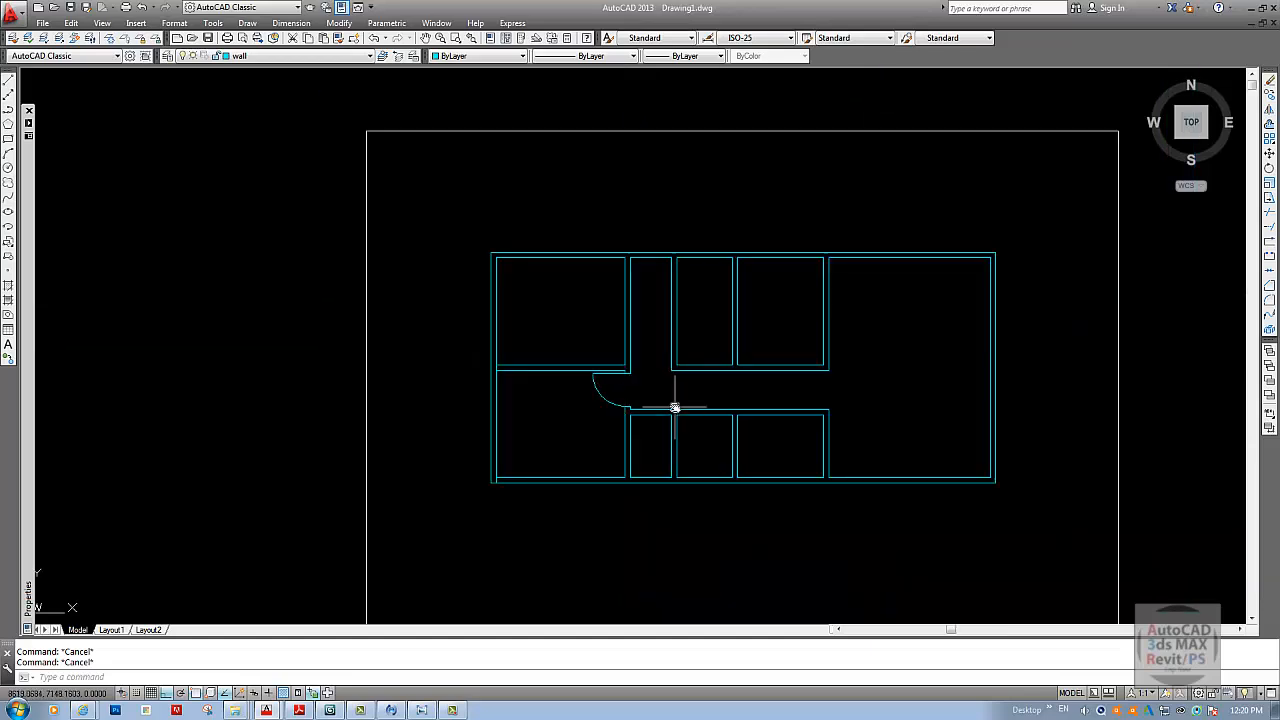
pyautogui.click(424, 710)
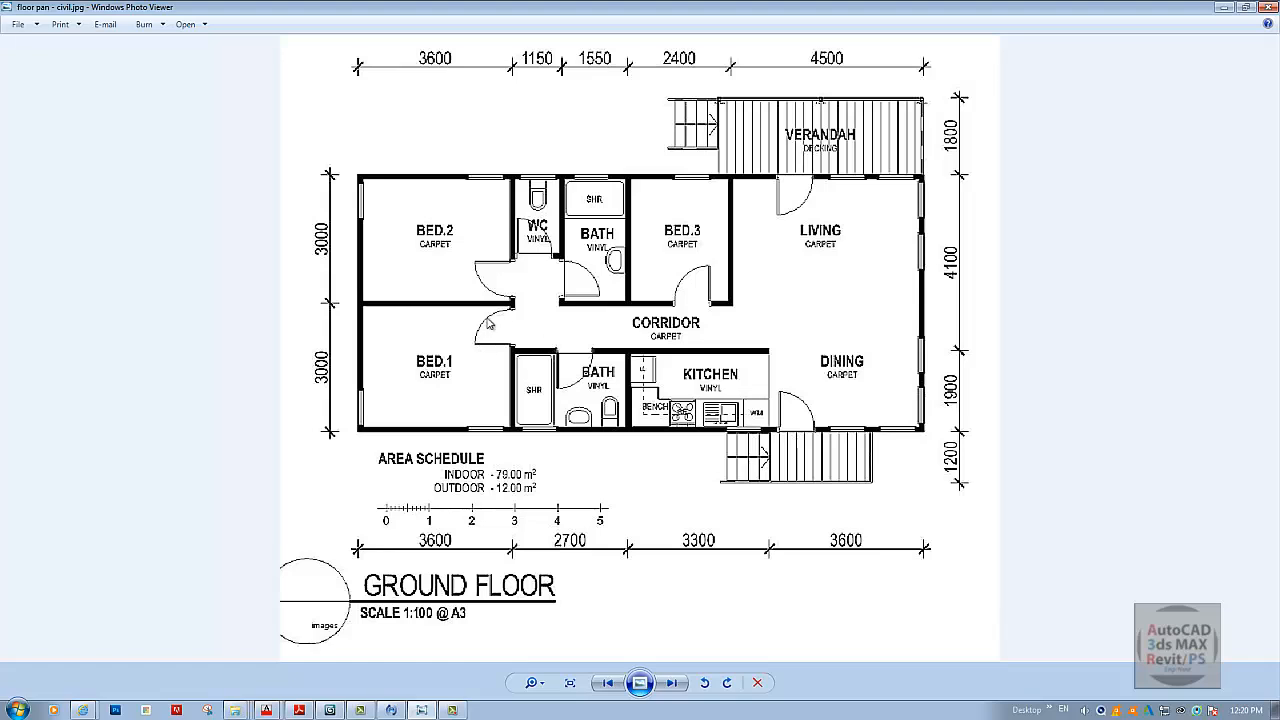
# - Switch back to the AutoCAD drawing at the lower bedroom door
pyautogui.hotkey('alt', 'Tab')
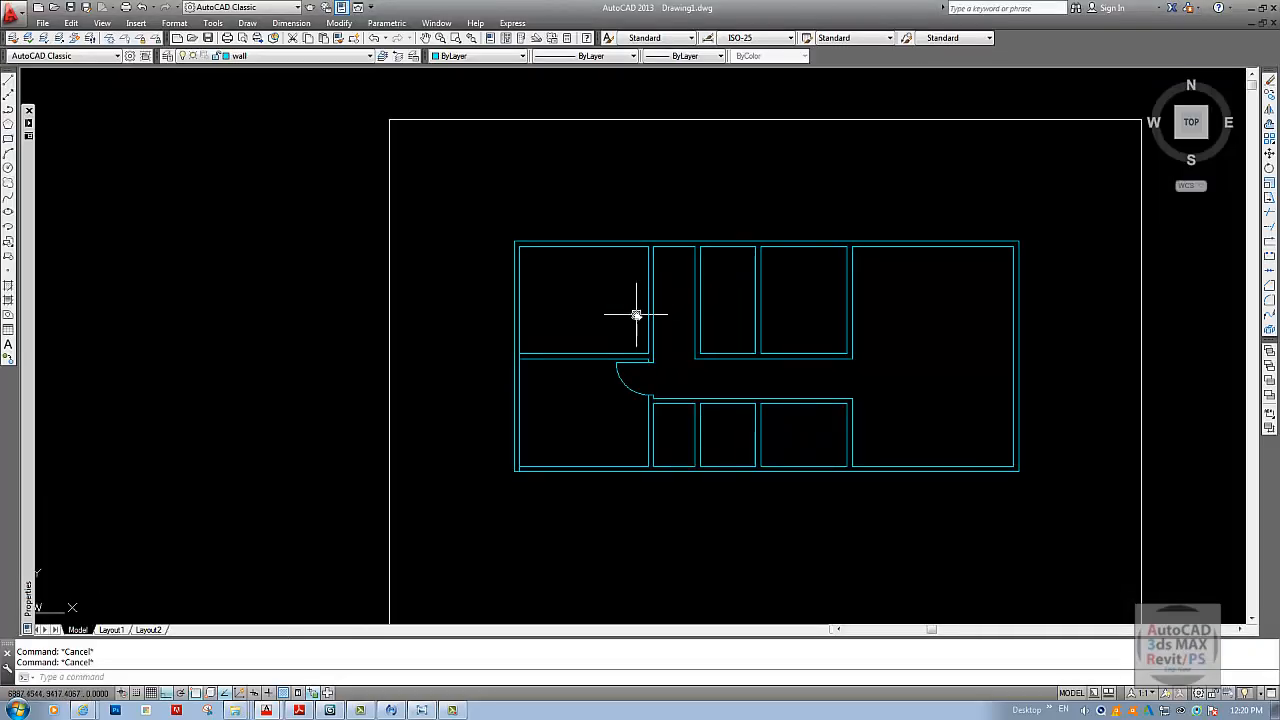
pyautogui.scroll(4, 640, 420)
pyautogui.scroll(3, 629, 407)
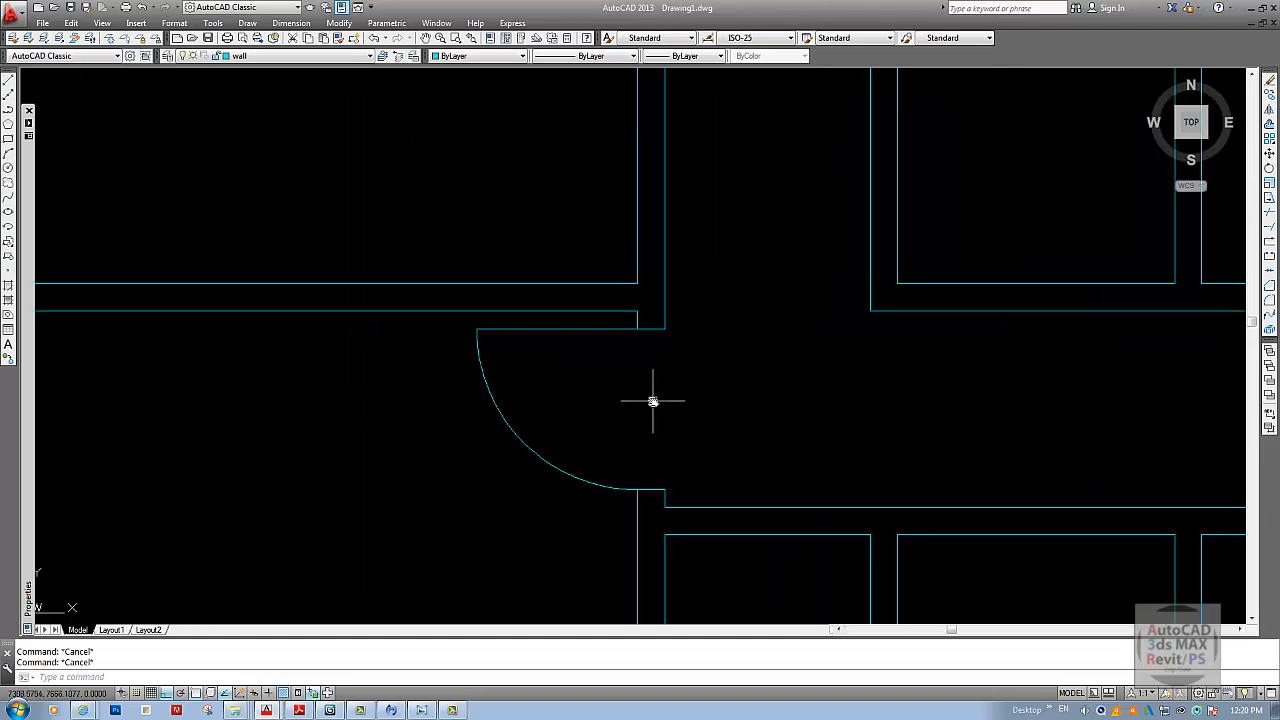
pyautogui.write('o')
pyautogui.press('Return')
pyautogui.write('100')
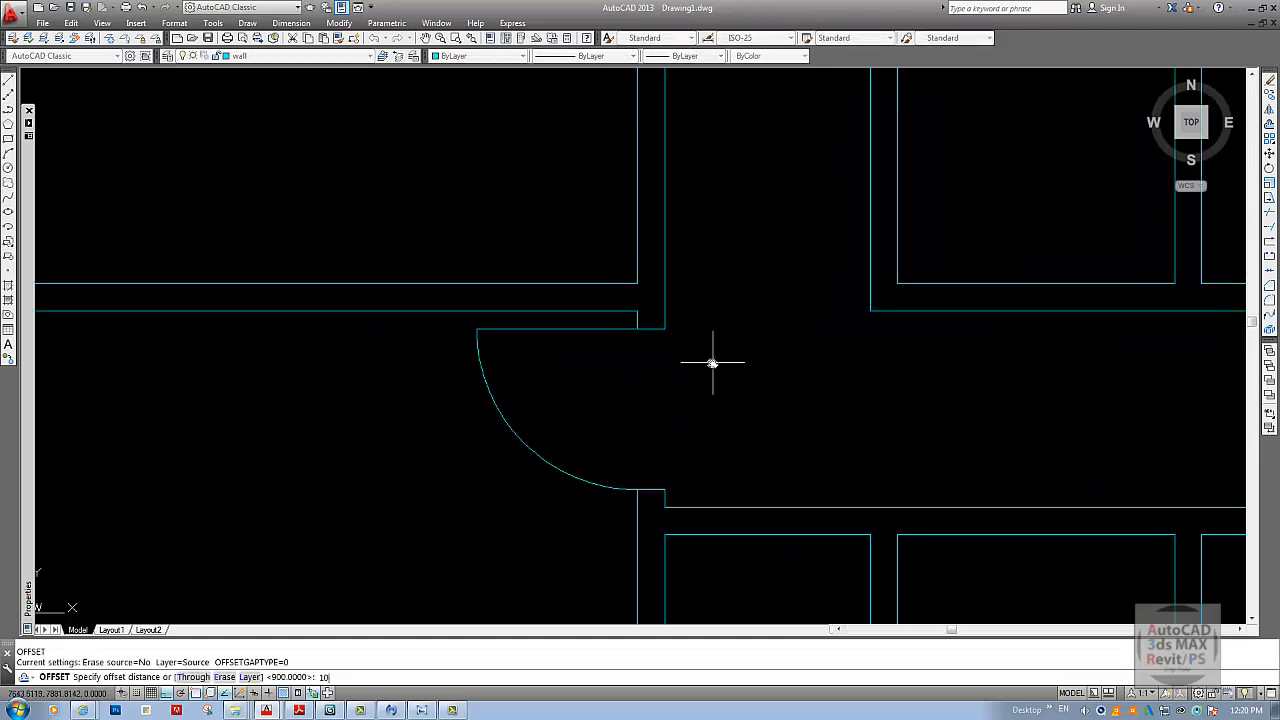
pyautogui.press('Return')
pyautogui.click(584, 285)
pyautogui.click(582, 297)
pyautogui.press('Return')
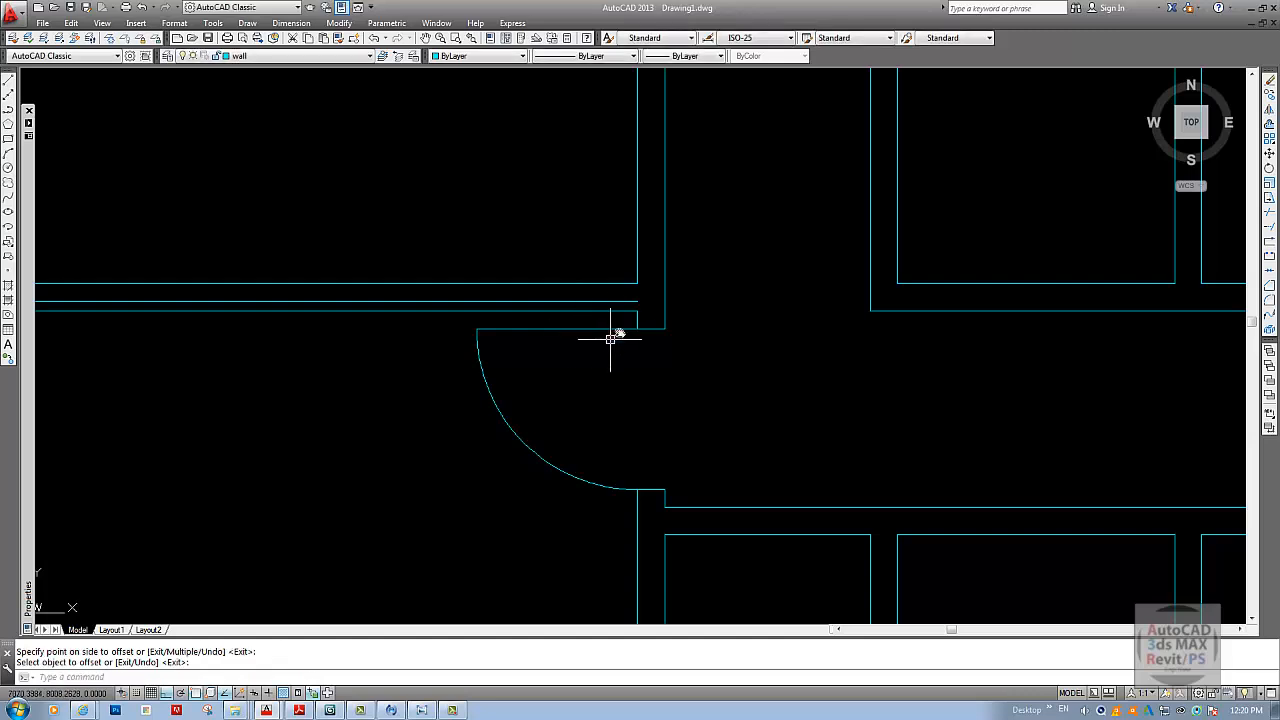
pyautogui.write('e')
pyautogui.press('Return')
pyautogui.click(620, 302)
pyautogui.press('Return')
pyautogui.press('Escape')
# - Offset the upper line of the wall between the two bedrooms 75 downward as a helper centreline
pyautogui.press('Return')
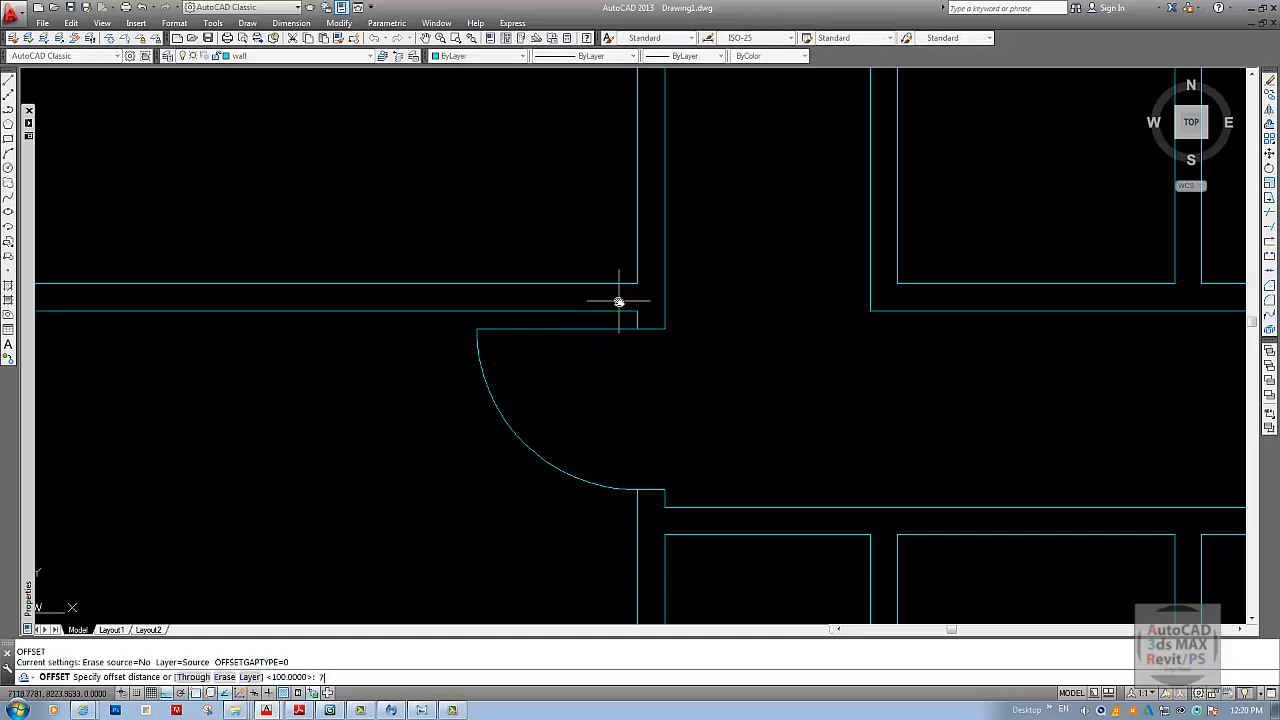
pyautogui.write('75')
pyautogui.press('Return')
pyautogui.moveTo(564, 303); pyautogui.dragTo(677, 297, button='middle')
pyautogui.click(674, 284)
pyautogui.click(690, 330)
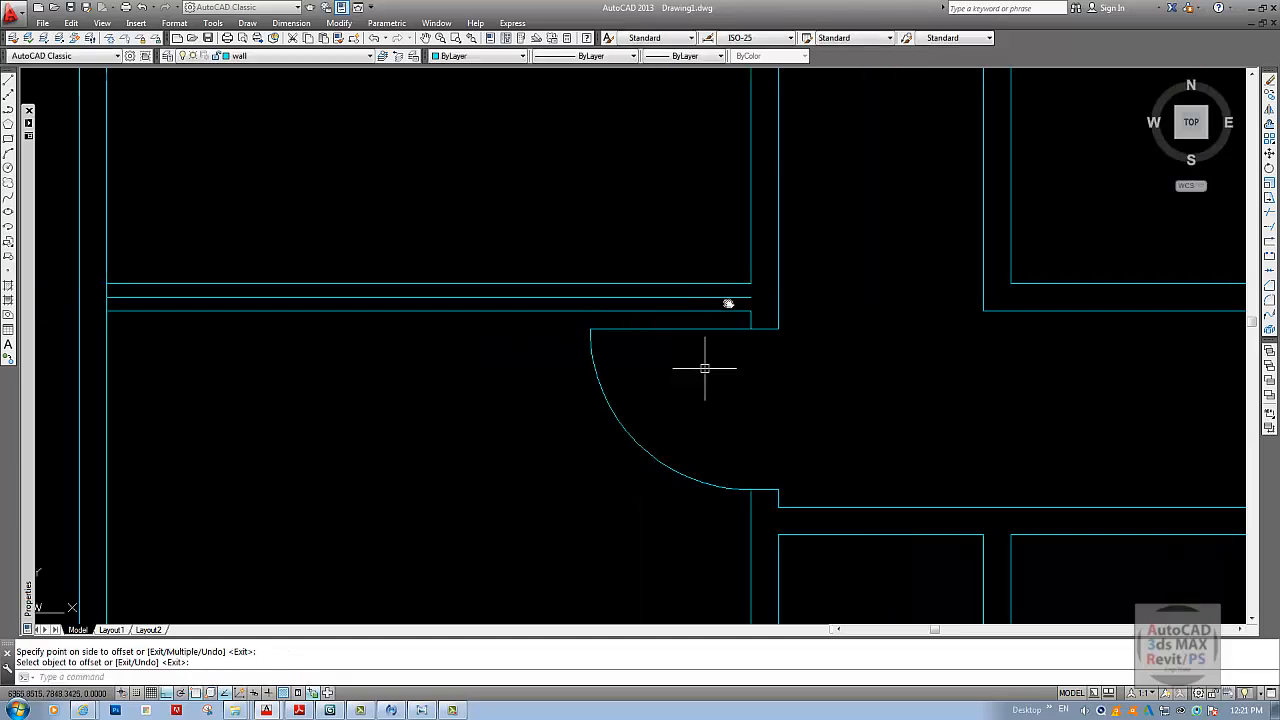
pyautogui.press('Escape')
# - Mirror the lower bedroom's door and jamb lines about the partition centreline into the upper bedroom, keeping the original
pyautogui.write('mi')
pyautogui.press('Return')
pyautogui.click(585, 321)
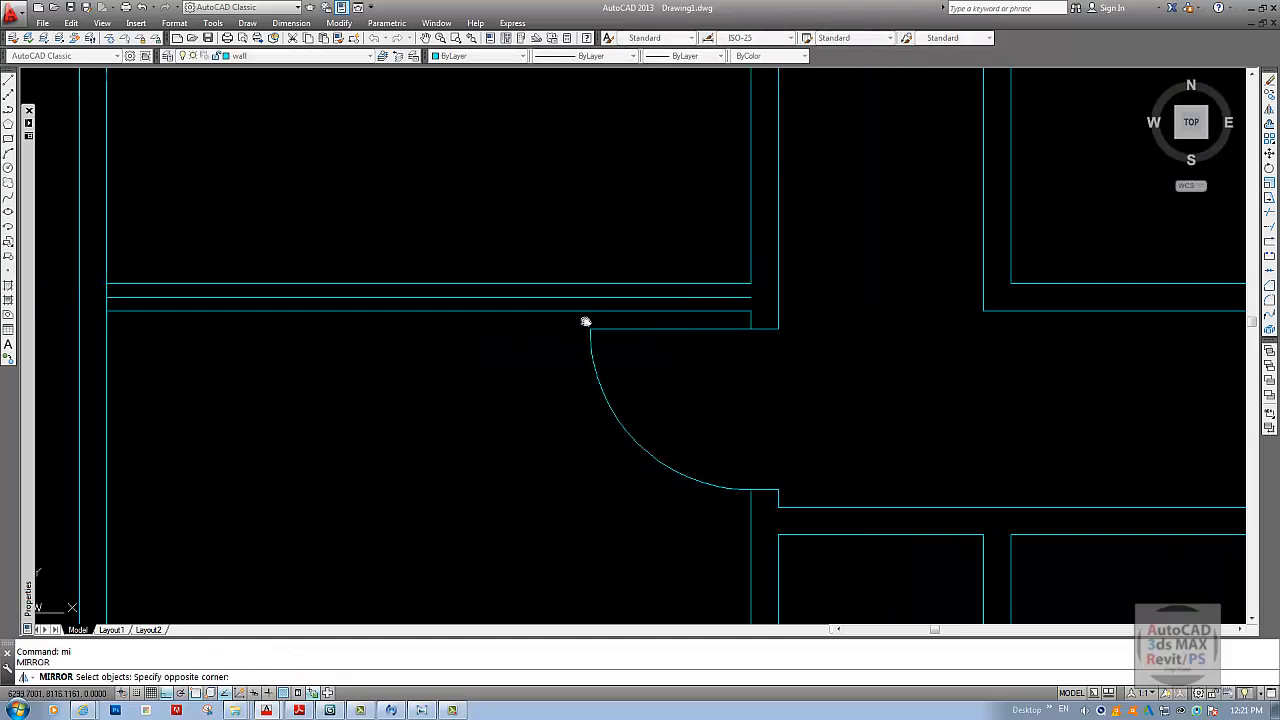
pyautogui.click(822, 489)
pyautogui.press('Return')
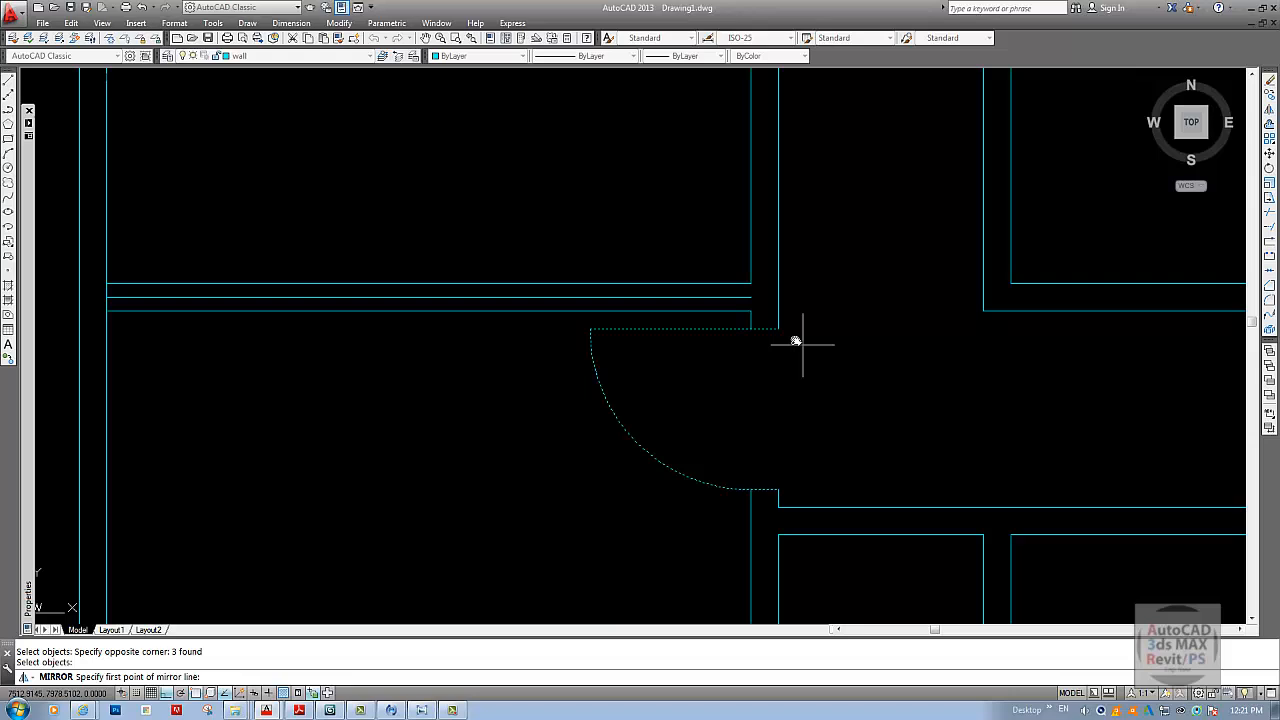
pyautogui.click(755, 299)
pyautogui.click(811, 291)
pyautogui.press('Return')
pyautogui.press('Escape')
# - Trim both wall lines between the upper bedroom door's jambs to open the doorway
pyautogui.moveTo(811, 291); pyautogui.dragTo(794, 349, button='middle')
pyautogui.write('tr')
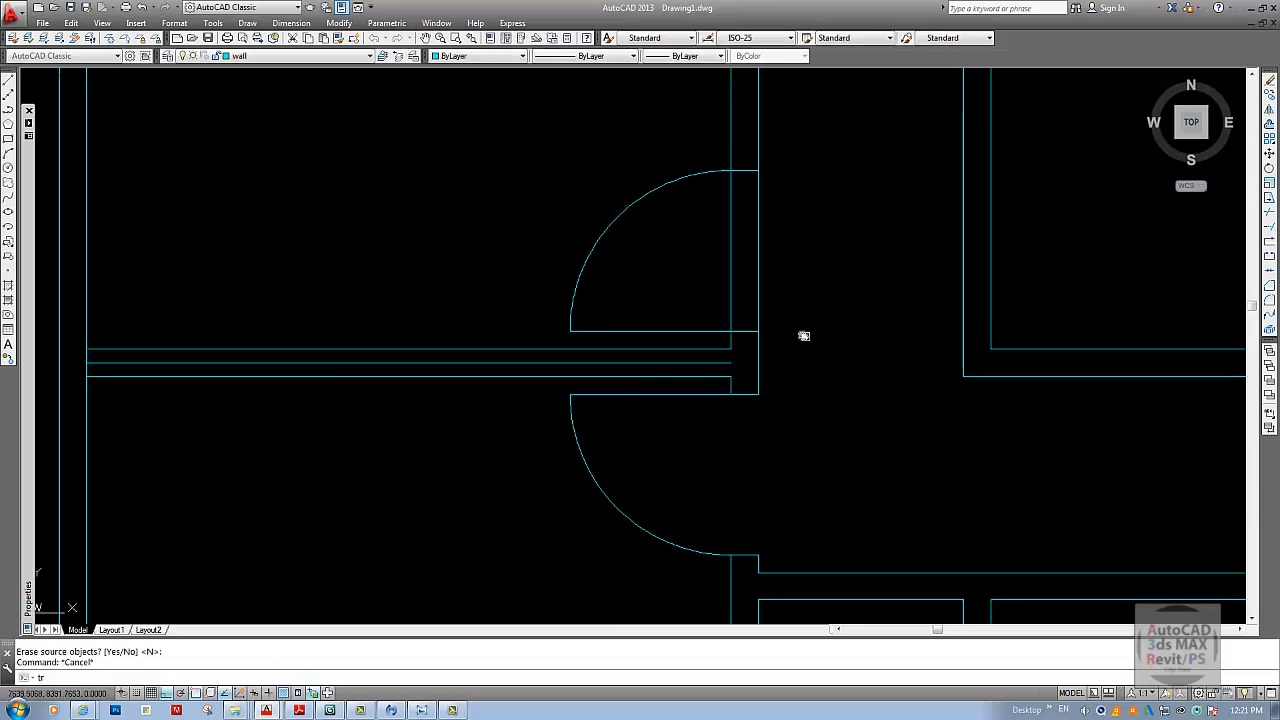
pyautogui.press('Return')
pyautogui.press('Return')
pyautogui.click(778, 231)
pyautogui.click(706, 262)
pyautogui.press('Return')
# - Erase the helper centreline inside the wall between the two bedrooms
pyautogui.write('e')
pyautogui.press('Return')
pyautogui.click(683, 364)
pyautogui.press('Return')
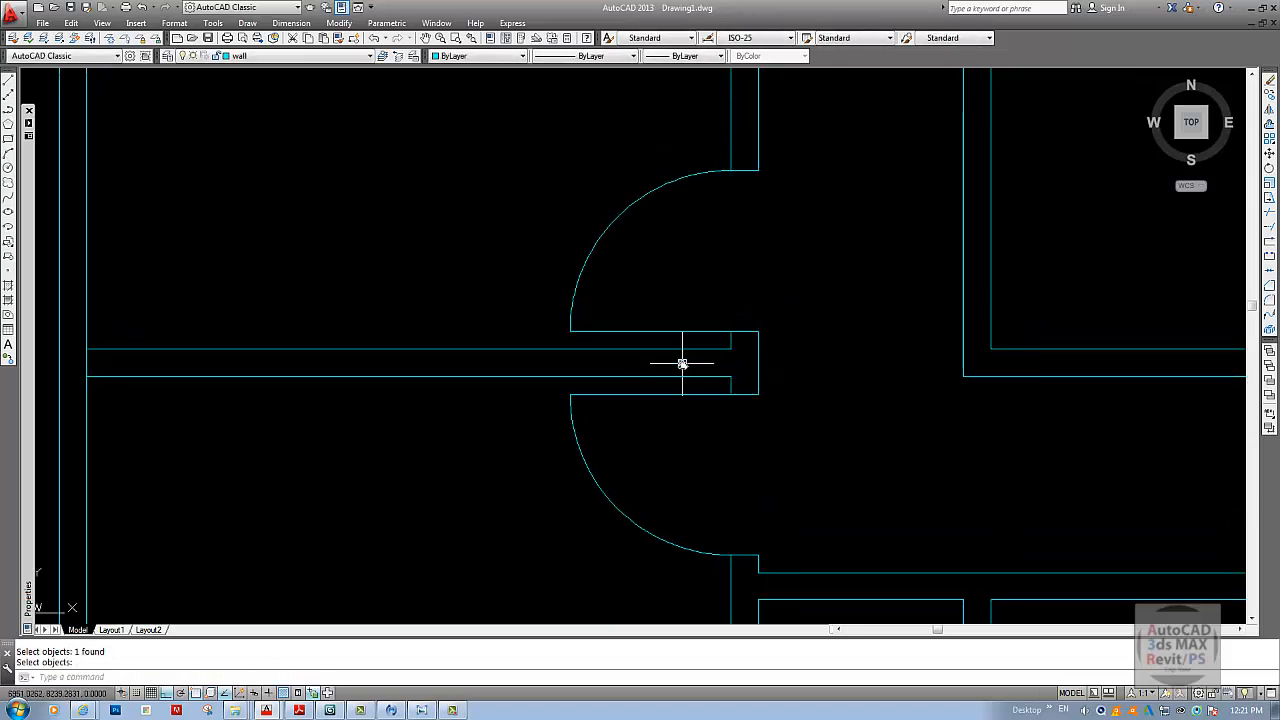
# - Check the BED.2 and BATH doors in the reference floor plan image
pyautogui.scroll(-7, 682, 364)
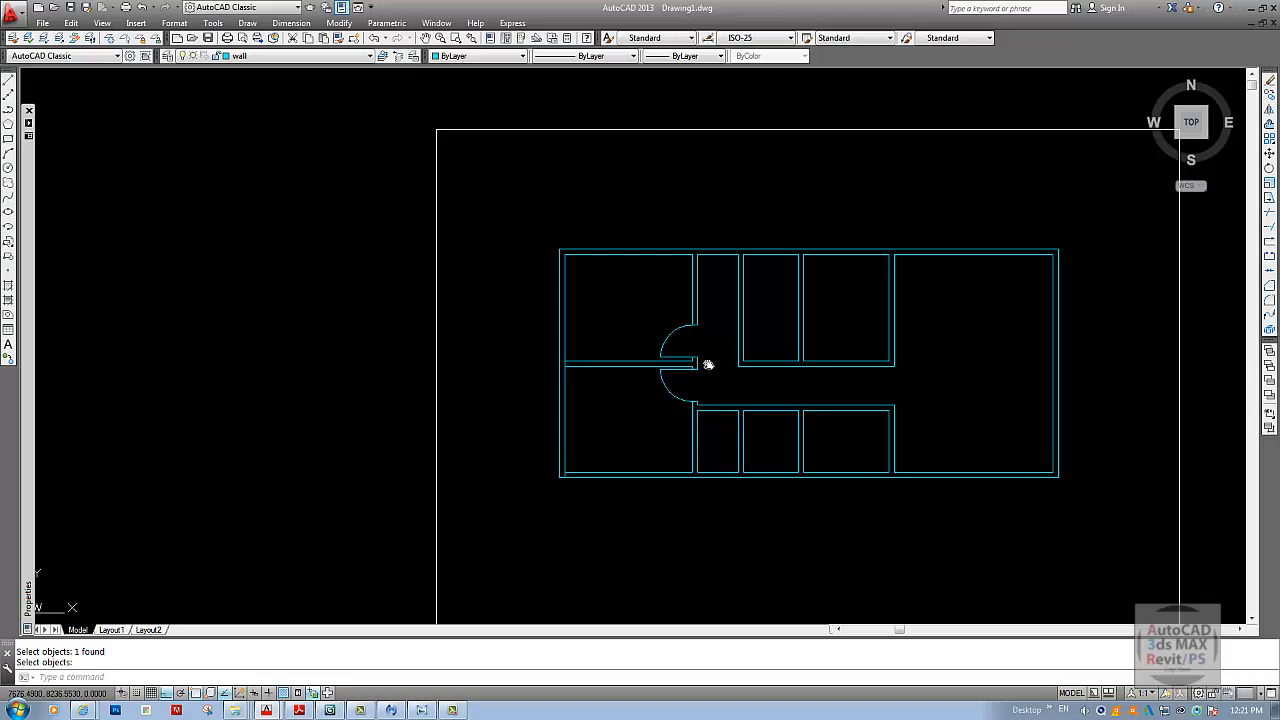
pyautogui.click(424, 709)
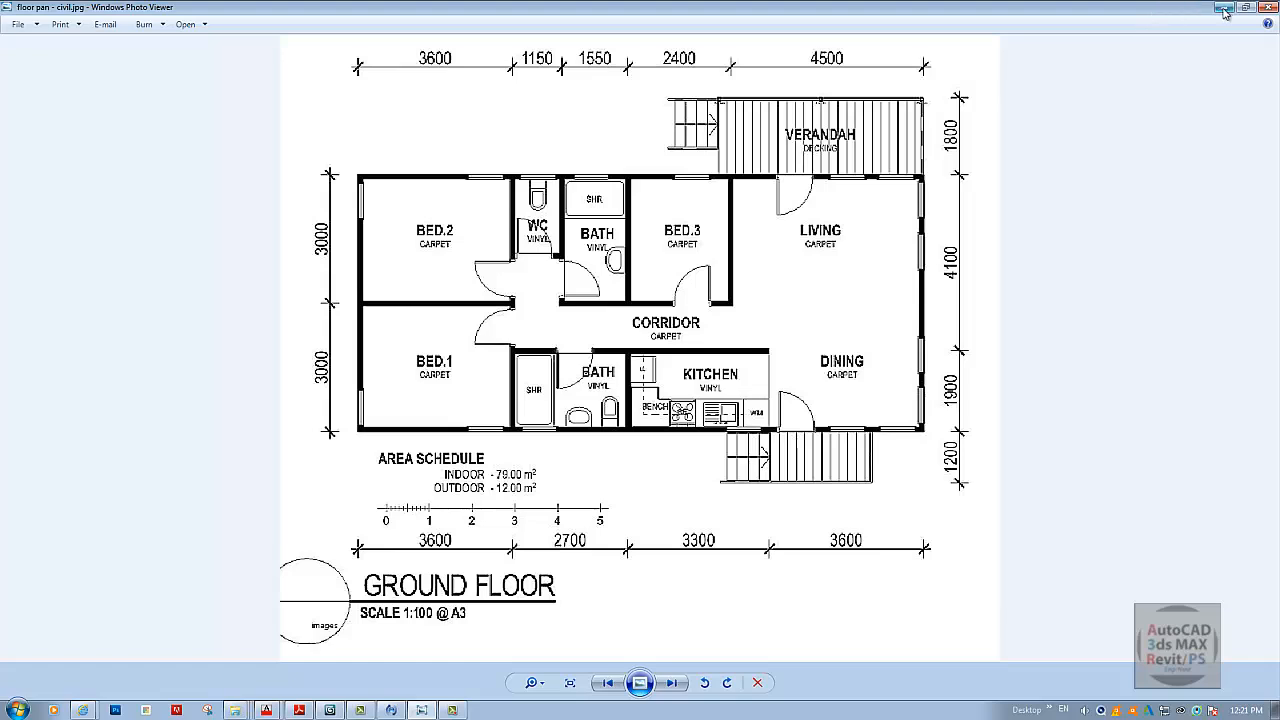
pyautogui.hotkey('alt', 'Tab')
# - Draw a helper line from the midpoint of the wall end between the bedroom doors straight across to the opposite bath wall
pyautogui.moveTo(606, 334); pyautogui.dragTo(594, 354, button='middle')
pyautogui.scroll(4, 730, 400)
pyautogui.press('Escape')
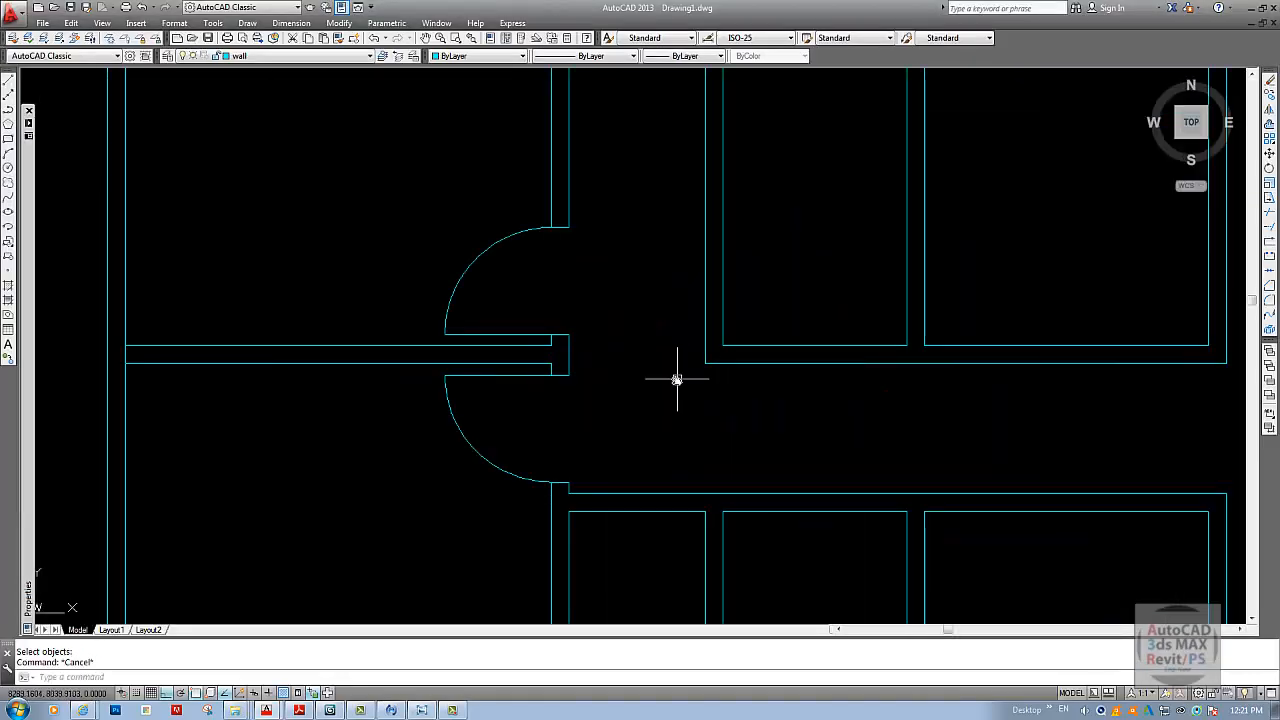
pyautogui.write('l')
pyautogui.press('Return')
pyautogui.click(572, 355)
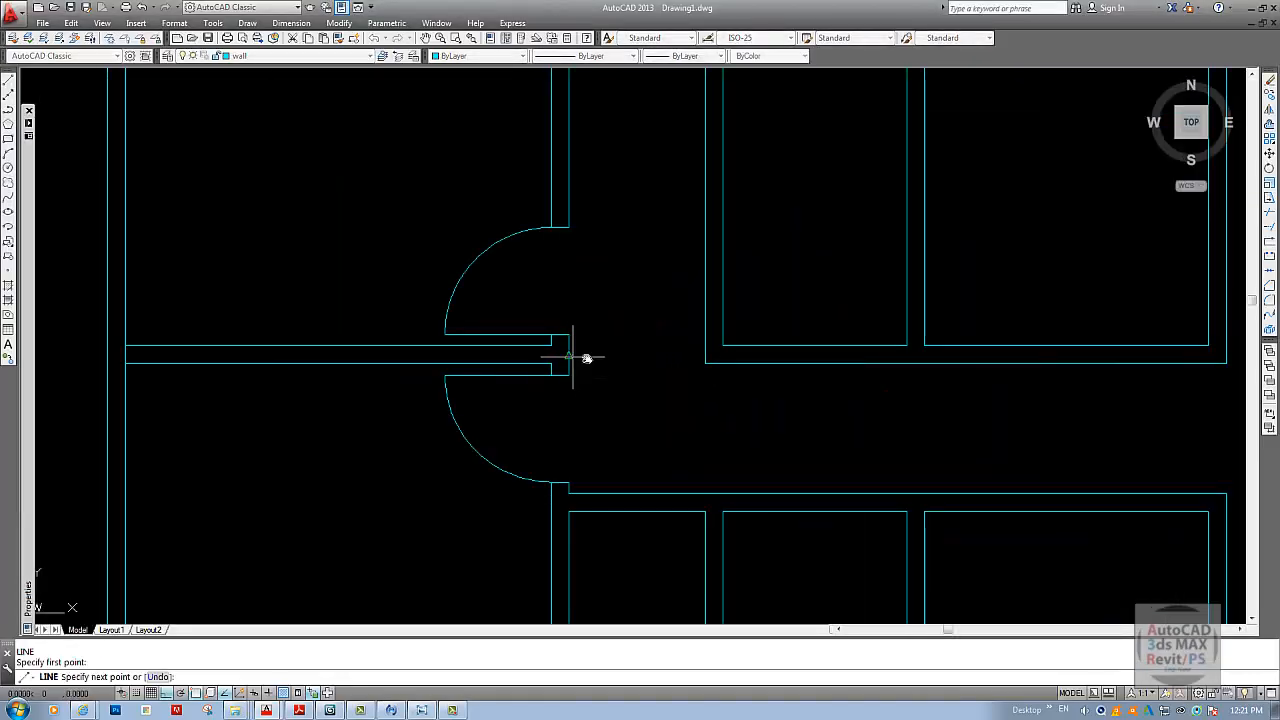
pyautogui.click(705, 355)
pyautogui.press('Escape')
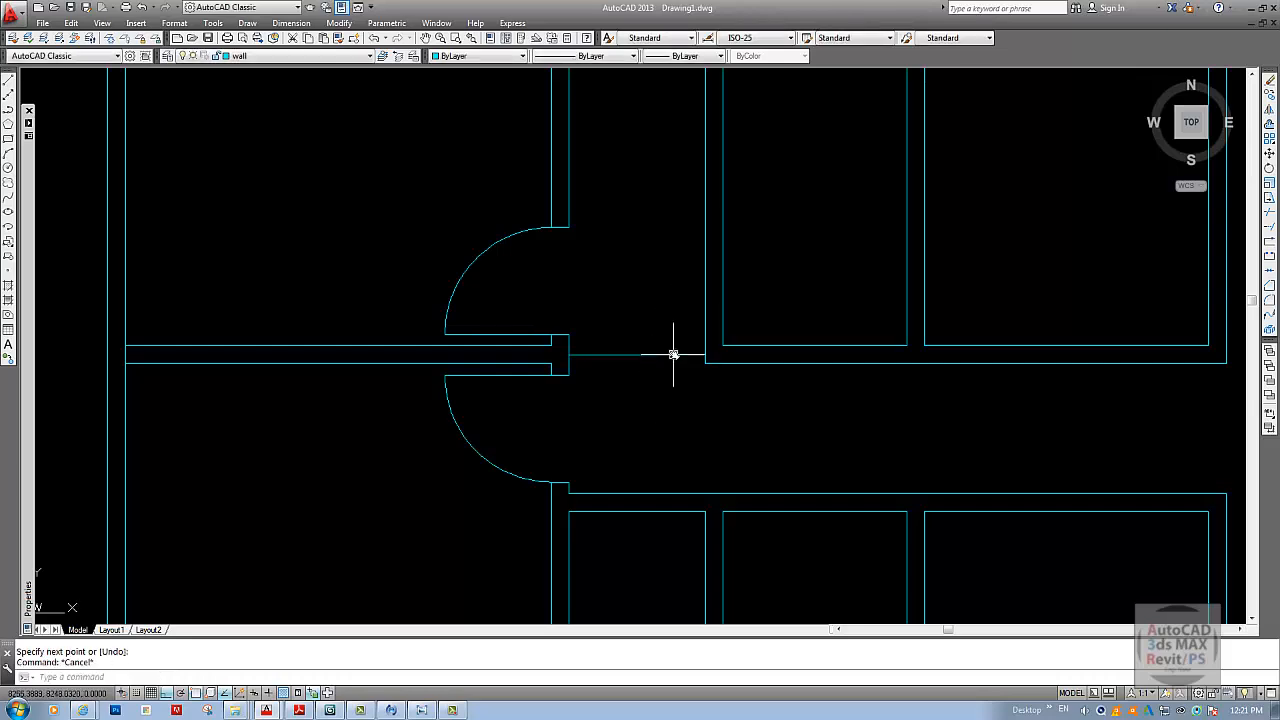
# - Mirror the upper bedroom's door about a vertical axis through the helper line's midpoint into the upper bath, keeping the original
pyautogui.write('mi')
pyautogui.press('Return')
pyautogui.click(429, 200)
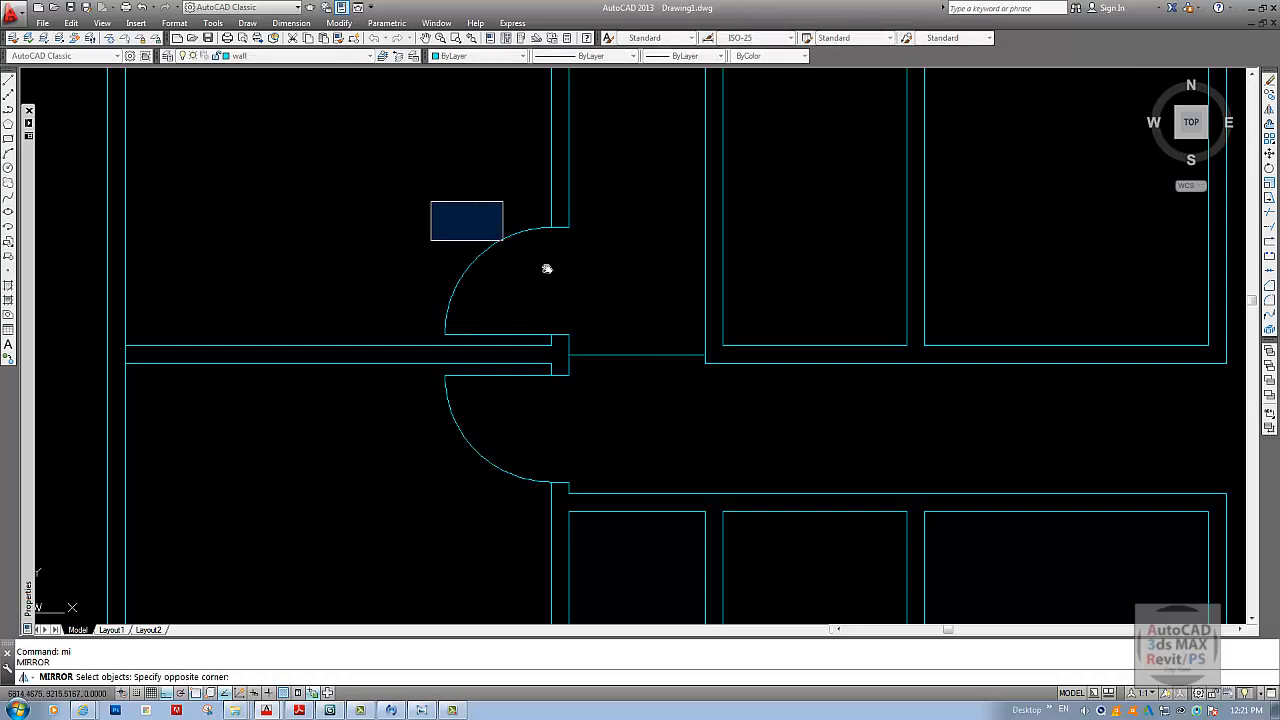
pyautogui.click(633, 339)
pyautogui.press('Return')
pyautogui.click(634, 354)
pyautogui.click(634, 277)
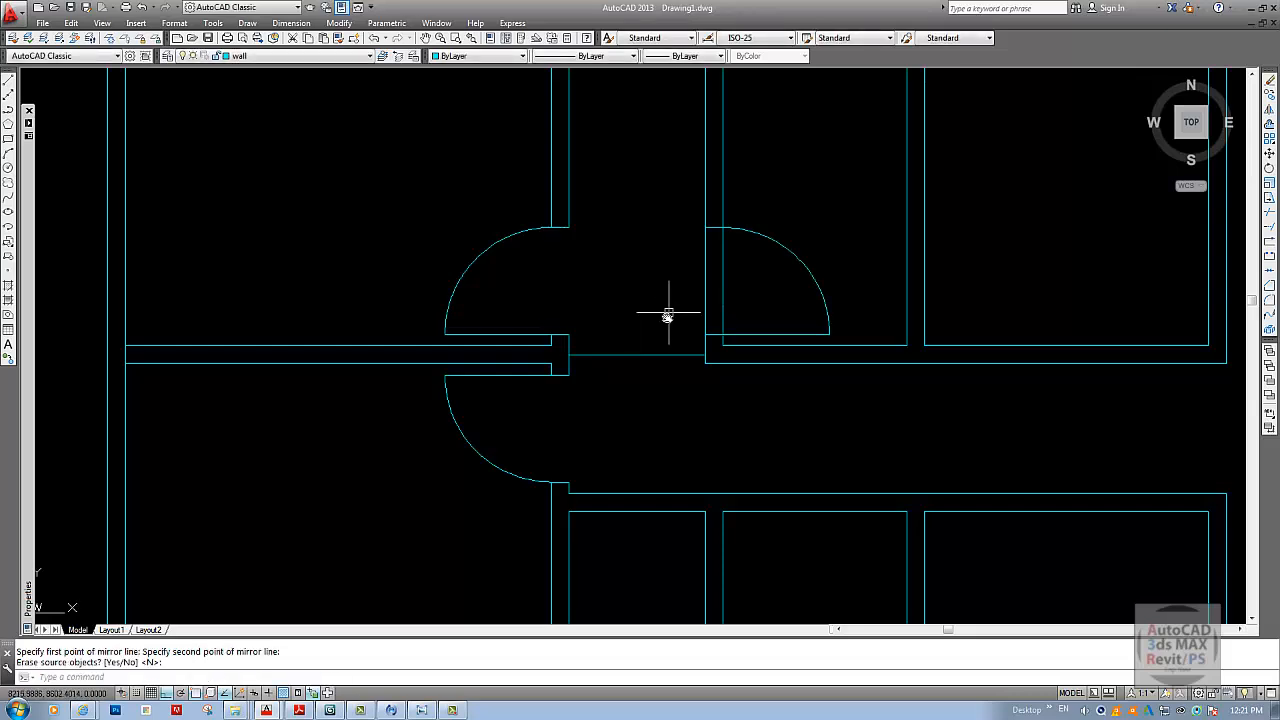
pyautogui.press('Escape')
# - Trim the upper bath's wall lines between the mirrored door's jambs to open the doorway
pyautogui.moveTo(756, 313); pyautogui.dragTo(749, 330, button='middle')
pyautogui.write('tr')
pyautogui.press('Return')
pyautogui.press('Return')
pyautogui.press('Escape')
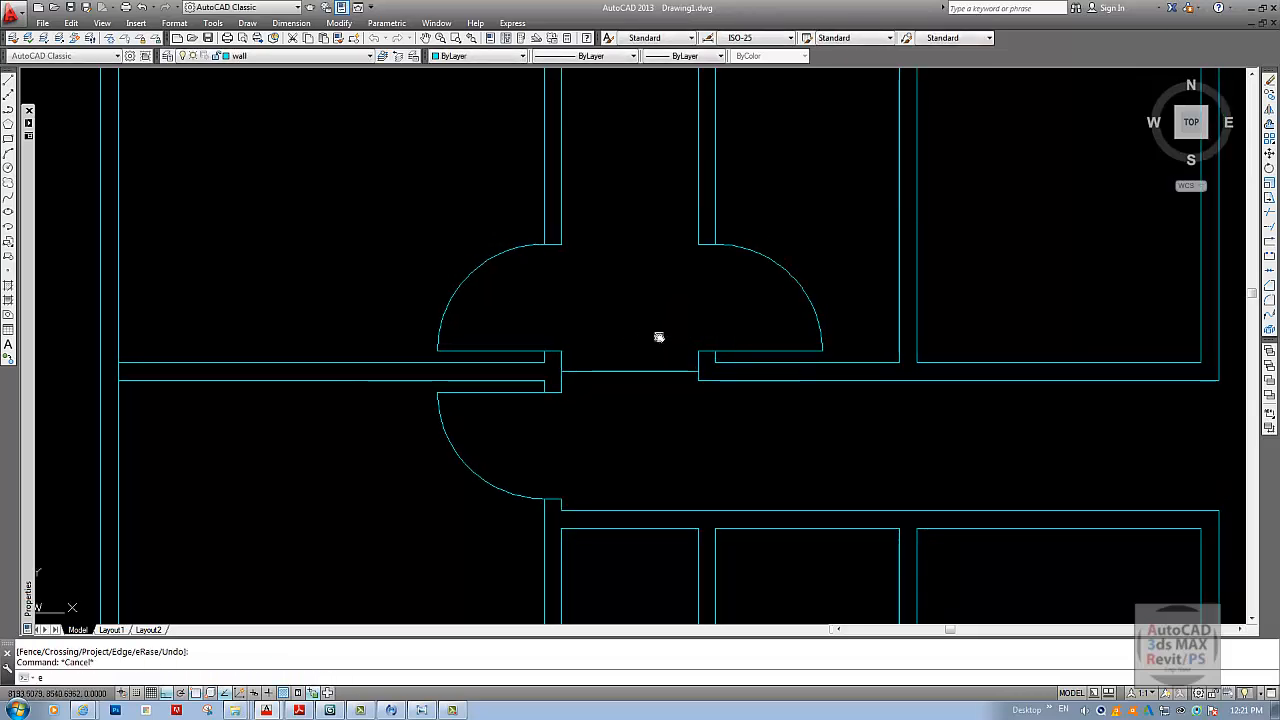
# - Erase the horizontal helper line spanning the passage between the bedroom and bath walls
pyautogui.write('e')
pyautogui.press('Return')
pyautogui.click(659, 335)
pyautogui.click(627, 417)
pyautogui.scroll(-3, 623, 409)
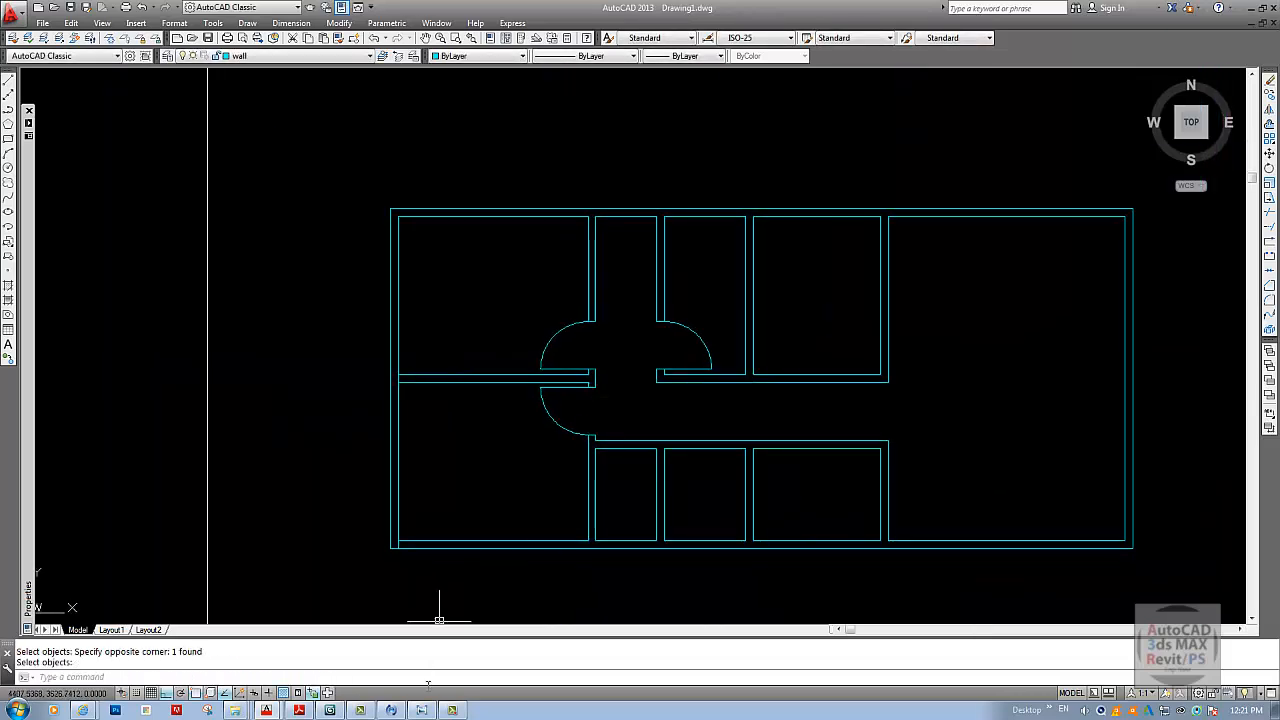
# - Compare the bedroom and bath doors with the reference floor plan and examine the WC area
pyautogui.click(421, 710)
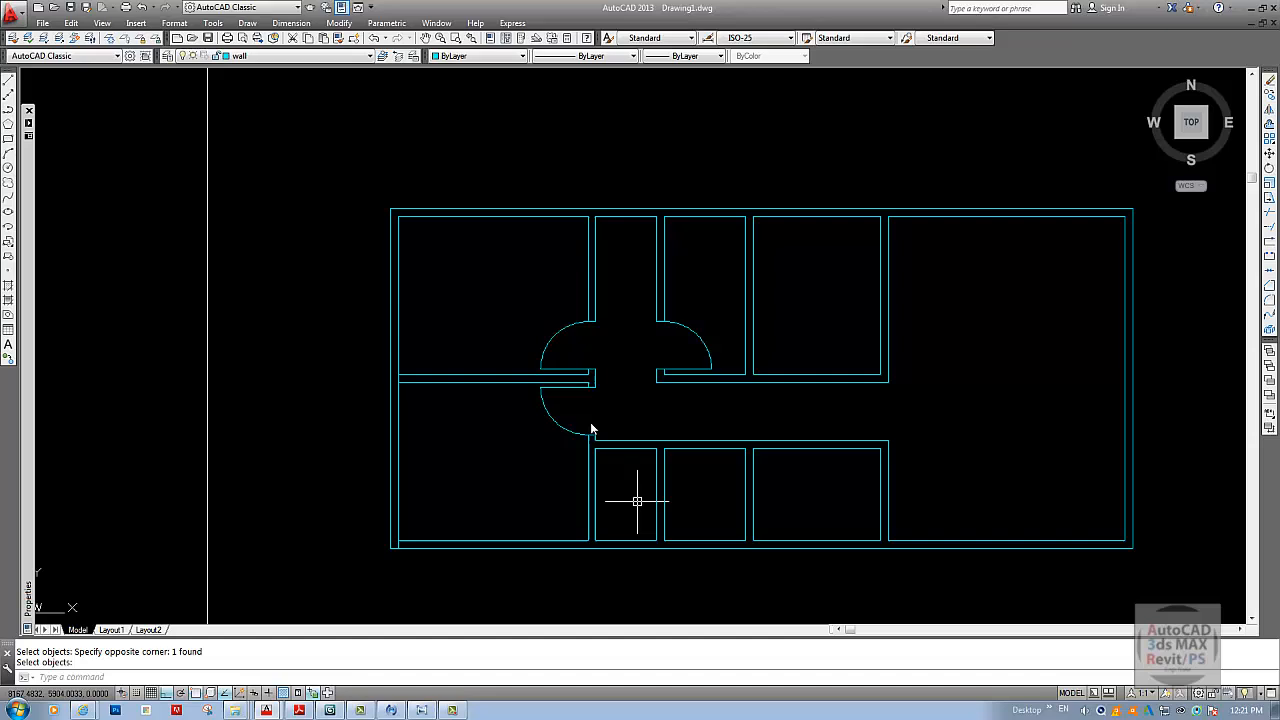
pyautogui.scroll(6, 600, 395)
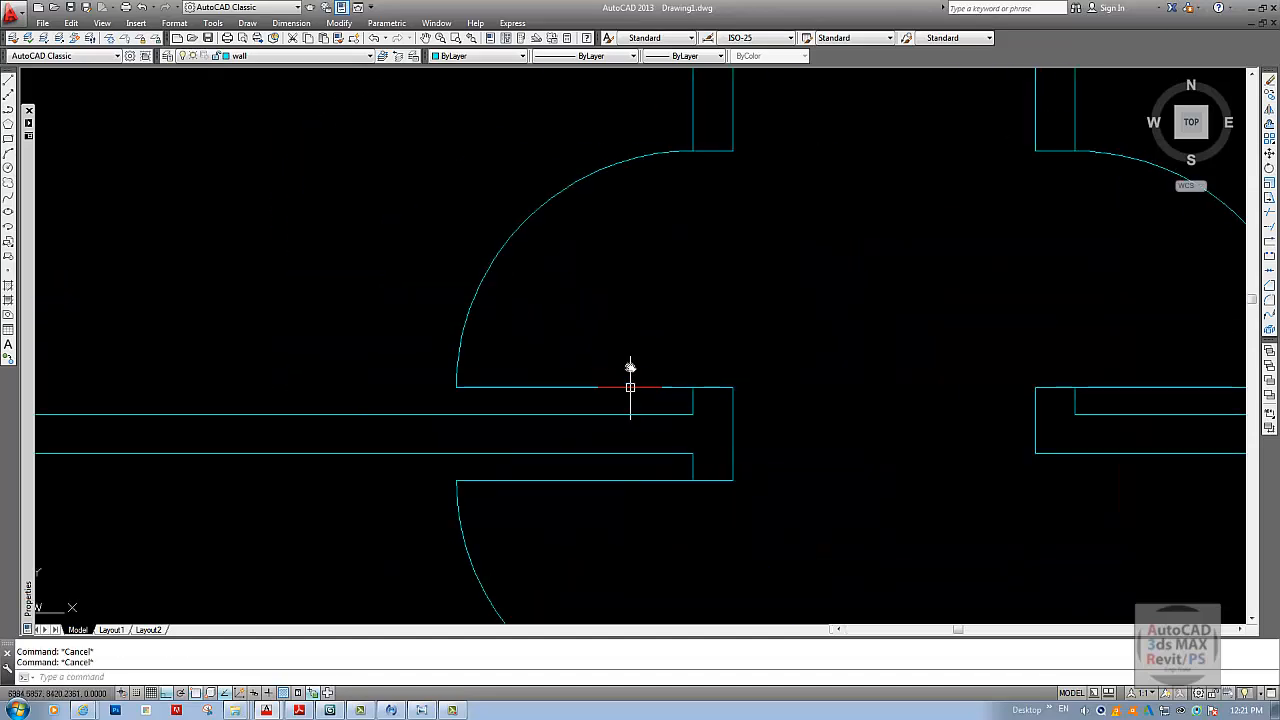
pyautogui.scroll(-5, 640, 360)
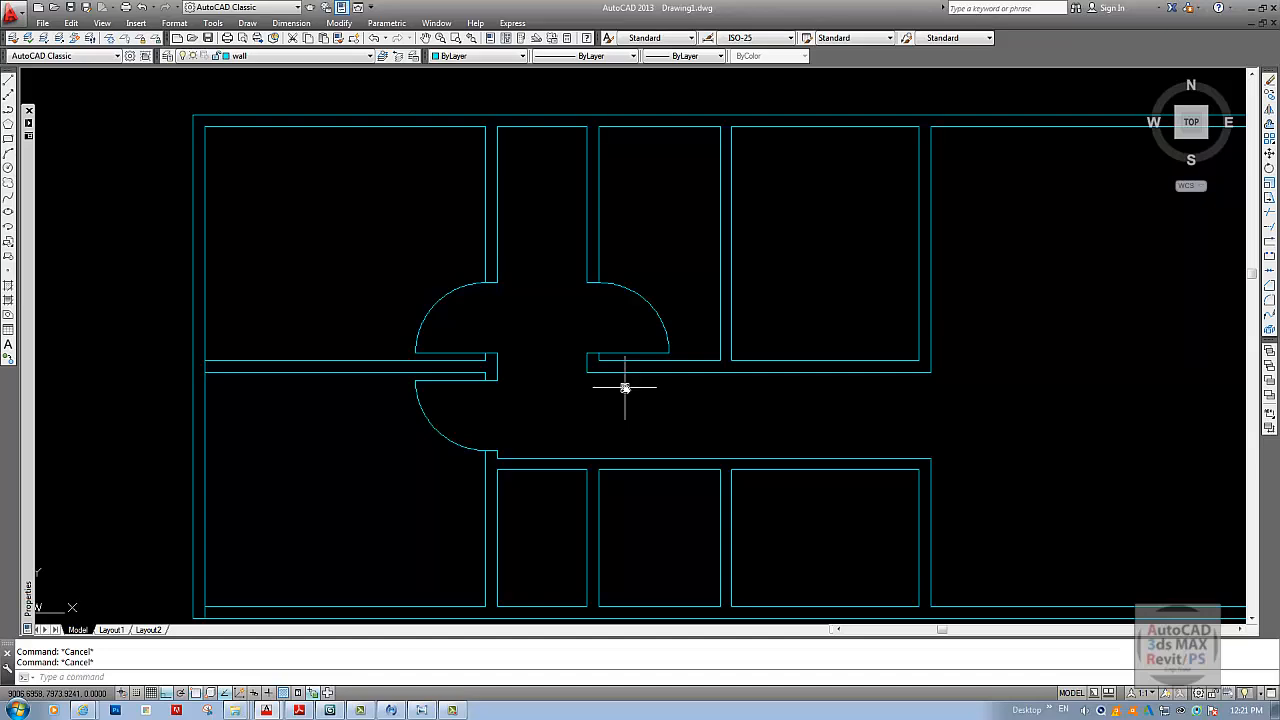
pyautogui.moveTo(613, 382); pyautogui.dragTo(620, 445, button='middle')
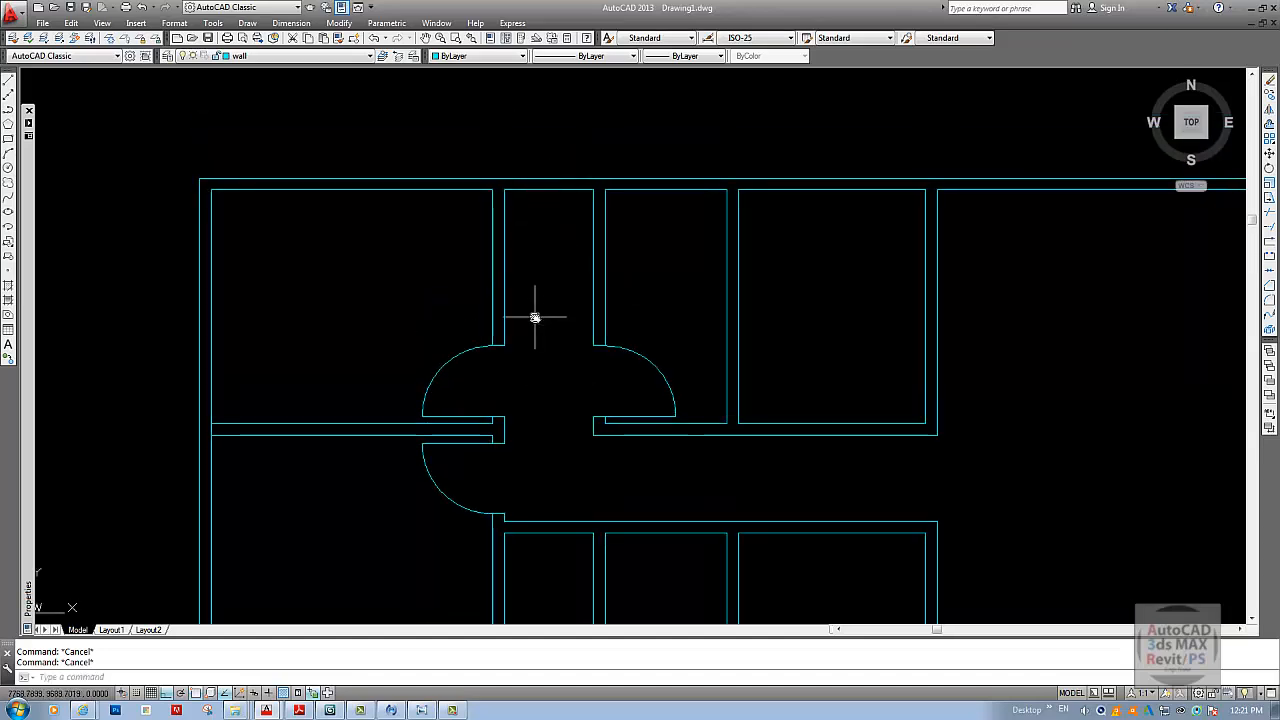
pyautogui.write('do')
pyautogui.press('Escape')
pyautogui.write('do')
pyautogui.press('Return')
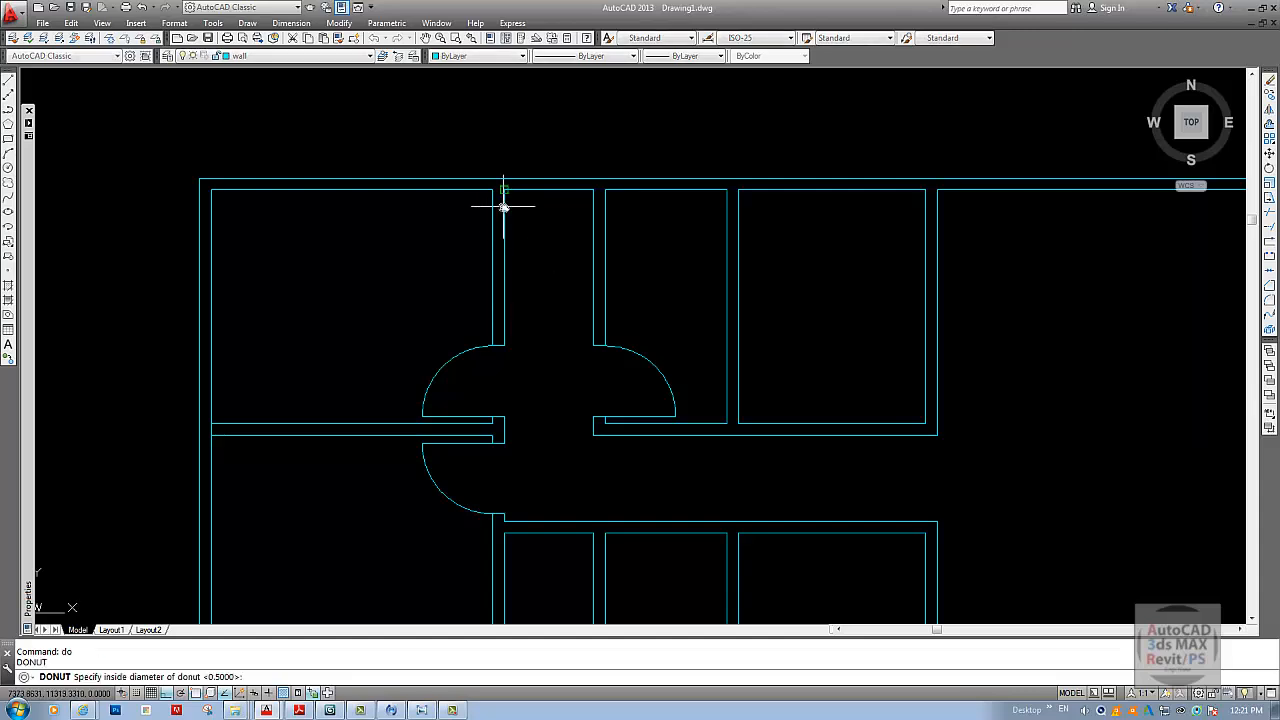
pyautogui.press('Escape')
# - Measure down the WC space from the outer wall towards the door openings
pyautogui.write('di')
pyautogui.press('Return')
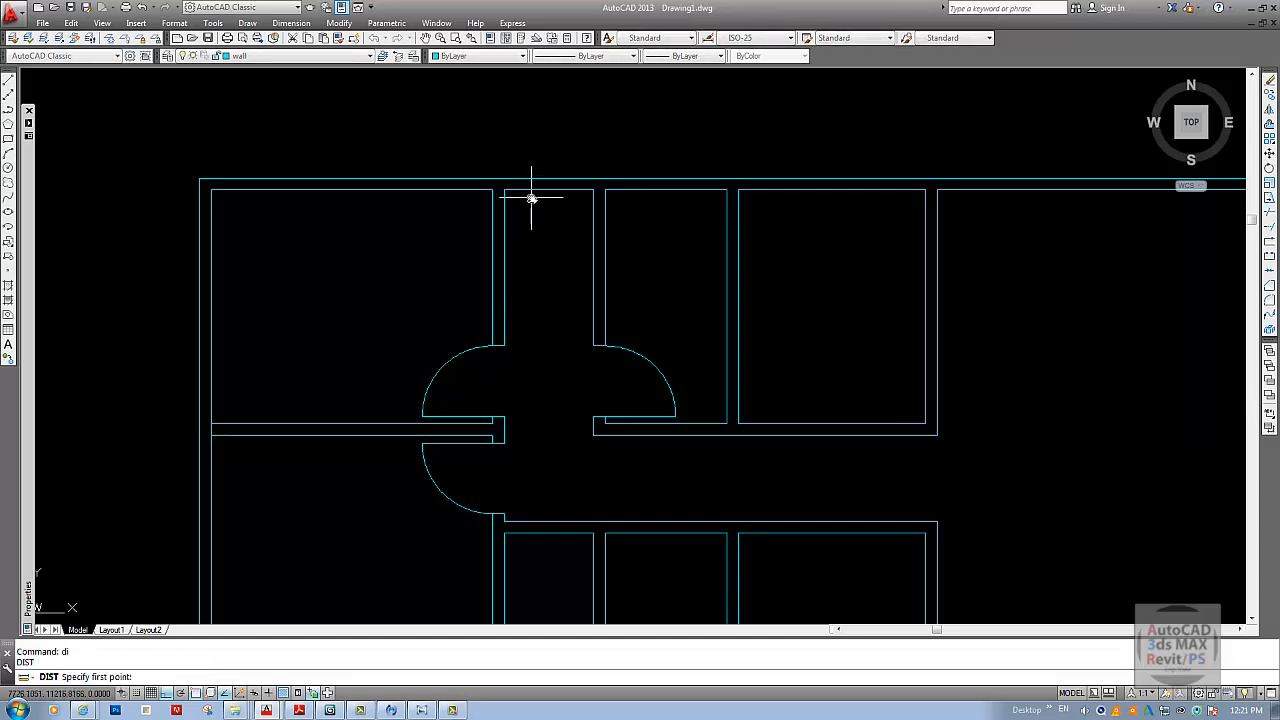
pyautogui.click(531, 199)
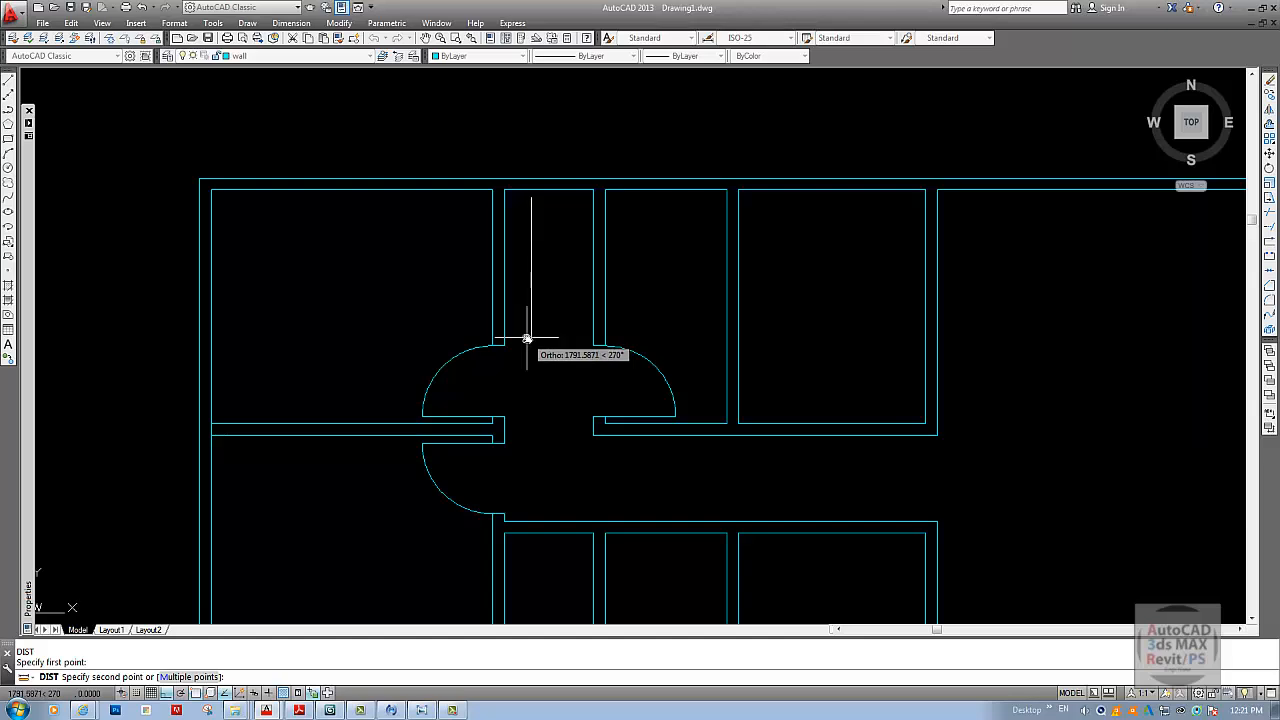
pyautogui.press('Escape')
# - Offset the outer wall's inner line in the WC 1500 downward for the WC's cross wall
pyautogui.write('o')
pyautogui.press('Return')
pyautogui.write('15')
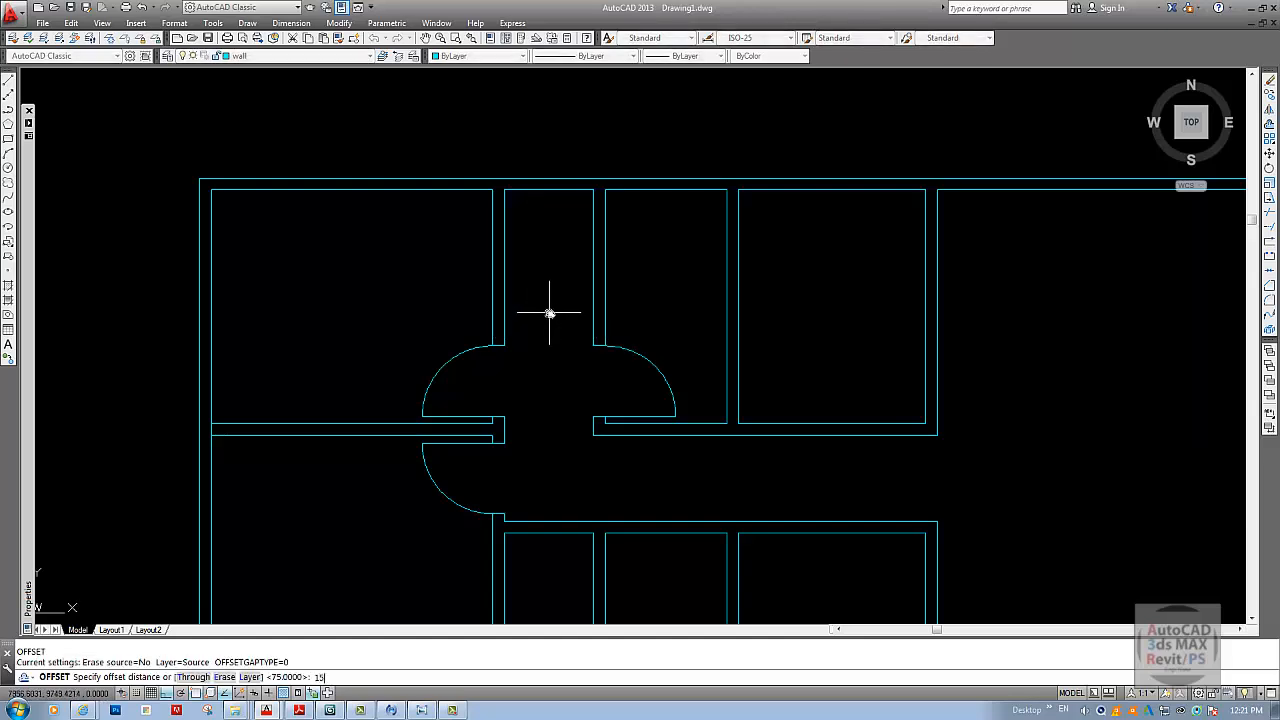
pyautogui.write('00')
pyautogui.press('Return')
pyautogui.click(549, 190)
pyautogui.click(544, 253)
pyautogui.press('Escape')
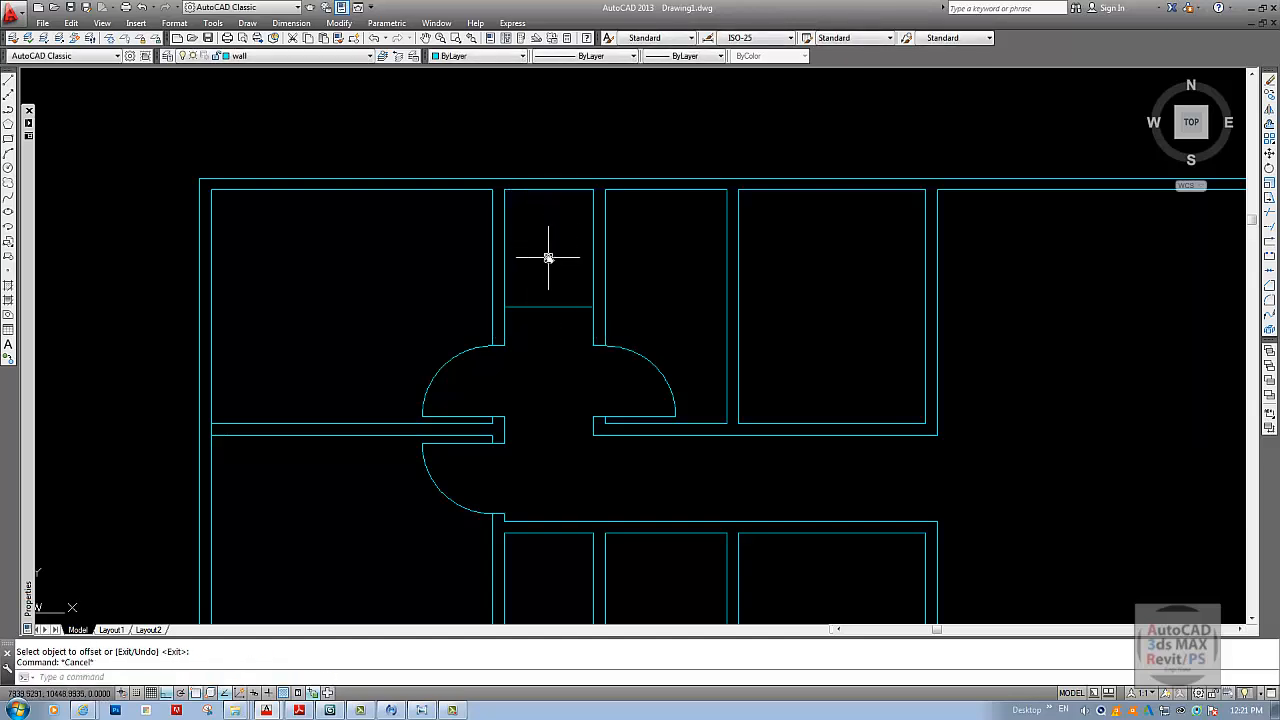
# - Offset the new WC cross line 120 downward to give the cross wall its thickness
pyautogui.press('Return')
pyautogui.write('12')
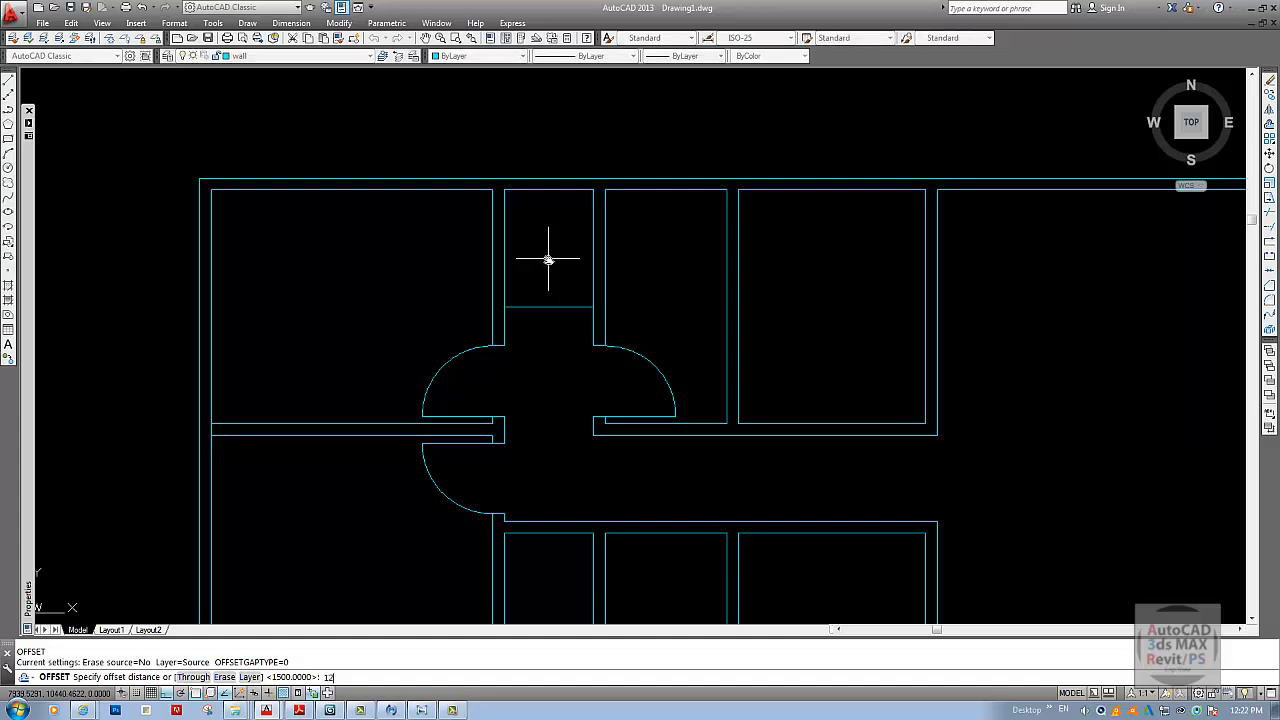
pyautogui.write('0')
pyautogui.press('Return')
pyautogui.click(540, 308)
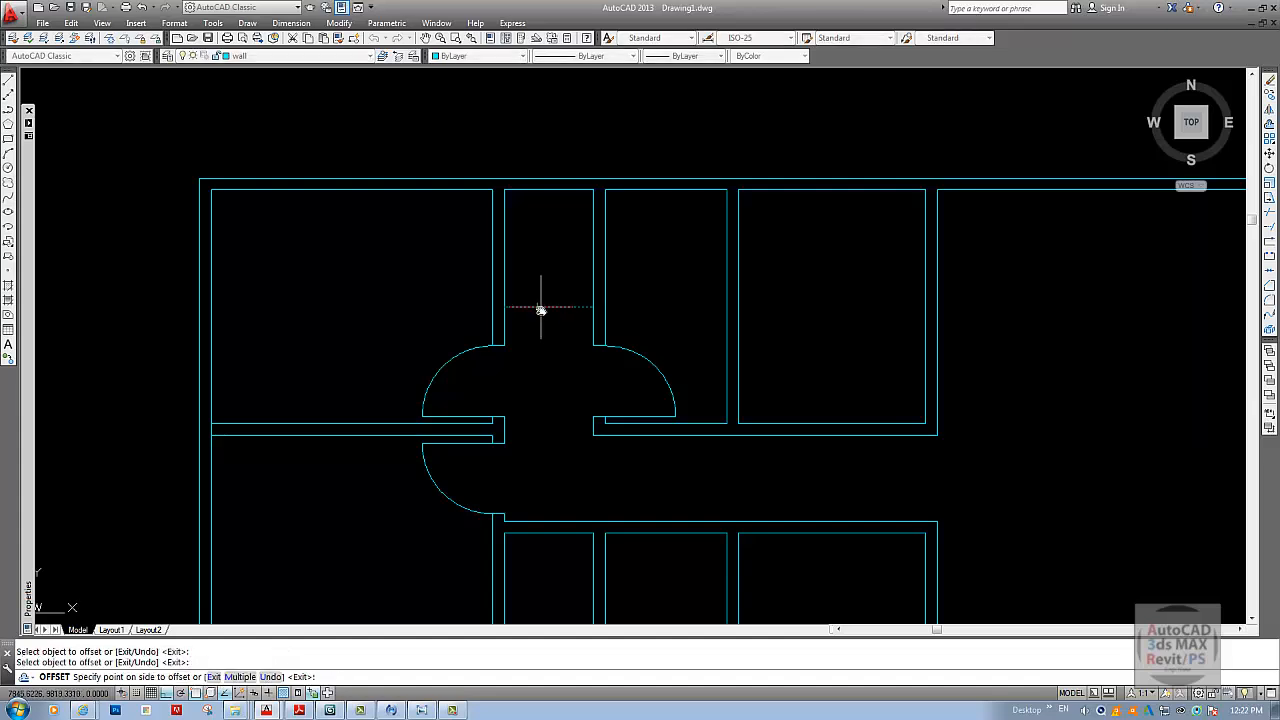
pyautogui.click(540, 342)
pyautogui.scroll(2, 589, 323)
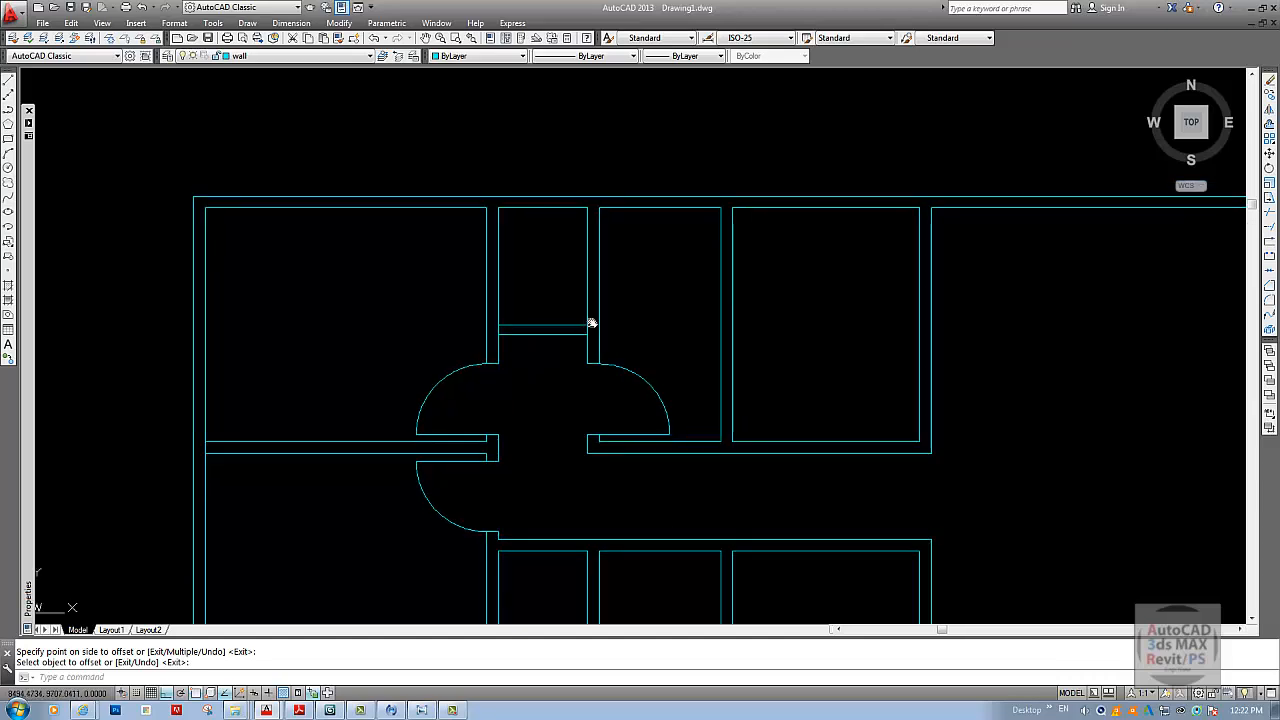
pyautogui.press('Escape')
# - Trim the side wall lines between the two cross wall lines so the WC wall joins both sides
pyautogui.press('Escape')
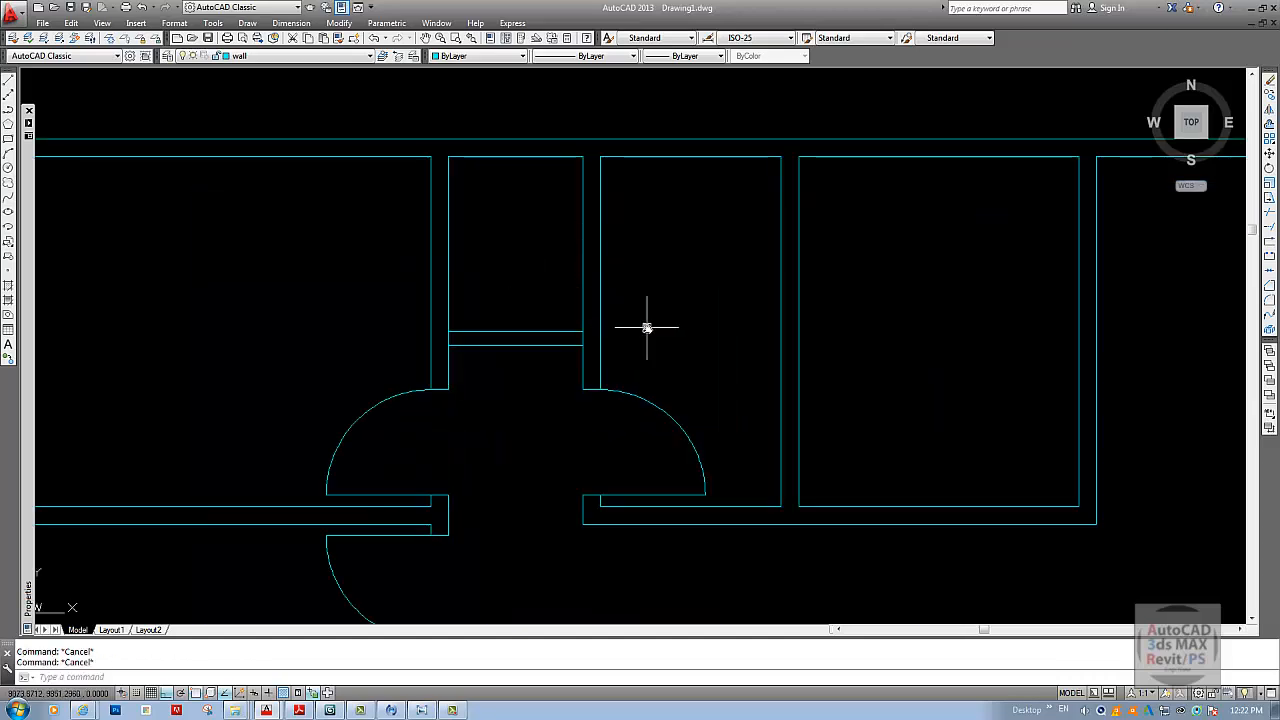
pyautogui.write('tr')
pyautogui.press('Return')
pyautogui.press('Return')
pyautogui.click(583, 338)
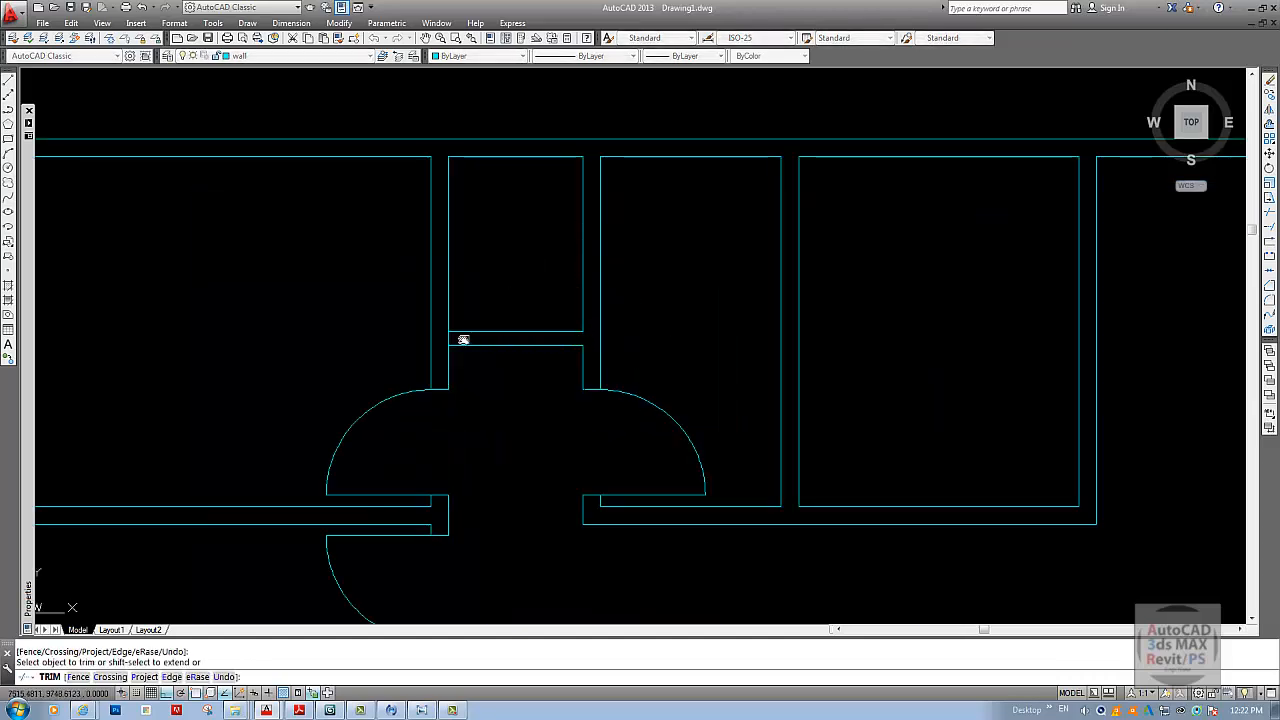
pyautogui.click(449, 343)
pyautogui.press('Escape')
# - Offset the WC's right inner wall line 100 into the WC for the door's first jamb line
pyautogui.moveTo(583, 300); pyautogui.dragTo(563, 289, button='middle')
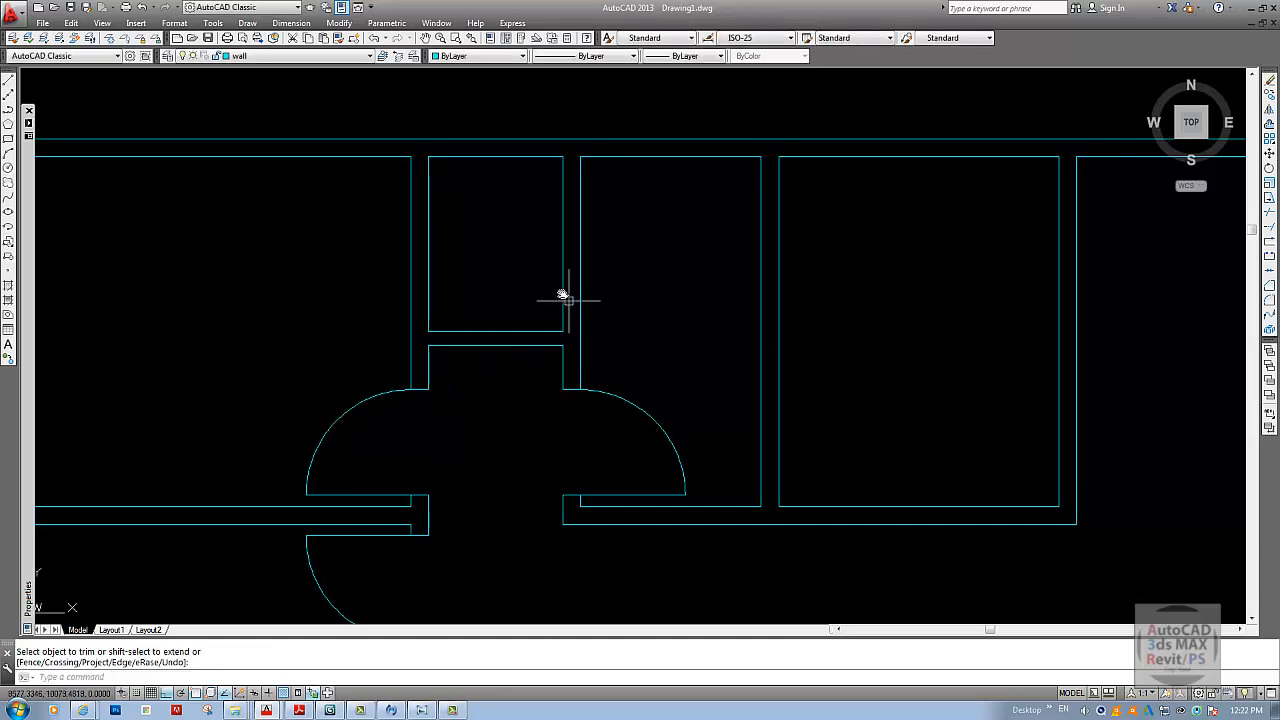
pyautogui.write('o')
pyautogui.press('Return')
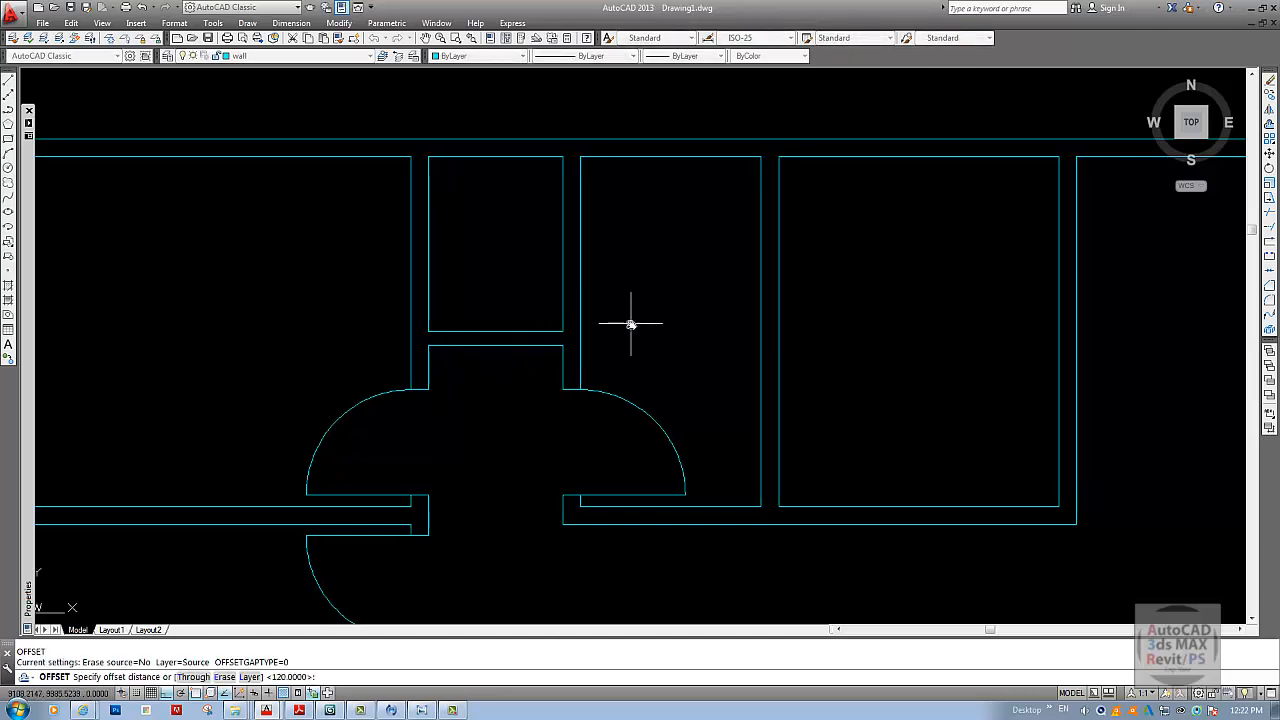
pyautogui.write('100')
pyautogui.press('Return')
pyautogui.click(564, 304)
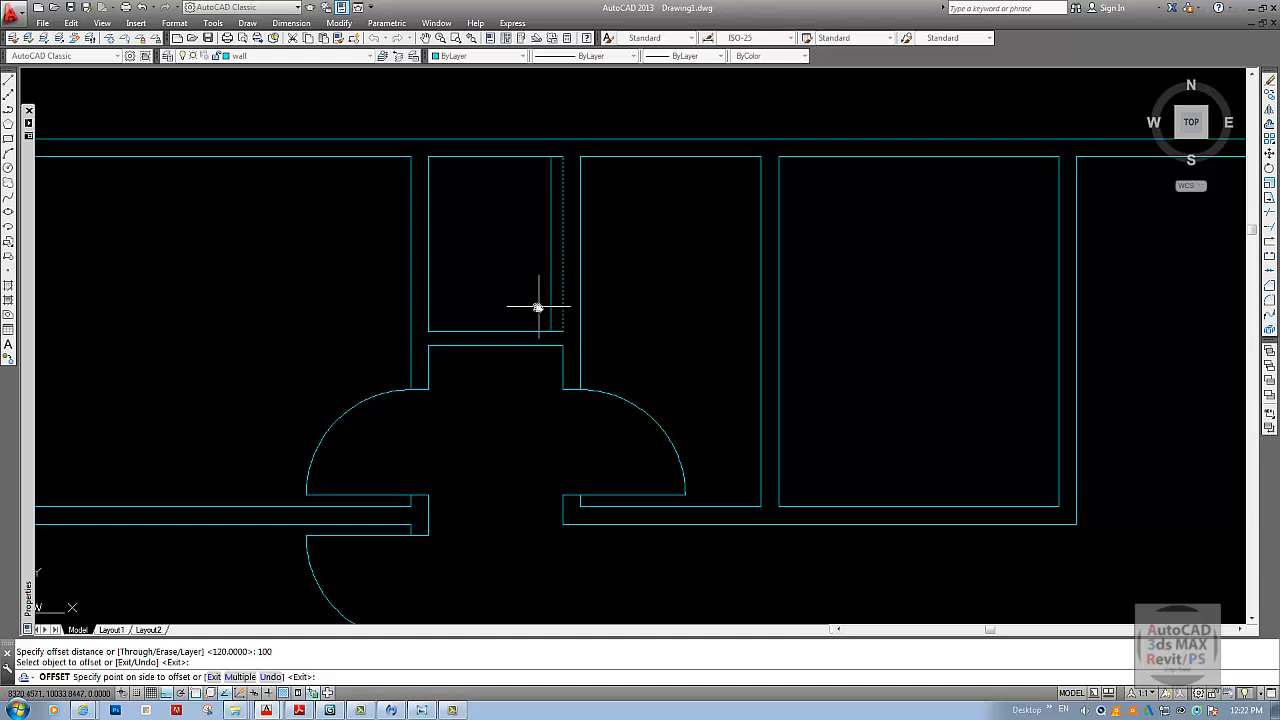
pyautogui.click(543, 309)
pyautogui.press('Escape')
# - Extend the WC's new jamb line down across the cross wall to its lower line
pyautogui.write('ex')
pyautogui.press('Return')
pyautogui.press('Return')
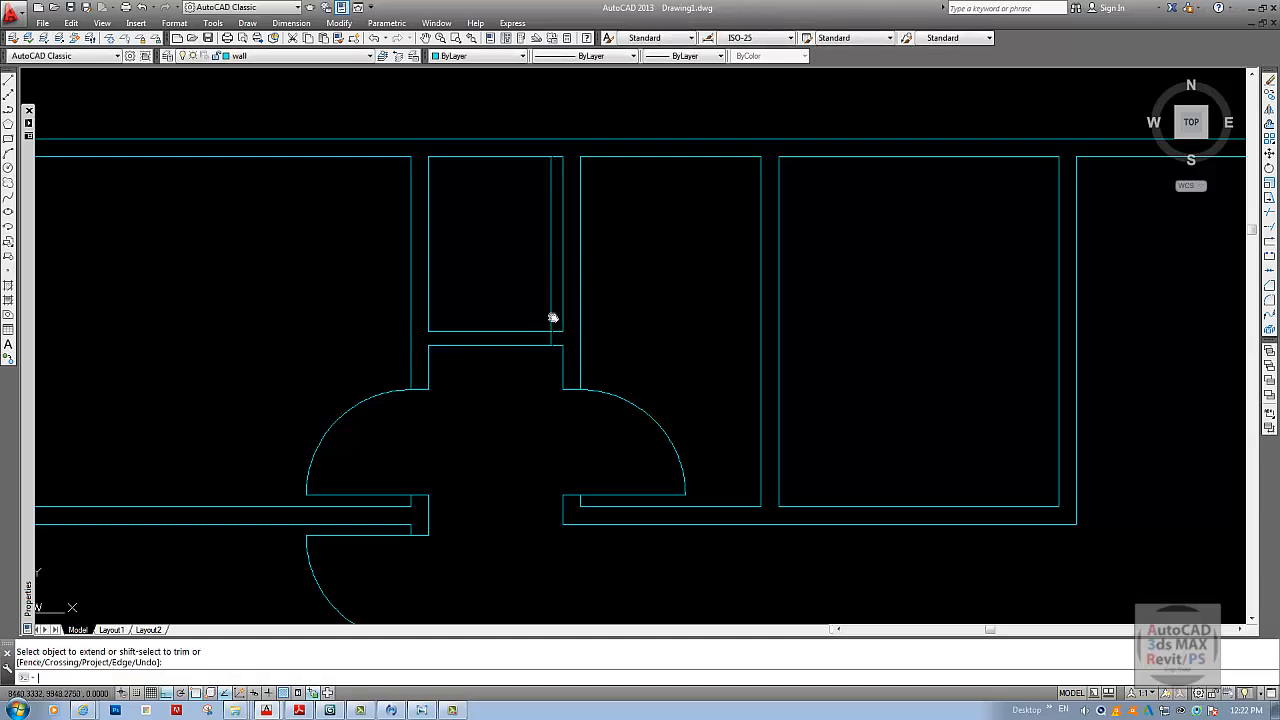
pyautogui.press('Escape')
# - Offset the WC's jamb line 800 to the left to mark the door opening's width
pyautogui.write('o')
pyautogui.press('Return')
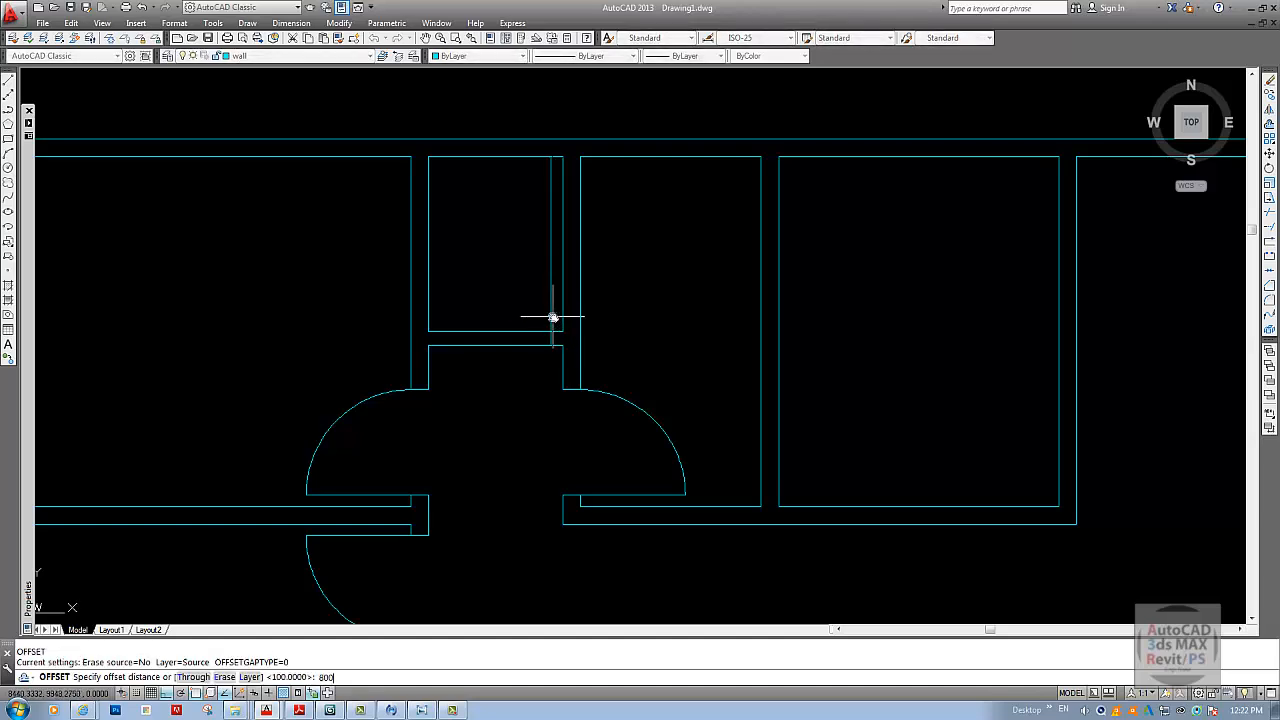
pyautogui.write('800')
pyautogui.press('Return')
pyautogui.click(550, 306)
pyautogui.click(517, 307)
pyautogui.press('Escape')
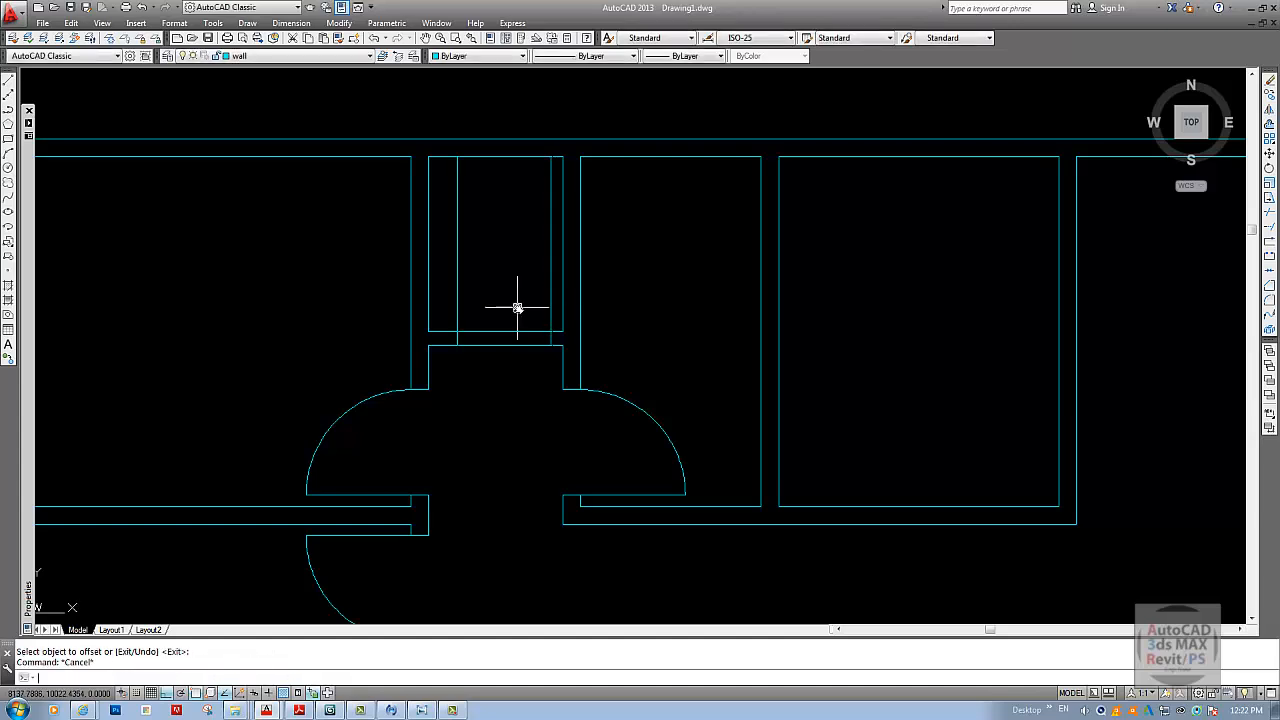
# - Trim both cross wall lines between the two jamb lines to open the WC doorway
pyautogui.write('tr')
pyautogui.press('Return')
pyautogui.press('Return')
pyautogui.click(524, 312)
pyautogui.click(515, 348)
pyautogui.press('Escape')
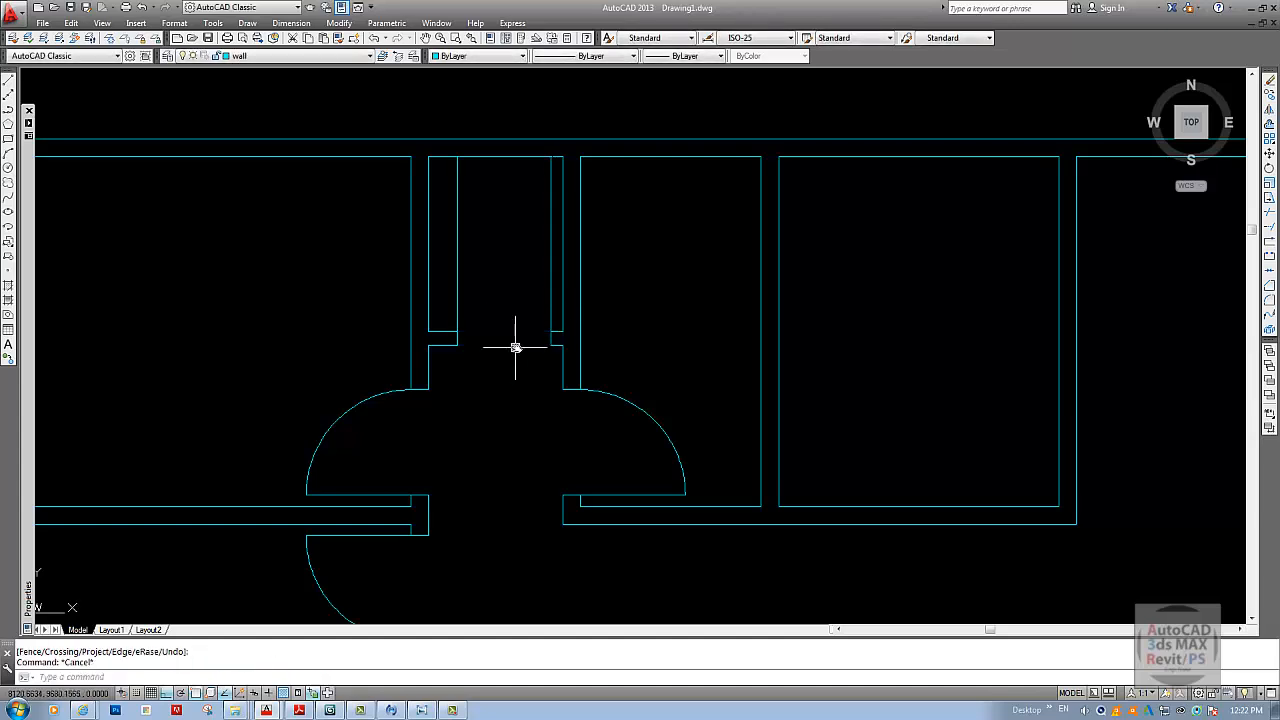
# - Draw a circle for the WC door swing, centred on the right jamb's upper wall corner and reaching the left jamb
pyautogui.write('c')
pyautogui.press('Return')
pyautogui.click(550, 330)
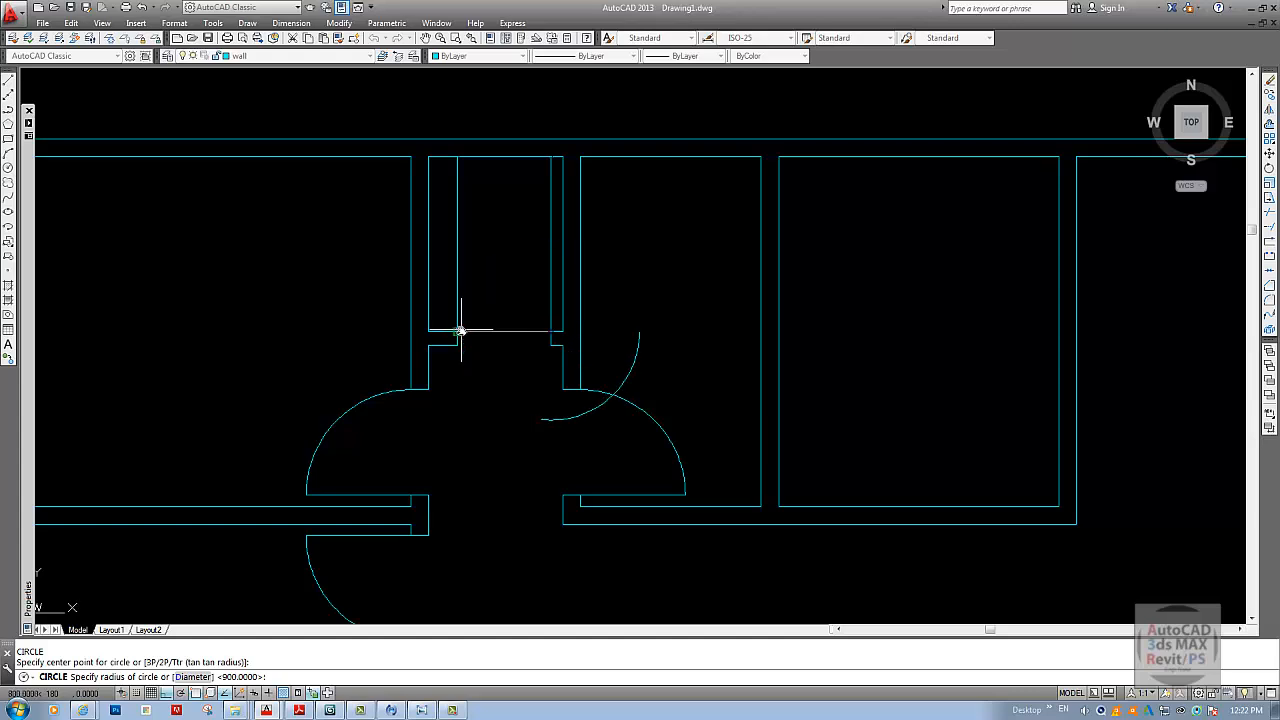
pyautogui.click(460, 330)
pyautogui.press('Return')
pyautogui.press('Escape')
# - Trim the WC door circle against both jamb lines, leaving the upper-left quarter arc
pyautogui.write('tr')
pyautogui.press('Return')
pyautogui.click(458, 248)
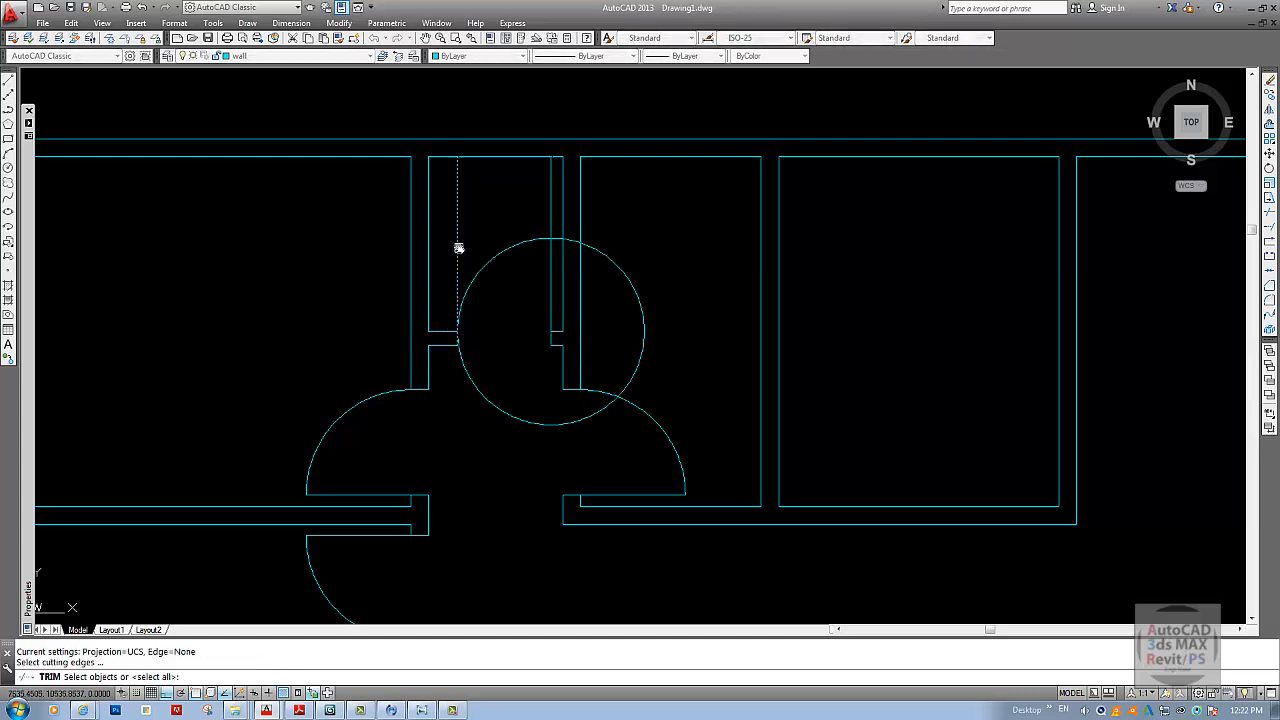
pyautogui.click(551, 222)
pyautogui.press('Return')
pyautogui.click(597, 258)
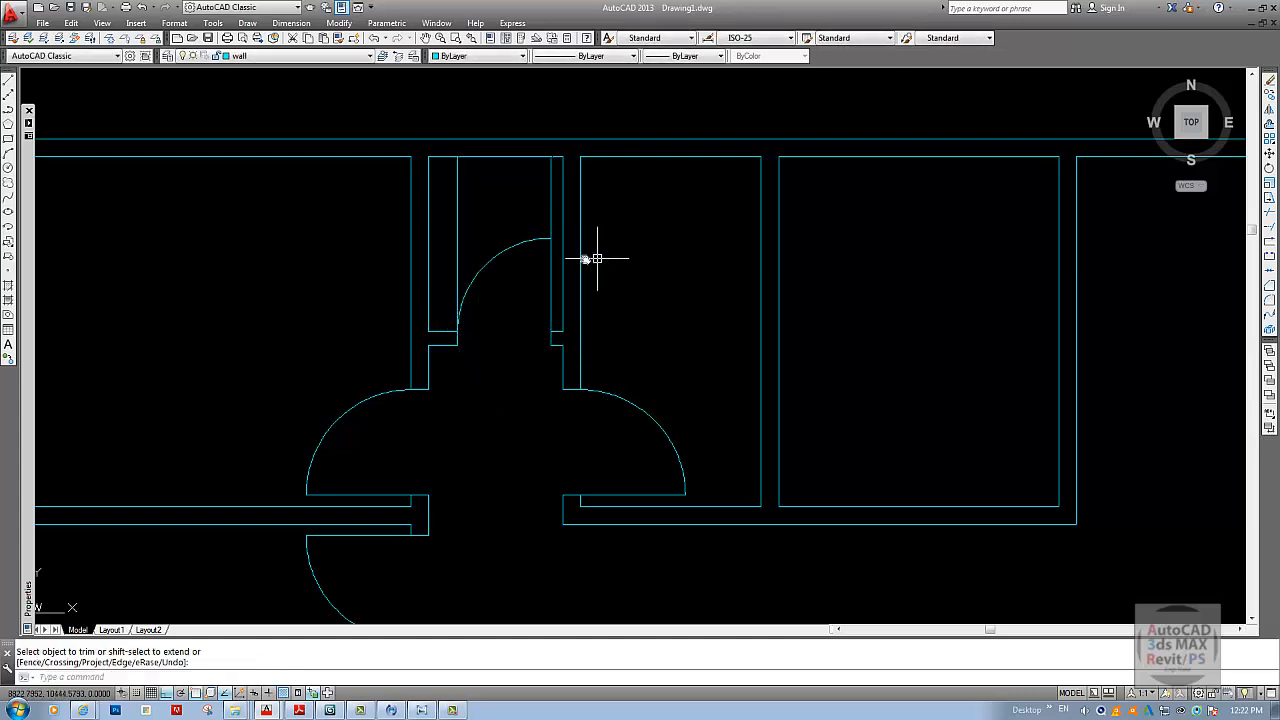
# - Trim the two jamb lines back to the WC door arc, keeping the right one as the door leaf
pyautogui.press('Return')
pyautogui.press('Return')
pyautogui.click(511, 246)
pyautogui.press('Return')
pyautogui.click(550, 204)
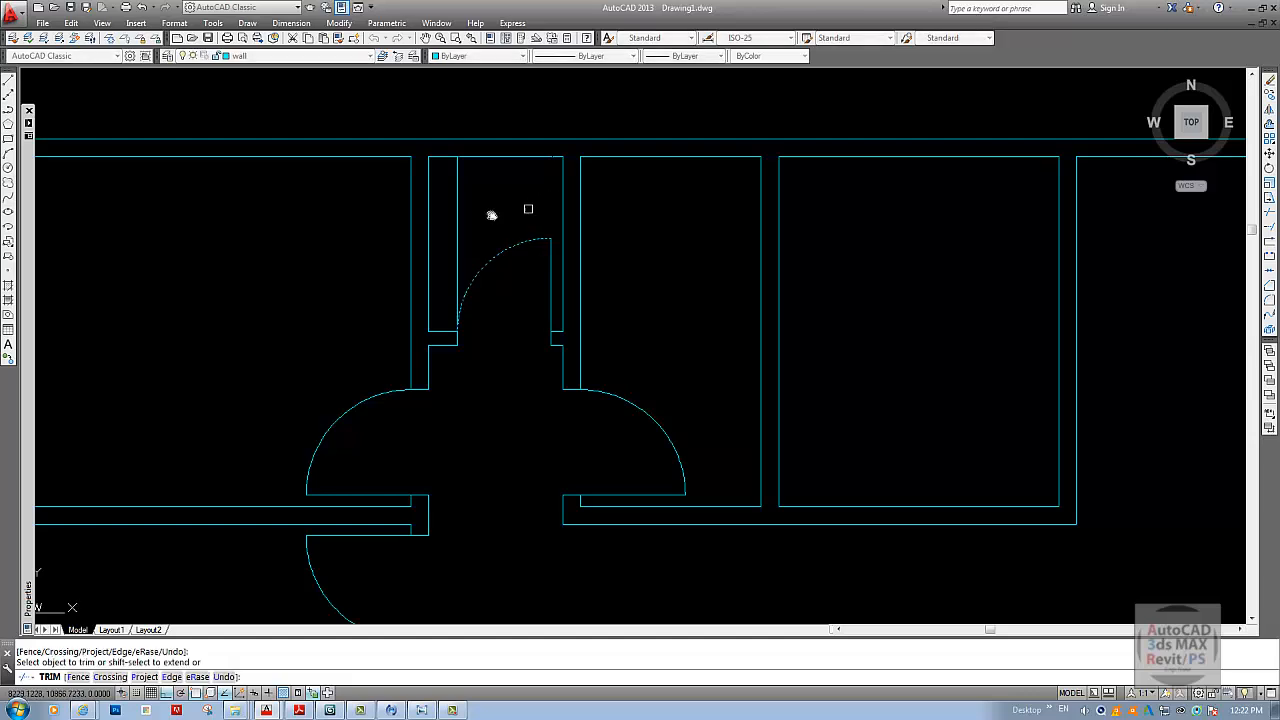
pyautogui.click(456, 225)
pyautogui.scroll(-4, 505, 280)
pyautogui.press('Escape')
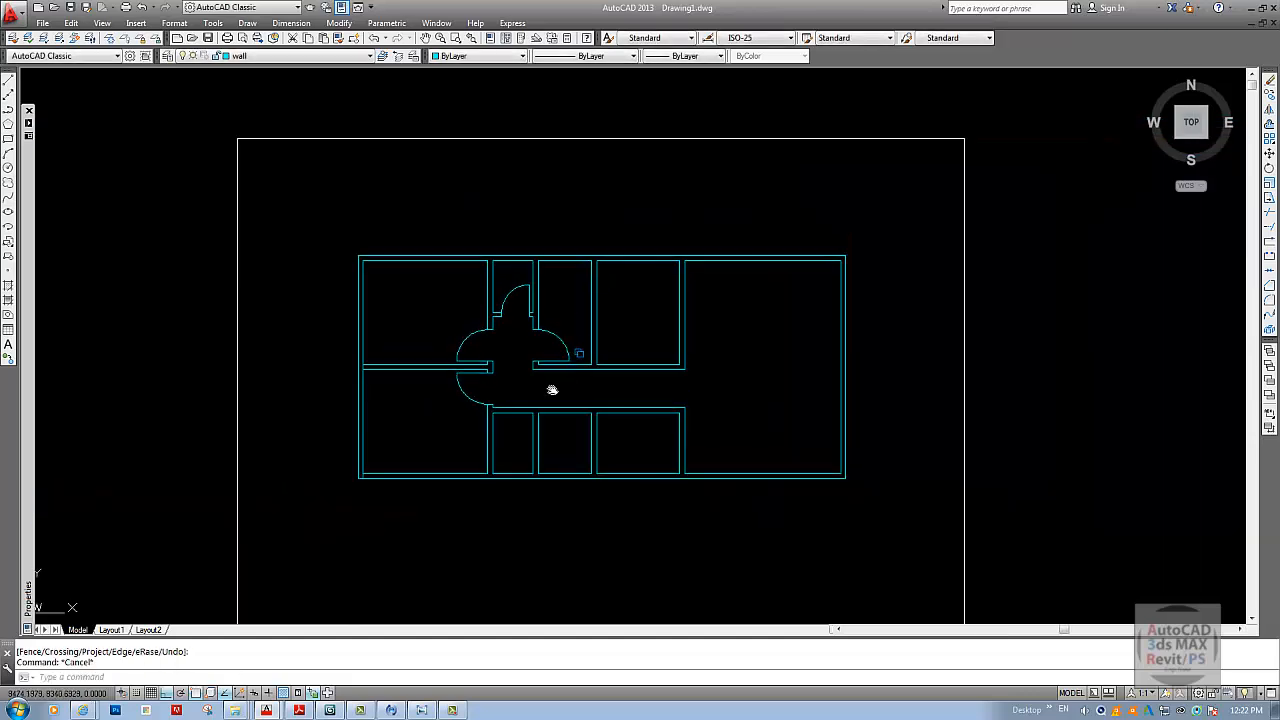
# - Check the remaining door positions in the reference floor plan image and return to the drawing
pyautogui.scroll(2, 537, 392)
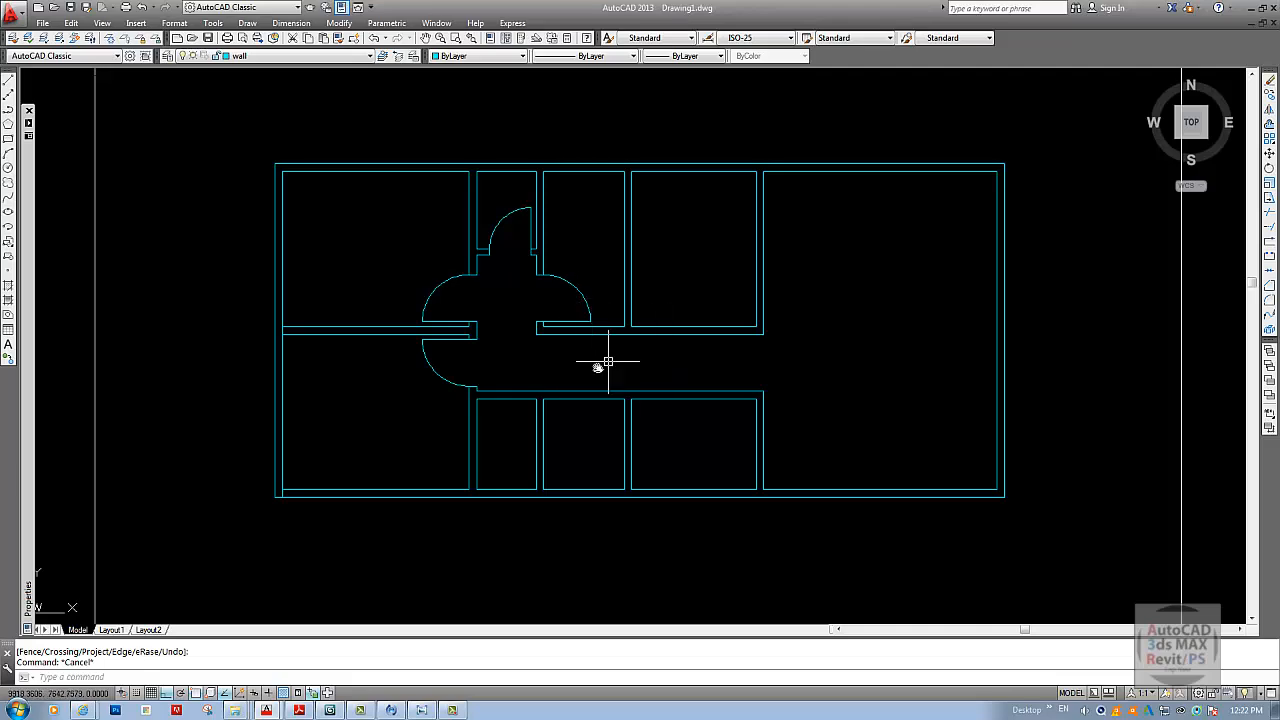
pyautogui.click(421, 710)
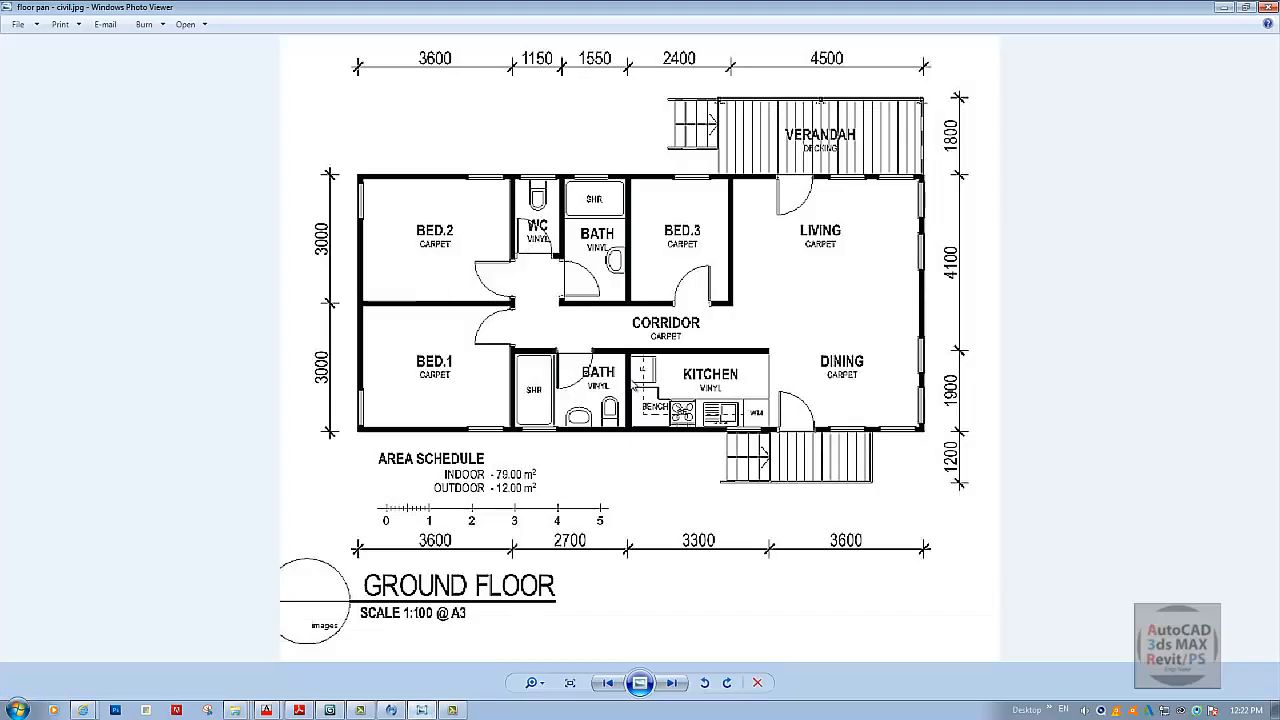
pyautogui.click(1222, 8)
pyautogui.scroll(4, 583, 328)
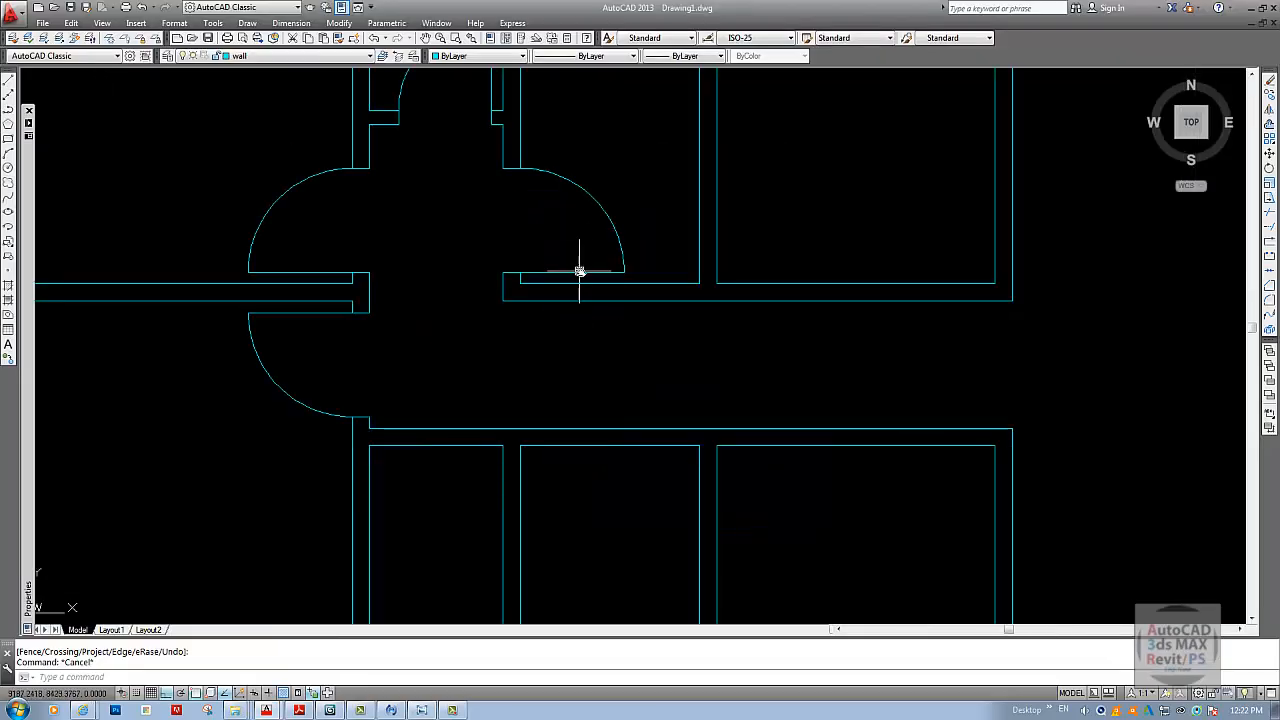
pyautogui.press('Escape')
pyautogui.scroll(-2, 531, 321)
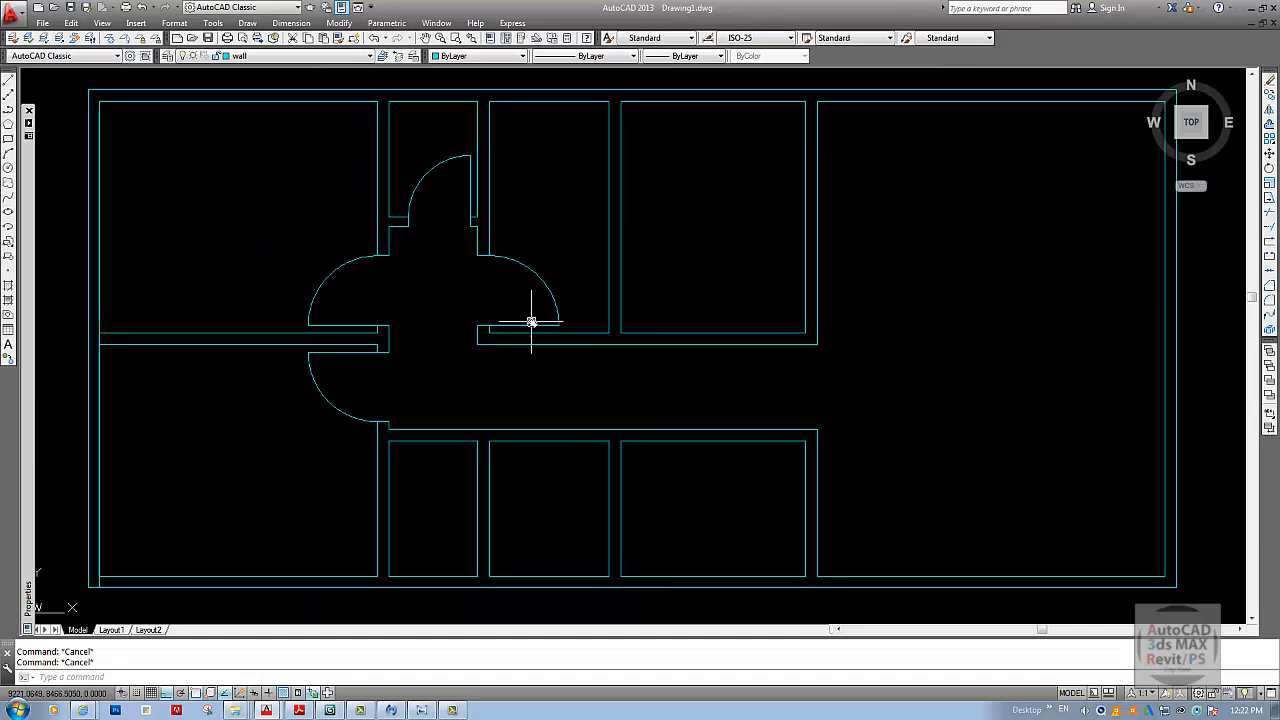
pyautogui.write('m')
pyautogui.press('Return')
pyautogui.press('Escape')
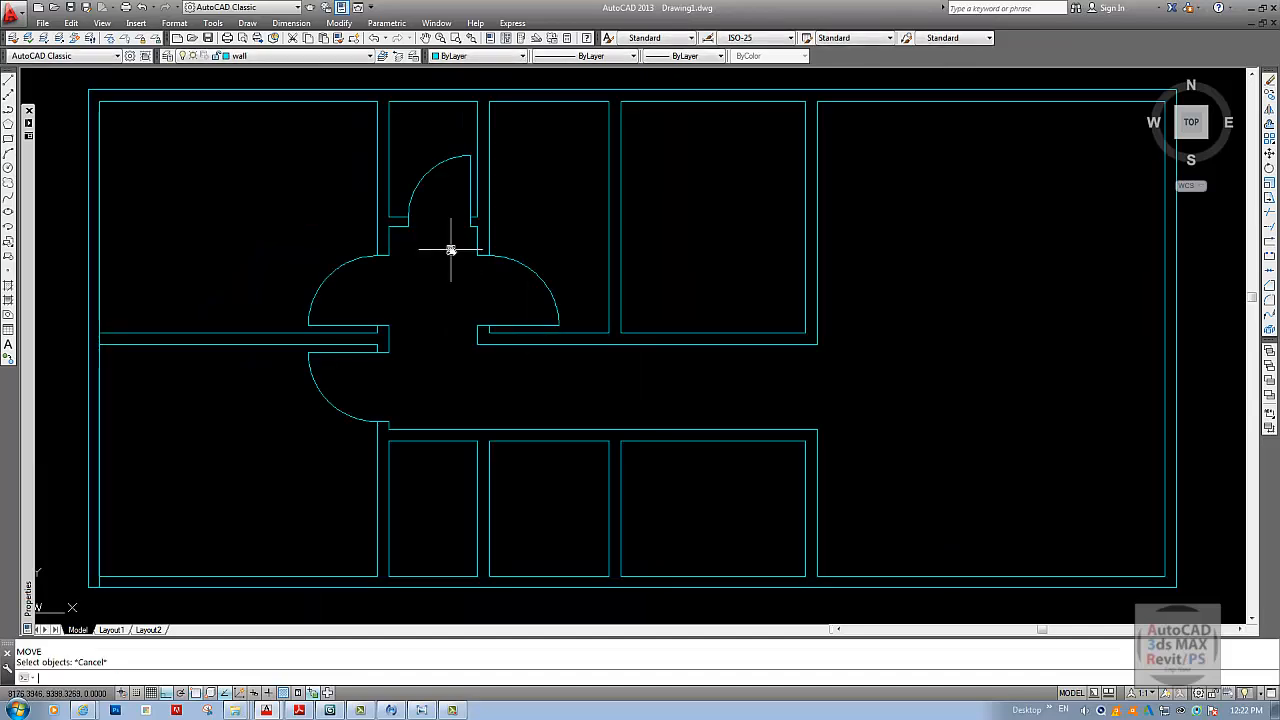
pyautogui.press('Return')
pyautogui.click(452, 258)
pyautogui.press('Escape')
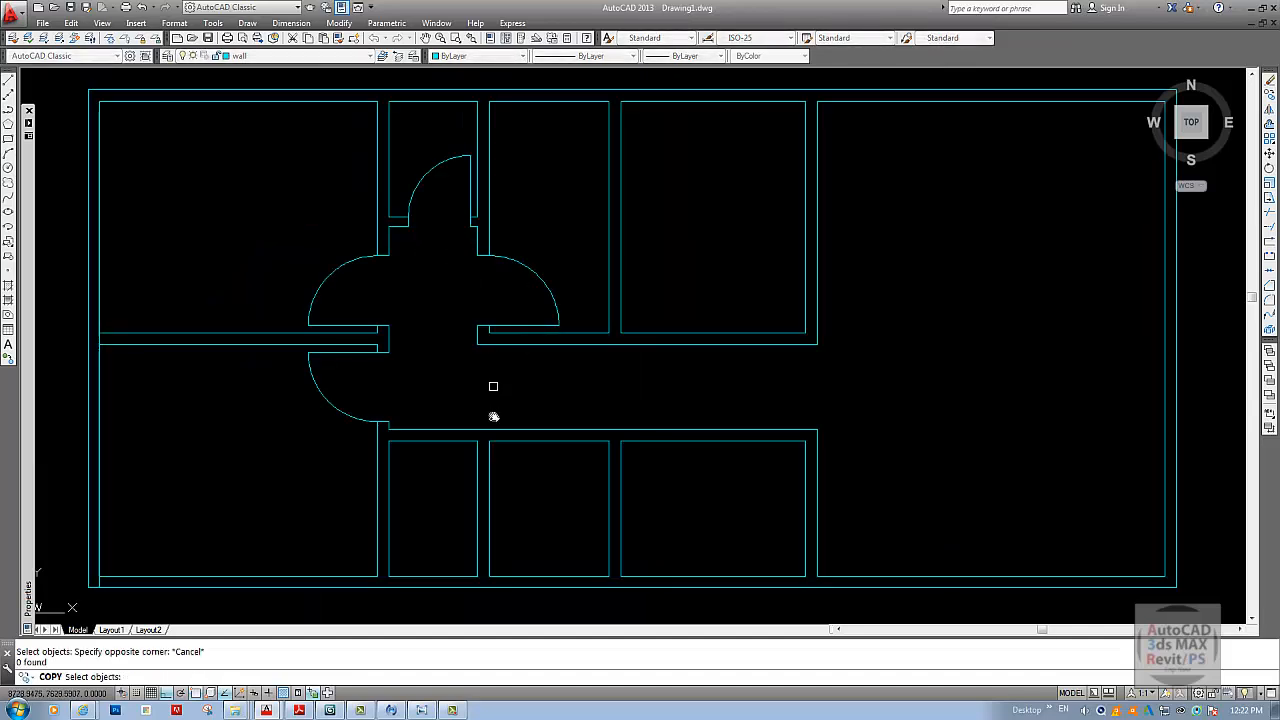
# - Check the lower bath's door position in the reference image against the rooms below the corridor
pyautogui.moveTo(493, 417); pyautogui.dragTo(505, 349, button='middle')
pyautogui.click(421, 710)
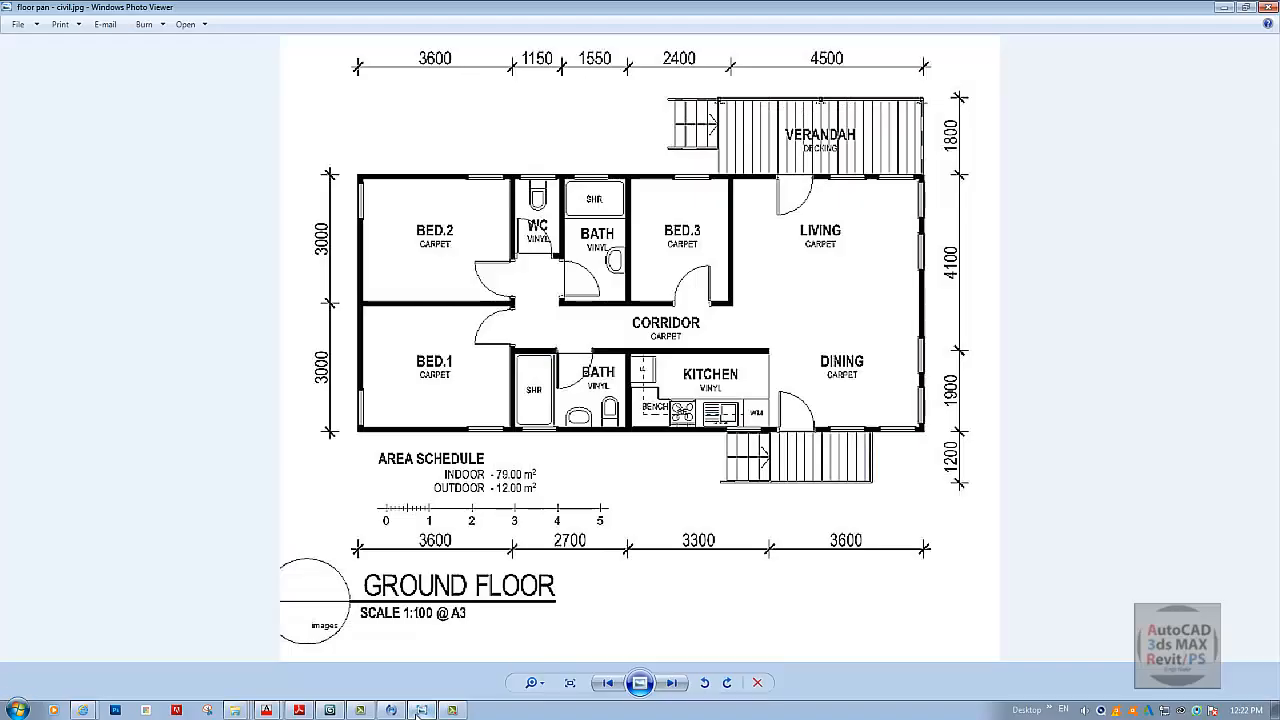
pyautogui.click(421, 710)
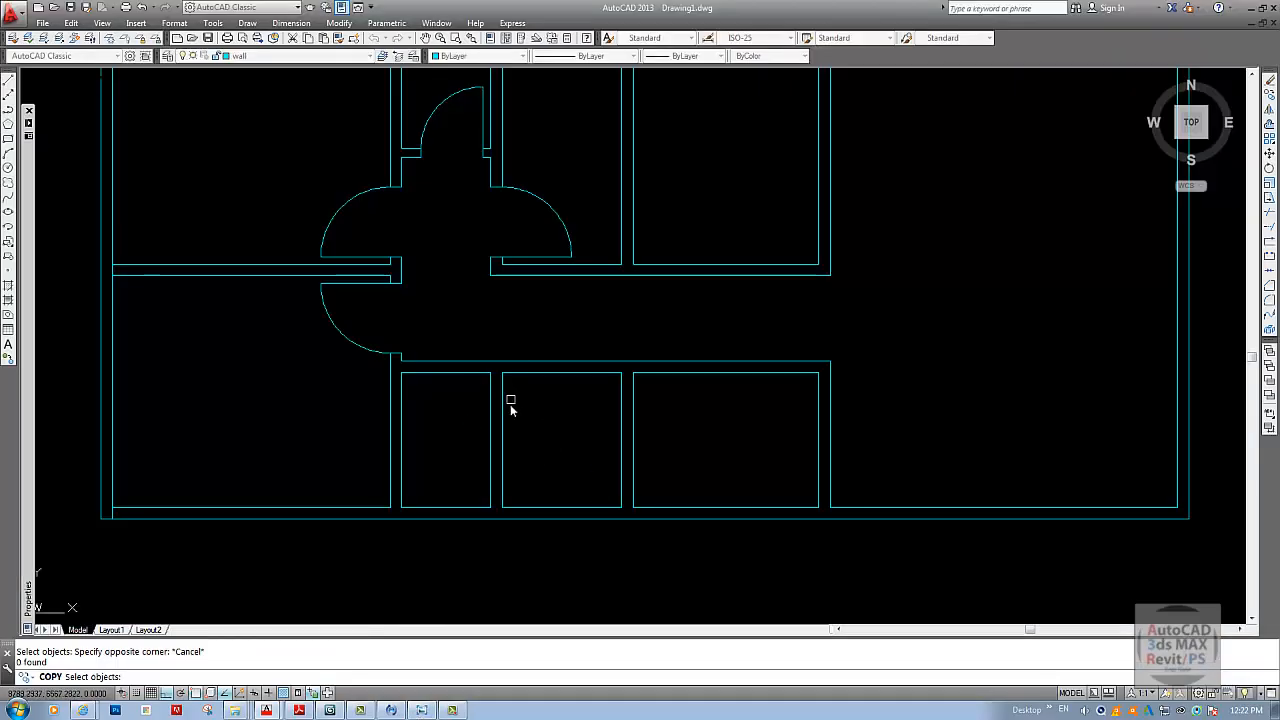
pyautogui.scroll(3, 510, 405)
pyautogui.press('Escape')
pyautogui.press('Escape')
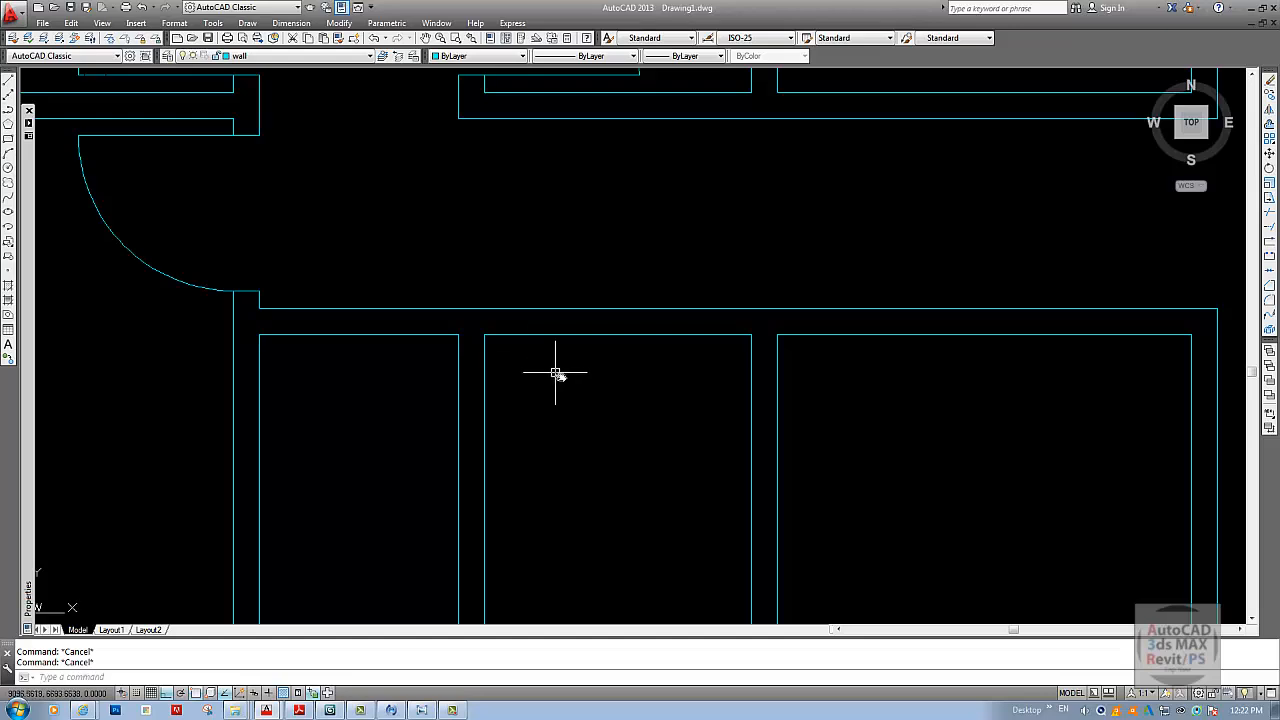
# - Offset the left inner wall line of the middle room below the corridor 100 to the right
pyautogui.write('o')
pyautogui.press('Return')
pyautogui.write('100')
pyautogui.press('Return')
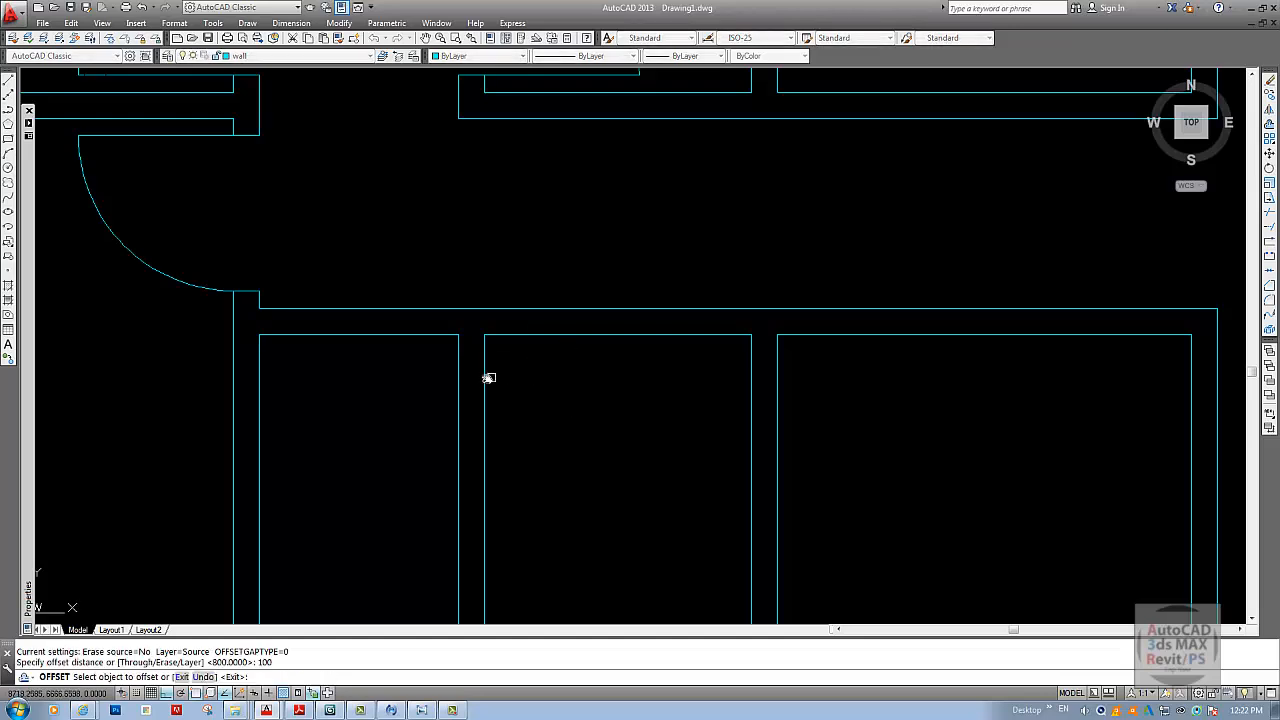
pyautogui.click(485, 379)
pyautogui.click(539, 384)
pyautogui.press('Escape')
pyautogui.press('Escape')
# - Extend the new jamb line in the lower bath up to the corridor's lower wall line
pyautogui.write('ex')
pyautogui.press('Return')
pyautogui.press('Return')
pyautogui.click(503, 349)
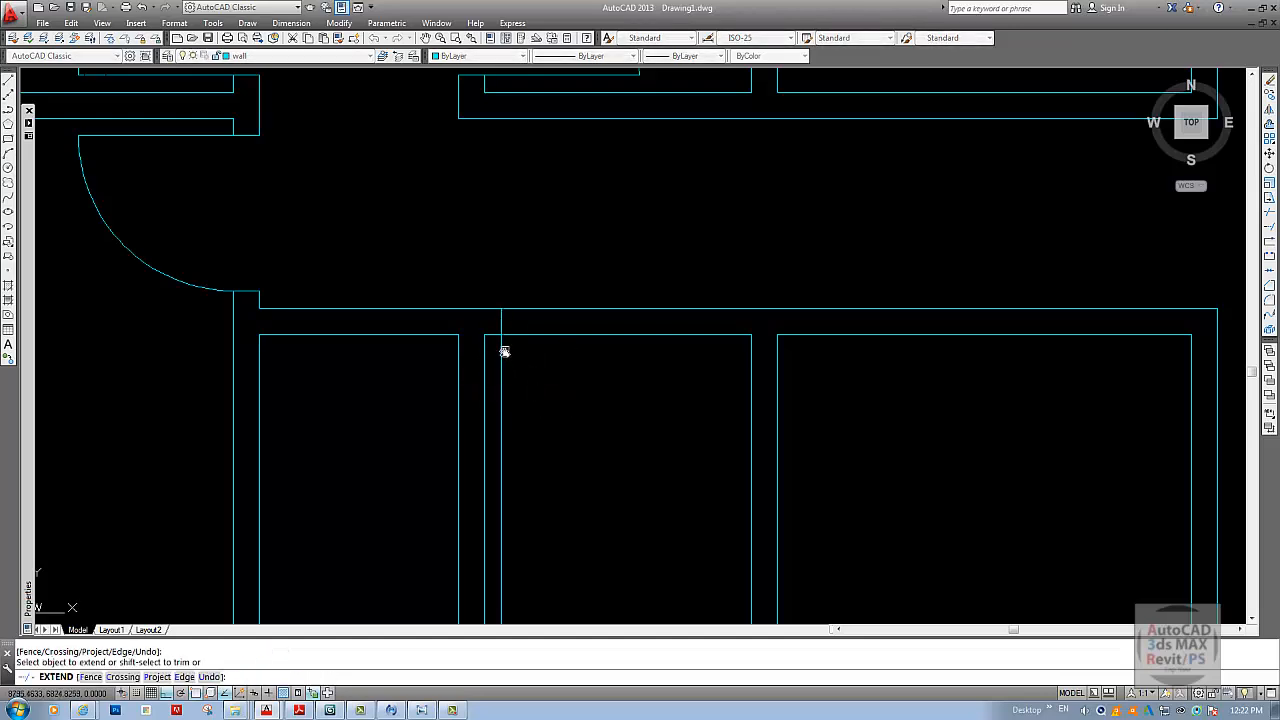
pyautogui.press('Escape')
# - Offset the lower bath's jamb line 900 to the right to mark the door opening's width
pyautogui.write('o')
pyautogui.press('Return')
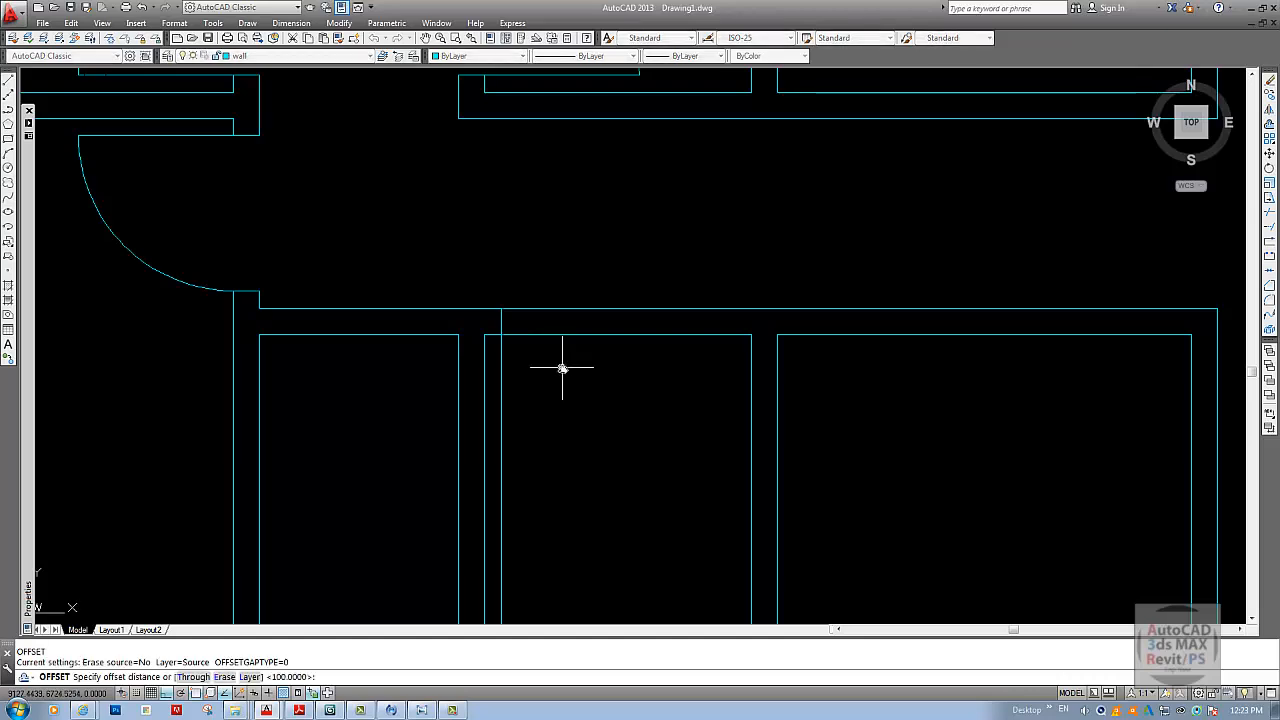
pyautogui.write('900')
pyautogui.press('Return')
pyautogui.scroll(-2, 519, 373)
pyautogui.click(508, 382)
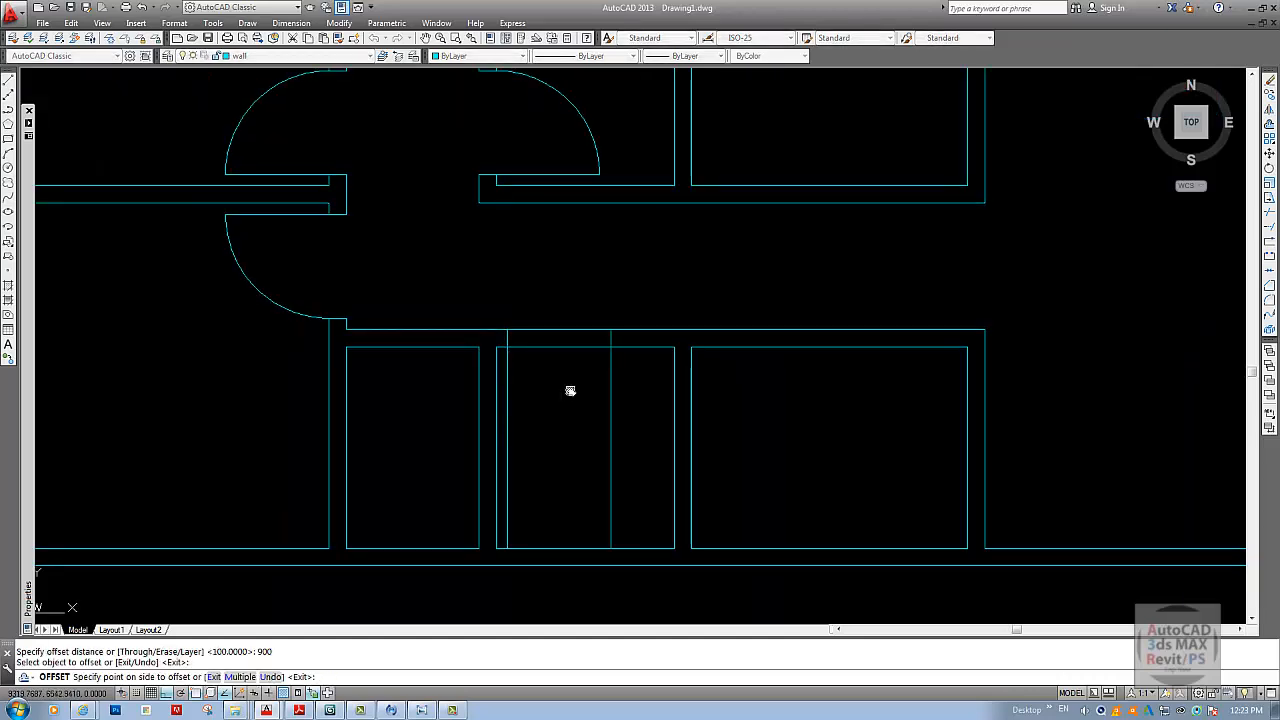
pyautogui.click(568, 389)
pyautogui.press('Escape')
pyautogui.press('Escape')
# - Trim both corridor wall lines between the jamb lines to open the lower bath's doorway
pyautogui.write('tr')
pyautogui.press('Return')
pyautogui.press('Return')
pyautogui.click(556, 330)
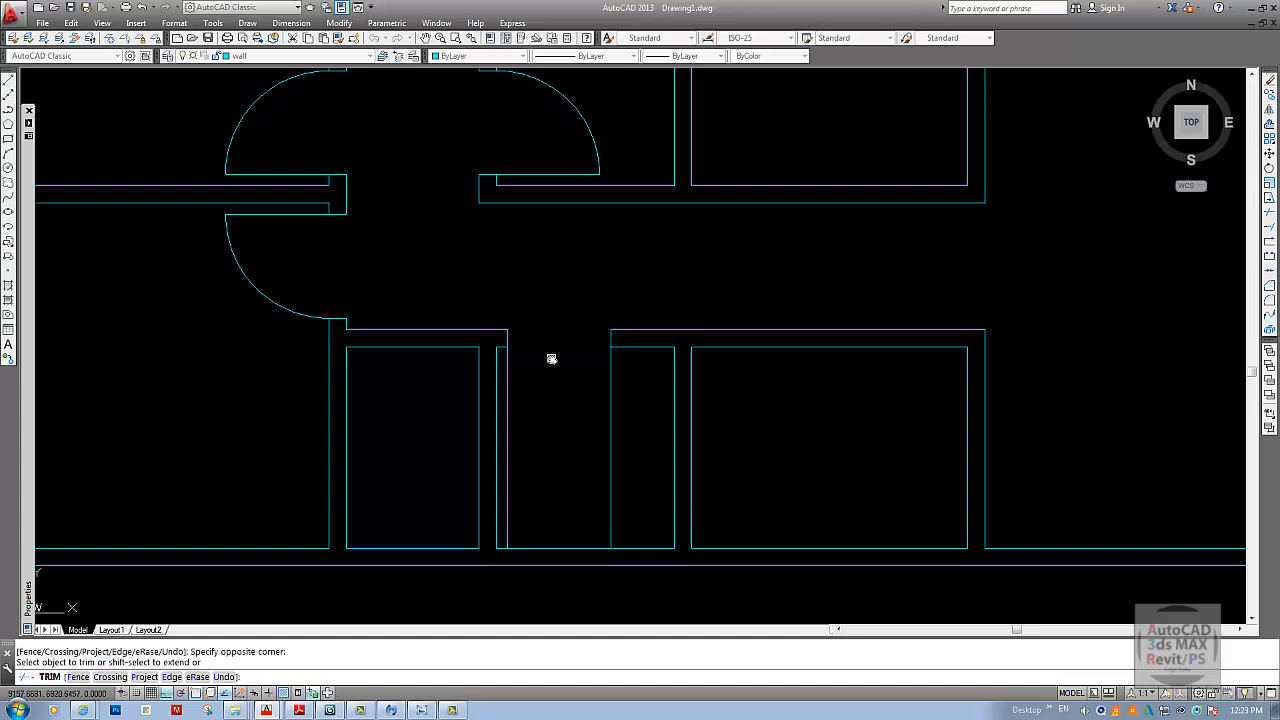
# - Draw a circle for the bath door swing, centred on the left jamb's inner wall corner and reaching the right jamb
pyautogui.write('c')
pyautogui.press('Return')
pyautogui.click(507, 347)
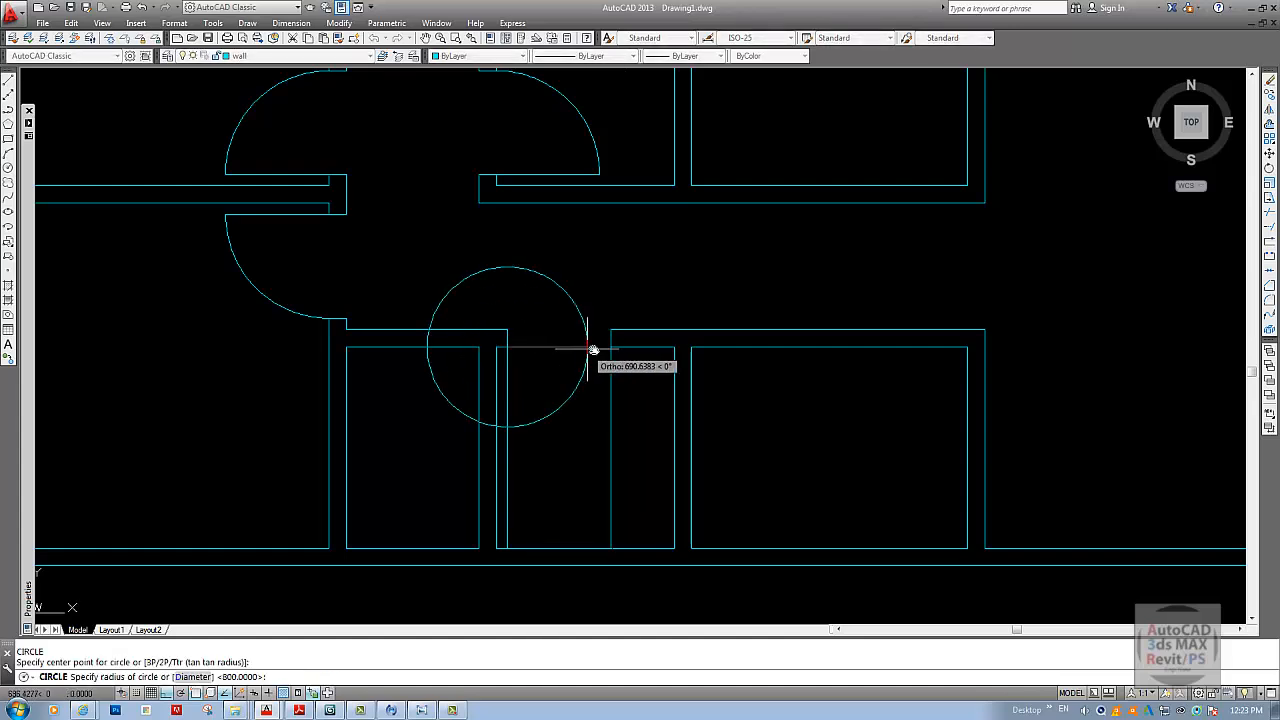
pyautogui.click(610, 350)
# - Trim the two jamb lines outside the lower bath's door circle, keeping the left one as the door leaf
pyautogui.write('tr')
pyautogui.press('Return')
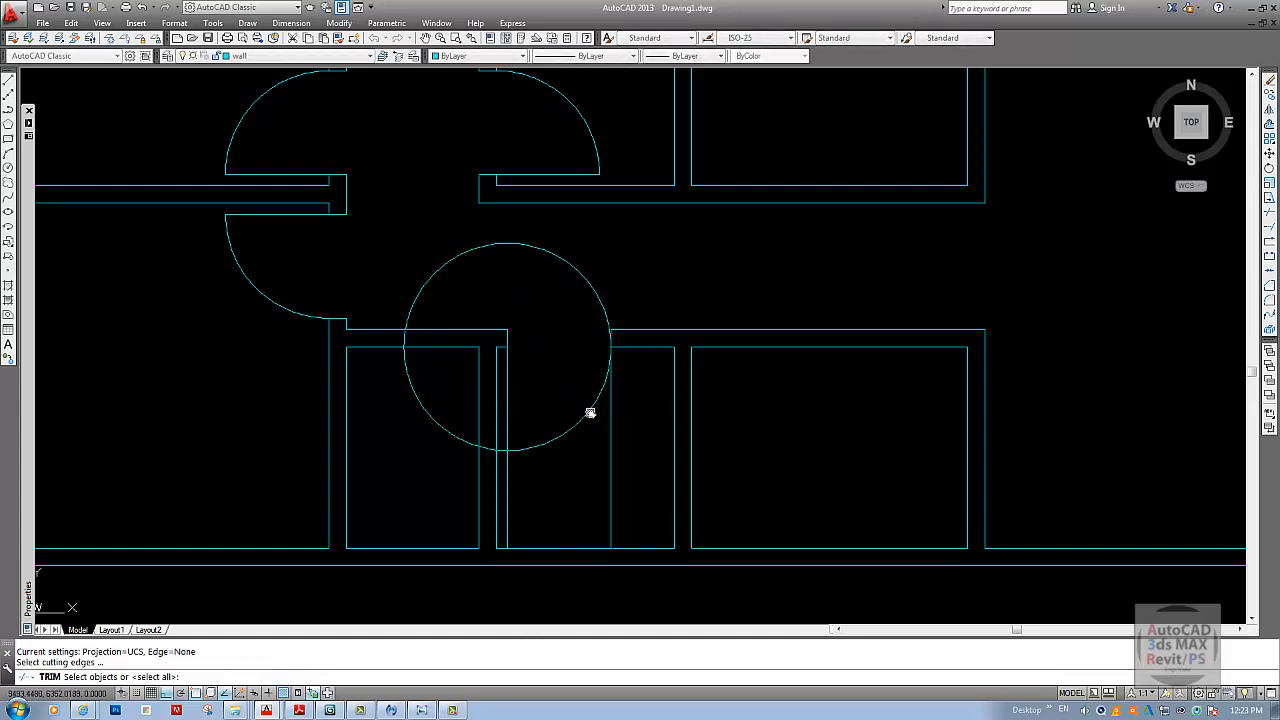
pyautogui.click(593, 419)
pyautogui.press('Return')
pyautogui.click(606, 439)
pyautogui.press('Return')
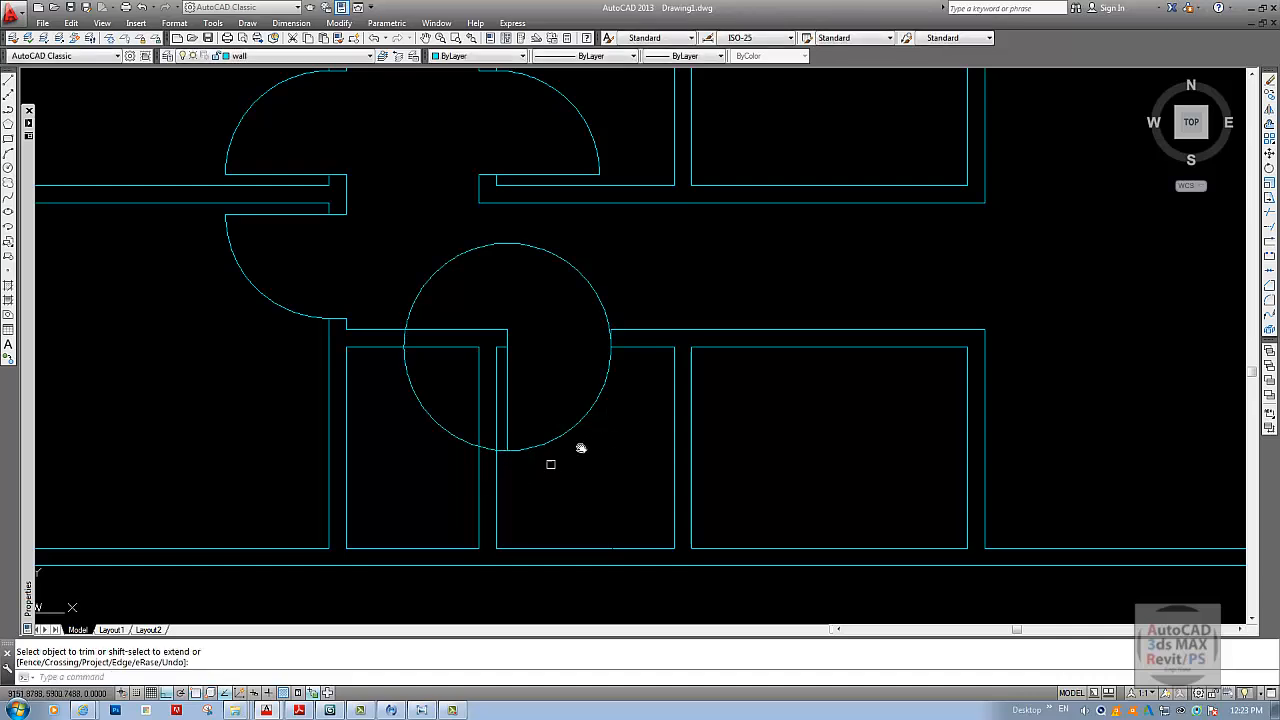
# - Trim the lower bath's door circle against the door leaf and inner wall line, leaving the lower-right quarter arc
pyautogui.press('Return')
pyautogui.click(508, 390)
pyautogui.press('Return')
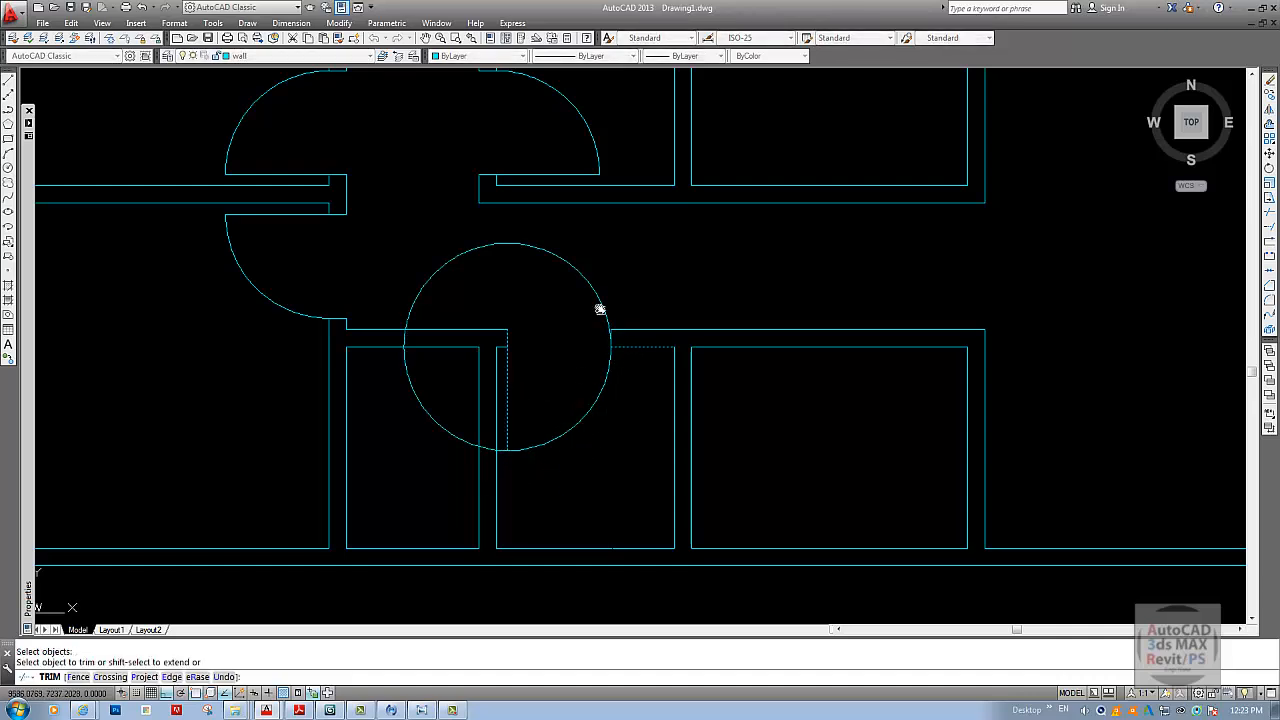
pyautogui.click(597, 305)
pyautogui.press('Escape')
pyautogui.scroll(-4, 583, 396)
pyautogui.press('Escape')
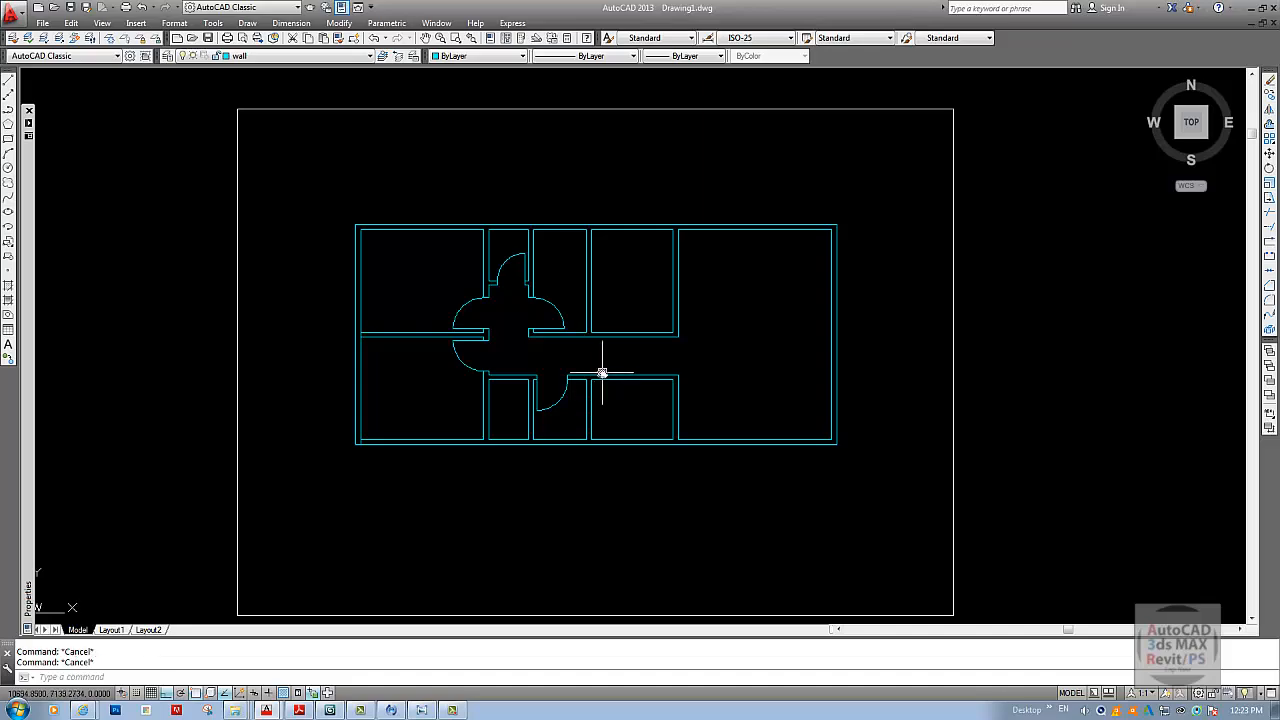
# - Check the living room door in the reference image and offset the living room's left wall line 1500 into the room
pyautogui.click(423, 710)
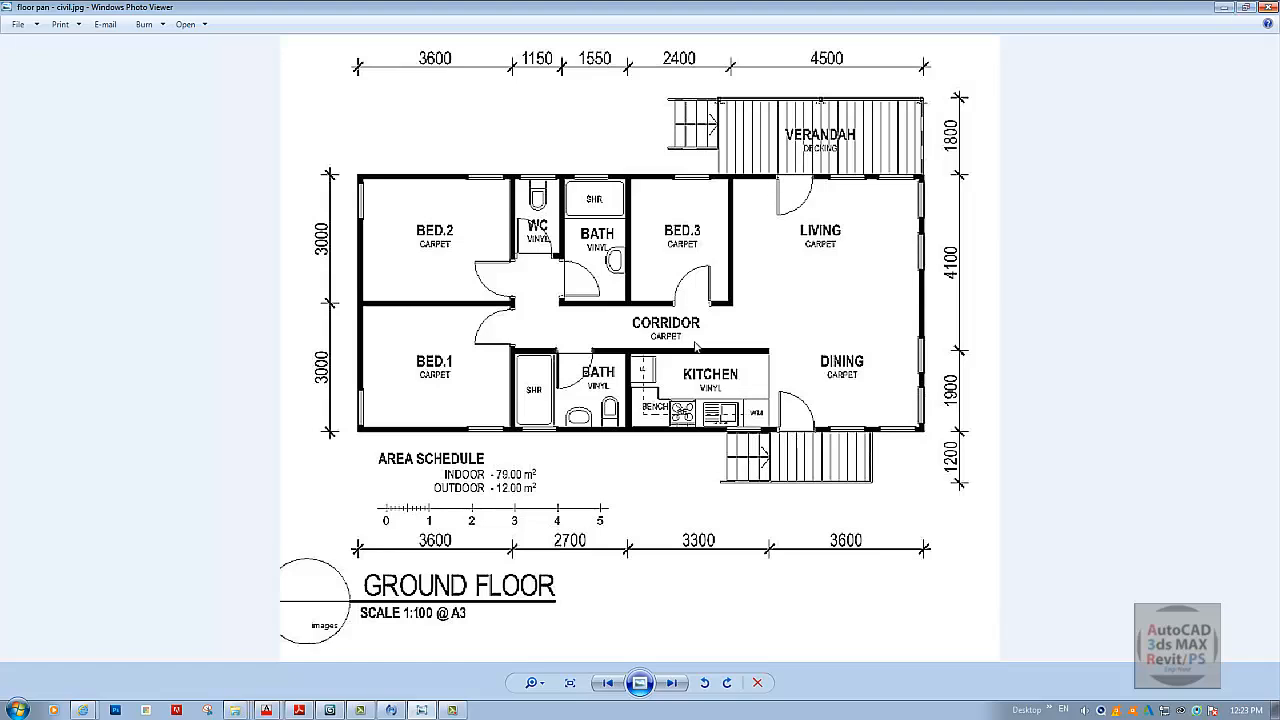
pyautogui.hotkey('alt', 'Tab')
pyautogui.scroll(5, 688, 320)
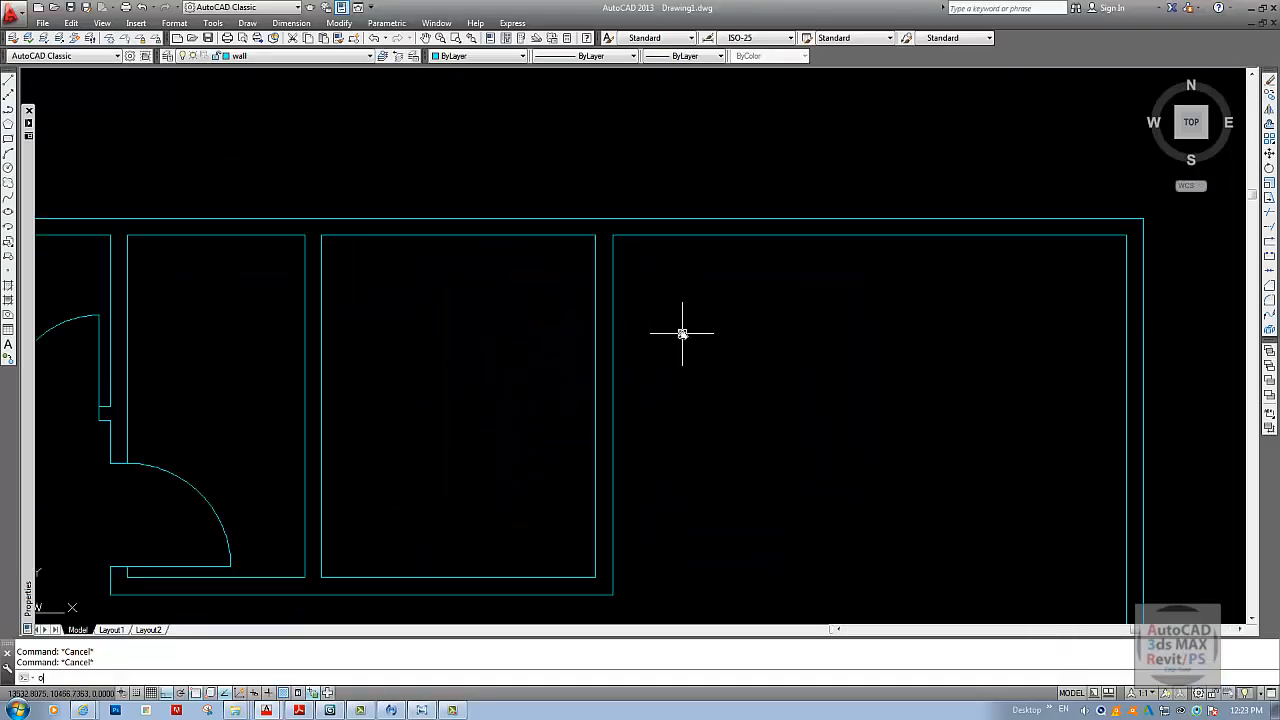
pyautogui.press('Return')
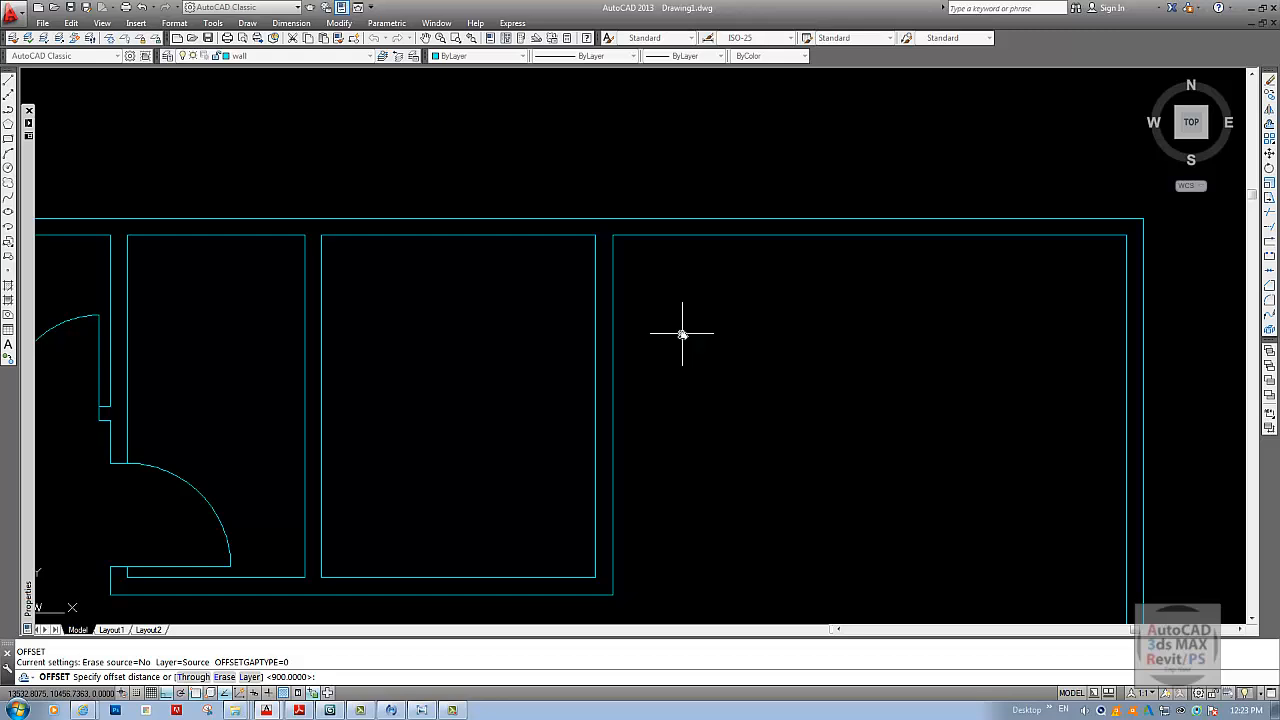
pyautogui.press('Return')
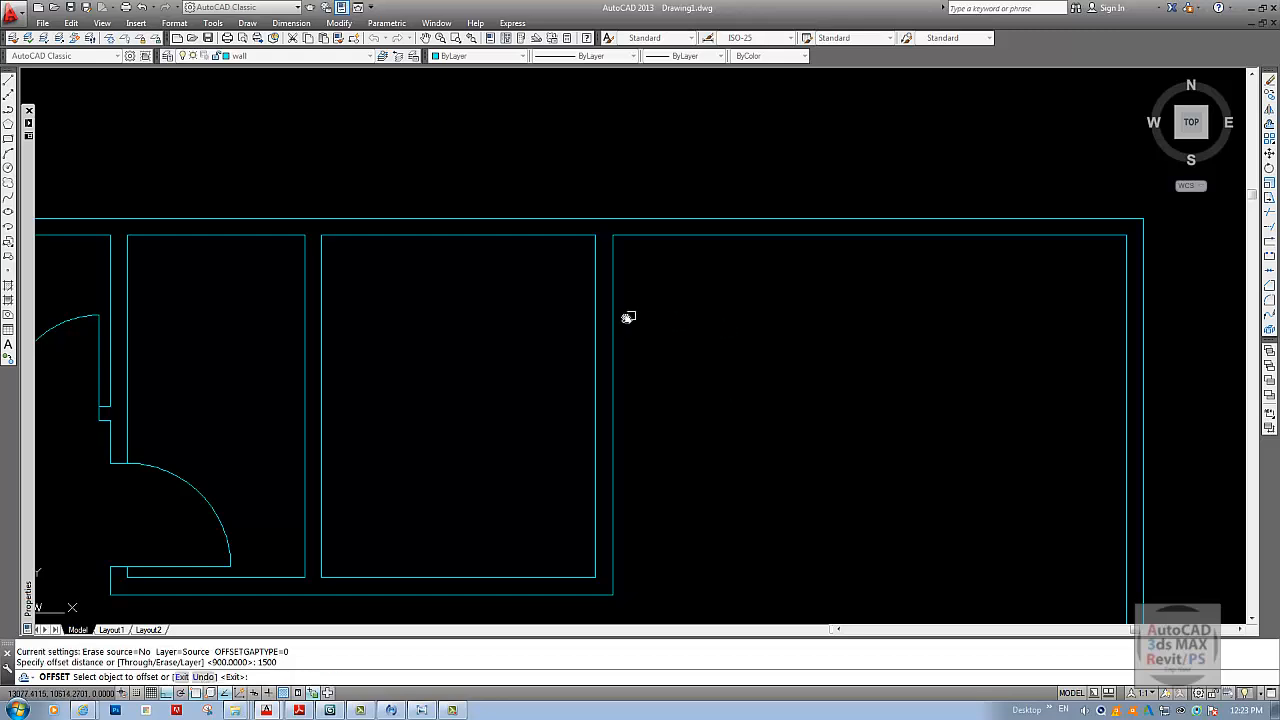
pyautogui.click(619, 329)
pyautogui.click(654, 326)
pyautogui.click(613, 329)
pyautogui.click(634, 329)
pyautogui.press('Return')
pyautogui.moveTo(815, 280); pyautogui.dragTo(757, 340, button='middle')
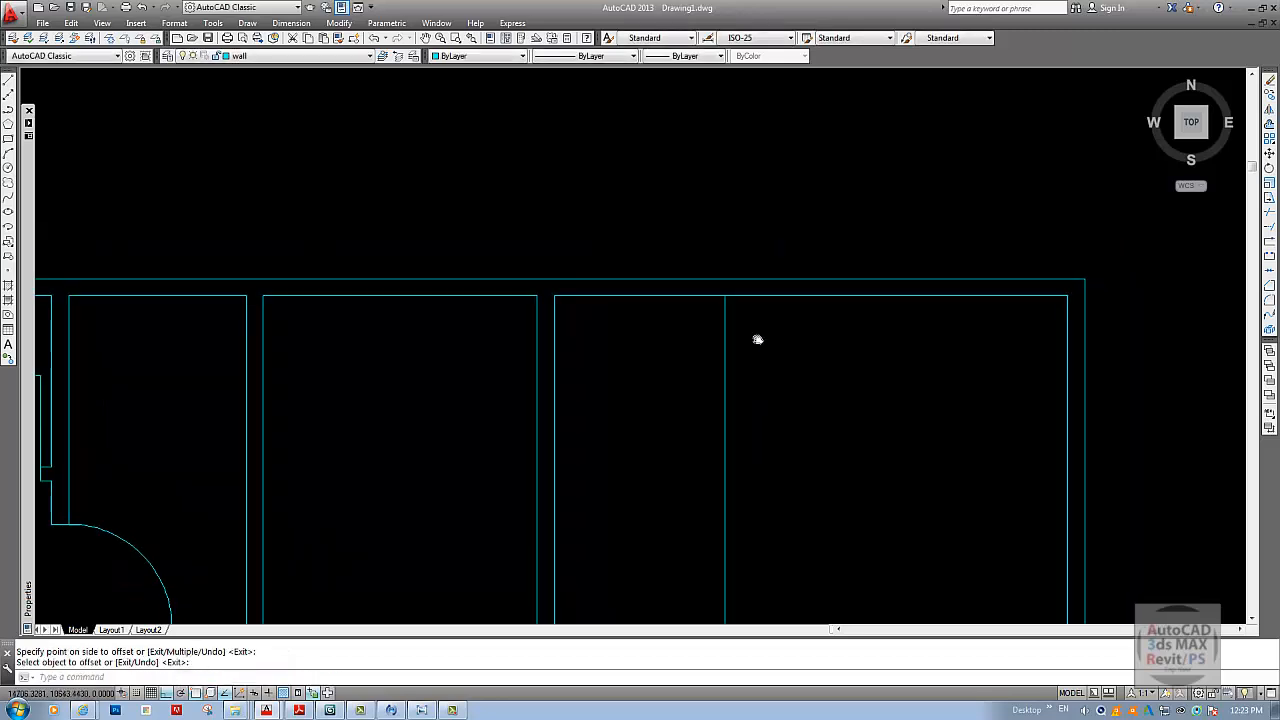
# - Extend the offset line in the living room up to the outer line of the top wall
pyautogui.write('ex')
pyautogui.press('Return')
pyautogui.press('Return')
pyautogui.click(724, 320)
pyautogui.press('Escape')
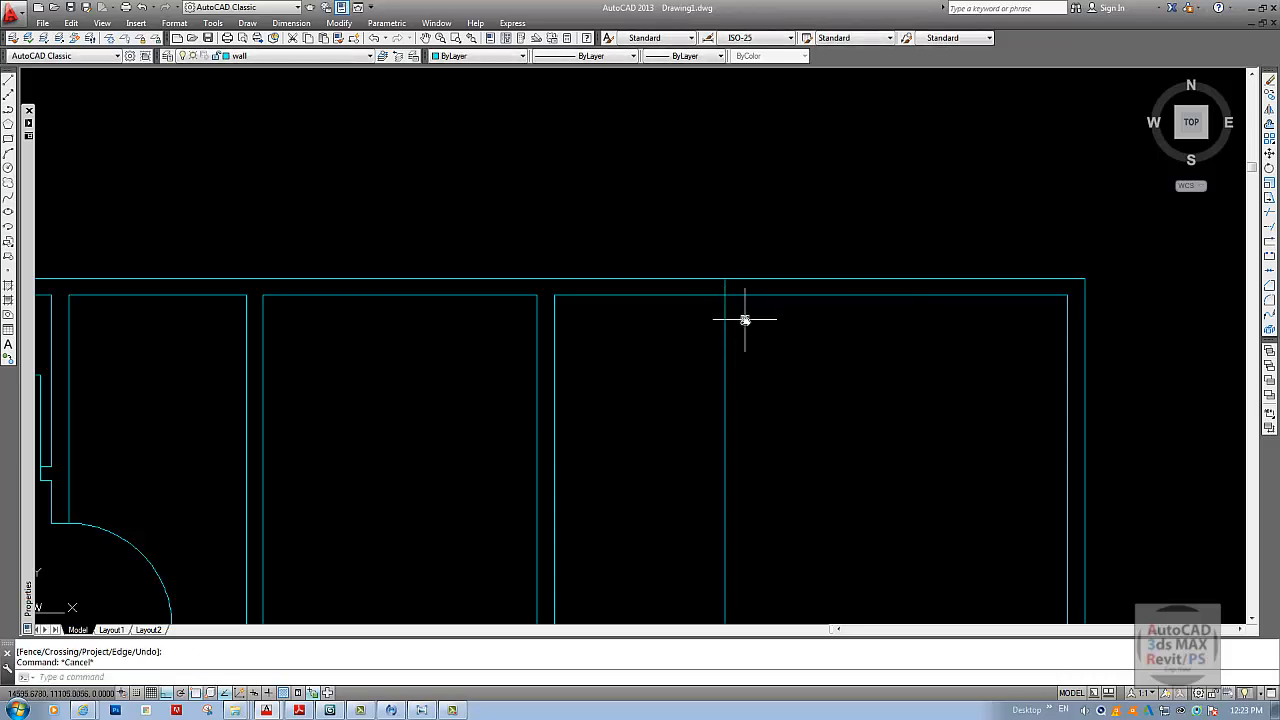
# - Offset the extended jamb line 1000 to the right to mark the living room door width
pyautogui.write('o')
pyautogui.press('Return')
pyautogui.write('1000')
pyautogui.press('Return')
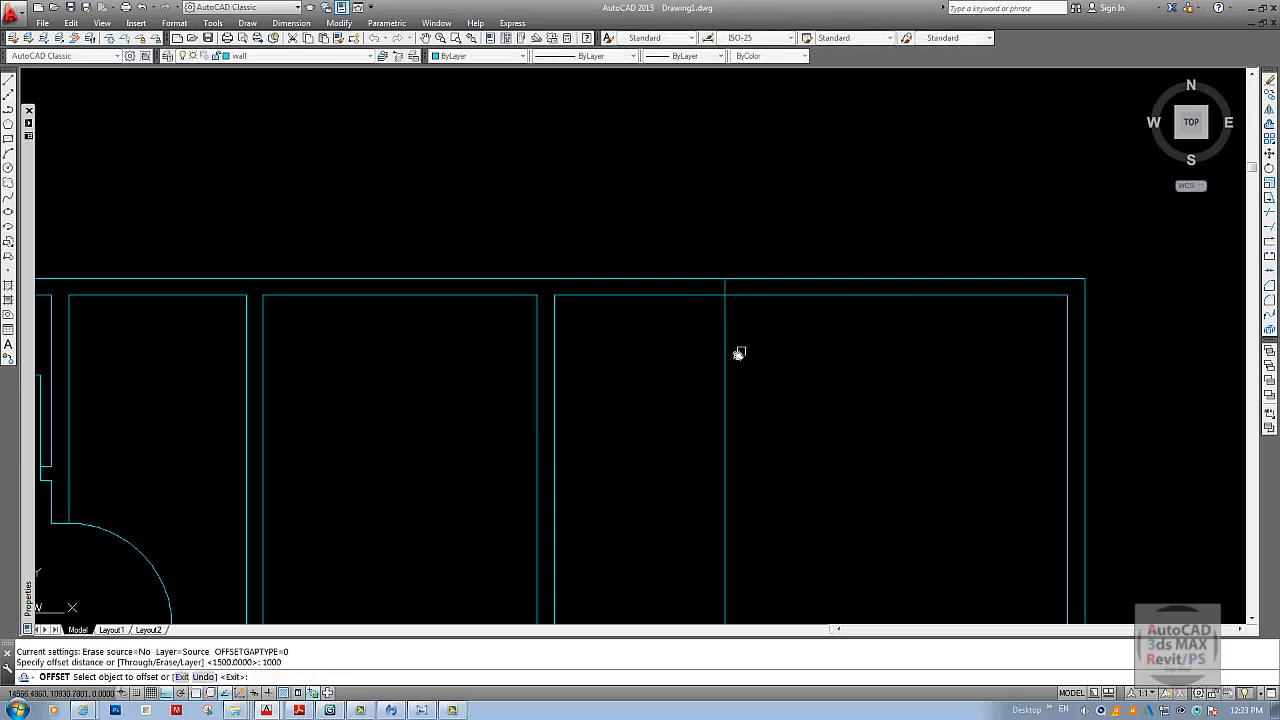
pyautogui.click(722, 368)
pyautogui.click(791, 368)
pyautogui.scroll(-4, 791, 366)
pyautogui.press('Escape')
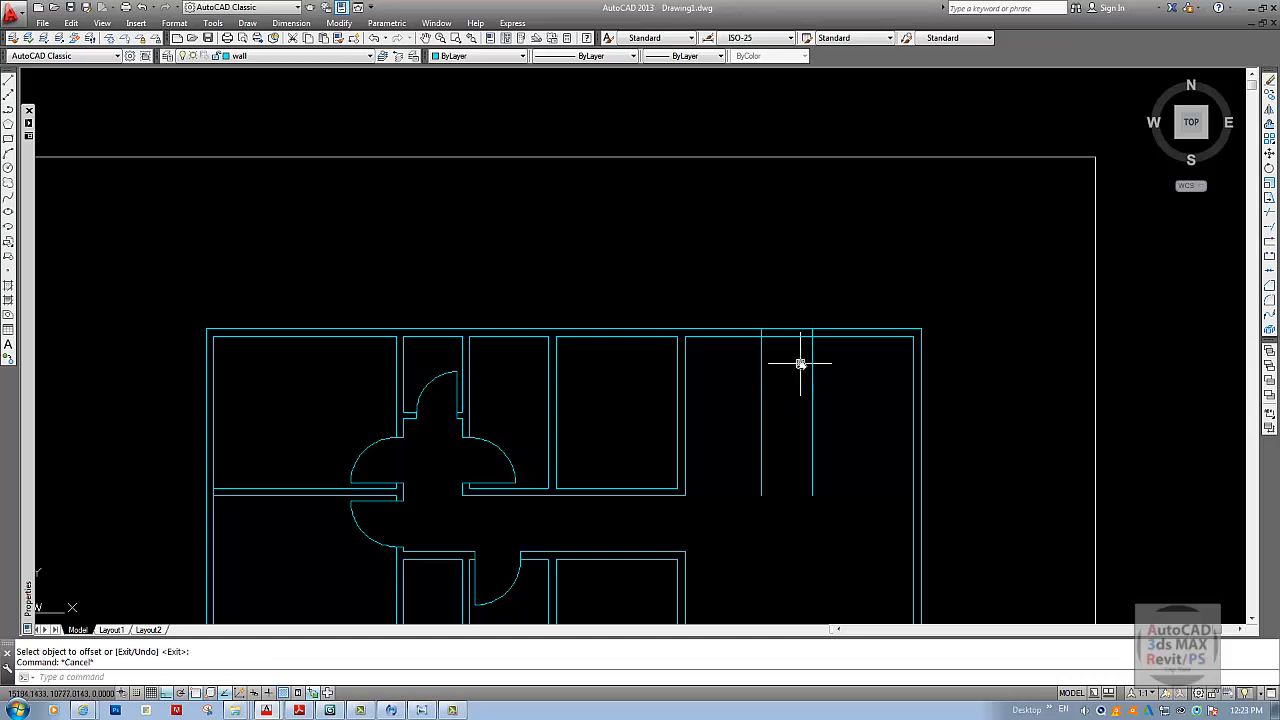
# - Trim both top wall lines between the two jamb lines to open the living room's doorway
pyautogui.write('tr')
pyautogui.press('Return')
pyautogui.press('Return')
pyautogui.click(796, 317)
pyautogui.click(786, 354)
pyautogui.press('Escape')
pyautogui.scroll(4, 812, 341)
pyautogui.press('Escape')
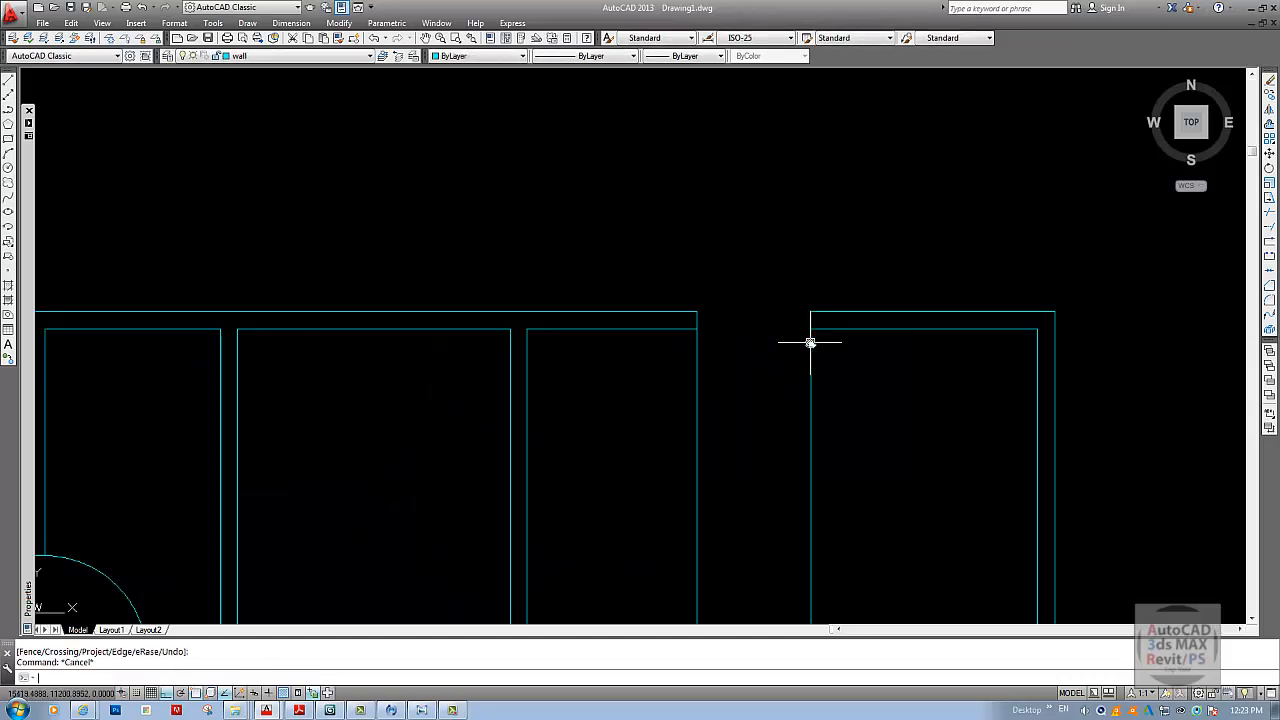
# - Draw a circle for the living room door swing, centred on the right jamb's inner wall corner and reaching the left jamb
pyautogui.write('c')
pyautogui.press('Return')
pyautogui.click(810, 329)
pyautogui.click(697, 323)
pyautogui.press('Return')
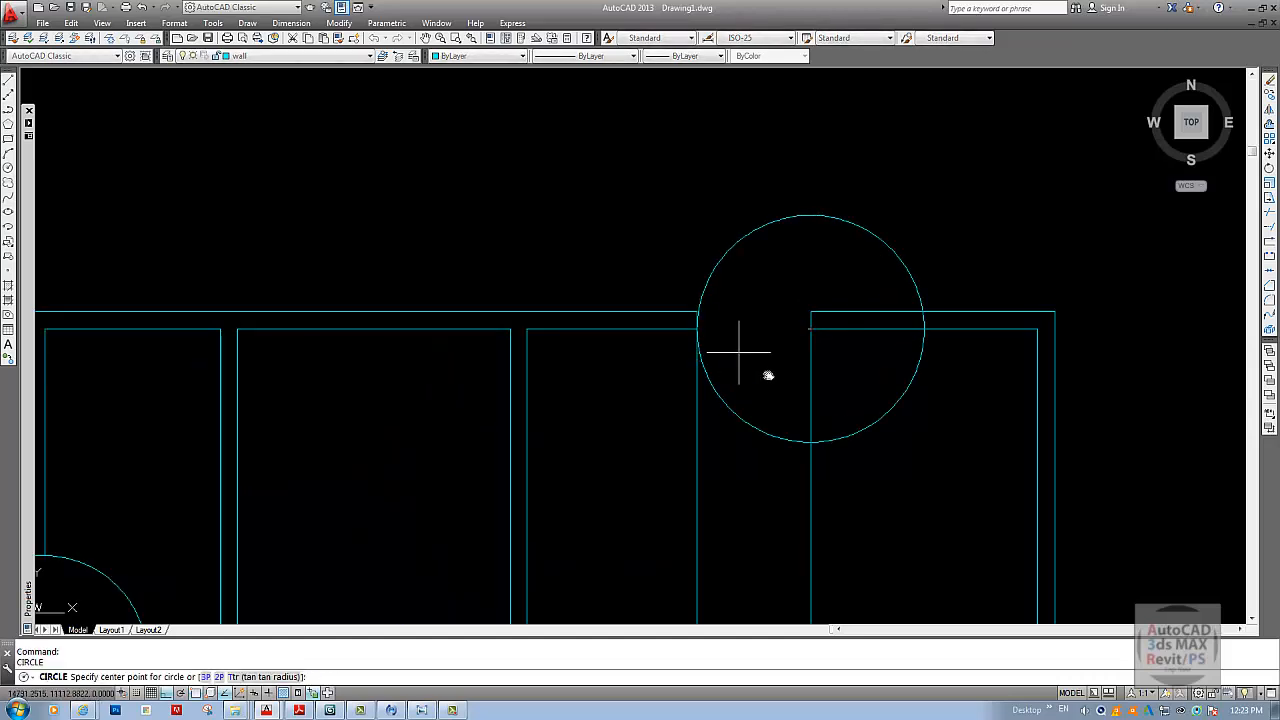
pyautogui.press('Escape')
# - Trim the two living room jamb lines below the door circle, keeping the right one as the door leaf
pyautogui.write('tr')
pyautogui.press('Return')
pyautogui.press('Return')
pyautogui.moveTo(837, 493); pyautogui.dragTo(663, 503)
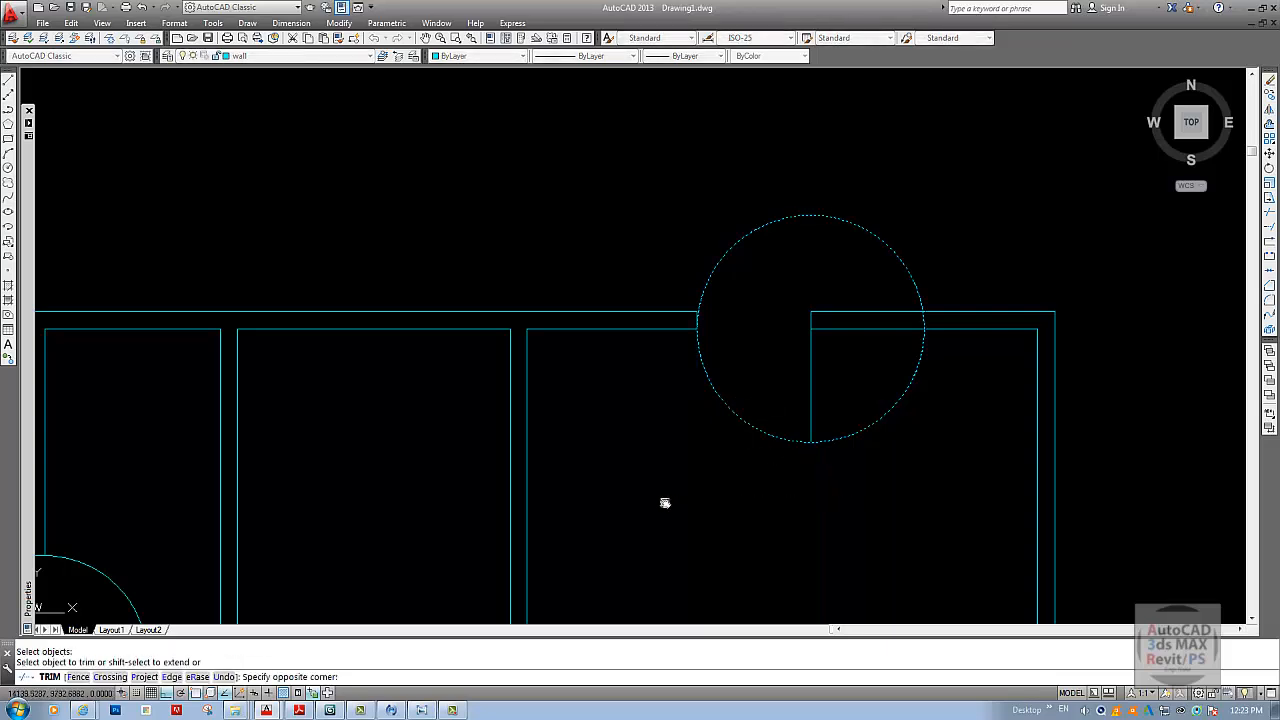
pyautogui.press('Escape')
# - Trim the living room door circle against the door leaf and inner wall line, leaving the lower-left quarter arc
pyautogui.press('Return')
pyautogui.moveTo(817, 397); pyautogui.dragTo(794, 401)
pyautogui.click(687, 331)
pyautogui.press('Return')
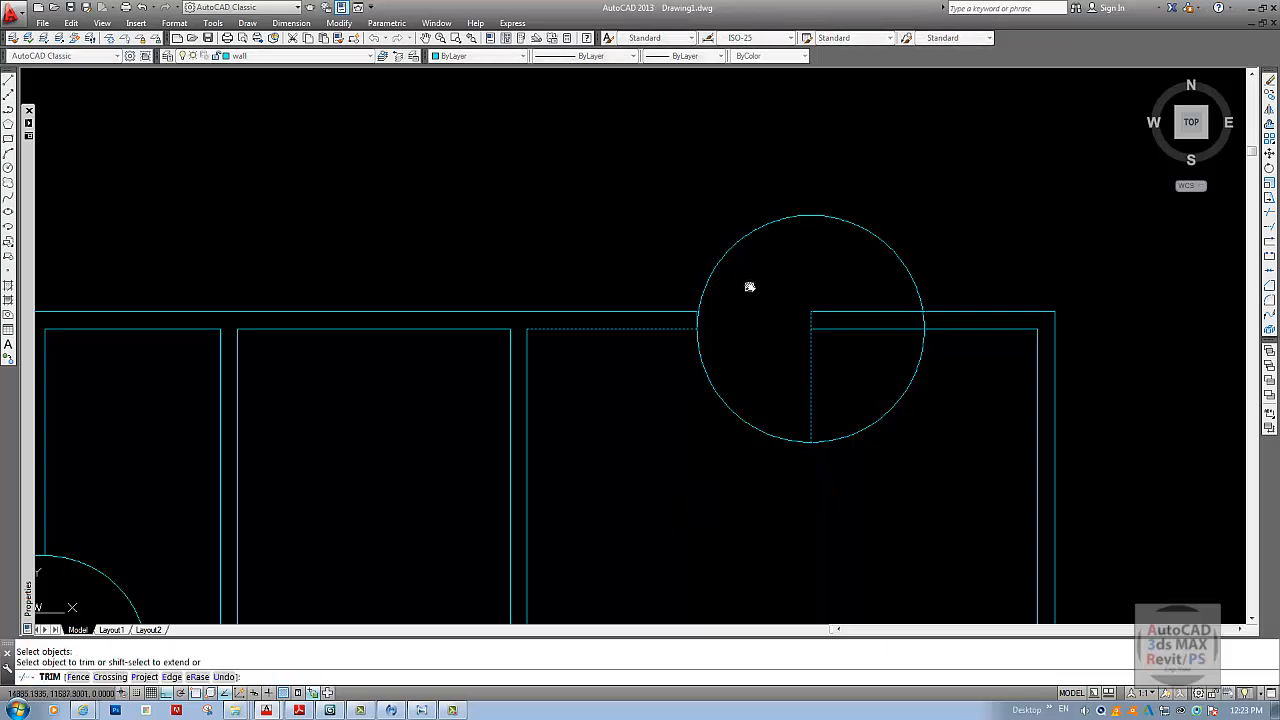
pyautogui.click(732, 245)
pyautogui.press('Return')
pyautogui.press('Escape')
pyautogui.moveTo(727, 330); pyautogui.dragTo(720, 337, button='middle')
pyautogui.scroll(-5, 728, 342)
pyautogui.moveTo(715, 415); pyautogui.dragTo(704, 403, button='middle')
pyautogui.scroll(-2, 704, 403)
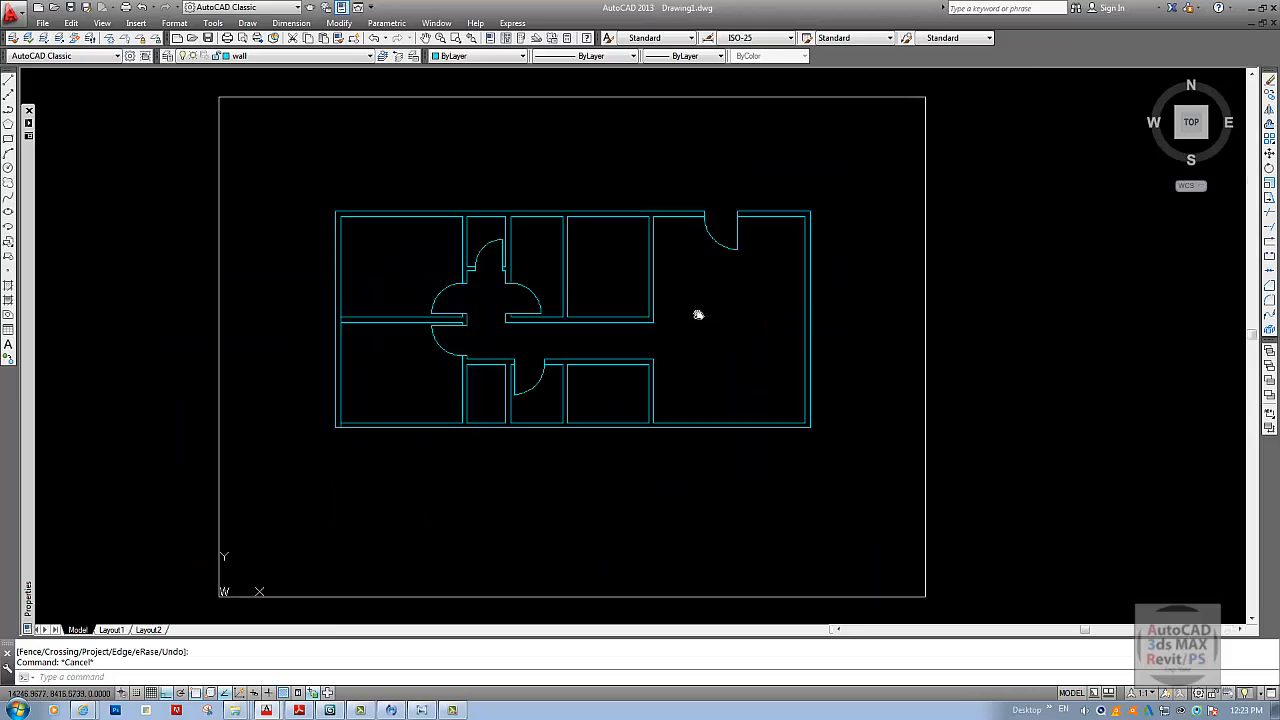
# - Check the position of Bed 3's door in the reference image against the drawn plan
pyautogui.moveTo(697, 314); pyautogui.dragTo(689, 337, button='middle')
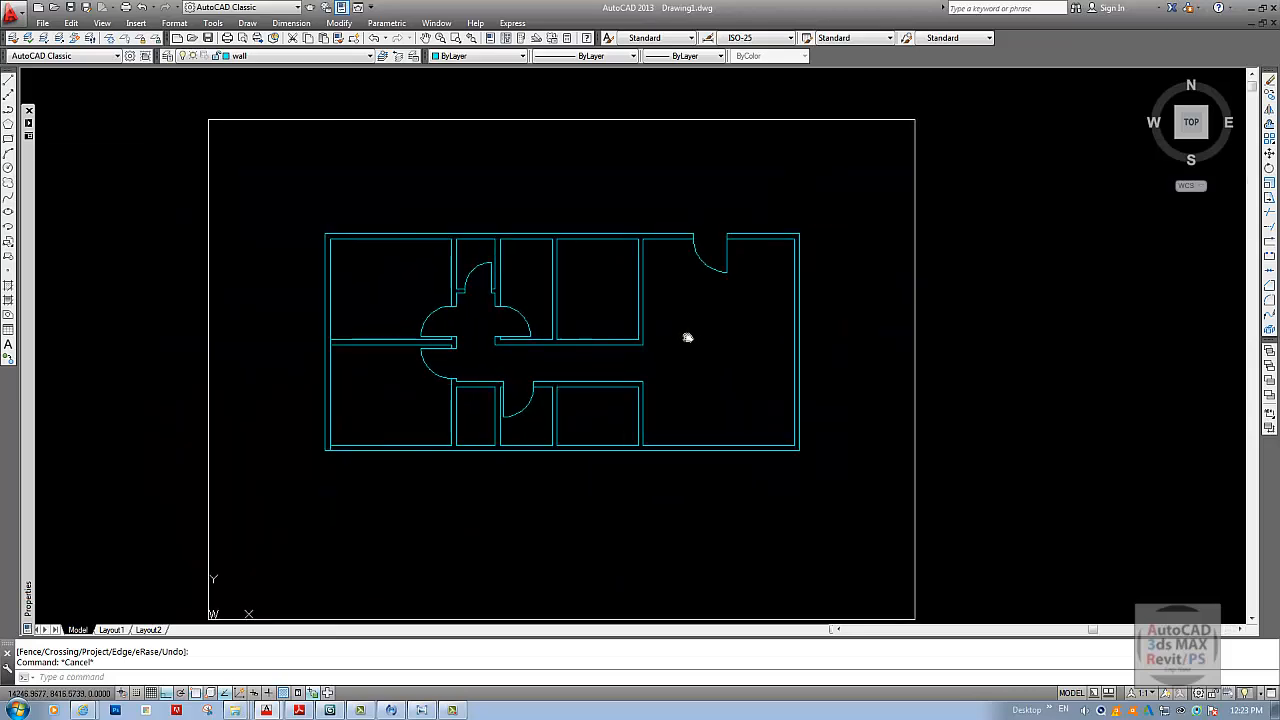
pyautogui.click(421, 709)
pyautogui.click(422, 710)
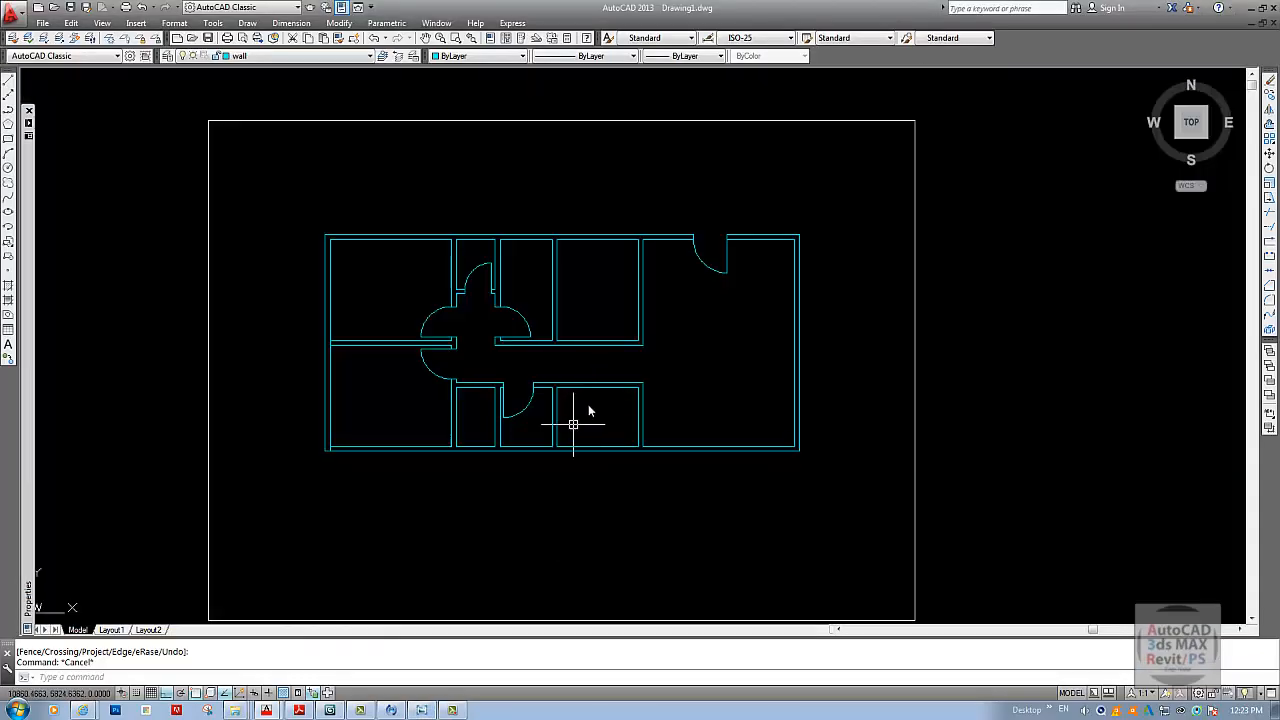
pyautogui.moveTo(598, 338); pyautogui.dragTo(523, 357, button='middle')
pyautogui.scroll(3, 523, 357)
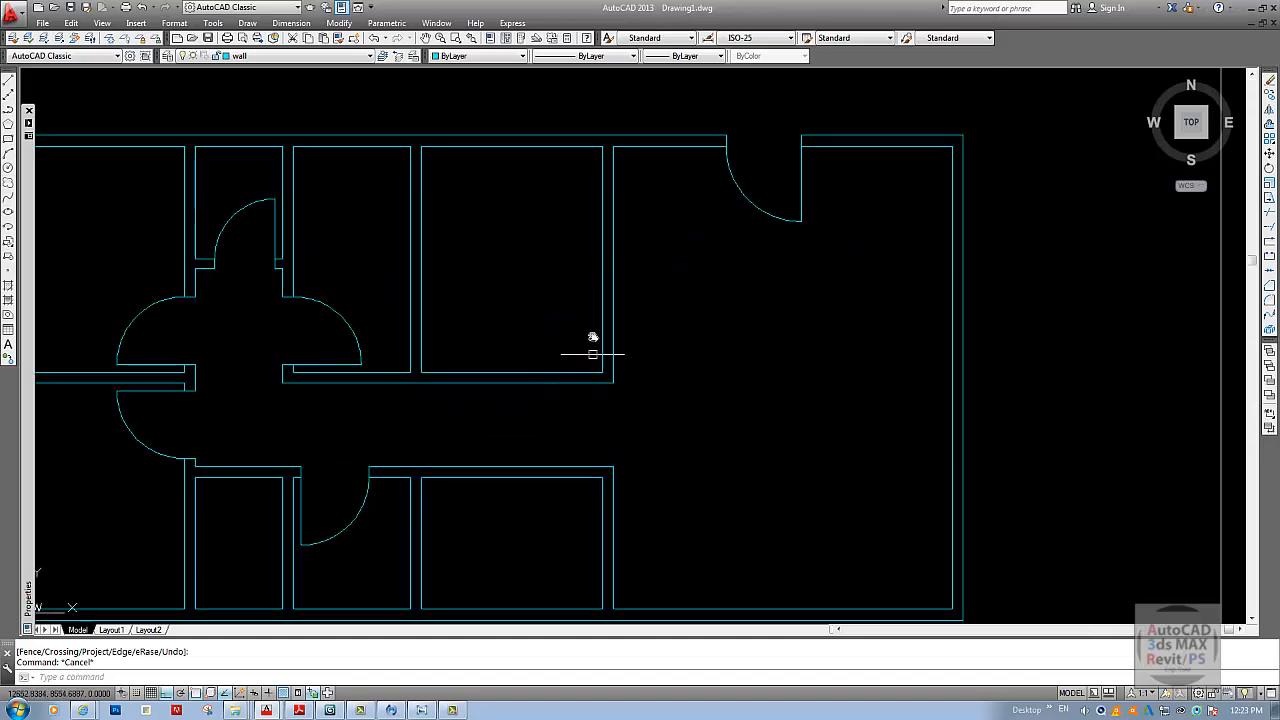
pyautogui.moveTo(444, 340); pyautogui.dragTo(544, 321, button='middle')
pyautogui.press('Escape')
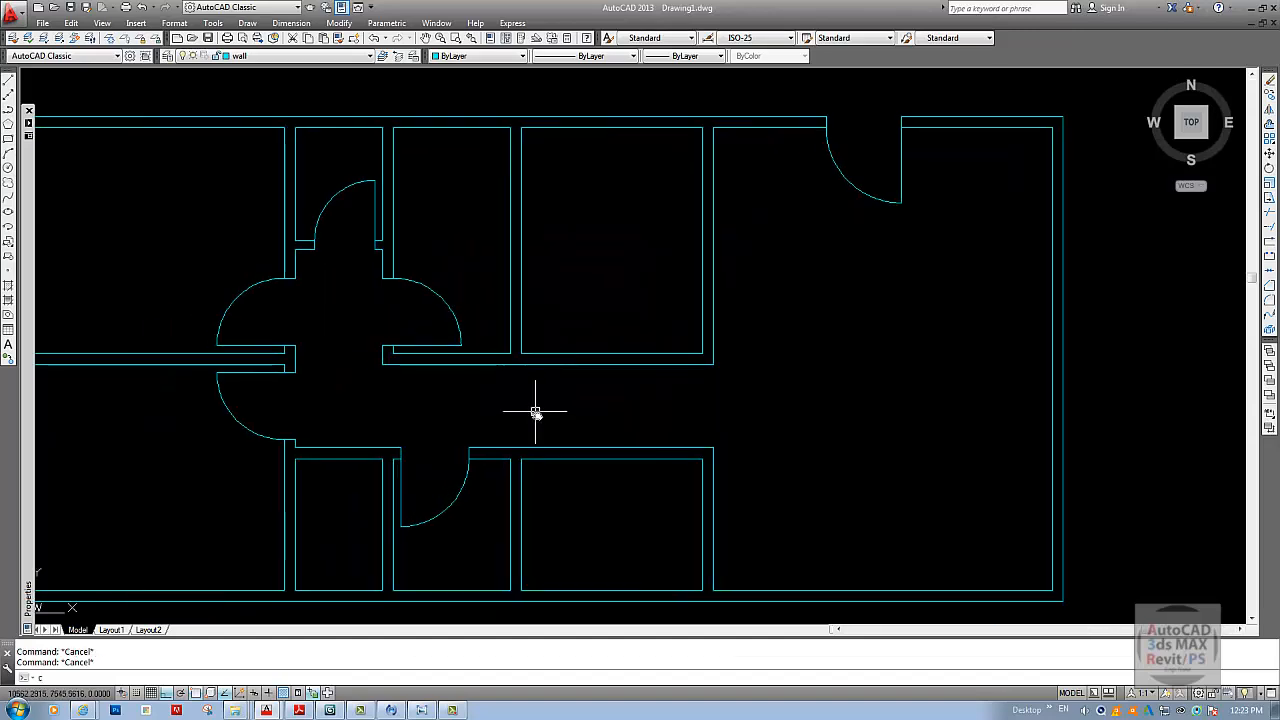
pyautogui.moveTo(614, 408); pyautogui.dragTo(636, 419, button='middle')
pyautogui.write('o')
pyautogui.press('Return')
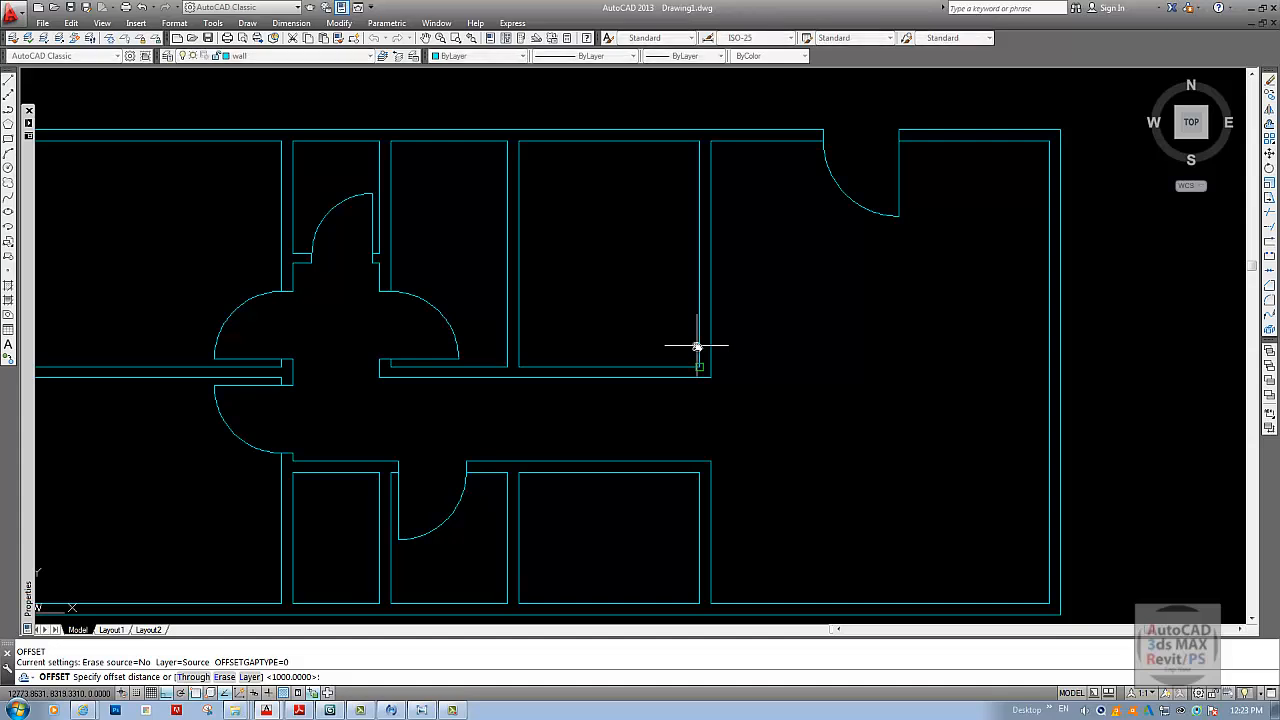
pyautogui.write('100')
pyautogui.press('Return')
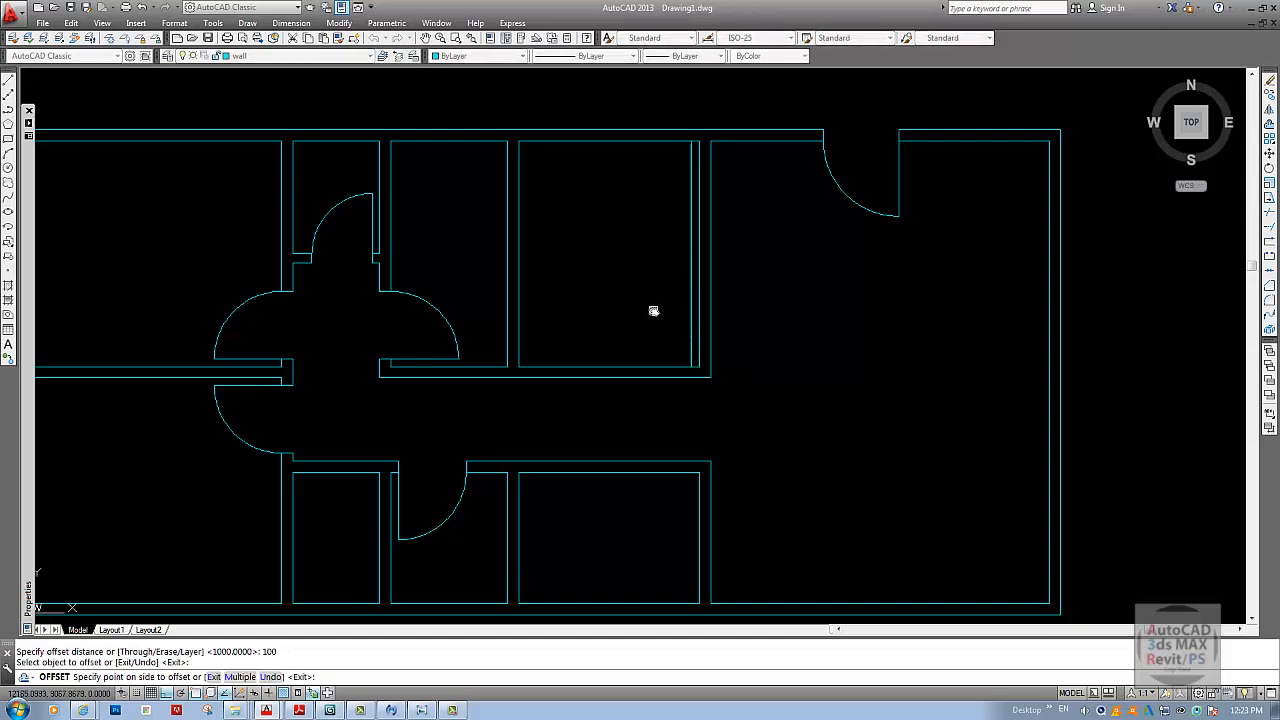
pyautogui.press('Escape')
pyautogui.write('e')
pyautogui.press('Return')
pyautogui.press('Escape')
# - Offset Bed 3's right inner wall line 1000 into the room
pyautogui.write('o')
pyautogui.press('Return')
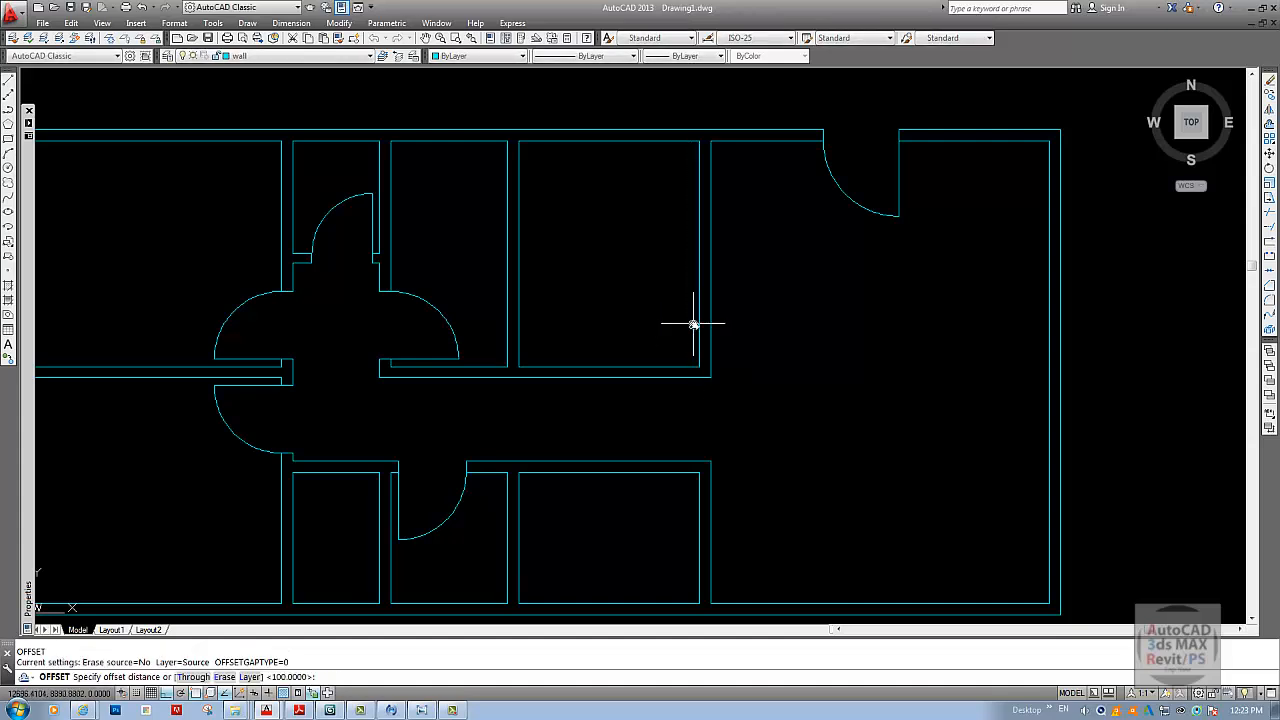
pyautogui.write('100')
pyautogui.press('Return')
pyautogui.click(699, 318)
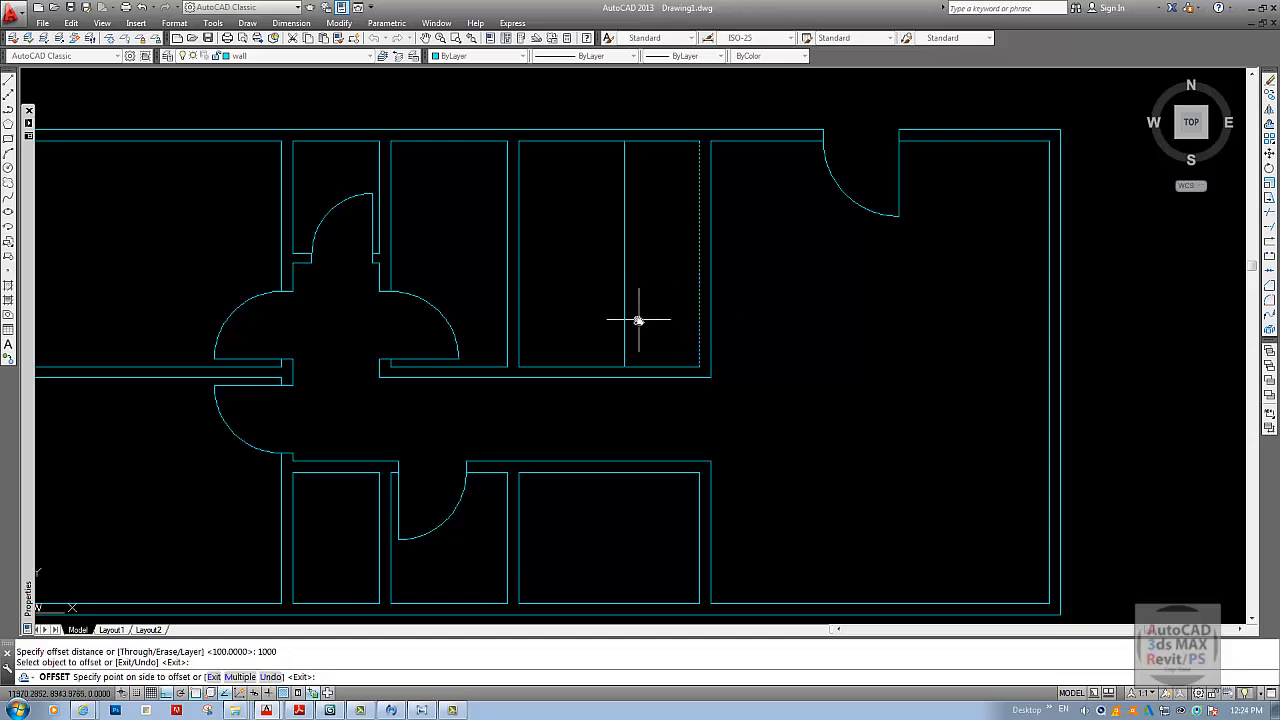
pyautogui.click(641, 320)
pyautogui.press('Escape')
# - Check Bed 3's door in the reference image and erase the offset line inside Bed 3
pyautogui.click(421, 710)
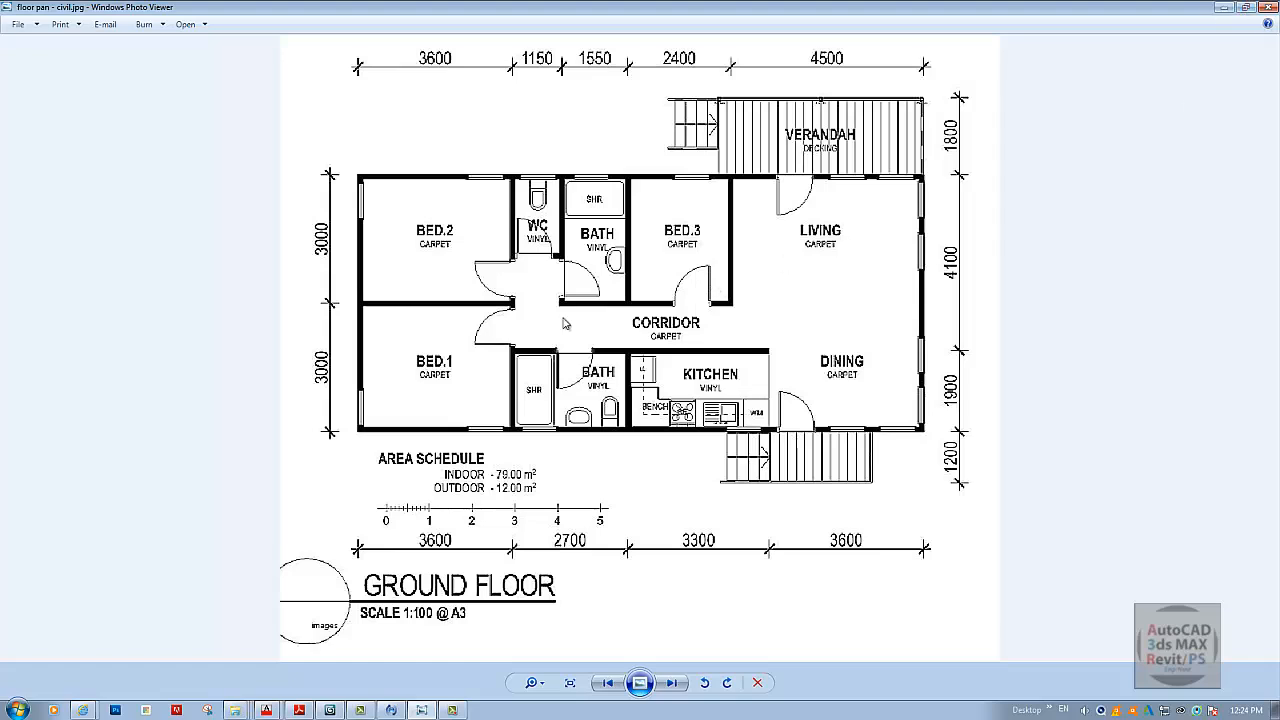
pyautogui.hotkey('alt', 'Tab')
pyautogui.scroll(2, 615, 338)
pyautogui.write('e')
pyautogui.press('Return')
pyautogui.click(634, 344)
pyautogui.press('Return')
pyautogui.press('Escape')
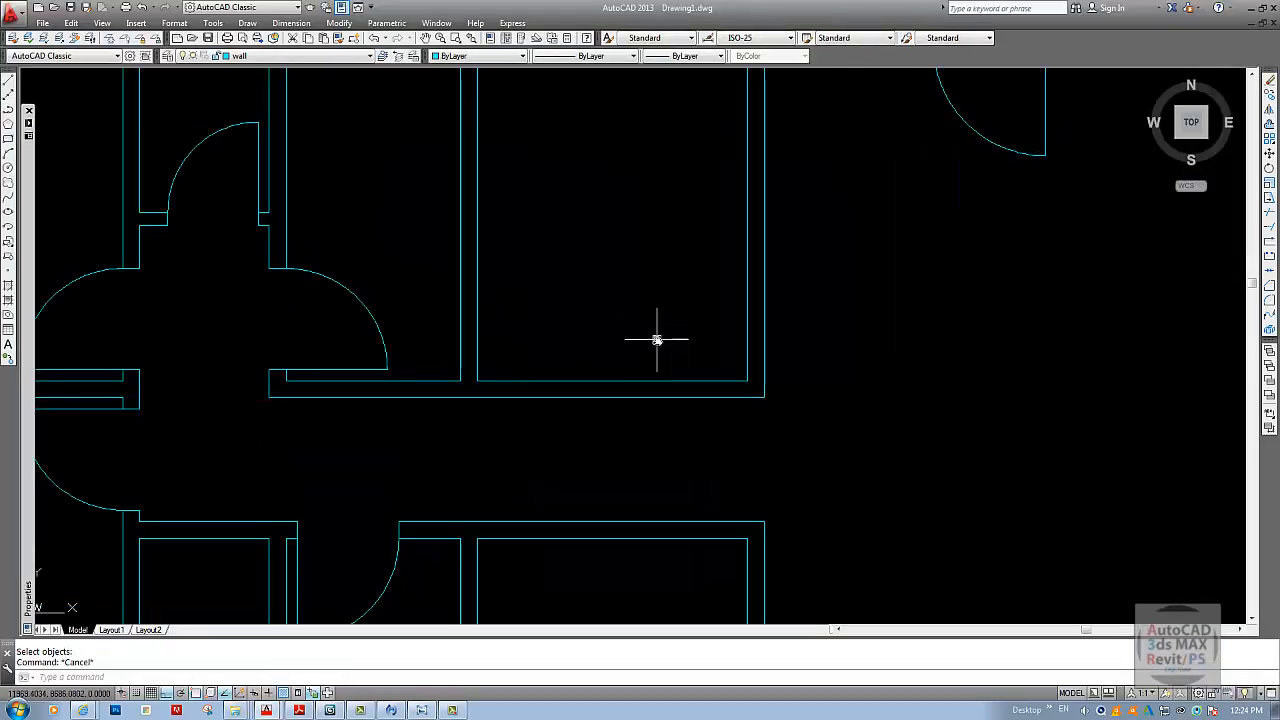
# - Offset Bed 3's right inner wall line 500 into the room for the door's first jamb
pyautogui.write('o')
pyautogui.press('Return')
pyautogui.write('500')
pyautogui.press('Return')
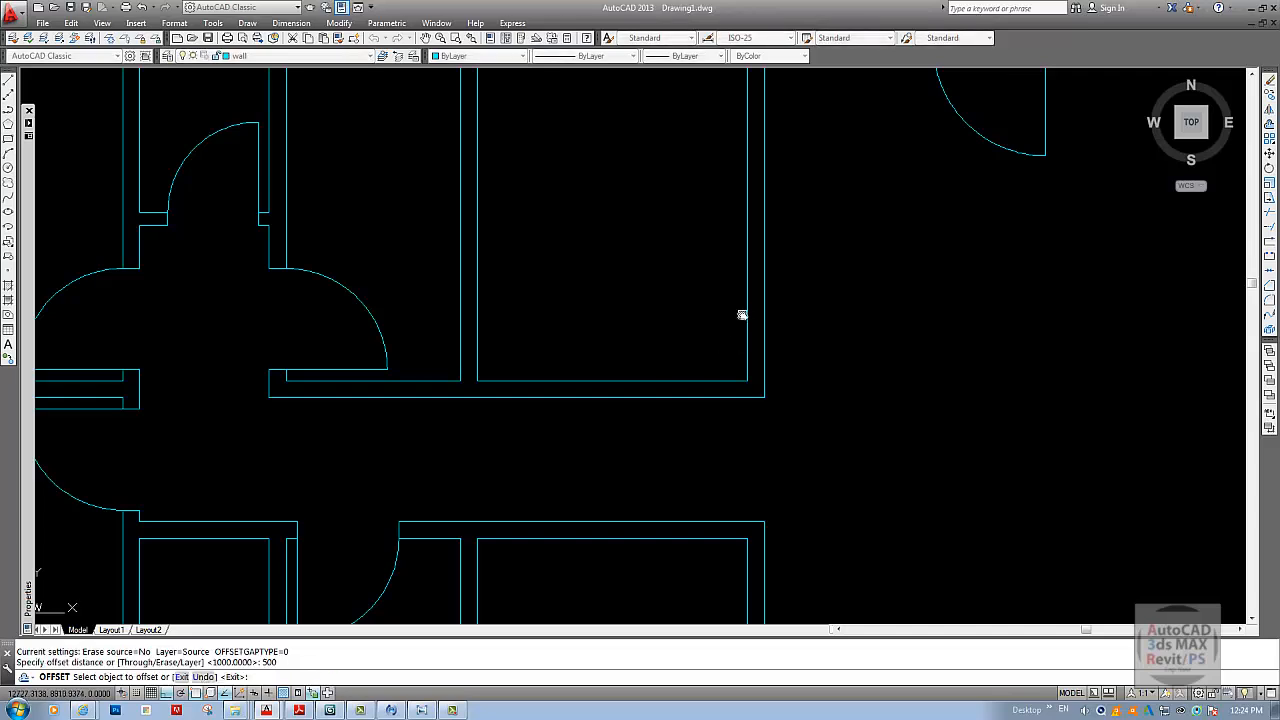
pyautogui.click(747, 313)
pyautogui.click(694, 311)
pyautogui.press('Escape')
pyautogui.press('Escape')
# - Extend the Bed 3 jamb line down to the corridor-side wall line
pyautogui.write('ex')
pyautogui.press('Return')
pyautogui.press('Return')
pyautogui.click(693, 342)
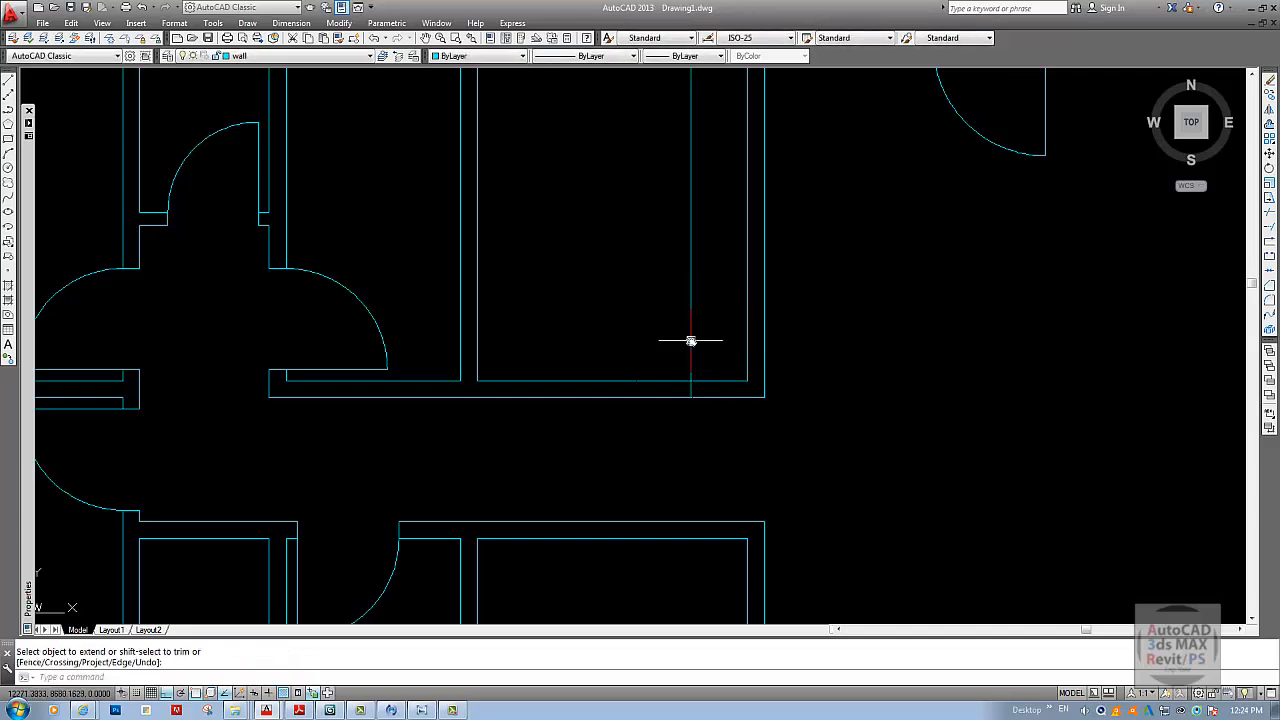
pyautogui.press('Escape')
# - Offset the extended Bed 3 jamb line 1000 to the left for the second jamb
pyautogui.write('o')
pyautogui.press('Return')
pyautogui.write('1000')
pyautogui.press('Return')
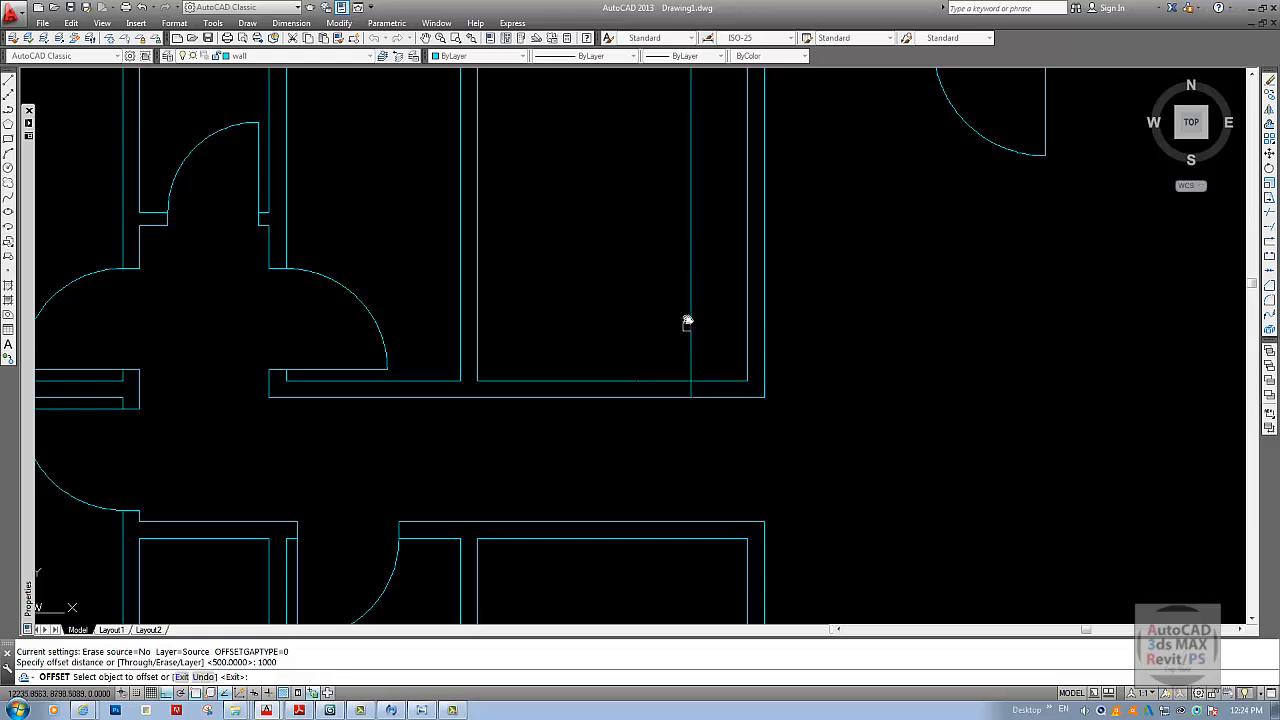
pyautogui.click(688, 319)
pyautogui.click(649, 343)
pyautogui.press('Escape')
pyautogui.write('ex')
pyautogui.press('Return')
pyautogui.press('Return')
pyautogui.click(646, 343)
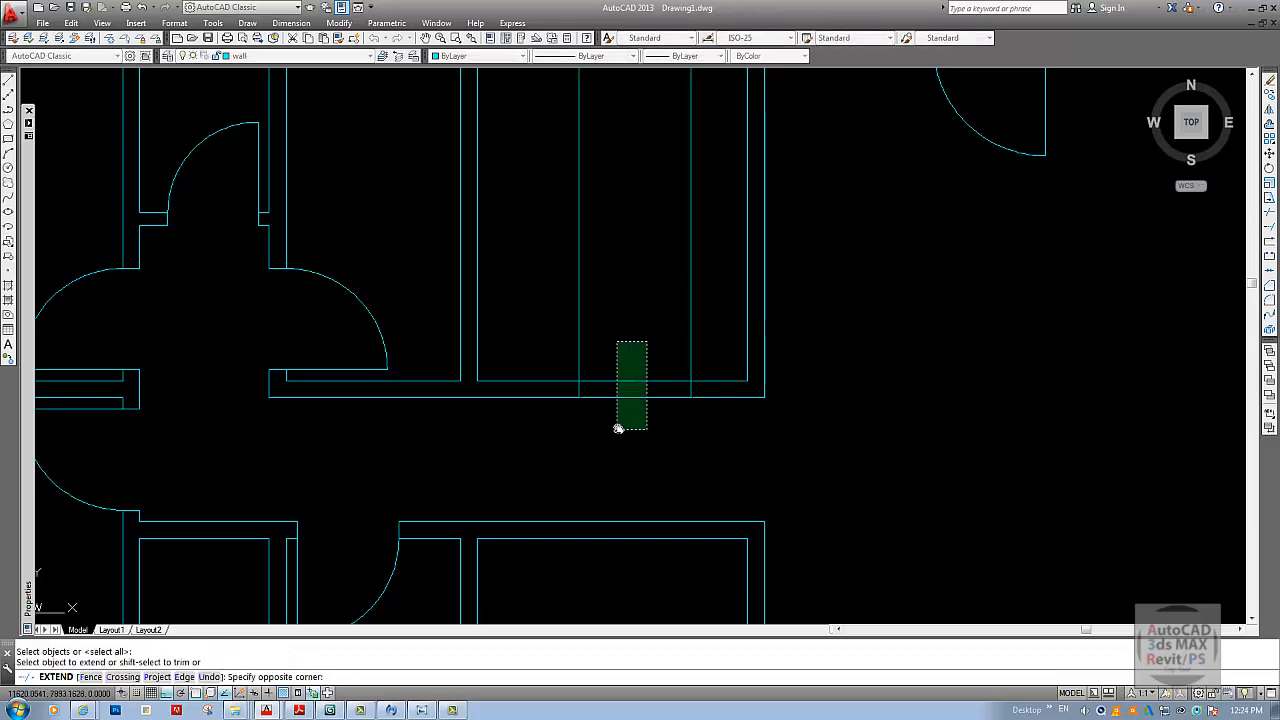
pyautogui.click(618, 428)
pyautogui.press('Escape')
pyautogui.press('Escape')
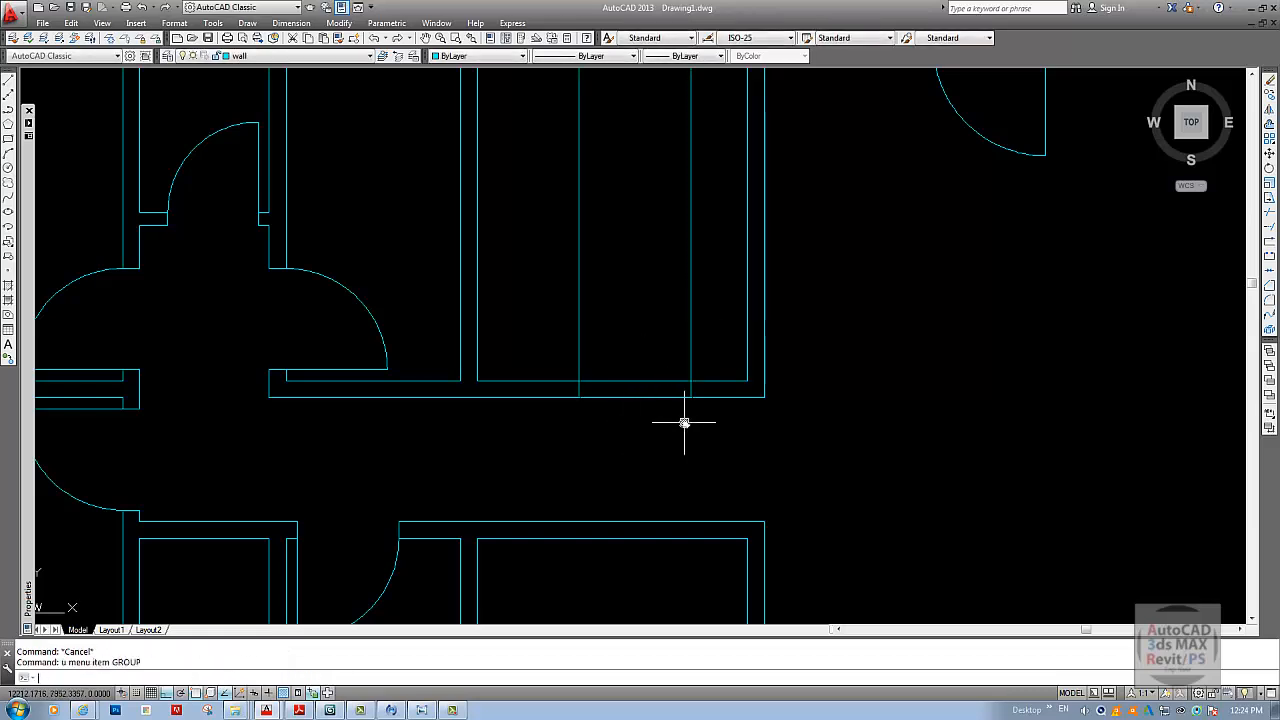
# - Trim both corridor wall lines between the two jamb lines to open Bed 3's doorway
pyautogui.write('tr')
pyautogui.press('Return')
pyautogui.click(722, 330)
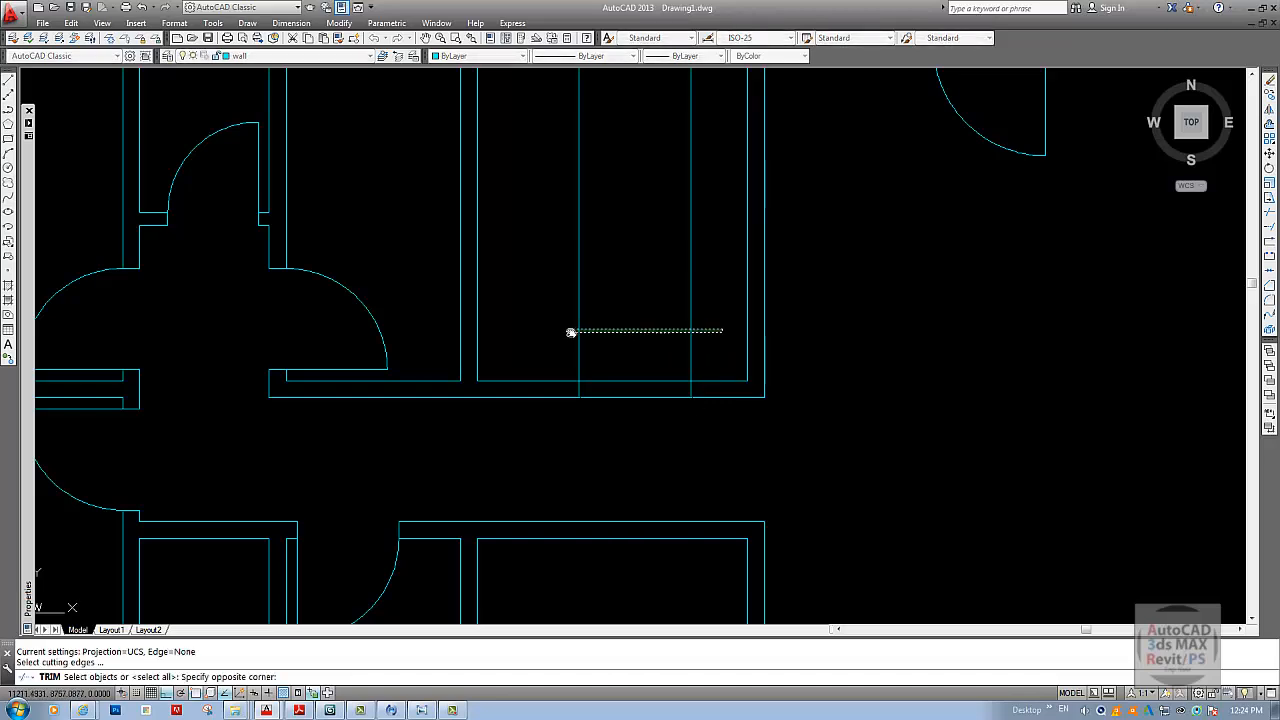
pyautogui.click(570, 332)
pyautogui.press('Return')
pyautogui.click(658, 338)
pyautogui.click(628, 436)
pyautogui.press('Escape')
# - Draw a circle for Bed 3's door swing, centred on the right jamb's inner wall corner and reaching the left jamb
pyautogui.write('c')
pyautogui.press('Return')
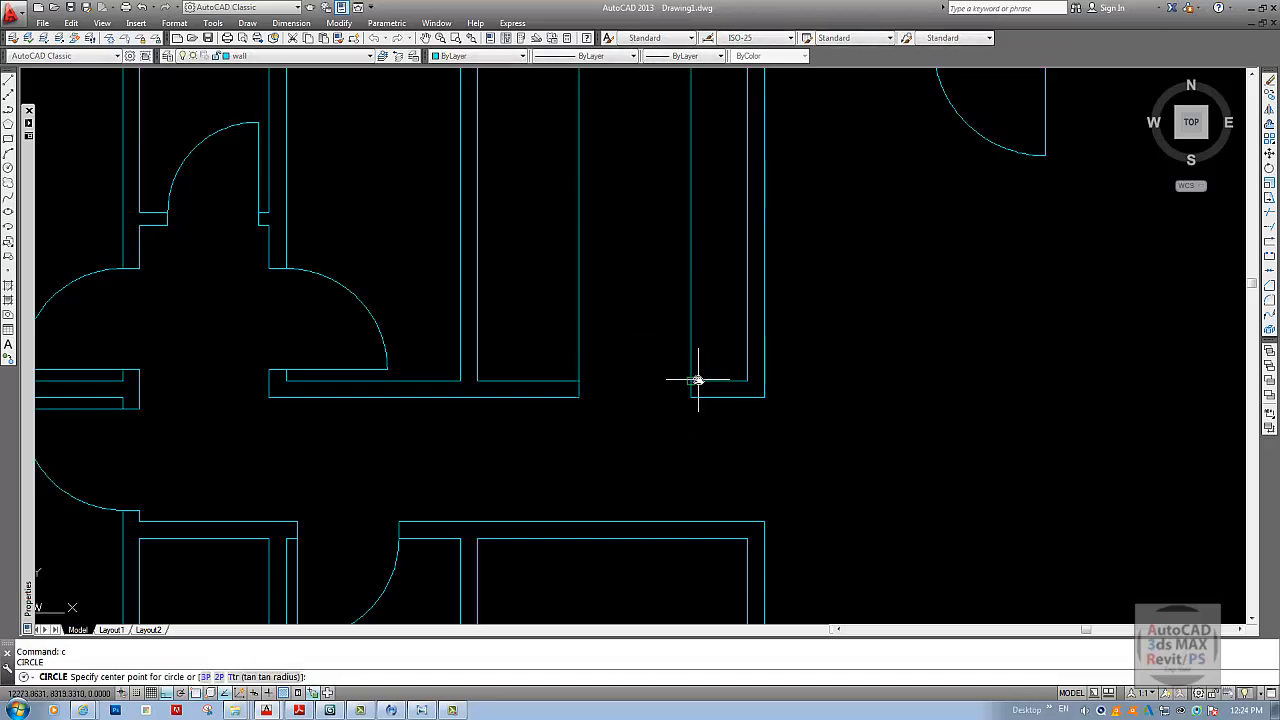
pyautogui.click(691, 380)
pyautogui.click(580, 378)
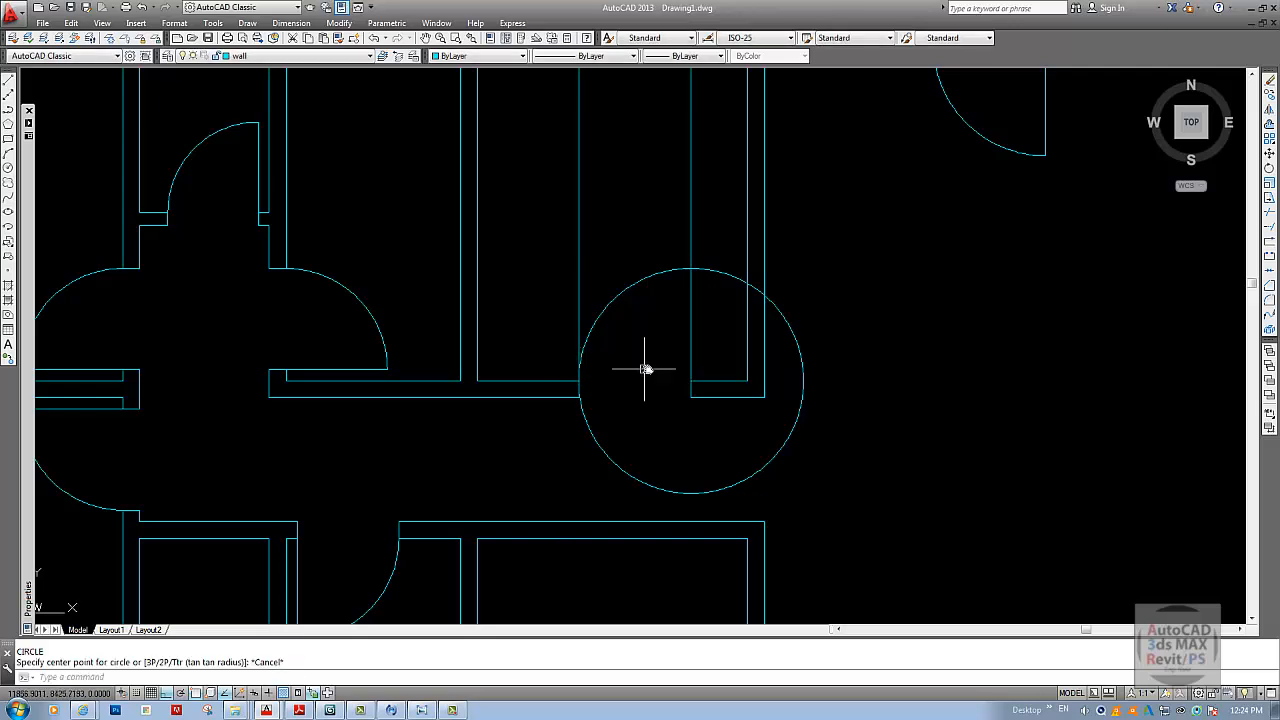
# - Trim the two Bed 3 jamb lines above the door circle, keeping the right one as the door leaf
pyautogui.write('tr')
pyautogui.press('Return')
pyautogui.click(651, 360)
pyautogui.click(617, 269)
pyautogui.press('Return')
pyautogui.click(706, 199)
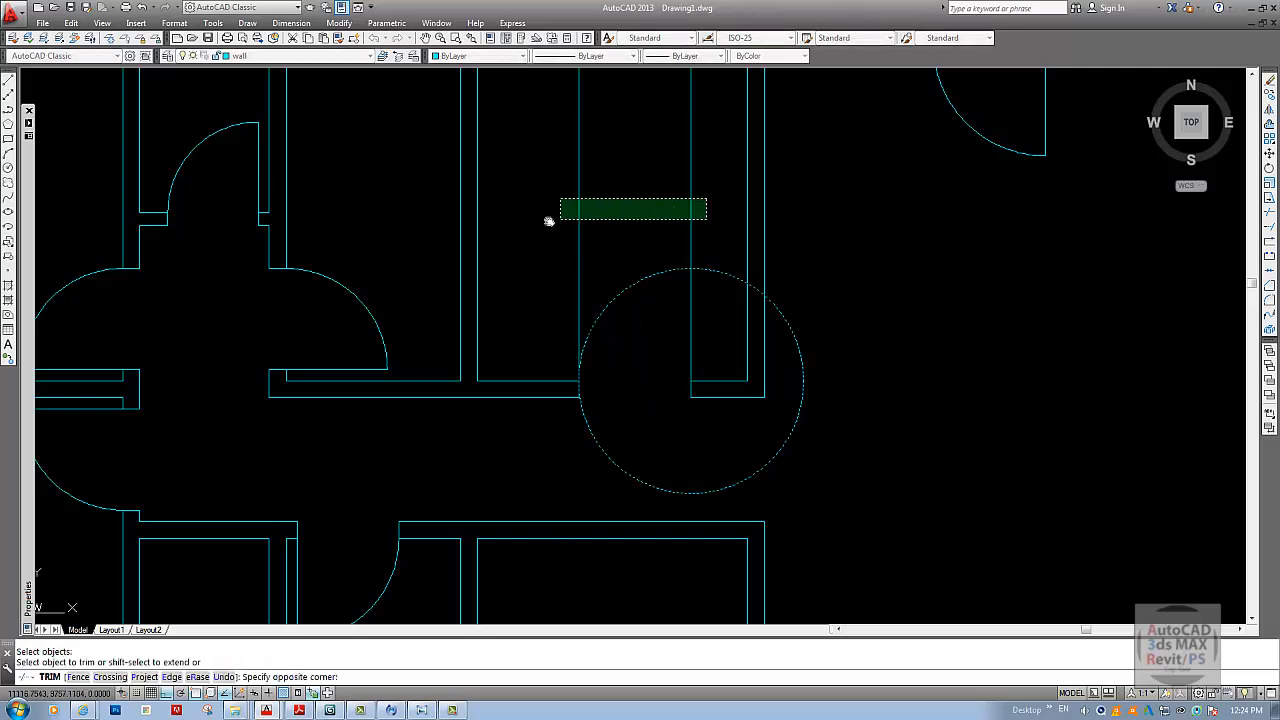
pyautogui.click(548, 221)
pyautogui.press('Return')
# - Trim Bed 3's door circle against the door leaf and inner wall line, leaving the upper-left quarter arc
pyautogui.press('Return')
pyautogui.click(690, 288)
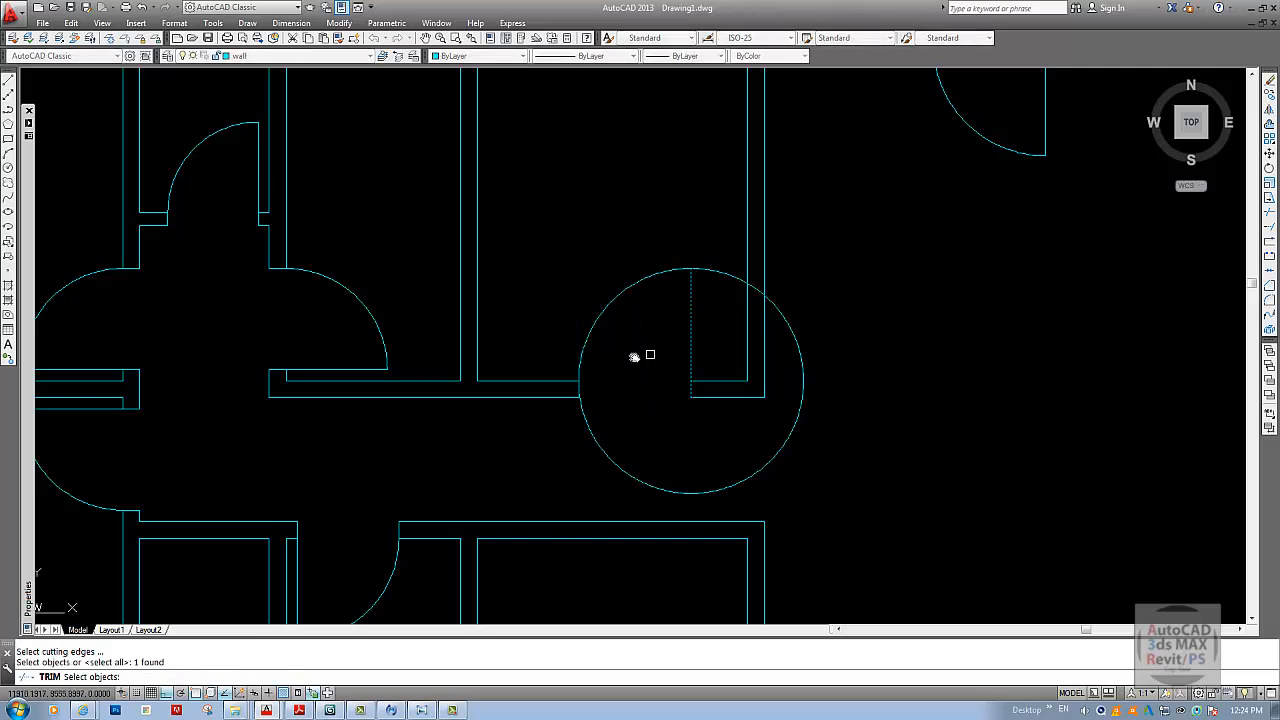
pyautogui.click(556, 380)
pyautogui.press('Return')
pyautogui.click(585, 414)
pyautogui.click(580, 433)
pyautogui.press('Return')
pyautogui.click(580, 433)
pyautogui.press('Return')
pyautogui.press('Escape')
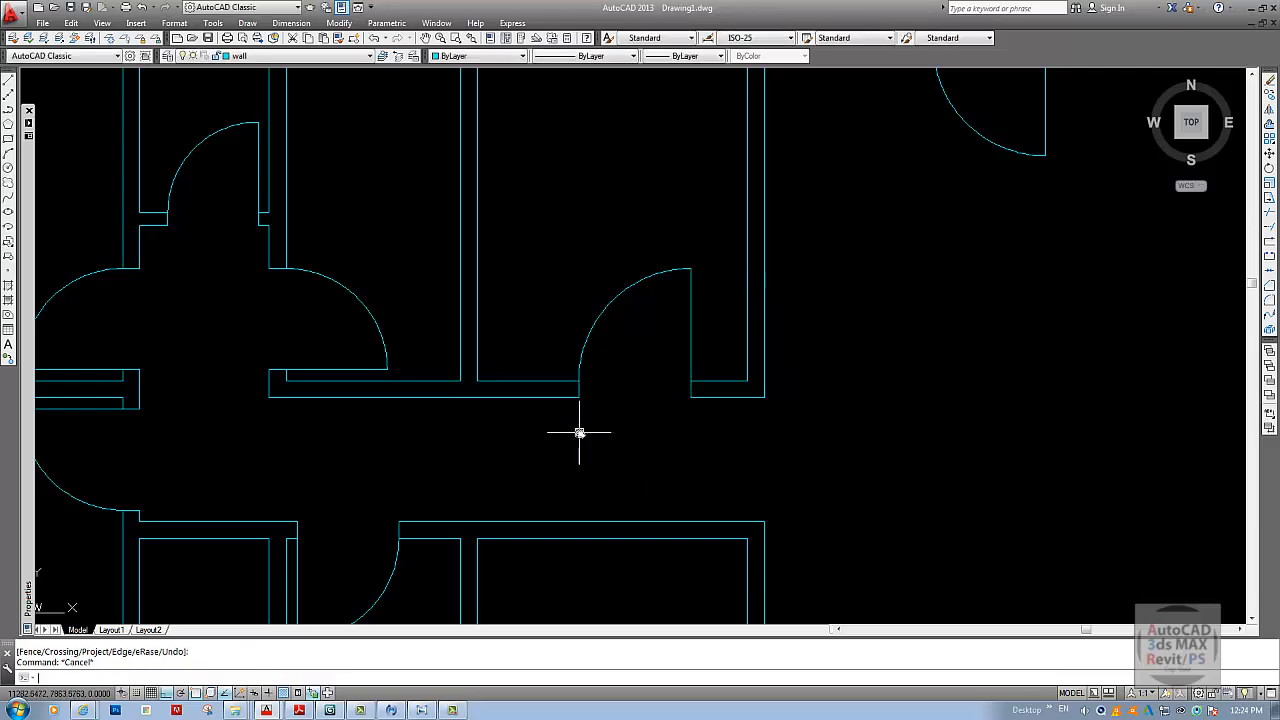
pyautogui.scroll(-7, 600, 420)
pyautogui.press('Escape')
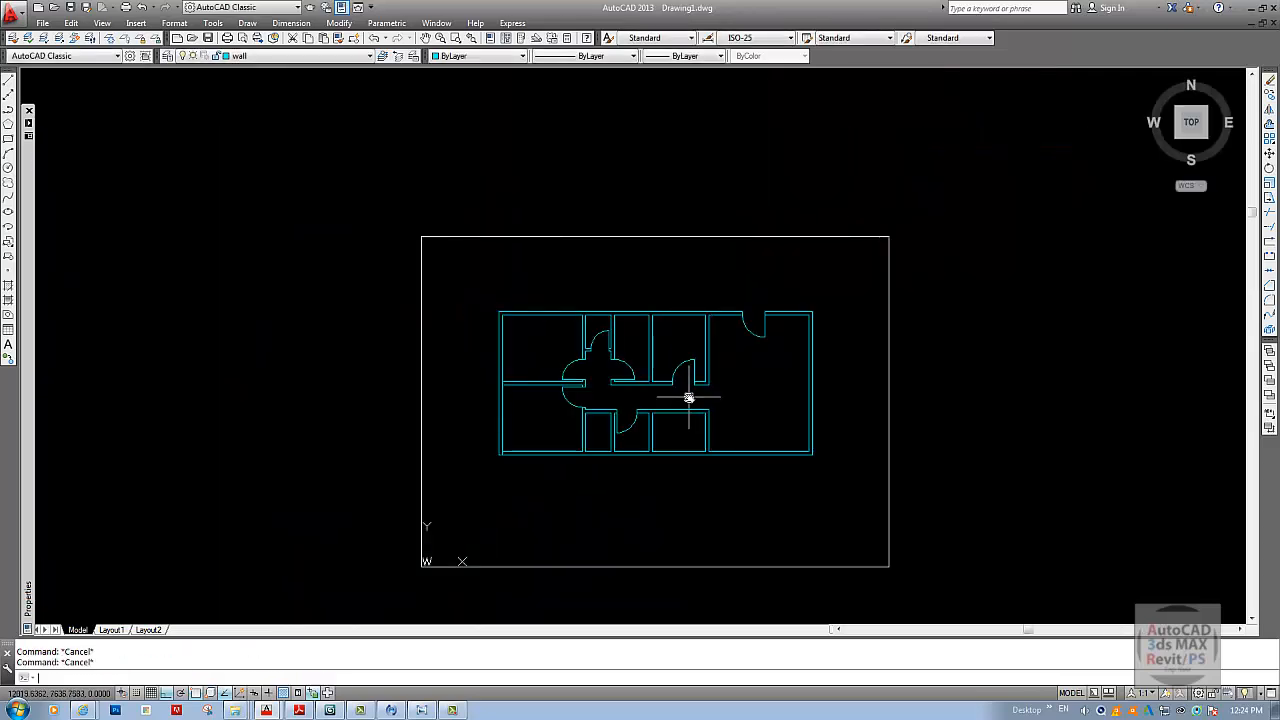
# - Check the reference floor plan image for the partition between the kitchen and the dining area
pyautogui.write('z')
pyautogui.press('Return')
pyautogui.write('e')
pyautogui.press('Return')
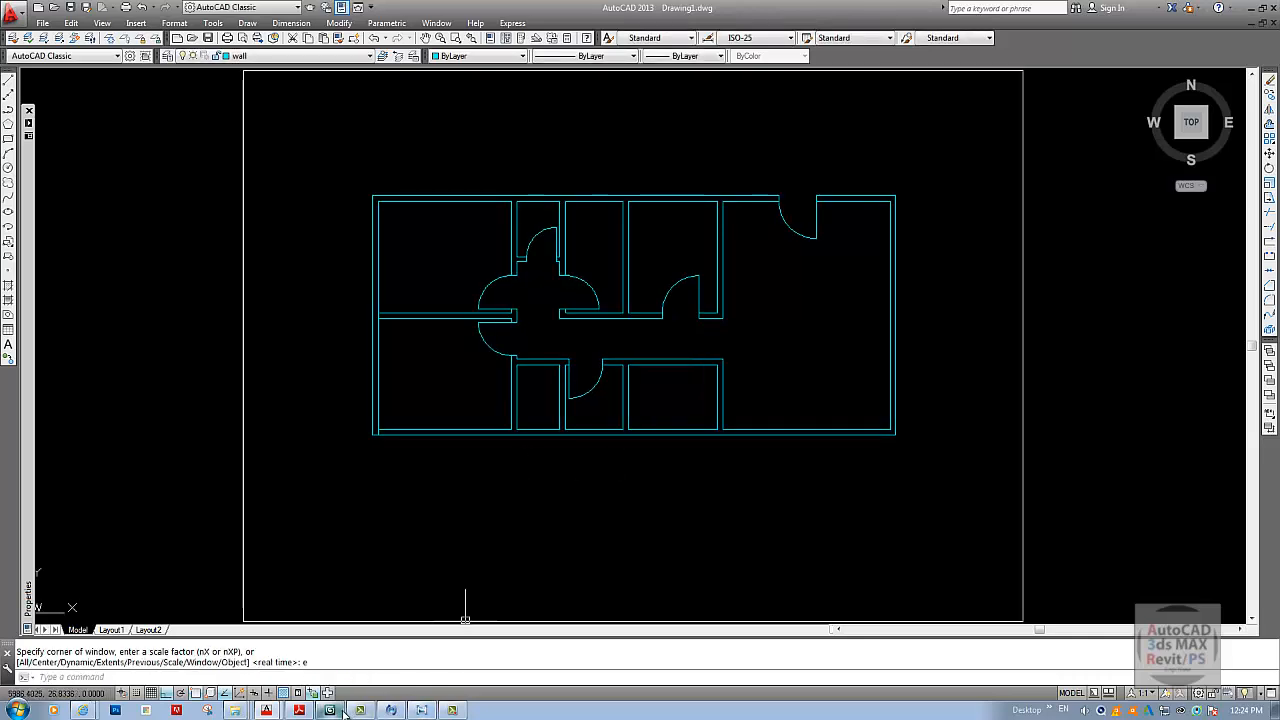
pyautogui.click(430, 711)
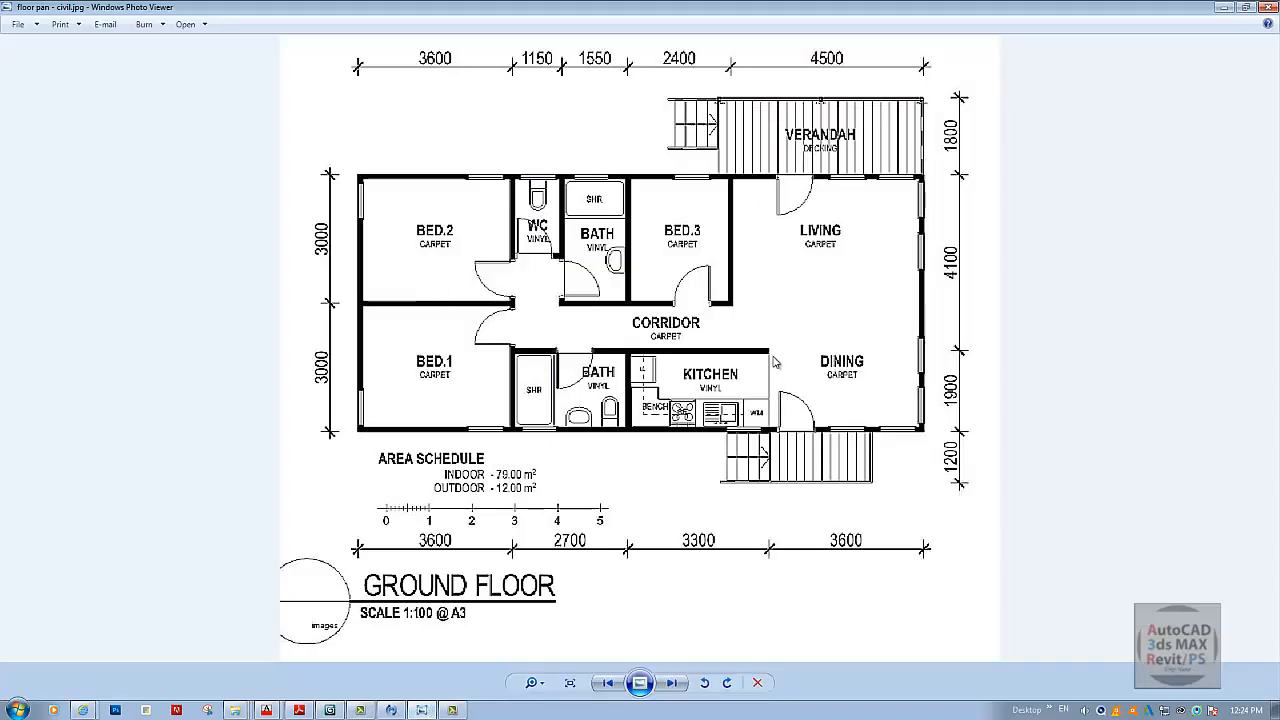
pyautogui.click(1222, 8)
pyautogui.scroll(5, 709, 409)
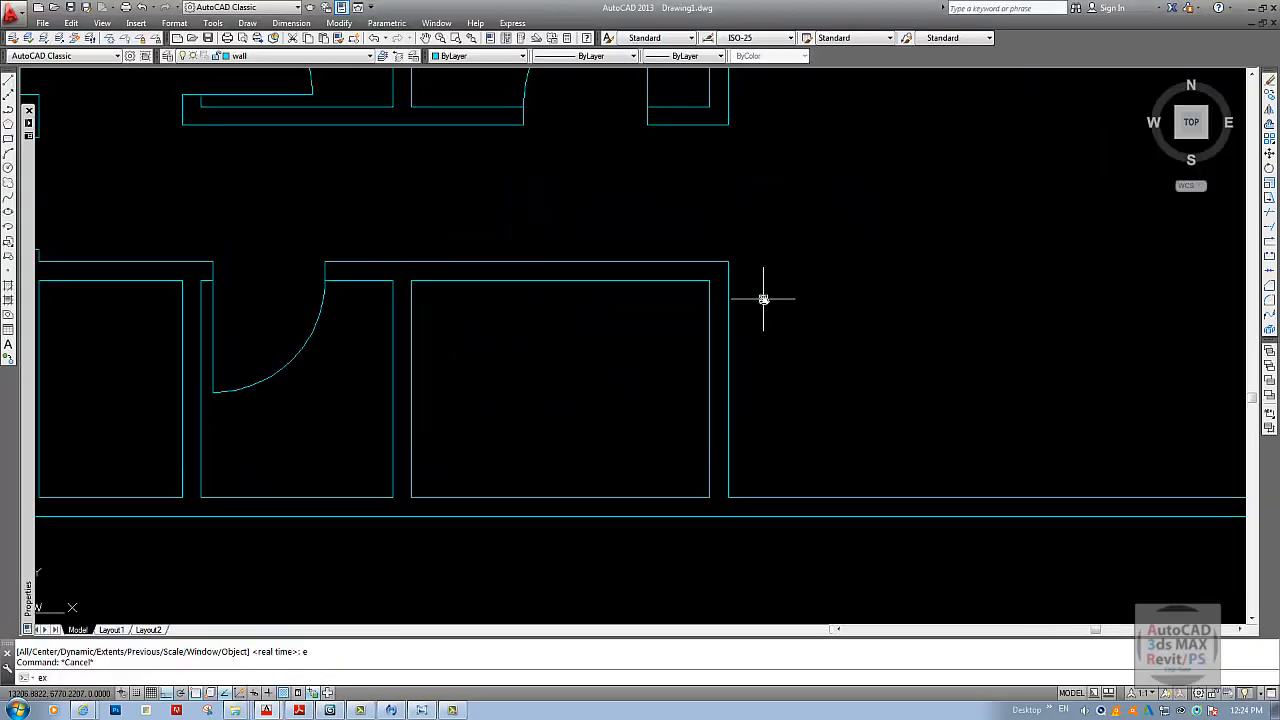
pyautogui.press('Escape')
pyautogui.press('Escape')
pyautogui.write('ex')
pyautogui.press('Return')
pyautogui.press('Escape')
pyautogui.write('e')
pyautogui.press('Escape')
pyautogui.press('Escape')
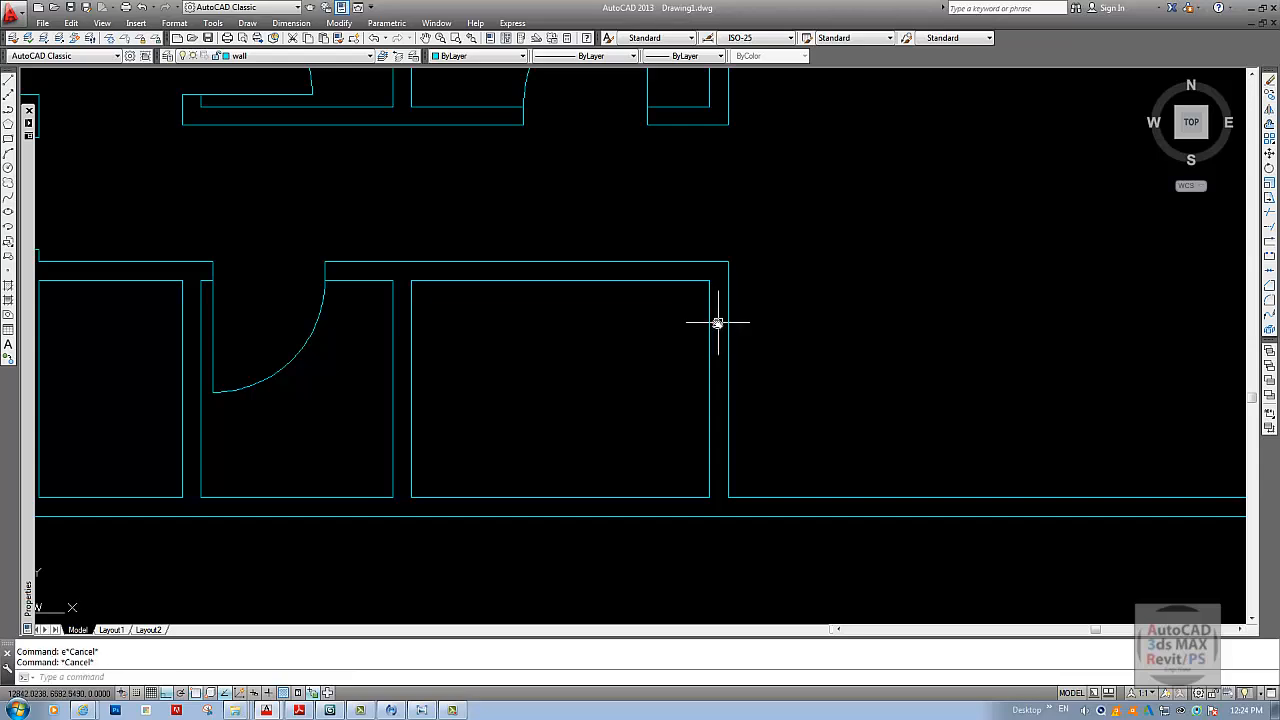
# - Erase the inner line of the kitchen's right wall, keeping only the outer line facing the dining area
pyautogui.write('e')
pyautogui.press('Return')
pyautogui.click(717, 323)
pyautogui.click(695, 343)
pyautogui.press('Return')
pyautogui.press('Escape')
# - Extend the kitchen's upper and lower inner wall lines to the single remaining line on its right side
pyautogui.write('ex')
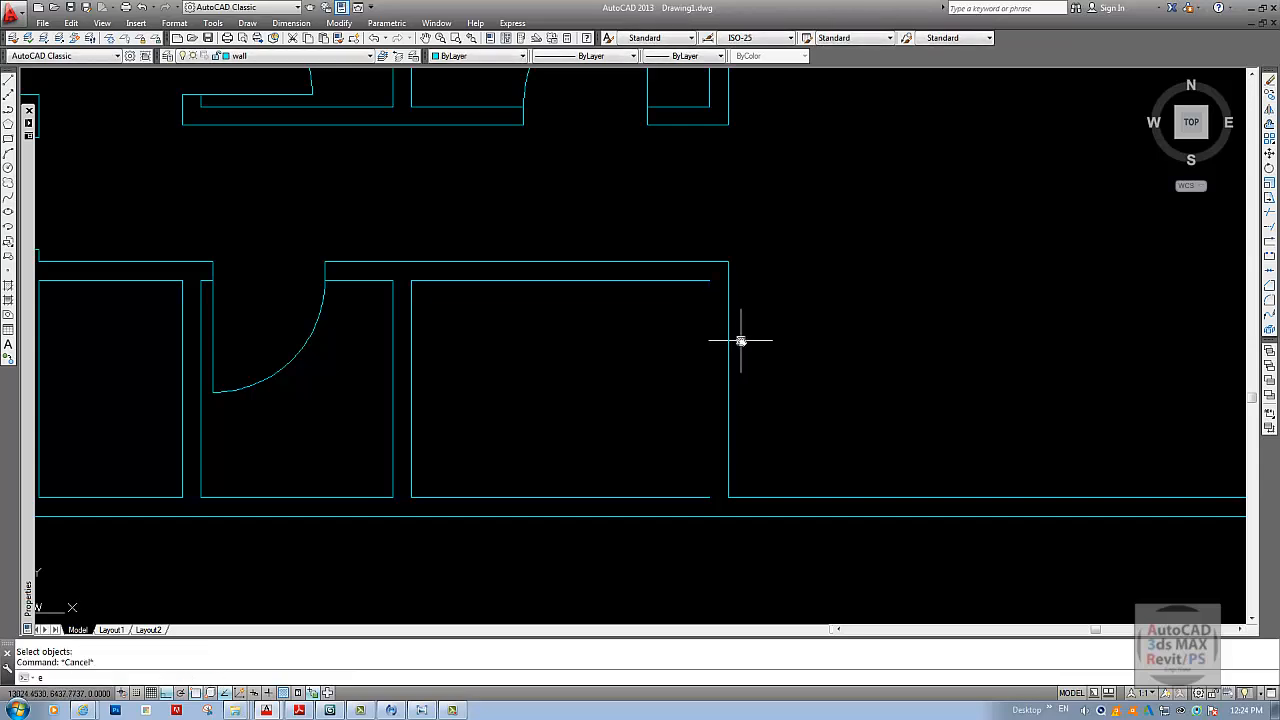
pyautogui.press('Return')
pyautogui.press('Return')
pyautogui.click(703, 280)
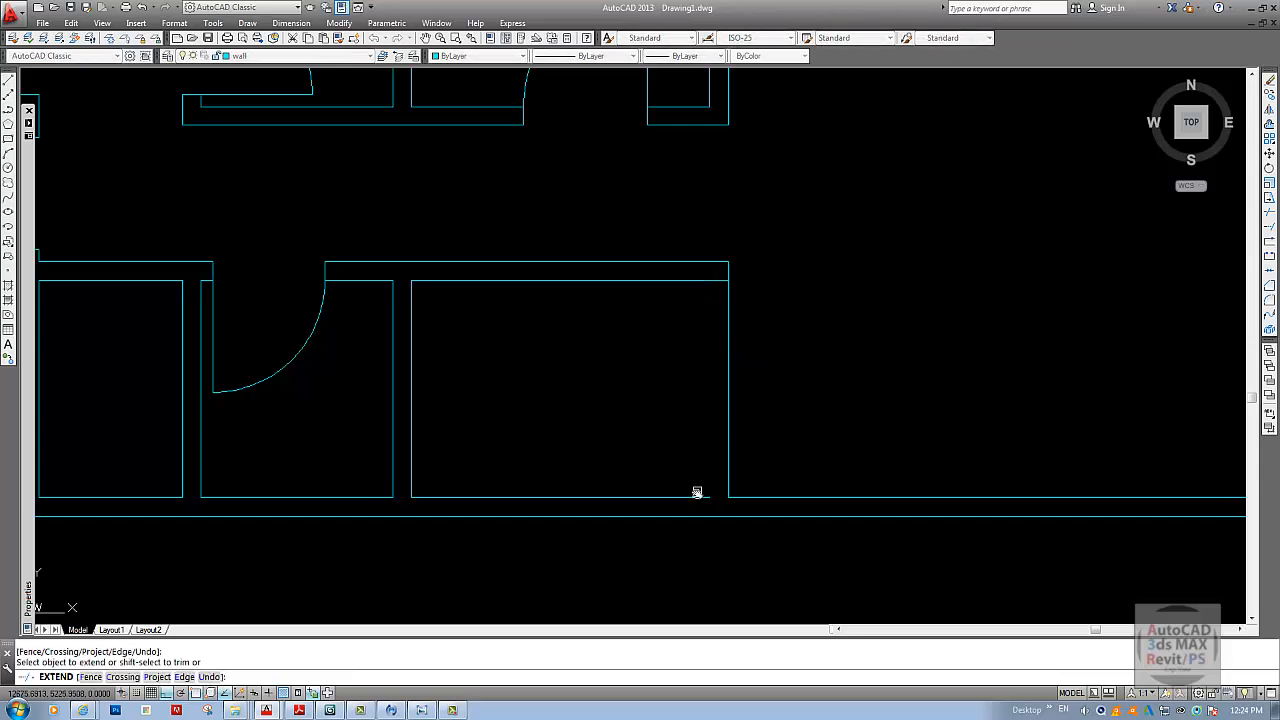
pyautogui.click(697, 492)
pyautogui.scroll(-5, 686, 420)
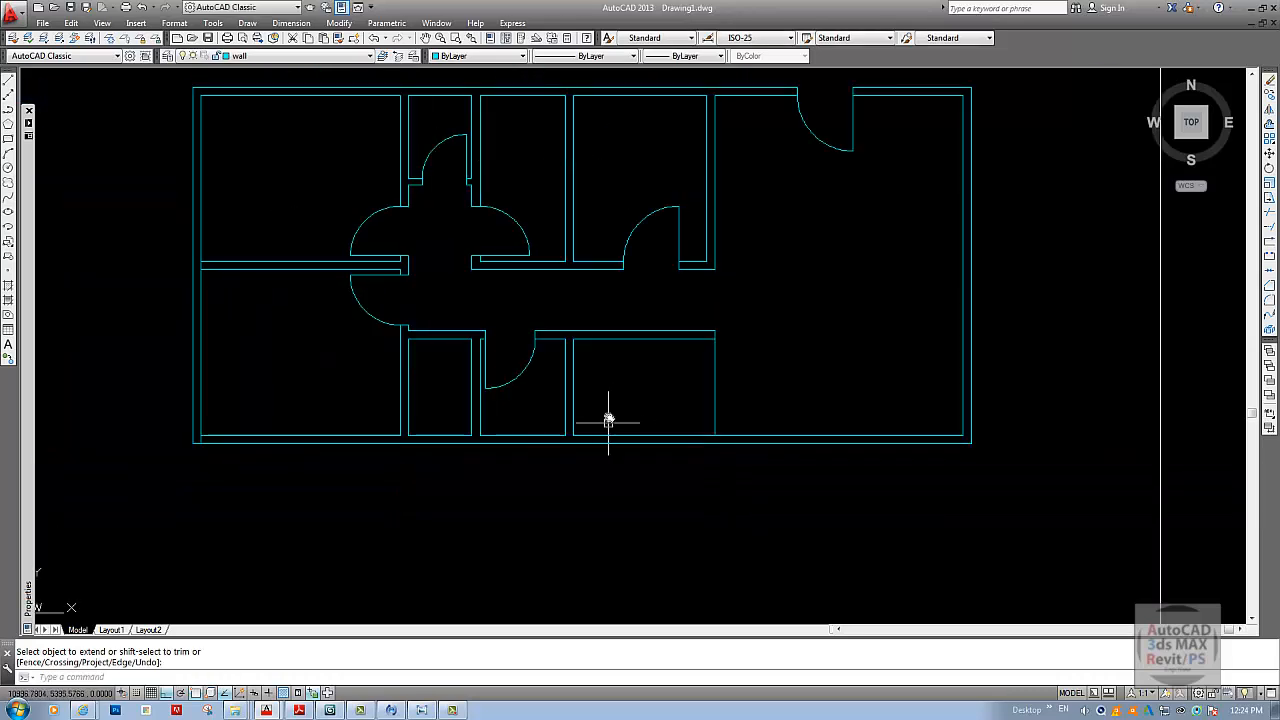
pyautogui.press('Escape')
# - Trim the stub of the left exterior wall's inner line that overshoots Bed 1's lower-left inner corner
pyautogui.write('z')
pyautogui.press('Return')
pyautogui.write('e')
pyautogui.press('Return')
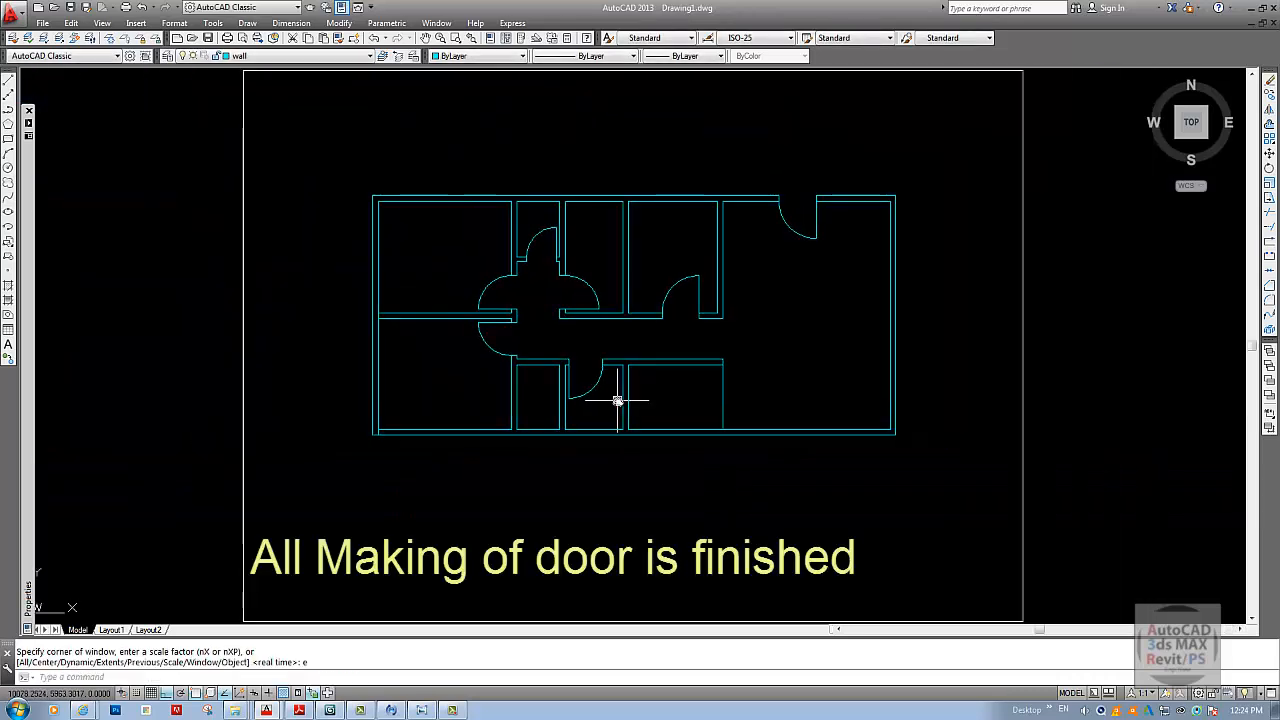
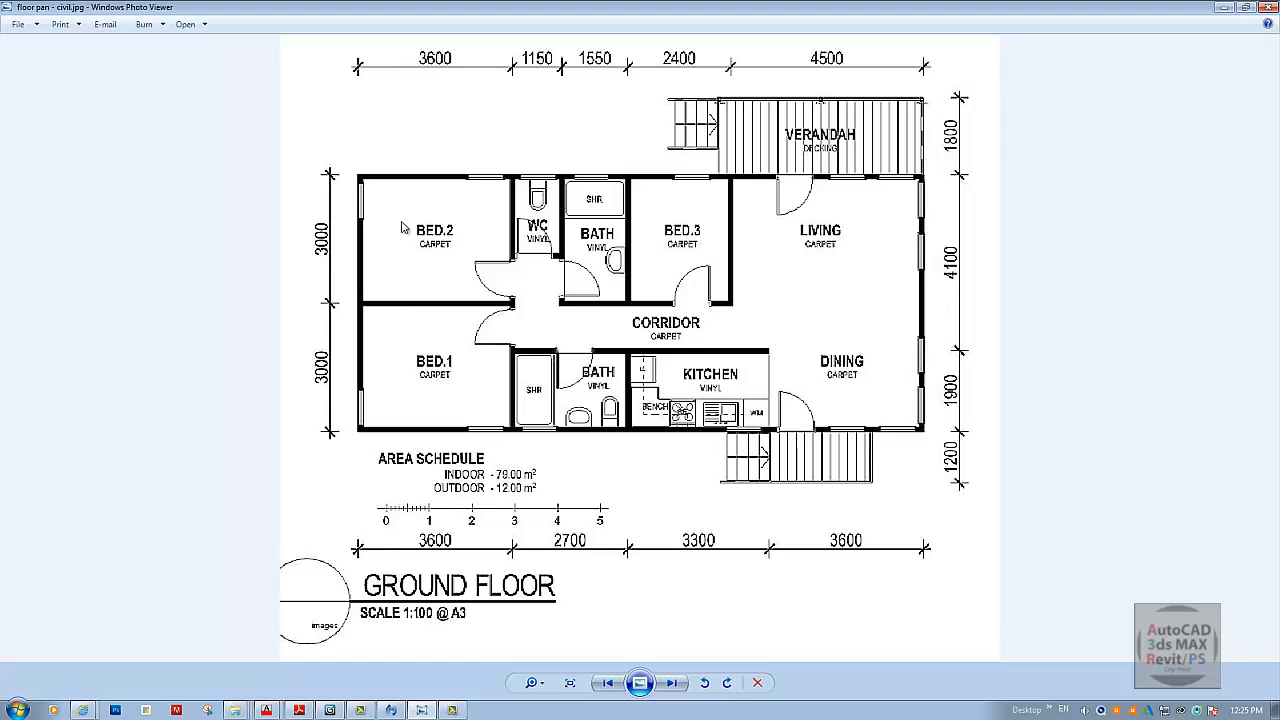
pyautogui.click(1232, 14)
pyautogui.scroll(6, 508, 377)
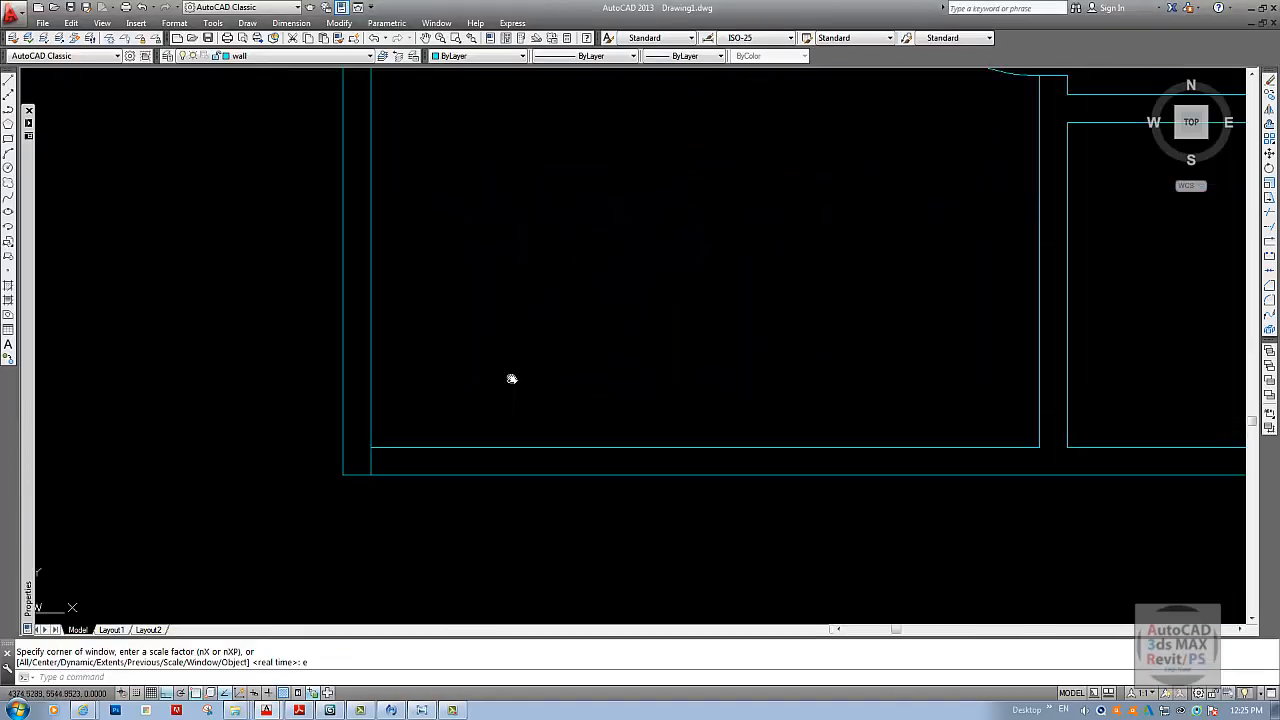
pyautogui.write('tr')
pyautogui.press('Return')
pyautogui.press('Return')
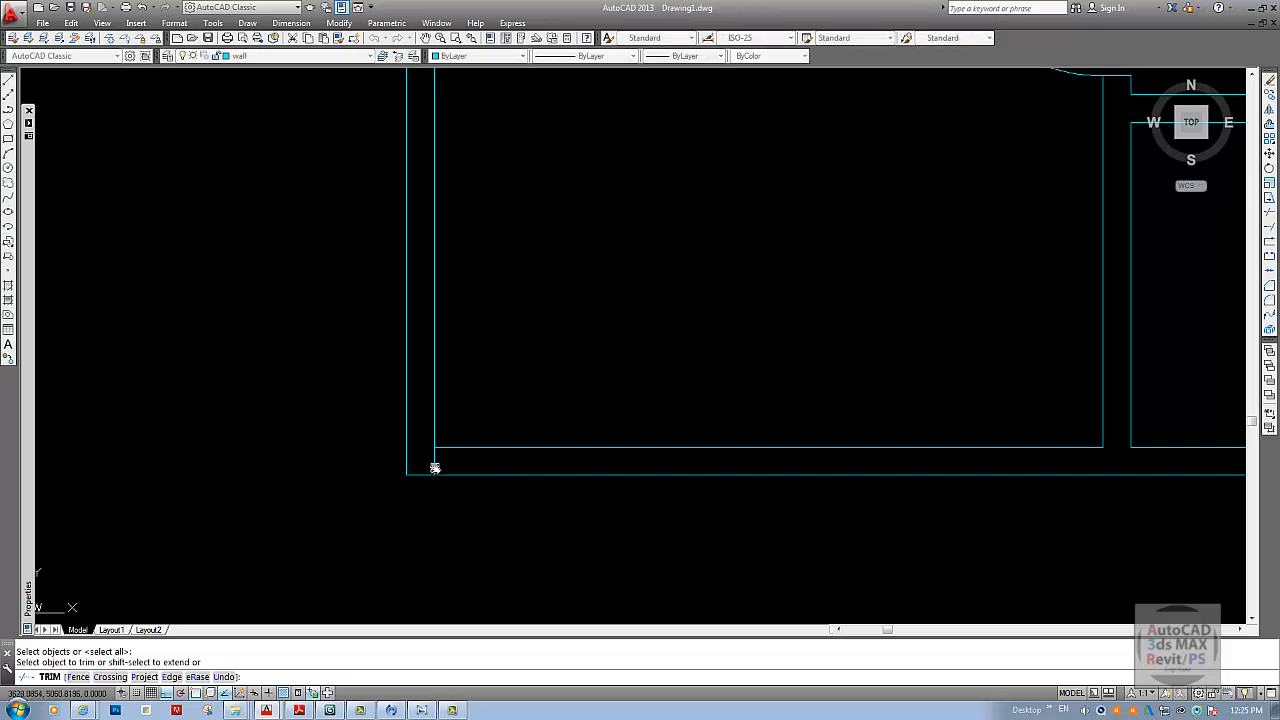
pyautogui.click(434, 462)
pyautogui.press('Escape')
# - Offset Bed 1's lower inner wall line 100 upward into the room
pyautogui.write('o')
pyautogui.press('Return')
pyautogui.write('100')
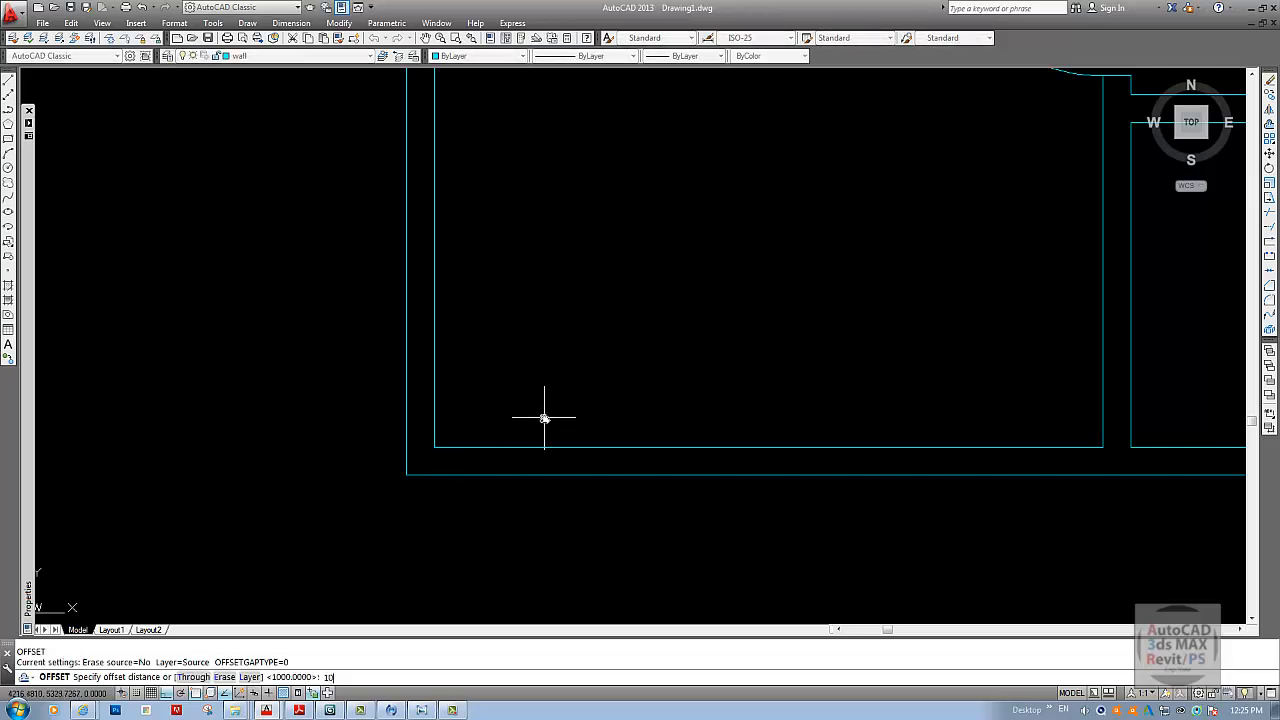
pyautogui.press('Return')
pyautogui.click(491, 447)
pyautogui.click(494, 414)
pyautogui.press('Escape')
# - Extend the offset line leftward to the outer line of Bed 1's left exterior wall
pyautogui.write('ex')
pyautogui.press('Return')
pyautogui.press('Return')
pyautogui.click(456, 429)
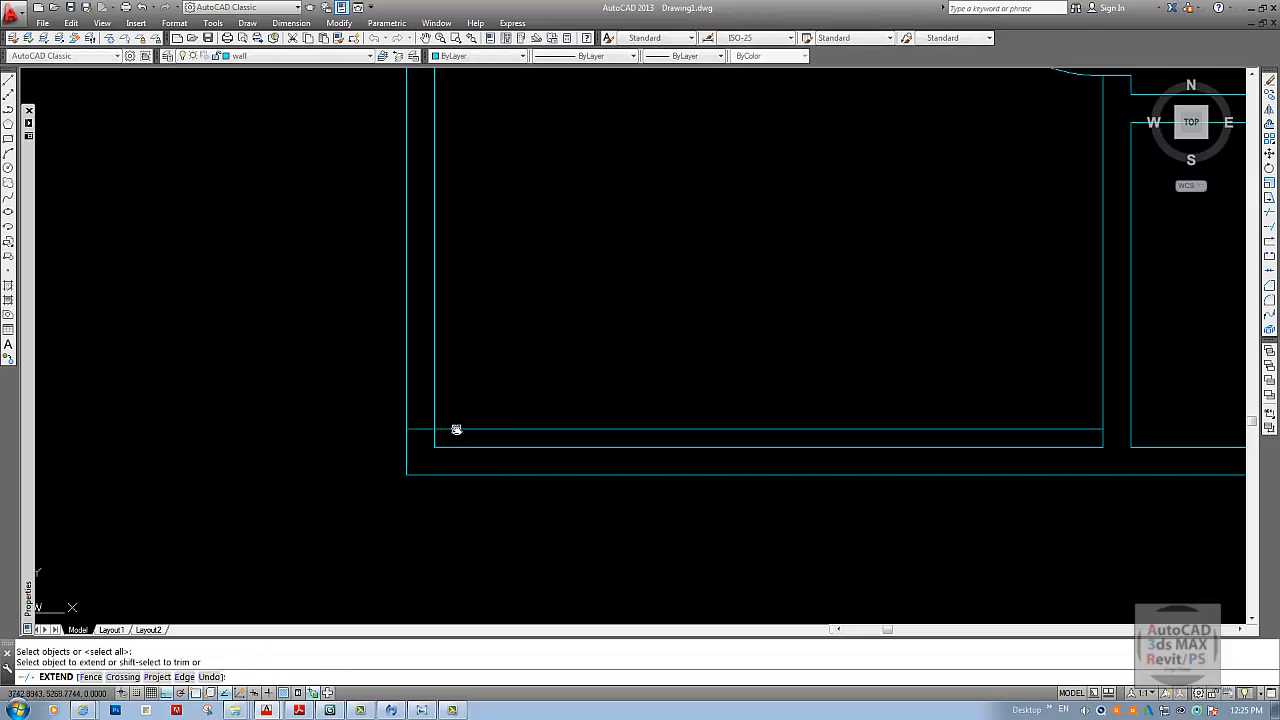
pyautogui.press('Escape')
# - Offset the extended line 1500 upward to mark the other end of Bed 1's left wall window
pyautogui.write('o')
pyautogui.press('Return')
pyautogui.write('1500')
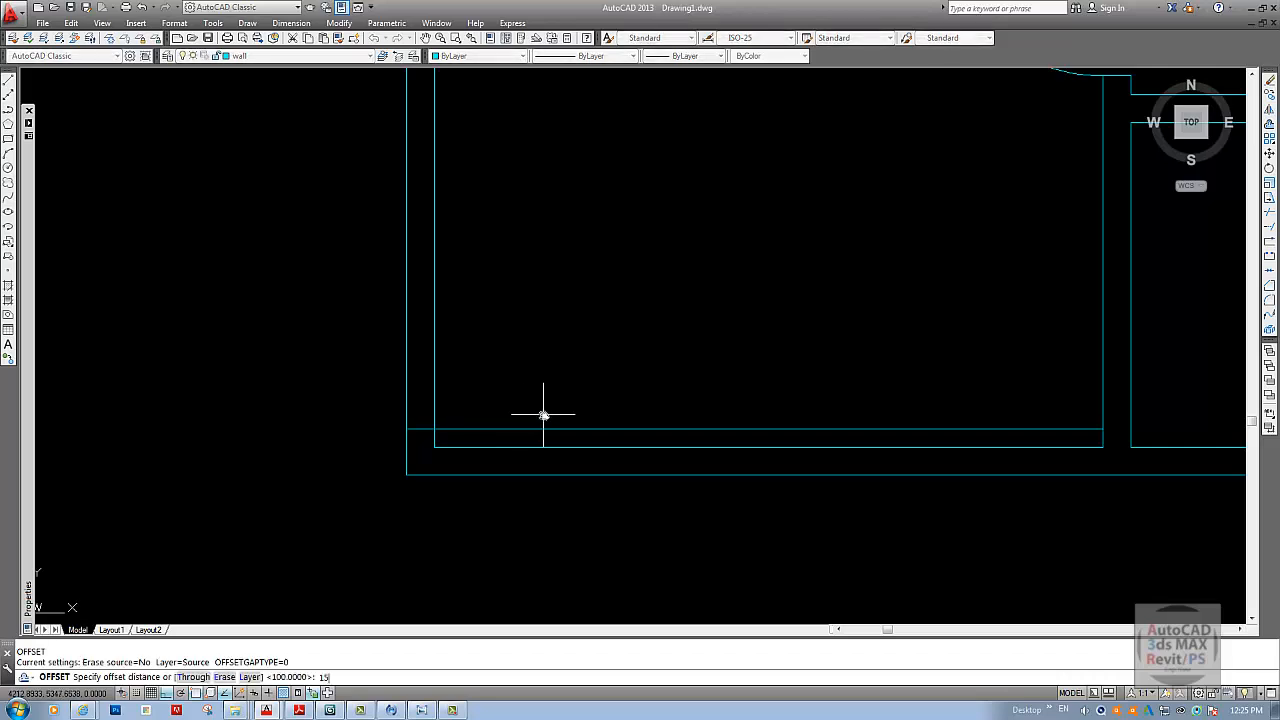
pyautogui.press('Return')
pyautogui.click(502, 429)
pyautogui.click(498, 405)
pyautogui.moveTo(500, 383); pyautogui.dragTo(505, 433, button='middle')
pyautogui.press('Escape')
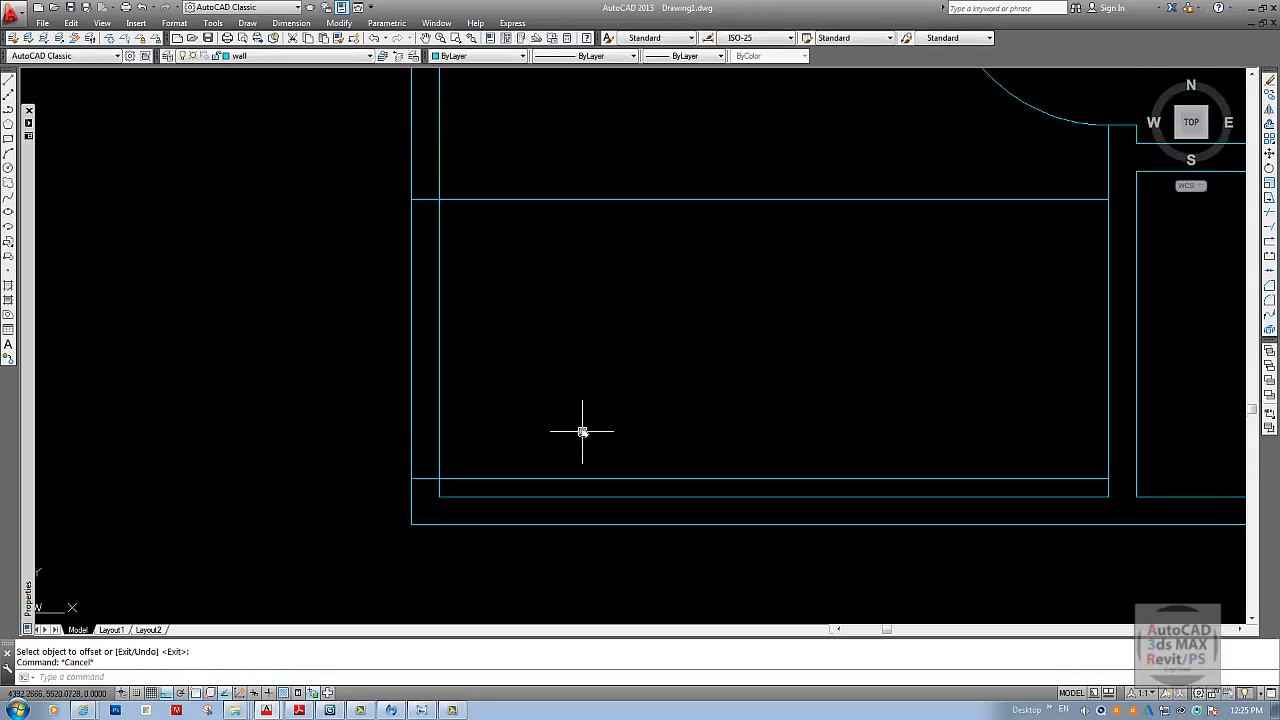
# - Trim the parts of both window end lines inside Bed 1, keeping only the segments across the left wall
pyautogui.write('tr')
pyautogui.press('Return')
pyautogui.press('Return')
pyautogui.click(549, 479)
pyautogui.click(509, 199)
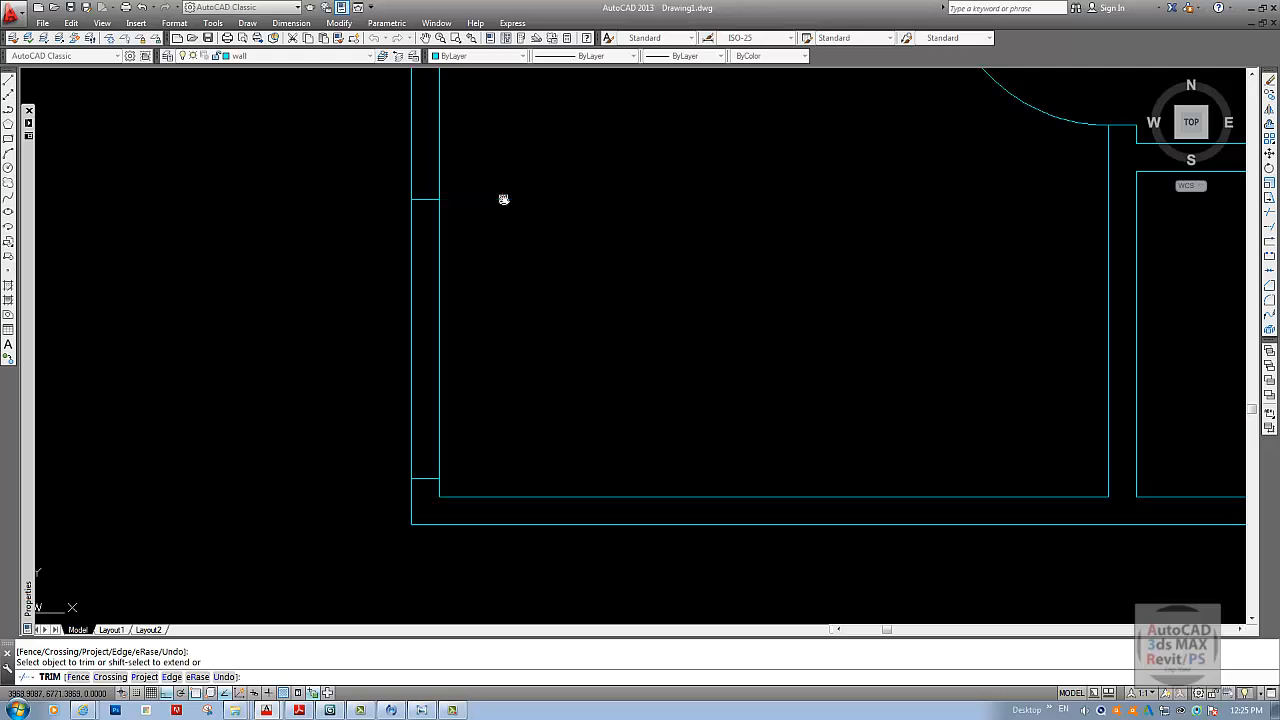
pyautogui.press('Escape')
# - Draw Bed 1's window centre line between the midpoints of the upper and lower window end lines
pyautogui.write('l')
pyautogui.press('Return')
pyautogui.click(426, 199)
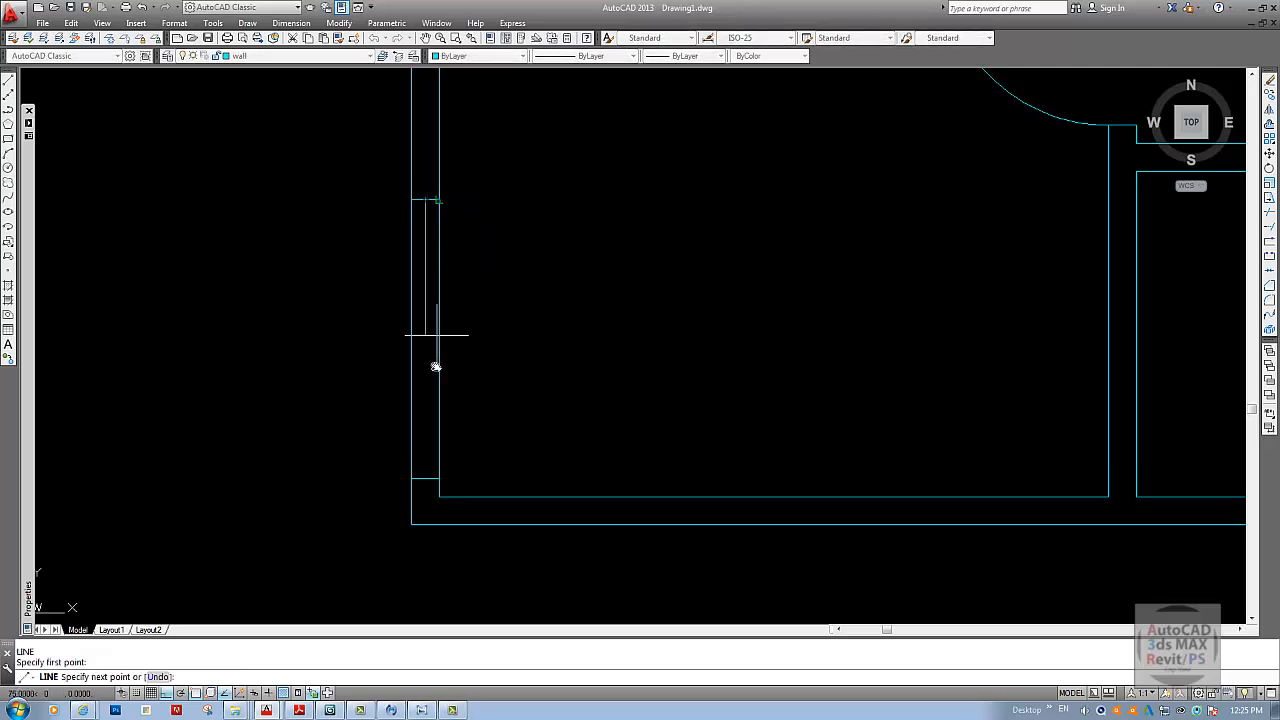
pyautogui.click(426, 479)
pyautogui.press('Return')
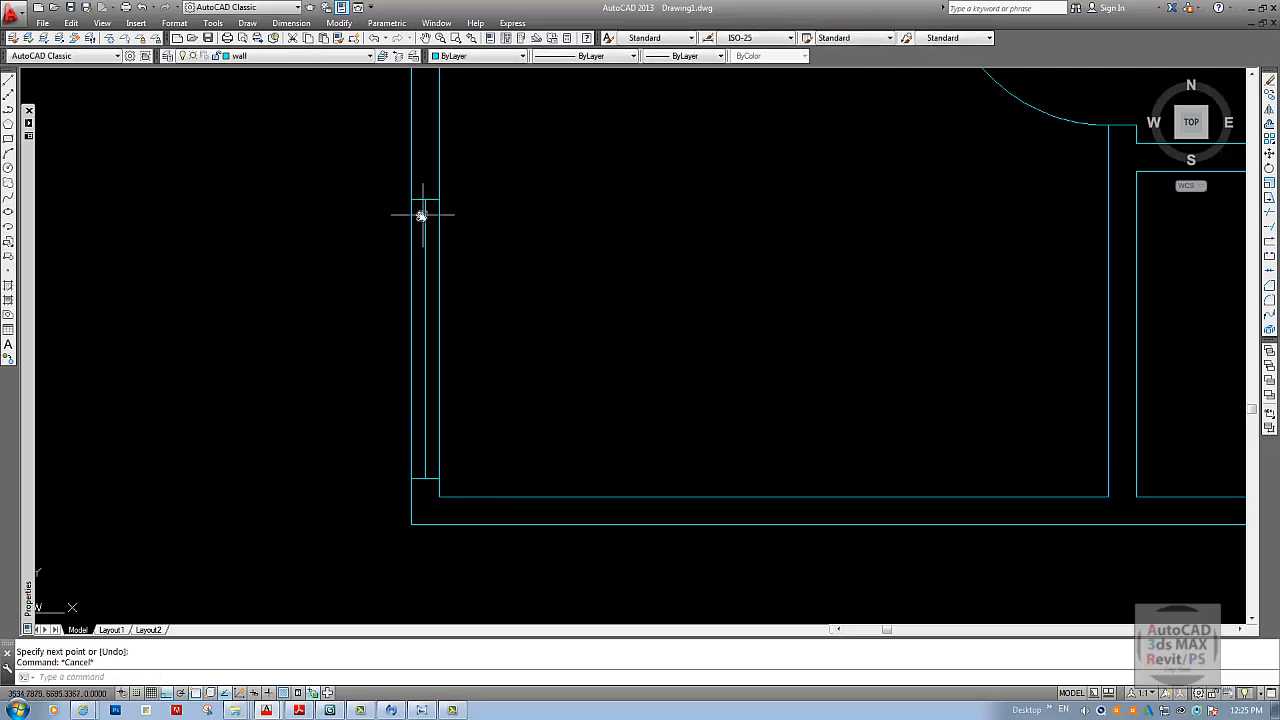
pyautogui.moveTo(422, 215); pyautogui.dragTo(426, 224, button='middle')
pyautogui.press('Escape')
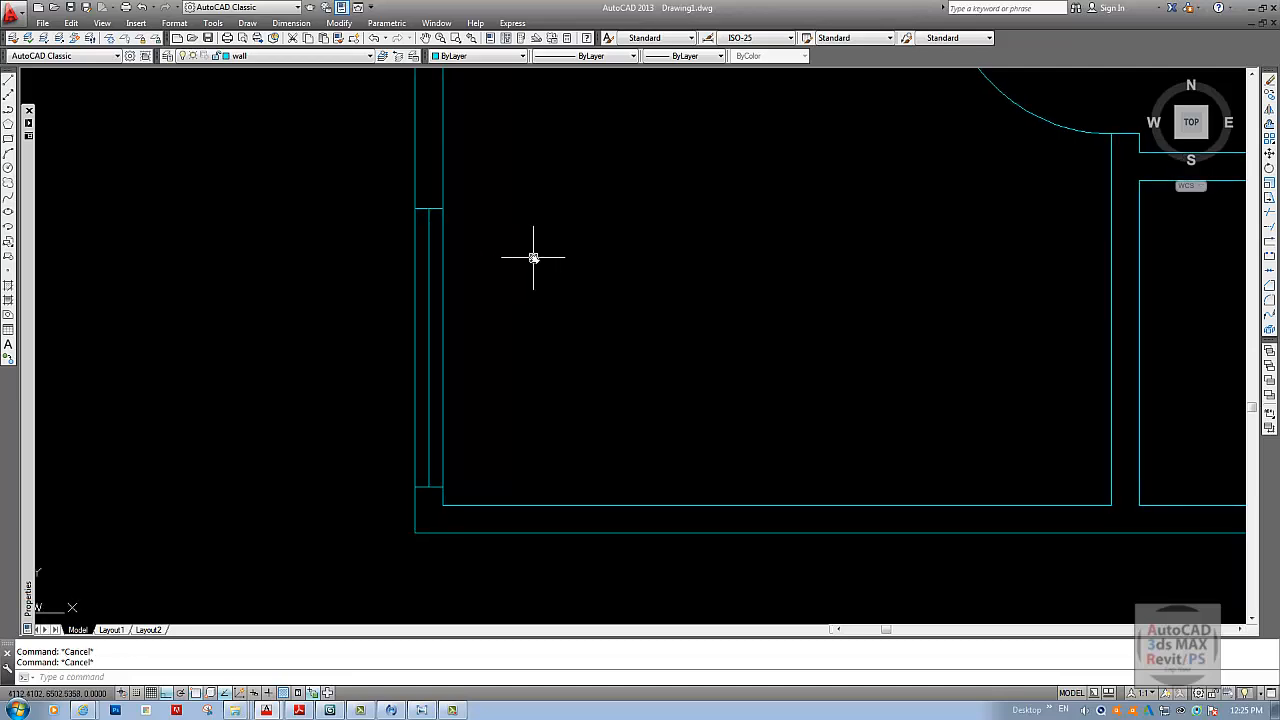
# - Offset the window centre line 25 to each side to form the glazing lines
pyautogui.write('o')
pyautogui.press('Return')
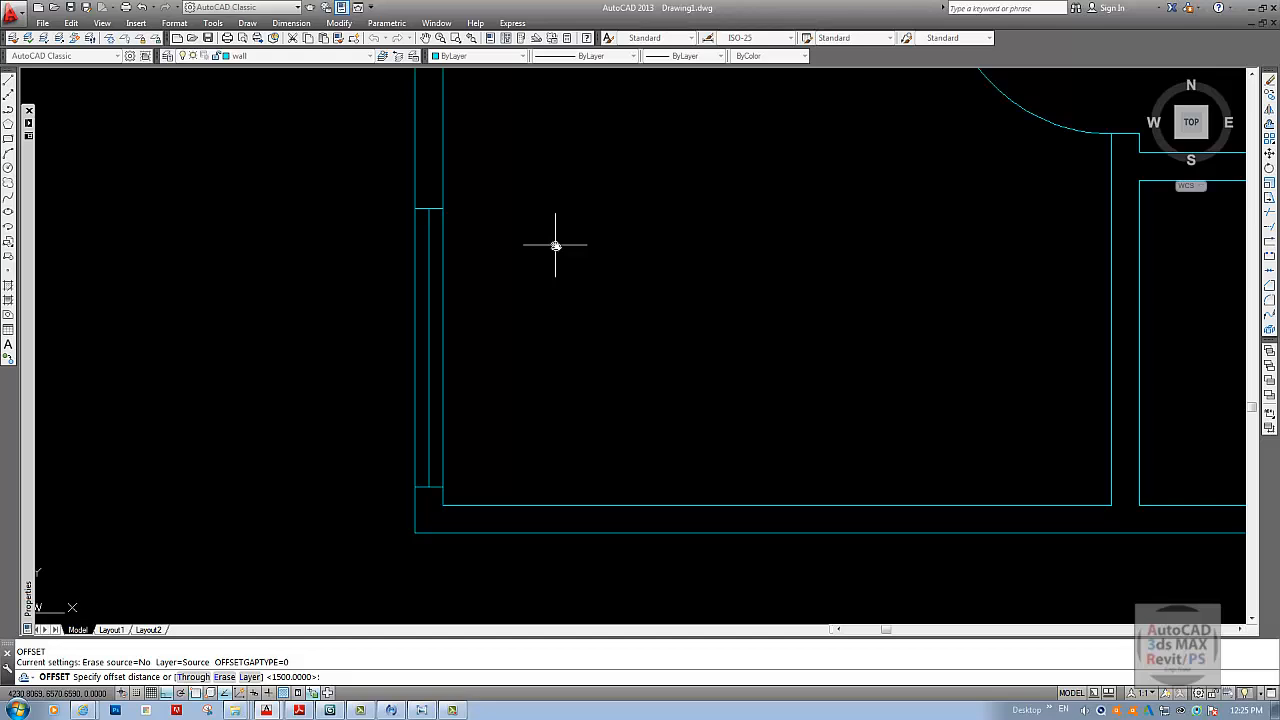
pyautogui.write('25')
pyautogui.press('Return')
pyautogui.scroll(2, 423, 266)
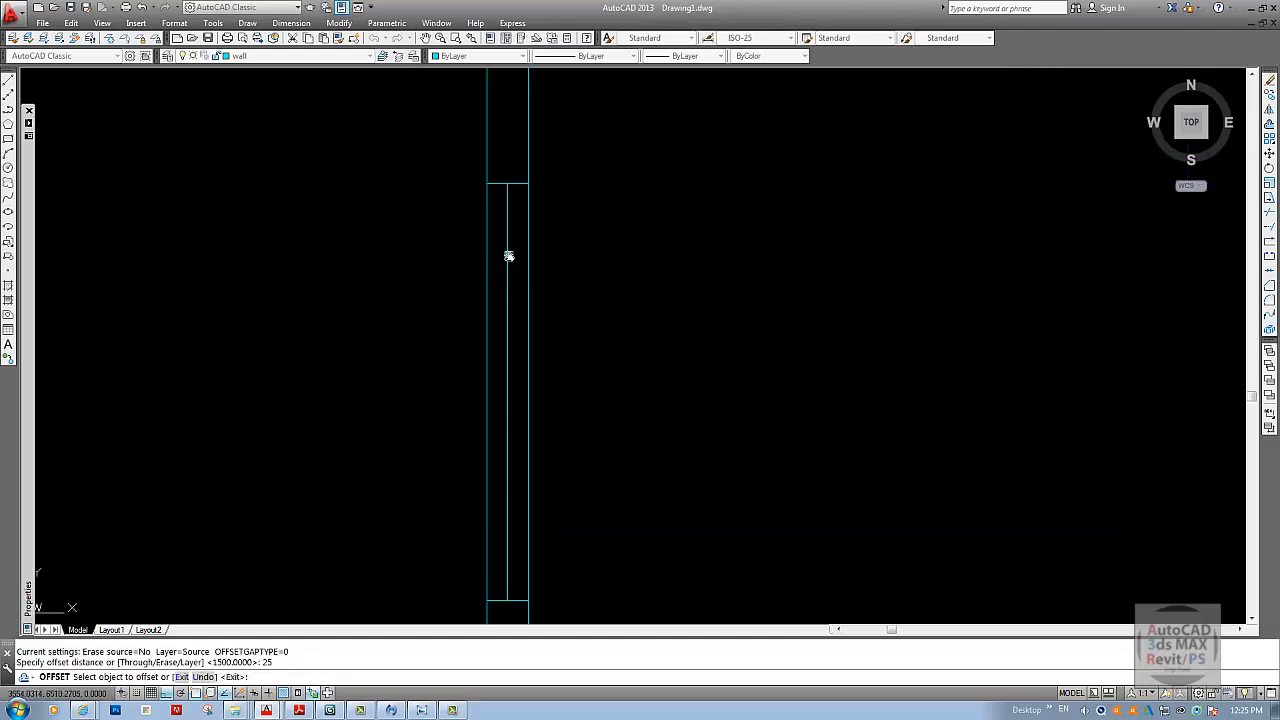
pyautogui.click(509, 257)
pyautogui.click(497, 257)
pyautogui.click(507, 257)
pyautogui.click(521, 266)
pyautogui.press('Return')
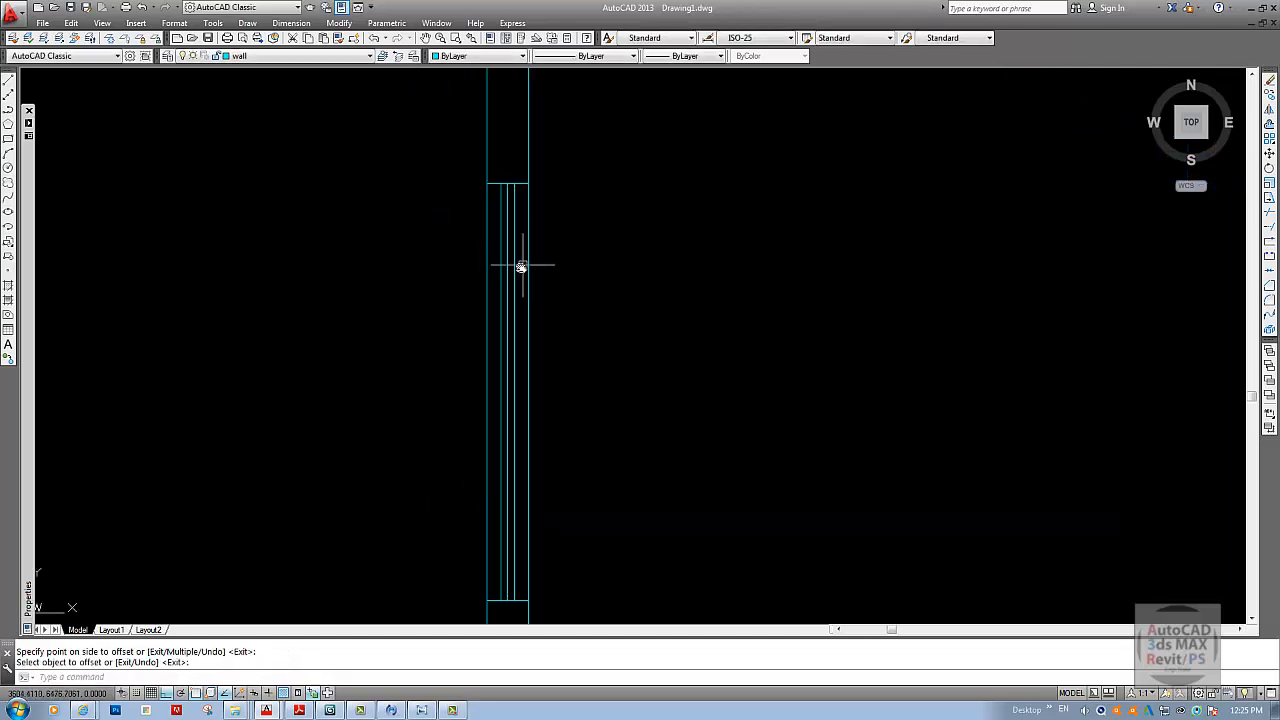
pyautogui.scroll(-5, 521, 266)
pyautogui.scroll(-5, 568, 296)
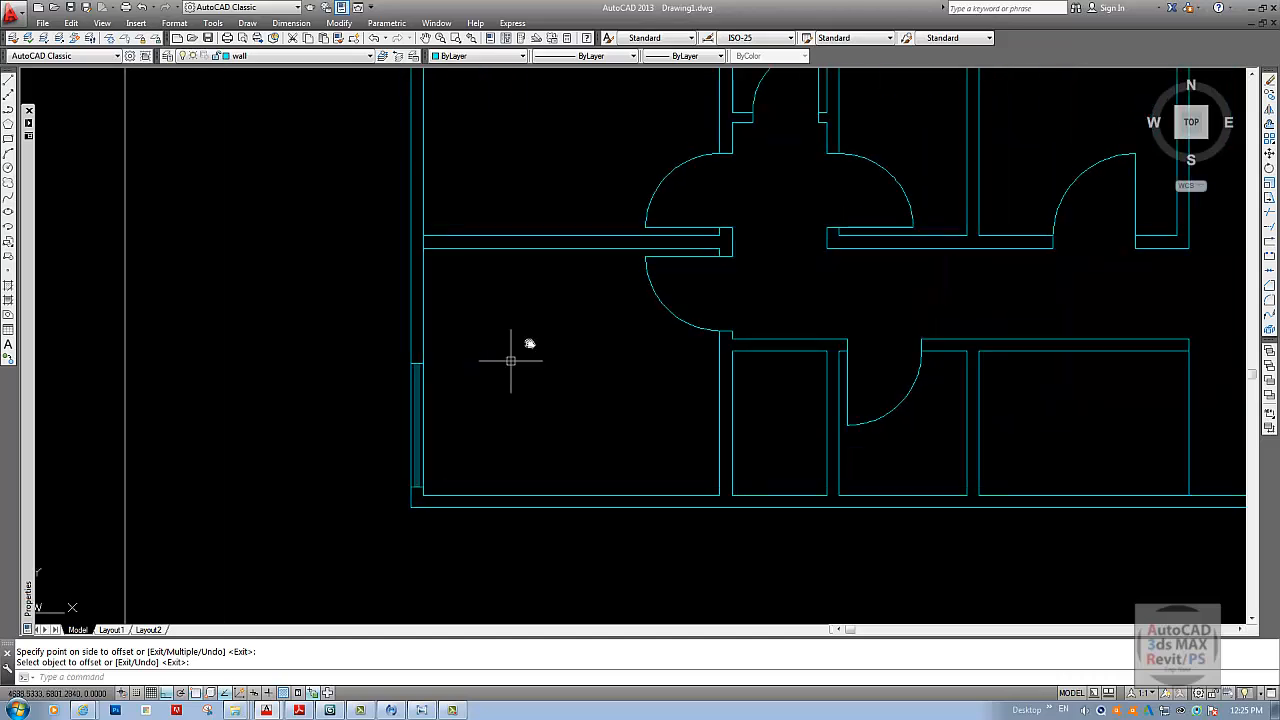
pyautogui.press('Escape')
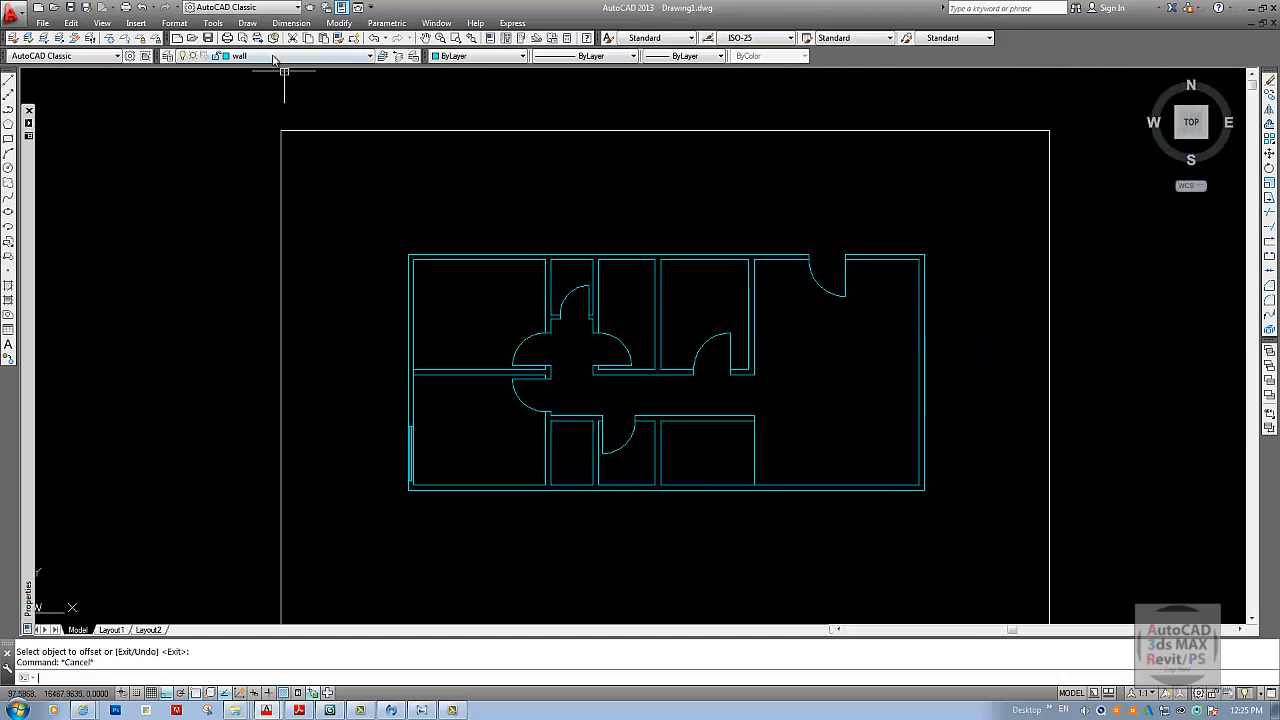
pyautogui.click(180, 23)
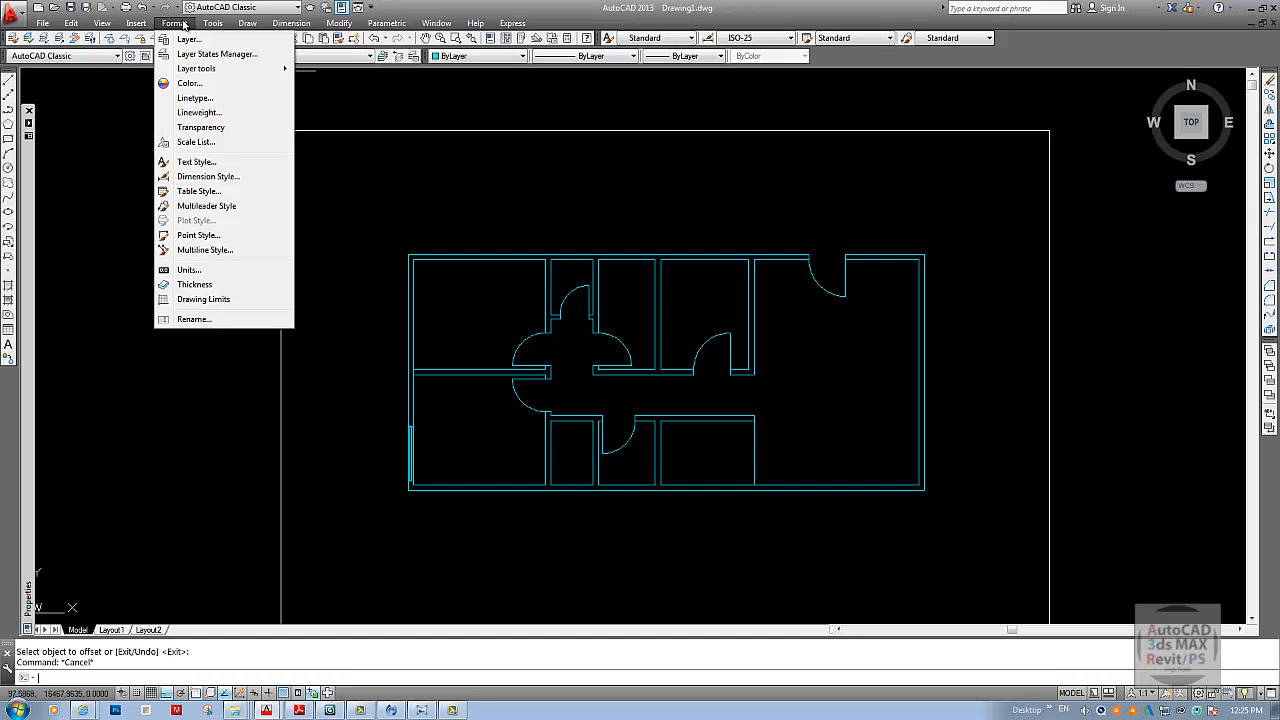
pyautogui.click(183, 25)
pyautogui.moveTo(454, 284); pyautogui.dragTo(450, 319, button='middle')
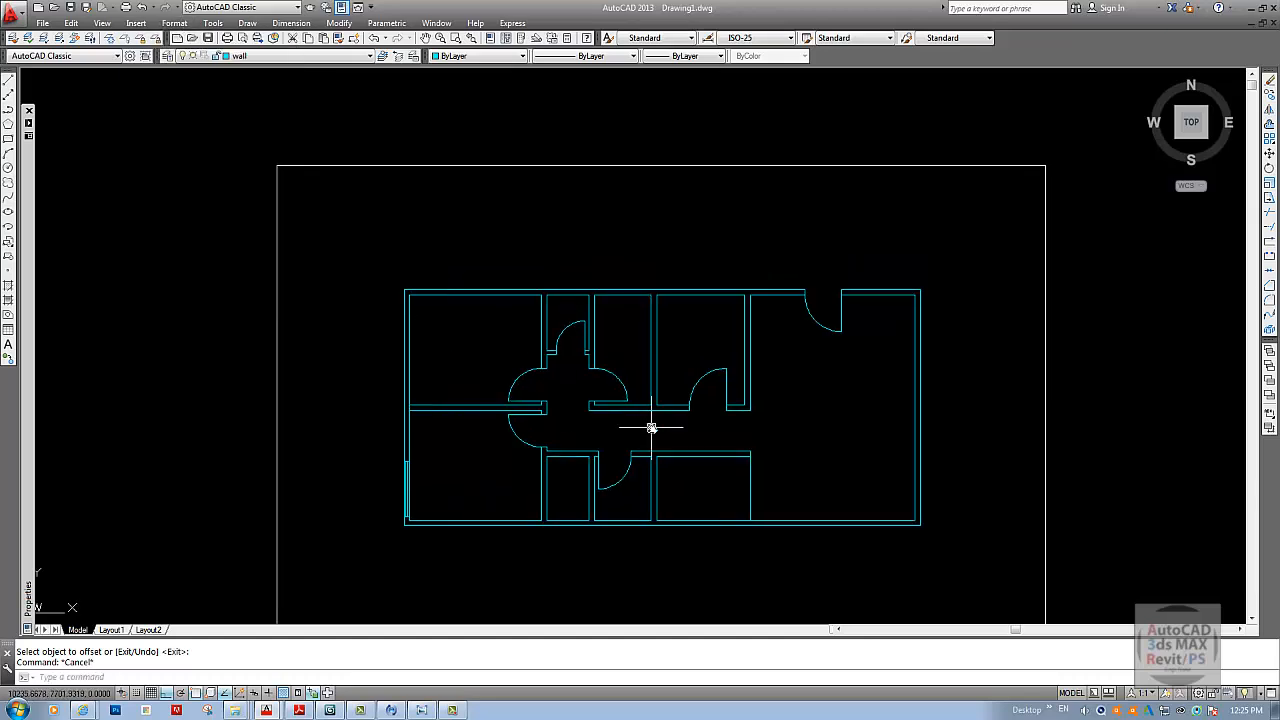
pyautogui.moveTo(555, 496); pyautogui.dragTo(605, 425, button='middle')
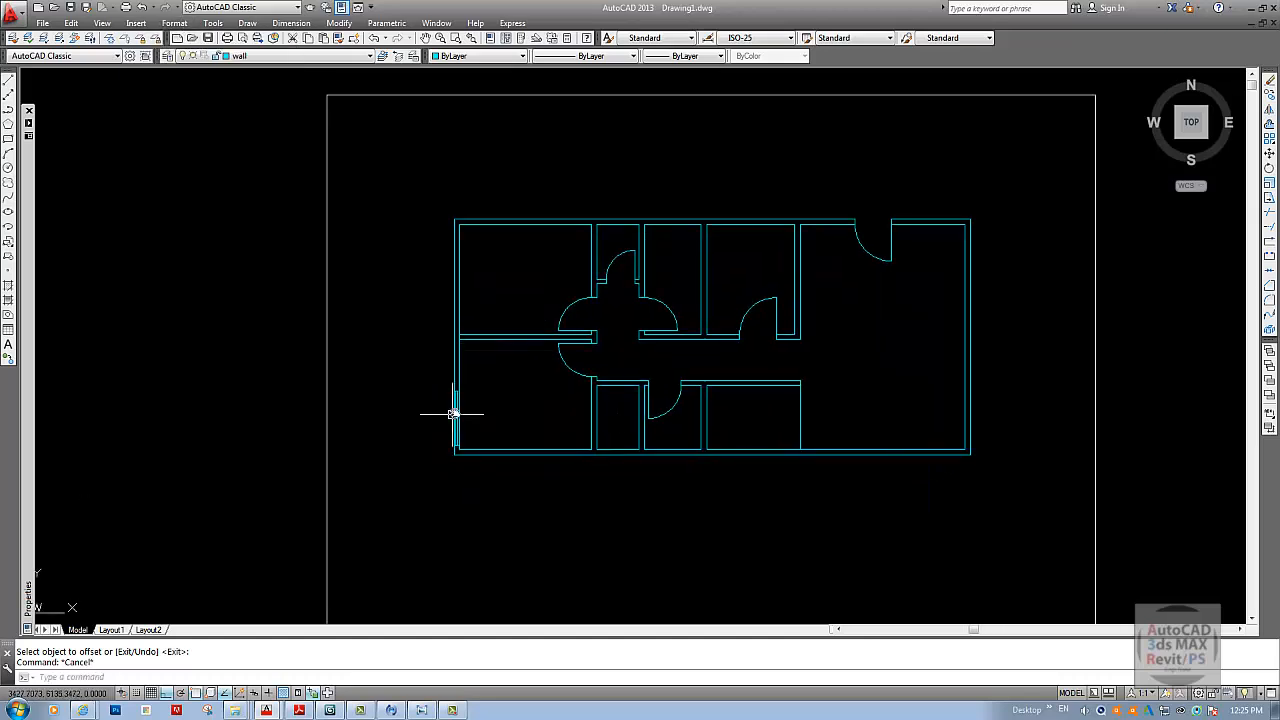
pyautogui.press('Escape')
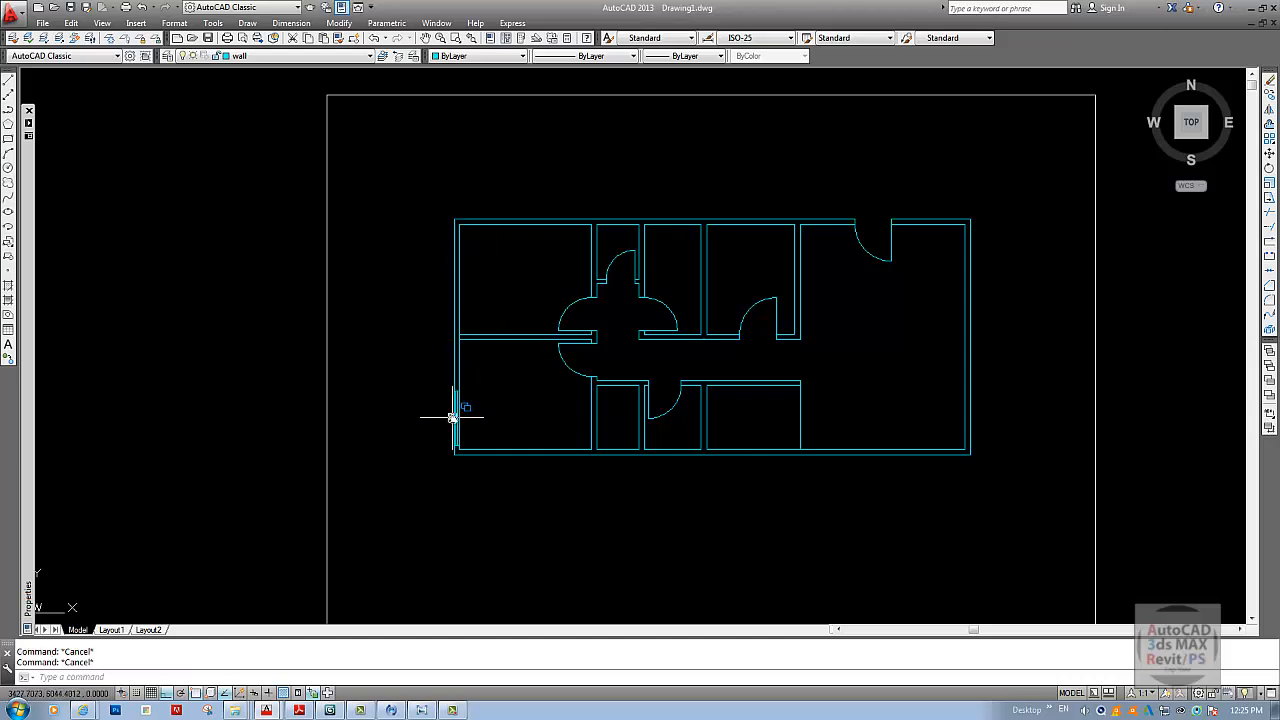
pyautogui.scroll(2, 460, 405)
pyautogui.press('Escape')
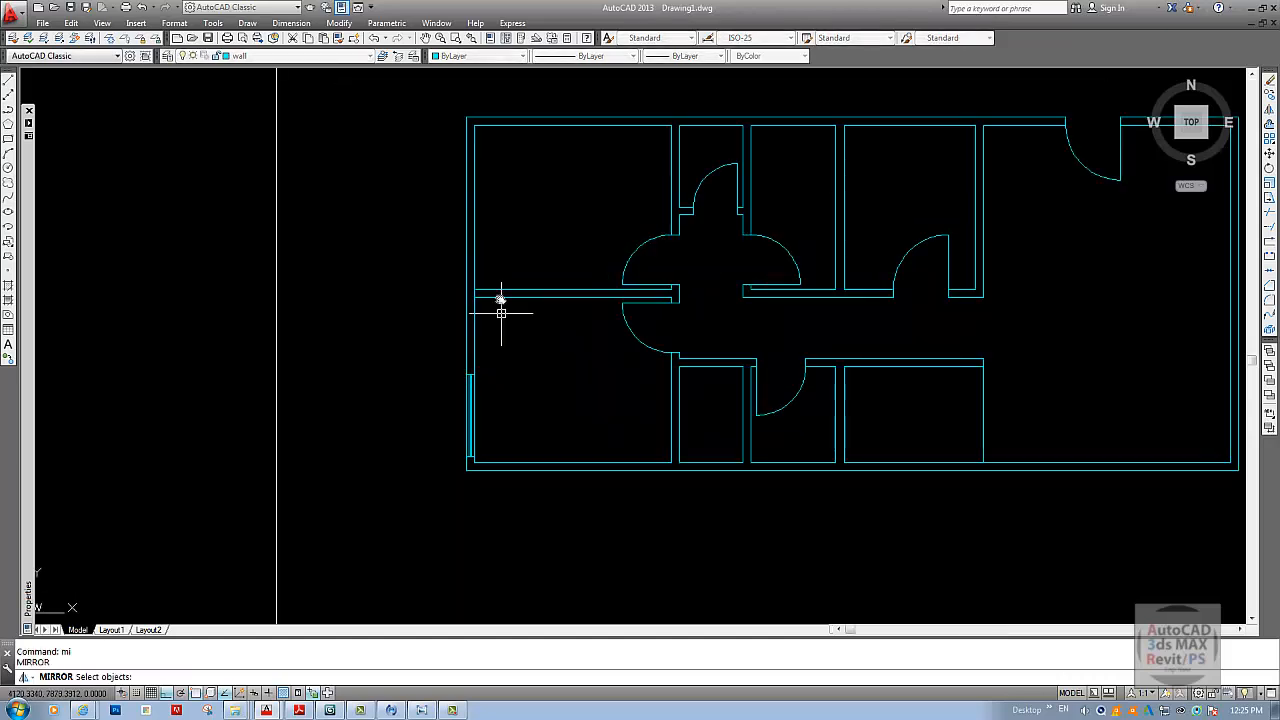
pyautogui.scroll(2, 486, 284)
pyautogui.press('Escape')
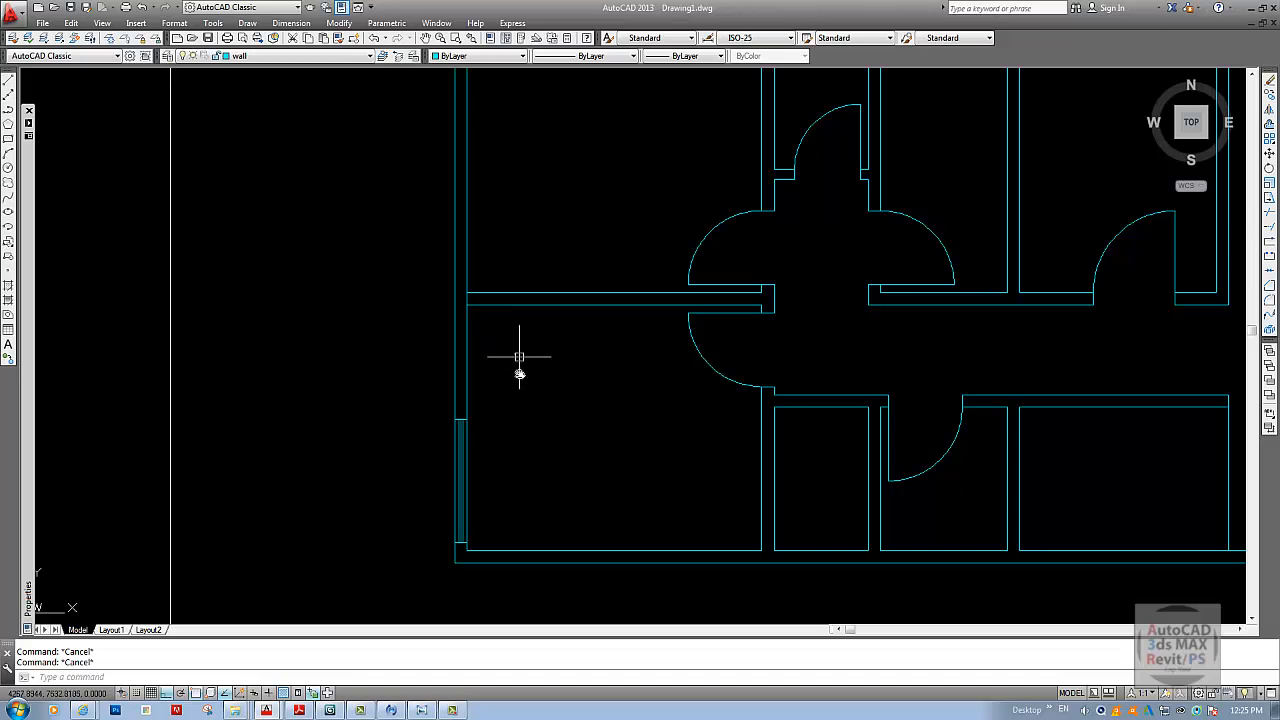
# - Mirror Bed 1's window into Bed 2's left wall about a horizontal line through the middle of the wall between them, keeping the original
pyautogui.write('mi')
pyautogui.press('Return')
pyautogui.click(429, 406)
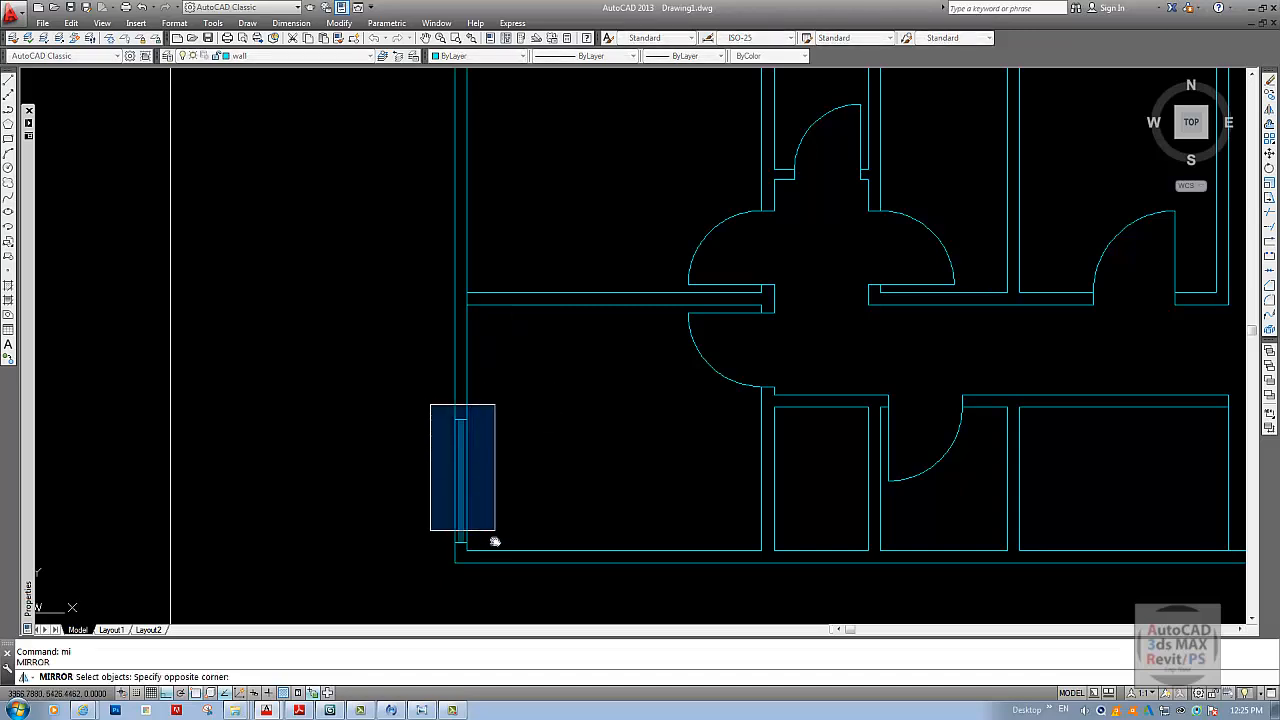
pyautogui.click(466, 533)
pyautogui.scroll(2, 470, 426)
pyautogui.press('Return')
pyautogui.scroll(4, 468, 405)
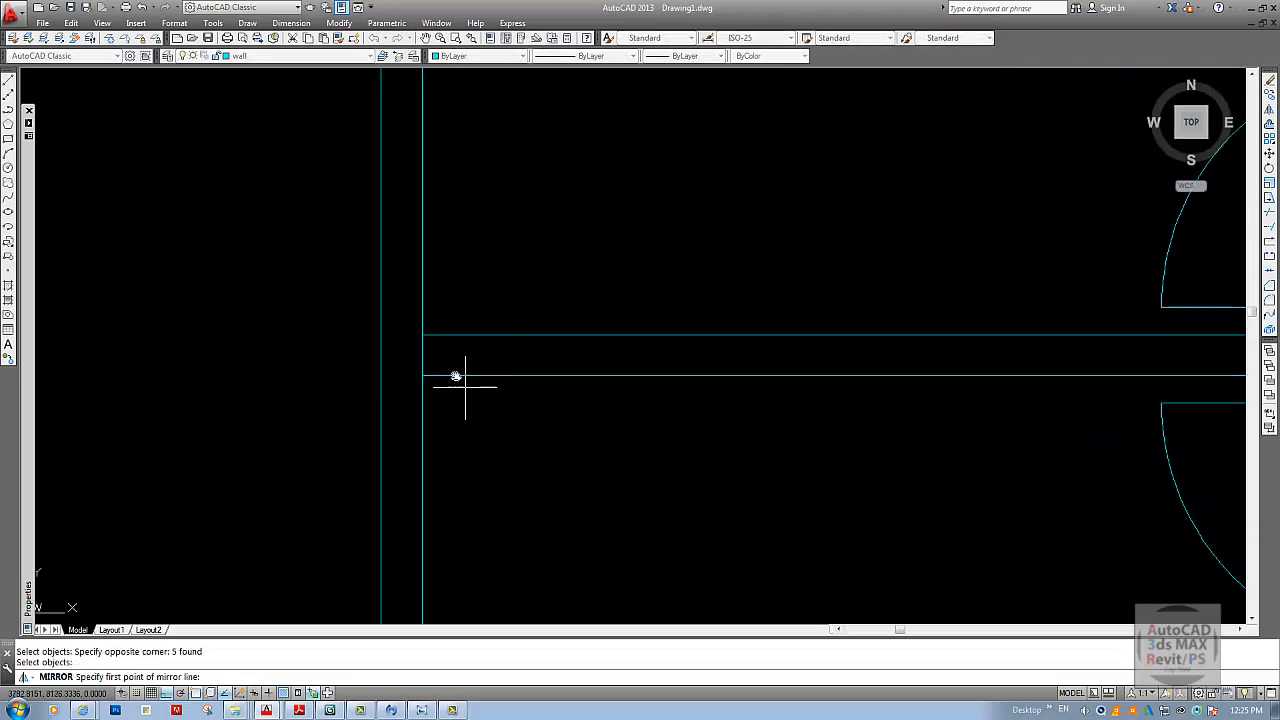
pyautogui.click(425, 355)
pyautogui.scroll(-6, 434, 360)
pyautogui.click(555, 398)
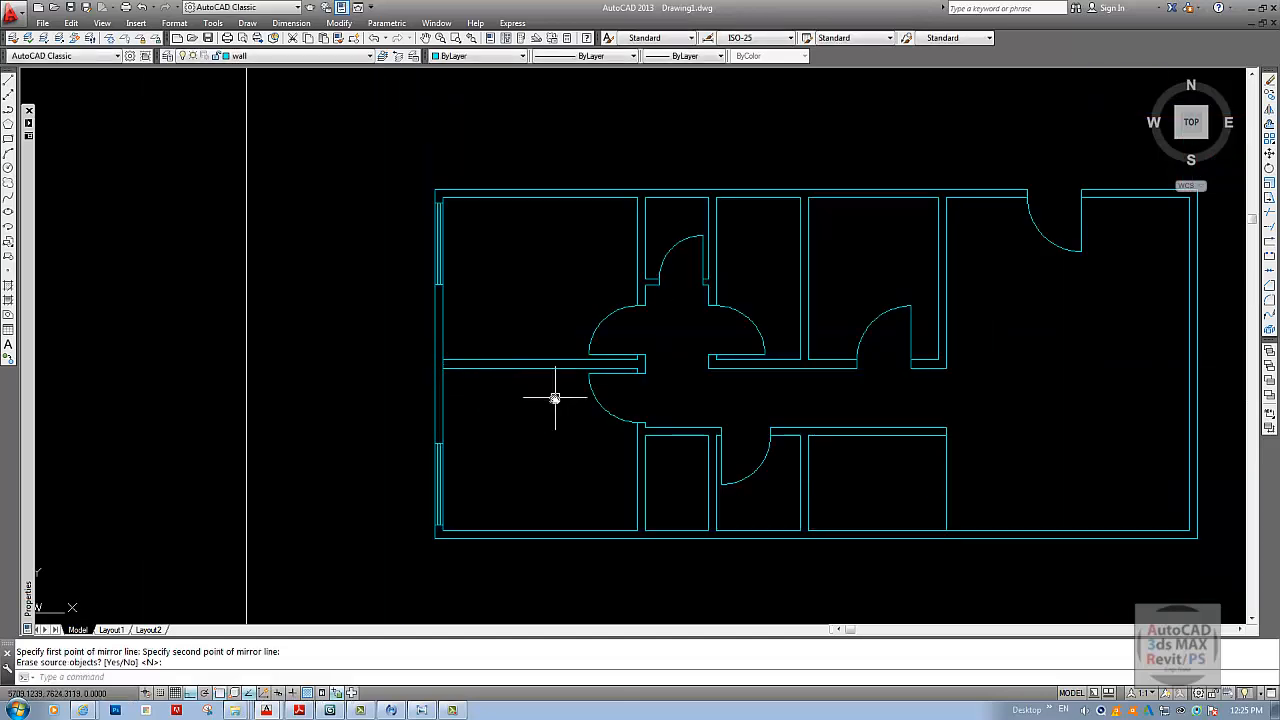
pyautogui.scroll(-1, 555, 398)
pyautogui.scroll(2, 477, 329)
pyautogui.press('Escape')
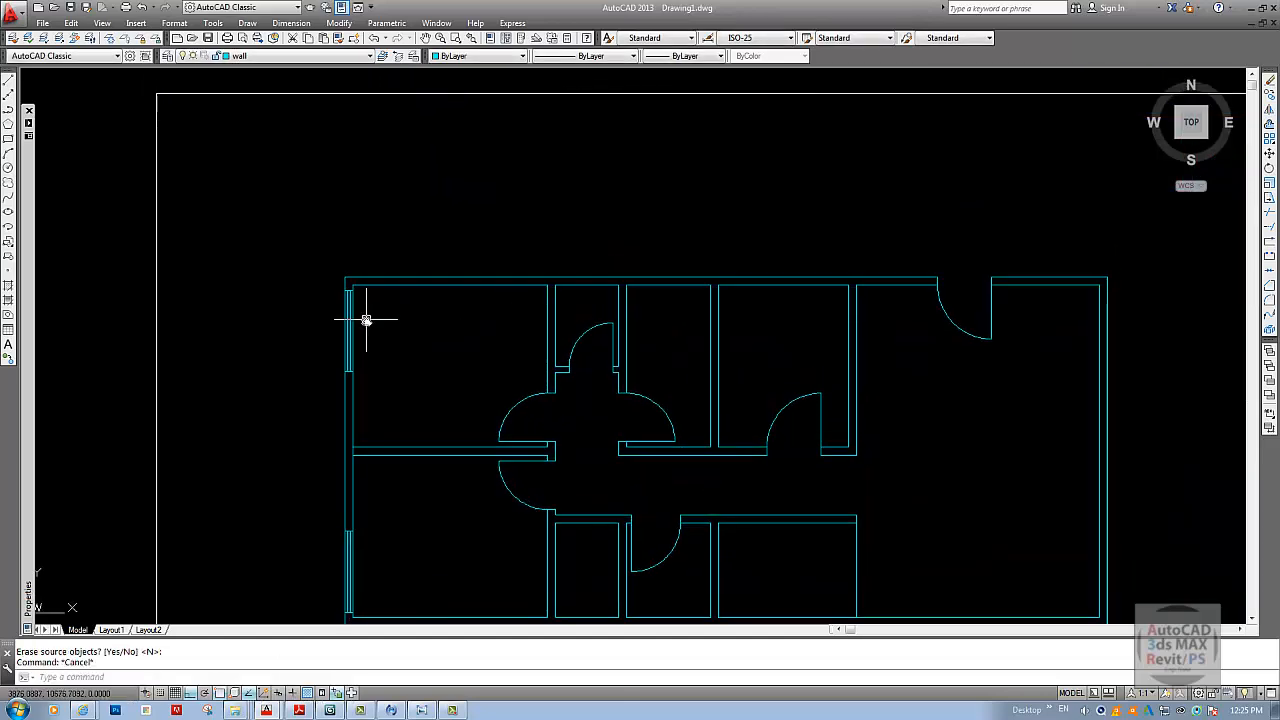
# - Draw a short line across the exterior wall above the WC, starting from the midpoint of the WC's upper inner wall line
pyautogui.scroll(2, 366, 320)
pyautogui.moveTo(446, 334); pyautogui.dragTo(444, 371, button='middle')
pyautogui.press('Escape')
pyautogui.moveTo(667, 358); pyautogui.dragTo(392, 378, button='middle')
pyautogui.scroll(2, 528, 325)
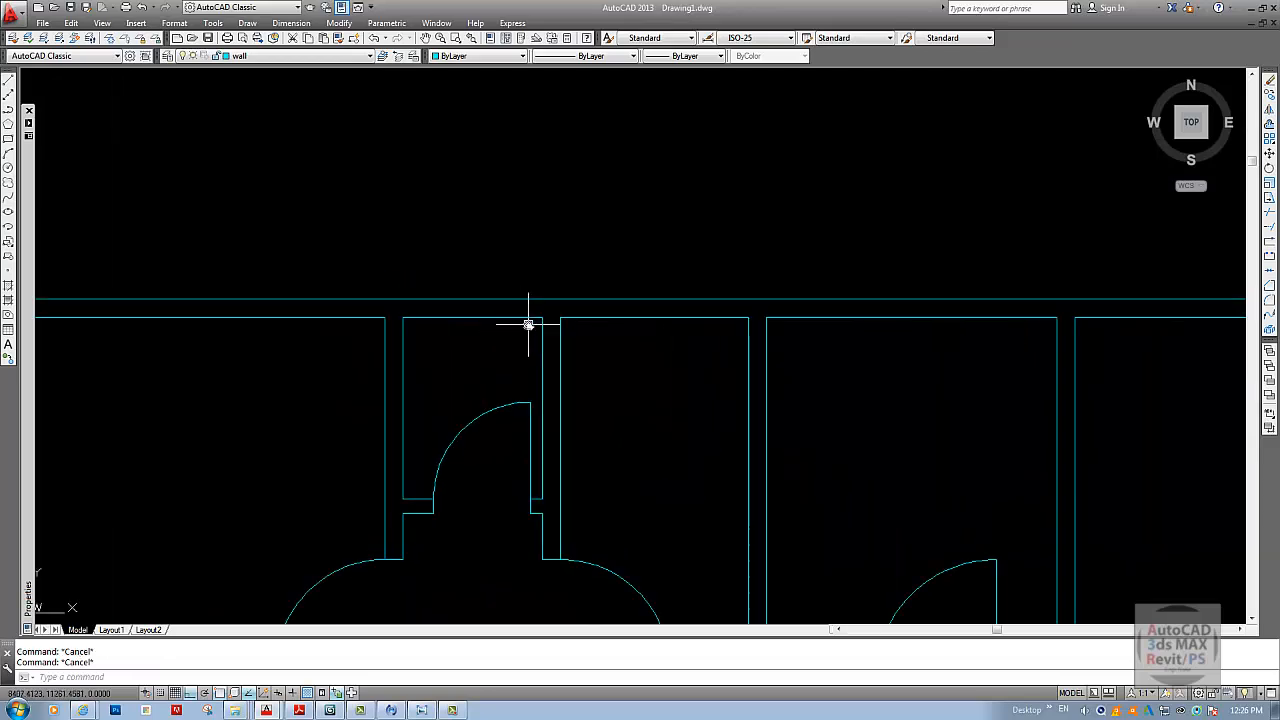
pyautogui.write('l')
pyautogui.press('Return')
pyautogui.click(474, 318)
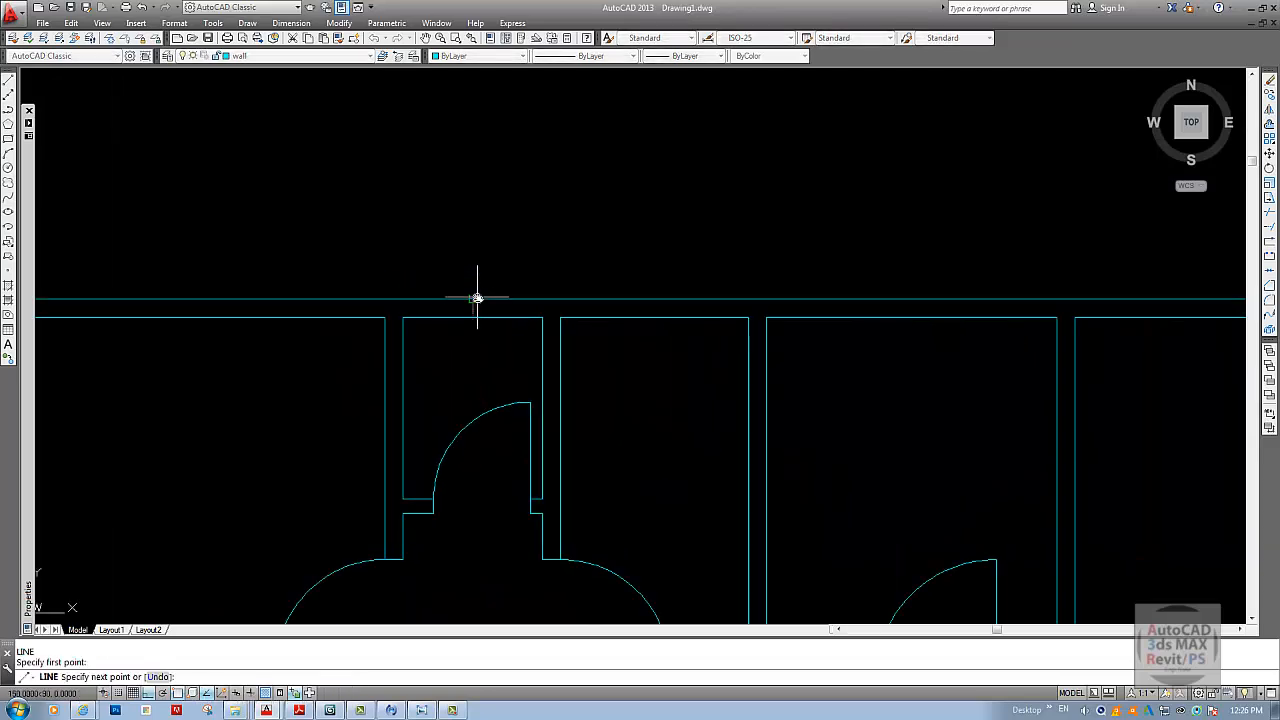
pyautogui.click(474, 297)
# - Start an offset for the short centre line across the WC's exterior wall
pyautogui.scroll(2, 492, 309)
pyautogui.write('o')
pyautogui.press('Return')
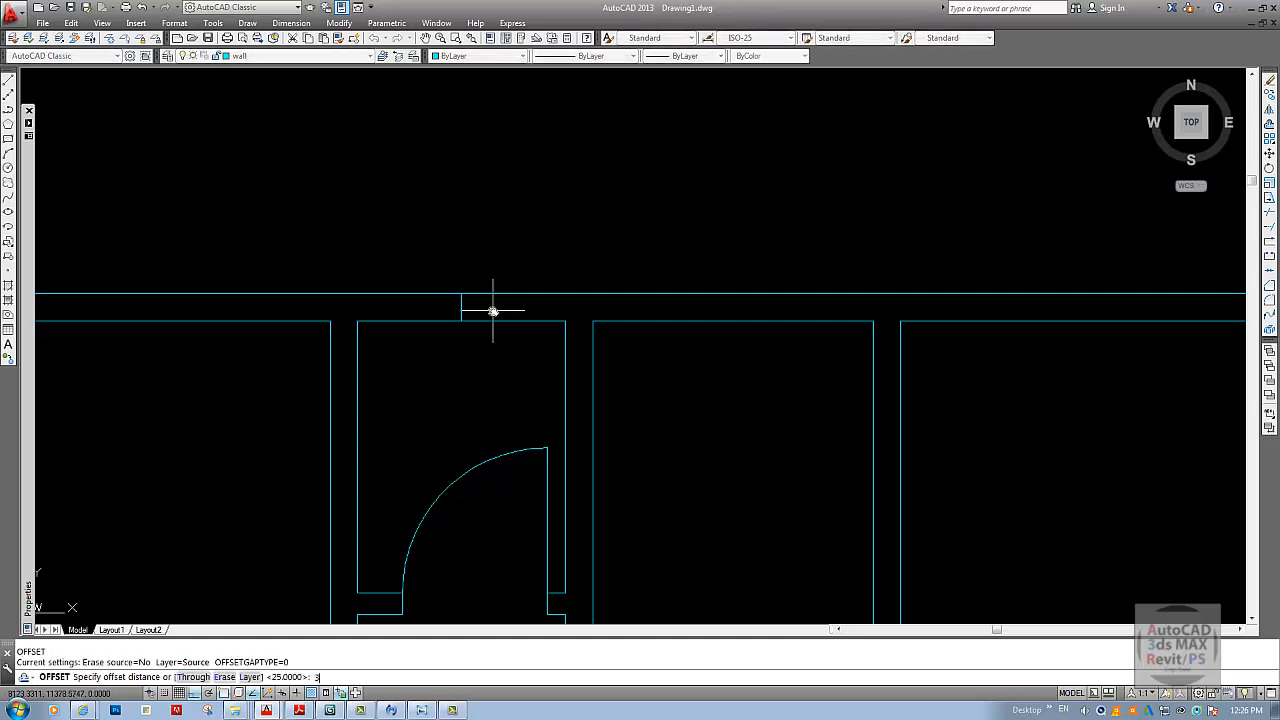
# - Offset the short vertical line across the small room's outer wall by 300 to both sides
pyautogui.write('300')
pyautogui.press('Return')
pyautogui.click(462, 305)
pyautogui.click(480, 306)
pyautogui.click(461, 304)
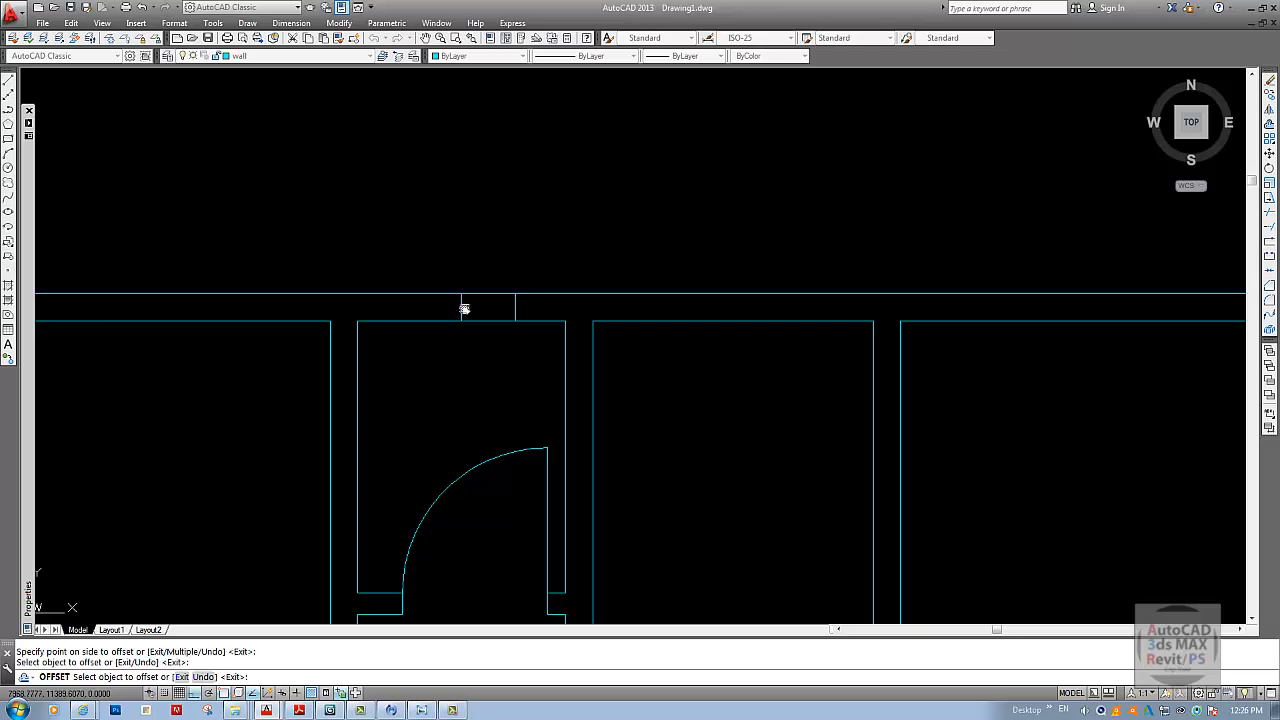
pyautogui.click(431, 309)
pyautogui.press('Escape')
# - Draw the window's horizontal centre line inside the wall, between the midpoints of its two end lines
pyautogui.write('l')
pyautogui.press('Return')
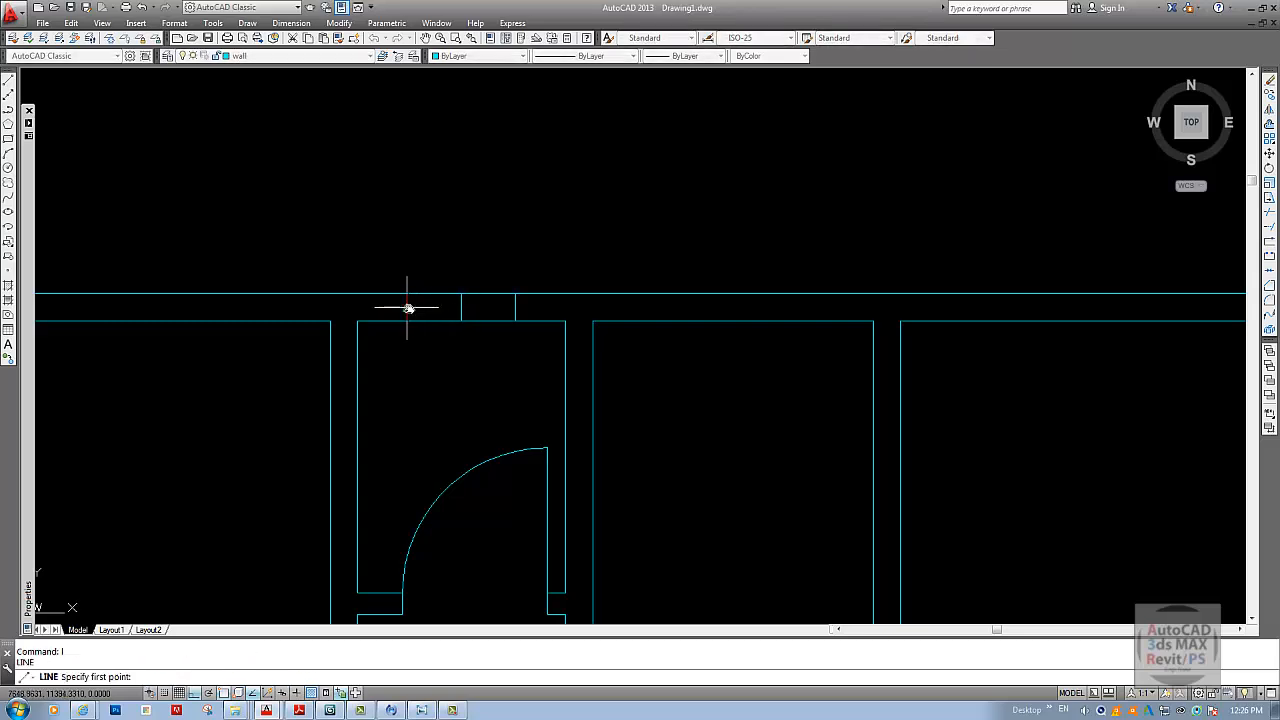
pyautogui.click(408, 307)
pyautogui.click(515, 307)
pyautogui.press('Escape')
# - Erase the original short vertical line in the middle of the new window
pyautogui.write('e')
pyautogui.press('Return')
pyautogui.scroll(4, 464, 311)
pyautogui.click(484, 312)
pyautogui.click(438, 320)
pyautogui.press('Return')
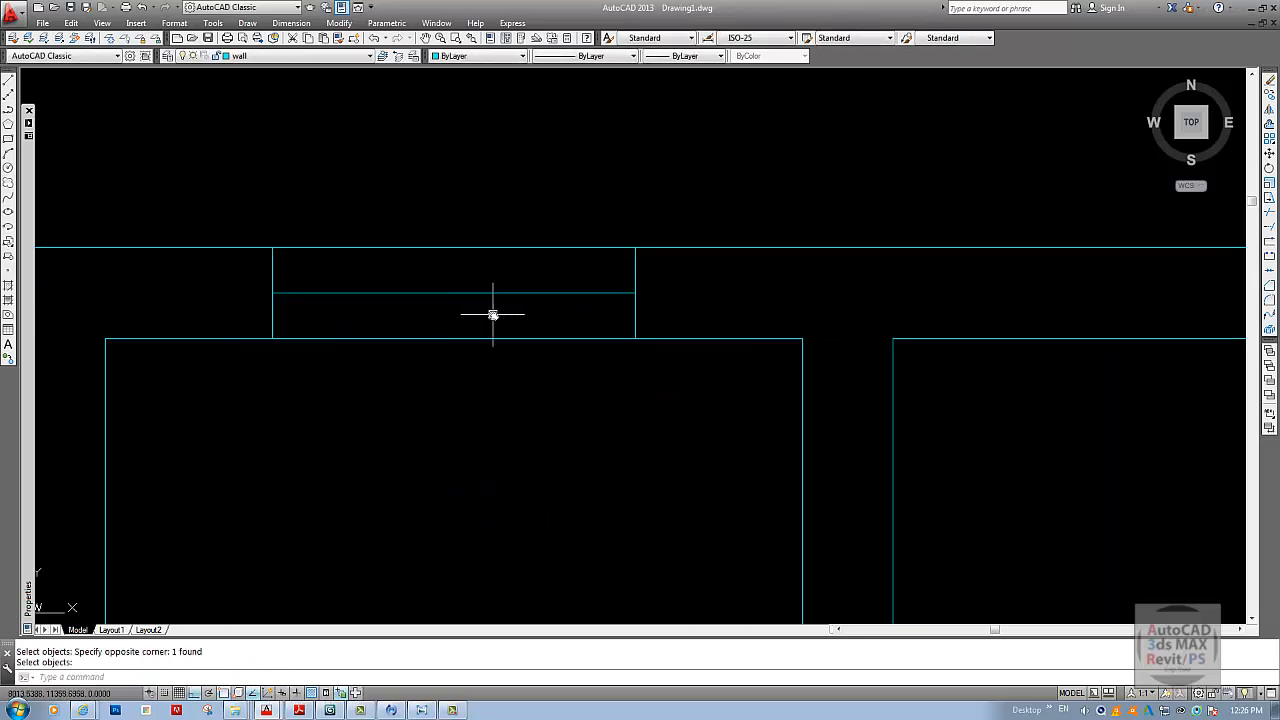
pyautogui.write('o')
pyautogui.press('Return')
pyautogui.write('2')
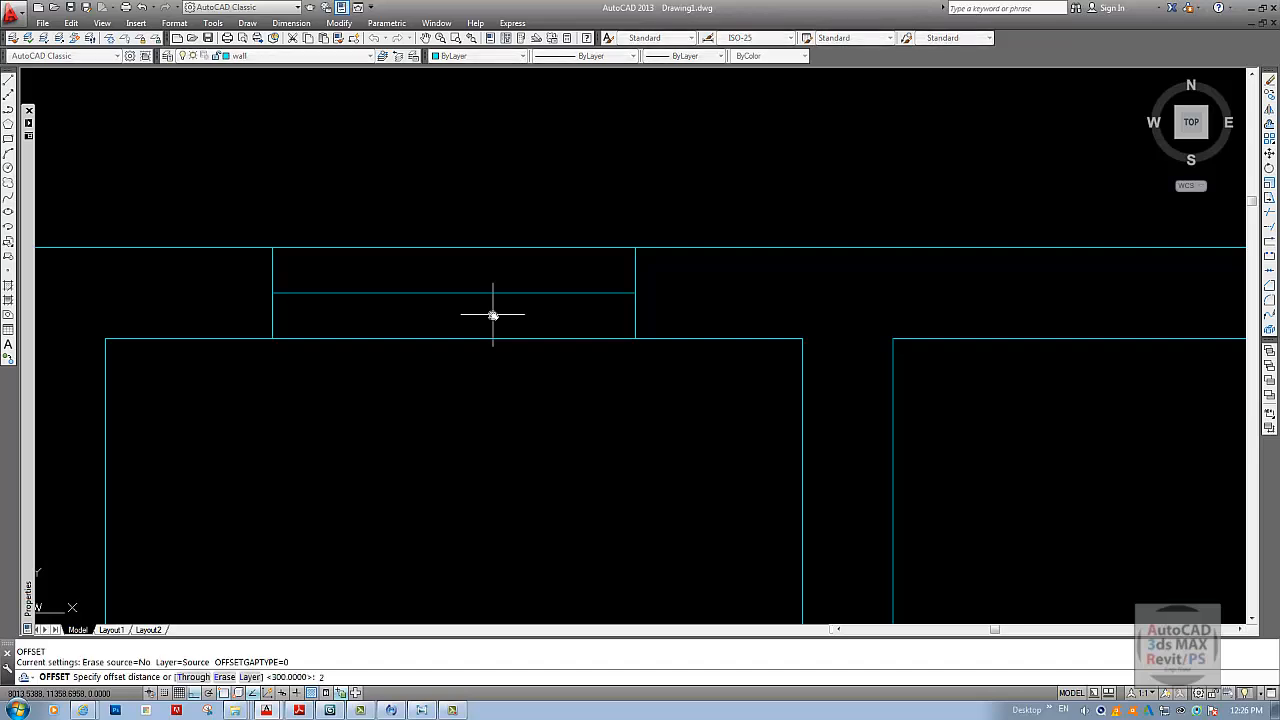
pyautogui.press('Escape')
# - Offset the window's centre line by 25 to both sides to form the glazing lines
pyautogui.write('o')
pyautogui.press('Return')
pyautogui.write('25')
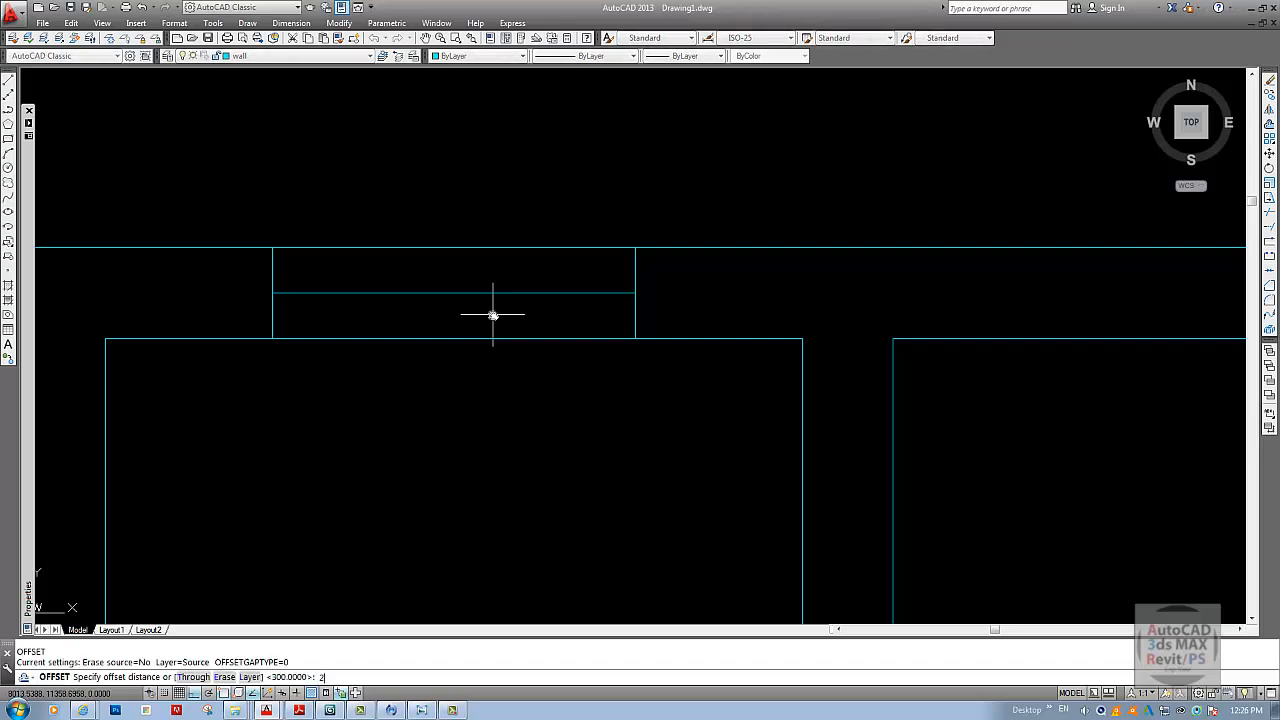
pyautogui.press('Return')
pyautogui.click(481, 294)
pyautogui.click(481, 279)
pyautogui.click(473, 293)
pyautogui.click(467, 306)
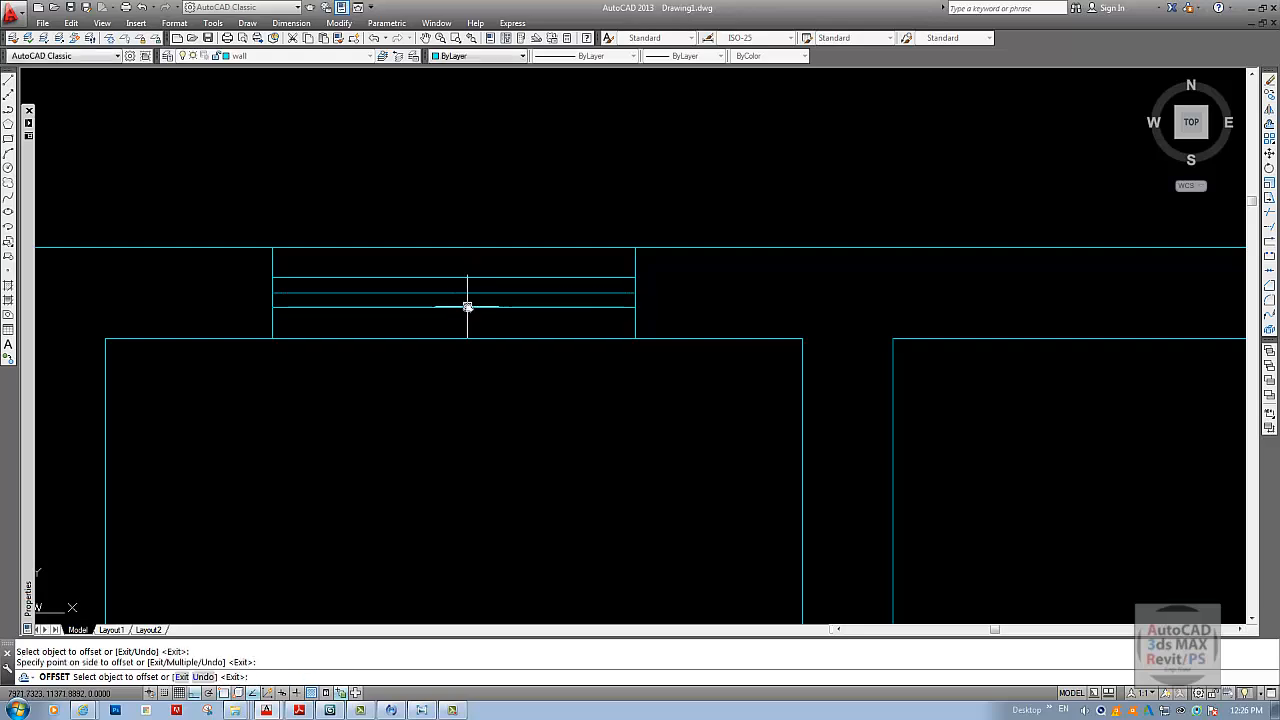
pyautogui.press('Return')
# - Offset both end lines of the upper bedroom's window on the west wall outward by 25
pyautogui.scroll(-9, 484, 327)
pyautogui.moveTo(522, 321); pyautogui.dragTo(738, 275, button='middle')
pyautogui.scroll(8, 333, 300)
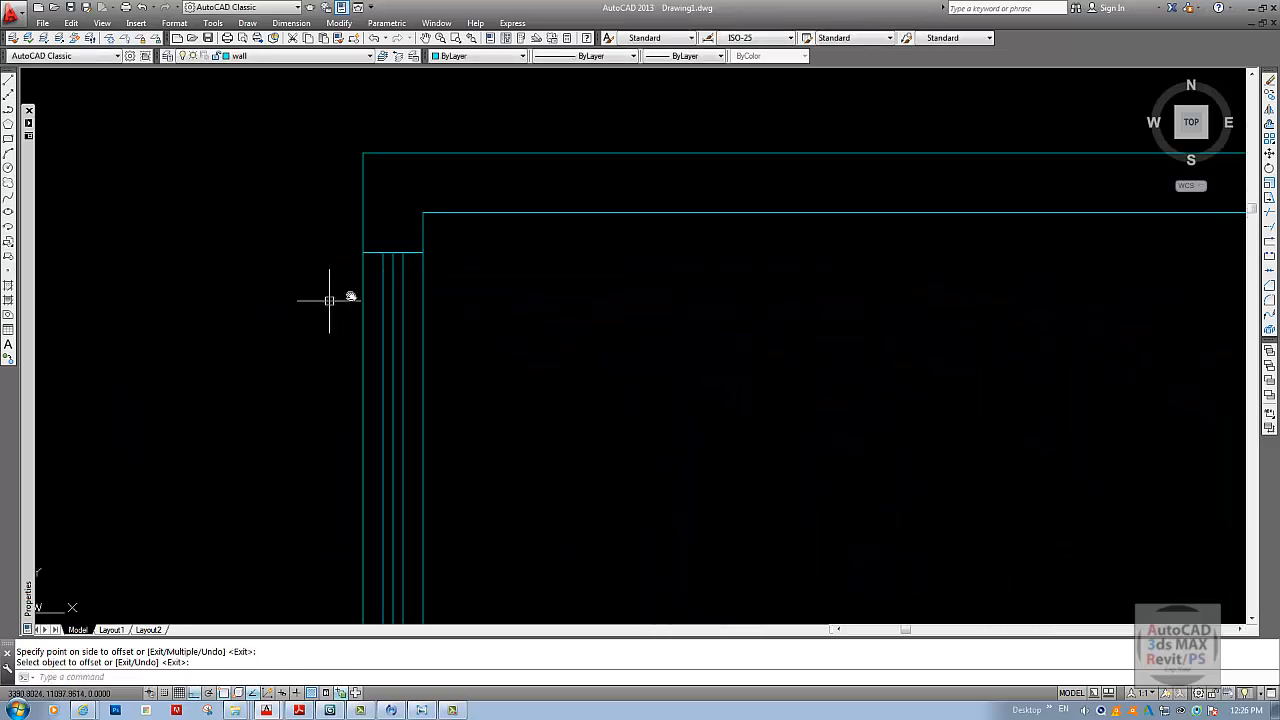
pyautogui.press('Return')
pyautogui.press('Return')
pyautogui.click(420, 251)
pyautogui.click(419, 249)
pyautogui.click(416, 239)
pyautogui.scroll(-2, 418, 372)
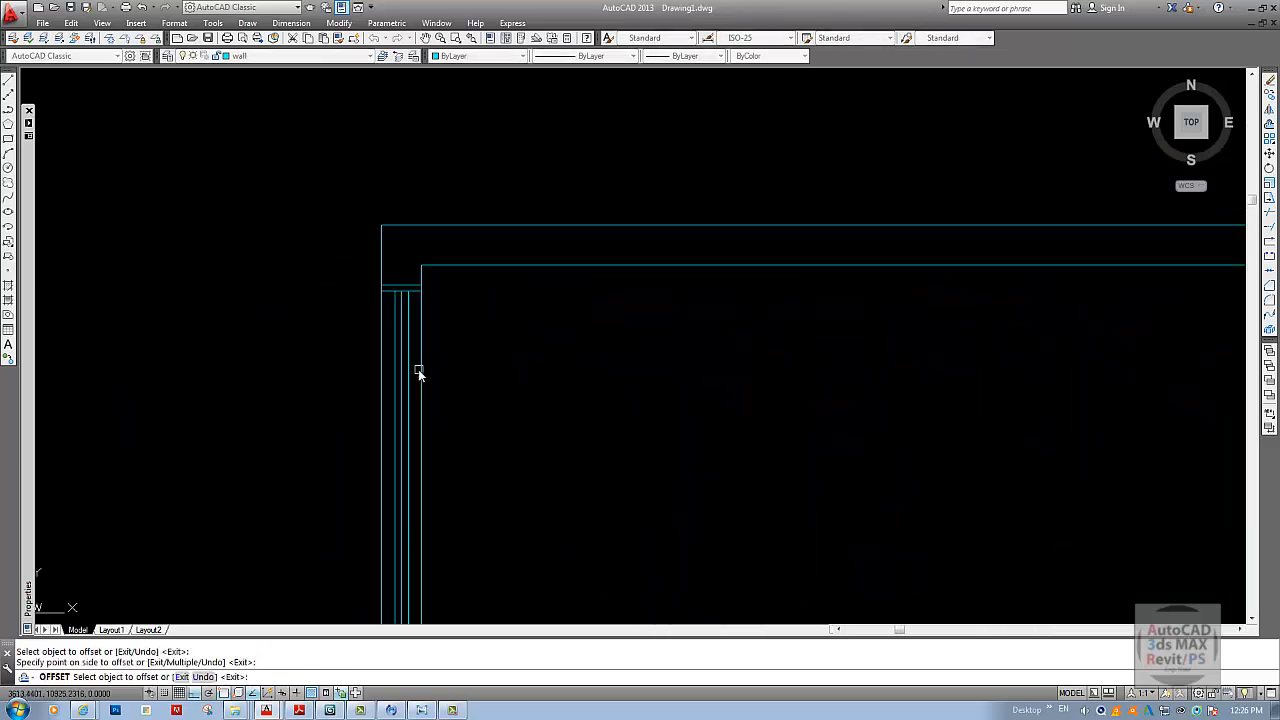
pyautogui.moveTo(417, 371); pyautogui.dragTo(425, 160, button='middle')
pyautogui.moveTo(414, 457); pyautogui.dragTo(418, 367, button='middle')
pyautogui.scroll(2, 420, 388)
pyautogui.click(427, 390)
pyautogui.click(424, 432)
pyautogui.scroll(-2, 420, 450)
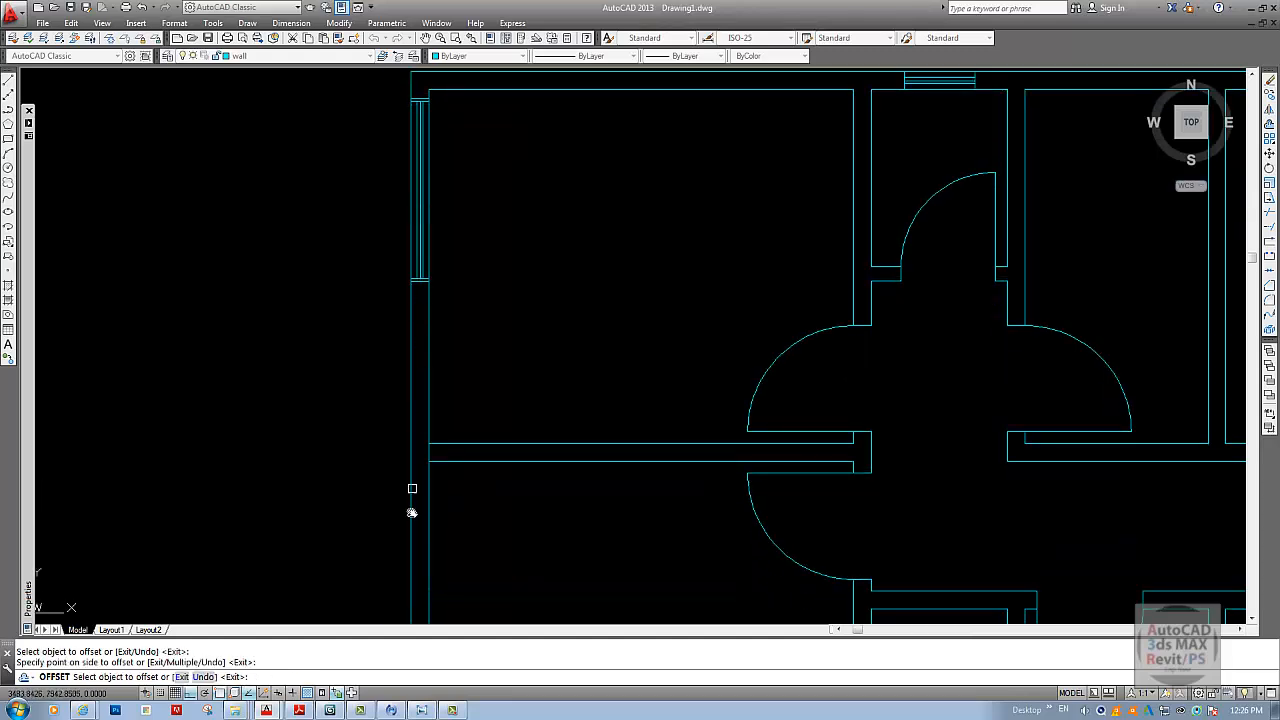
# - Offset both end lines of the lower bedroom's window on the west wall outward by 25
pyautogui.moveTo(414, 486); pyautogui.dragTo(443, 400, button='middle')
pyautogui.scroll(2, 426, 363)
pyautogui.click(438, 361)
pyautogui.click(438, 361)
pyautogui.scroll(-2, 432, 420)
pyautogui.scroll(2, 432, 443)
pyautogui.press('Return')
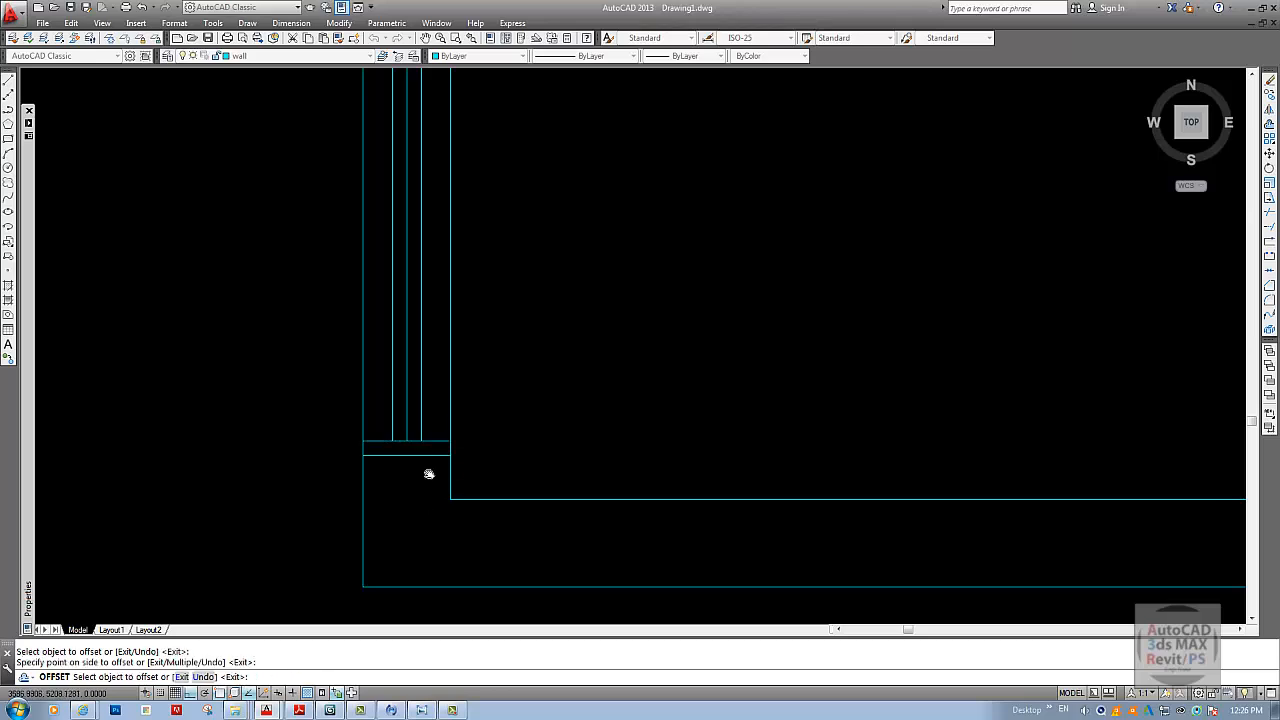
# - Offset both end lines of the small room's window on the north wall outward by 25
pyautogui.scroll(-3, 426, 471)
pyautogui.scroll(1, 591, 300)
pyautogui.scroll(3, 495, 257)
pyautogui.moveTo(495, 257); pyautogui.dragTo(741, 290, button='middle')
pyautogui.press('Return')
pyautogui.press('Return')
pyautogui.scroll(3, 500, 231)
pyautogui.click(500, 231)
pyautogui.click(528, 236)
pyautogui.scroll(-2, 350, 270)
pyautogui.scroll(2, 347, 264)
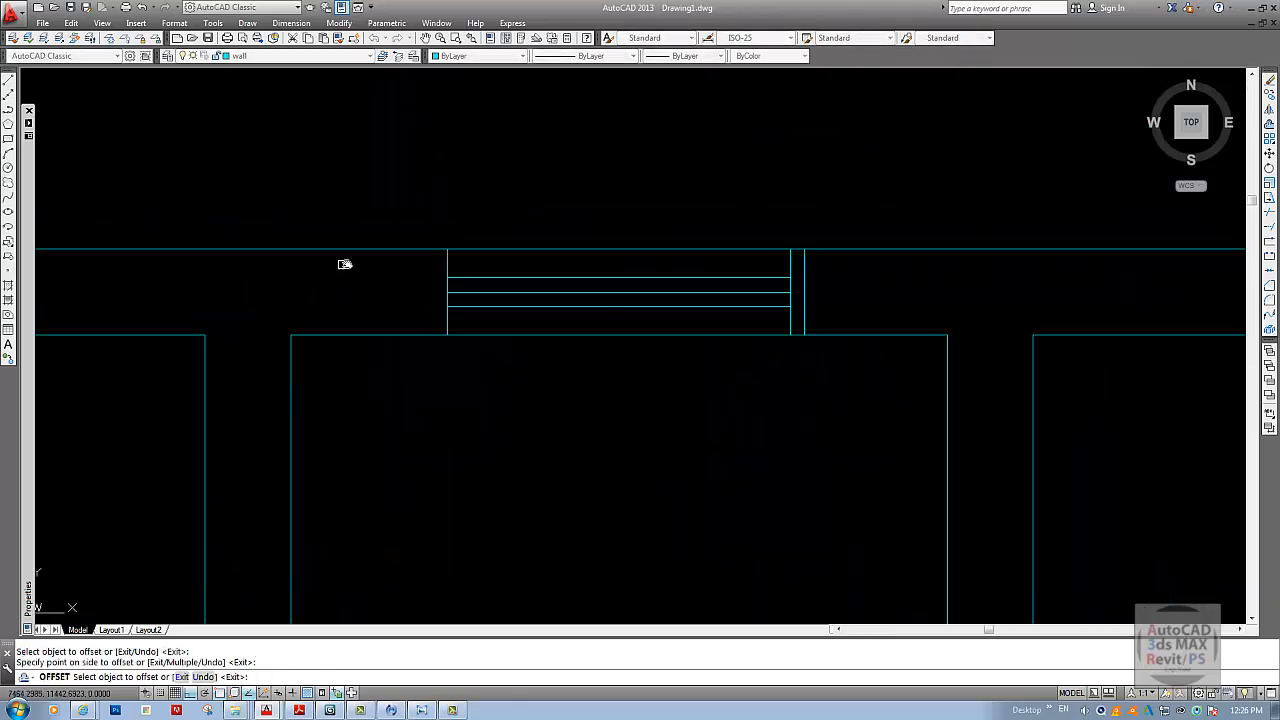
pyautogui.click(447, 262)
pyautogui.click(395, 270)
pyautogui.press('Return')
# - Add a linear dimension between the inner end lines of the small room's window to check its width
pyautogui.scroll(-5, 526, 340)
pyautogui.moveTo(571, 360); pyautogui.dragTo(385, 241, button='middle')
pyautogui.press('Escape')
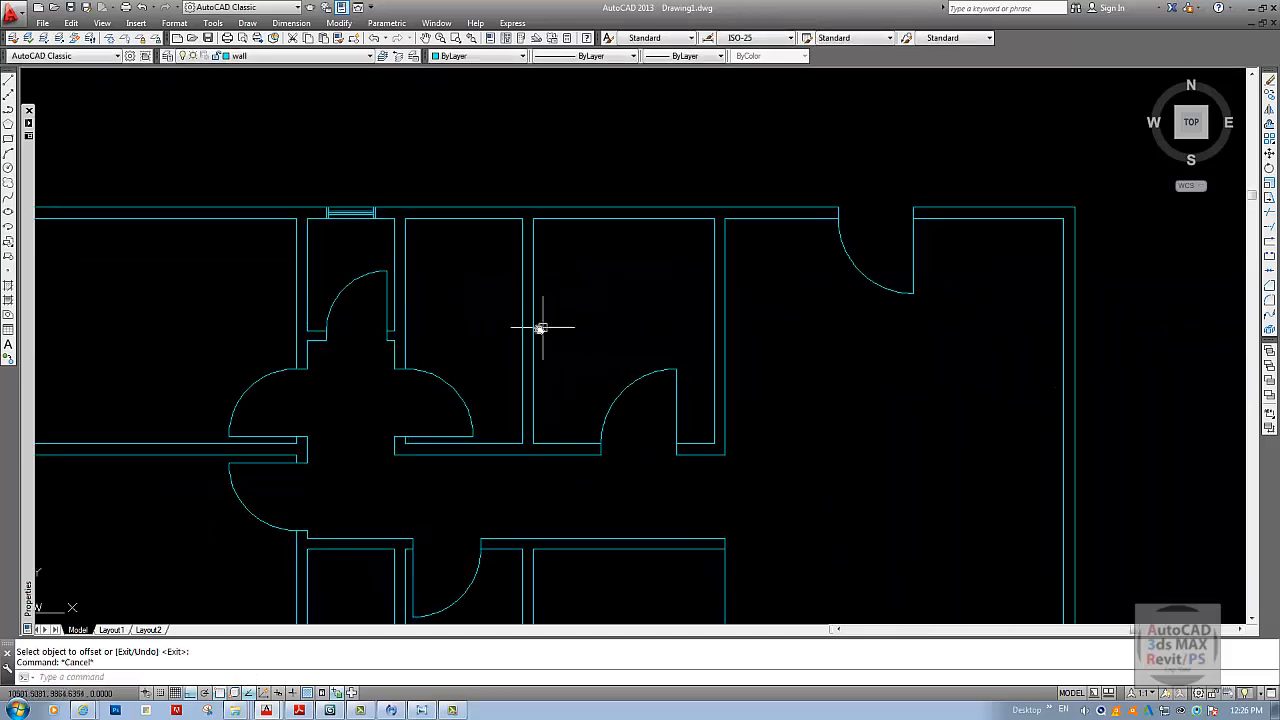
pyautogui.moveTo(514, 330); pyautogui.dragTo(468, 325, button='middle')
pyautogui.press('Escape')
pyautogui.scroll(3, 294, 234)
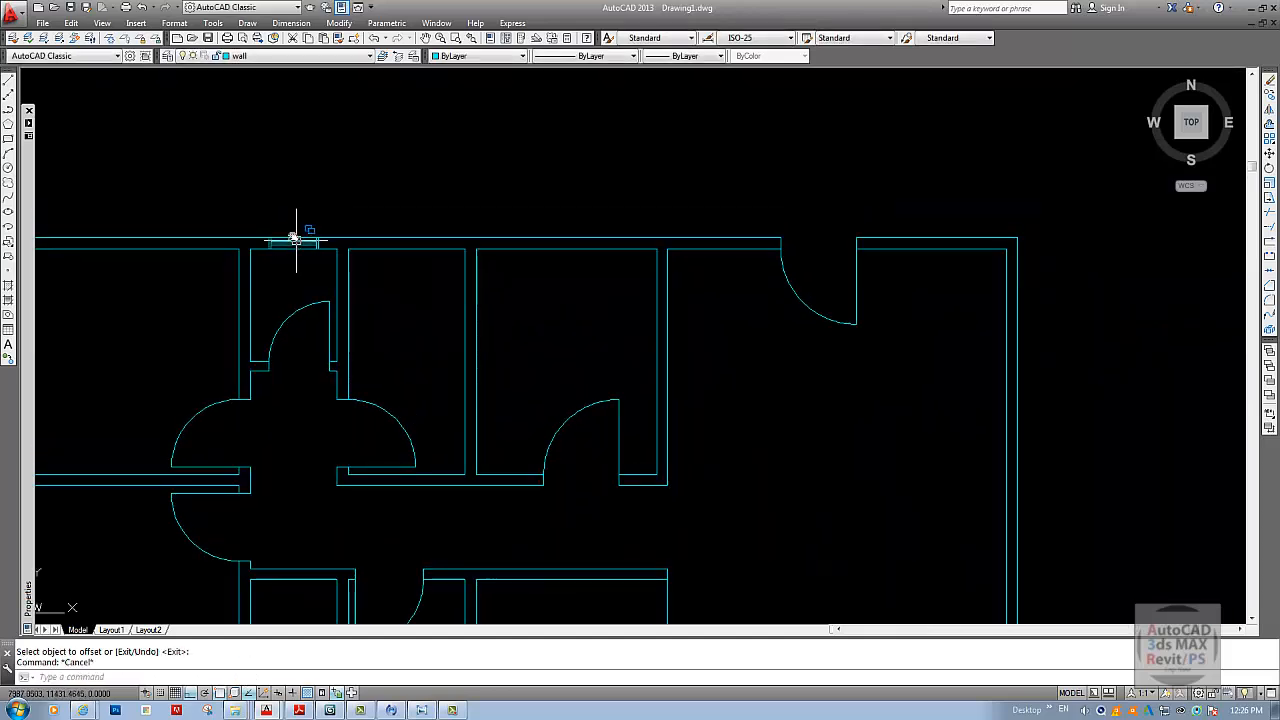
pyautogui.click(299, 28)
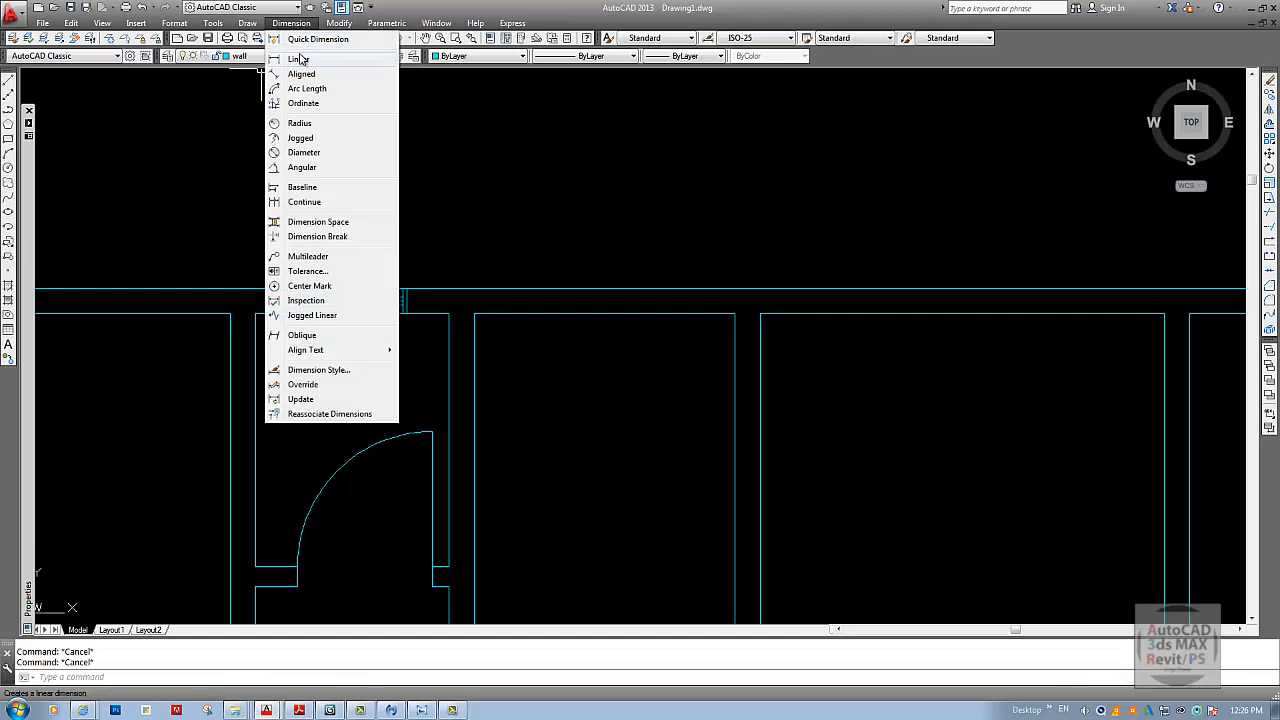
pyautogui.click(300, 58)
pyautogui.scroll(6, 299, 300)
pyautogui.click(290, 322)
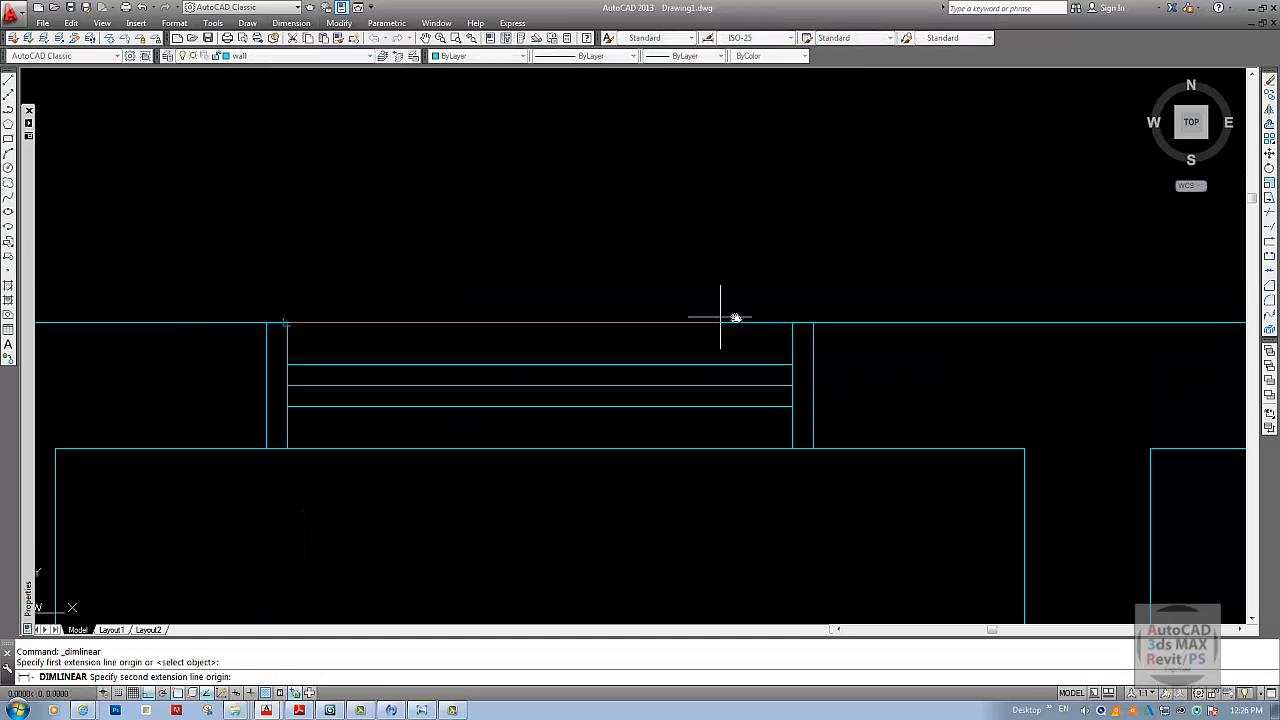
pyautogui.click(793, 322)
pyautogui.click(714, 236)
pyautogui.scroll(5, 540, 297)
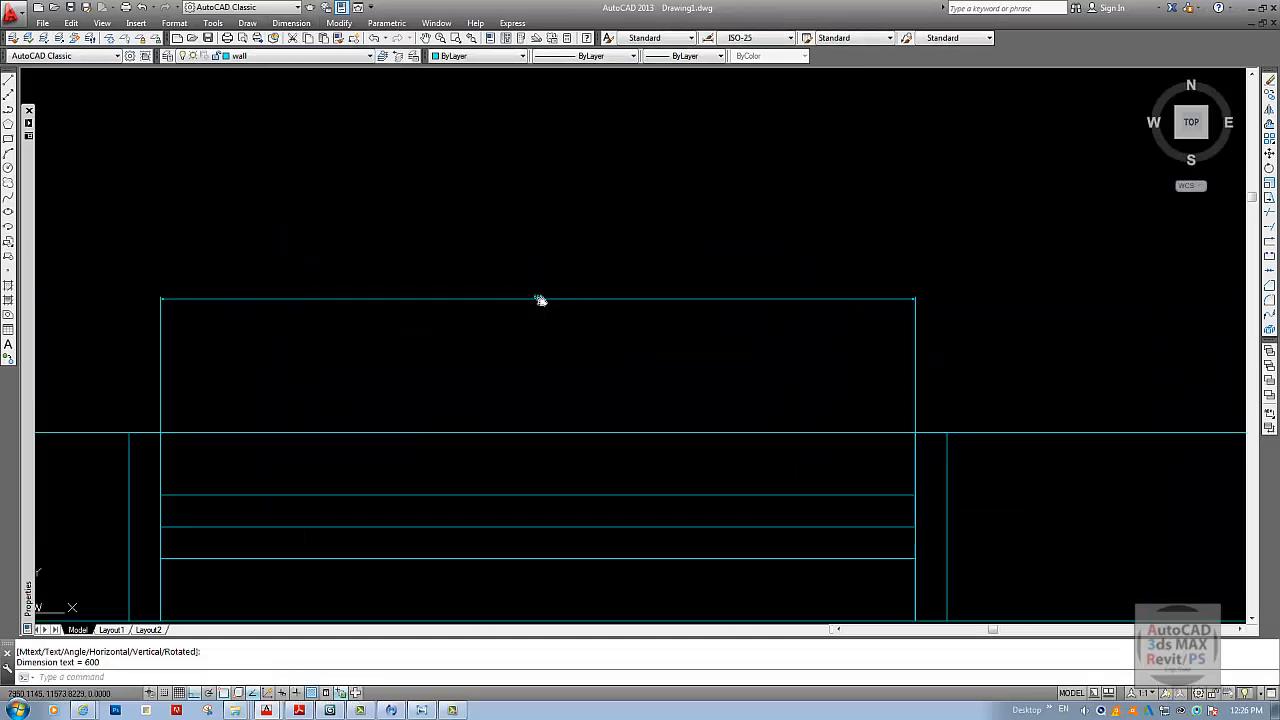
pyautogui.scroll(3, 541, 300)
pyautogui.scroll(-6, 515, 300)
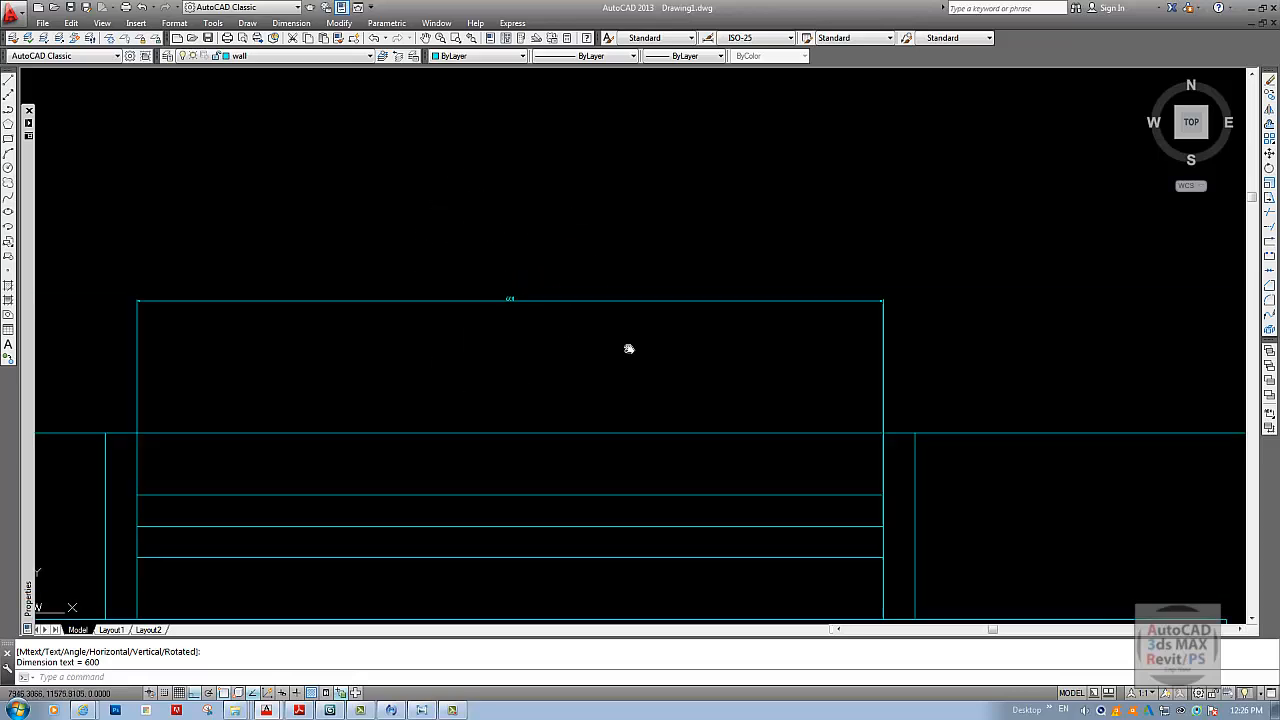
# - Erase the linear dimension above the small room's window
pyautogui.scroll(-7, 644, 358)
pyautogui.write('e')
pyautogui.press('Return')
pyautogui.click(631, 360)
pyautogui.click(606, 343)
pyautogui.press('Return')
pyautogui.scroll(-4, 606, 343)
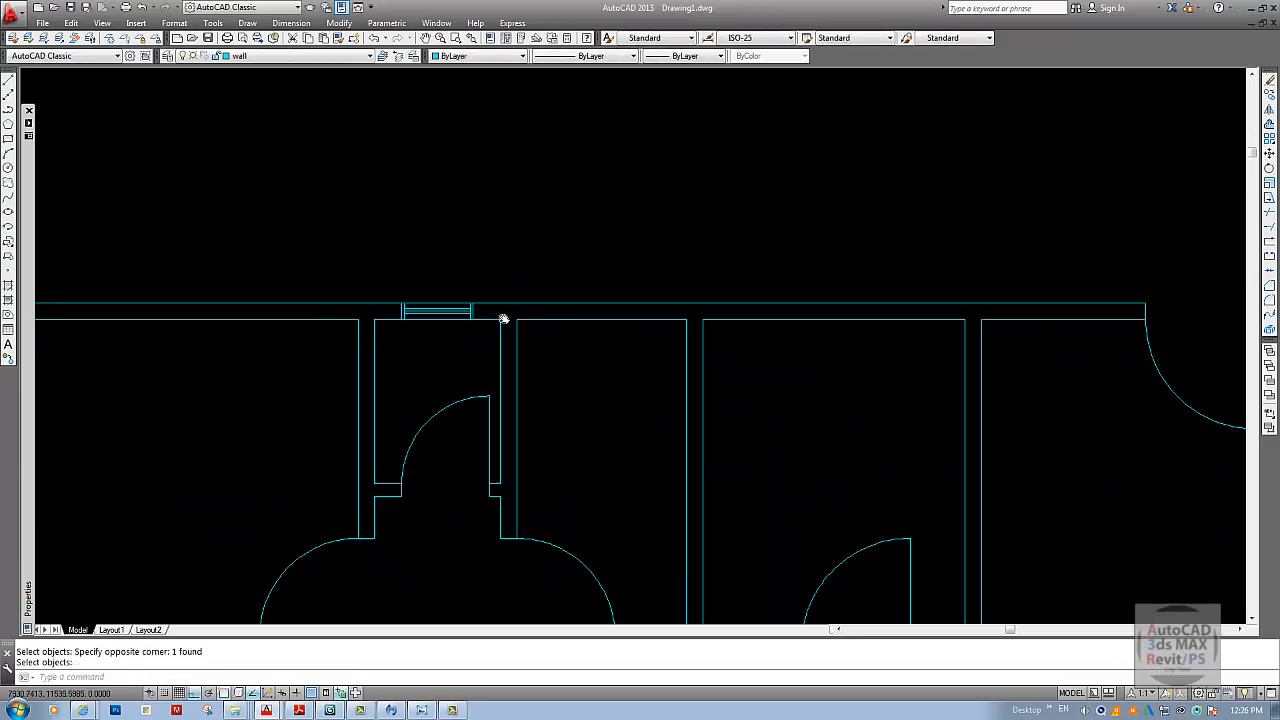
# - Zoom to the drawing extents and check the window locations against the reference floor plan image in Windows Photo Viewer
pyautogui.press('Escape')
pyautogui.moveTo(524, 466); pyautogui.dragTo(576, 398, button='middle')
pyautogui.write('z')
pyautogui.press('Return')
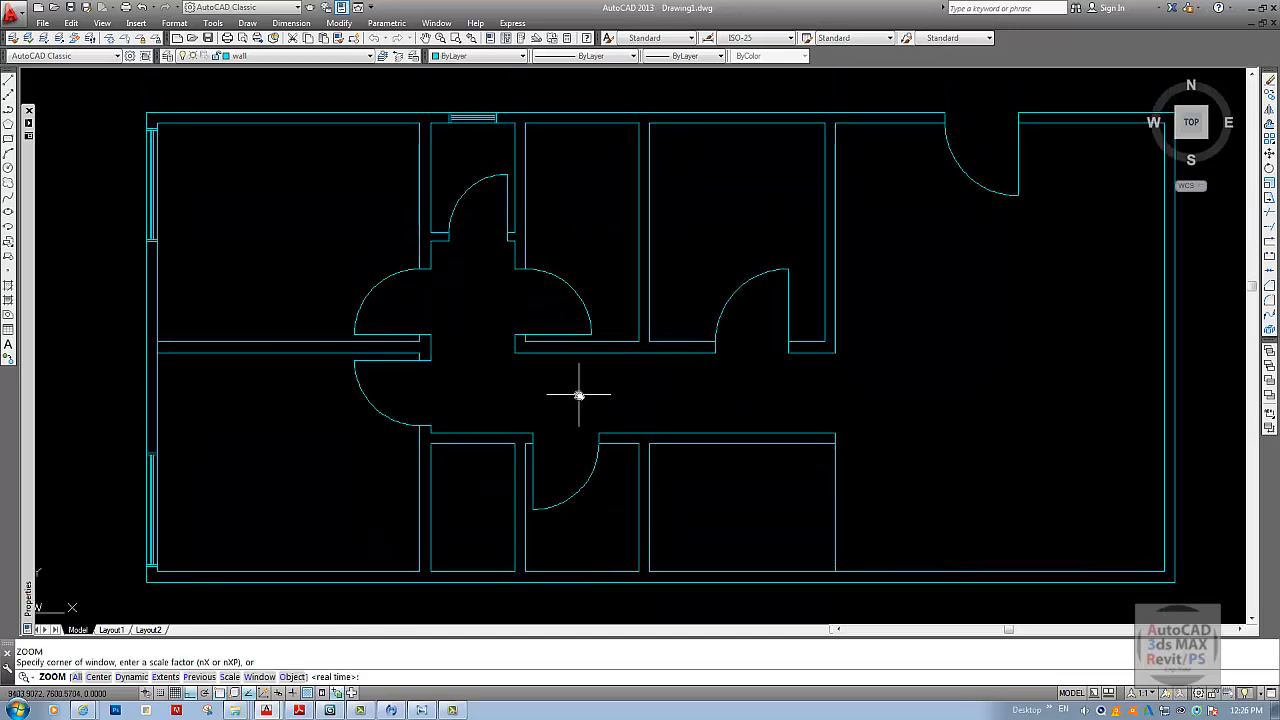
pyautogui.write('e')
pyautogui.press('Return')
pyautogui.moveTo(506, 310); pyautogui.dragTo(455, 422, button='middle')
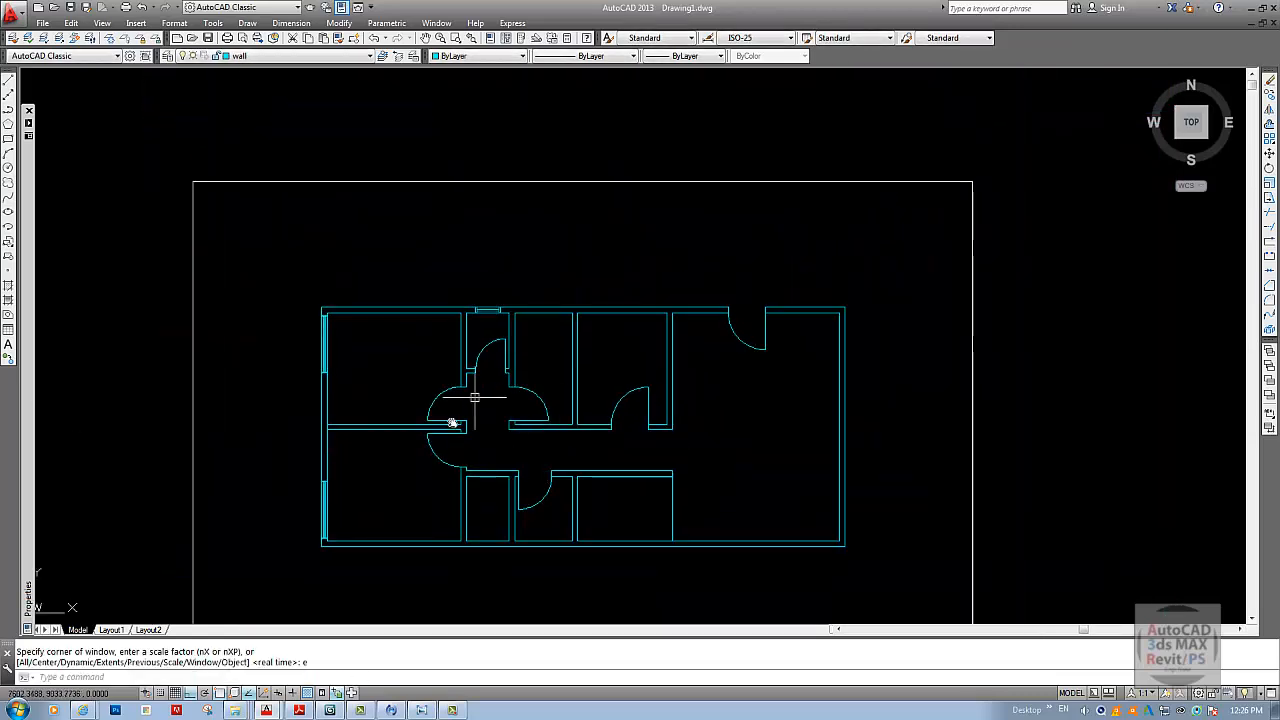
pyautogui.scroll(2, 413, 379)
pyautogui.moveTo(414, 371); pyautogui.dragTo(425, 331, button='middle')
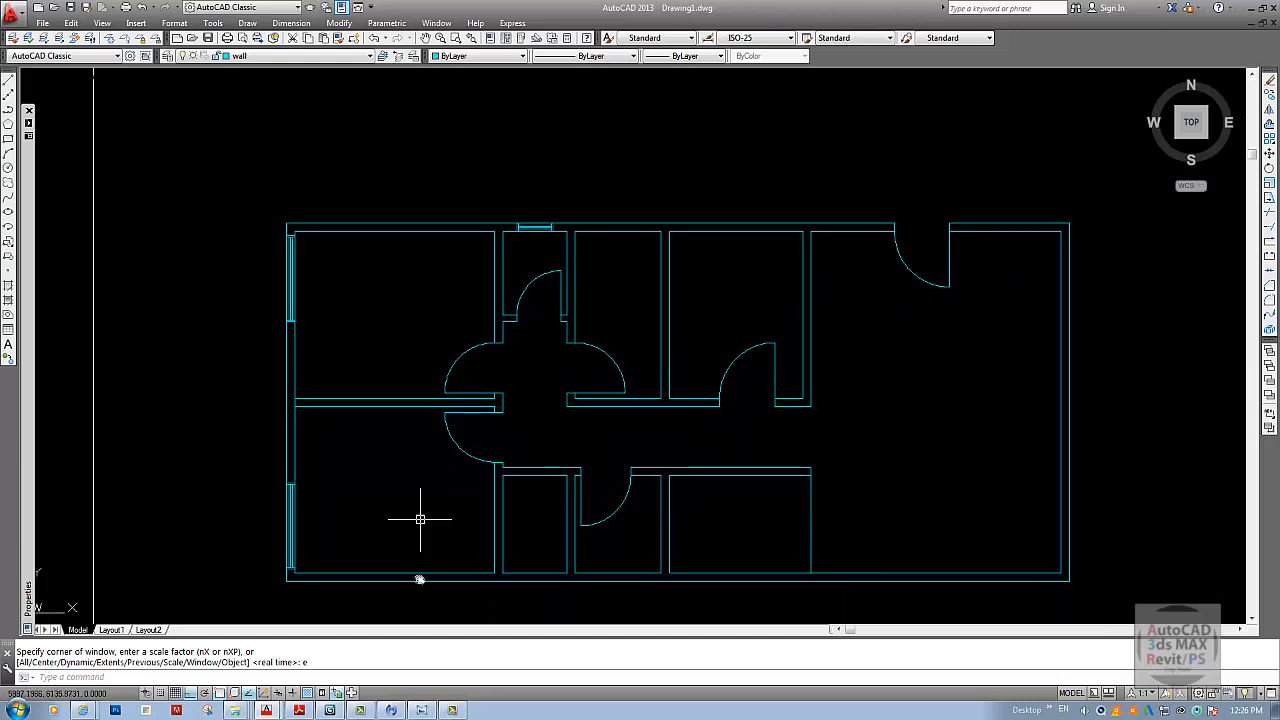
pyautogui.click(421, 710)
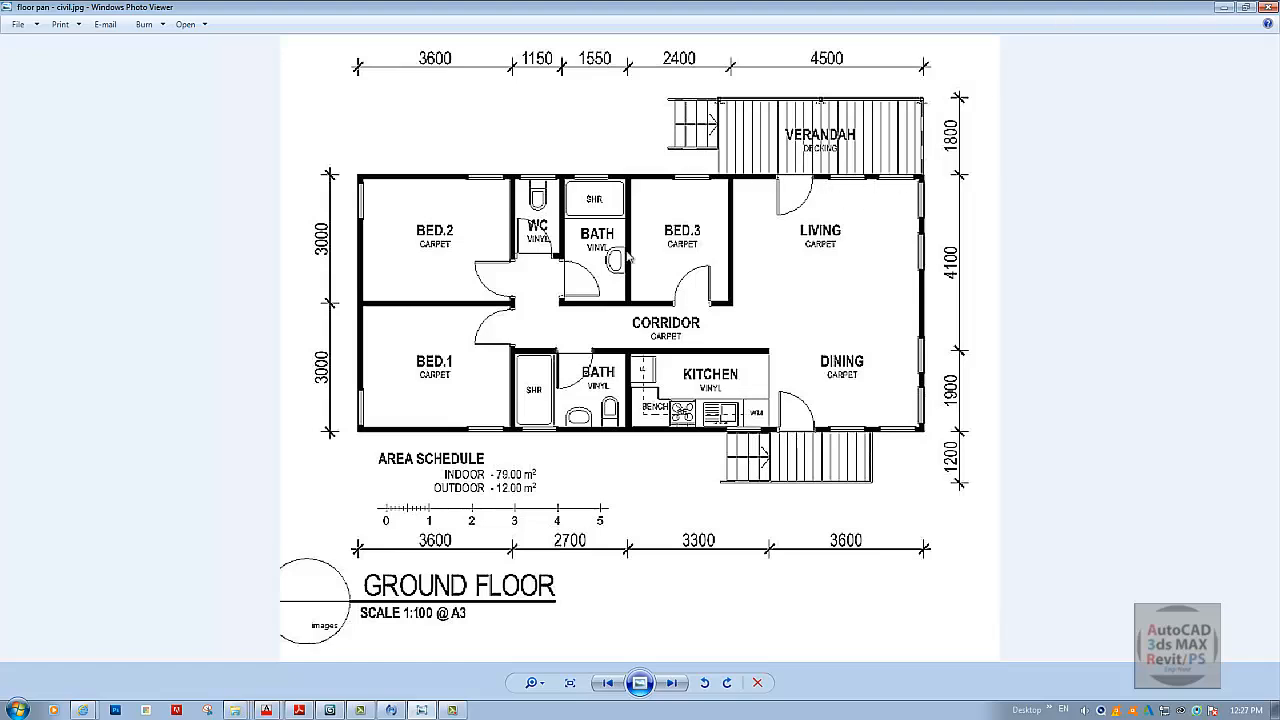
pyautogui.hotkey('alt', 'Tab')
pyautogui.scroll(8, 530, 280)
pyautogui.moveTo(597, 304); pyautogui.dragTo(461, 318, button='middle')
pyautogui.press('Escape')
pyautogui.write('c')
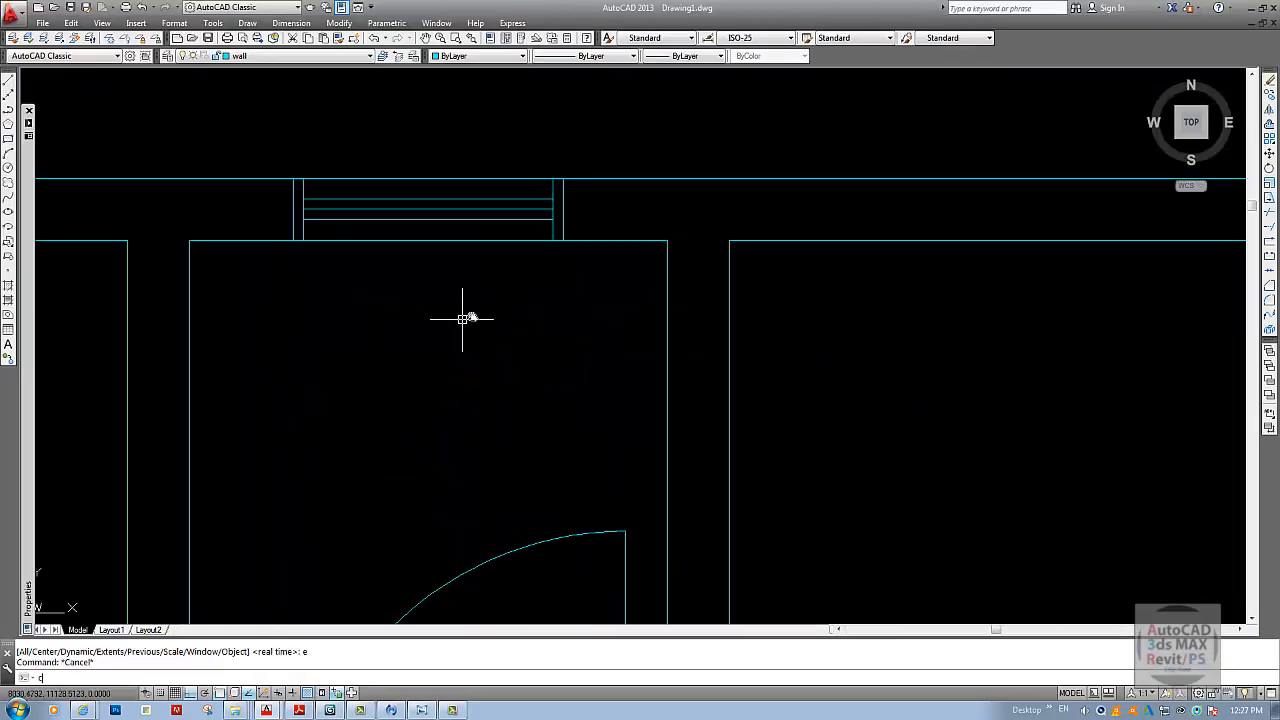
pyautogui.press('Return')
pyautogui.scroll(-5, 440, 314)
pyautogui.press('Escape')
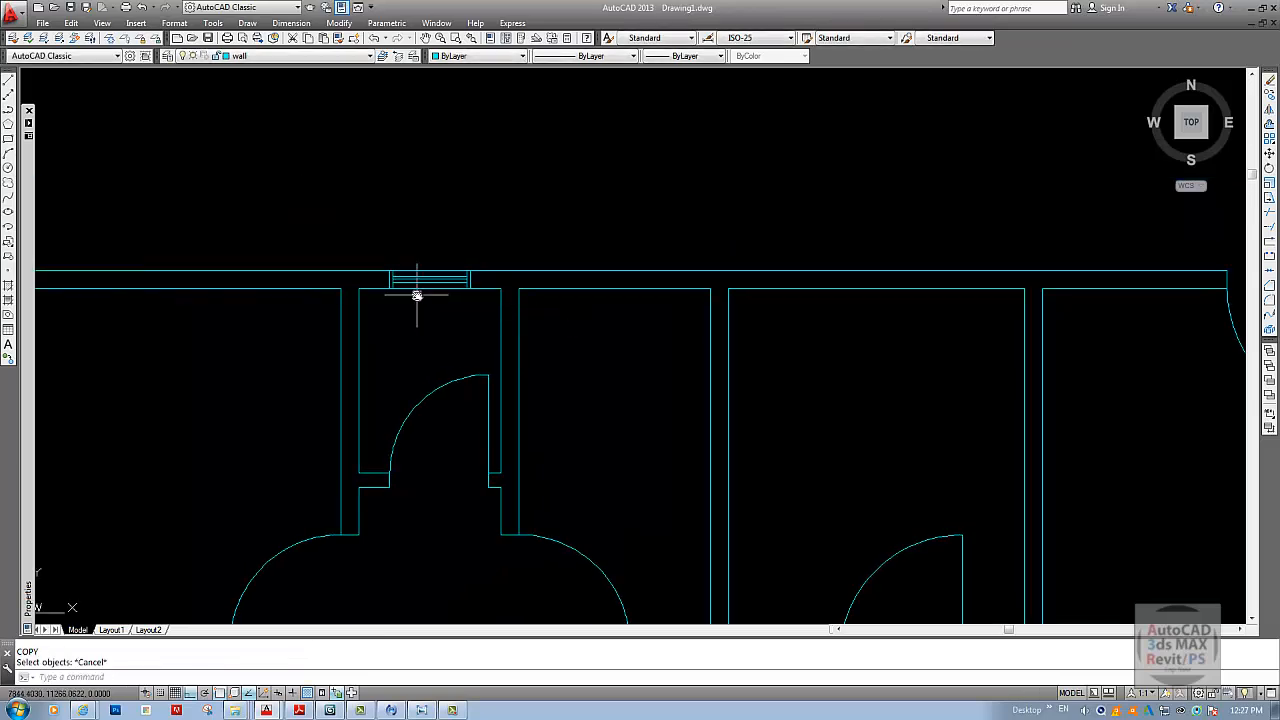
# - Copy the WC window from the midpoint of its inner wall line to that of the adjacent bath's north wall
pyautogui.press('Return')
pyautogui.click(360, 230)
pyautogui.click(486, 312)
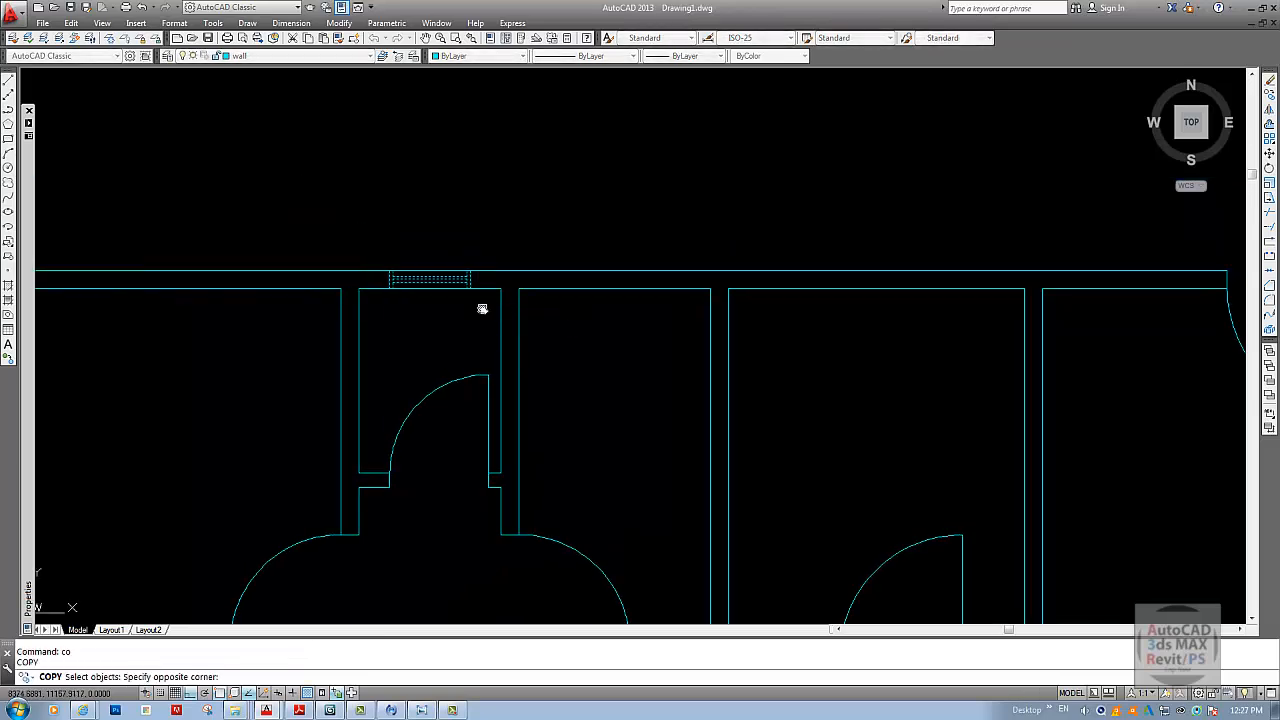
pyautogui.press('Return')
pyautogui.scroll(2, 432, 299)
pyautogui.click(423, 288)
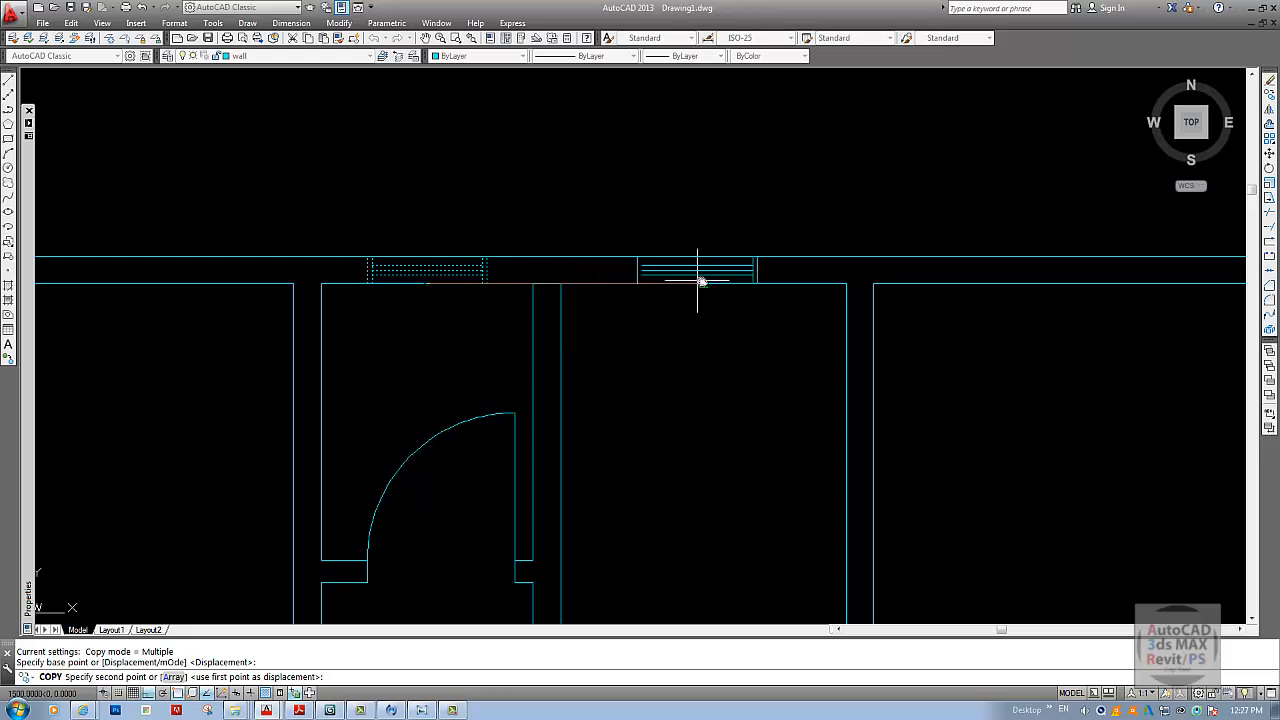
pyautogui.click(704, 283)
pyautogui.moveTo(704, 283); pyautogui.dragTo(614, 366, button='middle')
pyautogui.press('Escape')
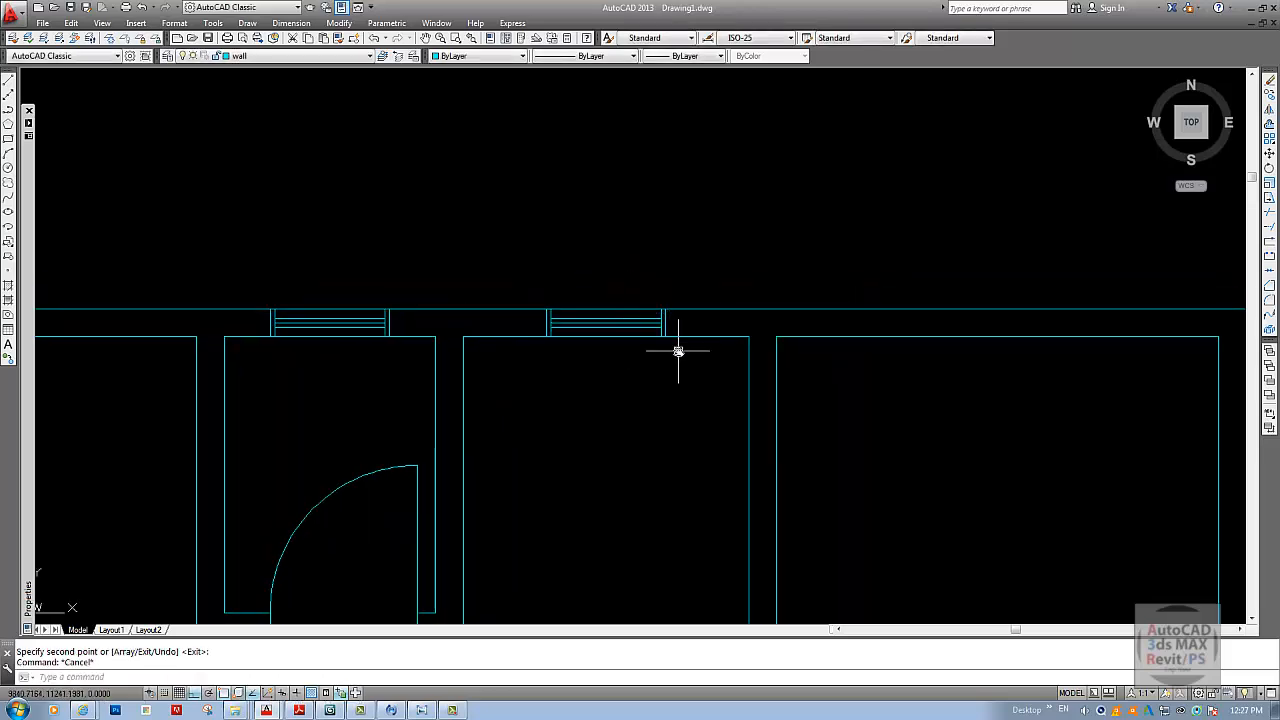
# - Stretch the east end of the copied bath window outward by 200
pyautogui.write('s')
pyautogui.press('Return')
pyautogui.click(679, 354)
pyautogui.click(644, 290)
pyautogui.press('Return')
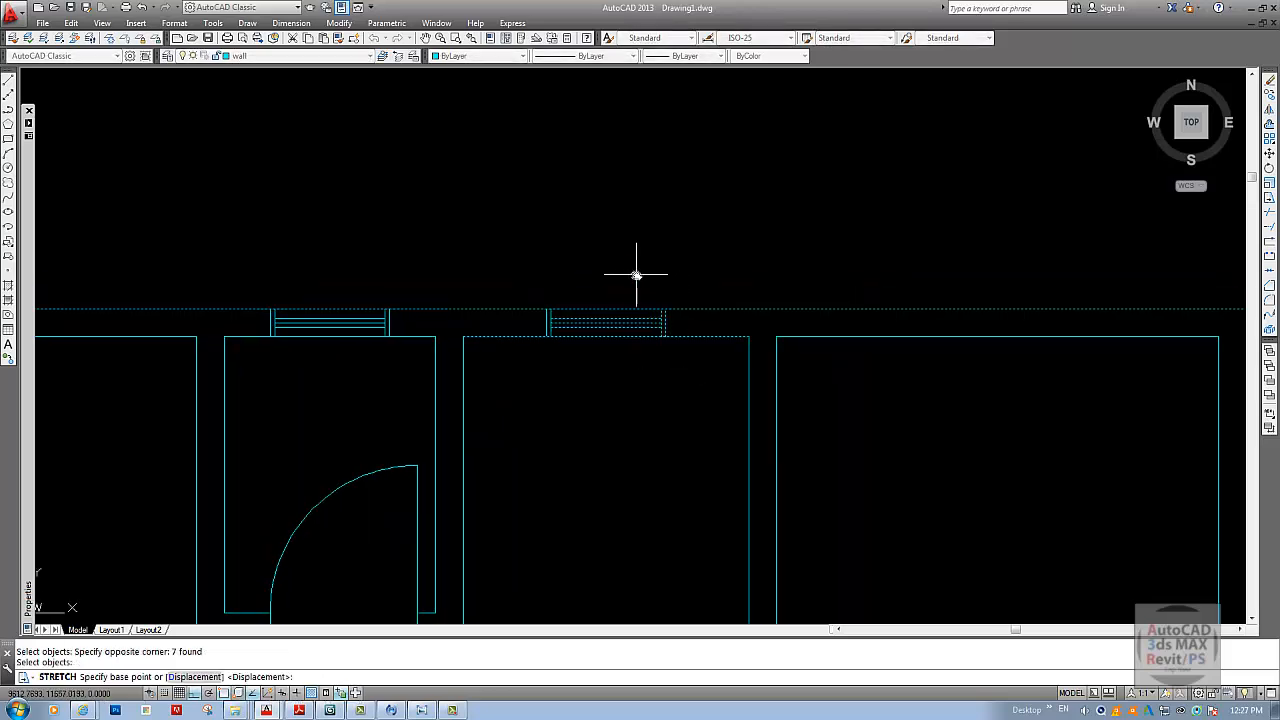
pyautogui.click(634, 271)
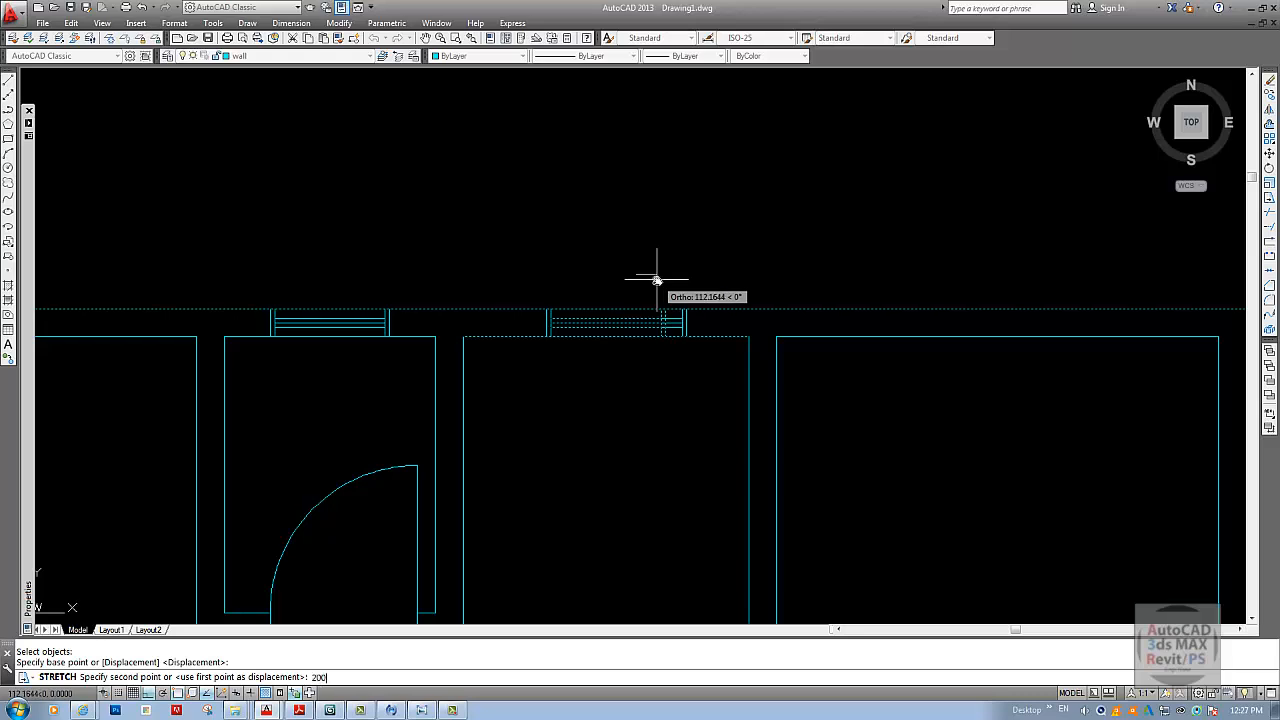
pyautogui.press('Return')
pyautogui.press('Escape')
# - Stretch the west end of the bath window outward by 200
pyautogui.write('s')
pyautogui.press('Return')
pyautogui.click(594, 357)
pyautogui.click(519, 280)
pyautogui.press('Return')
pyautogui.click(613, 279)
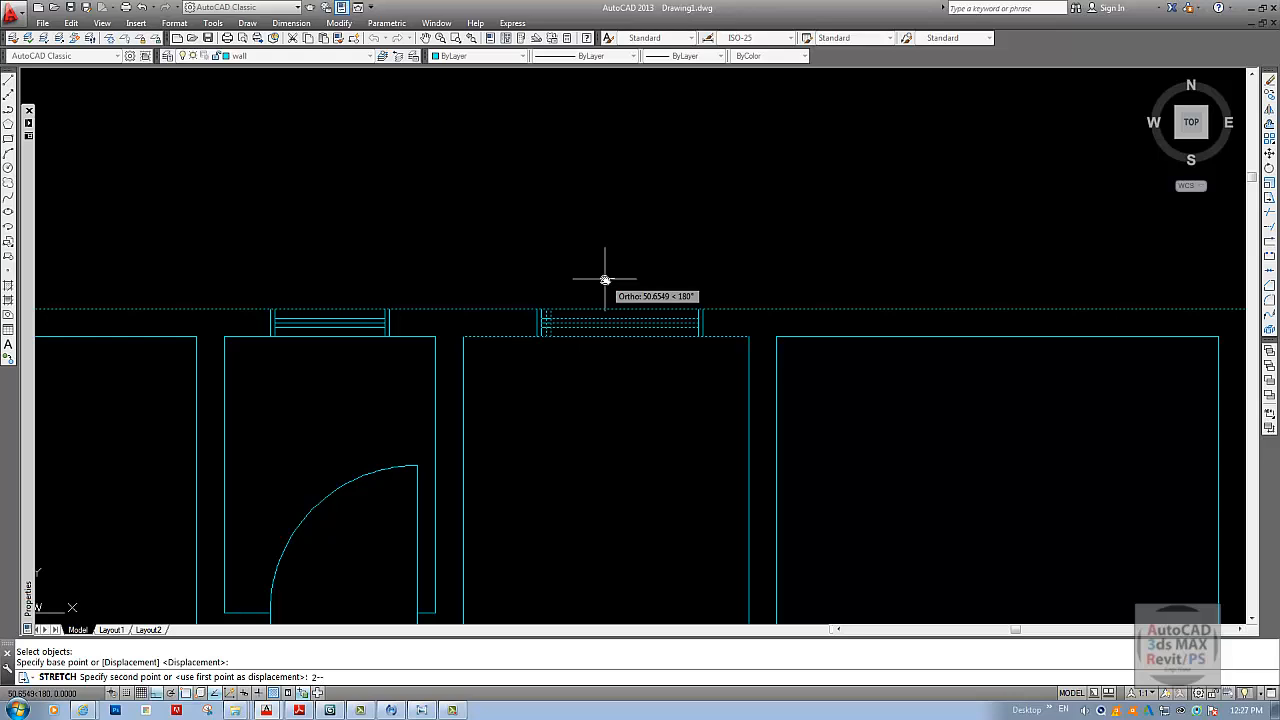
pyautogui.write('200')
pyautogui.press('Return')
pyautogui.scroll(5, 478, 318)
pyautogui.press('Escape')
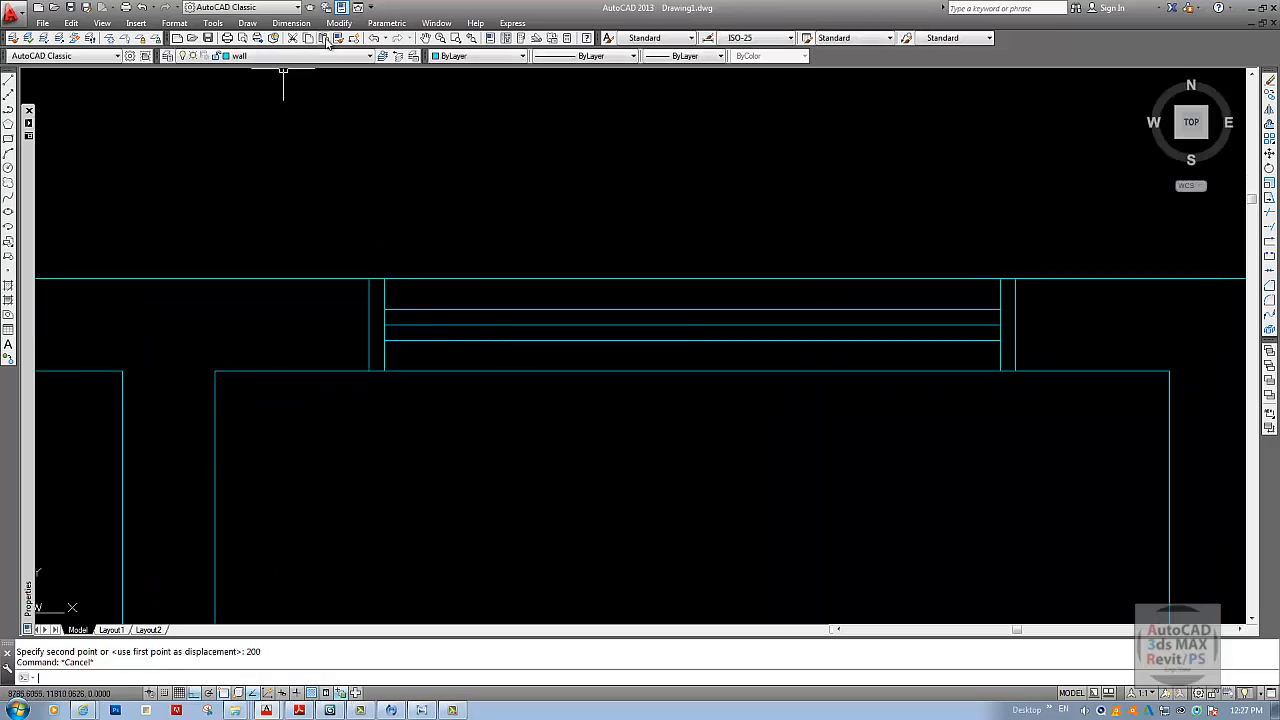
# - Add a linear dimension between the bath window's inner end lines to check its width
pyautogui.click(291, 23)
pyautogui.click(294, 57)
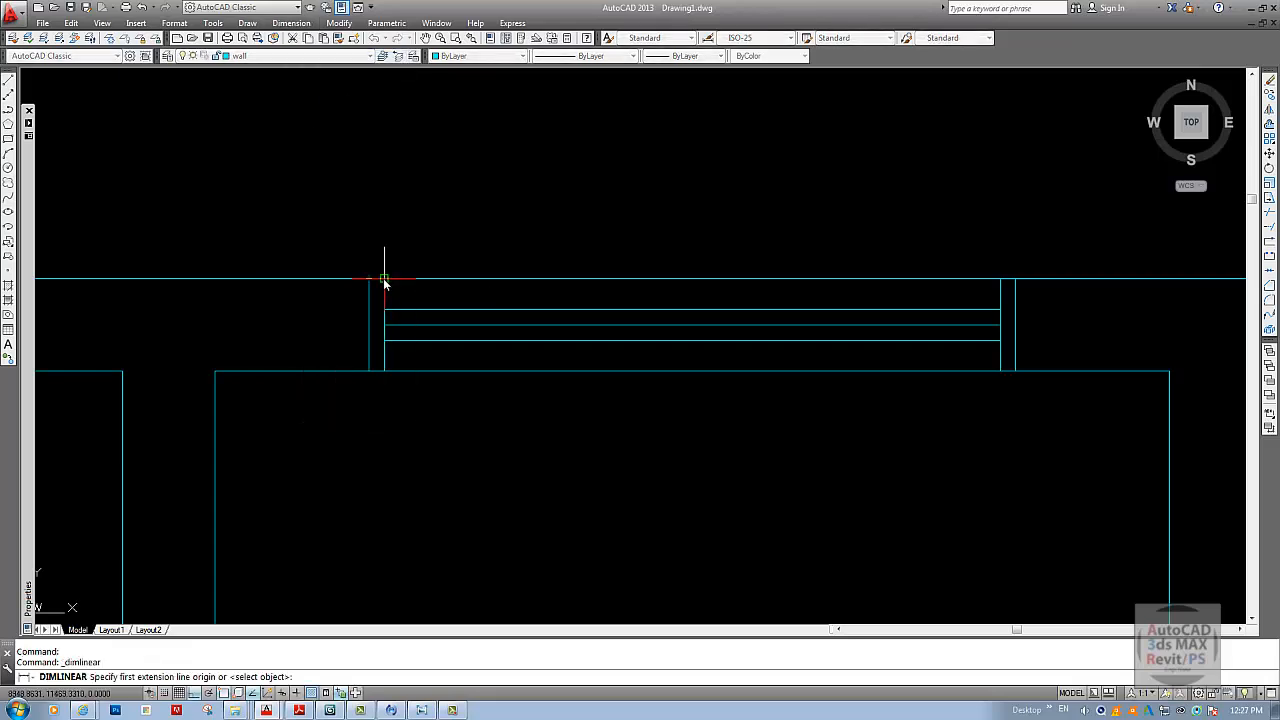
pyautogui.click(384, 279)
pyautogui.click(1000, 279)
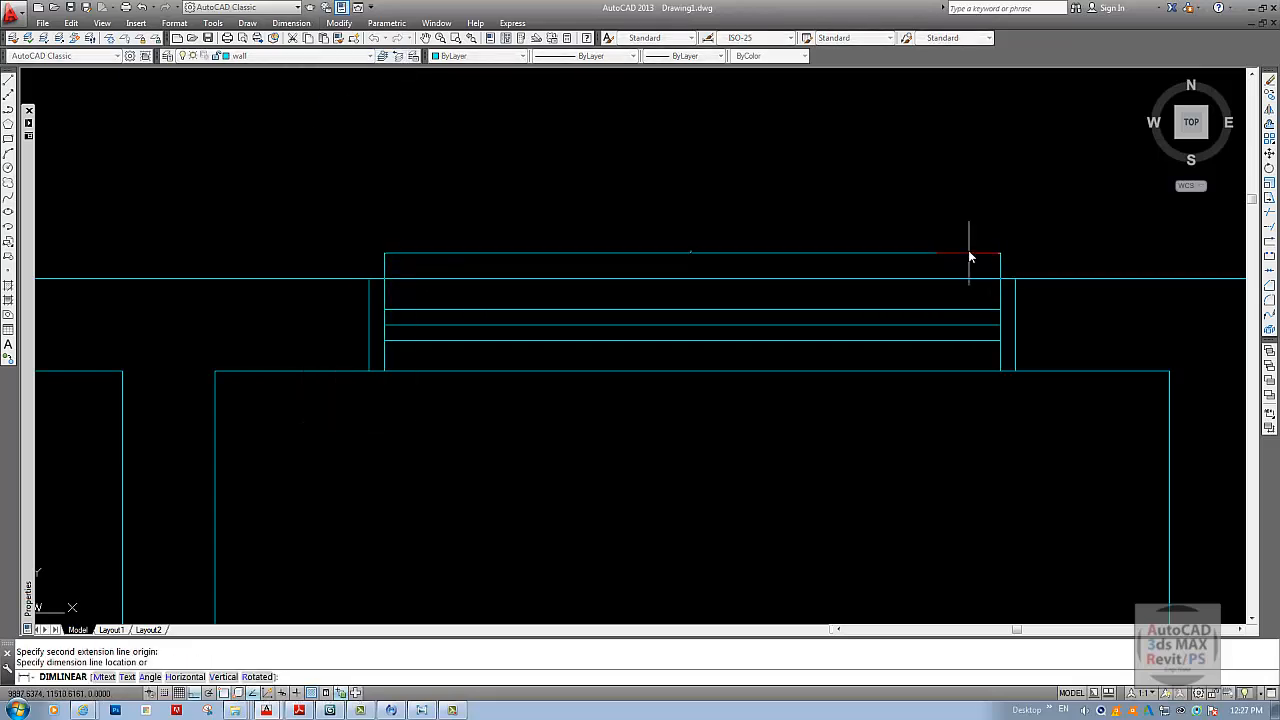
pyautogui.click(685, 252)
# - Erase the linear dimension above the bath window
pyautogui.scroll(-5, 685, 250)
pyautogui.write('e')
pyautogui.press('Return')
pyautogui.click(734, 271)
pyautogui.click(685, 241)
pyautogui.press('Return')
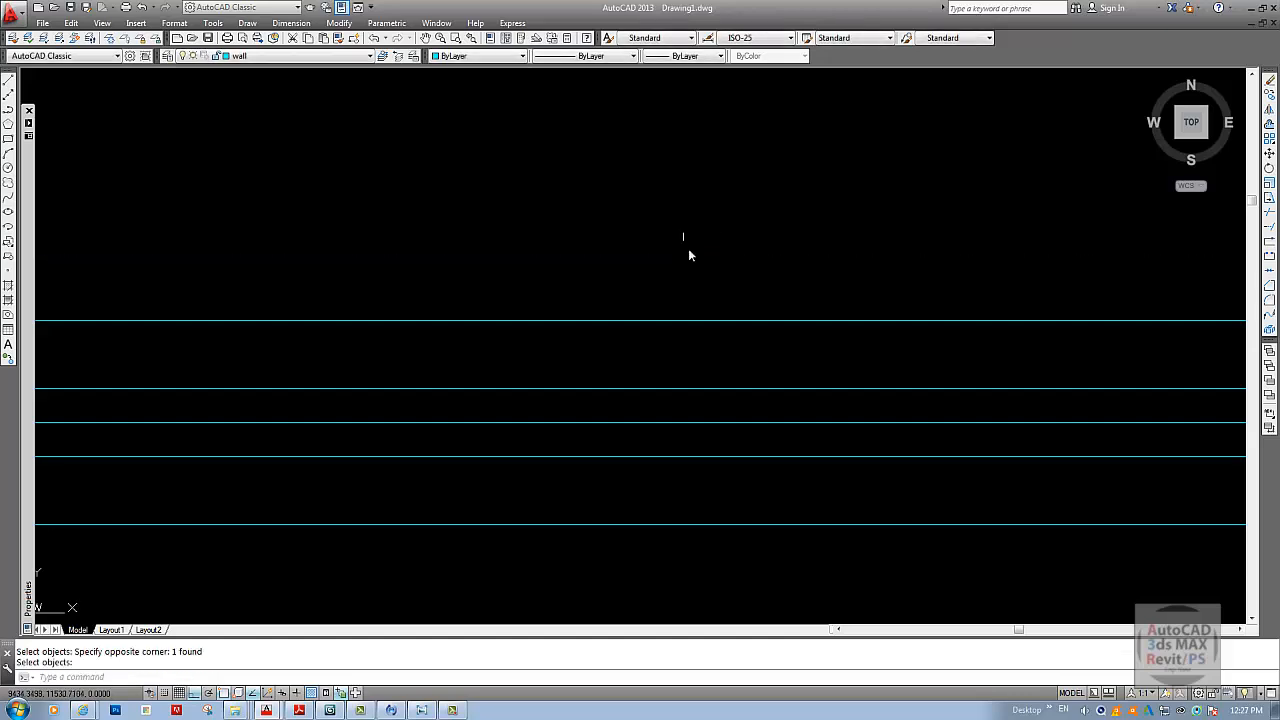
pyautogui.scroll(-7, 690, 276)
pyautogui.moveTo(698, 304); pyautogui.dragTo(693, 306, button='middle')
pyautogui.scroll(-3, 693, 306)
pyautogui.scroll(5, 500, 257)
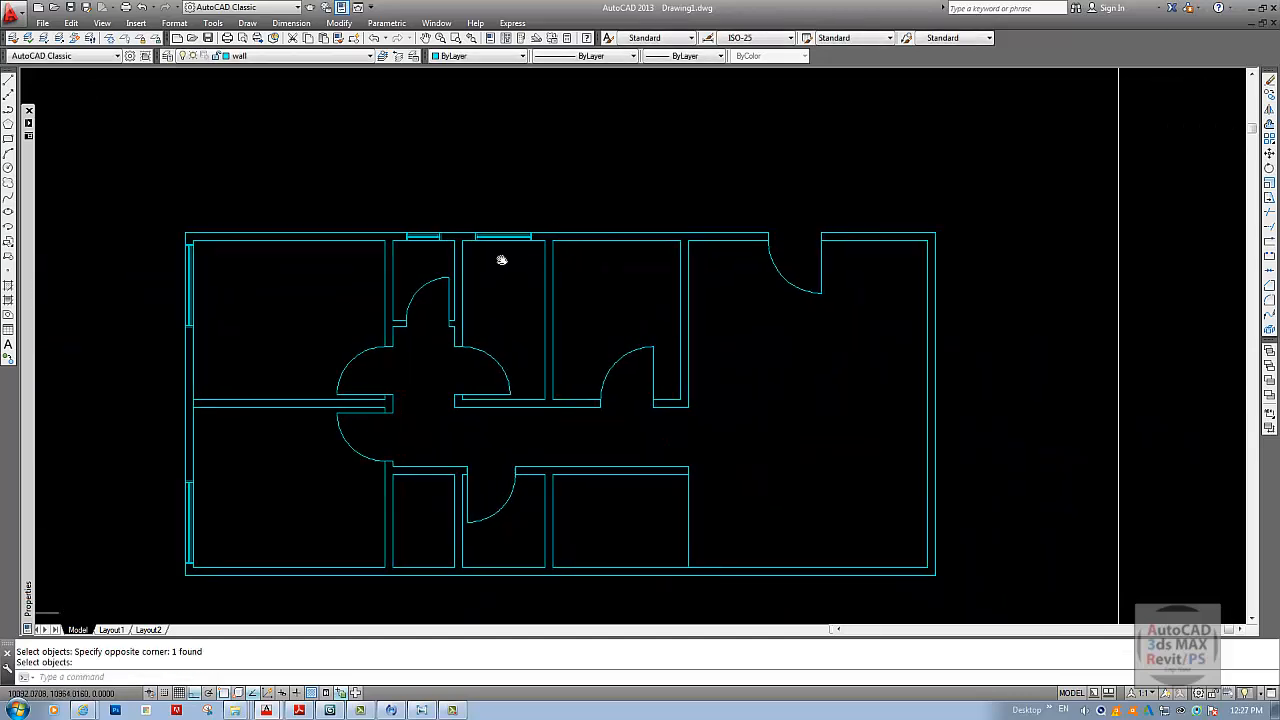
# - Copy the framed bath window eastward along the north wall into Bed.3
pyautogui.press('Return')
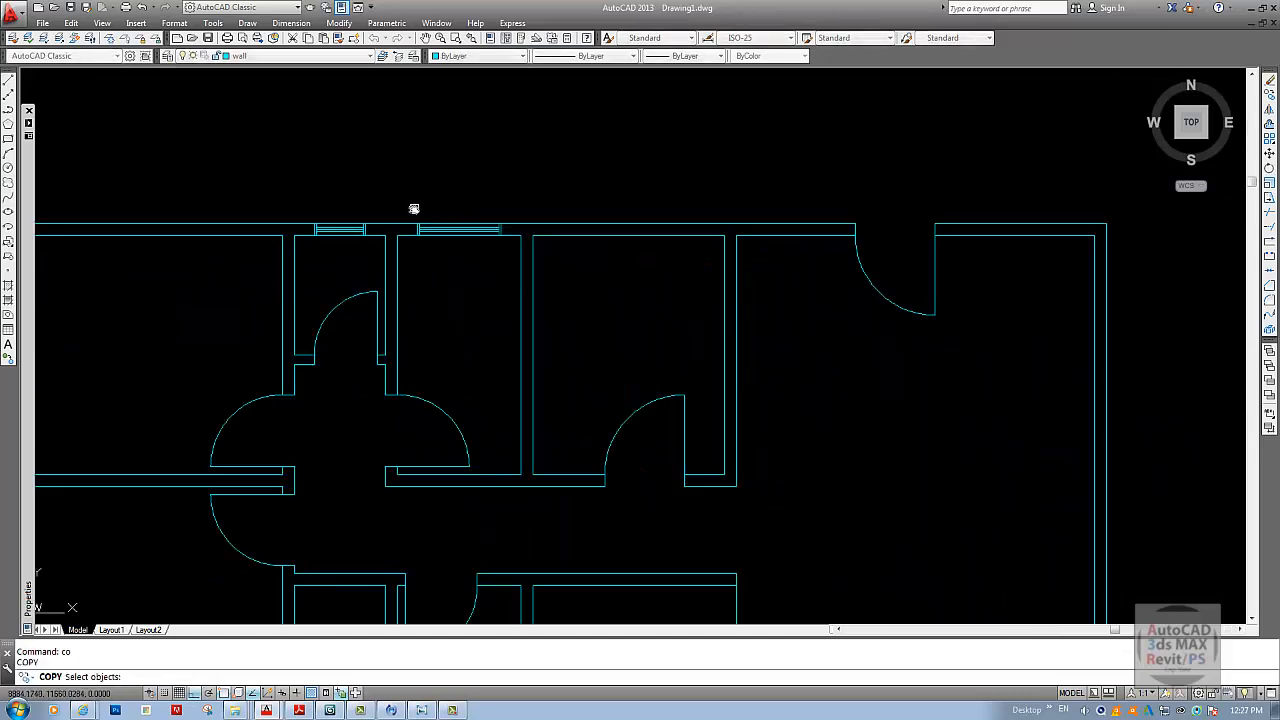
pyautogui.click(414, 206)
pyautogui.click(538, 246)
pyautogui.press('Return')
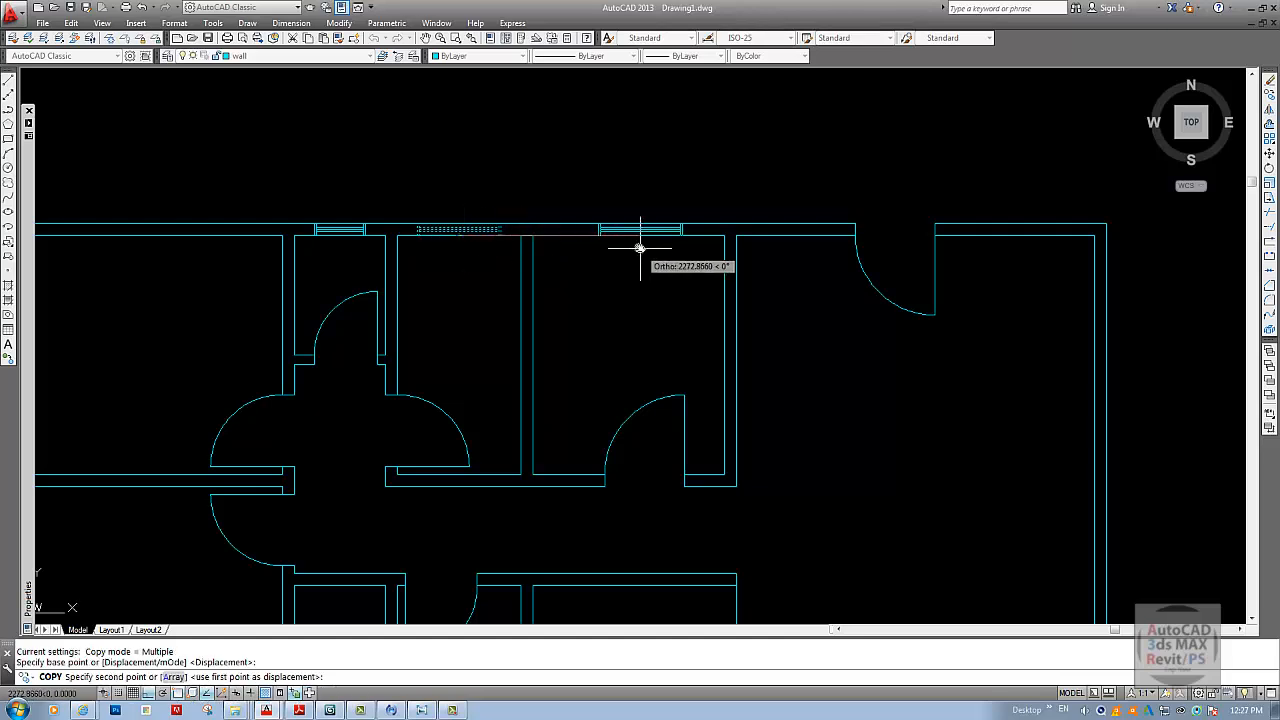
pyautogui.click(631, 237)
# - Place another copy of the window in the living room's north wall, east of the entrance door
pyautogui.moveTo(836, 248); pyautogui.dragTo(501, 261, button='middle')
pyautogui.scroll(4, 635, 251)
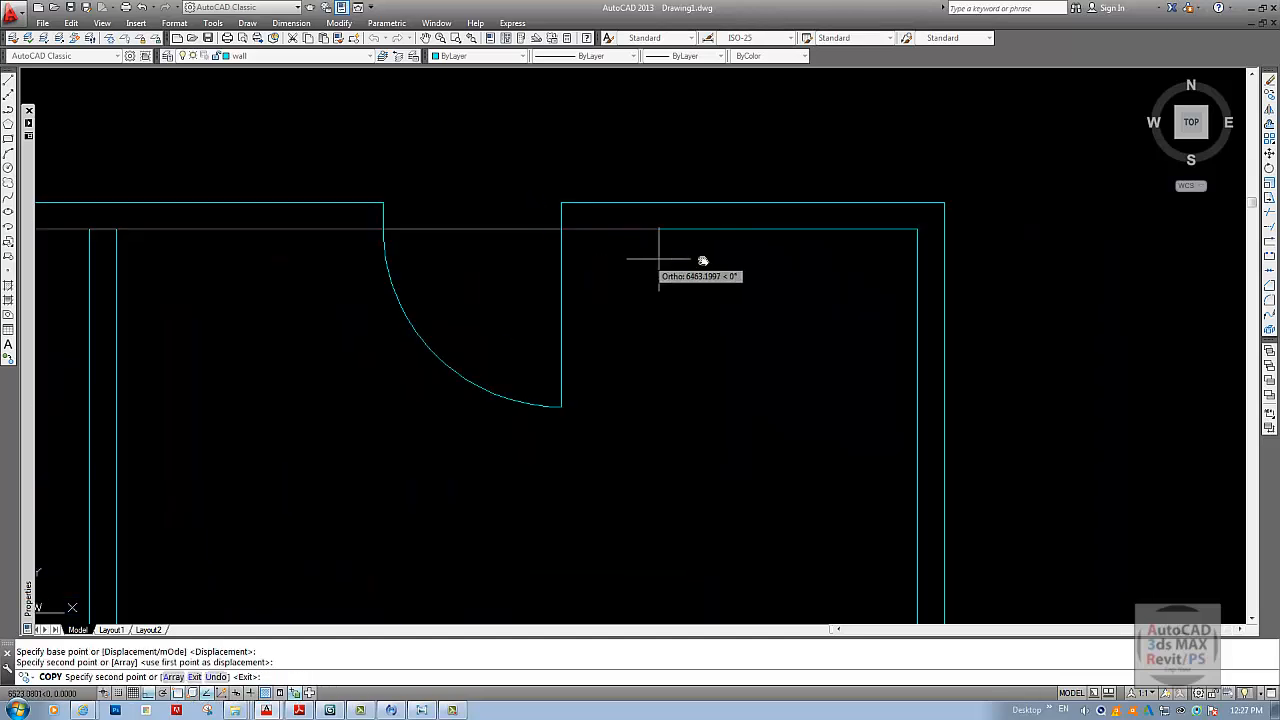
pyautogui.click(733, 260)
pyautogui.press('Return')
pyautogui.scroll(-6, 523, 249)
pyautogui.moveTo(570, 355); pyautogui.dragTo(590, 325, button='middle')
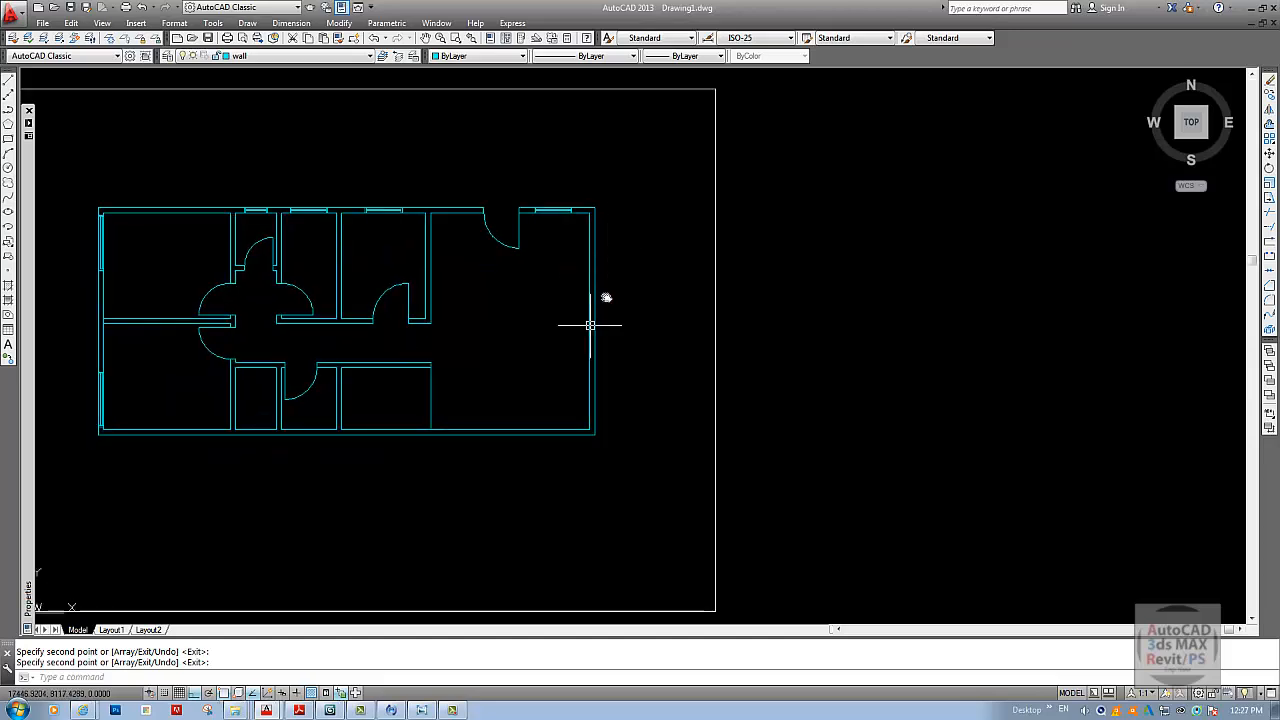
# - Mirror the living room's north window onto the east wall about the diagonal of the northeast wall corner, keeping the original
pyautogui.scroll(5, 561, 210)
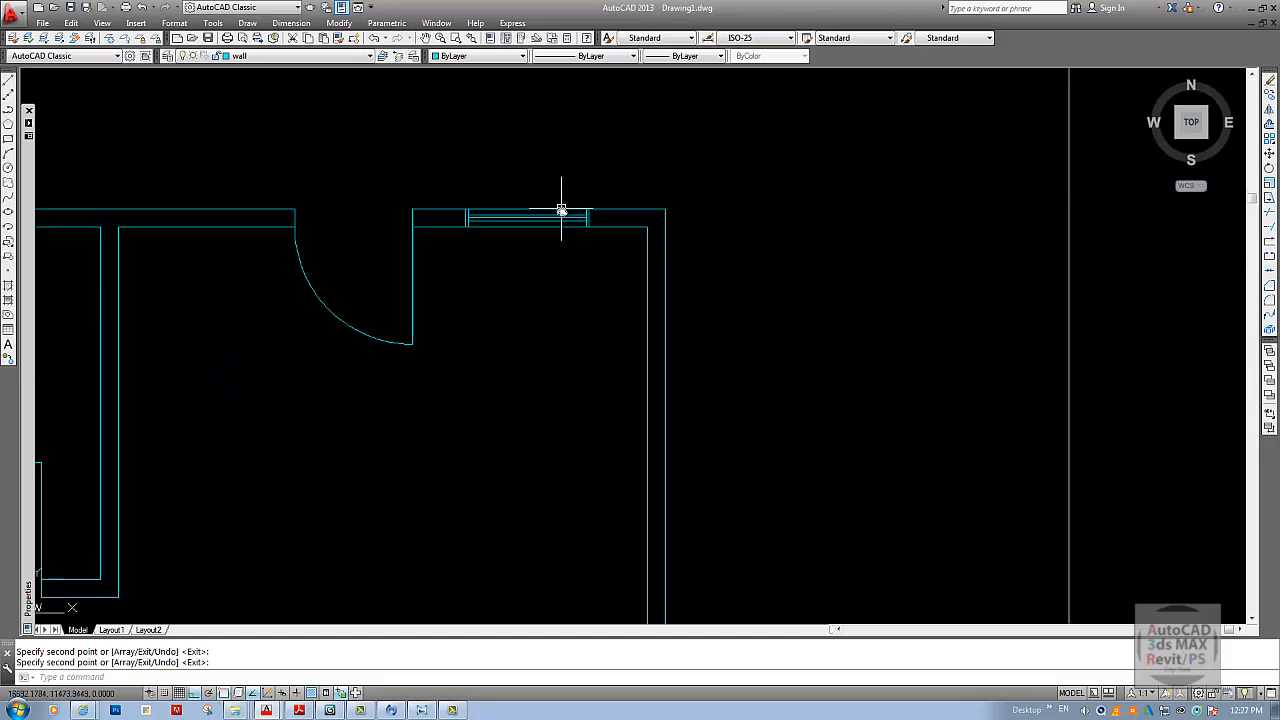
pyautogui.press('Escape')
pyautogui.write('mi')
pyautogui.press('Return')
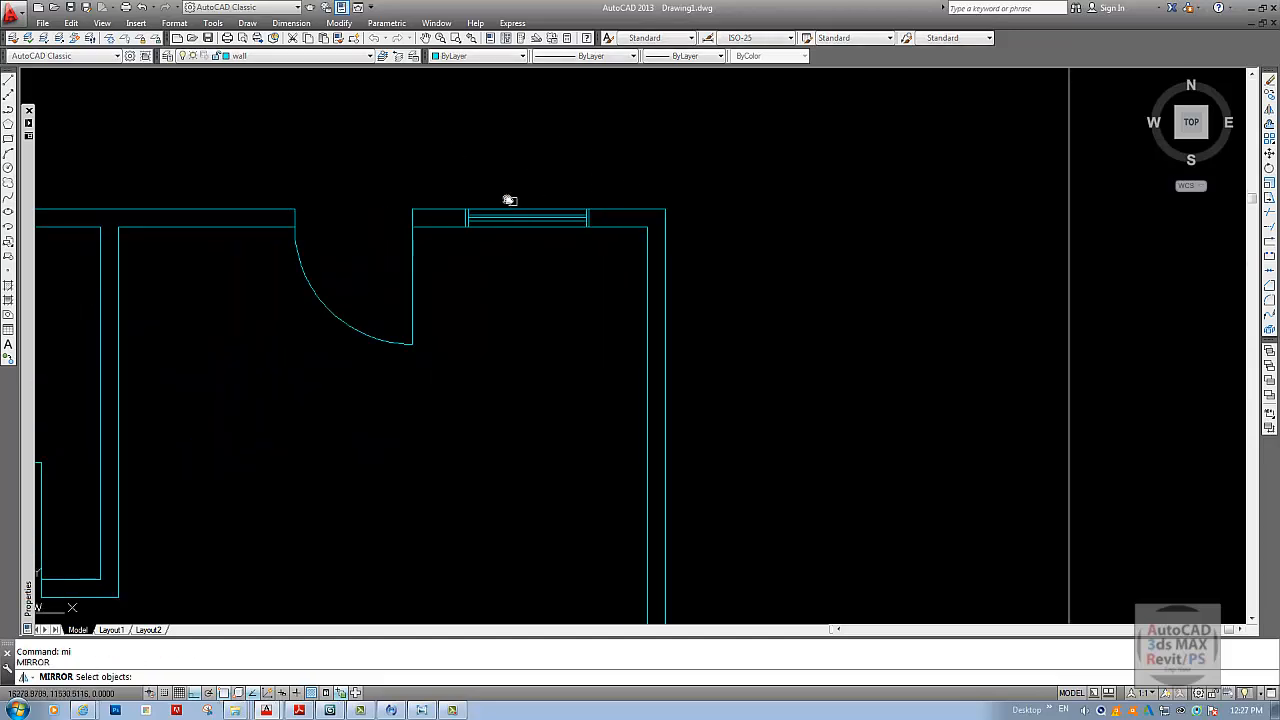
pyautogui.press('Escape')
pyautogui.write('mi')
pyautogui.press('Return')
pyautogui.click(437, 179)
pyautogui.click(561, 229)
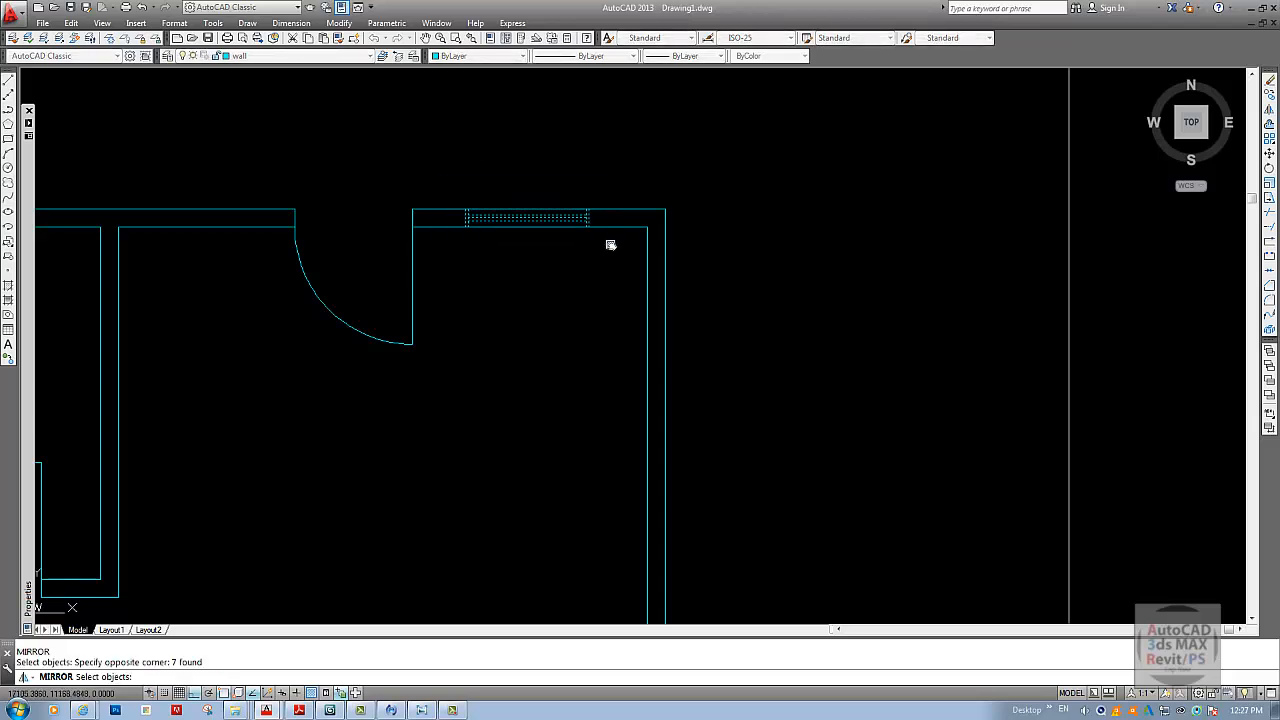
pyautogui.press('Return')
pyautogui.scroll(2, 650, 230)
pyautogui.click(644, 223)
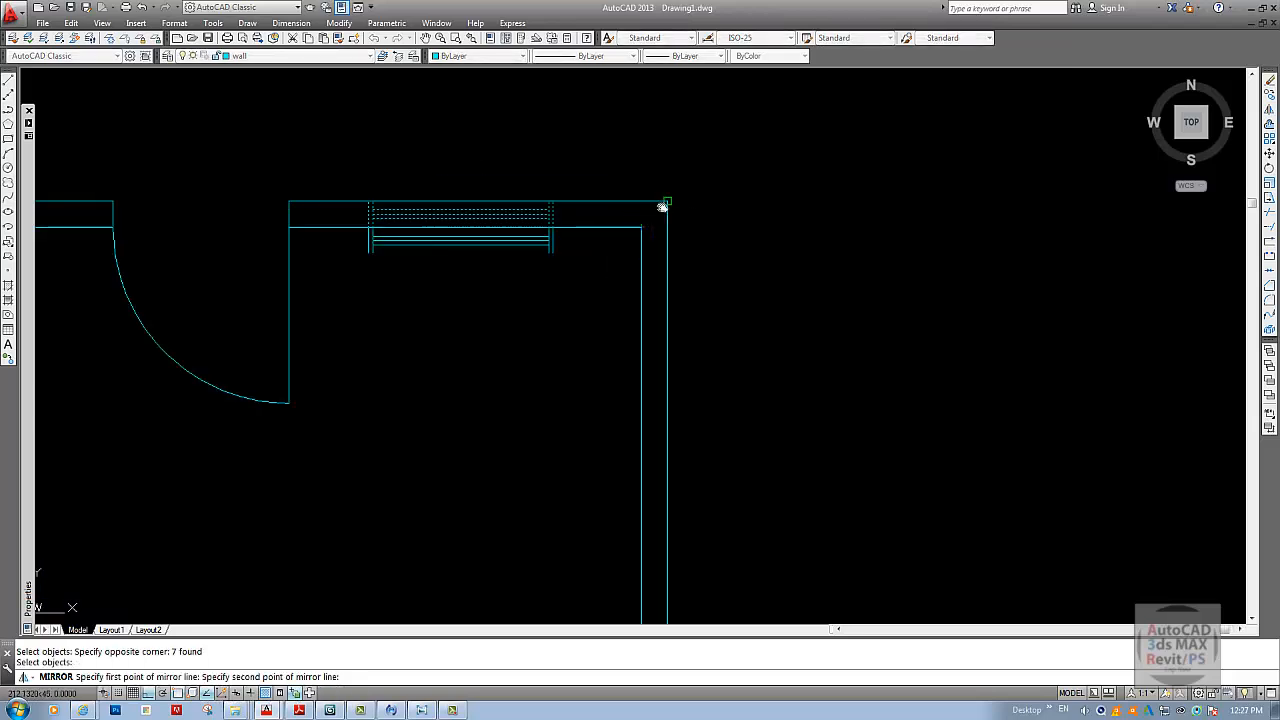
pyautogui.click(665, 204)
pyautogui.scroll(-3, 663, 229)
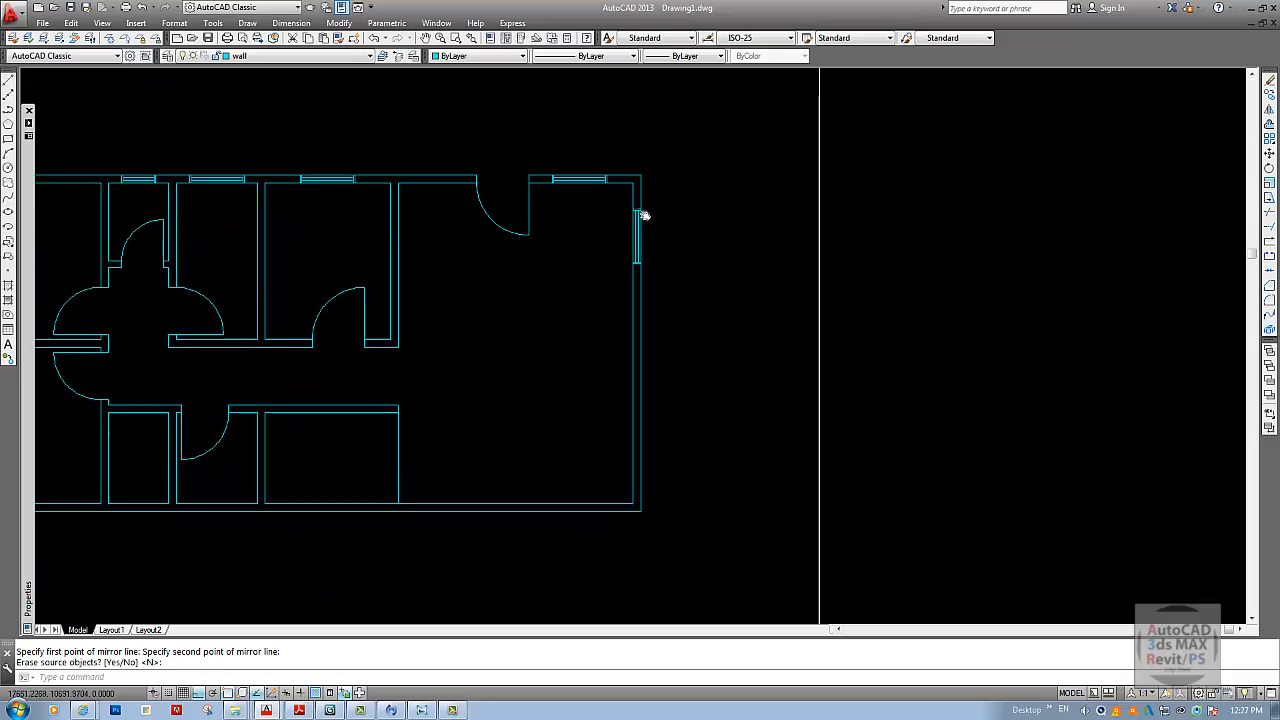
pyautogui.press('Return')
# - Move the east wall window straight south along the wall
pyautogui.write('m')
pyautogui.press('Return')
pyautogui.click(614, 200)
pyautogui.click(677, 277)
pyautogui.press('Return')
pyautogui.click(690, 226)
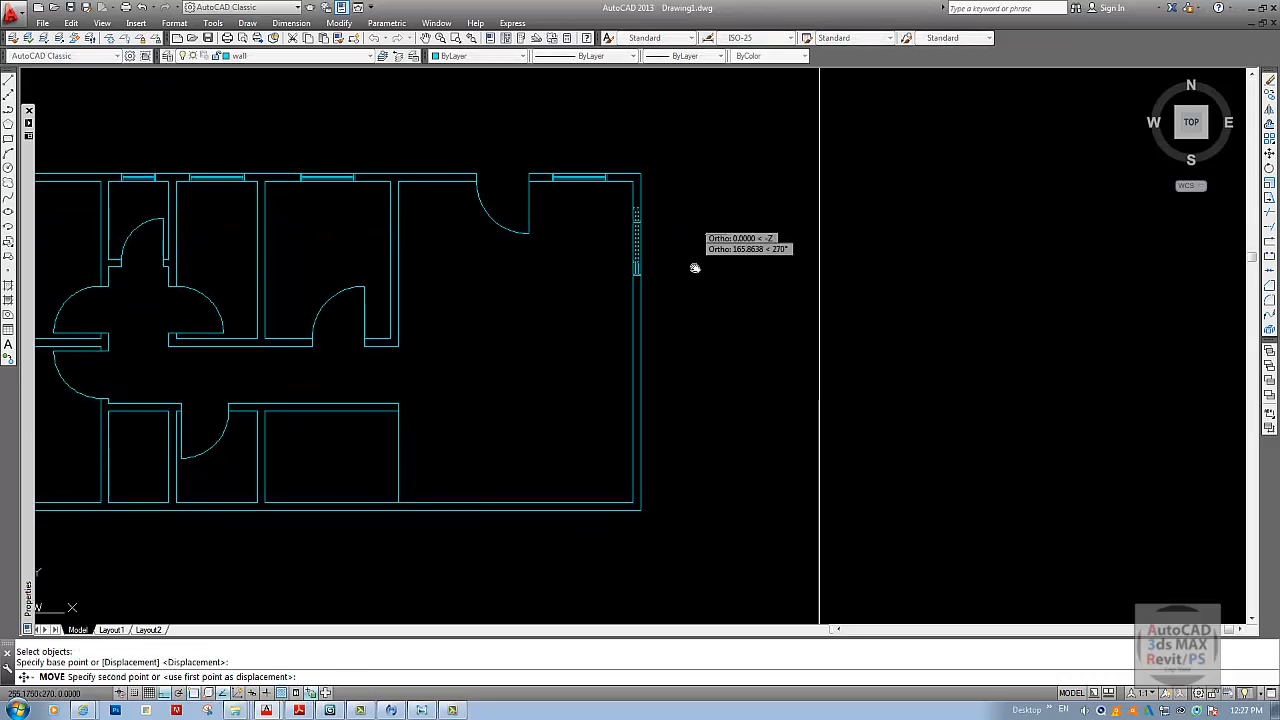
pyautogui.click(692, 302)
pyautogui.press('Return')
pyautogui.press('Escape')
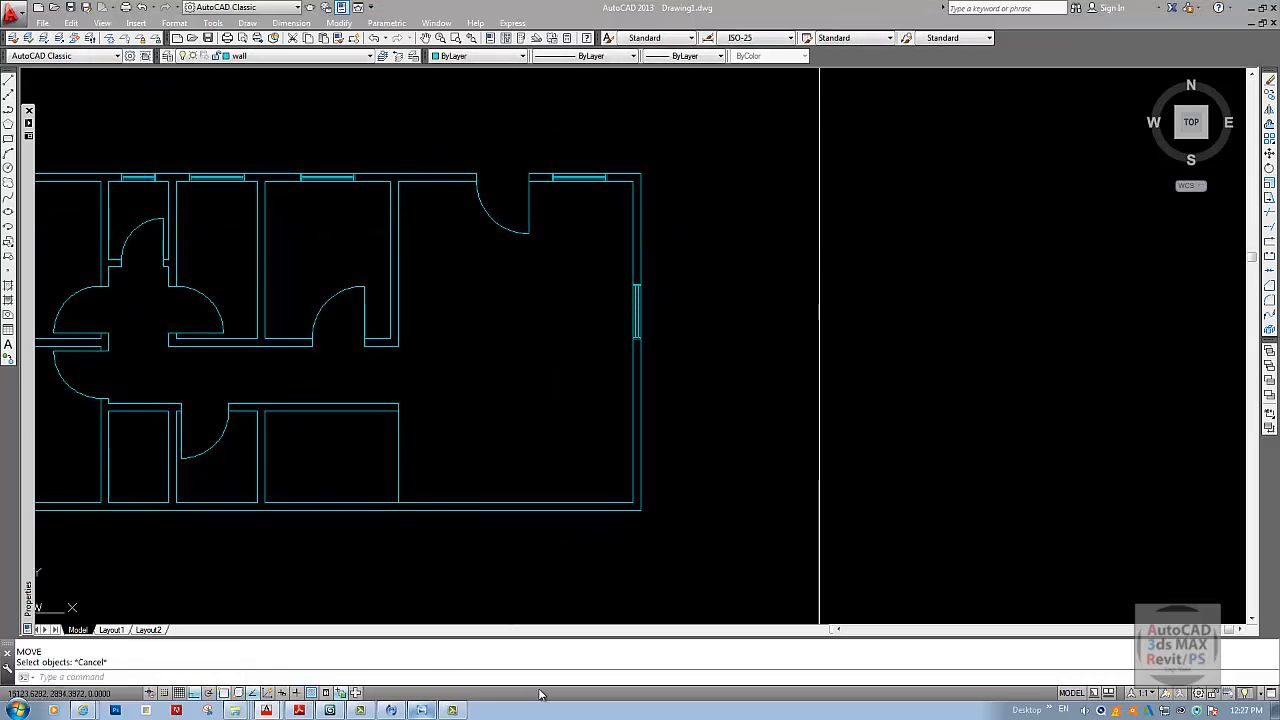
# - Check the east windows in the floor plan image and move the east wall window north, close to the northeast corner
pyautogui.click(421, 710)
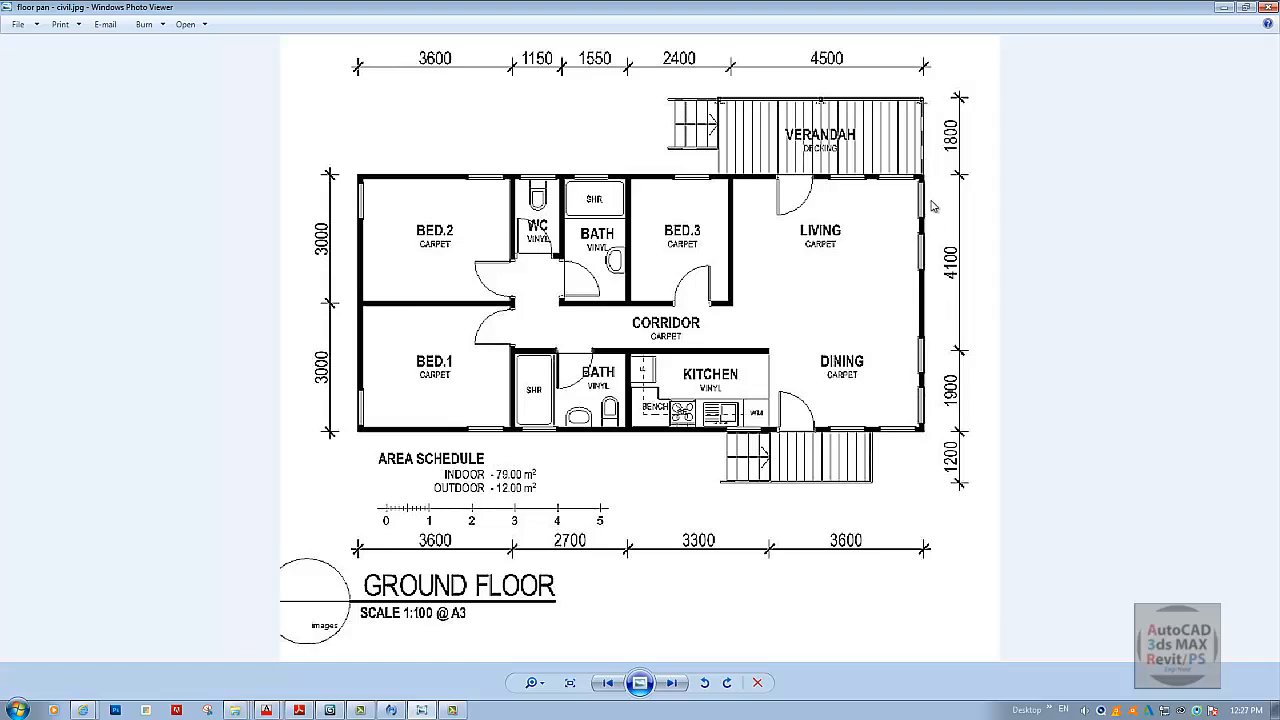
pyautogui.hotkey('alt', 'Tab')
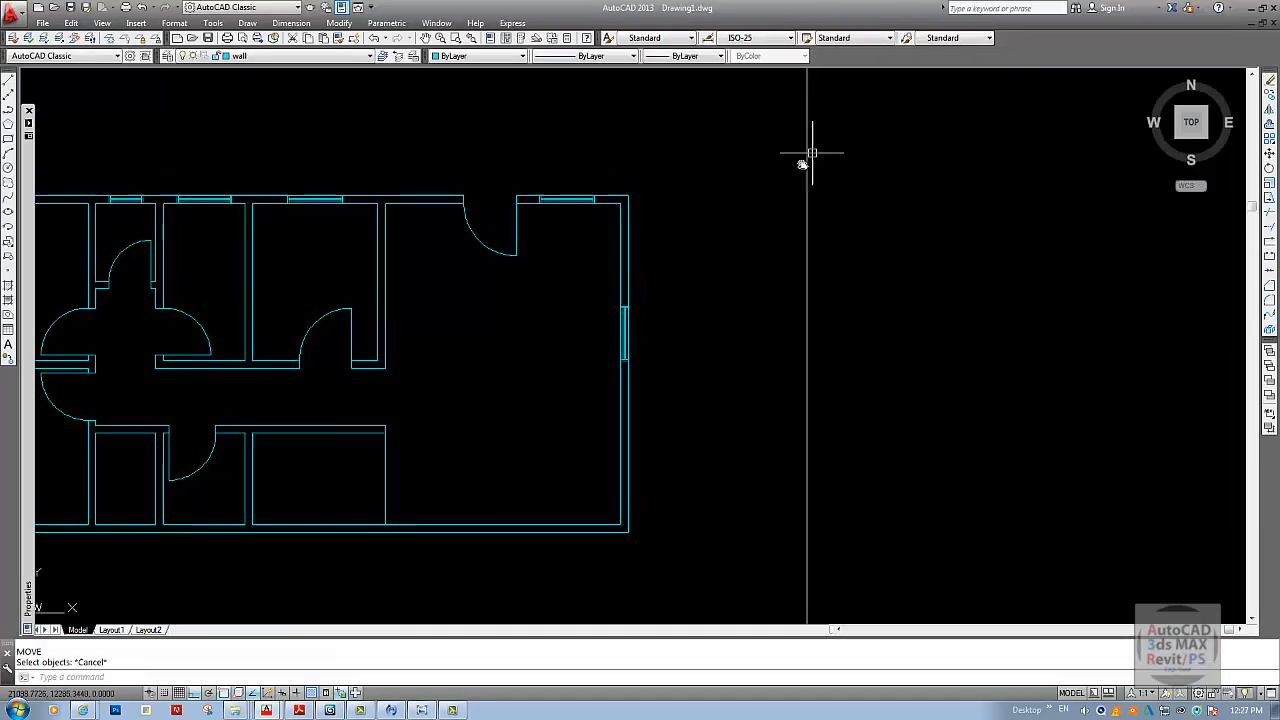
pyautogui.scroll(2, 600, 277)
pyautogui.press('Escape')
pyautogui.write('m')
pyautogui.press('Return')
pyautogui.click(642, 358)
pyautogui.press('Return')
pyautogui.click(705, 413)
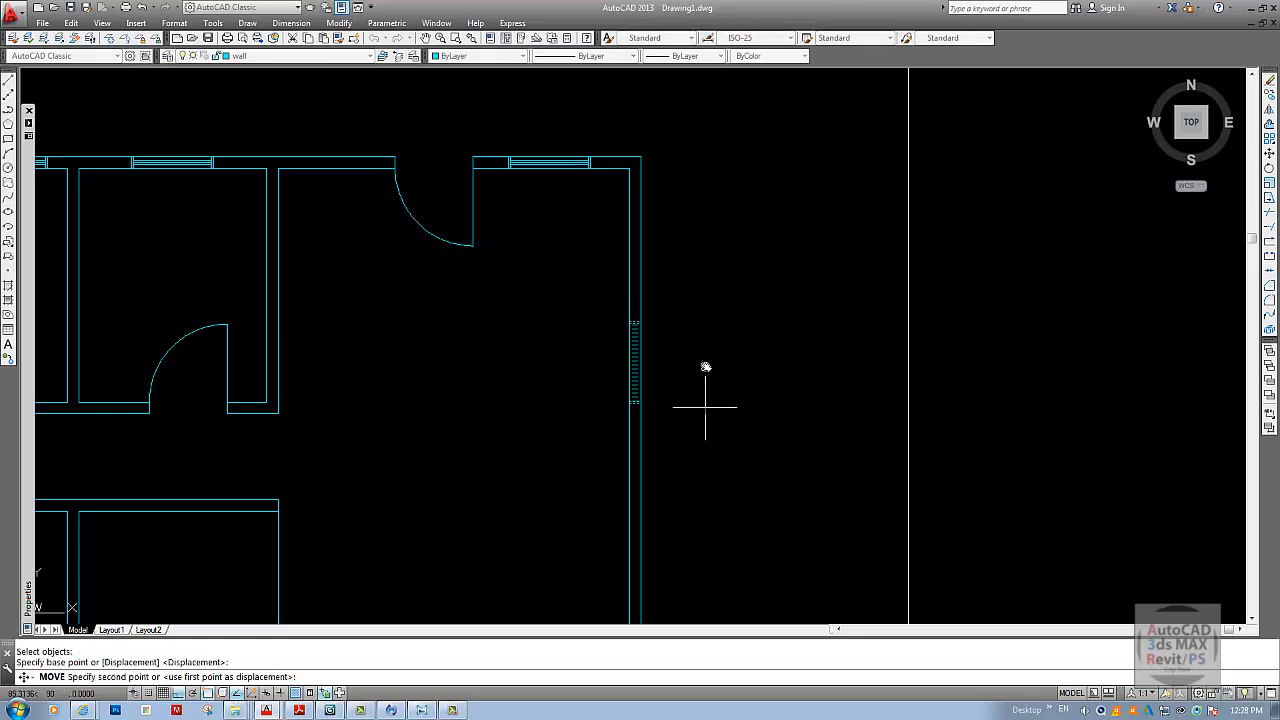
pyautogui.click(700, 277)
# - Copy the east wall window straight south, leaving a short piece of wall between the two windows
pyautogui.write('co')
pyautogui.press('Return')
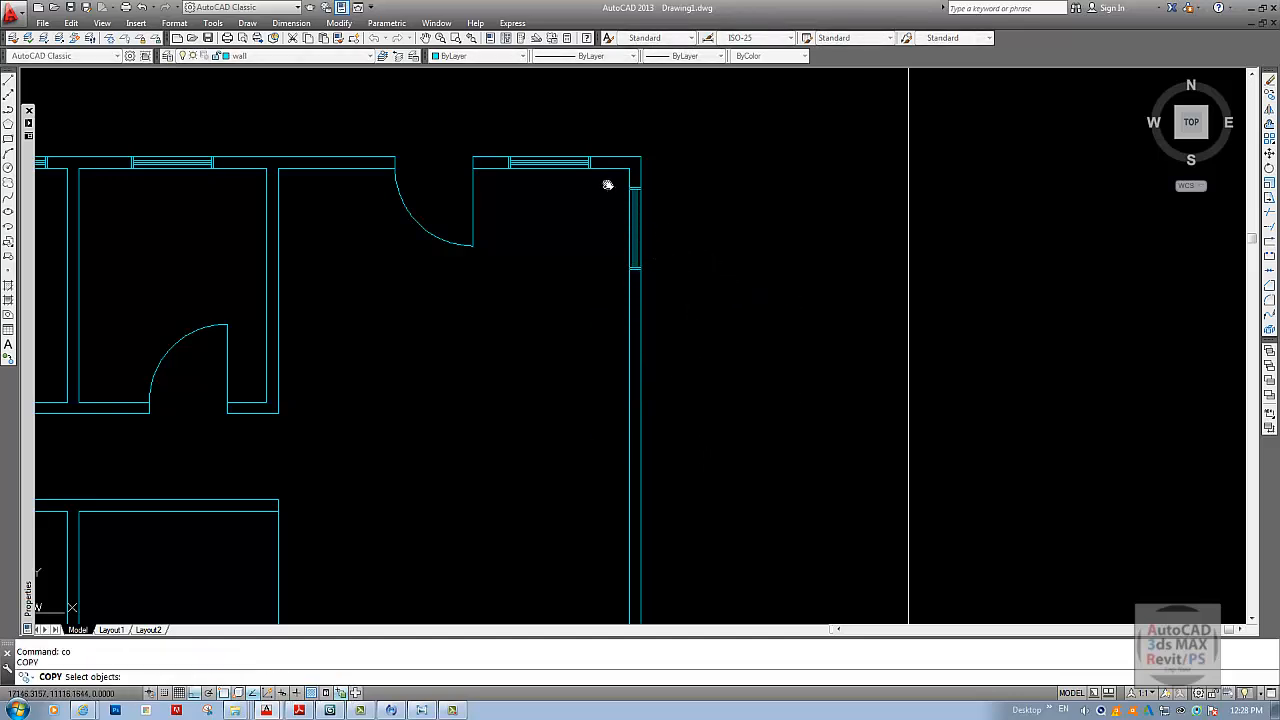
pyautogui.click(608, 183)
pyautogui.click(710, 330)
pyautogui.press('Return')
pyautogui.click(695, 251)
pyautogui.click(695, 347)
pyautogui.press('Escape')
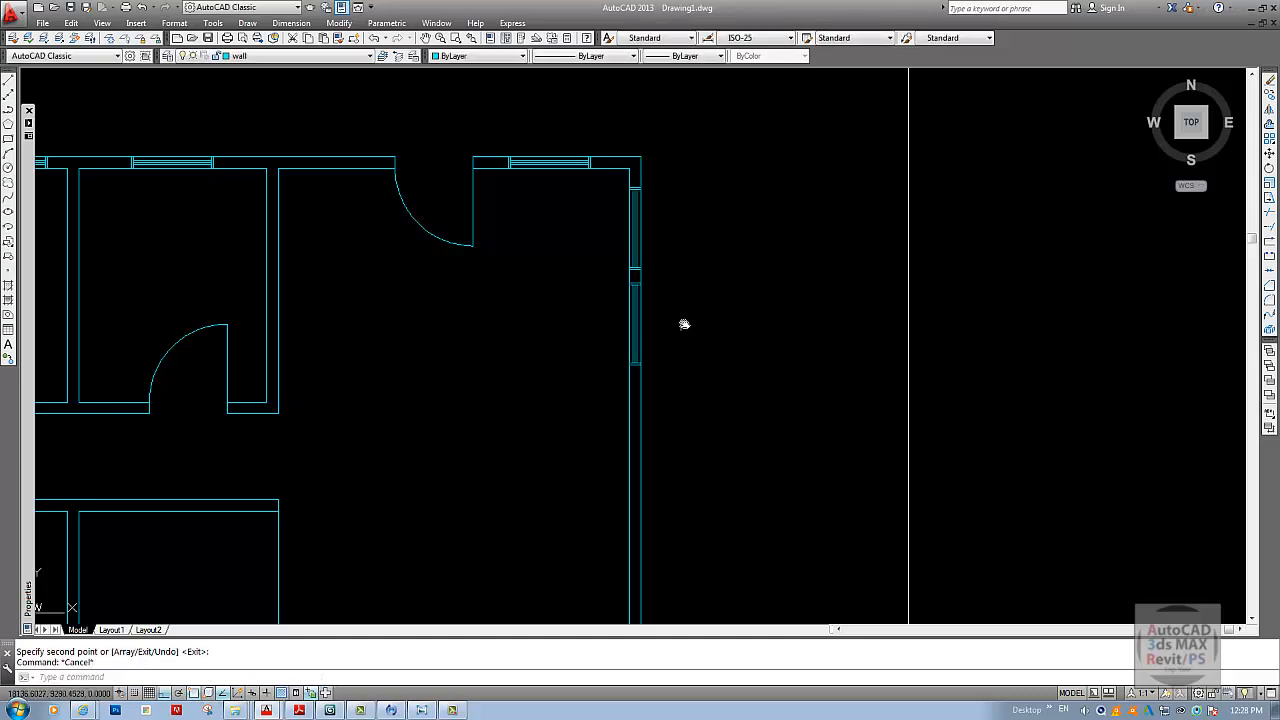
# - Mirror the two living room east windows about the horizontal line through the east wall's midpoint, keeping the originals
pyautogui.write('mi')
pyautogui.press('Return')
pyautogui.click(608, 180)
pyautogui.click(694, 363)
pyautogui.press('Return')
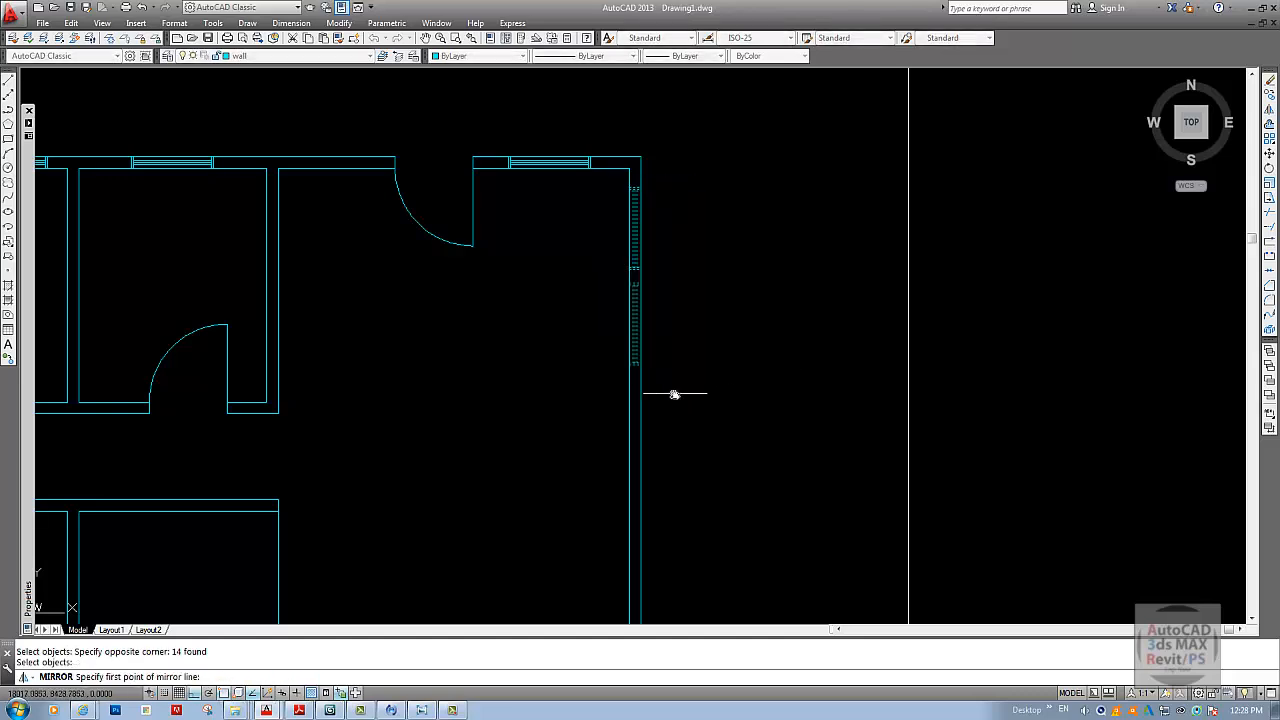
pyautogui.scroll(-2, 578, 296)
pyautogui.click(567, 268)
pyautogui.click(590, 337)
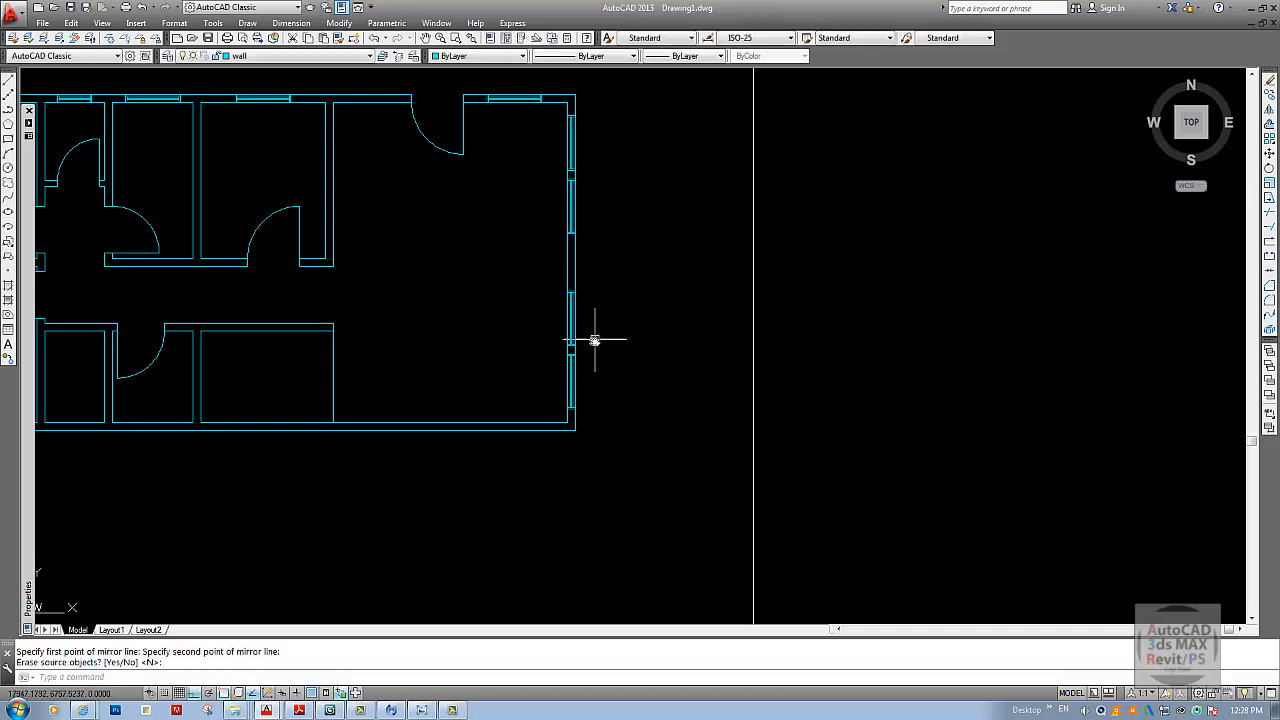
pyautogui.press('Return')
pyautogui.press('Escape')
# - Check the floor plan image and mirror the two dining east windows onto the south wall about the southeast corner's diagonal, keeping the originals
pyautogui.scroll(3, 684, 378)
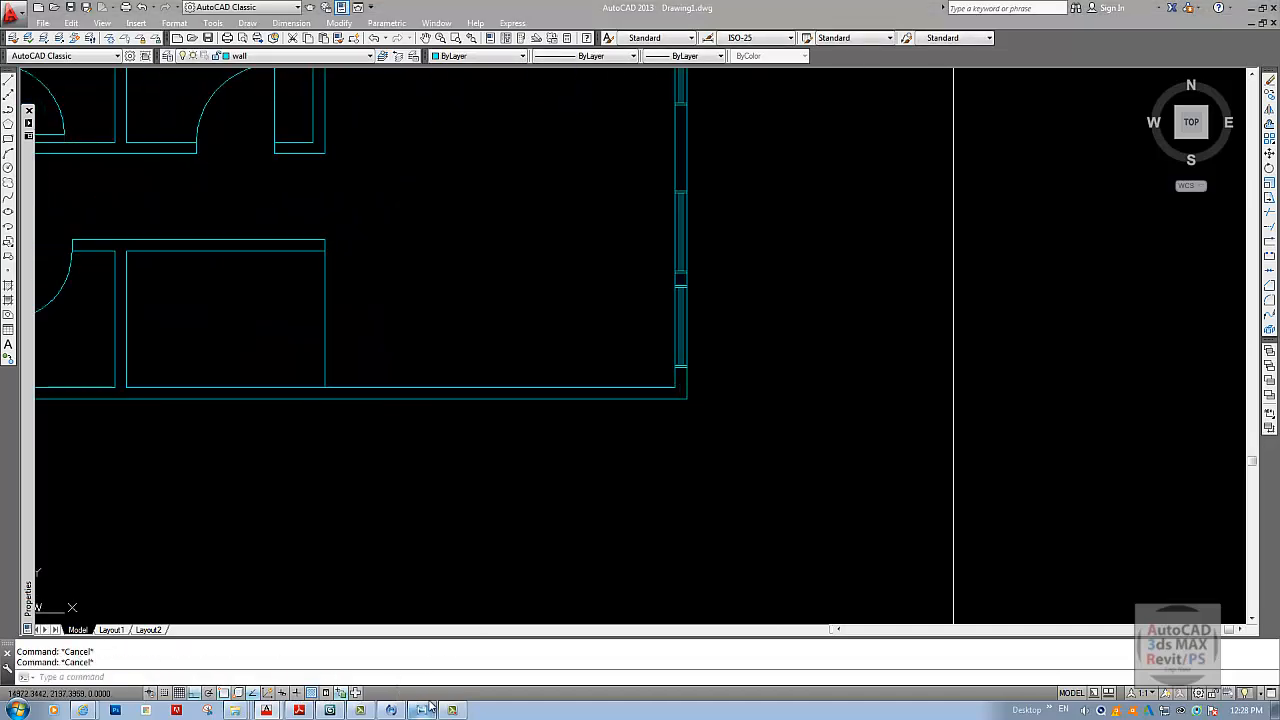
pyautogui.click(421, 710)
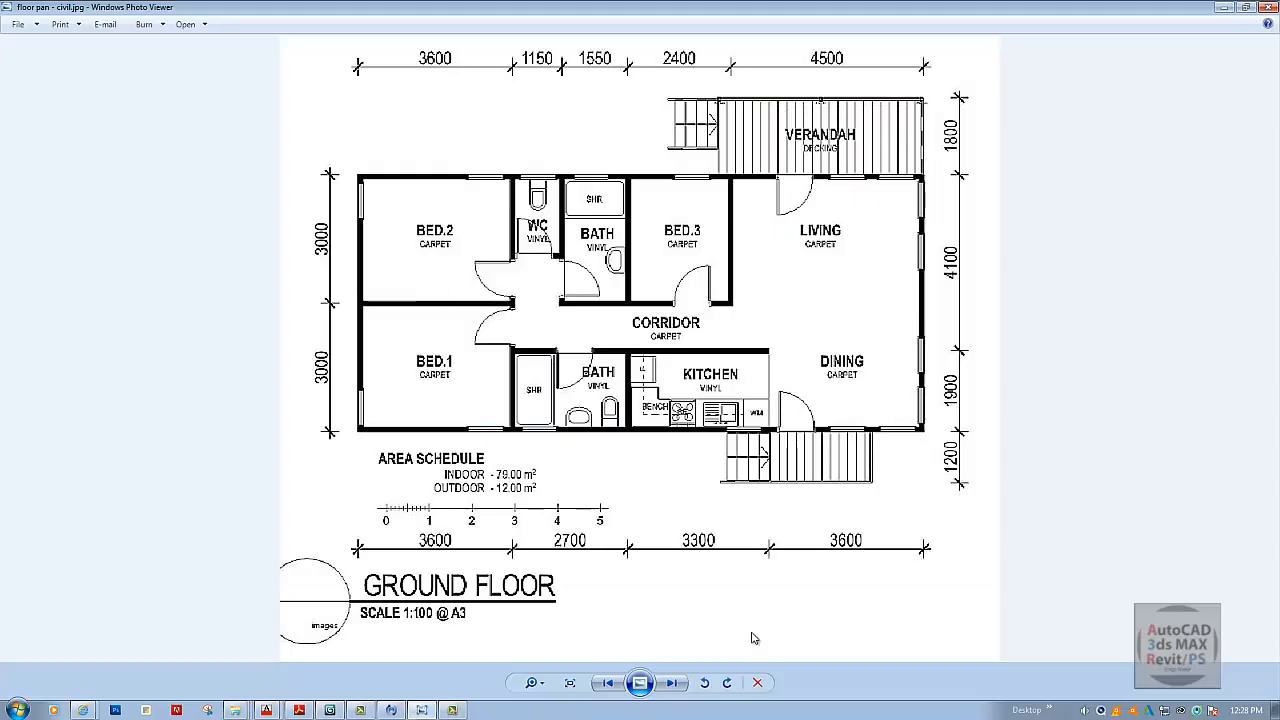
pyautogui.click(1222, 7)
pyautogui.scroll(3, 680, 380)
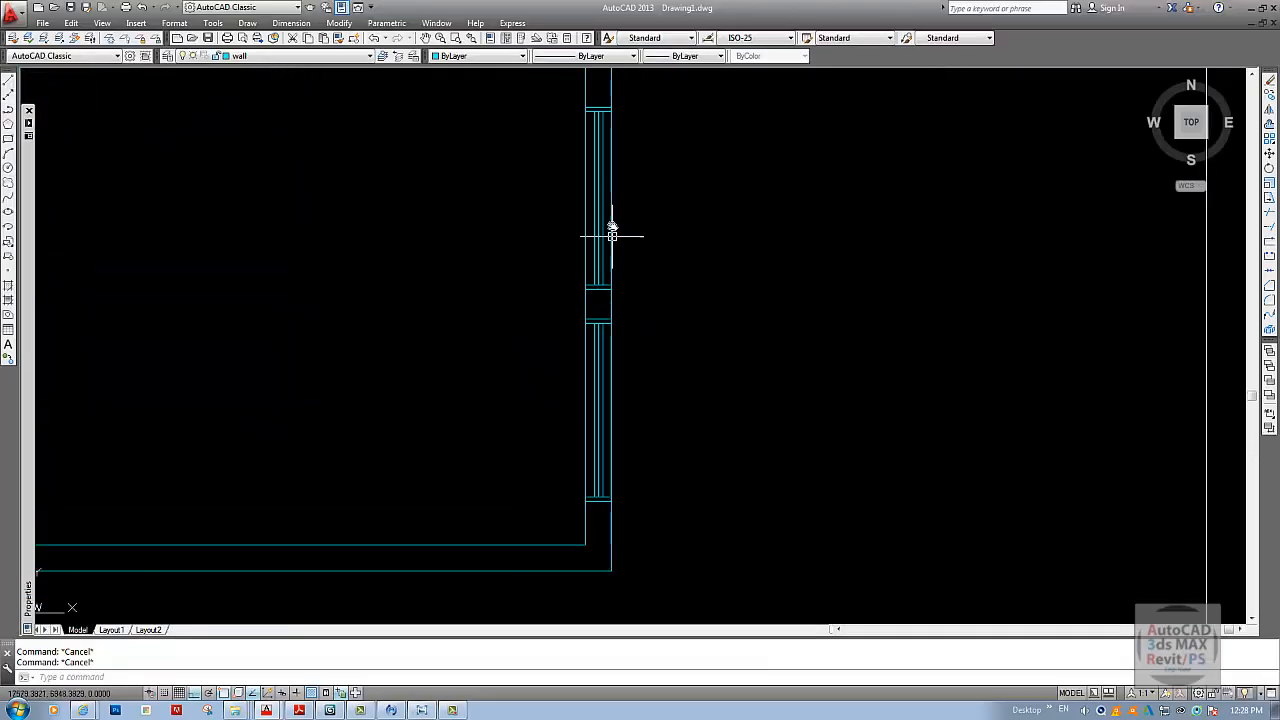
pyautogui.scroll(-5, 506, 457)
pyautogui.scroll(5, 527, 435)
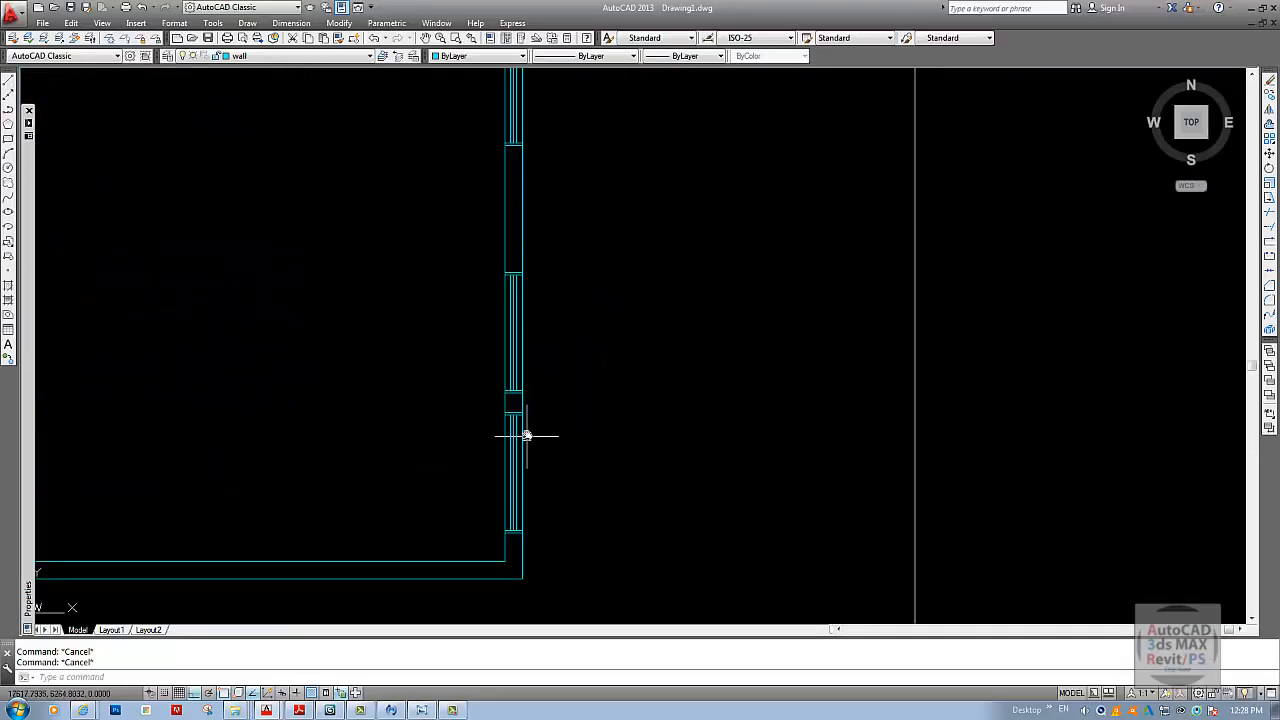
pyautogui.write('i')
pyautogui.press('Return')
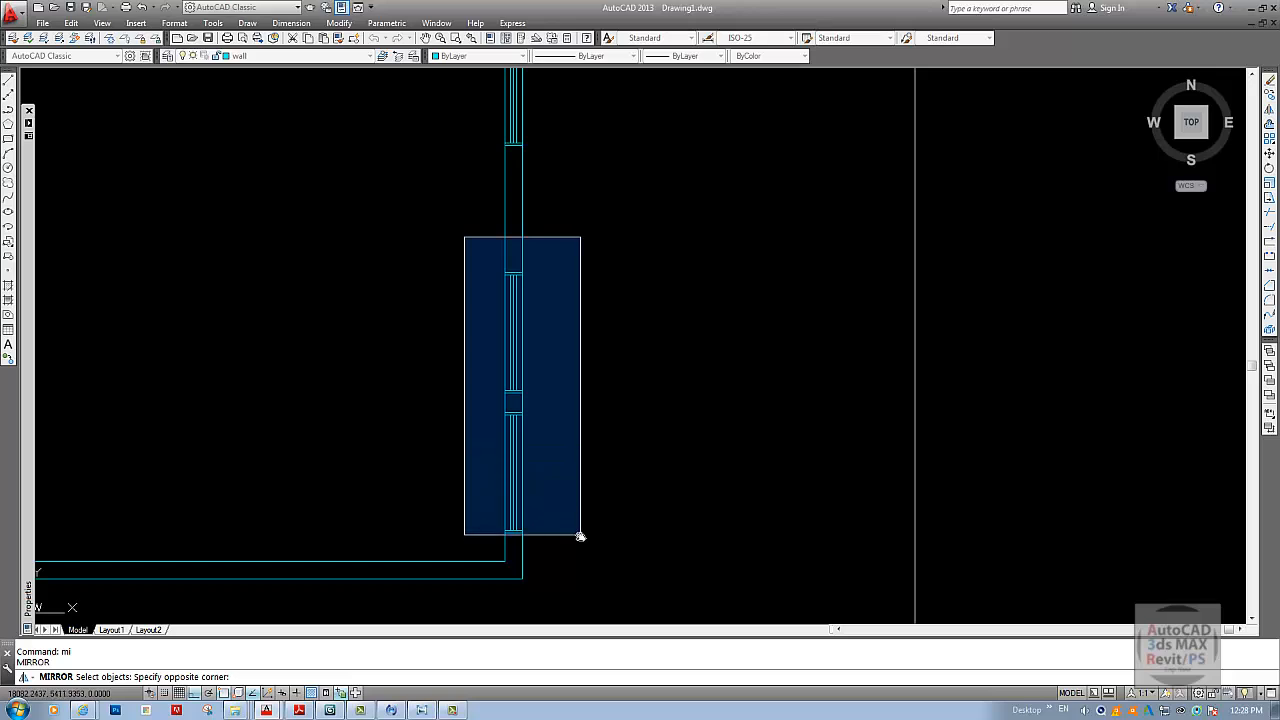
pyautogui.click(580, 531)
pyautogui.moveTo(554, 543); pyautogui.dragTo(617, 480, button='middle')
pyautogui.press('Return')
pyautogui.click(590, 480)
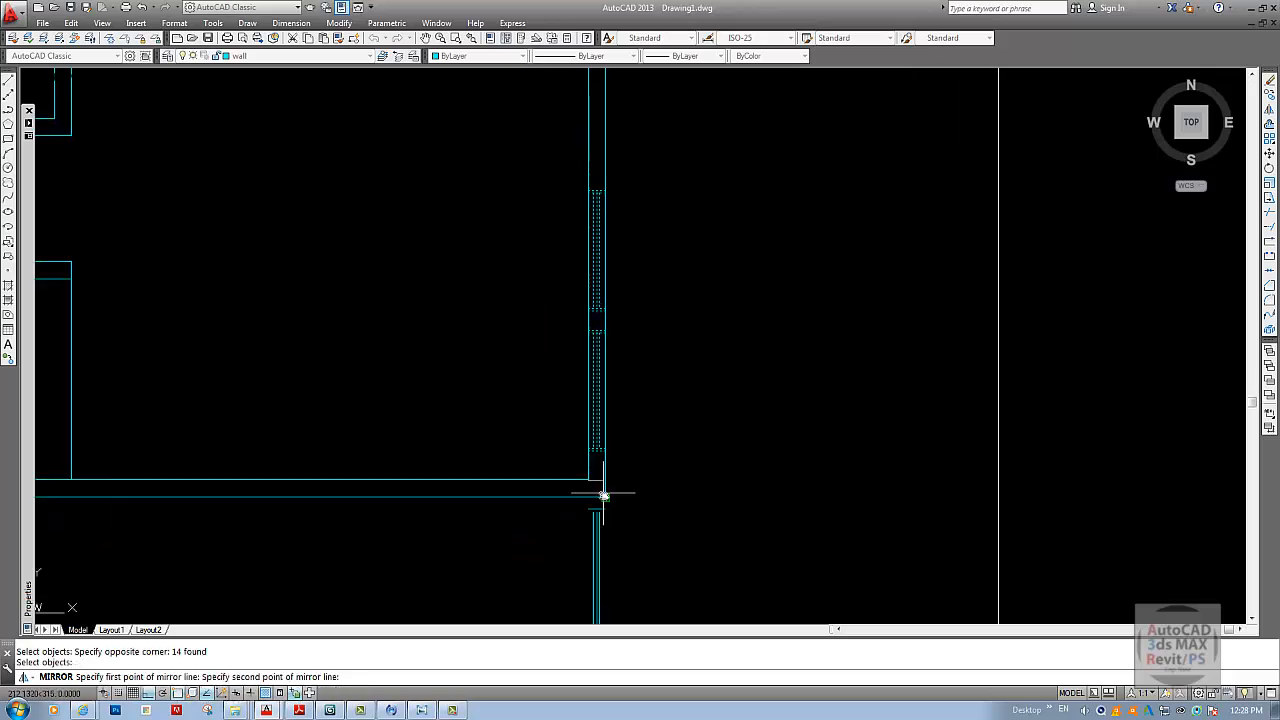
pyautogui.click(605, 495)
pyautogui.scroll(-5, 605, 494)
pyautogui.press('Escape')
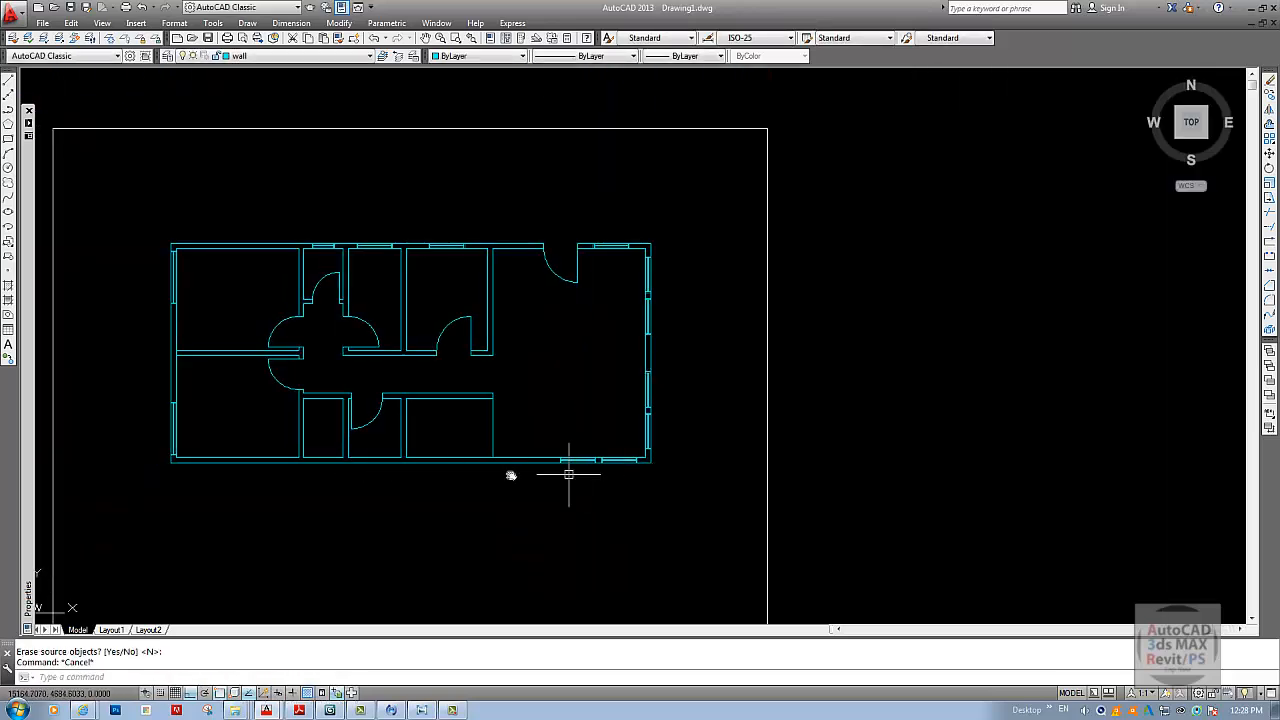
# - Copy the western of the two dining south windows straight west into the kitchen's south wall
pyautogui.moveTo(490, 460); pyautogui.dragTo(628, 456, button='middle')
pyautogui.scroll(5, 652, 464)
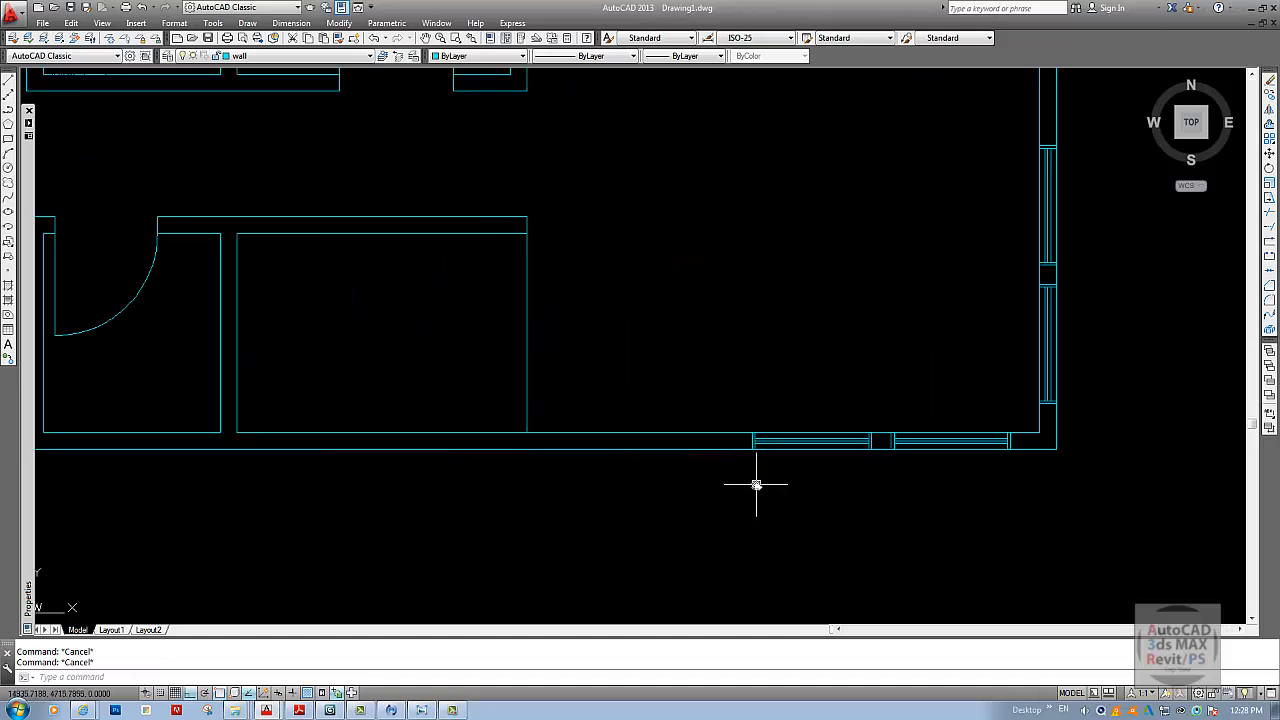
pyautogui.write('co')
pyautogui.press('Return')
pyautogui.scroll(-2, 830, 440)
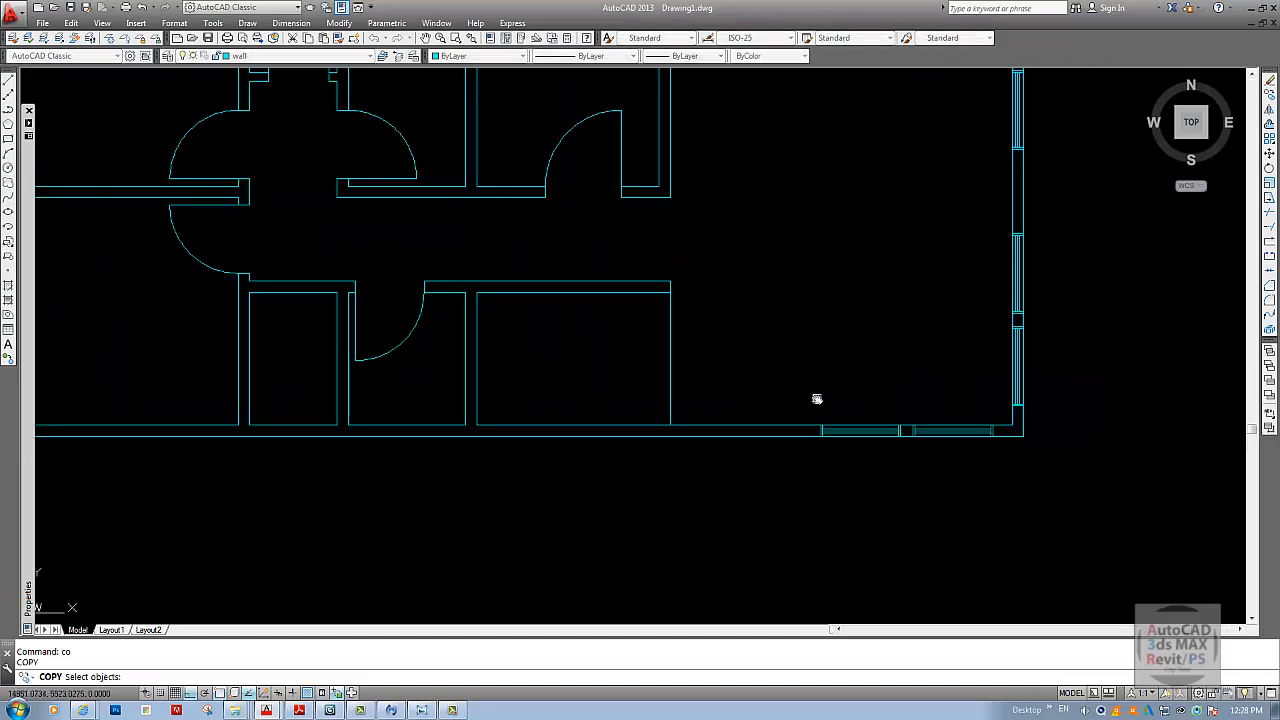
pyautogui.click(816, 399)
pyautogui.click(908, 477)
pyautogui.press('Return')
pyautogui.click(892, 481)
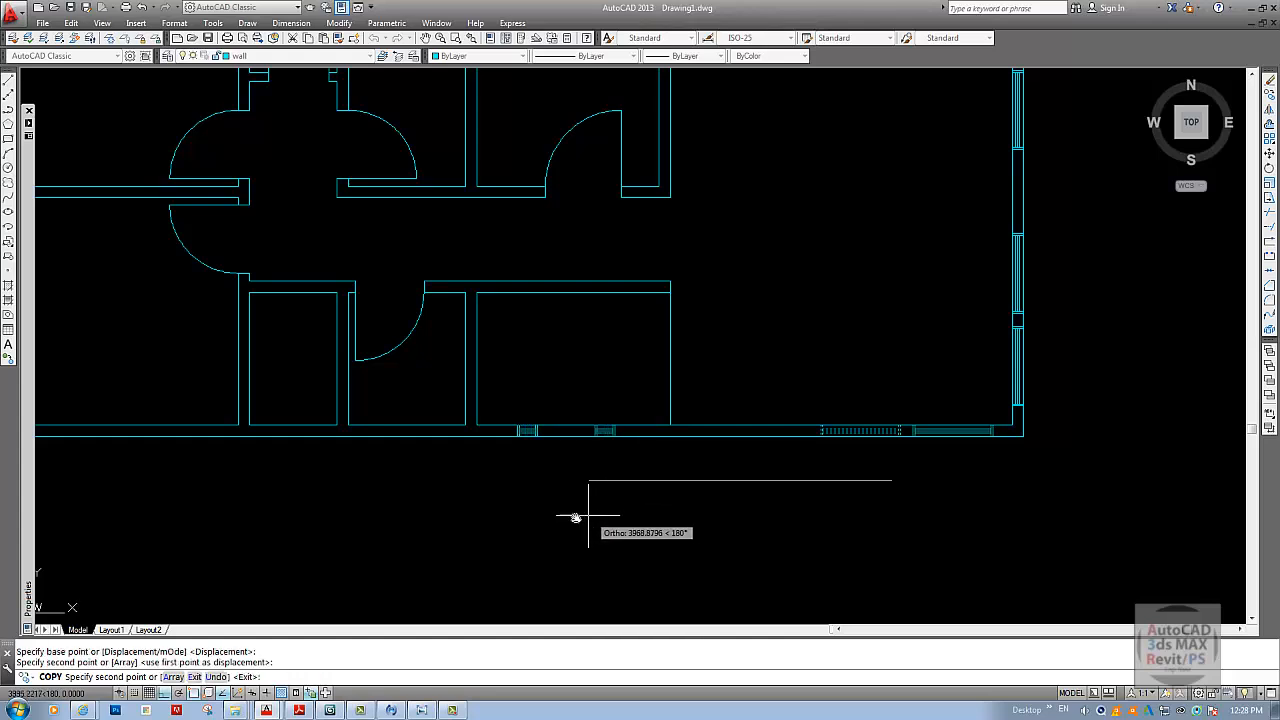
pyautogui.moveTo(571, 520); pyautogui.dragTo(686, 509, button='middle')
pyautogui.press('Escape')
pyautogui.press('Escape')
# - Copy the kitchen window straight west into the south wall of the lower bath
pyautogui.write('co')
pyautogui.press('Return')
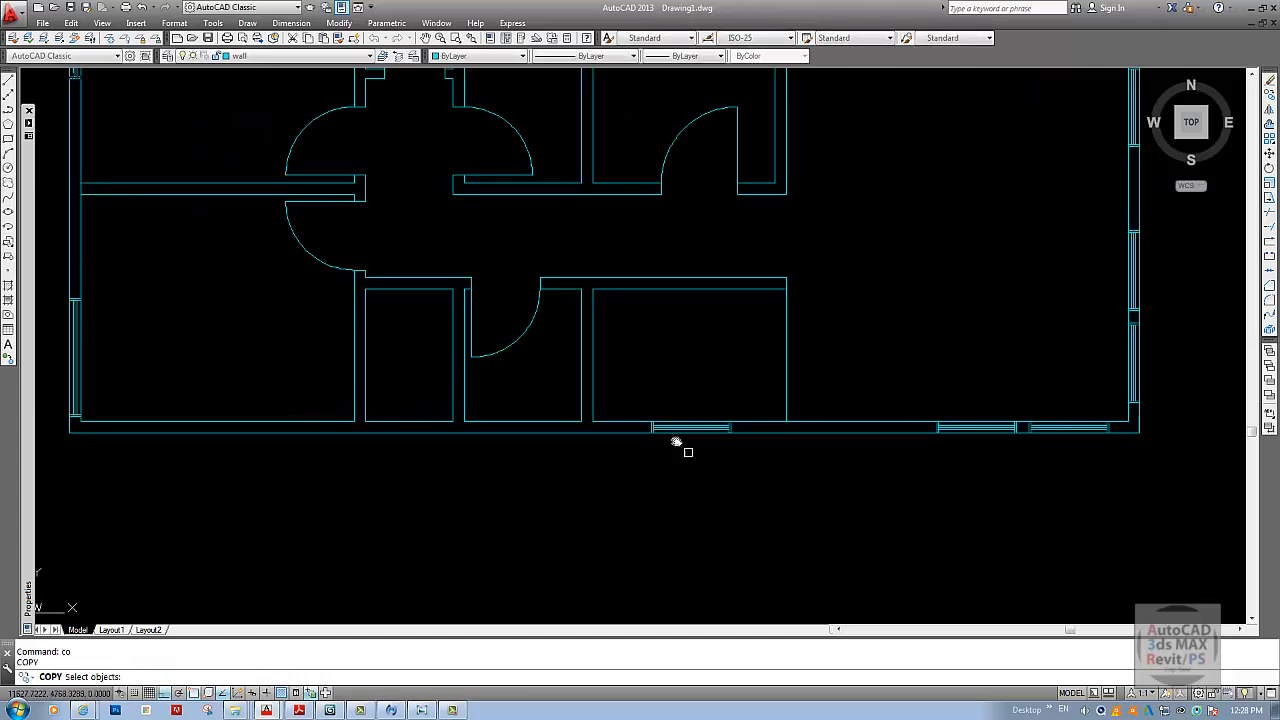
pyautogui.click(628, 382)
pyautogui.click(784, 490)
pyautogui.press('Return')
pyautogui.click(691, 415)
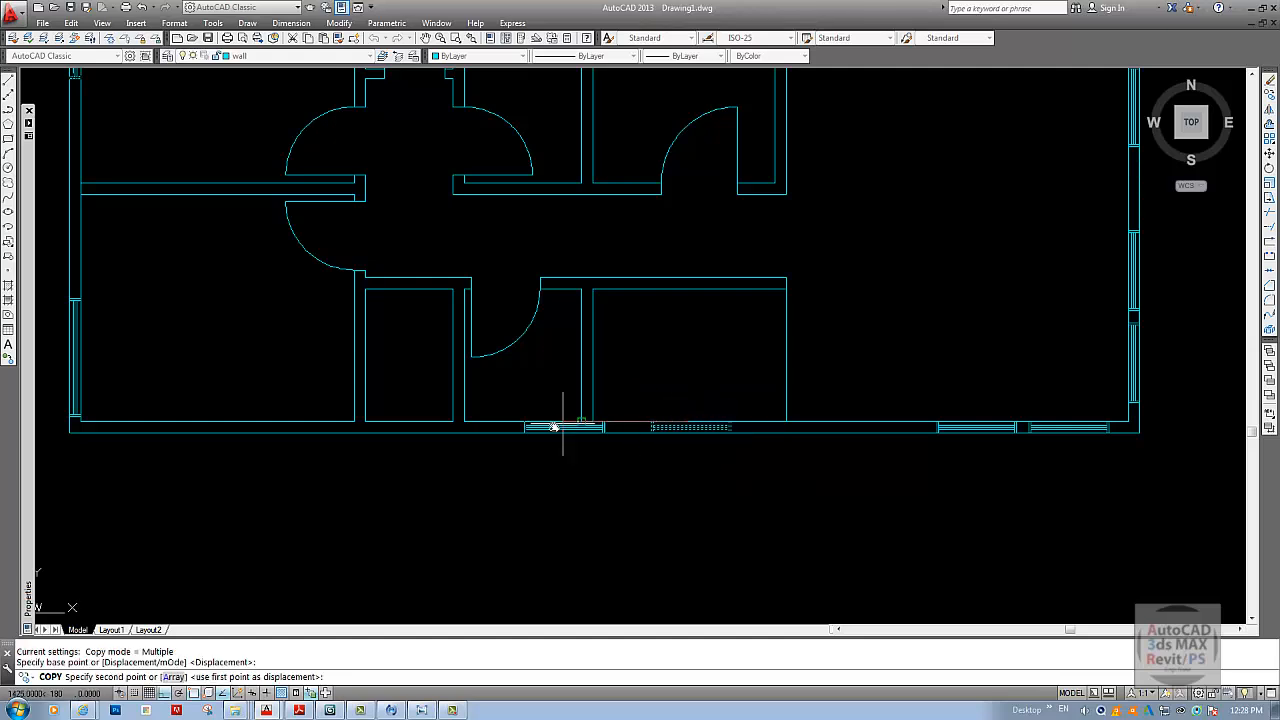
pyautogui.click(525, 418)
pyautogui.press('Return')
pyautogui.scroll(-4, 601, 302)
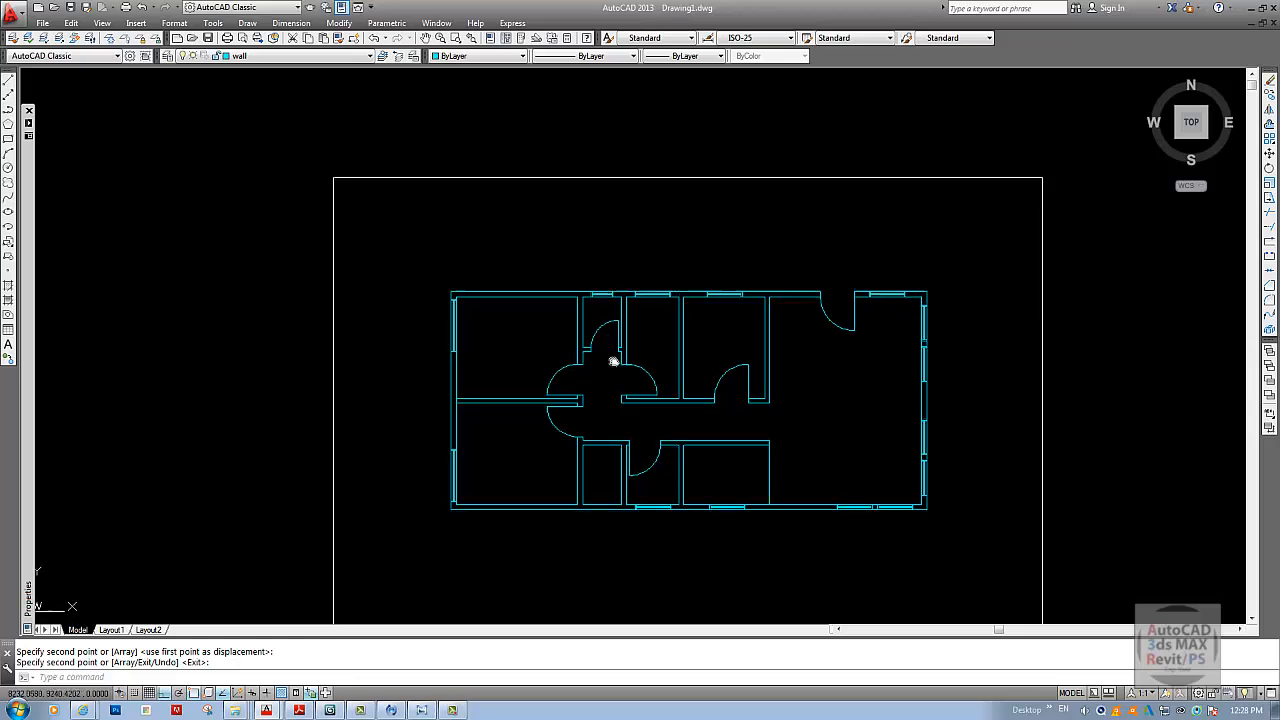
# - Mirror the WC's north window onto the south wall about a horizontal line through the midpoint between the bedroom doors, keeping the original
pyautogui.scroll(4, 606, 272)
pyautogui.moveTo(594, 215); pyautogui.dragTo(597, 129, button='middle')
pyautogui.press('Escape')
pyautogui.press('Return')
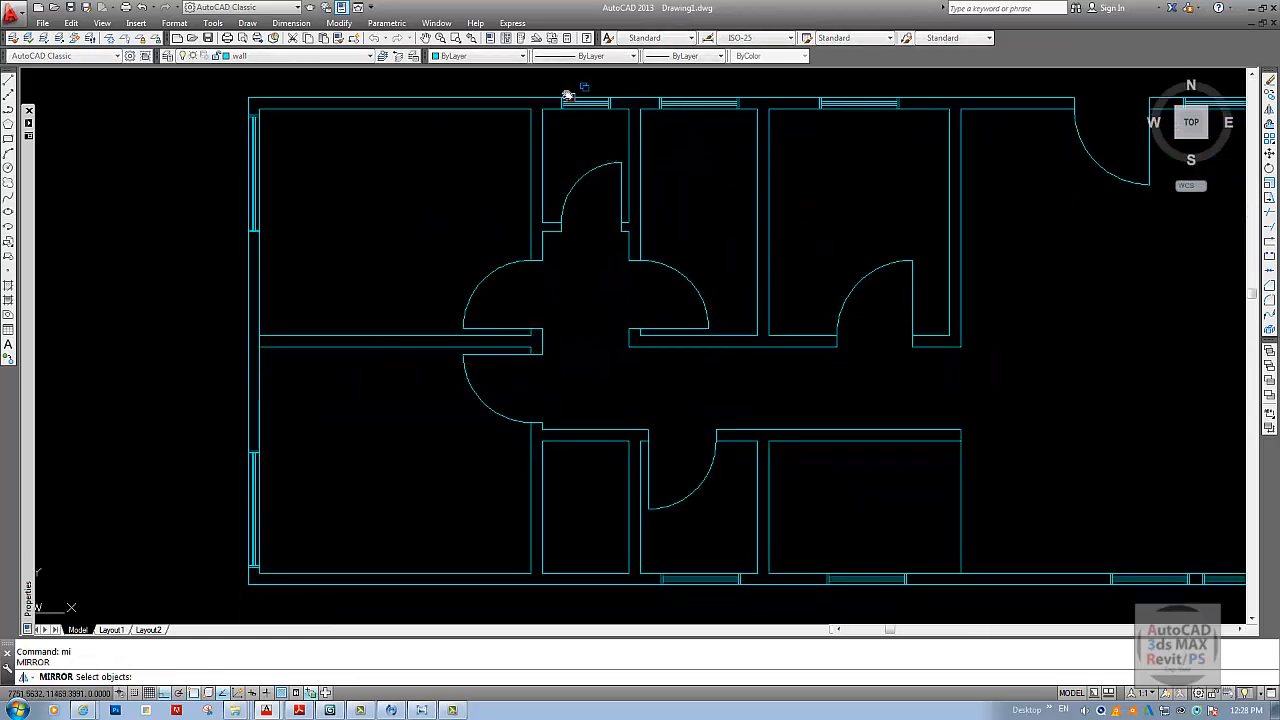
pyautogui.click(556, 86)
pyautogui.click(619, 124)
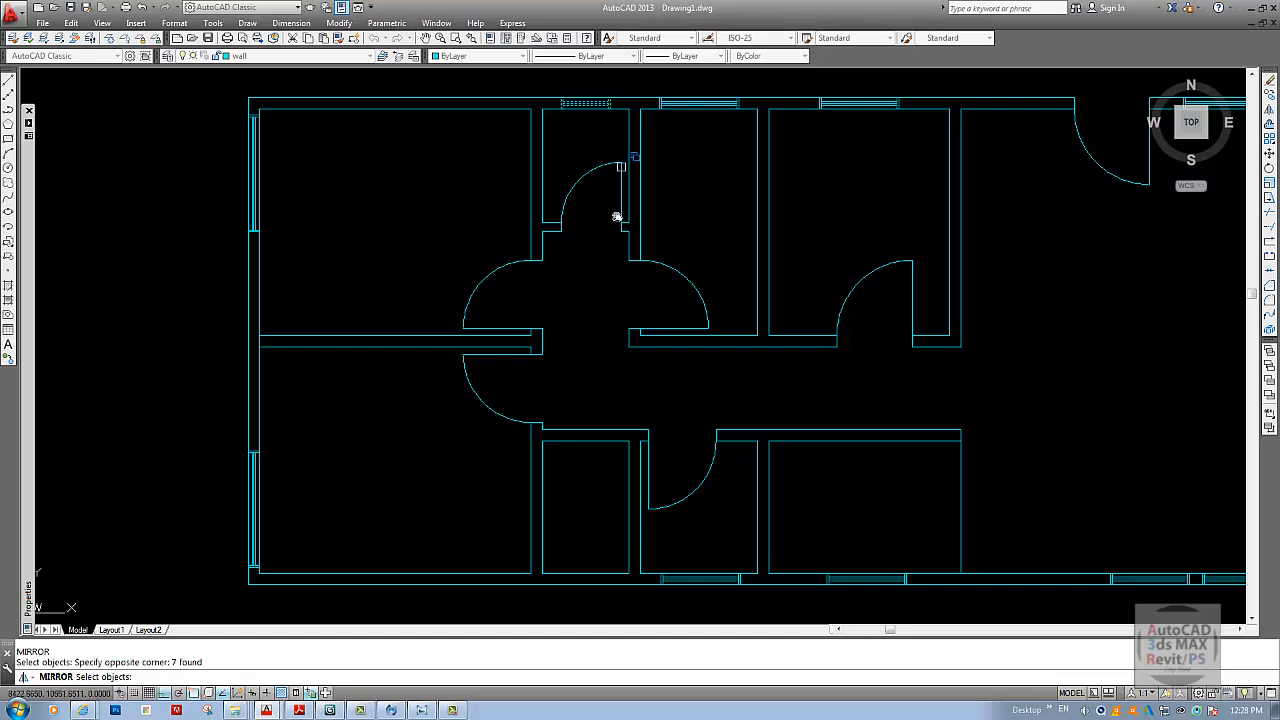
pyautogui.press('Return')
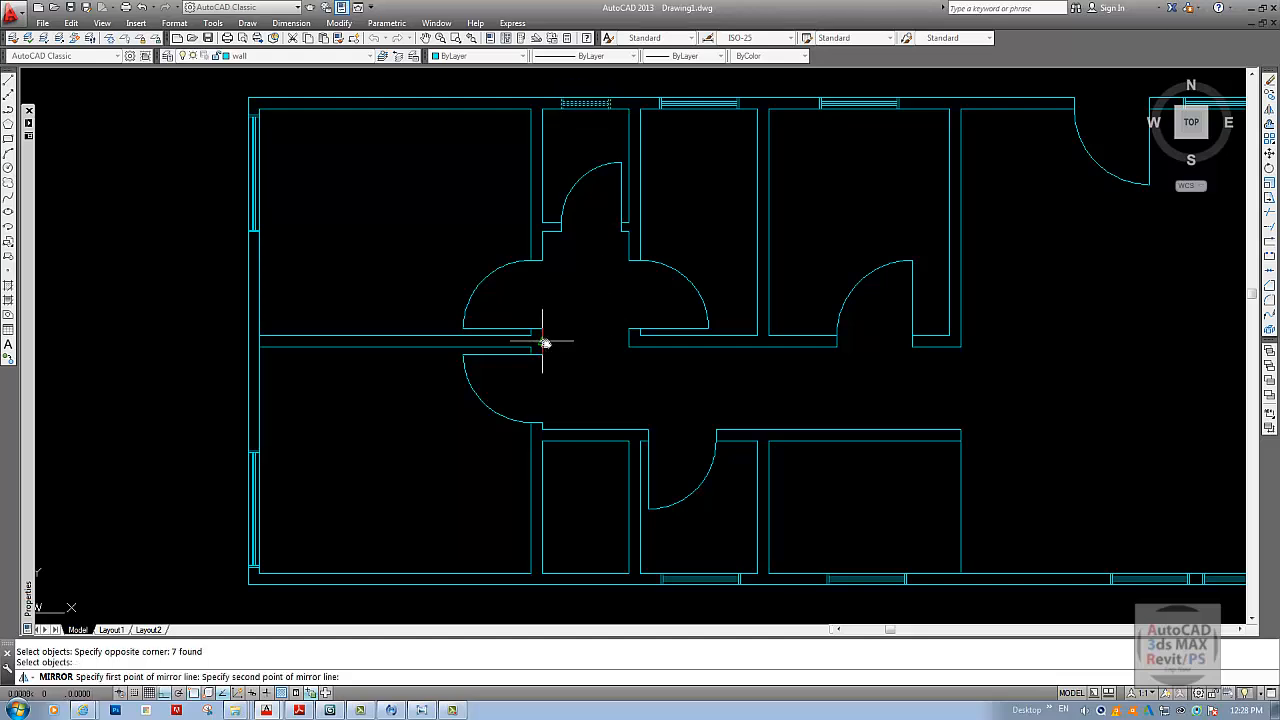
pyautogui.click(619, 371)
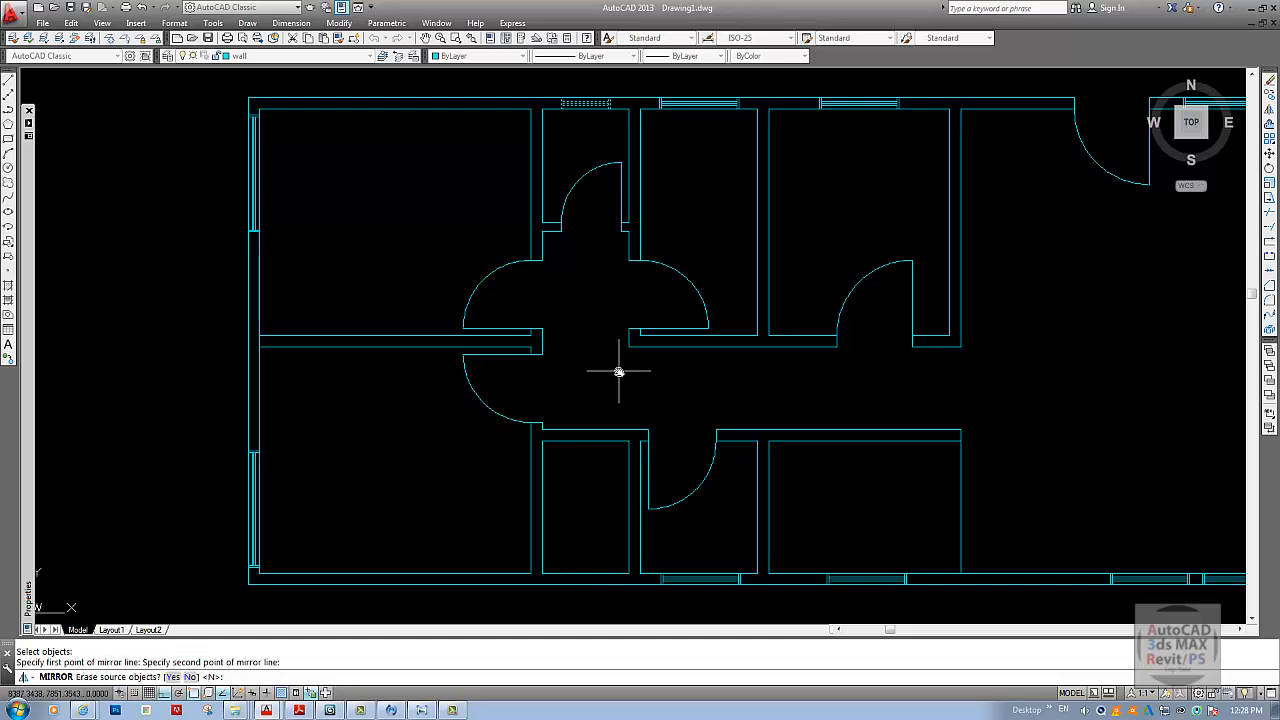
pyautogui.press('Return')
# - Check the floor plan image for the window positions in the two bedrooms' north and south walls
pyautogui.moveTo(623, 538); pyautogui.dragTo(634, 509, button='middle')
pyautogui.moveTo(329, 518); pyautogui.dragTo(535, 493, button='middle')
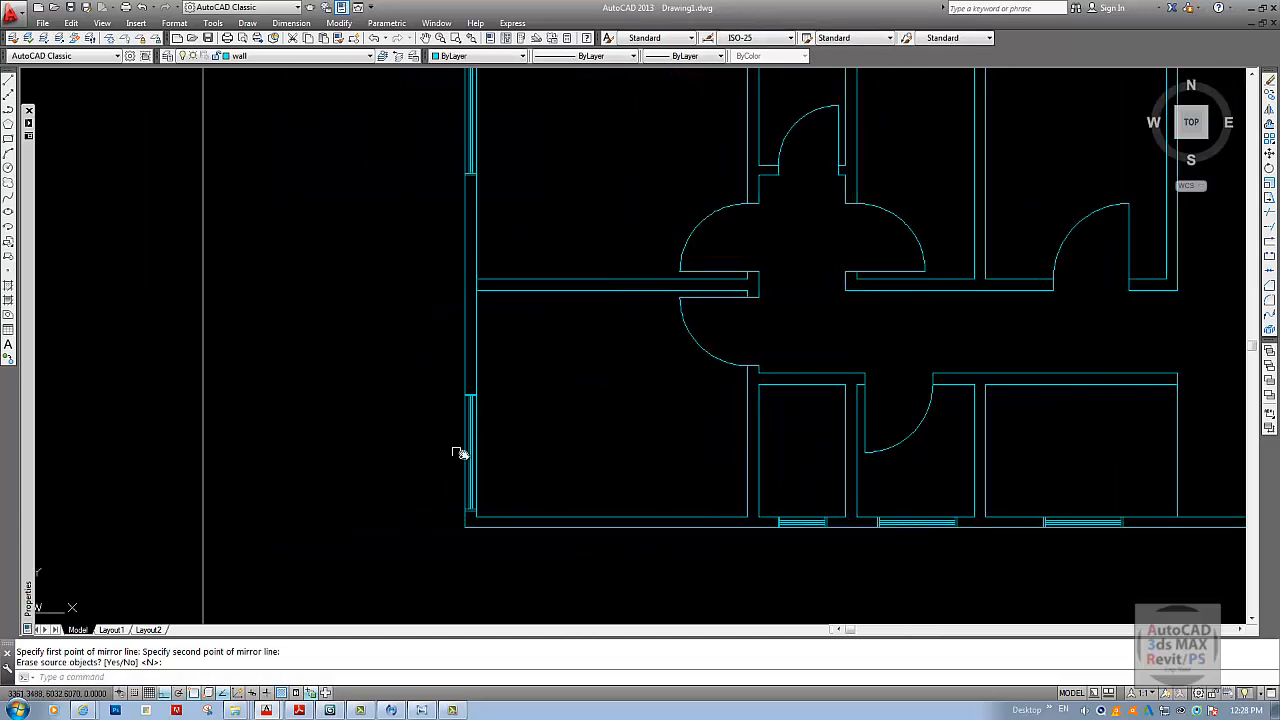
pyautogui.scroll(-2, 527, 500)
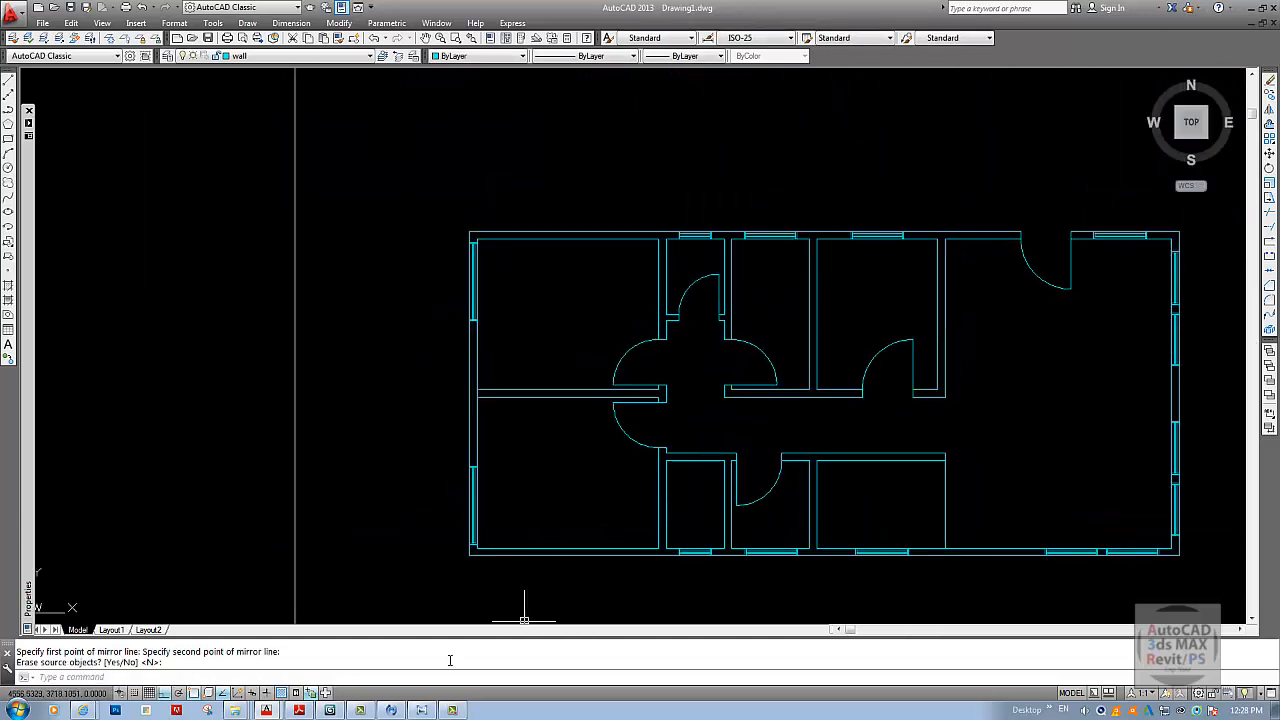
pyautogui.click(424, 710)
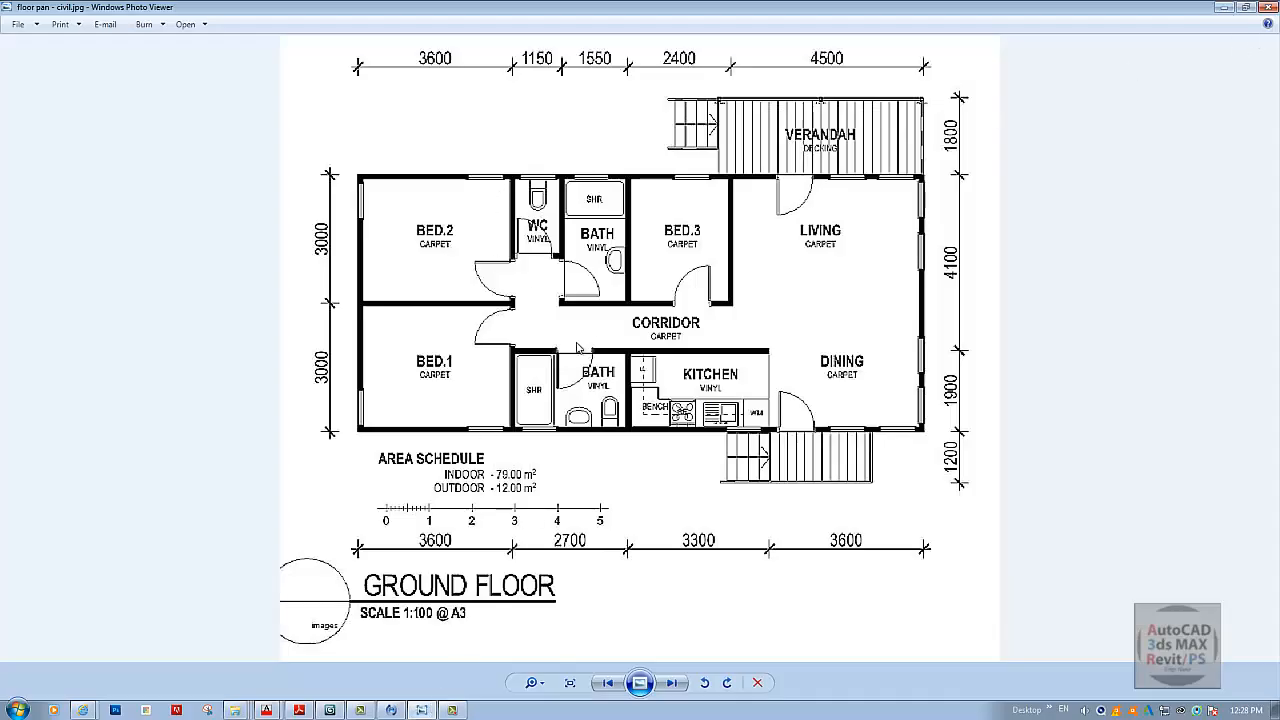
pyautogui.hotkey('alt', 'Tab')
pyautogui.press('Escape')
pyautogui.write('mi')
pyautogui.press('Return')
pyautogui.moveTo(563, 287); pyautogui.dragTo(463, 320, button='middle')
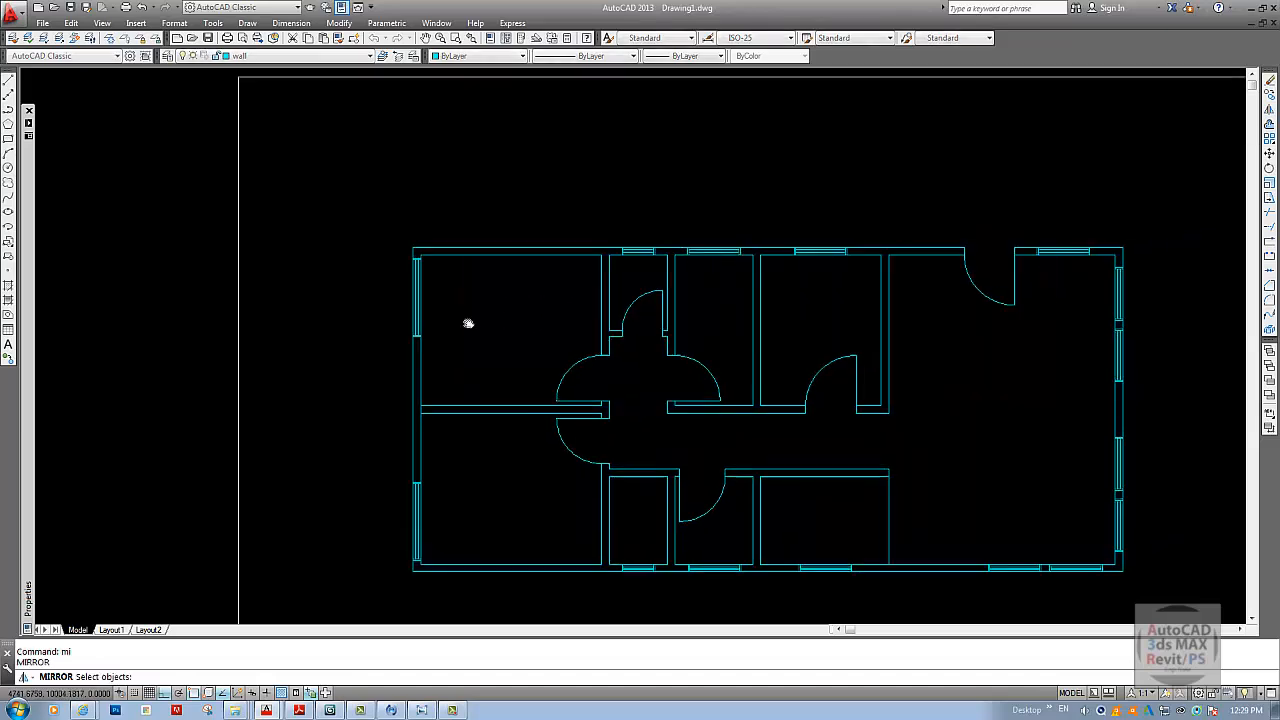
pyautogui.press('Escape')
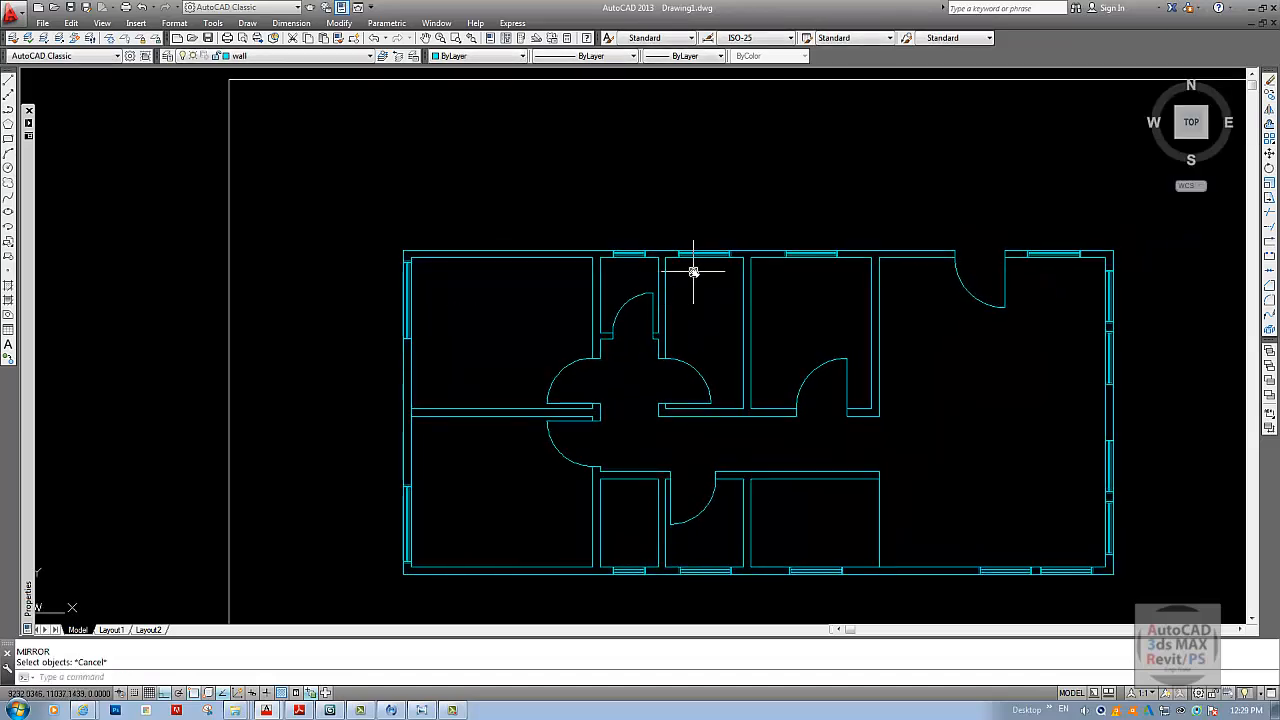
# - Copy the upper bath's north window straight west into the north wall of Bed 2
pyautogui.write('co')
pyautogui.press('Return')
pyautogui.scroll(5, 702, 286)
pyautogui.click(646, 202)
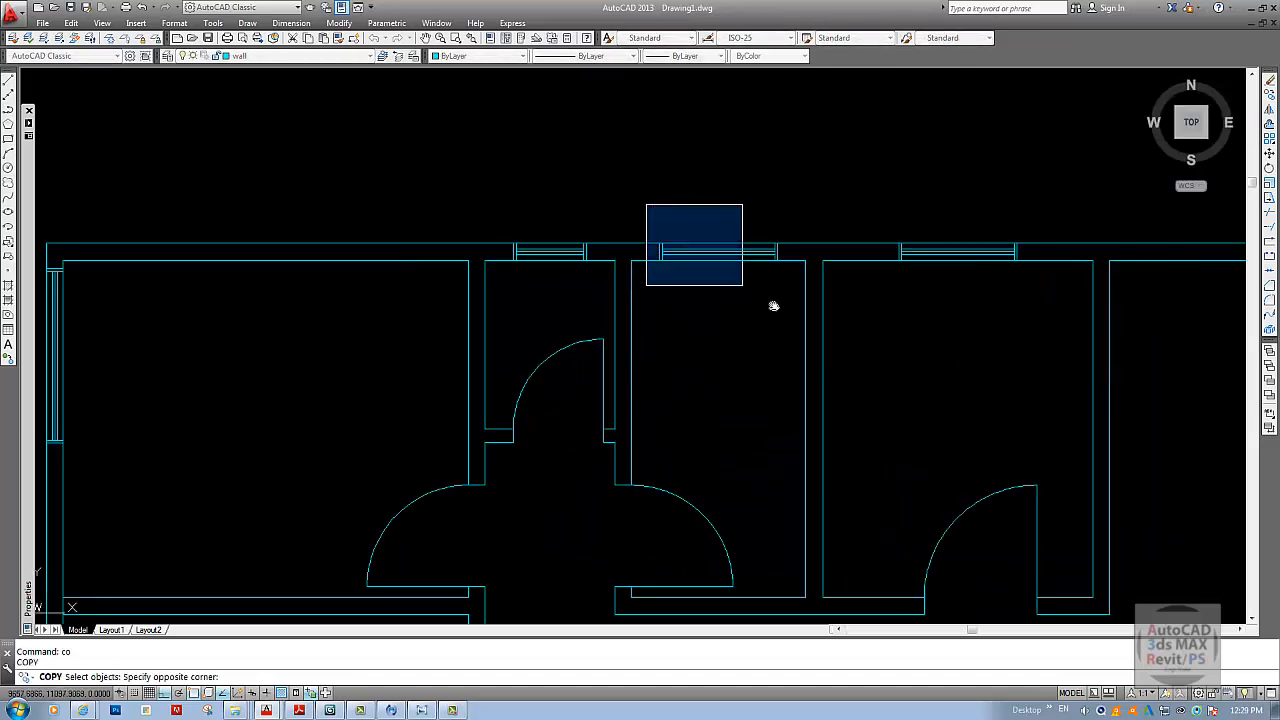
pyautogui.click(800, 318)
pyautogui.press('Return')
pyautogui.click(793, 315)
pyautogui.click(449, 334)
pyautogui.moveTo(449, 334); pyautogui.dragTo(709, 313, button='middle')
# - Offset the inner face of Bed 2's east wall 500 westward as a guide line
pyautogui.press('Escape')
pyautogui.write('o')
pyautogui.press('Return')
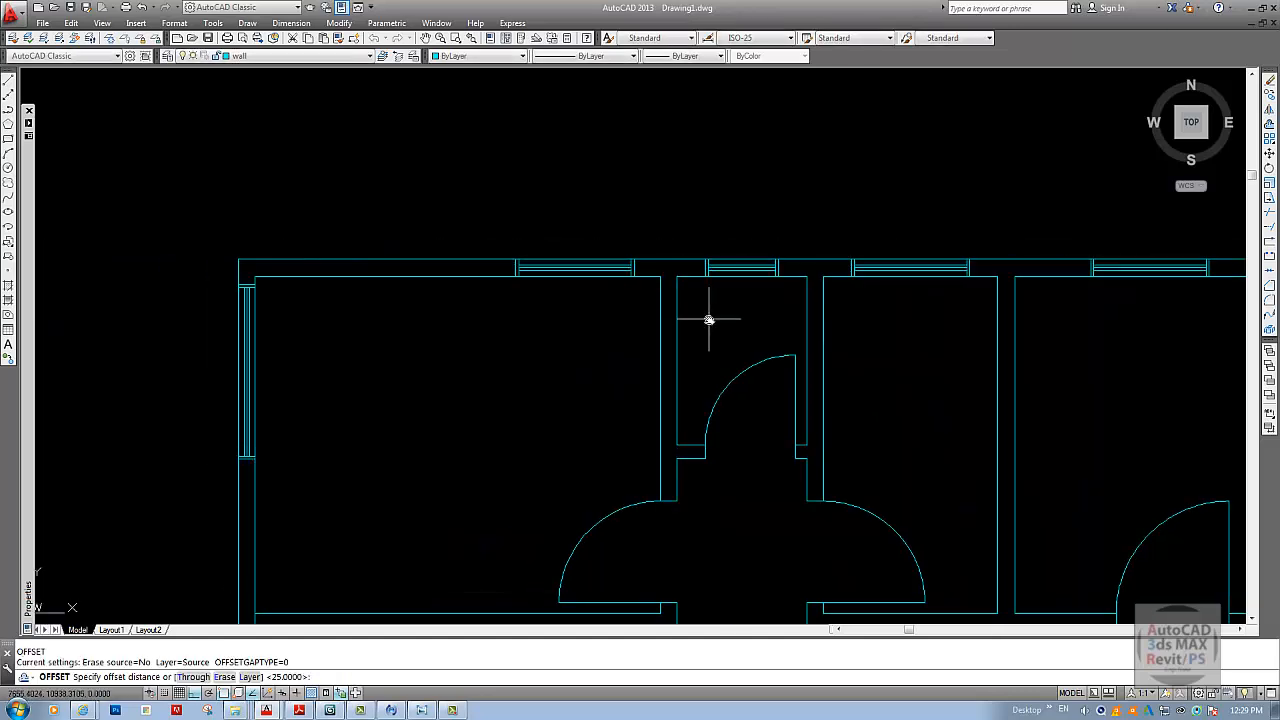
pyautogui.write('50')
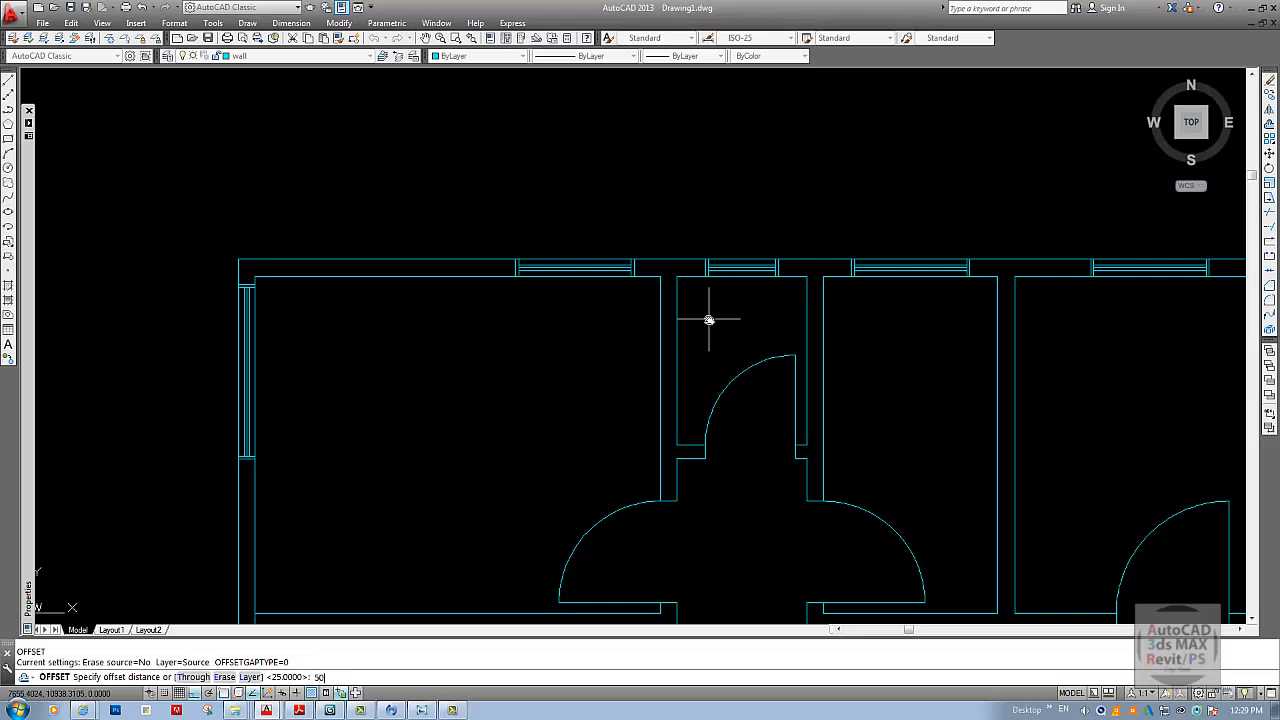
pyautogui.write('0')
pyautogui.press('Return')
pyautogui.scroll(5, 693, 312)
pyautogui.click(577, 292)
pyautogui.click(517, 291)
pyautogui.scroll(-2, 666, 317)
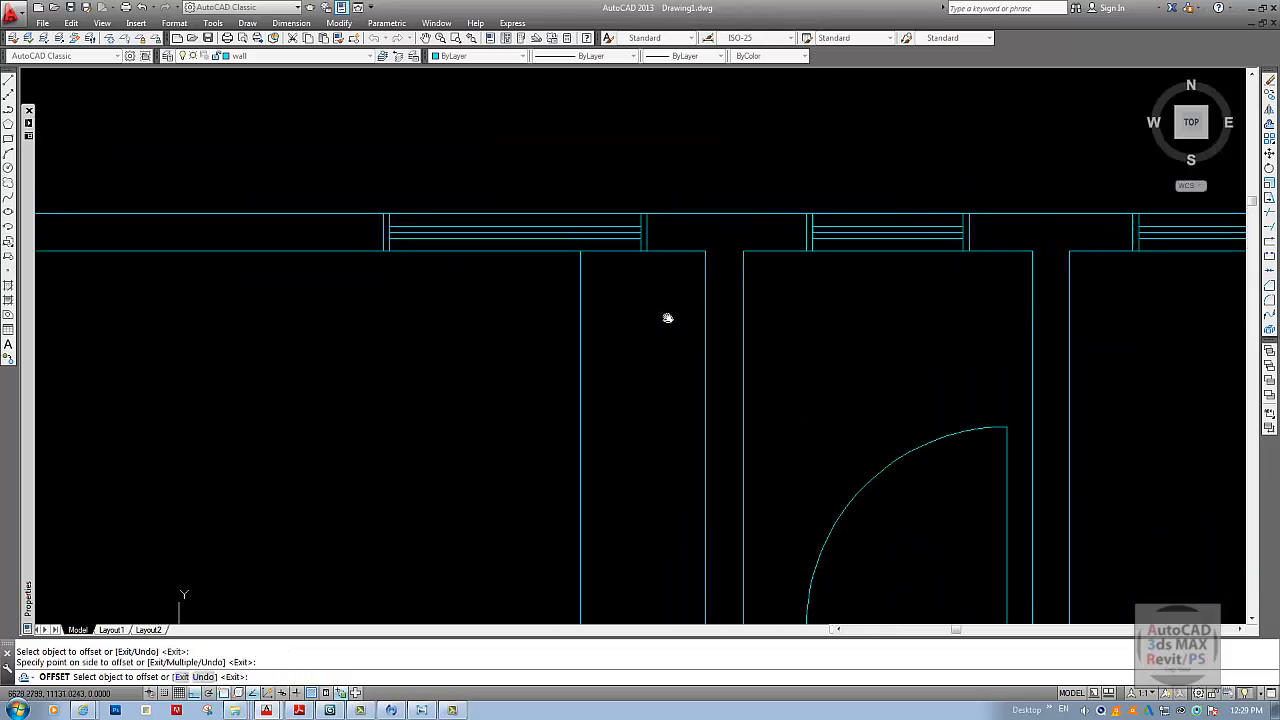
# - Try to move the Bed 2 north window so its east edge meets the guide line
pyautogui.press('Escape')
pyautogui.write('m')
pyautogui.press('Return')
pyautogui.click(354, 152)
pyautogui.click(684, 298)
pyautogui.press('Return')
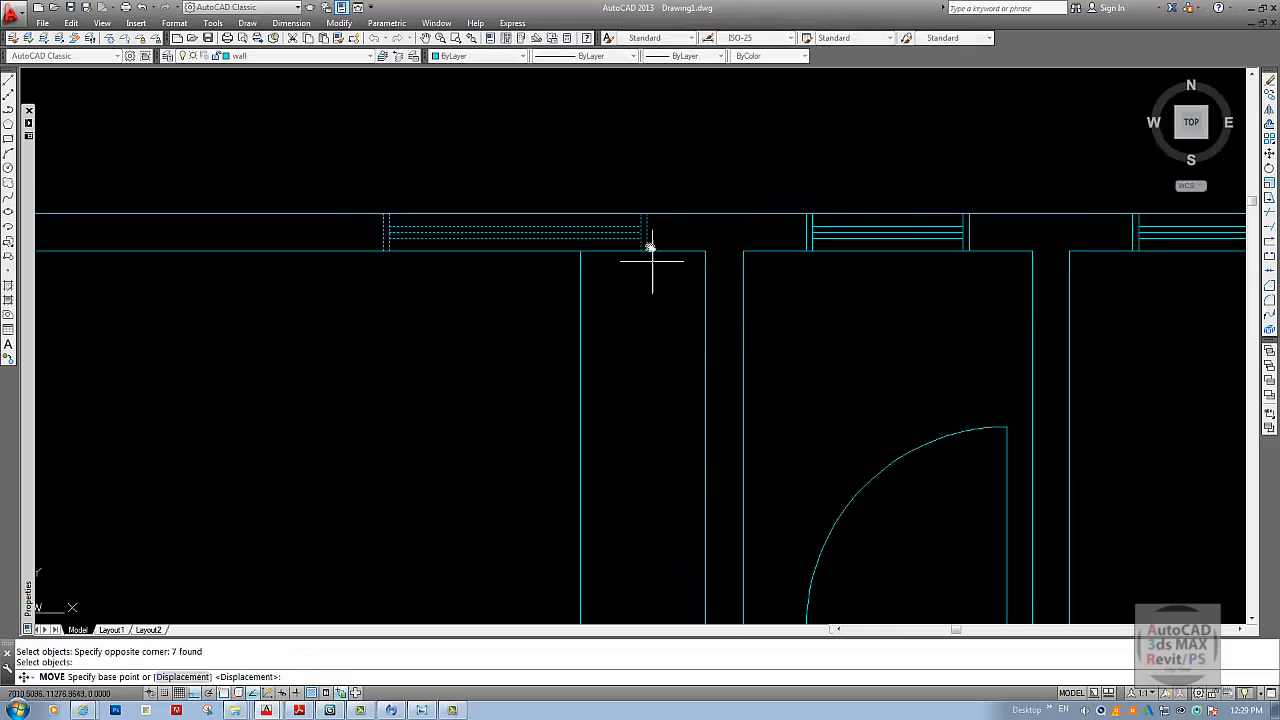
pyautogui.scroll(3, 646, 257)
pyautogui.click(640, 261)
pyautogui.click(499, 261)
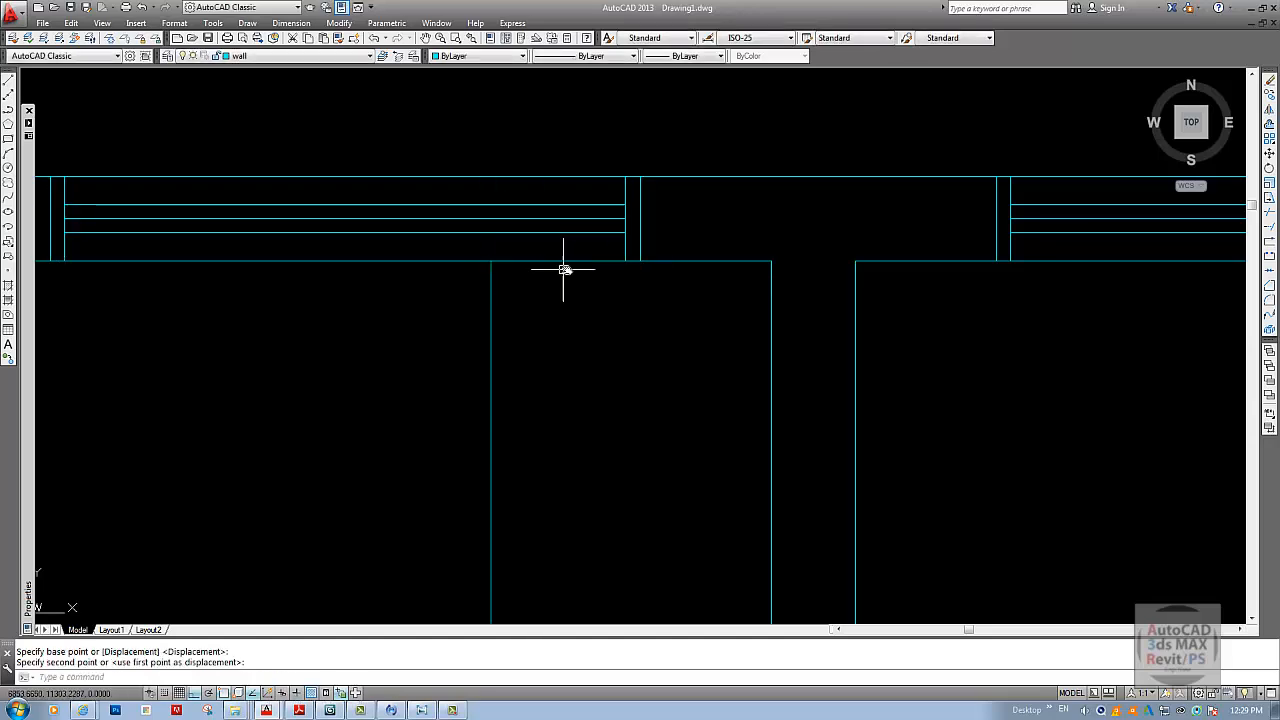
# - Move the previously selected Bed 2 north window west so its lower east corner sits on the guide line's upper end
pyautogui.press('Escape')
pyautogui.write('m')
pyautogui.press('Return')
pyautogui.write('p')
pyautogui.press('Return')
pyautogui.press('Return')
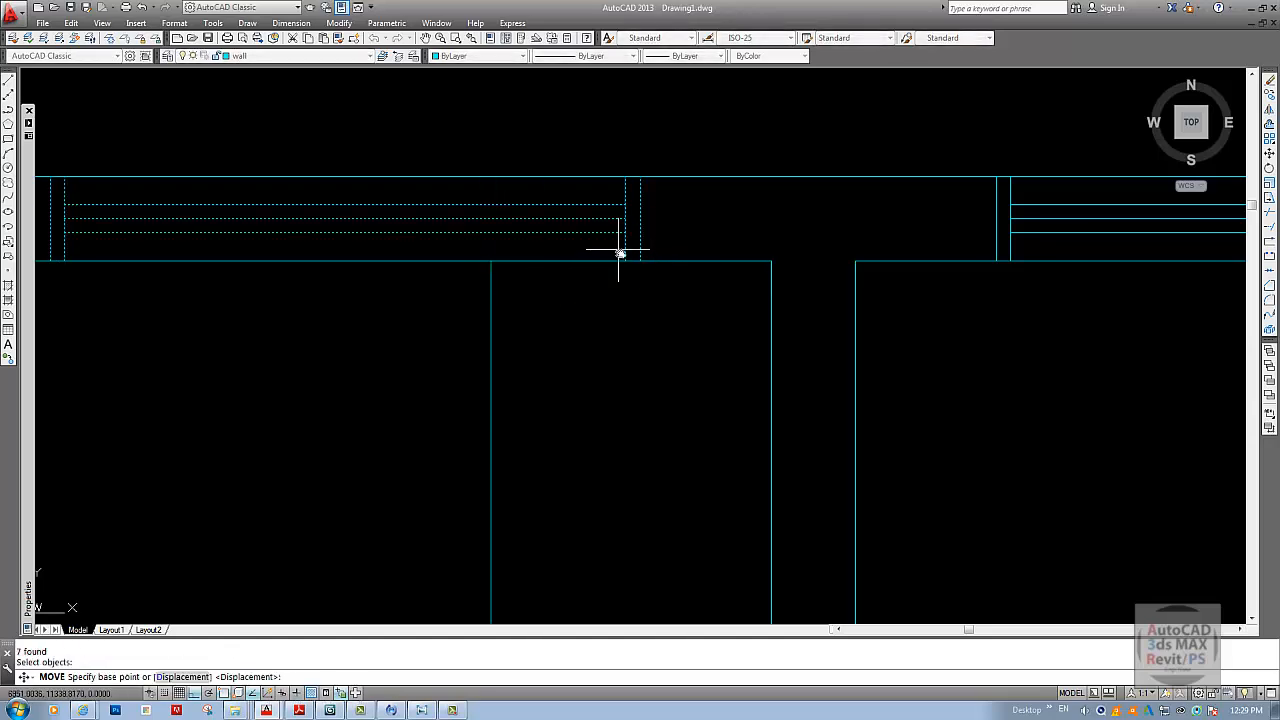
pyautogui.click(638, 259)
pyautogui.click(491, 263)
pyautogui.press('Return')
pyautogui.scroll(-1, 526, 286)
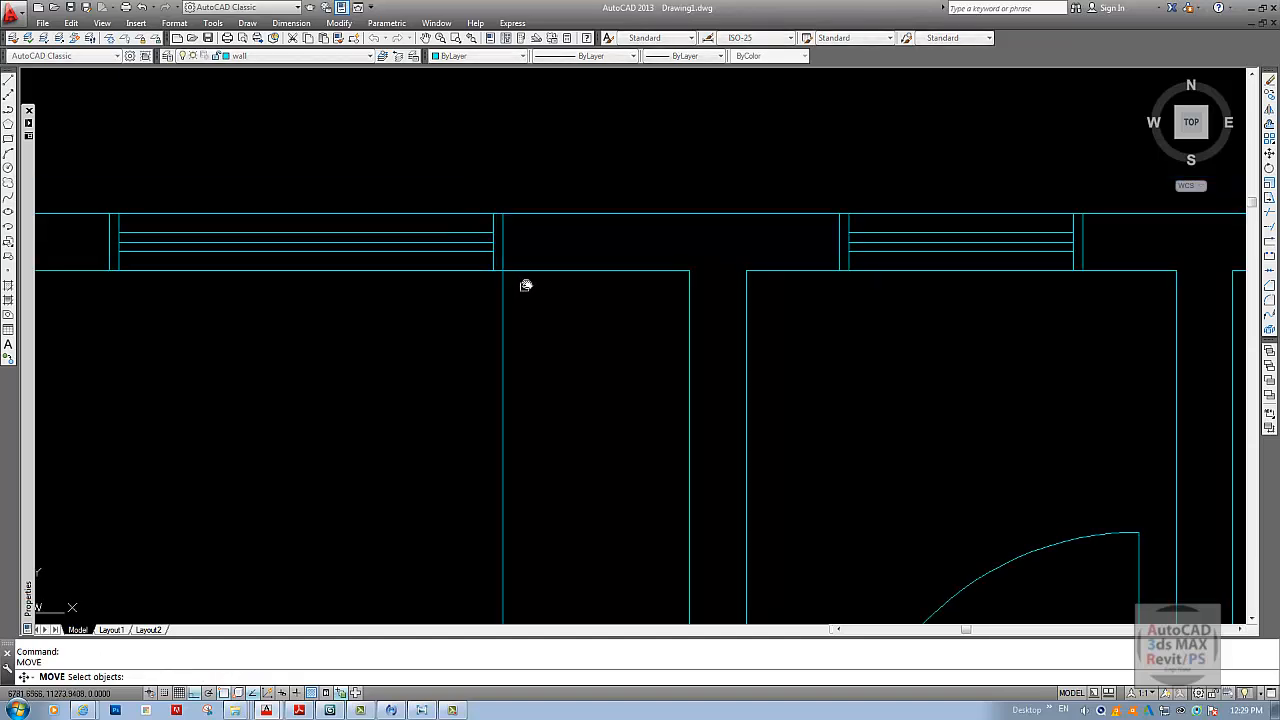
pyautogui.scroll(3, 455, 207)
pyautogui.press('Escape')
# - Measure the gap between the Bed 2 north window and the east wall with a linear dimension and erase that dimension
pyautogui.click(292, 23)
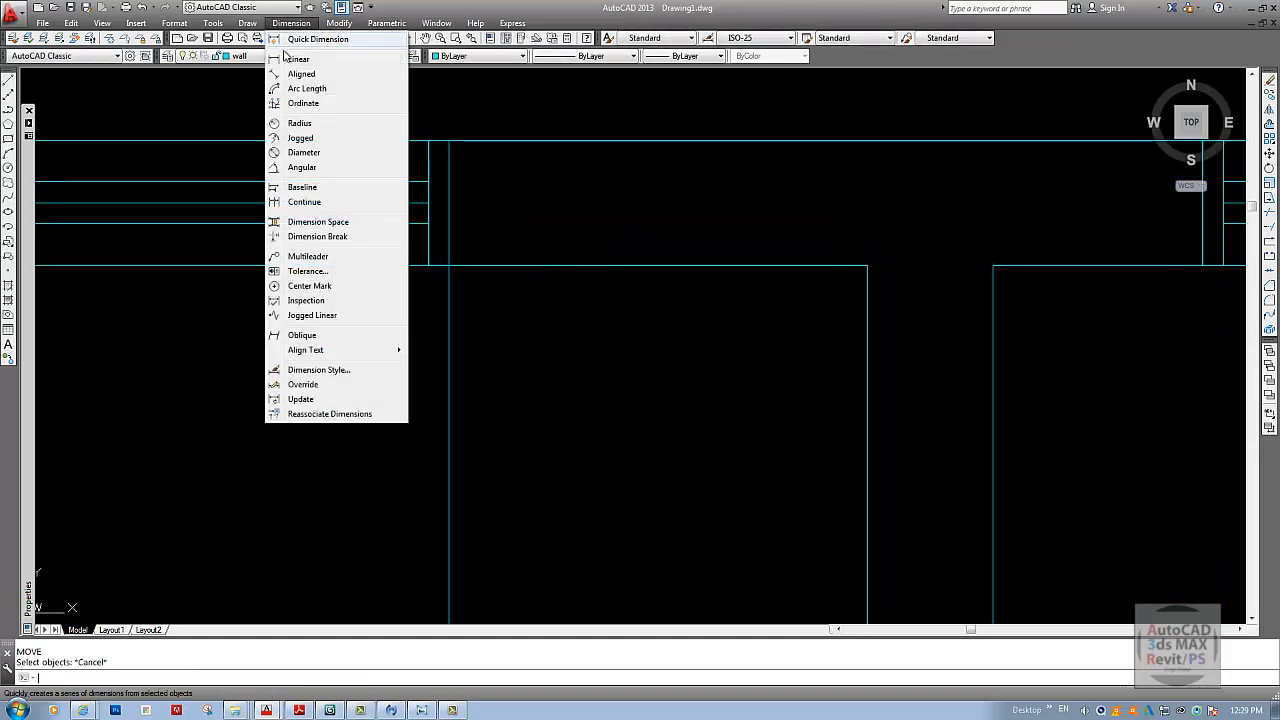
pyautogui.click(290, 59)
pyautogui.click(457, 270)
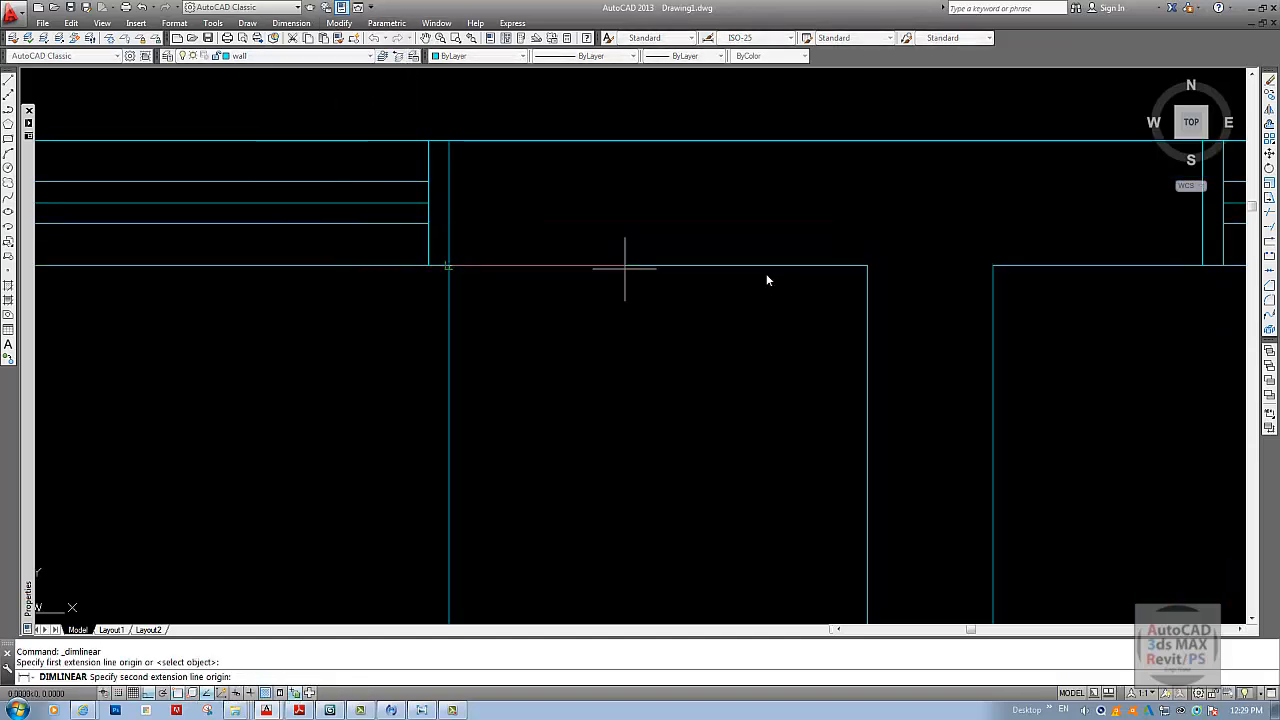
pyautogui.click(860, 269)
pyautogui.scroll(3, 684, 303)
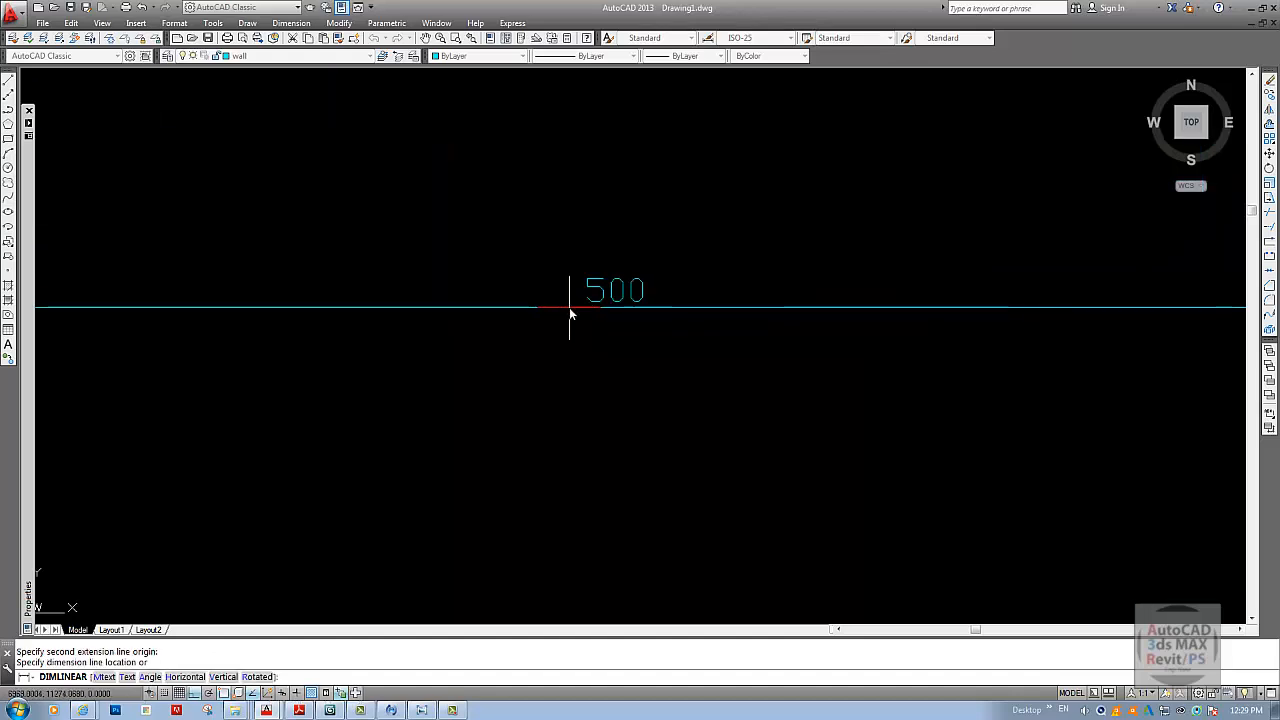
pyautogui.click(569, 307)
pyautogui.scroll(-3, 600, 315)
pyautogui.write('e')
pyautogui.press('Return')
pyautogui.click(612, 322)
pyautogui.click(605, 323)
# - Delete the vertical guide line in Bed 2
pyautogui.scroll(-3, 571, 314)
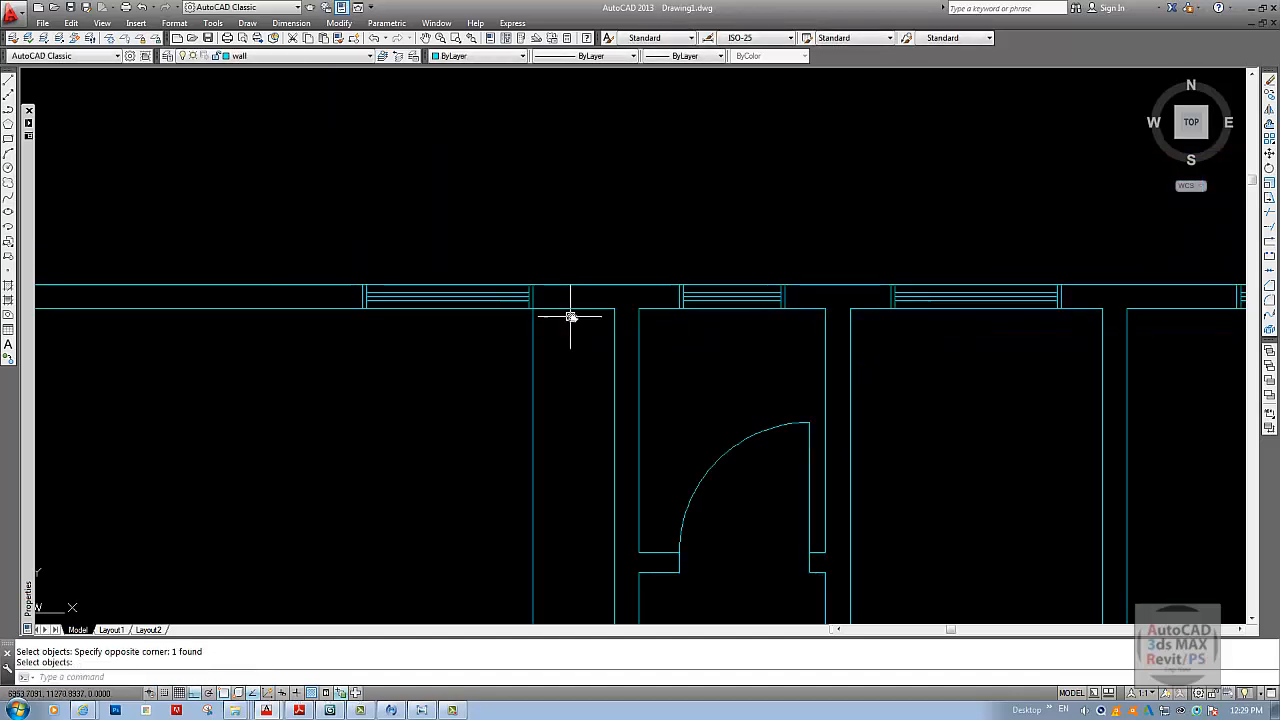
pyautogui.click(574, 334)
pyautogui.scroll(2, 594, 234)
pyautogui.click(594, 234)
pyautogui.press('Escape')
pyautogui.press('Escape')
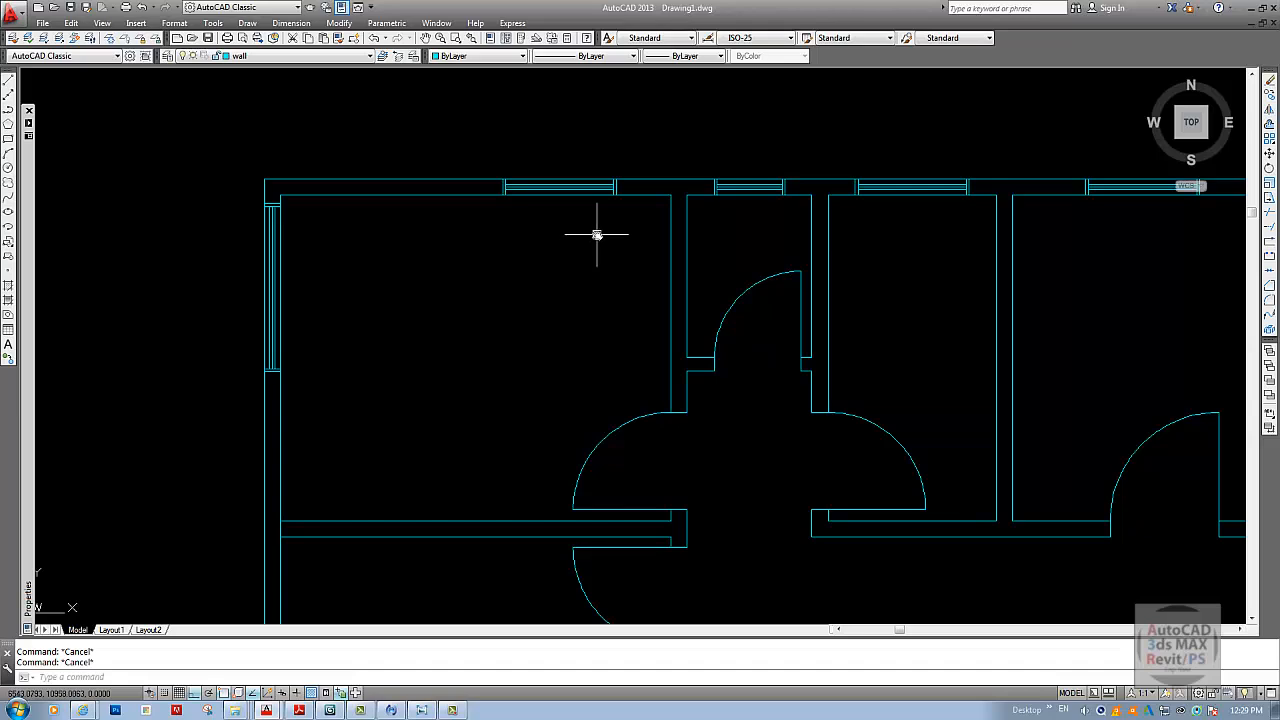
# - Mirror the Bed 2 north window onto Bed 1's south wall about the horizontal line midway between the bedroom doors, keeping the original
pyautogui.write('mi')
pyautogui.press('Return')
pyautogui.click(473, 139)
pyautogui.click(643, 228)
pyautogui.press('Return')
pyautogui.moveTo(693, 502); pyautogui.dragTo(681, 262, button='middle')
pyautogui.scroll(-5, 696, 394)
pyautogui.scroll(5, 696, 394)
pyautogui.click(684, 269)
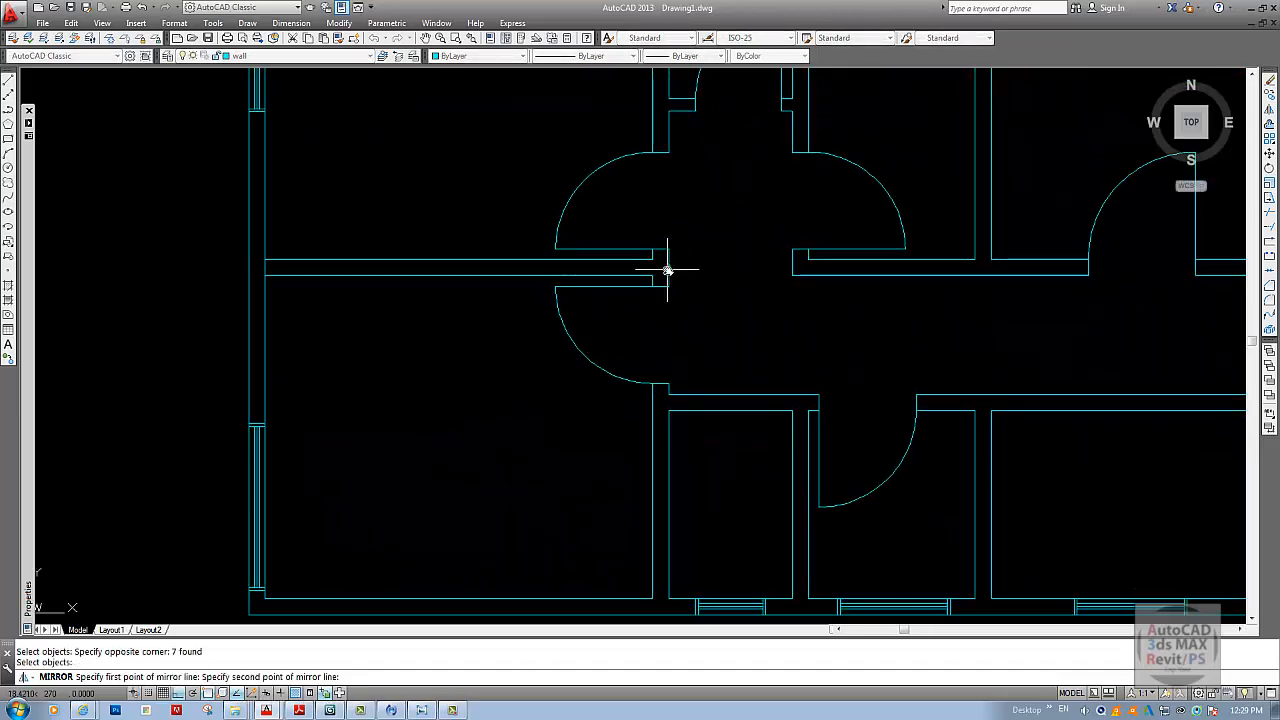
pyautogui.click(714, 277)
pyautogui.scroll(-4, 608, 354)
pyautogui.press('Return')
# - Zoom to the drawing's extents and compare the placed doors and windows with the floor plan image
pyautogui.press('Escape')
pyautogui.write('z')
pyautogui.press('Return')
pyautogui.write('e')
pyautogui.press('Return')
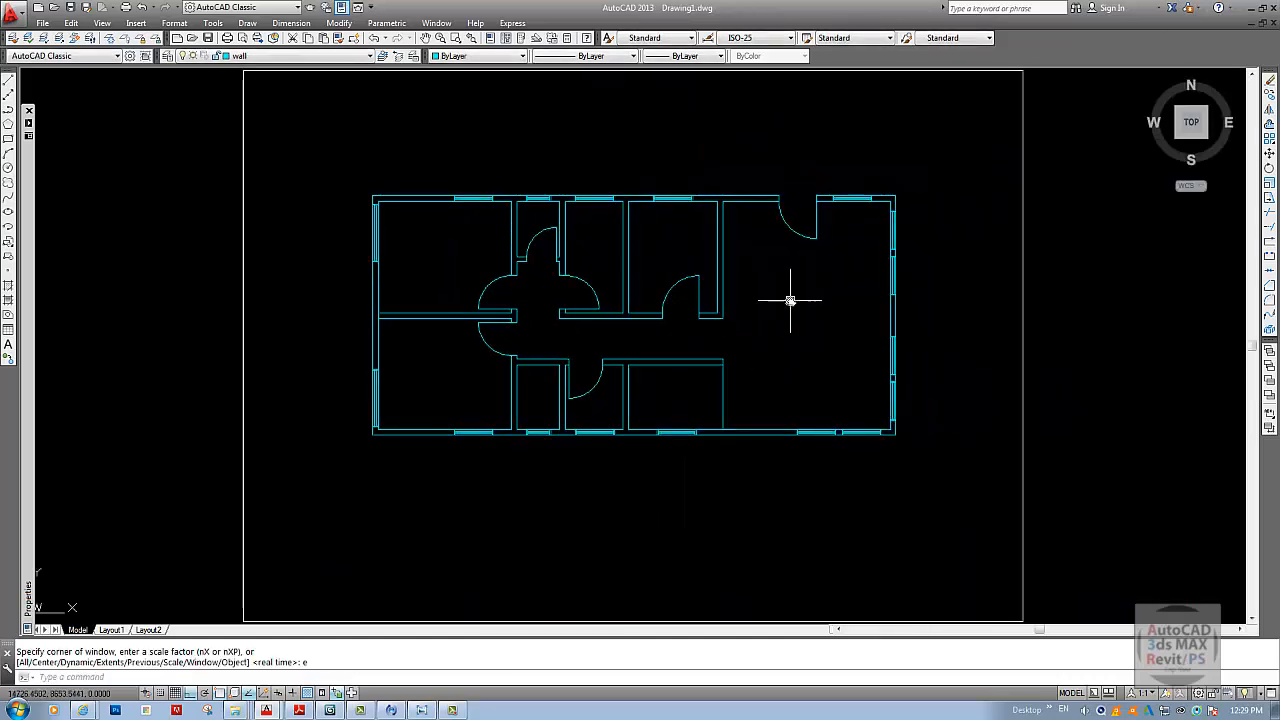
pyautogui.scroll(-2, 714, 309)
pyautogui.scroll(4, 706, 309)
pyautogui.moveTo(706, 309); pyautogui.dragTo(757, 297, button='middle')
pyautogui.press('Escape')
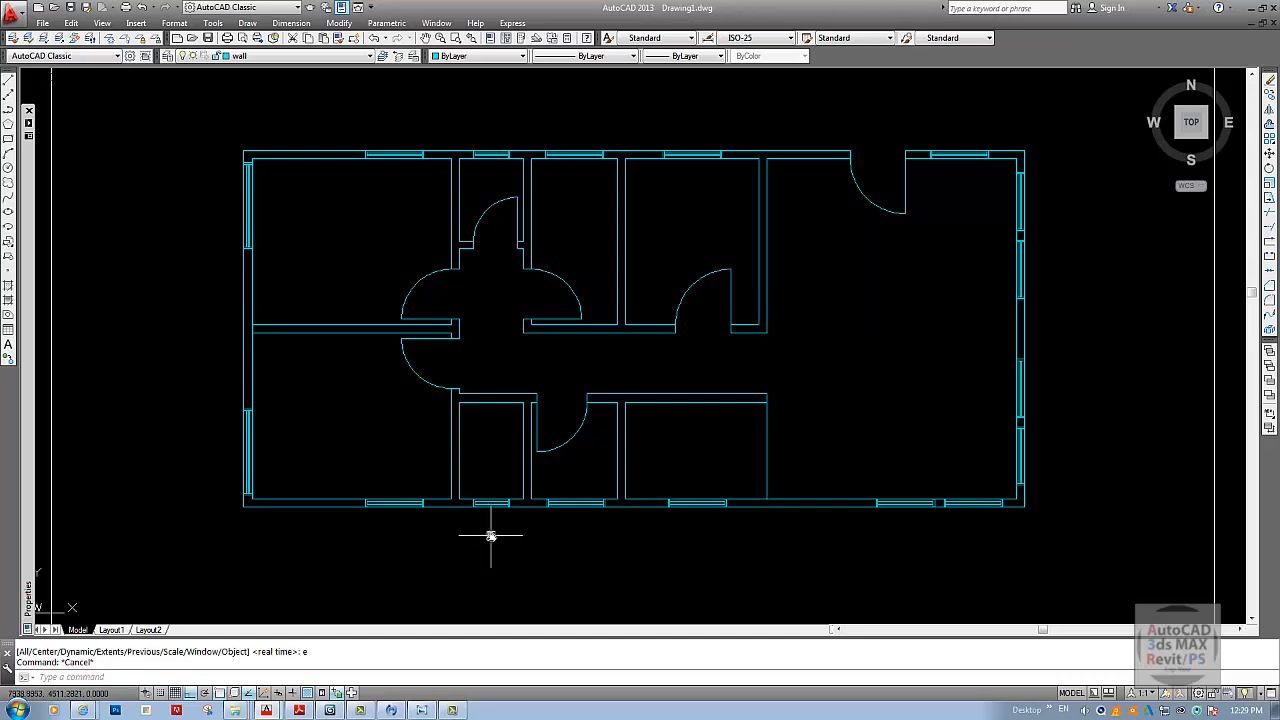
pyautogui.click(423, 709)
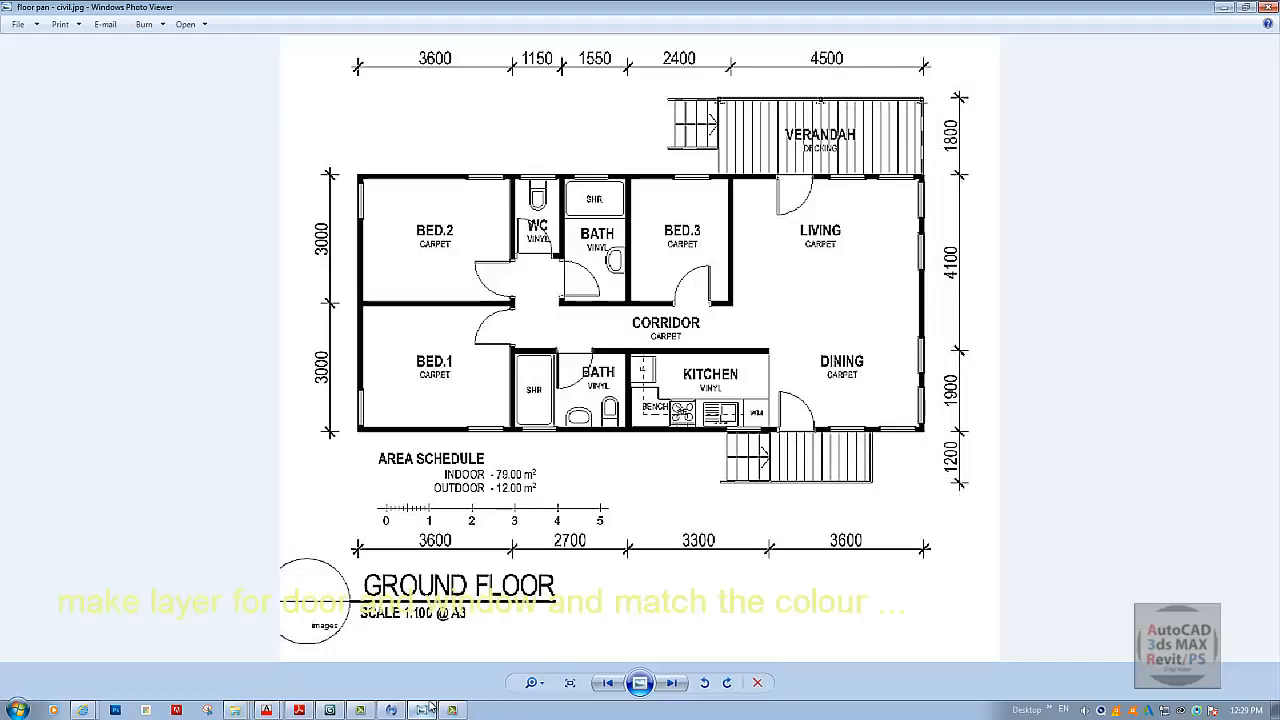
pyautogui.click(425, 709)
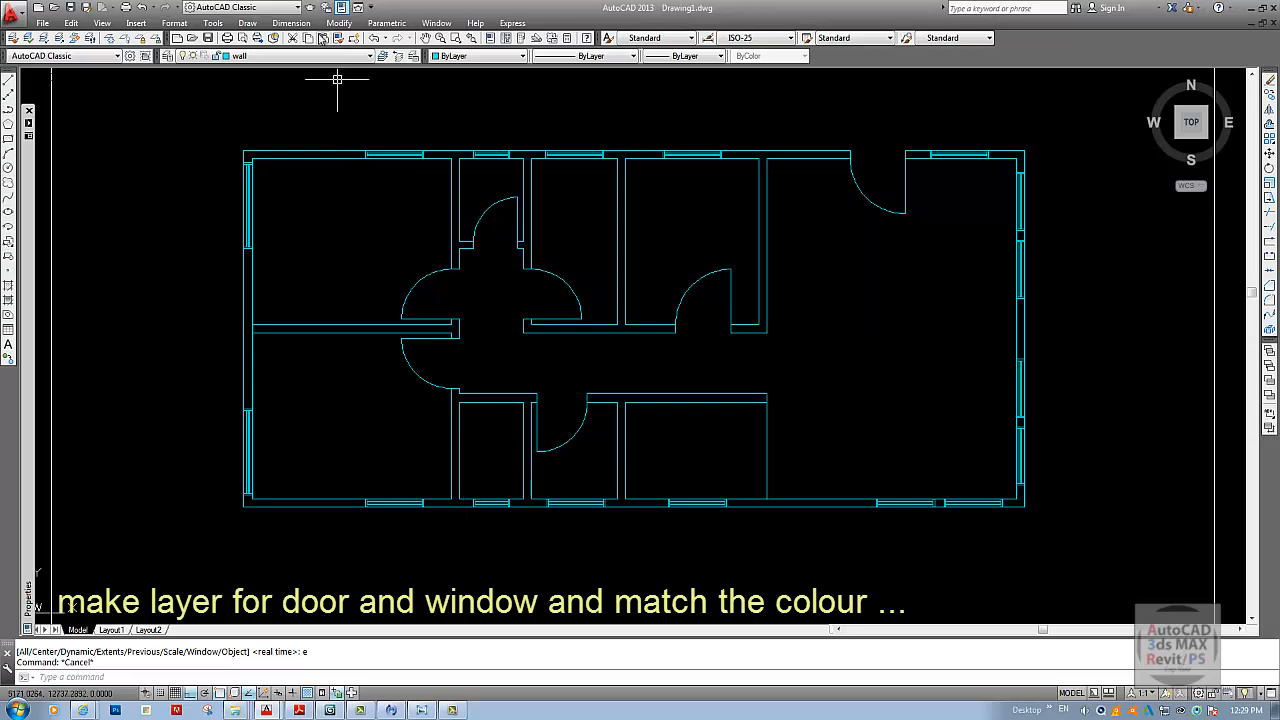
# - Create a layer named door and set its colour to yellow
pyautogui.press('Escape')
pyautogui.click(291, 22)
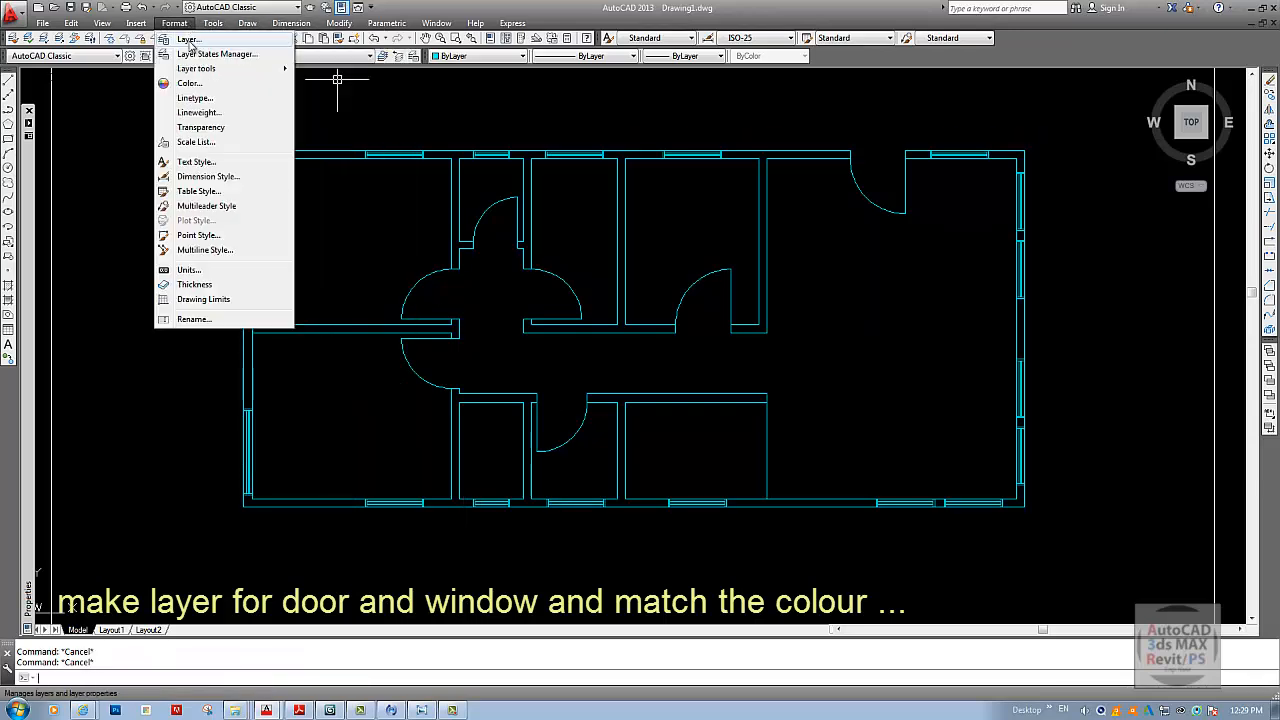
pyautogui.click(188, 40)
pyautogui.hotkey('alt', 'n')
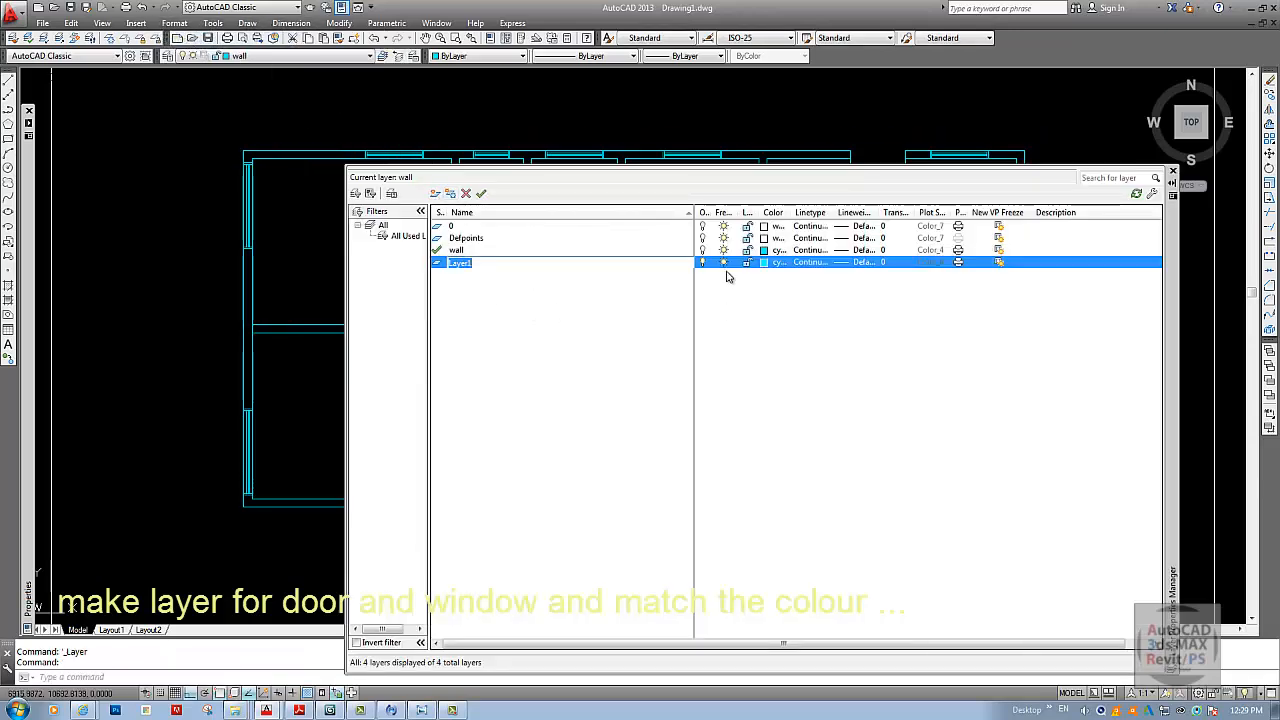
pyautogui.write('door')
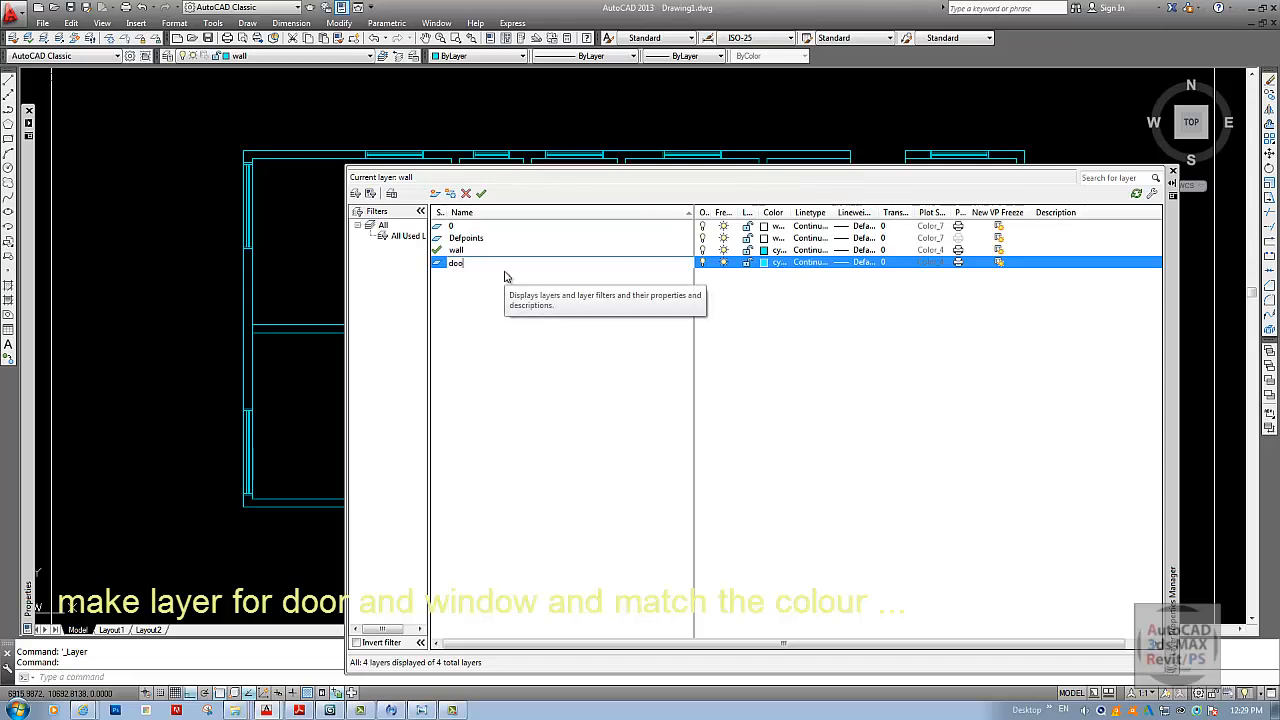
pyautogui.click(778, 262)
pyautogui.click(941, 335)
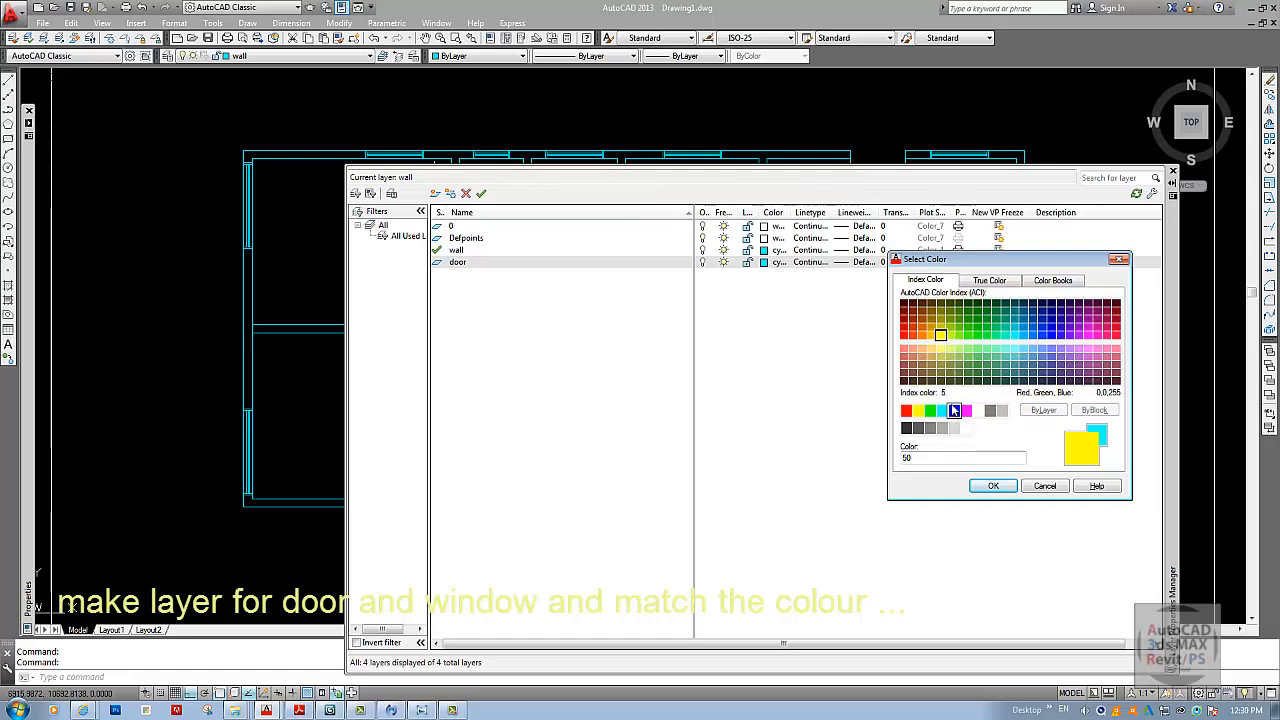
pyautogui.click(918, 410)
pyautogui.click(992, 485)
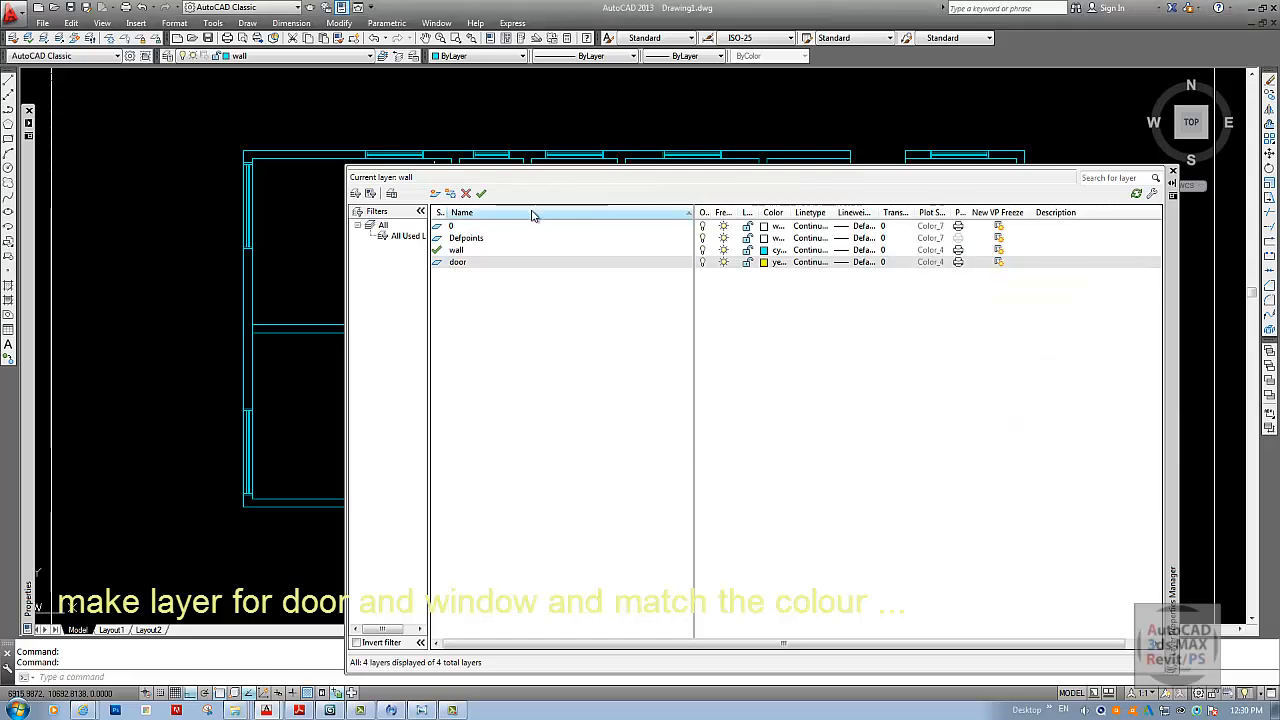
# - Create a layer named window, set its colour to magenta and close the layer manager
pyautogui.hotkey('alt', 'n')
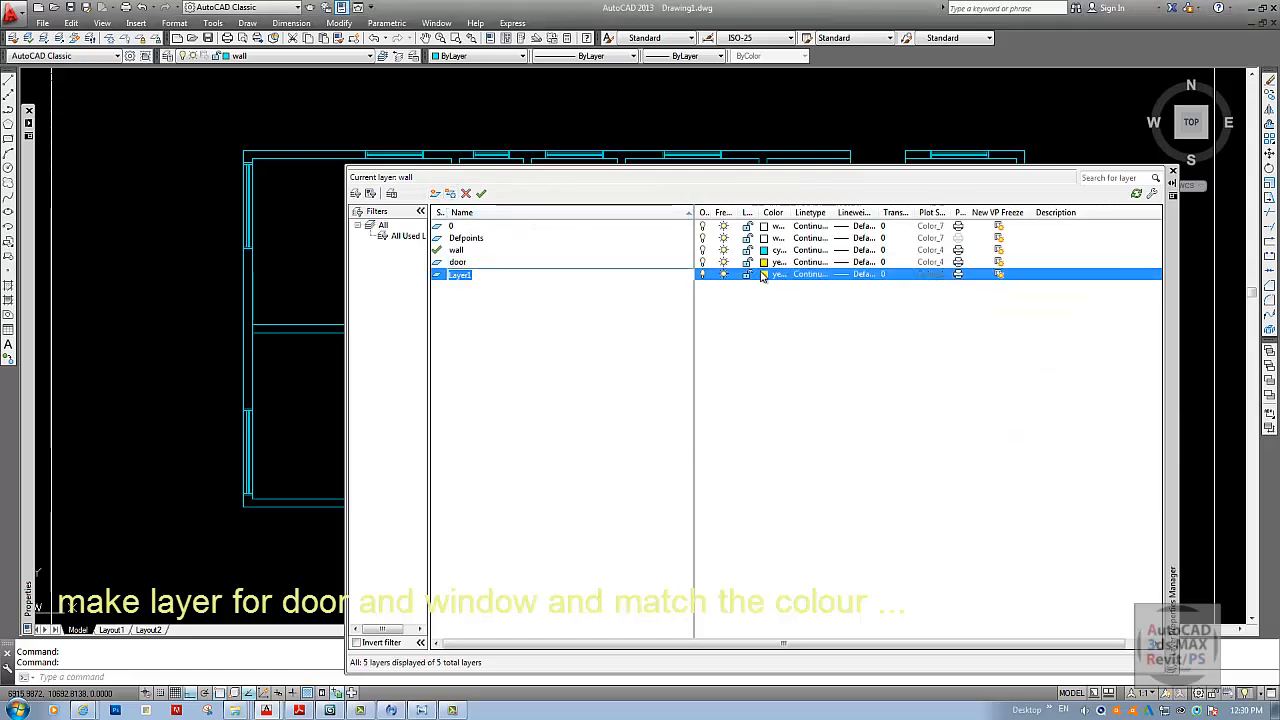
pyautogui.write('windo')
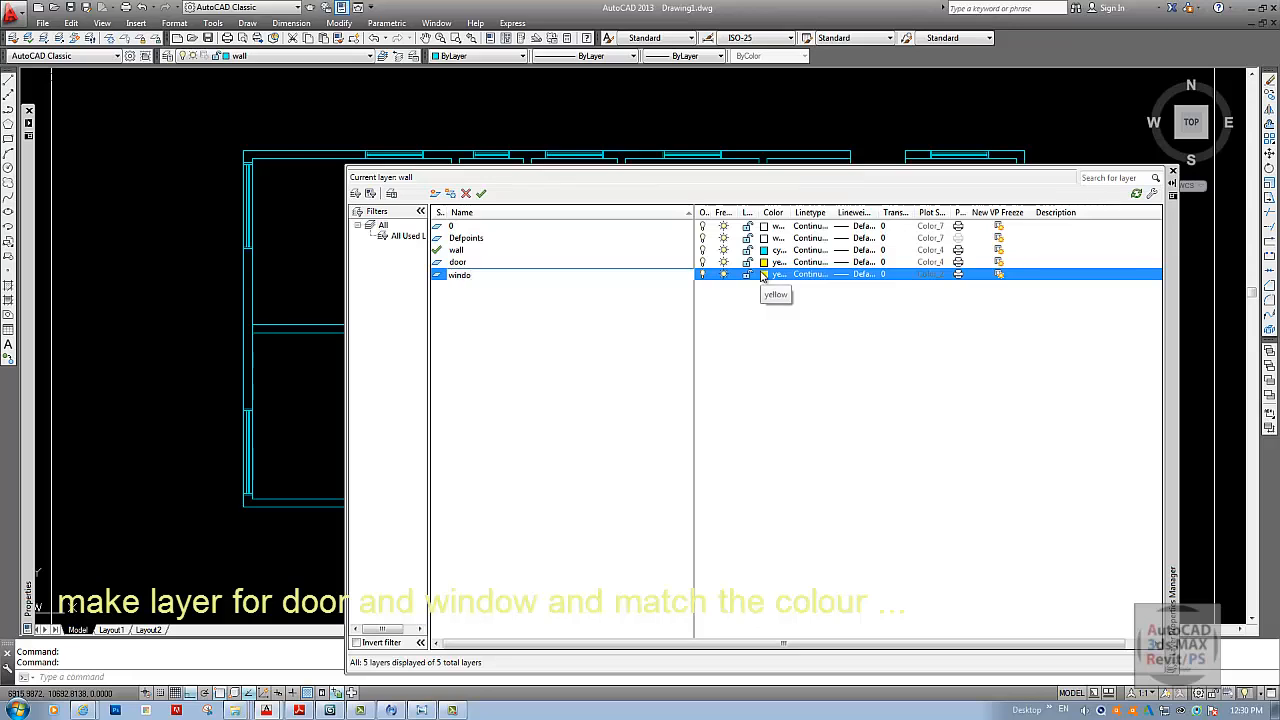
pyautogui.click(766, 274)
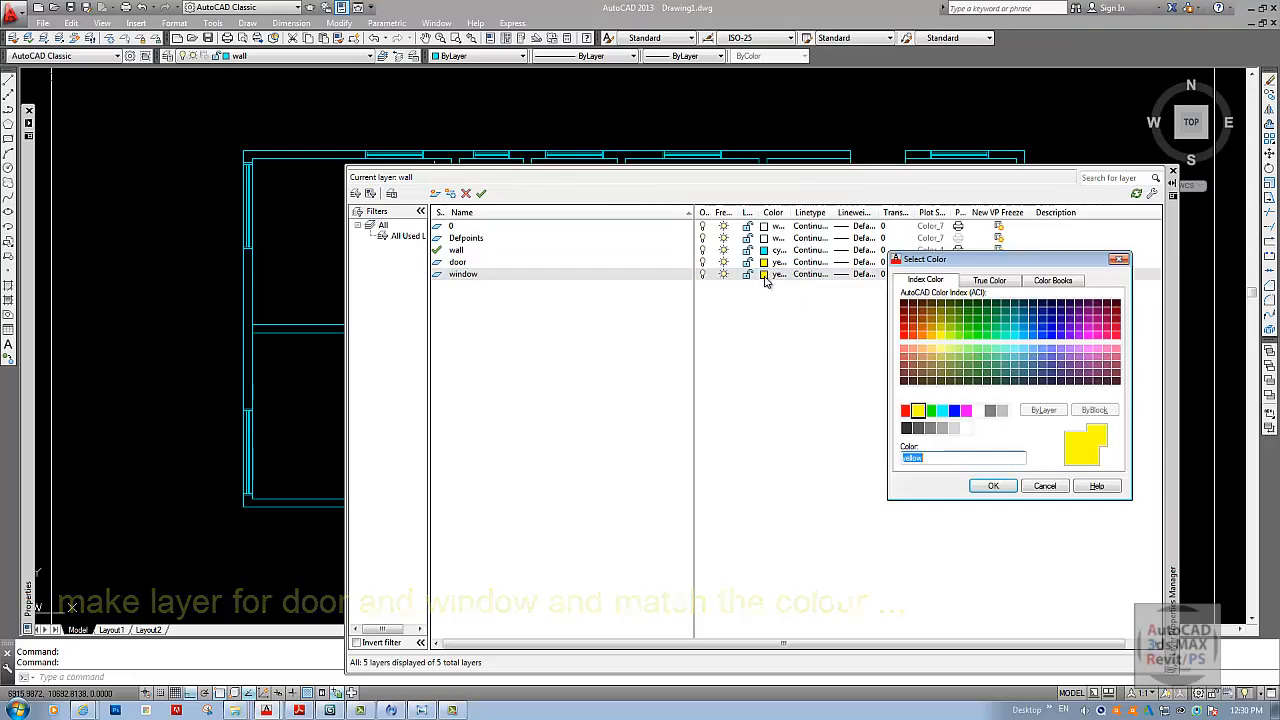
pyautogui.click(965, 411)
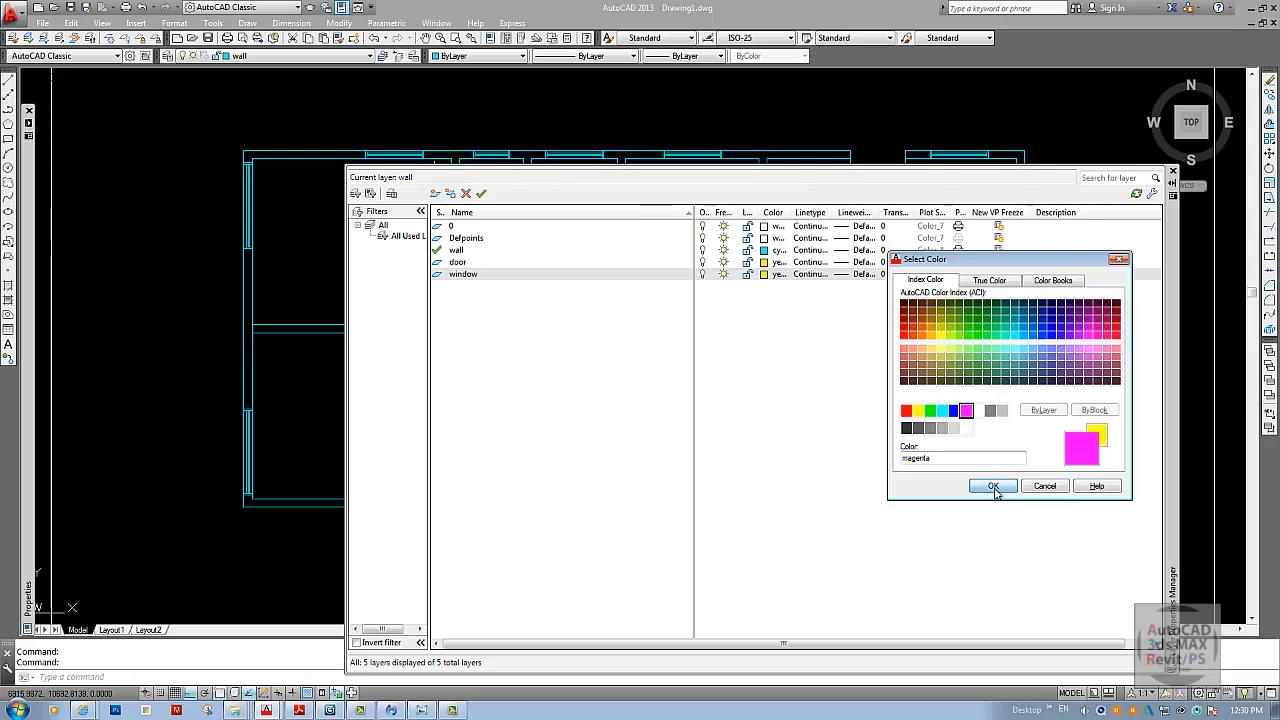
pyautogui.click(993, 486)
pyautogui.click(1173, 171)
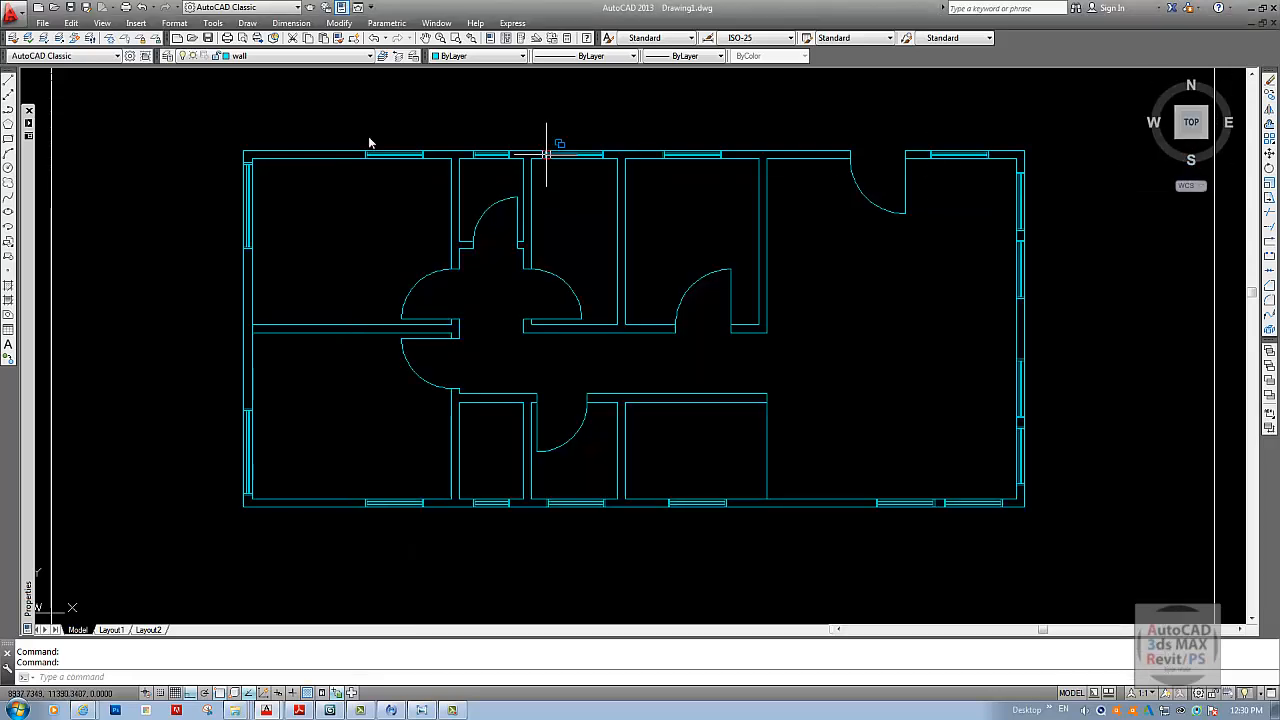
# - Make the door layer current and draw a short horizontal sample line in the upper-left bedroom
pyautogui.click(260, 56)
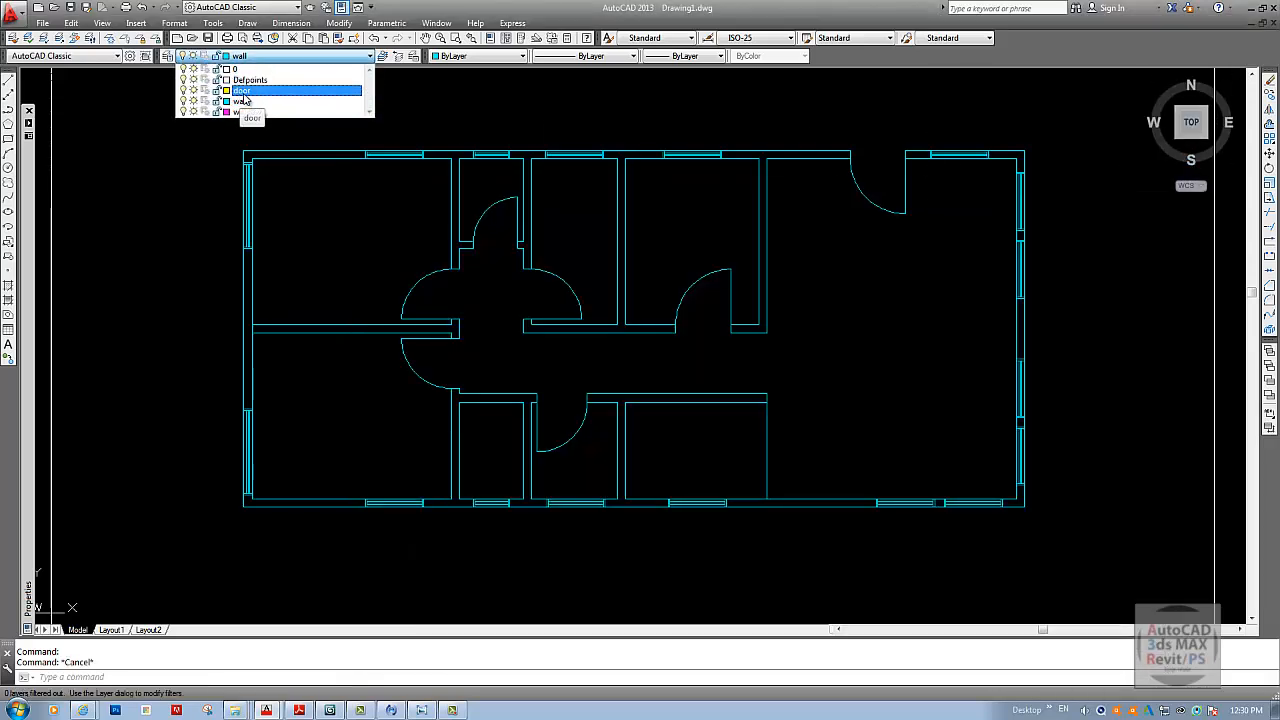
pyautogui.click(244, 91)
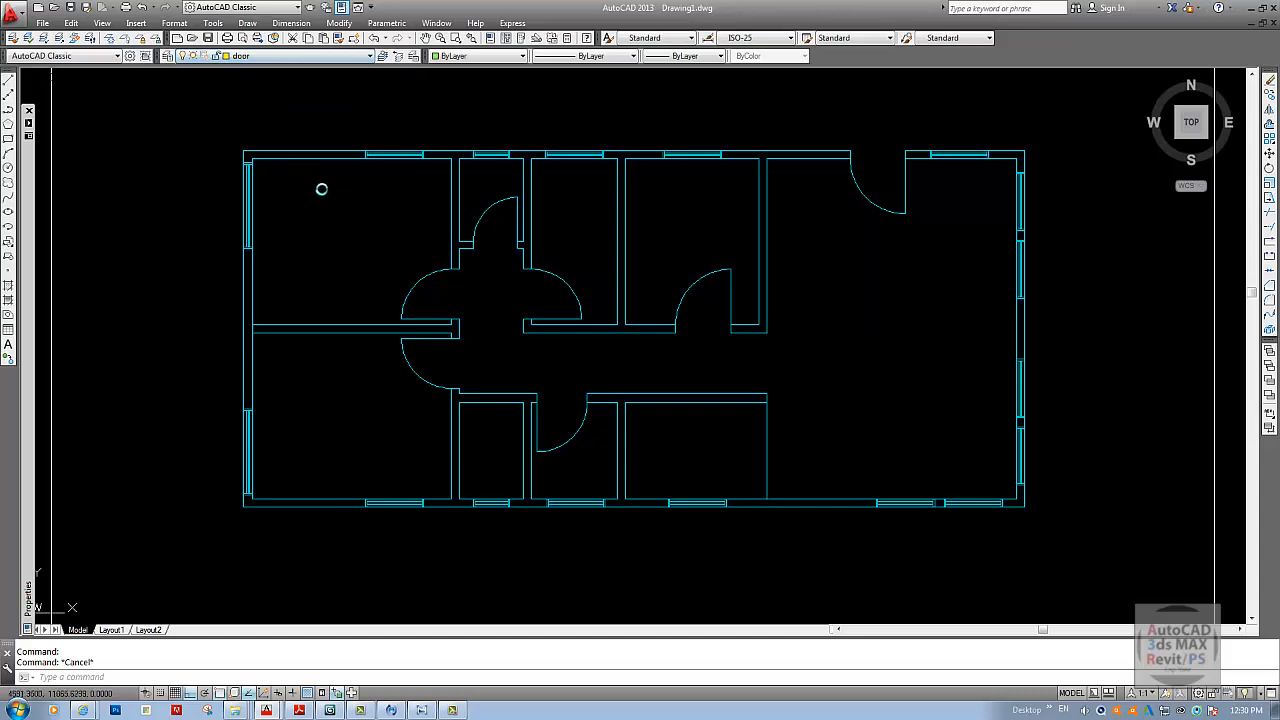
pyautogui.write('l')
pyautogui.press('Return')
pyautogui.click(390, 250)
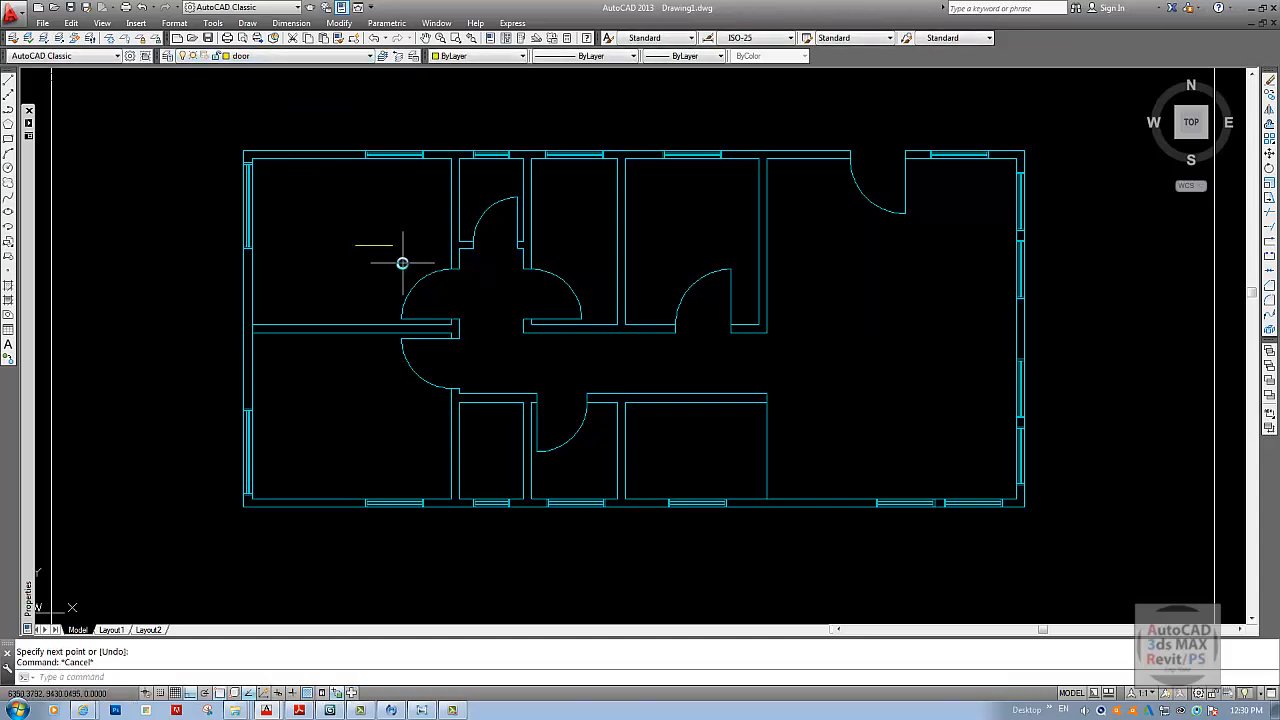
# - Try to match the two west bedroom doors to the yellow sample line, and undo the matching
pyautogui.write('ma')
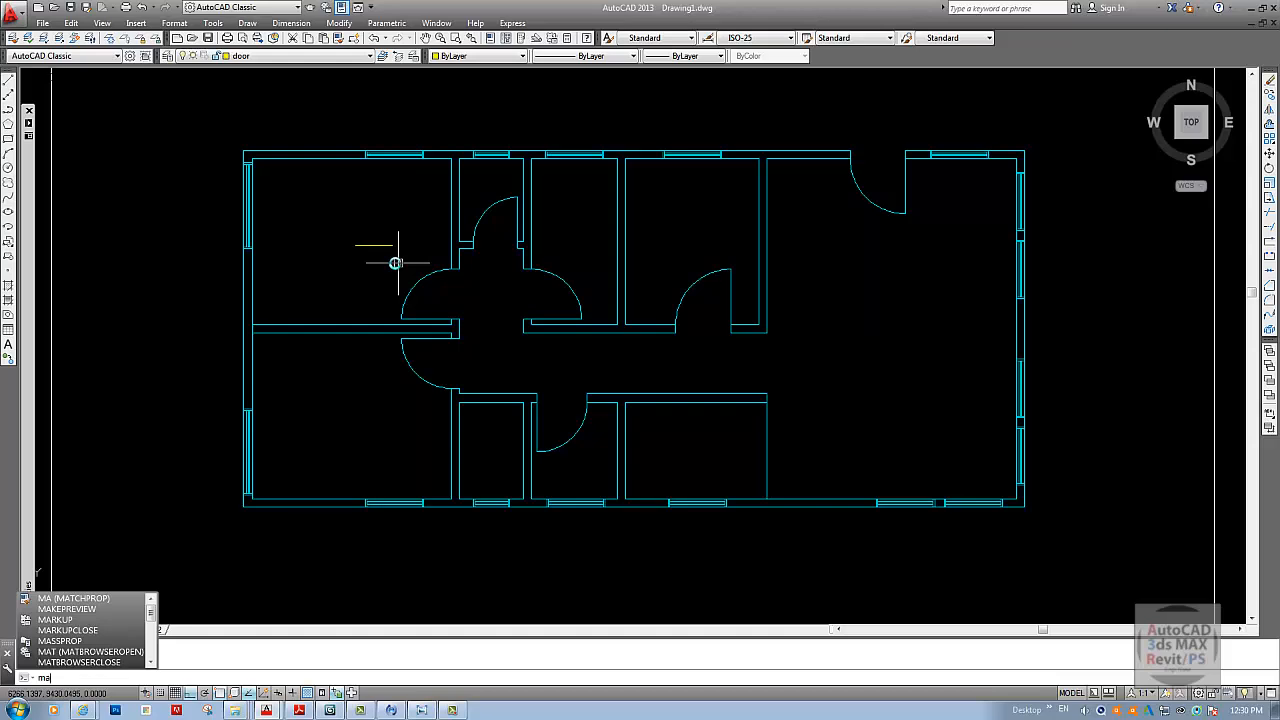
pyautogui.press('Return')
pyautogui.click(373, 244)
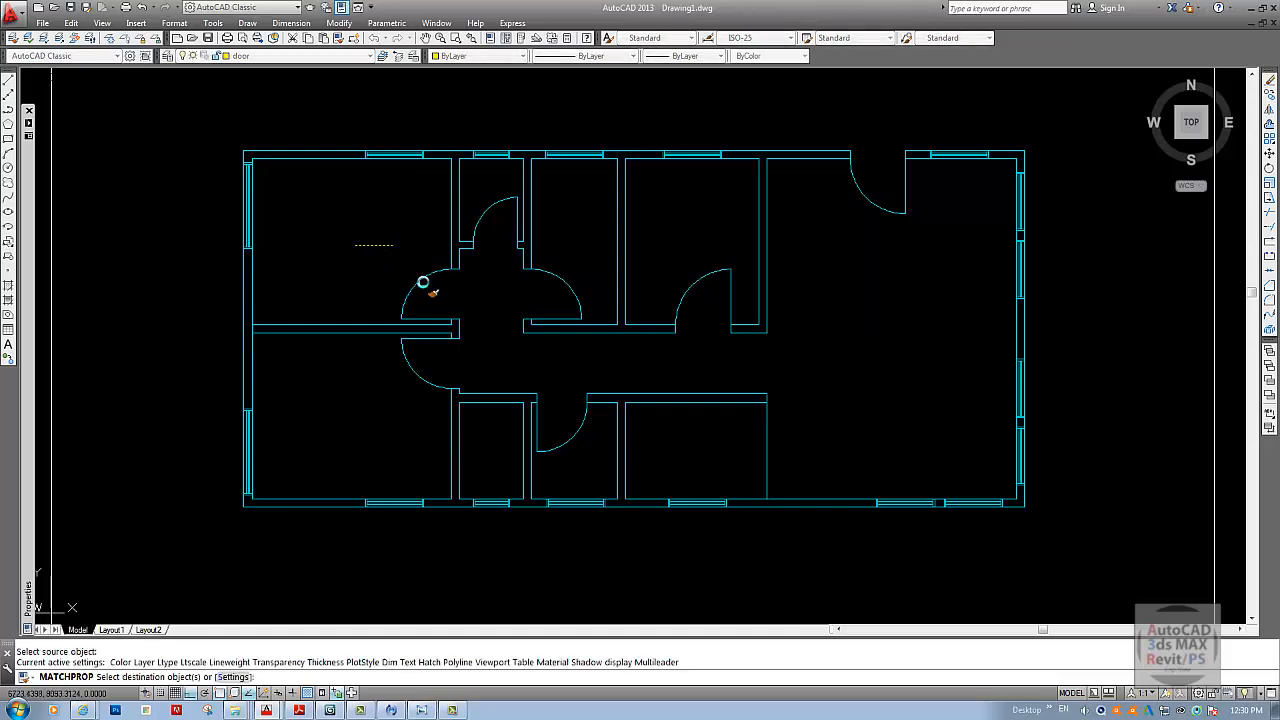
pyautogui.scroll(5, 440, 265)
pyautogui.click(327, 197)
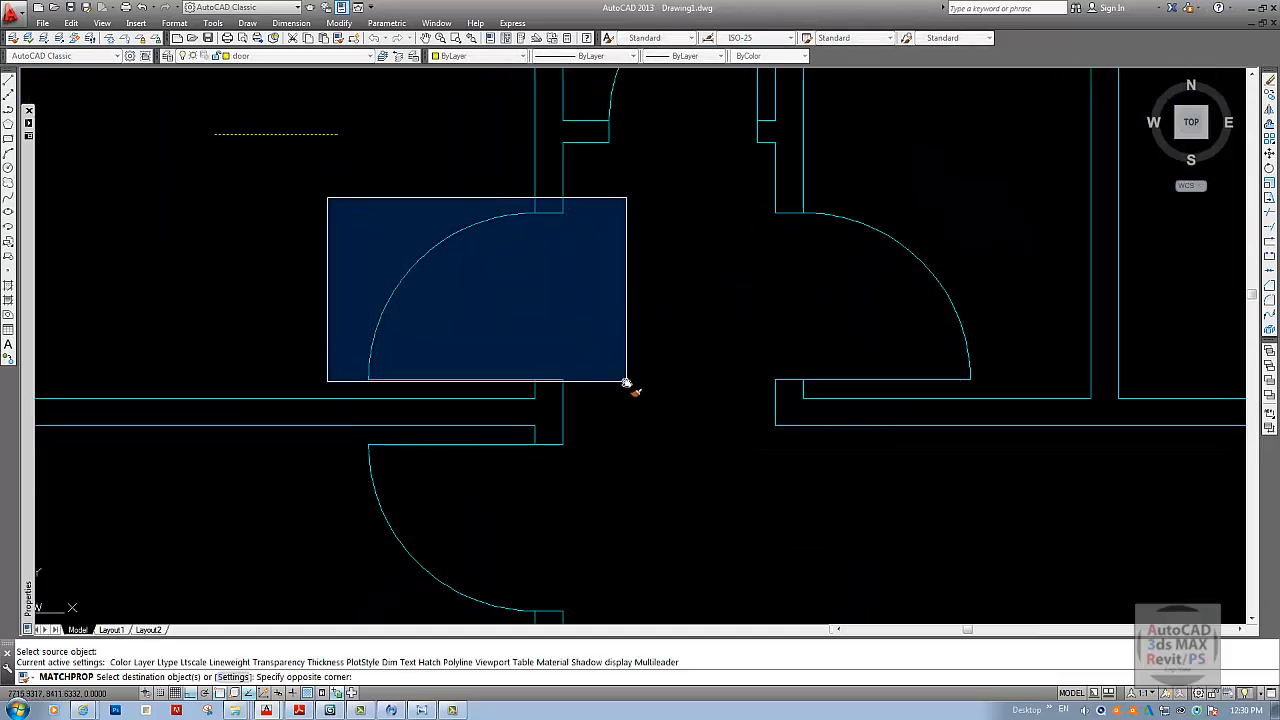
pyautogui.click(626, 383)
pyautogui.scroll(-2, 594, 366)
pyautogui.click(440, 330)
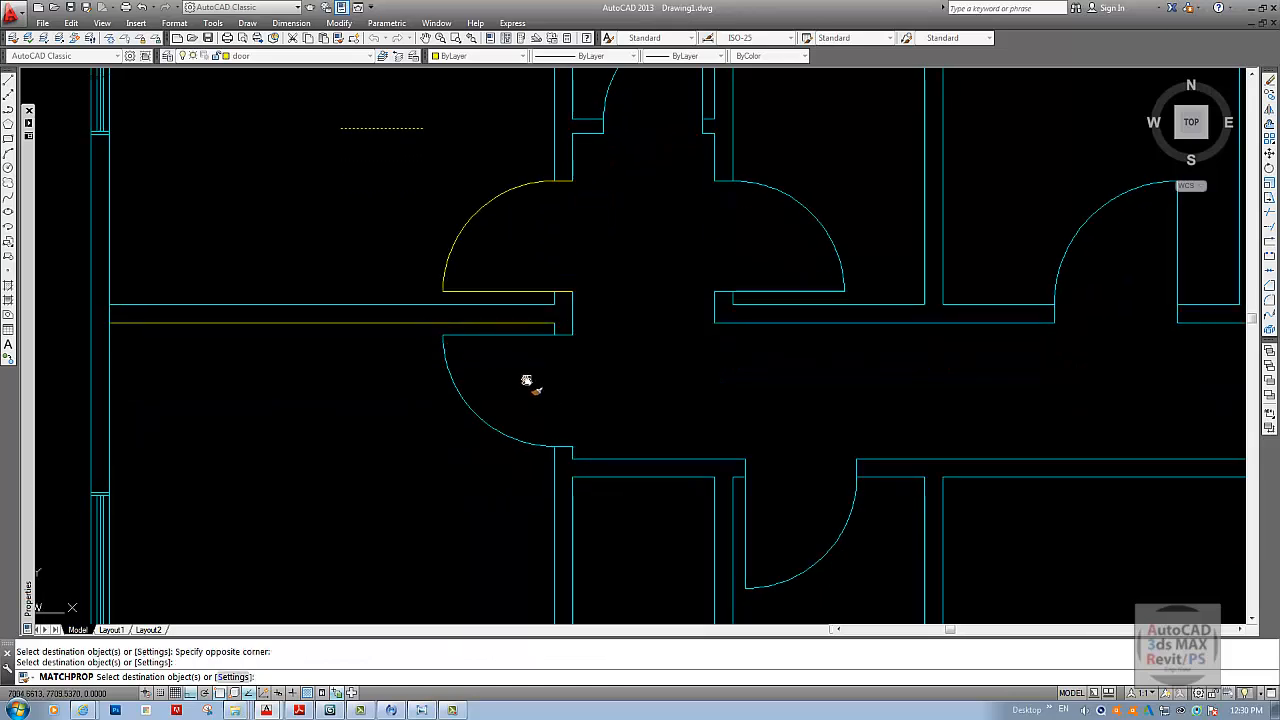
pyautogui.press('Escape')
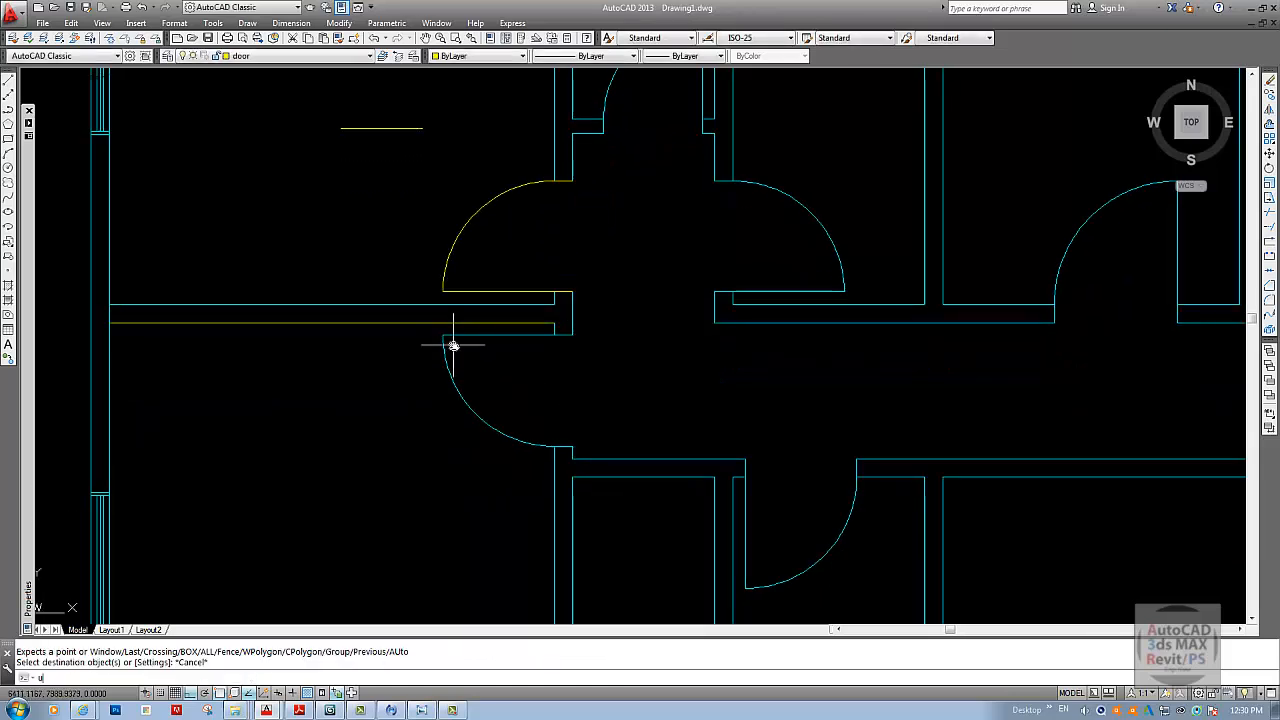
pyautogui.press('Return')
pyautogui.scroll(-4, 455, 343)
# - Match the two west bedroom doors to the yellow sample line so they take the door layer's properties
pyautogui.scroll(5, 445, 330)
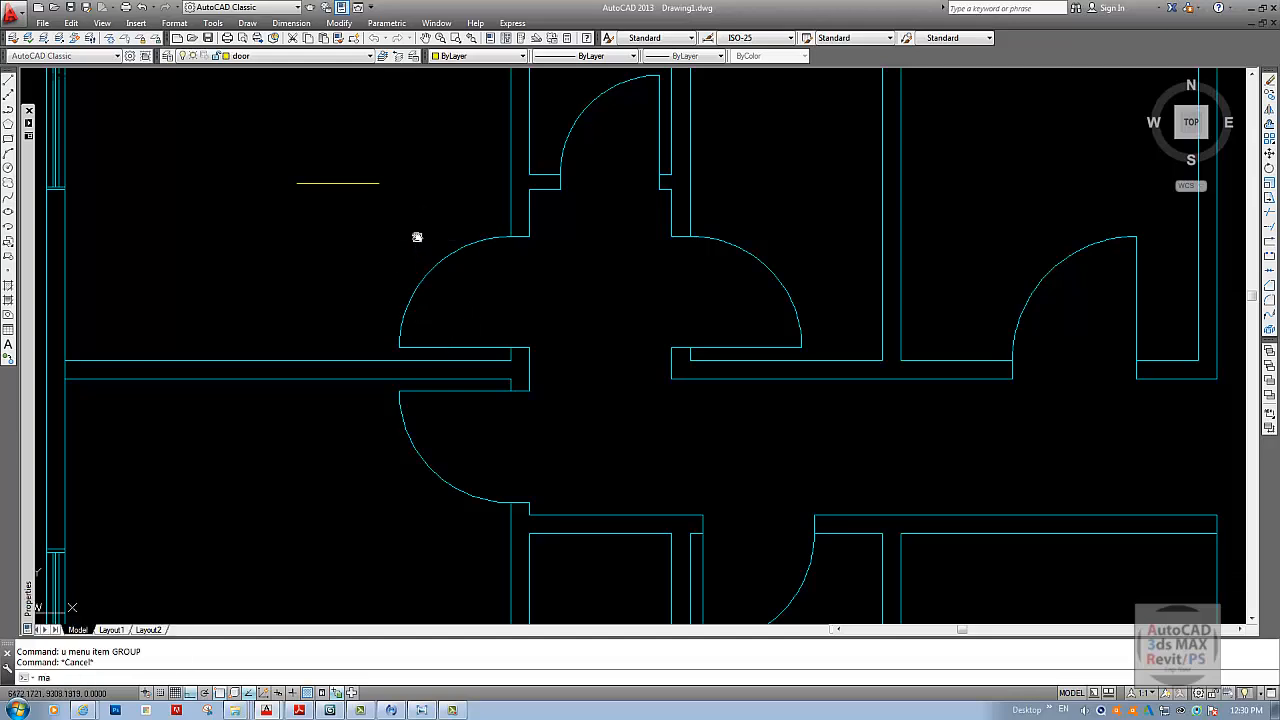
pyautogui.press('Return')
pyautogui.click(340, 183)
pyautogui.click(312, 212)
pyautogui.click(561, 353)
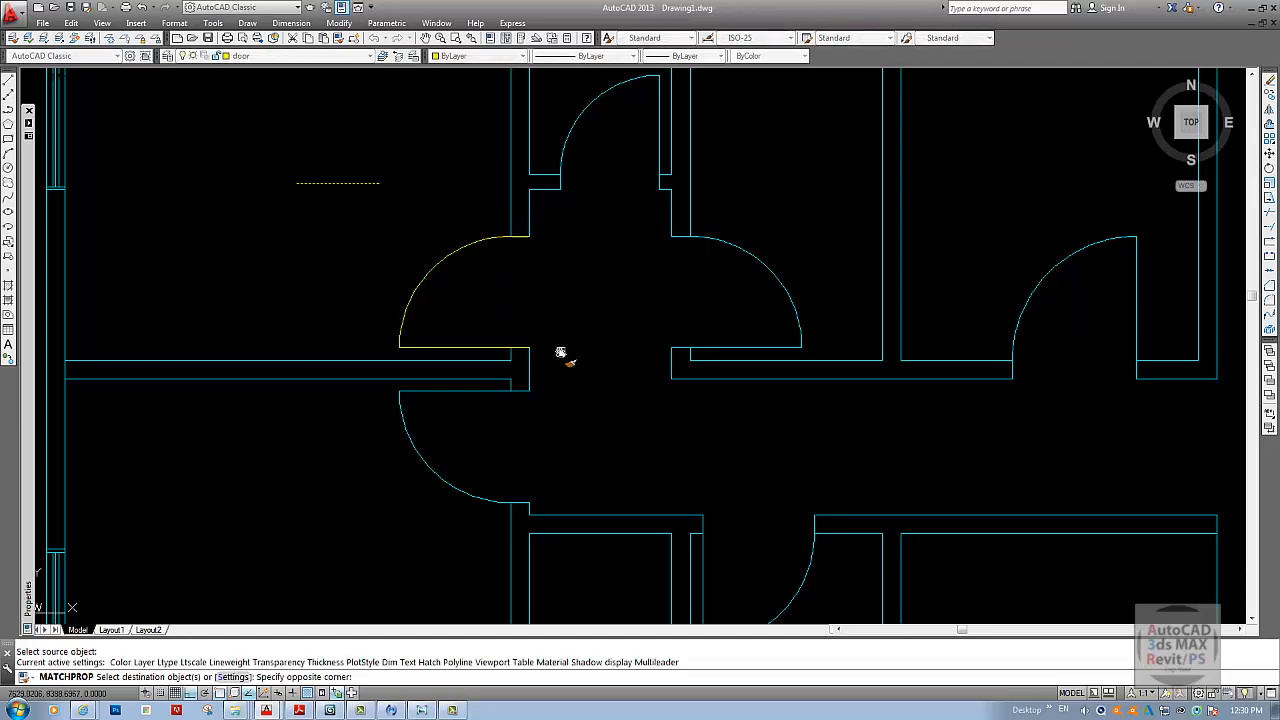
pyautogui.moveTo(467, 393); pyautogui.dragTo(487, 309, button='middle')
pyautogui.click(397, 301)
pyautogui.click(590, 424)
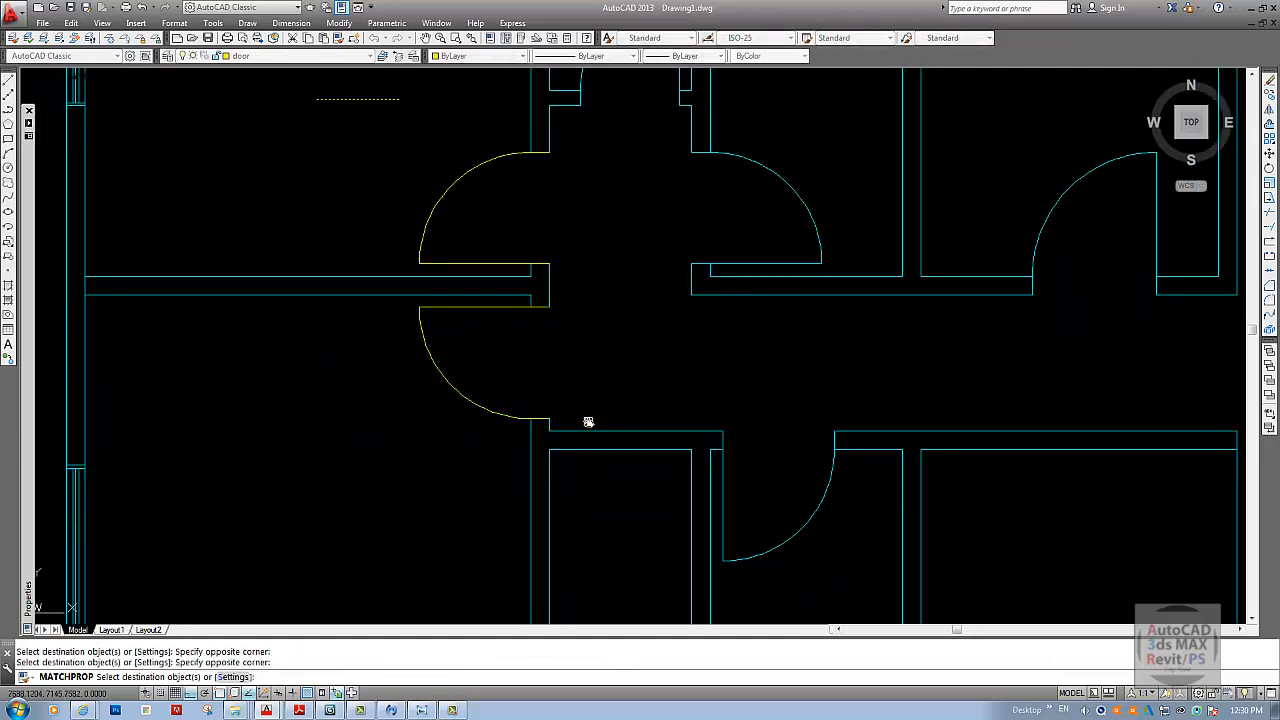
# - Match the door east of the hall, the next door along the corridor and the south room door to the door layer's sample line
pyautogui.moveTo(642, 187); pyautogui.dragTo(523, 311, button='middle')
pyautogui.click(538, 280)
pyautogui.click(750, 396)
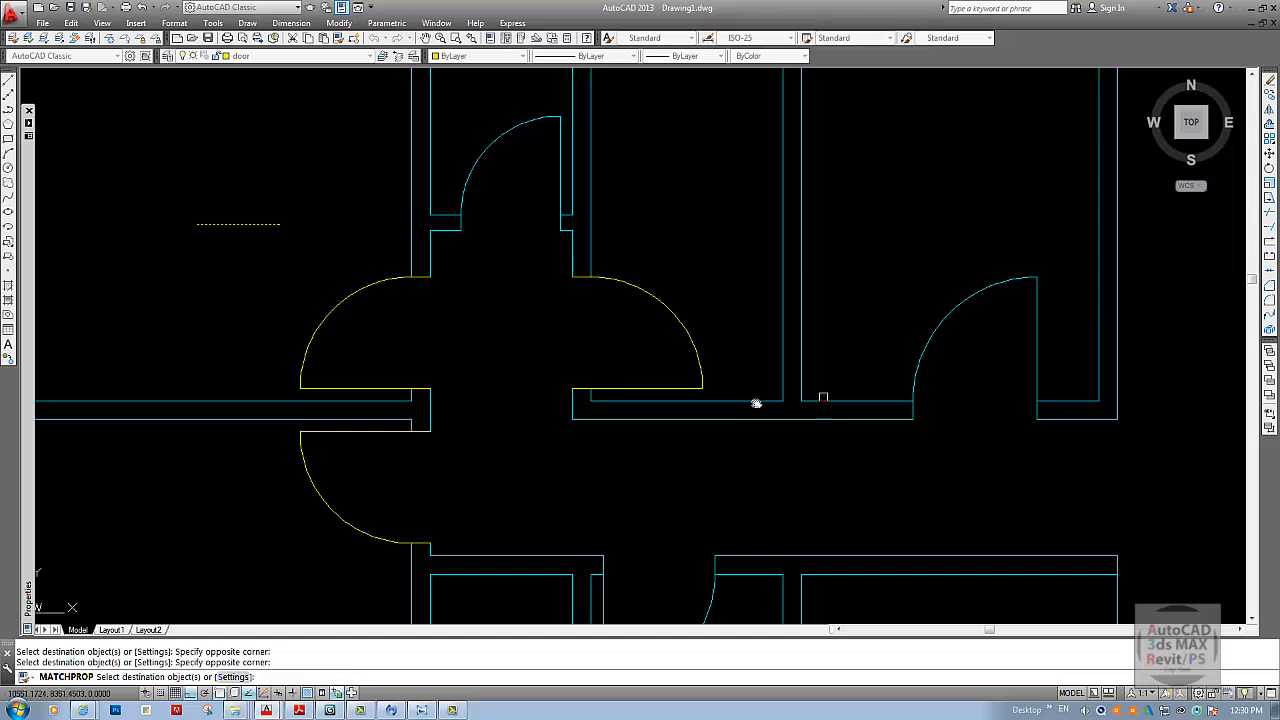
pyautogui.moveTo(754, 403); pyautogui.dragTo(519, 403, button='middle')
pyautogui.click(675, 215)
pyautogui.click(797, 447)
pyautogui.moveTo(657, 580); pyautogui.dragTo(653, 252, button='middle')
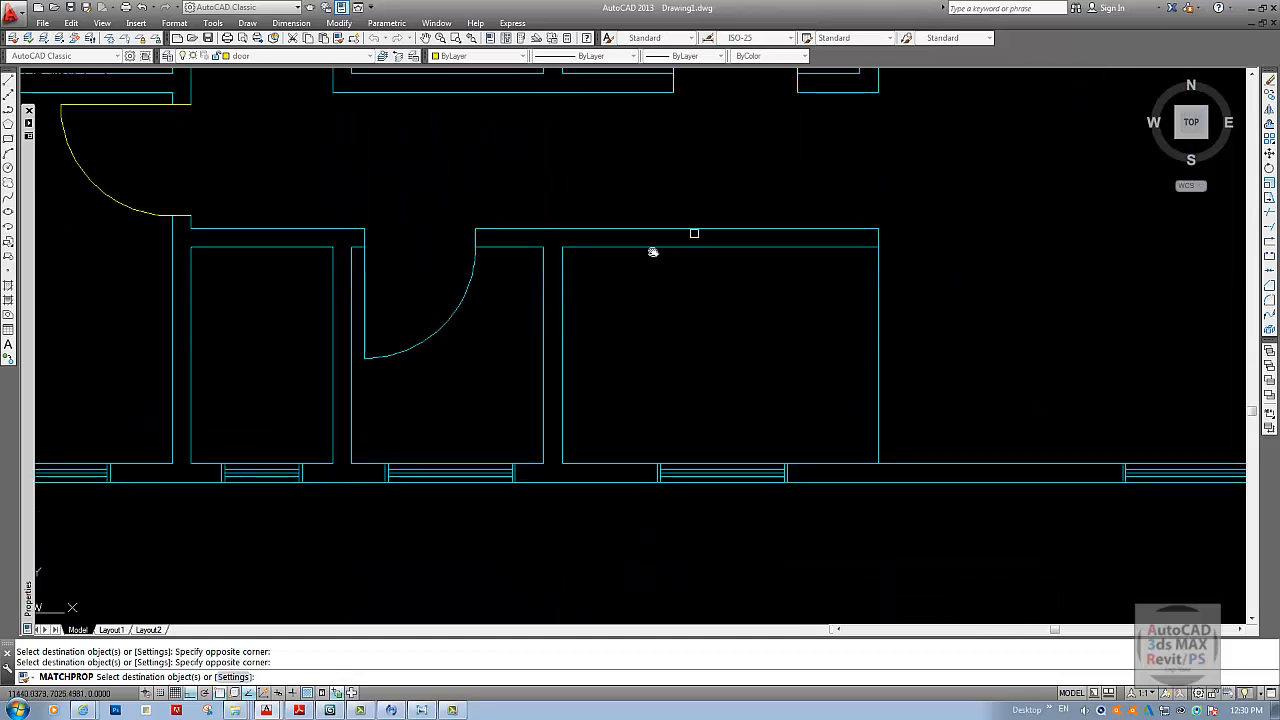
pyautogui.click(360, 199)
pyautogui.click(502, 362)
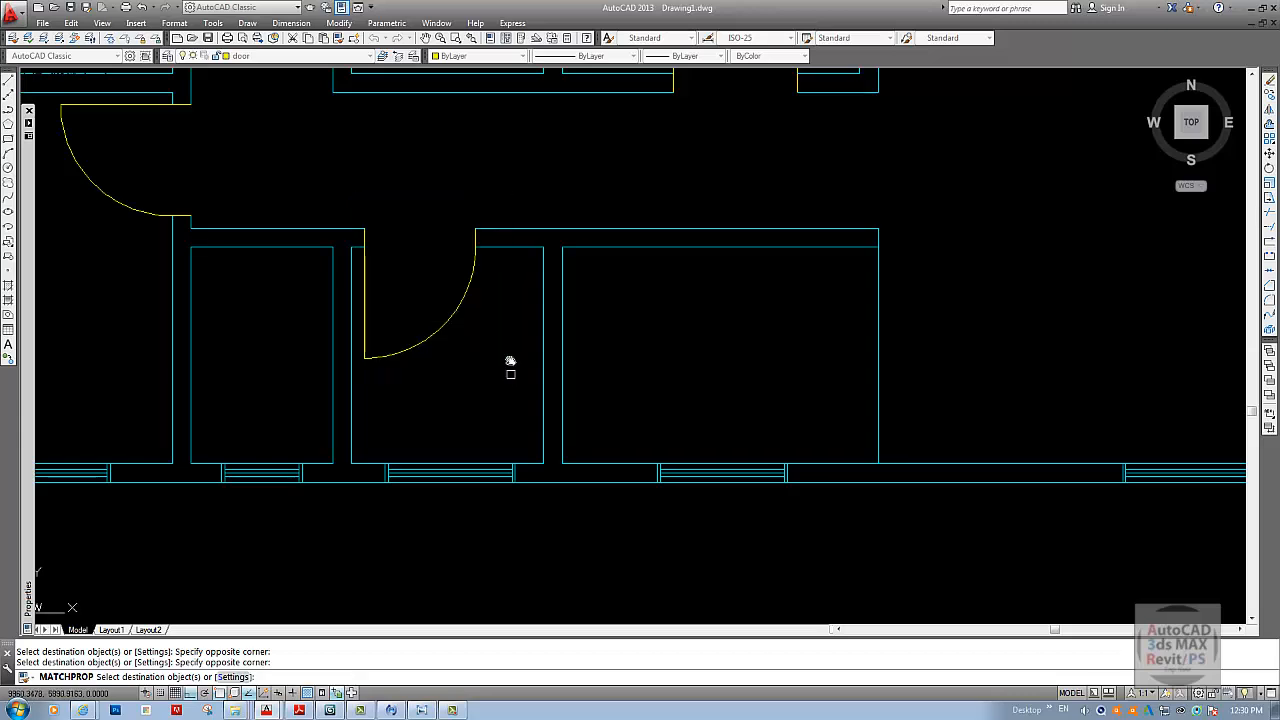
# - Match the small north room's door and the main entrance door to the door layer's sample line
pyautogui.scroll(-3, 509, 385)
pyautogui.scroll(1, 460, 283)
pyautogui.scroll(2, 379, 129)
pyautogui.moveTo(379, 129); pyautogui.dragTo(430, 238, button='middle')
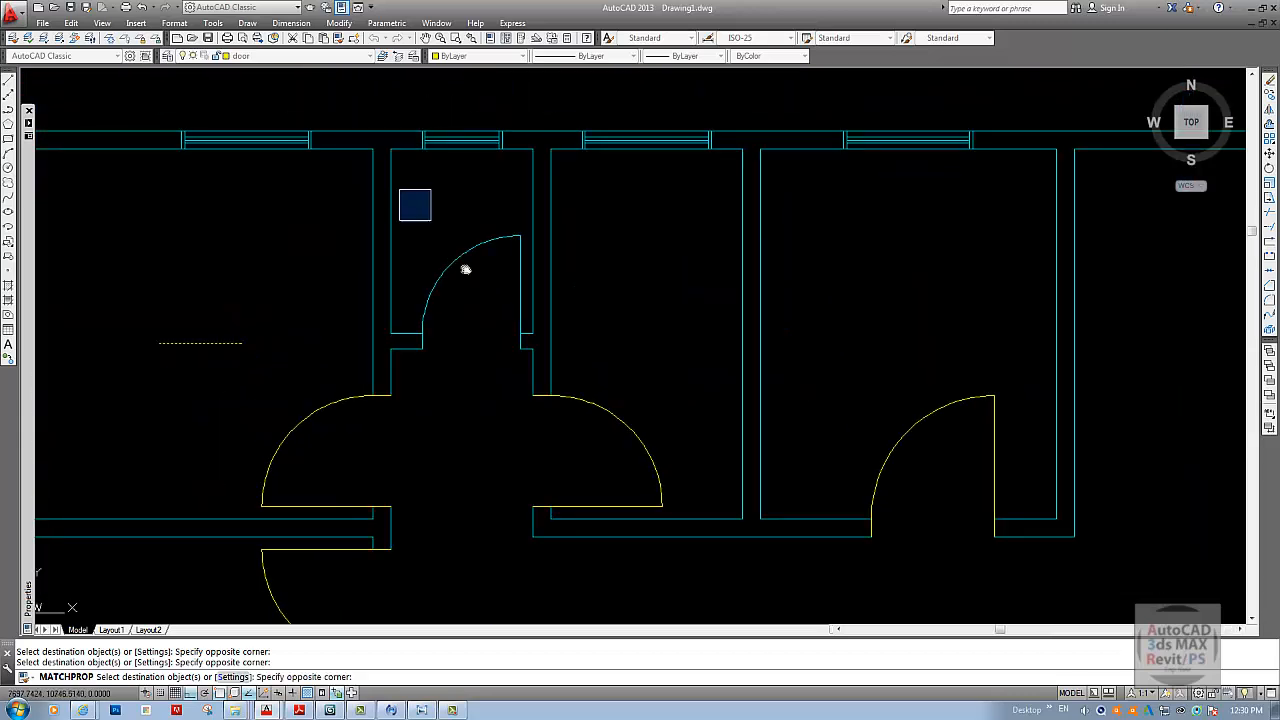
pyautogui.click(531, 366)
pyautogui.scroll(-3, 500, 280)
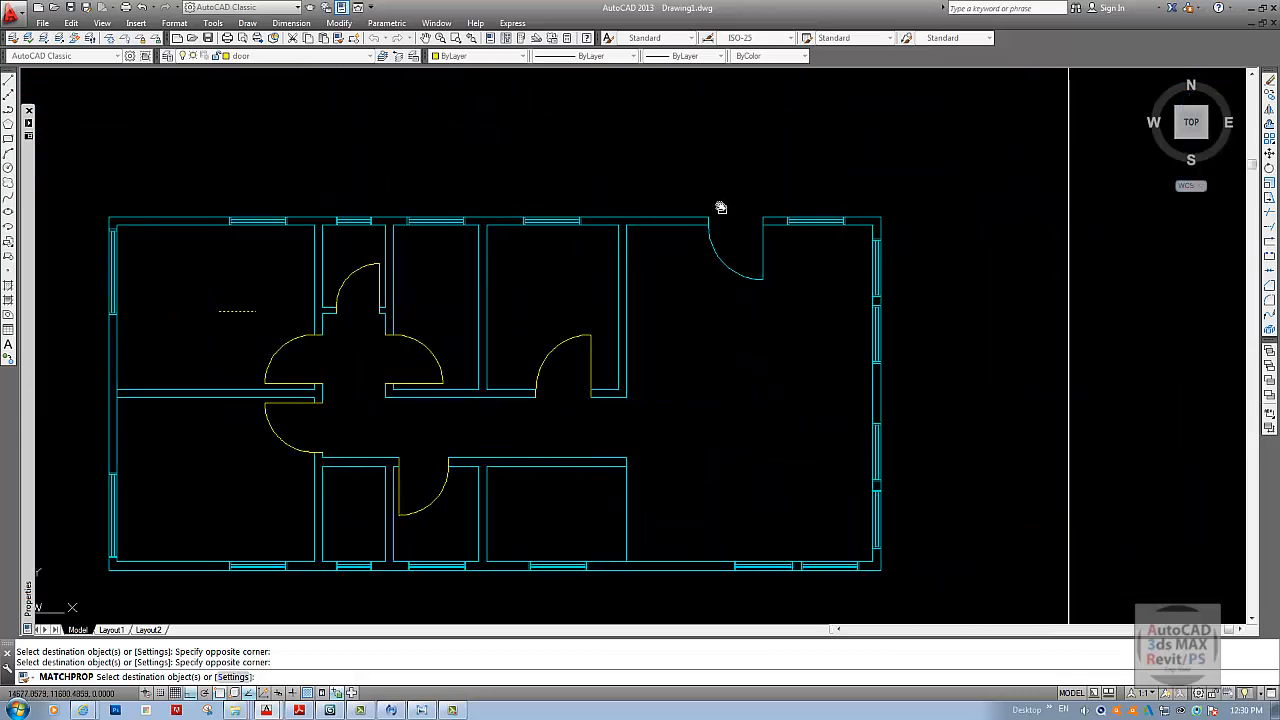
pyautogui.click(689, 182)
pyautogui.click(772, 302)
pyautogui.press('Escape')
# - Erase the yellow sample line in the upper-left bedroom
pyautogui.write('e')
pyautogui.press('Return')
pyautogui.click(267, 328)
pyautogui.click(229, 290)
pyautogui.press('Return')
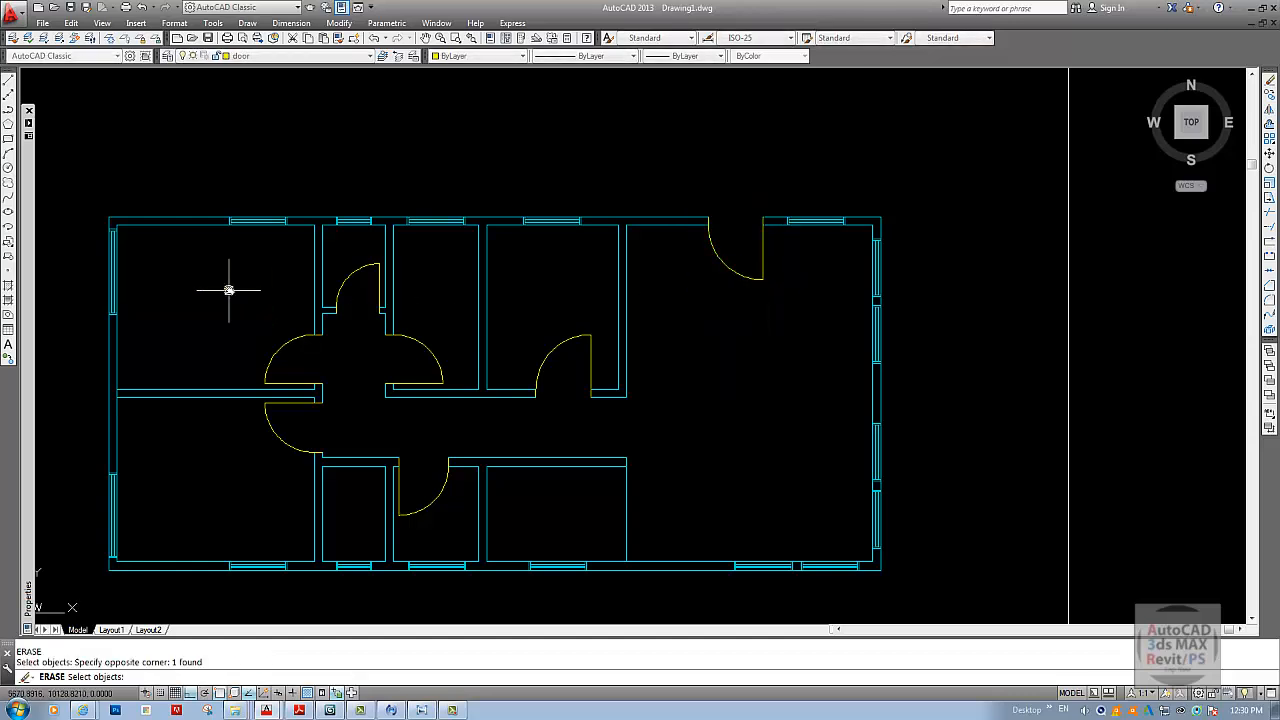
pyautogui.press('Escape')
# - Make the window layer current and draw a short horizontal sample line above the north wall
pyautogui.click(330, 56)
pyautogui.click(260, 103)
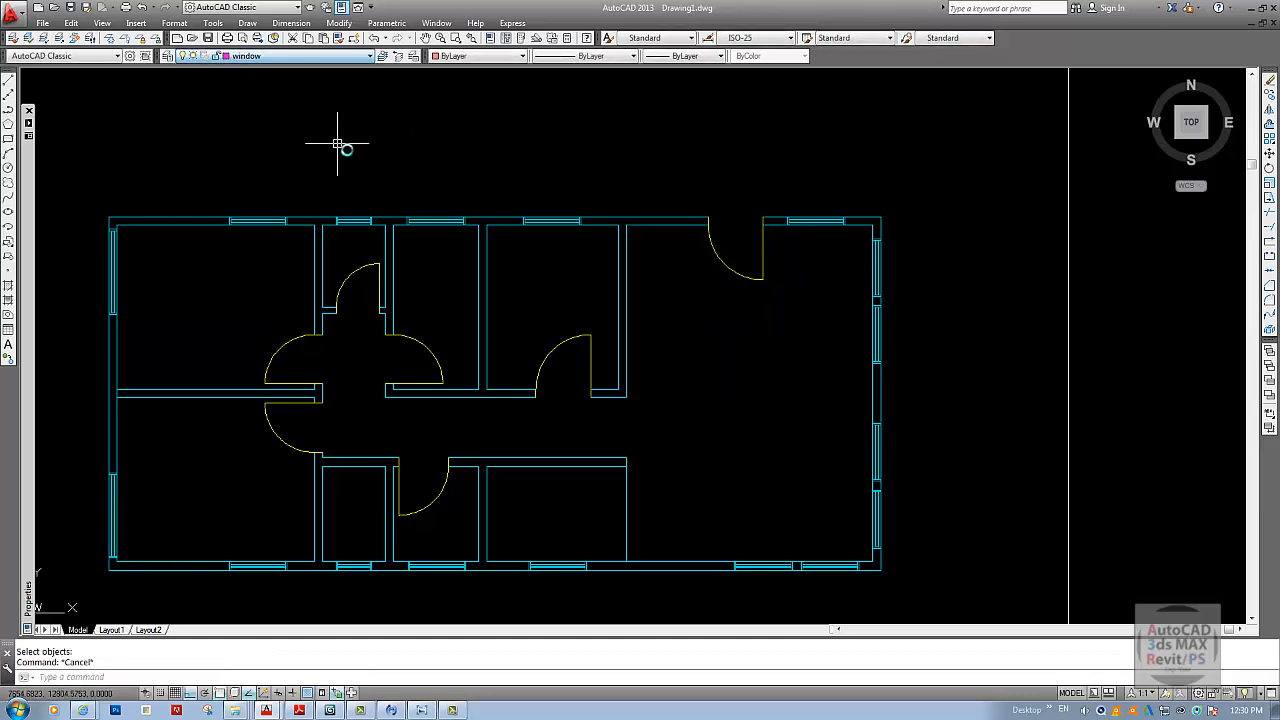
pyautogui.press('Escape')
pyautogui.write('l')
pyautogui.press('Return')
pyautogui.click(304, 159)
pyautogui.click(373, 163)
pyautogui.press('Return')
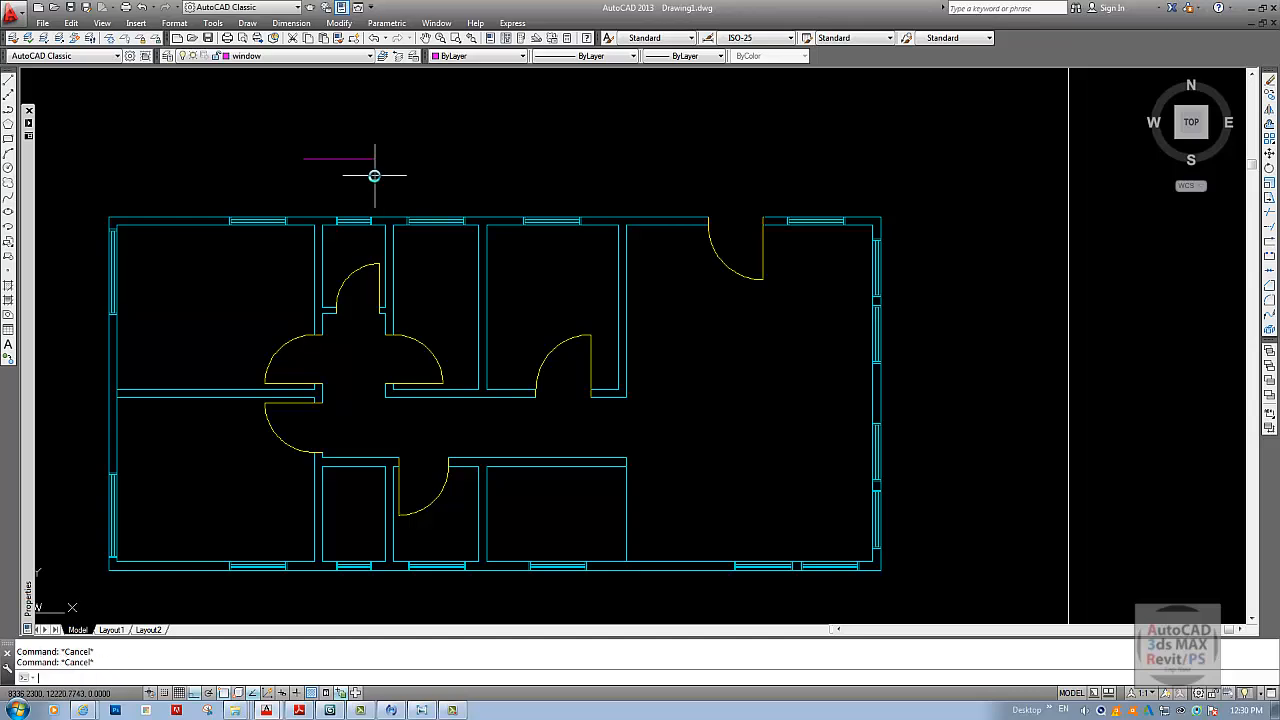
# - Match the four north wall windows west of the entrance to the magenta sample line
pyautogui.write('ma')
pyautogui.press('Return')
pyautogui.click(329, 158)
pyautogui.moveTo(327, 252); pyautogui.dragTo(429, 231, button='middle')
pyautogui.scroll(2, 355, 211)
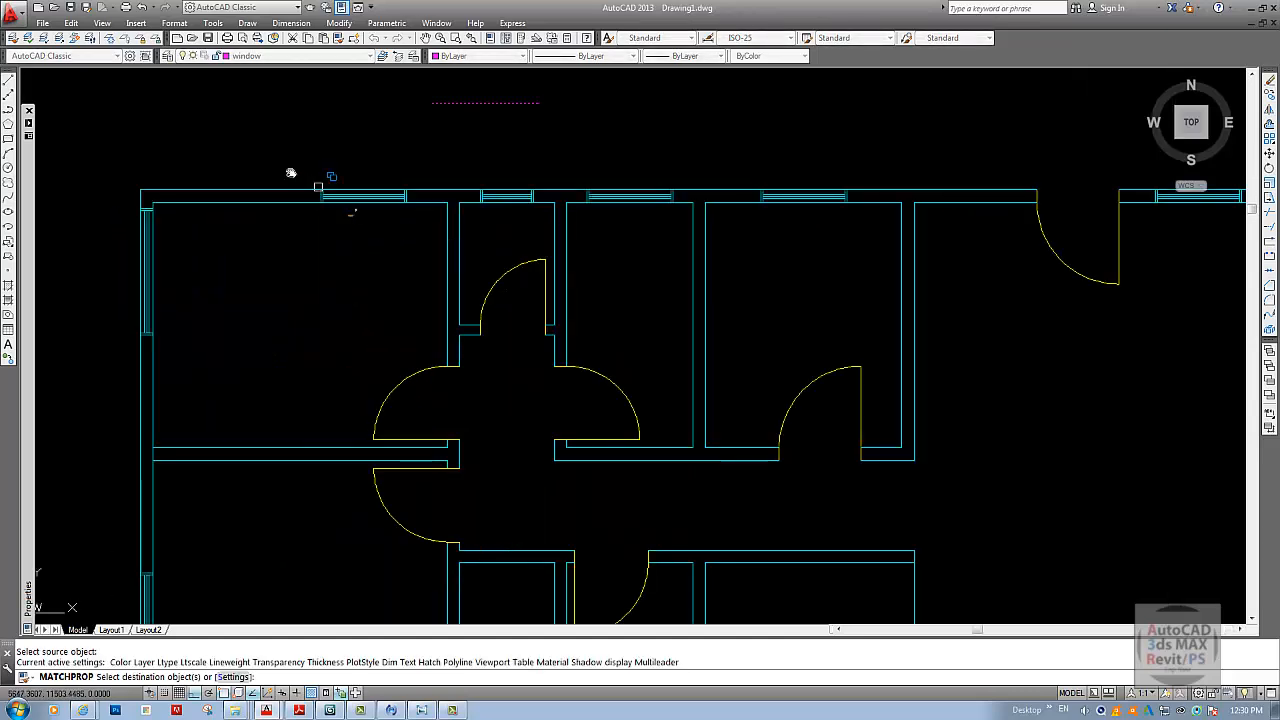
pyautogui.click(286, 169)
pyautogui.scroll(-2, 557, 214)
pyautogui.click(766, 230)
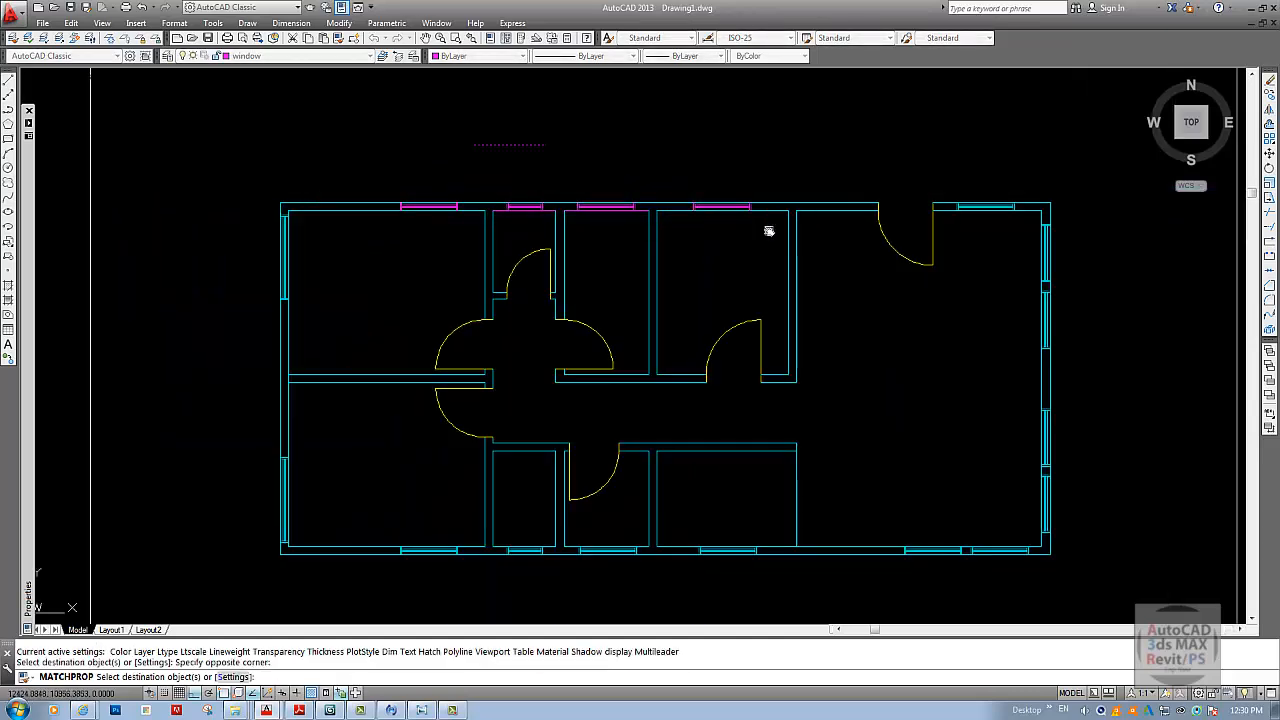
# - Match the north rooms' magenta inner wall lines back to the wall layer, using a cyan partition wall line as the source
pyautogui.moveTo(710, 216); pyautogui.dragTo(491, 214, button='middle')
pyautogui.hotkey('ctrl', 'z')
pyautogui.scroll(2, 497, 212)
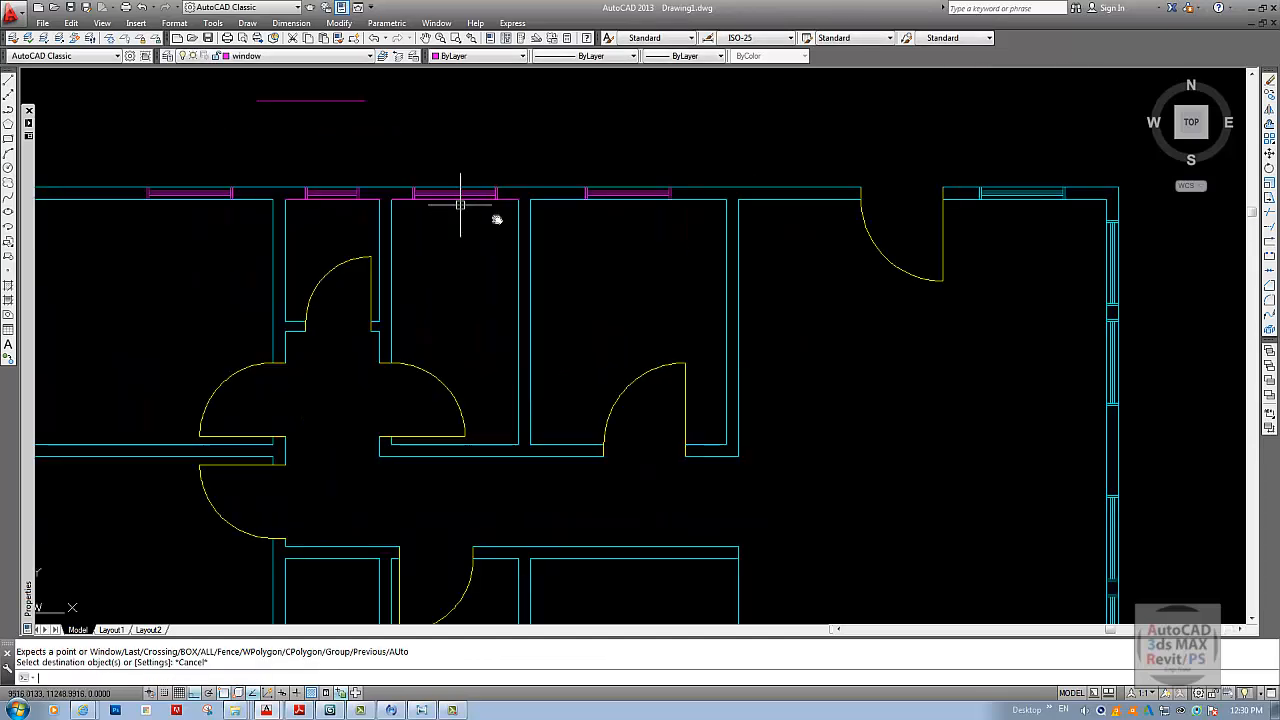
pyautogui.press('Escape')
pyautogui.press('Escape')
pyautogui.write('ma')
pyautogui.press('Return')
pyautogui.click(519, 226)
pyautogui.scroll(5, 510, 200)
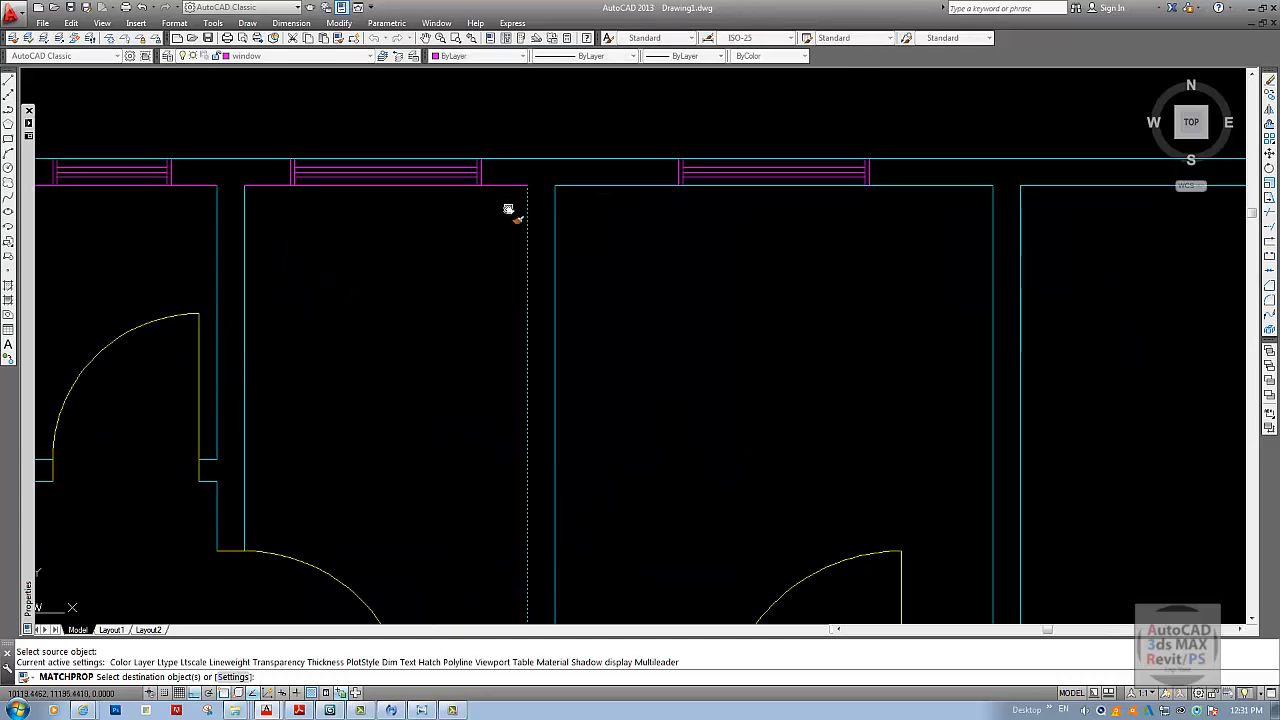
pyautogui.scroll(-1, 545, 200)
pyautogui.press('Return')
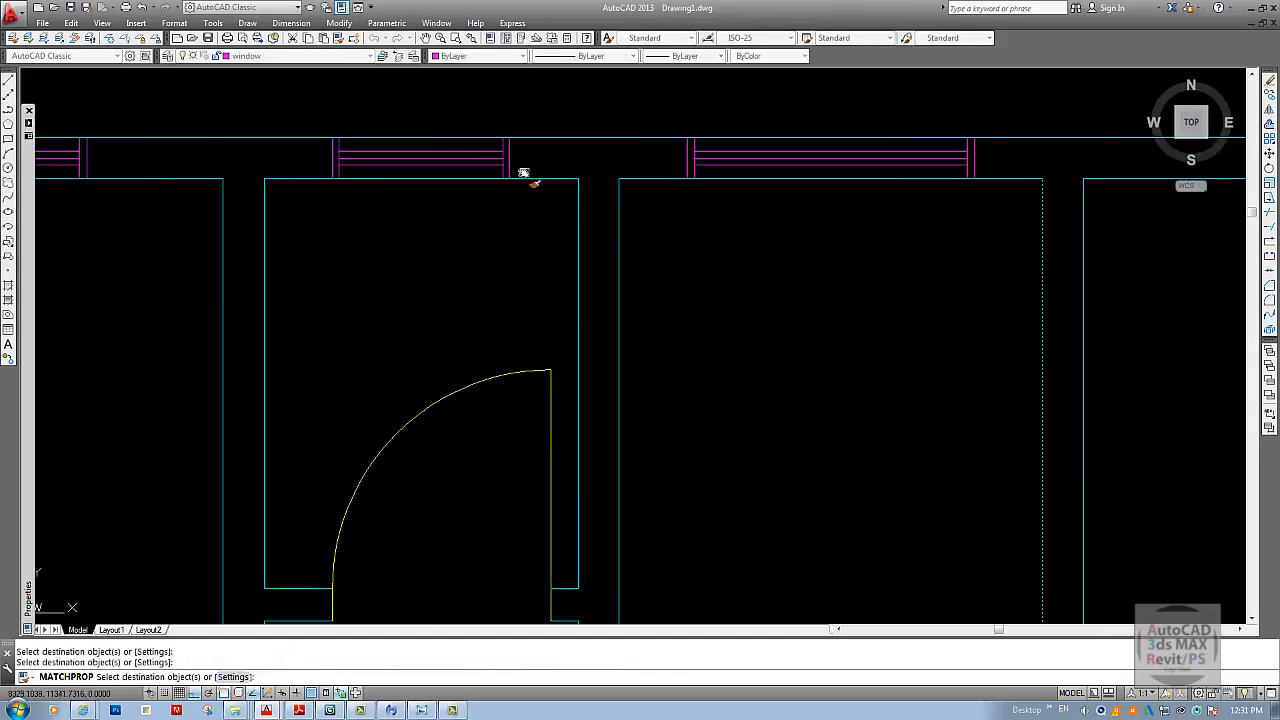
pyautogui.scroll(-4, 560, 240)
pyautogui.moveTo(538, 236); pyautogui.dragTo(536, 230, button='middle')
pyautogui.press('Escape')
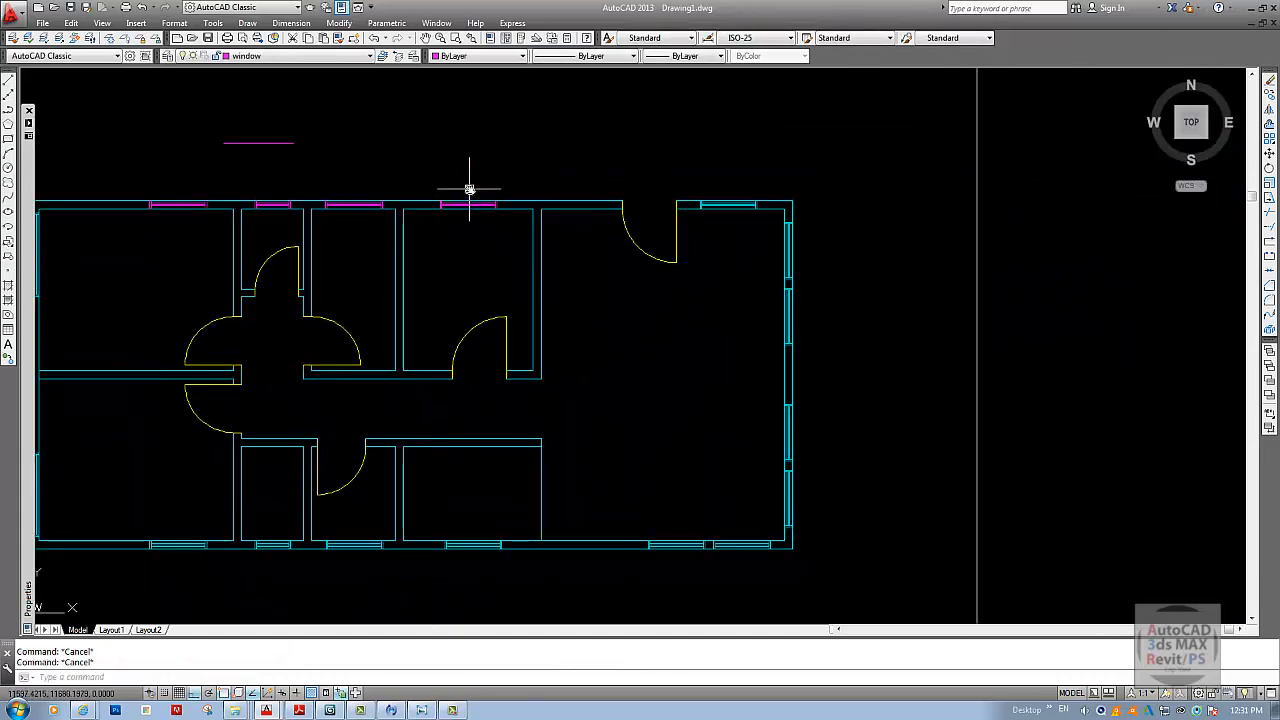
# - Match the north wall window east of the entrance door to the magenta sample line
pyautogui.write('ma')
pyautogui.press('Return')
pyautogui.click(268, 142)
pyautogui.scroll(3, 757, 186)
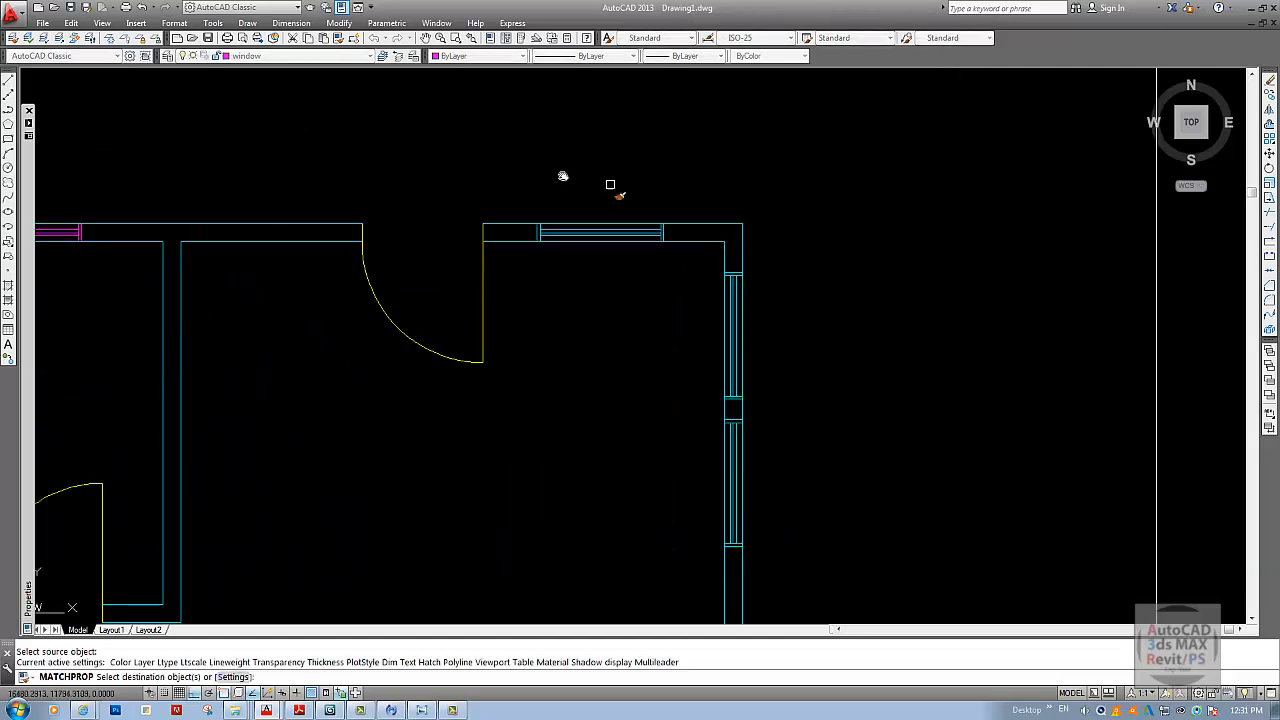
pyautogui.click(533, 166)
pyautogui.click(706, 306)
# - Match the four east wall windows to the window layer's sample line
pyautogui.moveTo(688, 300); pyautogui.dragTo(692, 214, button='middle')
pyautogui.click(694, 166)
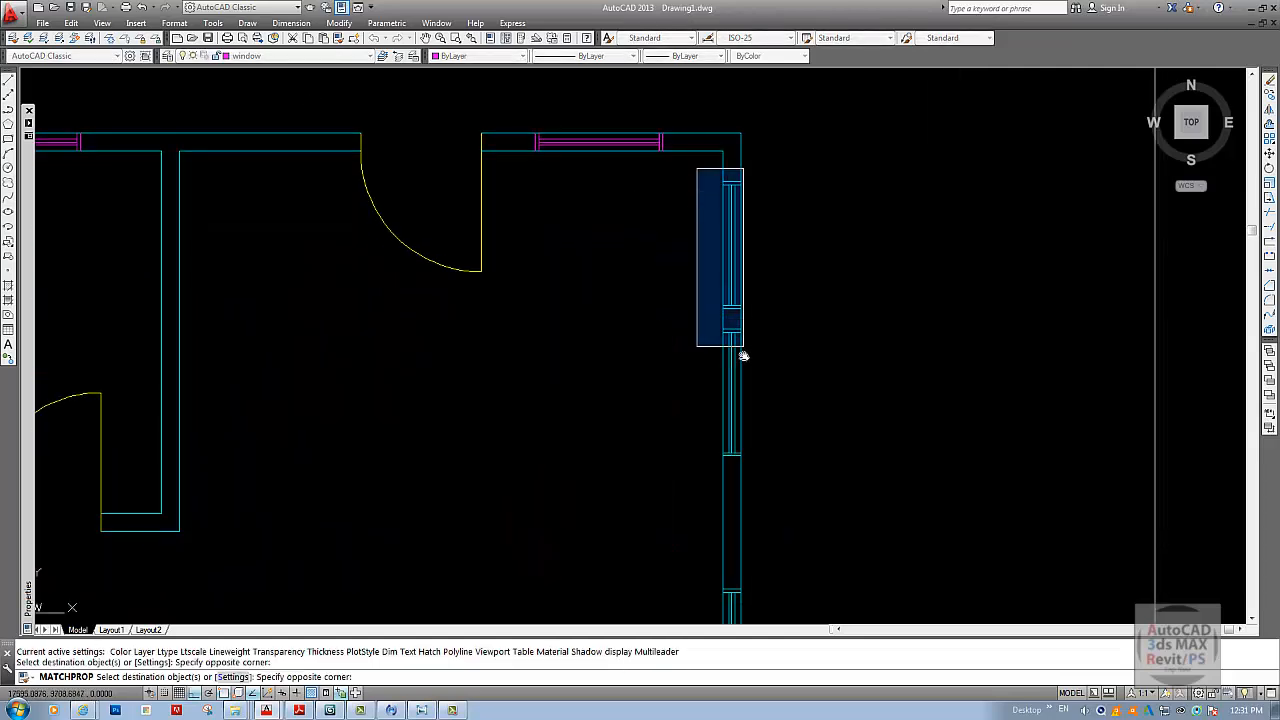
pyautogui.scroll(-1, 760, 380)
pyautogui.click(768, 400)
pyautogui.moveTo(728, 423); pyautogui.dragTo(727, 209, button='middle')
pyautogui.click(712, 237)
pyautogui.click(769, 440)
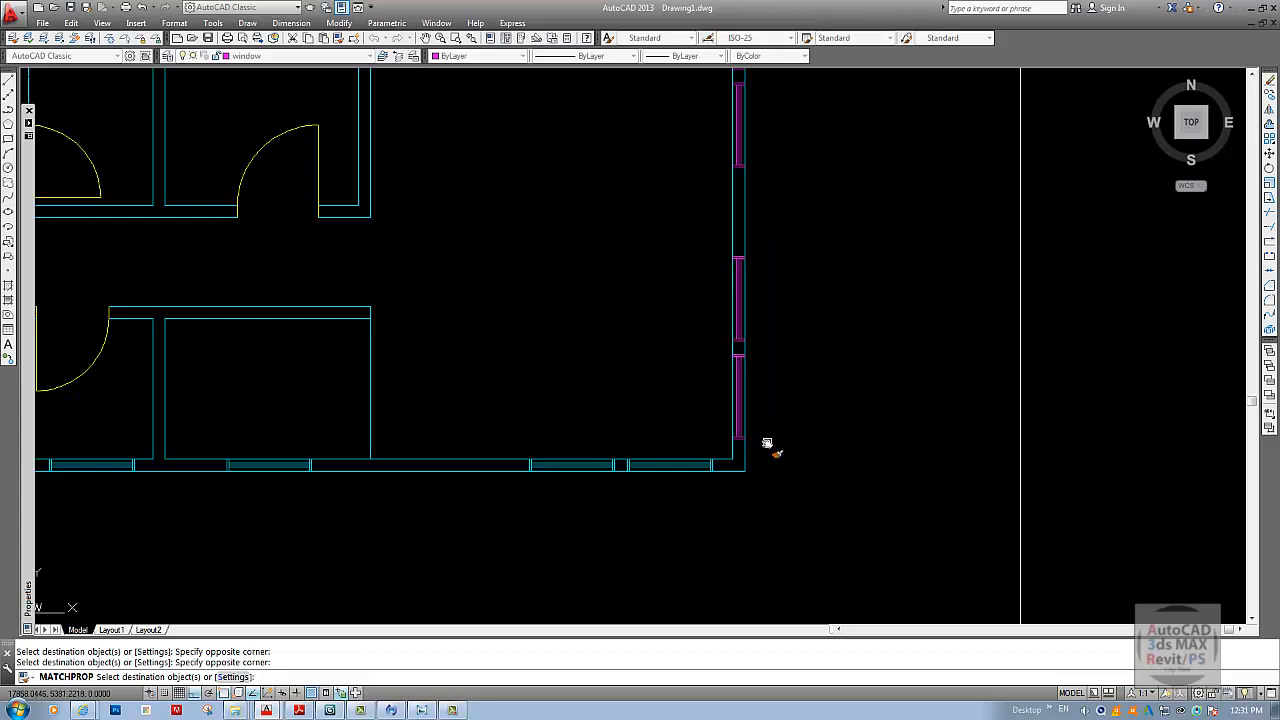
# - Match all six south wall windows to the window layer's sample line
pyautogui.moveTo(531, 380); pyautogui.dragTo(635, 232, button='middle')
pyautogui.click(640, 234)
pyautogui.click(832, 368)
pyautogui.moveTo(264, 329); pyautogui.dragTo(691, 314, button='middle')
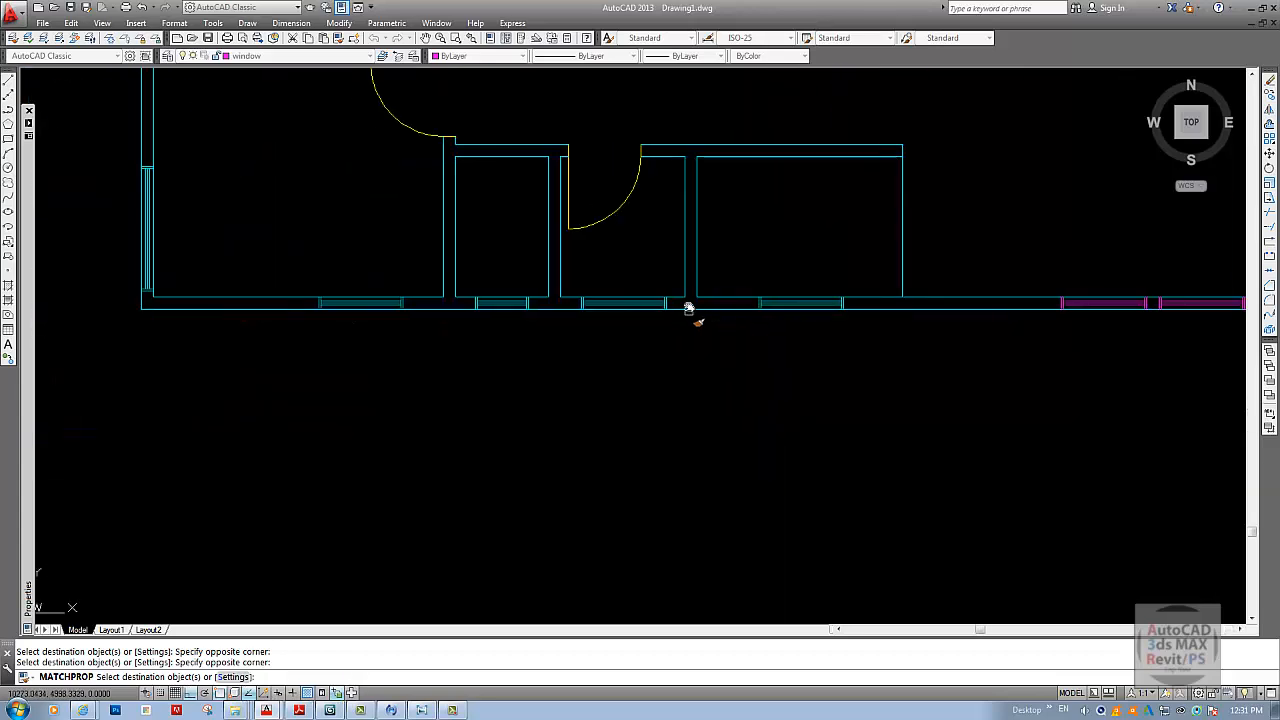
pyautogui.click(742, 276)
pyautogui.click(872, 345)
pyautogui.click(577, 289)
pyautogui.click(707, 347)
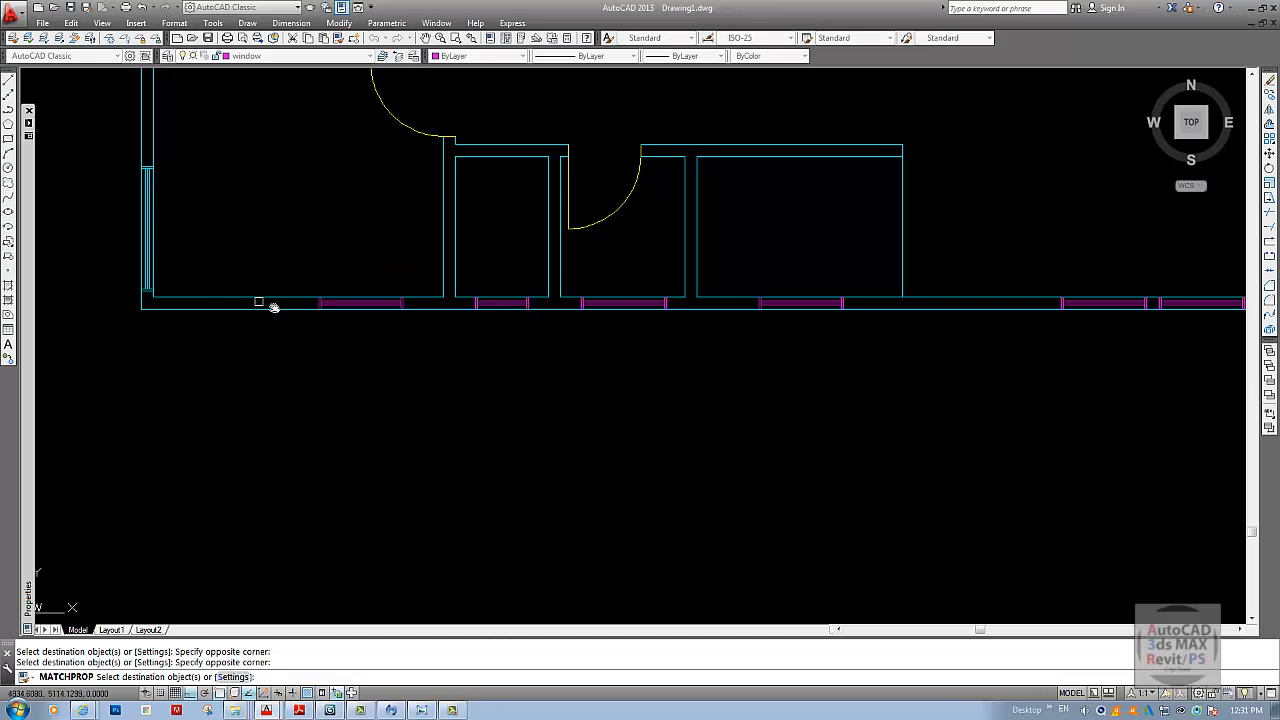
# - Match both west wall windows to the window layer's magenta sample line
pyautogui.moveTo(273, 307); pyautogui.dragTo(469, 220, button='middle')
pyautogui.click(469, 220)
pyautogui.click(557, 306)
pyautogui.scroll(-2, 557, 306)
pyautogui.moveTo(557, 306); pyautogui.dragTo(547, 258, button='middle')
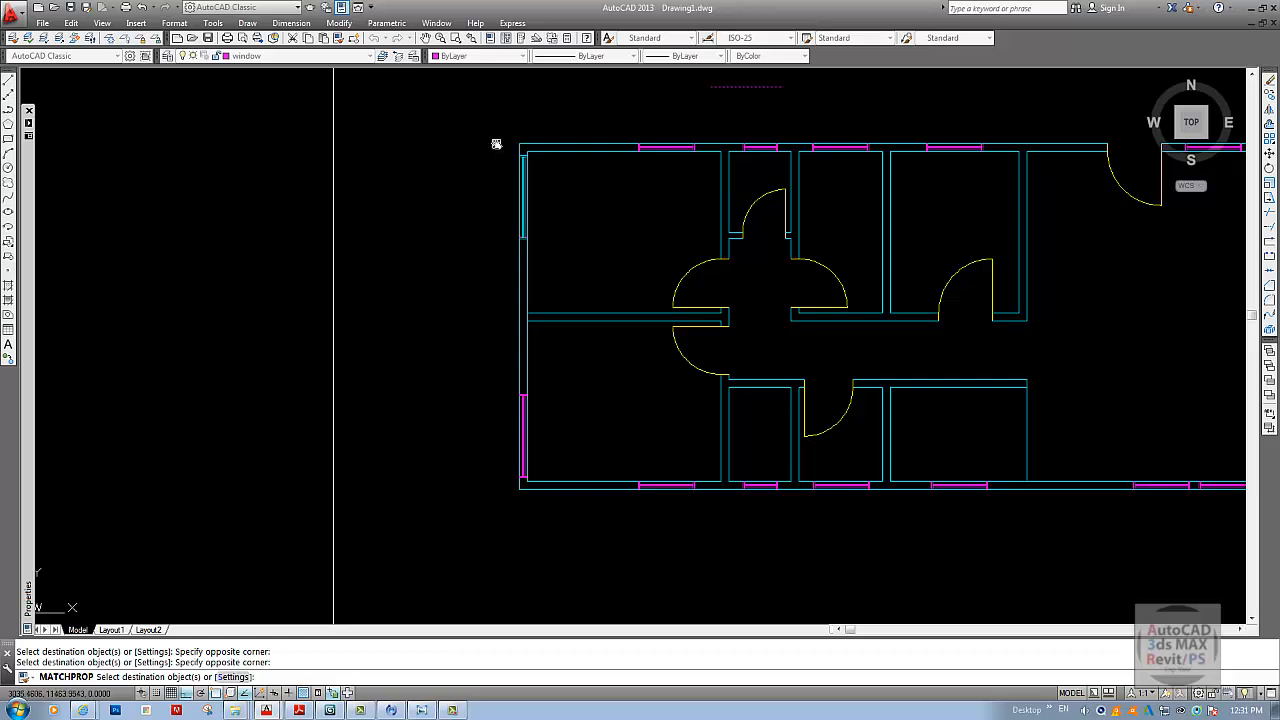
pyautogui.click(496, 144)
pyautogui.click(568, 268)
pyautogui.scroll(-3, 569, 270)
pyautogui.moveTo(609, 271); pyautogui.dragTo(471, 279, button='middle')
pyautogui.scroll(3, 546, 286)
# - Erase the magenta sample line above the north wall
pyautogui.press('Escape')
pyautogui.write('z')
pyautogui.press('Return')
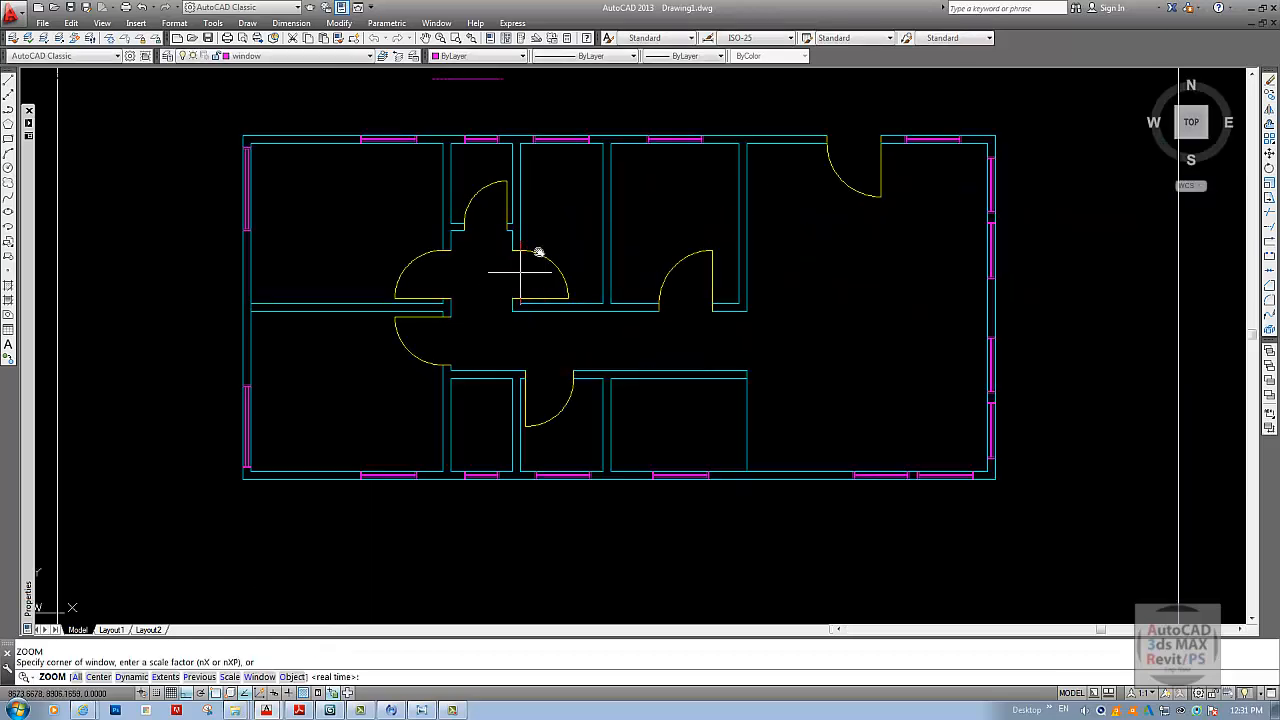
pyautogui.scroll(-2, 520, 270)
pyautogui.press('Escape')
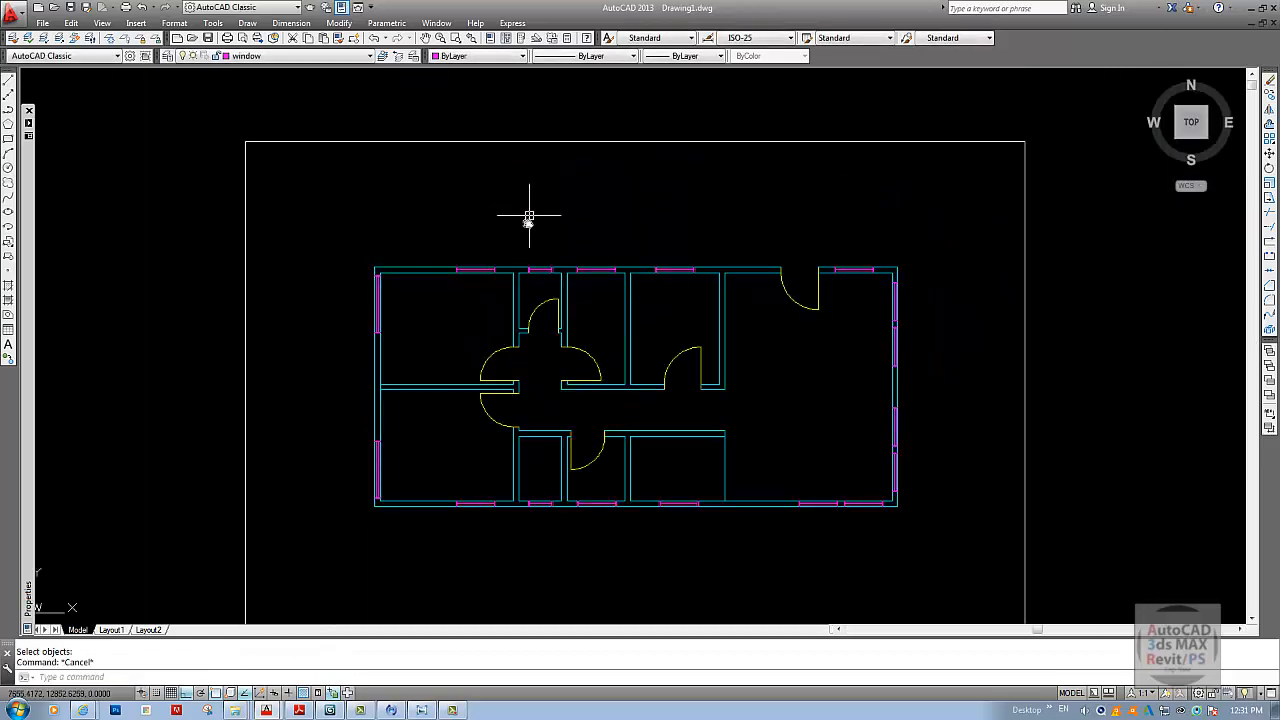
pyautogui.scroll(2, 529, 216)
pyautogui.moveTo(569, 257); pyautogui.dragTo(545, 196, button='middle')
# - Turn off the window and door layers so that only the walls are displayed
pyautogui.click(286, 56)
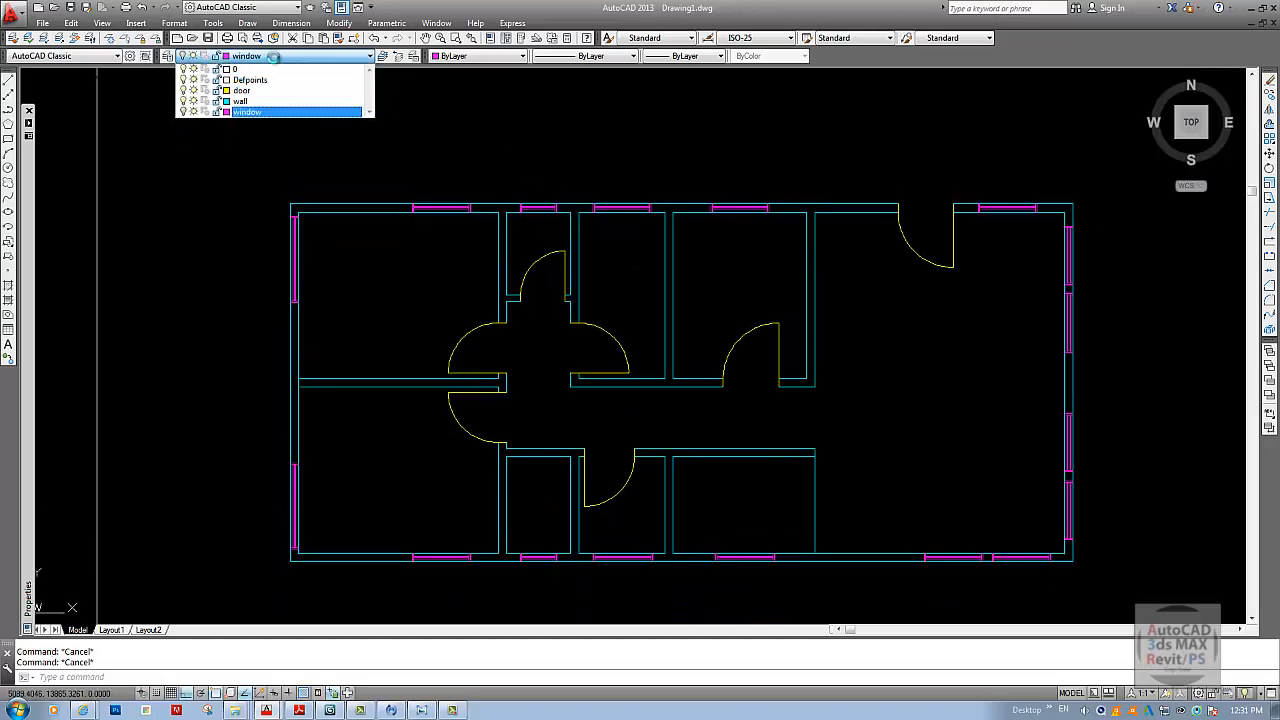
pyautogui.click(183, 112)
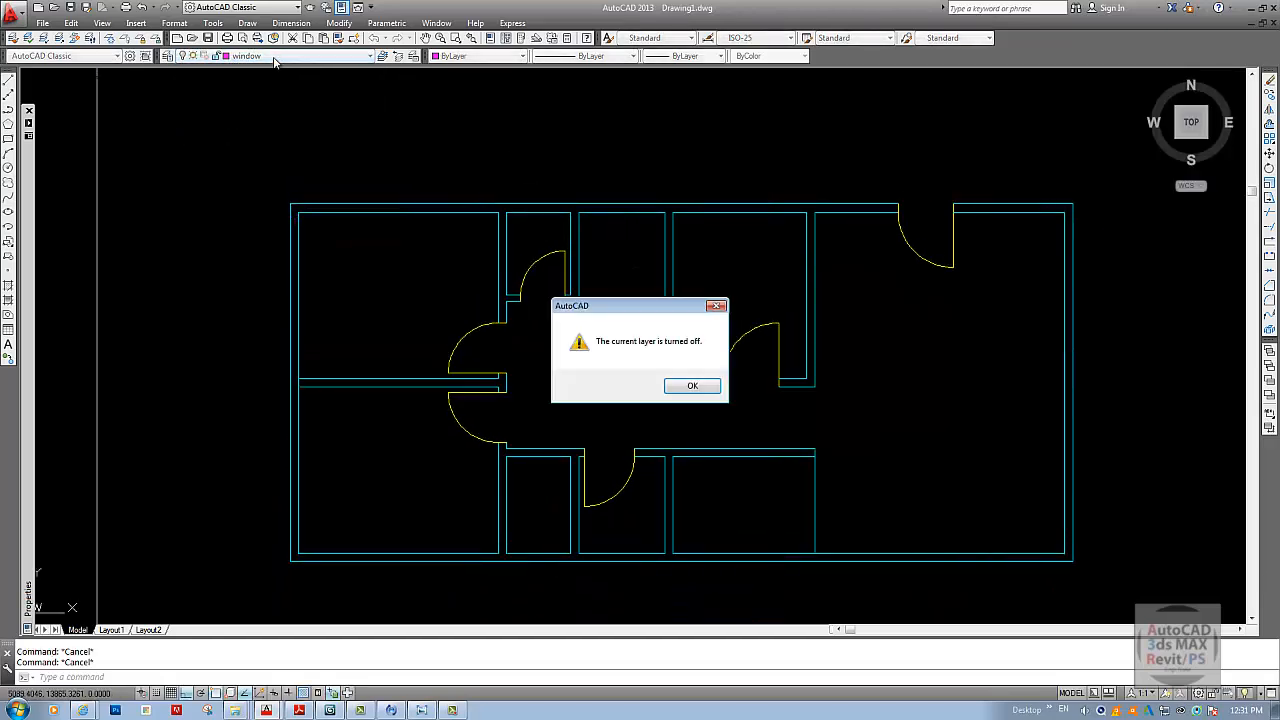
pyautogui.click(690, 387)
pyautogui.click(316, 60)
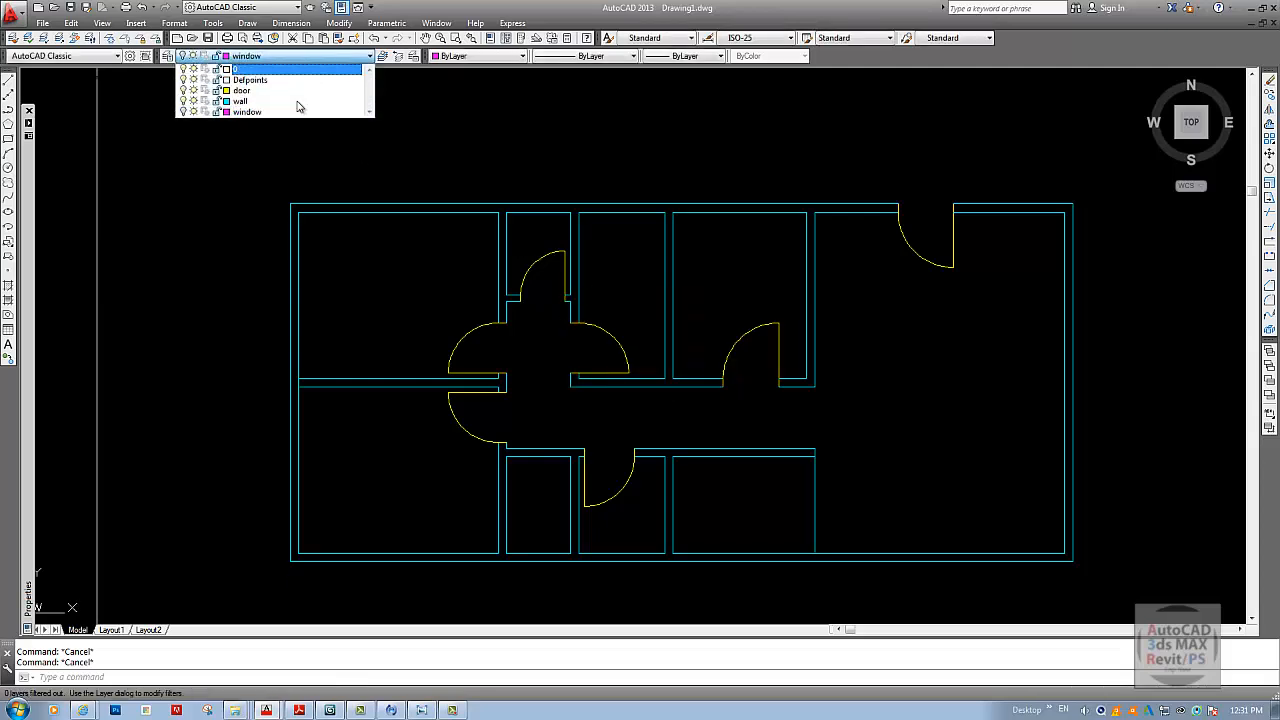
pyautogui.click(183, 90)
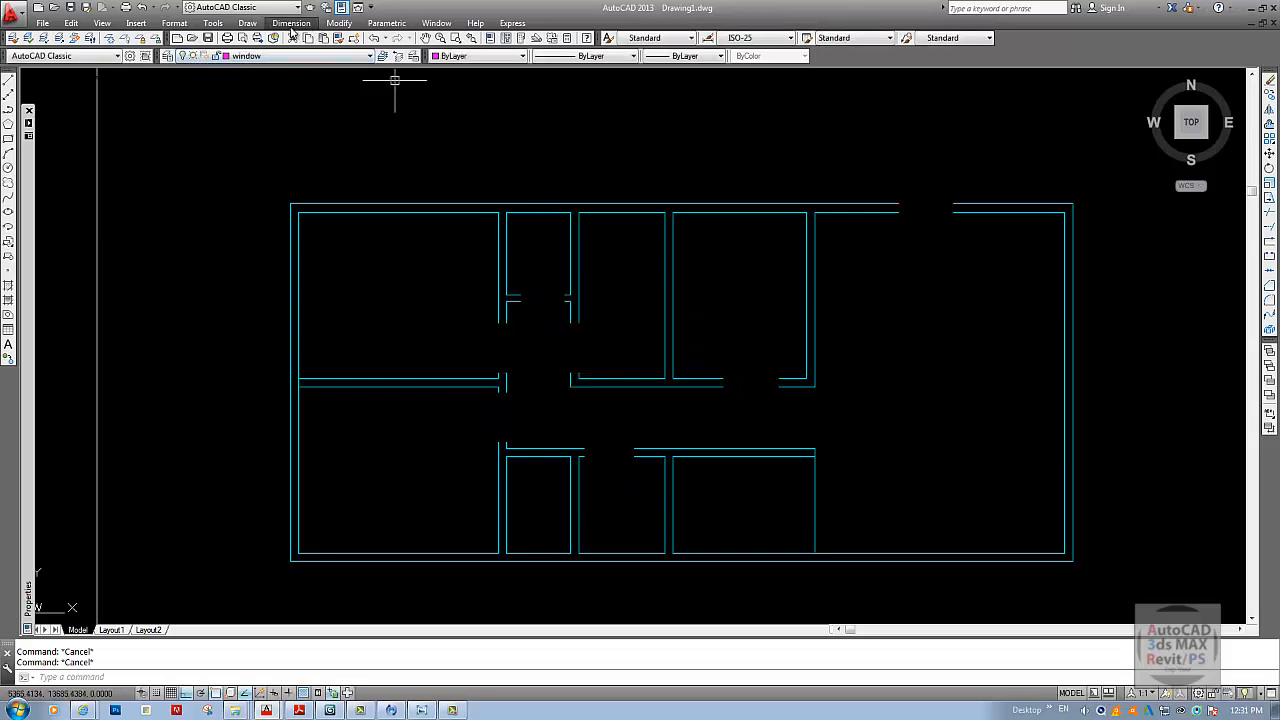
# - Turn the window and door layers back on
pyautogui.click(290, 56)
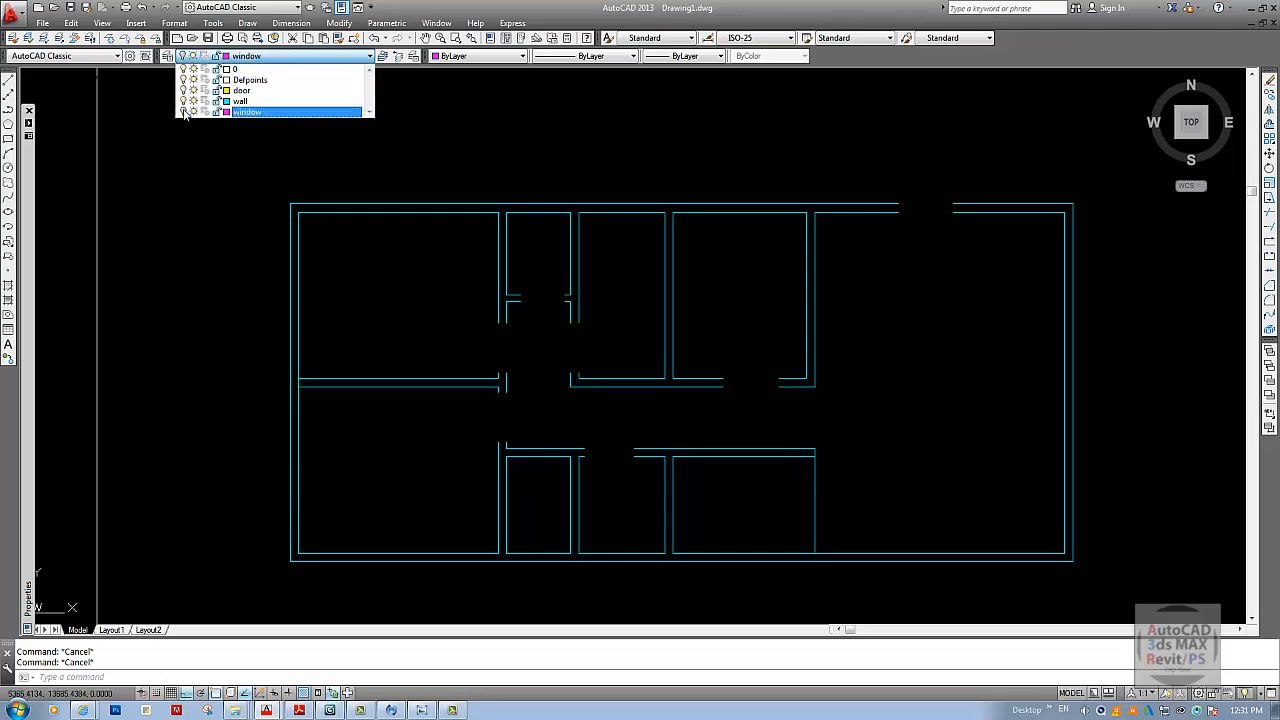
pyautogui.click(184, 112)
pyautogui.click(566, 186)
pyautogui.press('Escape')
pyautogui.press('Escape')
pyautogui.press('Escape')
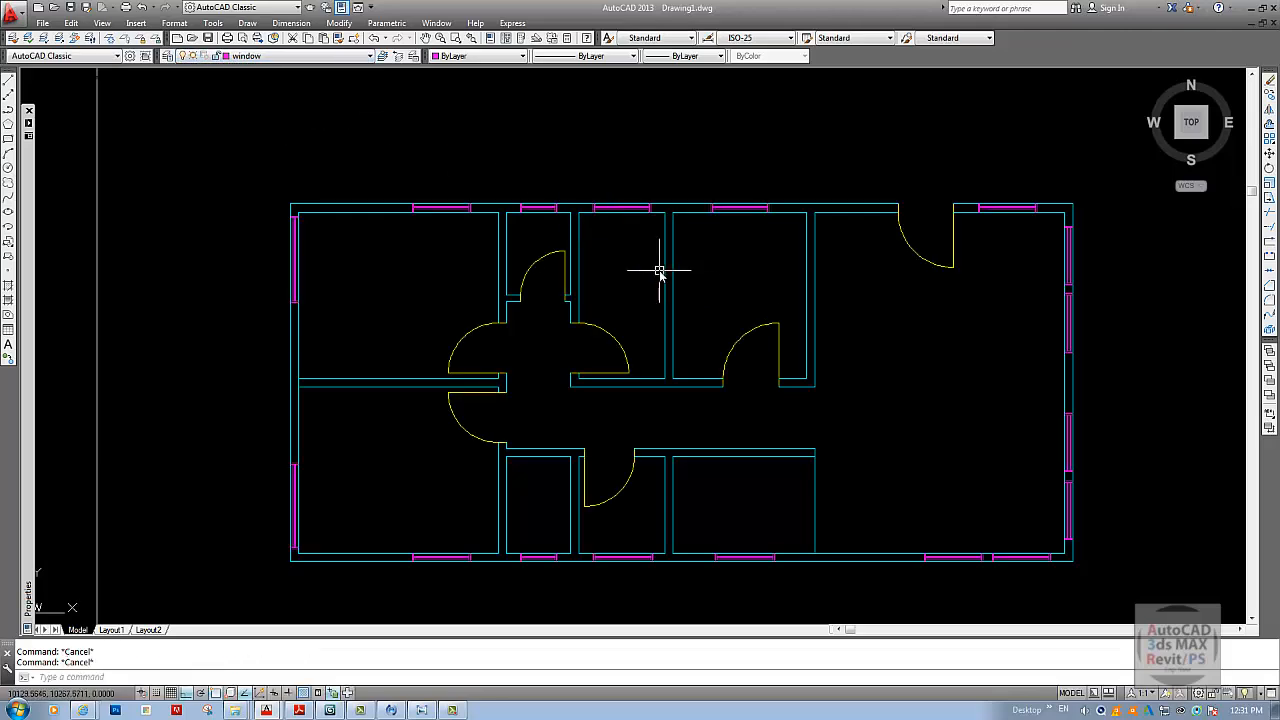
pyautogui.moveTo(660, 270); pyautogui.dragTo(675, 270, button='middle')
pyautogui.scroll(-8, 668, 303)
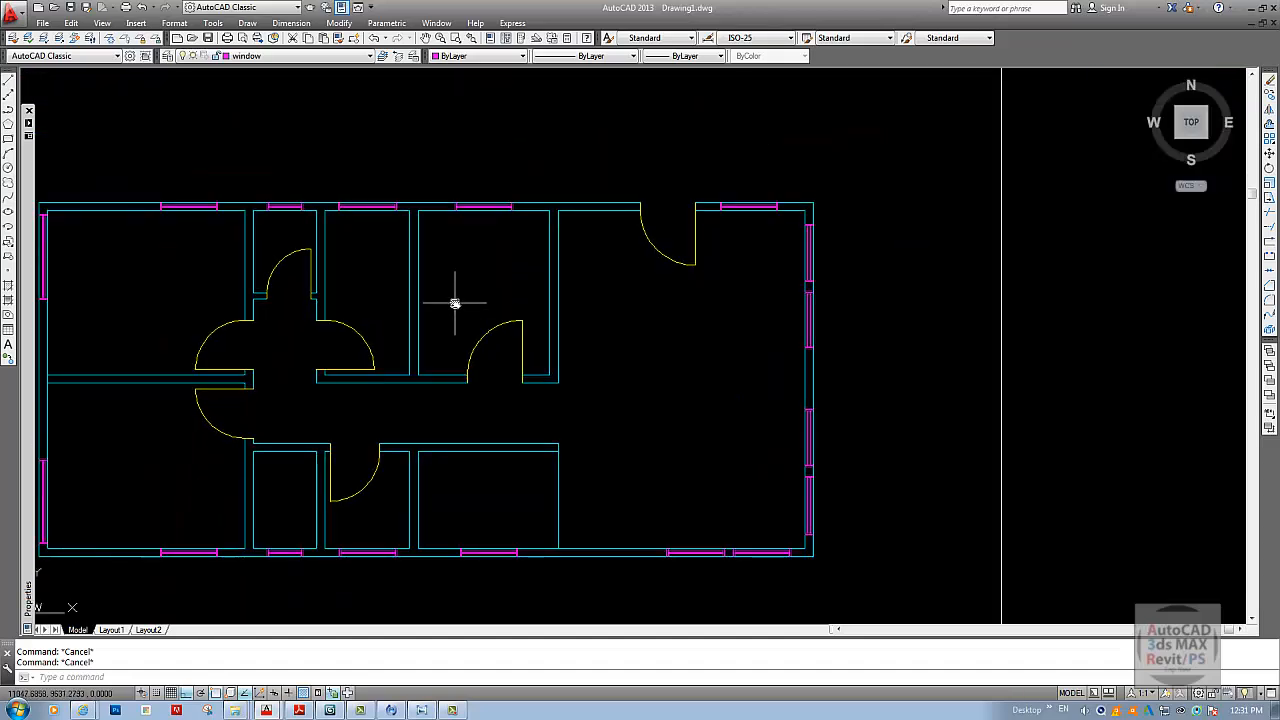
pyautogui.scroll(-2, 586, 340)
pyautogui.write('z')
pyautogui.press('Return')
pyautogui.write('e')
pyautogui.press('Return')
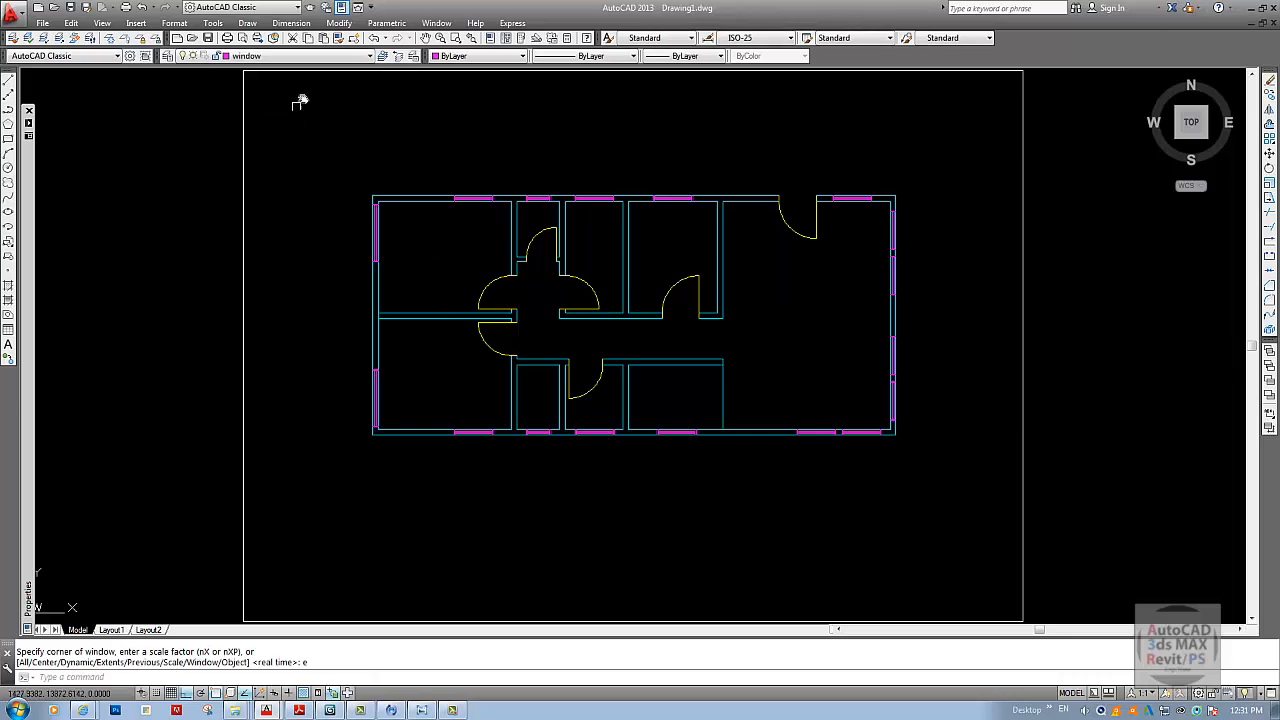
pyautogui.click(172, 23)
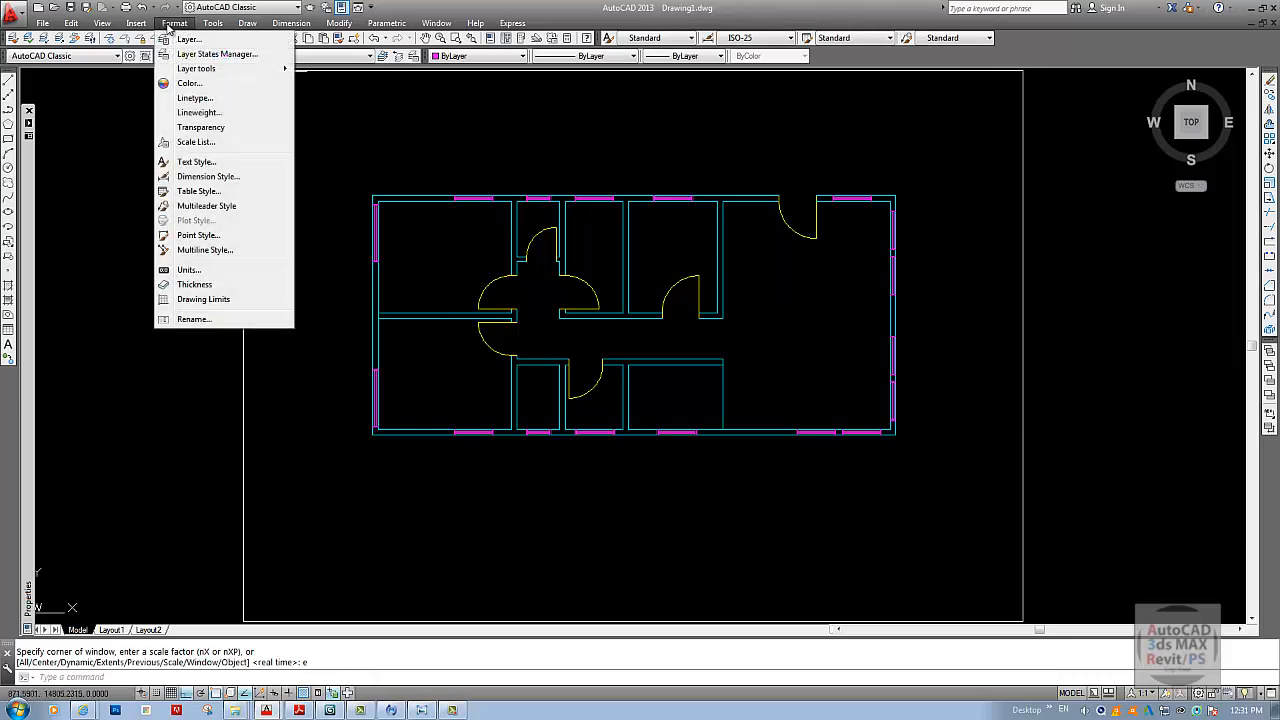
pyautogui.click(207, 176)
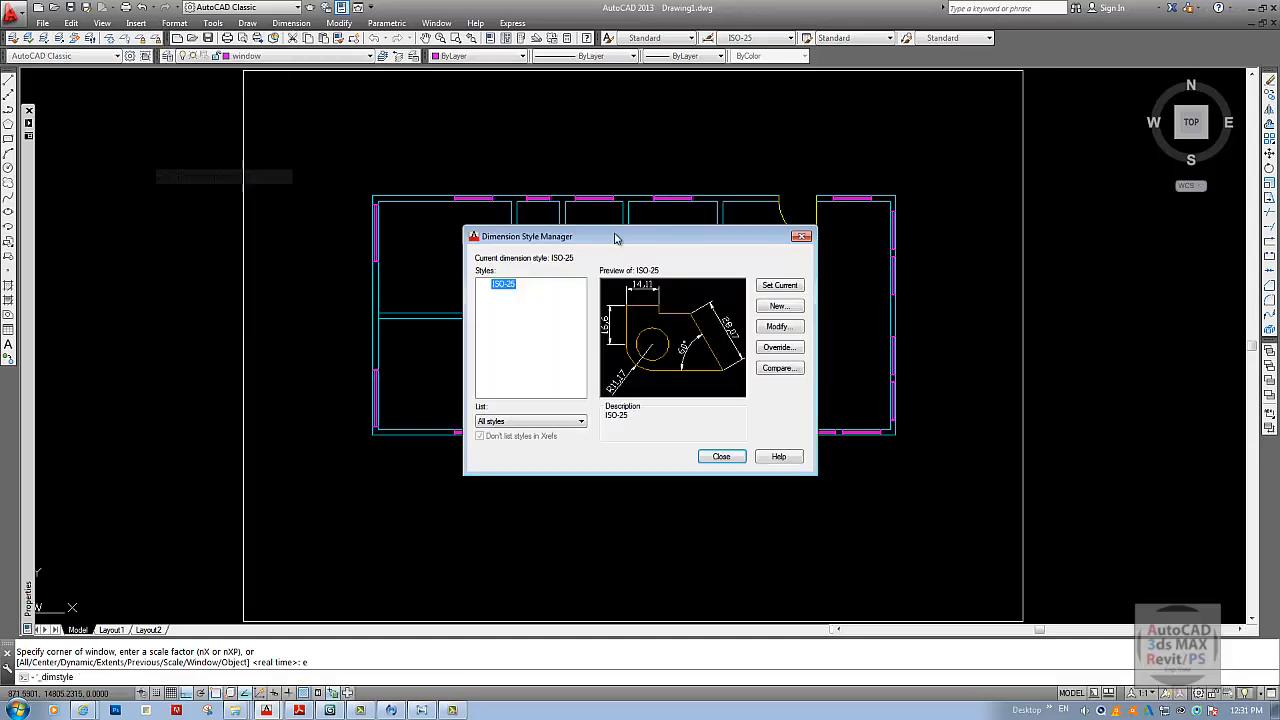
pyautogui.press('Escape')
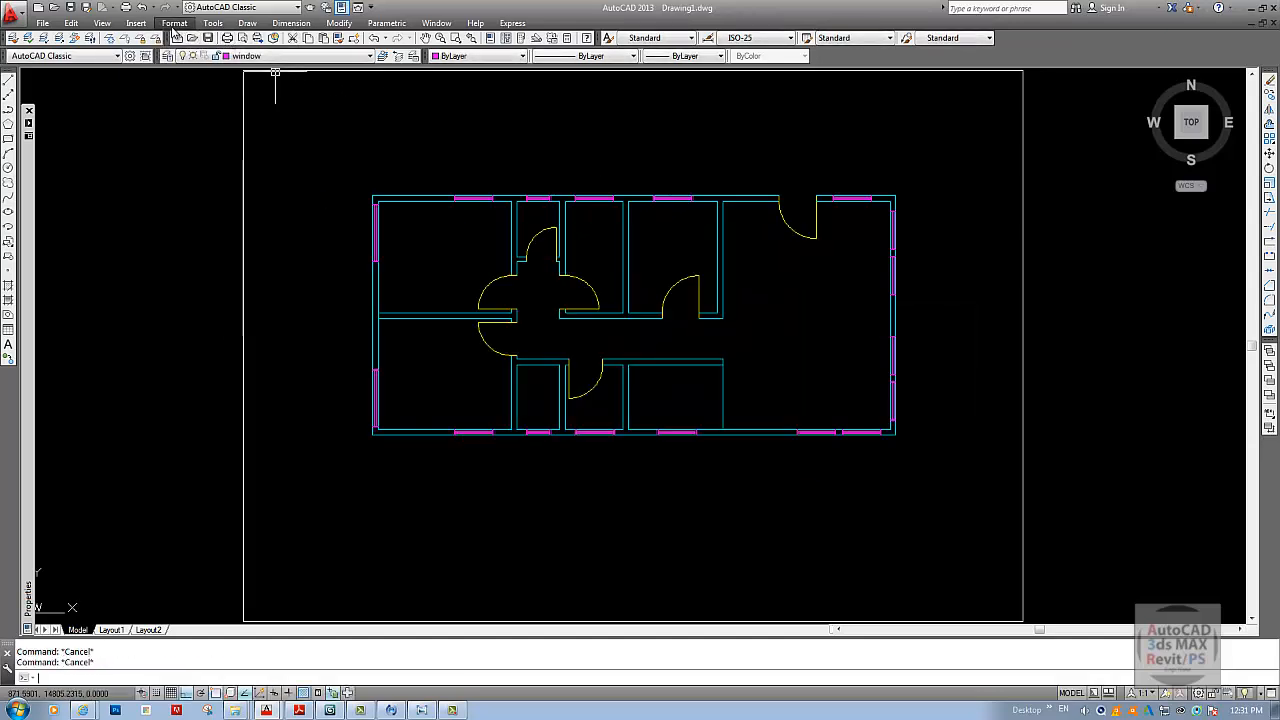
# - Create a new layer named dimension and set its color to red
pyautogui.click(174, 23)
pyautogui.click(185, 37)
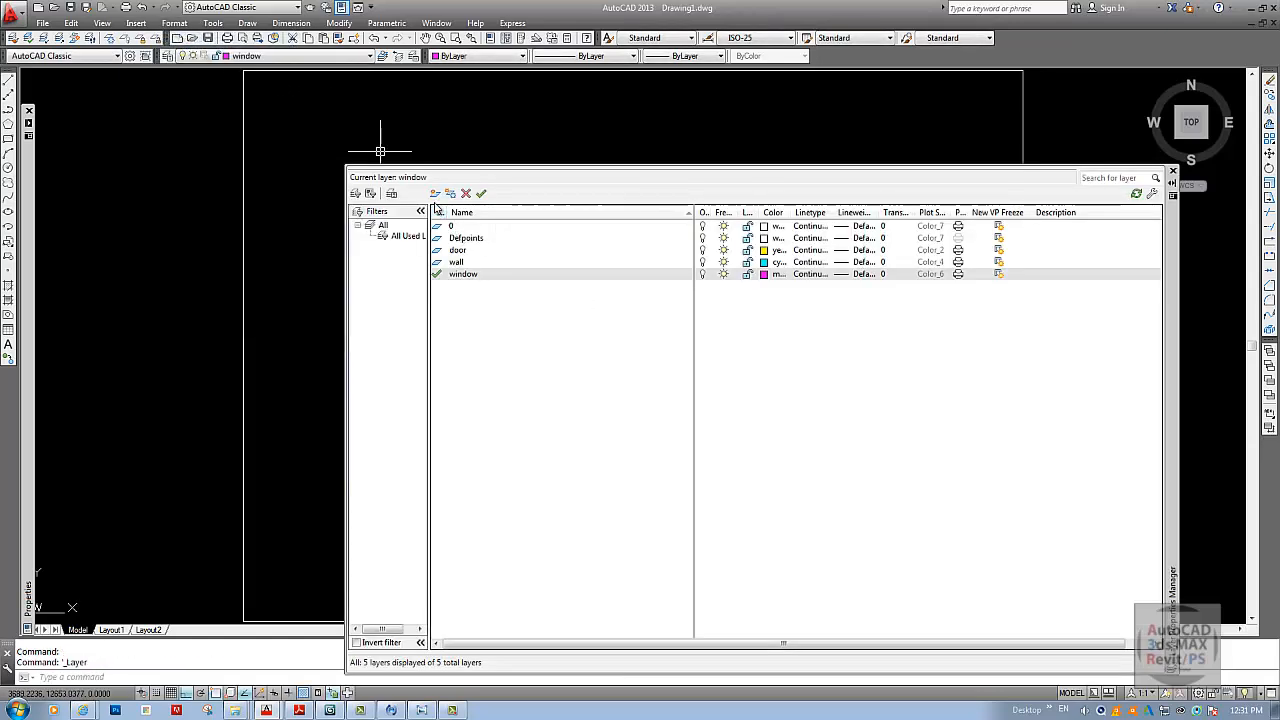
pyautogui.click(435, 193)
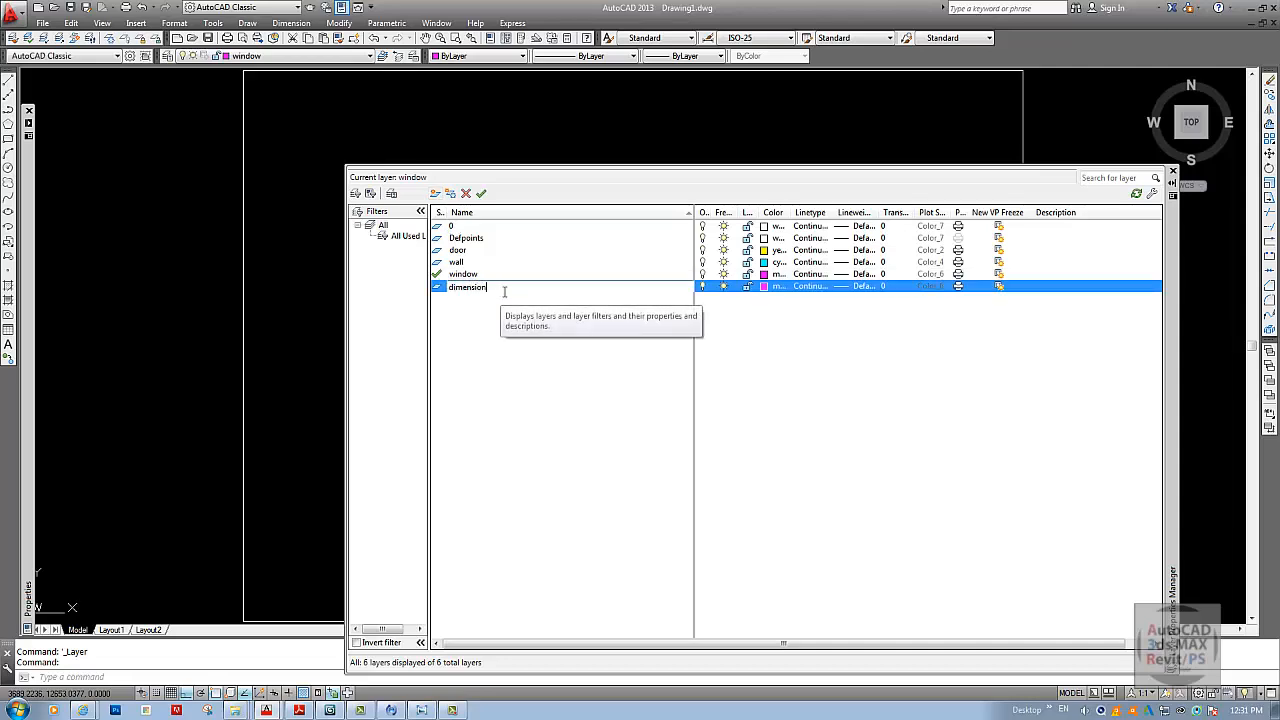
pyautogui.click(764, 287)
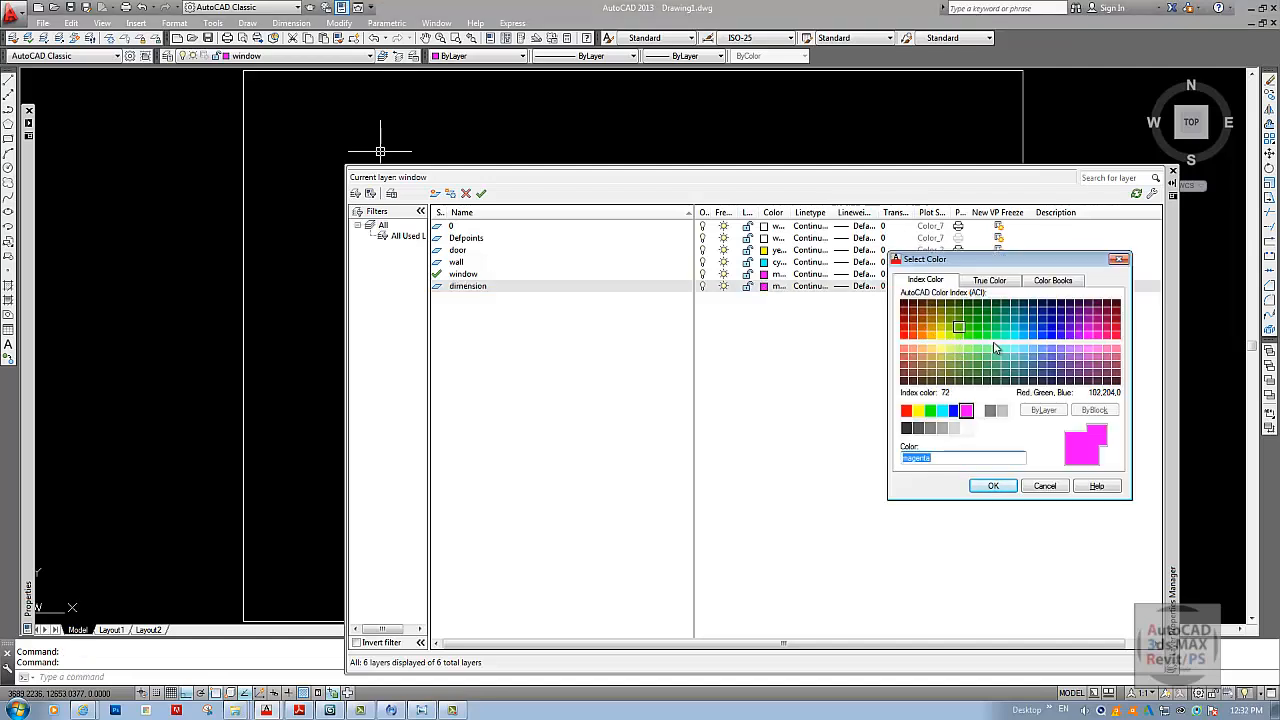
pyautogui.click(906, 410)
pyautogui.click(993, 486)
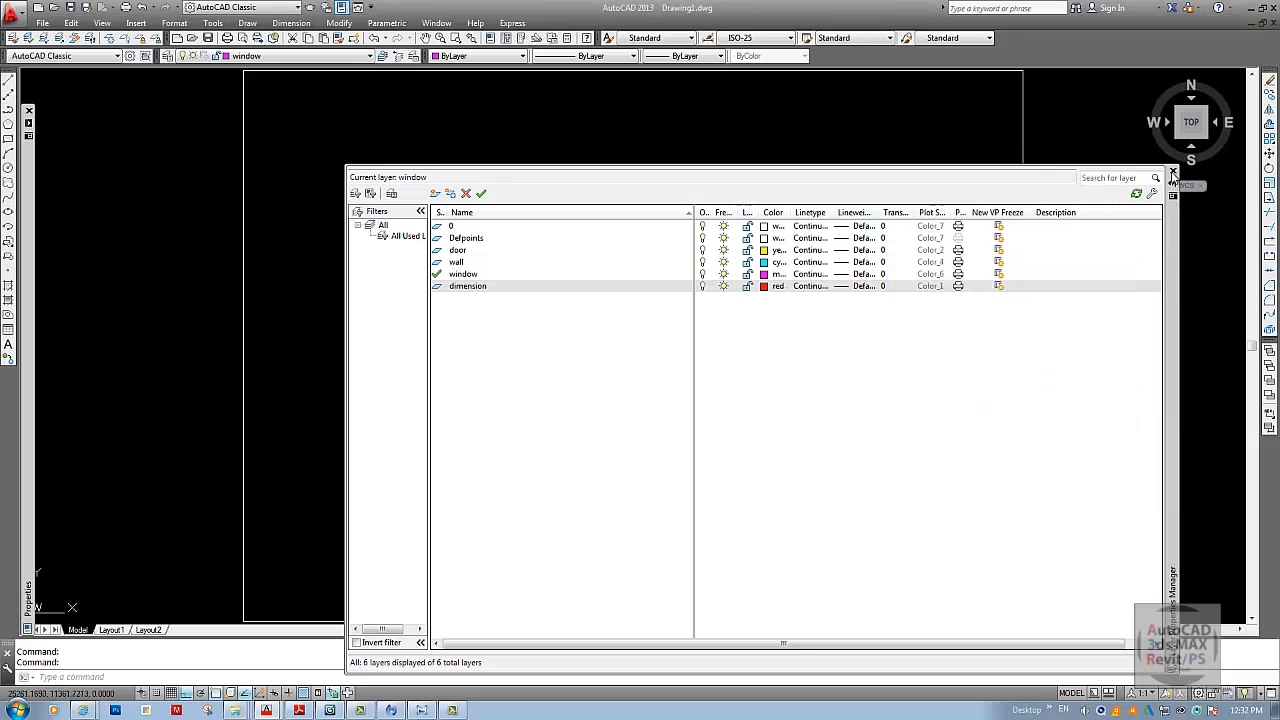
pyautogui.click(1173, 175)
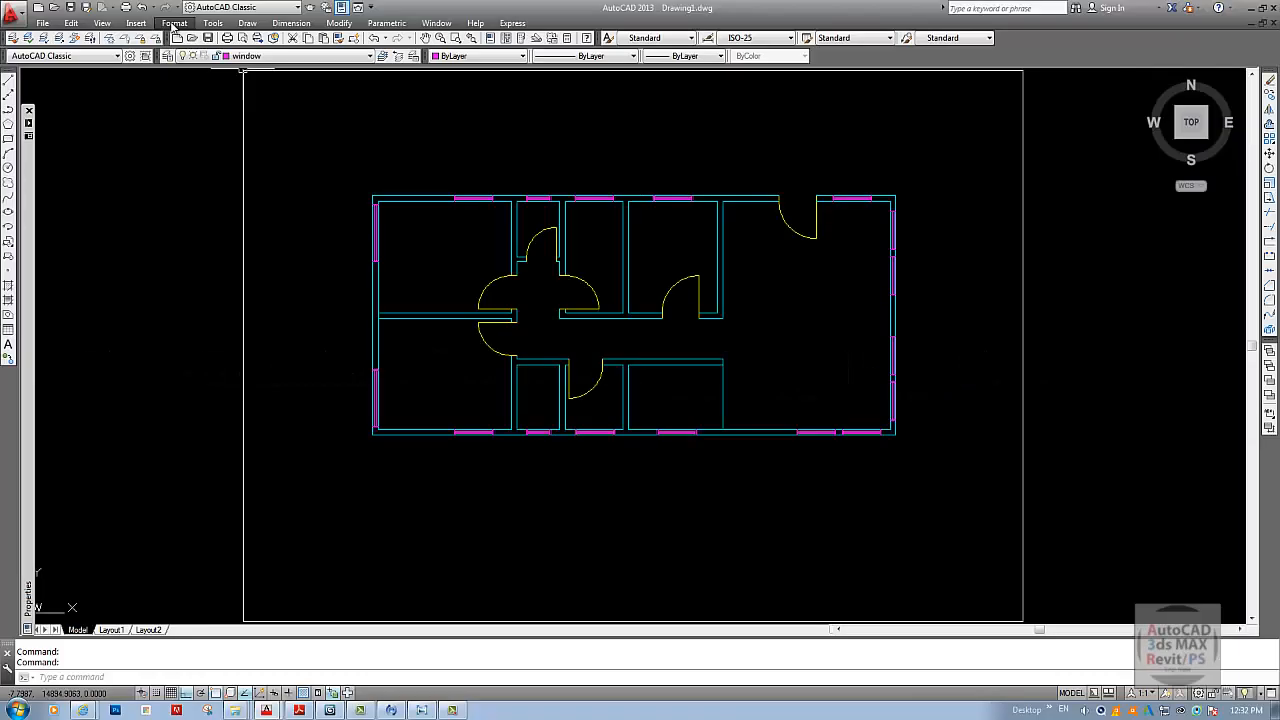
# - Modify the ISO-25 dimension style's extension lines to extend 100 beyond the dimension lines with a 100 offset from origin
pyautogui.click(174, 24)
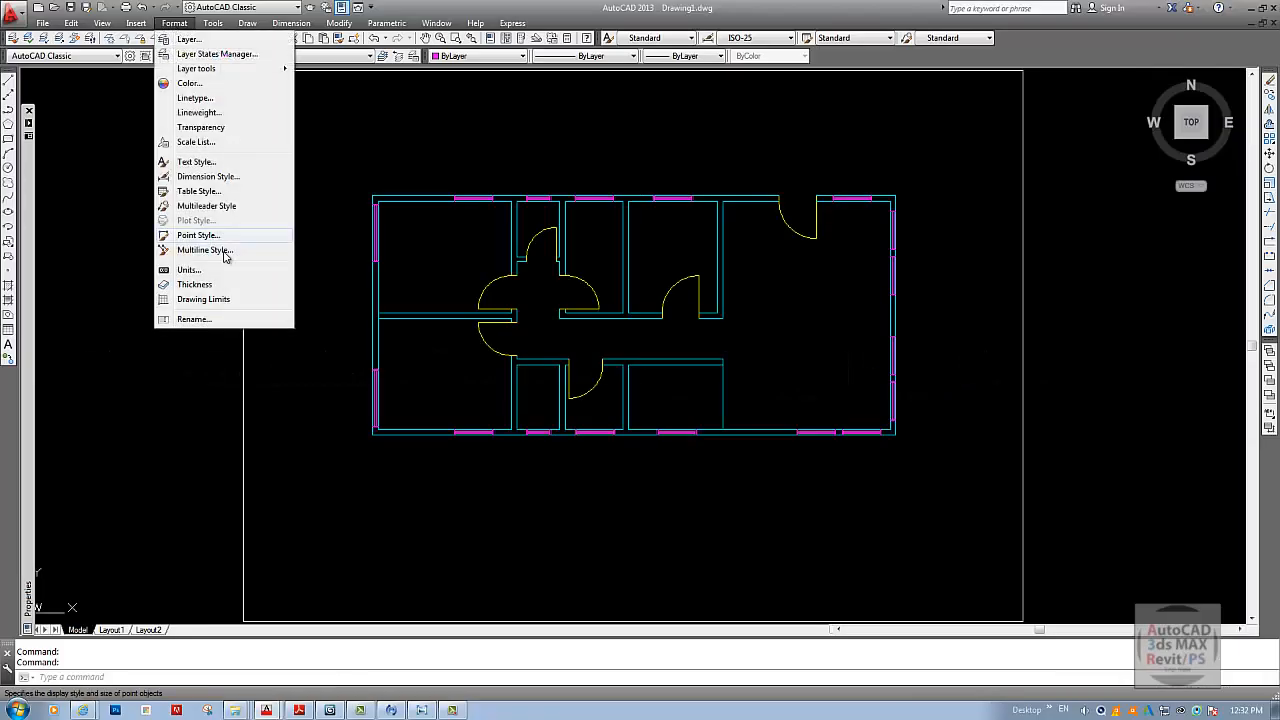
pyautogui.click(205, 177)
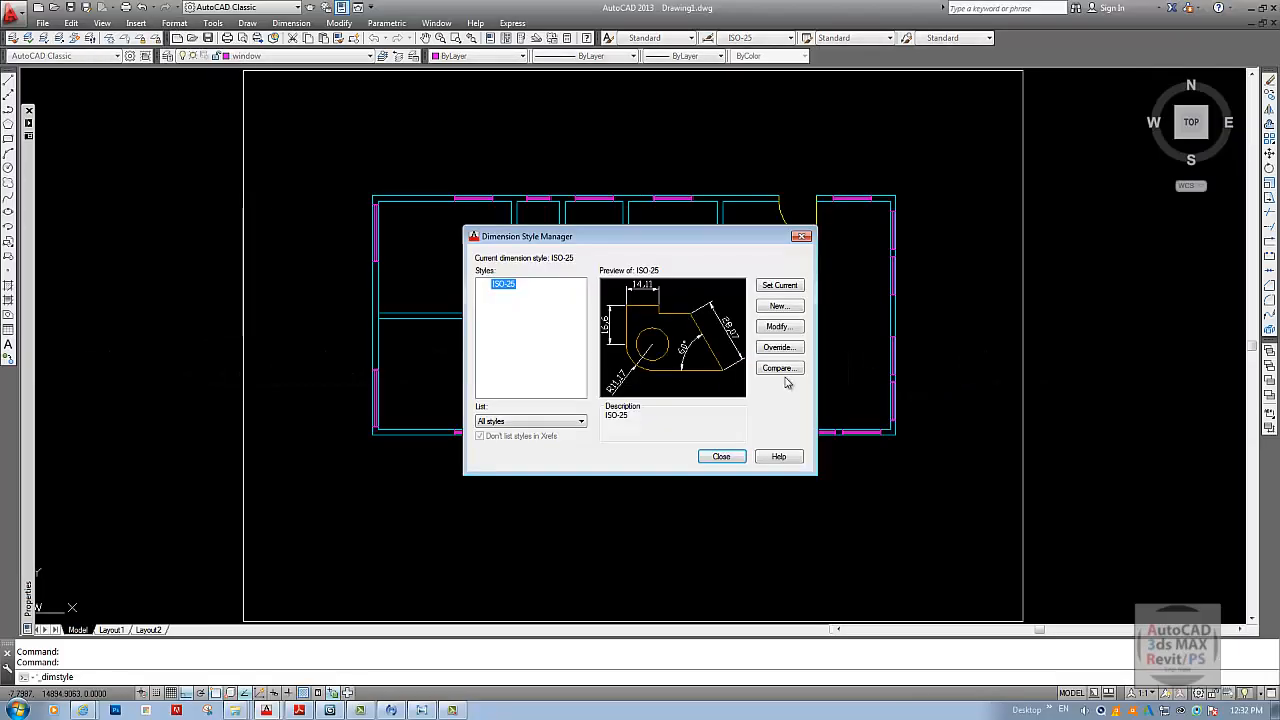
pyautogui.press('Return')
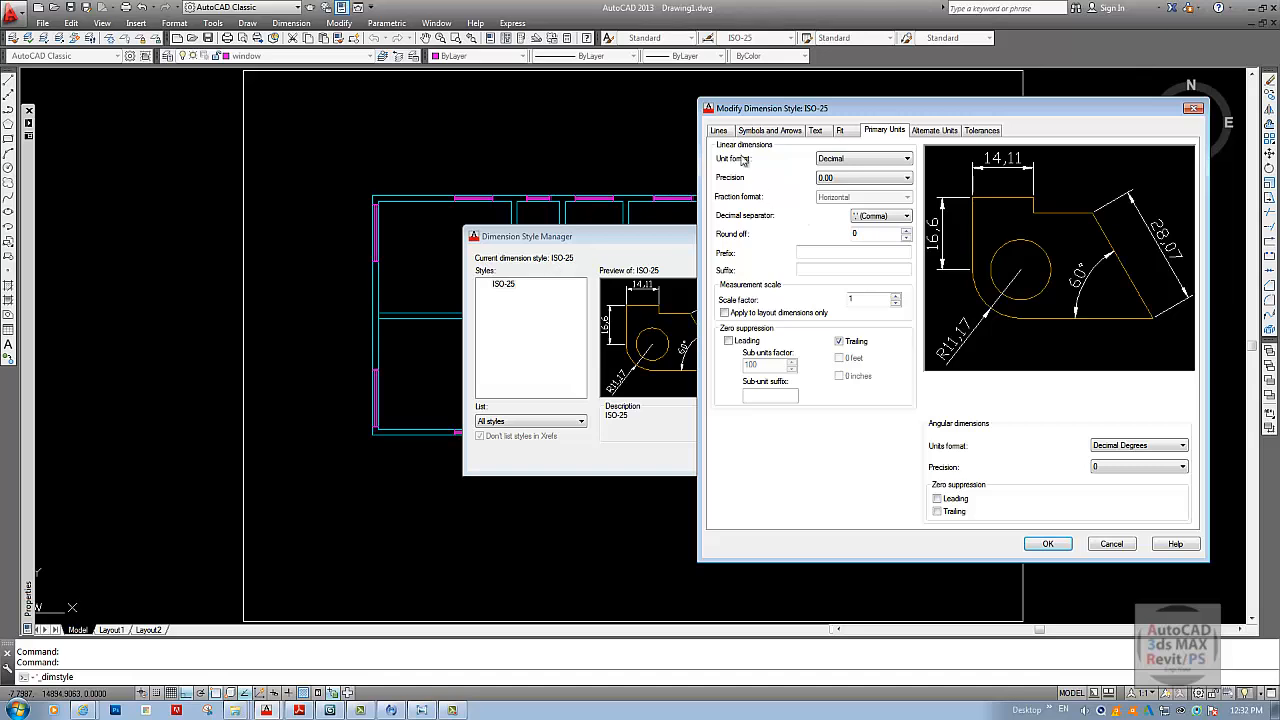
pyautogui.click(720, 131)
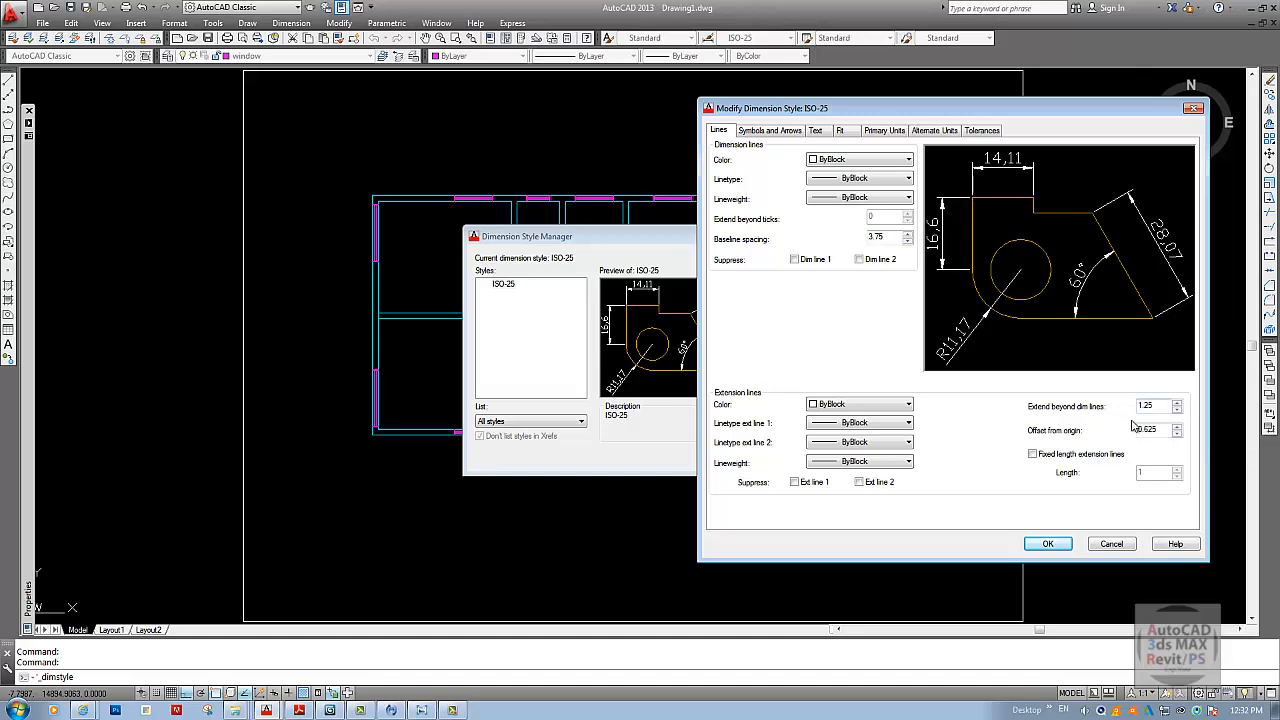
pyautogui.moveTo(1160, 411); pyautogui.dragTo(1075, 414)
pyautogui.moveTo(1165, 430); pyautogui.dragTo(1079, 412)
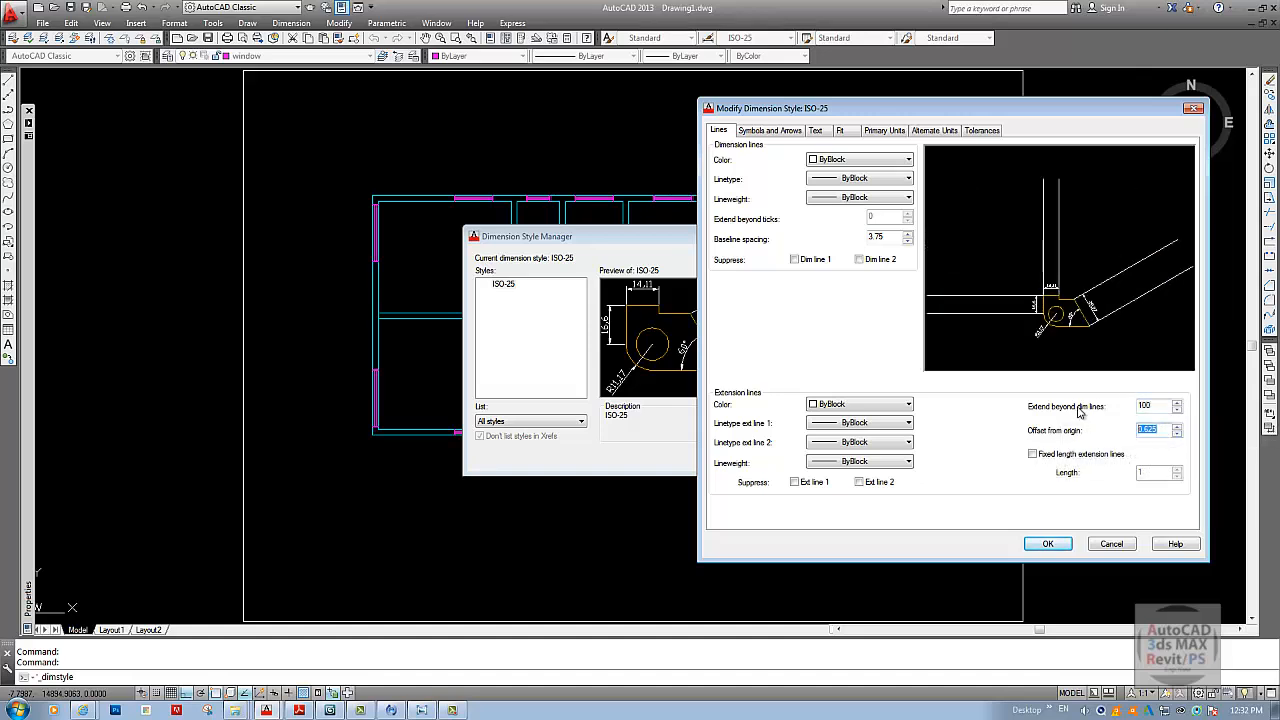
pyautogui.write('100')
pyautogui.moveTo(890, 237); pyautogui.dragTo(786, 233)
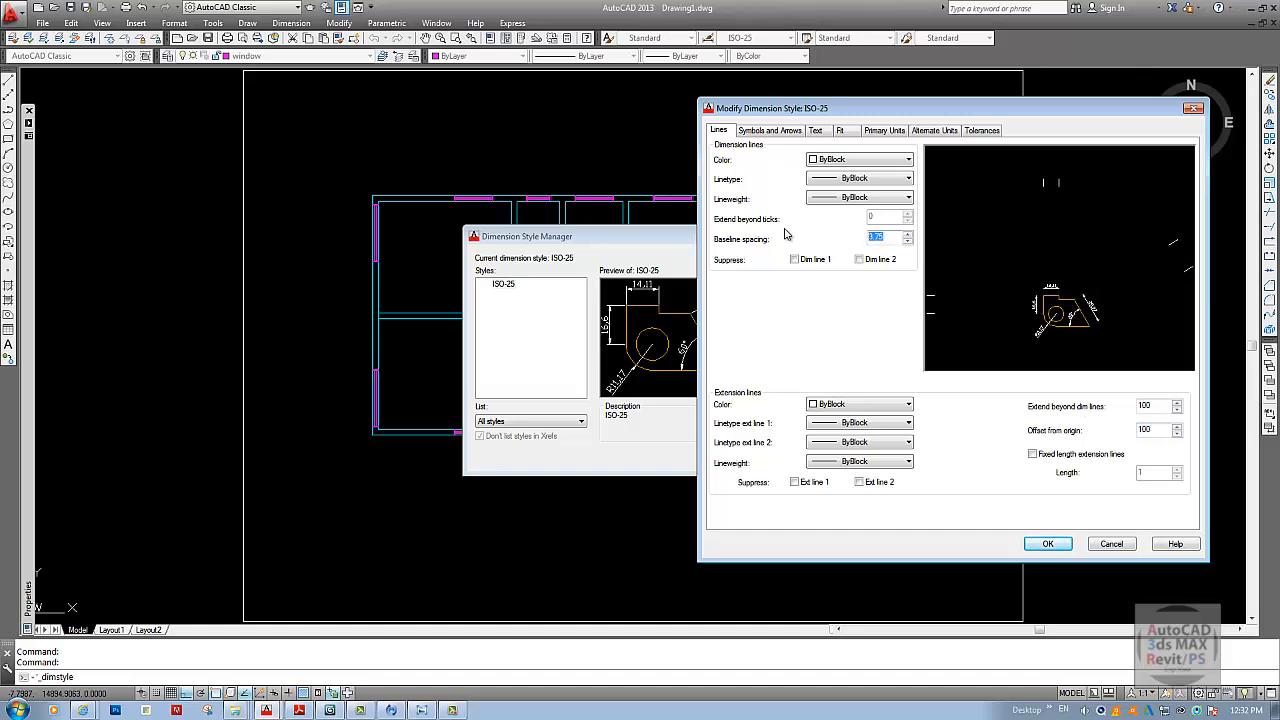
# - Enlarge the dimension style's arrows, set its text height to 100 and increase the text offset from the dimension line
pyautogui.click(778, 131)
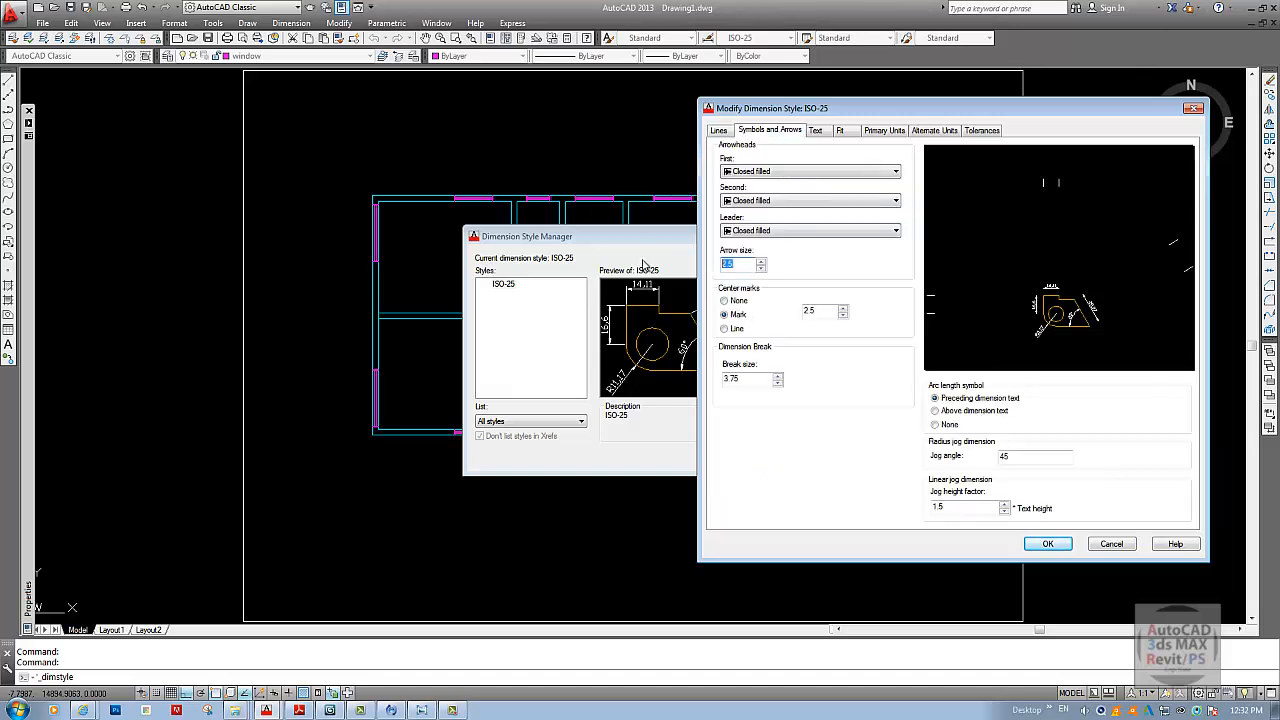
pyautogui.click(815, 131)
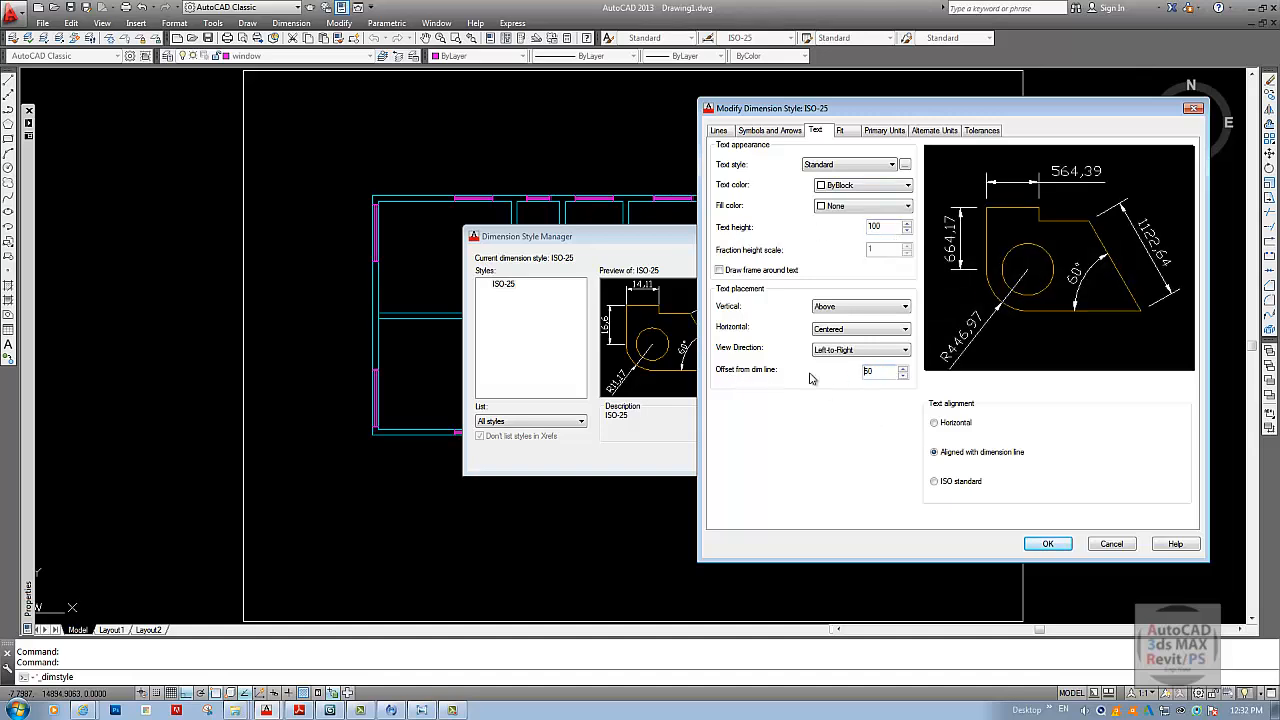
pyautogui.click(838, 131)
# - Set the linear dimension precision to 0 with the suffix m, and make ISO-25 the current dimension style
pyautogui.click(885, 132)
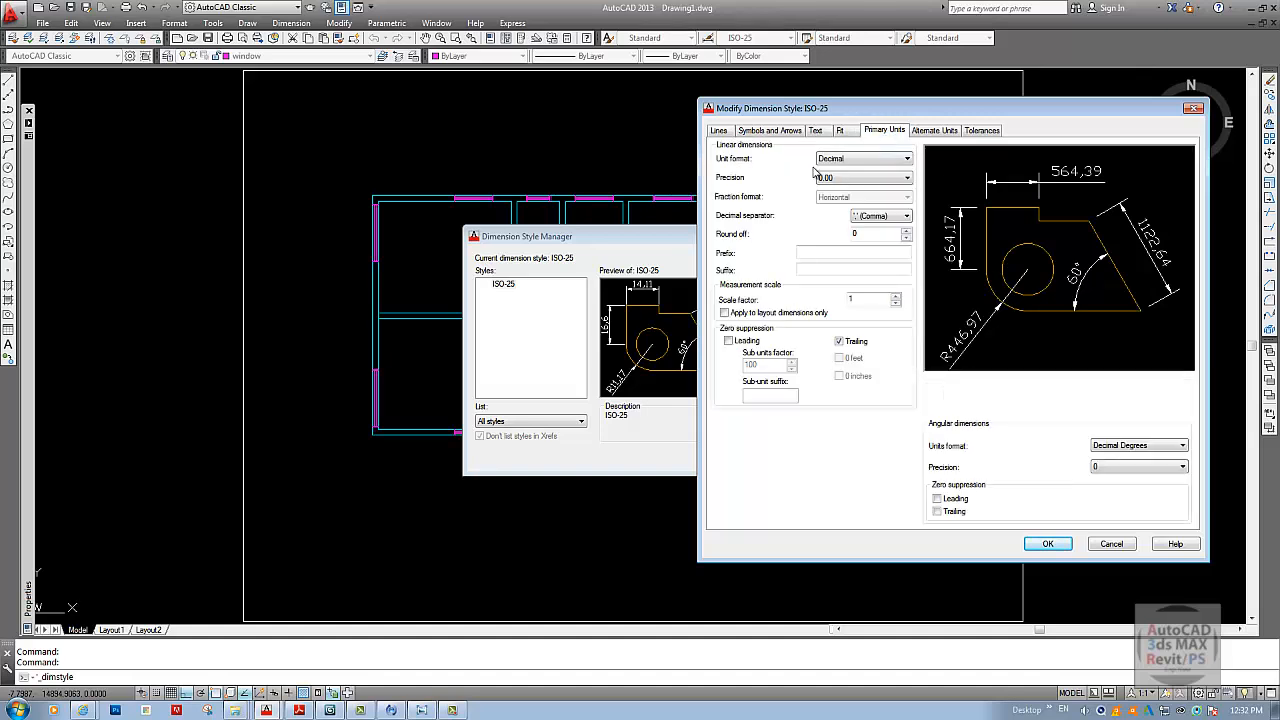
pyautogui.click(848, 178)
pyautogui.click(840, 190)
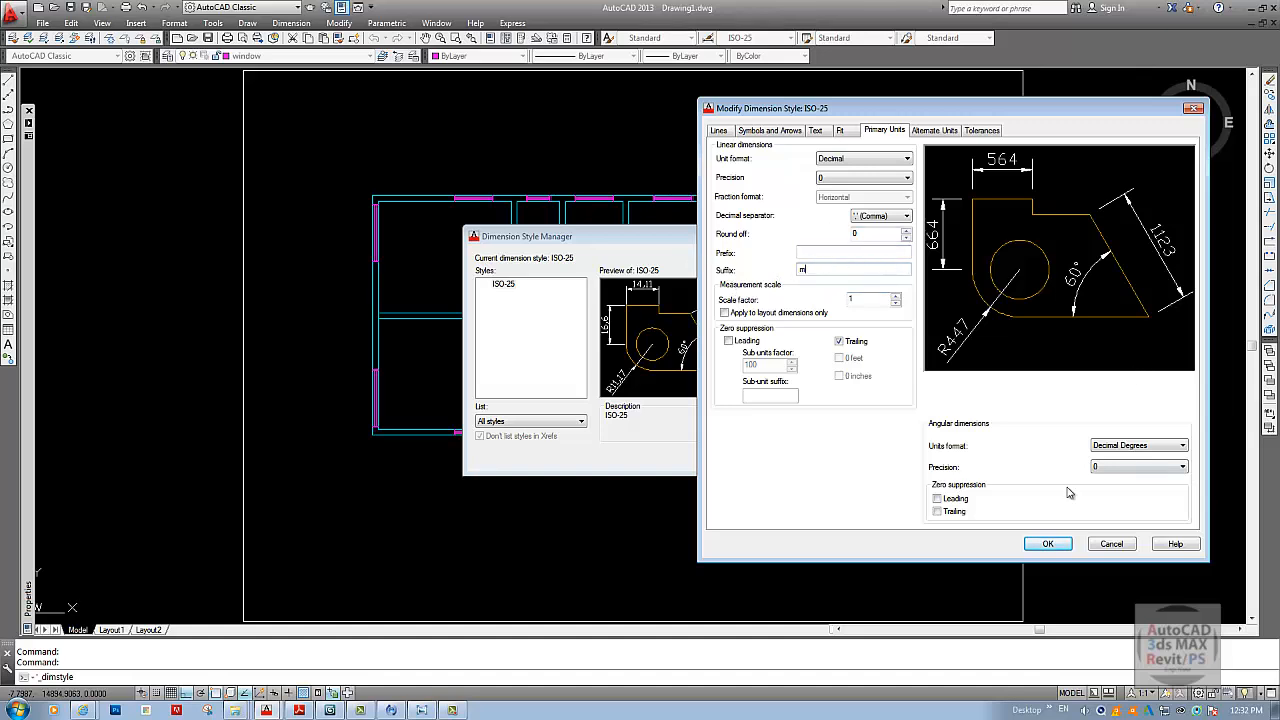
pyautogui.click(1048, 544)
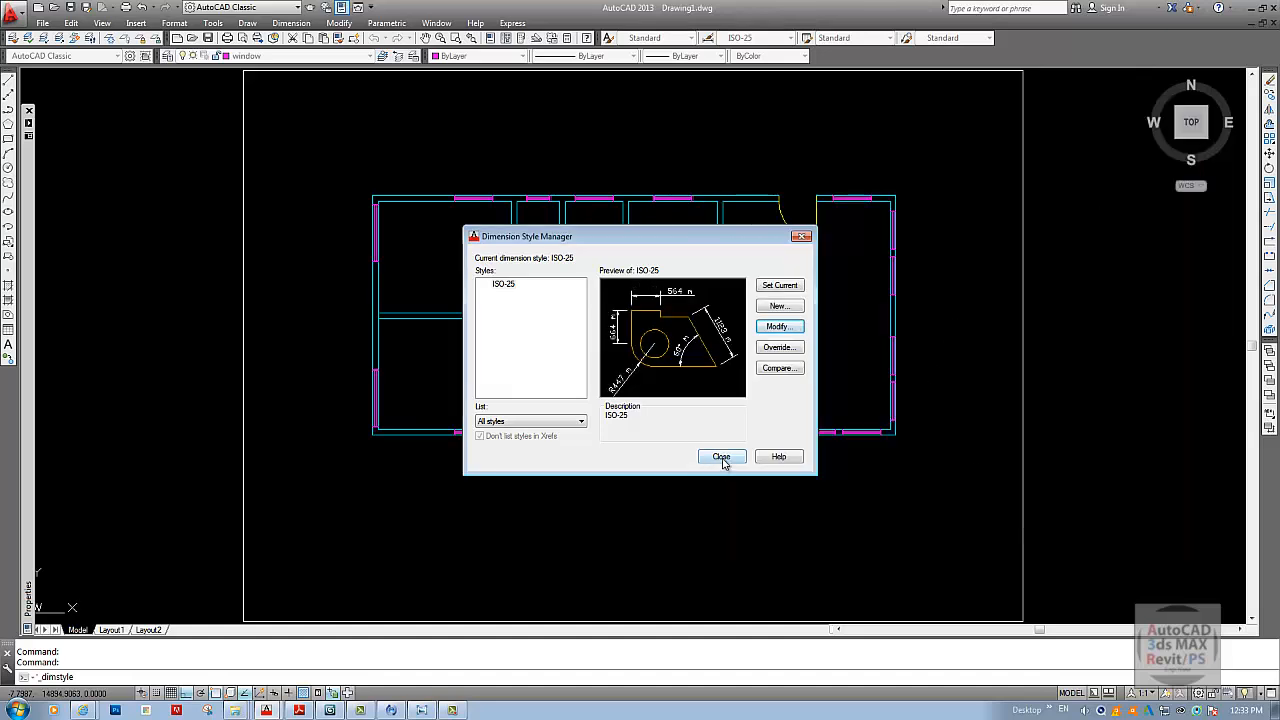
pyautogui.click(782, 290)
pyautogui.click(721, 457)
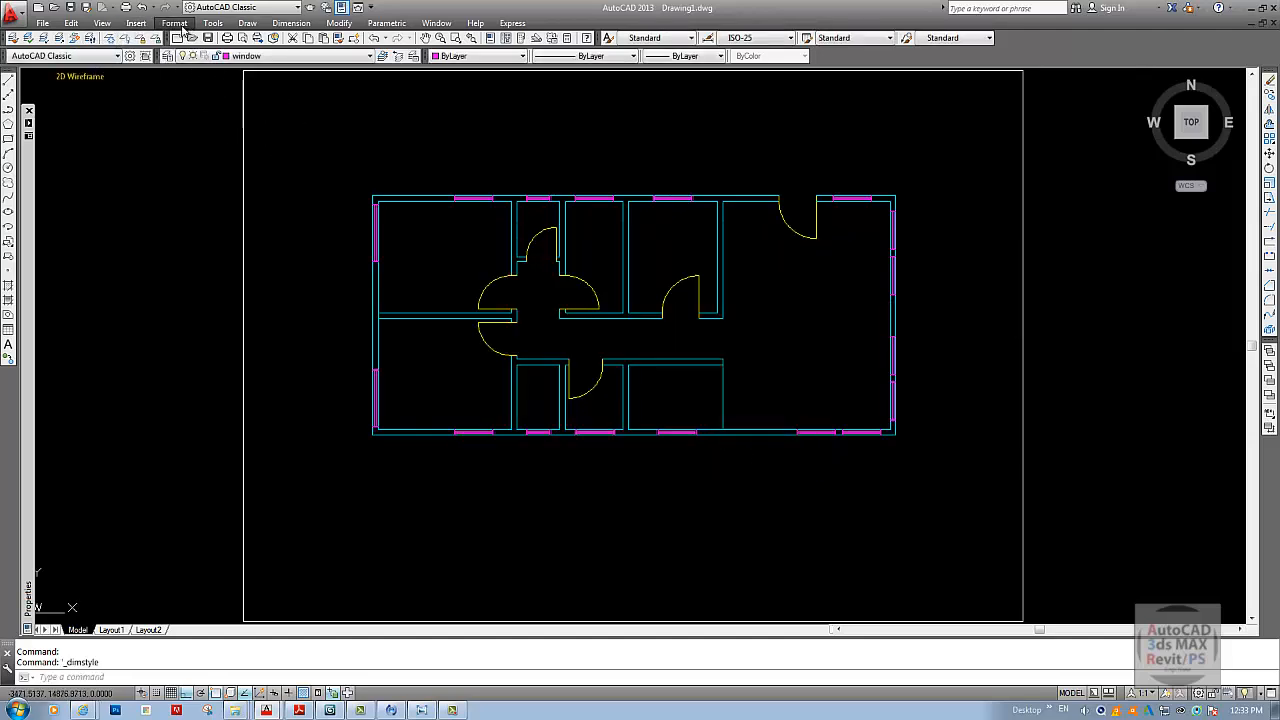
# - Change the Standard text style's font to TechnicBold and make the style current
pyautogui.click(174, 22)
pyautogui.click(200, 162)
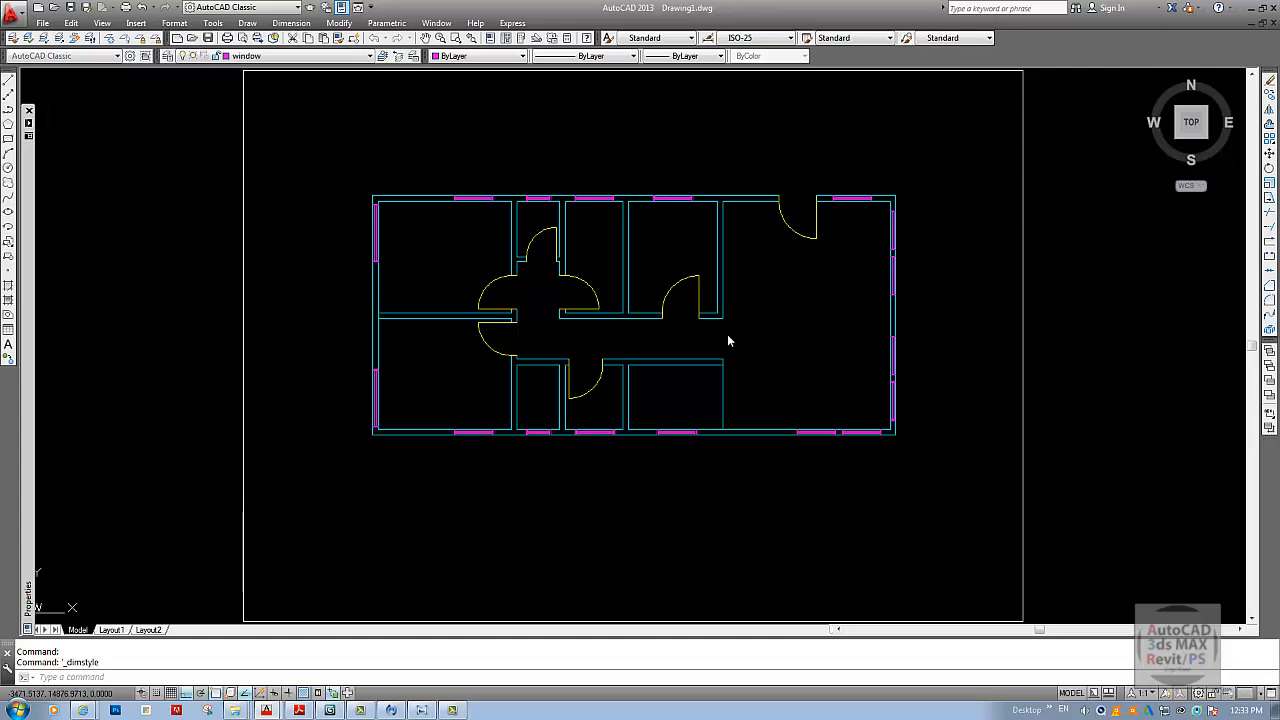
pyautogui.click(632, 290)
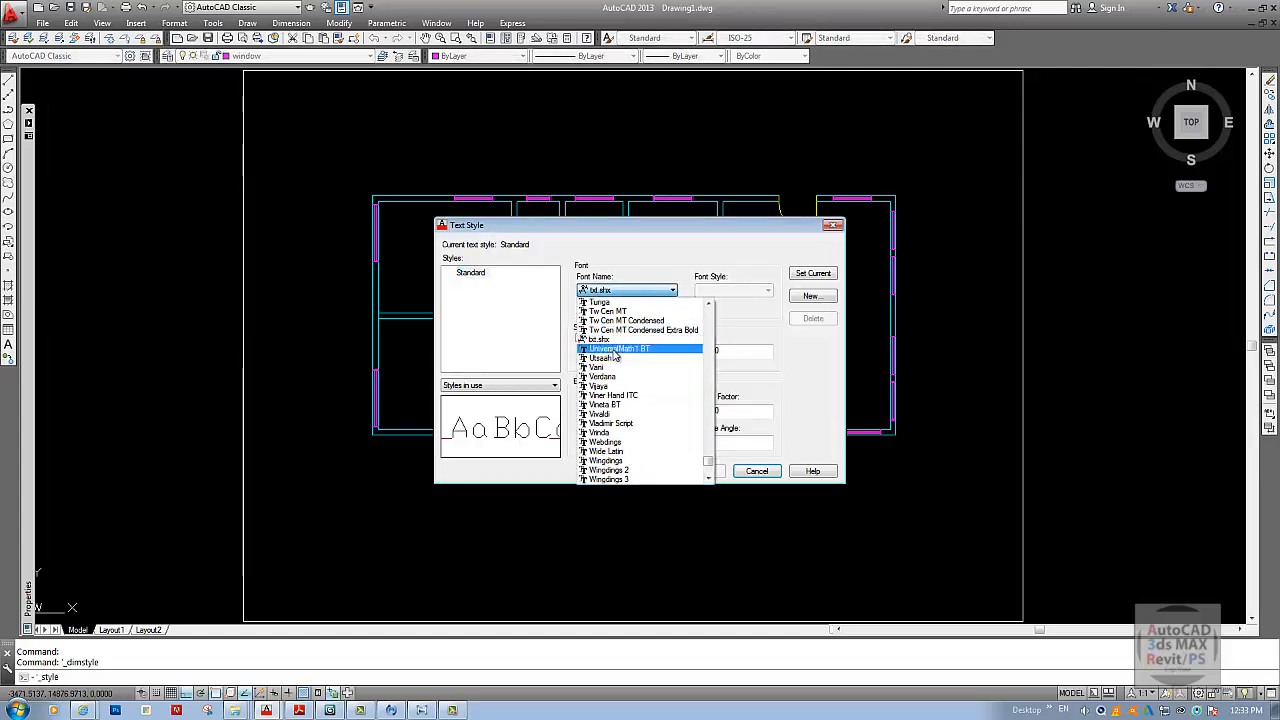
pyautogui.press('t')
pyautogui.click(620, 321)
pyautogui.click(818, 278)
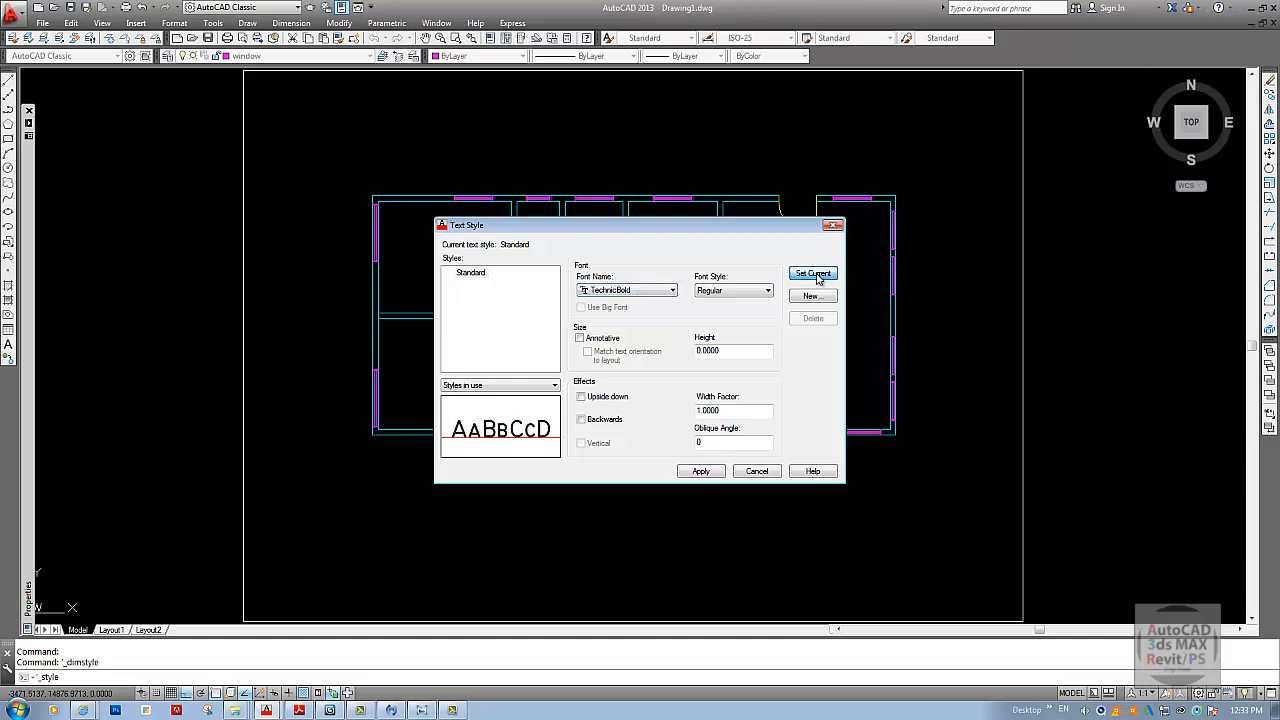
pyautogui.click(650, 386)
pyautogui.click(759, 472)
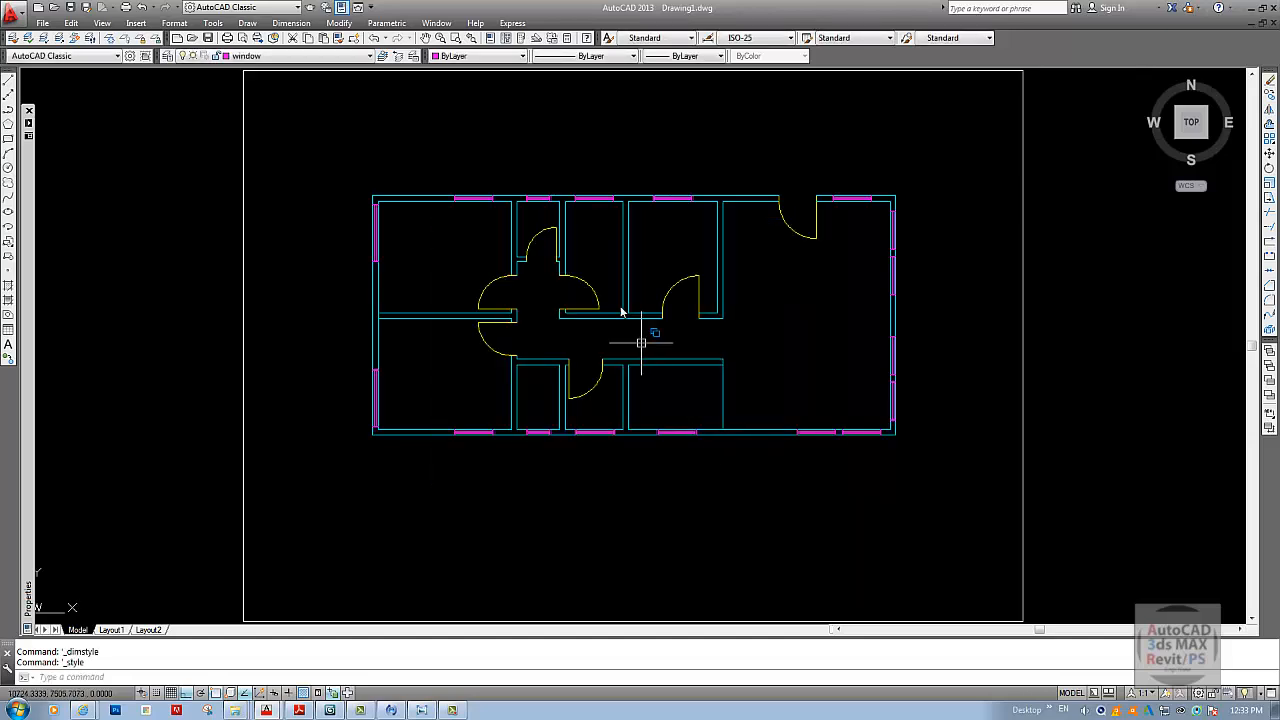
# - Make the dimension layer current and keep the object color set to ByLayer
pyautogui.click(290, 56)
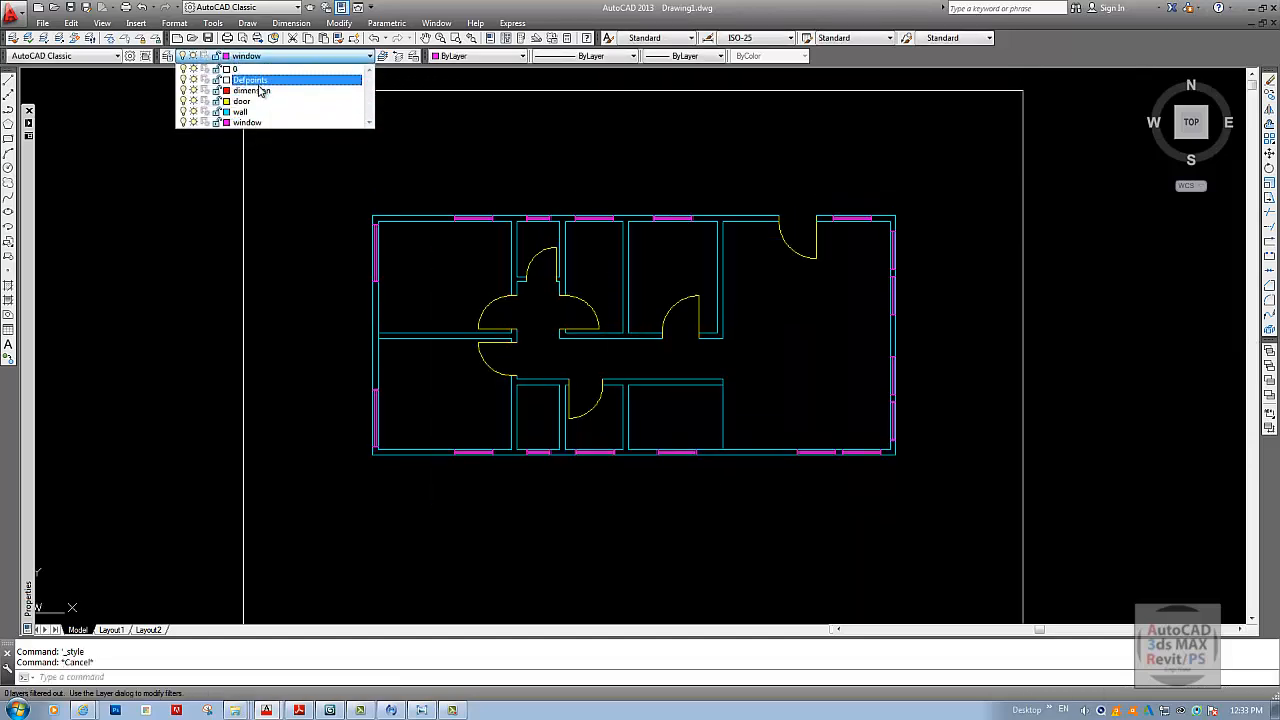
pyautogui.click(260, 91)
pyautogui.click(462, 57)
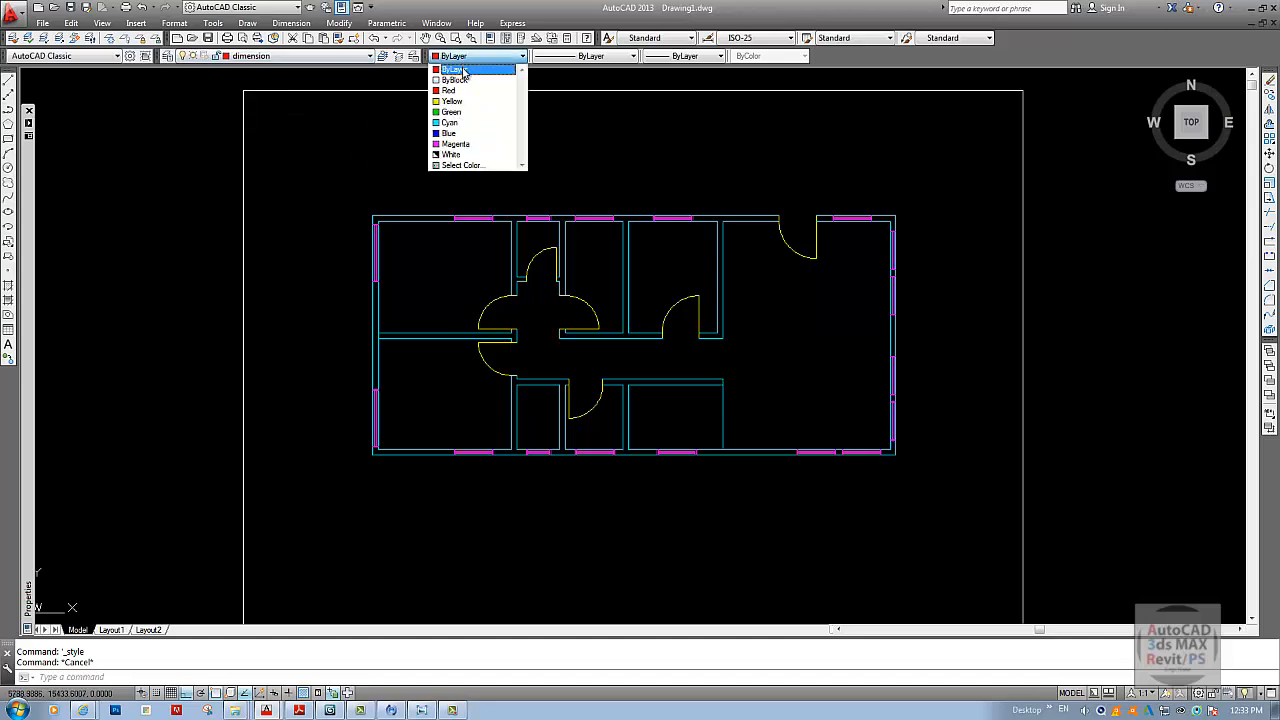
pyautogui.click(463, 70)
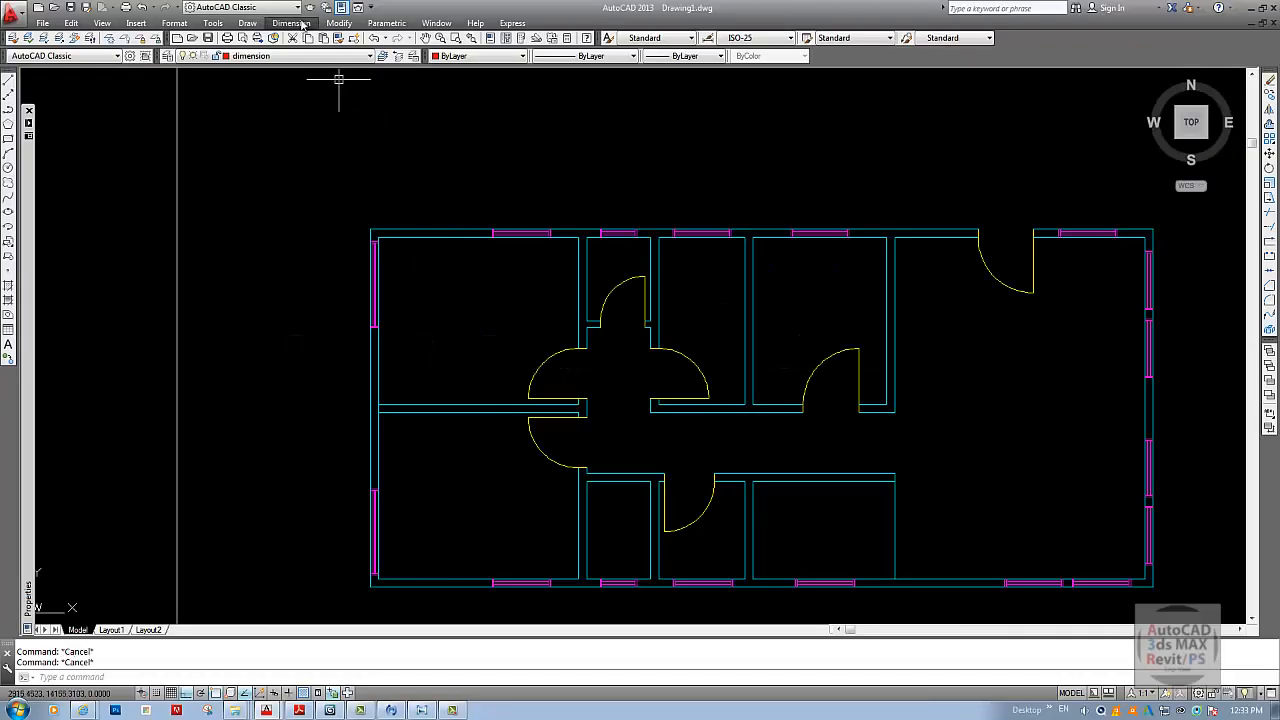
# - Add a linear dimension for the upper-left room's inside width, placed just above the outer wall
pyautogui.click(302, 22)
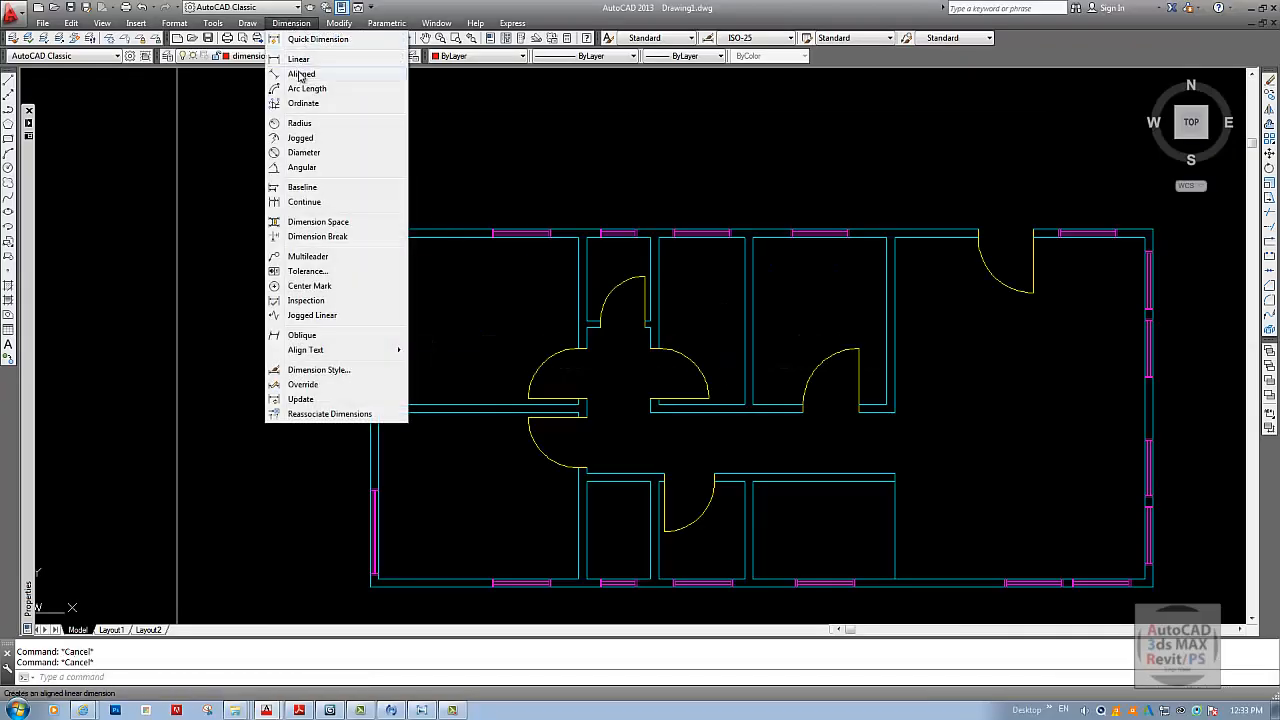
pyautogui.click(295, 54)
pyautogui.scroll(2, 377, 244)
pyautogui.click(376, 253)
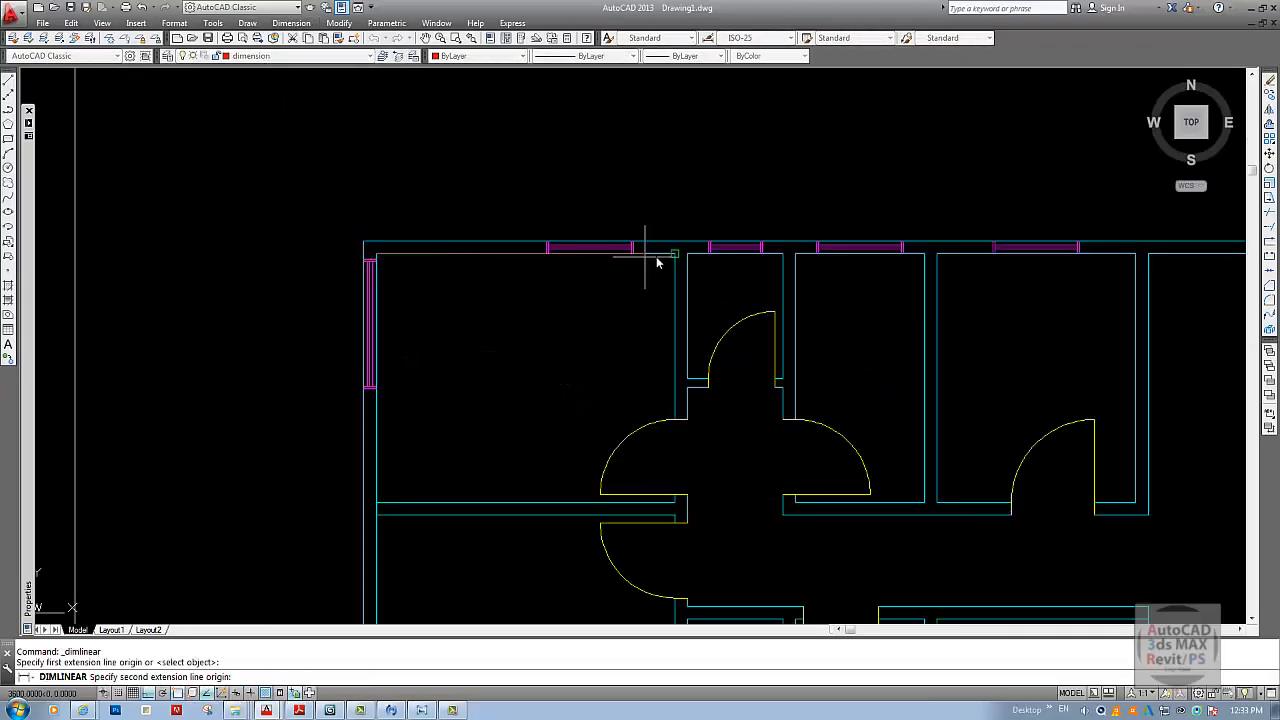
pyautogui.click(675, 253)
pyautogui.click(662, 214)
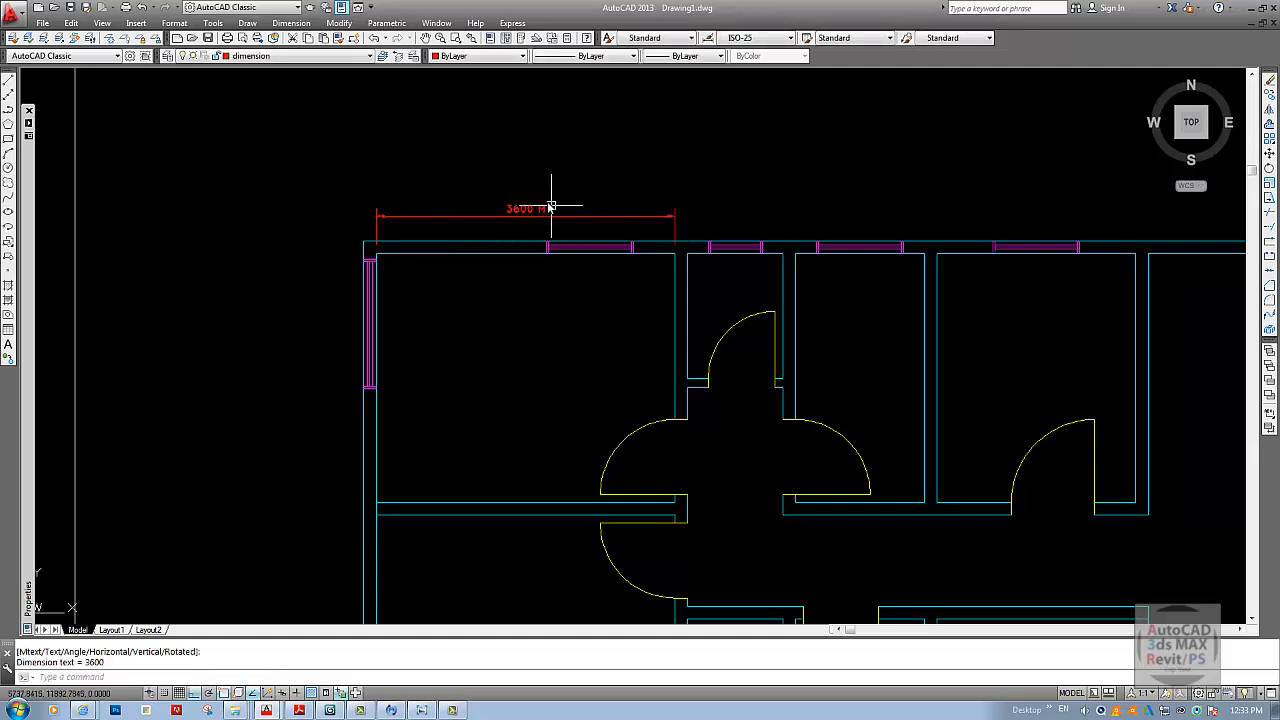
pyautogui.scroll(2, 550, 207)
pyautogui.scroll(-3, 543, 200)
pyautogui.scroll(5, 543, 200)
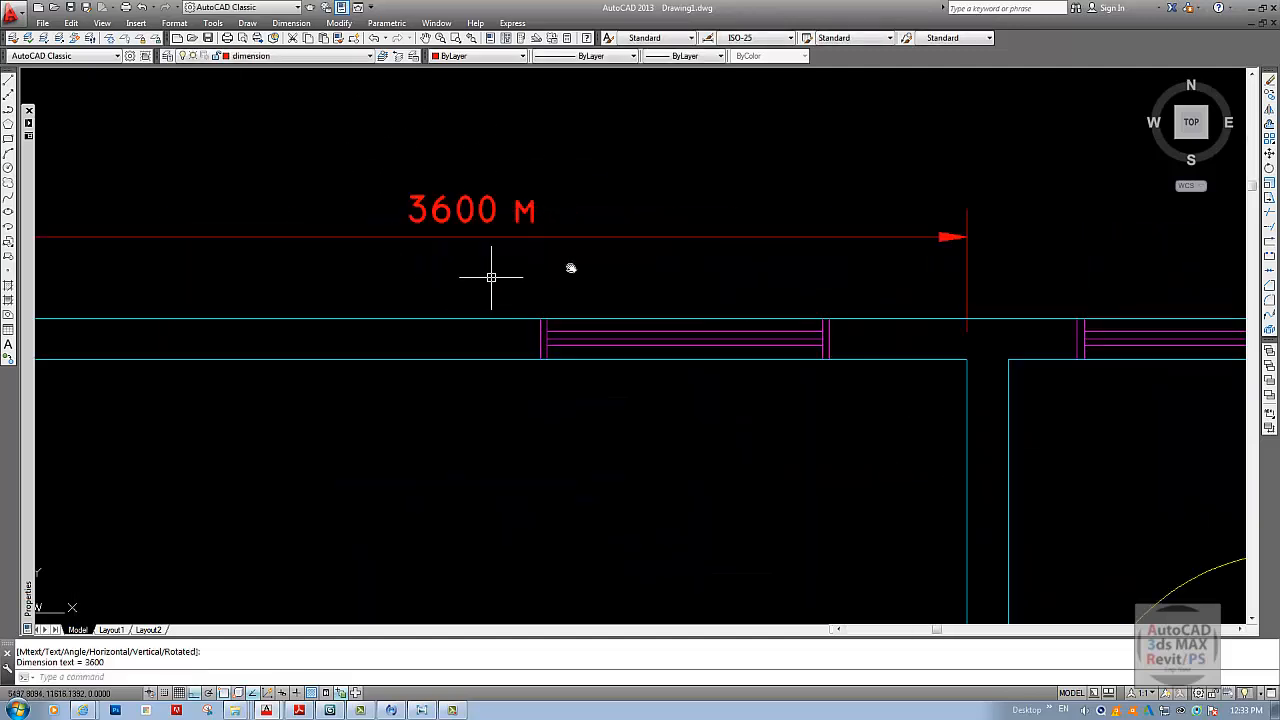
pyautogui.moveTo(466, 166); pyautogui.dragTo(540, 206, button='middle')
pyautogui.press('Escape')
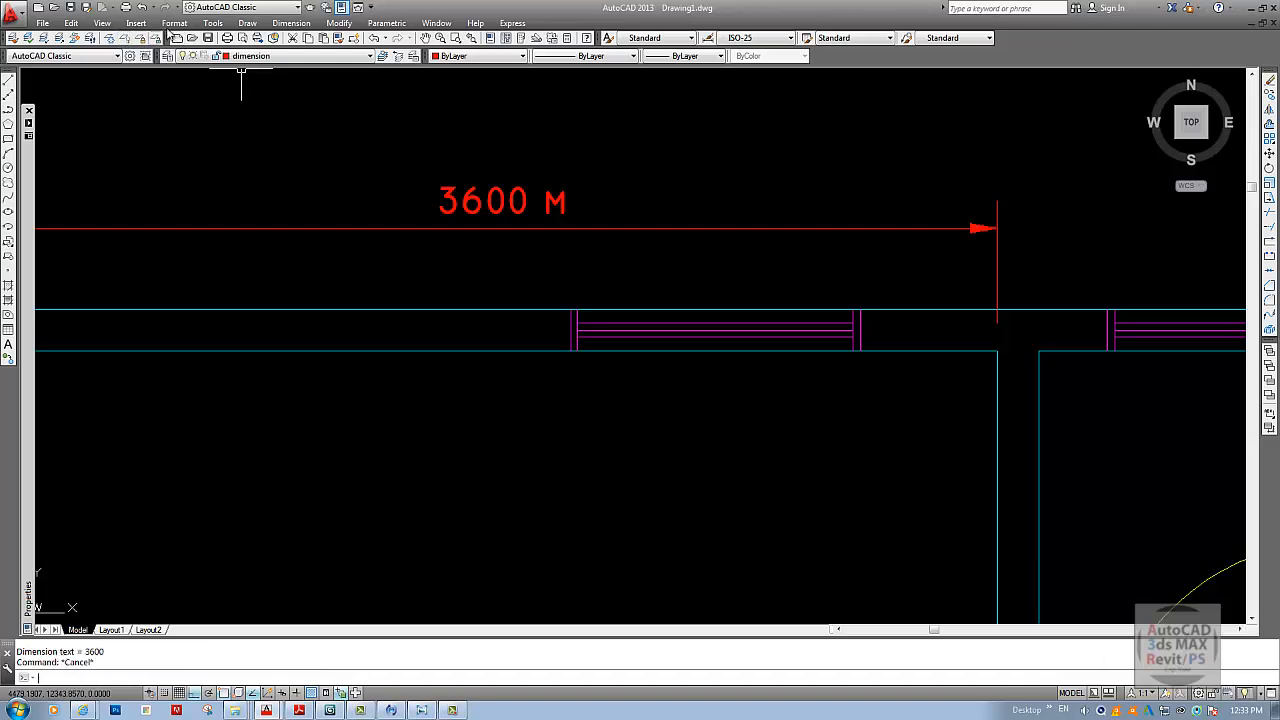
# - Modify the ISO-25 dimension style so the primary units use the suffix mm
pyautogui.click(174, 22)
pyautogui.click(230, 174)
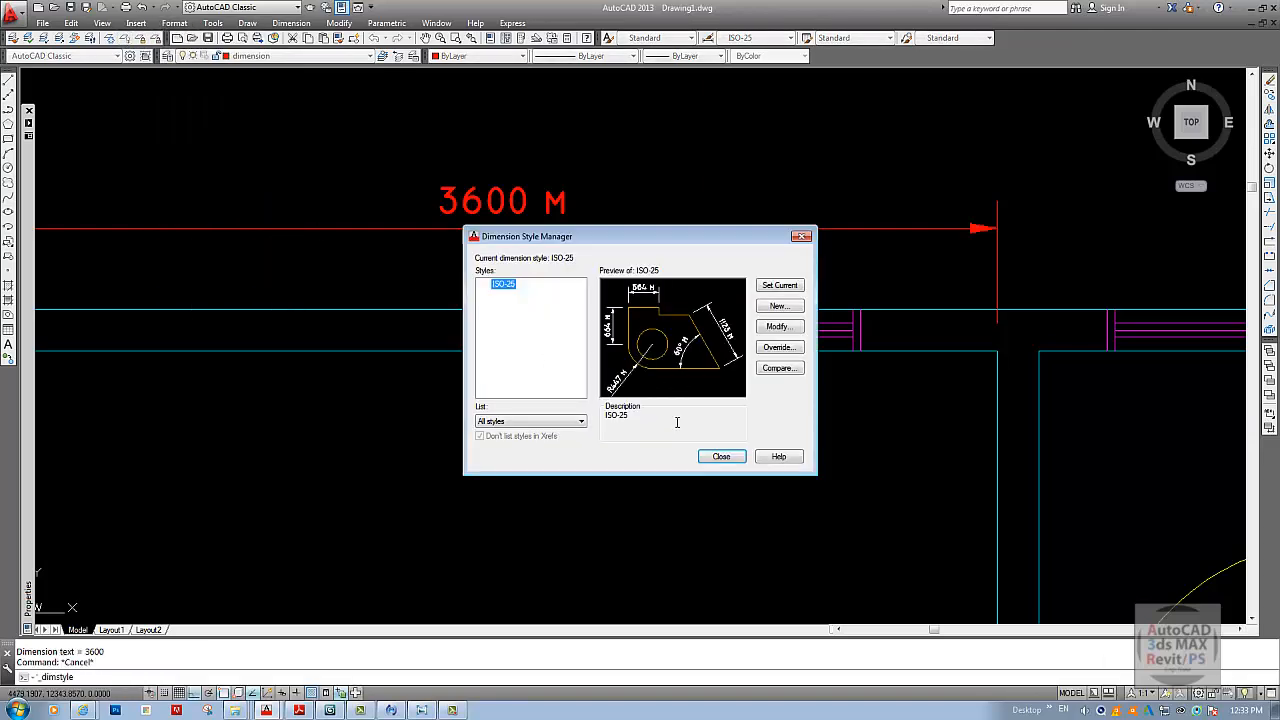
pyautogui.click(764, 331)
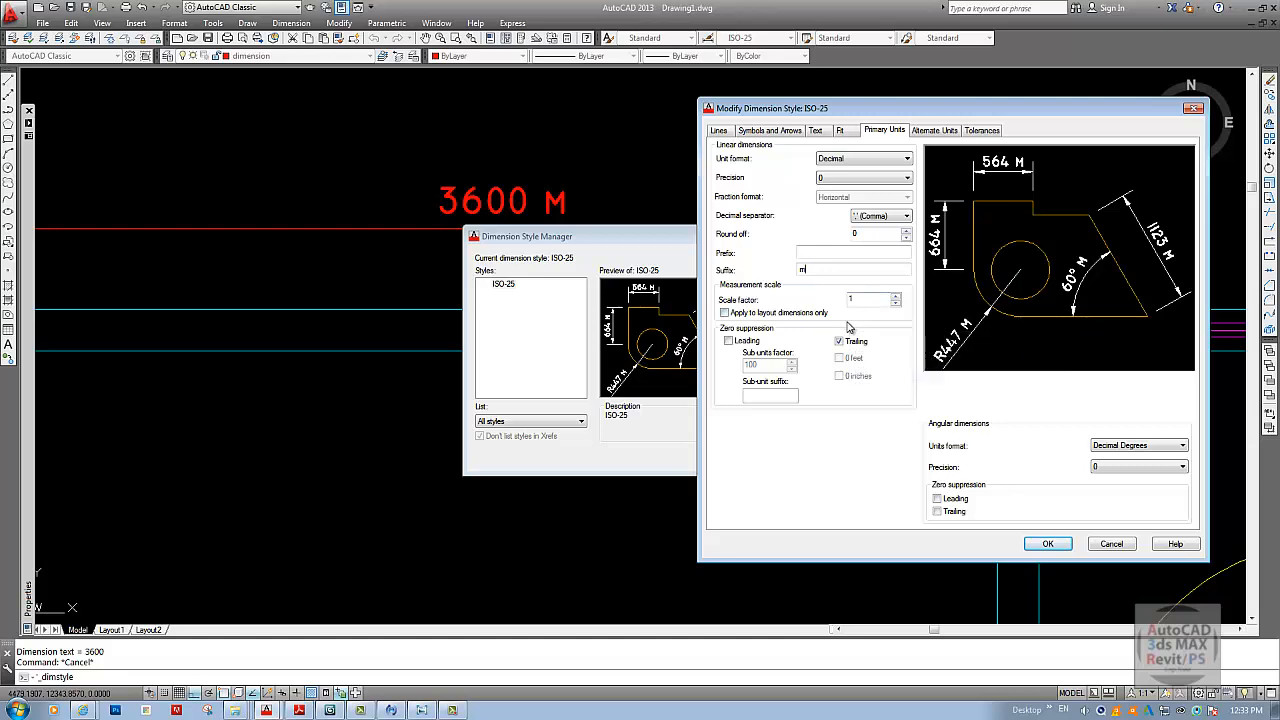
pyautogui.click(1048, 543)
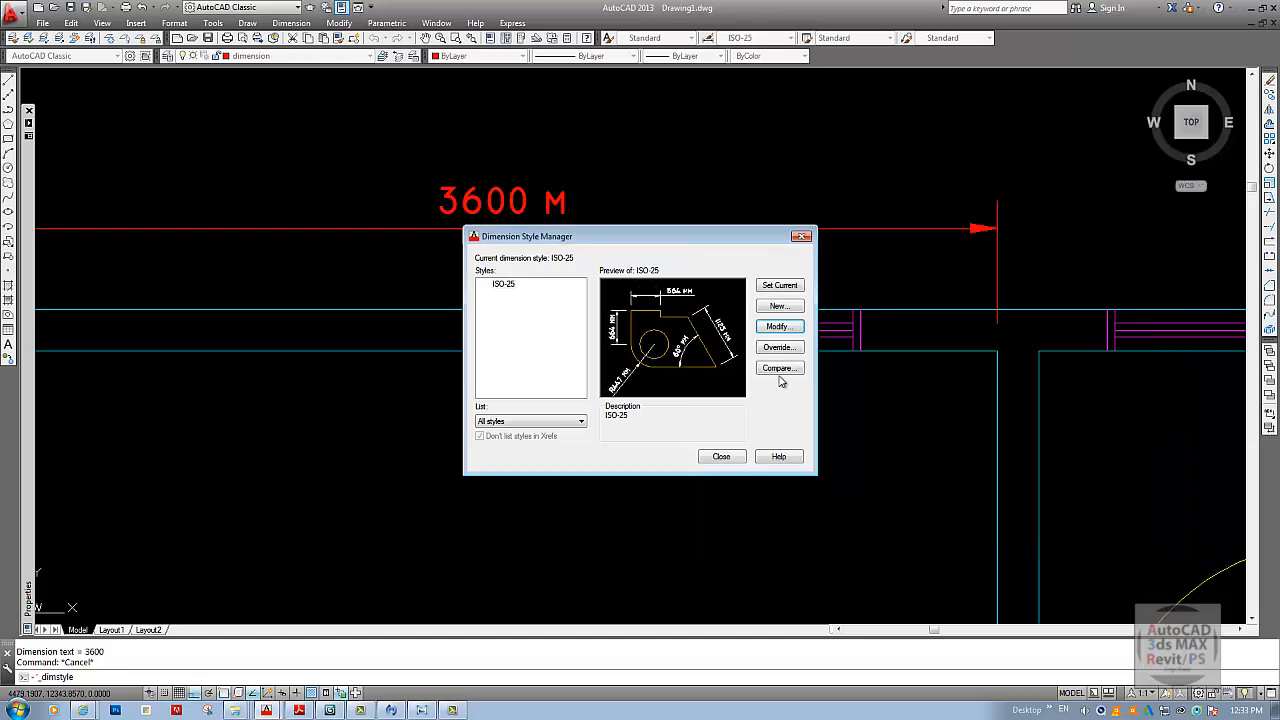
pyautogui.click(723, 456)
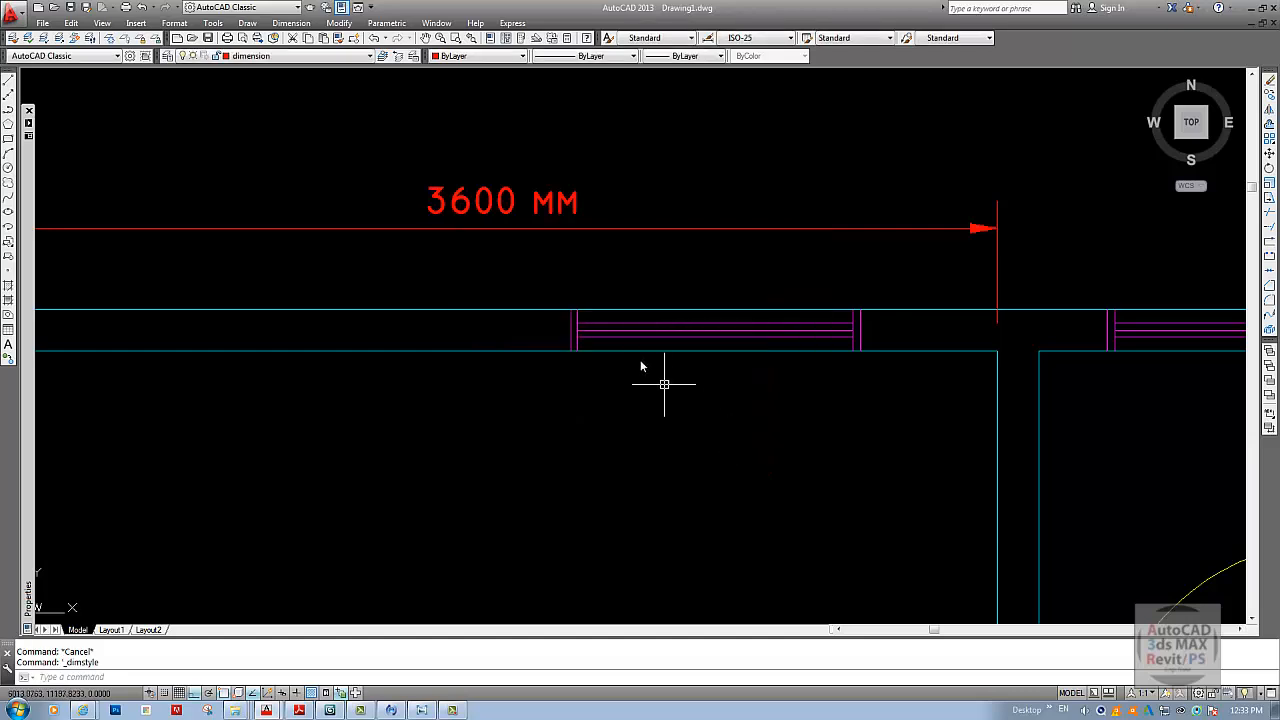
pyautogui.moveTo(663, 380); pyautogui.dragTo(551, 320, button='middle')
pyautogui.scroll(-4, 509, 306)
pyautogui.scroll(5, 472, 272)
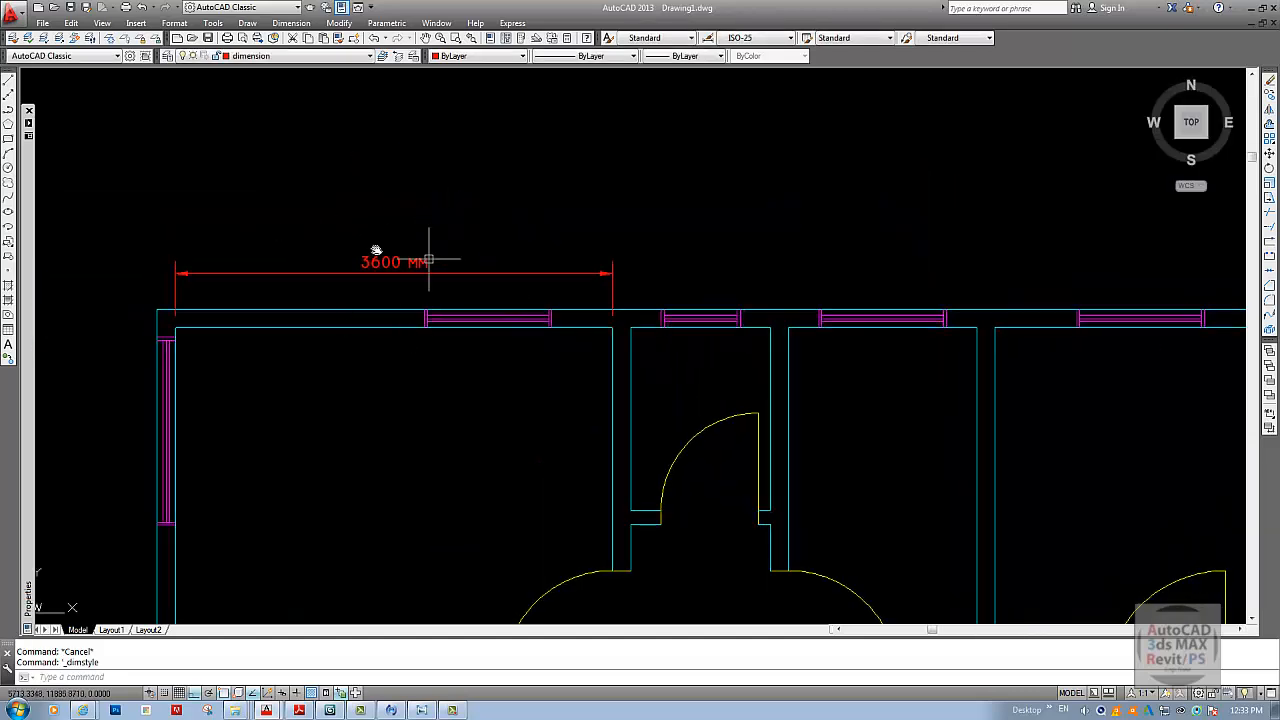
pyautogui.press('Escape')
# - Set the ISO-25 dimension style's text height to 150 and make the style current
pyautogui.click(174, 22)
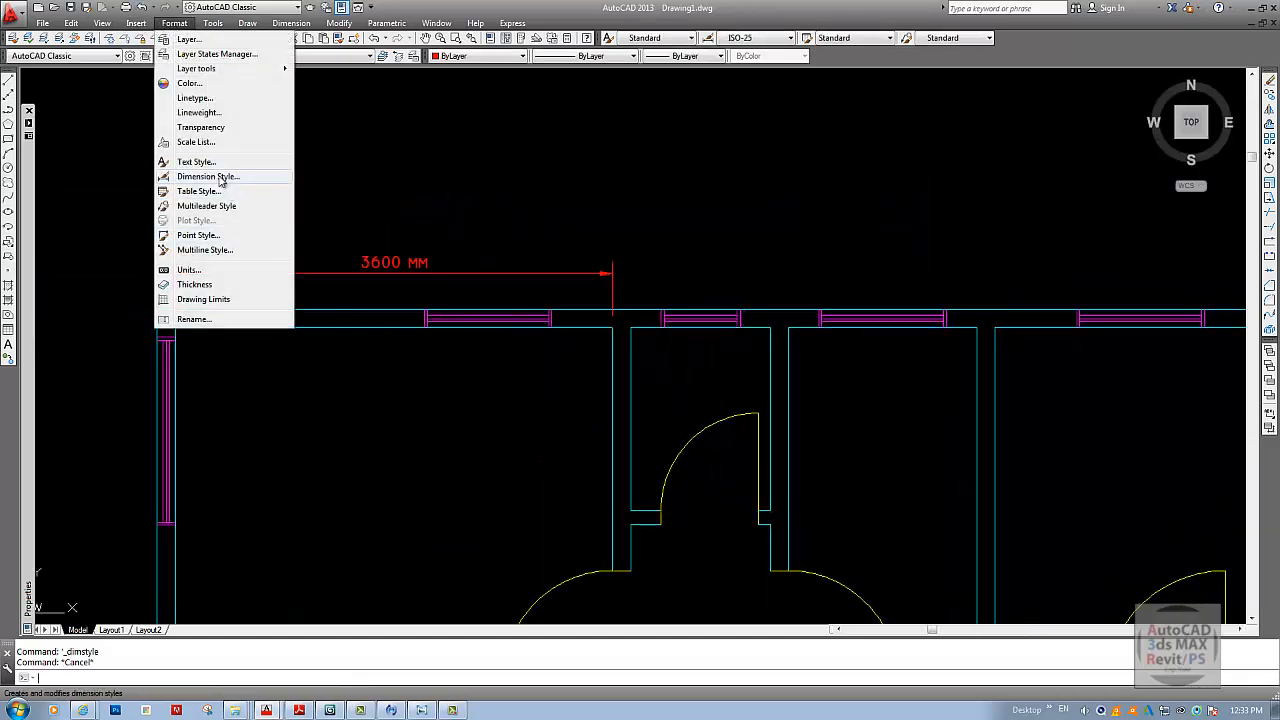
pyautogui.click(190, 176)
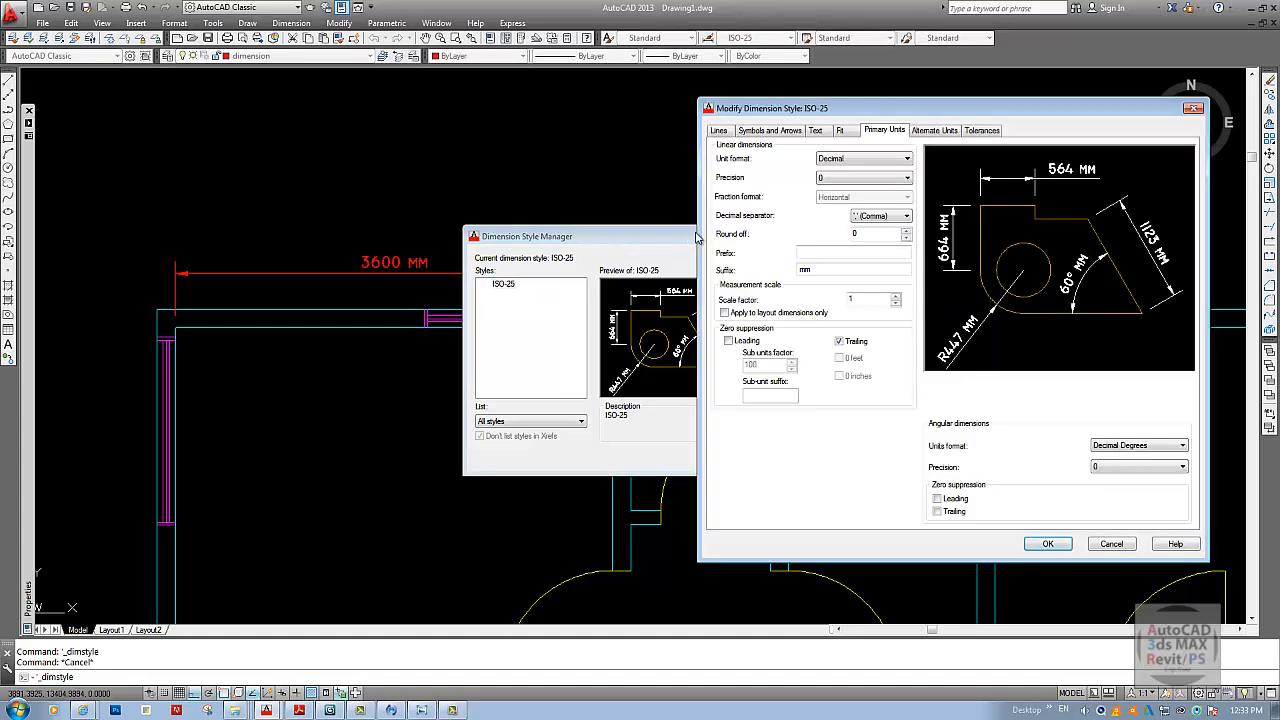
pyautogui.click(814, 131)
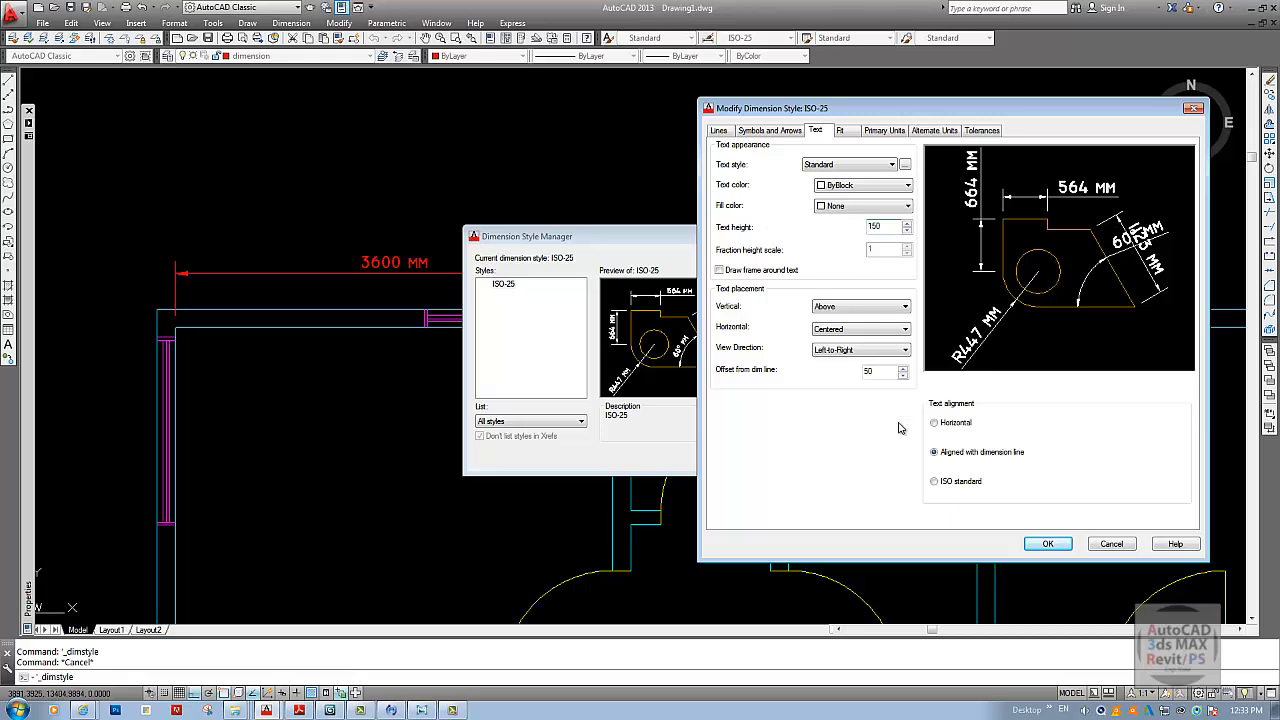
pyautogui.click(1058, 547)
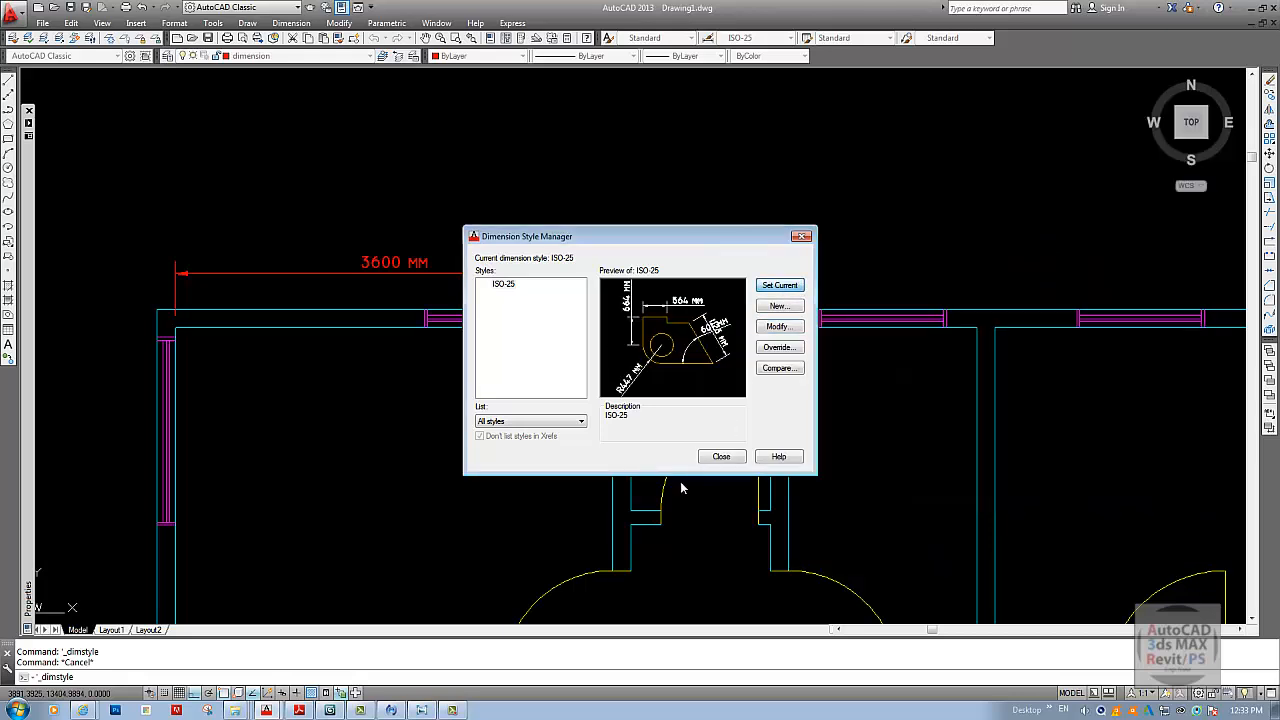
pyautogui.click(721, 457)
pyautogui.scroll(-4, 580, 286)
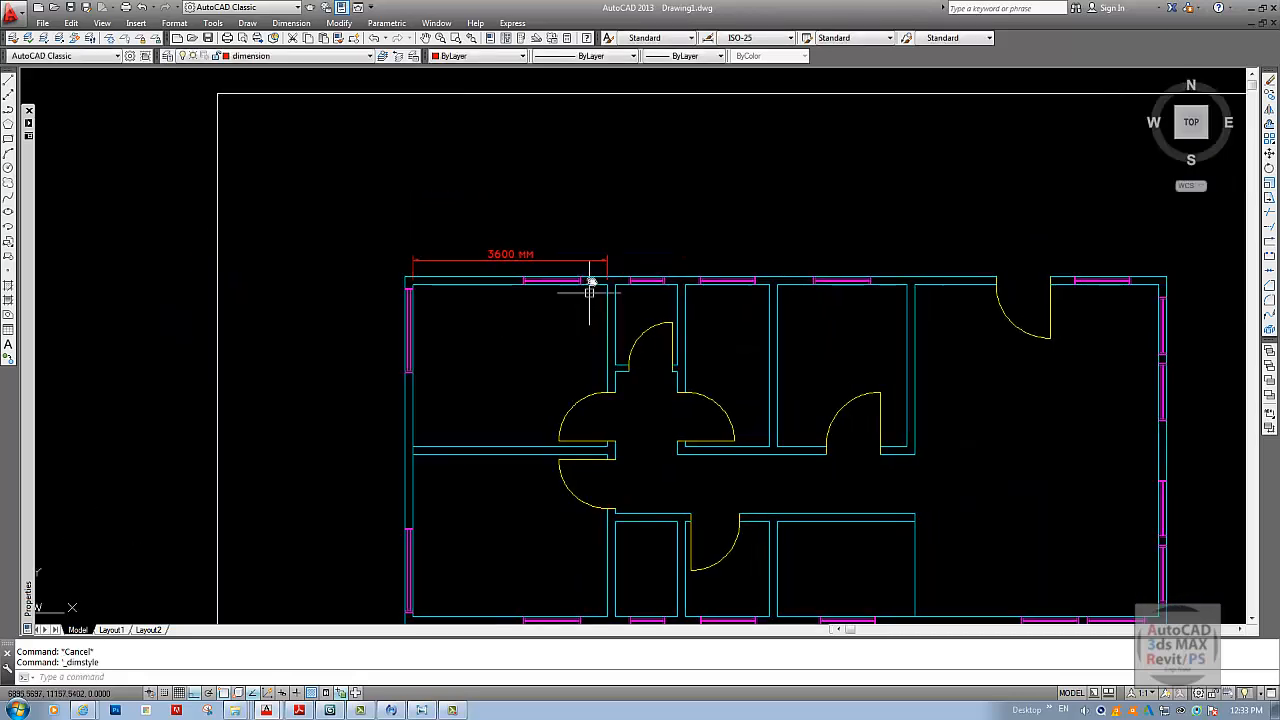
# - Erase the linear dimension above the upper-left room
pyautogui.write('e')
pyautogui.press('Return')
pyautogui.scroll(2, 613, 269)
pyautogui.click(613, 269)
pyautogui.click(508, 220)
pyautogui.press('Return')
pyautogui.moveTo(508, 220); pyautogui.dragTo(498, 202, button='middle')
pyautogui.press('Escape')
pyautogui.moveTo(541, 286); pyautogui.dragTo(401, 230, button='middle')
pyautogui.press('Escape')
# - Dimension the upper-left room's inside width with a linear dimension placed just above the top outer wall
pyautogui.click(289, 21)
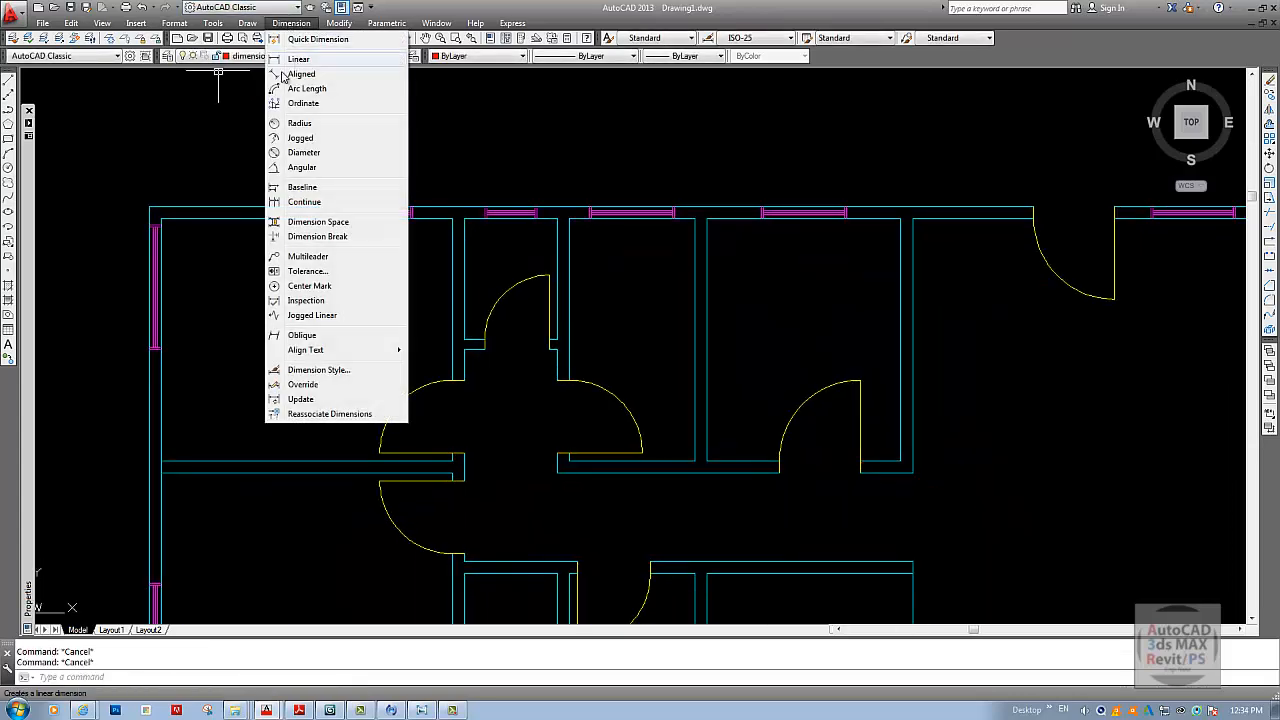
pyautogui.click(288, 57)
pyautogui.click(162, 213)
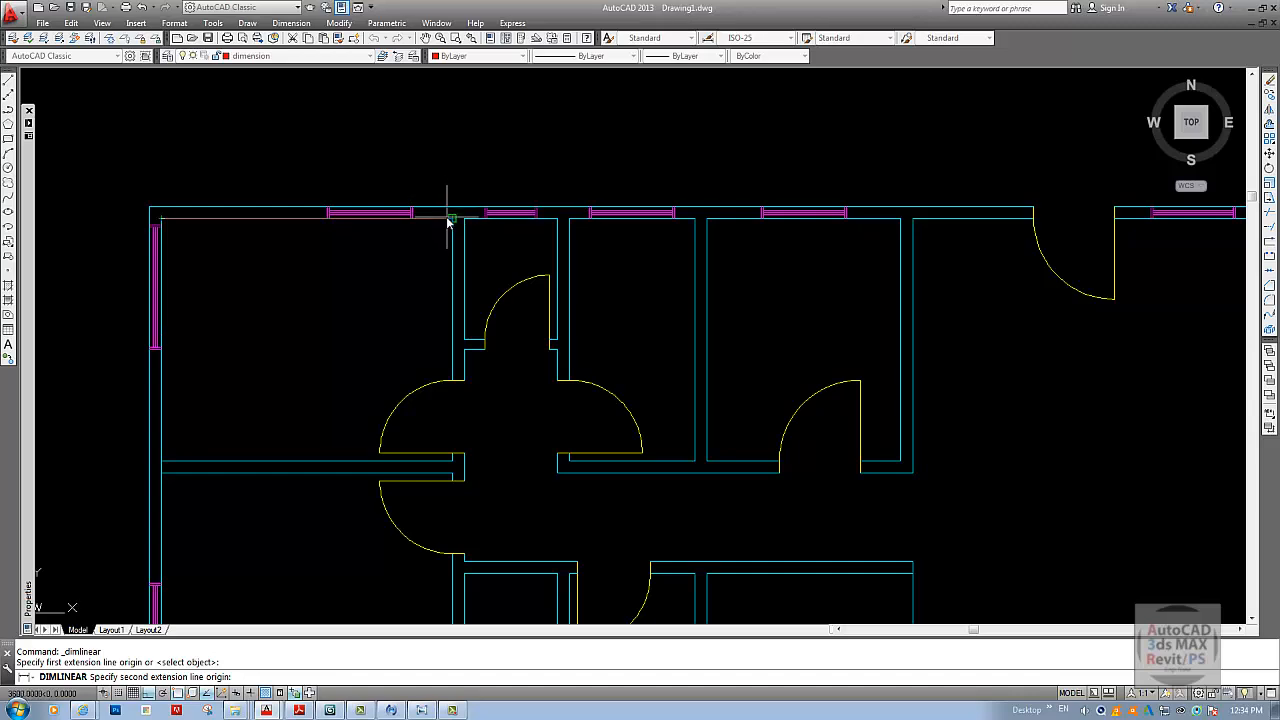
pyautogui.click(452, 213)
pyautogui.click(430, 177)
# - Continue the top dimension chain across the next two rooms and the three partition walls beside them
pyautogui.click(291, 22)
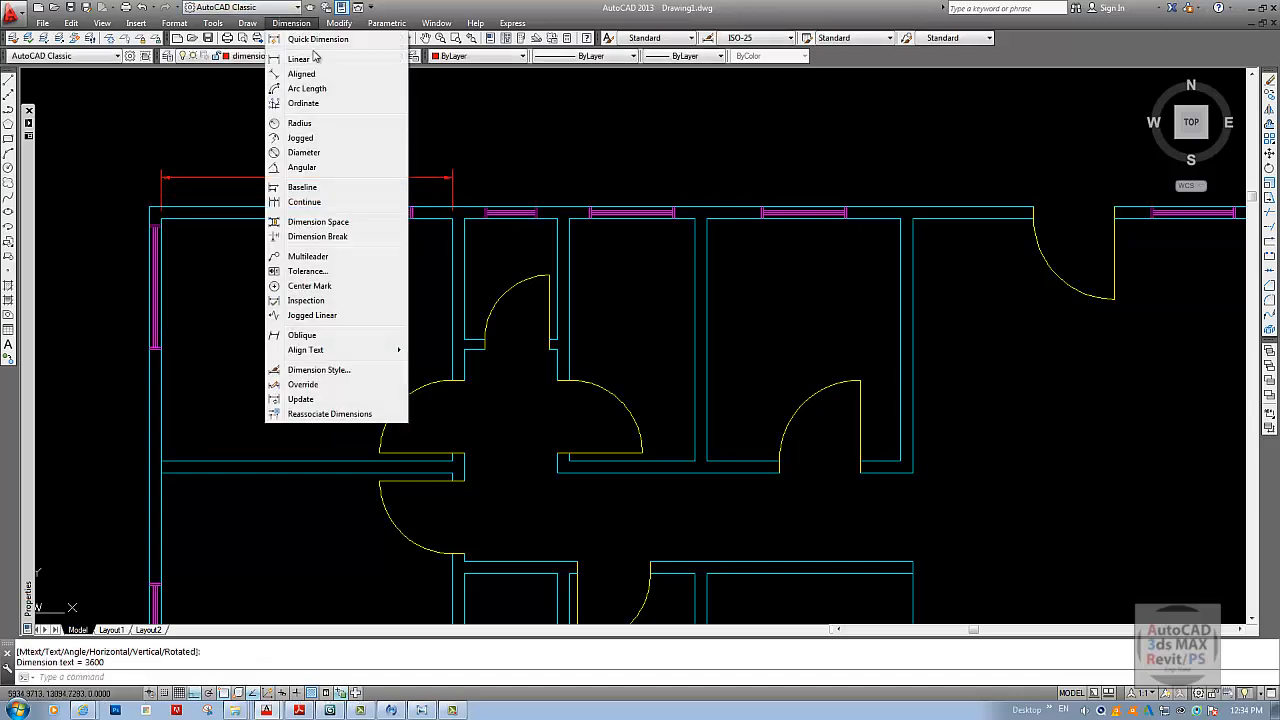
pyautogui.click(305, 201)
pyautogui.scroll(2, 480, 214)
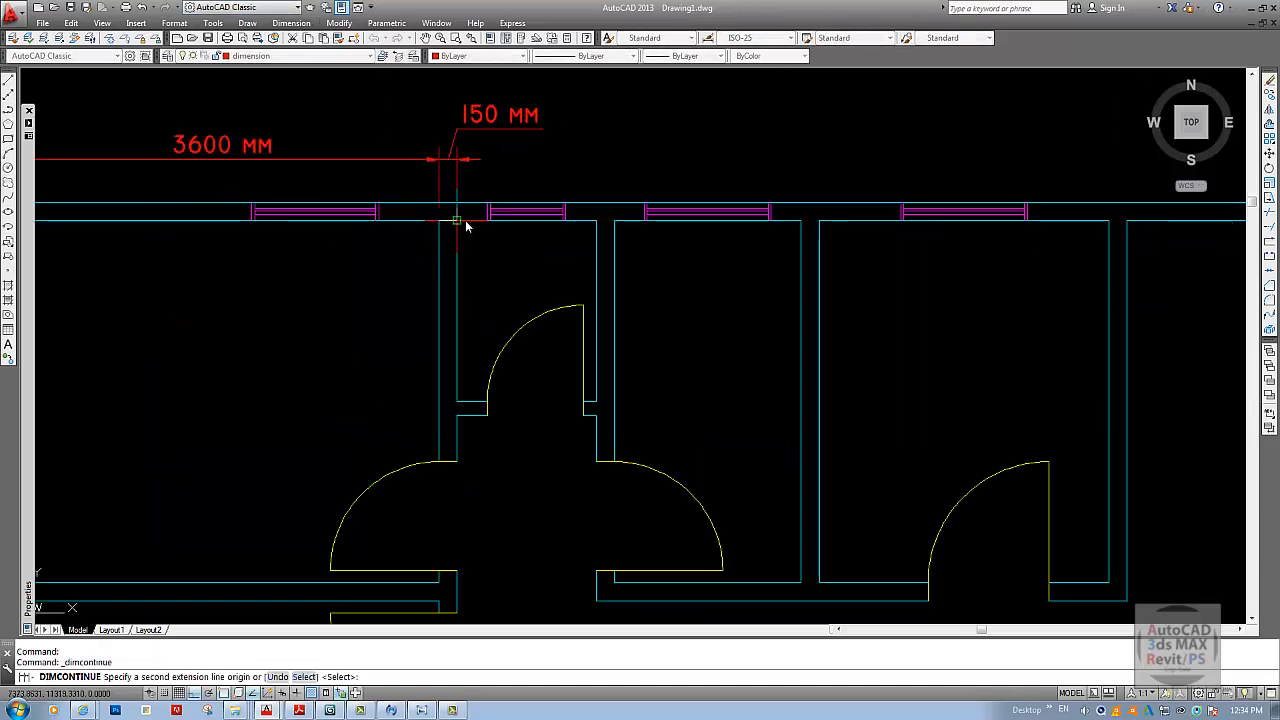
pyautogui.click(458, 220)
pyautogui.click(596, 220)
pyautogui.moveTo(482, 265); pyautogui.dragTo(444, 287, button='middle')
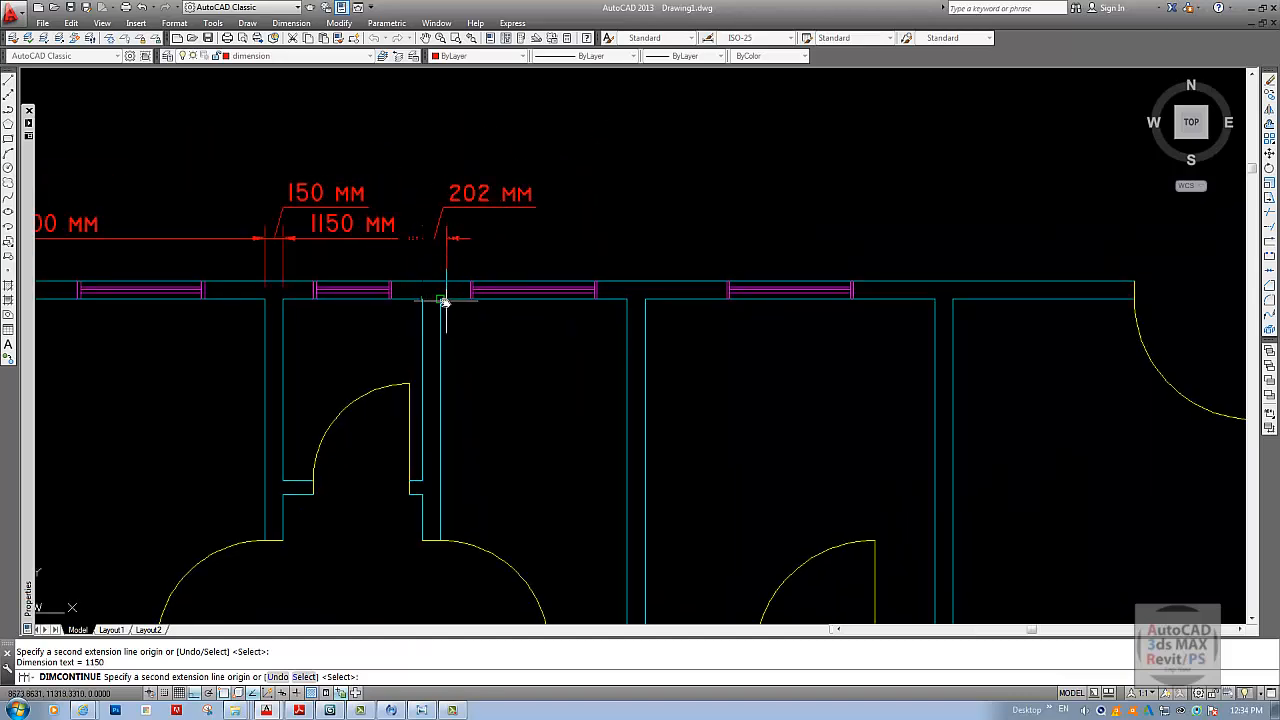
pyautogui.click(440, 298)
pyautogui.click(627, 298)
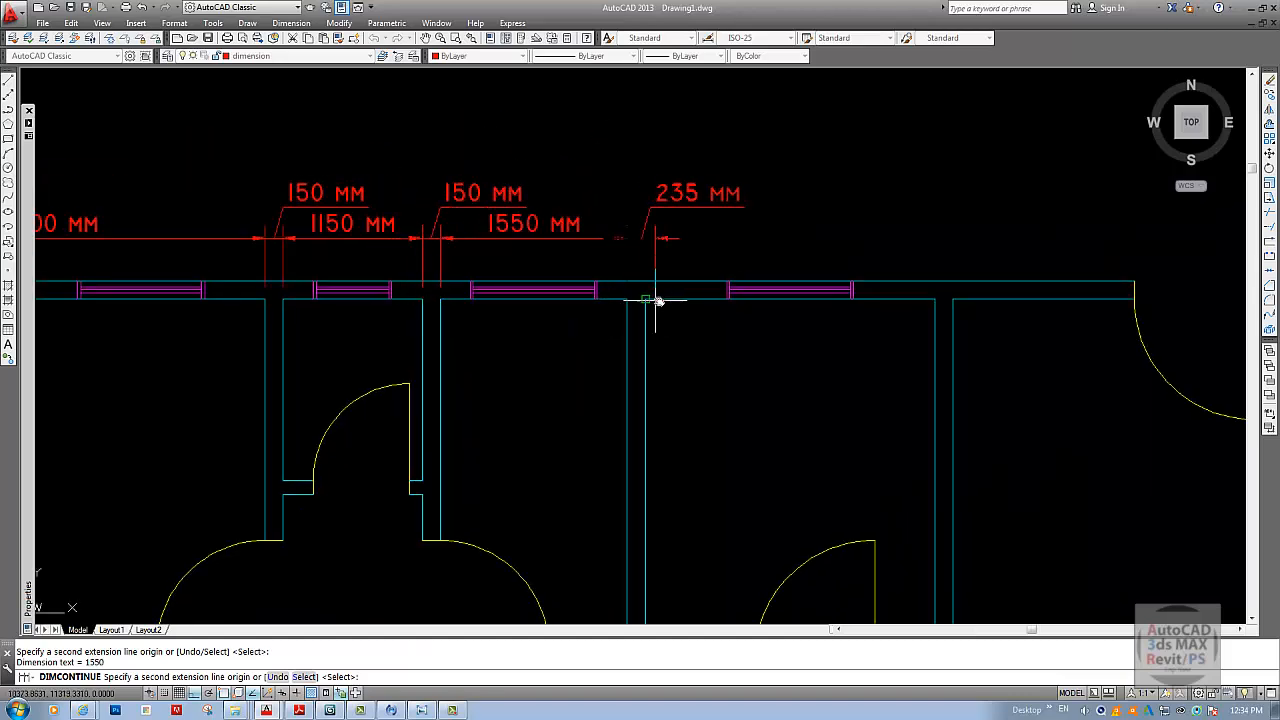
pyautogui.click(645, 298)
# - Continue the top chain over the fourth room, its right partition and the large room up to the right outer wall's inner face
pyautogui.moveTo(949, 298); pyautogui.dragTo(837, 286, button='middle')
pyautogui.click(721, 296)
pyautogui.click(739, 296)
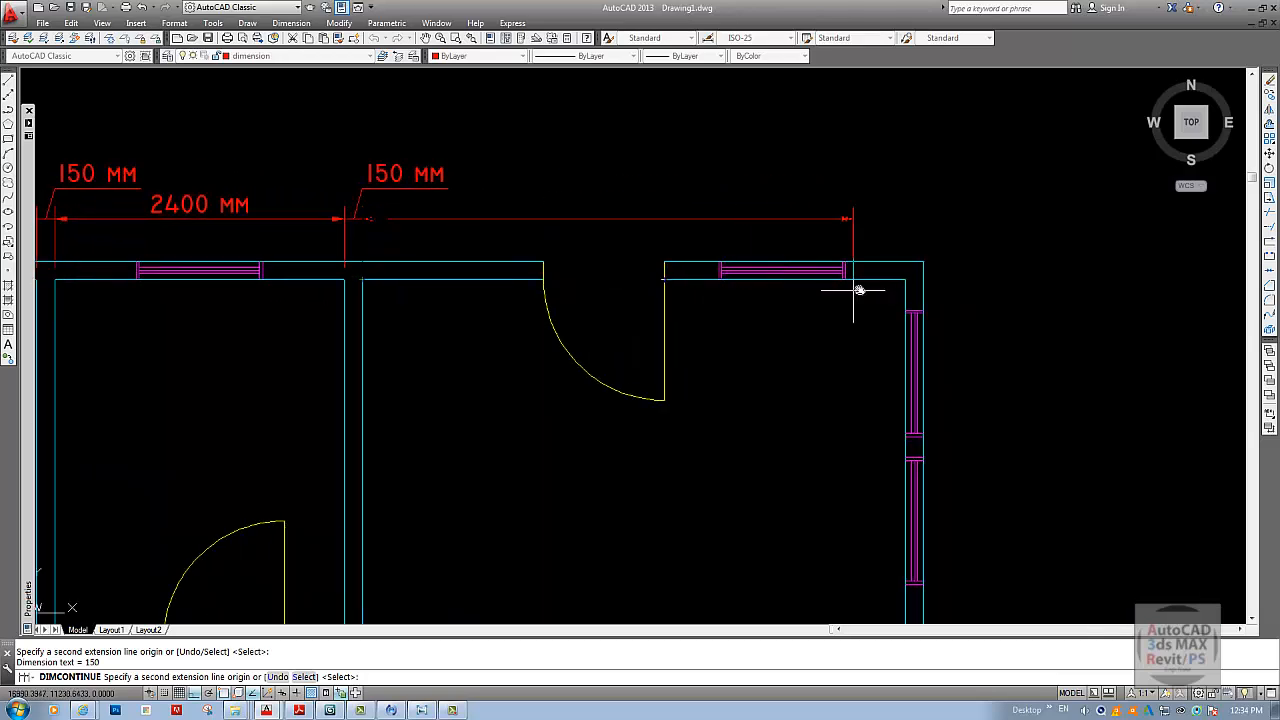
pyautogui.click(901, 281)
pyautogui.press('Return')
pyautogui.moveTo(720, 304); pyautogui.dragTo(860, 193, button='middle')
pyautogui.scroll(-2, 860, 193)
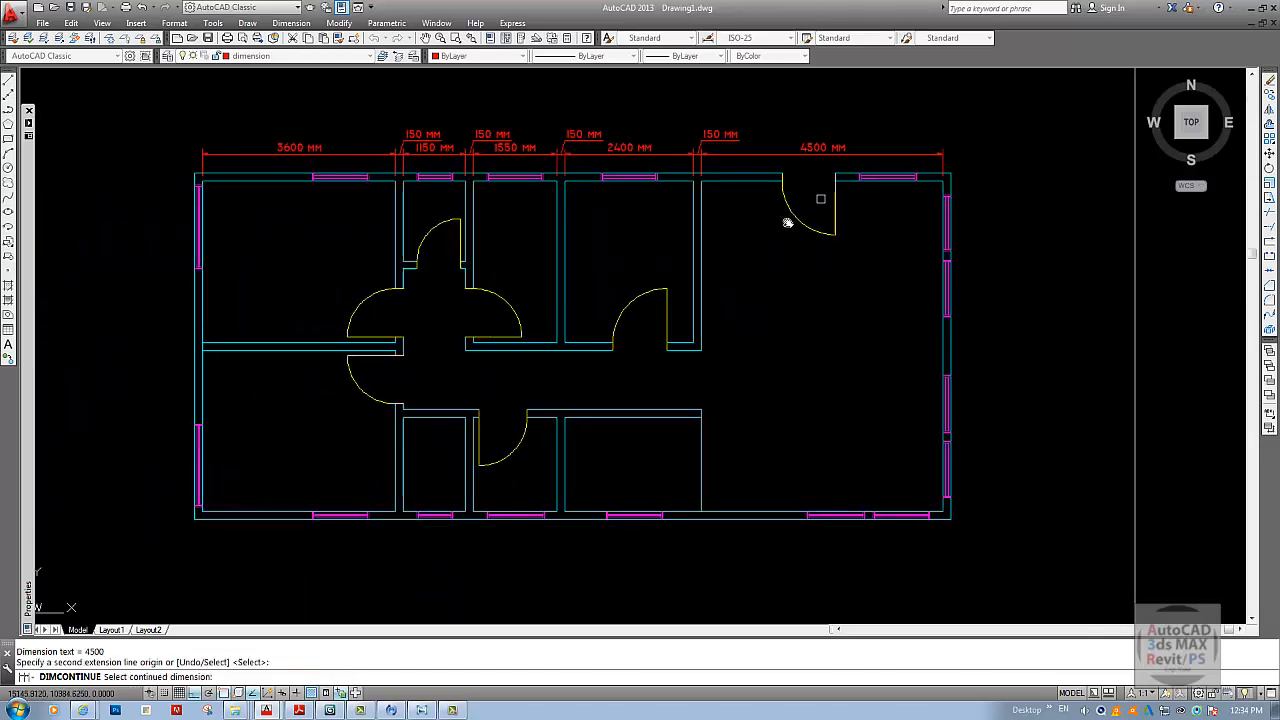
pyautogui.moveTo(690, 226); pyautogui.dragTo(961, 226, button='middle')
pyautogui.scroll(1, 455, 178)
pyautogui.press('Escape')
# - Add a vertical linear dimension for the upper-left room's inside depth, placed outside the left outer wall
pyautogui.click(291, 22)
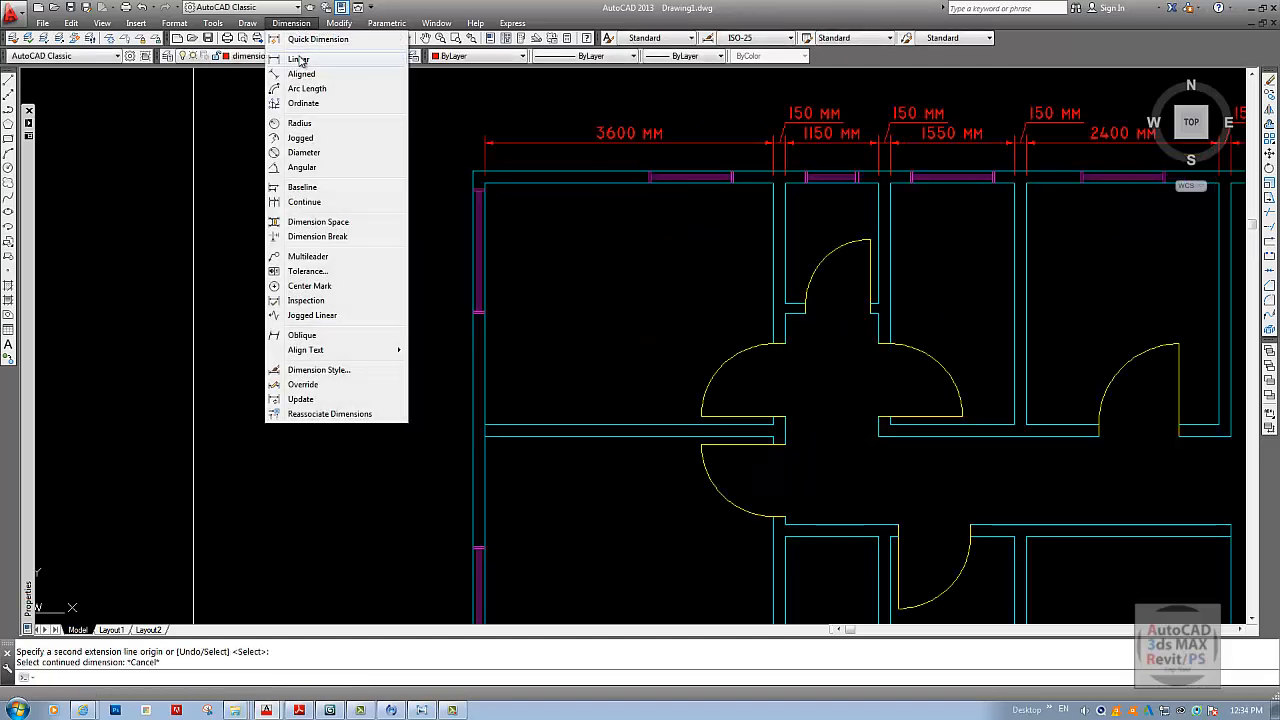
pyautogui.click(300, 42)
pyautogui.click(484, 184)
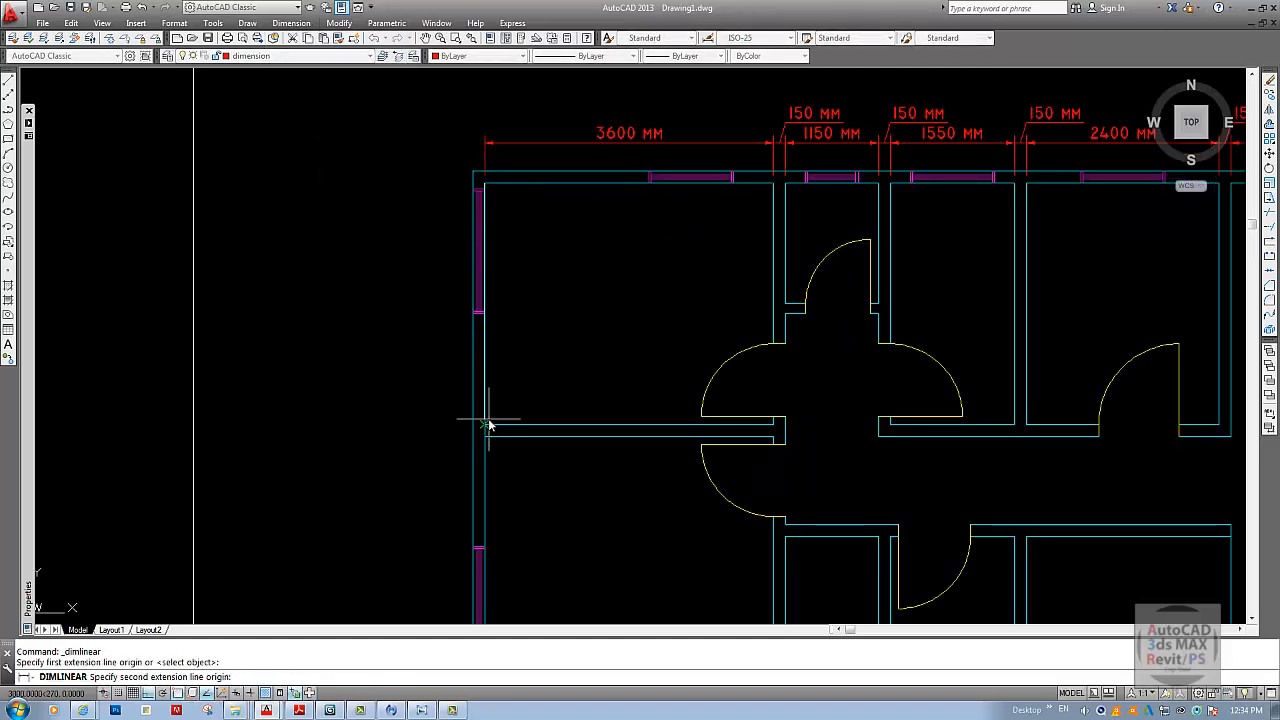
pyautogui.click(487, 423)
pyautogui.click(452, 395)
pyautogui.moveTo(449, 385); pyautogui.dragTo(452, 315, button='middle')
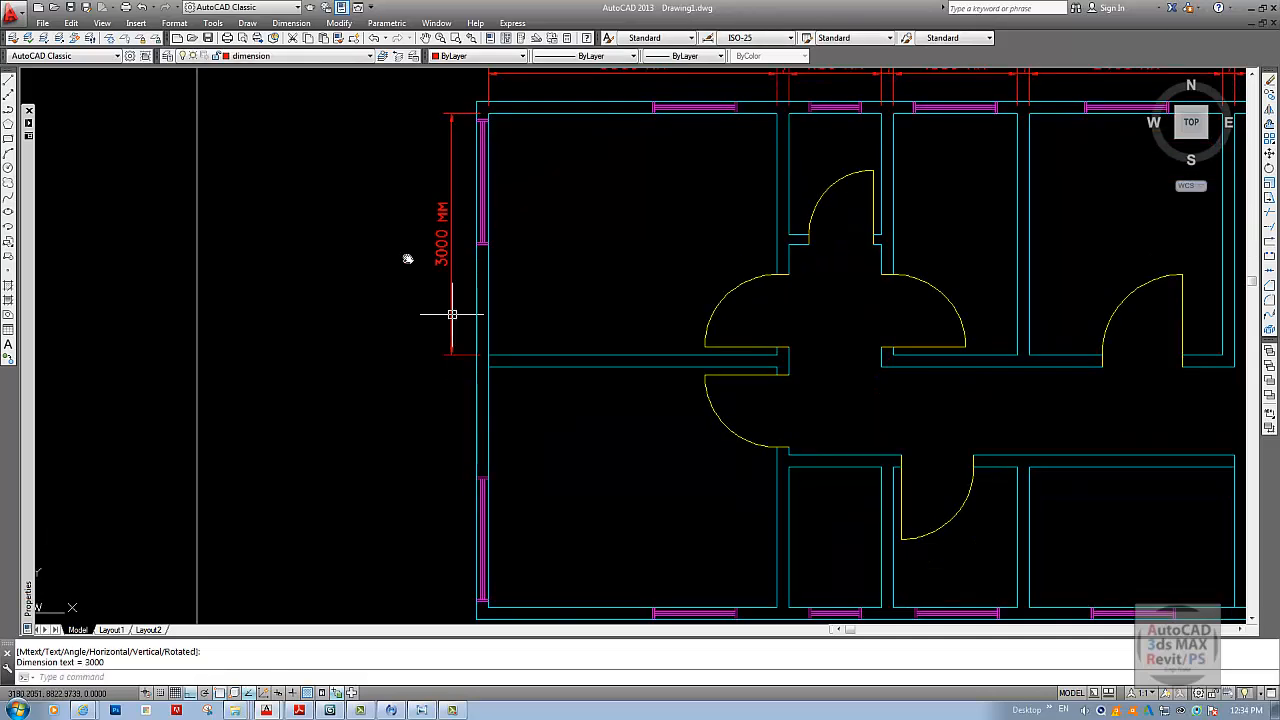
pyautogui.press('Escape')
# - Continue the left dimension chain across the horizontal partition and down the lower-left room to the bottom wall's inner face
pyautogui.click(291, 22)
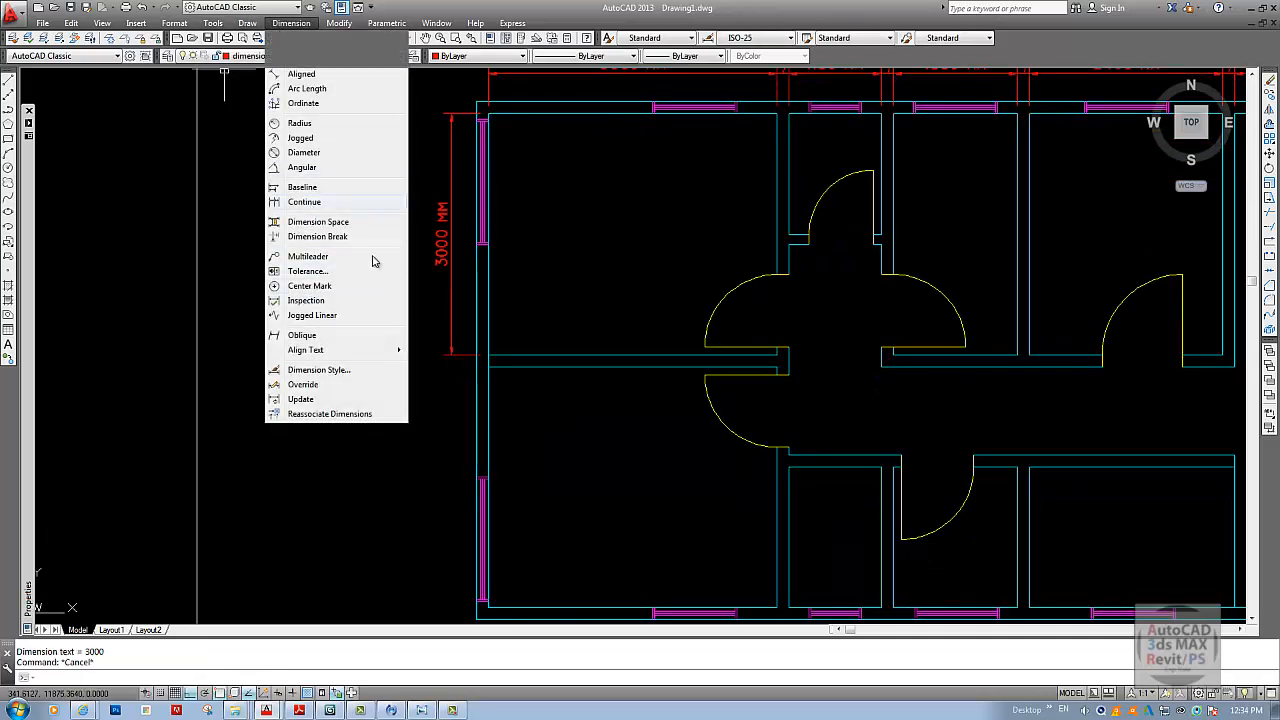
pyautogui.click(304, 201)
pyautogui.scroll(5, 485, 360)
pyautogui.click(480, 314)
pyautogui.scroll(-5, 477, 314)
pyautogui.moveTo(477, 314); pyautogui.dragTo(477, 182, button='middle')
pyautogui.scroll(2, 501, 363)
pyautogui.click(451, 423)
pyautogui.press('Return')
pyautogui.scroll(-3, 452, 423)
pyautogui.moveTo(489, 417); pyautogui.dragTo(457, 443, button='middle')
pyautogui.press('Escape')
pyautogui.press('Escape')
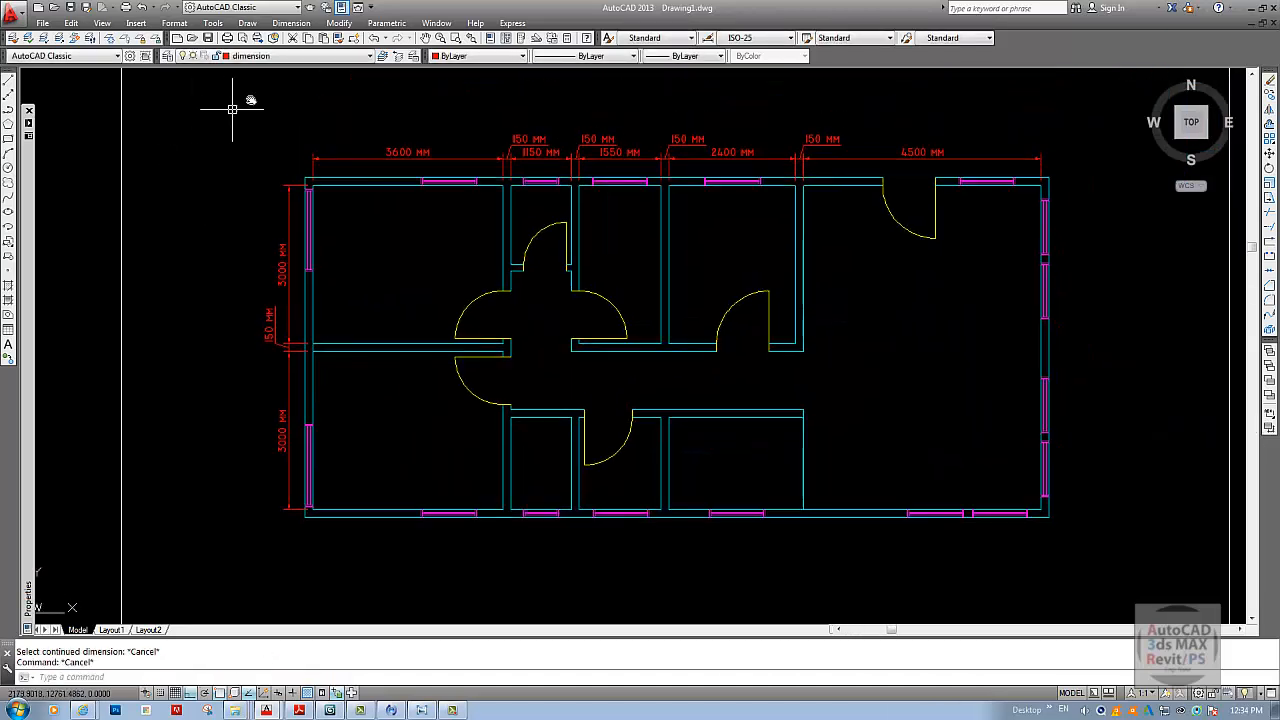
# - Dimension the lower-left room's inside width with a linear dimension placed just below the bottom outer wall
pyautogui.click(291, 23)
pyautogui.click(300, 57)
pyautogui.scroll(2, 349, 386)
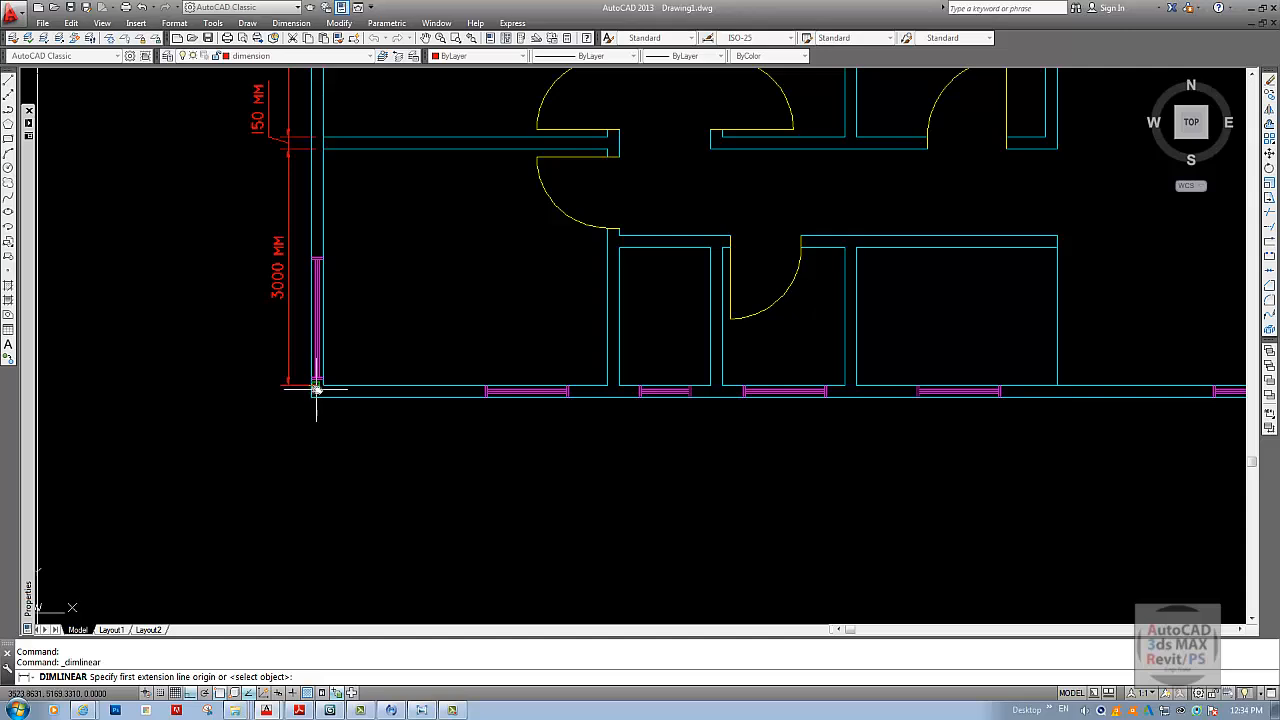
pyautogui.click(316, 390)
pyautogui.click(606, 385)
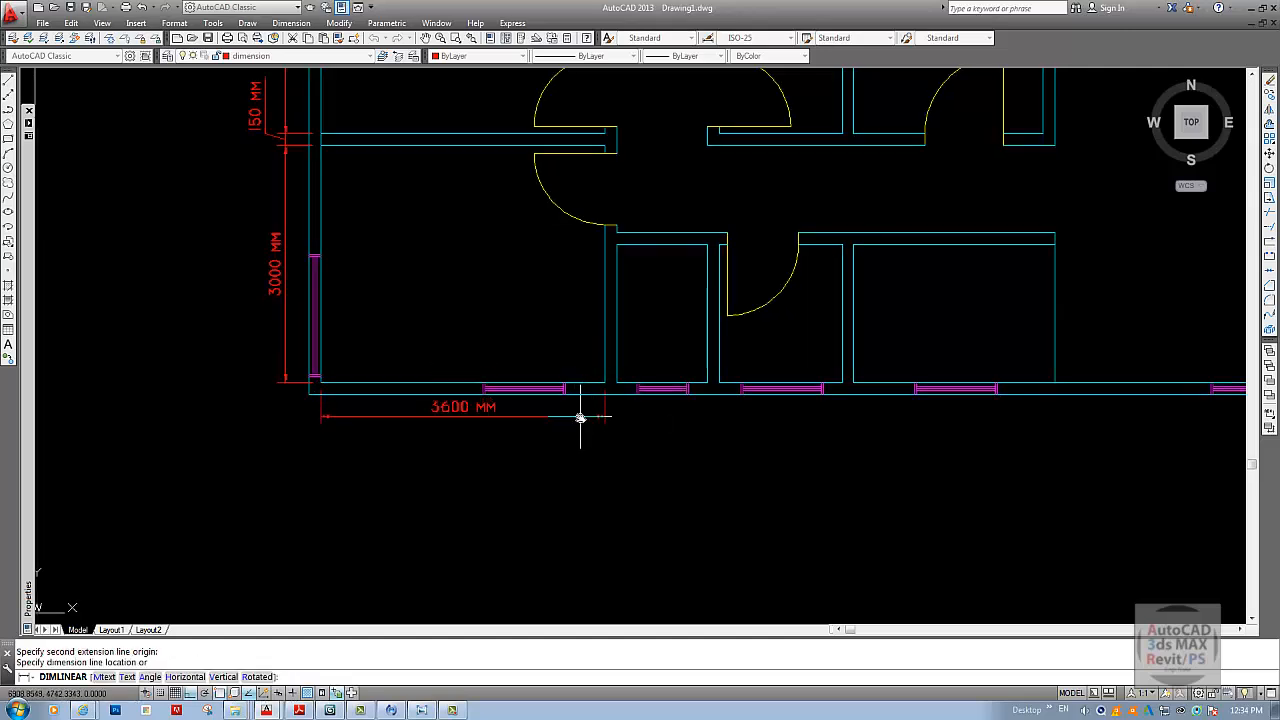
pyautogui.click(580, 421)
pyautogui.press('Escape')
# - Continue the bottom dimension chain over the first partition, the narrow room, its right partition, the adjoining room with the door and that room's right partition
pyautogui.click(291, 23)
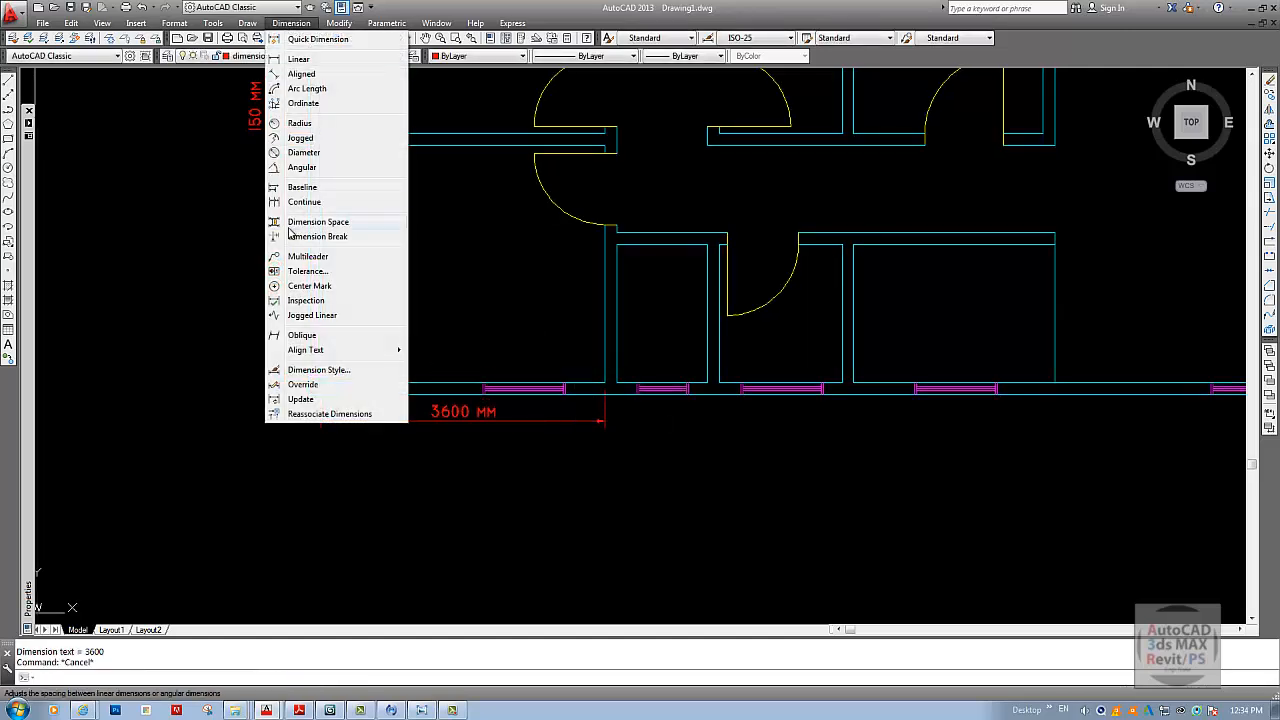
pyautogui.click(295, 204)
pyautogui.scroll(3, 417, 371)
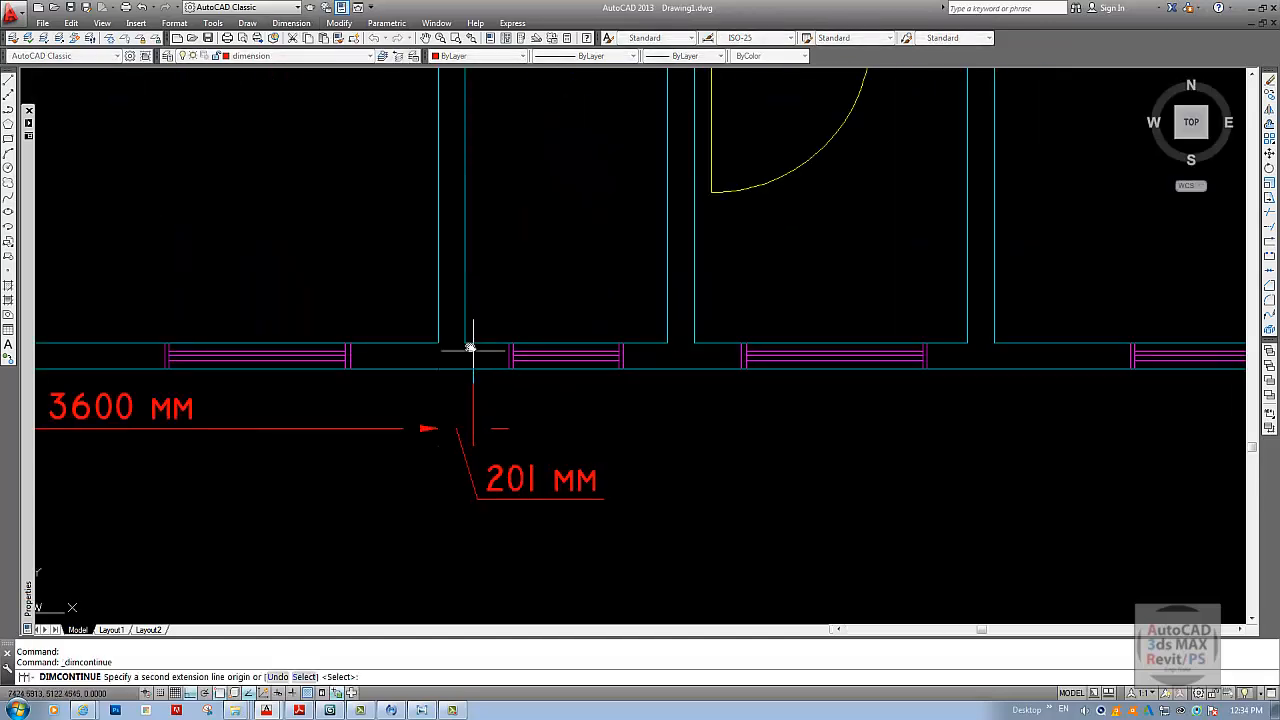
pyautogui.click(466, 343)
pyautogui.click(667, 343)
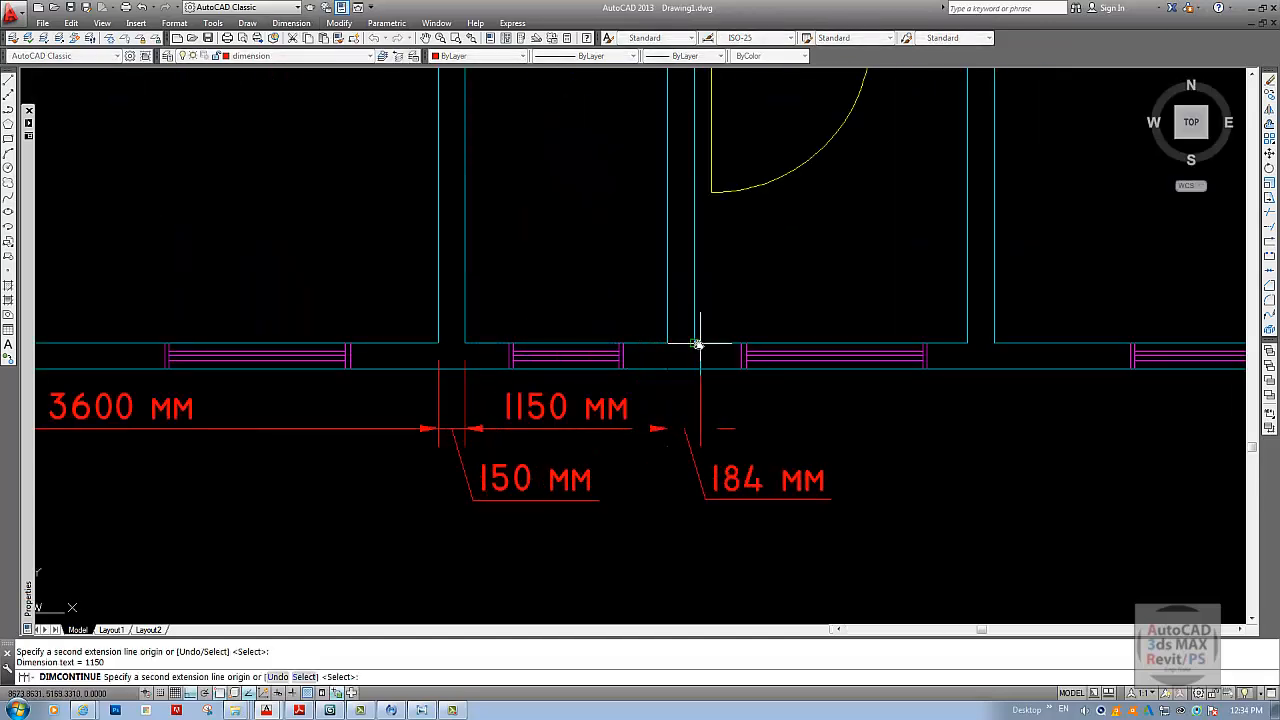
pyautogui.click(694, 343)
pyautogui.moveTo(1062, 376); pyautogui.dragTo(690, 376, button='middle')
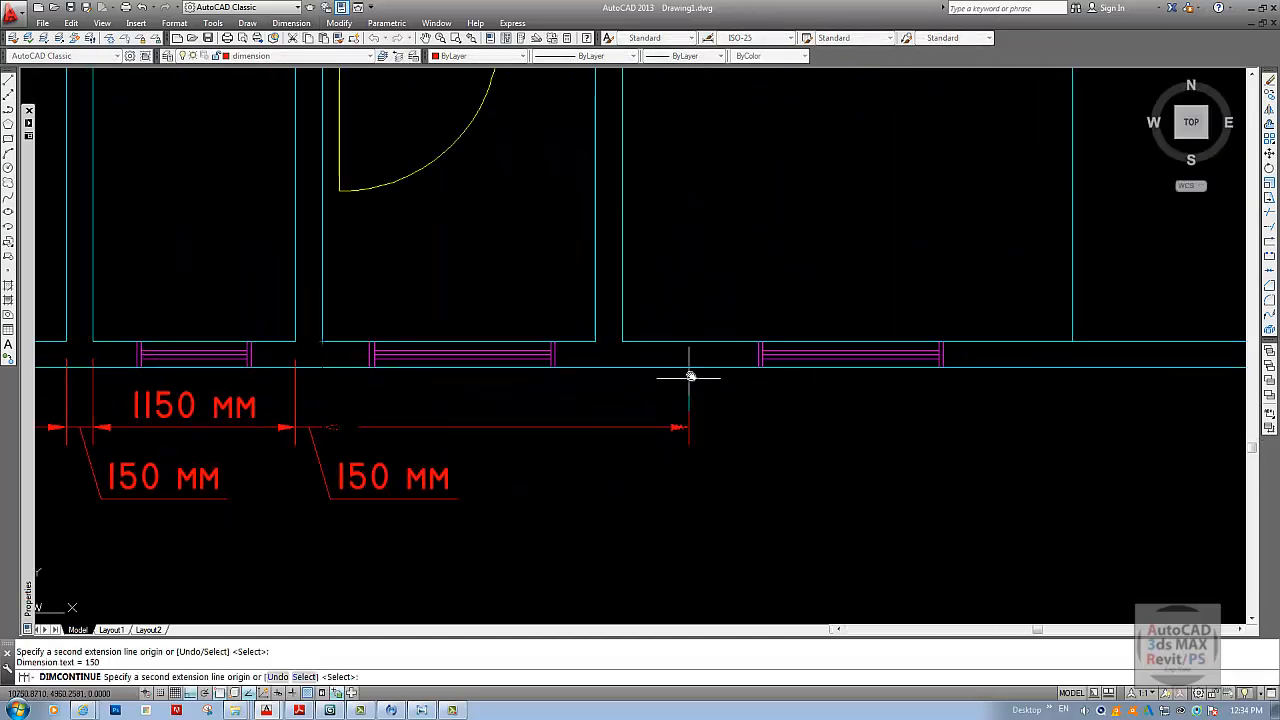
pyautogui.click(595, 342)
pyautogui.click(620, 341)
# - Extend the bottom dimension chain over the fourth lower room and the large room up to the right outer wall, and end the chain
pyautogui.scroll(-3, 663, 449)
pyautogui.scroll(1, 800, 409)
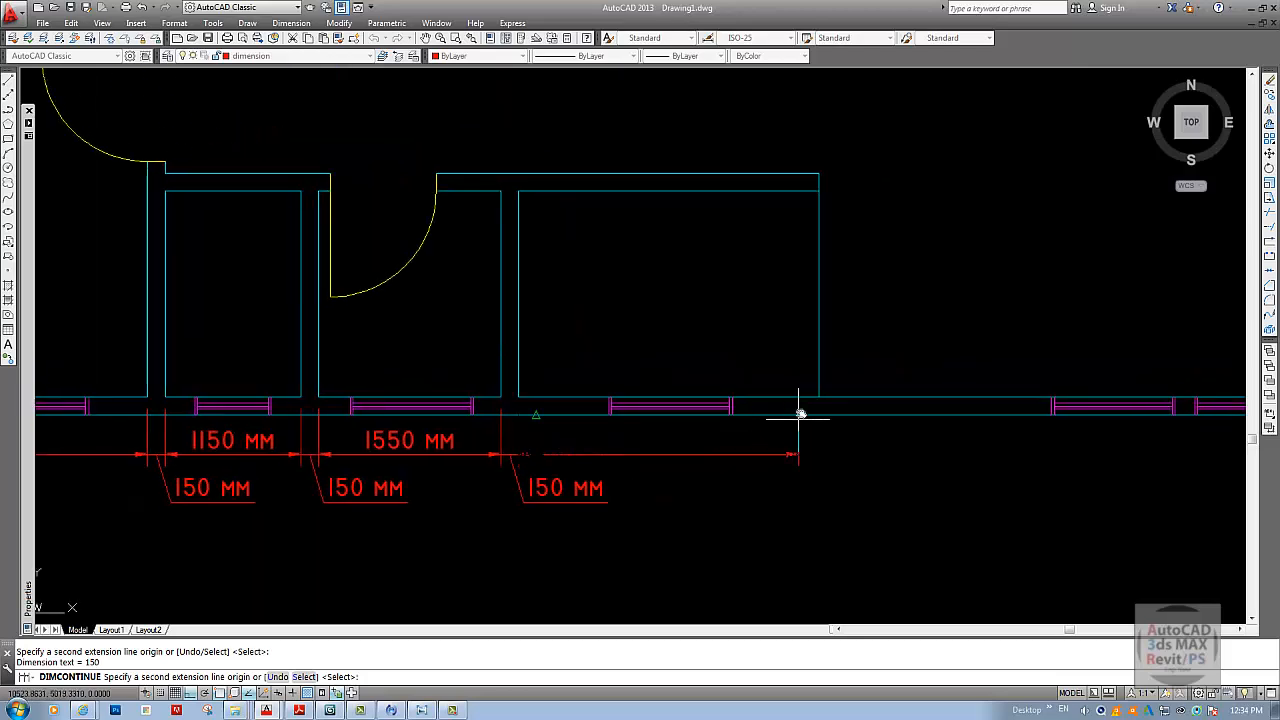
pyautogui.click(817, 396)
pyautogui.scroll(-4, 677, 437)
pyautogui.scroll(3, 737, 434)
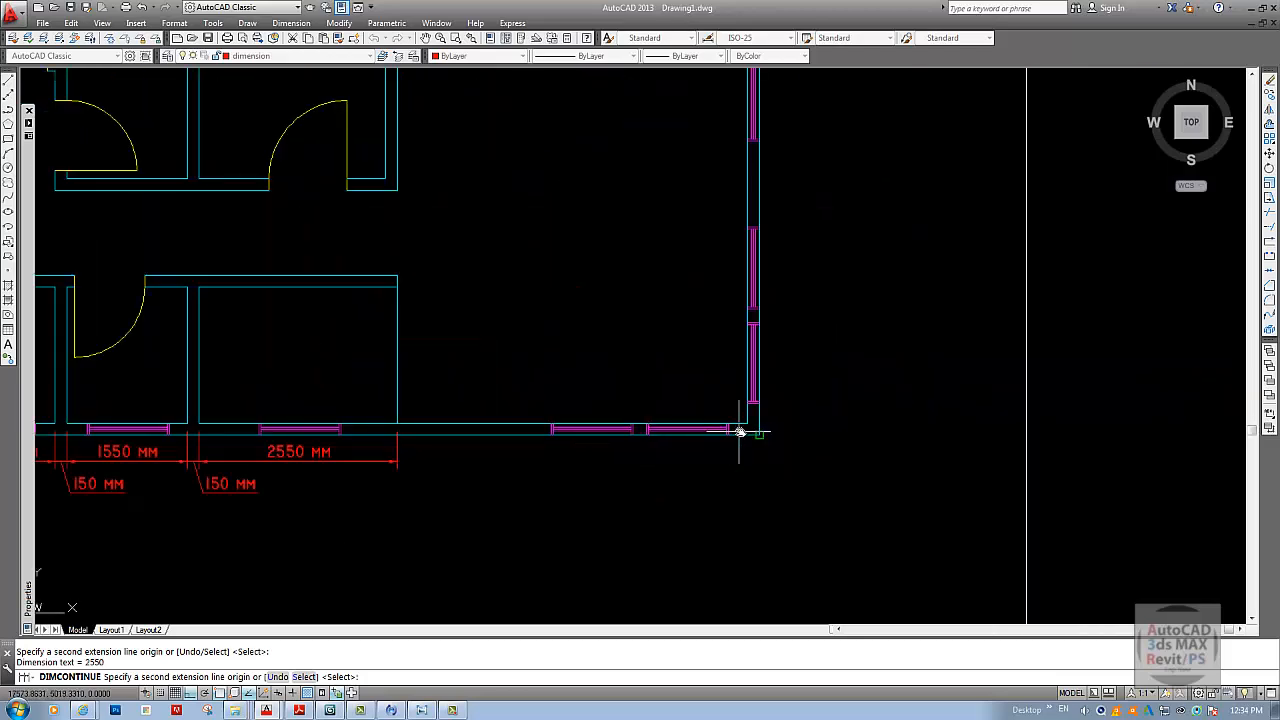
pyautogui.click(737, 429)
pyautogui.moveTo(512, 436); pyautogui.dragTo(544, 414, button='middle')
pyautogui.scroll(-3, 682, 436)
pyautogui.press('Escape')
pyautogui.press('Escape')
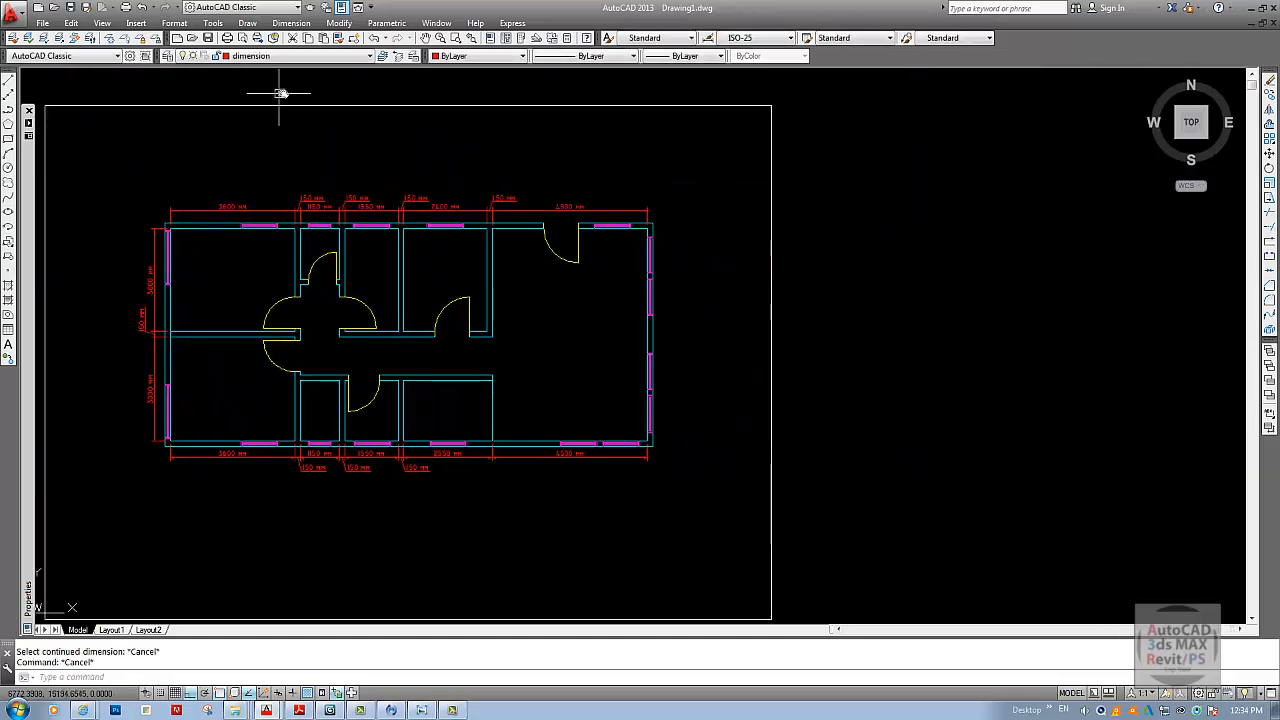
pyautogui.press('Escape')
# - Add a vertical linear dimension for the large room's full inside depth, placed just outside the right outer wall
pyautogui.click(293, 26)
pyautogui.click(296, 60)
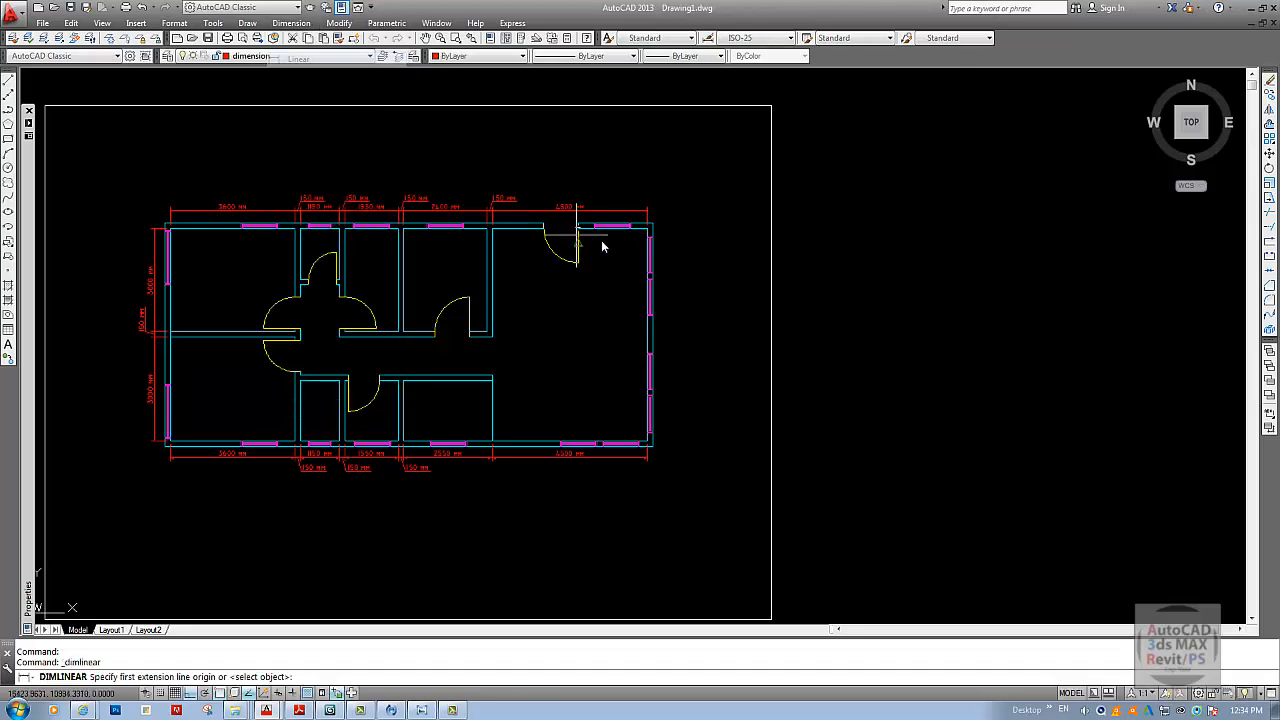
pyautogui.scroll(5, 602, 262)
pyautogui.click(726, 236)
pyautogui.scroll(-4, 730, 218)
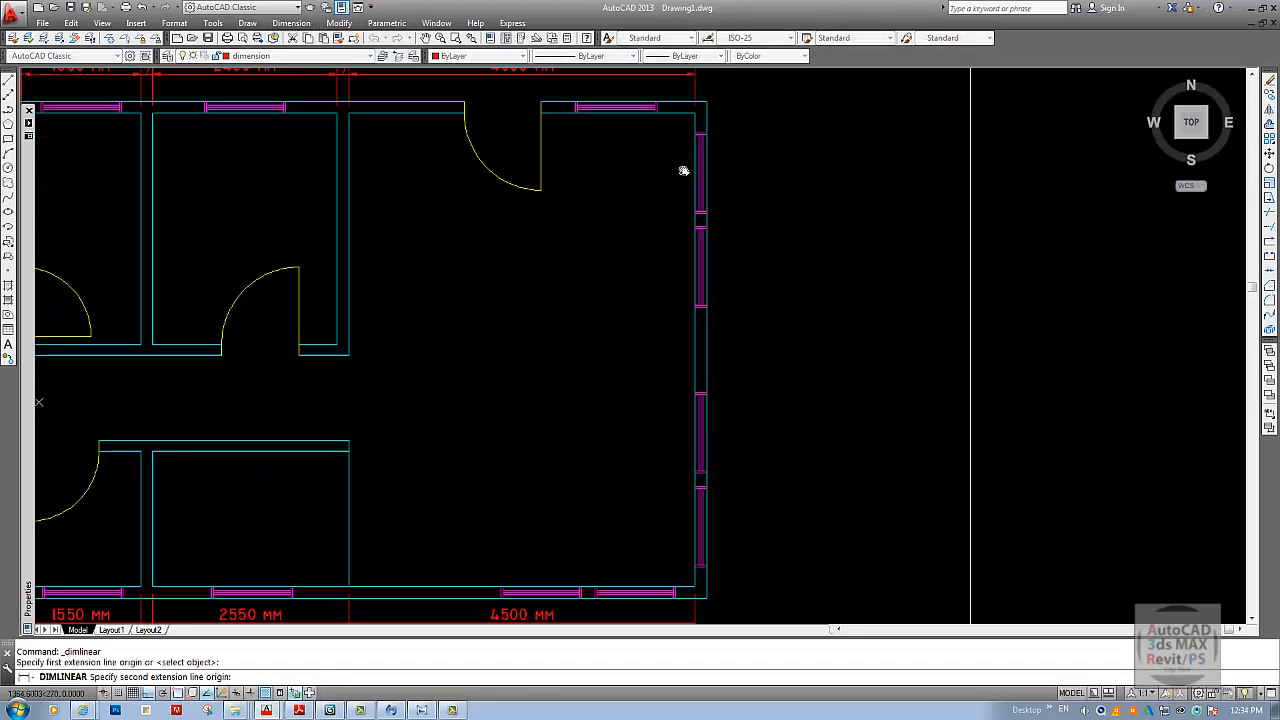
pyautogui.scroll(5, 676, 300)
pyautogui.click(672, 383)
pyautogui.scroll(-4, 709, 374)
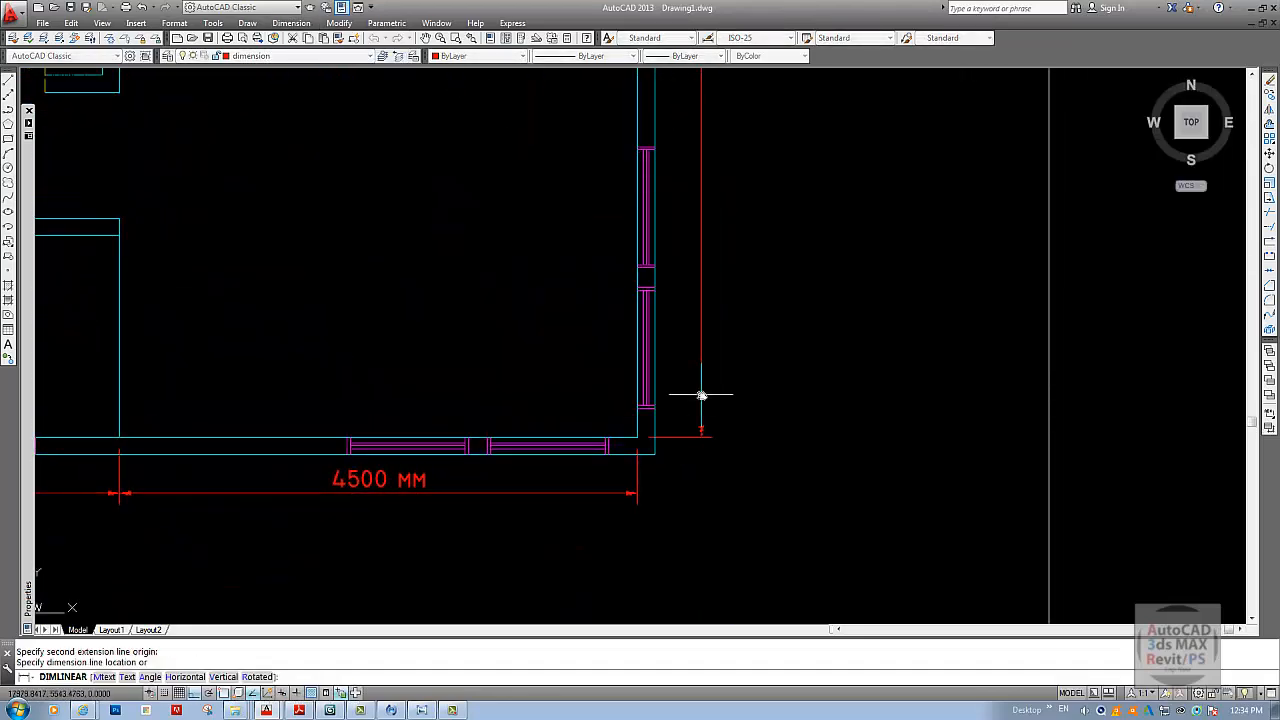
pyautogui.click(712, 441)
# - Review the drawing's layers and their colours in the layer properties manager, and close it
pyautogui.scroll(-3, 712, 441)
pyautogui.write('z')
pyautogui.press('Return')
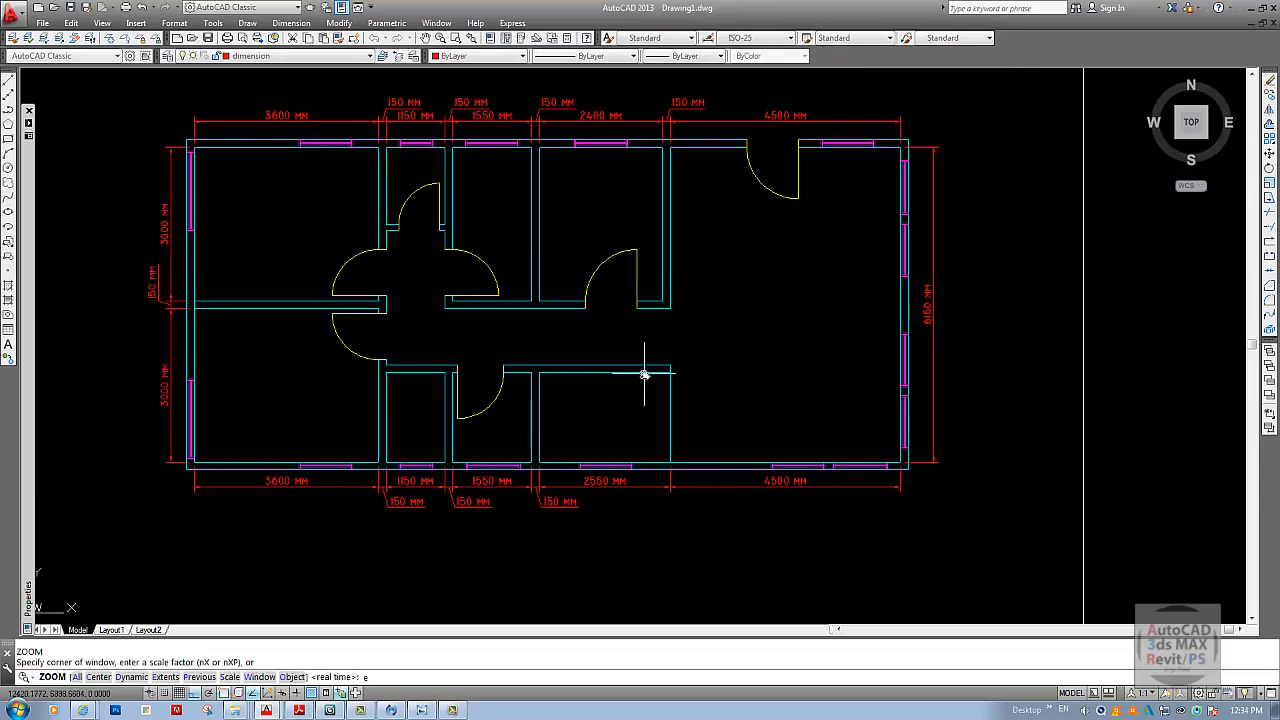
pyautogui.write('e')
pyautogui.press('Return')
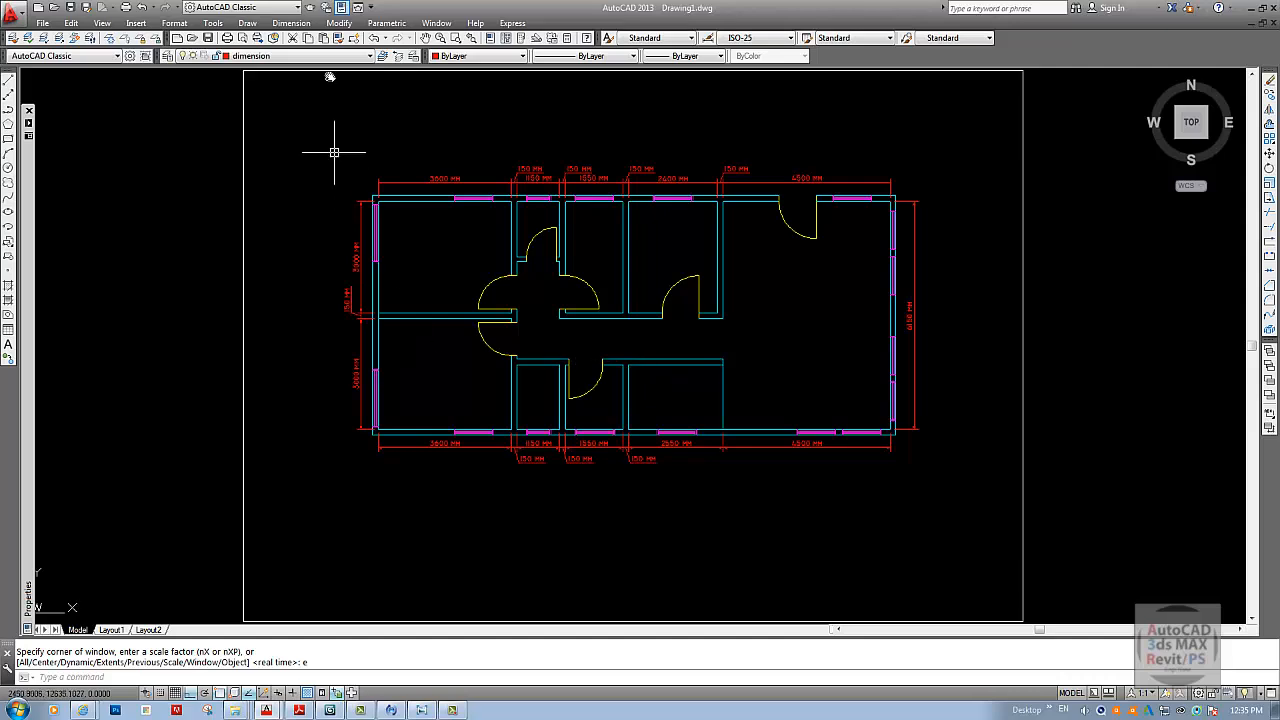
pyautogui.click(174, 22)
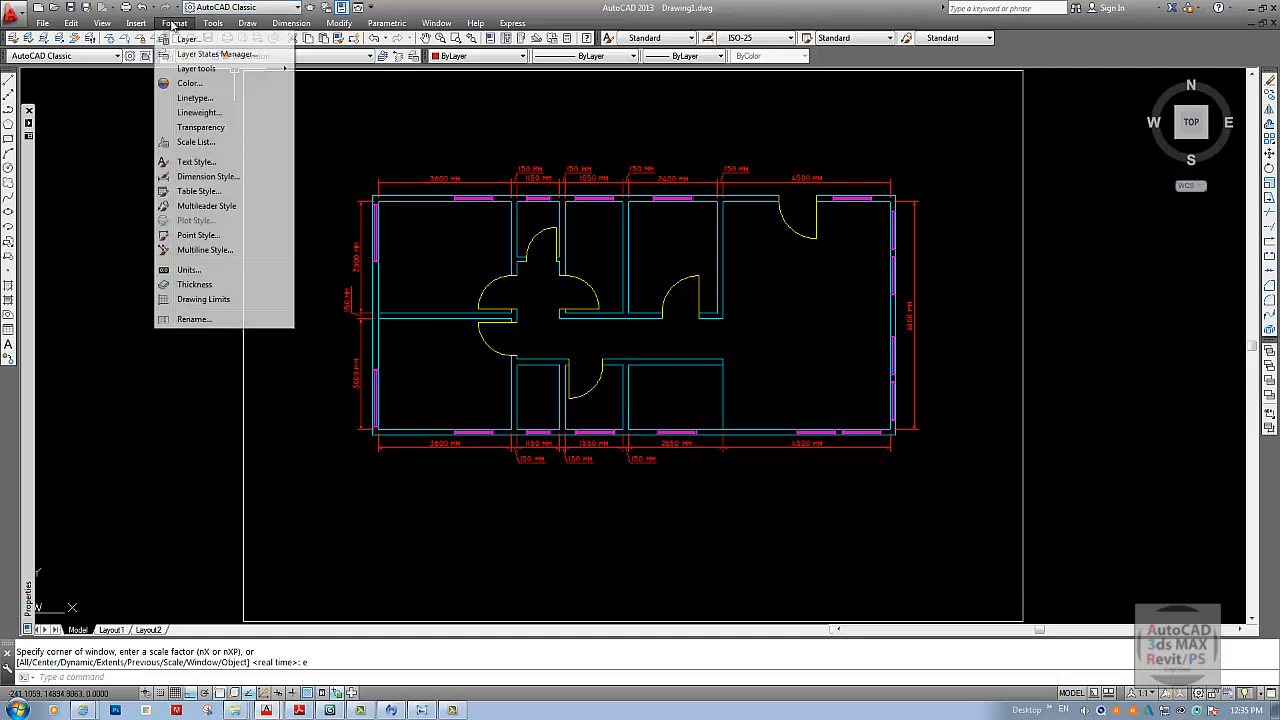
pyautogui.click(198, 40)
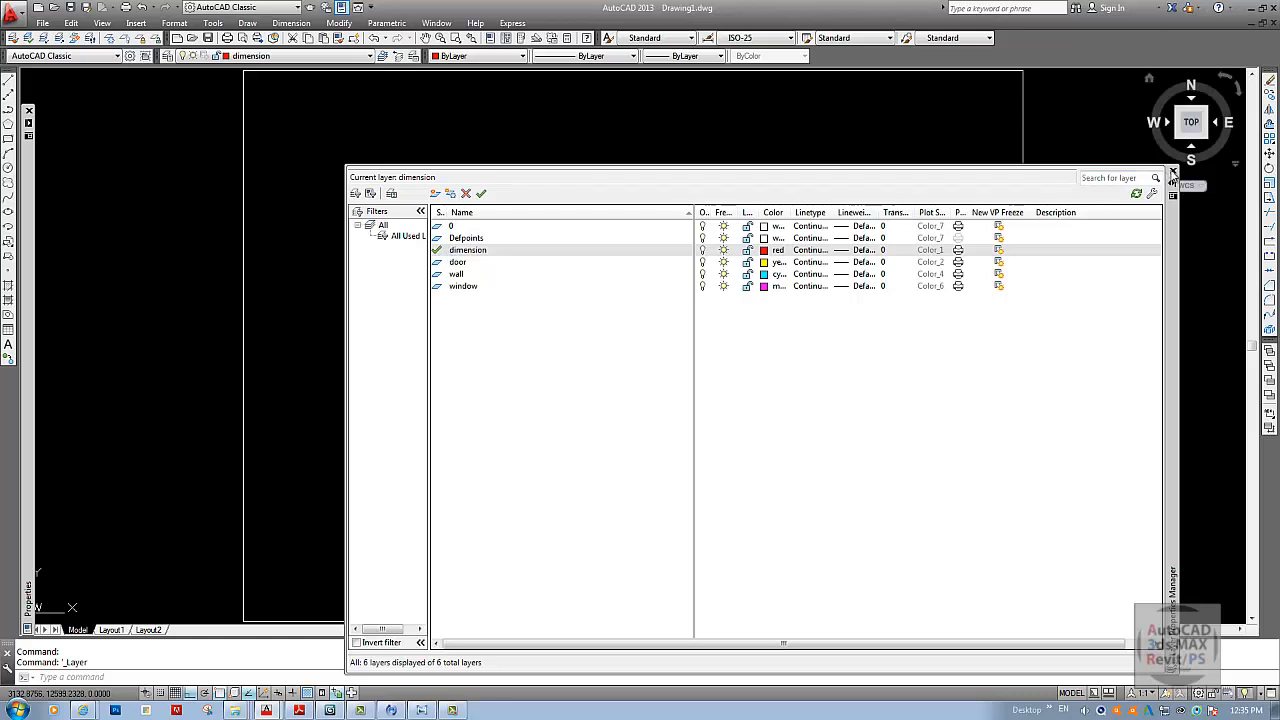
pyautogui.click(1173, 174)
# - Turn the dimension layer off to hide all dimensions, and switch it back on
pyautogui.click(309, 57)
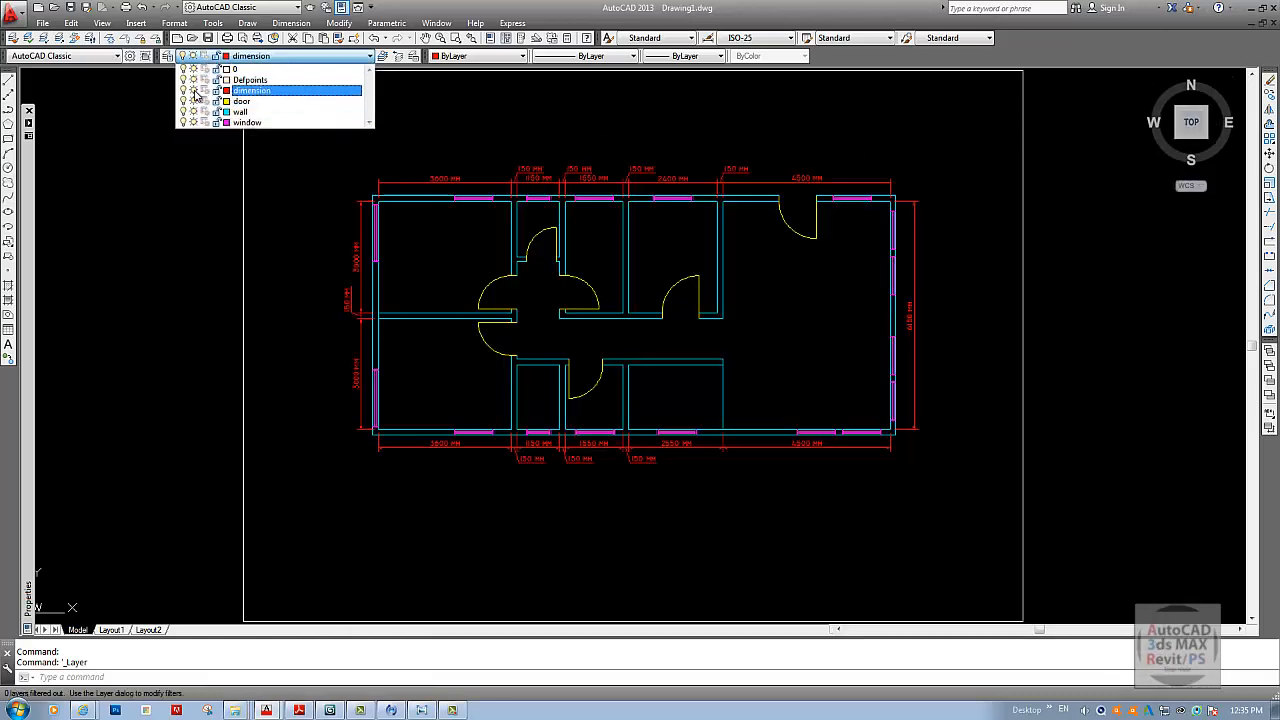
pyautogui.click(184, 91)
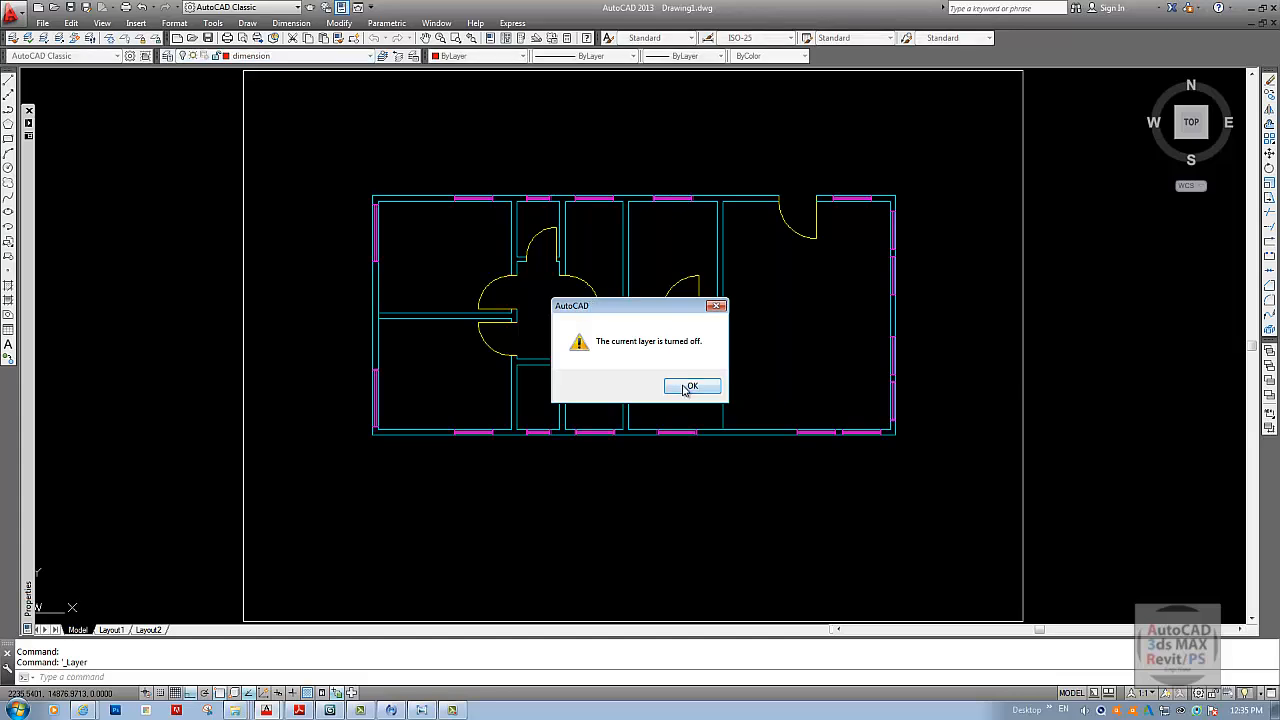
pyautogui.click(689, 387)
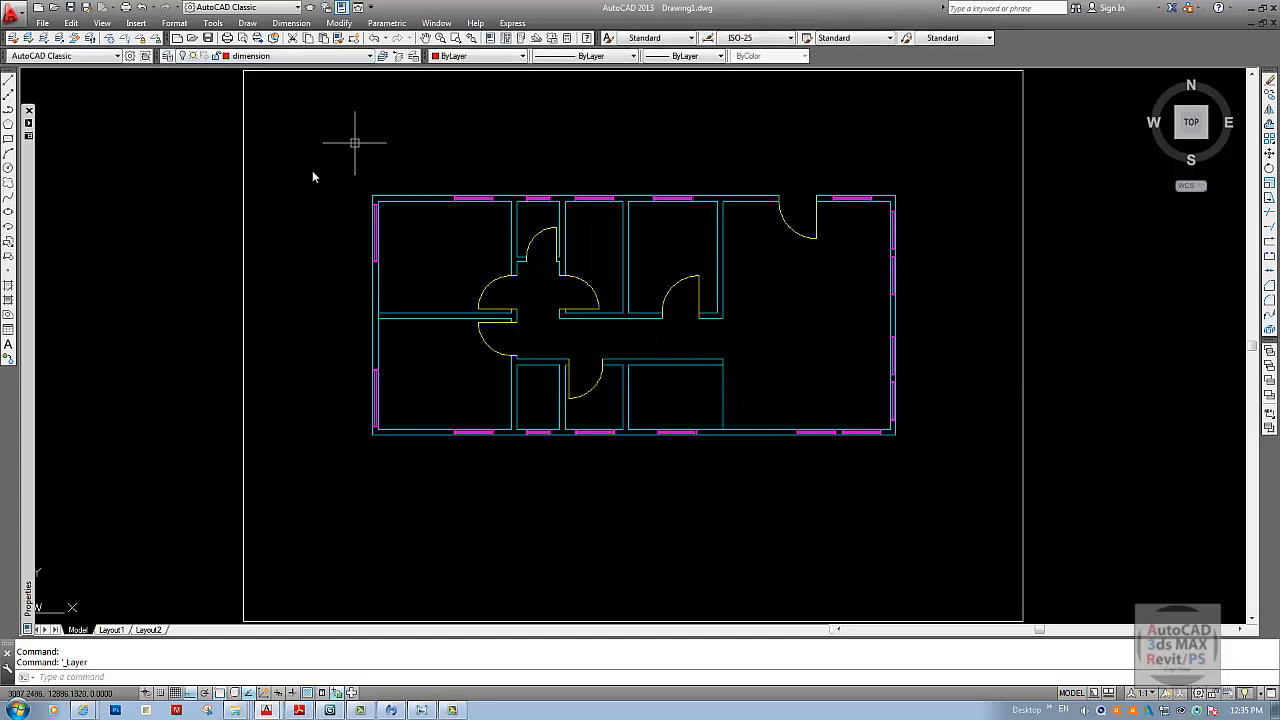
pyautogui.click(342, 57)
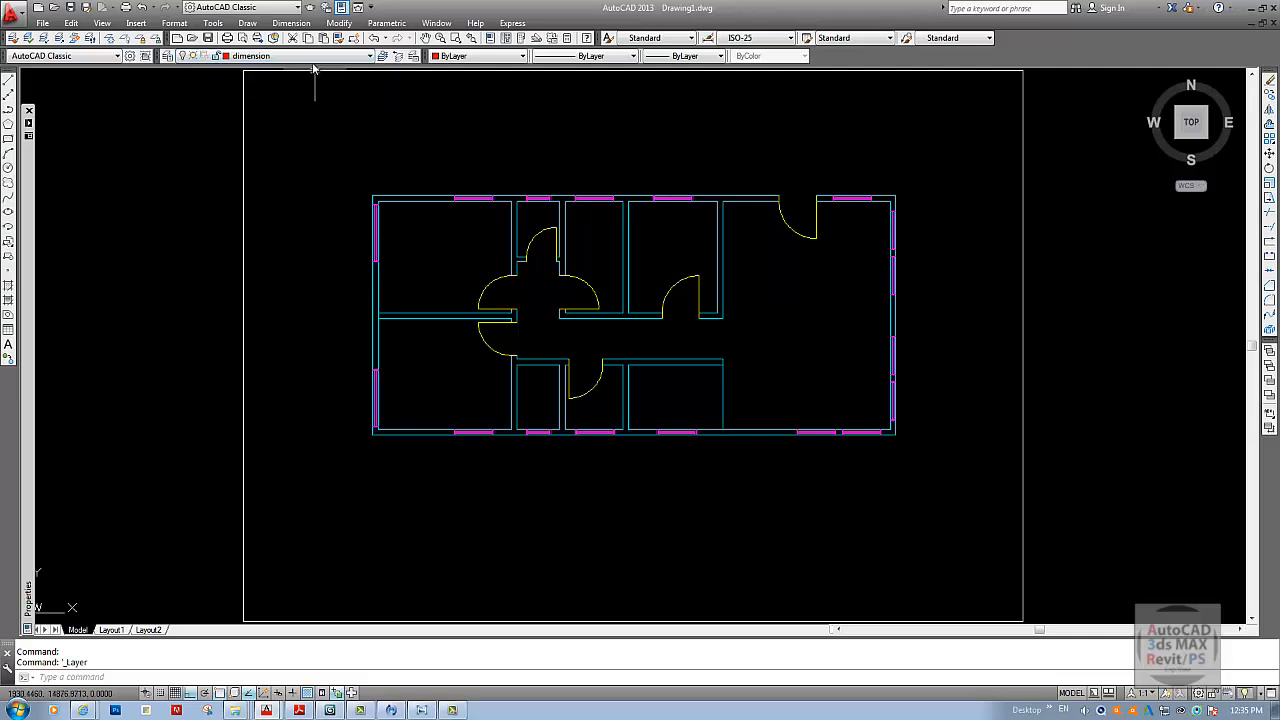
pyautogui.click(313, 58)
pyautogui.click(189, 89)
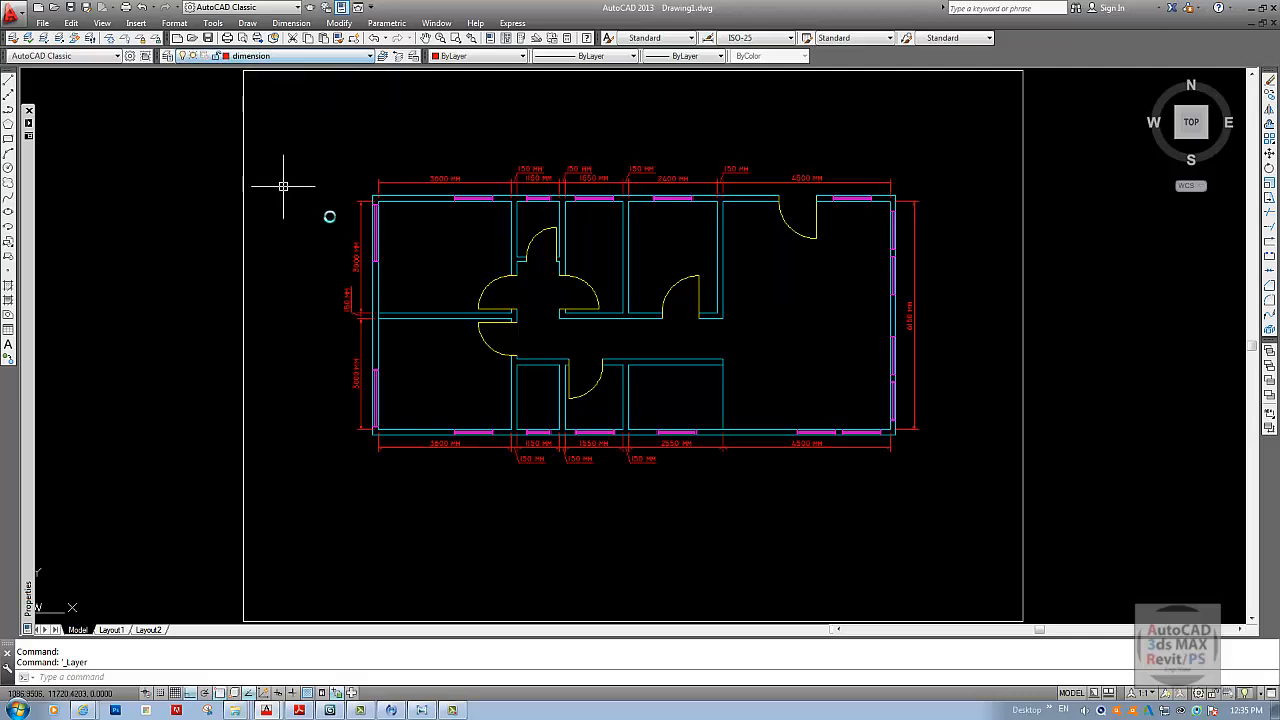
# - Switch to Windows Photo Viewer to read the room names in the reference floor plan image, and return to the AutoCAD drawing
pyautogui.click(450, 710)
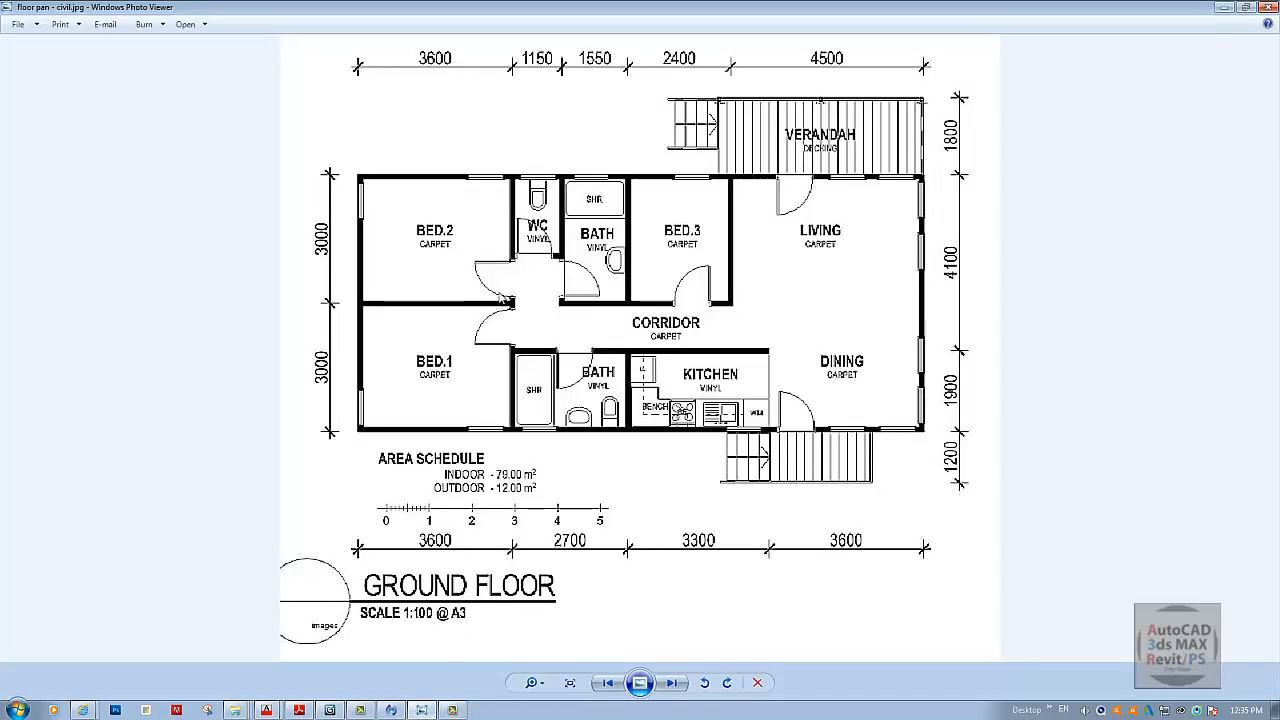
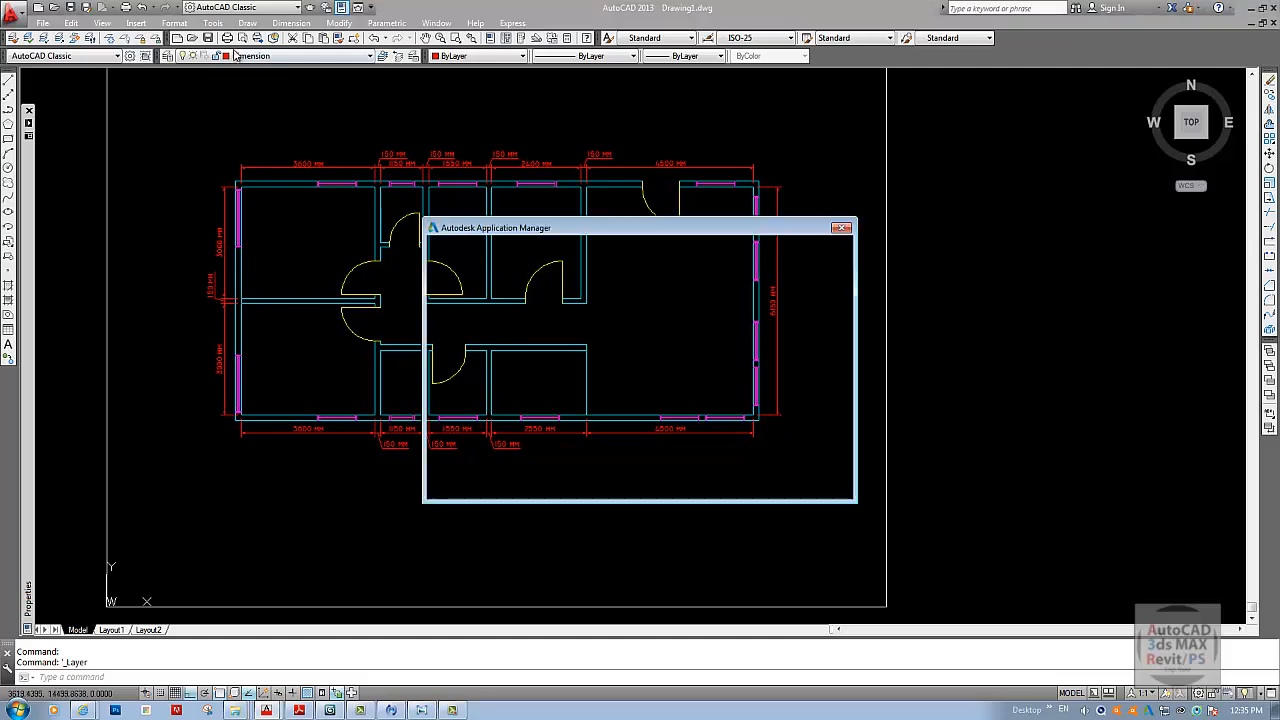
pyautogui.click(492, 127)
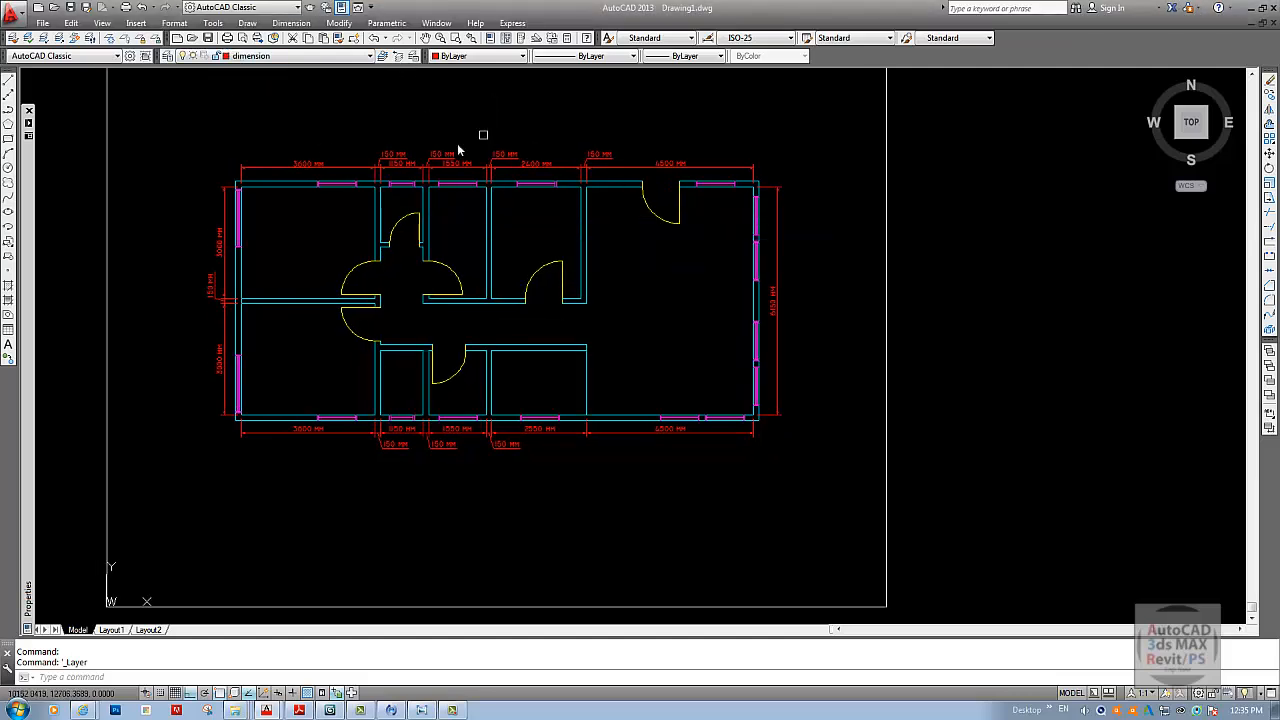
# - Create a new layer named text with the colour green and make it the current layer
pyautogui.click(174, 22)
pyautogui.click(180, 37)
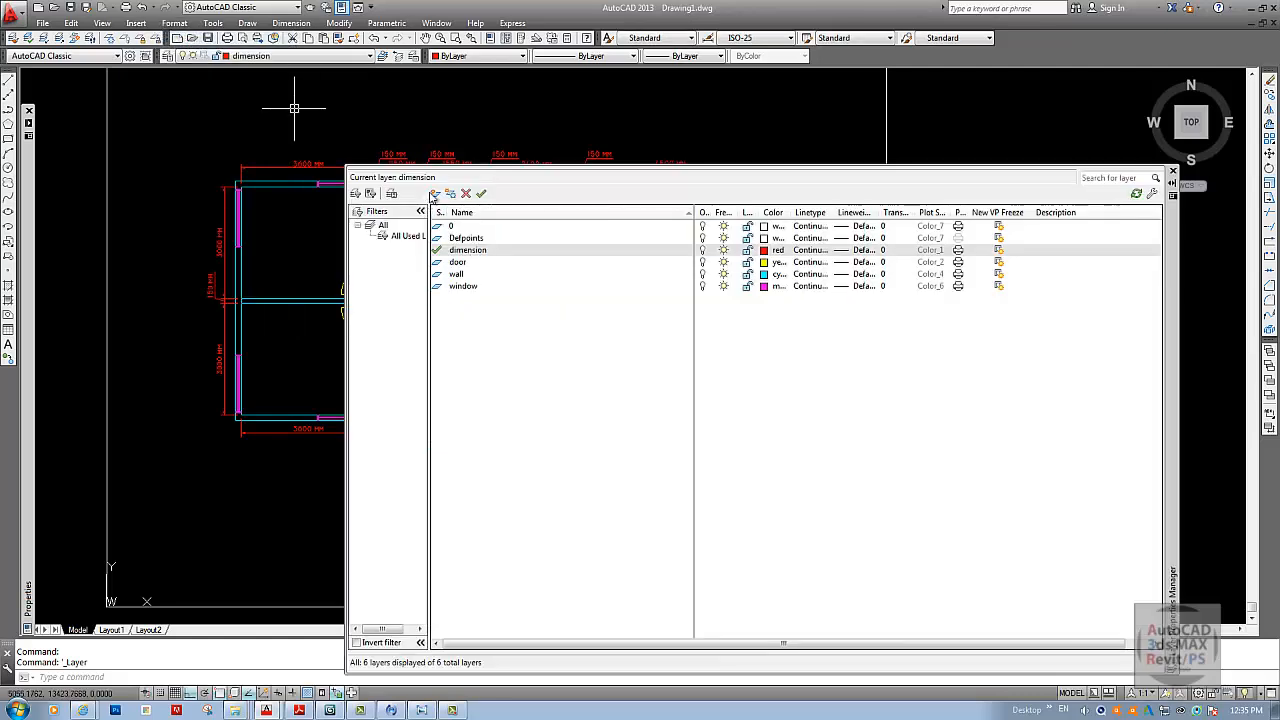
pyautogui.click(434, 193)
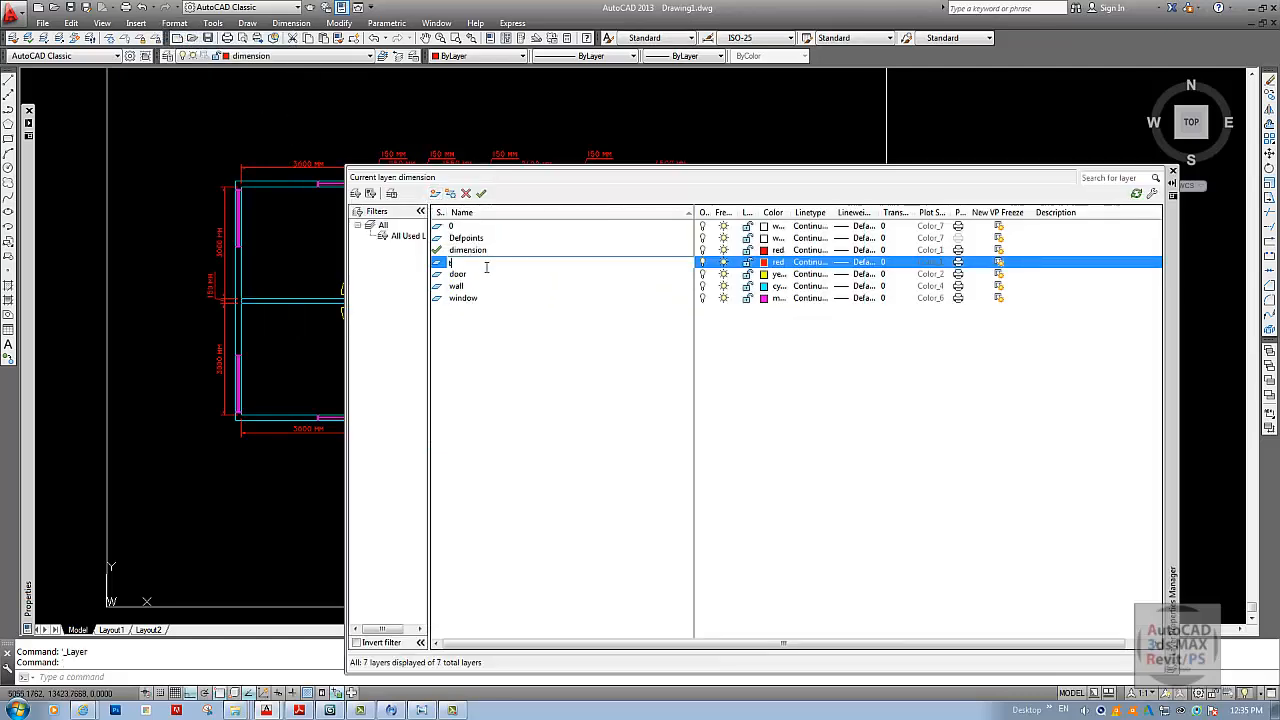
pyautogui.click(771, 262)
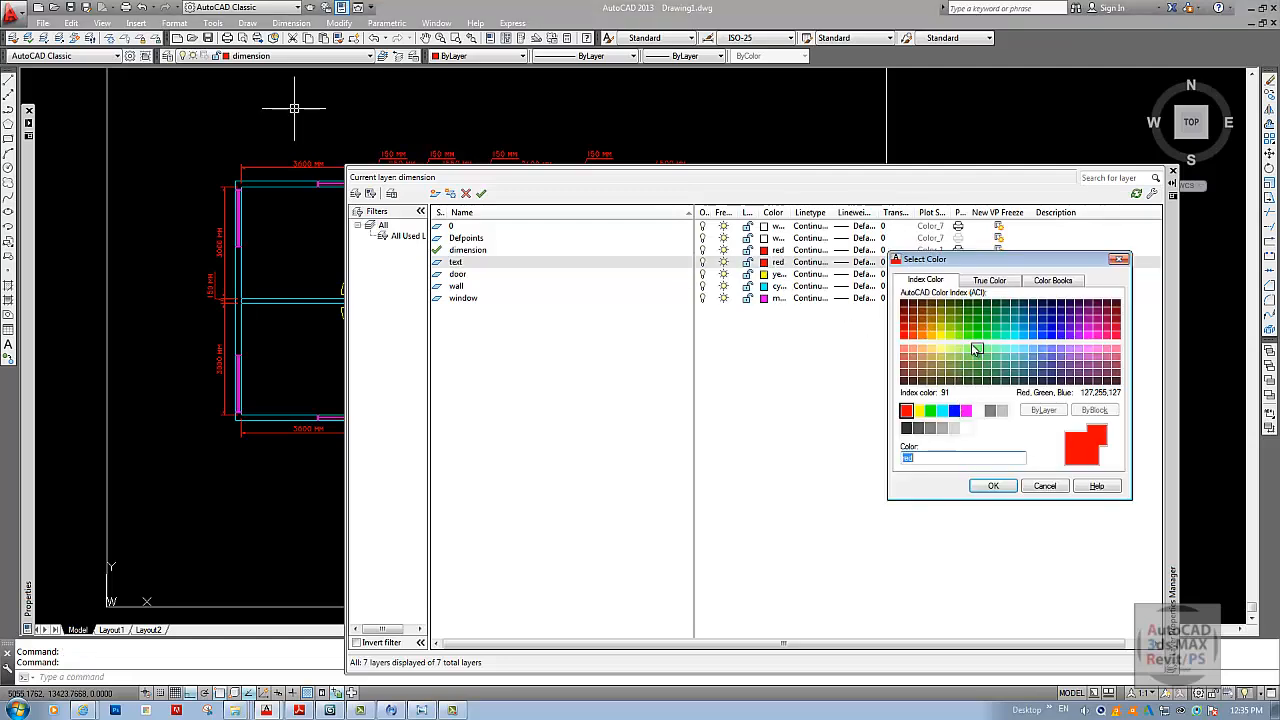
pyautogui.click(942, 410)
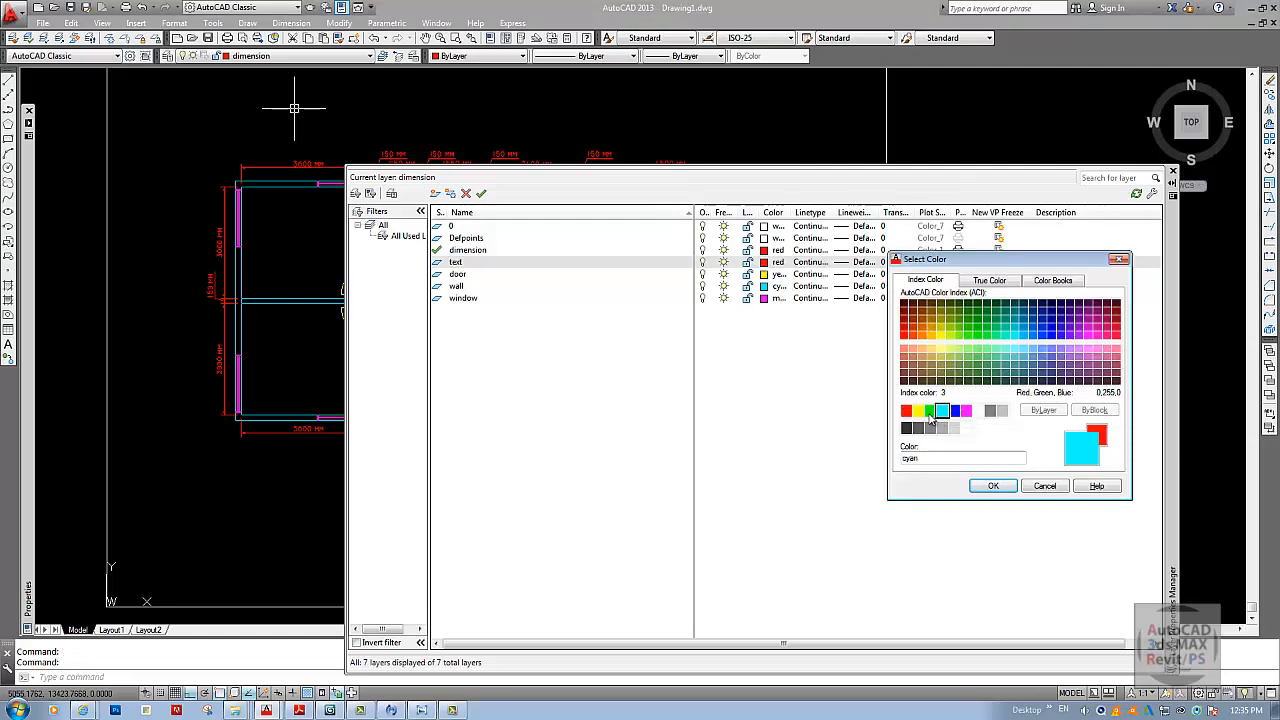
pyautogui.click(930, 410)
pyautogui.click(993, 486)
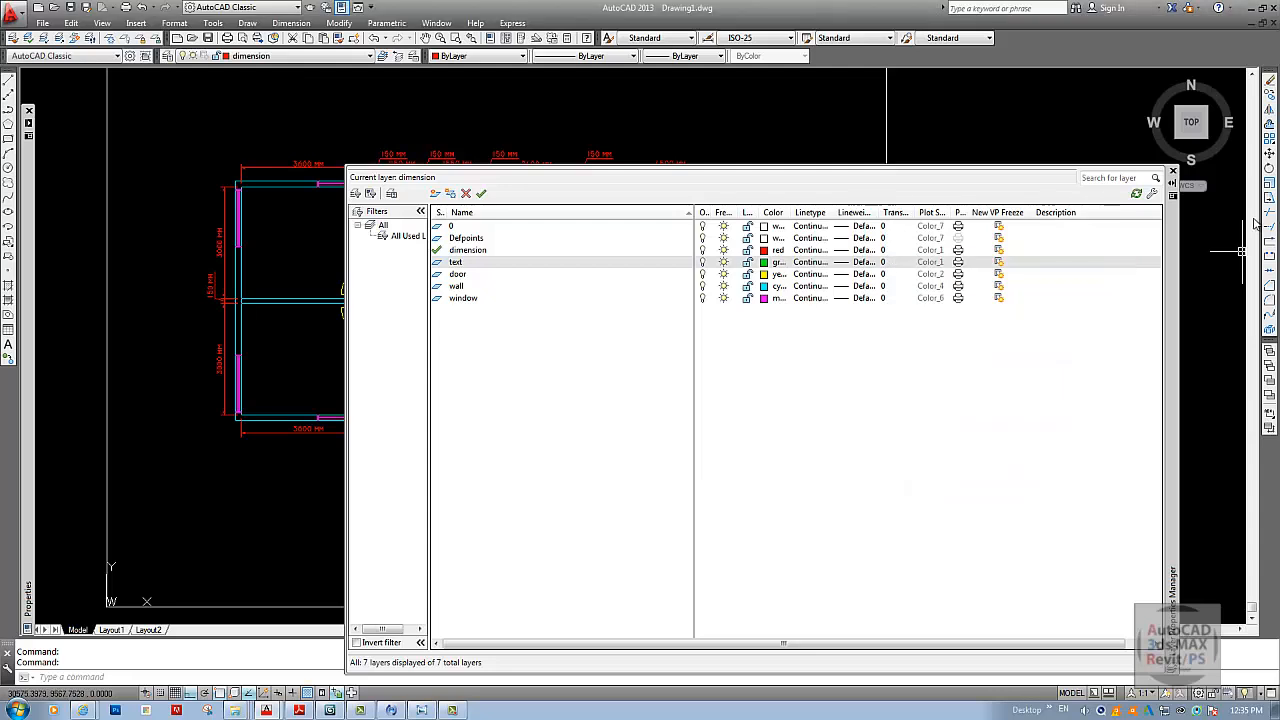
pyautogui.click(1173, 171)
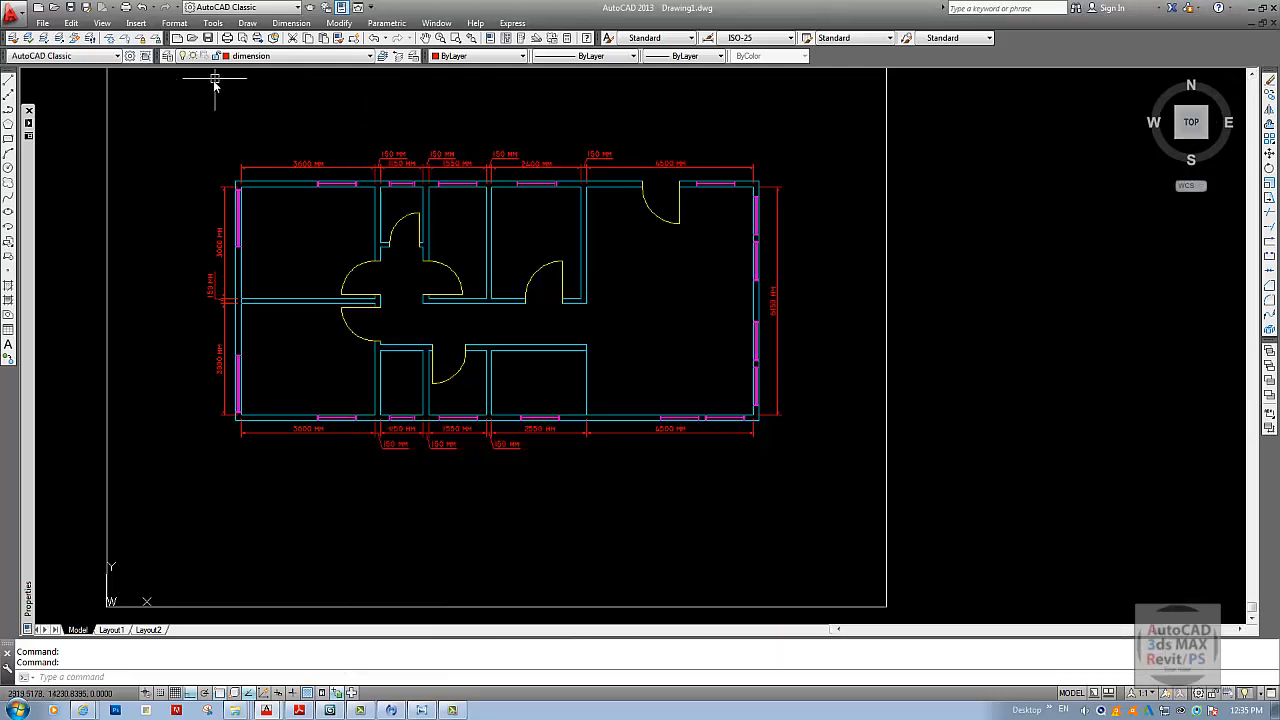
pyautogui.click(277, 58)
pyautogui.click(258, 111)
# - Place a single-line text "A" with height 200 and rotation 0 in the lower part of the large room
pyautogui.moveTo(411, 262); pyautogui.dragTo(754, 291, button='middle')
pyautogui.scroll(5, 754, 291)
pyautogui.press('Escape')
pyautogui.write('t')
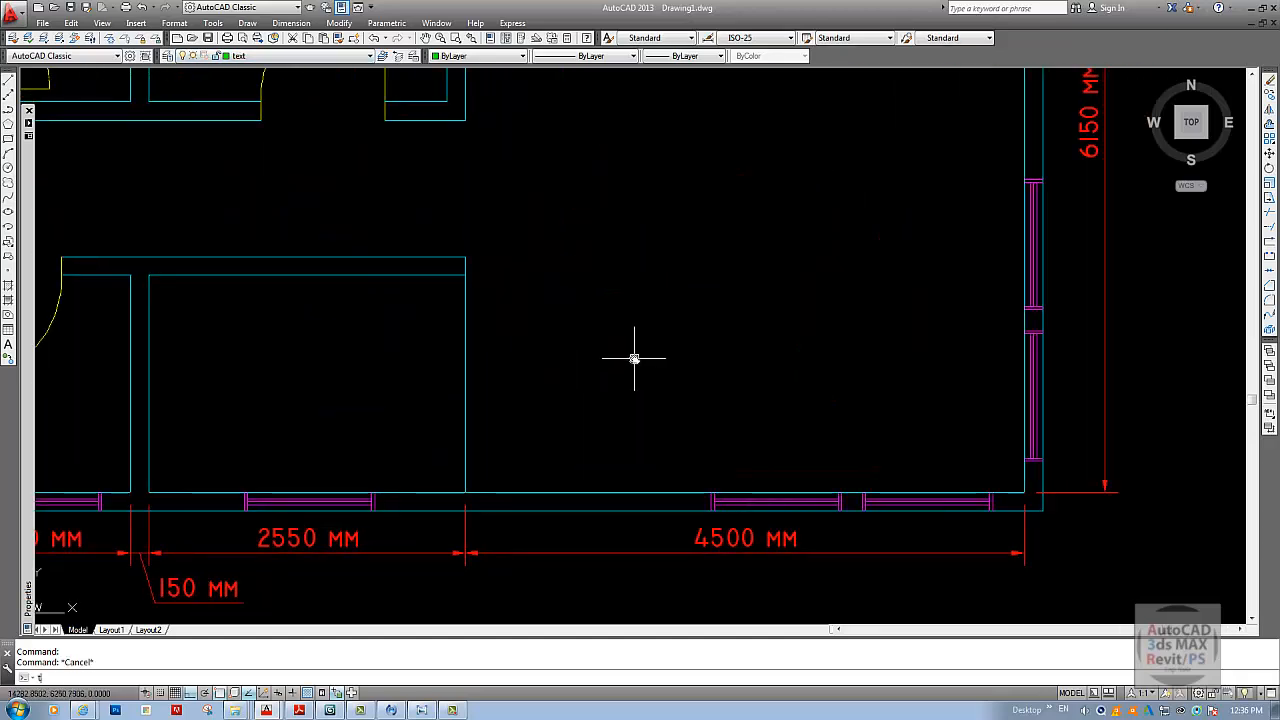
pyautogui.write('ext')
pyautogui.press('Return')
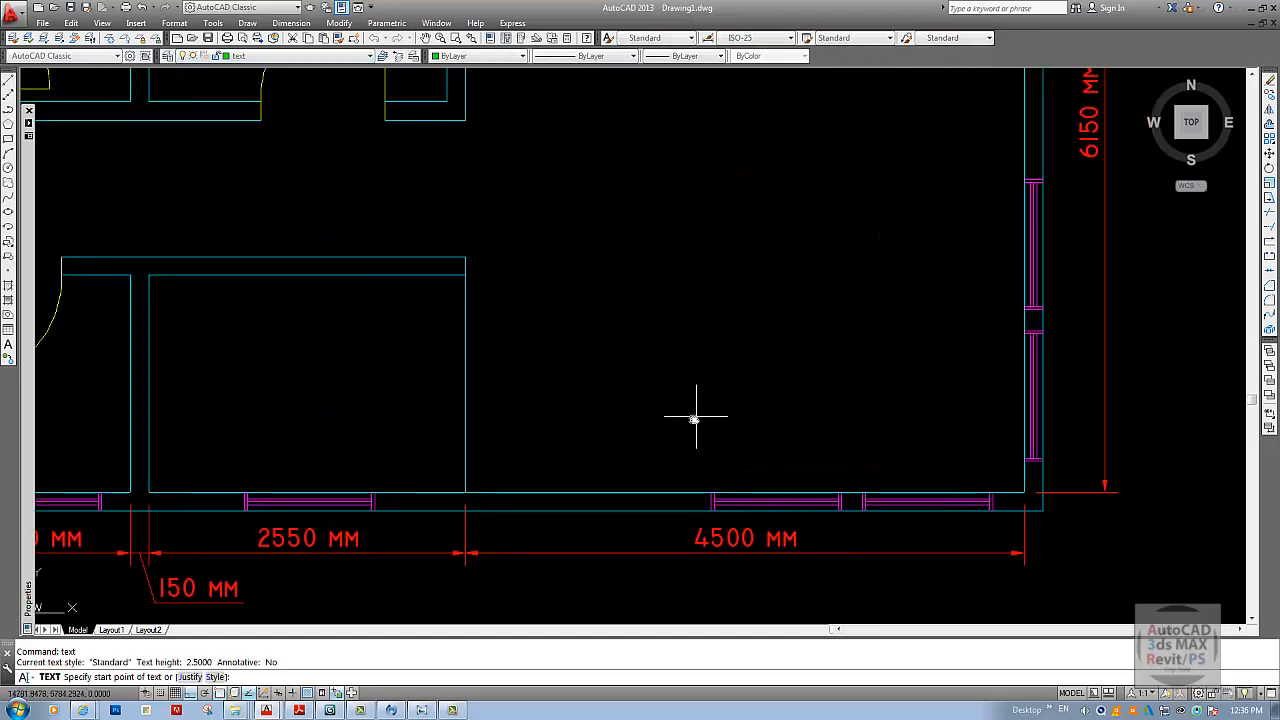
pyautogui.click(630, 420)
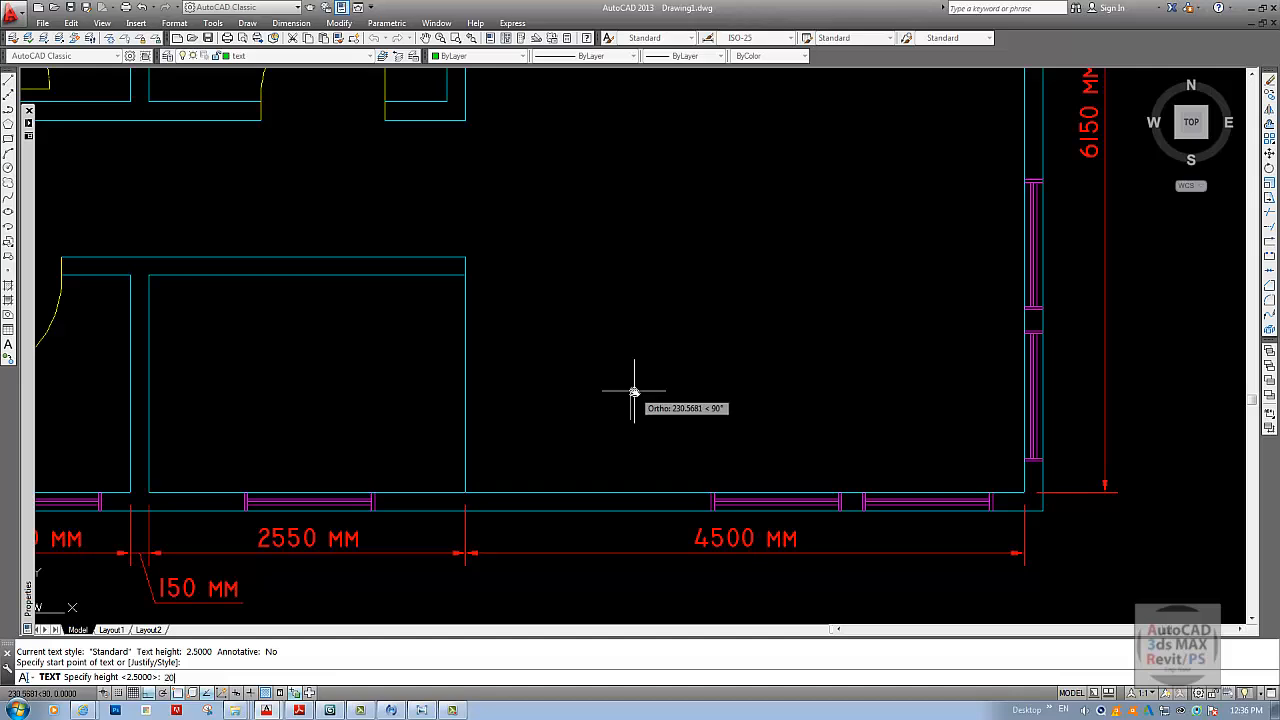
pyautogui.press('Return')
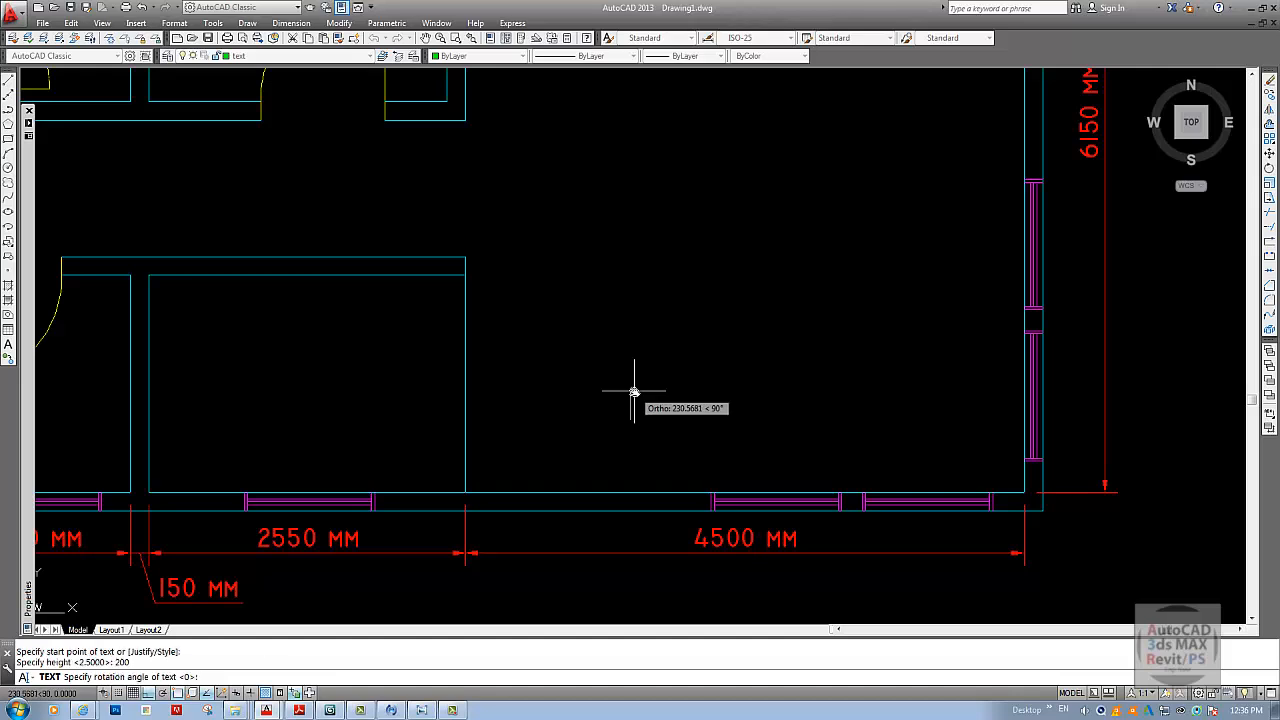
pyautogui.press('Return')
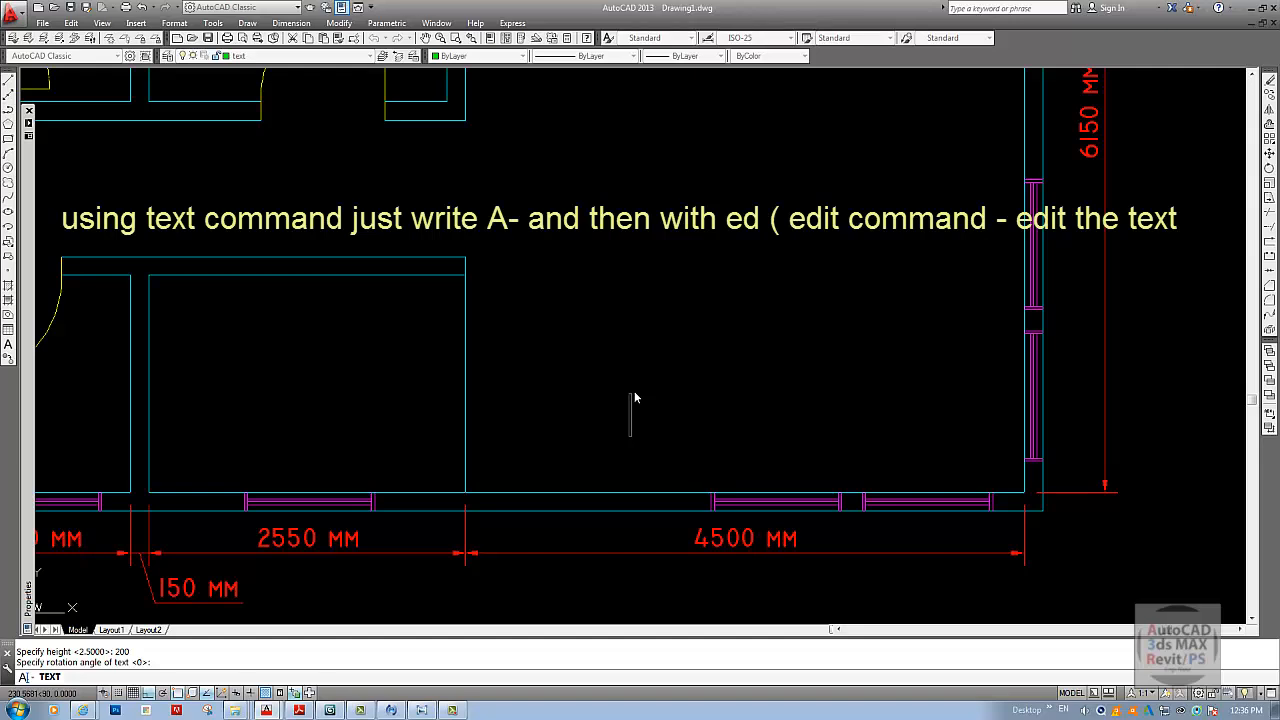
pyautogui.rightClick(573, 558)
pyautogui.click(443, 600)
pyautogui.scroll(4, 443, 600)
pyautogui.scroll(-4, 851, 400)
pyautogui.press('Escape')
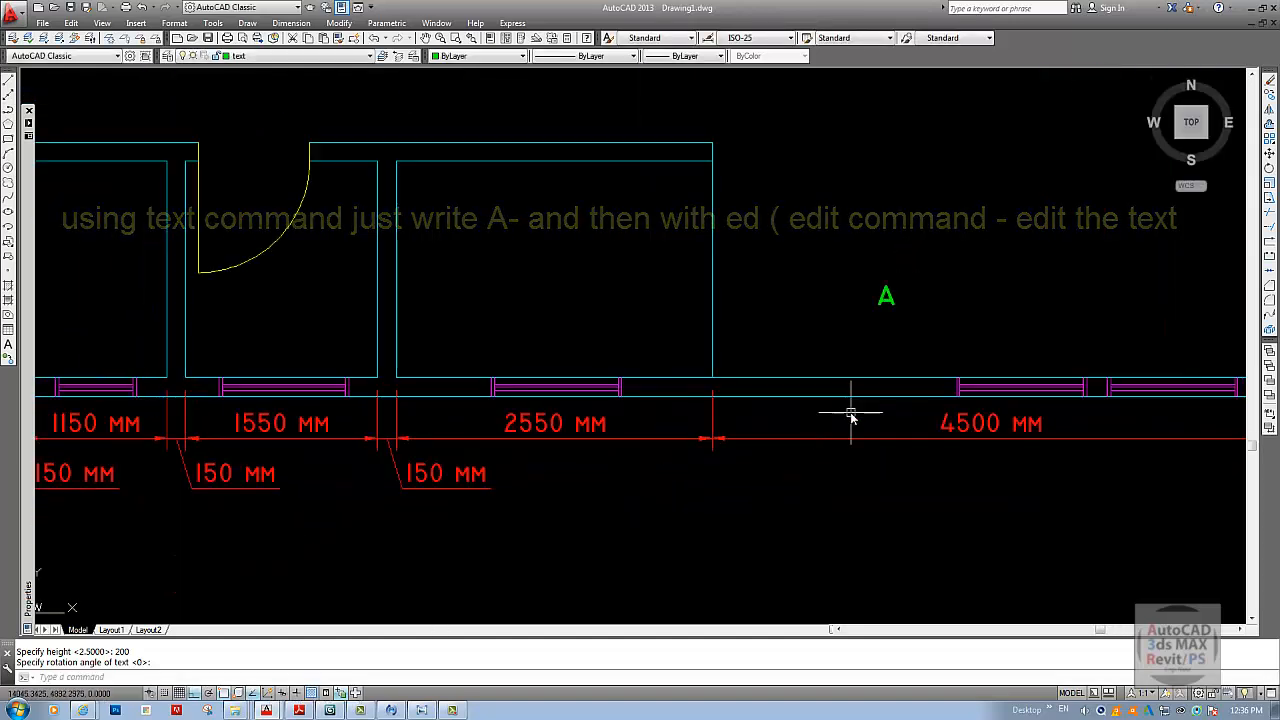
pyautogui.press('Escape')
pyautogui.scroll(-5, 851, 418)
pyautogui.scroll(2, 879, 397)
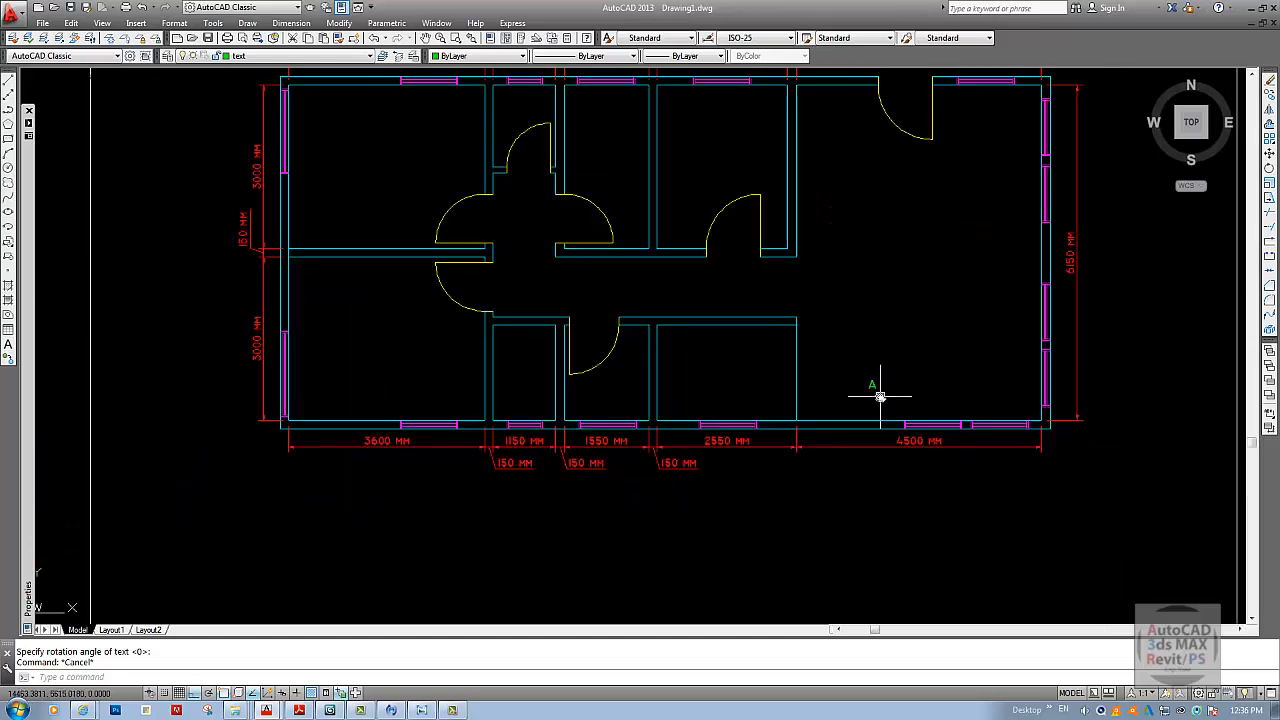
# - Copy the text "A" from the large room into the four other lower rooms and the upper 3600 mm room
pyautogui.press('Escape')
pyautogui.write('co')
pyautogui.press('Return')
pyautogui.click(872, 388)
pyautogui.press('Return')
pyautogui.click(872, 389)
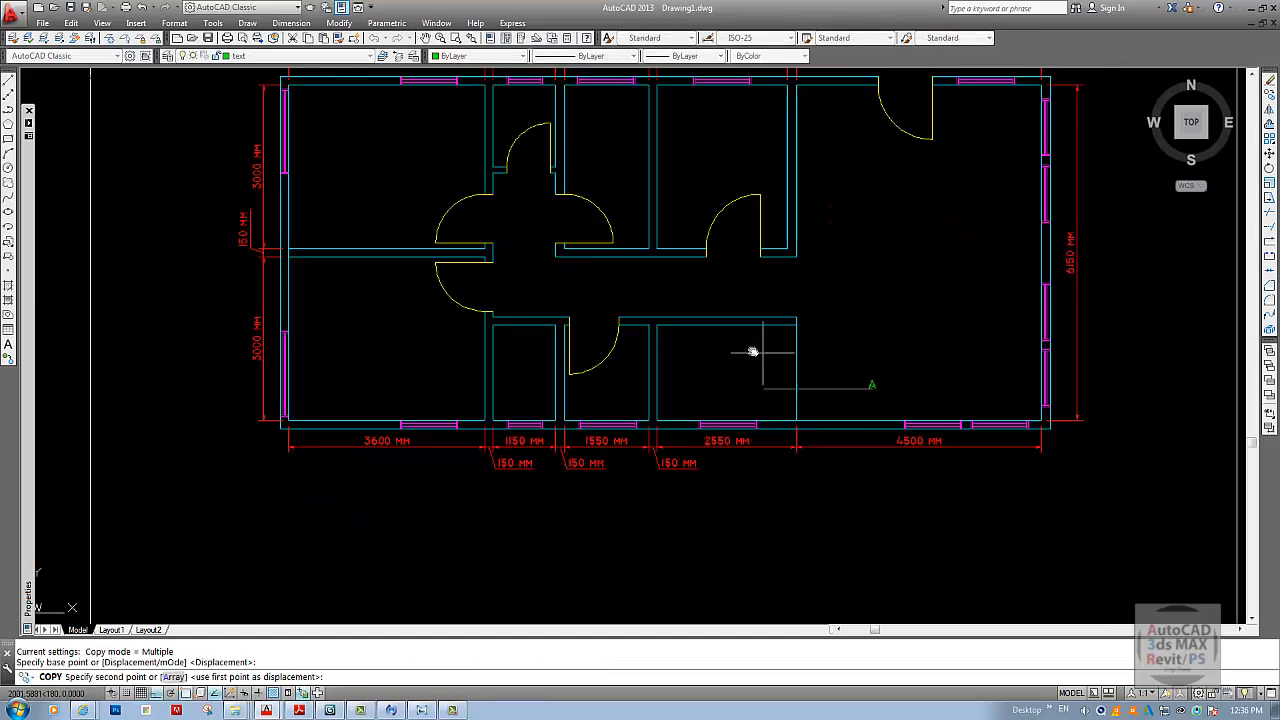
pyautogui.click(690, 388)
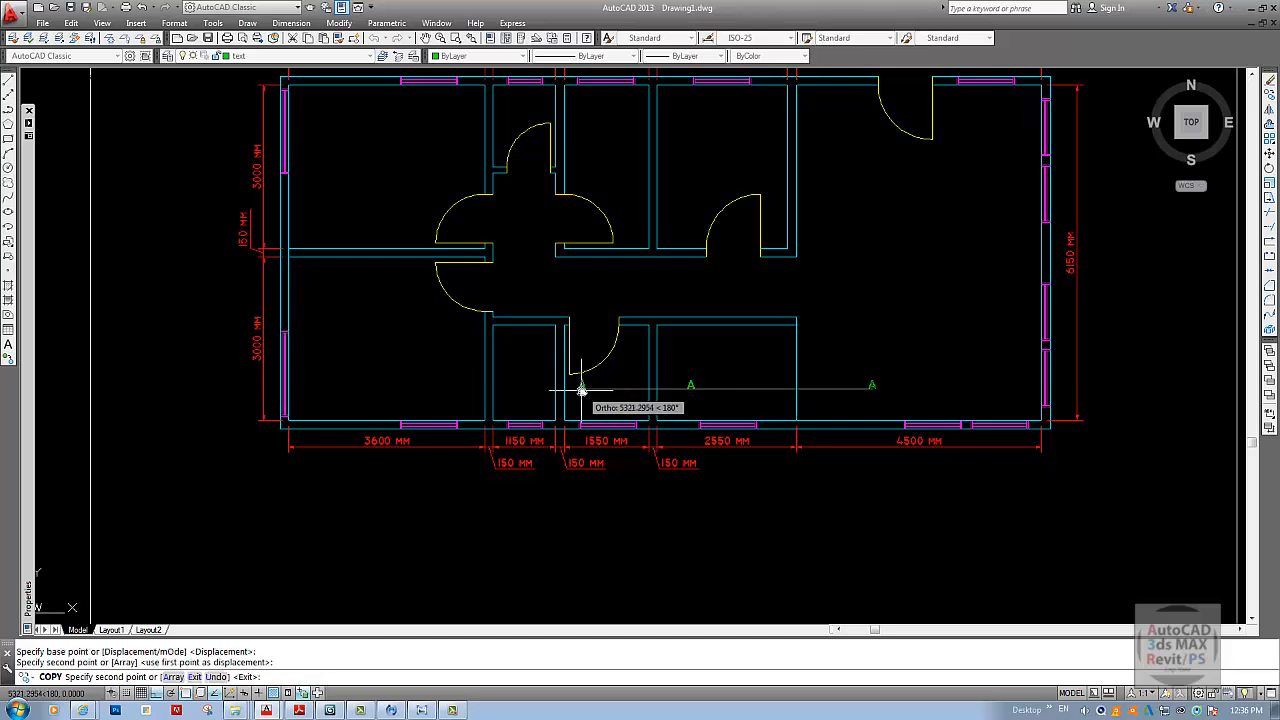
pyautogui.click(583, 388)
pyautogui.click(508, 388)
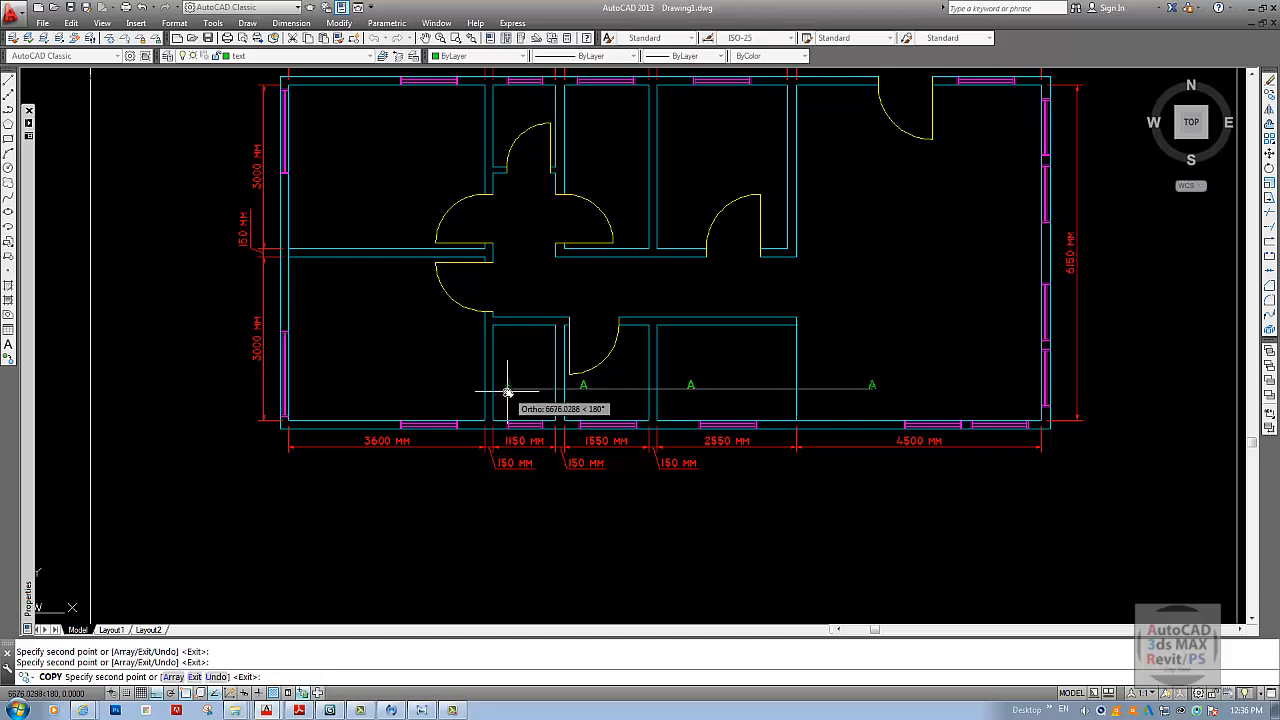
pyautogui.click(327, 386)
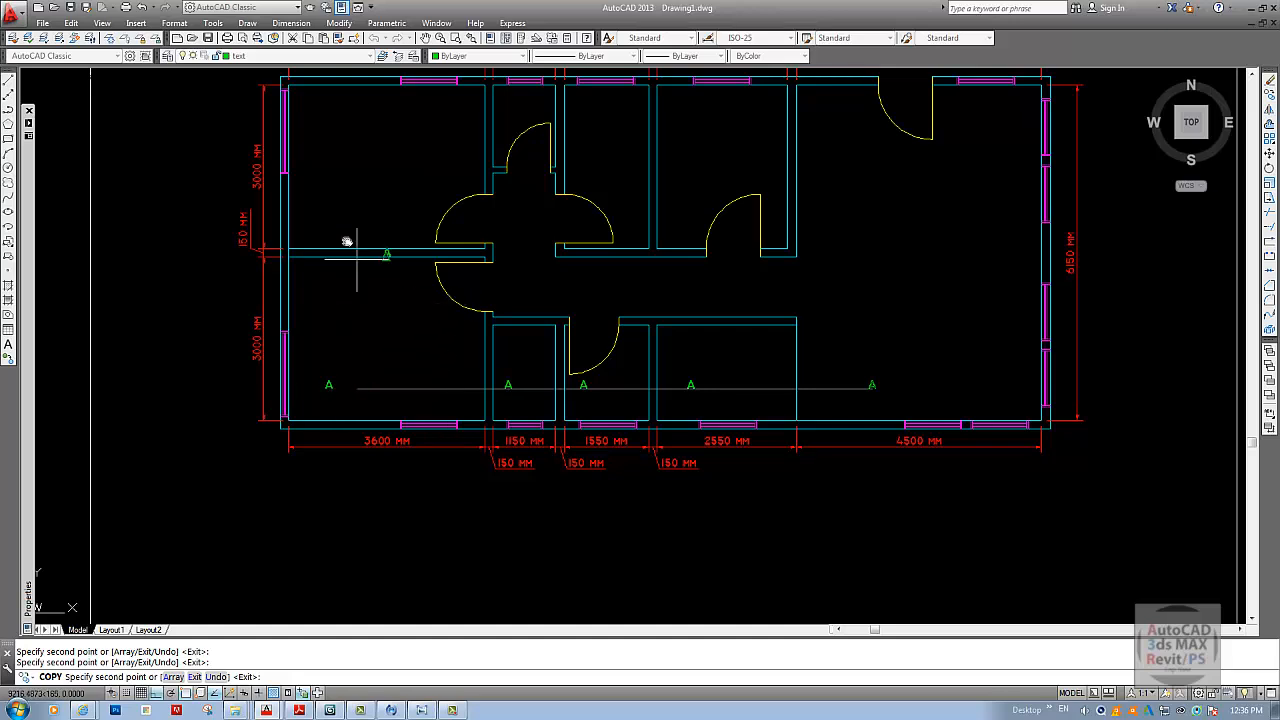
pyautogui.press('F8')
pyautogui.moveTo(325, 198); pyautogui.dragTo(325, 318, button='middle')
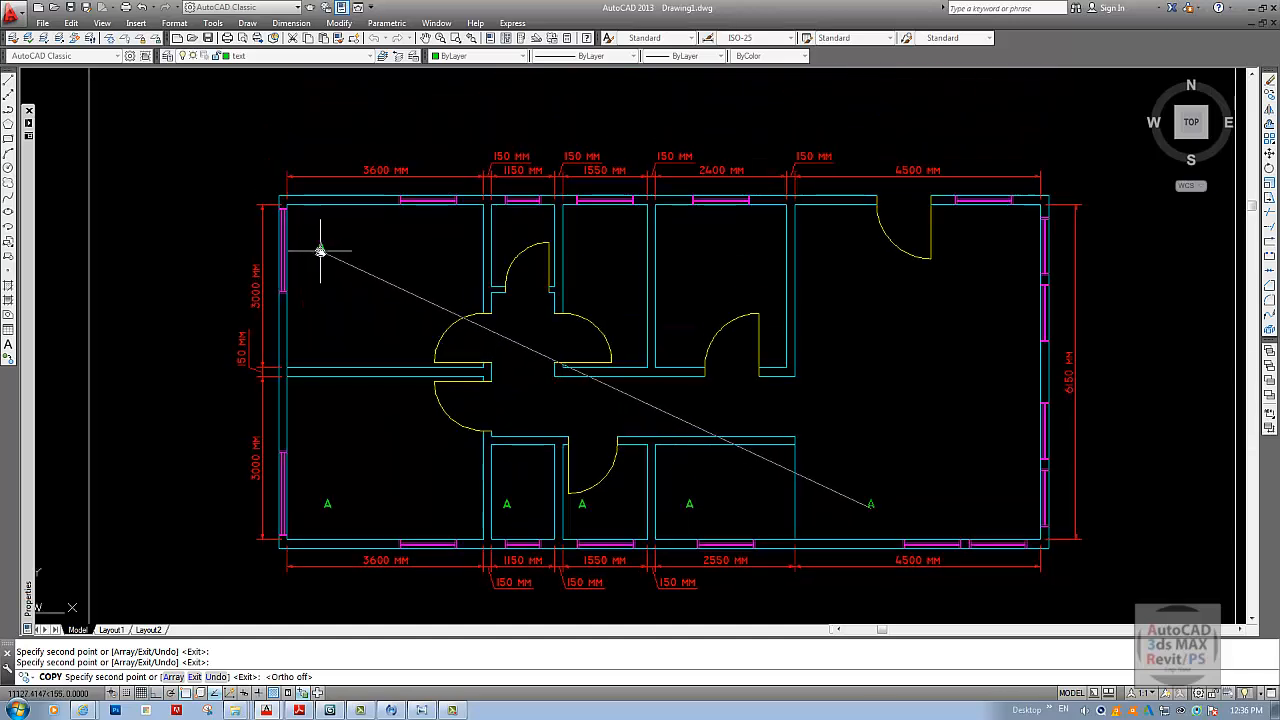
pyautogui.click(320, 251)
pyautogui.press('Escape')
# - Copy the "A" in the upper 3600 mm room horizontally into each of the four other upper rooms
pyautogui.write('co')
pyautogui.press('Return')
pyautogui.click(321, 263)
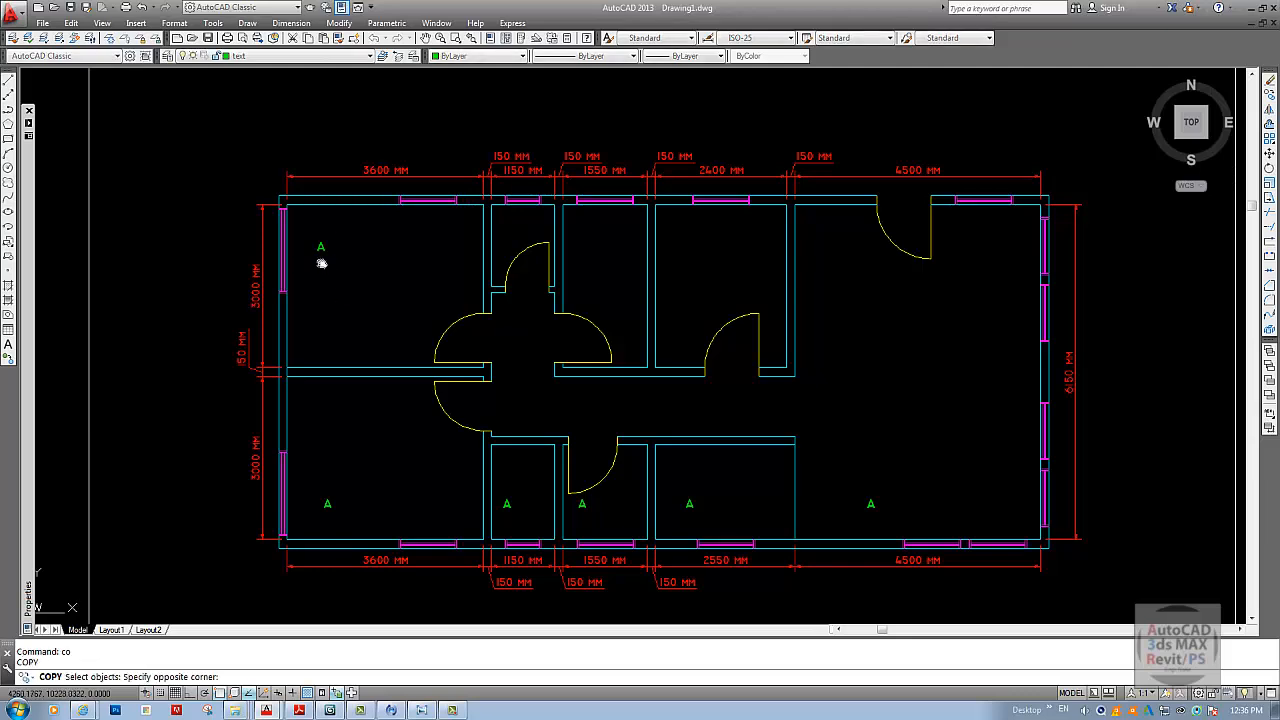
pyautogui.click(321, 250)
pyautogui.press('Return')
pyautogui.click(328, 256)
pyautogui.press('F8')
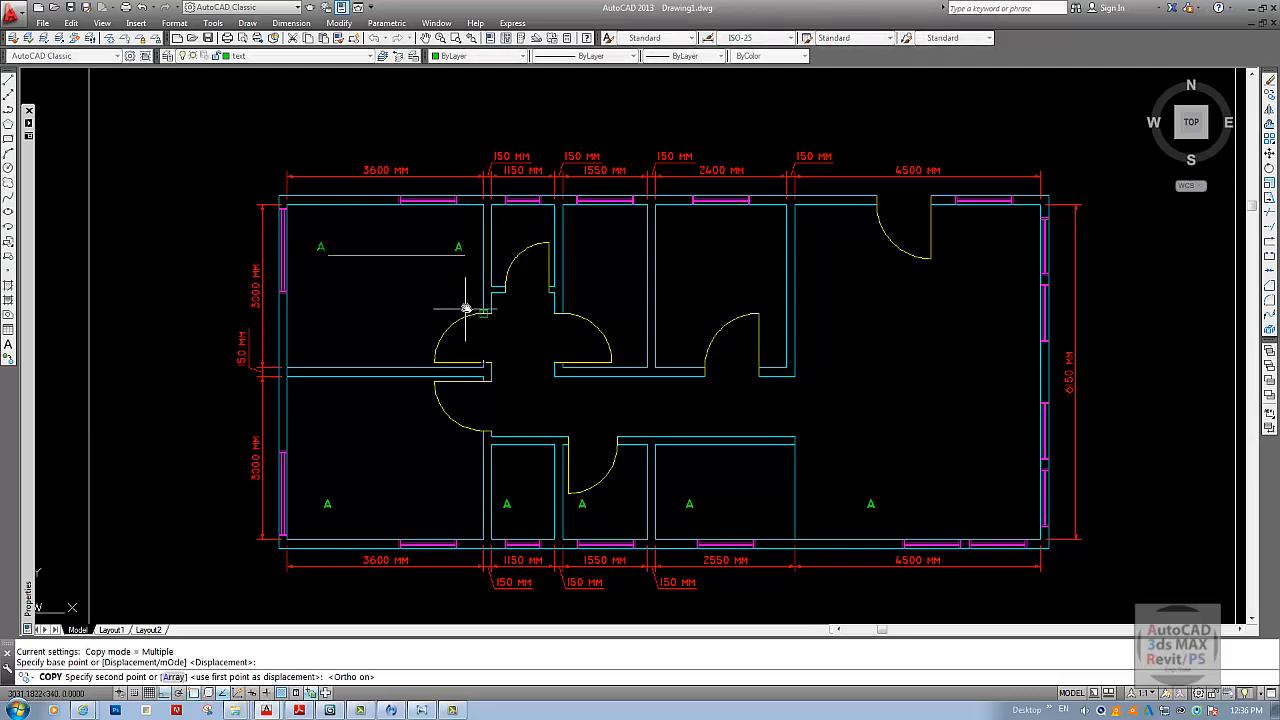
pyautogui.click(503, 322)
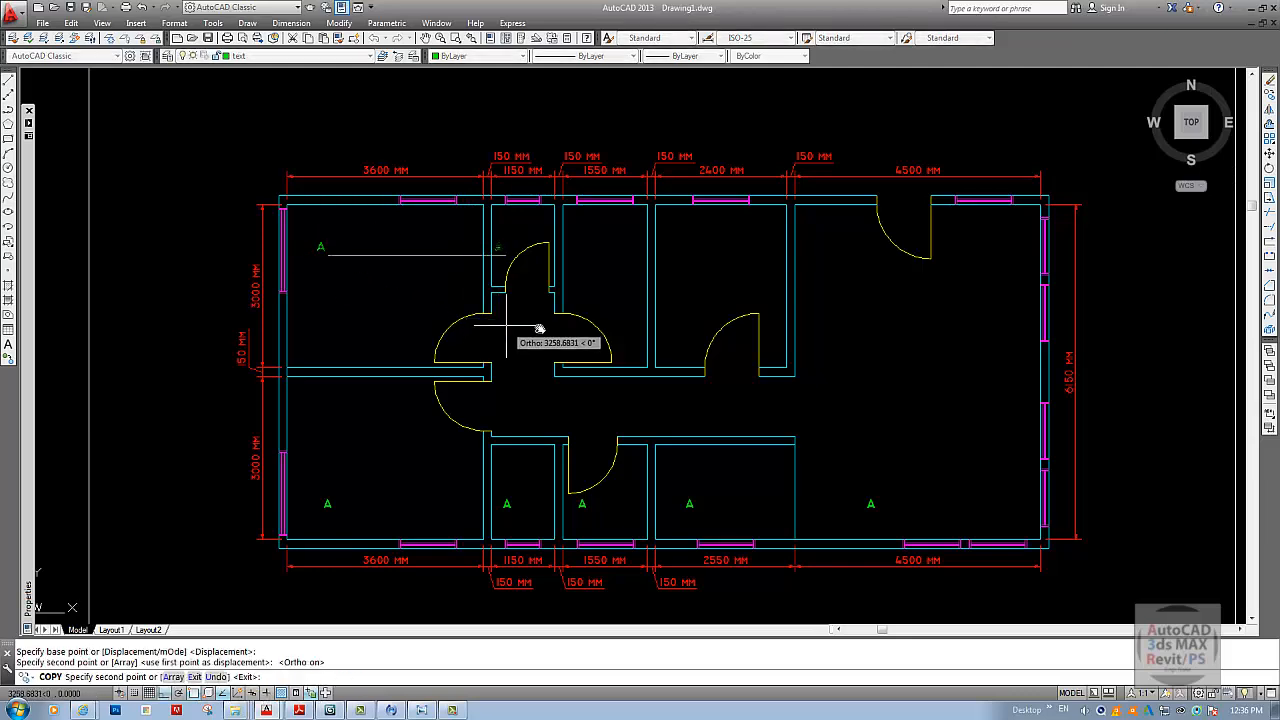
pyautogui.click(581, 288)
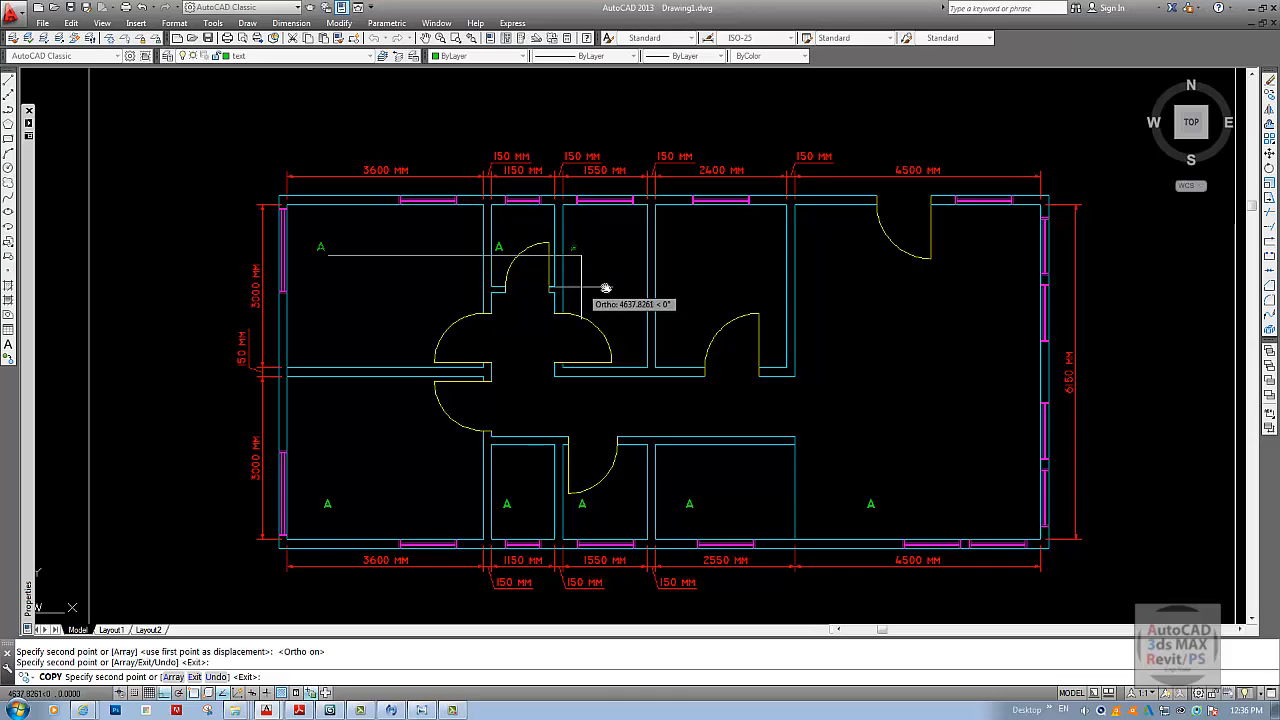
pyautogui.click(686, 290)
pyautogui.click(859, 295)
pyautogui.press('Return')
pyautogui.moveTo(841, 324); pyautogui.dragTo(769, 288, button='middle')
pyautogui.press('Escape')
pyautogui.press('Escape')
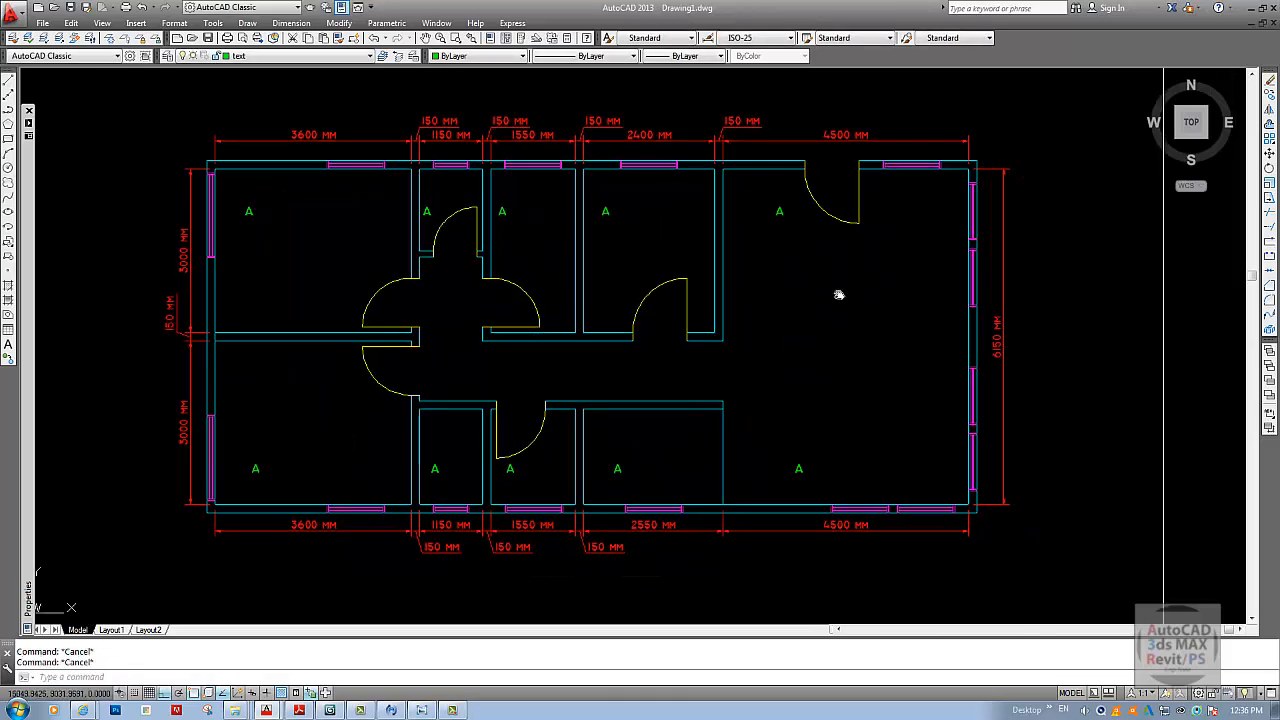
pyautogui.moveTo(771, 371); pyautogui.dragTo(757, 303, button='middle')
pyautogui.moveTo(810, 434); pyautogui.dragTo(706, 419, button='middle')
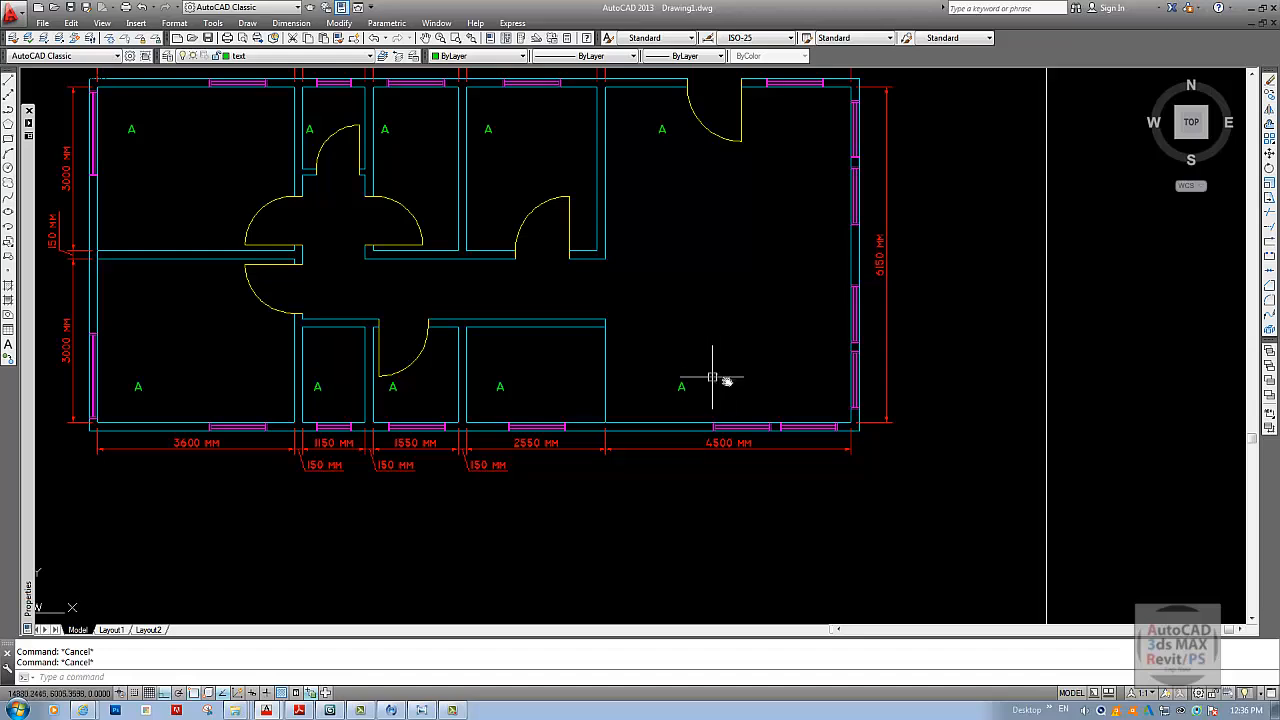
pyautogui.write('ed')
pyautogui.press('Return')
pyautogui.click(687, 388)
pyautogui.press('Escape')
pyautogui.press('Escape')
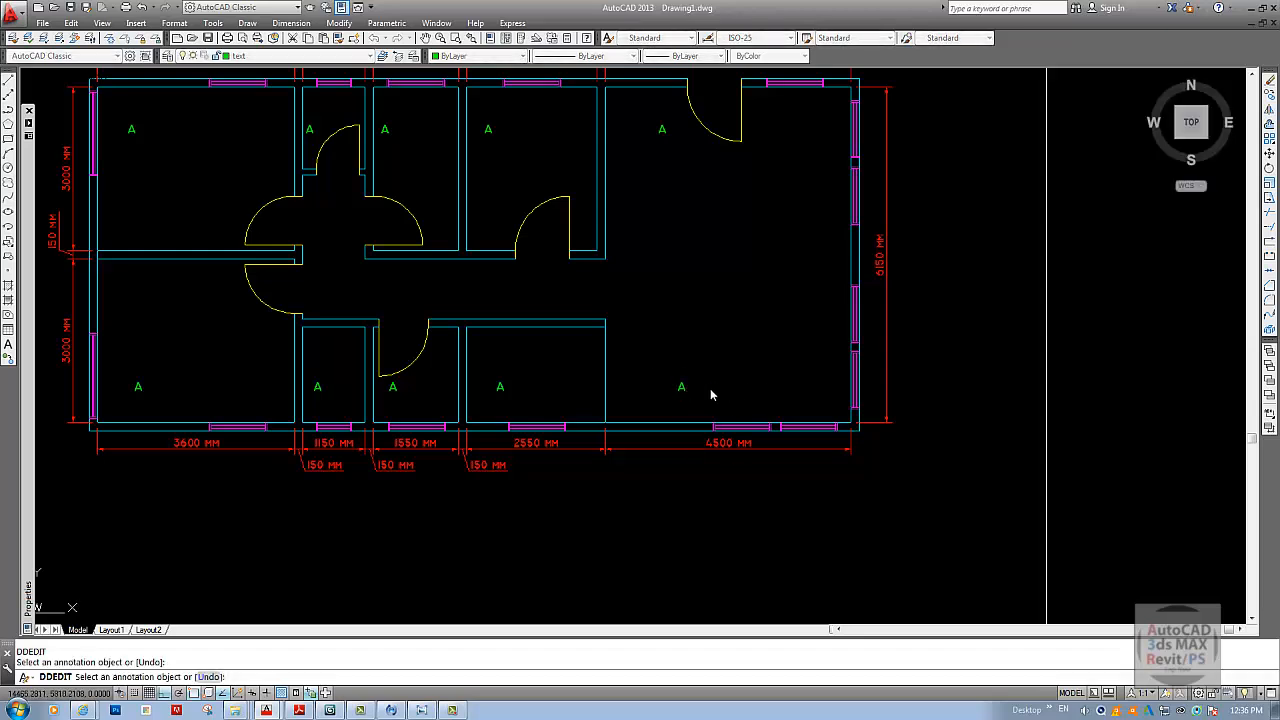
# - Change the lower label in the large room to DINNING and the label in the 2550 mm room to KITCHEN
pyautogui.write('ed')
pyautogui.press('Return')
pyautogui.click(682, 388)
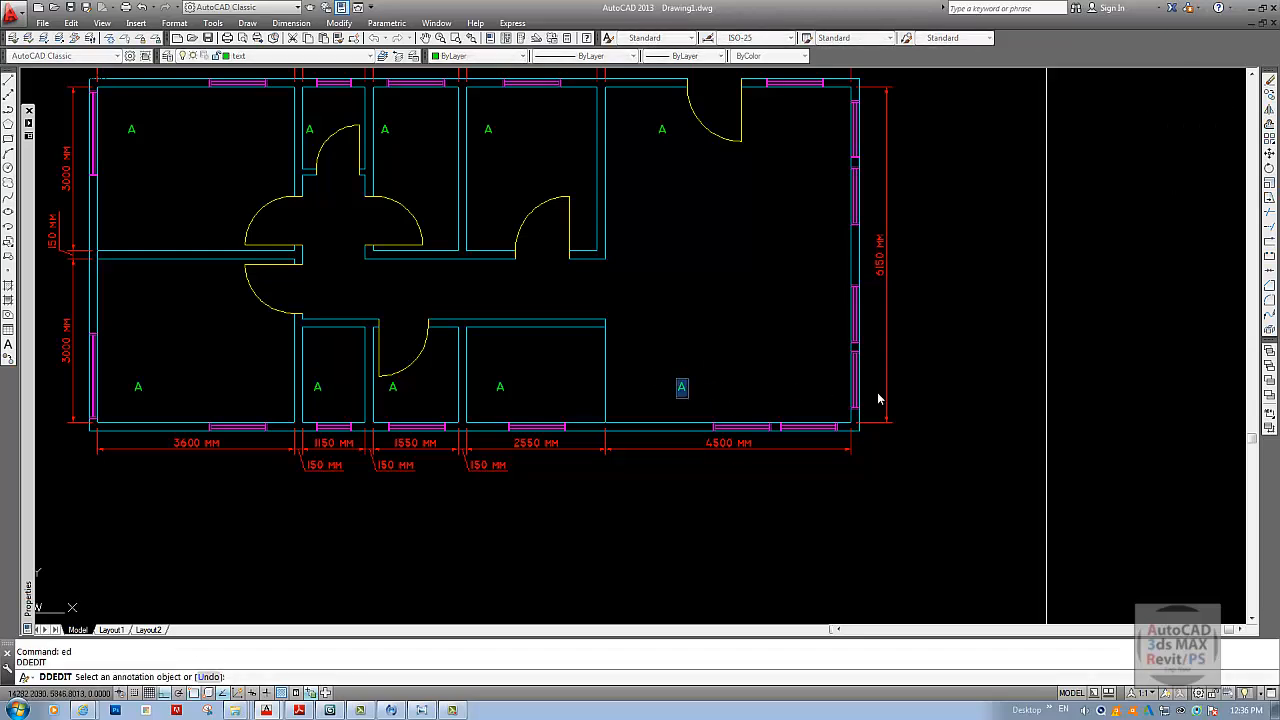
pyautogui.press('Return')
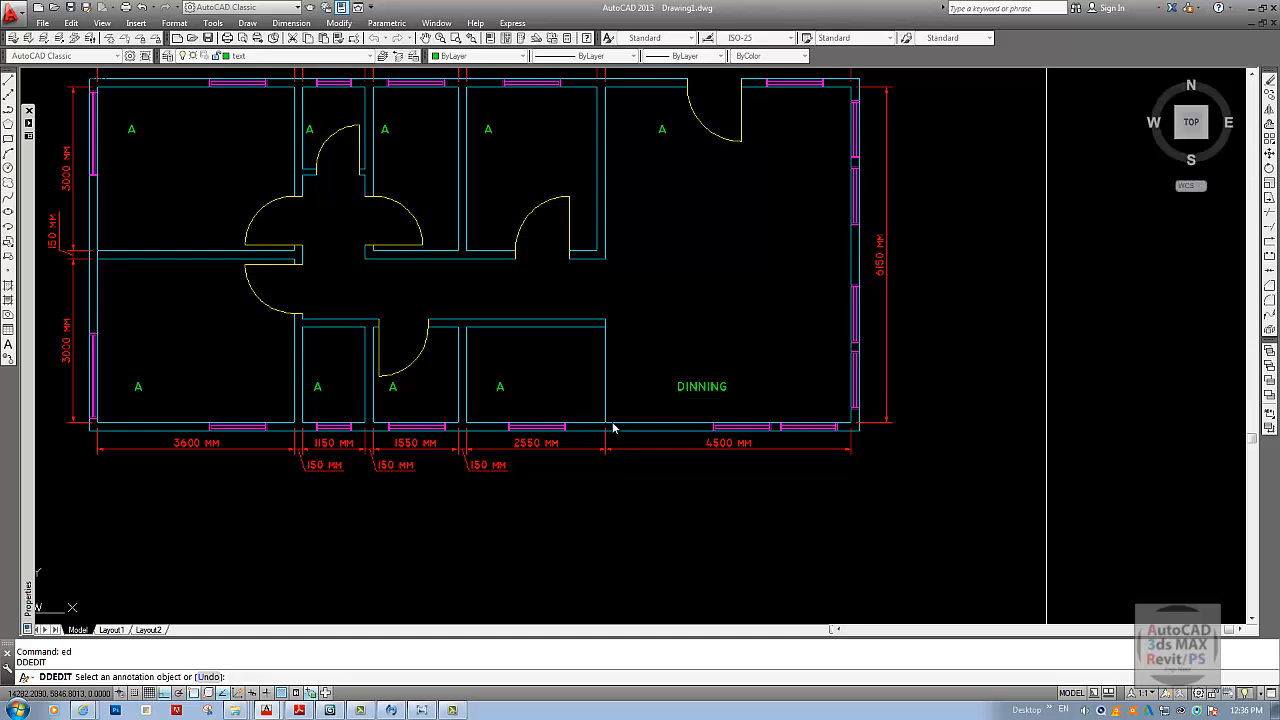
pyautogui.click(500, 387)
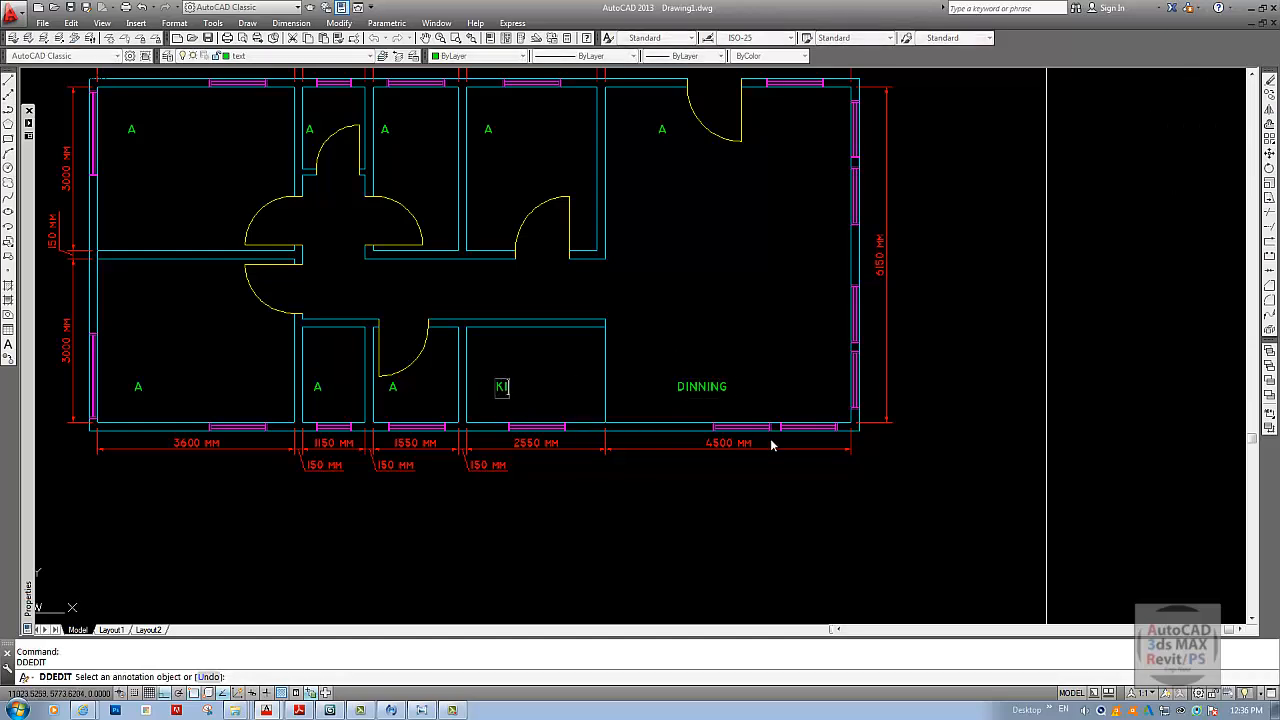
pyautogui.press('Return')
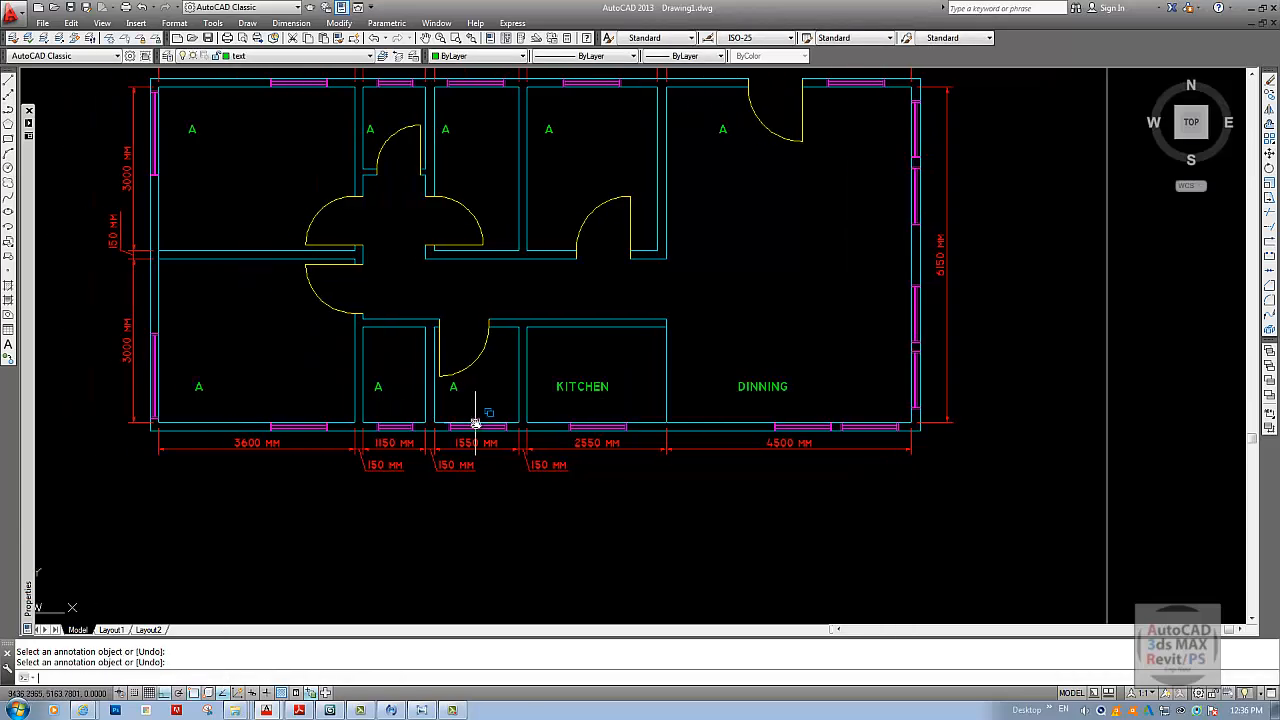
pyautogui.press('Escape')
pyautogui.press('Escape')
# - Check the reference plan in Windows Photo Viewer, return to AutoCAD, and change the lower 1550 mm room's label to BATH
pyautogui.write('ed')
pyautogui.press('Return')
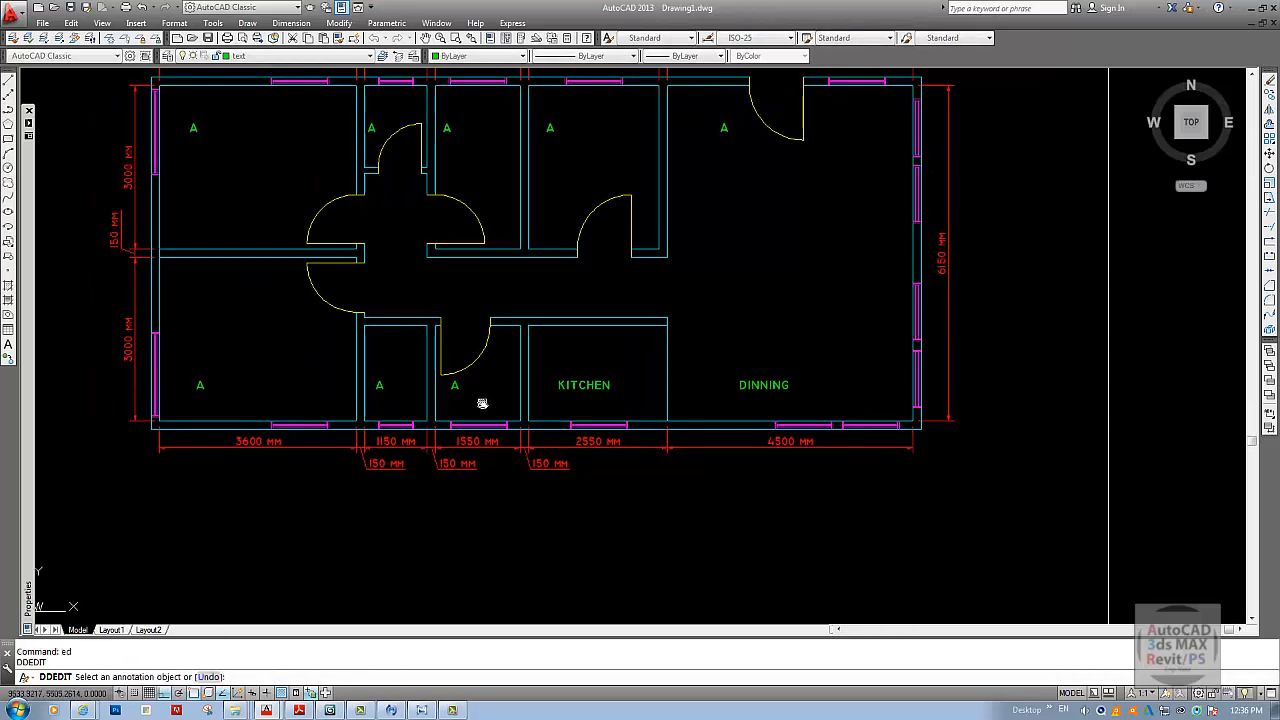
pyautogui.click(421, 710)
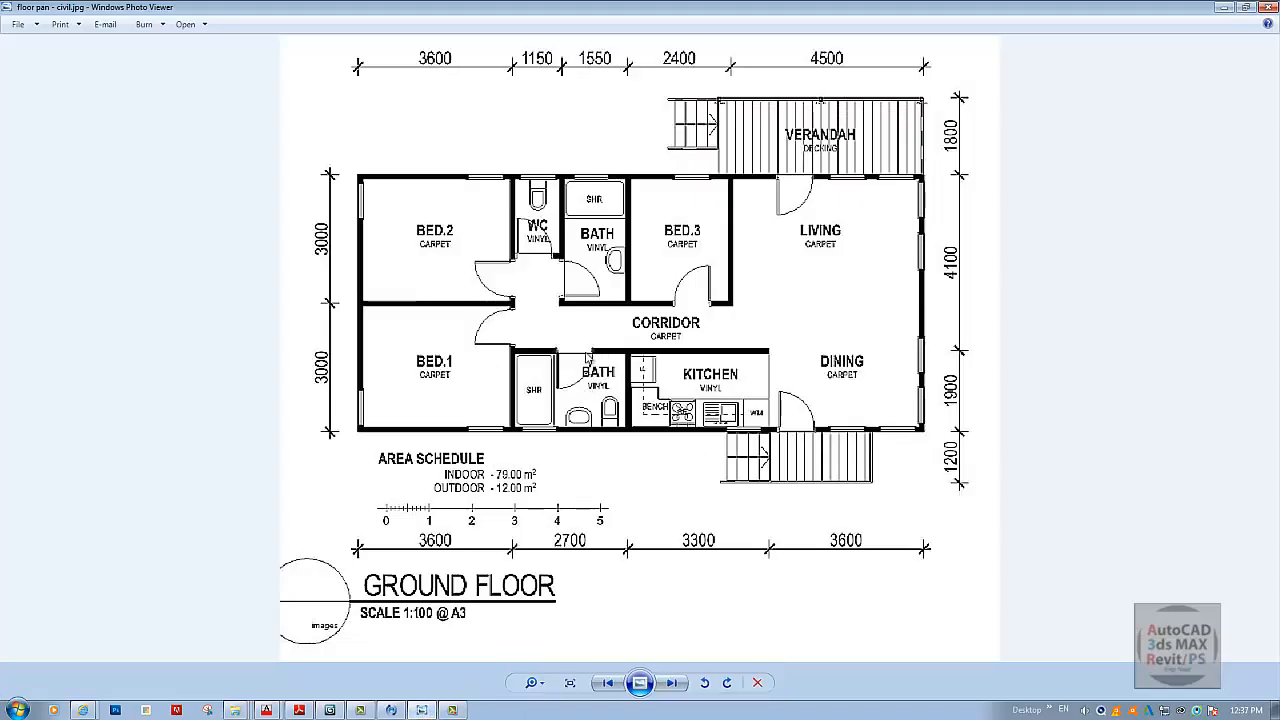
pyautogui.hotkey('alt', 'Tab')
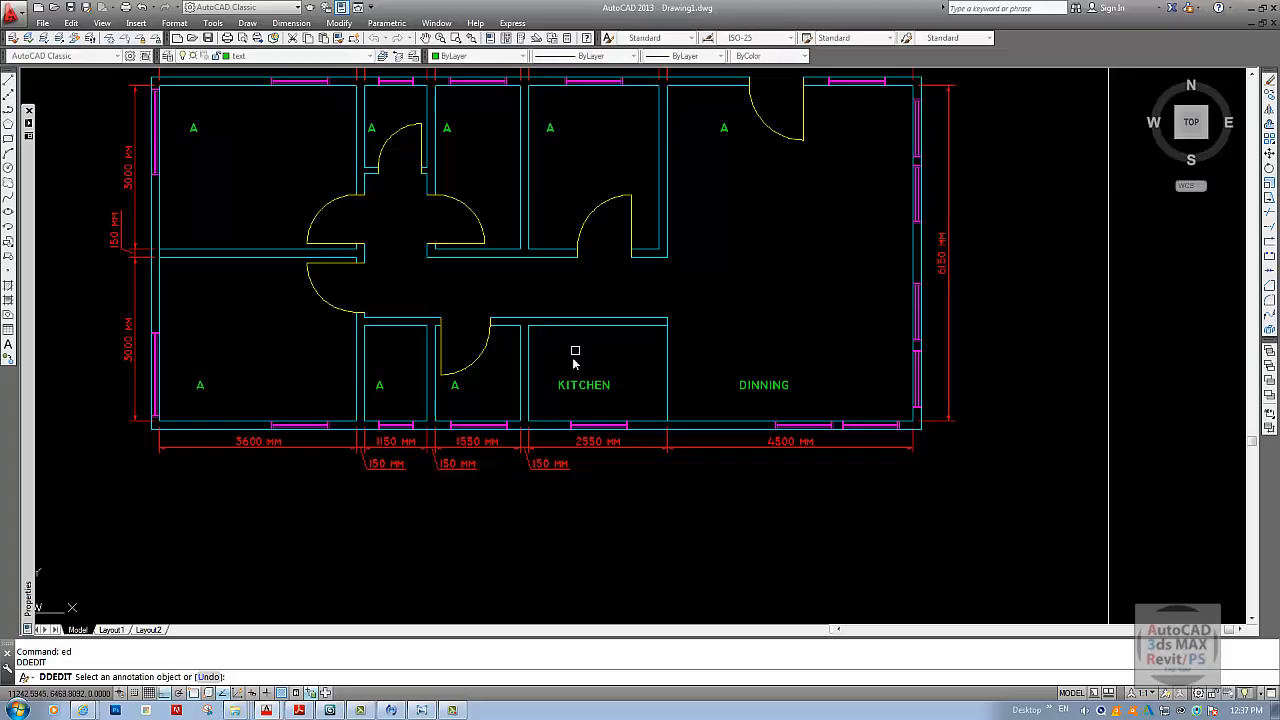
pyautogui.click(457, 381)
pyautogui.write('BATH')
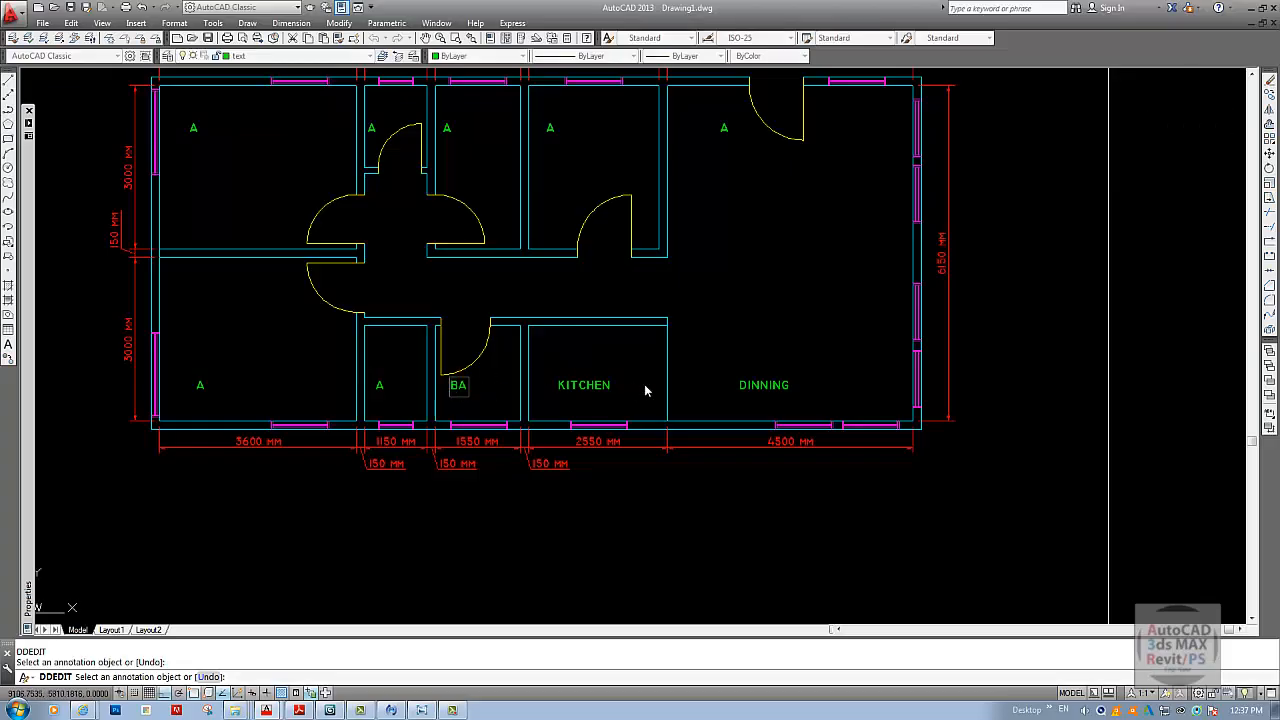
pyautogui.press('Return')
pyautogui.press('Return')
pyautogui.press('Escape')
# - Change the label "A" in the lower 3600 mm room to BEDROOM-2
pyautogui.write('ed')
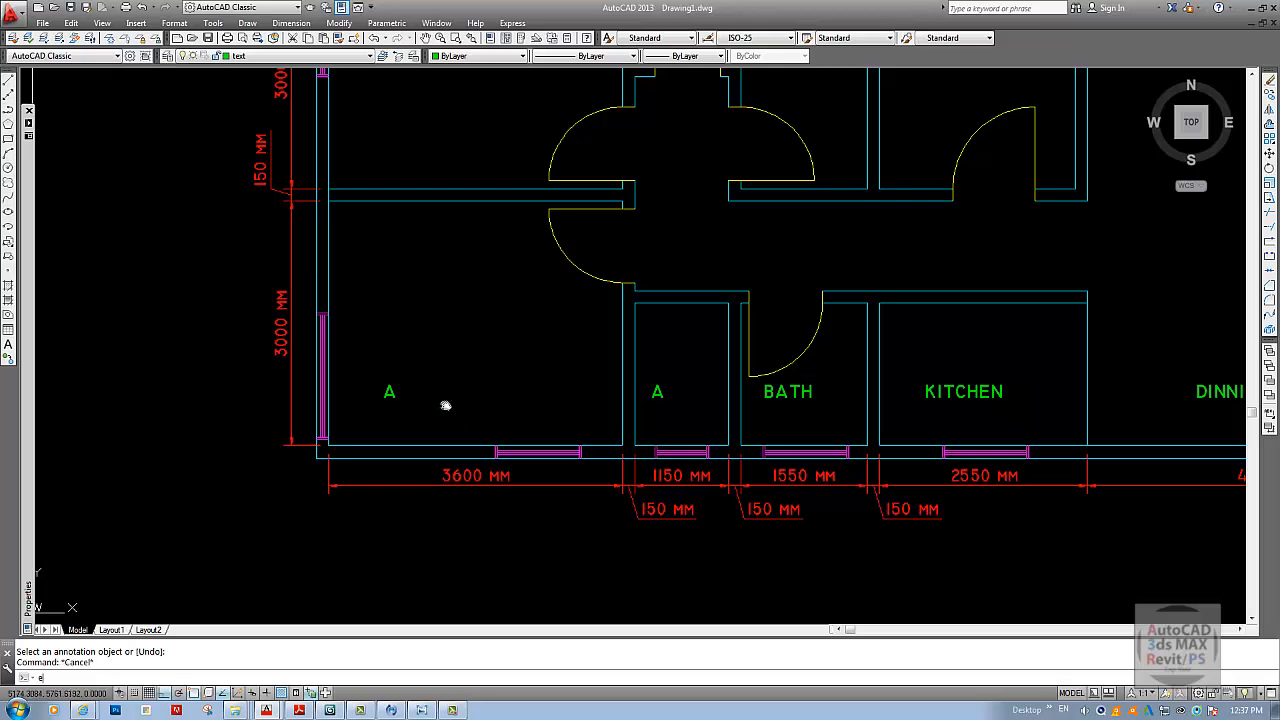
pyautogui.press('Return')
pyautogui.click(395, 390)
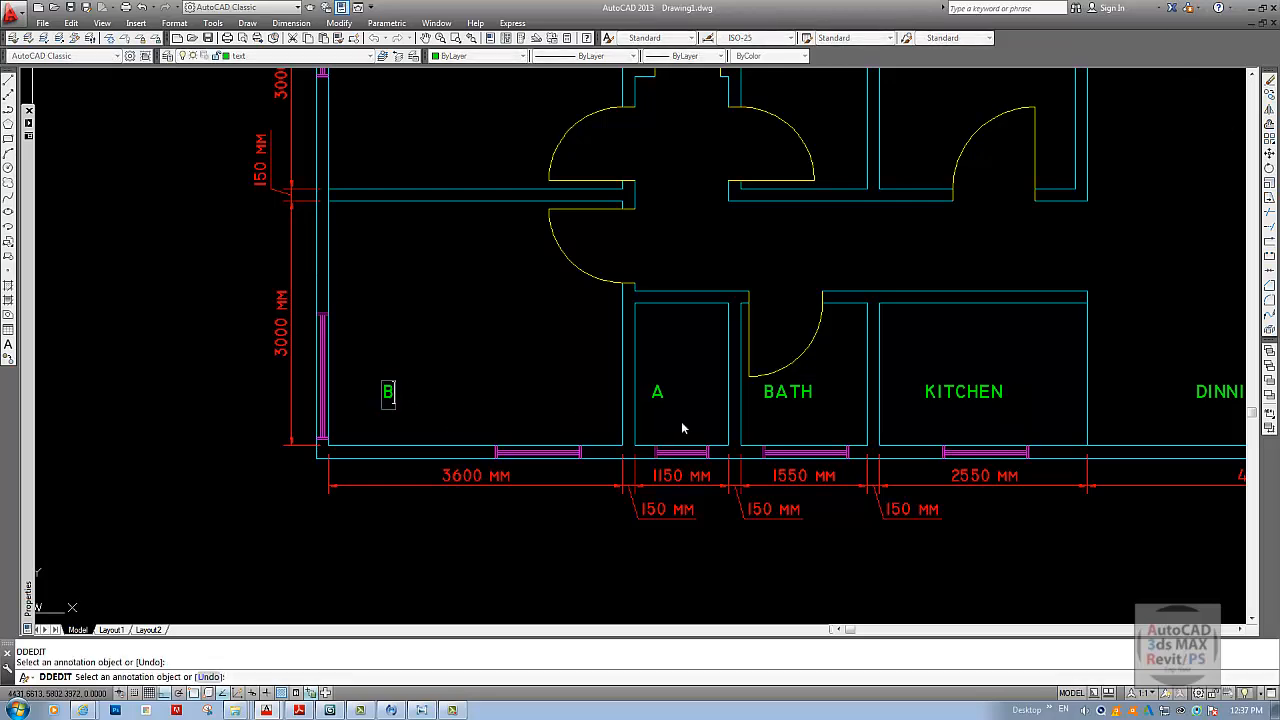
pyautogui.write('BEDROOM-2')
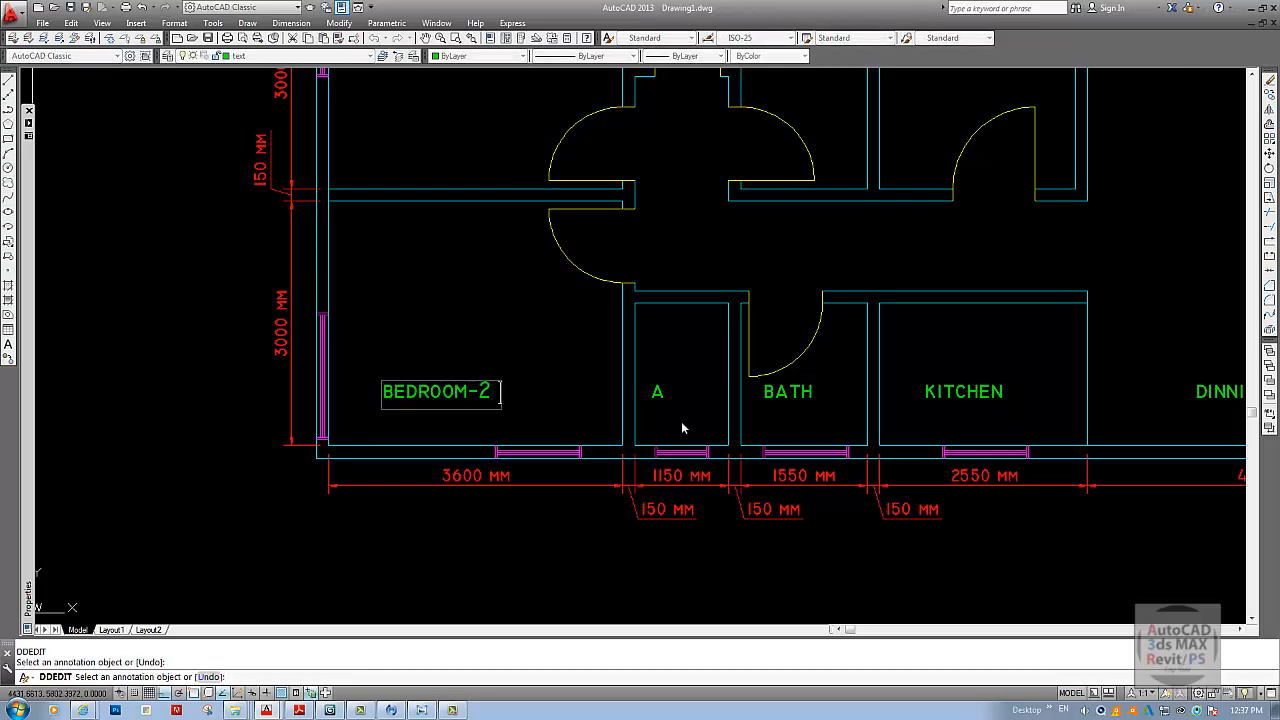
pyautogui.press('Return')
pyautogui.press('Return')
# - Change the label "A" in the upper 3600 mm room to BEDROOM -1
pyautogui.moveTo(528, 365); pyautogui.dragTo(572, 577, button='middle')
pyautogui.moveTo(556, 451); pyautogui.dragTo(556, 432, button='middle')
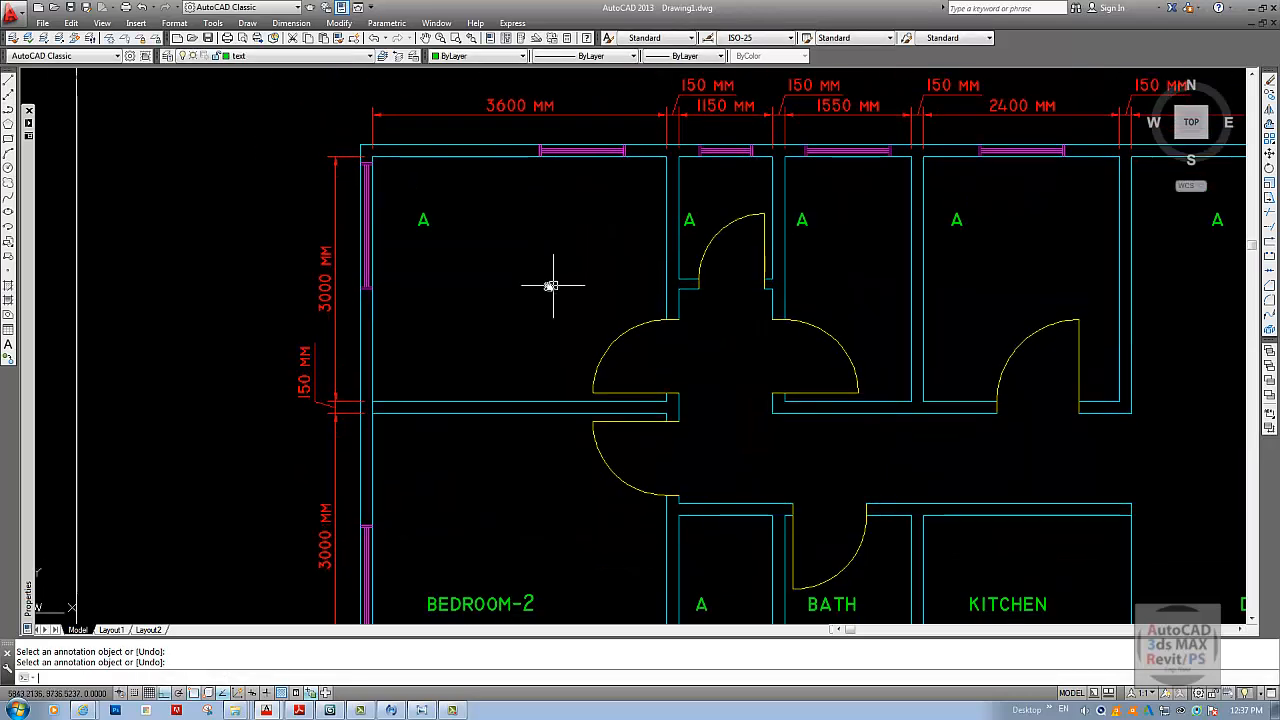
pyautogui.press('Escape')
pyautogui.write('ed')
pyautogui.press('Return')
pyautogui.click(423, 220)
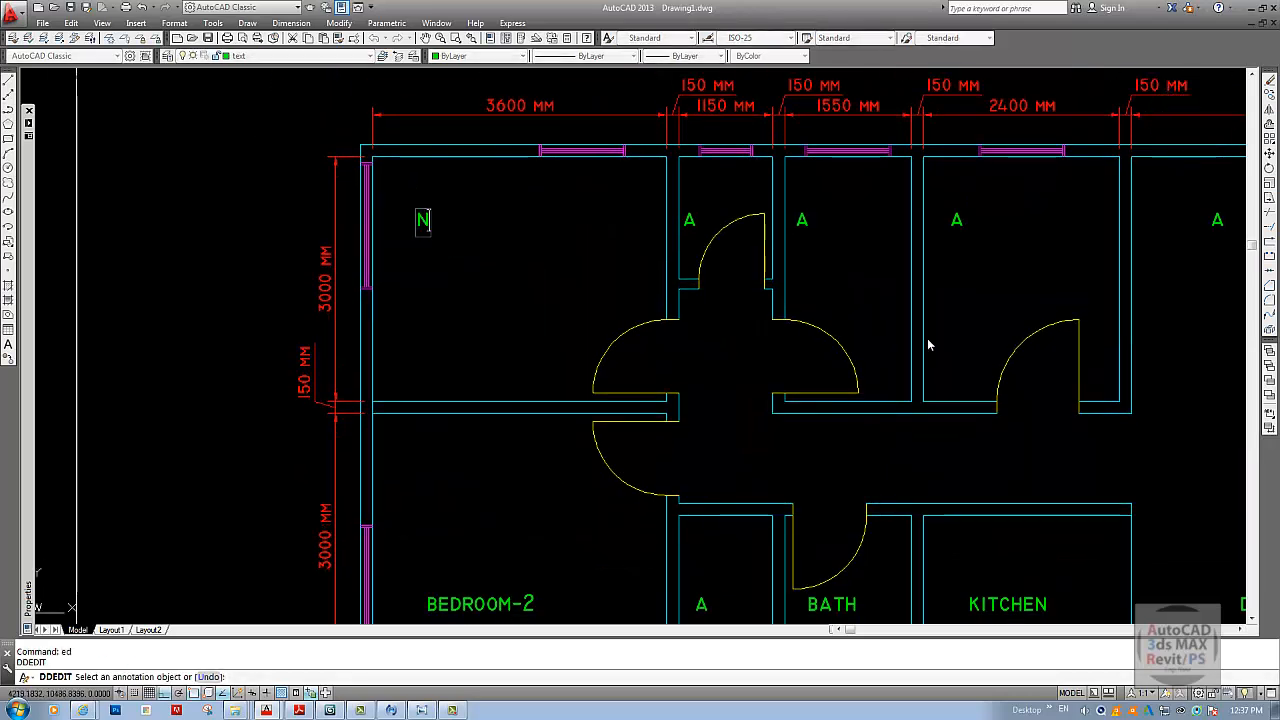
pyautogui.write('BEDROOM')
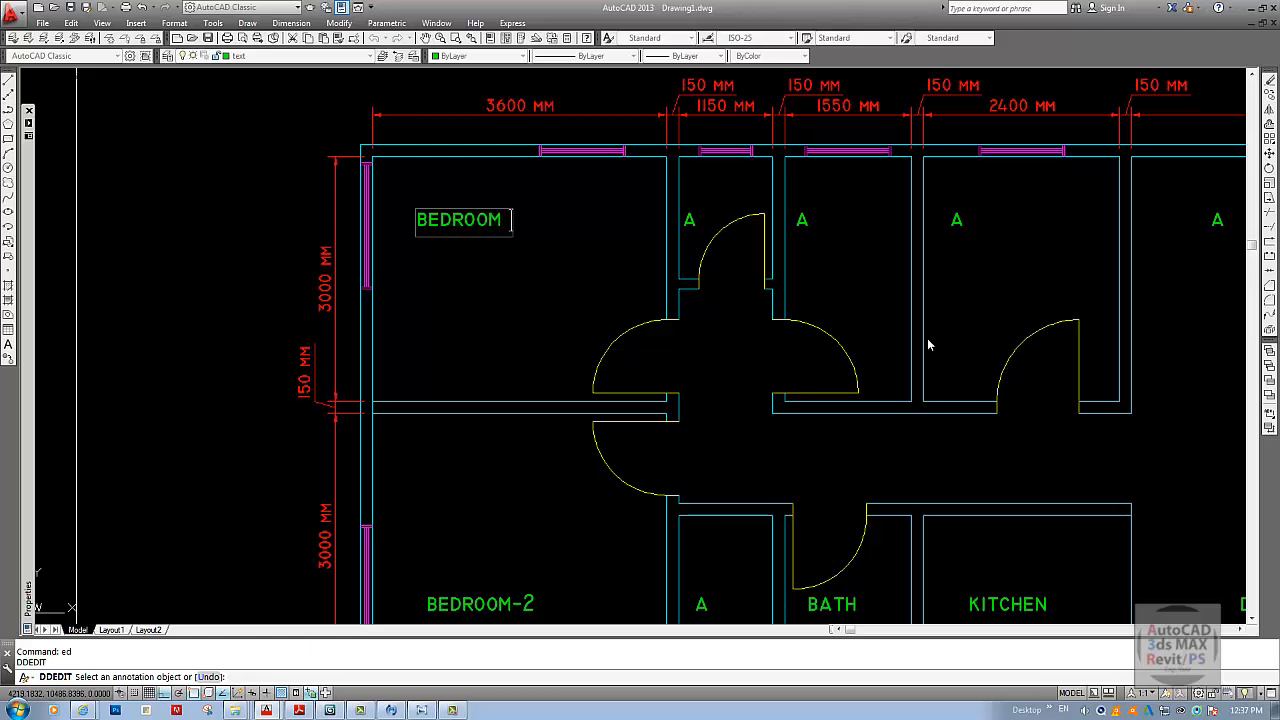
pyautogui.press('Return')
pyautogui.press('Return')
pyautogui.press('Escape')
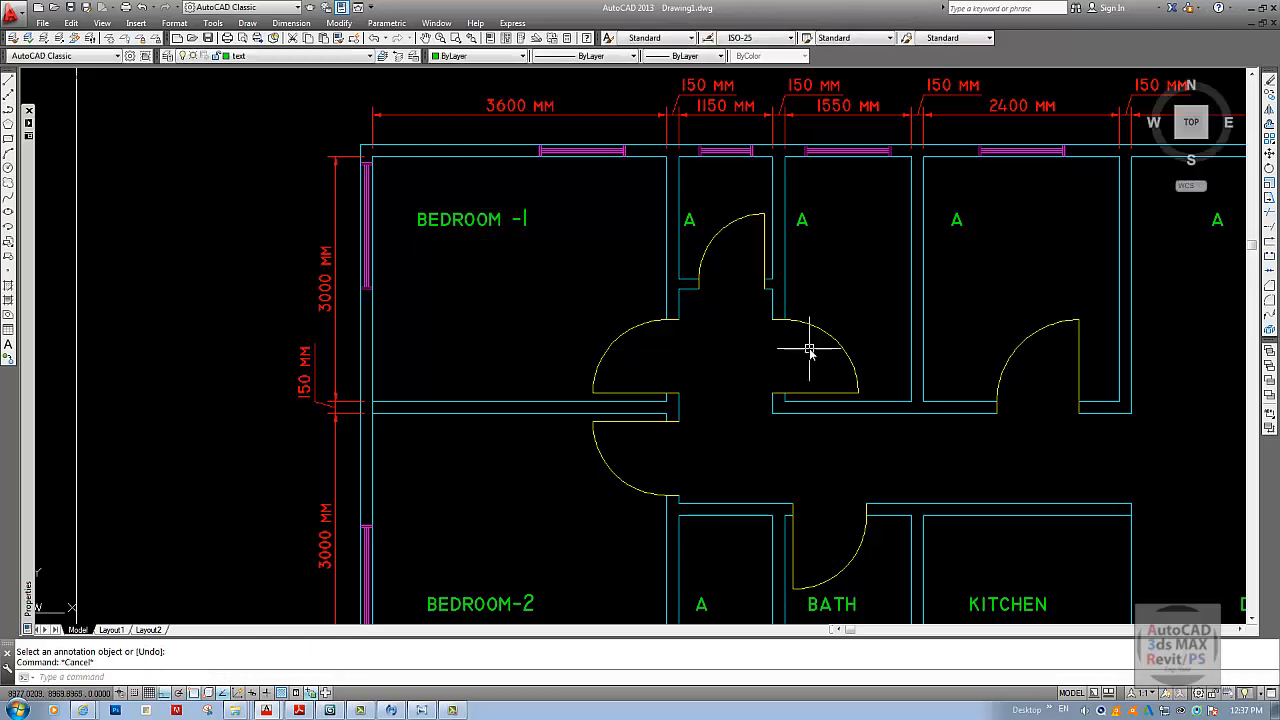
# - Change the label "A" in the upper 1150 mm room to TOILET
pyautogui.write('ed')
pyautogui.press('Return')
pyautogui.moveTo(690, 236); pyautogui.dragTo(675, 263, button='middle')
pyautogui.click(675, 252)
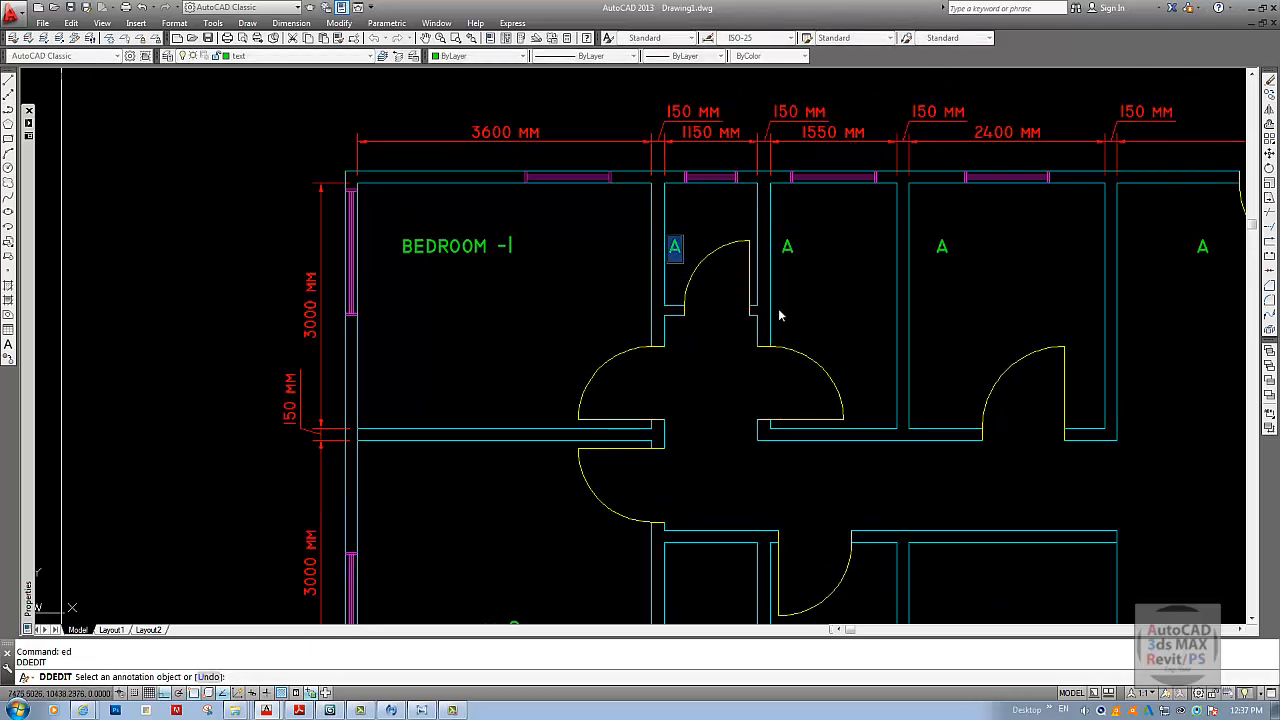
pyautogui.write('TOILET')
pyautogui.press('Return')
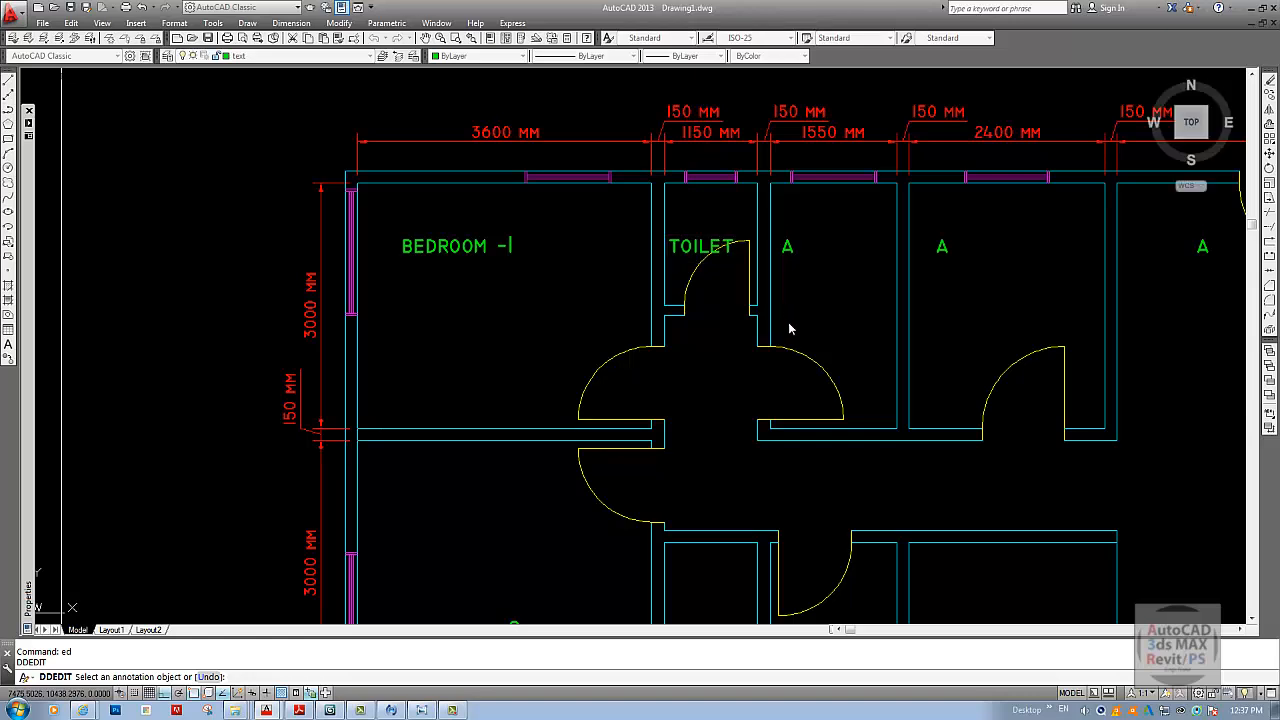
# - Switch to Windows Photo Viewer to read the remaining upper room names in the reference plan, and return to the AutoCAD drawing
pyautogui.click(788, 250)
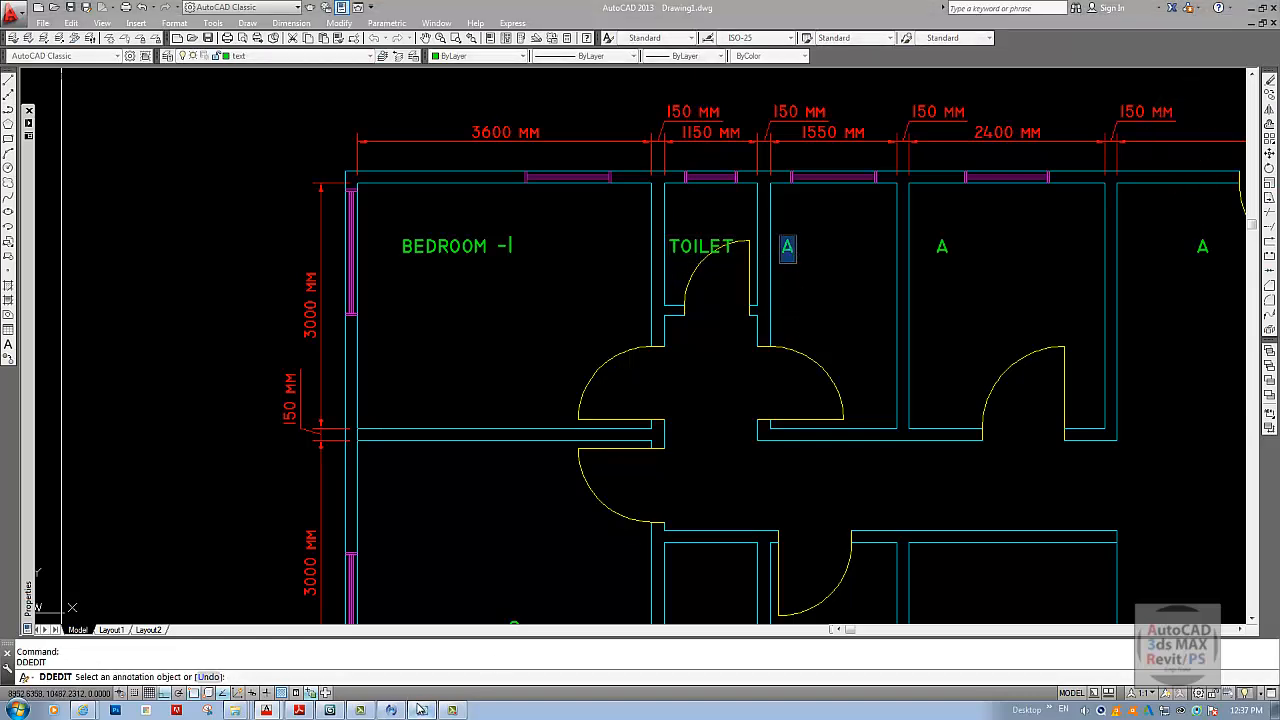
pyautogui.click(392, 710)
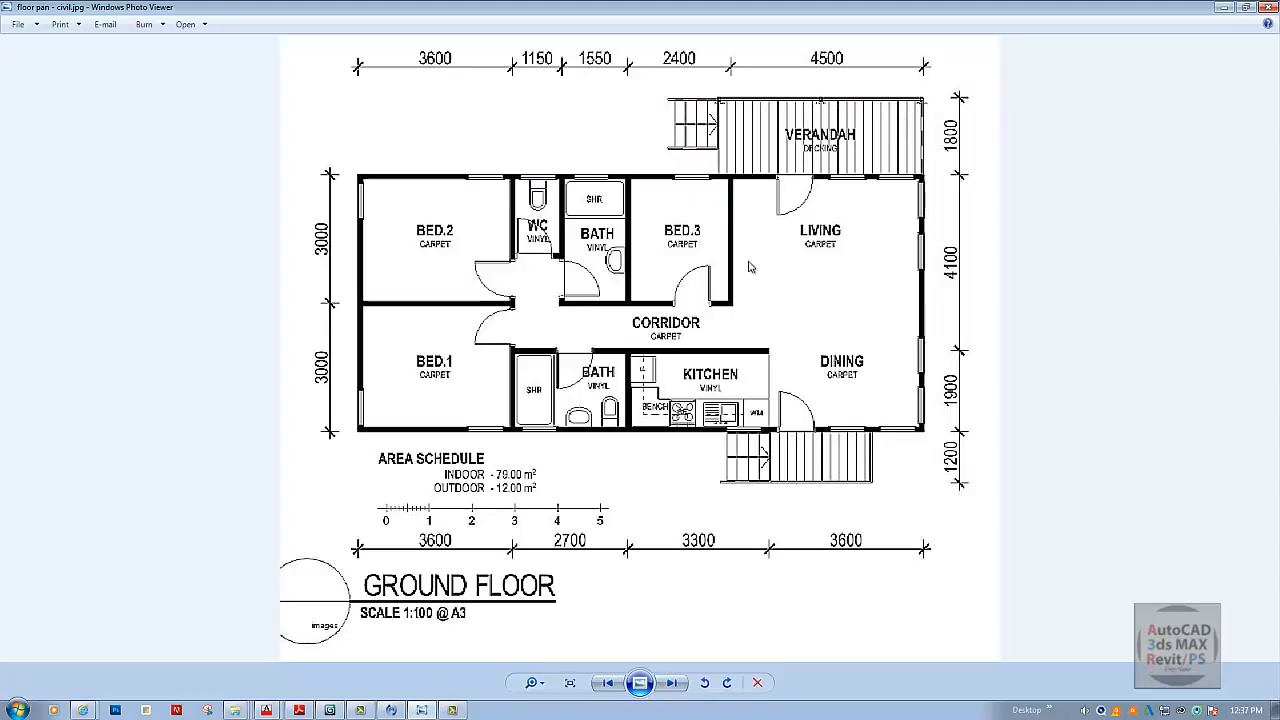
pyautogui.click(1225, 9)
pyautogui.moveTo(845, 277); pyautogui.dragTo(693, 277, button='middle')
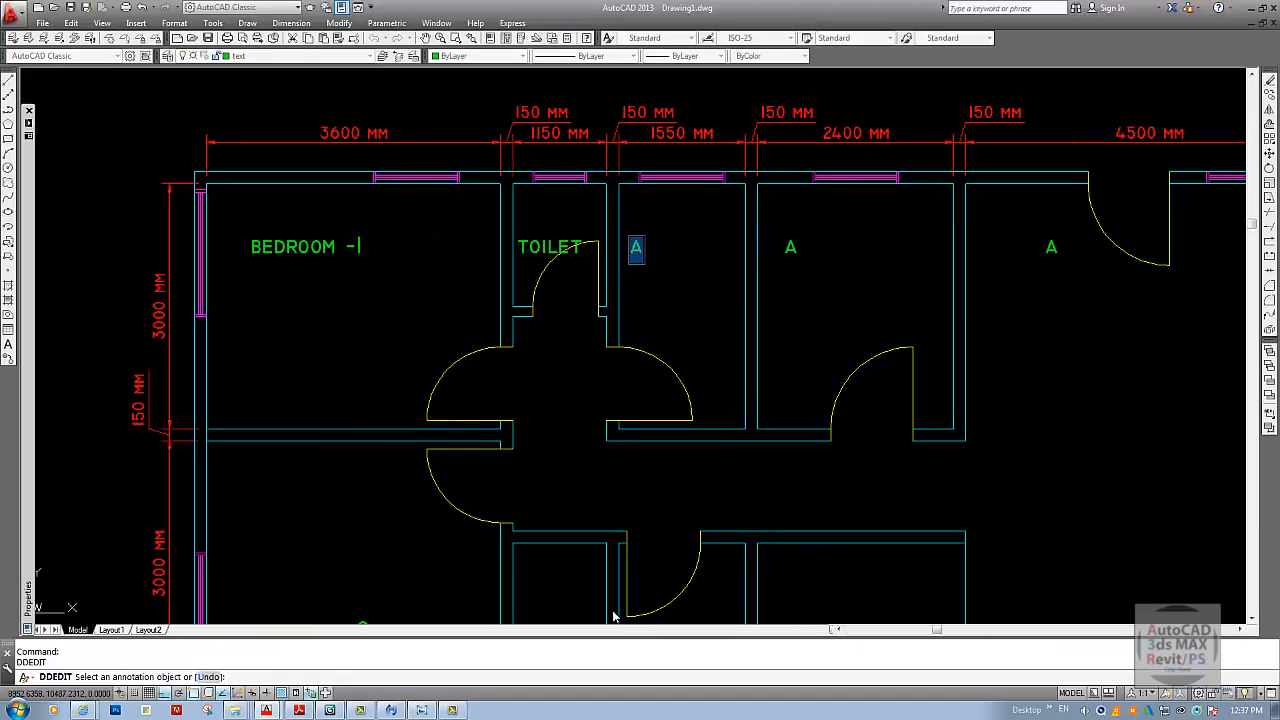
pyautogui.click(422, 710)
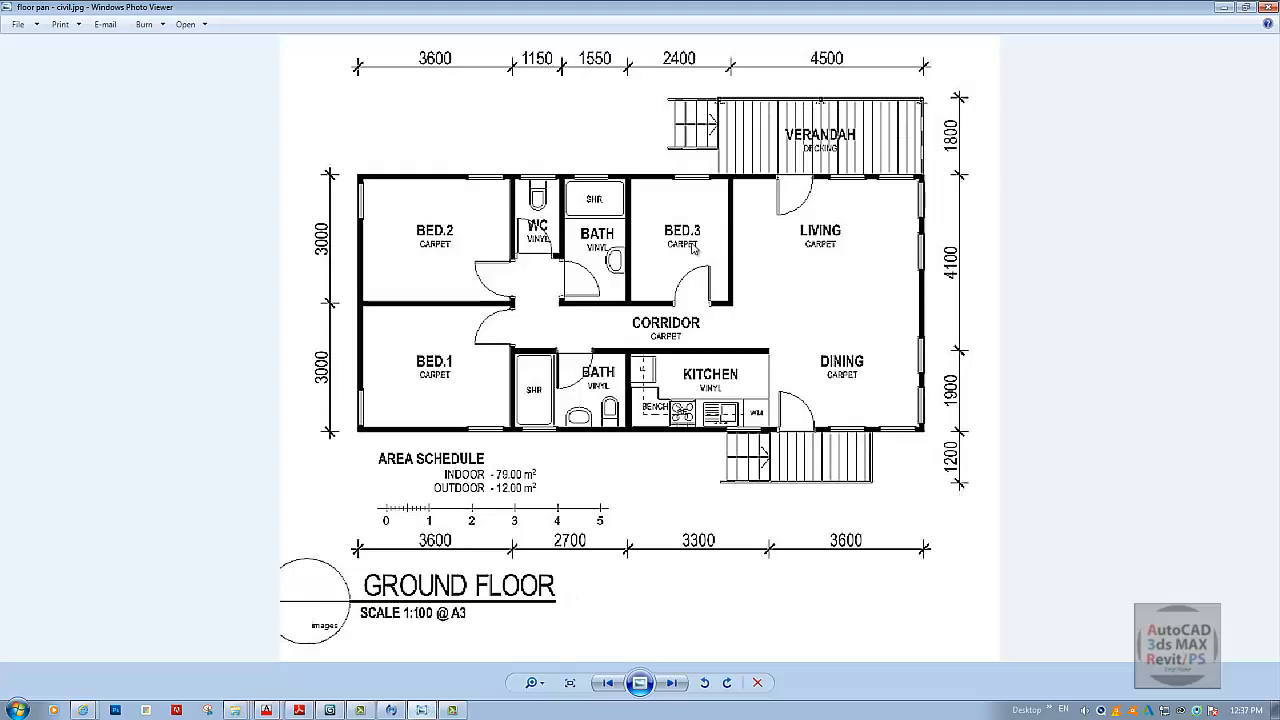
pyautogui.click(1221, 9)
pyautogui.press('Escape')
pyautogui.press('Escape')
# - Change the label "A" in the upper 1550 mm room to BATH
pyautogui.write('e')
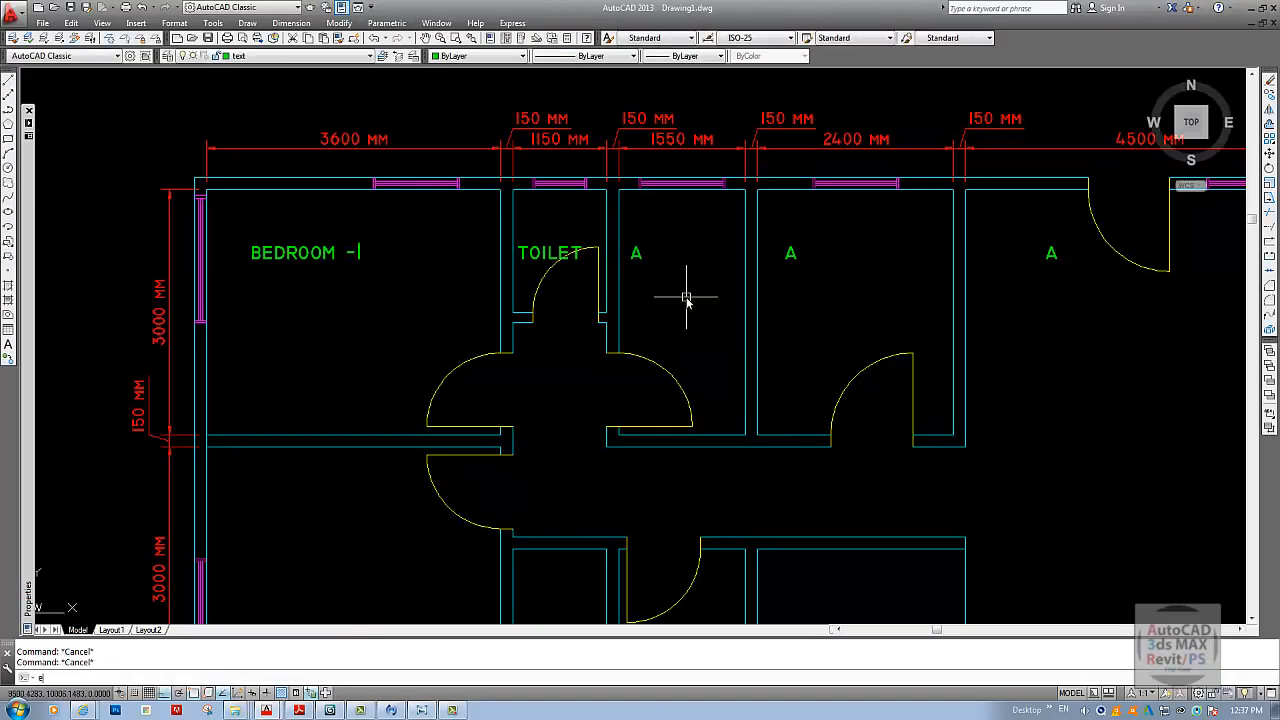
pyautogui.write('d')
pyautogui.press('Return')
pyautogui.click(638, 256)
pyautogui.write('BATH')
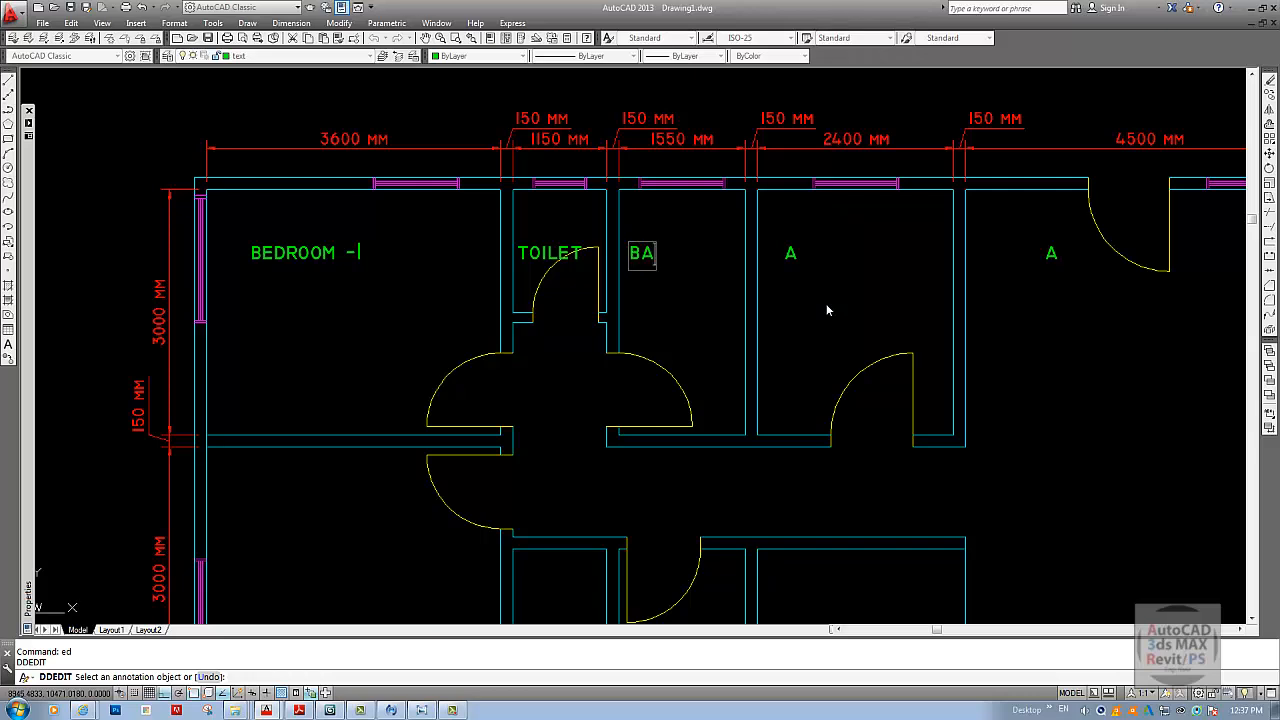
pyautogui.press('Return')
pyautogui.press('Escape')
# - Change the label "A" in the upper 2400 mm room to BADROOM
pyautogui.press('Return')
pyautogui.click(792, 256)
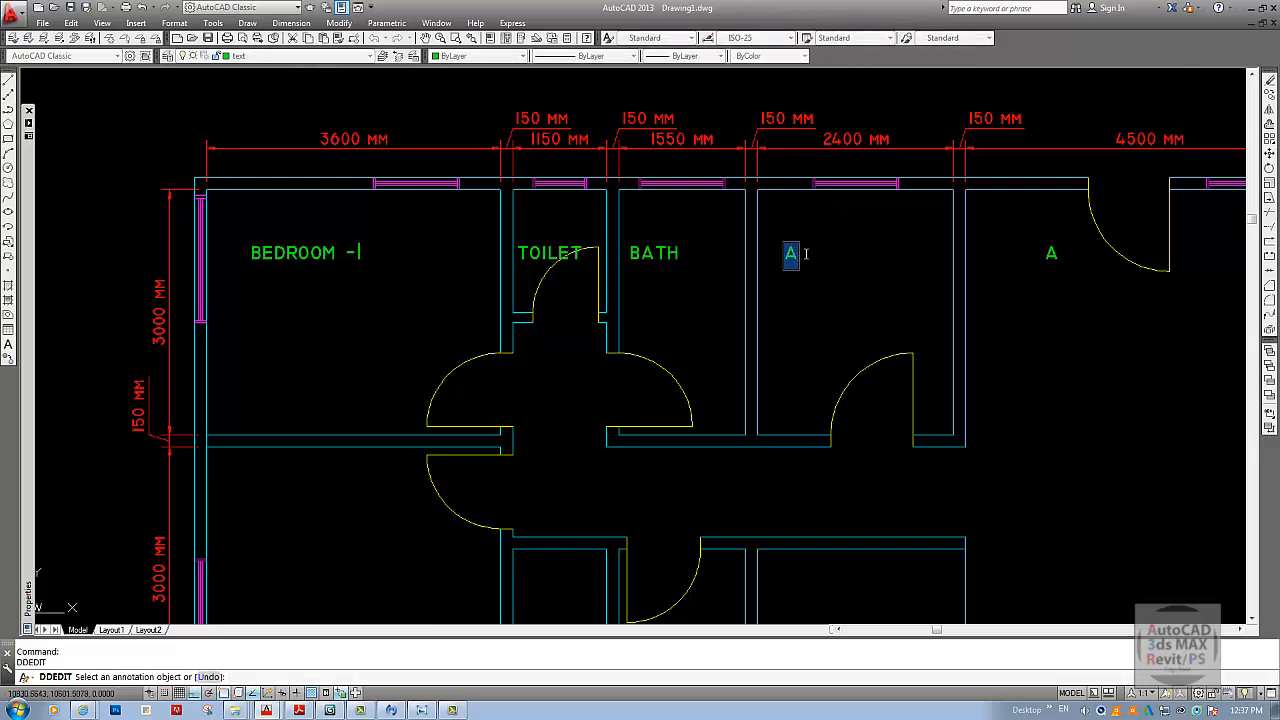
pyautogui.write('BAR')
pyautogui.press('BackSpace')
pyautogui.write('DROOM')
pyautogui.press('Return')
pyautogui.middleClick(984, 267)
pyautogui.middleClick(984, 267)
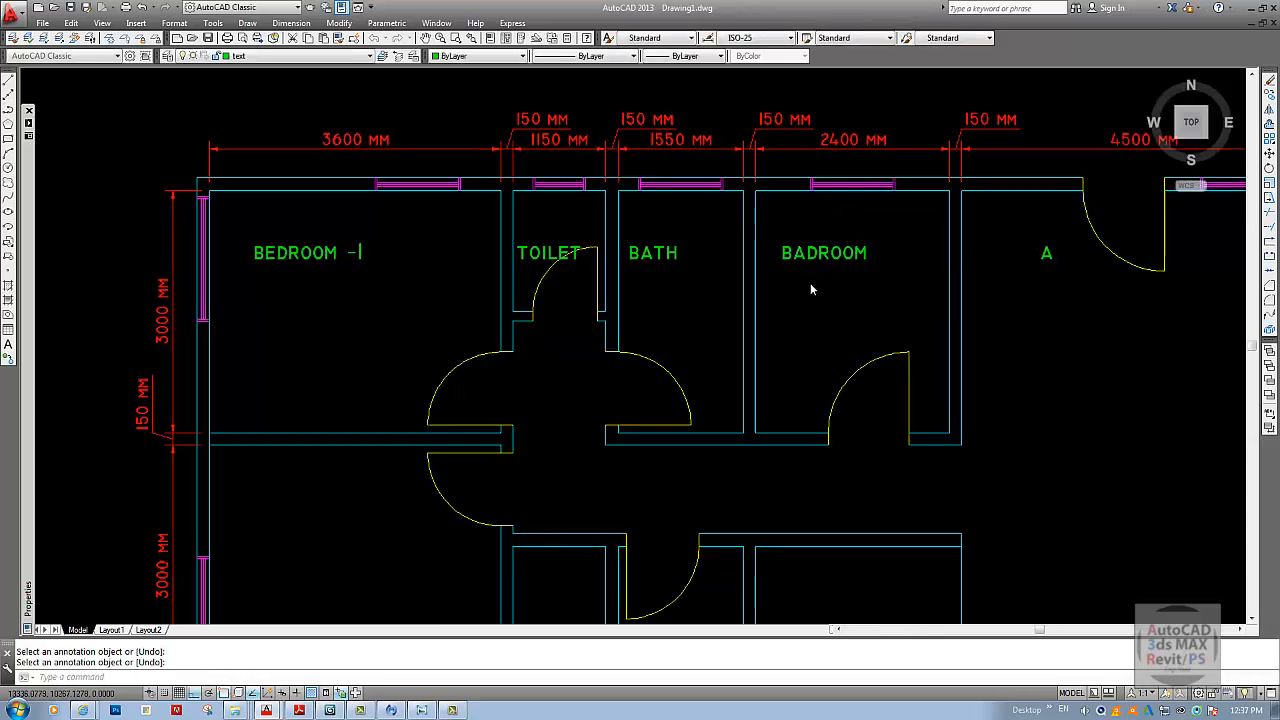
# - Open the label "A" in the upper part of the large room for editing
pyautogui.write('ed')
pyautogui.press('Return')
pyautogui.click(764, 232)
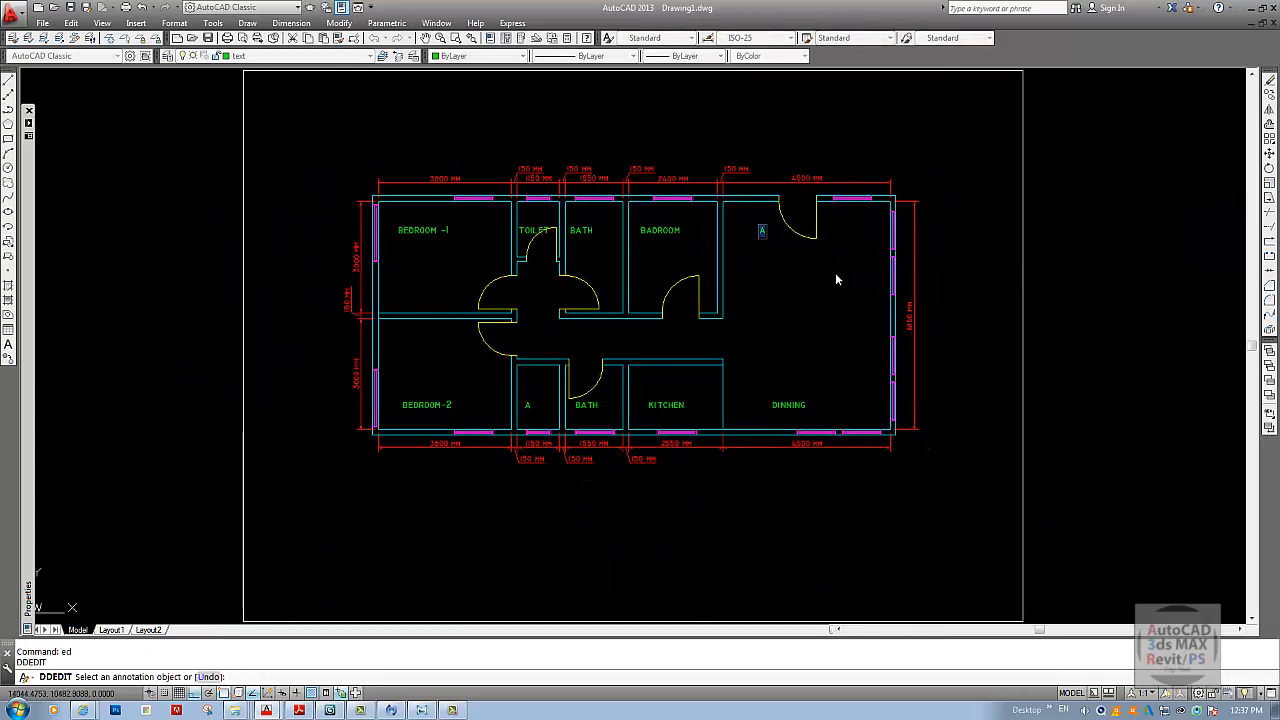
# - Change the placeholder text "A" in the large room beside the entrance door to LIVING
pyautogui.write('LIVING')
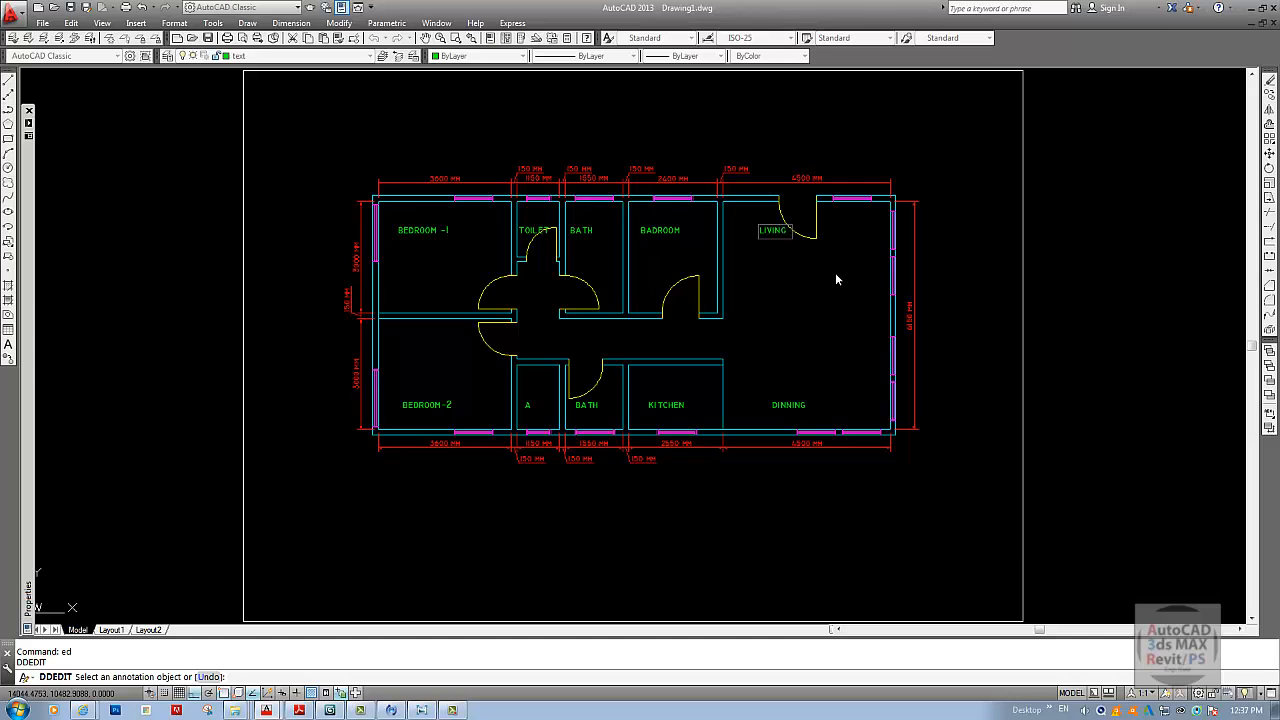
pyautogui.press('Return')
pyautogui.press('Escape')
pyautogui.press('Escape')
pyautogui.press('Escape')
# - Move the LIVING label clear of the door swing, down into the middle of the living area
pyautogui.write('m')
pyautogui.press('Return')
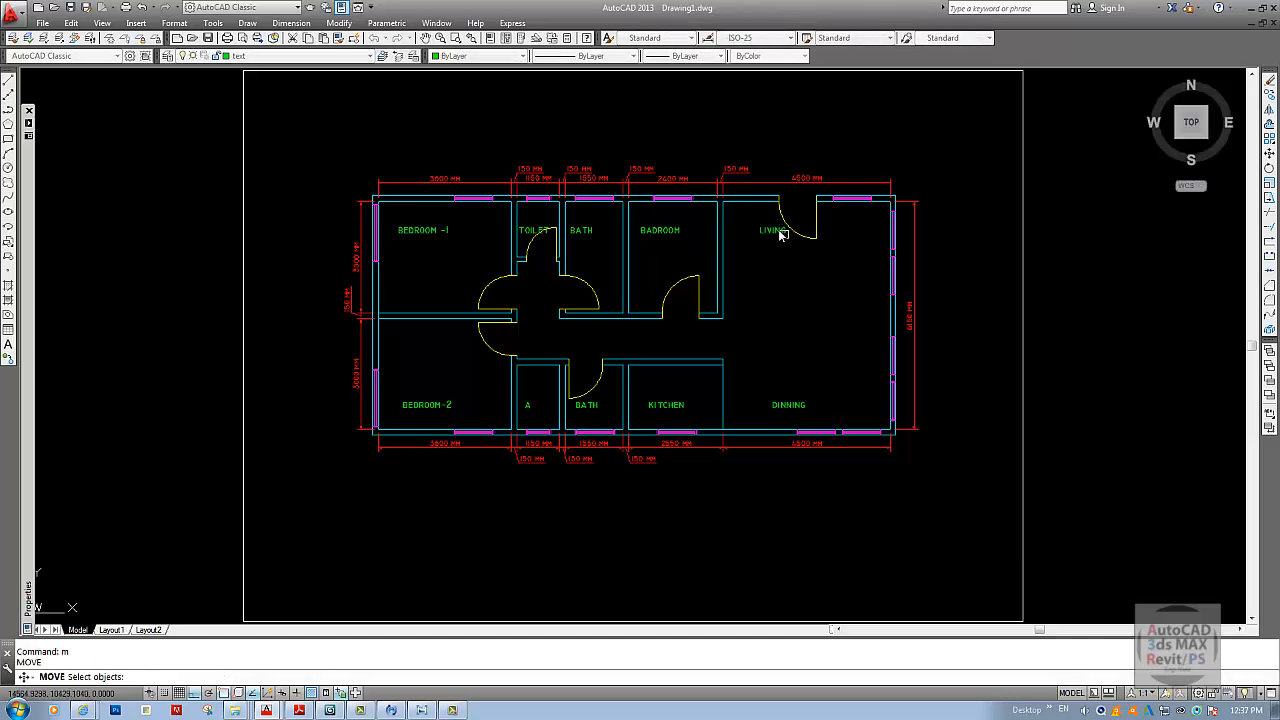
pyautogui.click(780, 233)
pyautogui.press('Return')
pyautogui.click(784, 243)
pyautogui.click(816, 292)
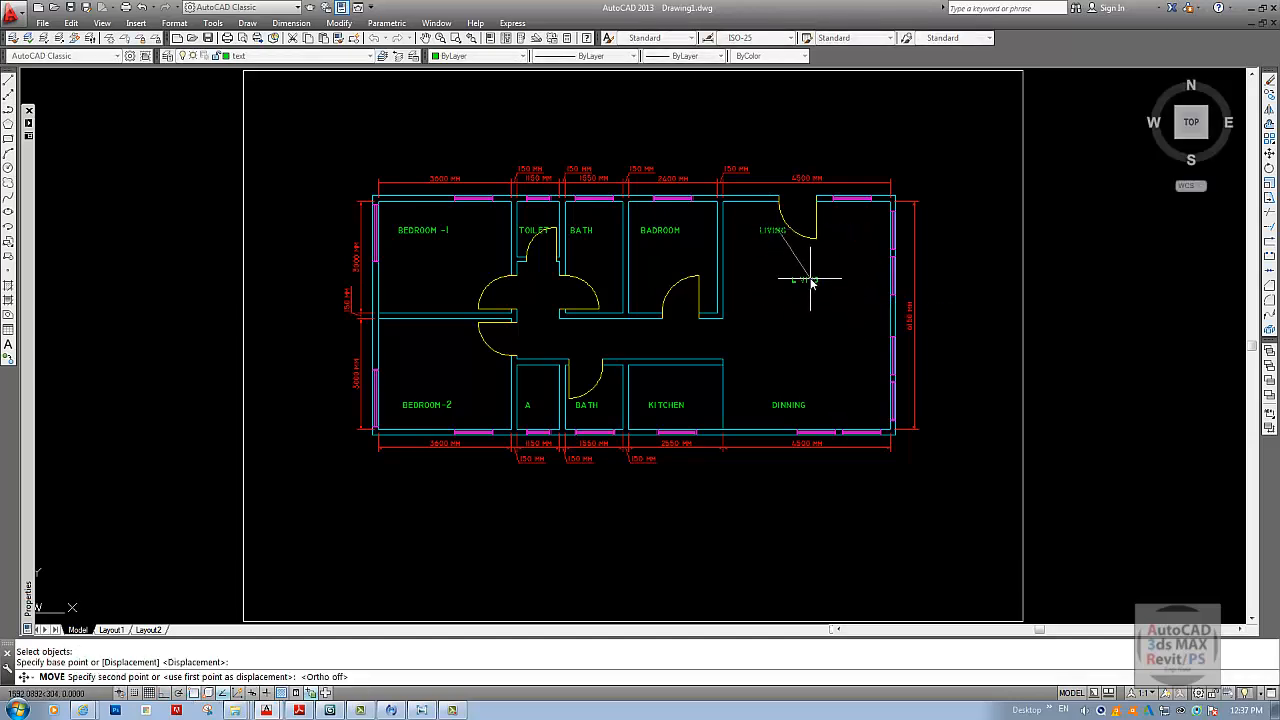
pyautogui.press('Return')
pyautogui.press('Escape')
# - Move the DINNING label slightly up and to the right to line up under the LIVING label
pyautogui.press('Return')
pyautogui.click(778, 404)
pyautogui.press('Return')
pyautogui.click(795, 387)
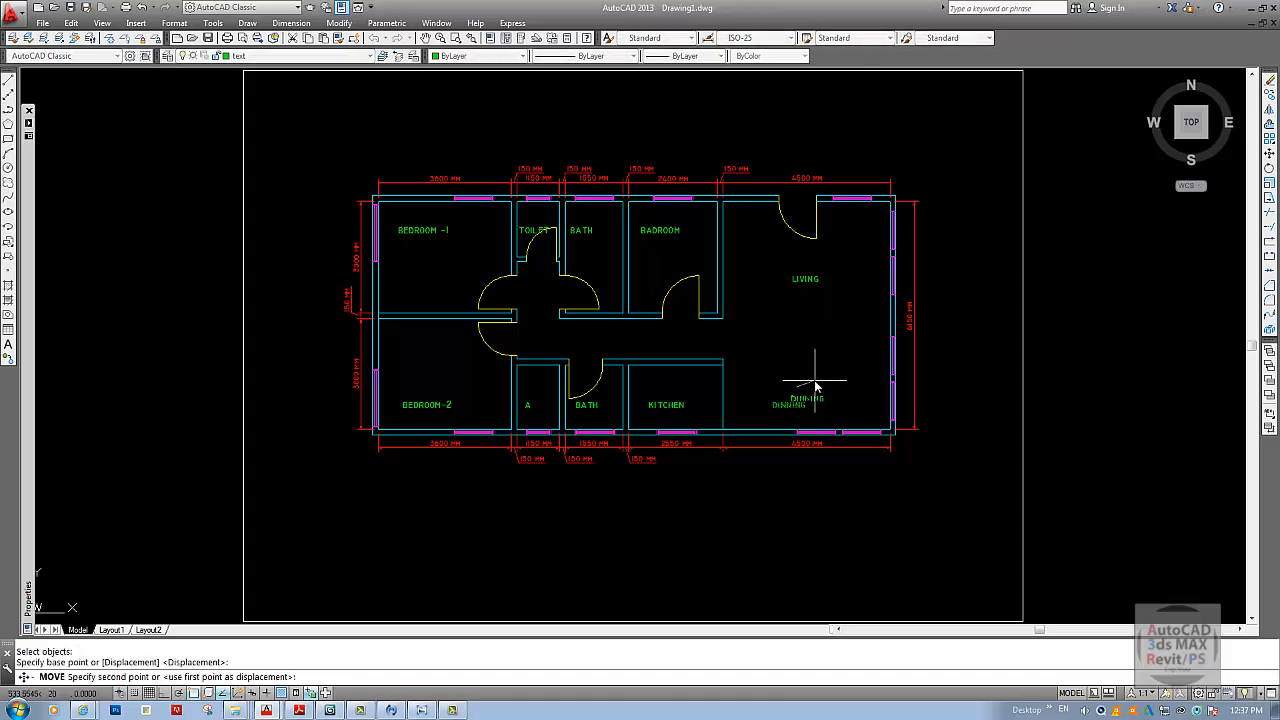
pyautogui.click(815, 385)
pyautogui.press('Return')
pyautogui.press('Escape')
pyautogui.scroll(4, 520, 374)
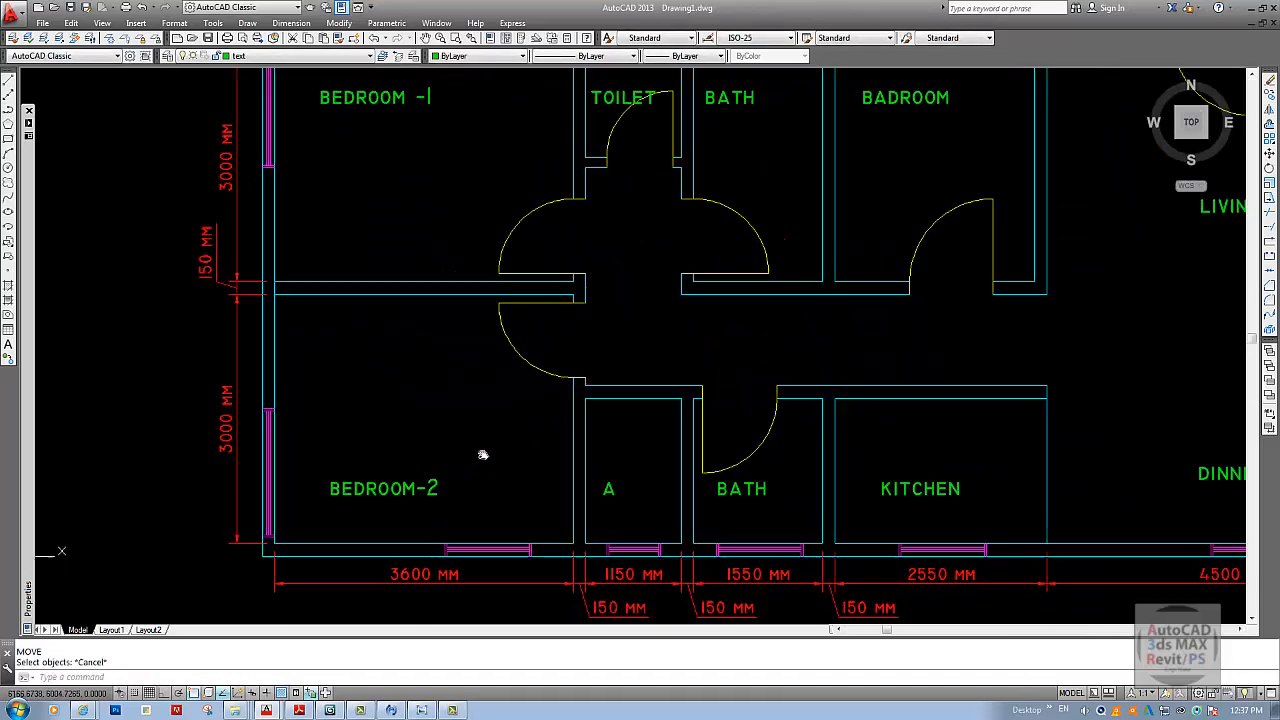
pyautogui.moveTo(483, 455); pyautogui.dragTo(498, 386, button='middle')
pyautogui.press('Escape')
pyautogui.write('z')
pyautogui.press('Return')
pyautogui.write('e')
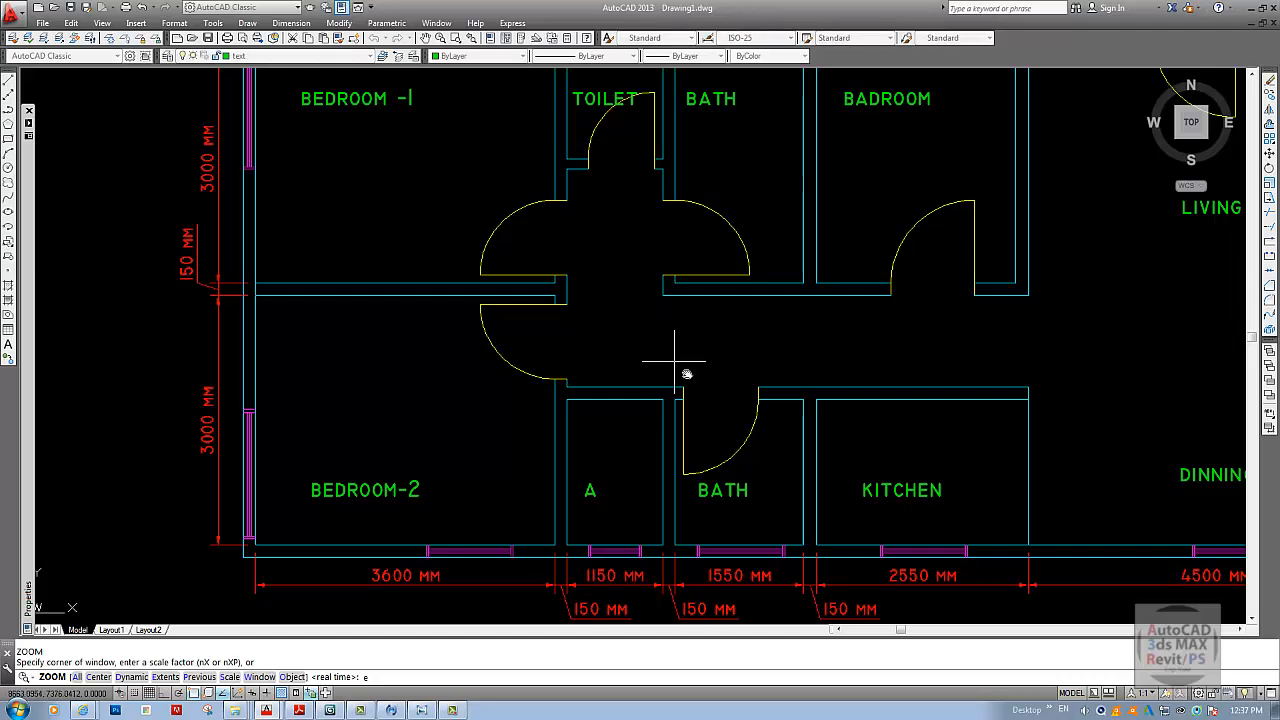
pyautogui.press('Escape')
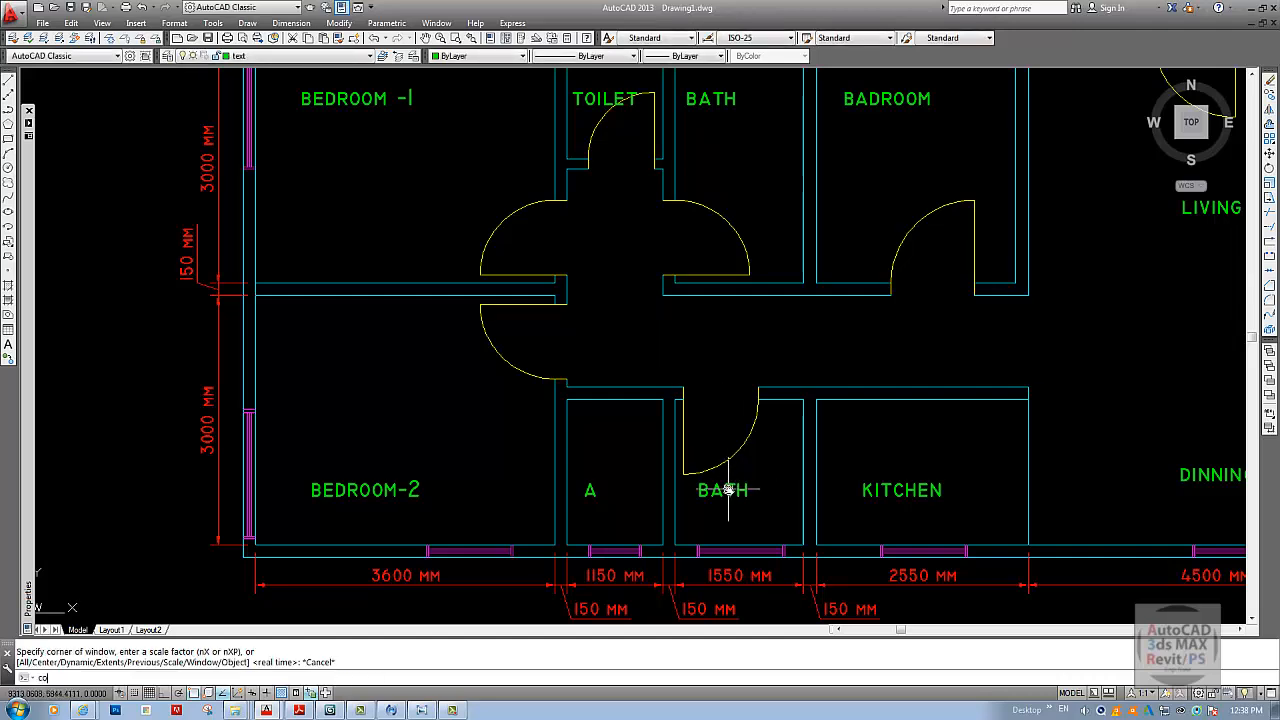
pyautogui.write('co')
pyautogui.press('Return')
pyautogui.press('Escape')
pyautogui.press('Escape')
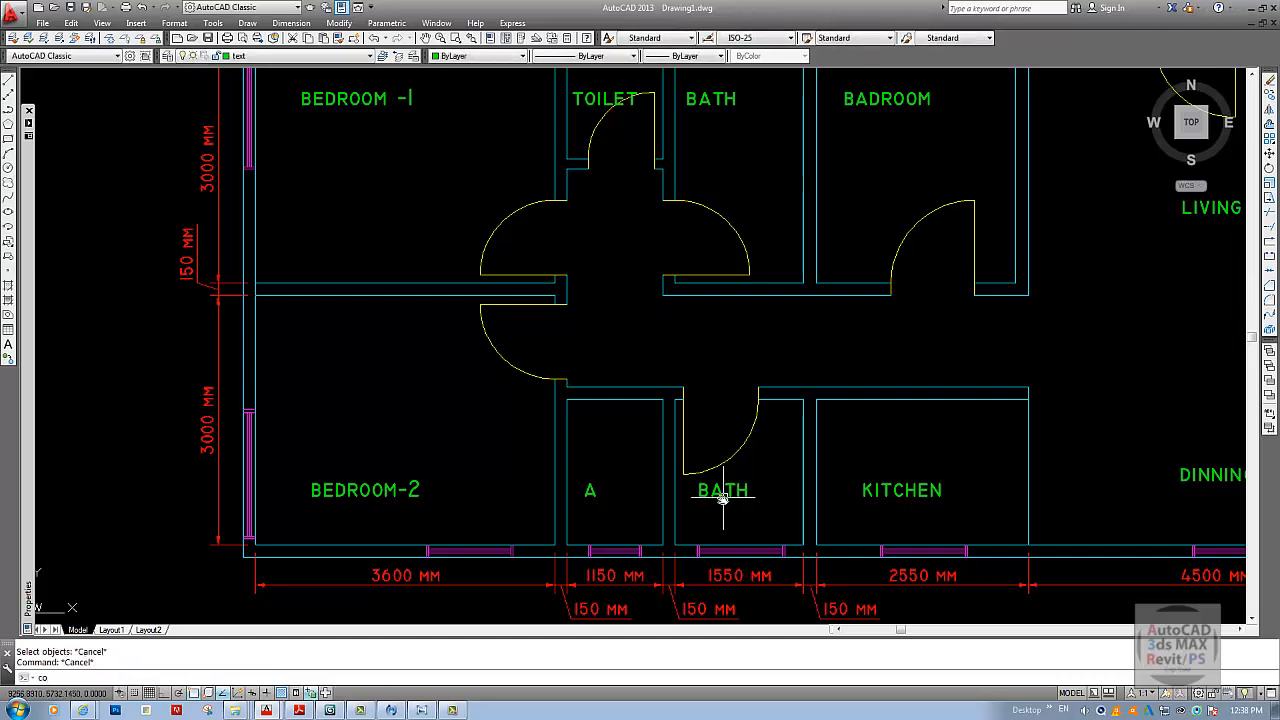
# - Copy the lower BATH label into the corridor above the bathroom door
pyautogui.press('Return')
pyautogui.click(711, 494)
pyautogui.press('Return')
pyautogui.click(711, 494)
pyautogui.click(764, 347)
pyautogui.press('Return')
pyautogui.press('Escape')
pyautogui.press('Escape')
# - Change the copied BATH label in the corridor to CORRIDOR
pyautogui.write('e')
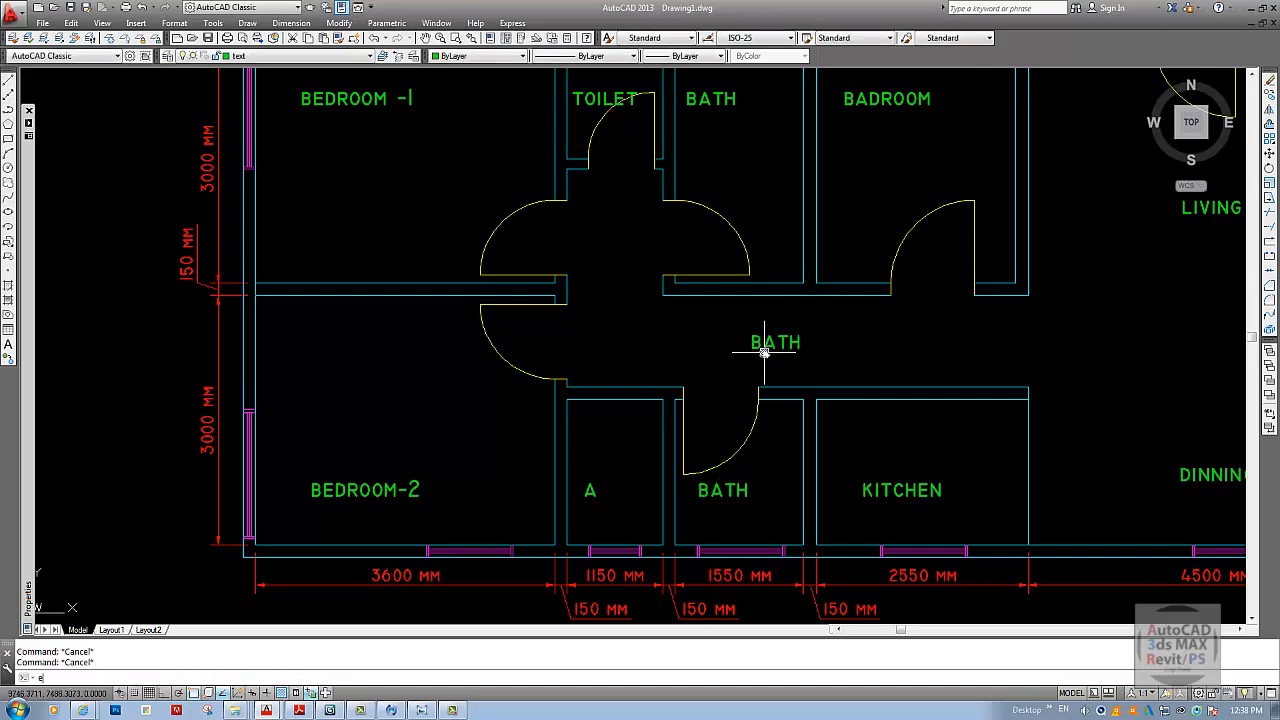
pyautogui.write('d')
pyautogui.press('Return')
pyautogui.click(800, 345)
pyautogui.write('CORRIDOR')
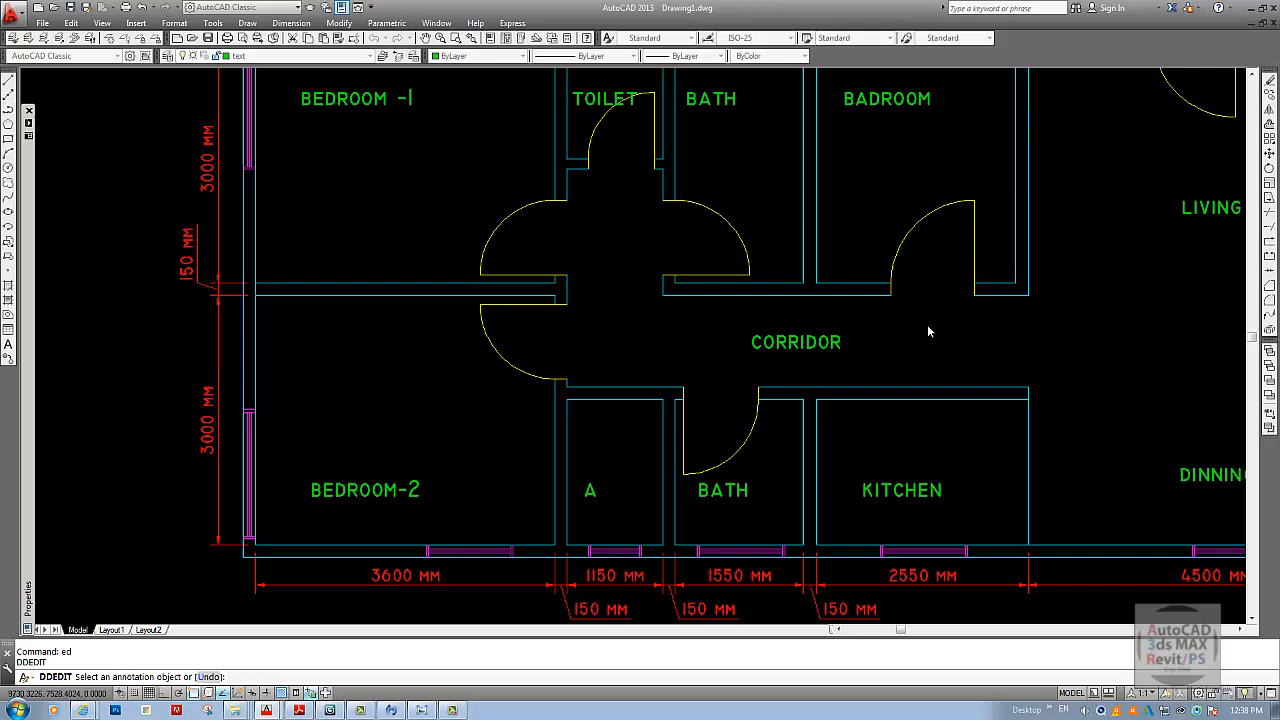
pyautogui.press('Escape')
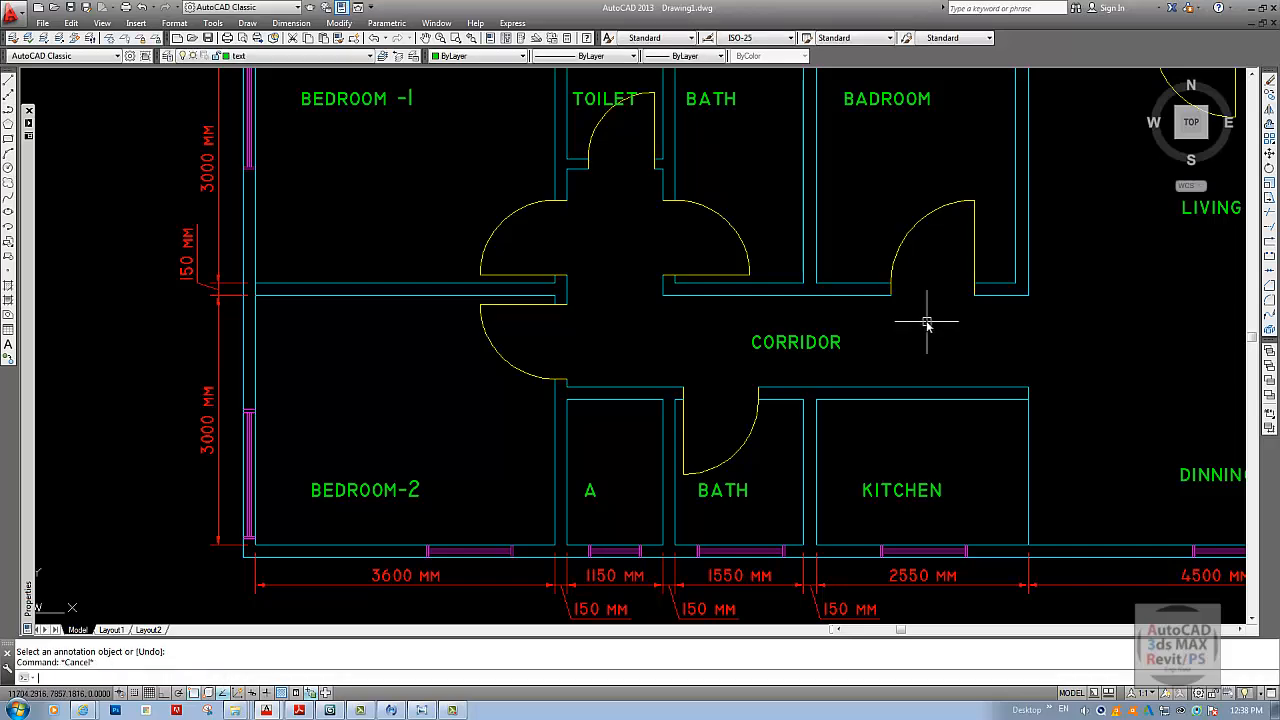
# - Switch to Windows Photo Viewer to check the labels on the reference floor plan image, and return to the drawing
pyautogui.write('z')
pyautogui.press('Return')
pyautogui.write('e')
pyautogui.press('Return')
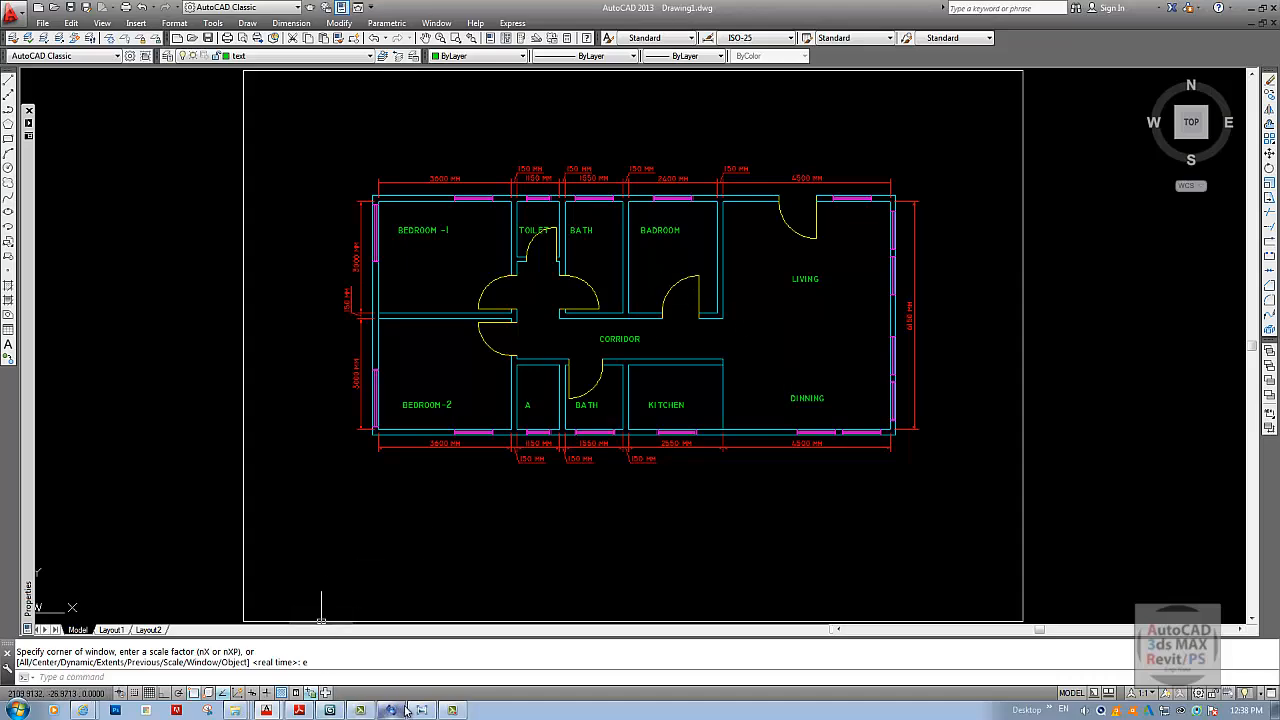
pyautogui.click(434, 712)
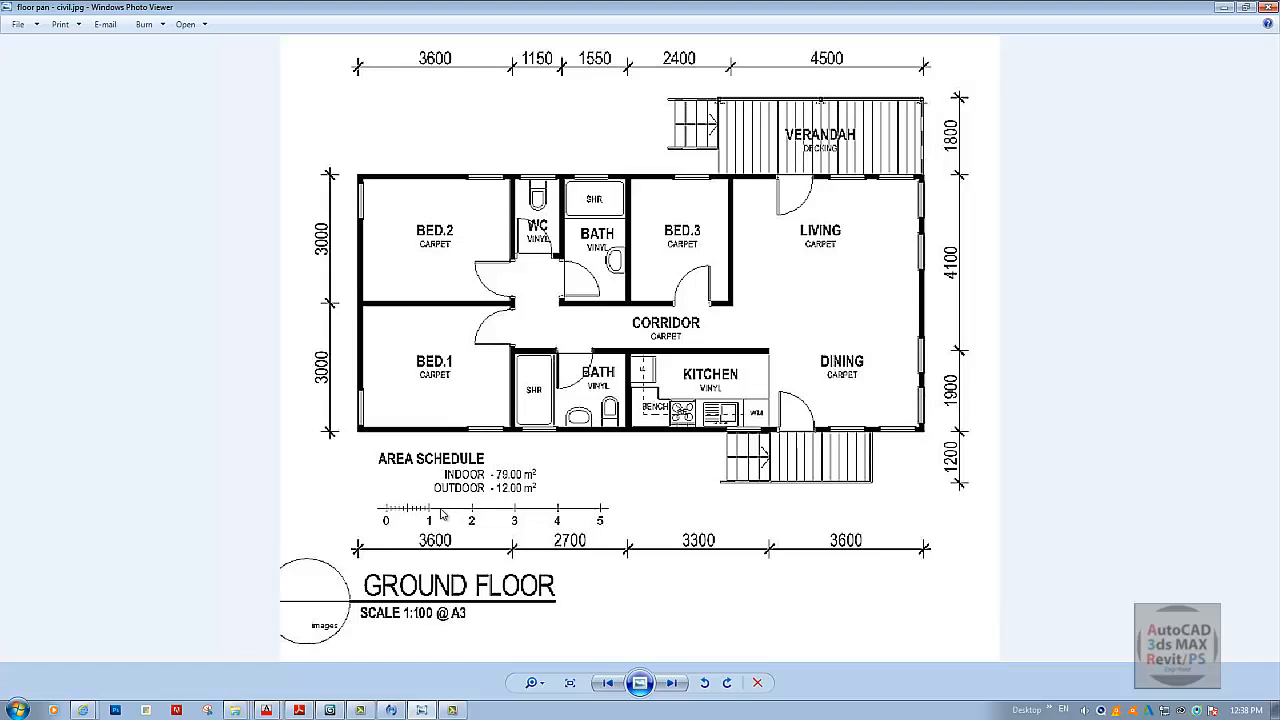
pyautogui.click(1229, 8)
# - Copy the BEDROOM-2 label to the empty area centrally below the plan and its lower dimensions
pyautogui.moveTo(349, 399); pyautogui.dragTo(369, 391, button='middle')
pyautogui.press('Escape')
pyautogui.write('c')
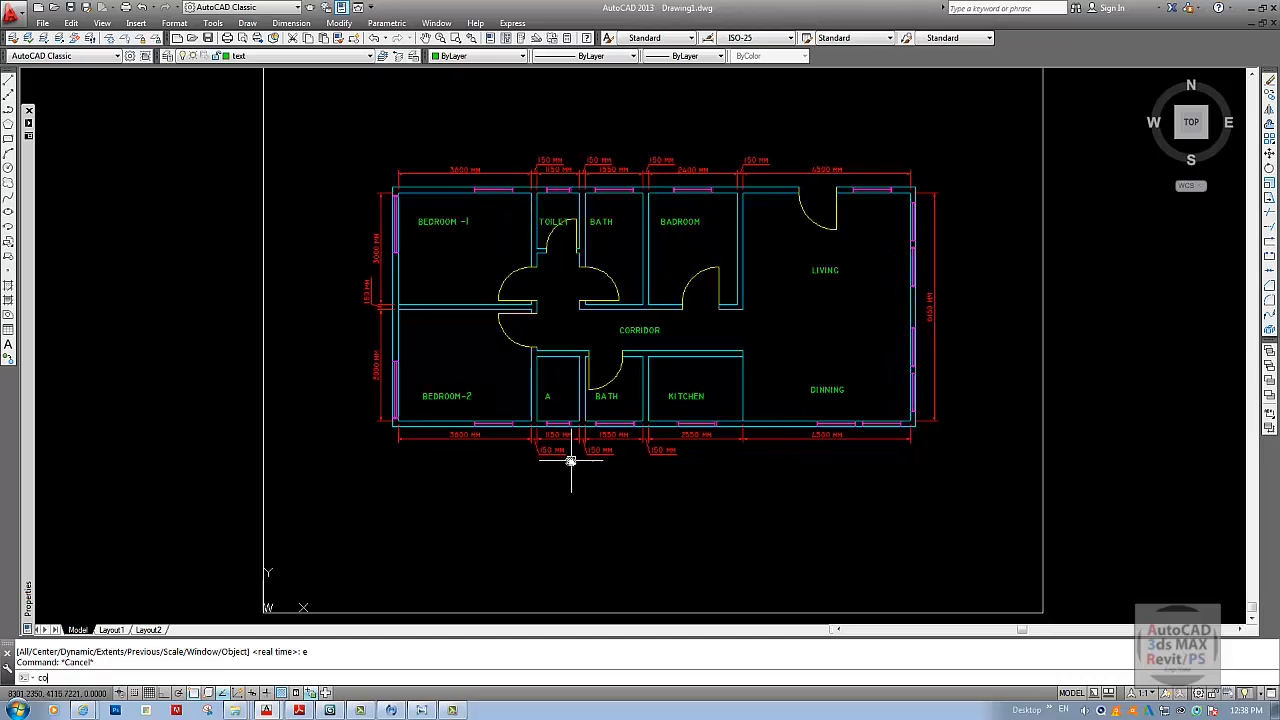
pyautogui.write('o')
pyautogui.press('Return')
pyautogui.click(460, 400)
pyautogui.press('Return')
pyautogui.click(454, 400)
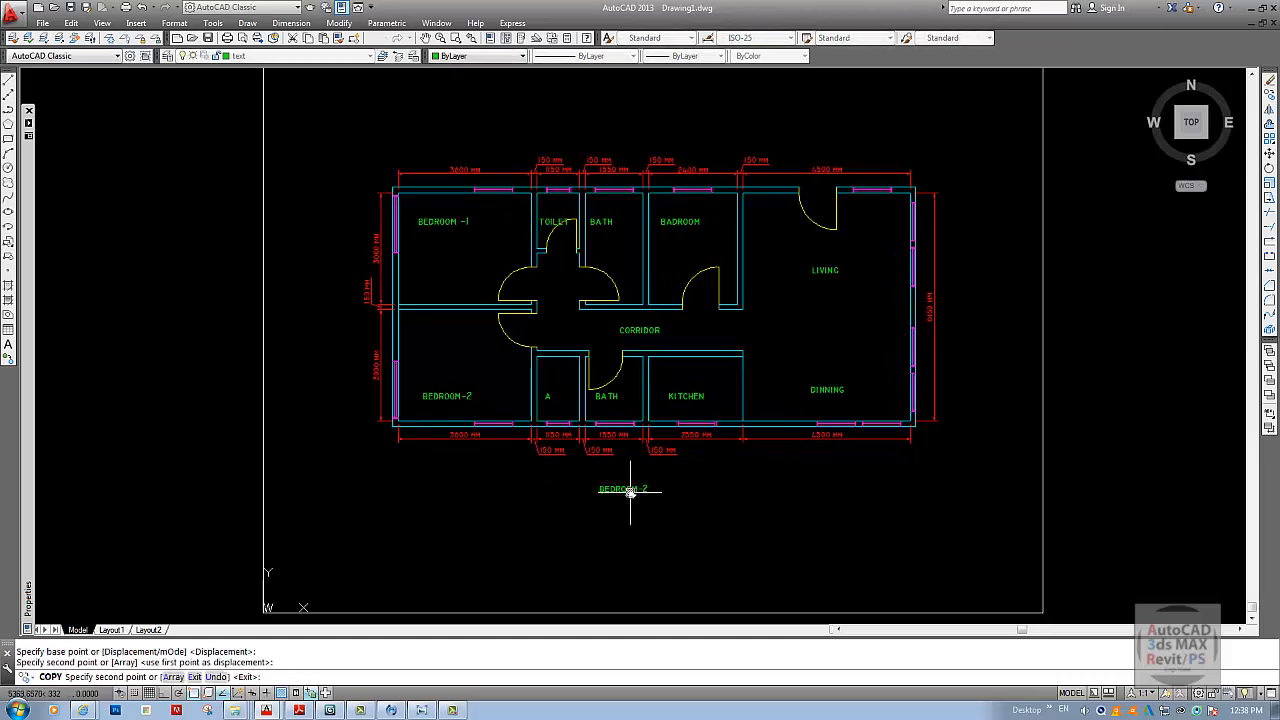
pyautogui.click(630, 490)
pyautogui.press('Escape')
# - Change the copied BEDROOM-2 text below the plan to FLOOR PLAN
pyautogui.write('ed')
pyautogui.press('Return')
pyautogui.click(625, 489)
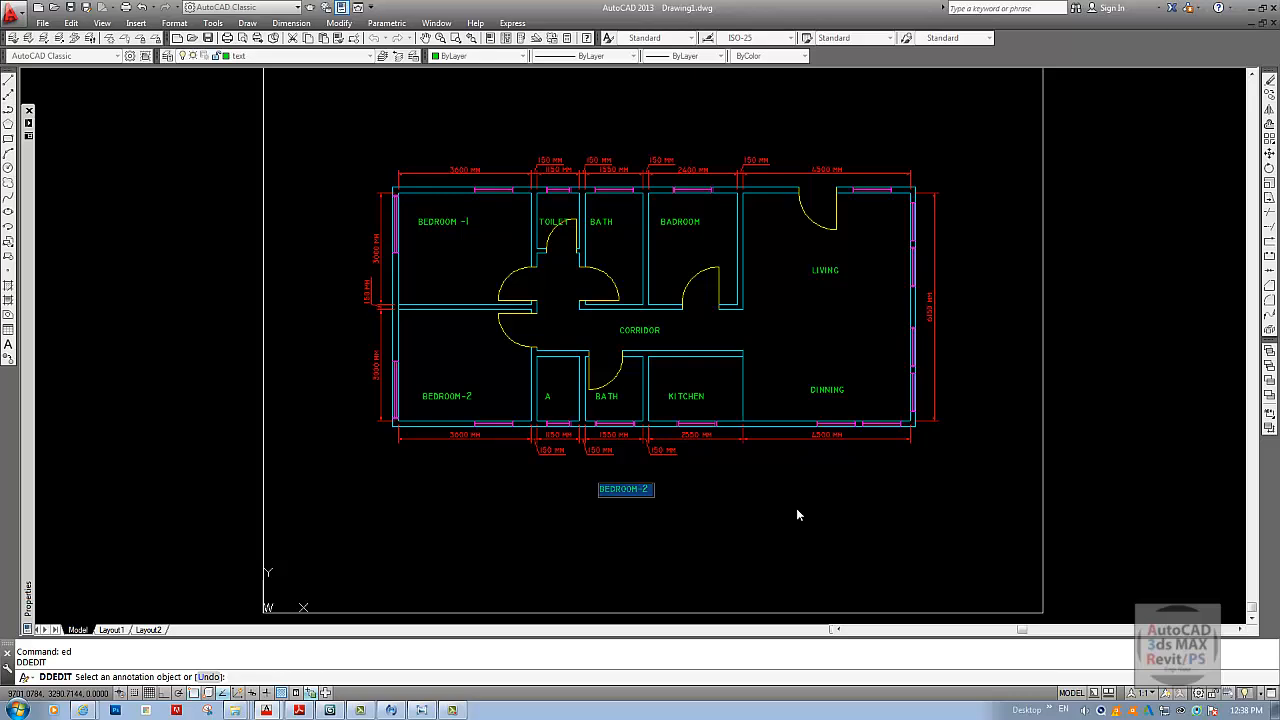
pyautogui.write('FLOOR PLAN')
pyautogui.press('Return')
pyautogui.press('Escape')
# - Scale up the FLOOR PLAN text so it is title-sized, clearly larger than the room labels
pyautogui.write('sc')
pyautogui.press('Return')
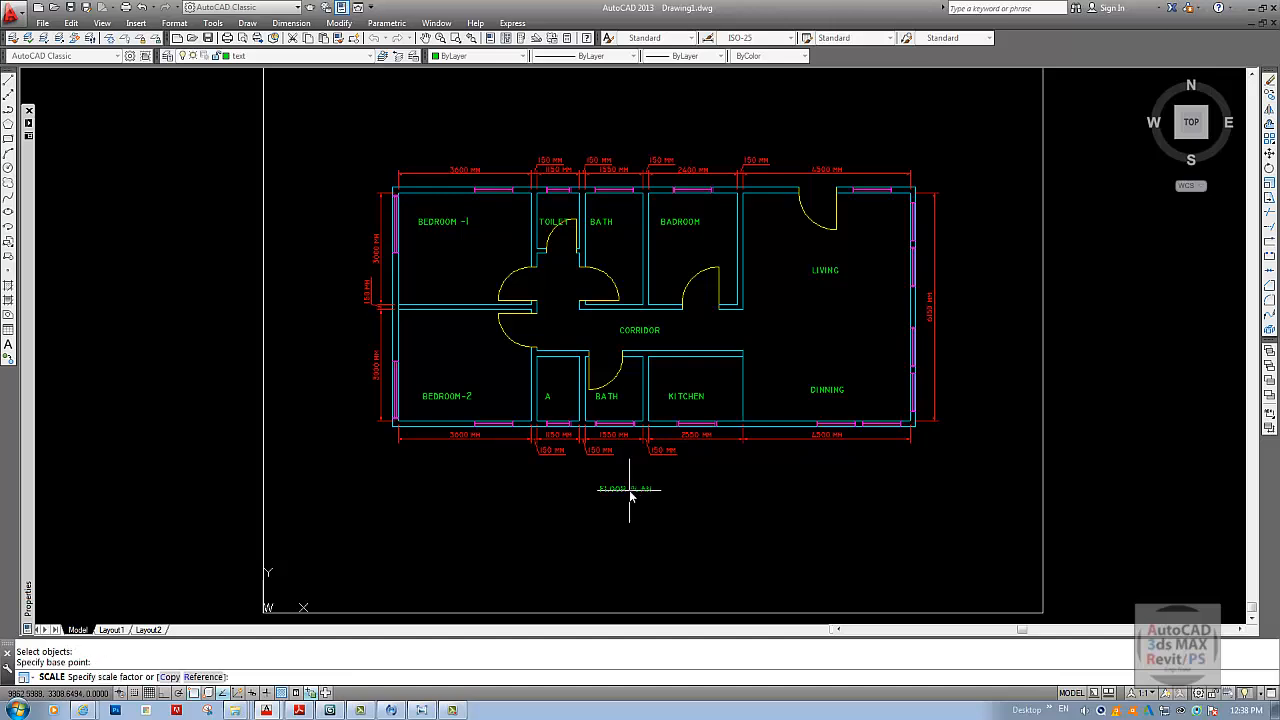
pyautogui.press('Escape')
pyautogui.press('Escape')
# - Draw a horizontal underline about 4600 mm long just beneath the FLOOR PLAN title
pyautogui.write('l')
pyautogui.press('Return')
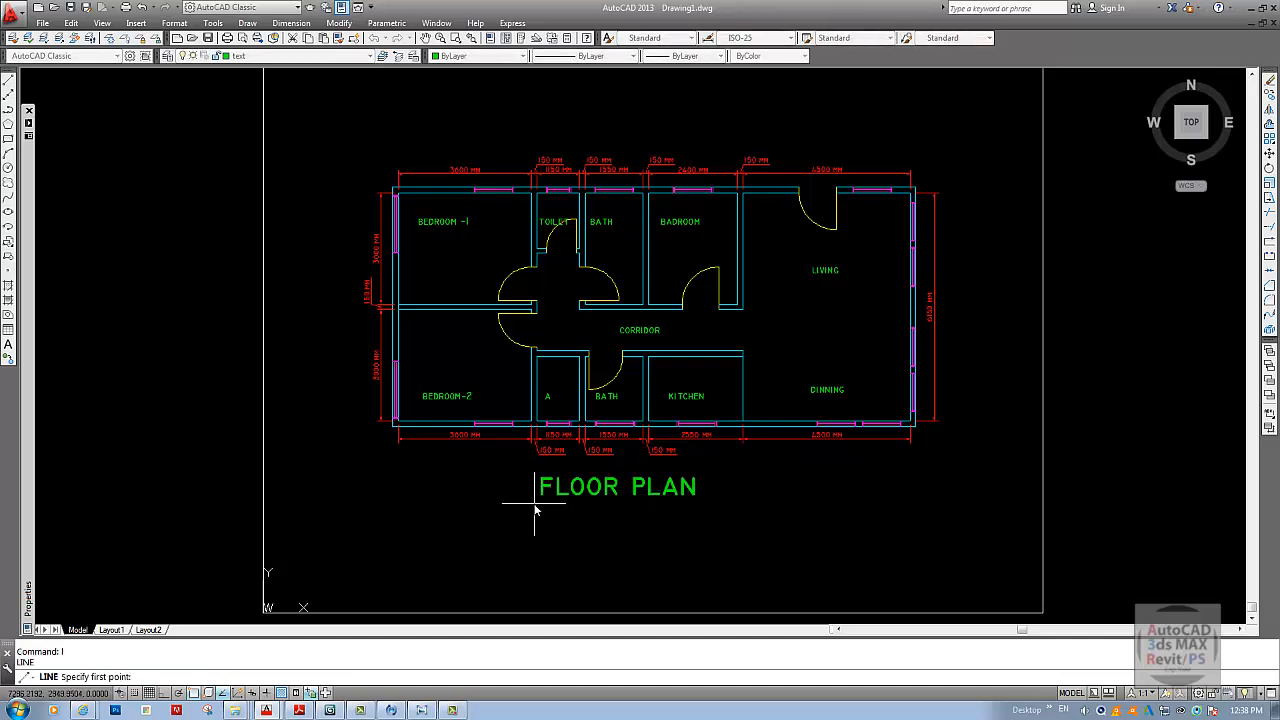
pyautogui.press('F8')
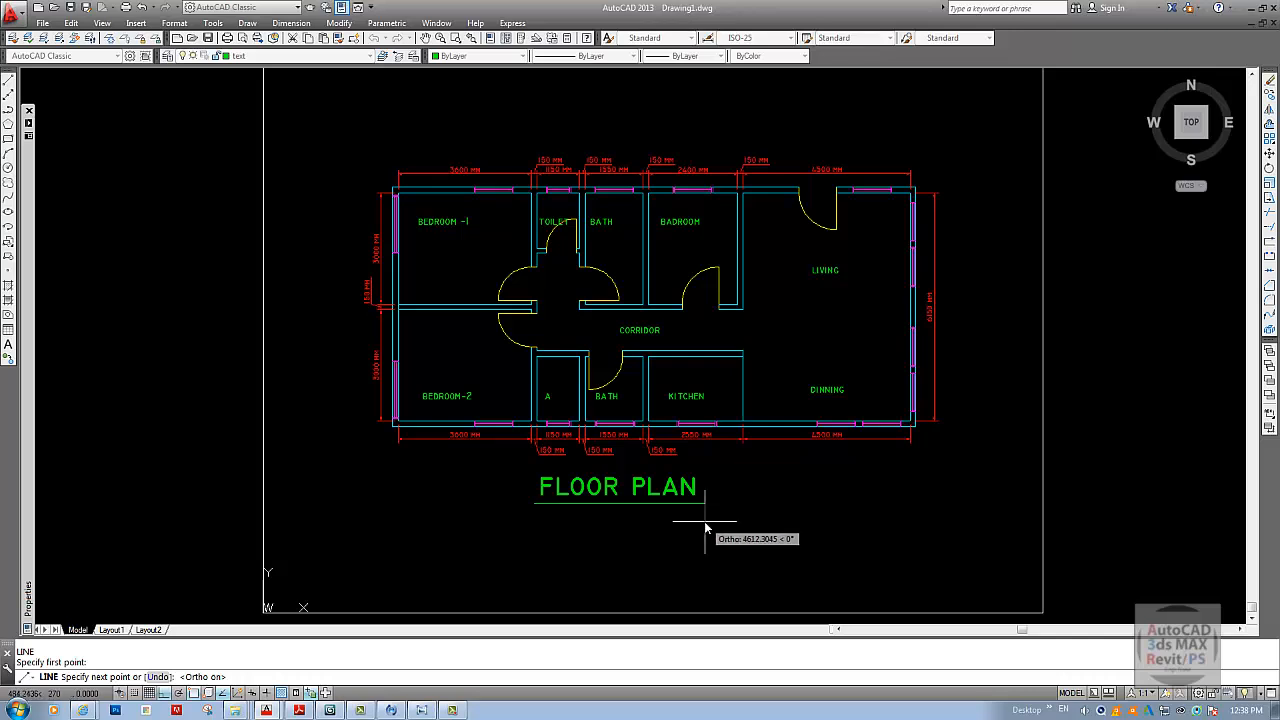
pyautogui.press('Escape')
# - Move the FLOOR PLAN title together with its underline straight down by about 250 mm
pyautogui.write('m')
pyautogui.press('Return')
pyautogui.moveTo(629, 543); pyautogui.dragTo(600, 480)
pyautogui.press('Return')
pyautogui.click(600, 518)
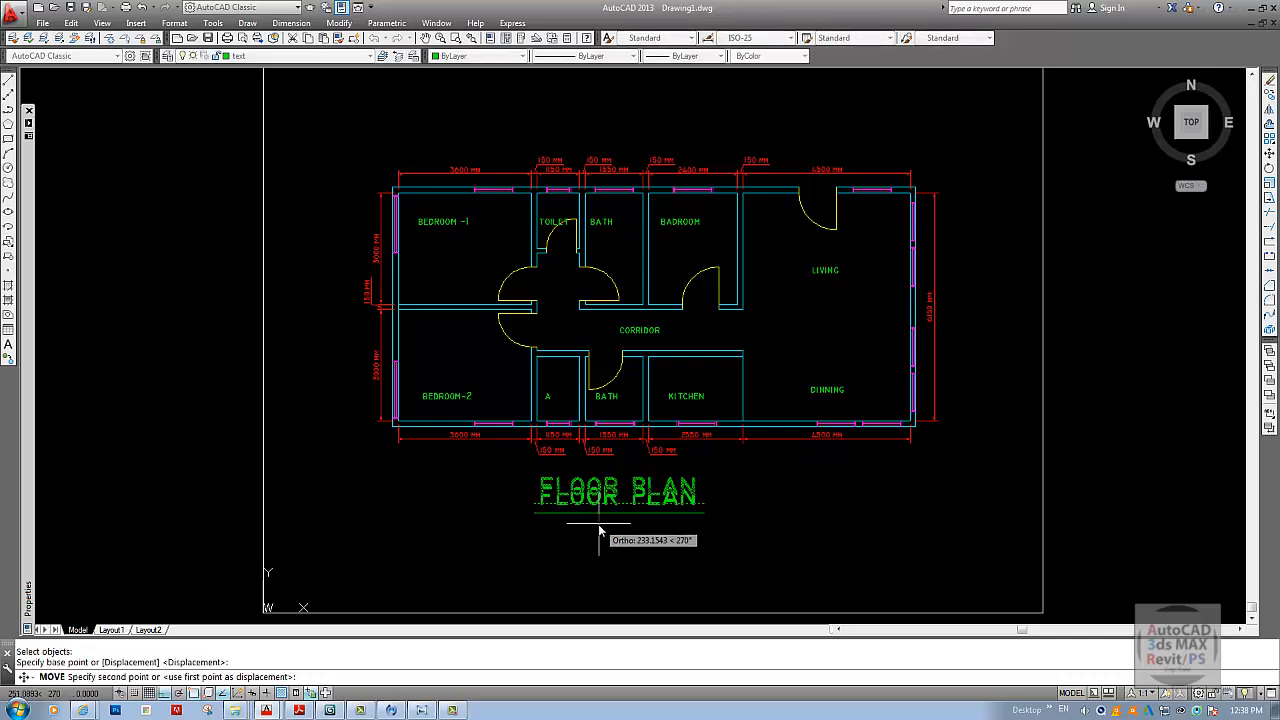
pyautogui.click(599, 524)
# - Shift the FLOOR PLAN title and its underline horizontally to the right, closer to the centre of the plan
pyautogui.press('Return')
pyautogui.moveTo(649, 526); pyautogui.dragTo(605, 490)
pyautogui.press('Return')
pyautogui.click(597, 526)
pyautogui.click(623, 526)
pyautogui.press('Return')
pyautogui.press('Escape')
pyautogui.moveTo(616, 423); pyautogui.dragTo(616, 506, button='middle')
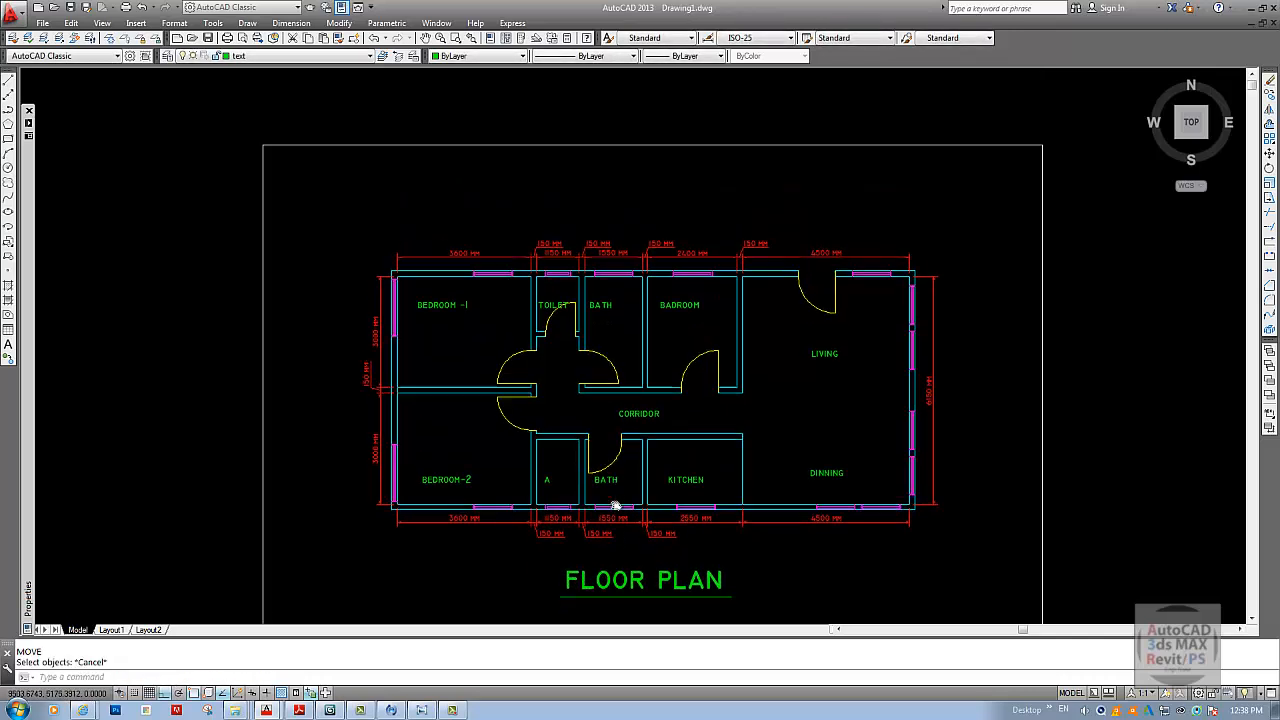
pyautogui.press('Escape')
pyautogui.moveTo(630, 458); pyautogui.dragTo(622, 386, button='middle')
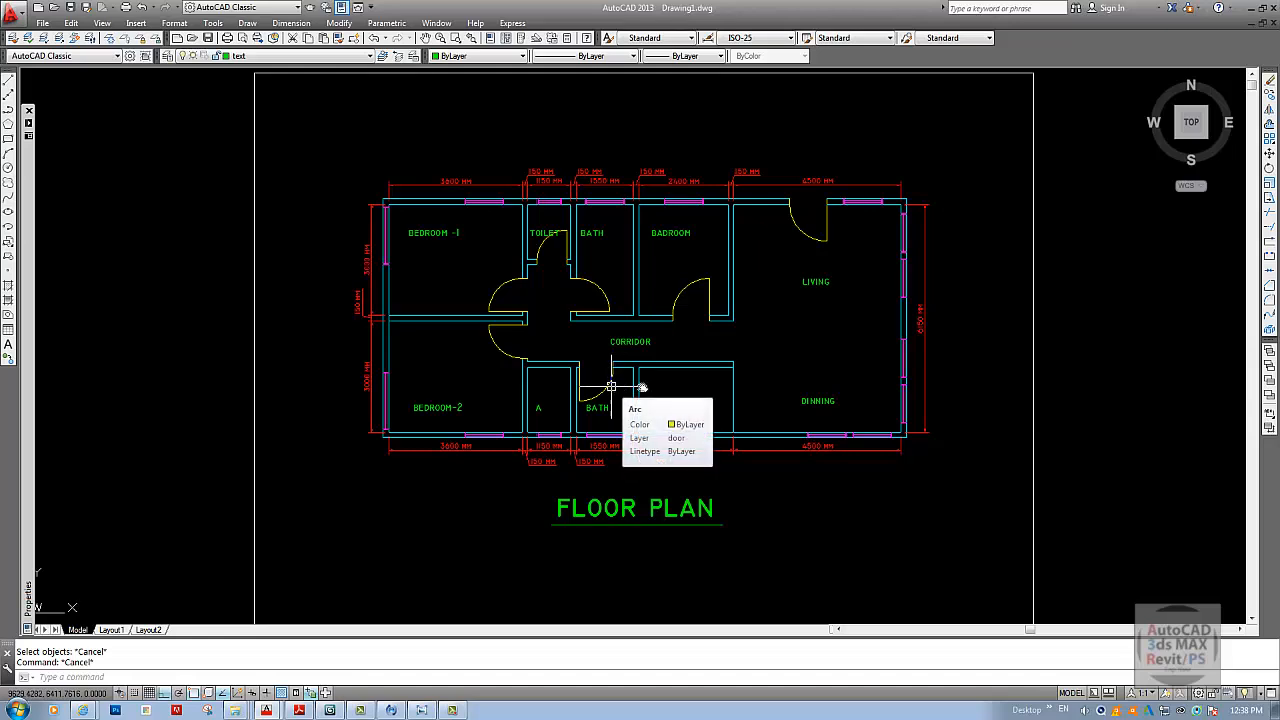
# - Switch to the open 2d blocks.dwg drawing
pyautogui.click(437, 23)
pyautogui.click(440, 28)
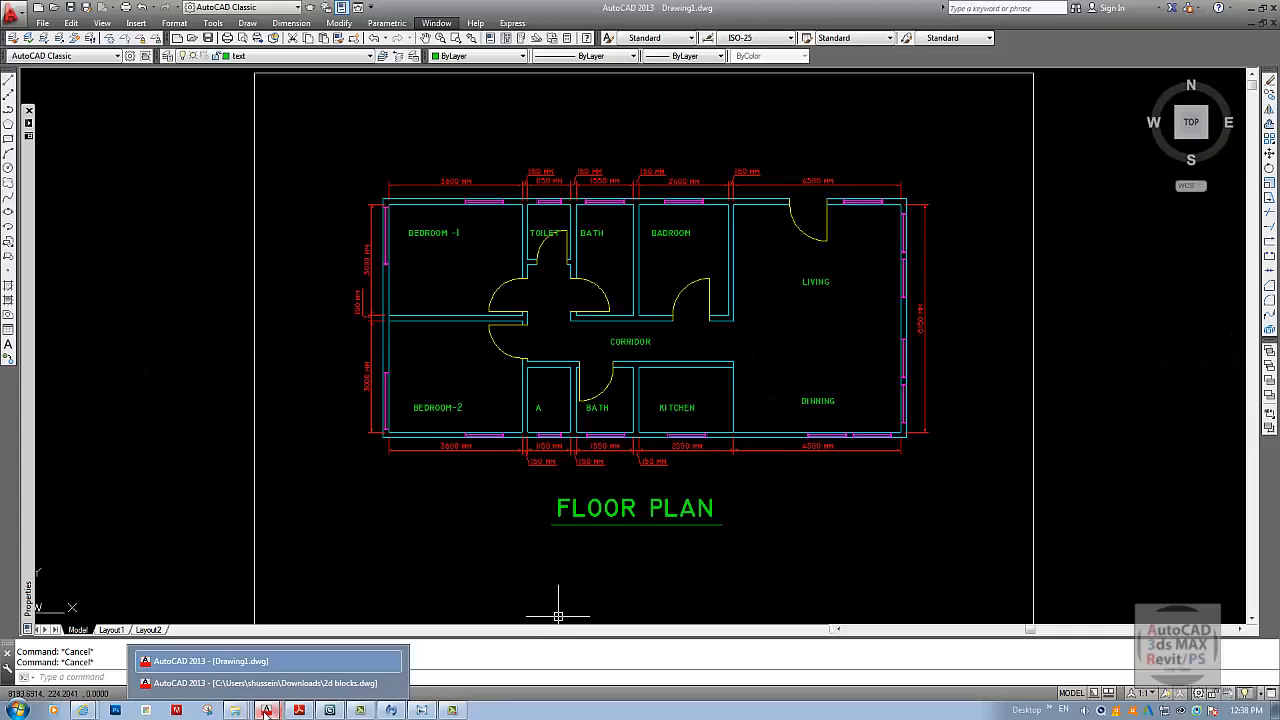
pyautogui.moveTo(268, 711)
pyautogui.click(250, 685)
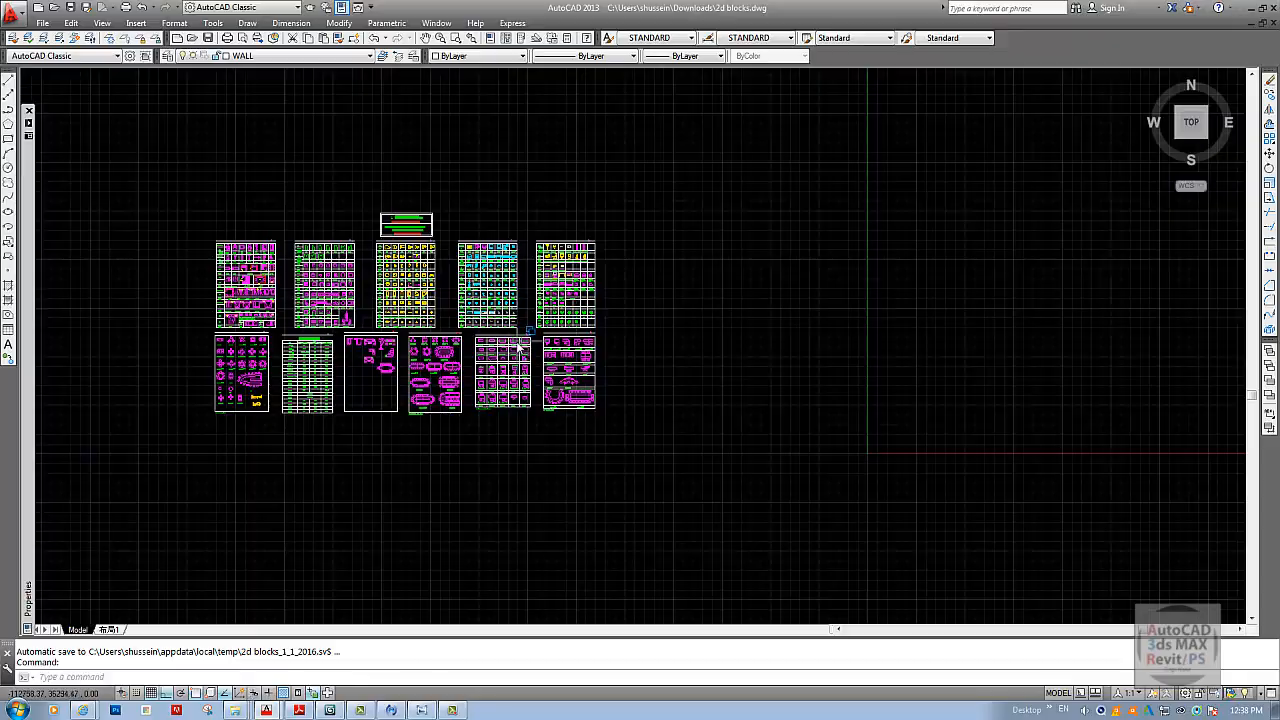
# - Copy the 豪华大床 double bed block with its two bedside tables to the clipboard
pyautogui.scroll(6, 519, 347)
pyautogui.moveTo(523, 446)
pyautogui.mouseDown(button='middle')
pyautogui.moveTo(564, 400)
pyautogui.moveTo(901, 378)
pyautogui.mouseUp(button='middle')
pyautogui.moveTo(442, 240)
pyautogui.mouseDown(button='middle')
pyautogui.moveTo(433, 306)
pyautogui.moveTo(454, 366)
pyautogui.mouseUp(button='middle')
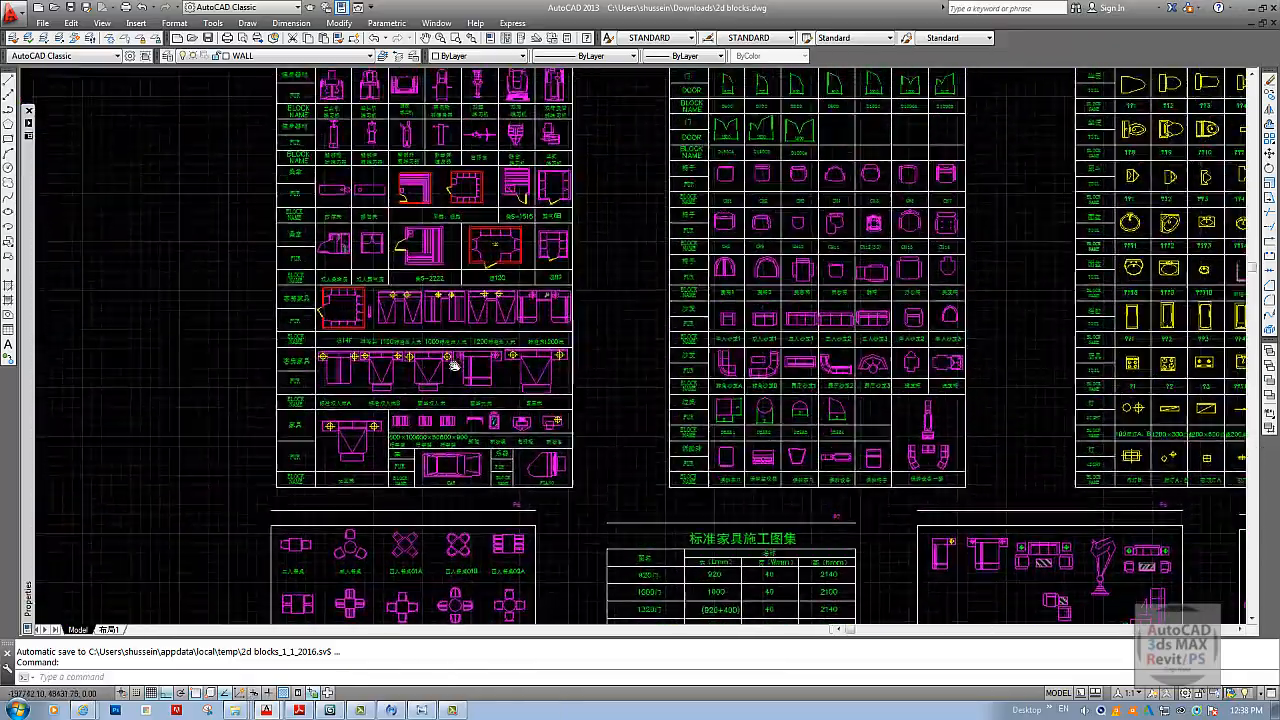
pyautogui.scroll(3, 454, 367)
pyautogui.click(71, 22)
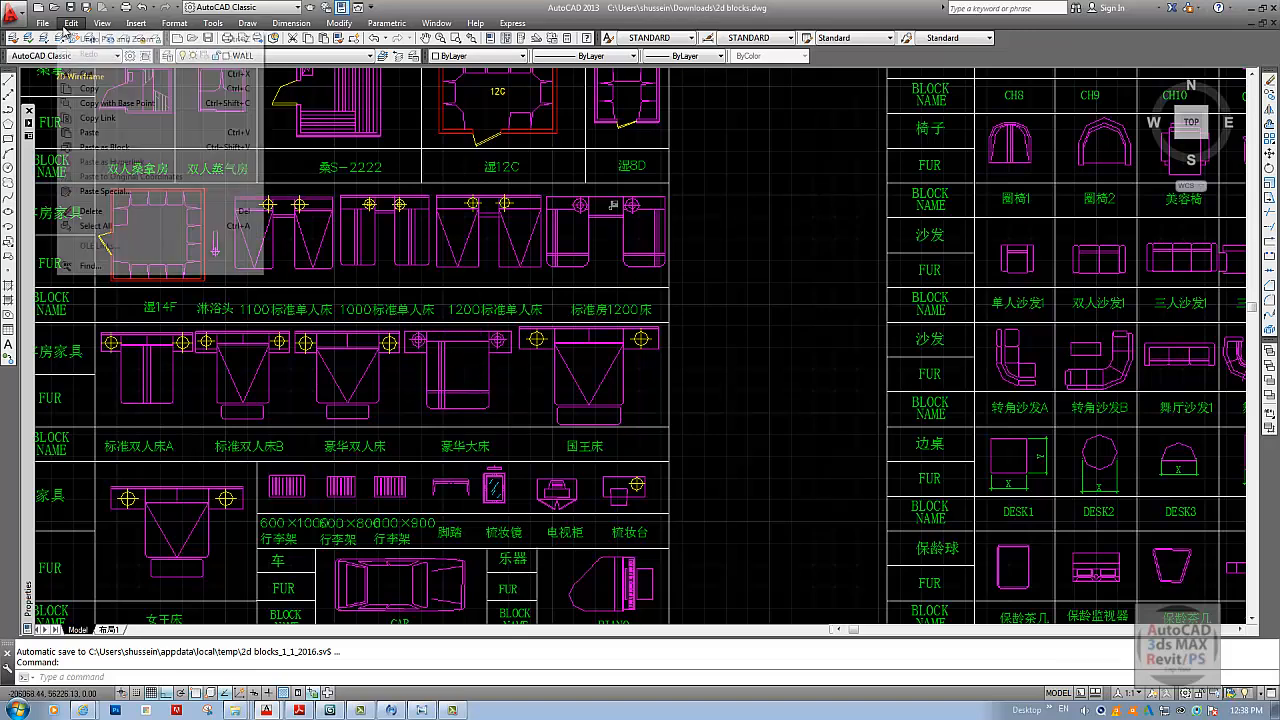
pyautogui.click(90, 87)
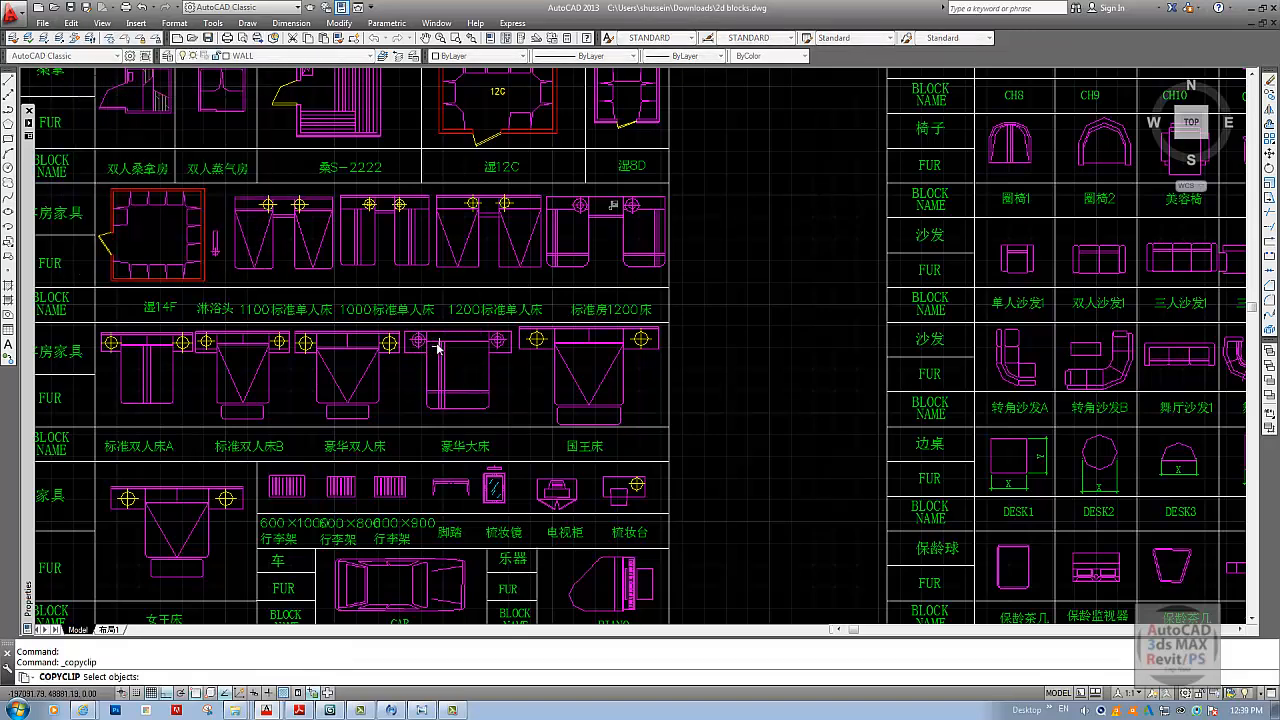
pyautogui.click(437, 346)
# - Return to the Drawing1.dwg floor plan
pyautogui.click(434, 22)
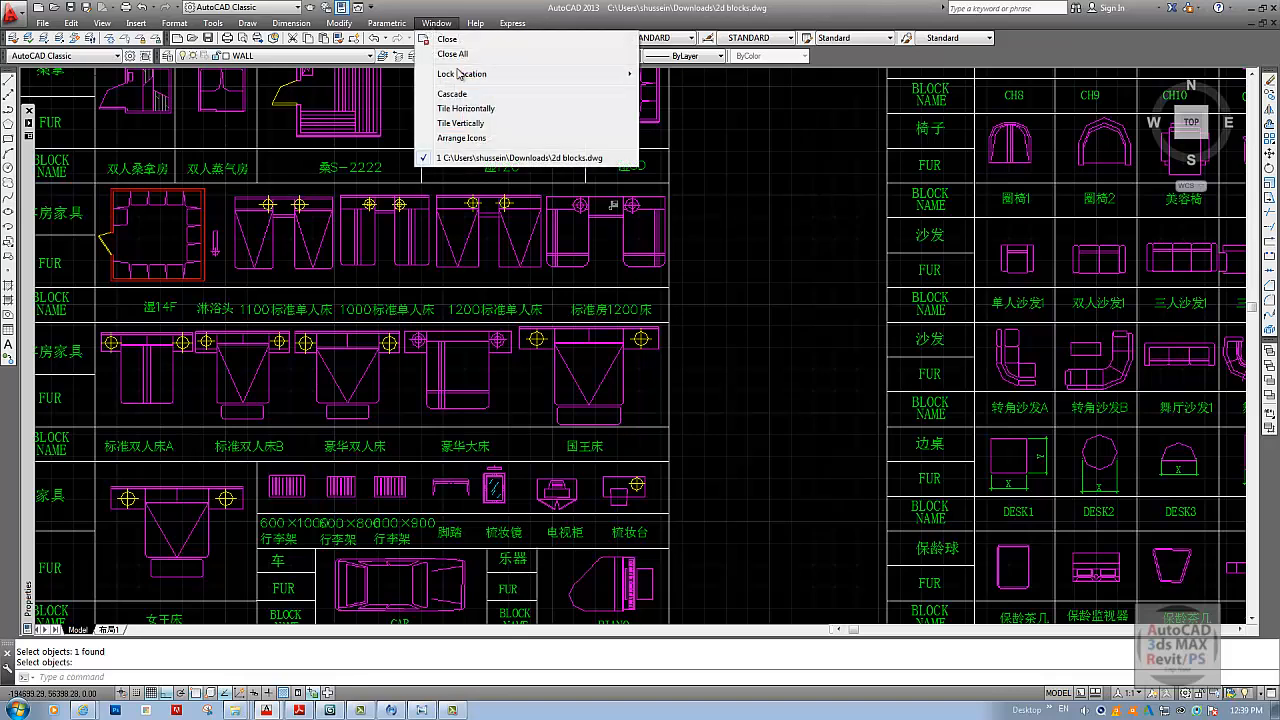
pyautogui.click(361, 712)
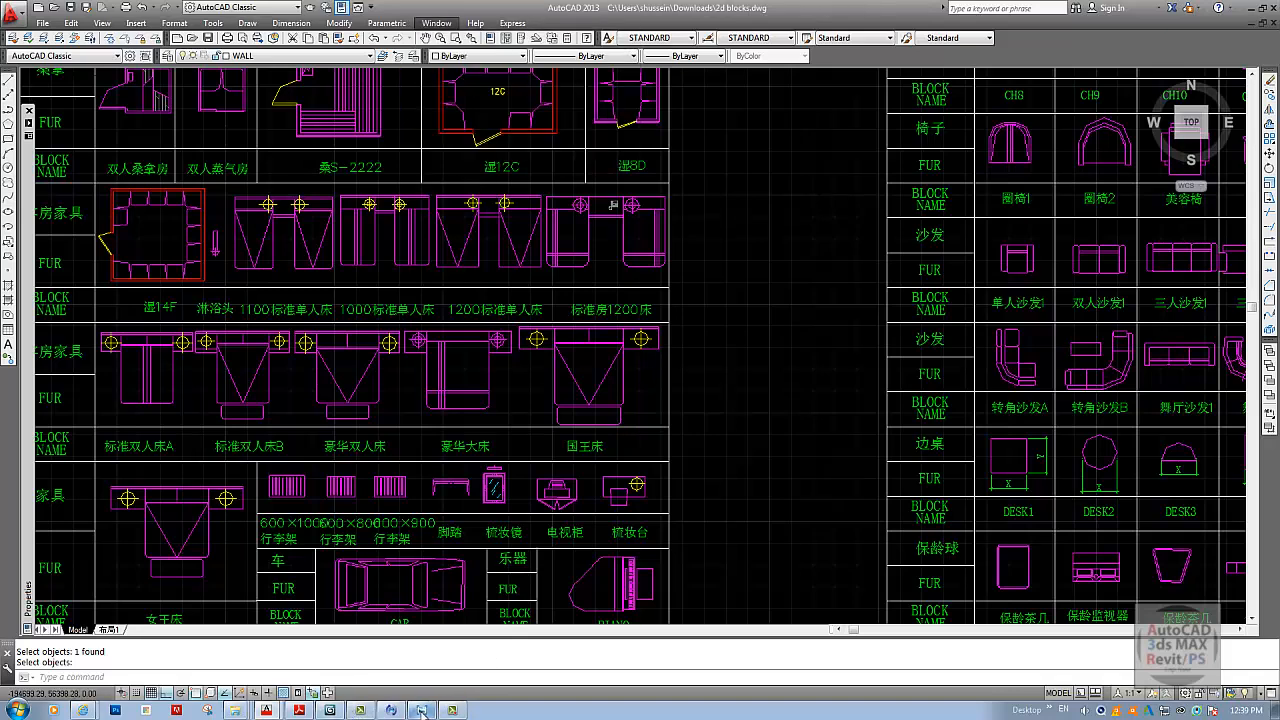
pyautogui.click(270, 712)
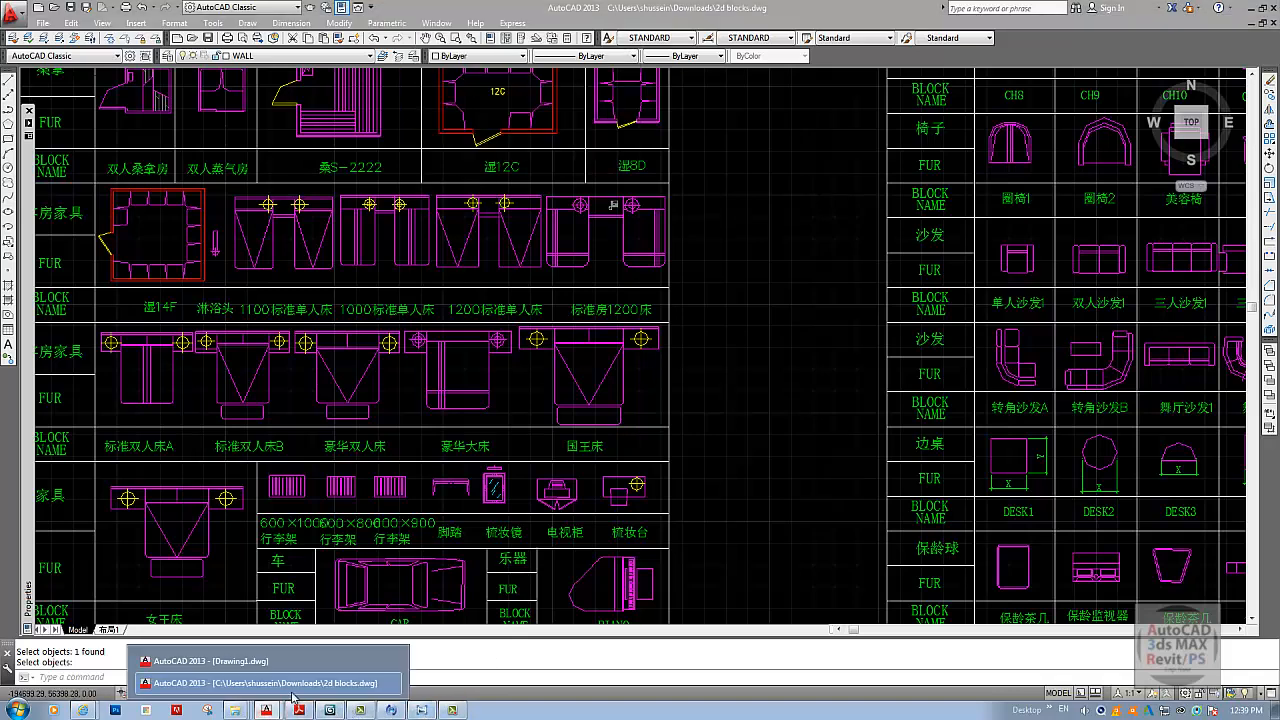
pyautogui.click(210, 661)
# - Paste the double bed block into BEDROOM -1 with its headboard and bedside tables against the upper wall
pyautogui.scroll(3, 487, 333)
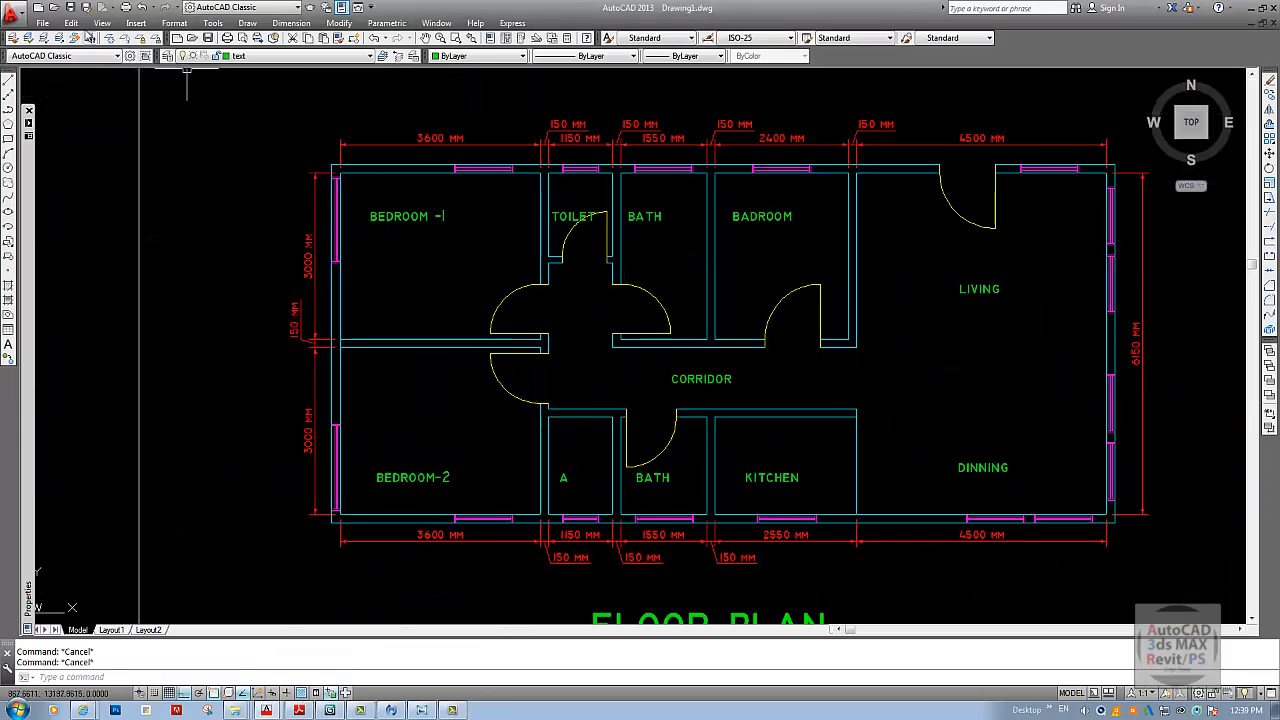
pyautogui.click(71, 22)
pyautogui.click(90, 132)
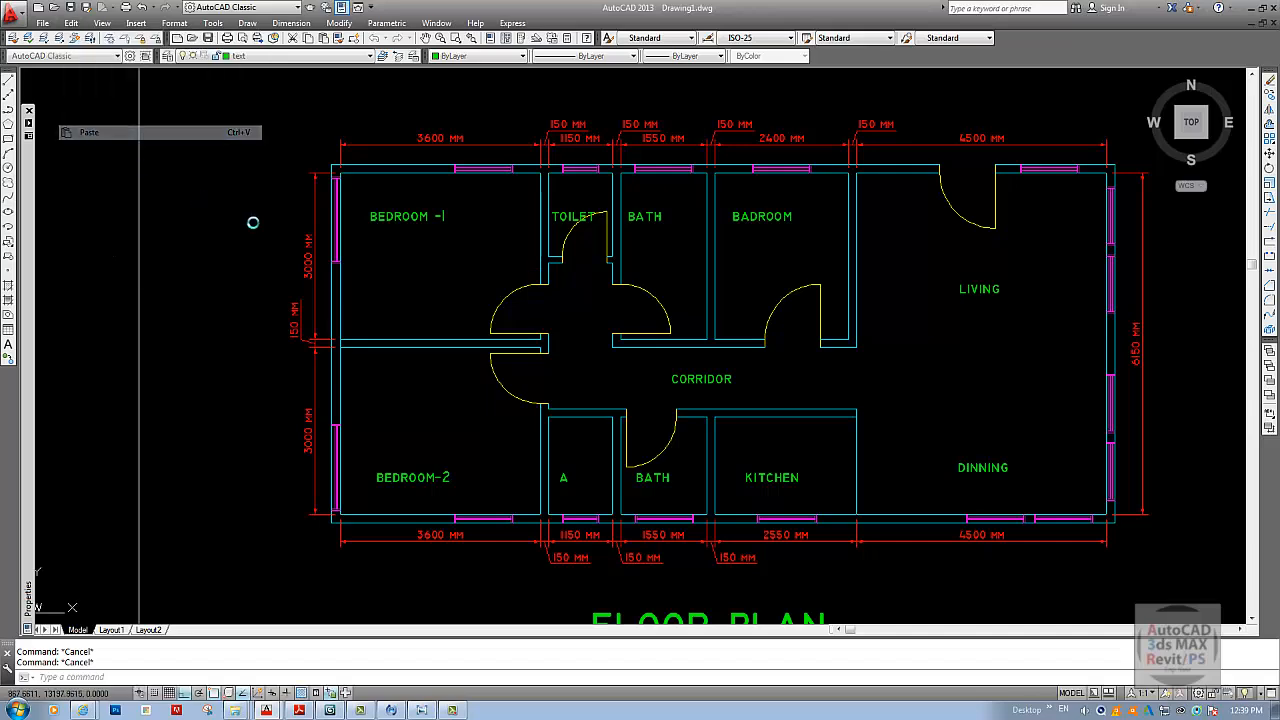
pyautogui.scroll(5, 340, 360)
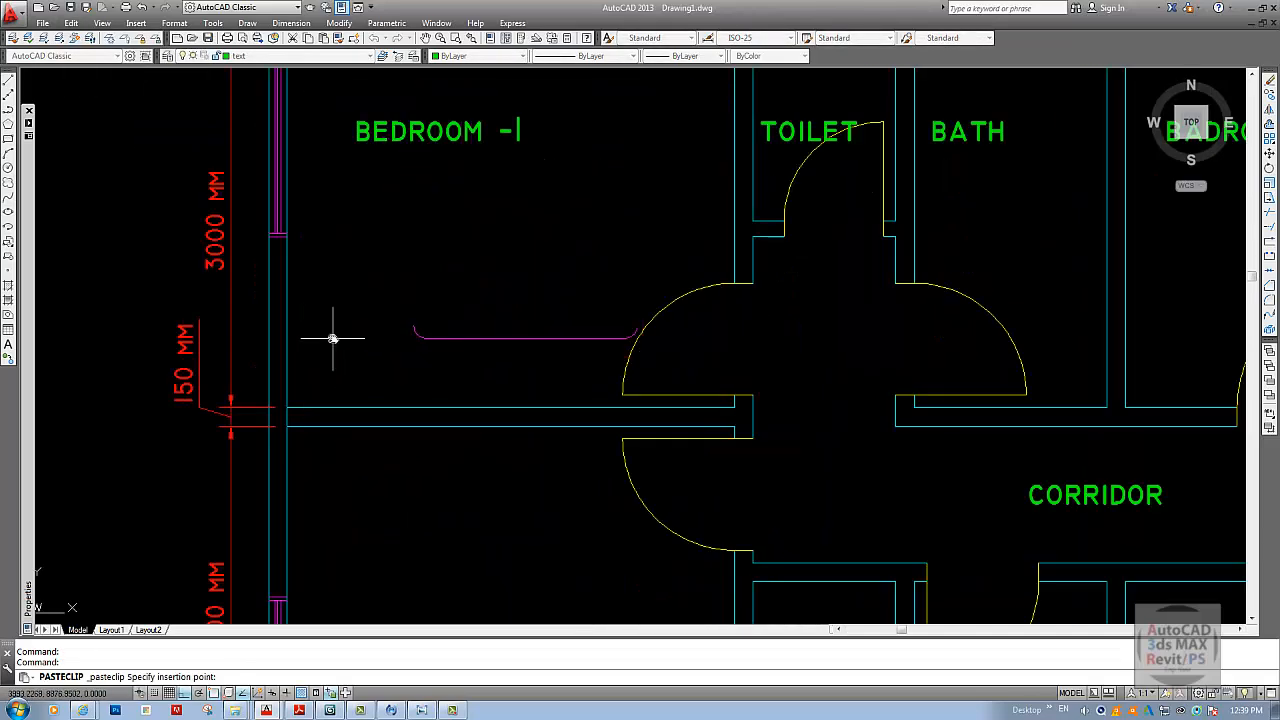
pyautogui.moveTo(332, 338); pyautogui.dragTo(306, 377, button='middle')
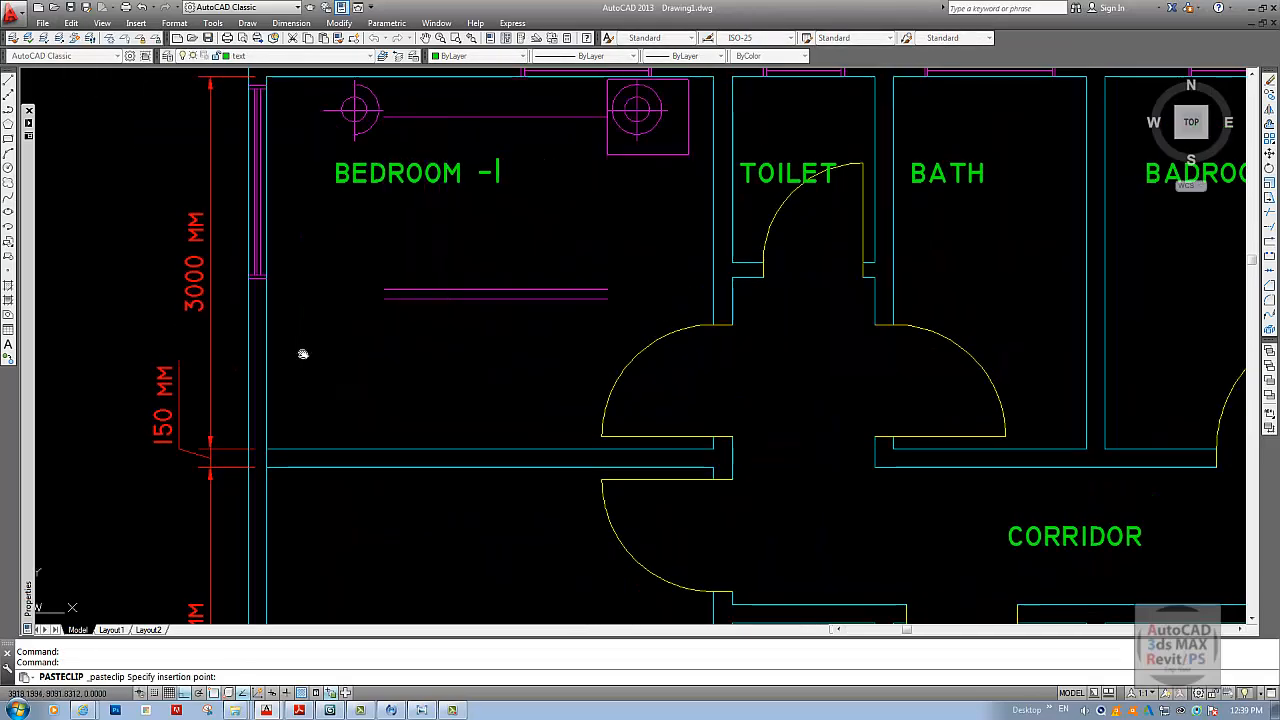
pyautogui.click(303, 352)
pyautogui.scroll(-4, 333, 356)
pyautogui.press('Escape')
pyautogui.moveTo(469, 379); pyautogui.dragTo(506, 315, button='middle')
pyautogui.press('Escape')
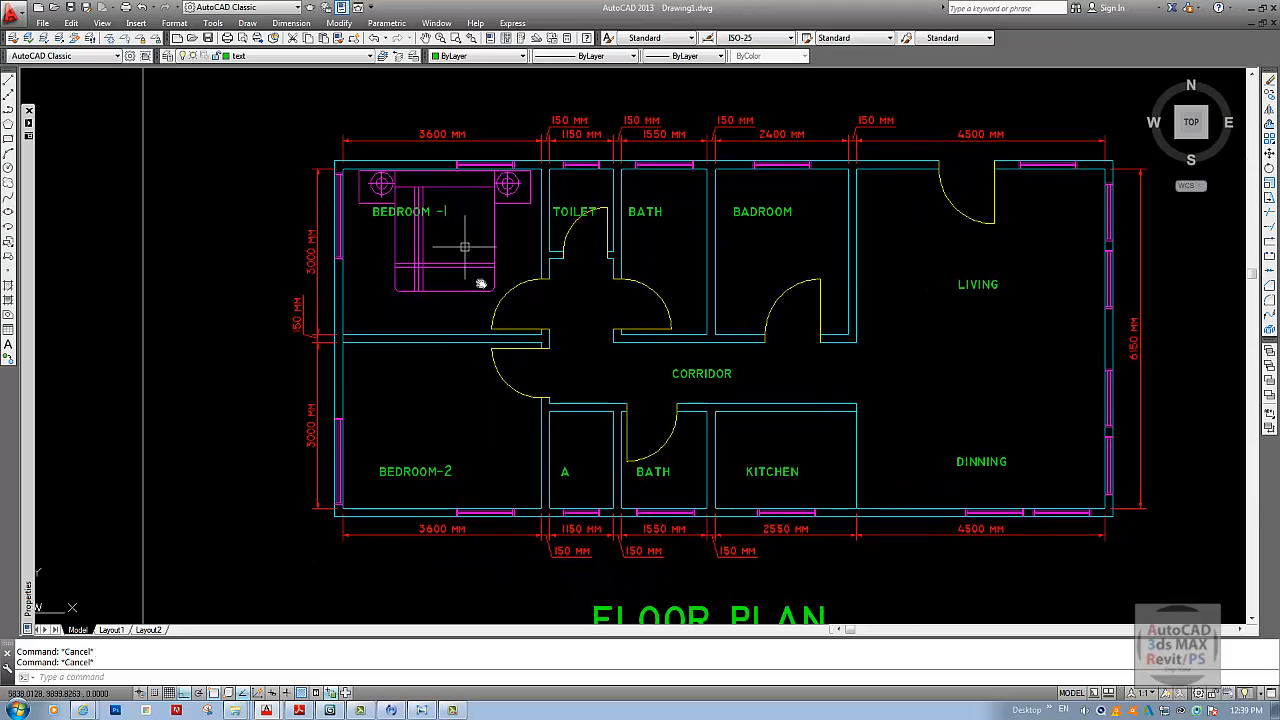
# - Mirror the double bed block across the wall between the two bedrooms to place a copy in BEDROOM-2, keeping the original
pyautogui.write('mi')
pyautogui.press('Return')
pyautogui.click(491, 238)
pyautogui.press('Return')
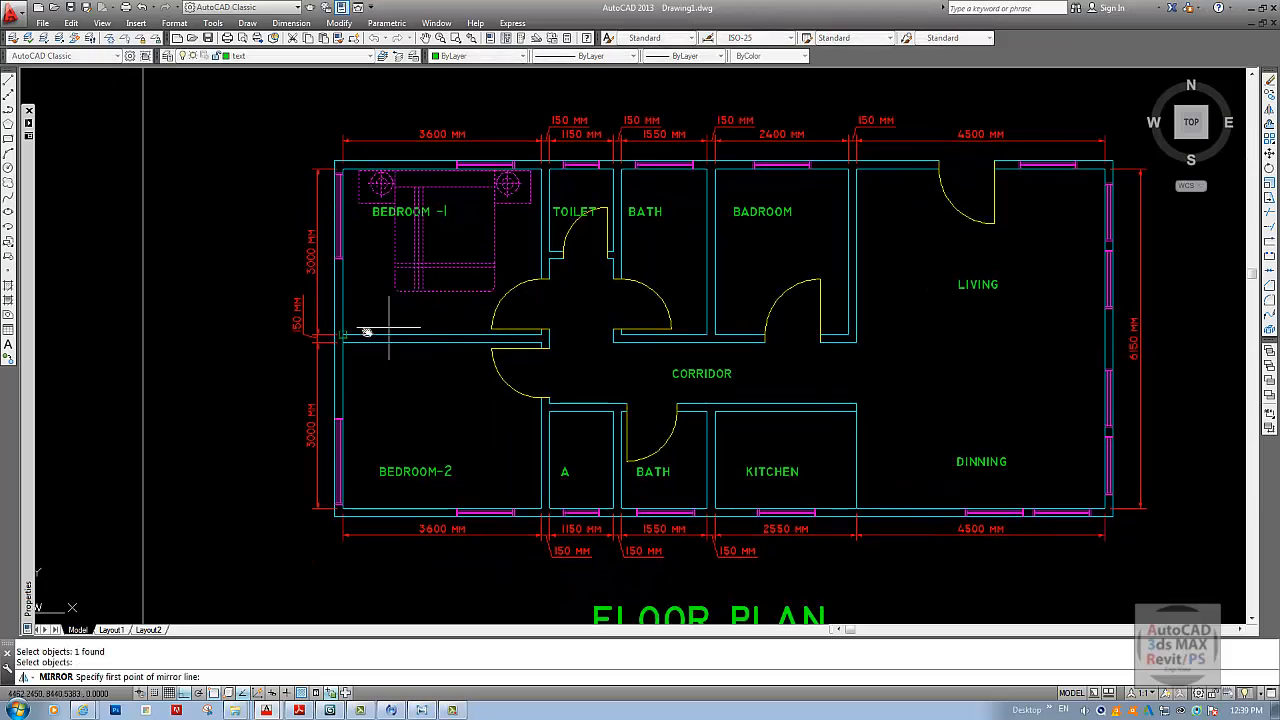
pyautogui.scroll(3, 348, 344)
pyautogui.click(335, 342)
pyautogui.scroll(2, 337, 338)
pyautogui.scroll(-5, 451, 337)
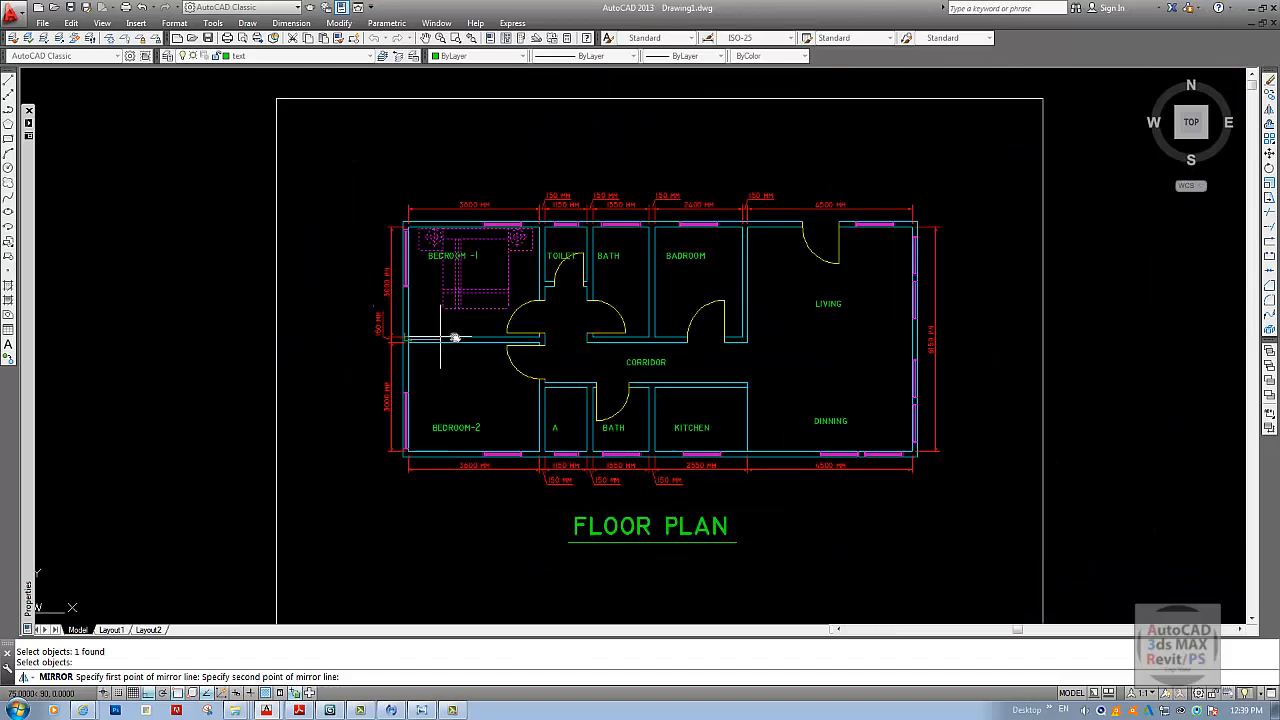
pyautogui.click(735, 357)
pyautogui.moveTo(500, 398)
pyautogui.mouseDown(button='middle')
pyautogui.moveTo(500, 354)
pyautogui.moveTo(460, 406)
pyautogui.mouseUp(button='middle')
pyautogui.scroll(4, 501, 354)
pyautogui.press('Escape')
pyautogui.press('Escape')
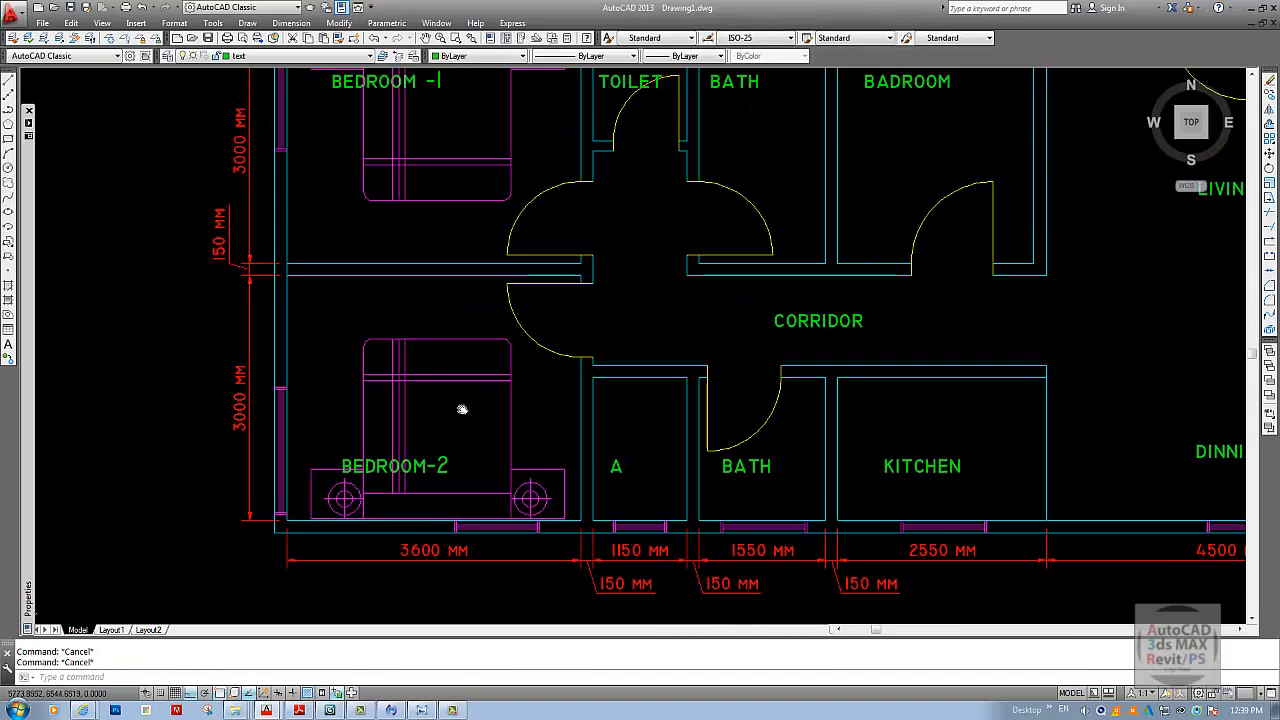
# - Move the BEDROOM -1 label off the bed into the free space below its foot
pyautogui.moveTo(441, 295); pyautogui.dragTo(441, 371, button='middle')
pyautogui.press('space')
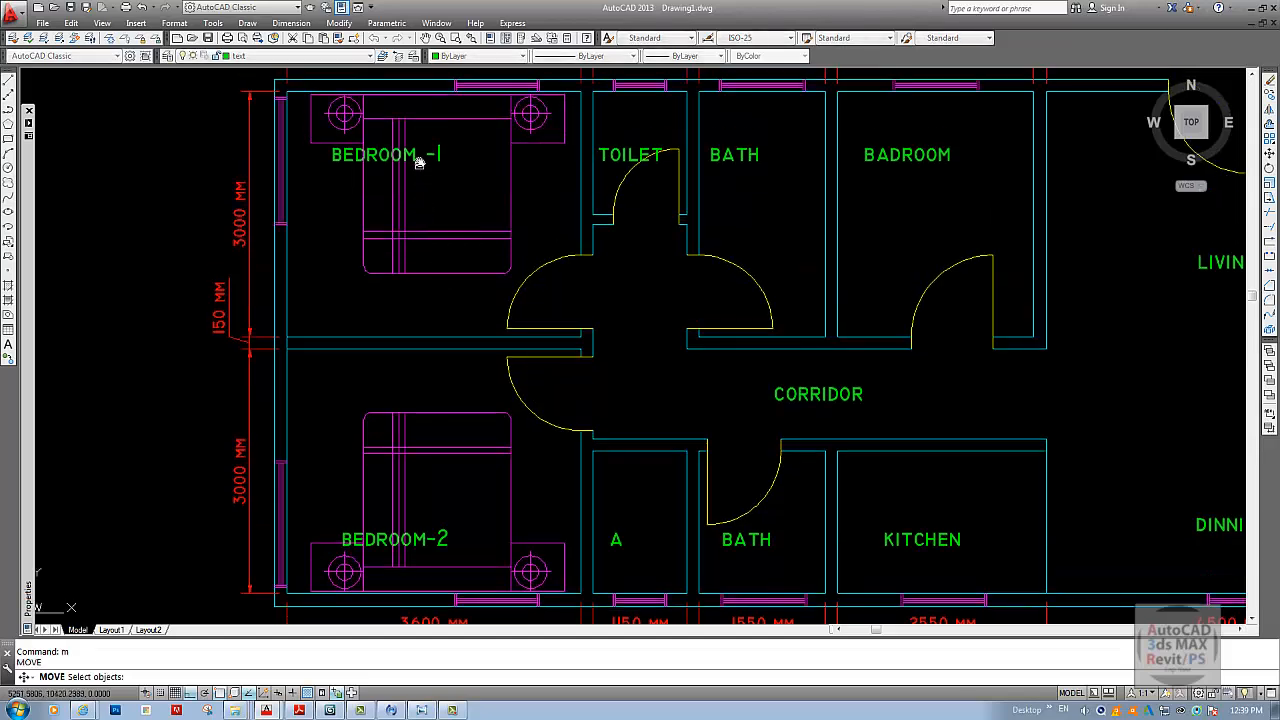
pyautogui.press('space')
pyautogui.press('space')
pyautogui.click(418, 155)
pyautogui.press('space')
pyautogui.click(417, 155)
pyautogui.press('F8')
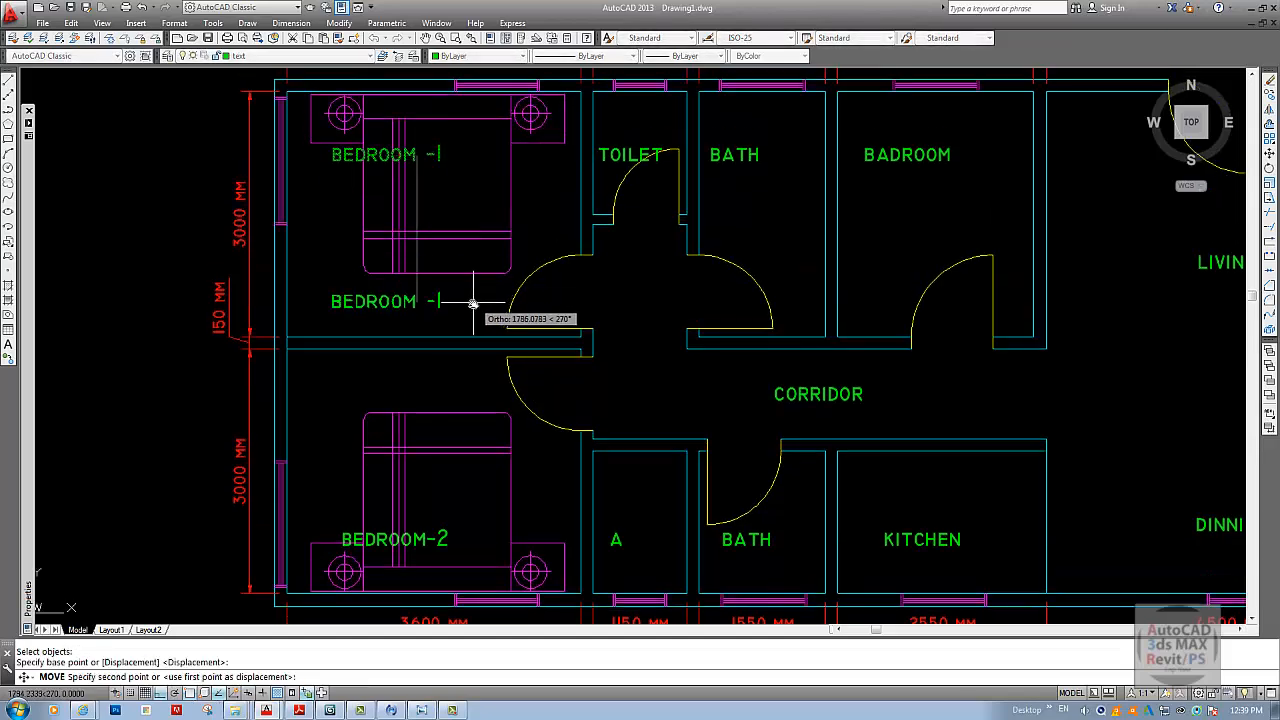
pyautogui.click(464, 297)
pyautogui.press('Escape')
# - Move the BEDROOM-2 label off the bed into the free space above it, near the dividing wall
pyautogui.press('space')
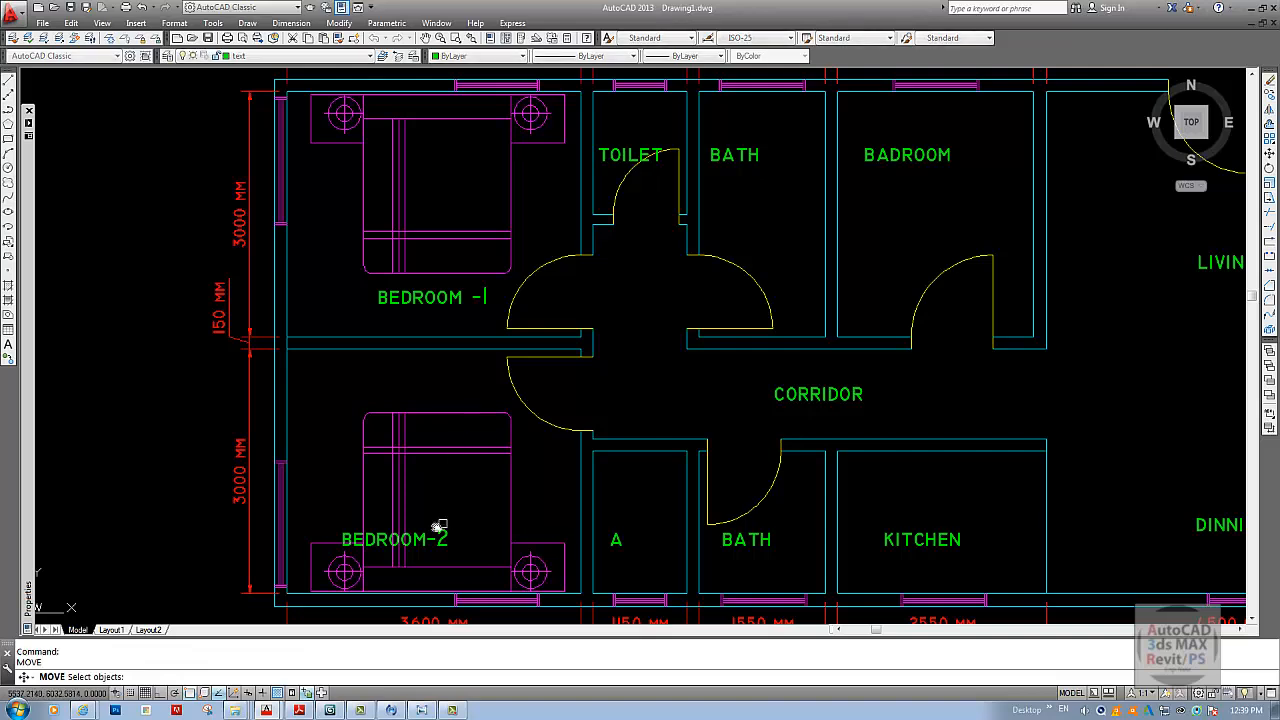
pyautogui.click(430, 537)
pyautogui.press('space')
pyautogui.click(422, 535)
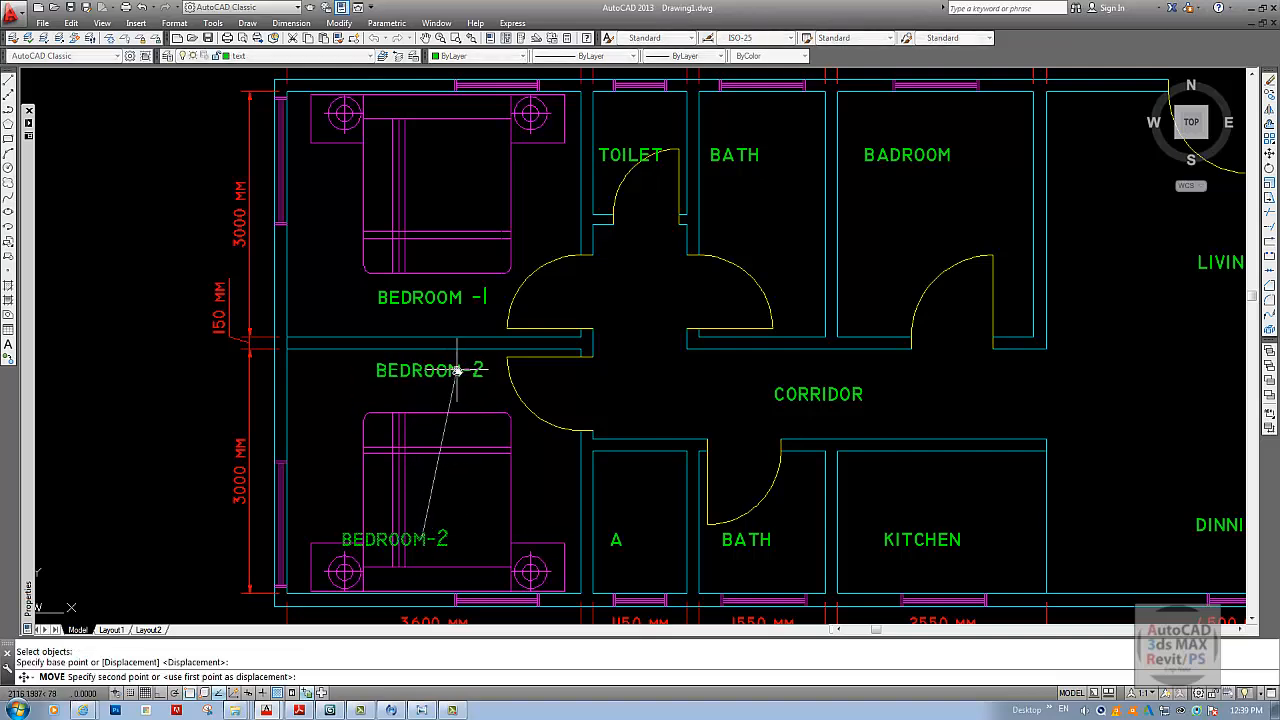
pyautogui.click(459, 369)
pyautogui.press('space')
pyautogui.press('Escape')
pyautogui.moveTo(619, 371); pyautogui.dragTo(483, 371, button='middle')
pyautogui.press('Escape')
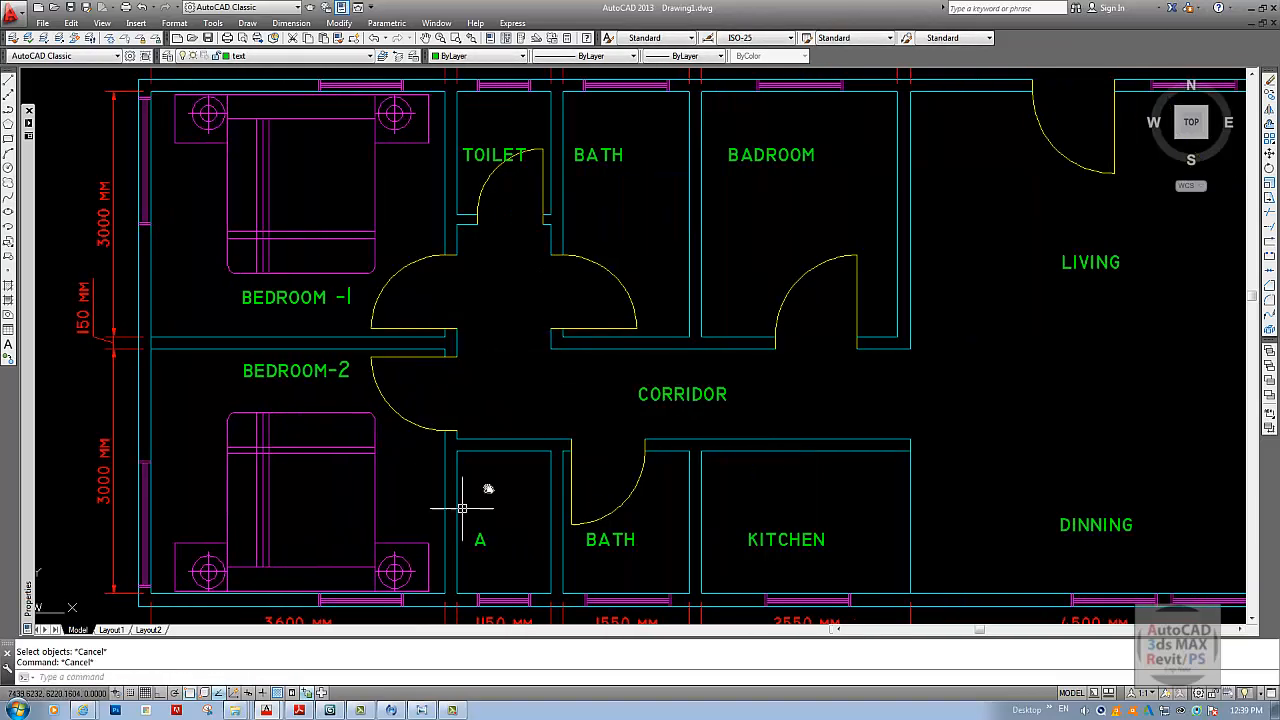
pyautogui.moveTo(594, 517); pyautogui.dragTo(594, 472, button='middle')
pyautogui.scroll(-2, 594, 471)
pyautogui.press('Escape')
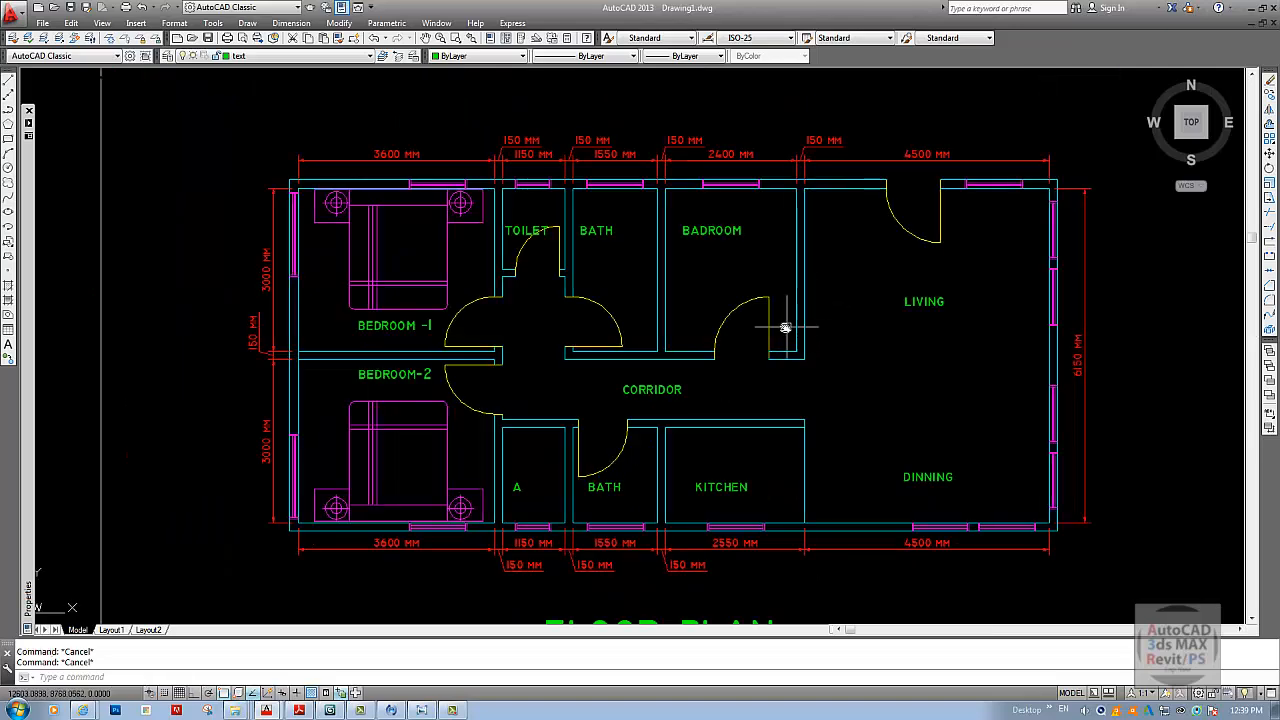
pyautogui.moveTo(457, 261); pyautogui.dragTo(457, 291, button='middle')
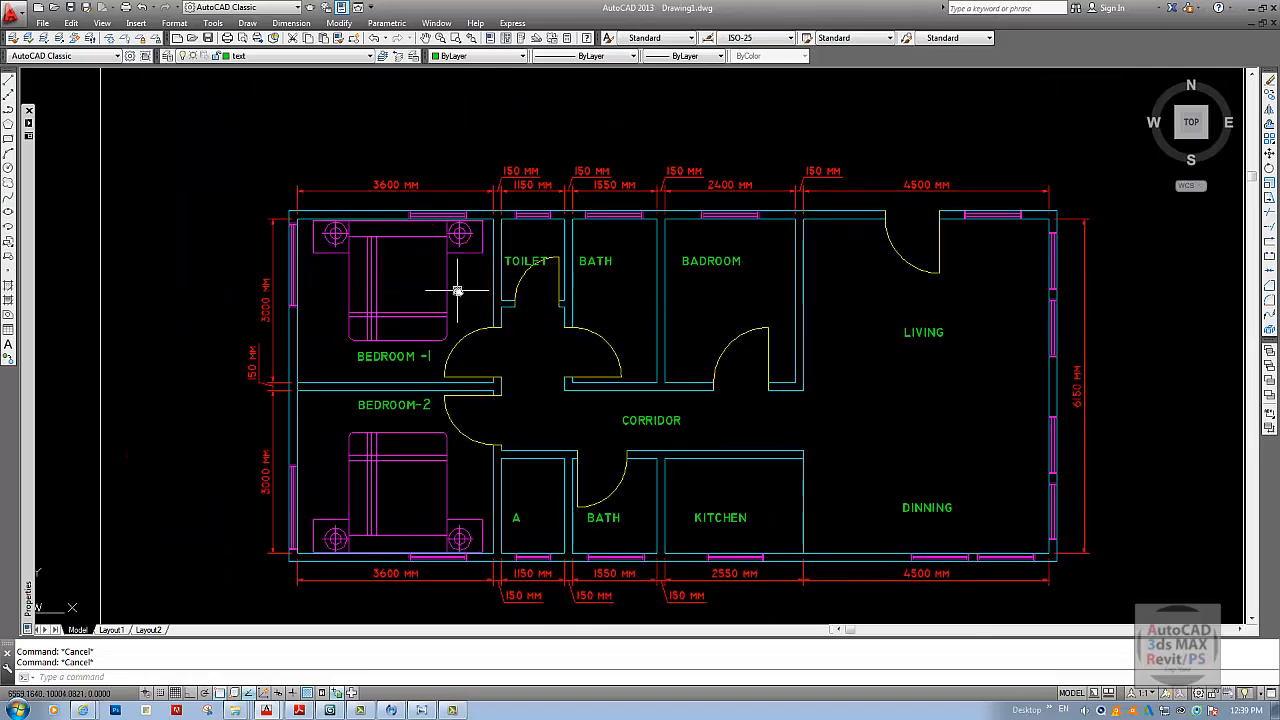
pyautogui.write('c')
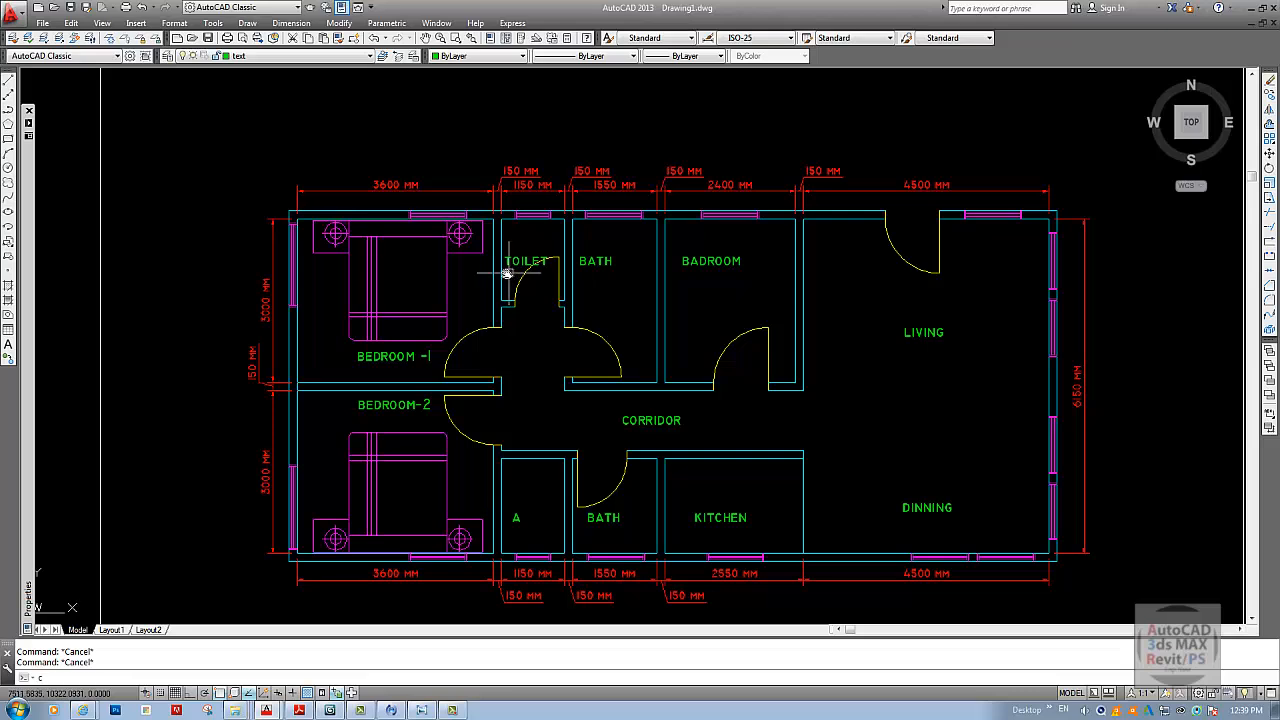
pyautogui.write('o')
pyautogui.press('Return')
pyautogui.click(459, 246)
pyautogui.press('Return')
pyautogui.click(459, 248)
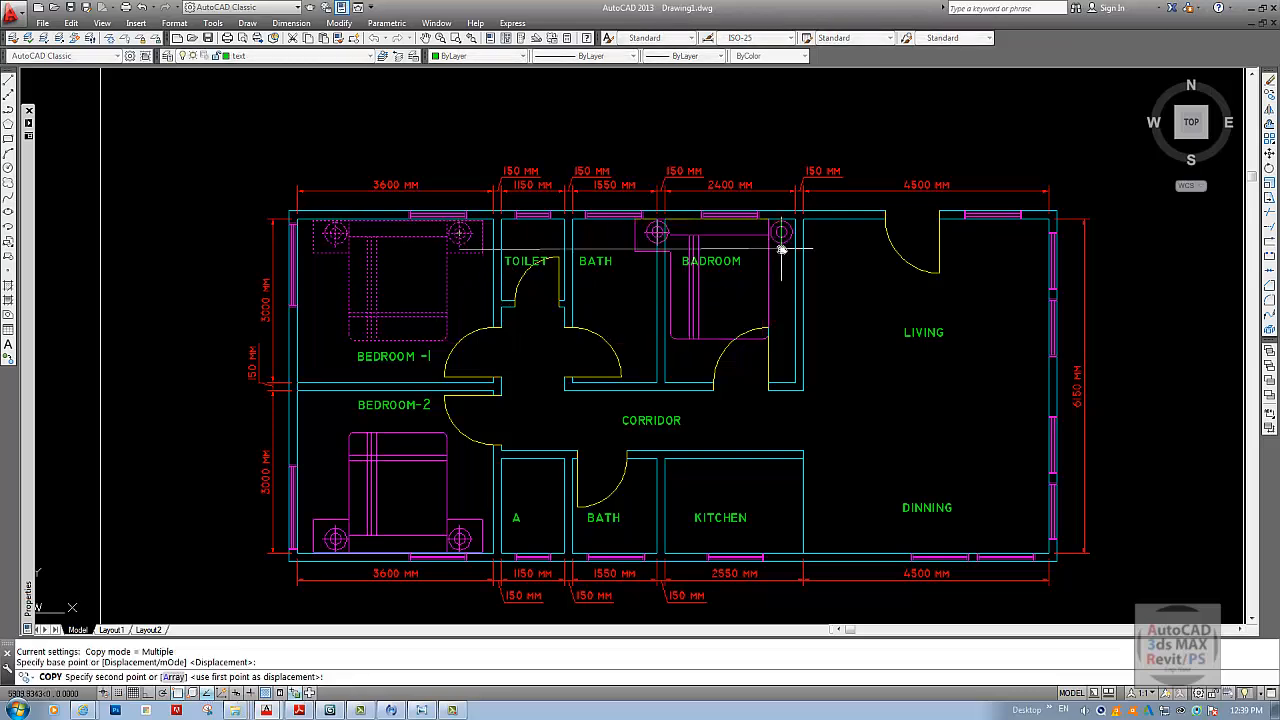
pyautogui.press('Escape')
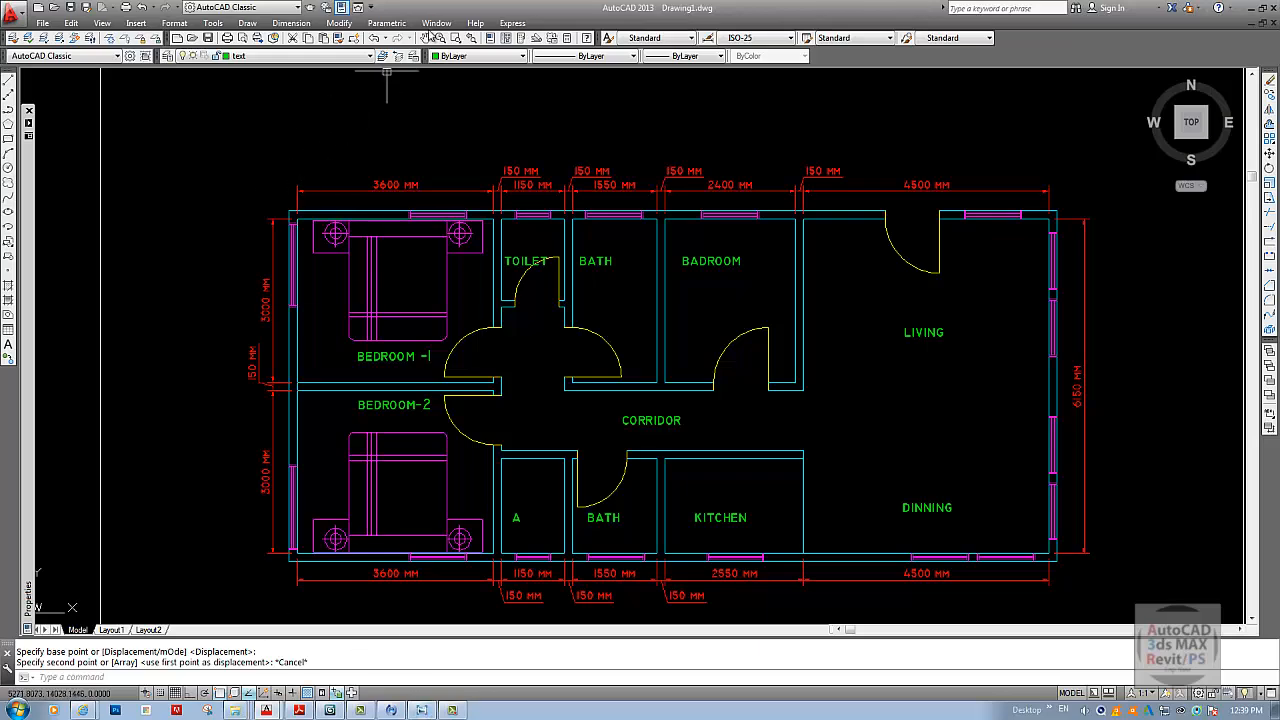
# - Switch to the 2d blocks.dwg drawing and copy the 标准双人床A double bed with its two bedside tables to the clipboard
pyautogui.moveTo(298, 710)
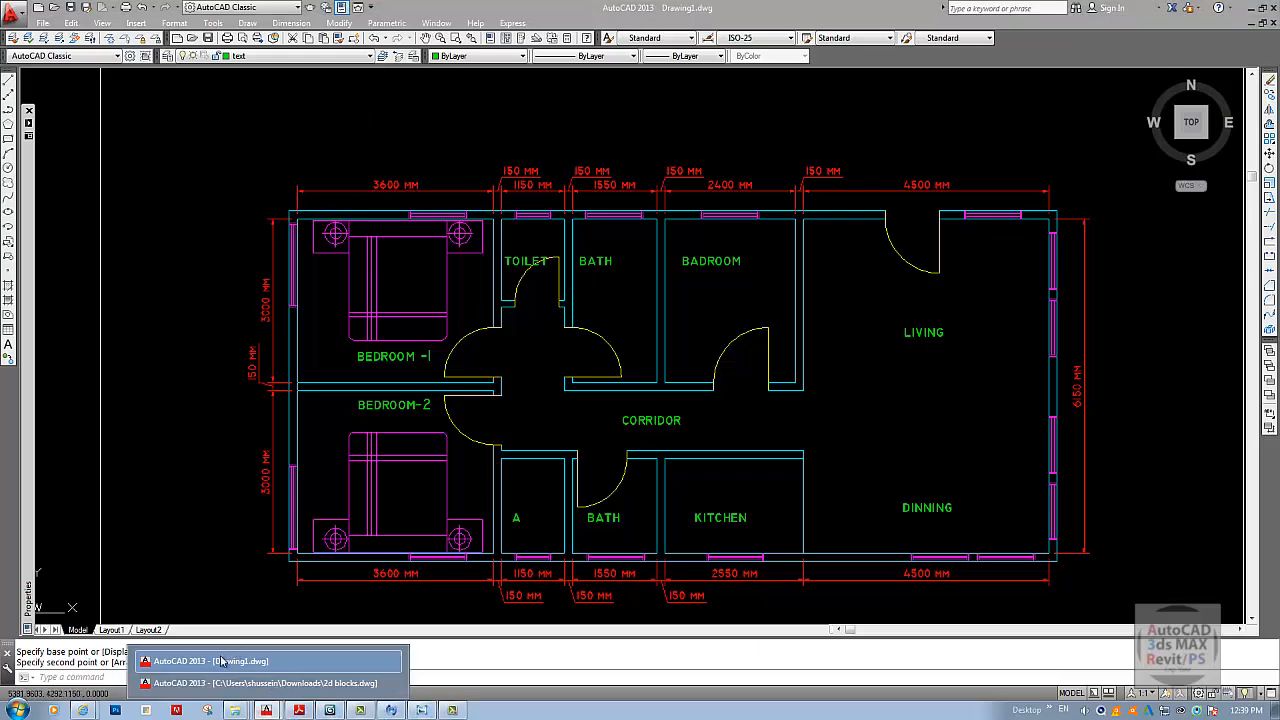
pyautogui.click(230, 688)
pyautogui.moveTo(401, 190)
pyautogui.mouseDown(button='middle')
pyautogui.moveTo(409, 254)
pyautogui.moveTo(430, 258)
pyautogui.mouseUp(button='middle')
pyautogui.scroll(2, 430, 258)
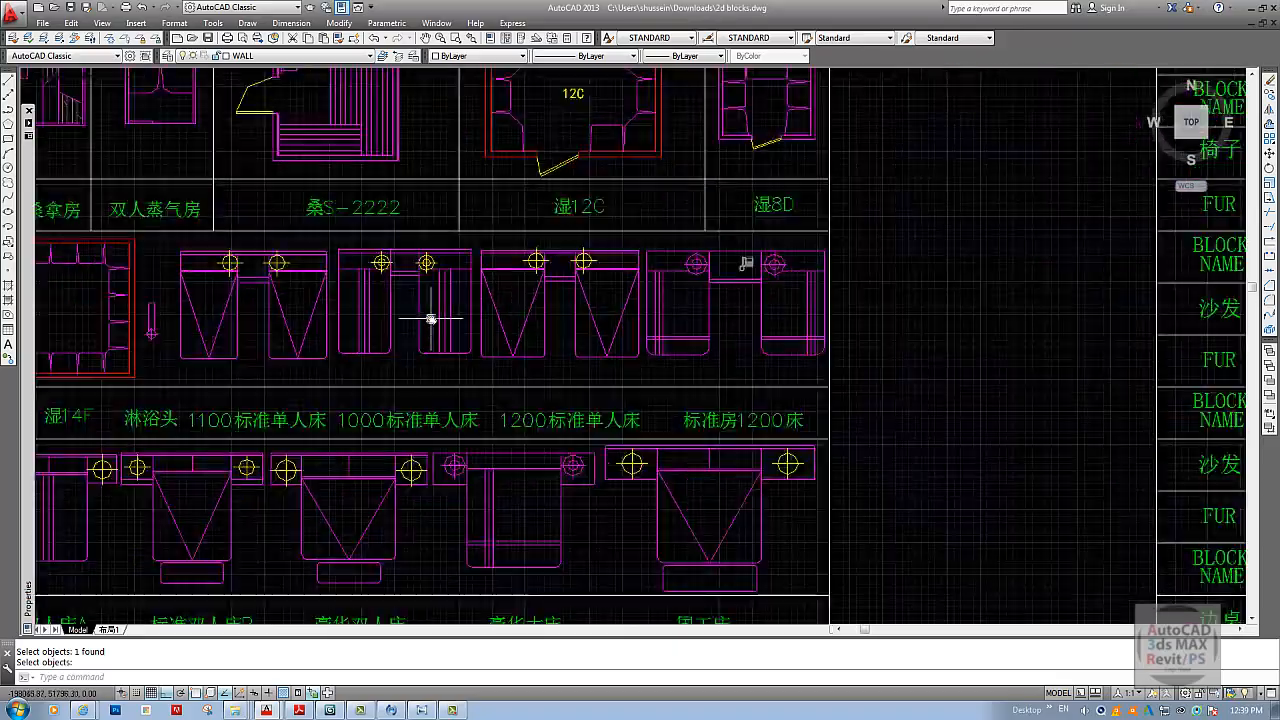
pyautogui.moveTo(517, 331); pyautogui.dragTo(493, 366, button='middle')
pyautogui.moveTo(558, 367); pyautogui.dragTo(484, 363, button='middle')
pyautogui.moveTo(384, 370); pyautogui.dragTo(883, 346, button='middle')
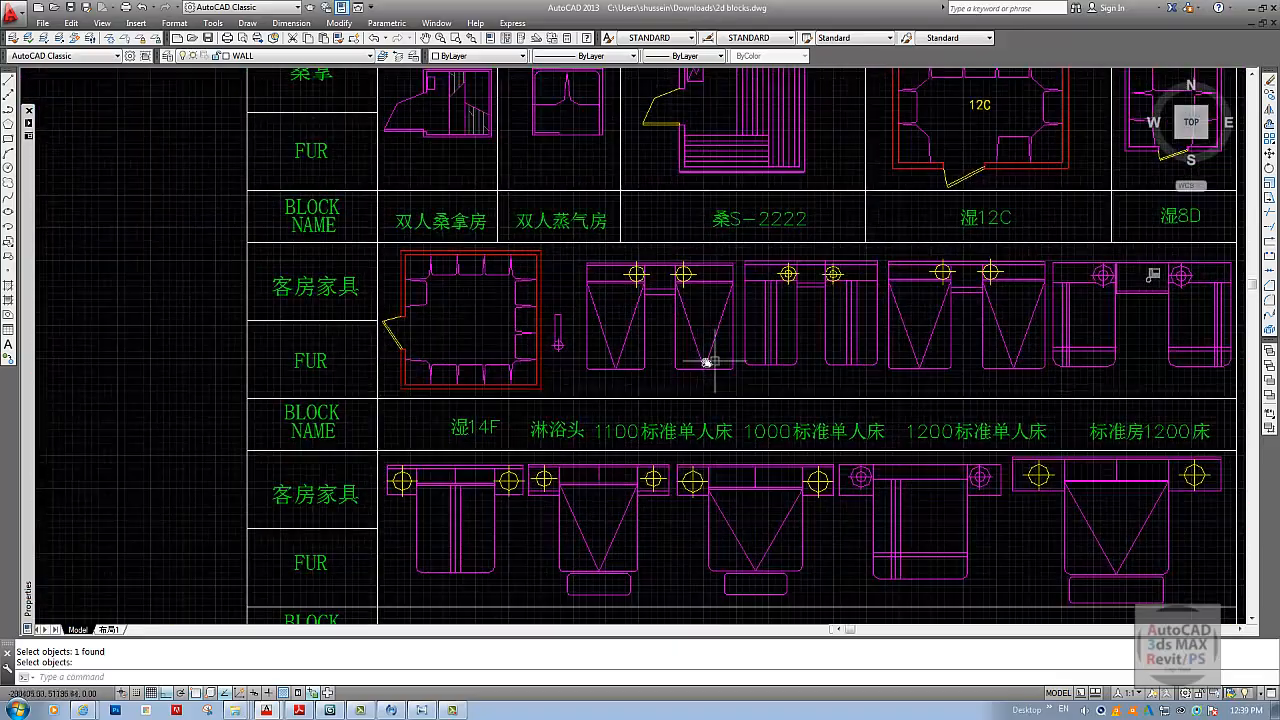
pyautogui.moveTo(709, 363); pyautogui.dragTo(634, 294, button='middle')
pyautogui.moveTo(568, 360)
pyautogui.mouseDown(button='middle')
pyautogui.moveTo(456, 453)
pyautogui.moveTo(420, 434)
pyautogui.mouseUp(button='middle')
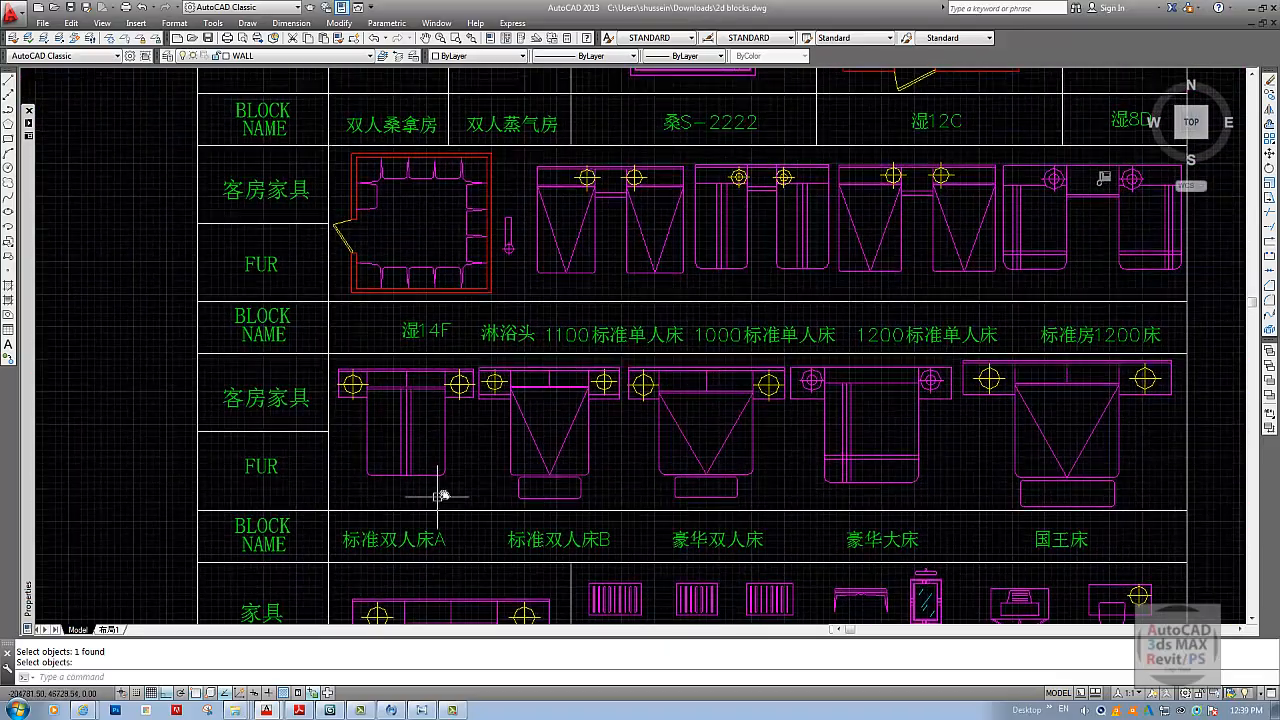
pyautogui.moveTo(437, 491); pyautogui.dragTo(452, 463, button='middle')
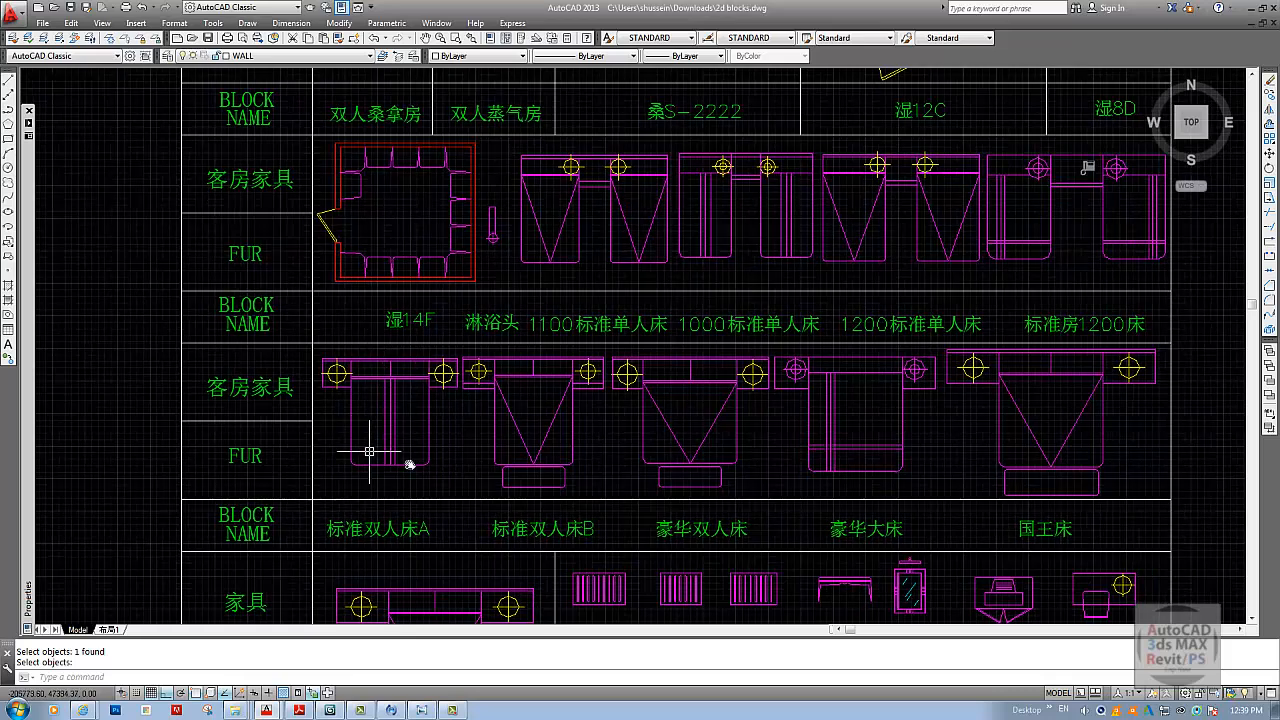
pyautogui.click(71, 24)
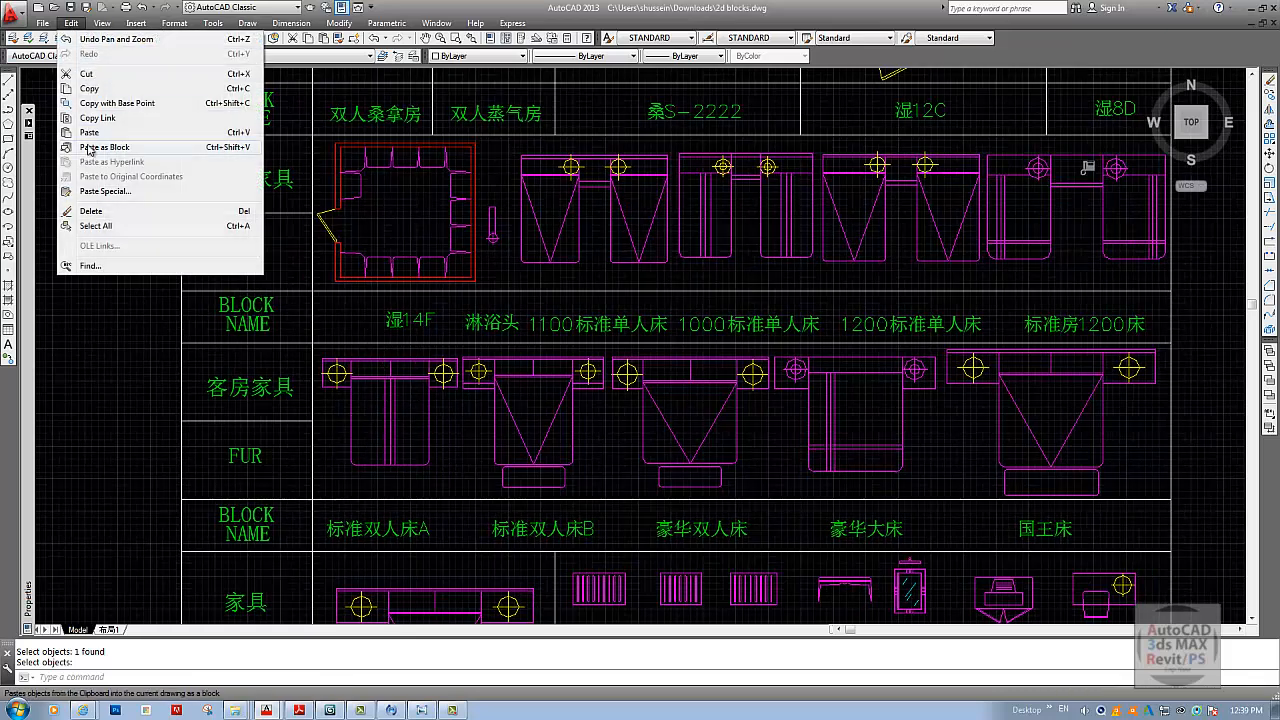
pyautogui.click(60, 87)
pyautogui.click(385, 387)
pyautogui.press('Return')
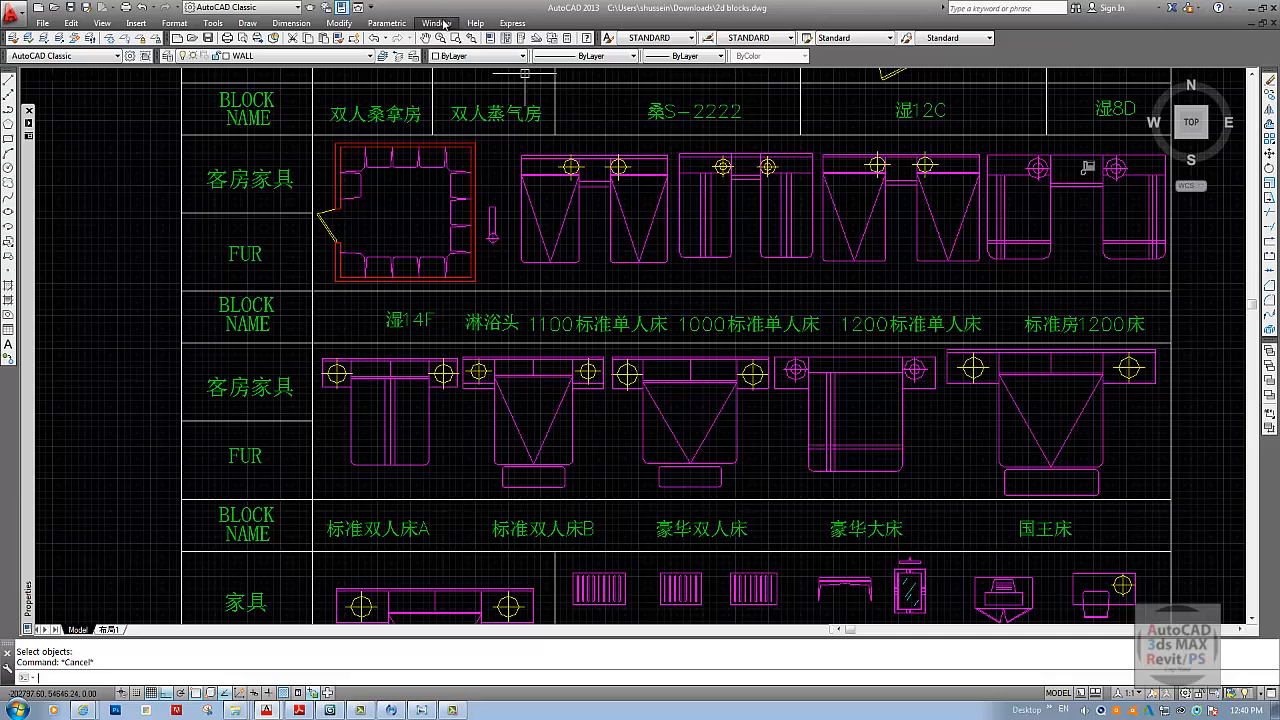
# - Return to the Drawing1.dwg floor plan
pyautogui.click(443, 23)
pyautogui.click(440, 348)
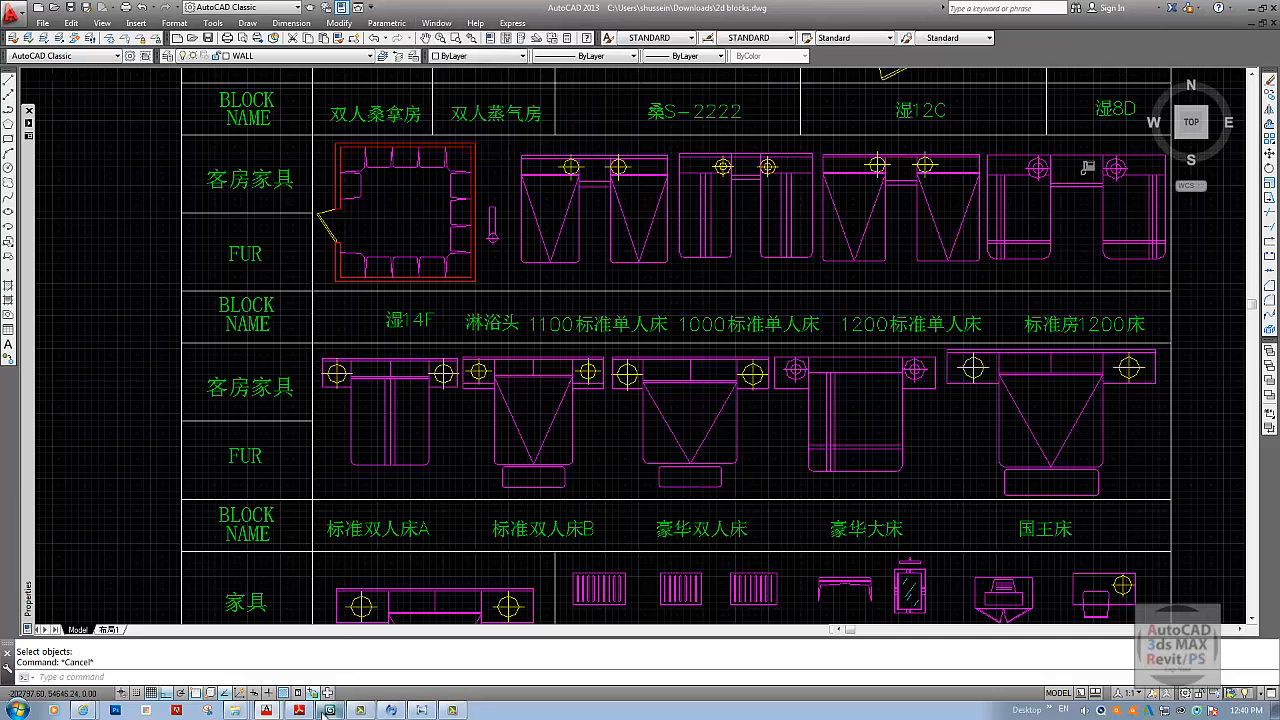
pyautogui.click(270, 710)
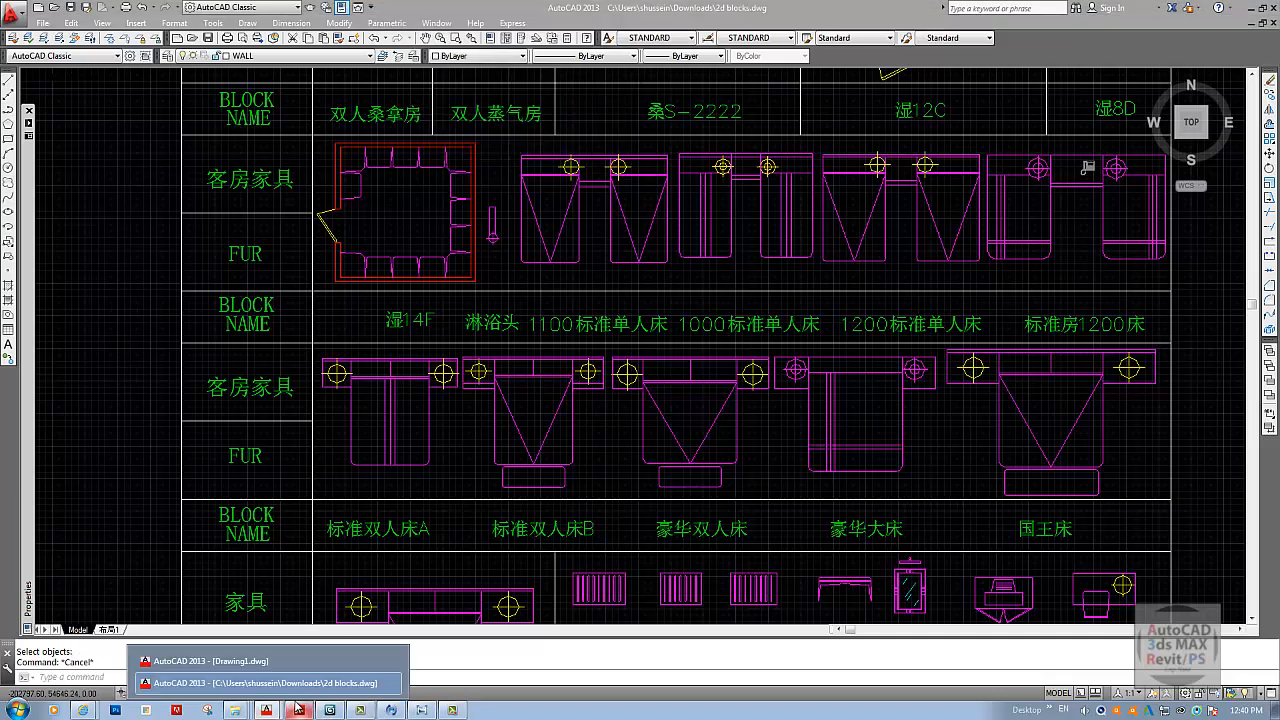
pyautogui.click(293, 667)
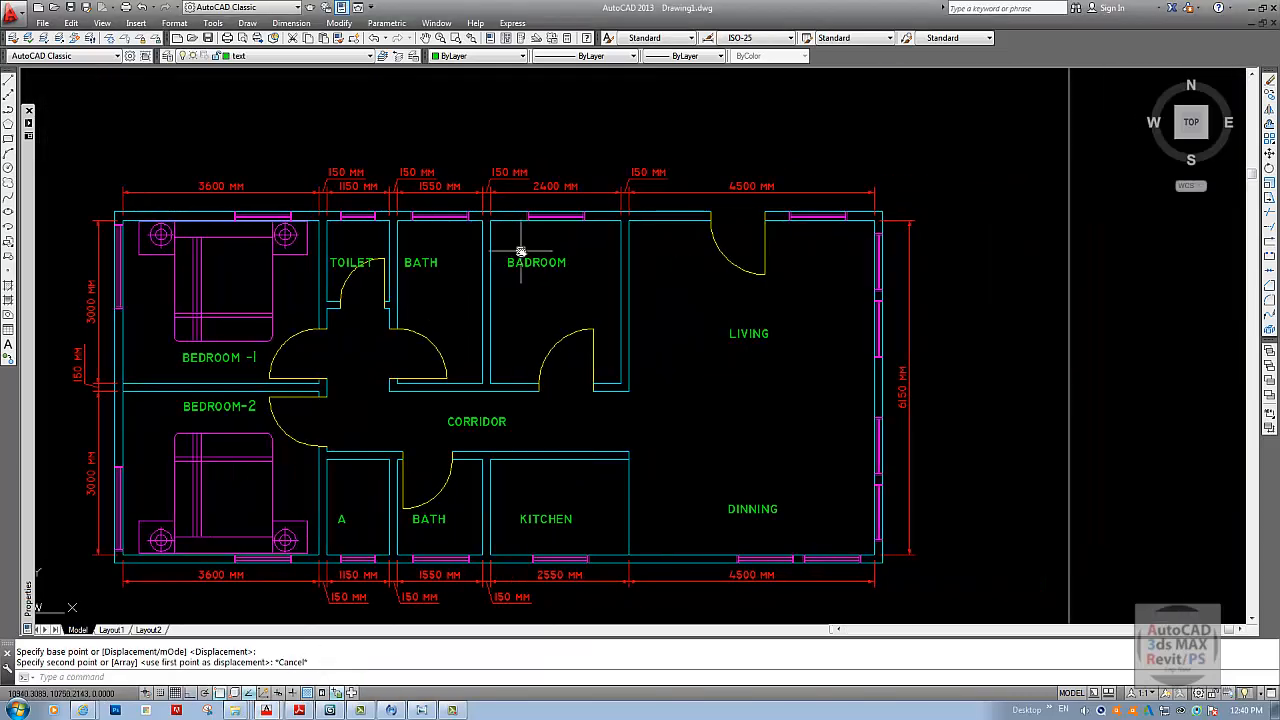
pyautogui.press('Escape')
# - Paste the copied double bed into the open area between the LIVING and DINNING labels
pyautogui.click(72, 22)
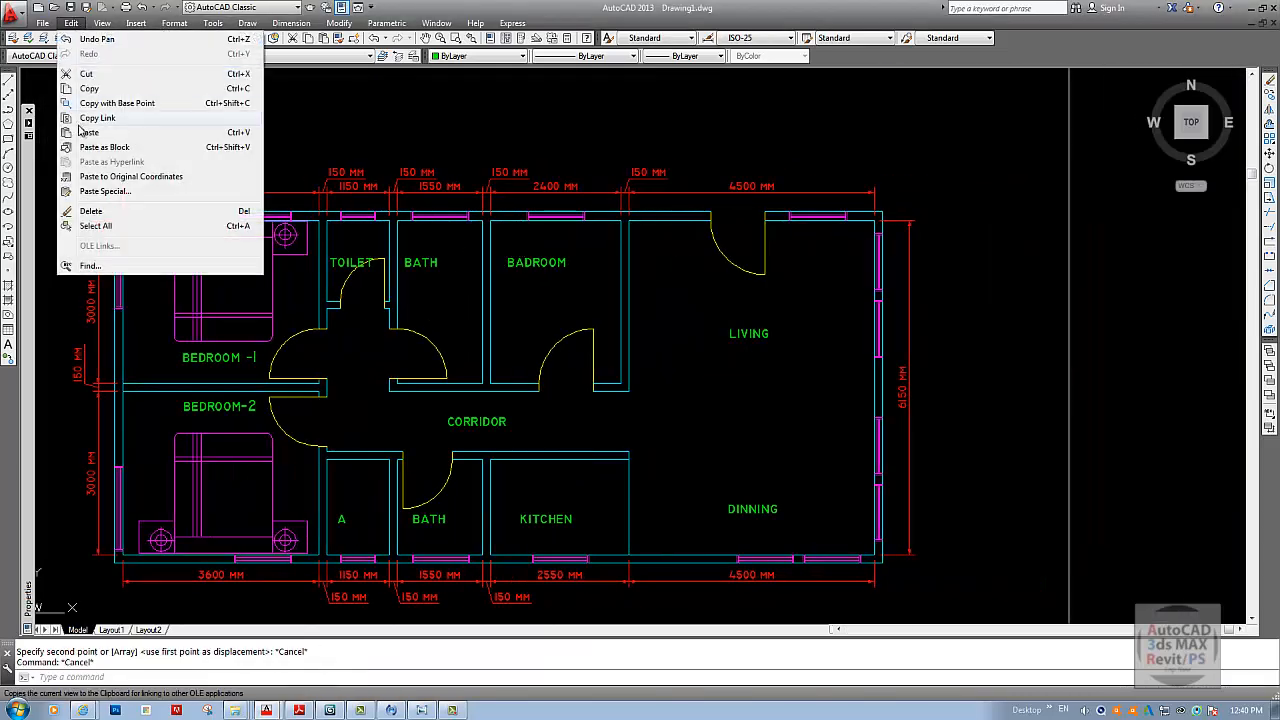
pyautogui.click(83, 133)
pyautogui.scroll(2, 470, 340)
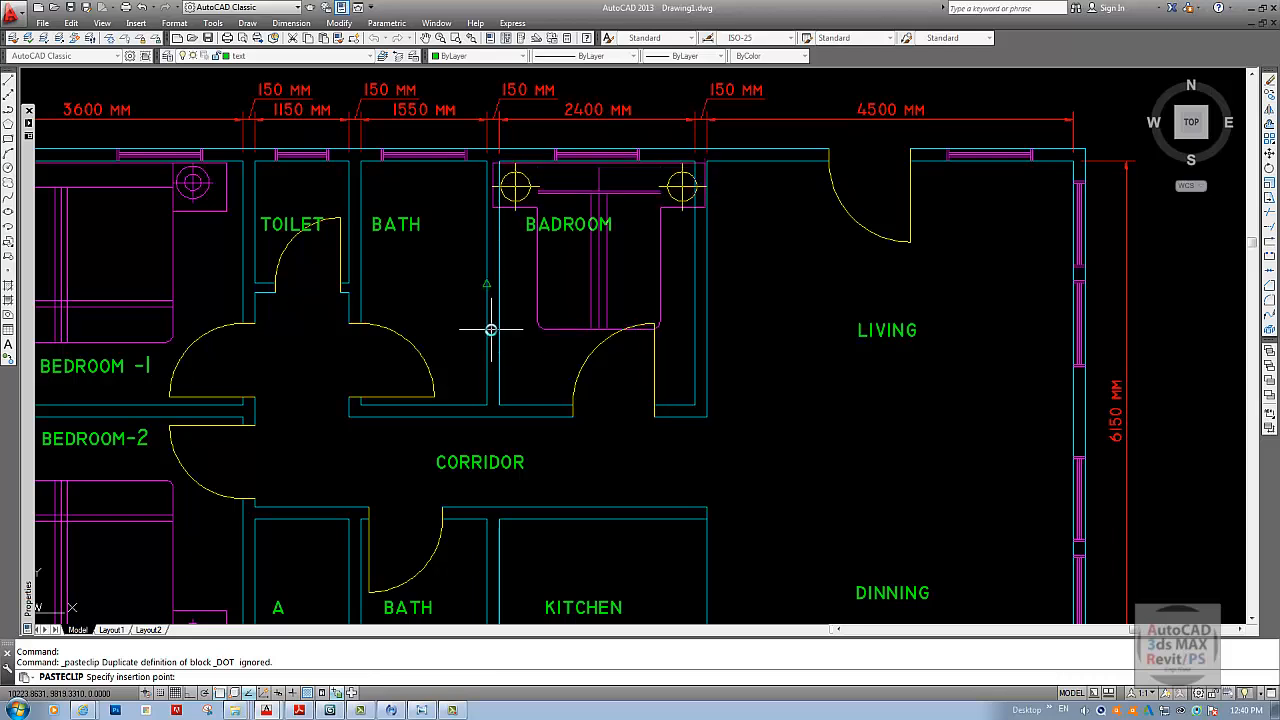
pyautogui.moveTo(651, 400); pyautogui.dragTo(478, 381, button='middle')
pyautogui.click(599, 543)
pyautogui.press('space')
pyautogui.press('Escape')
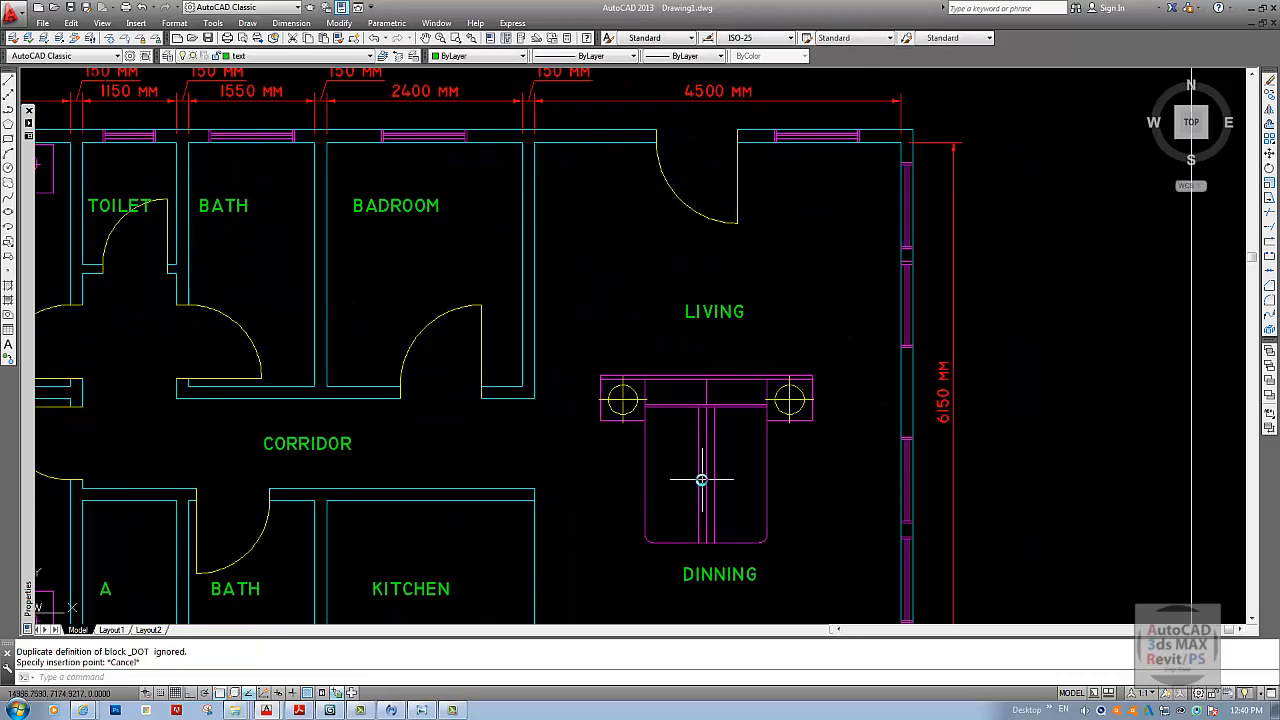
# - Explode the pasted bed block into separate objects
pyautogui.write('x')
pyautogui.press('space')
pyautogui.click(787, 469)
pyautogui.click(749, 479)
pyautogui.press('space')
pyautogui.press('Escape')
# - Erase the bedside table and lamp on the right side of the pasted bed
pyautogui.write('e')
pyautogui.press('space')
pyautogui.click(811, 452)
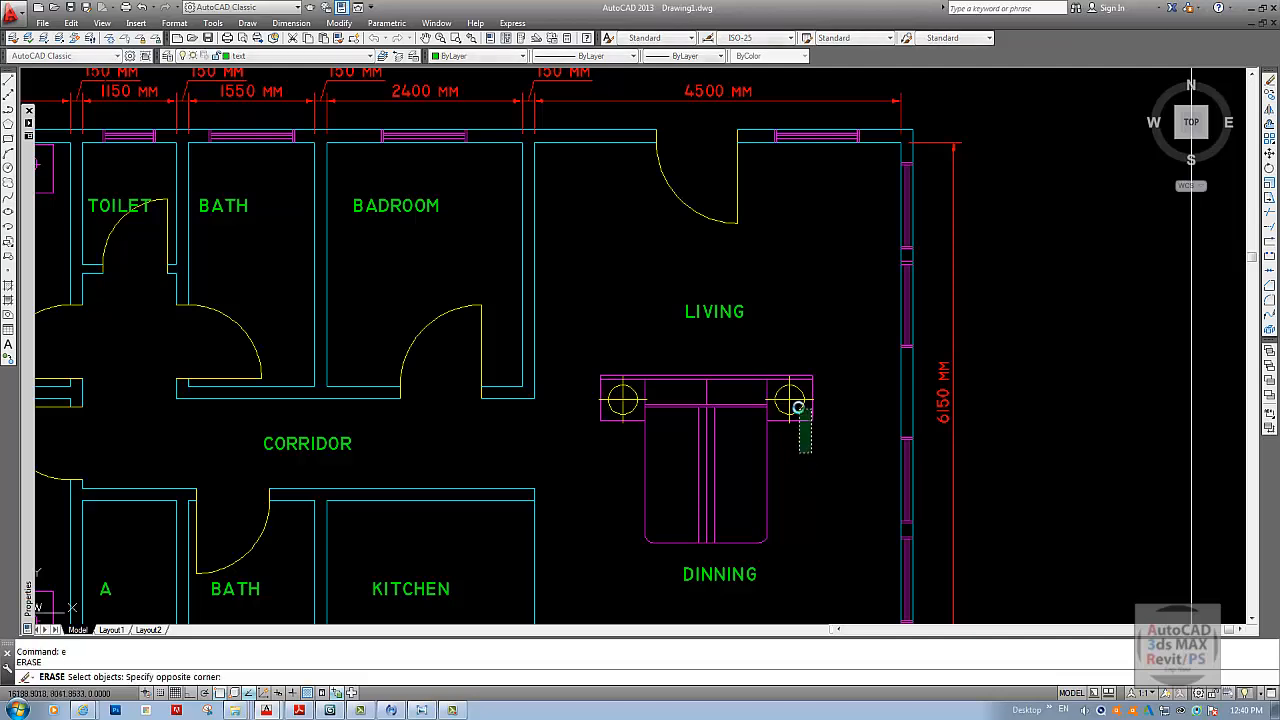
pyautogui.click(780, 386)
pyautogui.press('space')
# - Stretch the right end of the headboard horizontally back to the bed's right edge with Ortho on
pyautogui.moveTo(807, 399); pyautogui.dragTo(723, 400, button='middle')
pyautogui.write('s')
pyautogui.press('space')
pyautogui.scroll(4, 740, 398)
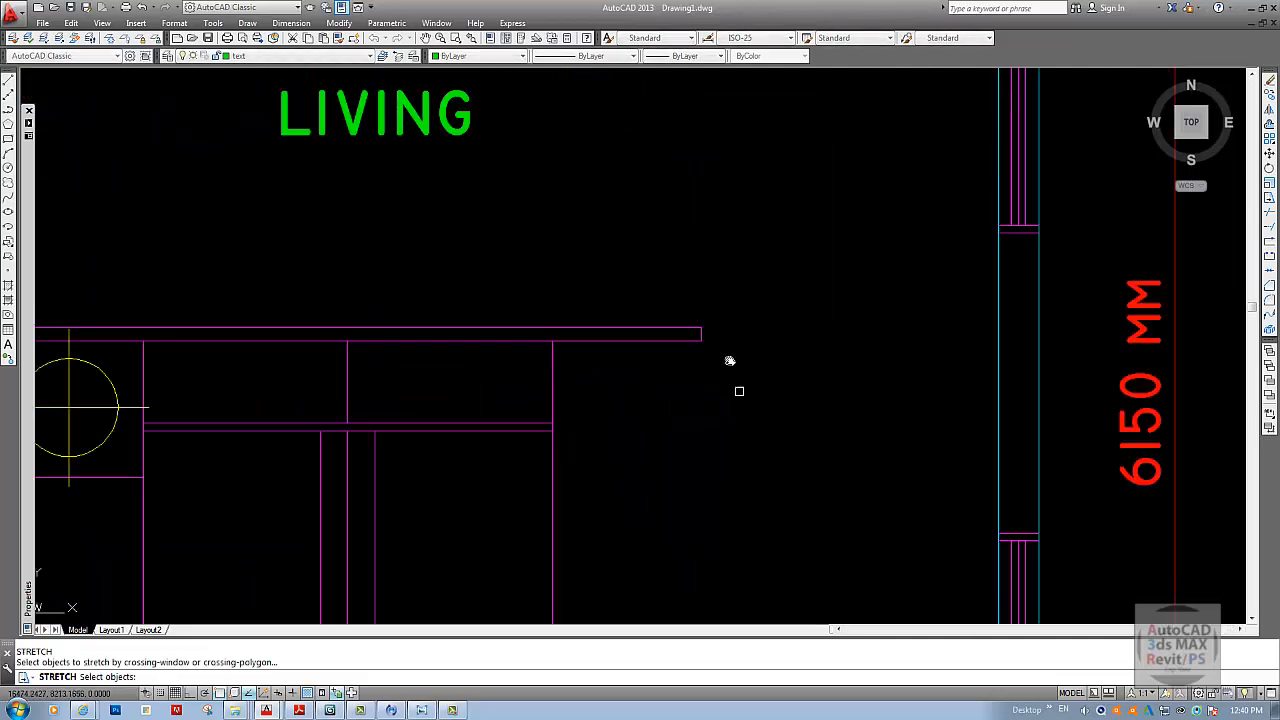
pyautogui.click(738, 389)
pyautogui.click(676, 298)
pyautogui.press('space')
pyautogui.click(738, 285)
pyautogui.press('F8')
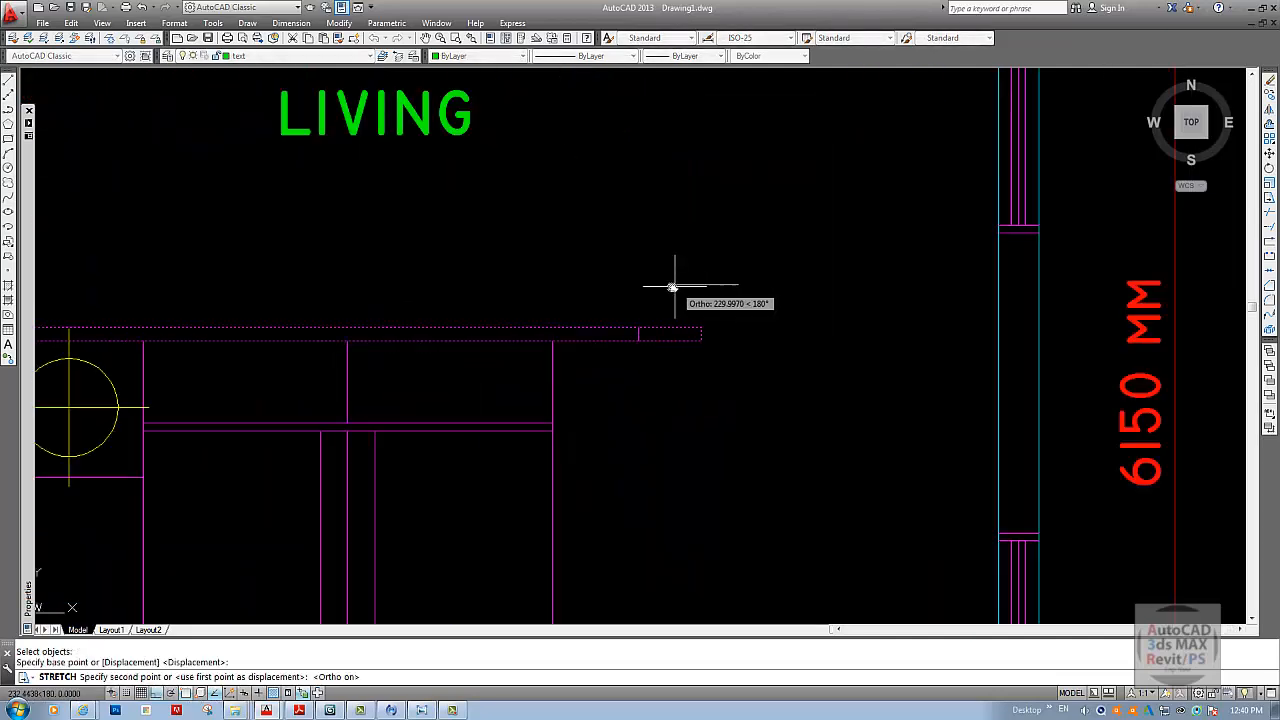
pyautogui.click(588, 283)
pyautogui.press('space')
pyautogui.scroll(-4, 572, 353)
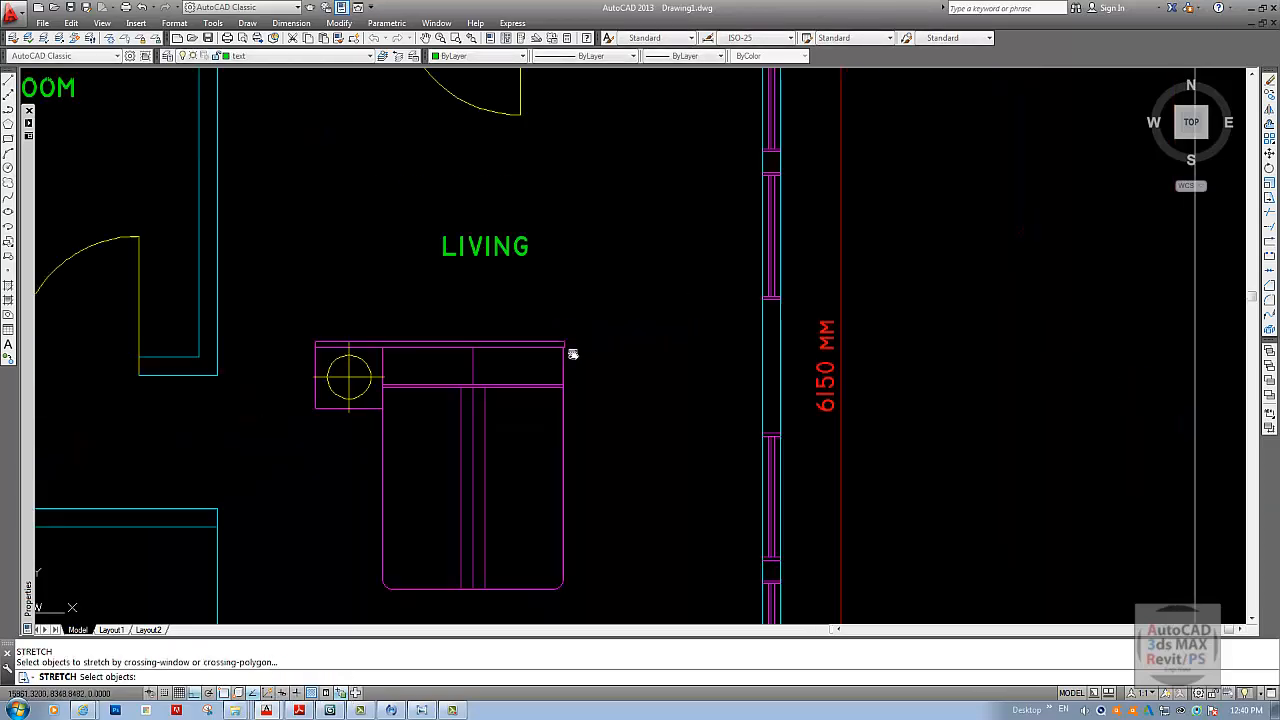
pyautogui.moveTo(564, 396); pyautogui.dragTo(607, 339, button='middle')
pyautogui.press('Escape')
pyautogui.press('Escape')
pyautogui.press('Escape')
# - Move the bed with its single bedside table from its upper-left corner to the upper-left inner corner of BADROOM
pyautogui.scroll(3, 580, 349)
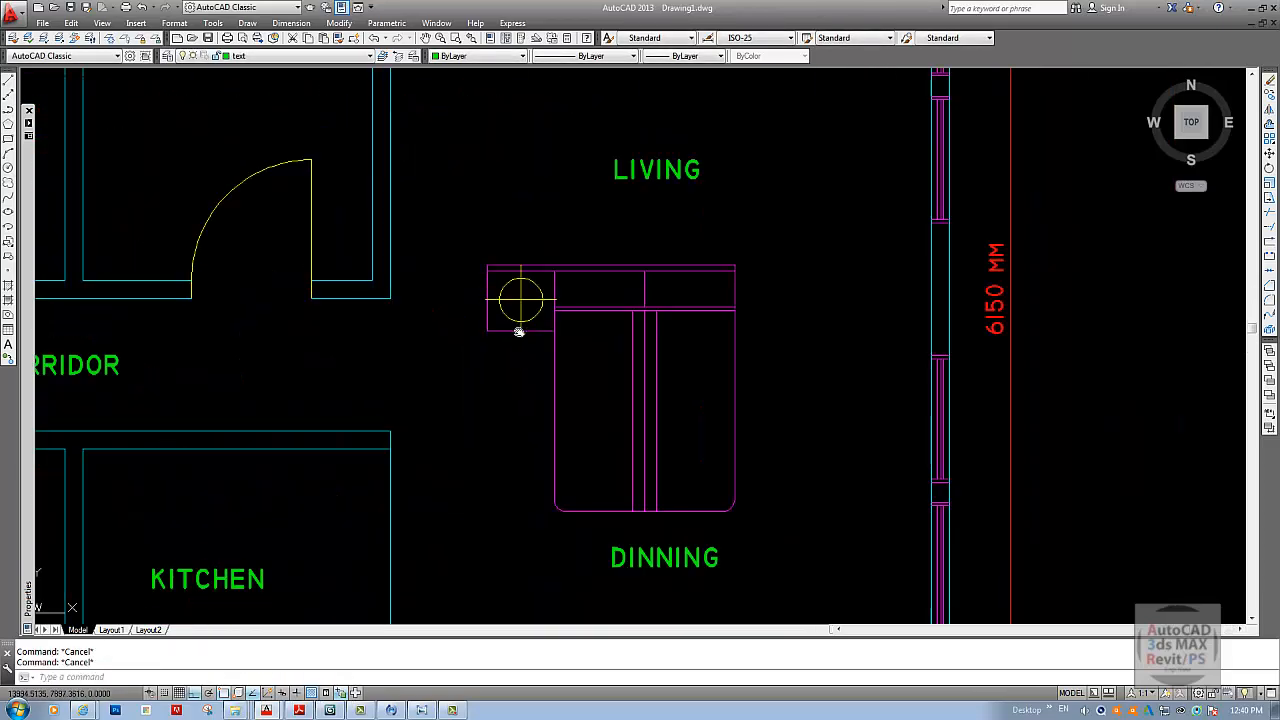
pyautogui.scroll(-5, 598, 366)
pyautogui.write('m')
pyautogui.press('space')
pyautogui.click(522, 308)
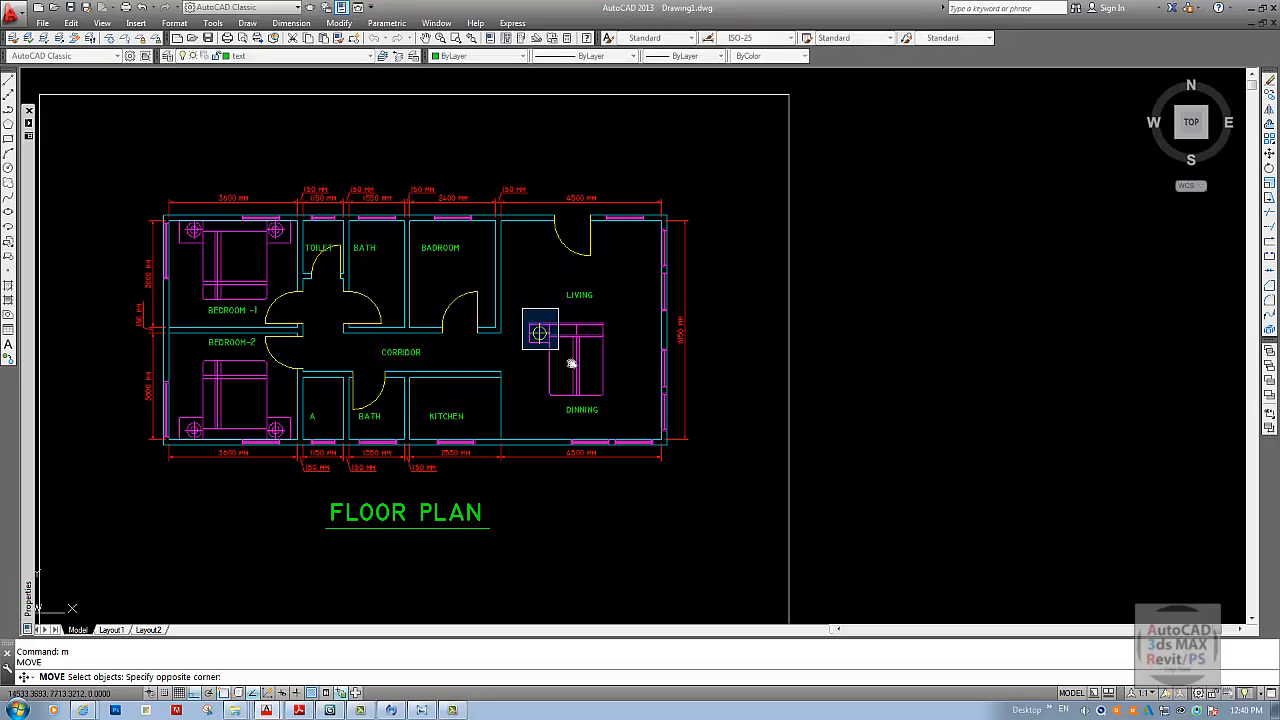
pyautogui.click(618, 406)
pyautogui.press('Return')
pyautogui.scroll(3, 542, 328)
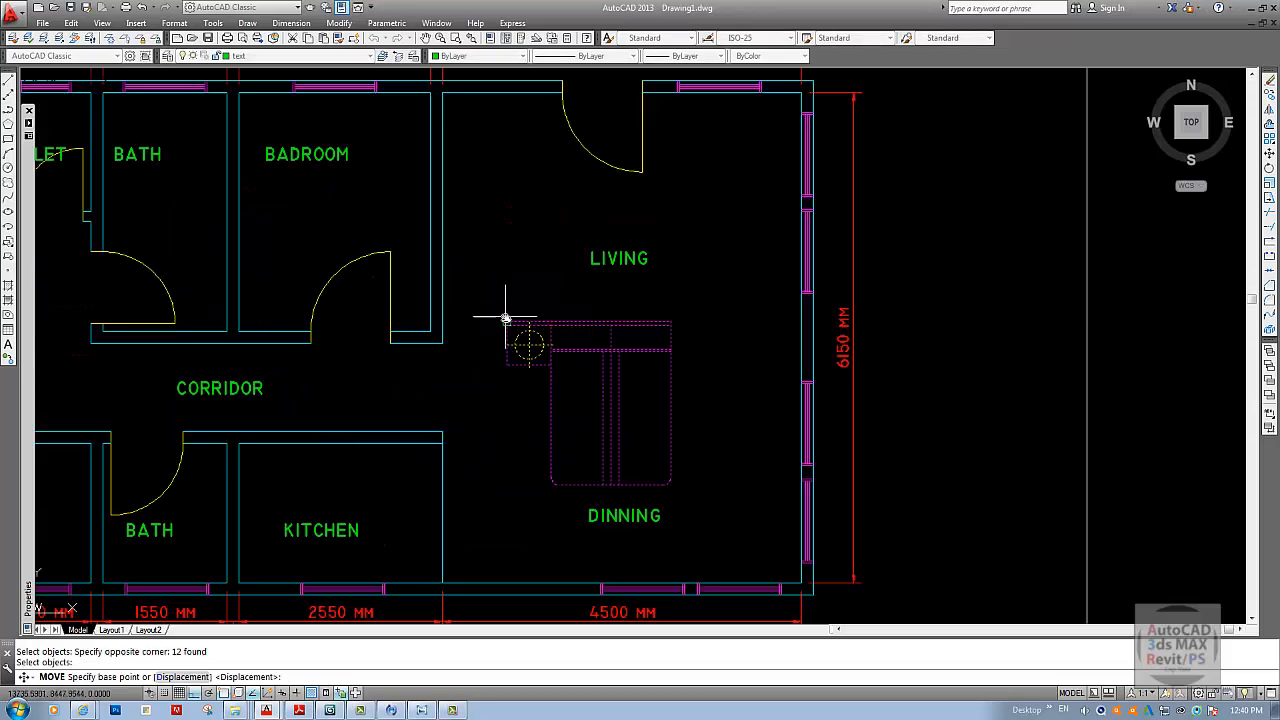
pyautogui.click(506, 319)
pyautogui.moveTo(277, 140); pyautogui.dragTo(414, 309, button='middle')
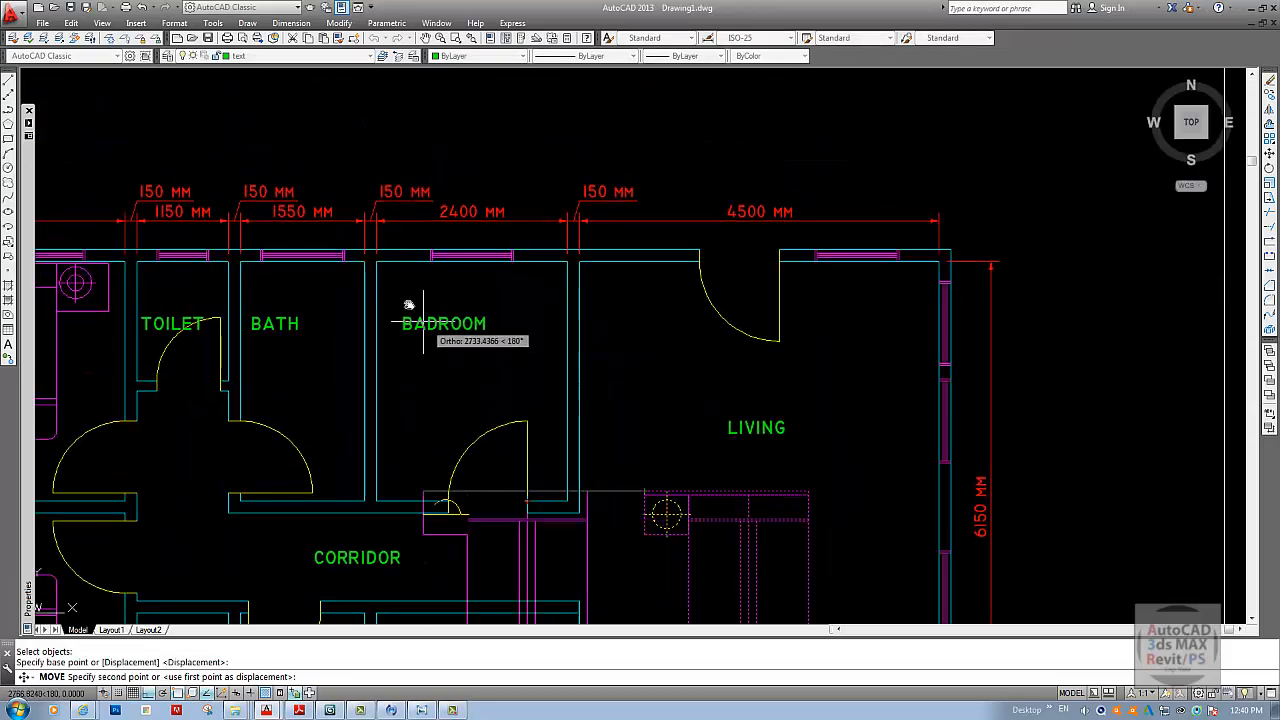
pyautogui.click(381, 265)
pyautogui.press('space')
pyautogui.press('Escape')
pyautogui.moveTo(520, 349)
pyautogui.mouseDown(button='middle')
pyautogui.moveTo(494, 334)
pyautogui.moveTo(531, 391)
pyautogui.moveTo(526, 411)
pyautogui.mouseUp(button='middle')
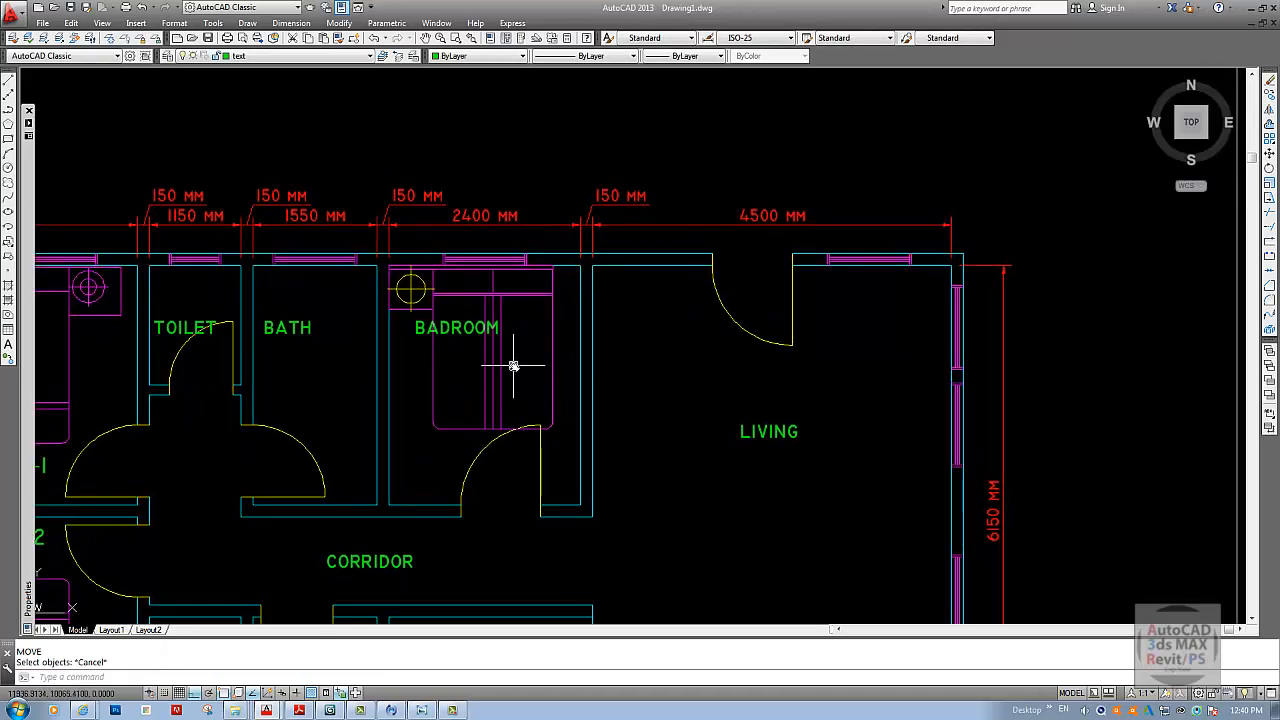
# - Undo the move, headboard stretch, bedside table erasure and explode made on the pasted bed
pyautogui.hotkey('ctrl', 'z')
pyautogui.hotkey('ctrl', 'z')
pyautogui.hotkey('ctrl', 'z')
pyautogui.hotkey('ctrl', 'z')
pyautogui.hotkey('ctrl', 'z')
pyautogui.hotkey('ctrl', 'z')
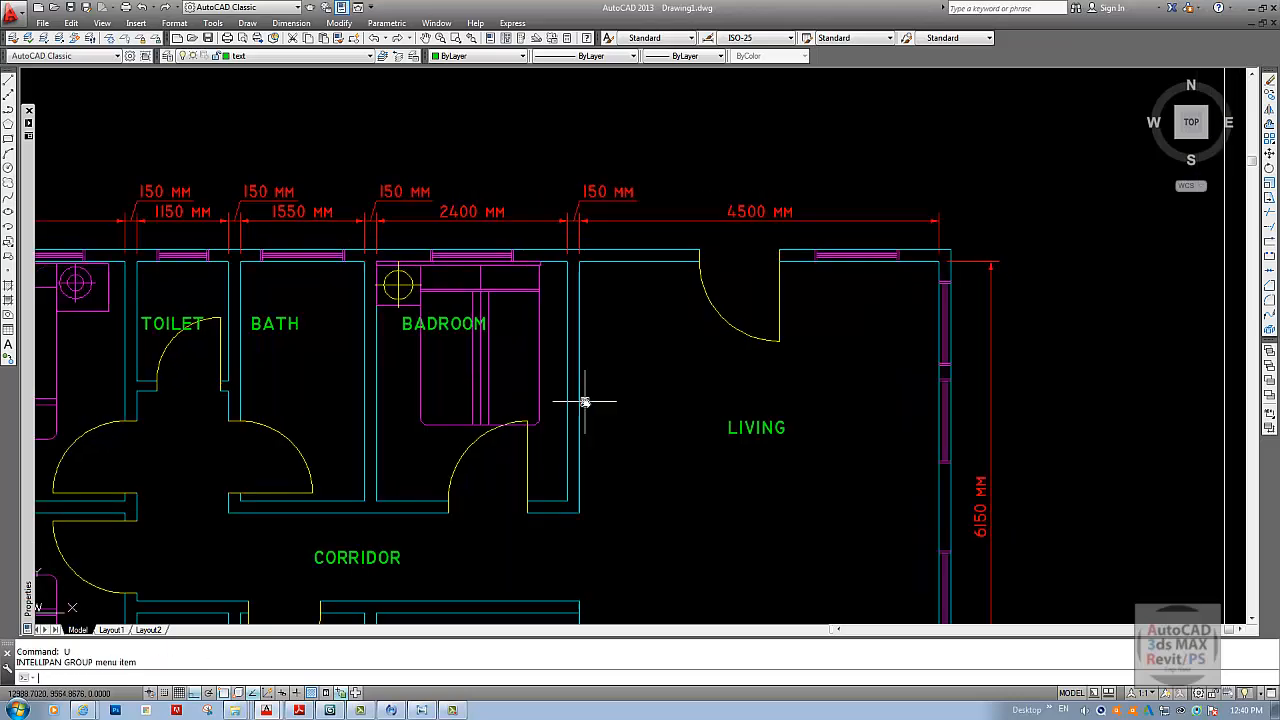
pyautogui.hotkey('ctrl', 'z')
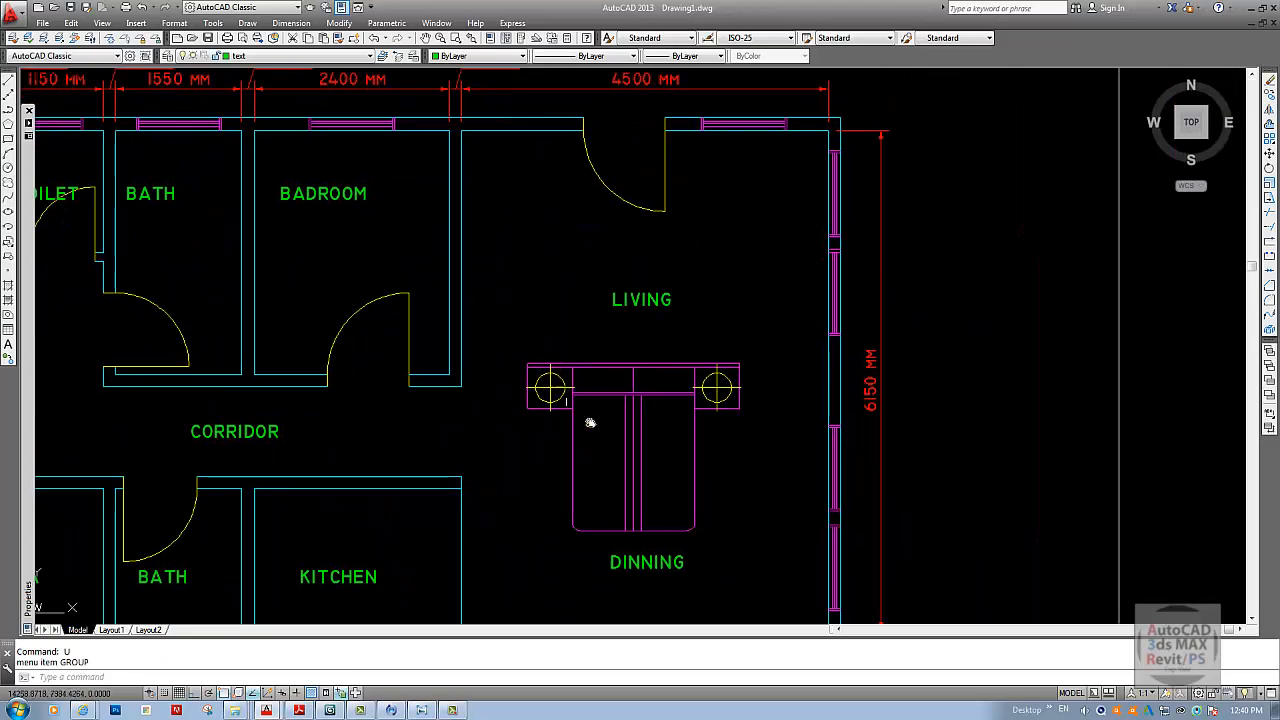
# - Rotate the bed block between LIVING and DINNING 90° counterclockwise about a point near its middle, with Ortho on
pyautogui.press('Return')
pyautogui.click(628, 406)
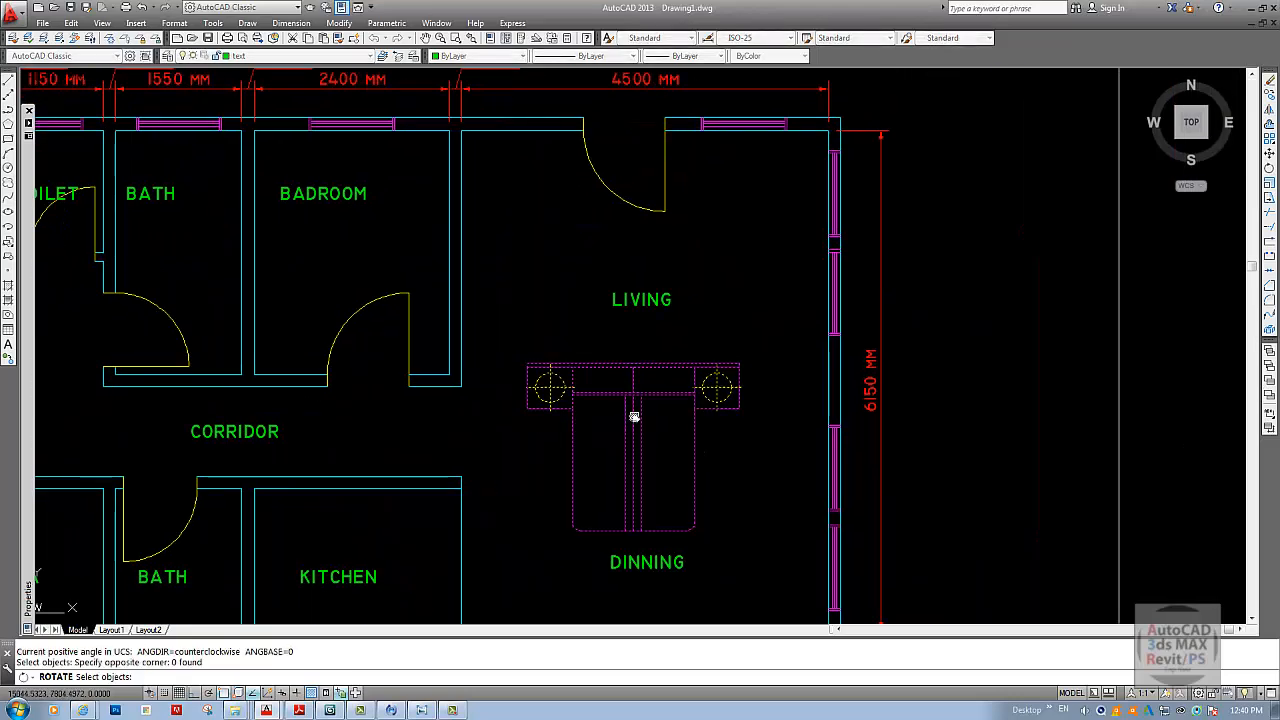
pyautogui.press('Return')
pyautogui.click(624, 416)
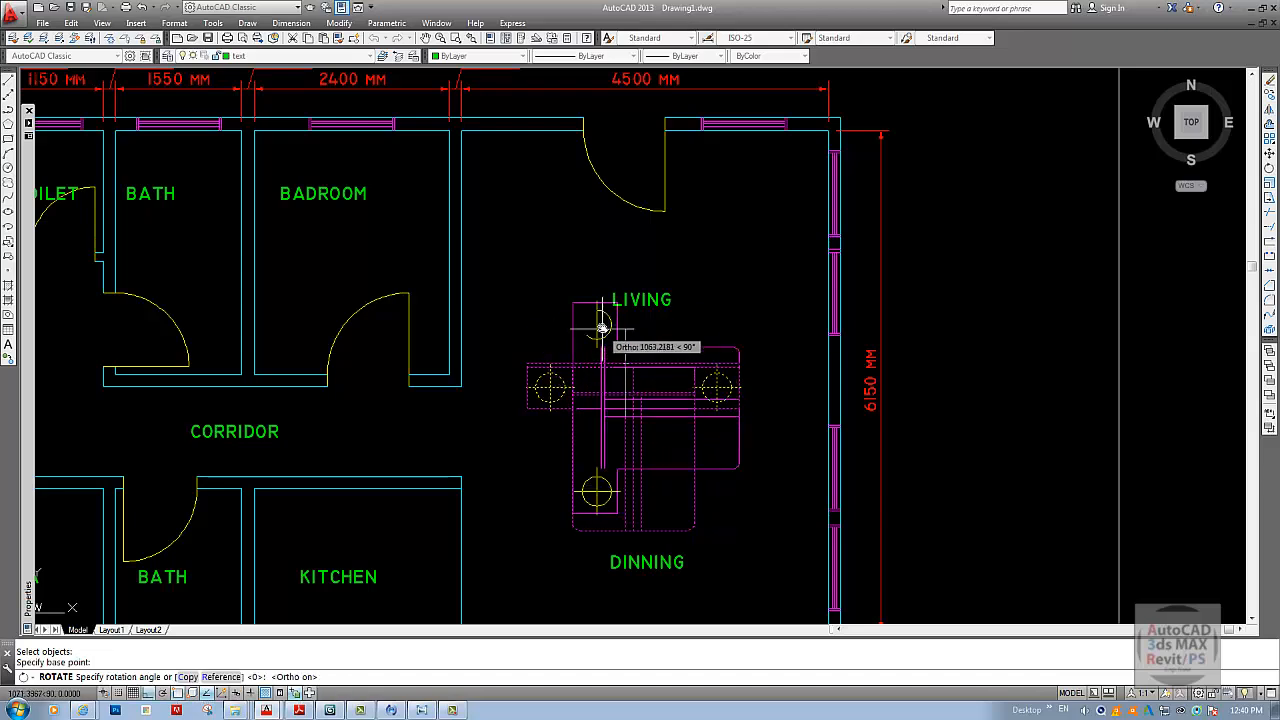
pyautogui.press('Escape')
pyautogui.press('Return')
pyautogui.press('Escape')
pyautogui.moveTo(668, 412); pyautogui.dragTo(710, 404, button='middle')
pyautogui.press('Escape')
pyautogui.press('Escape')
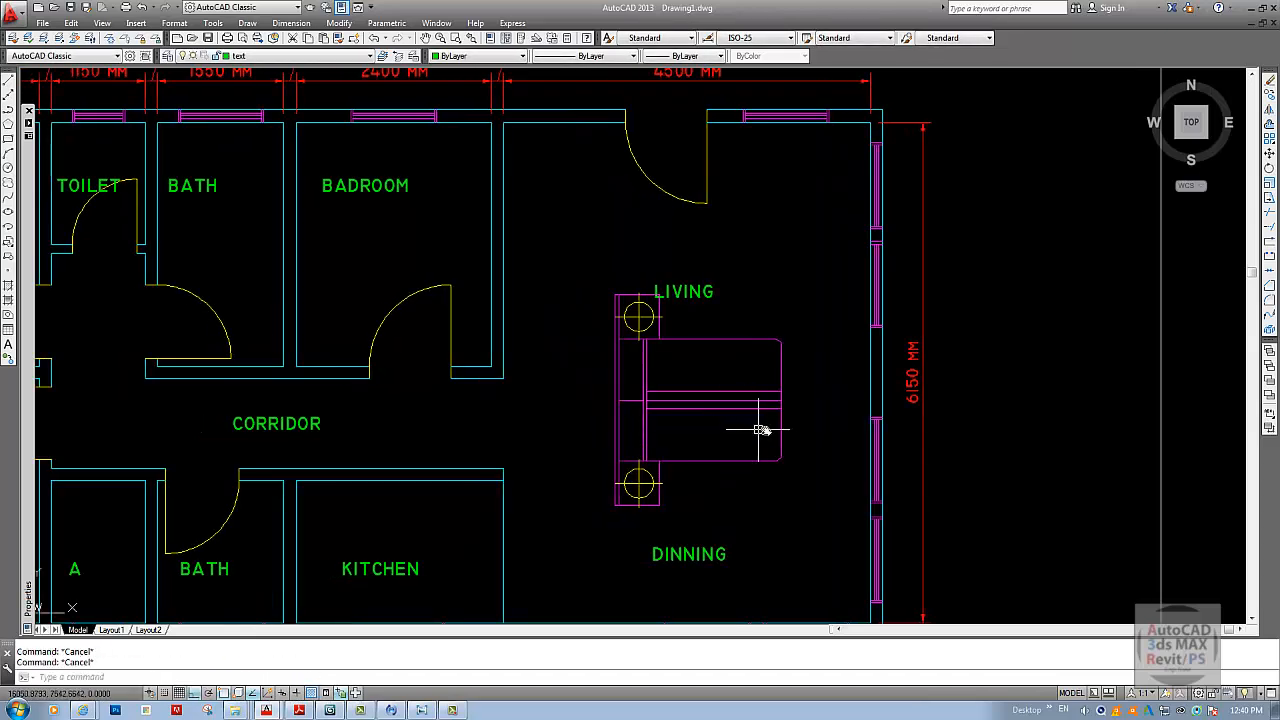
# - Move the rotated bed from the living area into BADROOM with Ortho off, placing its headboard at the wall shared with BATH
pyautogui.press('Return')
pyautogui.click(647, 405)
pyautogui.press('Return')
pyautogui.click(648, 408)
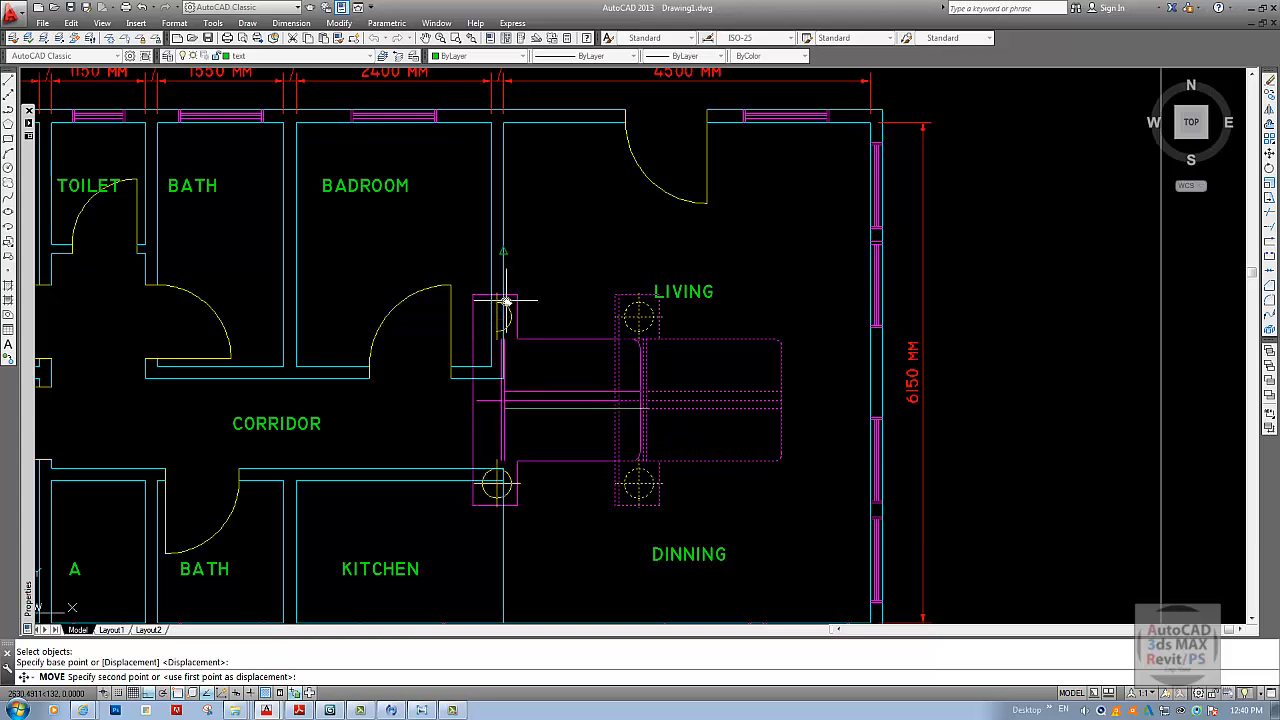
pyautogui.press('F8')
pyautogui.moveTo(540, 311)
pyautogui.mouseDown(button='middle')
pyautogui.moveTo(600, 377)
pyautogui.moveTo(703, 441)
pyautogui.mouseUp(button='middle')
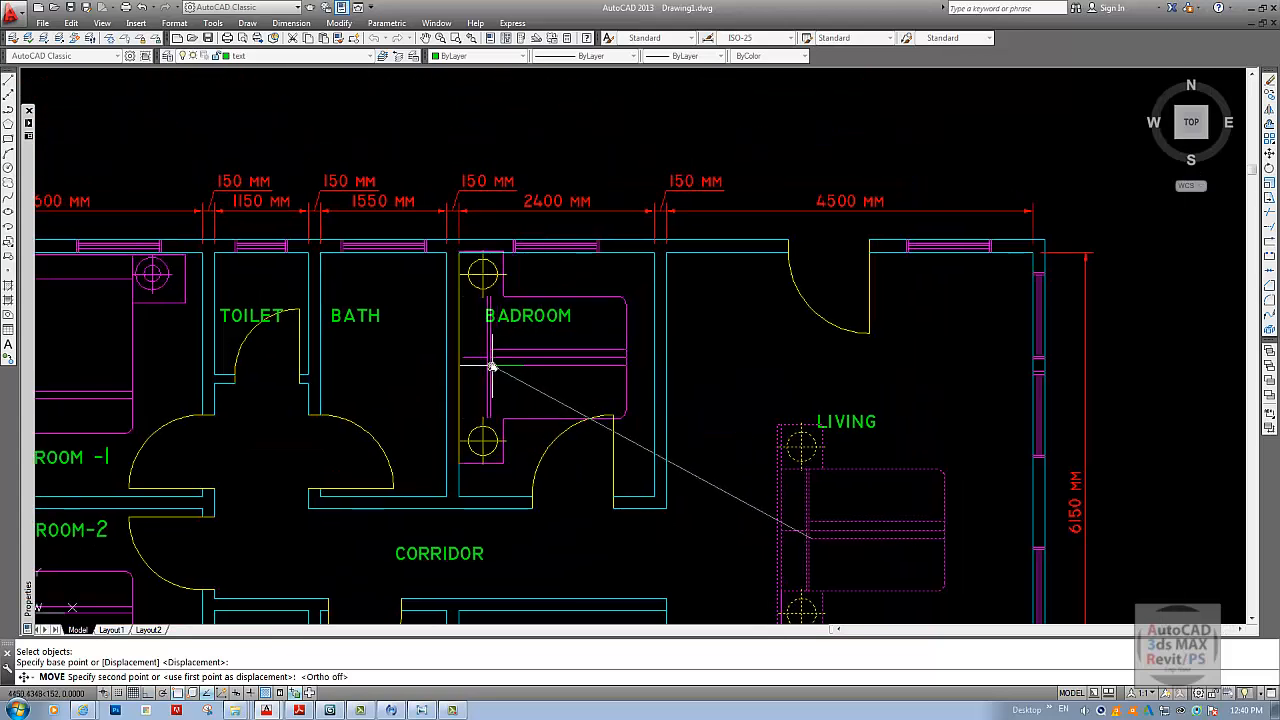
pyautogui.click(488, 367)
pyautogui.moveTo(530, 378); pyautogui.dragTo(561, 369, button='middle')
# - Nudge the bed slightly to the right so its headboard sits just inside the wall shared with BATH
pyautogui.press('Return')
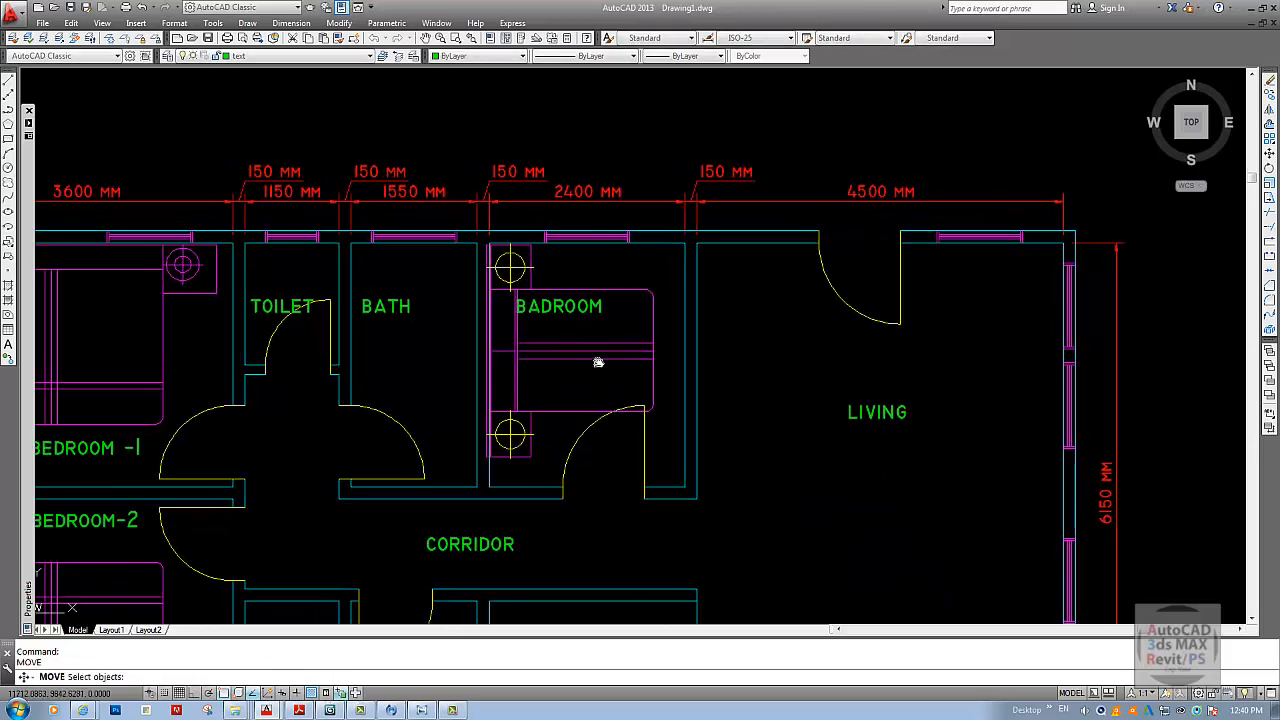
pyautogui.click(597, 359)
pyautogui.press('Return')
pyautogui.scroll(2, 580, 386)
pyautogui.click(599, 423)
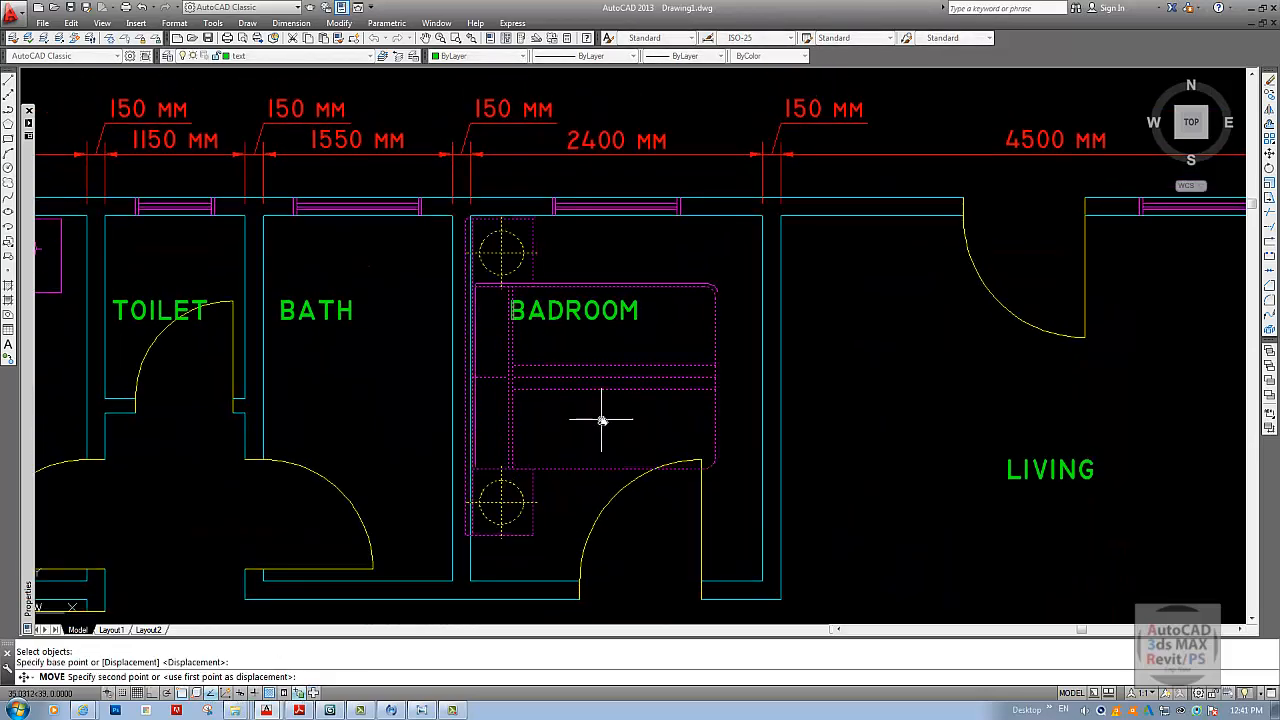
pyautogui.press('Escape')
pyautogui.moveTo(657, 437); pyautogui.dragTo(625, 429, button='middle')
pyautogui.scroll(-3, 628, 442)
pyautogui.press('Escape')
pyautogui.scroll(2, 600, 400)
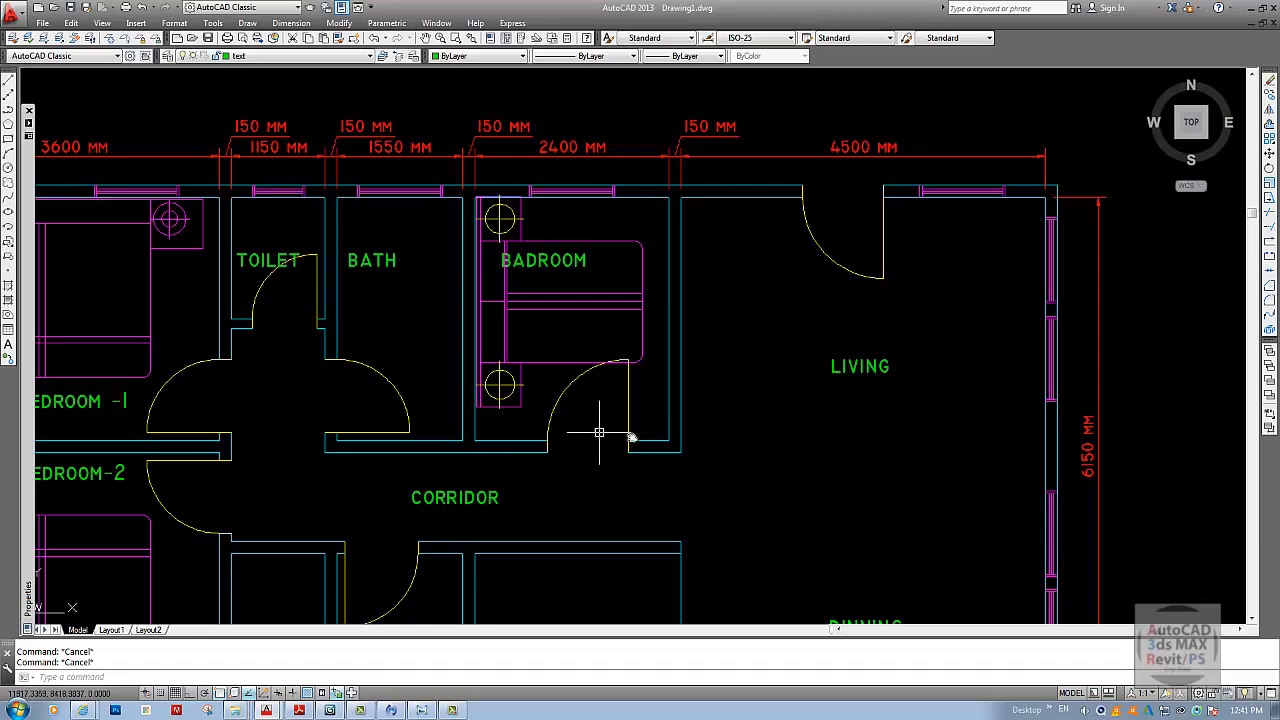
# - Scale the BADROOM bed by a factor of .9 from the midpoint at the back of its headboard
pyautogui.scroll(4, 598, 432)
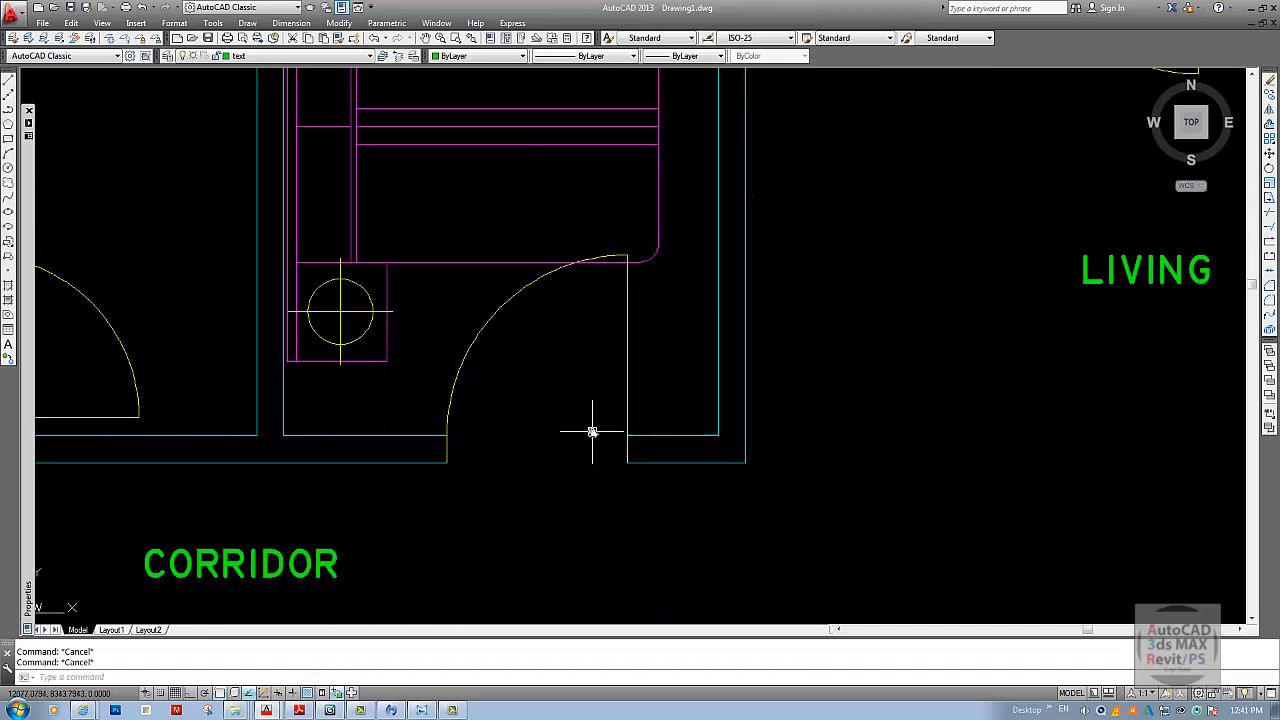
pyautogui.moveTo(592, 431); pyautogui.dragTo(591, 647, button='middle')
pyautogui.moveTo(515, 329); pyautogui.dragTo(517, 403, button='middle')
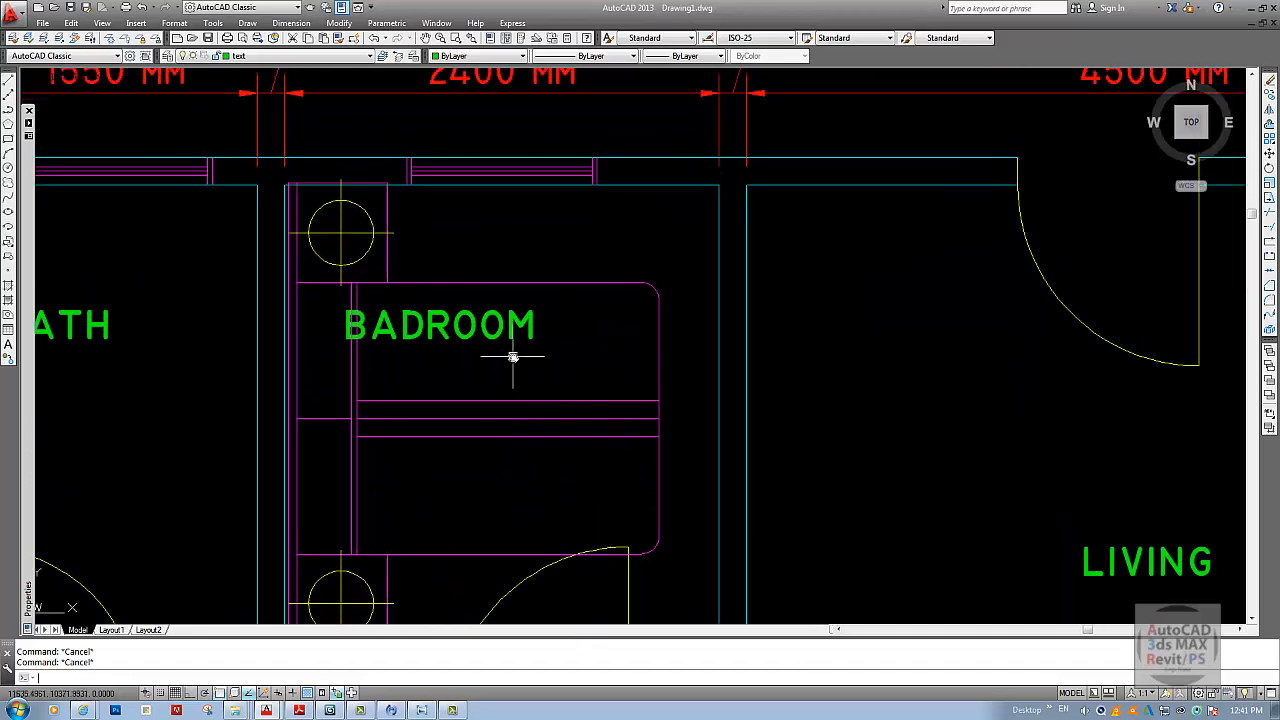
pyautogui.write('sc')
pyautogui.press('space')
pyautogui.click(478, 283)
pyautogui.press('space')
pyautogui.moveTo(393, 379); pyautogui.dragTo(511, 362, button='middle')
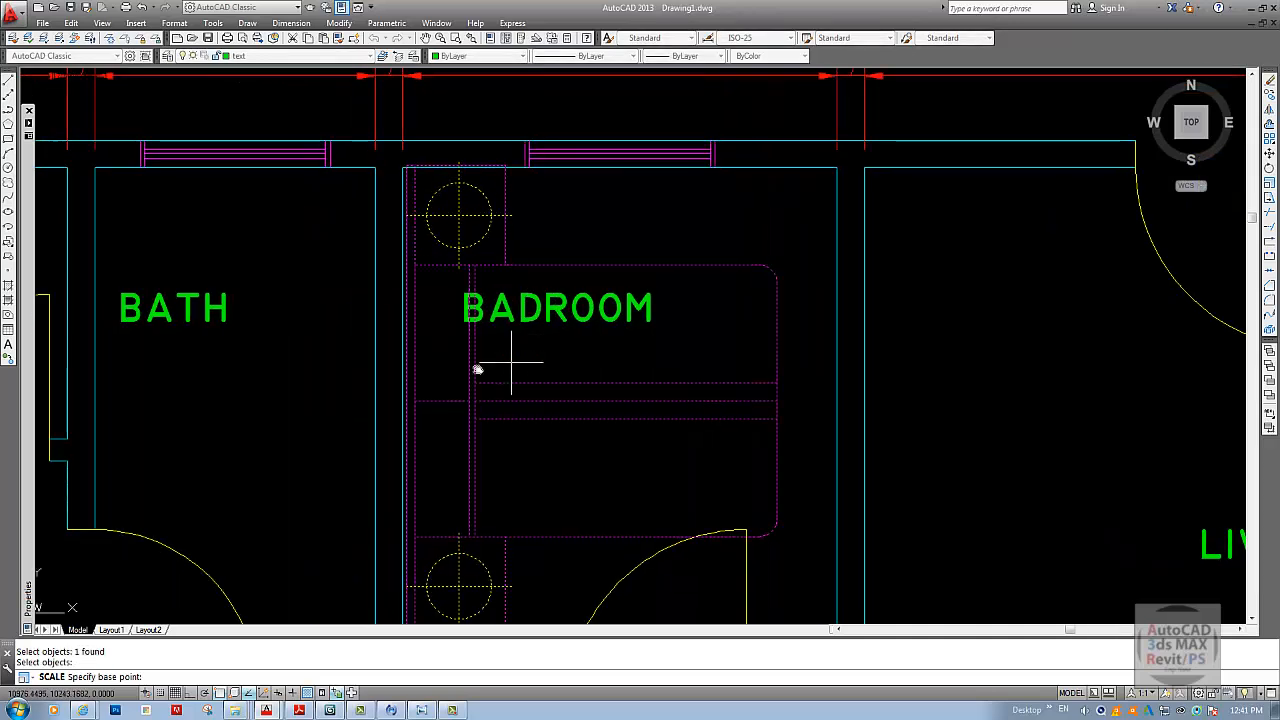
pyautogui.click(404, 401)
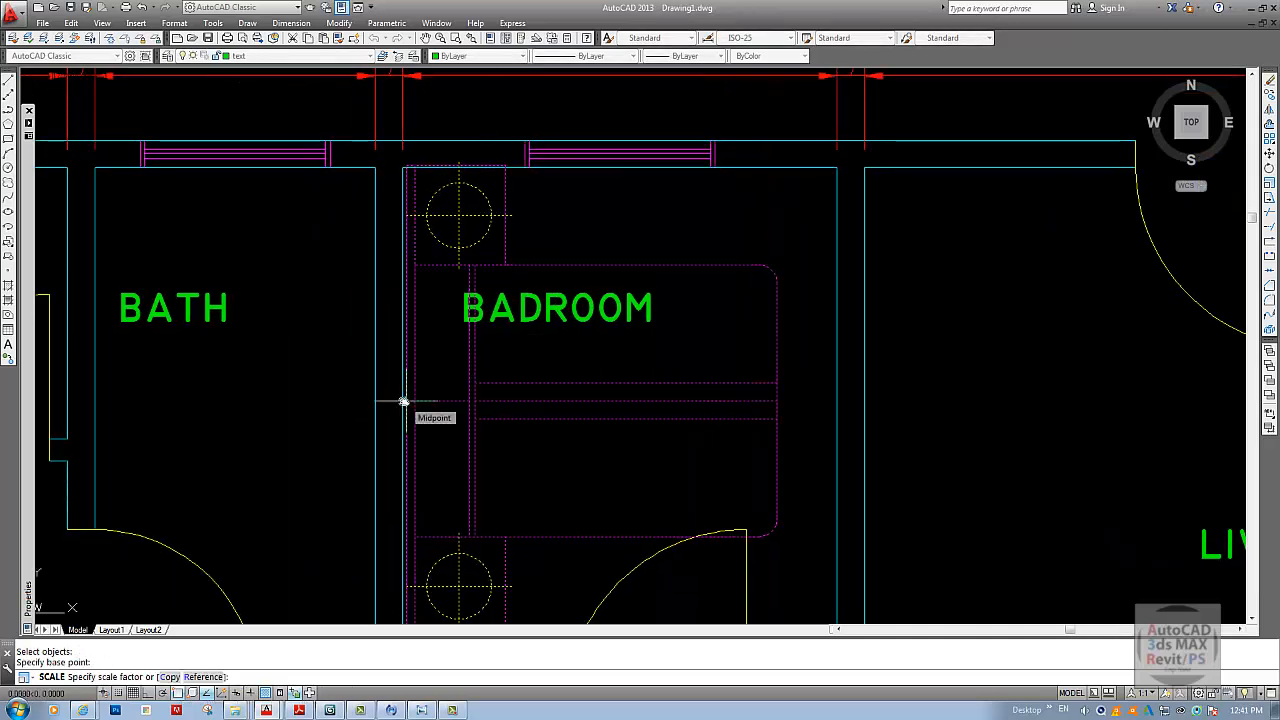
pyautogui.moveTo(443, 426); pyautogui.dragTo(463, 304, button='middle')
pyautogui.press('Escape')
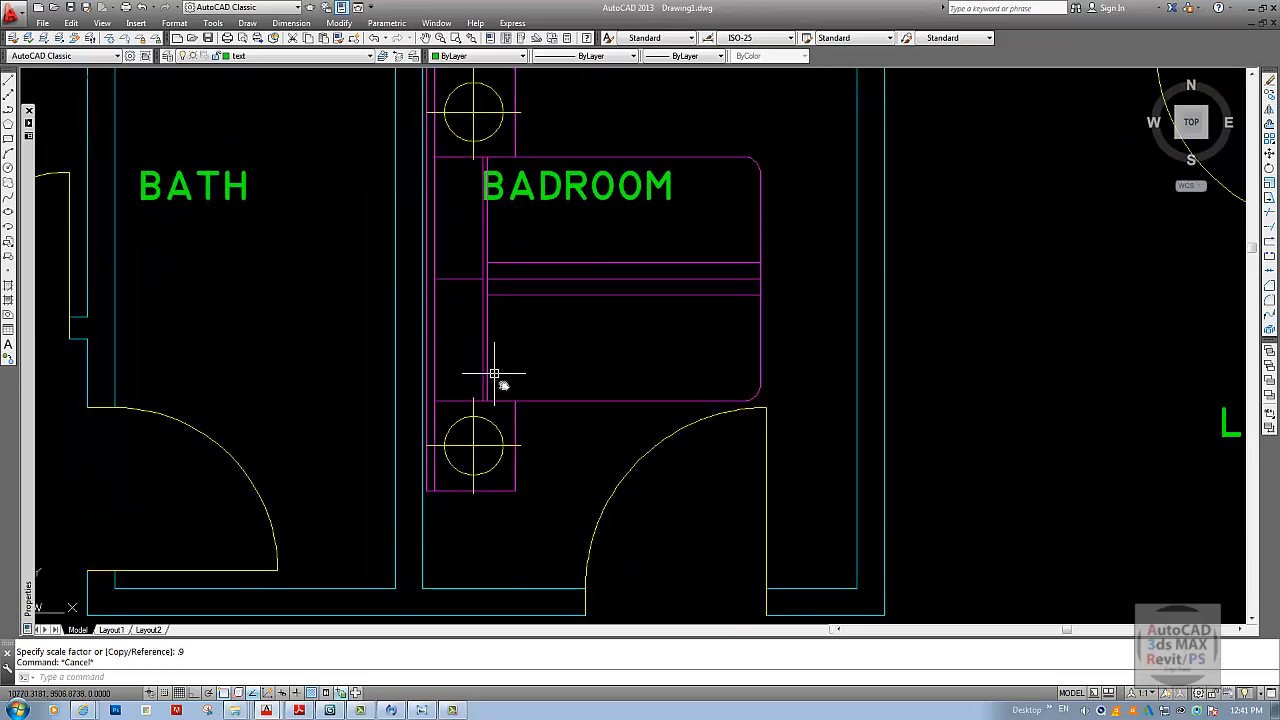
# - Move the scaled bed straight up so its upper bedside table meets the inner face of BADROOM's upper wall
pyautogui.write('m')
pyautogui.press('Return')
pyautogui.click(483, 390)
pyautogui.moveTo(471, 424); pyautogui.dragTo(429, 577, button='middle')
pyautogui.press('Return')
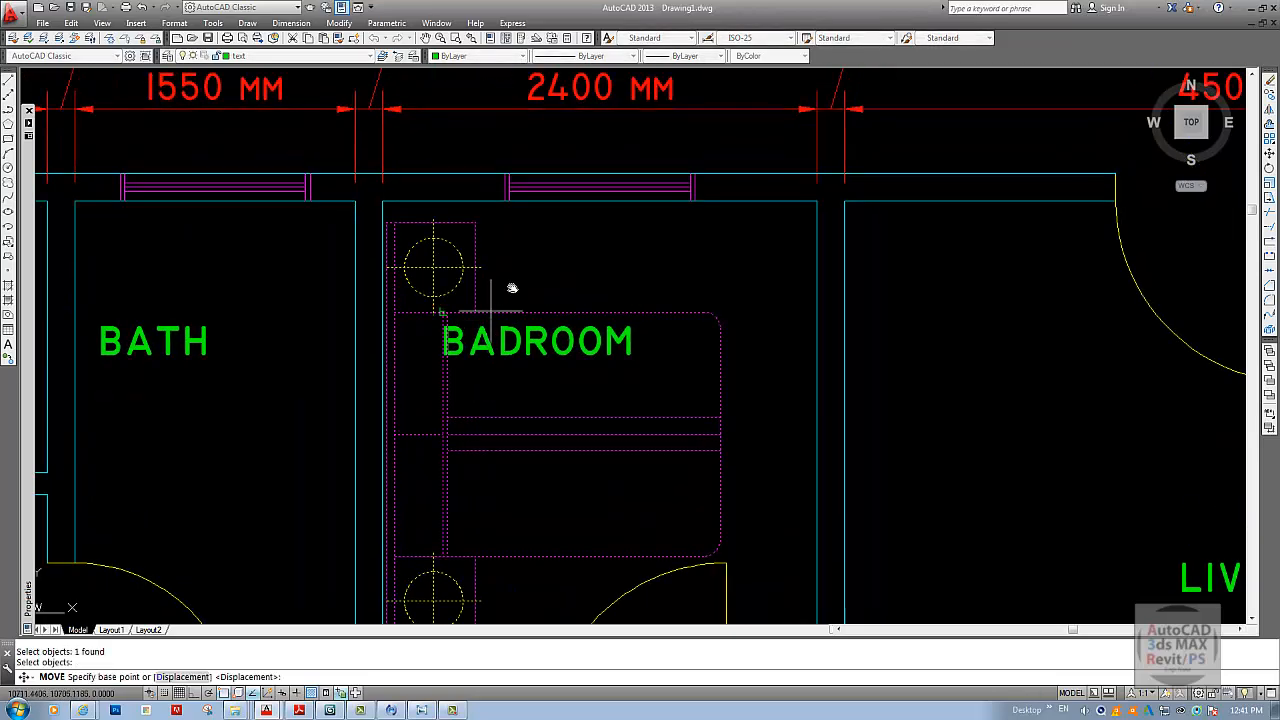
pyautogui.scroll(3, 516, 286)
pyautogui.click(535, 294)
pyautogui.click(531, 249)
pyautogui.scroll(-5, 546, 300)
pyautogui.press('Return')
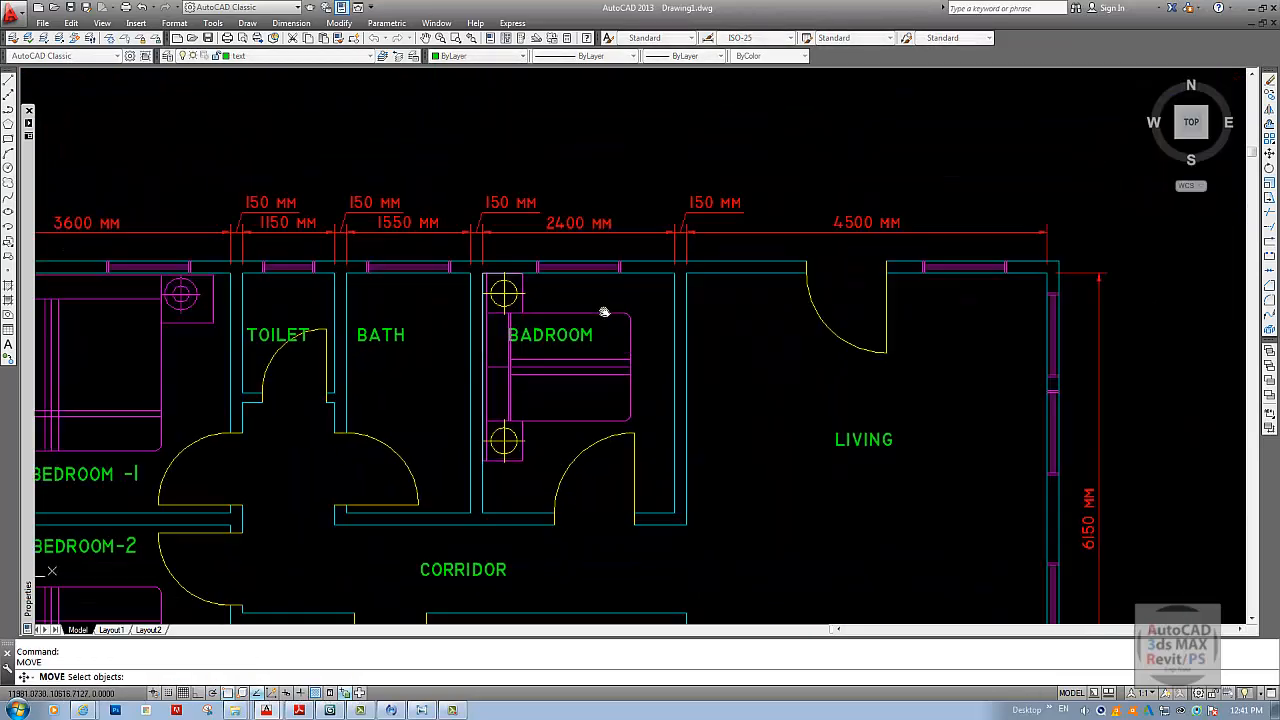
pyautogui.moveTo(696, 431); pyautogui.dragTo(675, 381, button='middle')
pyautogui.press('Escape')
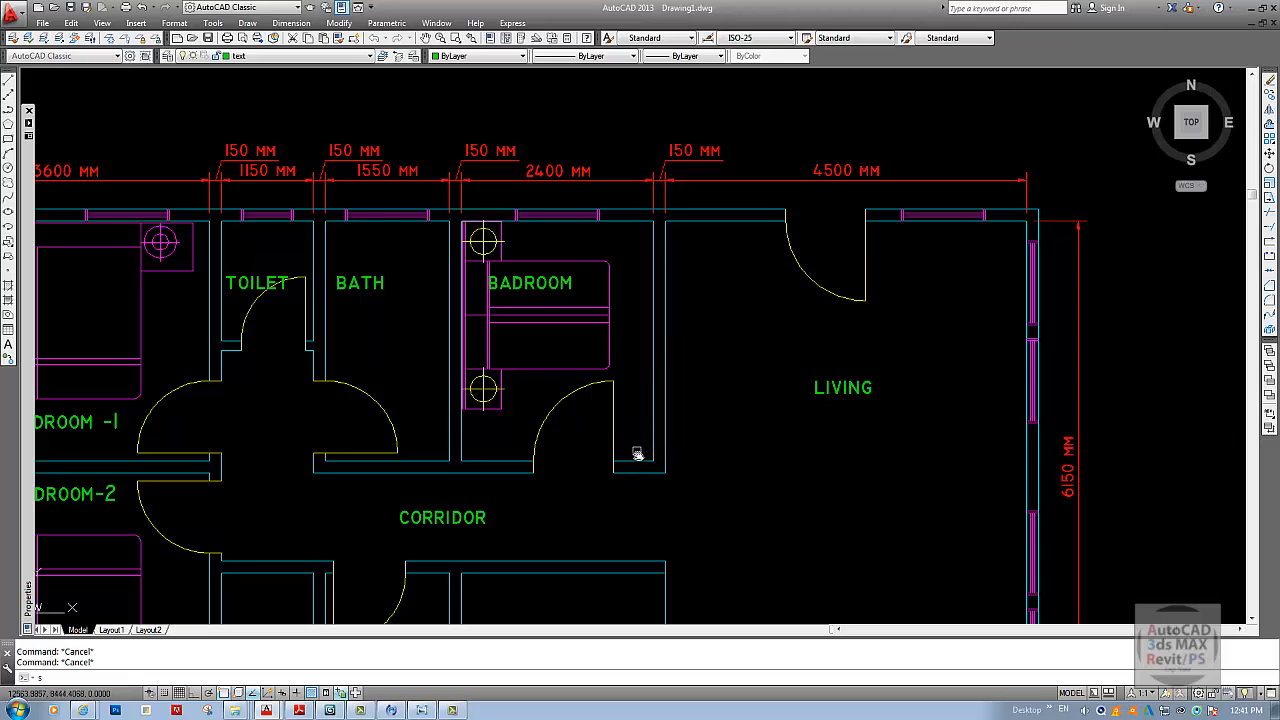
# - Stretch the BADROOM door and its wall opening horizontally to the right with Ortho on, close to the room's right wall
pyautogui.write('s')
pyautogui.press('Return')
pyautogui.click(646, 494)
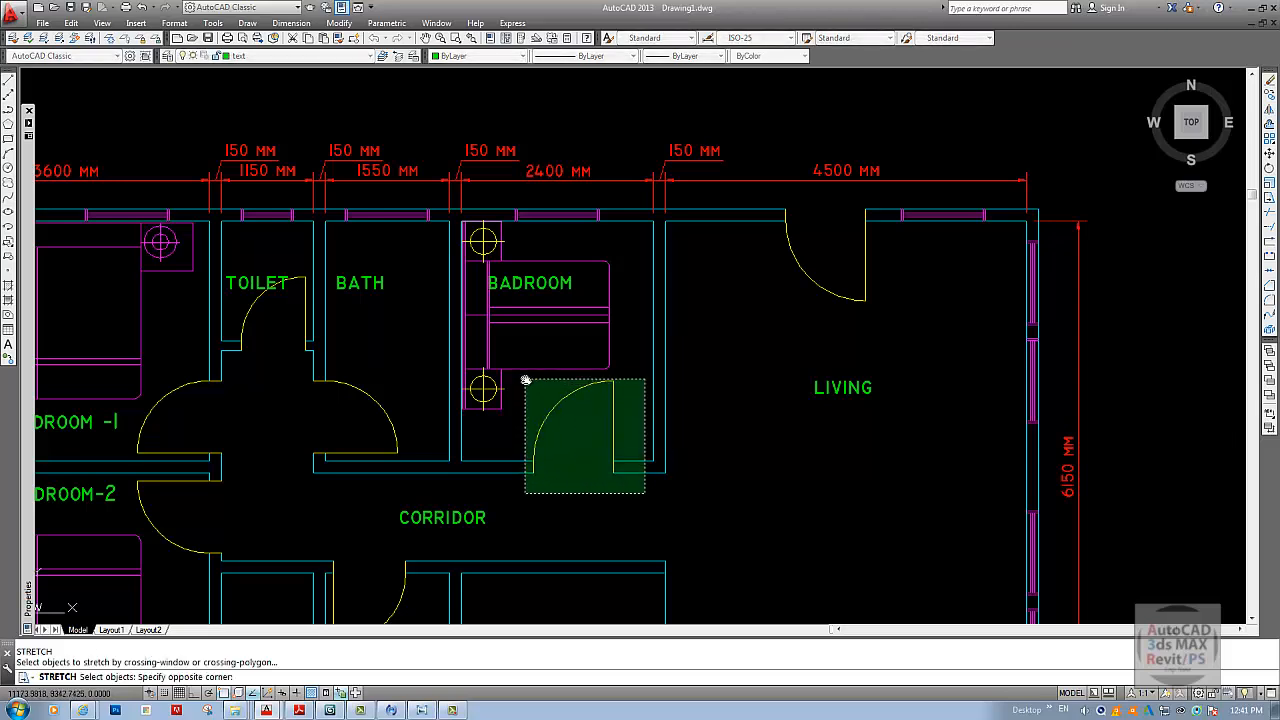
pyautogui.click(525, 381)
pyautogui.press('Return')
pyautogui.scroll(4, 608, 494)
pyautogui.click(605, 437)
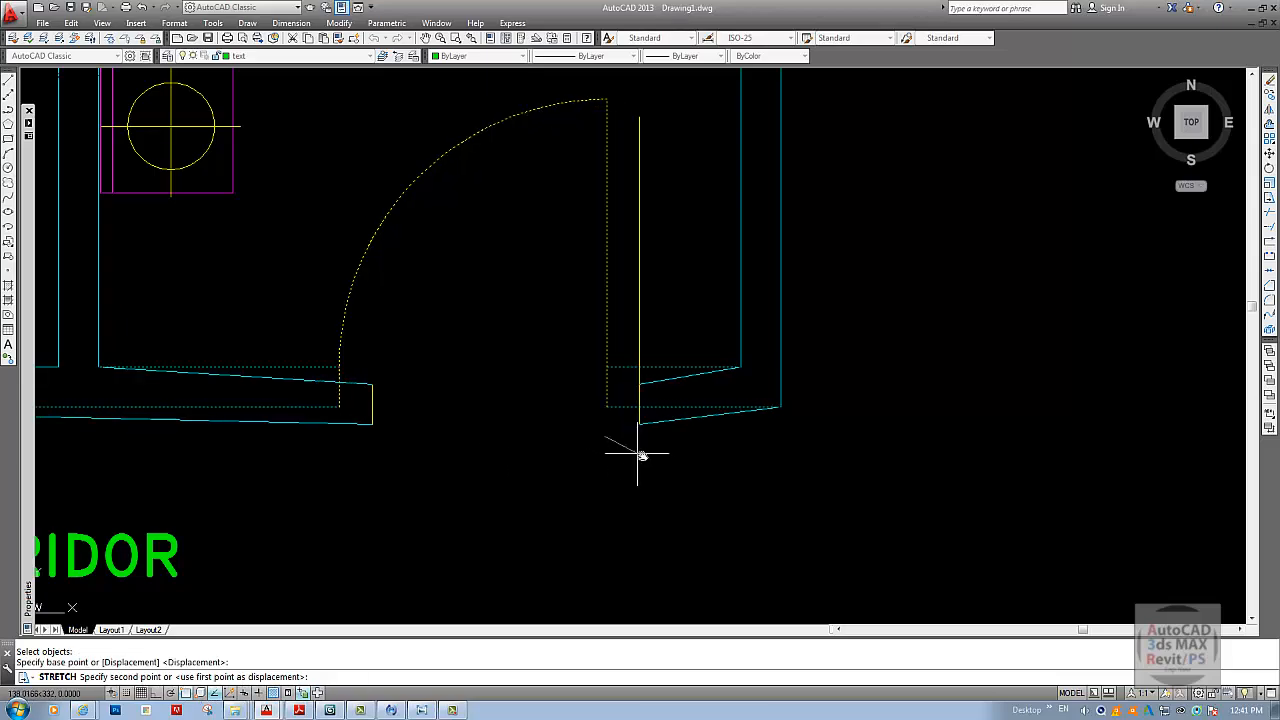
pyautogui.press('F8')
pyautogui.click(721, 457)
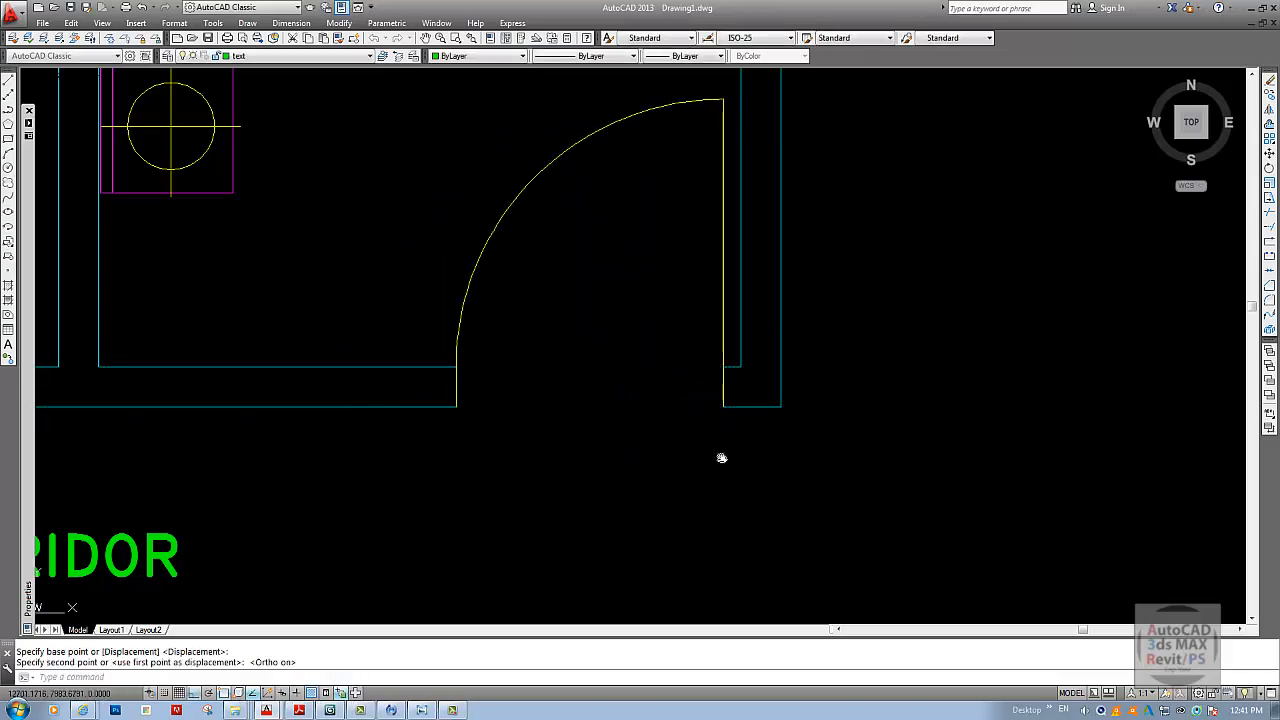
pyautogui.press('Return')
pyautogui.press('Escape')
pyautogui.scroll(-7, 622, 458)
# - Switch from the floor plan to the 2d blocks.dwg block library drawing
pyautogui.write('z')
pyautogui.press('Return')
pyautogui.write('e')
pyautogui.press('Return')
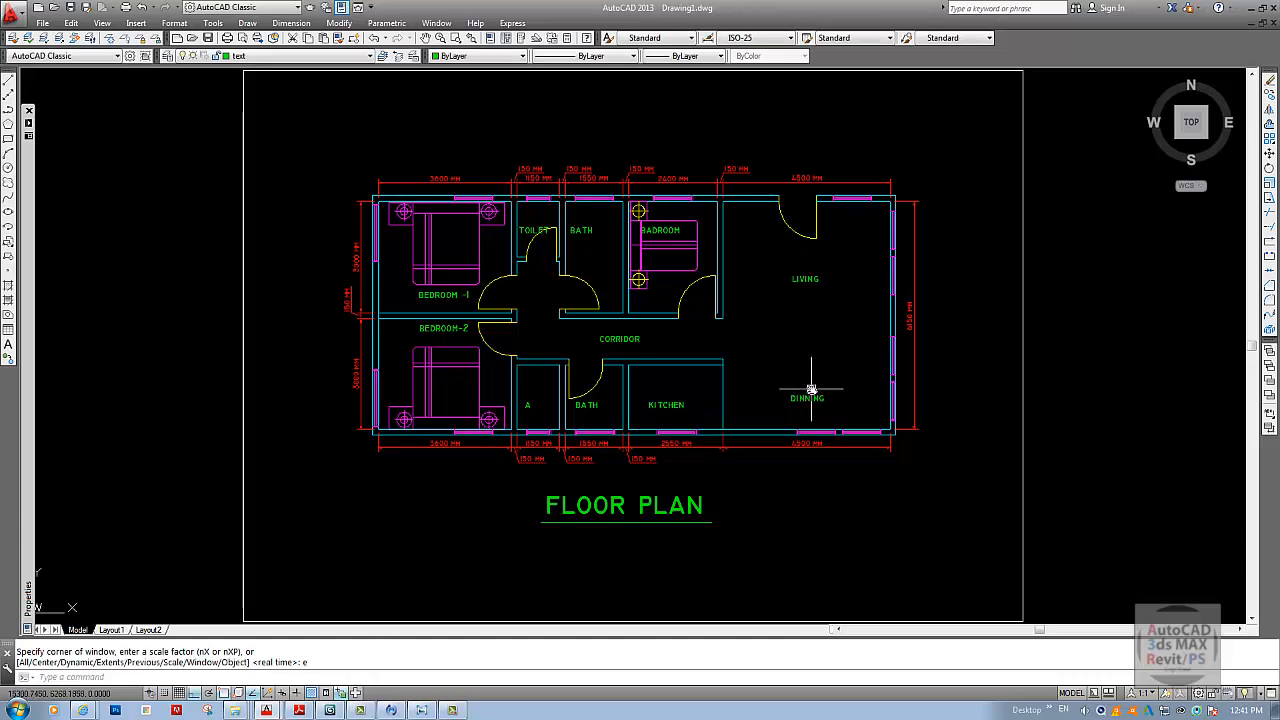
pyautogui.press('Escape')
pyautogui.click(436, 23)
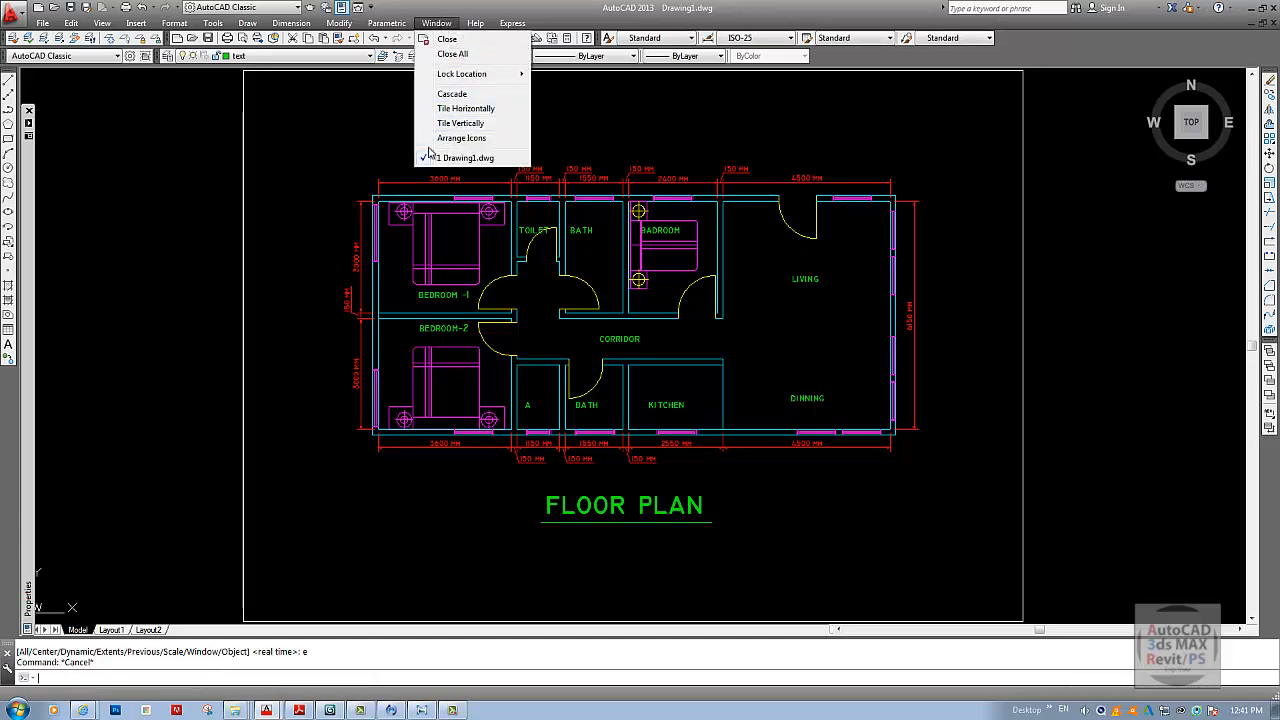
pyautogui.press('Escape')
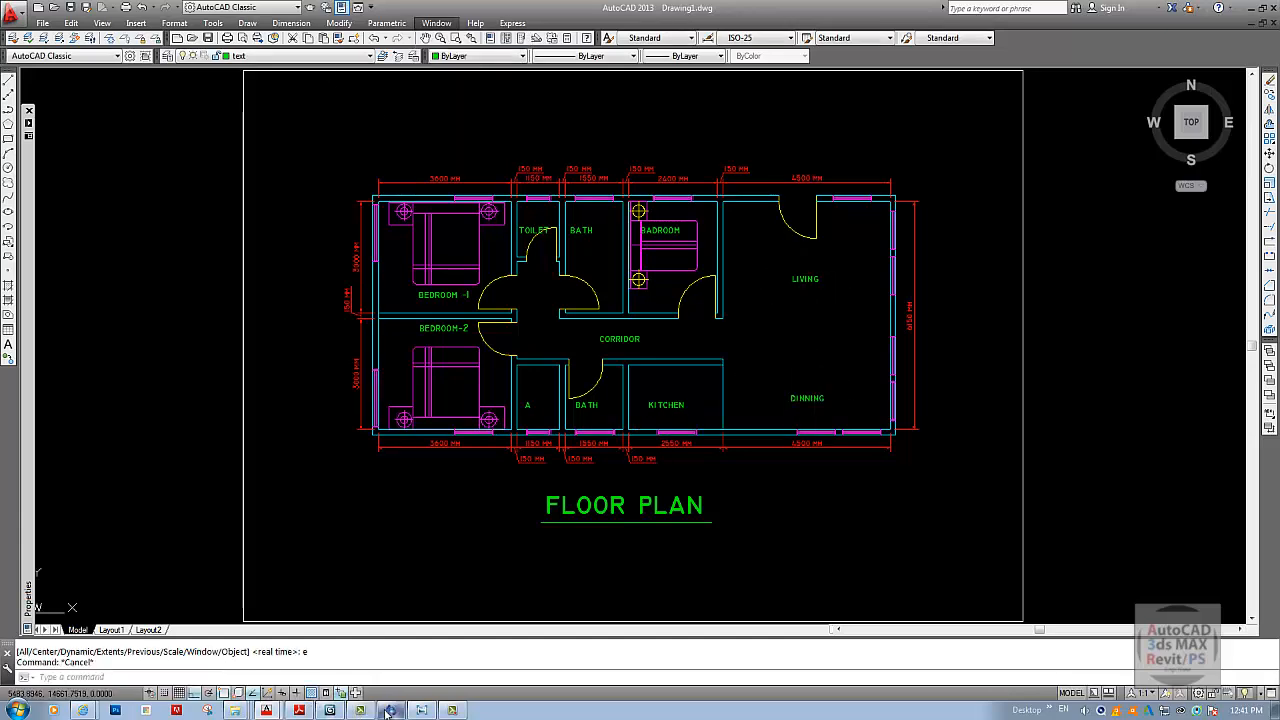
pyautogui.click(272, 711)
pyautogui.click(284, 684)
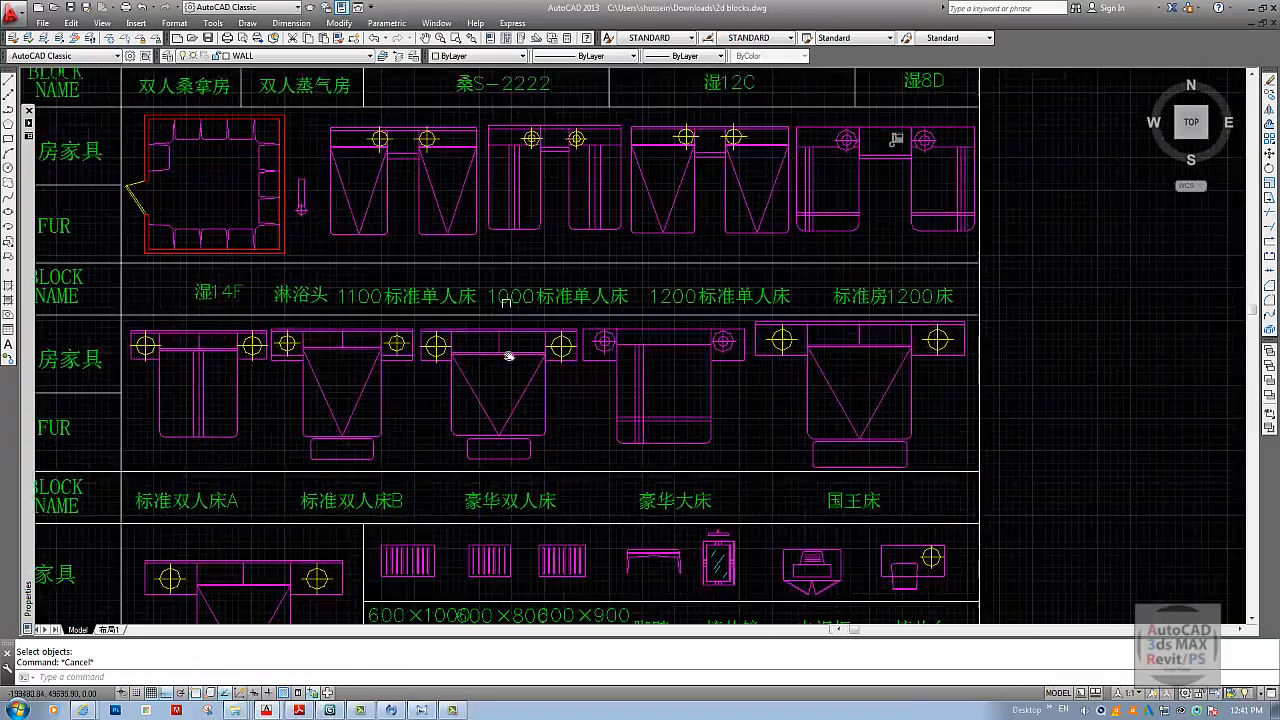
# - Look through the block library sheets for sofa and dining furniture, examining the seating sets on sheet P6
pyautogui.scroll(-6, 509, 356)
pyautogui.scroll(5, 457, 377)
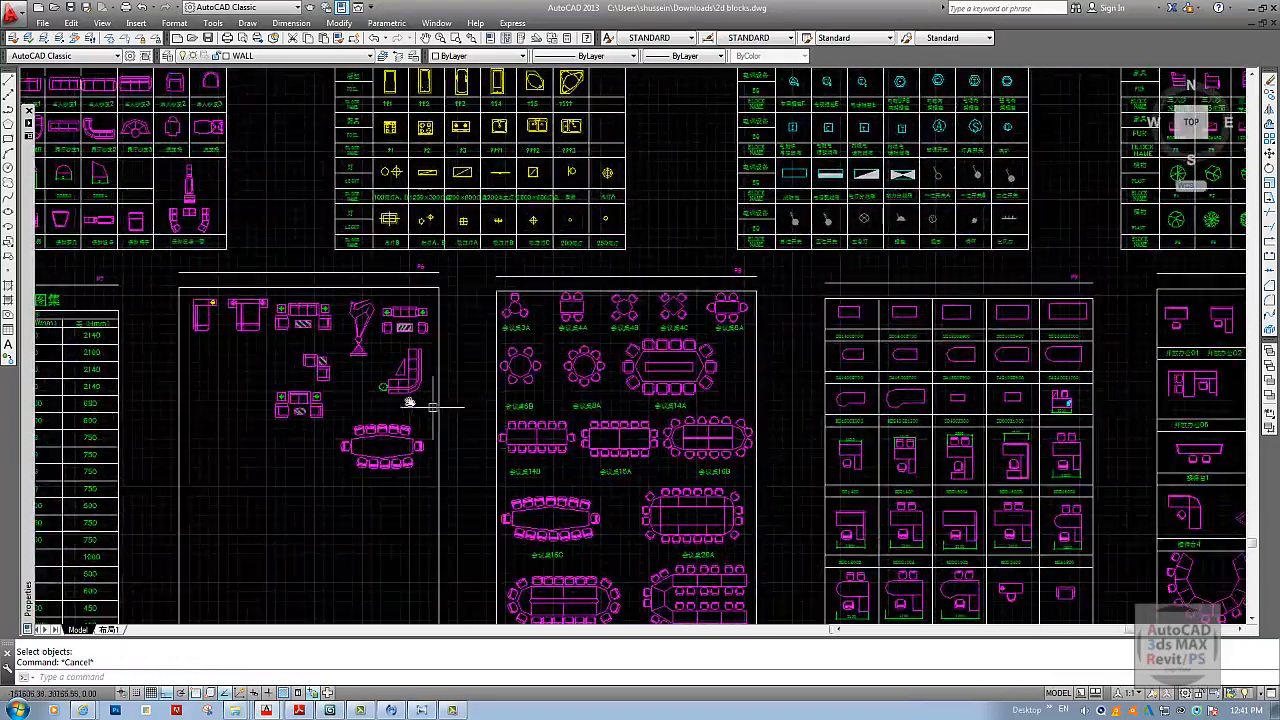
pyautogui.scroll(-3, 411, 402)
pyautogui.scroll(4, 611, 457)
pyautogui.moveTo(611, 457)
pyautogui.mouseDown(button='middle')
pyautogui.moveTo(511, 474)
pyautogui.moveTo(412, 424)
pyautogui.moveTo(411, 365)
pyautogui.moveTo(409, 435)
pyautogui.moveTo(677, 426)
pyautogui.moveTo(694, 463)
pyautogui.moveTo(586, 446)
pyautogui.moveTo(386, 380)
pyautogui.mouseUp(button='middle')
pyautogui.moveTo(515, 398); pyautogui.dragTo(536, 401, button='middle')
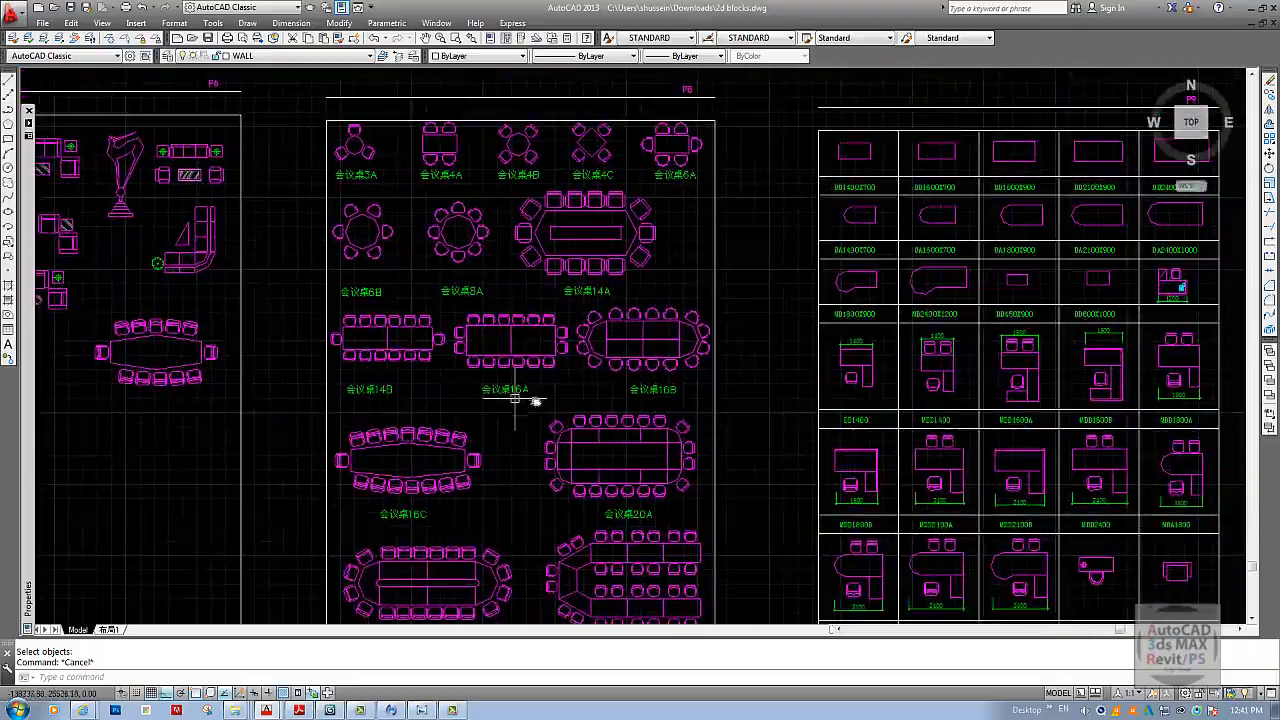
pyautogui.scroll(-4, 536, 401)
pyautogui.scroll(2, 438, 408)
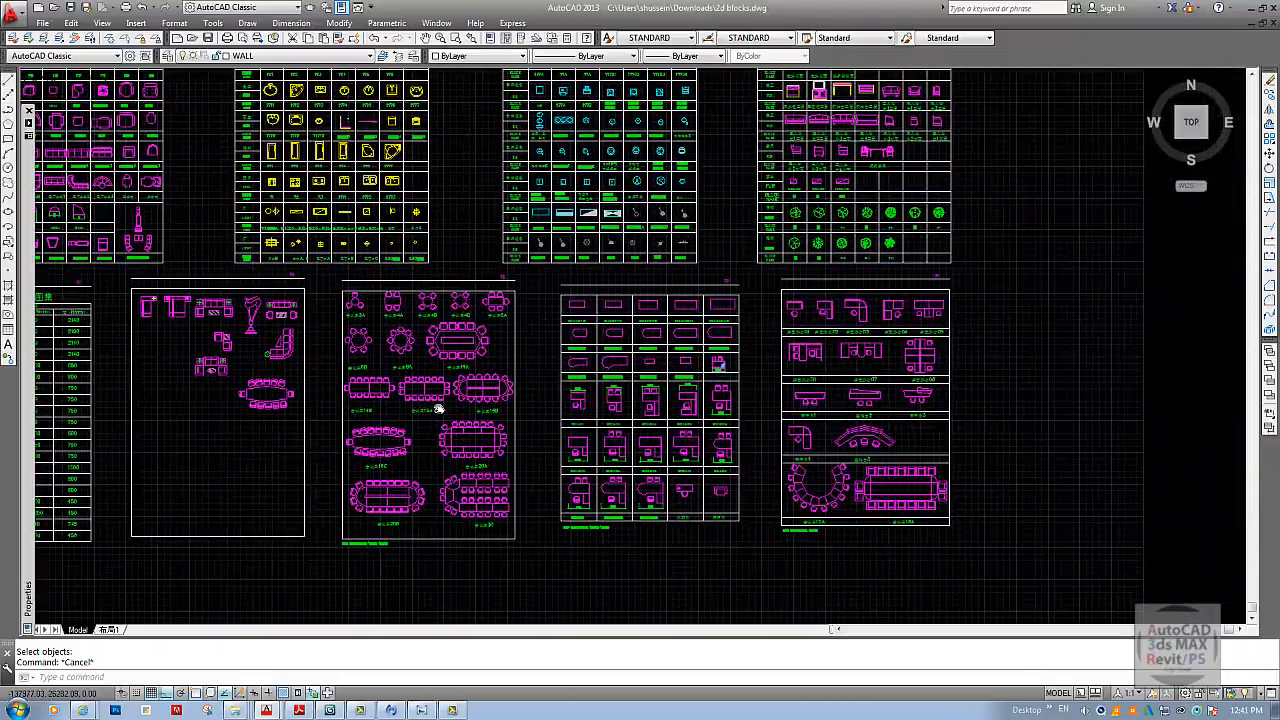
pyautogui.moveTo(438, 408)
pyautogui.mouseDown(button='middle')
pyautogui.moveTo(558, 426)
pyautogui.moveTo(680, 486)
pyautogui.mouseUp(button='middle')
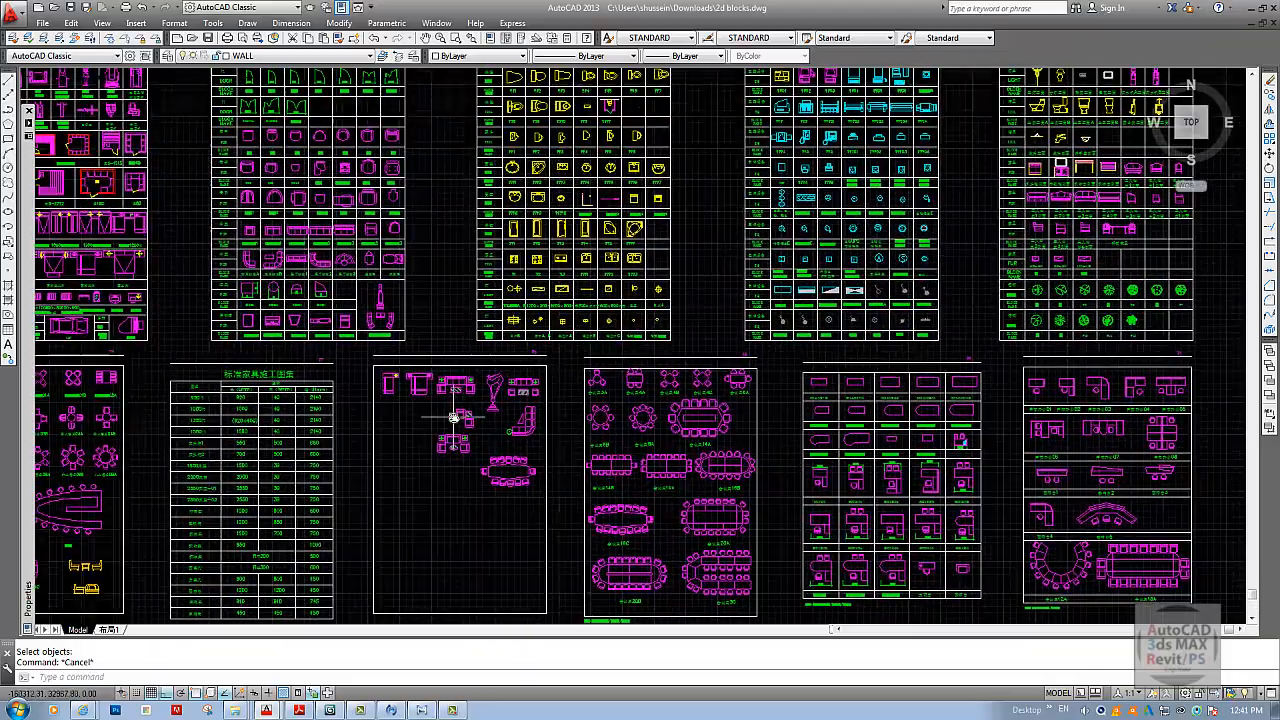
pyautogui.moveTo(453, 416)
pyautogui.mouseDown(button='middle')
pyautogui.moveTo(553, 380)
pyautogui.moveTo(855, 355)
pyautogui.moveTo(715, 356)
pyautogui.mouseUp(button='middle')
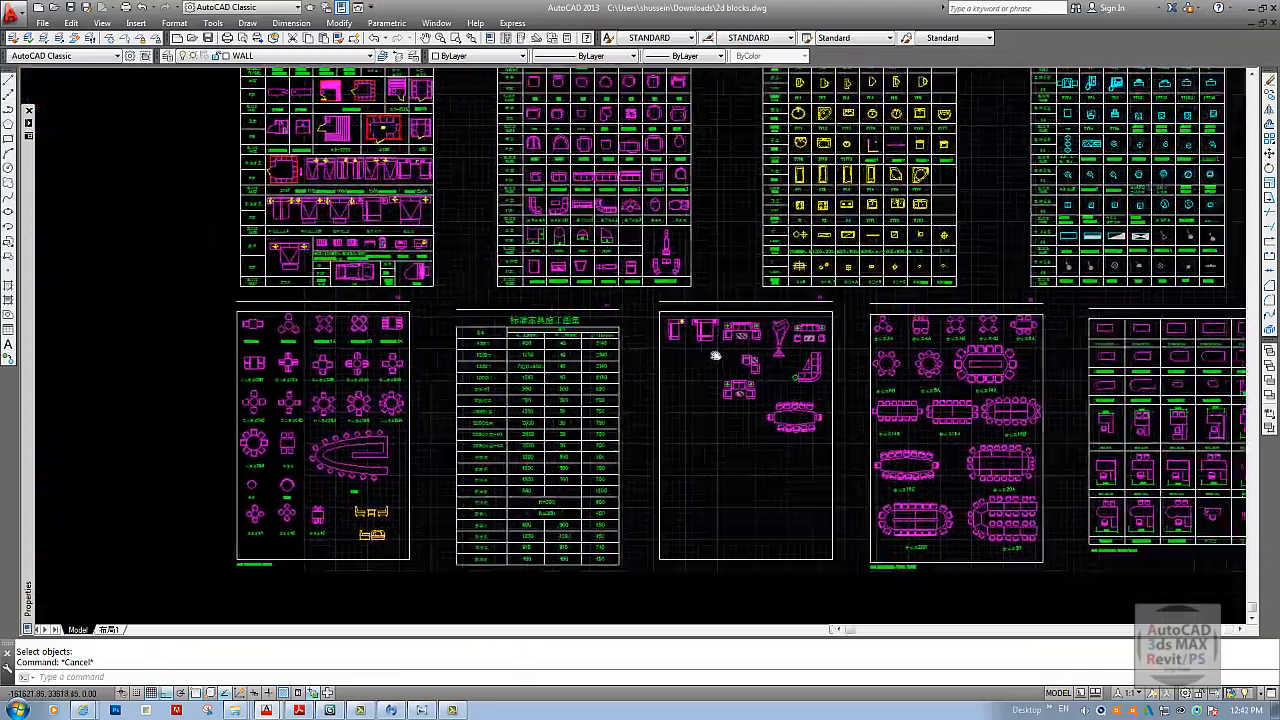
pyautogui.scroll(7, 715, 356)
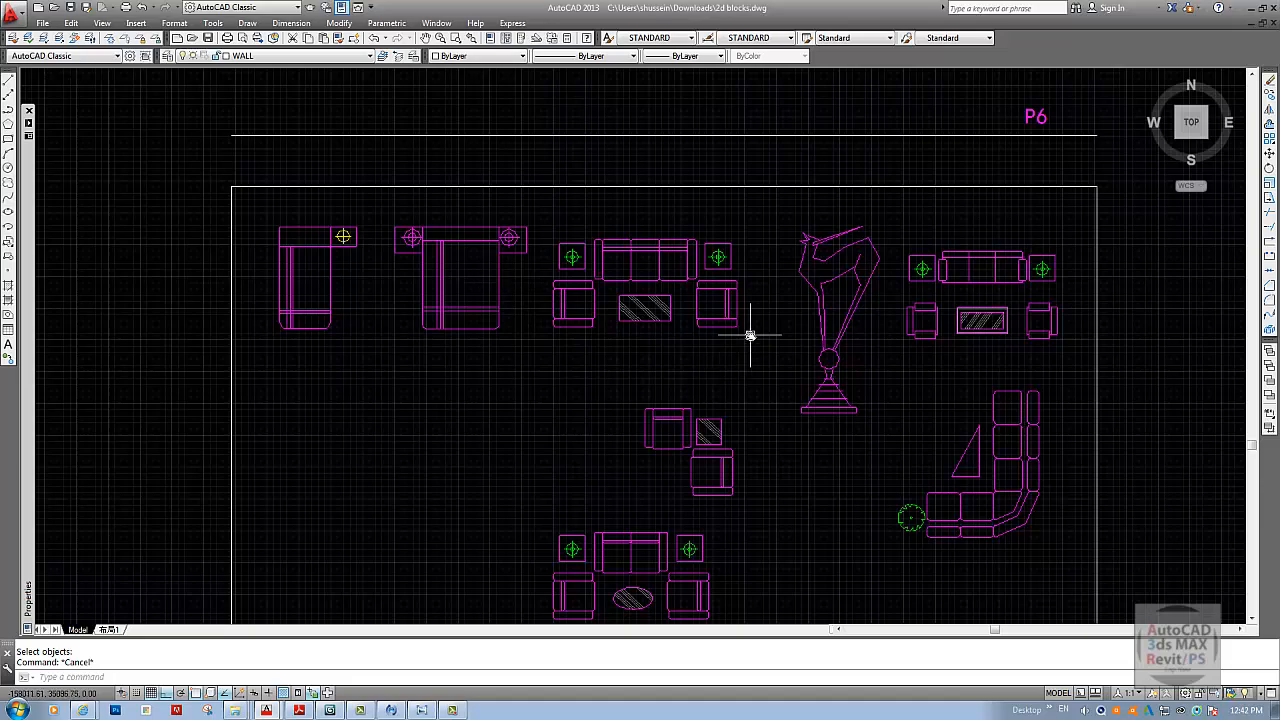
pyautogui.scroll(-4, 592, 340)
# - Copy the three-seat sofa set with two armchairs, side tables and coffee table from sheet P6 to the clipboard
pyautogui.click(71, 22)
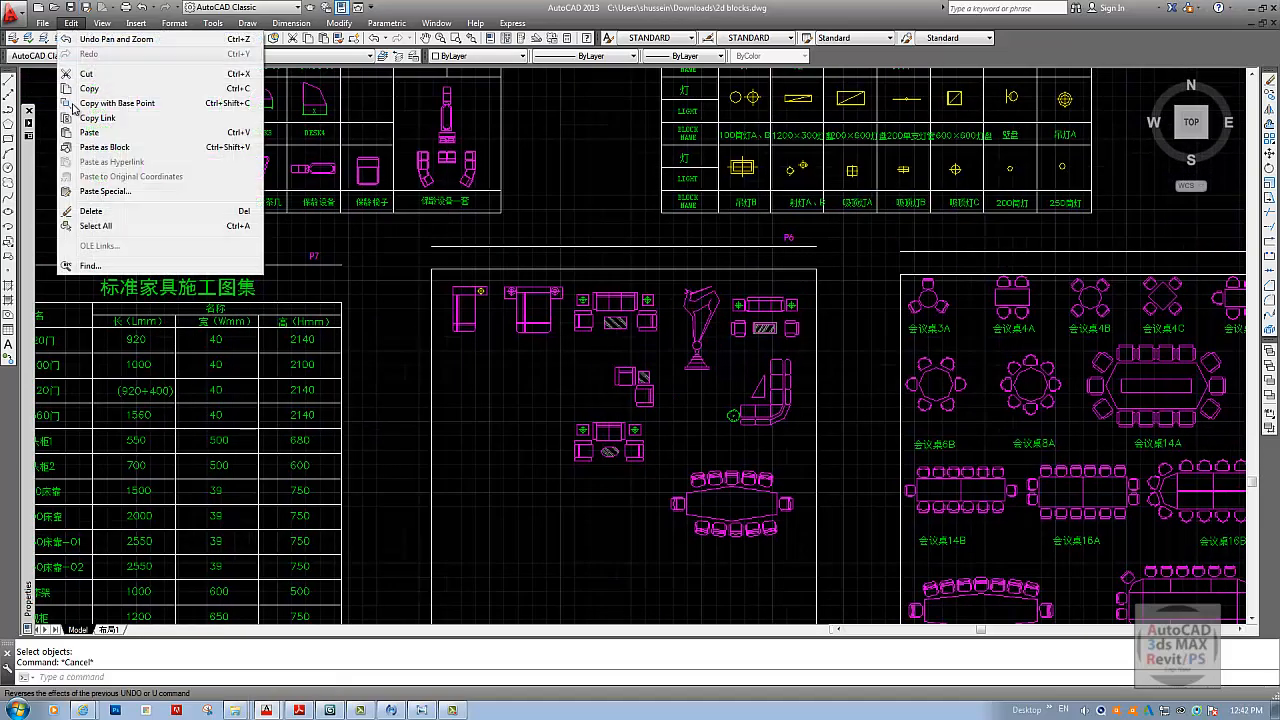
pyautogui.click(88, 88)
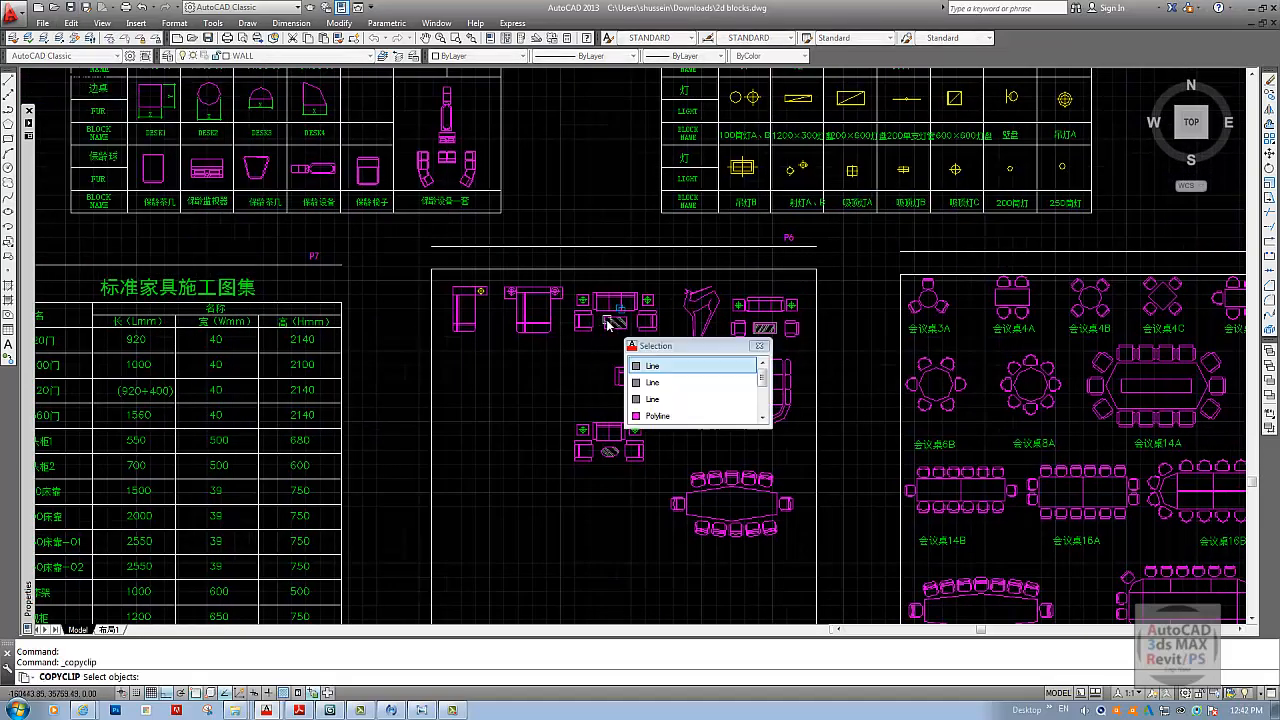
pyautogui.click(608, 322)
pyautogui.scroll(2, 610, 322)
pyautogui.click(543, 258)
pyautogui.click(698, 362)
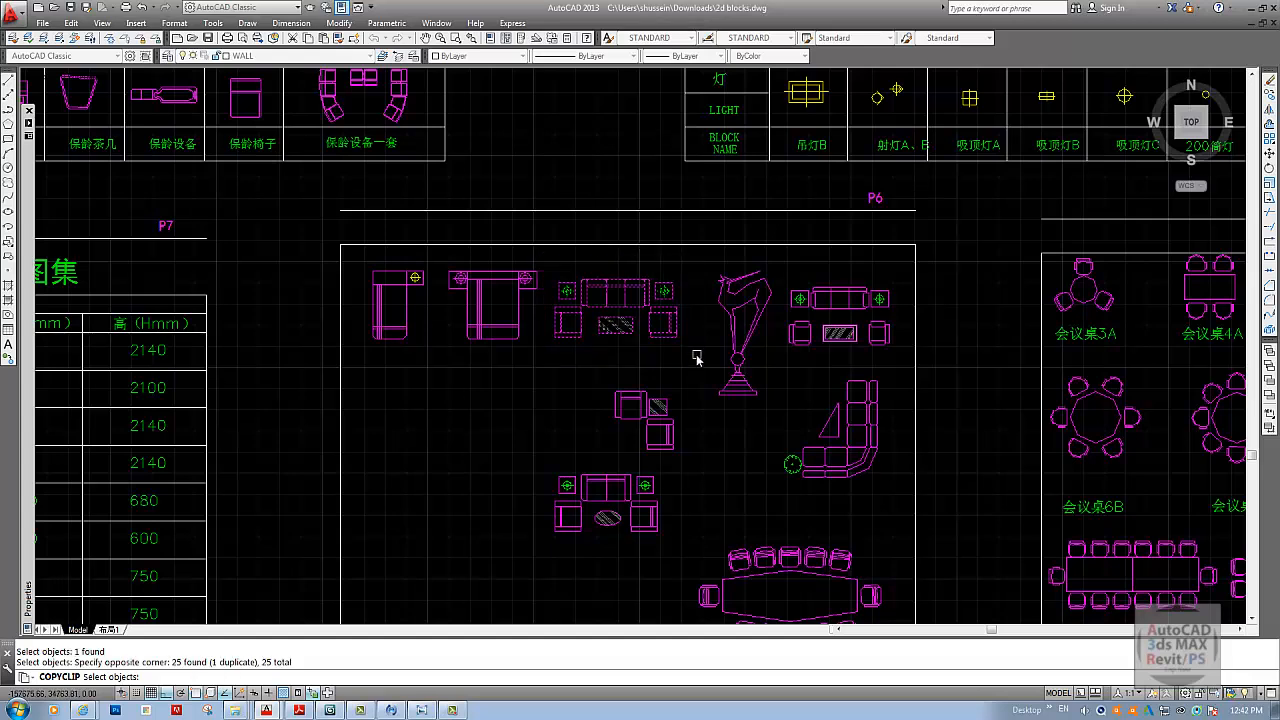
pyautogui.press('Return')
# - Switch from the block library to the floor plan in Drawing1.dwg
pyautogui.click(436, 22)
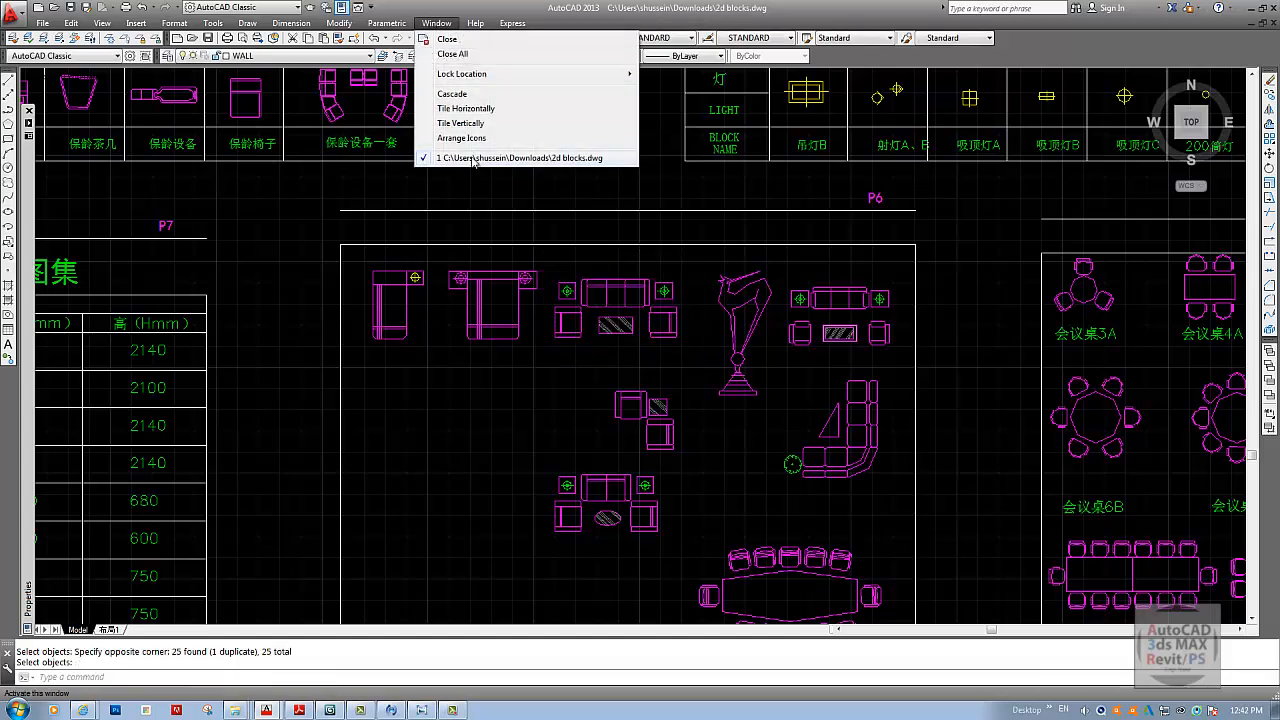
pyautogui.click(297, 710)
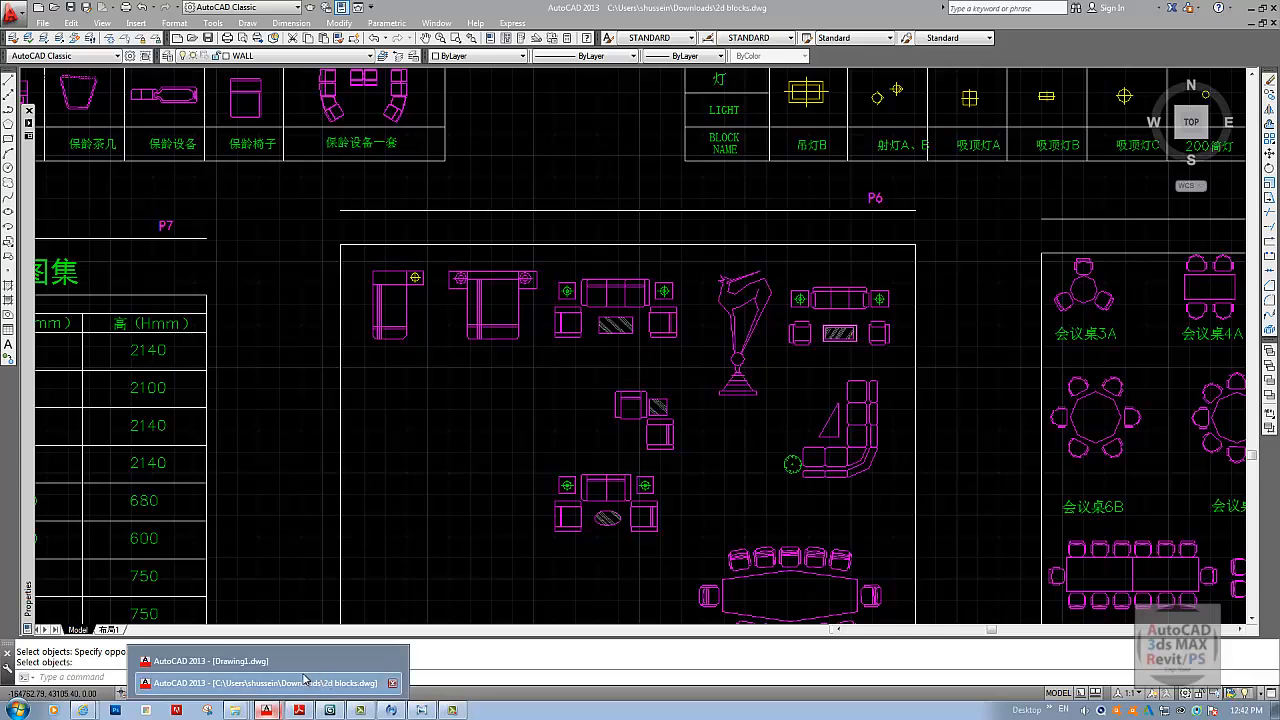
pyautogui.click(257, 662)
pyautogui.moveTo(794, 236); pyautogui.dragTo(692, 243, button='middle')
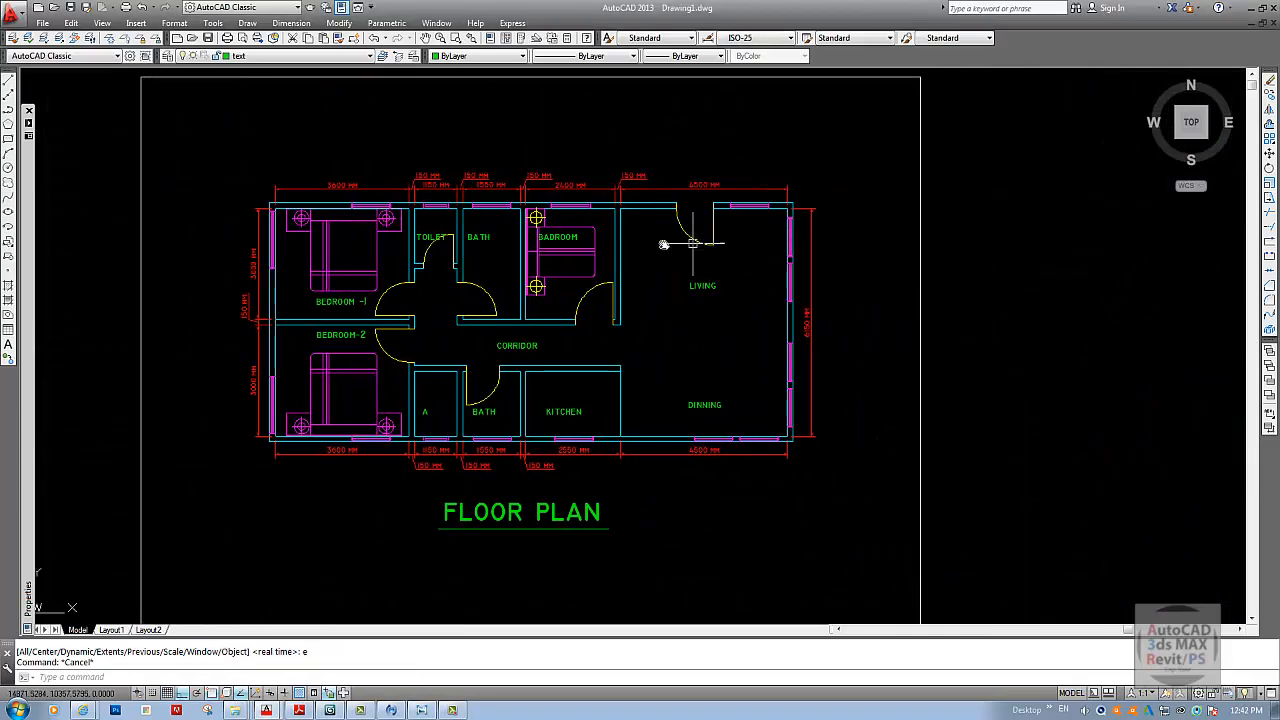
# - Paste the copied sofa set with armchairs and tables into the empty space east of the floor plan
pyautogui.click(71, 22)
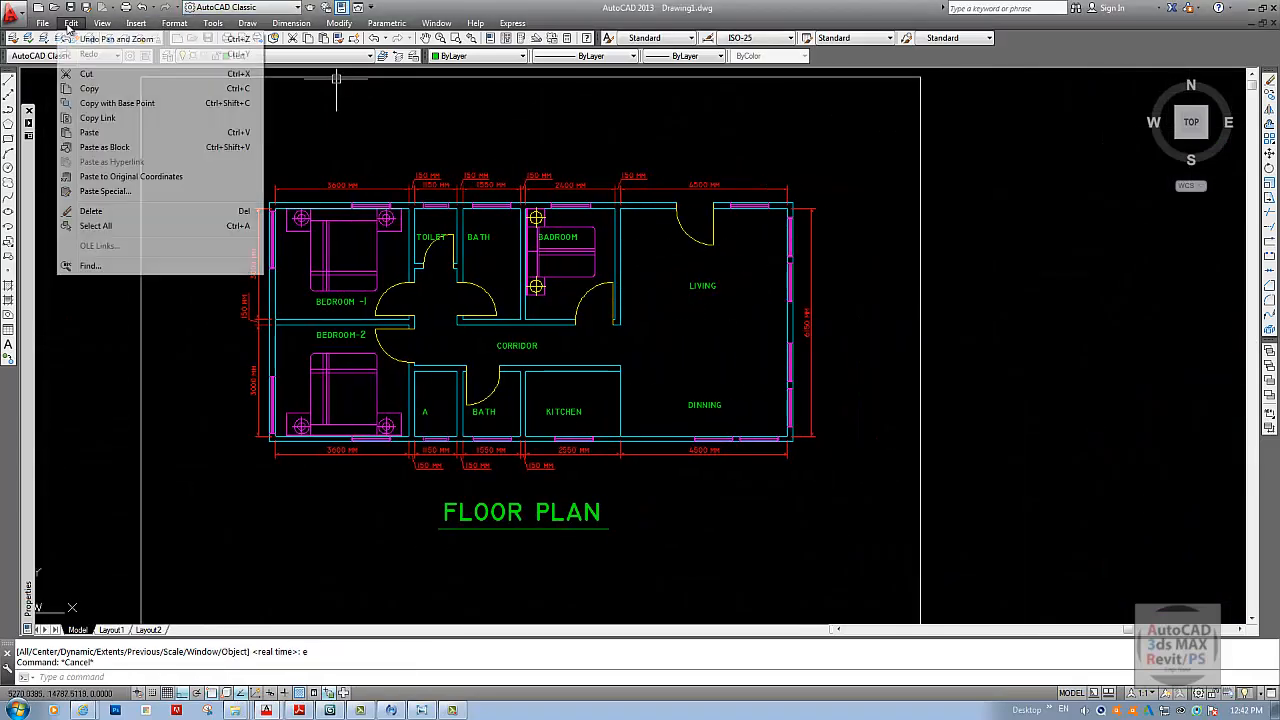
pyautogui.click(92, 132)
pyautogui.moveTo(691, 349); pyautogui.dragTo(562, 380, button='middle')
pyautogui.scroll(3, 514, 366)
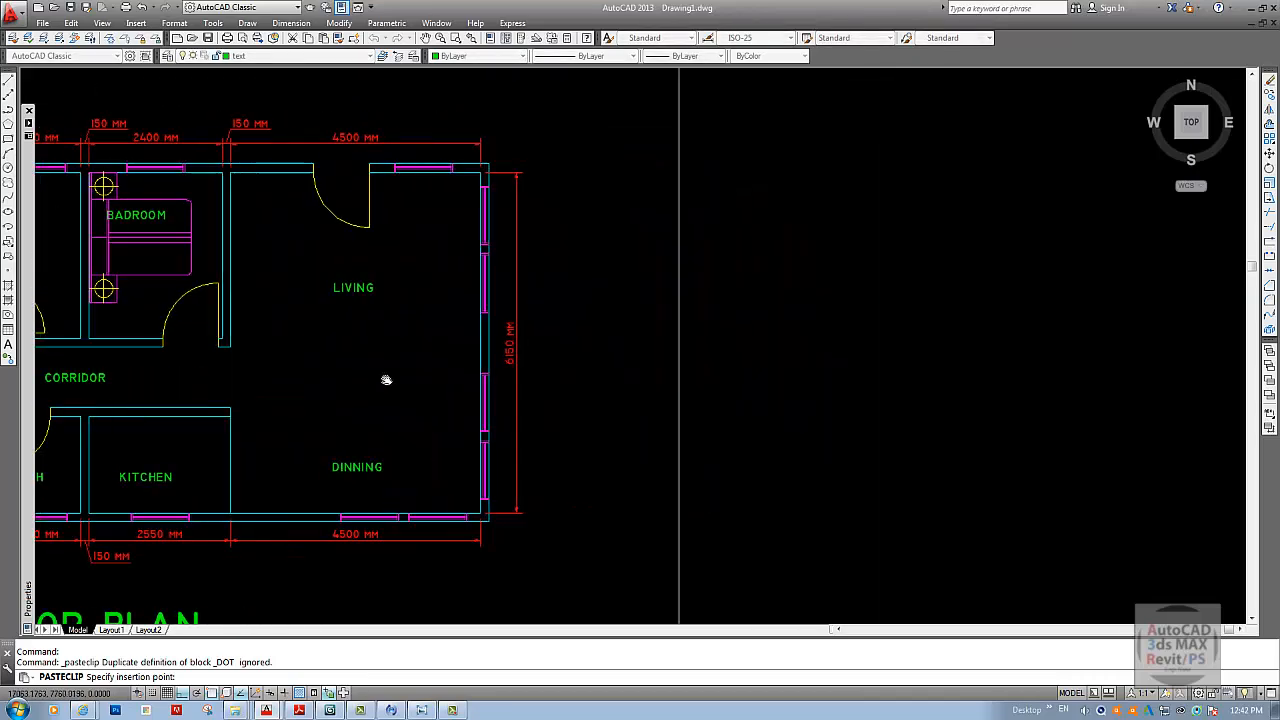
pyautogui.moveTo(763, 372); pyautogui.dragTo(751, 374, button='middle')
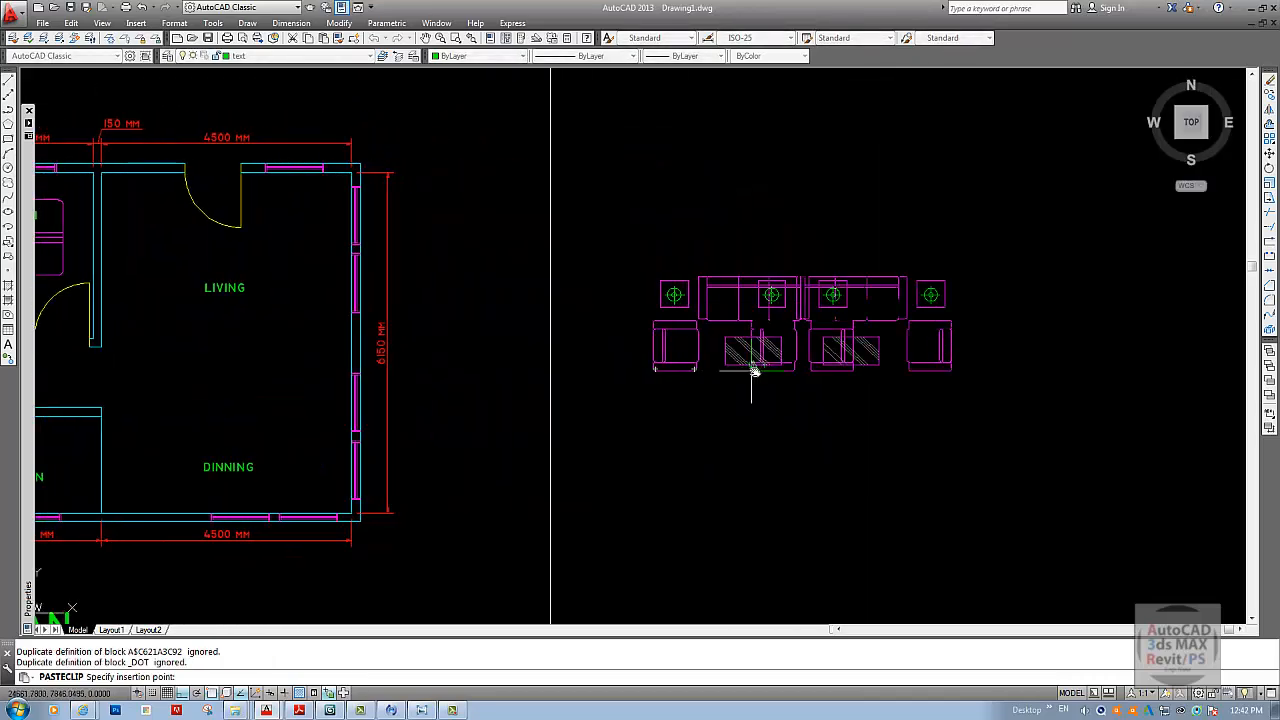
pyautogui.press('Escape')
# - Try to rotate the pasted sofa set about a point above the sofa, and undo the rotation
pyautogui.write('ro')
pyautogui.press('Return')
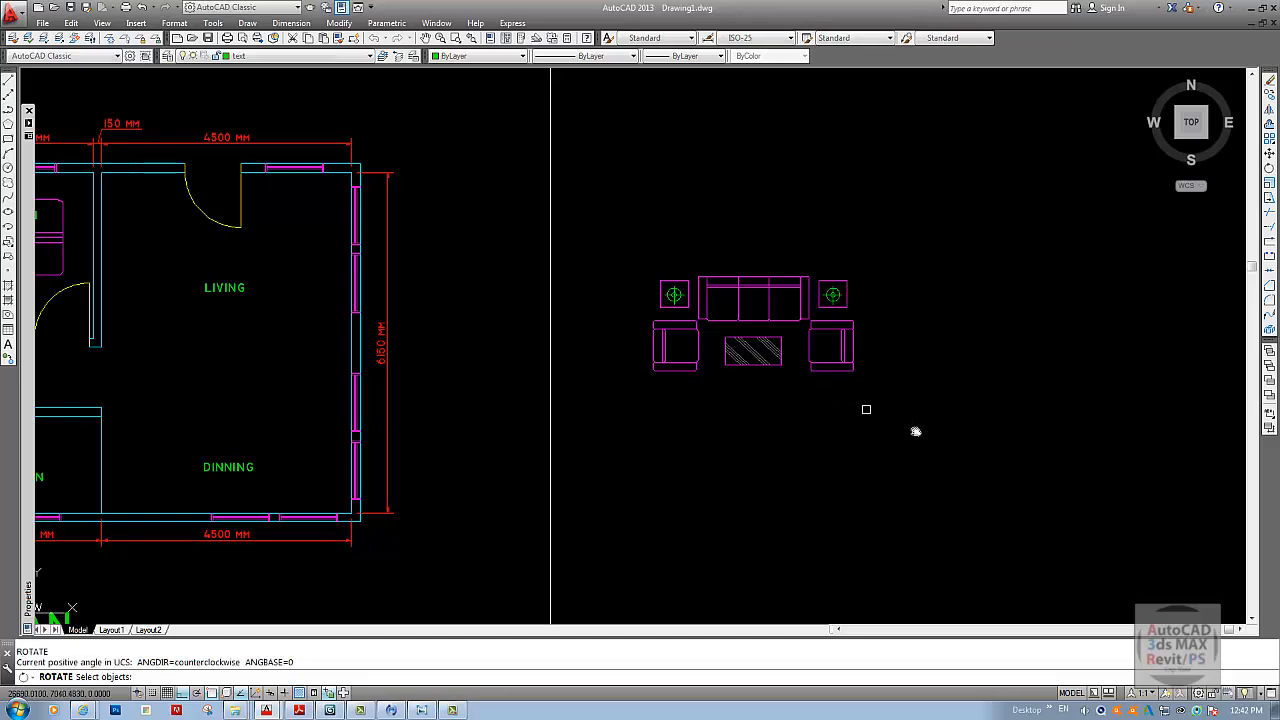
pyautogui.click(928, 442)
pyautogui.click(617, 206)
pyautogui.press('Return')
pyautogui.click(700, 236)
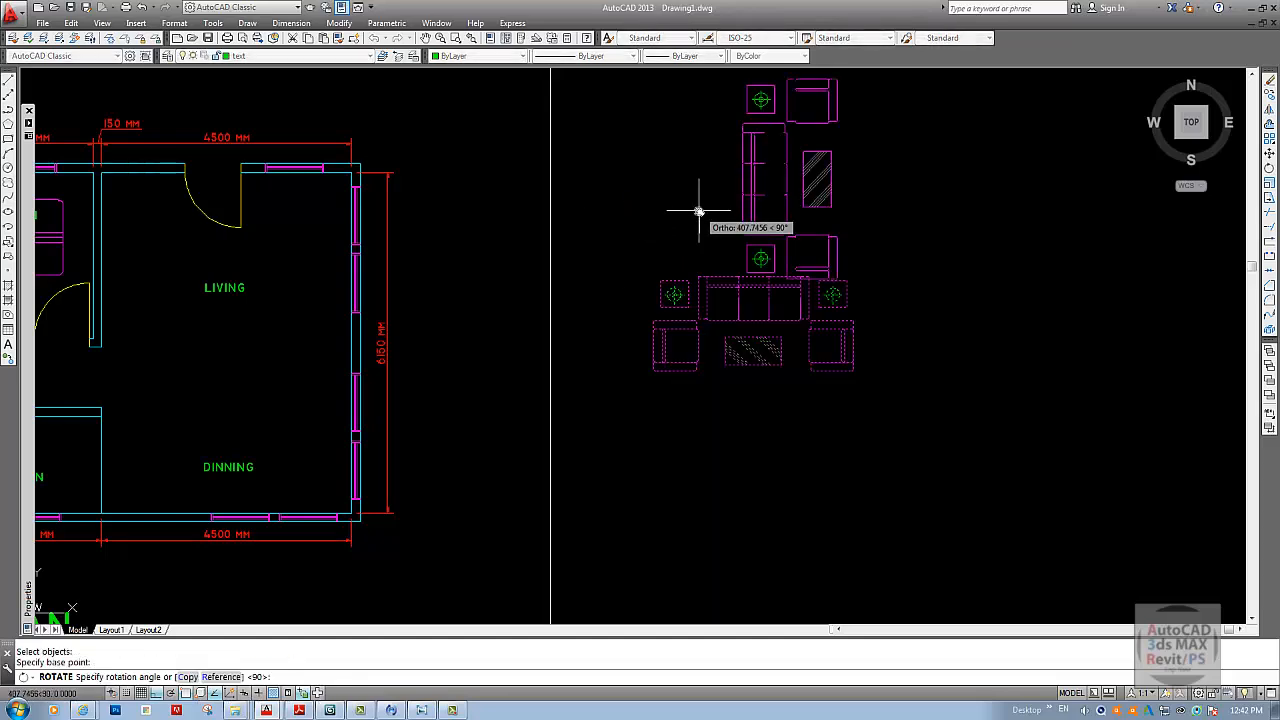
pyautogui.press('F8')
pyautogui.click(705, 197)
pyautogui.write('u')
pyautogui.press('Return')
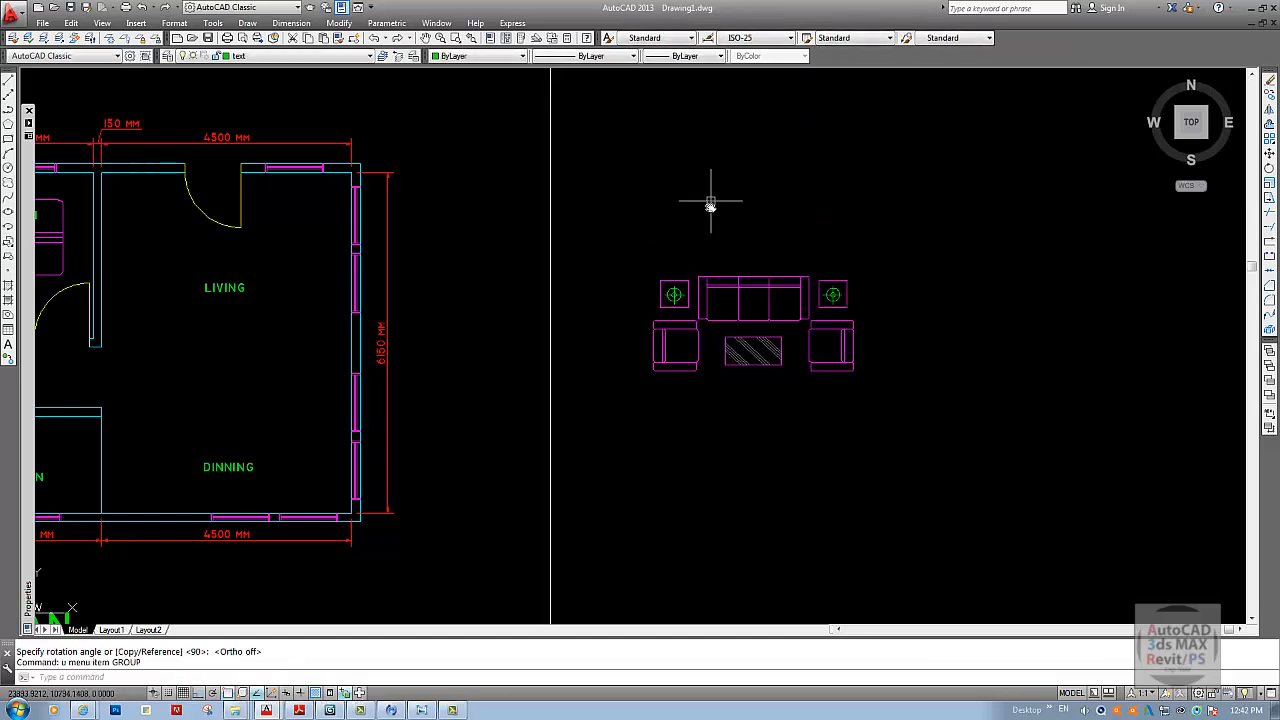
# - Rotate the whole pasted sofa set 90° counterclockwise with Ortho on
pyautogui.write('ro')
pyautogui.press('Return')
pyautogui.click(902, 380)
pyautogui.click(669, 223)
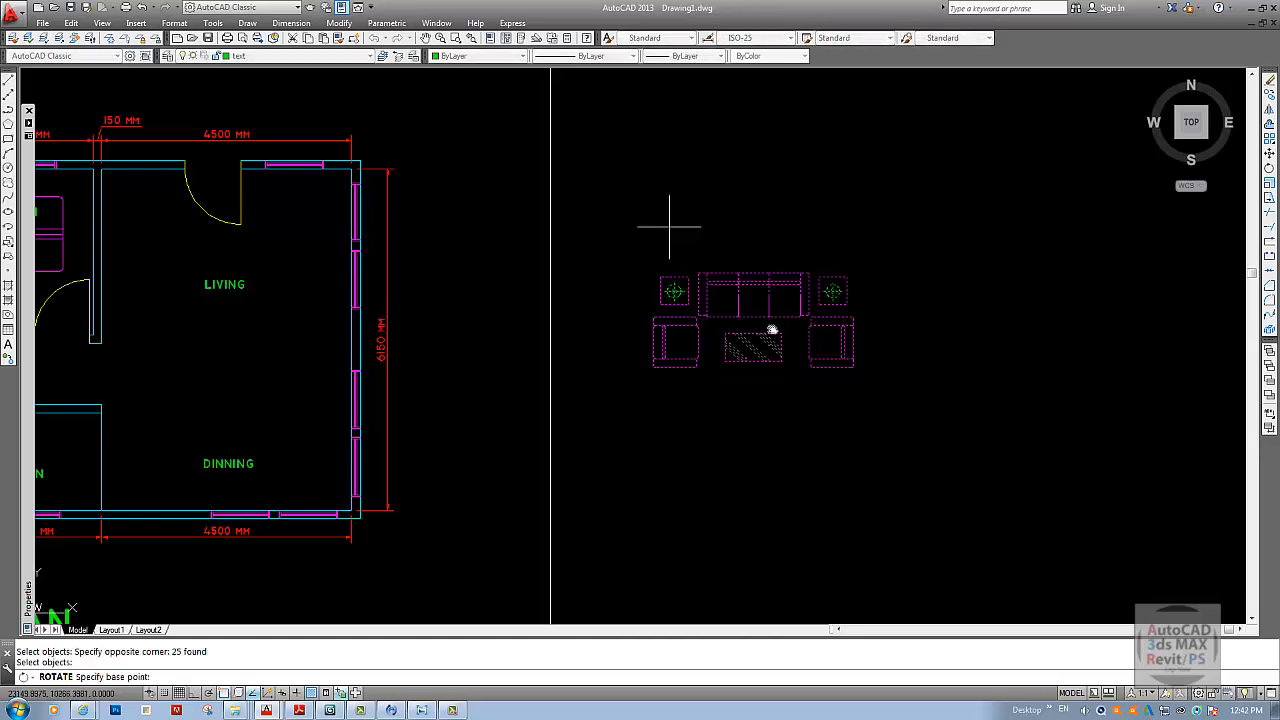
pyautogui.press('Return')
pyautogui.click(771, 316)
pyautogui.press('F8')
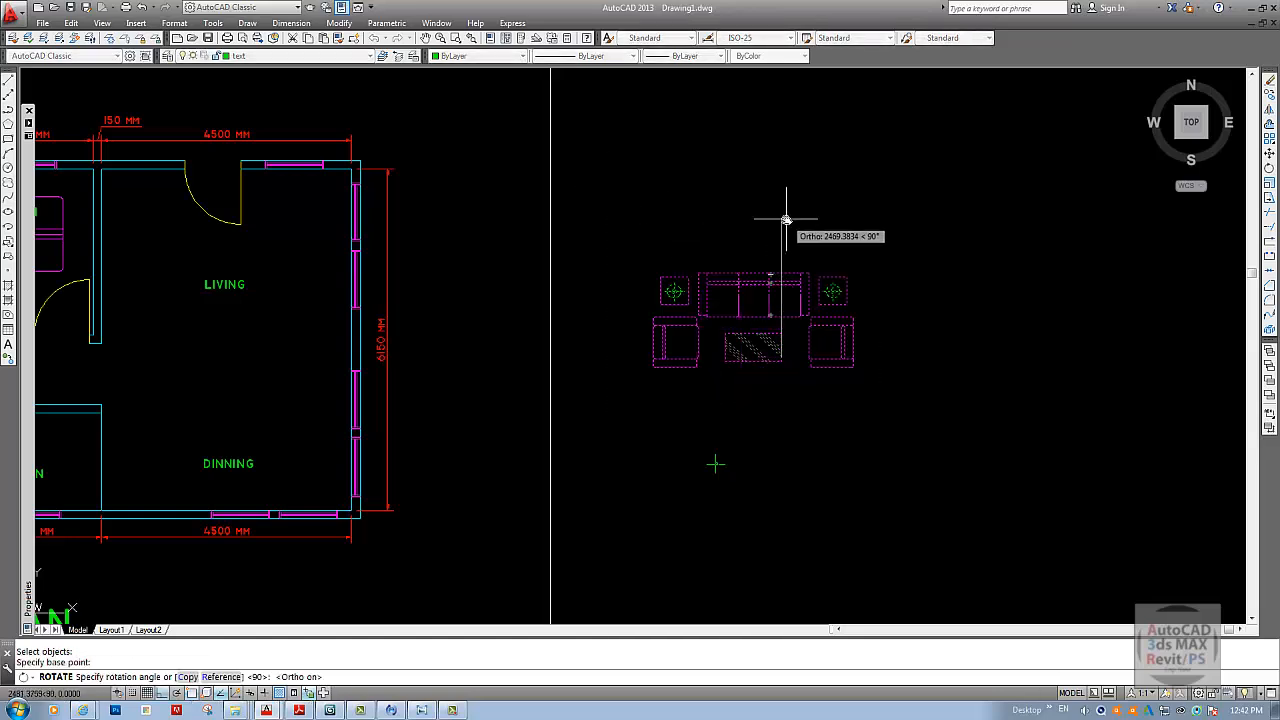
pyautogui.click(786, 220)
pyautogui.press('Return')
pyautogui.moveTo(363, 277); pyautogui.dragTo(683, 286, button='middle')
pyautogui.press('Escape')
pyautogui.press('Escape')
# - Rotate the sofa set another 90° counterclockwise so the sofa lies horizontally below the armchairs and coffee table
pyautogui.moveTo(555, 278); pyautogui.dragTo(507, 277, button='middle')
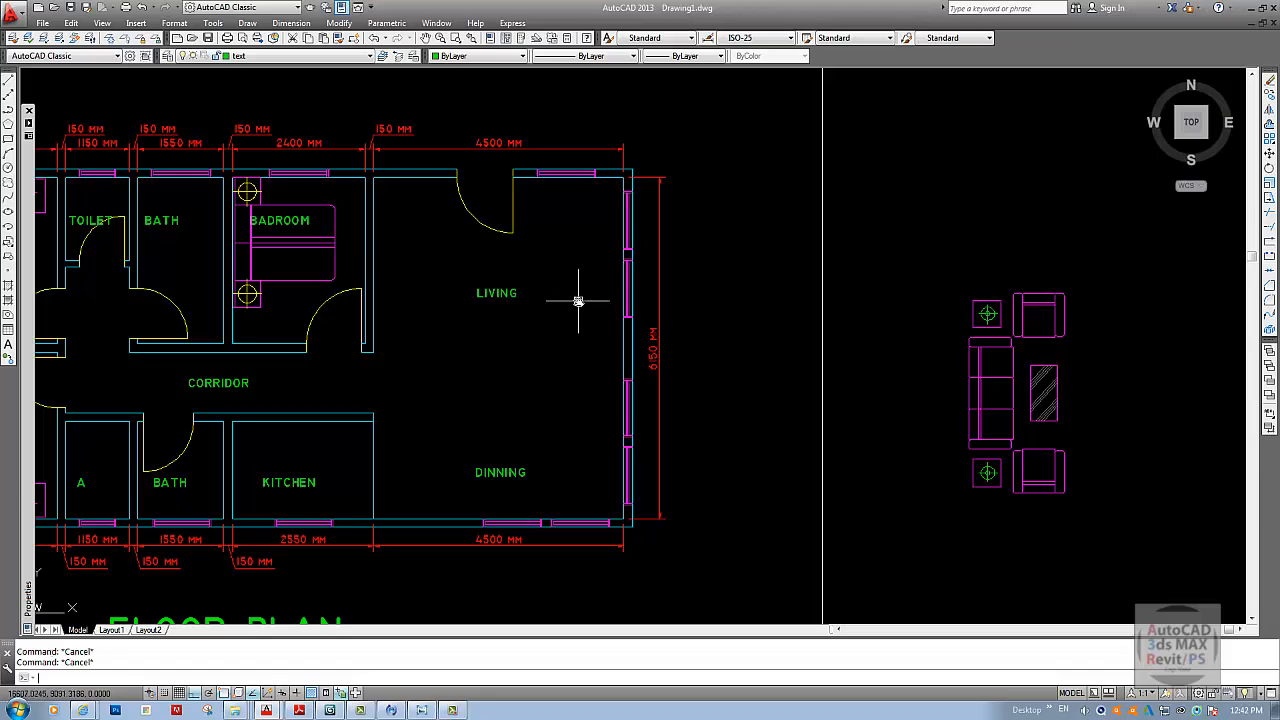
pyautogui.moveTo(597, 314); pyautogui.dragTo(570, 324, button='middle')
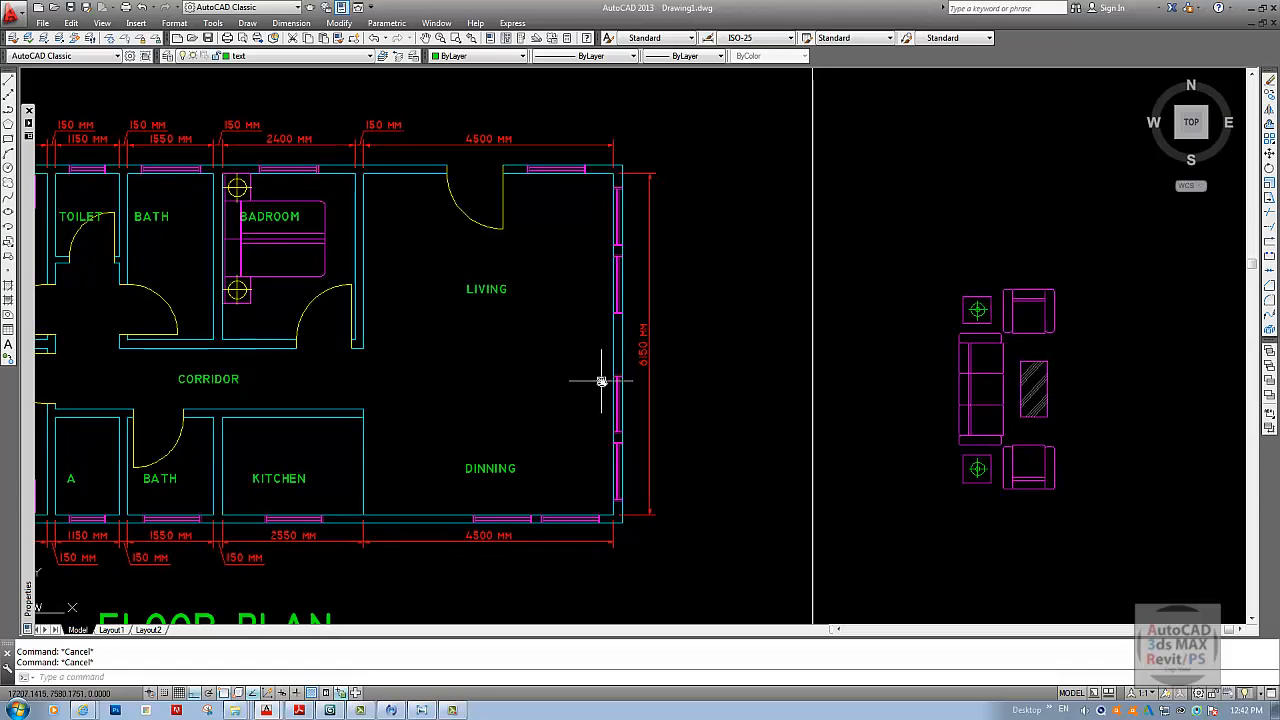
pyautogui.moveTo(717, 380); pyautogui.dragTo(578, 358, button='middle')
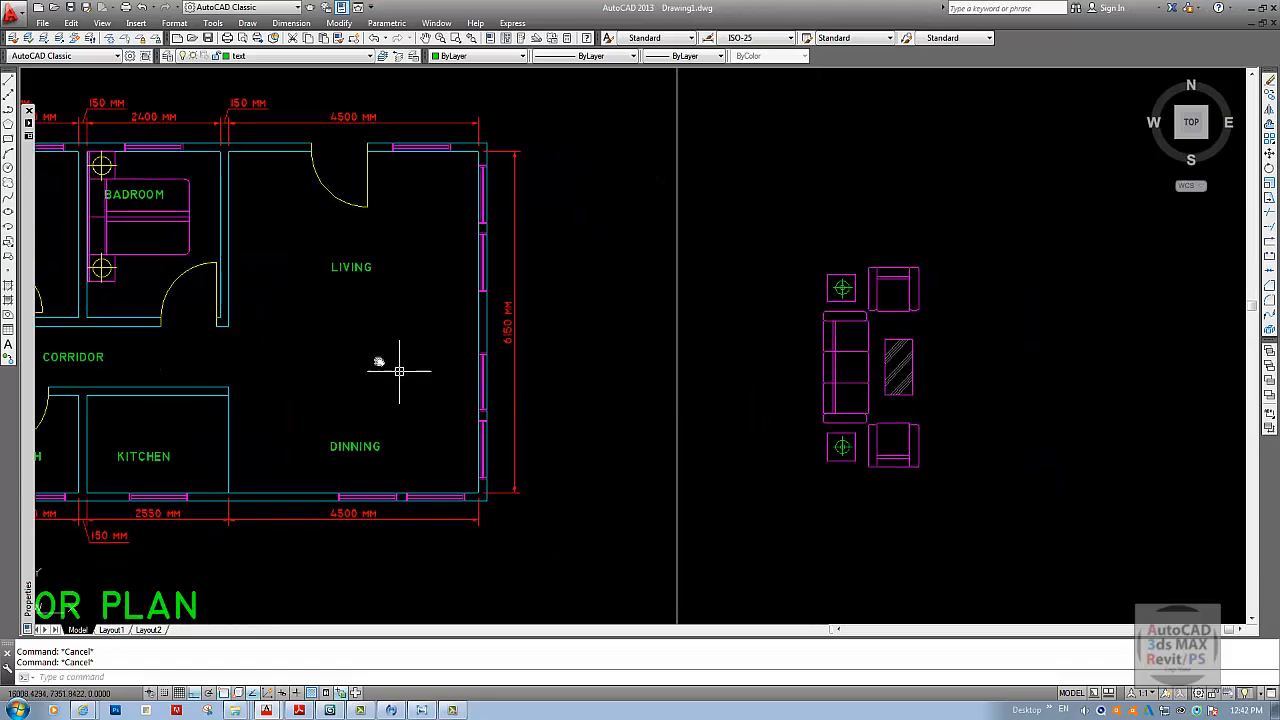
pyautogui.moveTo(379, 362)
pyautogui.mouseDown(button='middle')
pyautogui.moveTo(409, 357)
pyautogui.moveTo(382, 335)
pyautogui.mouseUp(button='middle')
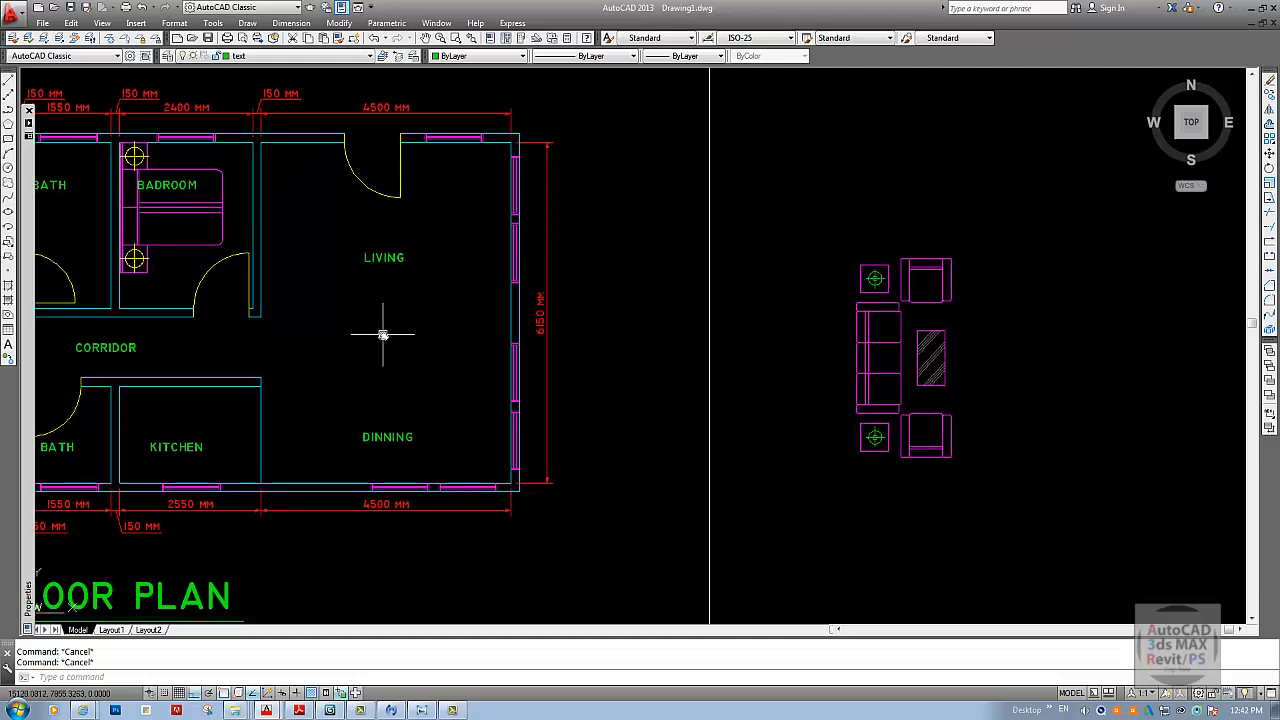
pyautogui.moveTo(895, 388); pyautogui.dragTo(823, 370, button='middle')
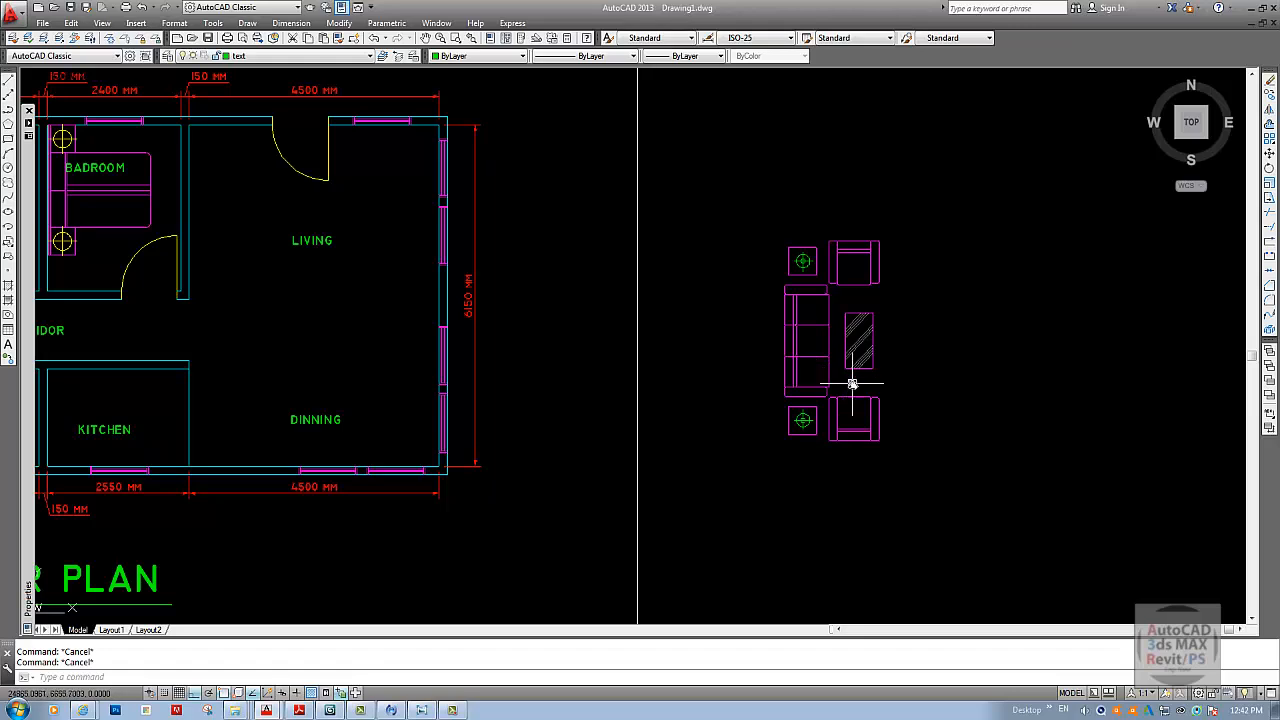
pyautogui.write('ro')
pyautogui.press('Return')
pyautogui.click(971, 458)
pyautogui.click(757, 212)
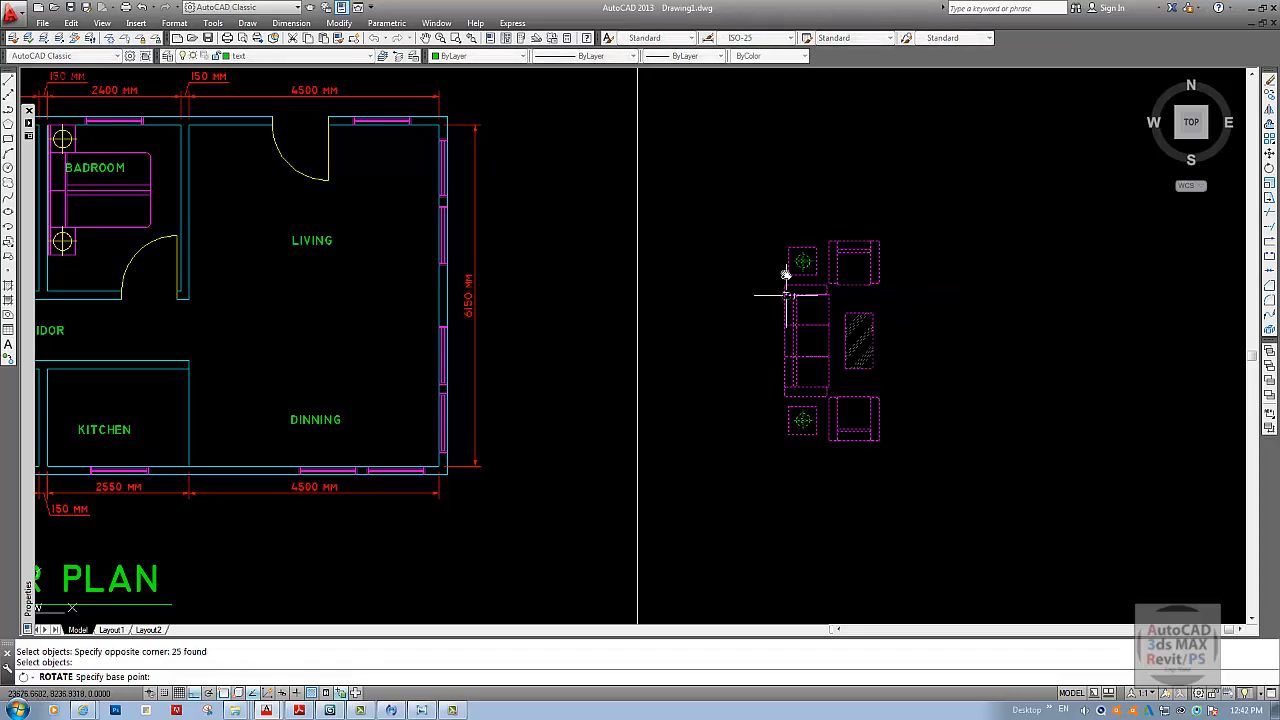
pyautogui.press('Return')
pyautogui.click(777, 300)
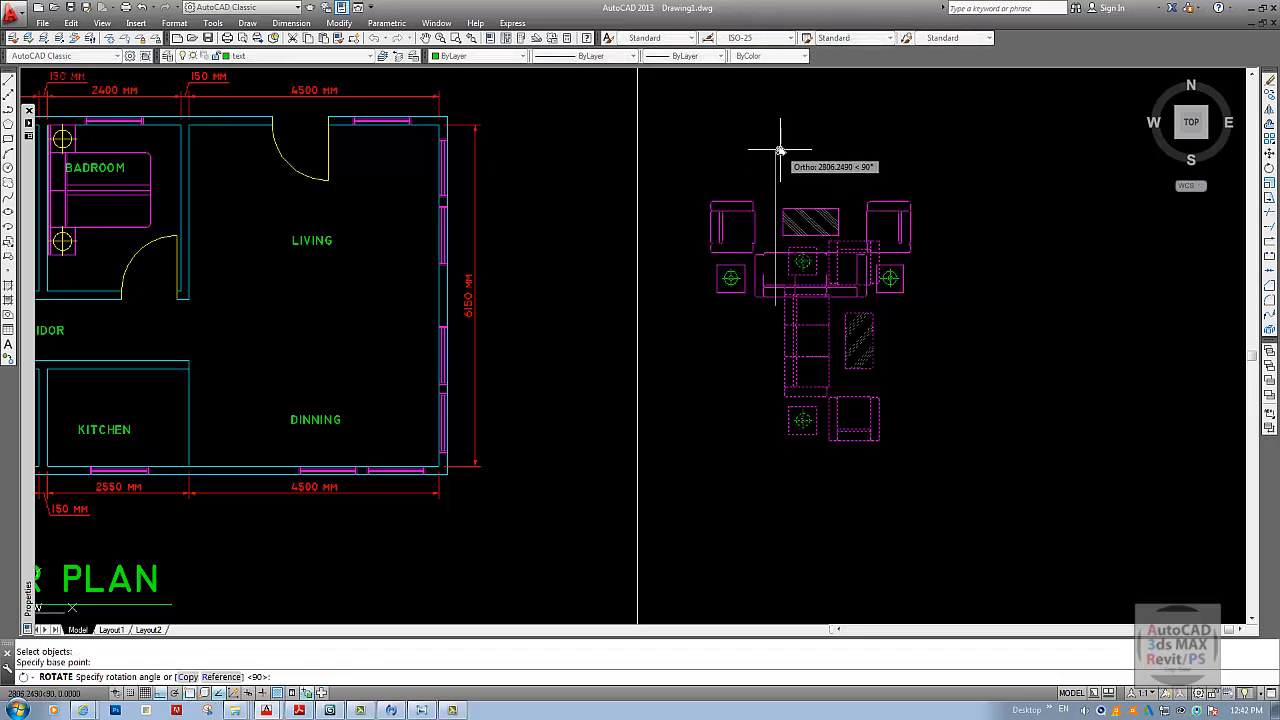
pyautogui.click(854, 202)
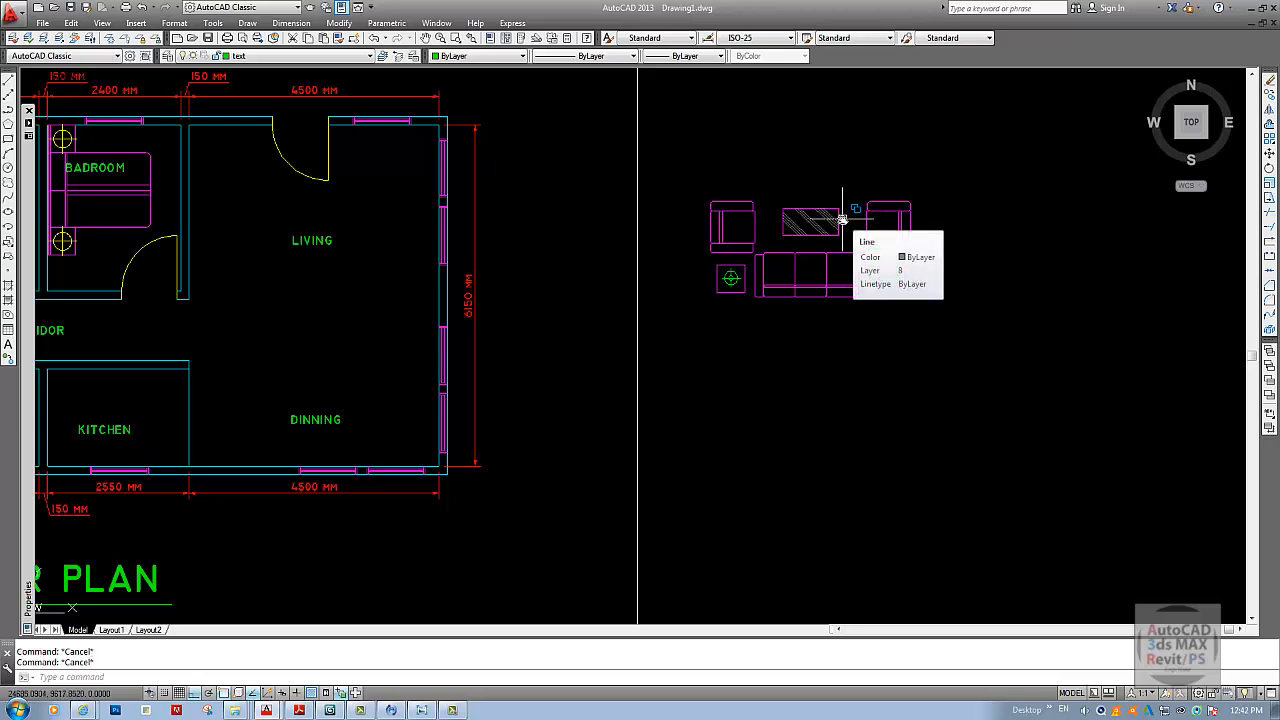
# - Mirror the sofa set across a horizontal line just above it, keeping the original set
pyautogui.moveTo(845, 280); pyautogui.dragTo(843, 395, button='middle')
pyautogui.write('mi')
pyautogui.press('Return')
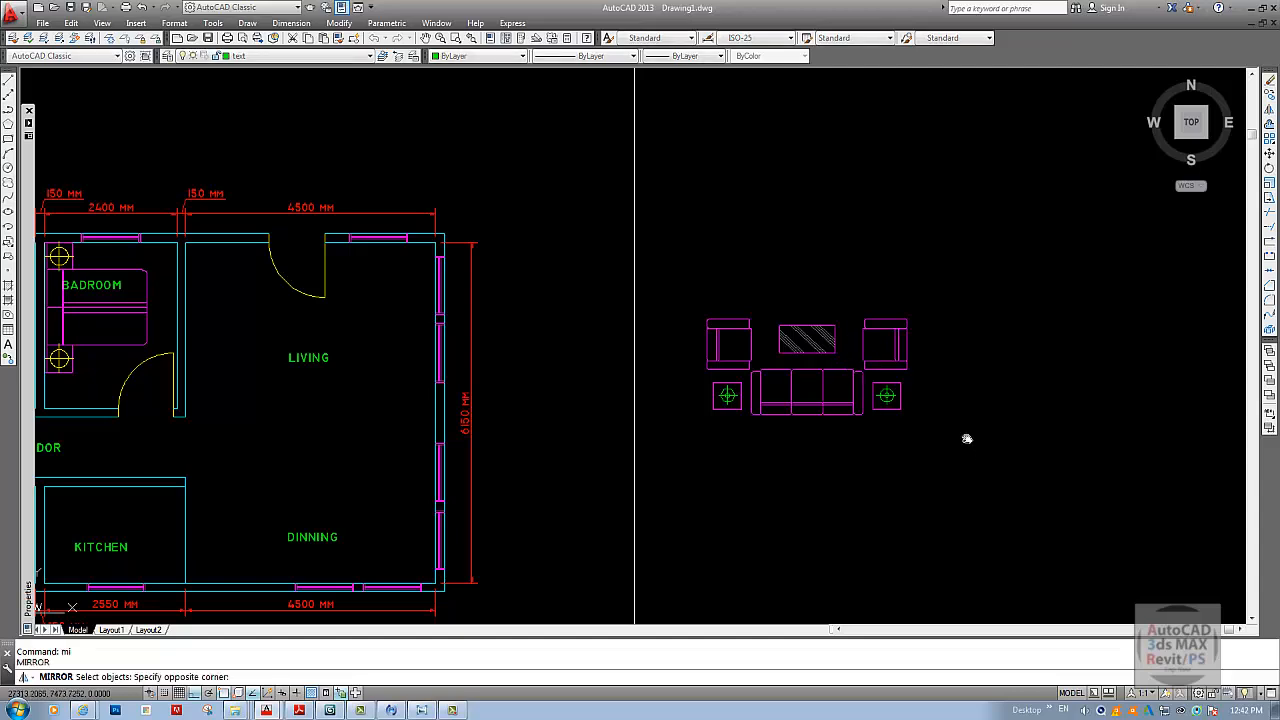
pyautogui.click(984, 452)
pyautogui.click(660, 240)
pyautogui.press('Return')
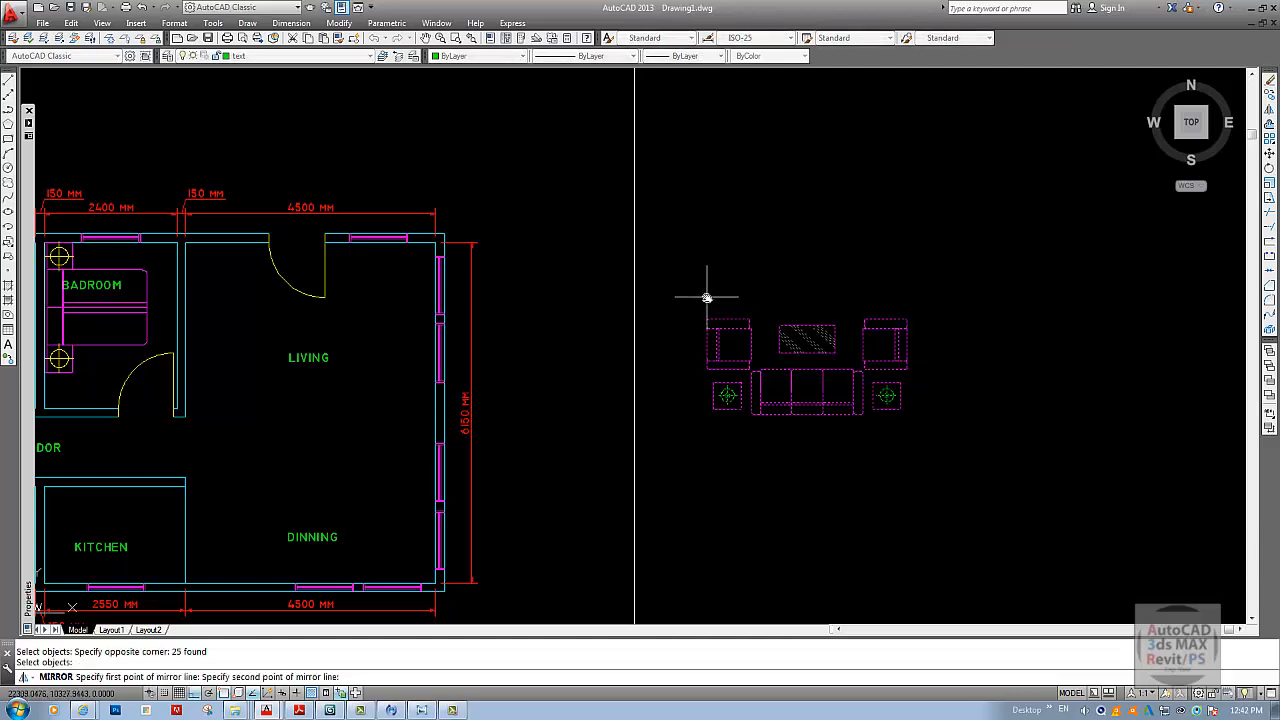
pyautogui.click(706, 297)
pyautogui.click(811, 297)
pyautogui.press('Return')
pyautogui.press('Escape')
pyautogui.press('Escape')
# - Draw a rectangle over the living area, from its upper-left inner corner to the east wall just below the corridor
pyautogui.moveTo(366, 337); pyautogui.dragTo(478, 313, button='middle')
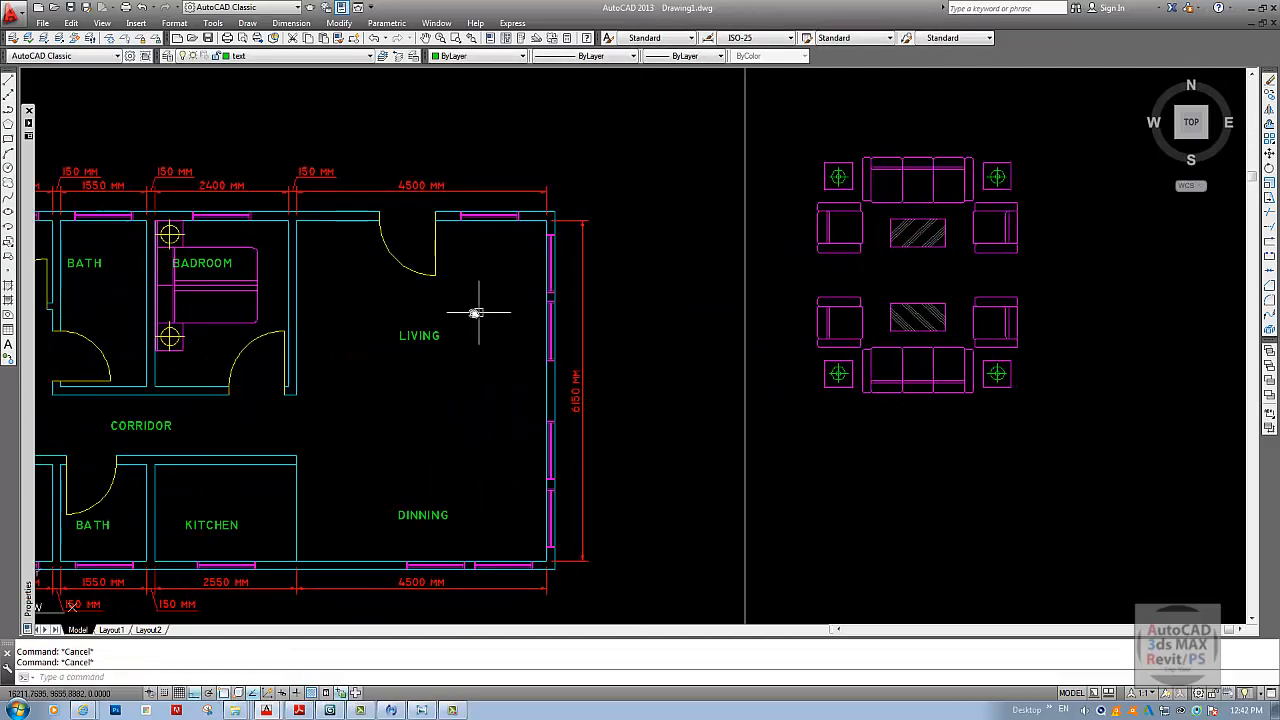
pyautogui.write('rec')
pyautogui.press('Return')
pyautogui.moveTo(616, 270); pyautogui.dragTo(600, 294, button='middle')
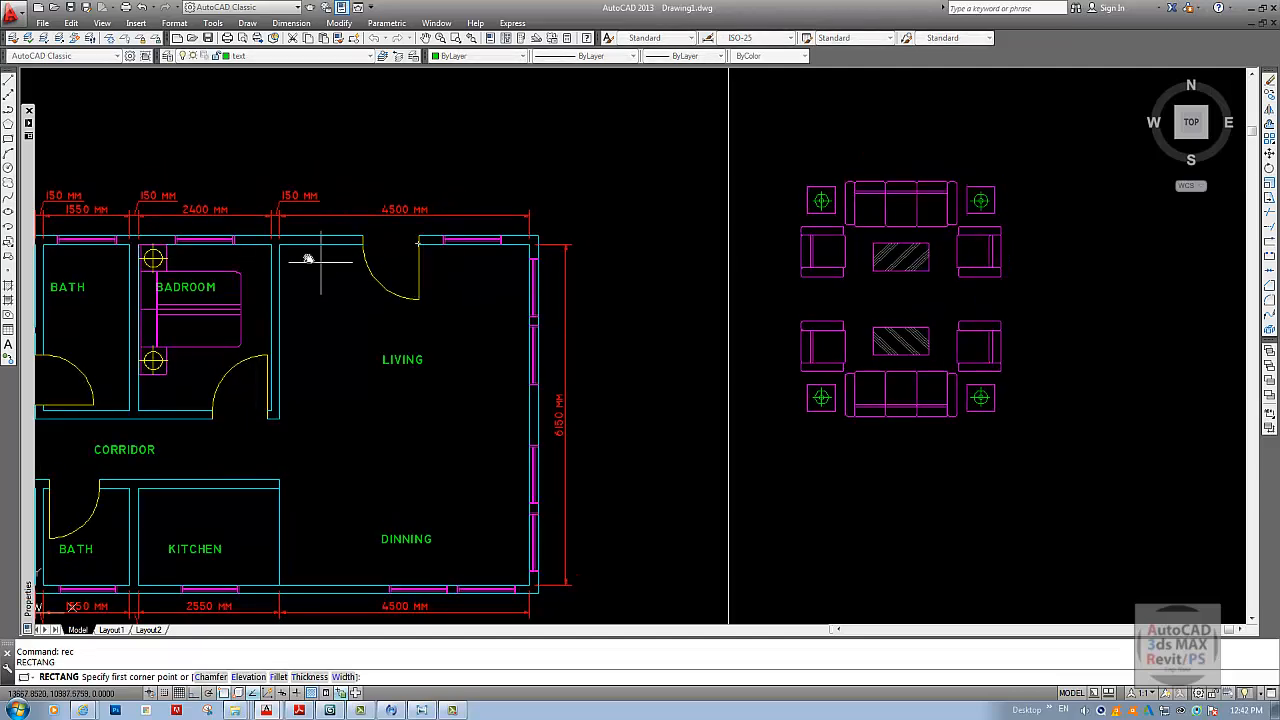
pyautogui.click(283, 250)
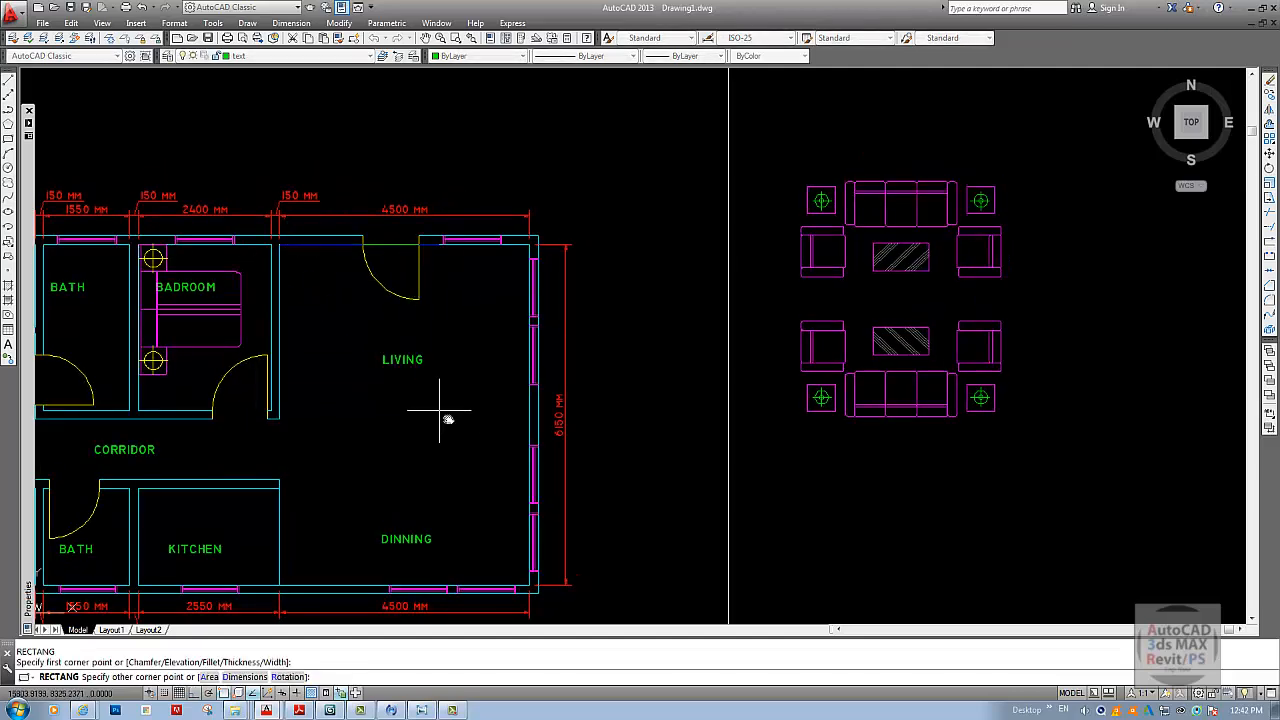
pyautogui.click(530, 487)
pyautogui.press('Escape')
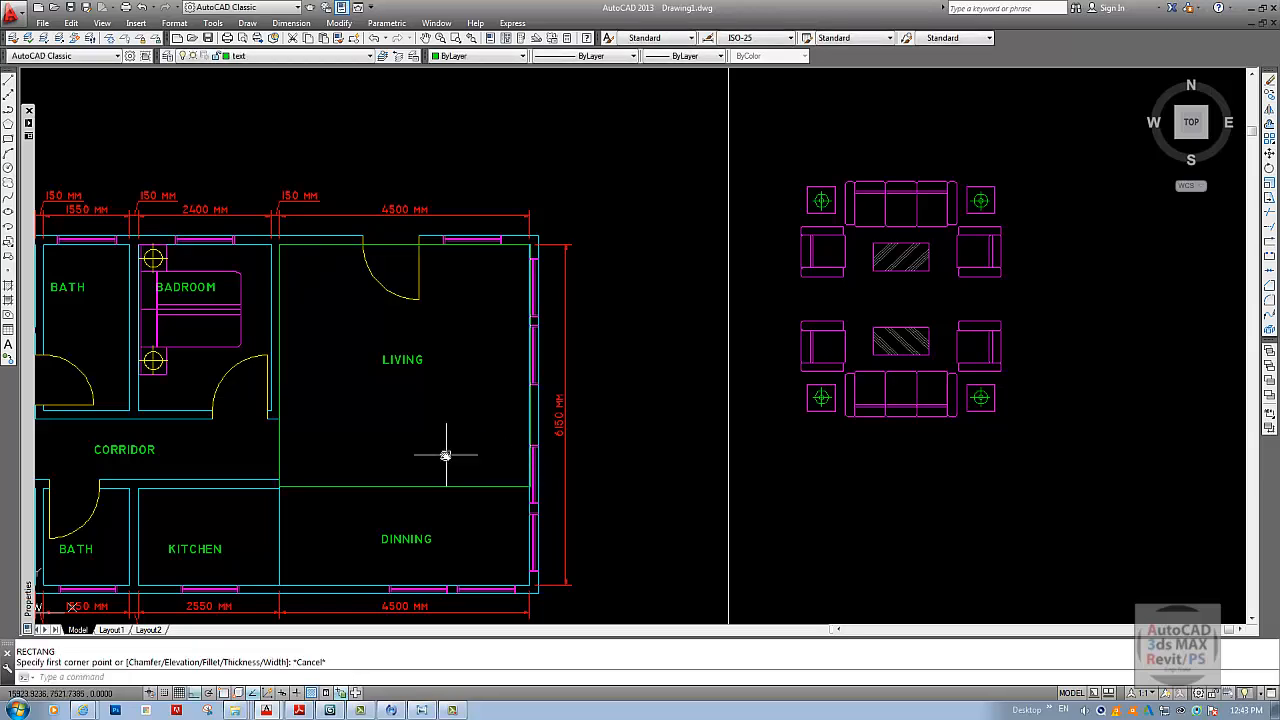
# - Move the living-area rectangle with Ortho off so that it frames the two facing sofa sets
pyautogui.write('m')
pyautogui.press('Return')
pyautogui.click(405, 485)
pyautogui.press('Return')
pyautogui.click(402, 468)
pyautogui.moveTo(765, 466); pyautogui.dragTo(630, 468, button='middle')
pyautogui.press('F8')
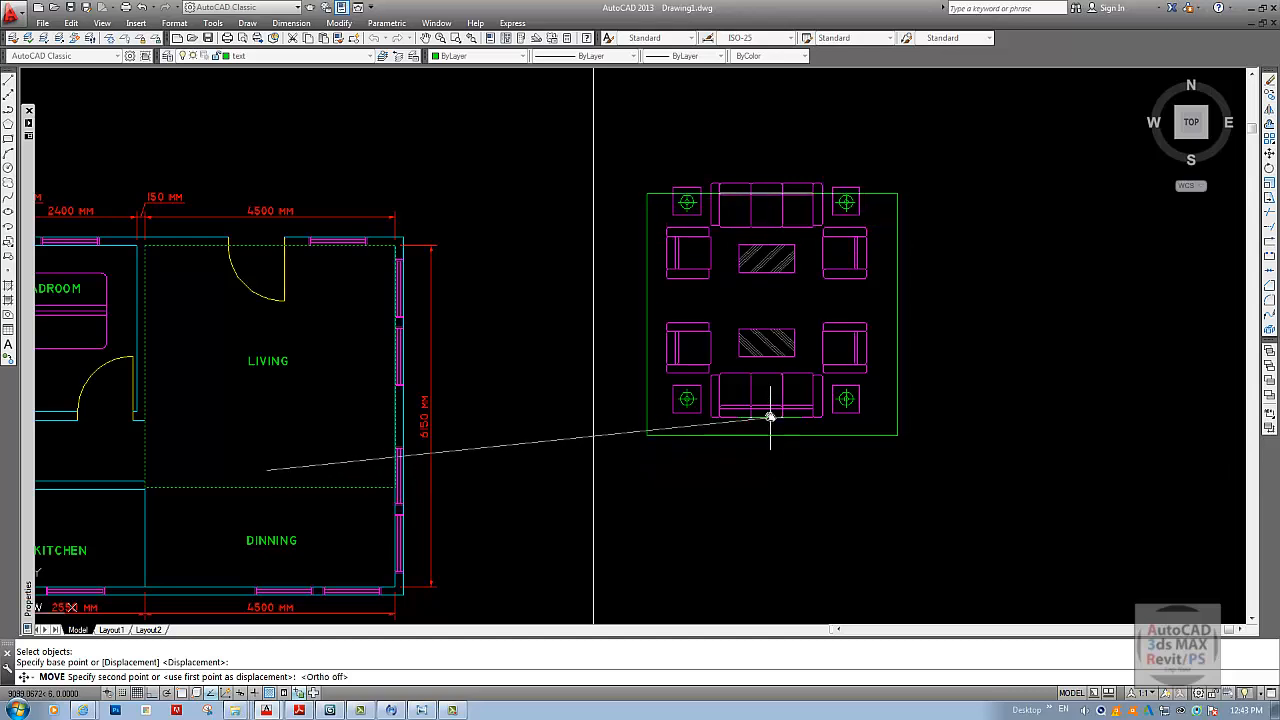
pyautogui.click(770, 405)
pyautogui.moveTo(514, 417)
pyautogui.mouseDown(button='middle')
pyautogui.moveTo(560, 406)
pyautogui.moveTo(530, 419)
pyautogui.mouseUp(button='middle')
pyautogui.press('Escape')
# - Move the lower sofa set straight up, closer to the upper set inside the rectangle
pyautogui.write('m')
pyautogui.press('Return')
pyautogui.click(646, 306)
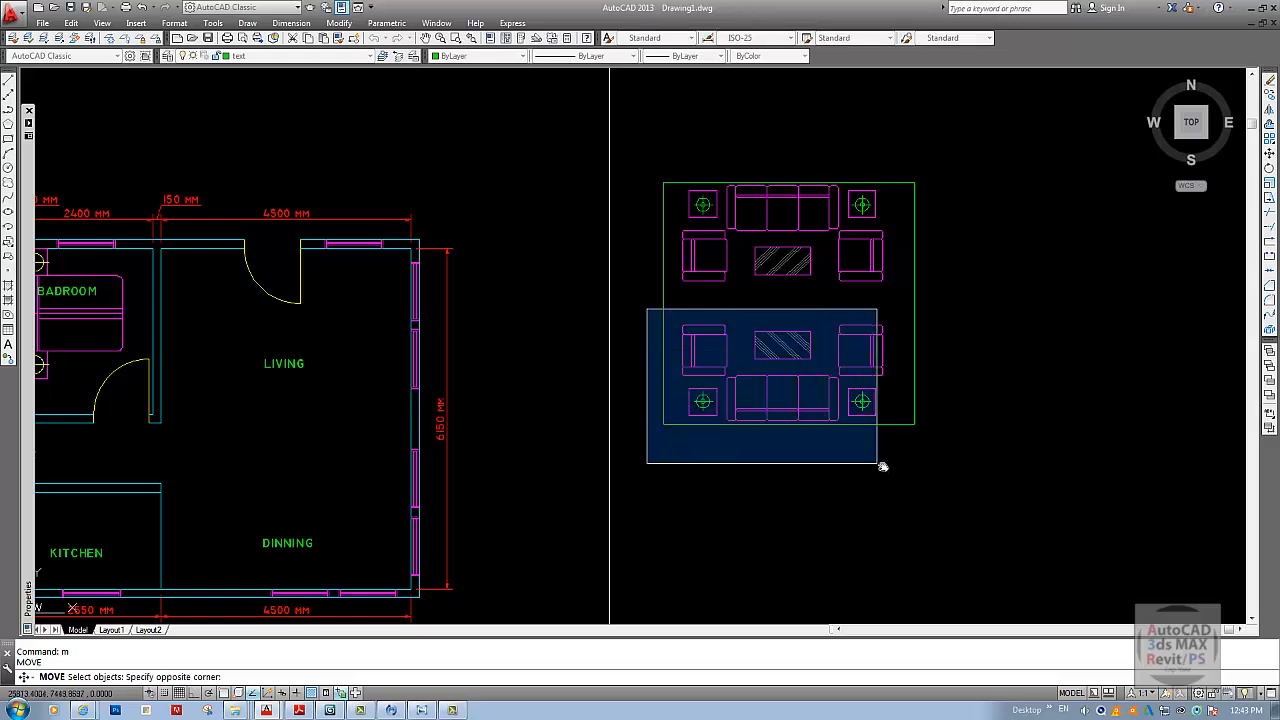
pyautogui.click(898, 468)
pyautogui.press('Return')
pyautogui.click(898, 468)
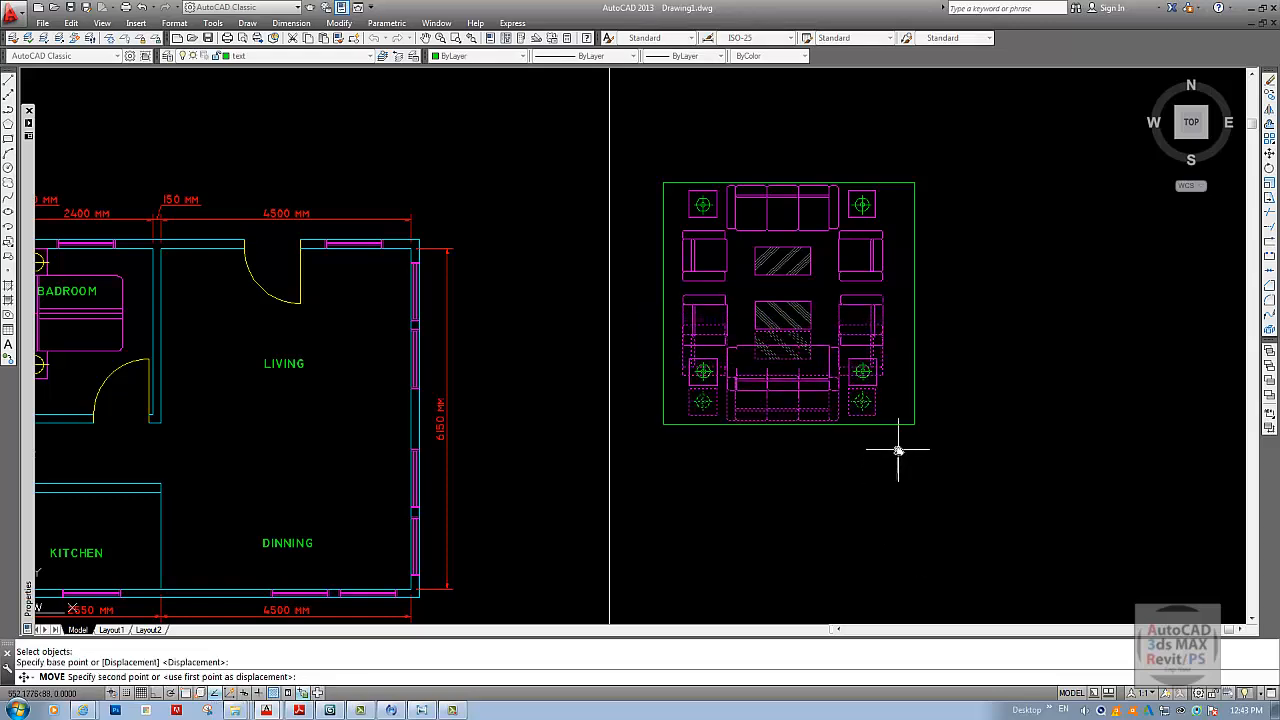
pyautogui.click(900, 447)
pyautogui.moveTo(864, 426); pyautogui.dragTo(846, 453, button='middle')
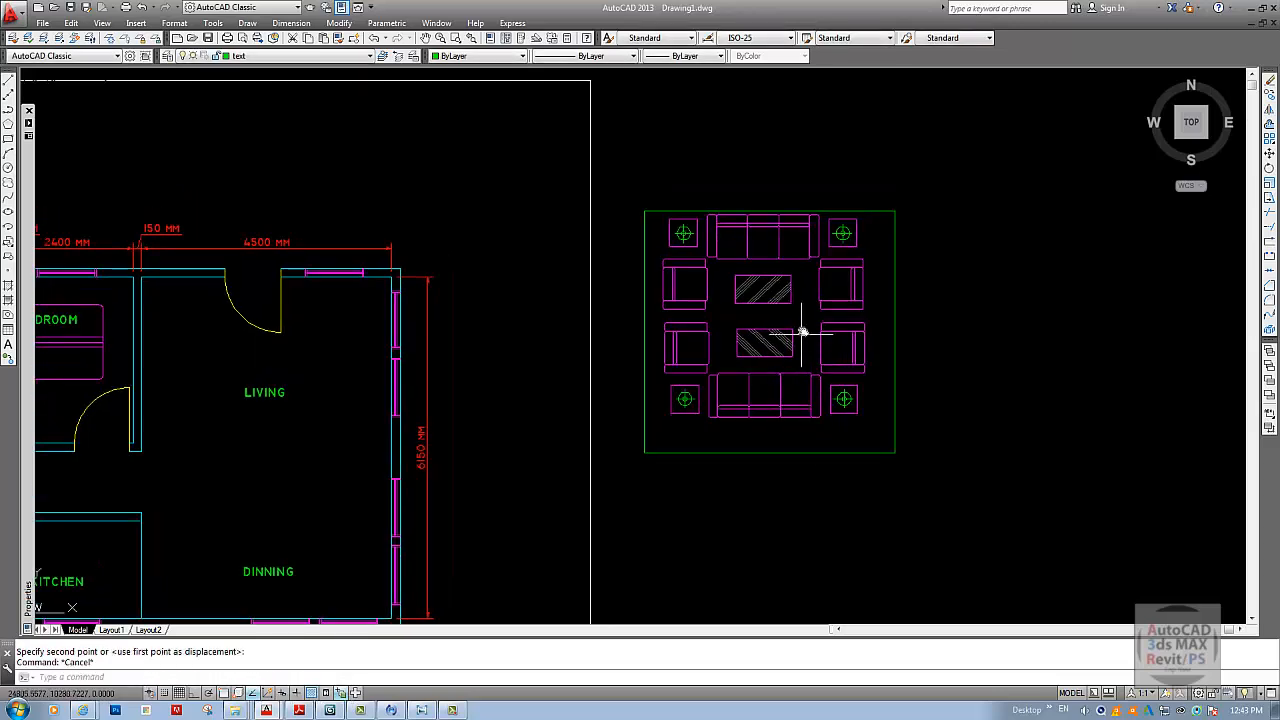
# - Move both sofa sets together with their framing rectangle into the LIVING room of the floor plan
pyautogui.write('m')
pyautogui.press('Return')
pyautogui.click(631, 171)
pyautogui.click(996, 465)
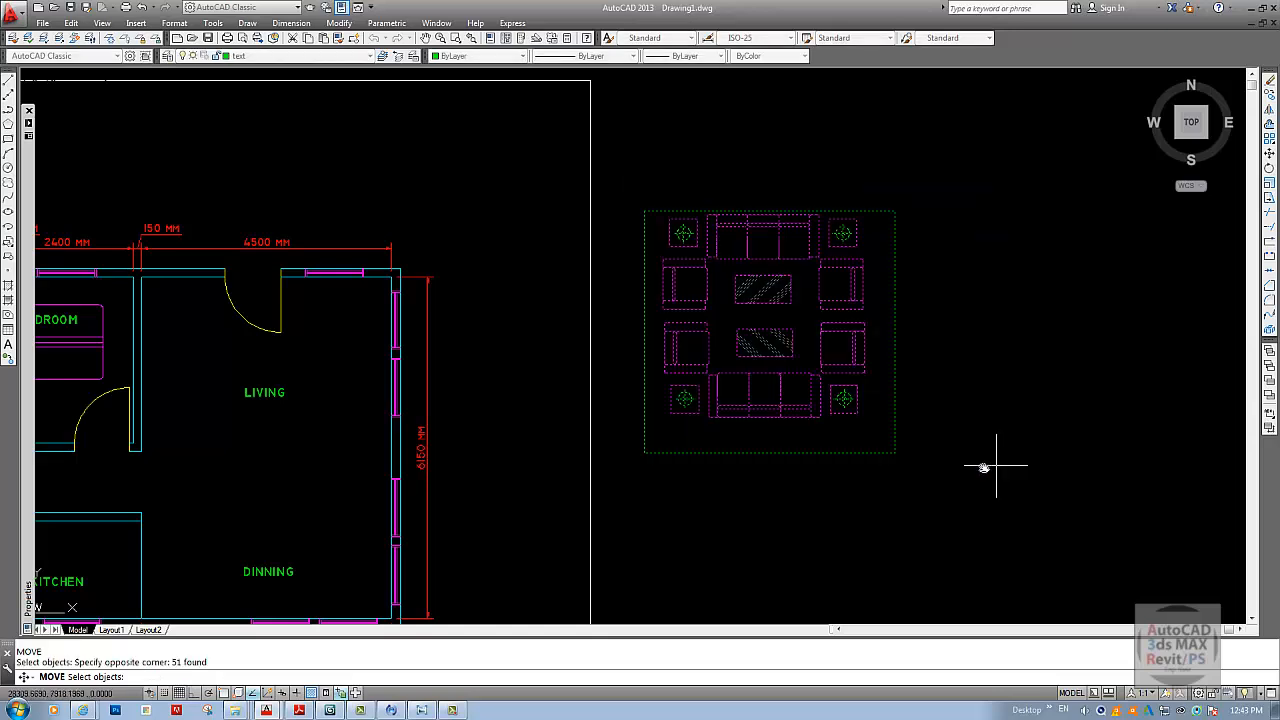
pyautogui.press('Return')
pyautogui.click(871, 433)
pyautogui.scroll(-2, 871, 433)
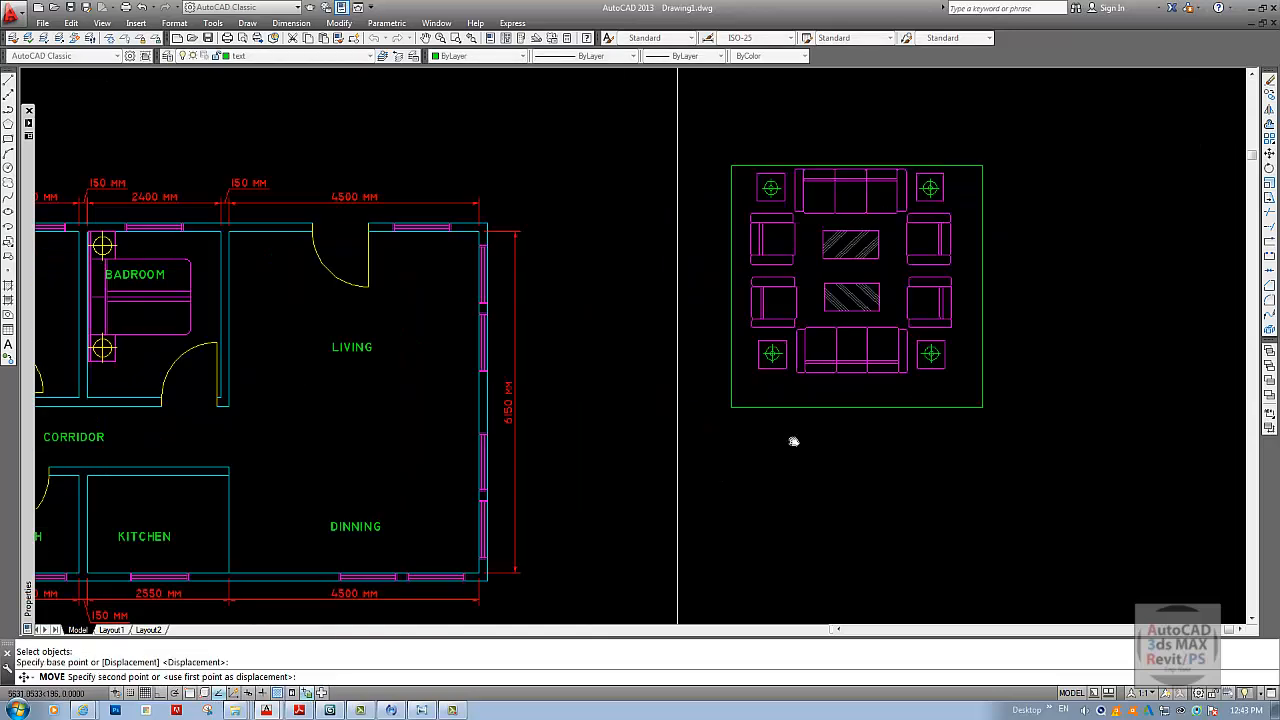
pyautogui.scroll(2, 608, 466)
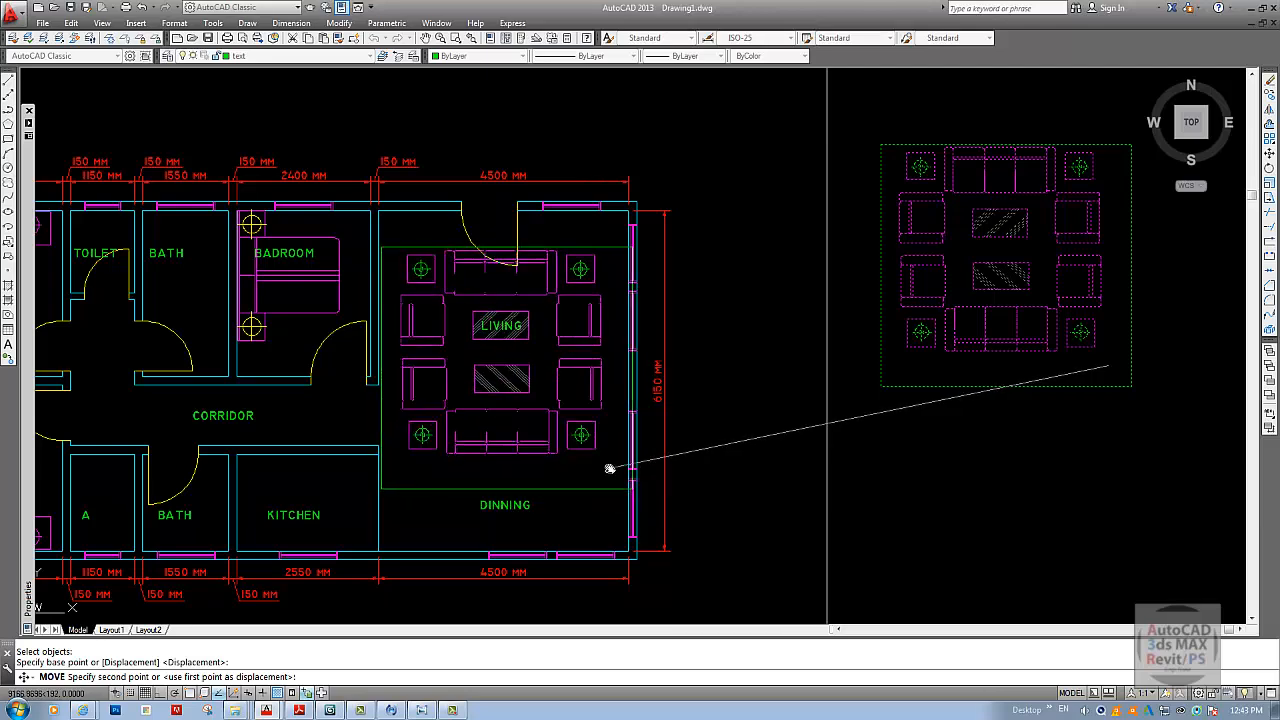
pyautogui.click(612, 460)
pyautogui.press('space')
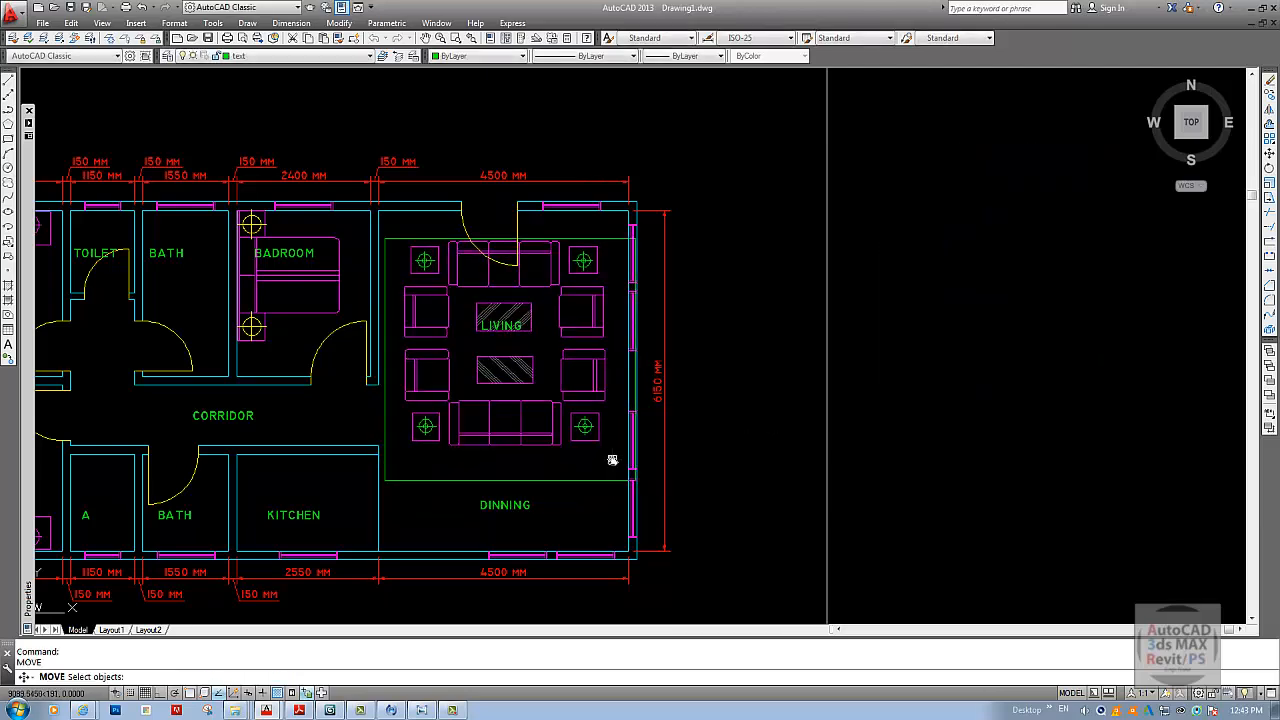
pyautogui.moveTo(538, 269); pyautogui.dragTo(547, 343, button='middle')
pyautogui.press('Escape')
# - Erase the framing rectangle and the upper three-seat sofa that blocks the living-room door
pyautogui.write('e')
pyautogui.click(542, 319)
pyautogui.press('space')
pyautogui.write('e')
pyautogui.press('Escape')
pyautogui.write('e')
pyautogui.click(565, 301)
pyautogui.press('space')
pyautogui.press('Escape')
pyautogui.moveTo(641, 394); pyautogui.dragTo(616, 314, button='middle')
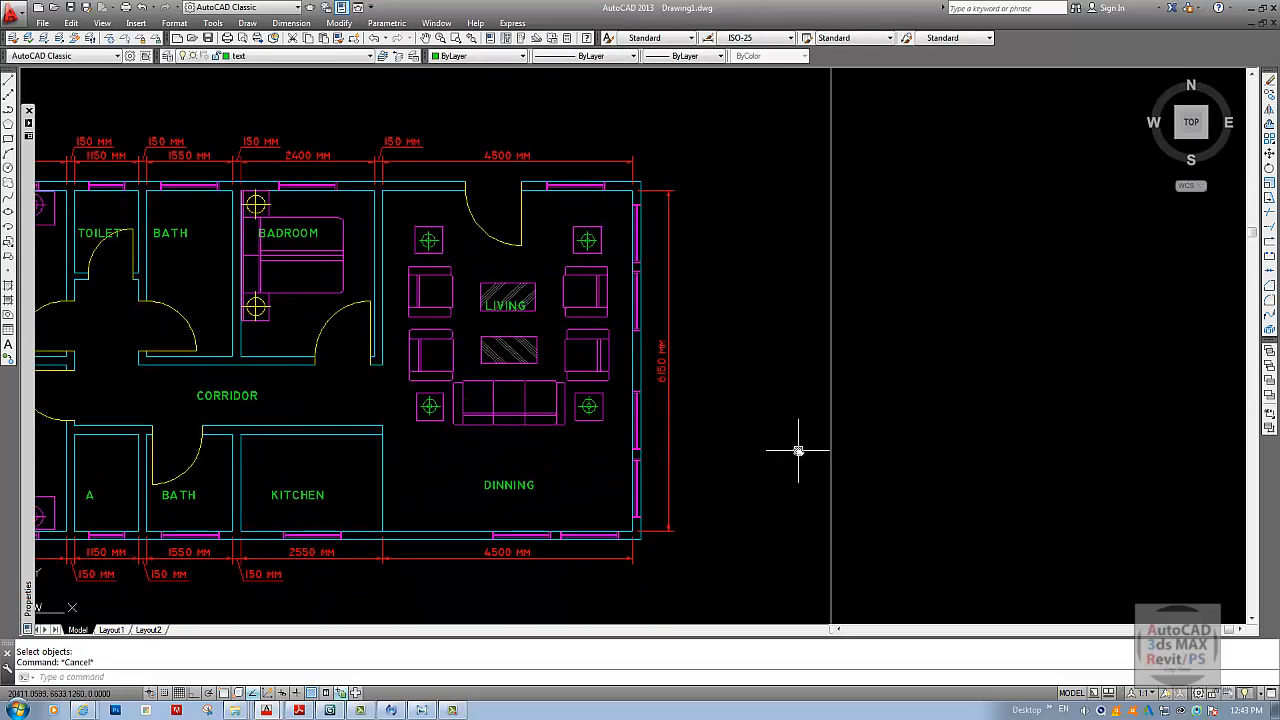
pyautogui.moveTo(536, 290); pyautogui.dragTo(552, 372, button='middle')
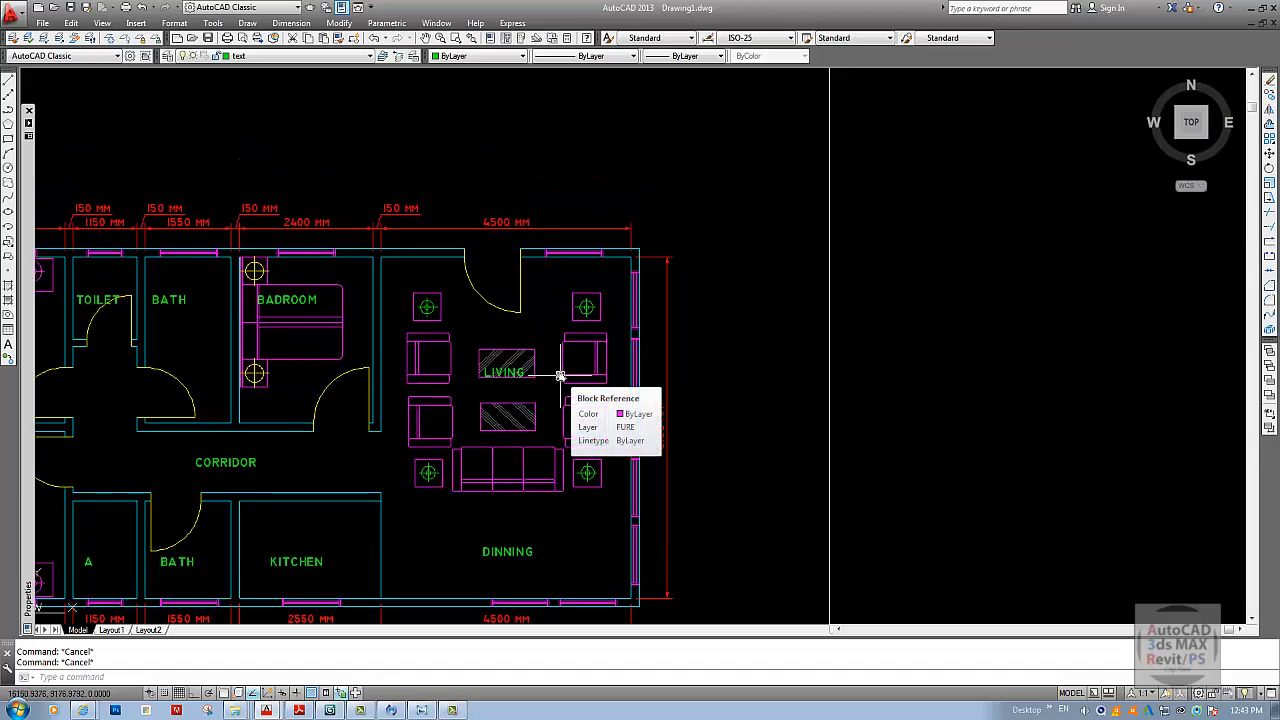
# - Switch to the 2d blocks.dwg library drawing
pyautogui.moveTo(534, 283); pyautogui.dragTo(548, 224, button='middle')
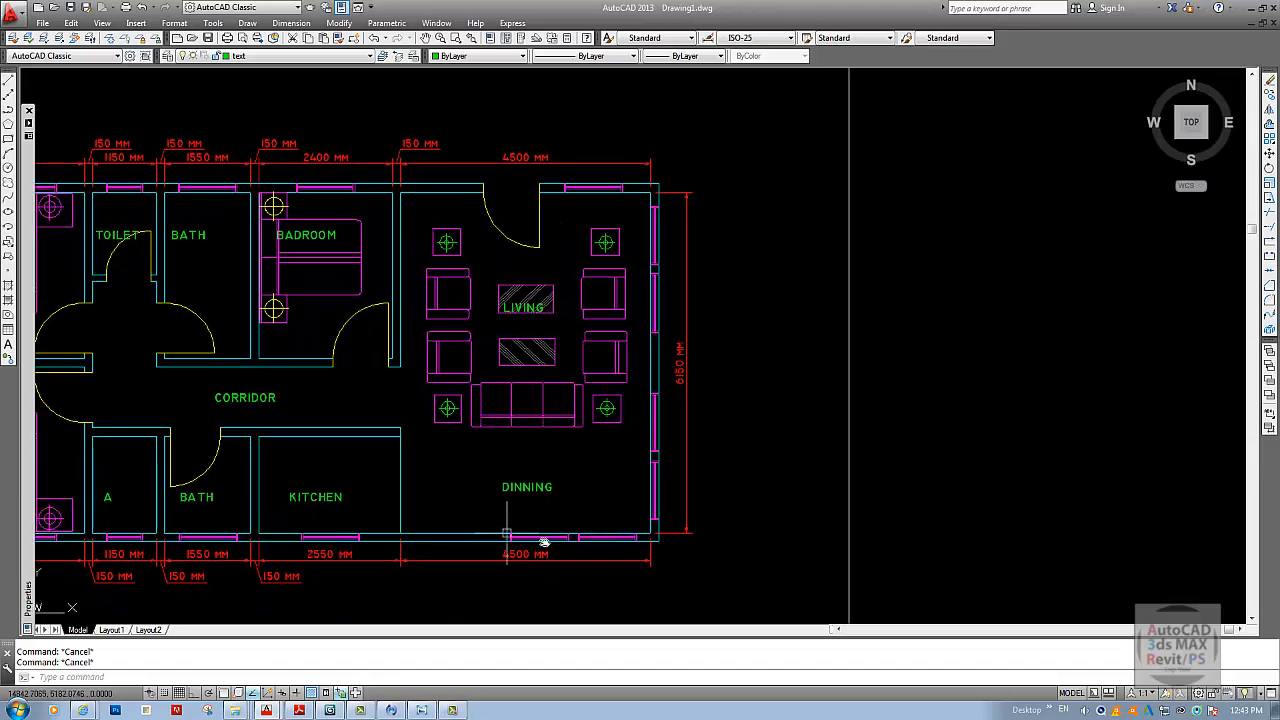
pyautogui.moveTo(546, 464); pyautogui.dragTo(490, 430, button='middle')
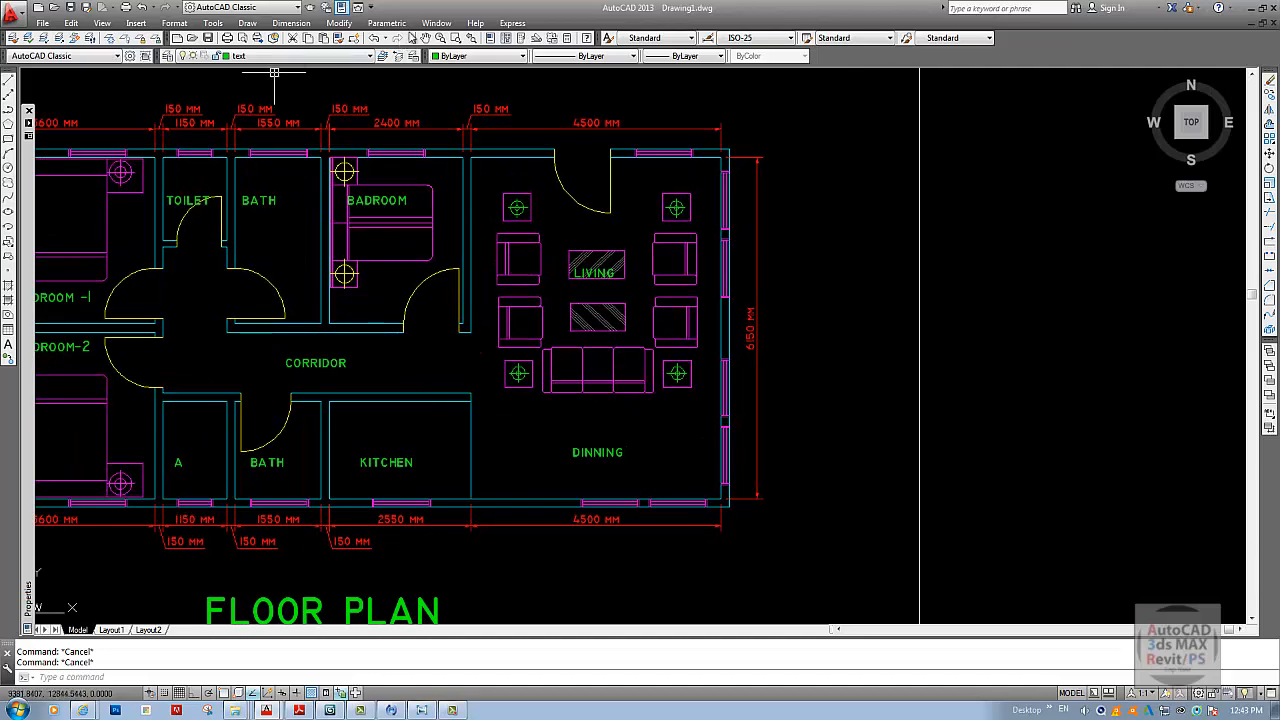
pyautogui.click(436, 23)
pyautogui.press('Escape')
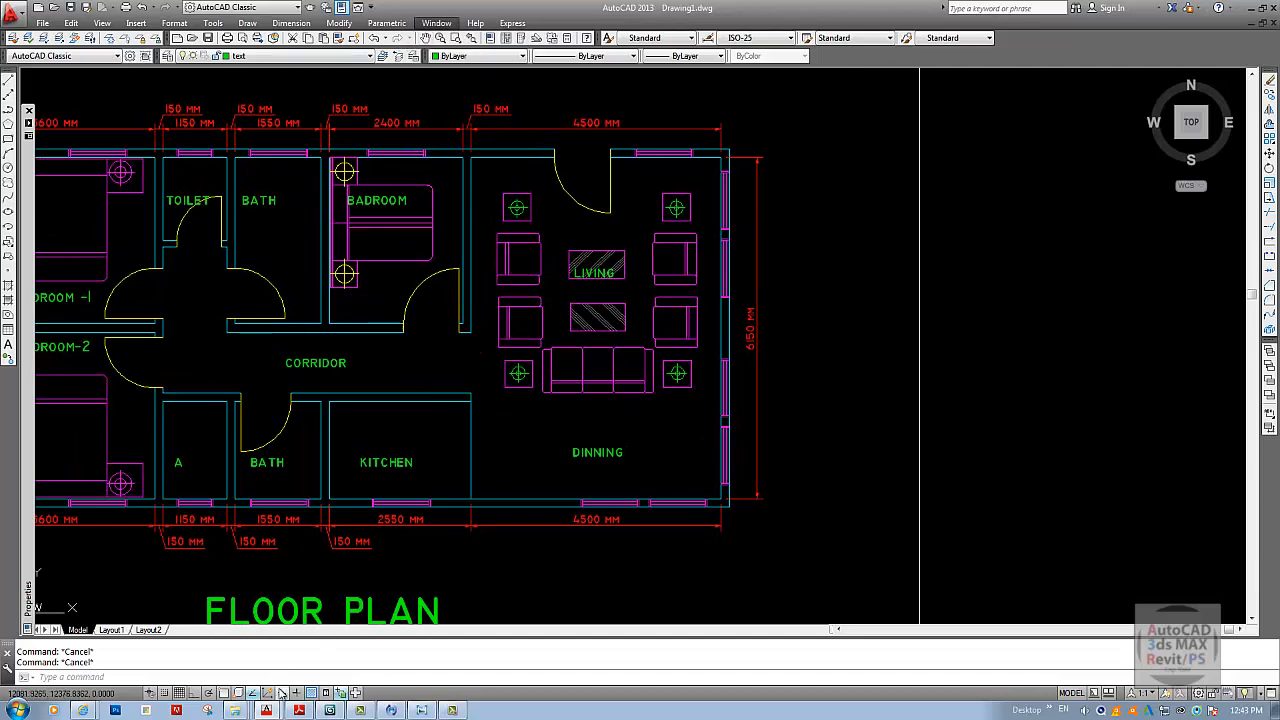
pyautogui.moveTo(267, 711)
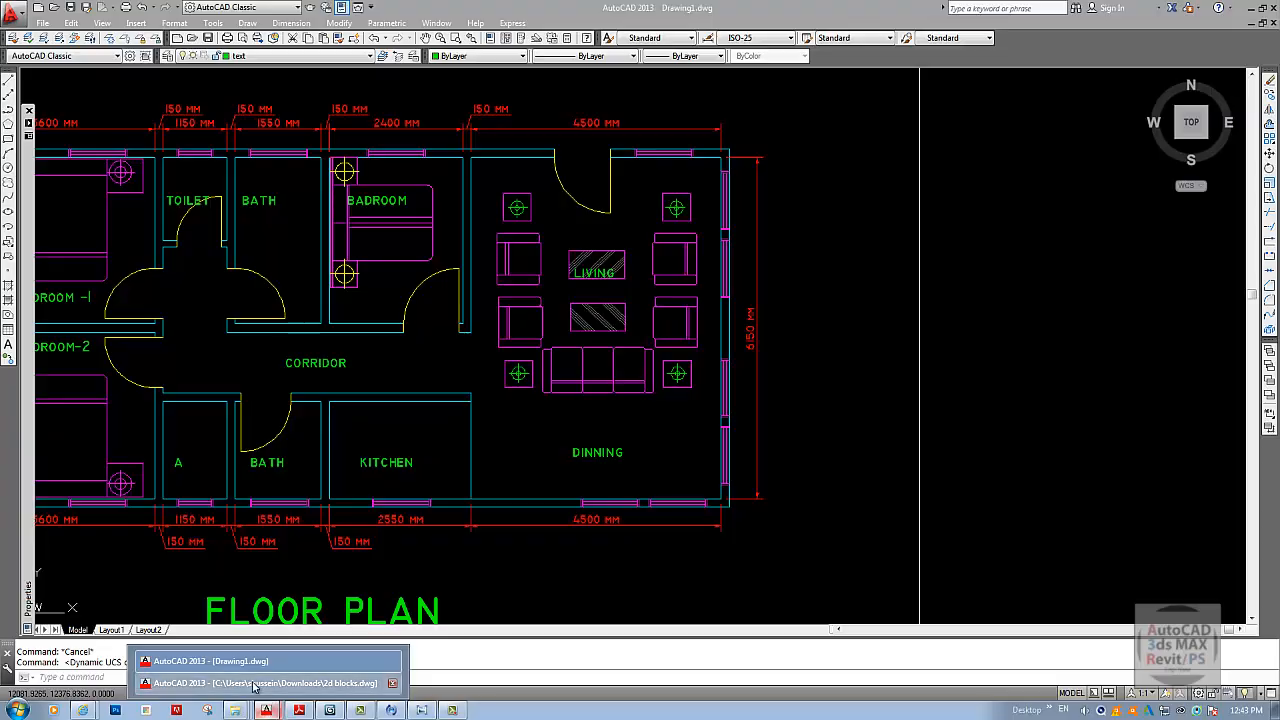
pyautogui.click(260, 686)
# - Copy the six-seat rectangular table block 会议桌6A from sheet P8 to the clipboard
pyautogui.scroll(-5, 597, 504)
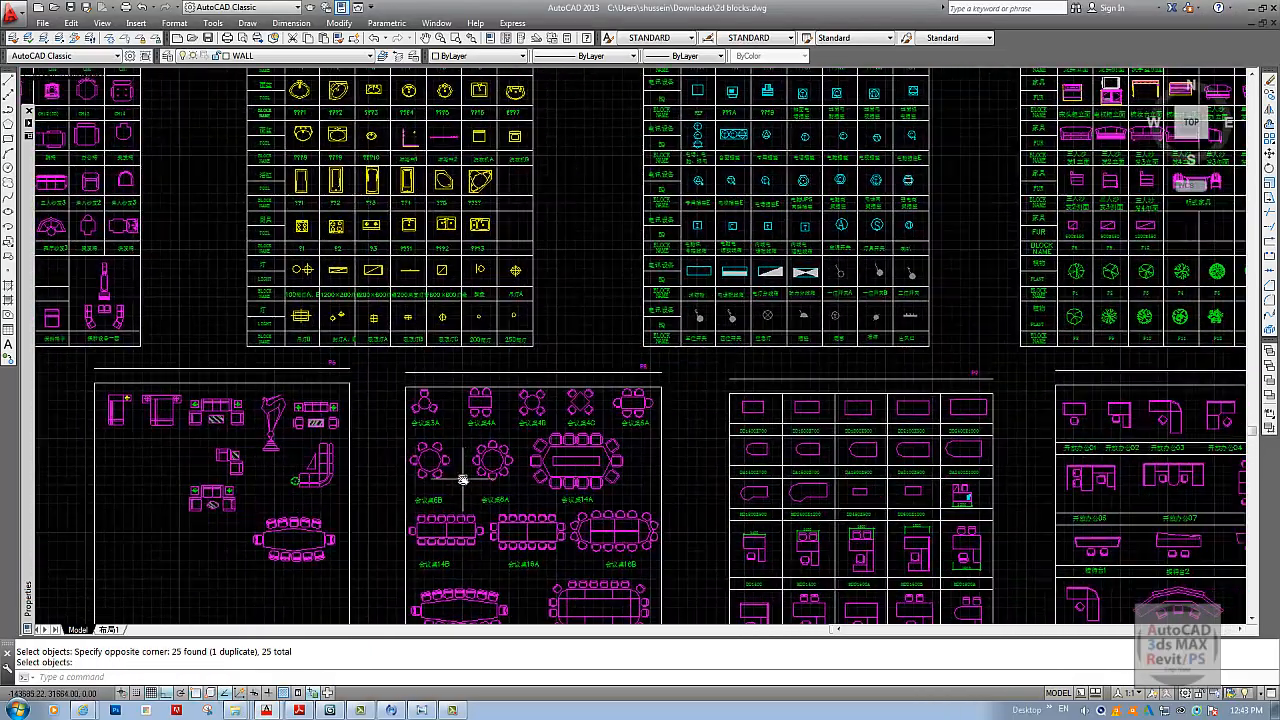
pyautogui.scroll(2, 463, 480)
pyautogui.moveTo(463, 480); pyautogui.dragTo(463, 437, button='middle')
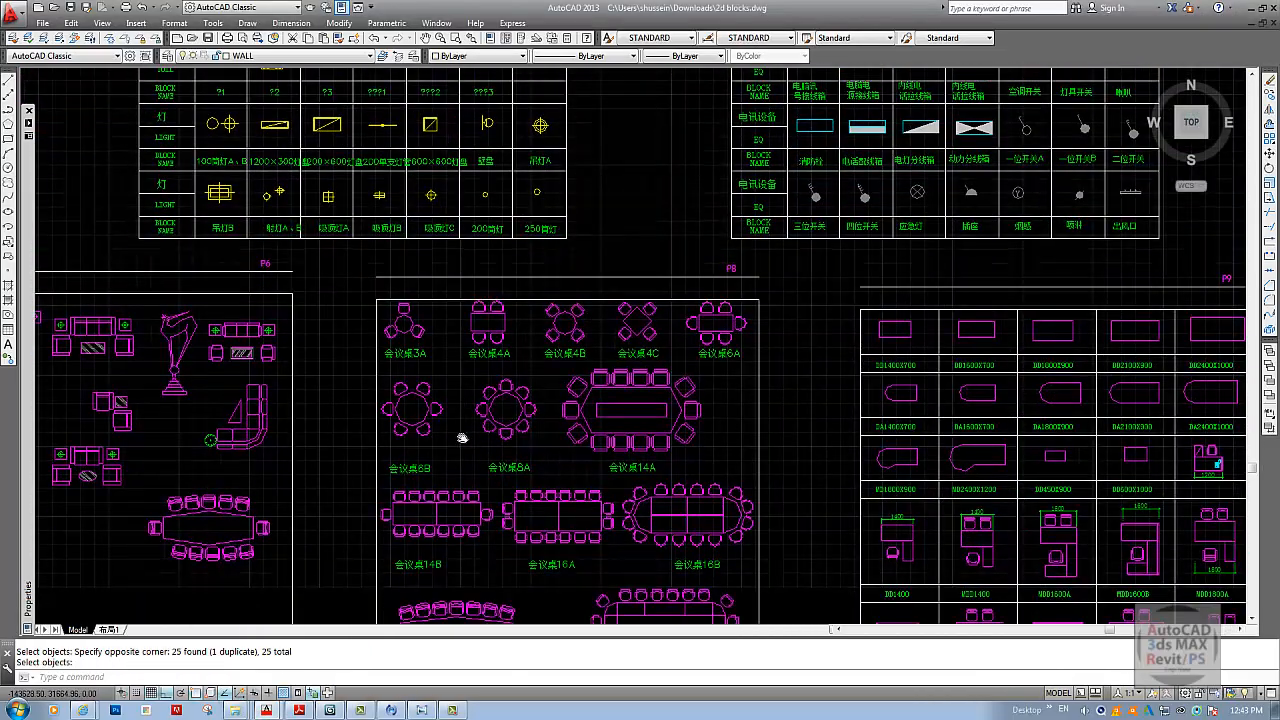
pyautogui.moveTo(751, 334); pyautogui.dragTo(543, 360, button='middle')
pyautogui.scroll(2, 547, 340)
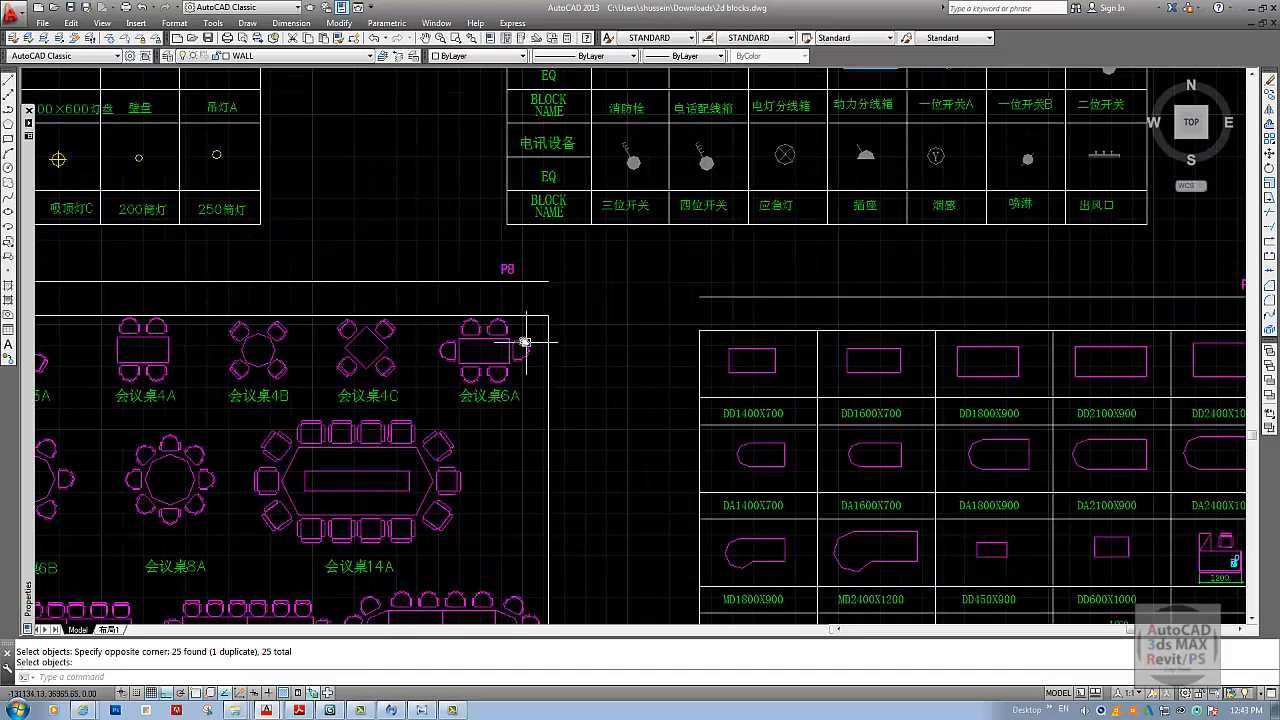
pyautogui.click(71, 23)
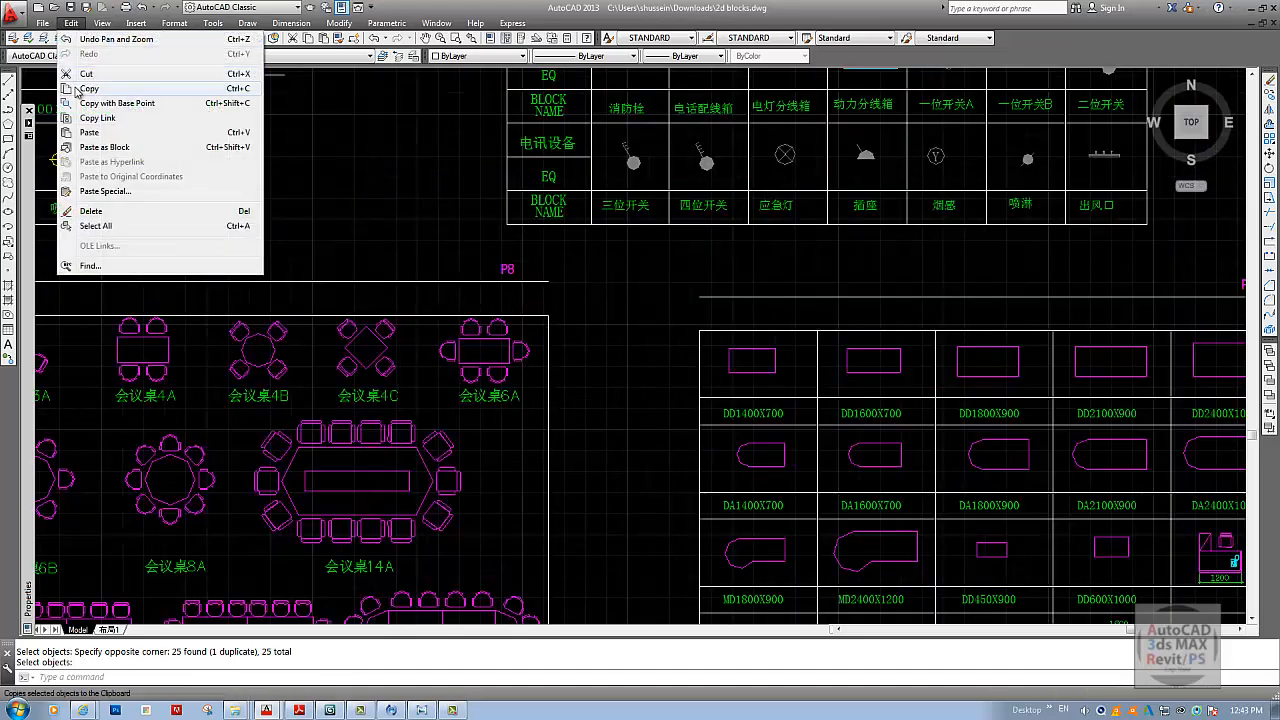
pyautogui.click(90, 86)
pyautogui.scroll(4, 475, 355)
pyautogui.click(471, 305)
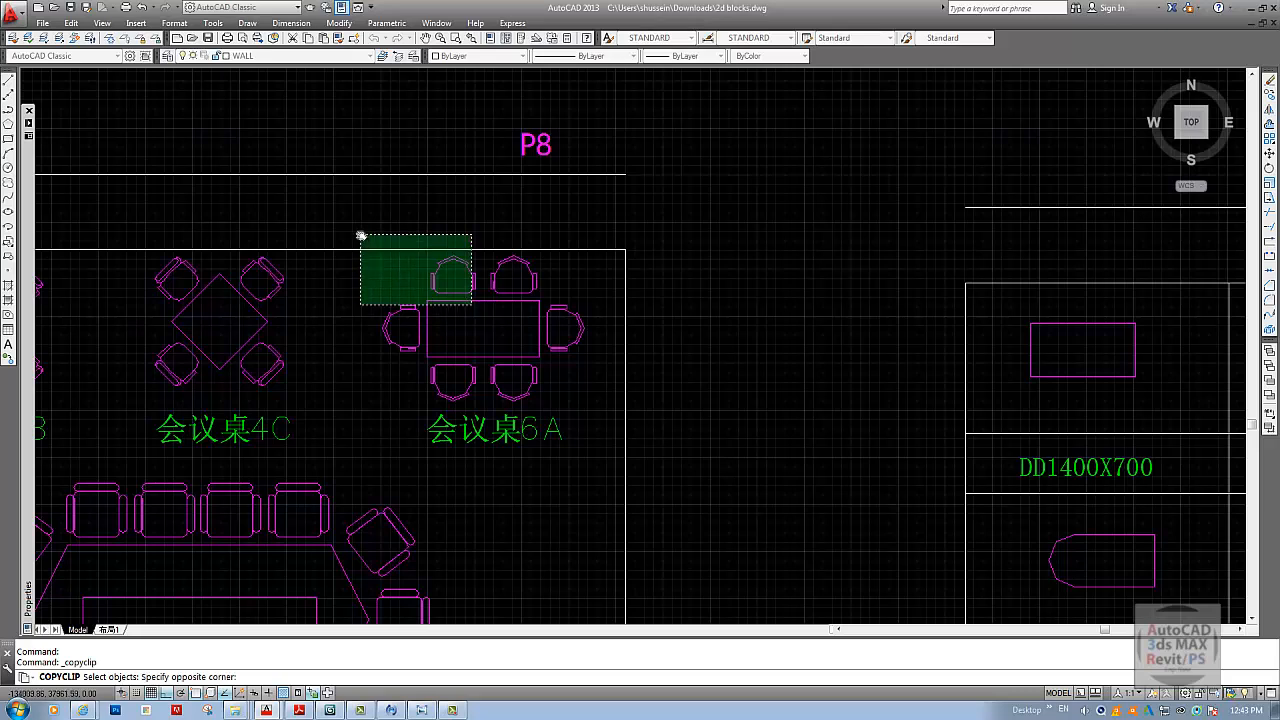
pyautogui.click(362, 236)
pyautogui.click(341, 208)
pyautogui.click(592, 407)
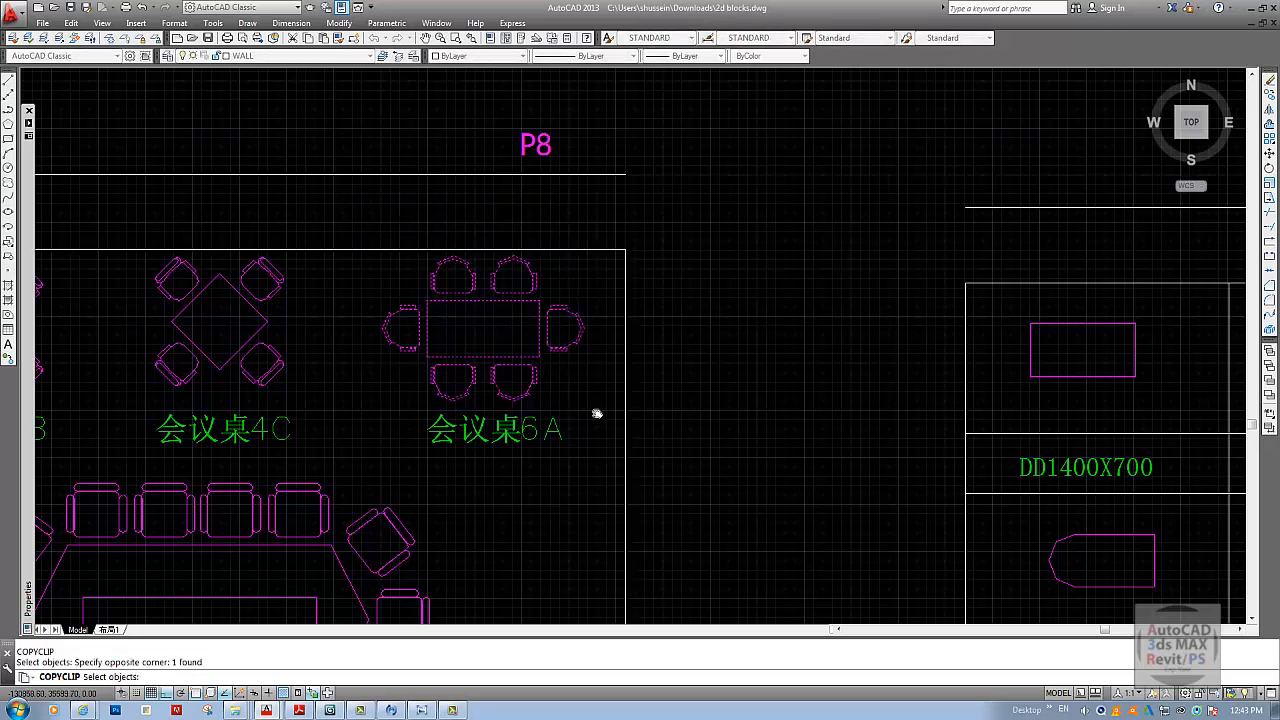
pyautogui.press('Escape')
# - Switch back to the floor plan drawing, Drawing1.dwg
pyautogui.click(434, 22)
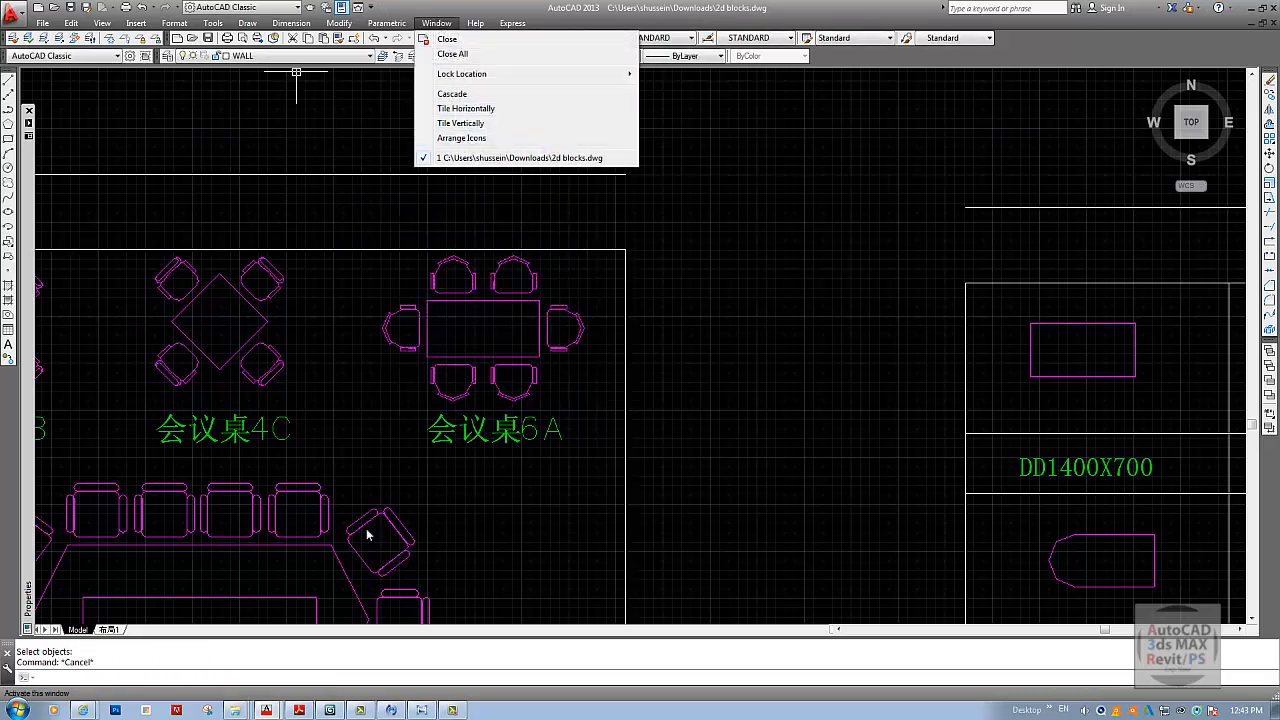
pyautogui.click(309, 691)
pyautogui.click(277, 712)
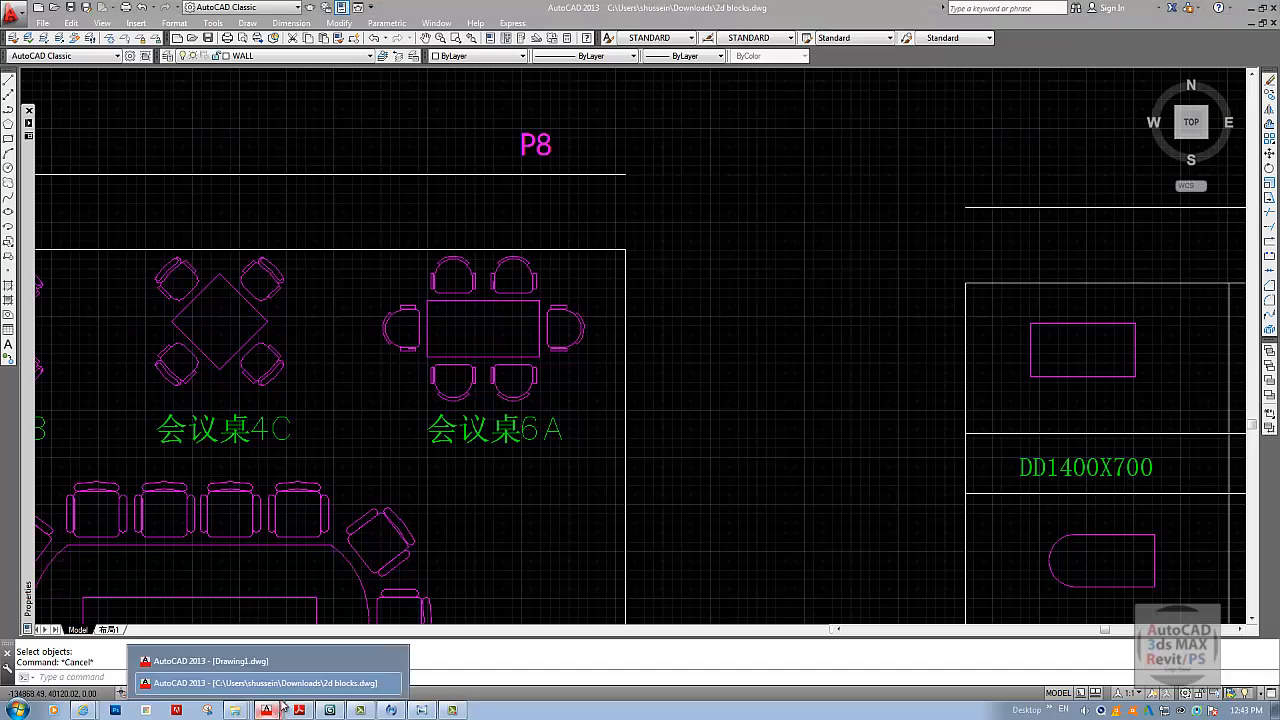
pyautogui.click(318, 660)
# - Paste the six-seat dining set outside the plan, just right of the living room's 6150 mm dimension
pyautogui.scroll(5, 601, 445)
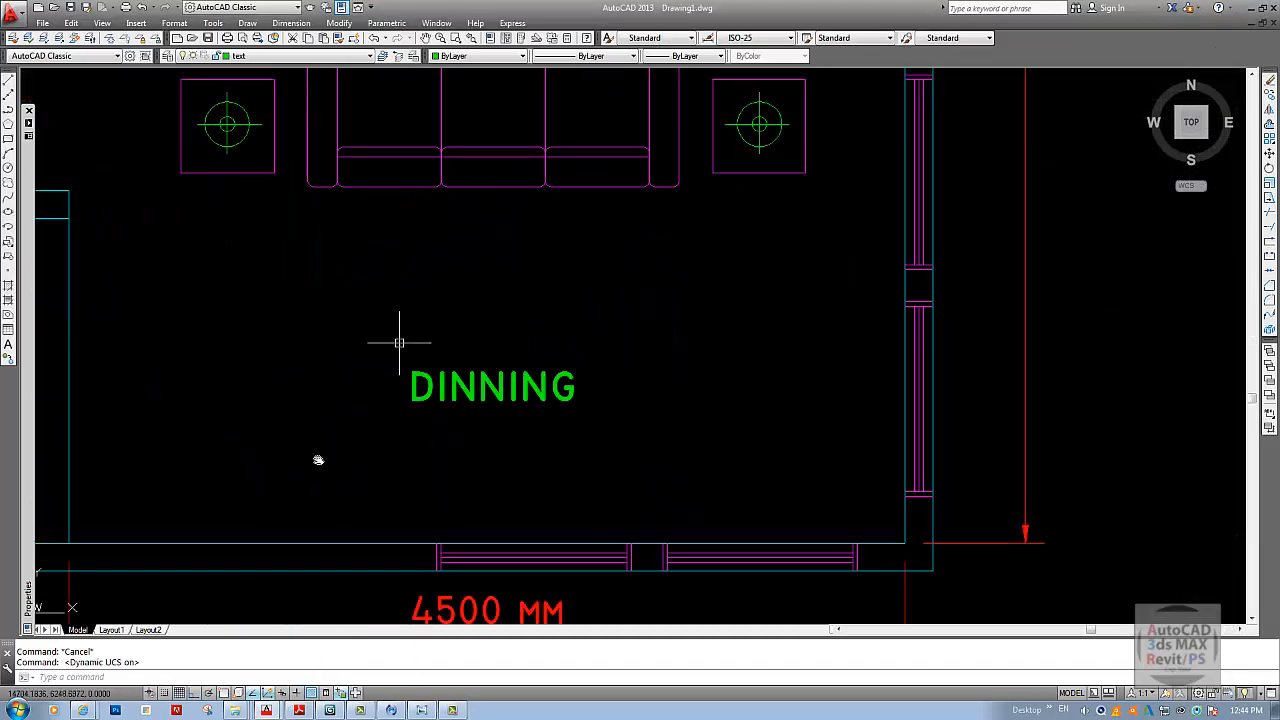
pyautogui.scroll(-6, 394, 343)
pyautogui.scroll(2, 506, 451)
pyautogui.press('Escape')
pyautogui.click(70, 23)
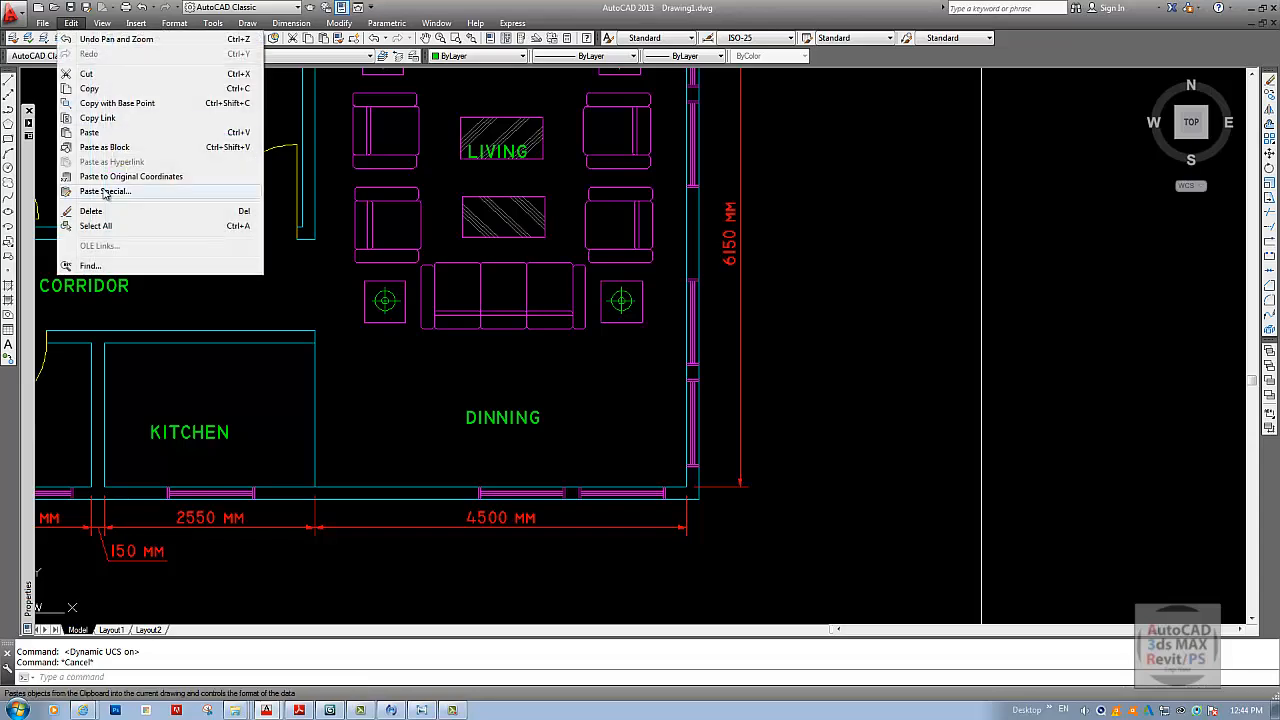
pyautogui.click(92, 132)
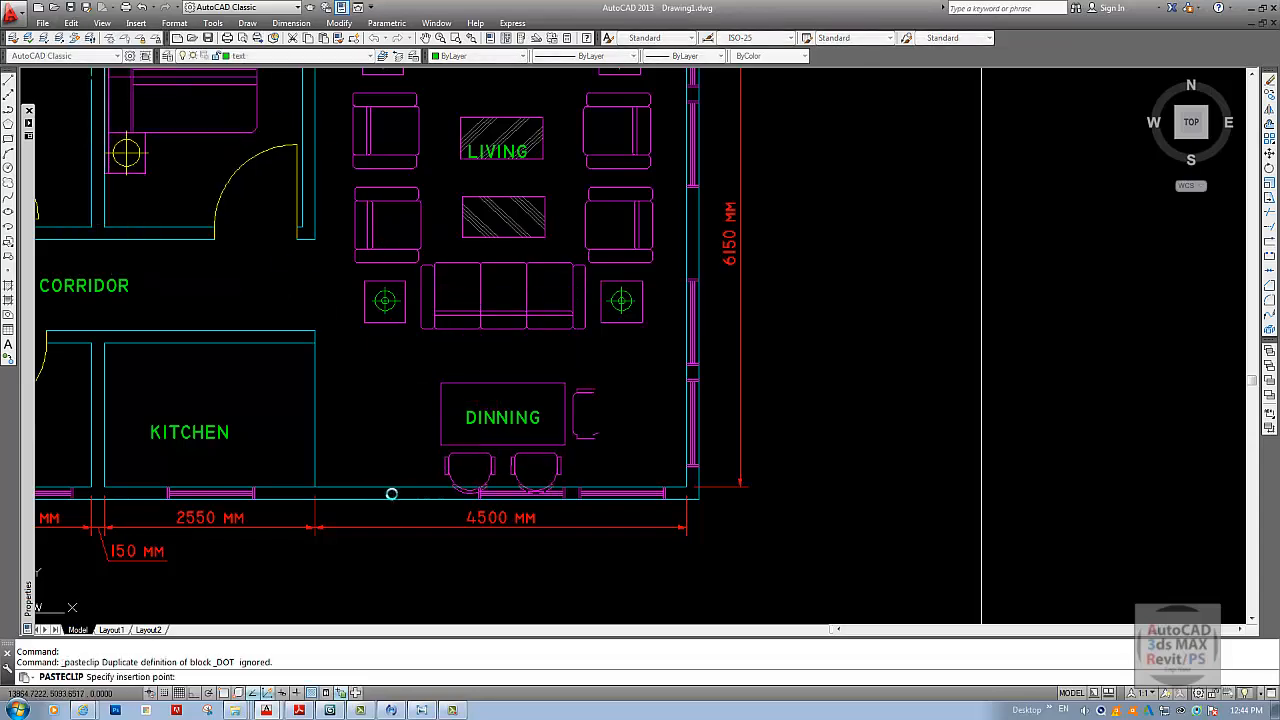
pyautogui.scroll(-4, 391, 491)
pyautogui.scroll(3, 423, 491)
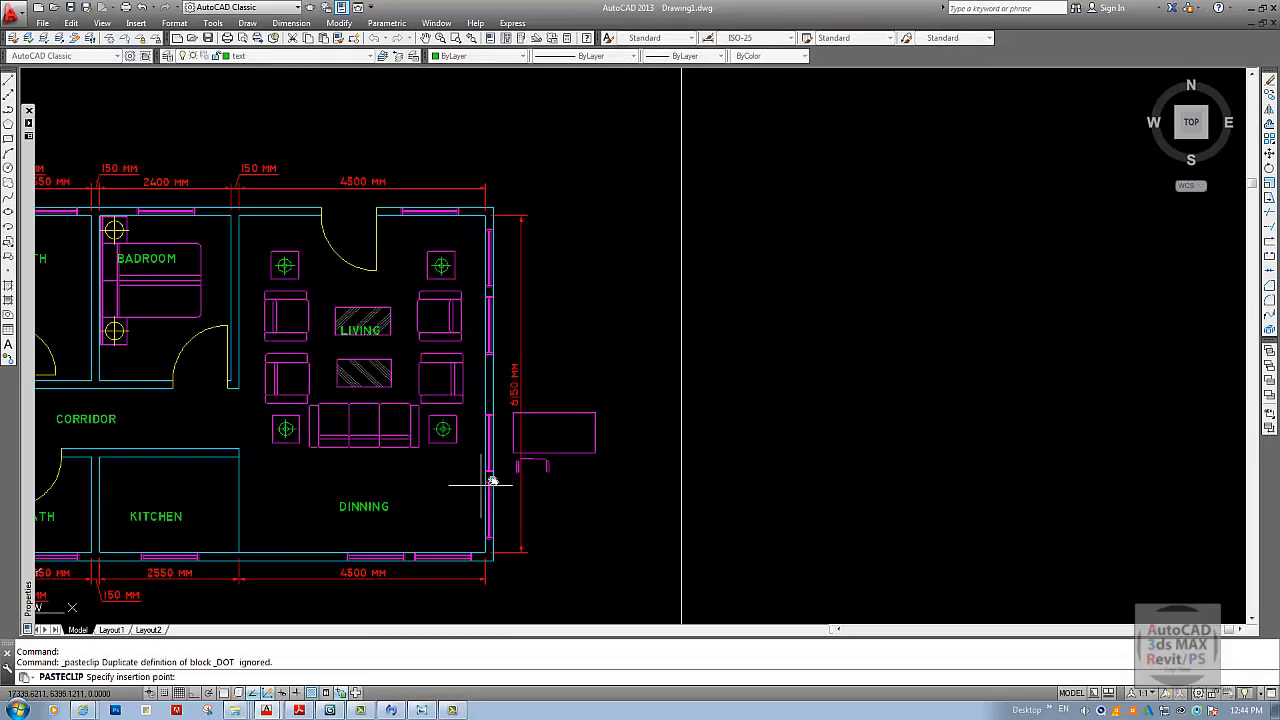
pyautogui.scroll(2, 495, 480)
pyautogui.click(531, 470)
pyautogui.press('space')
pyautogui.press('Escape')
# - Try to erase the lower hatched coffee table in the LIVING room
pyautogui.moveTo(314, 346)
pyautogui.mouseDown(button='middle')
pyautogui.moveTo(396, 411)
pyautogui.moveTo(378, 402)
pyautogui.moveTo(410, 383)
pyautogui.mouseUp(button='middle')
pyautogui.write('e')
pyautogui.press('space')
pyautogui.click(426, 407)
pyautogui.click(374, 388)
pyautogui.press('space')
pyautogui.press('Escape')
pyautogui.click(316, 340)
pyautogui.click(426, 398)
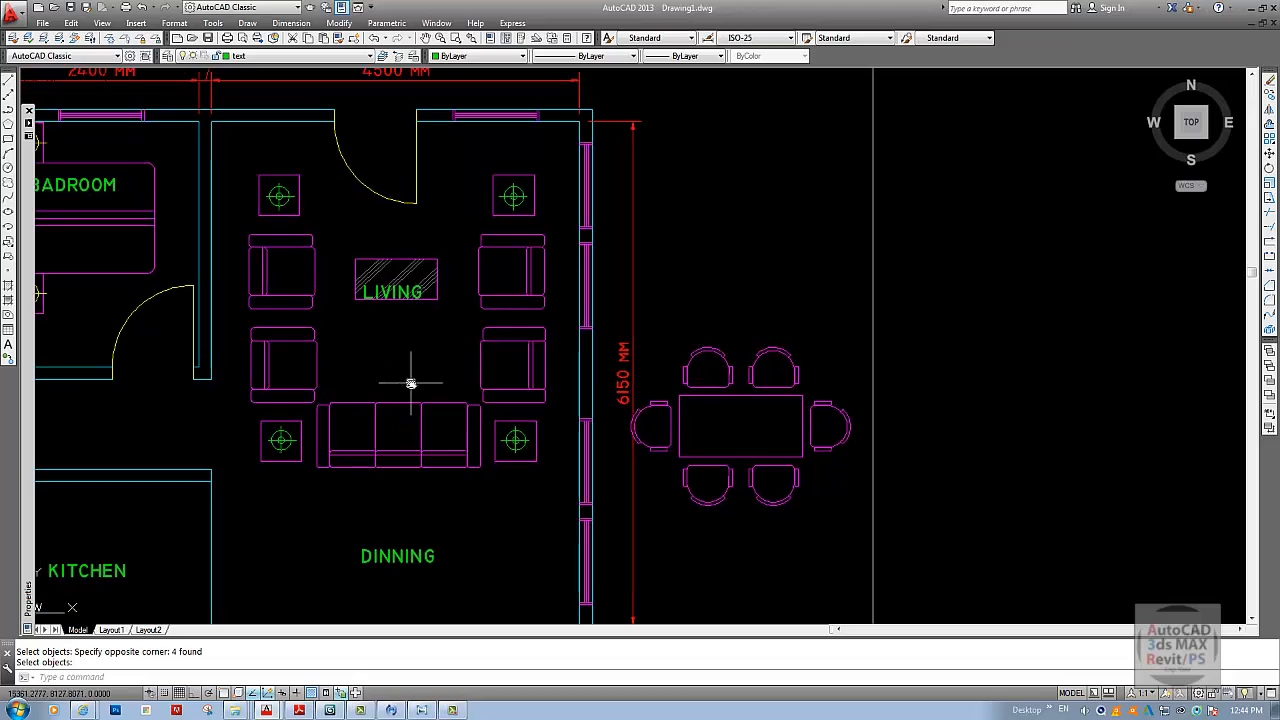
pyautogui.press('Escape')
pyautogui.write('u')
pyautogui.press('space')
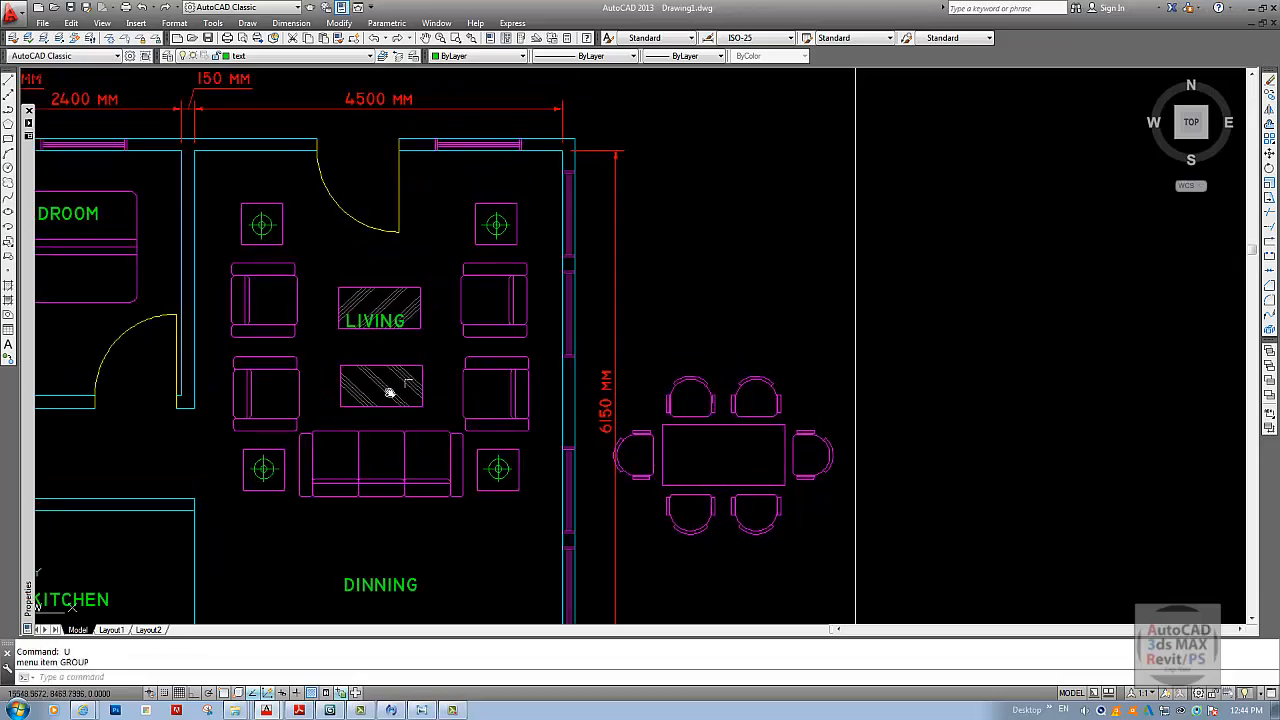
pyautogui.moveTo(340, 418); pyautogui.dragTo(352, 374, button='middle')
pyautogui.press('Escape')
pyautogui.scroll(-1, 630, 430)
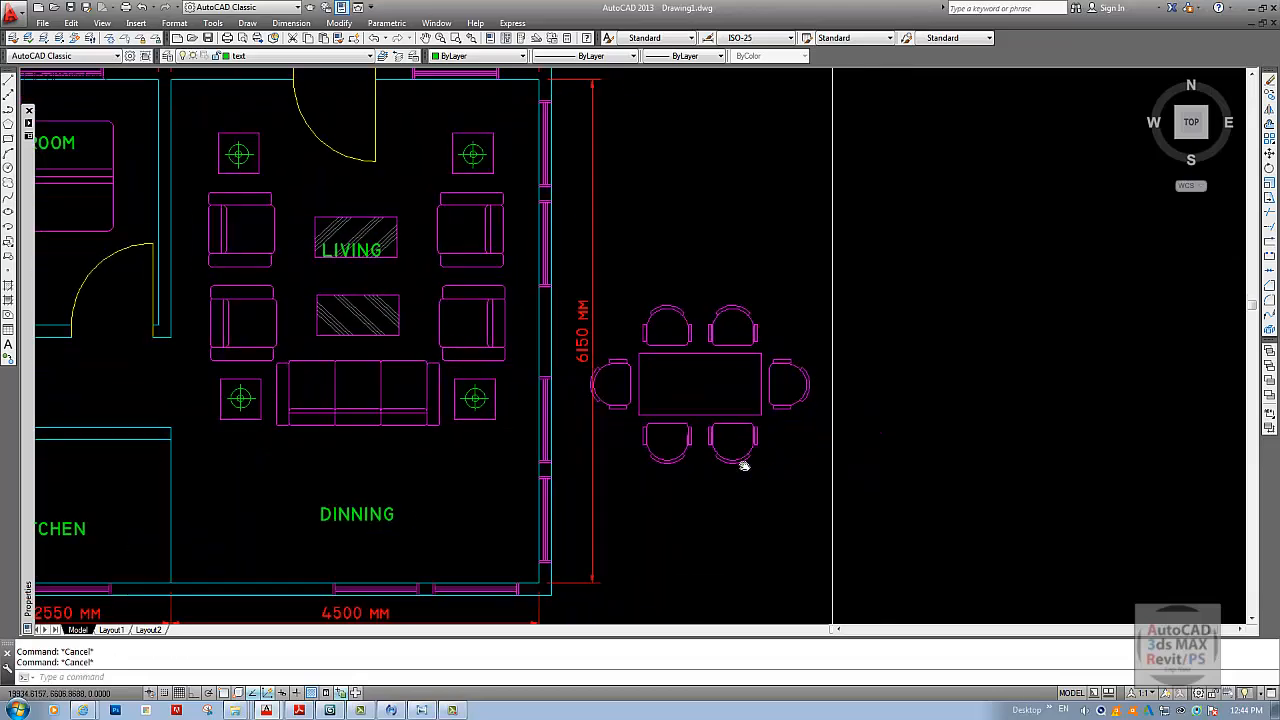
pyautogui.scroll(3, 735, 455)
pyautogui.press('Escape')
pyautogui.moveTo(635, 461); pyautogui.dragTo(711, 460, button='middle')
pyautogui.scroll(-2, 712, 461)
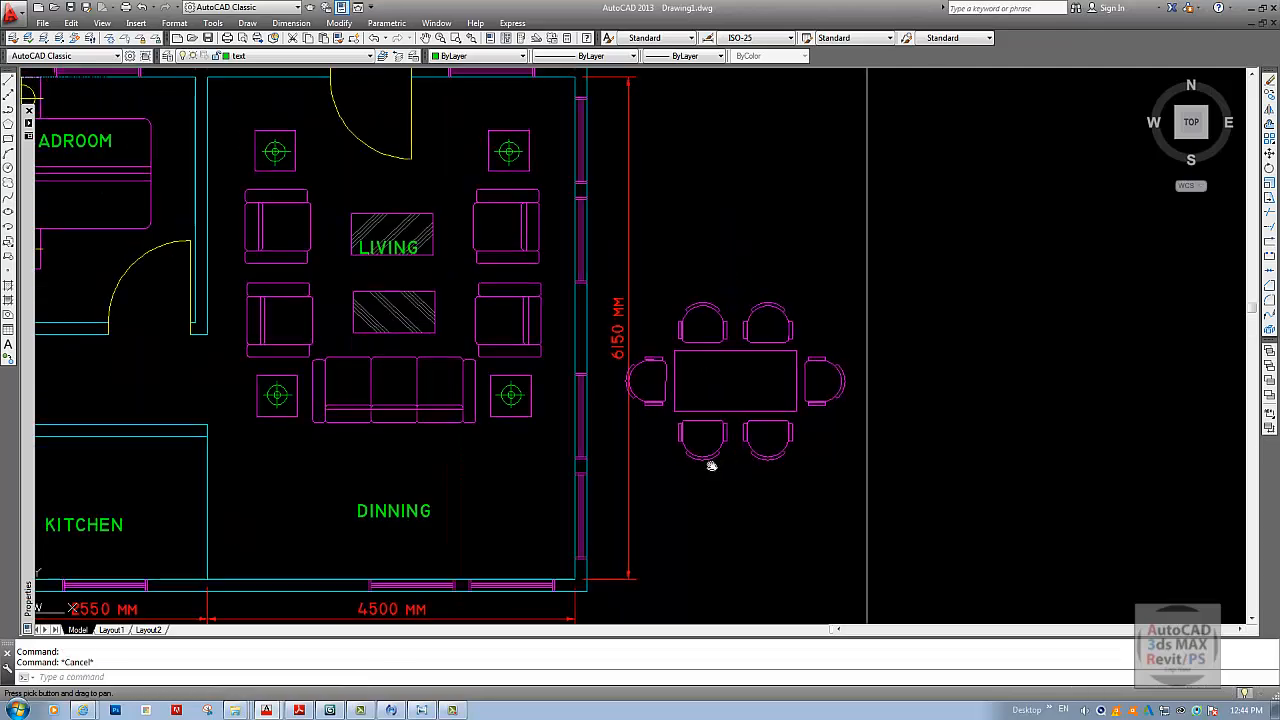
# - Move all the living-room furniture together with the LIVING label slightly upward, away from the dining area
pyautogui.moveTo(423, 456)
pyautogui.mouseDown(button='middle')
pyautogui.moveTo(520, 514)
pyautogui.moveTo(514, 550)
pyautogui.mouseUp(button='middle')
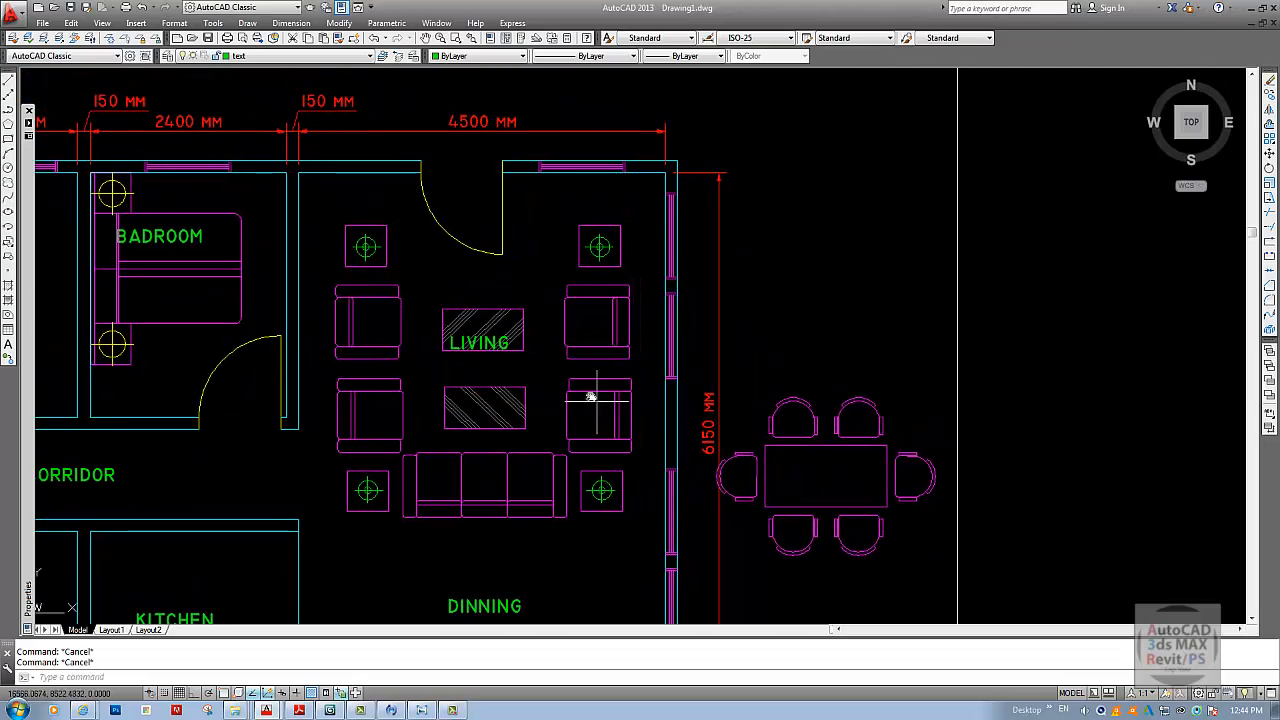
pyautogui.click(324, 201)
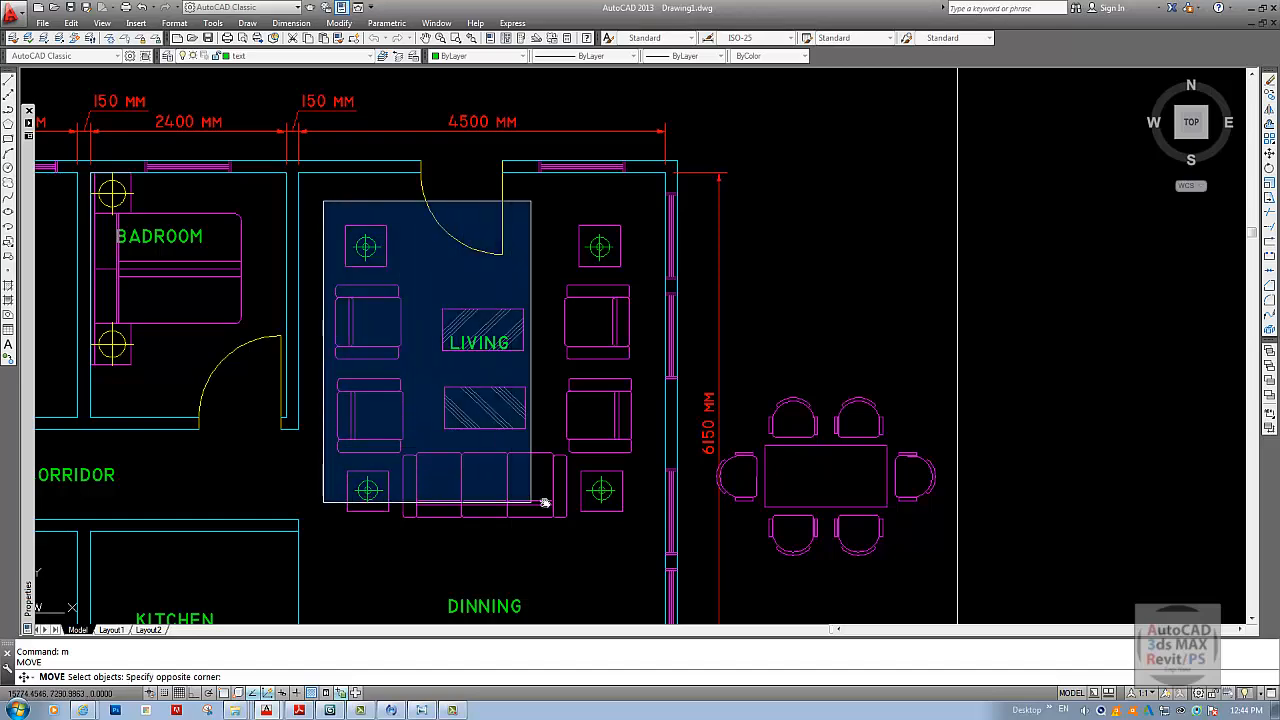
pyautogui.click(641, 523)
pyautogui.press('Return')
pyautogui.click(629, 555)
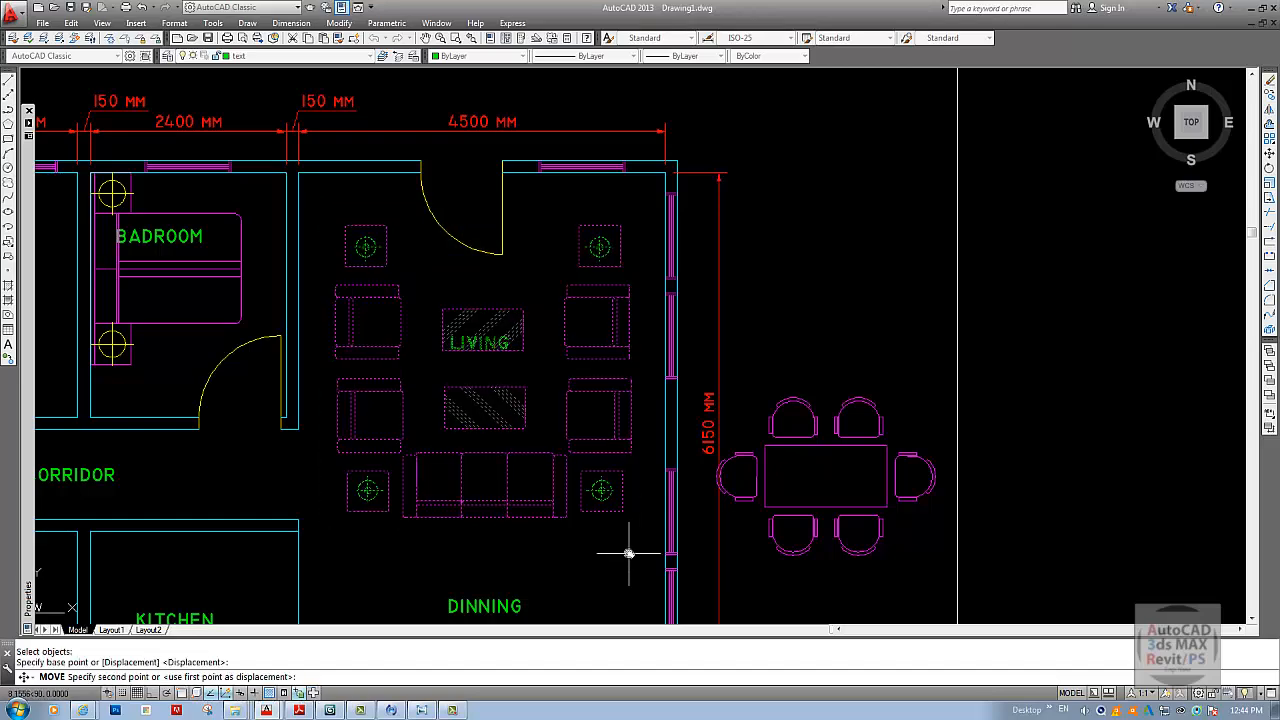
pyautogui.click(629, 541)
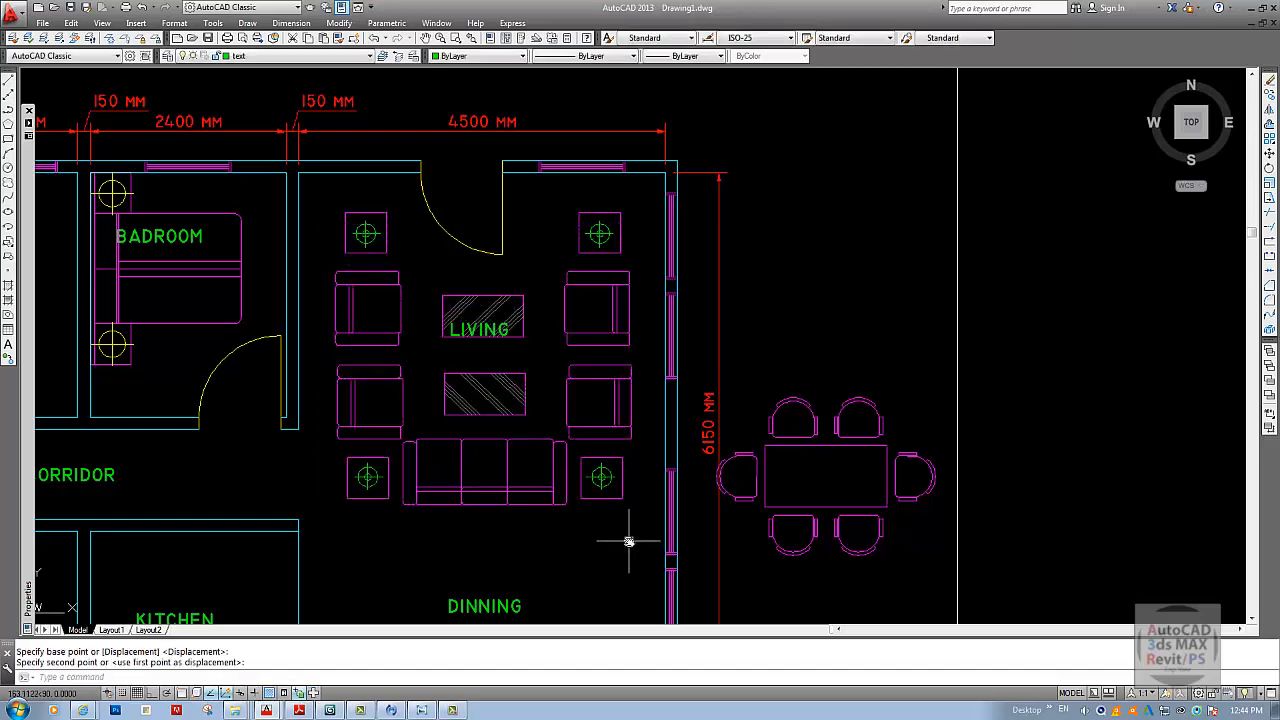
# - Try to move the right-hand armchairs and side tables toward the living room's right wall
pyautogui.press('Return')
pyautogui.click(565, 196)
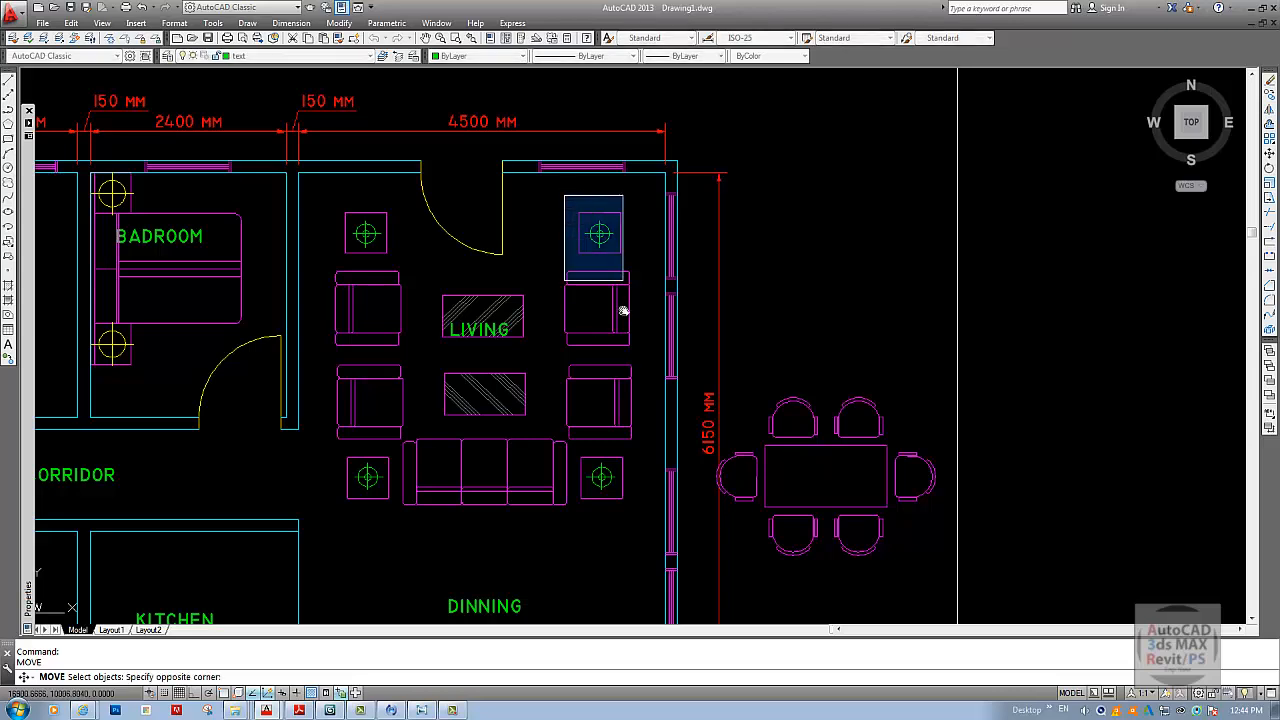
pyautogui.click(631, 512)
pyautogui.press('Return')
pyautogui.click(610, 543)
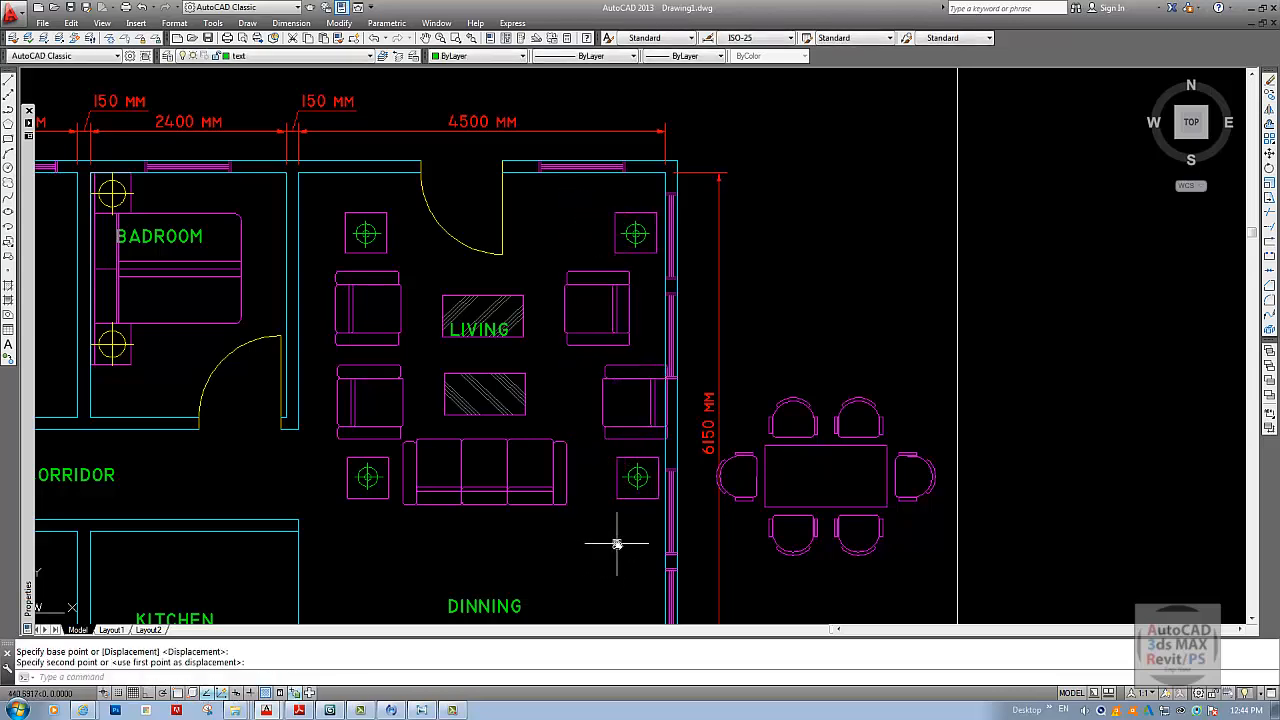
pyautogui.press('Escape')
pyautogui.write('u')
pyautogui.press('Return')
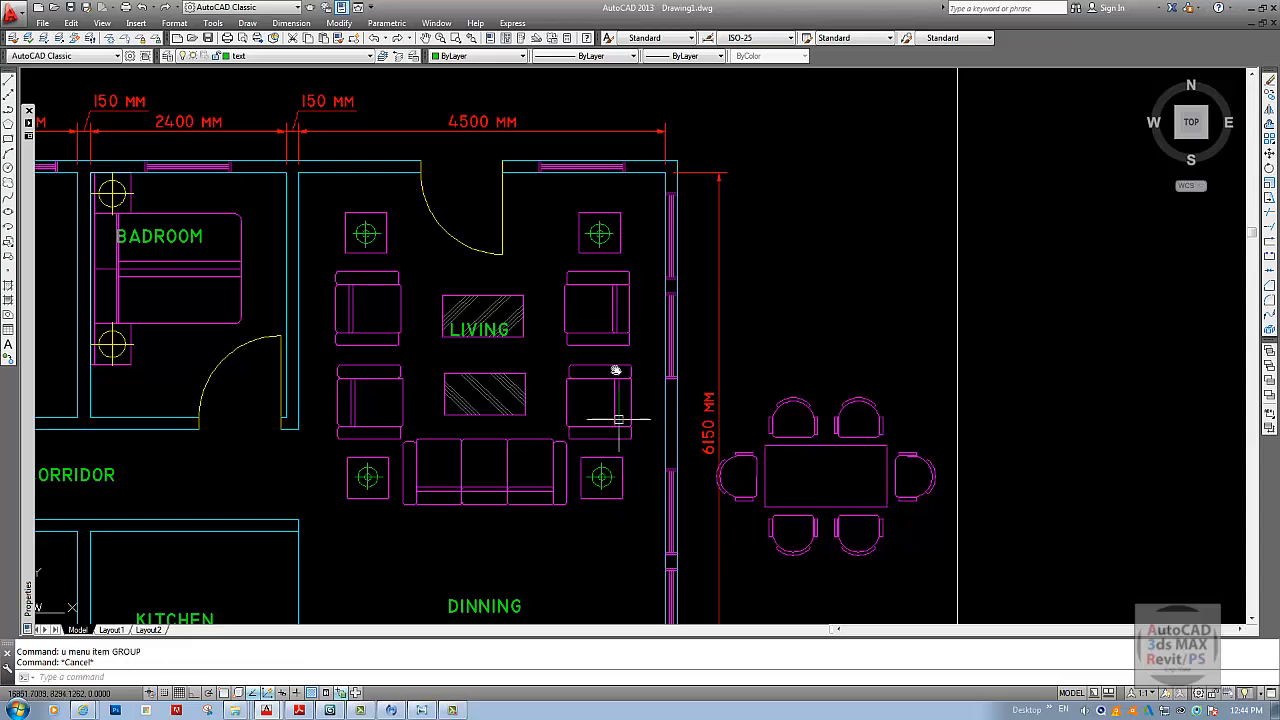
# - Move the two right-hand armchairs and both right-hand side tables a short distance right with Ortho on, clear of the wall
pyautogui.write('m')
pyautogui.press('Return')
pyautogui.click(553, 191)
pyautogui.click(643, 554)
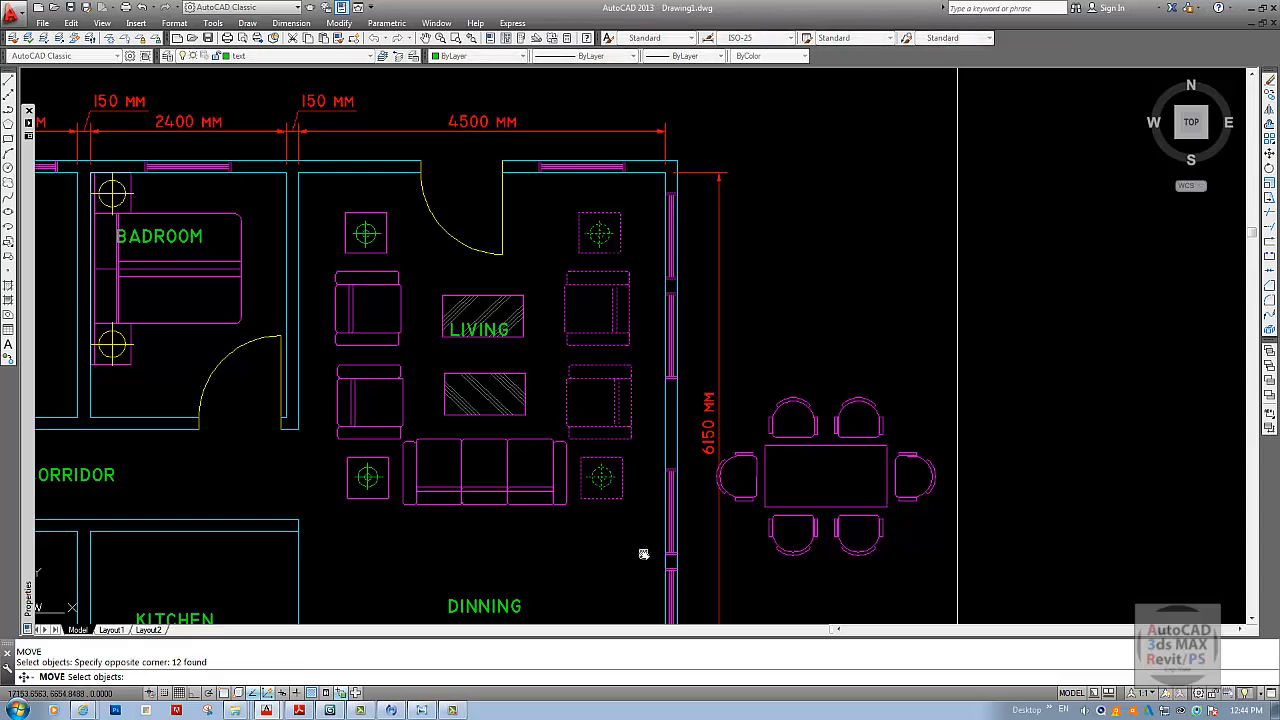
pyautogui.press('Return')
pyautogui.click(607, 550)
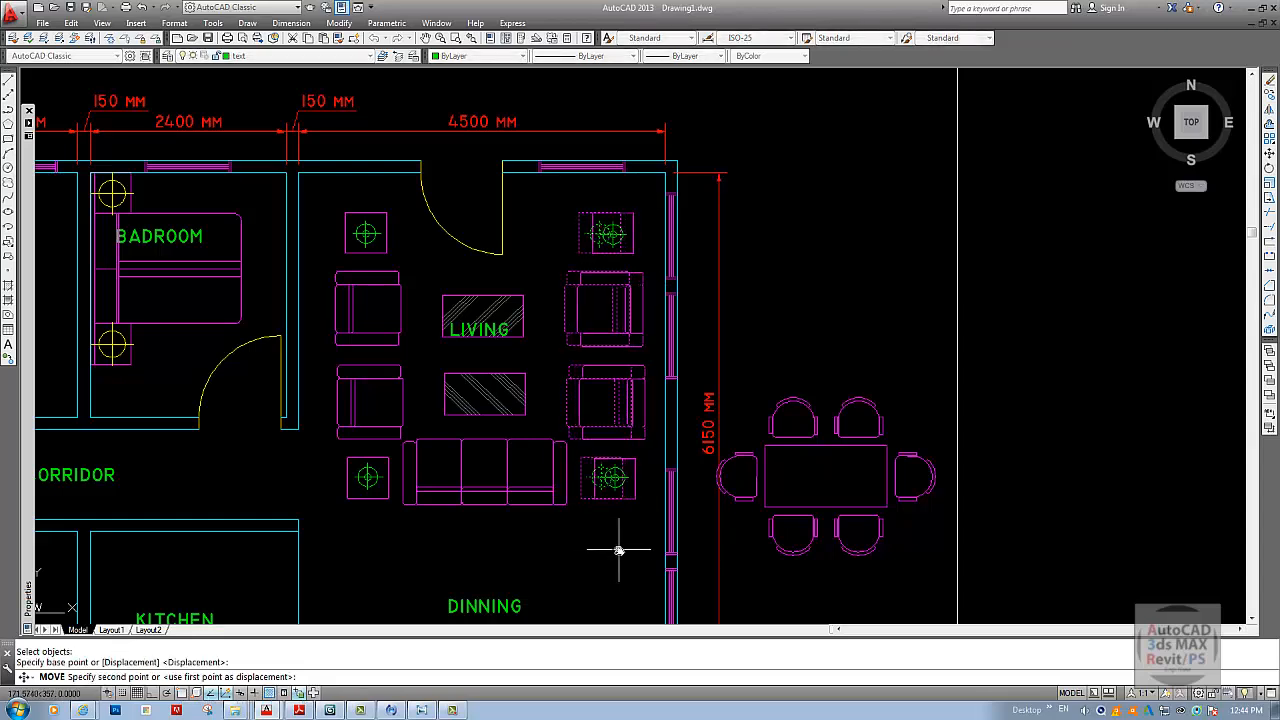
pyautogui.click(623, 551)
pyautogui.press('F8')
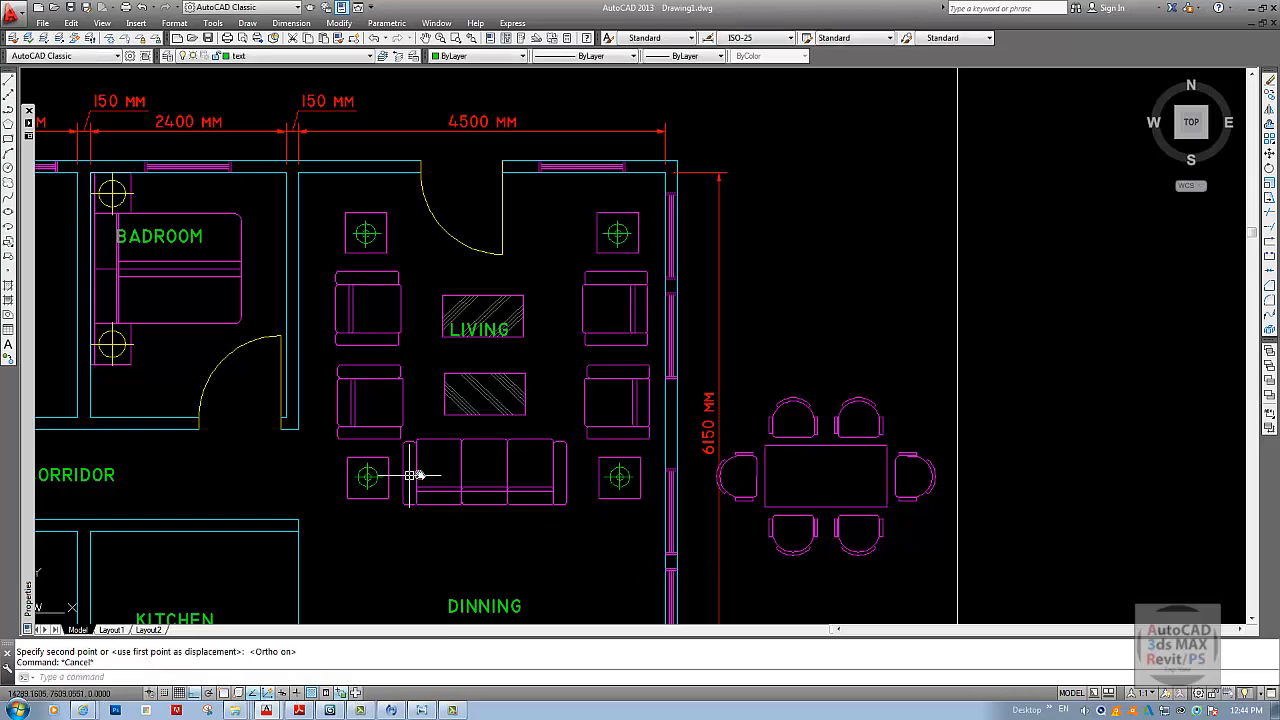
pyautogui.moveTo(417, 474); pyautogui.dragTo(513, 481, button='middle')
pyautogui.press('Return')
pyautogui.click(421, 203)
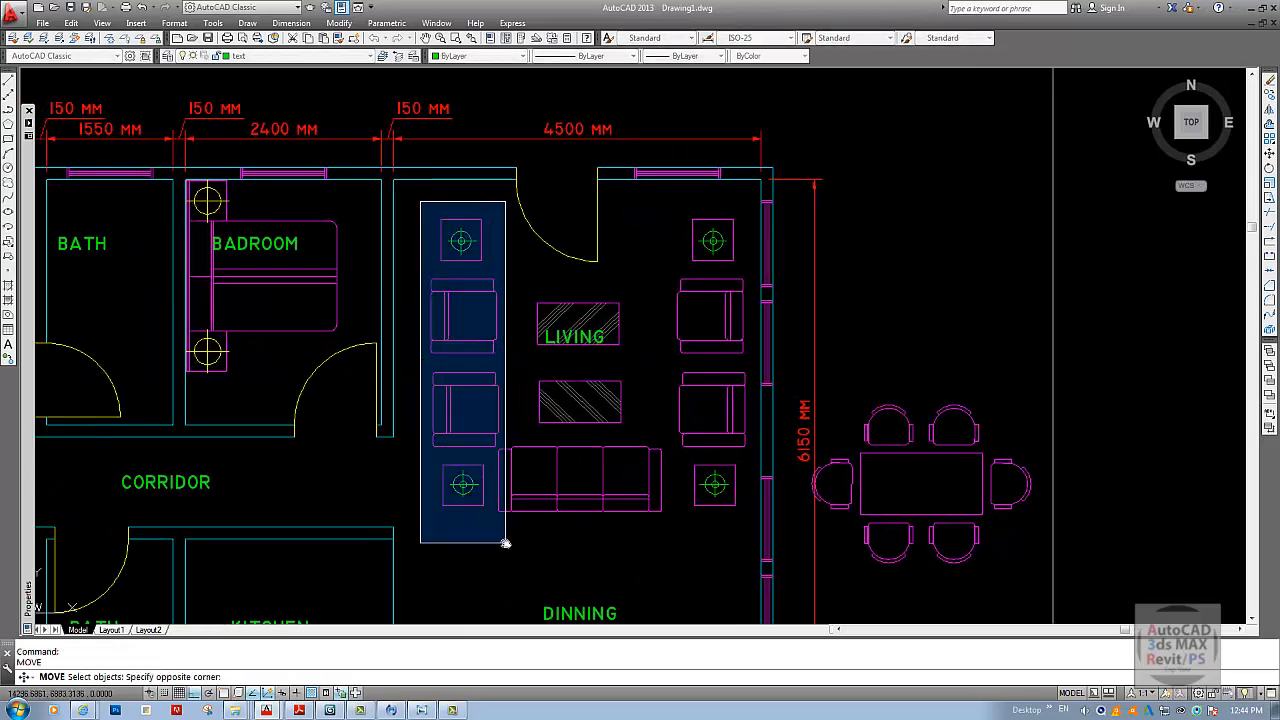
pyautogui.click(505, 543)
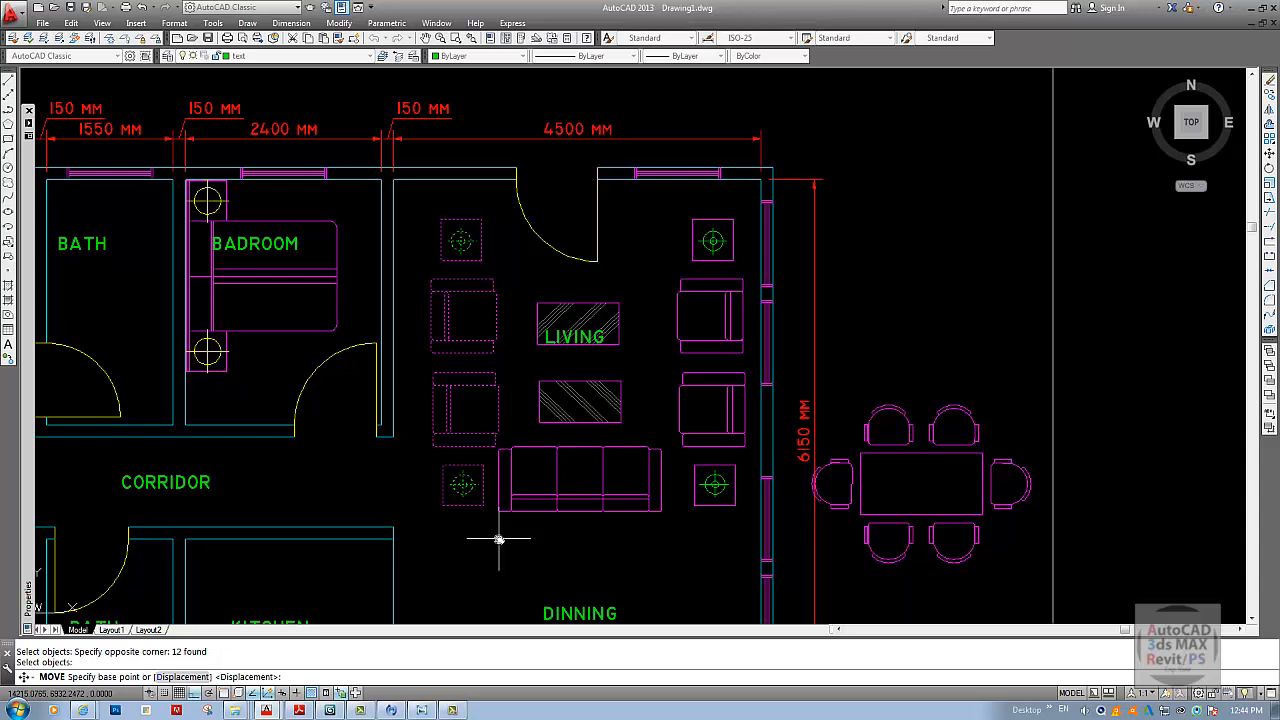
pyautogui.press('Escape')
# - Move the complete living-room furniture arrangement slightly to the right inside the LIVING room
pyautogui.press('Return')
pyautogui.click(420, 206)
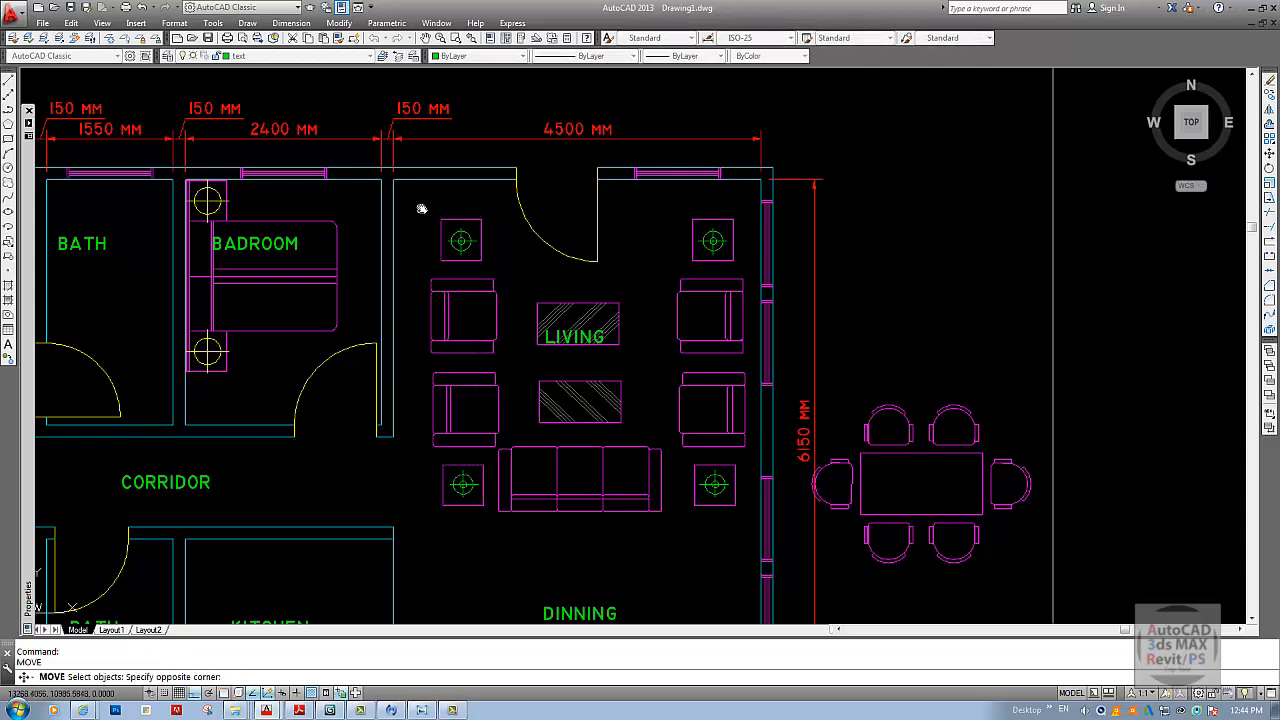
pyautogui.click(750, 547)
pyautogui.press('Return')
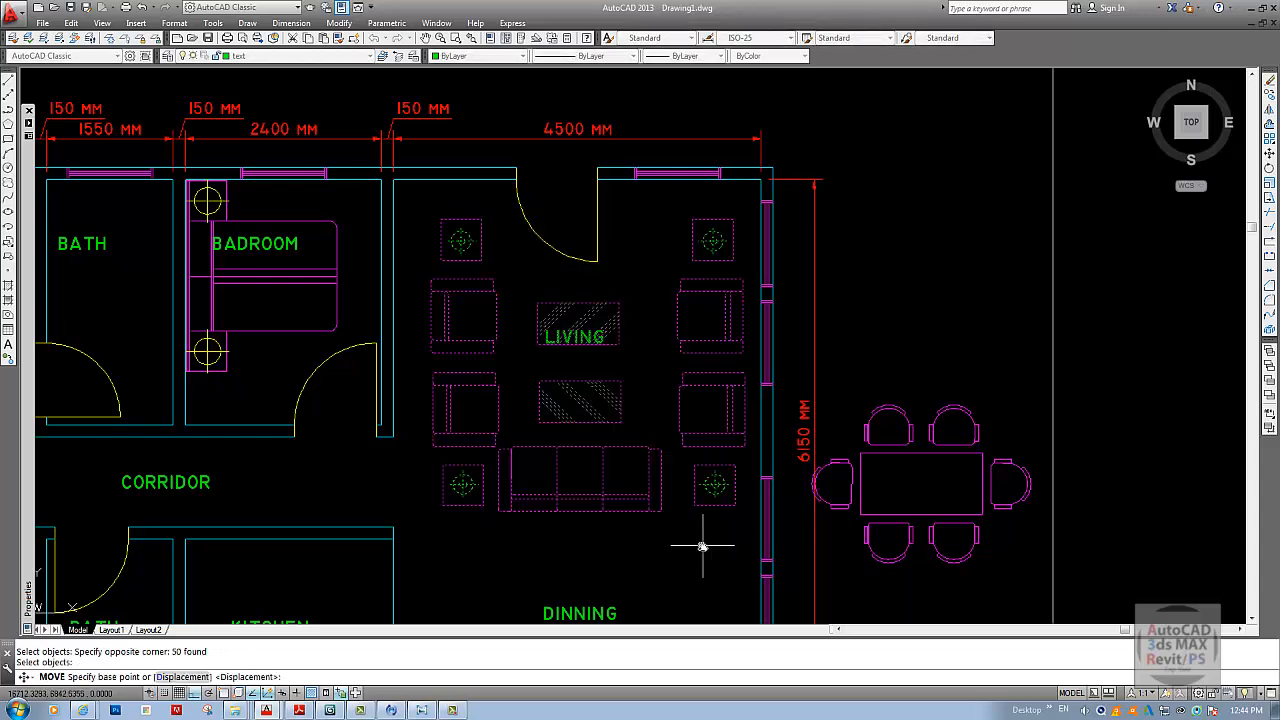
pyautogui.click(705, 548)
pyautogui.click(716, 548)
pyautogui.press('Escape')
pyautogui.press('Escape')
# - Erase the upper-left side table with its lamp in the living room
pyautogui.moveTo(483, 245); pyautogui.dragTo(483, 340, button='middle')
pyautogui.write('e')
pyautogui.press('Return')
pyautogui.click(432, 297)
pyautogui.click(509, 366)
pyautogui.press('Return')
pyautogui.moveTo(497, 417); pyautogui.dragTo(509, 370, button='middle')
pyautogui.scroll(-4, 509, 370)
pyautogui.moveTo(595, 417); pyautogui.dragTo(591, 377, button='middle')
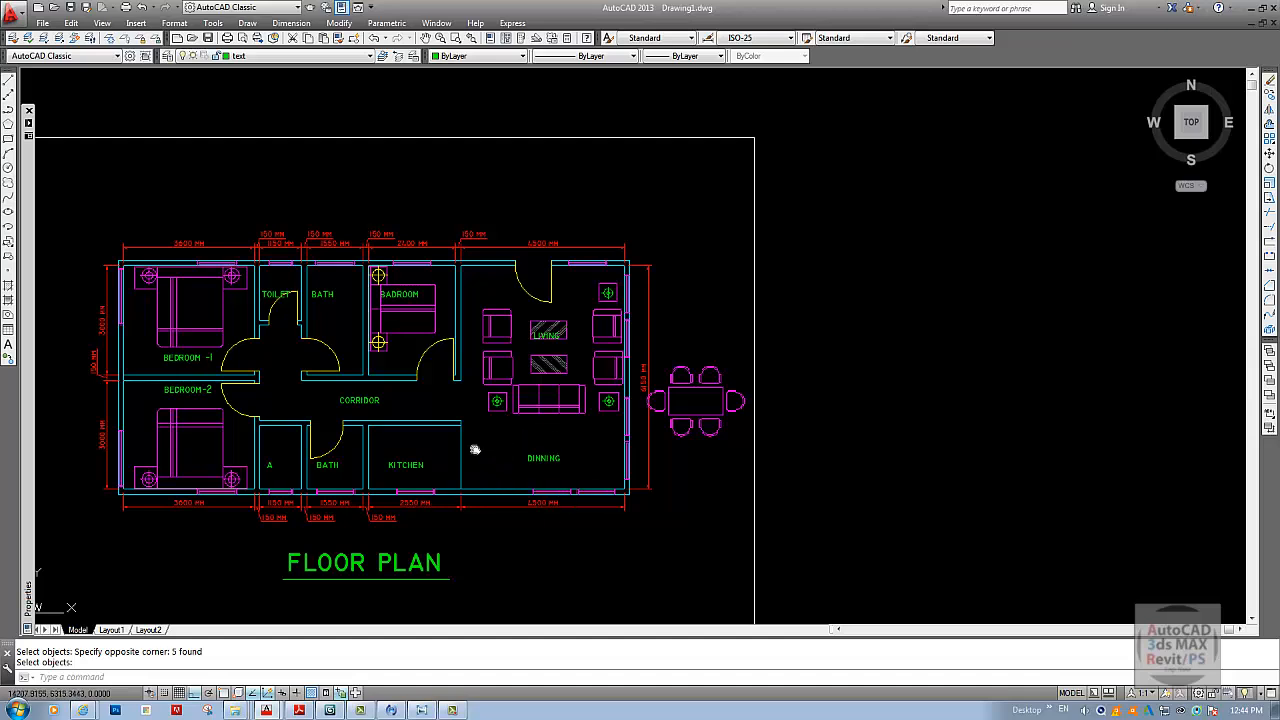
# - Move the six-chair dining table set from outside the plan into the DINNING area with Ortho off, centred below the sofa
pyautogui.moveTo(475, 449); pyautogui.dragTo(418, 449, button='middle')
pyautogui.scroll(4, 552, 400)
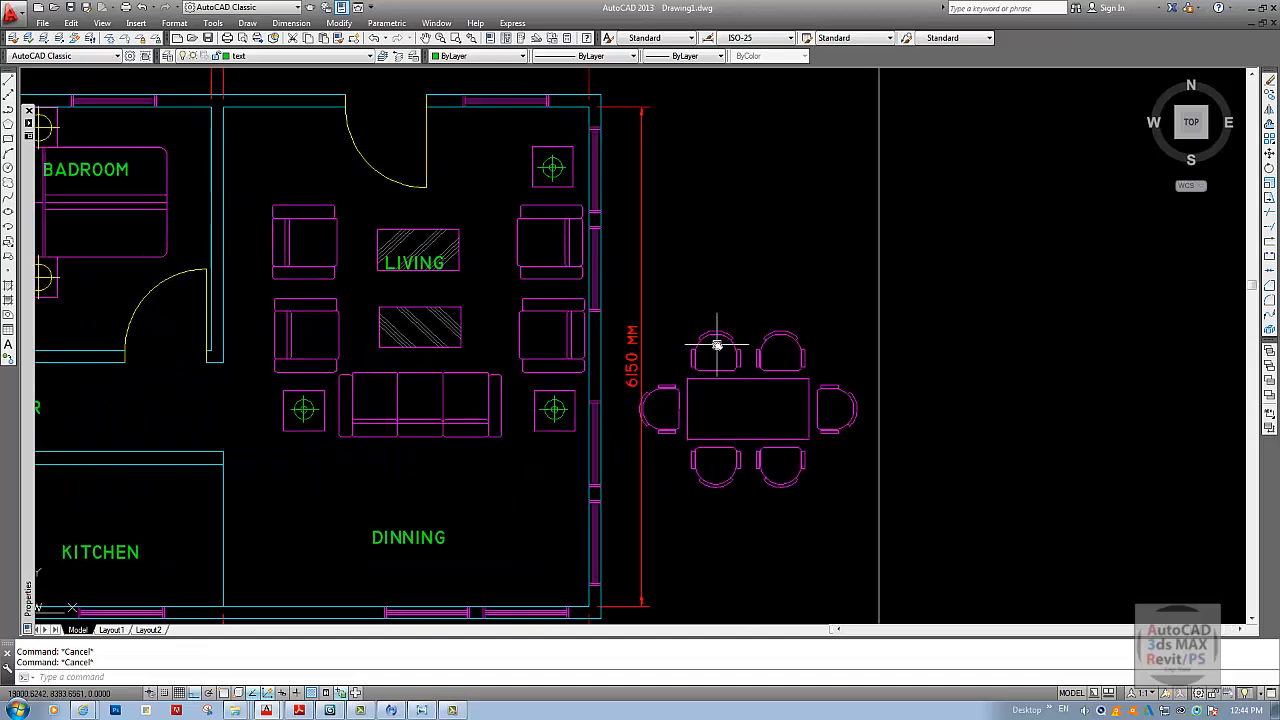
pyautogui.press('Return')
pyautogui.click(614, 294)
pyautogui.click(864, 498)
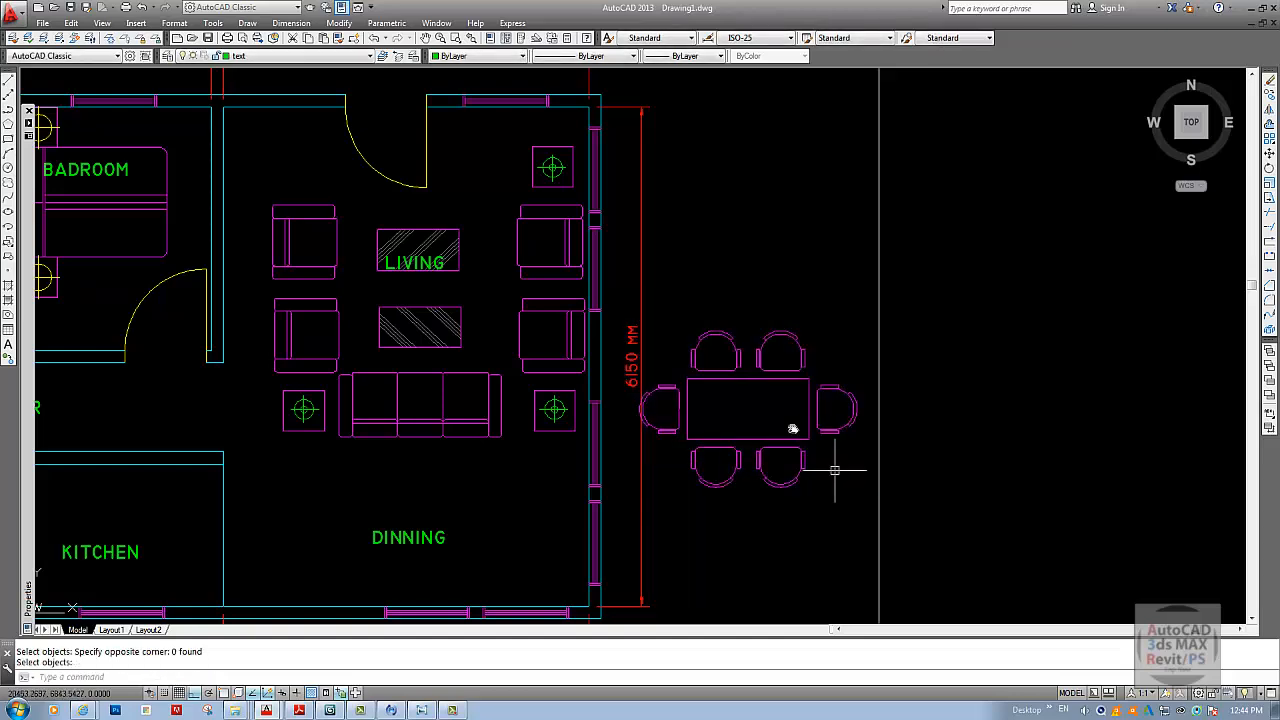
pyautogui.write('m')
pyautogui.press('Return')
pyautogui.click(780, 430)
pyautogui.click(757, 444)
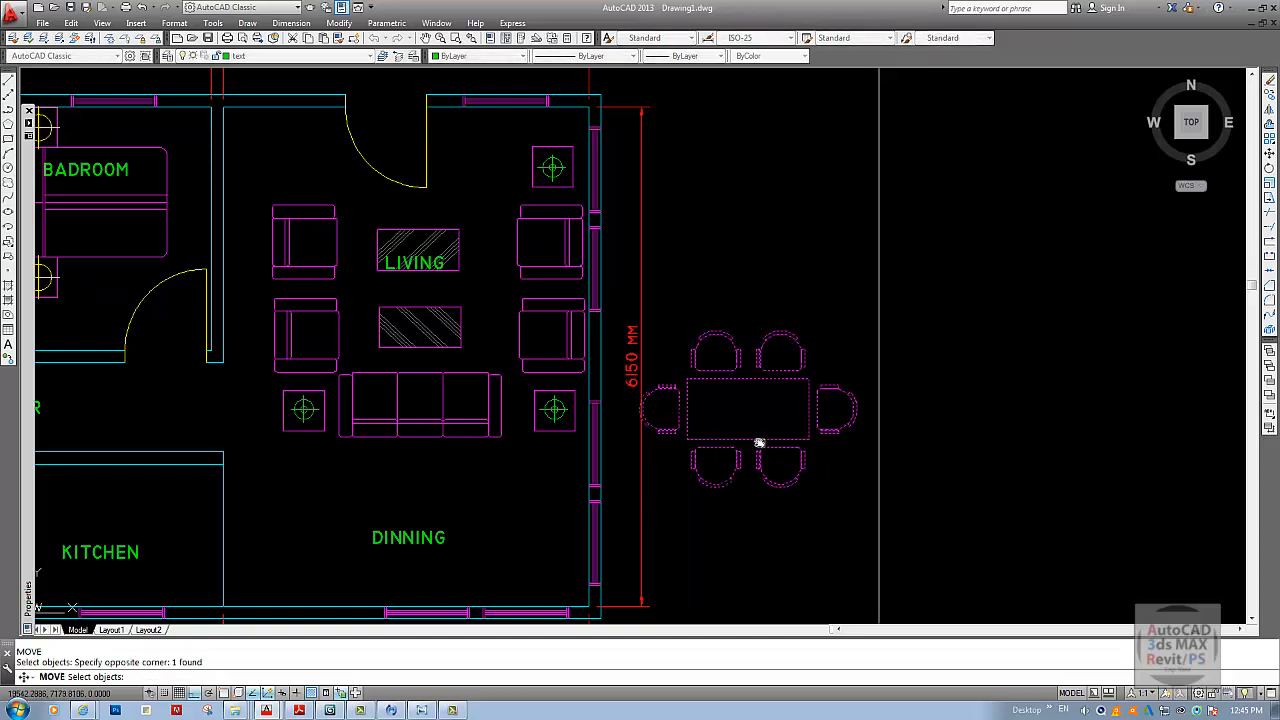
pyautogui.press('Return')
pyautogui.click(754, 403)
pyautogui.moveTo(540, 476); pyautogui.dragTo(646, 425, button='middle')
pyautogui.press('F8')
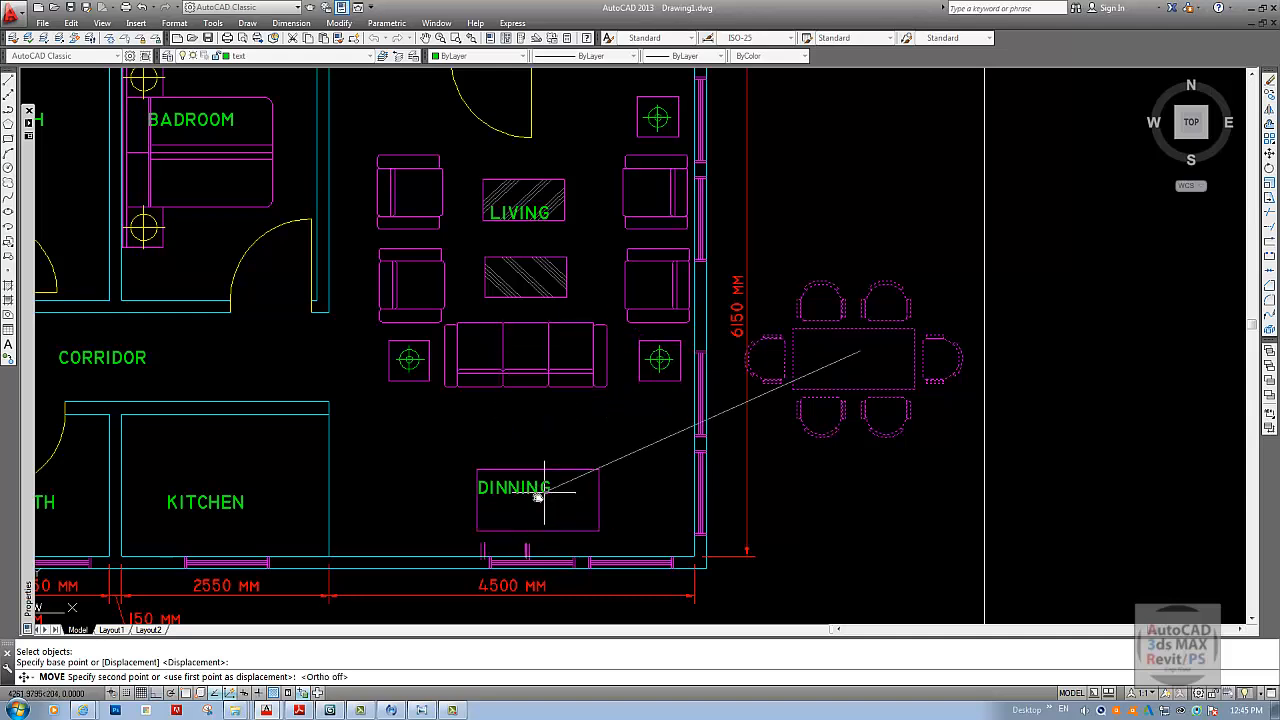
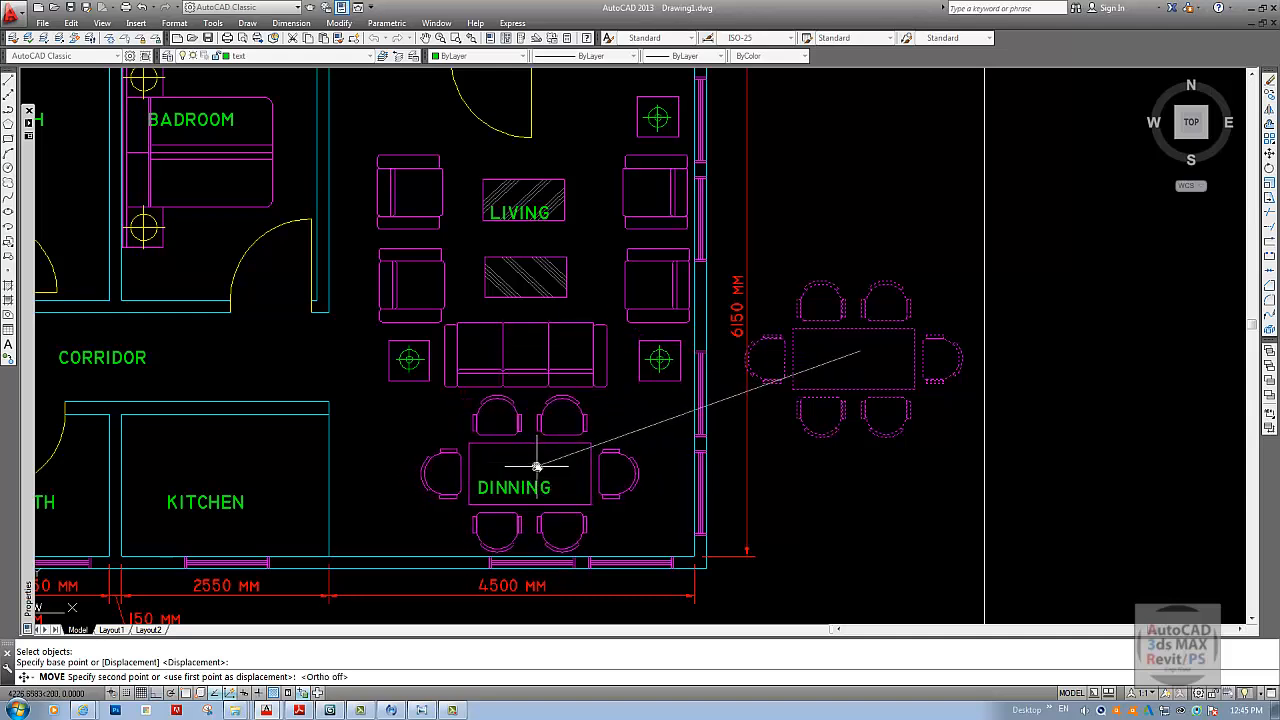
pyautogui.press('Escape')
# - Move all the living-room furniture together with the LIVING label slightly upward with Ortho on, away from the dining chairs
pyautogui.moveTo(562, 375); pyautogui.dragTo(577, 458, button='middle')
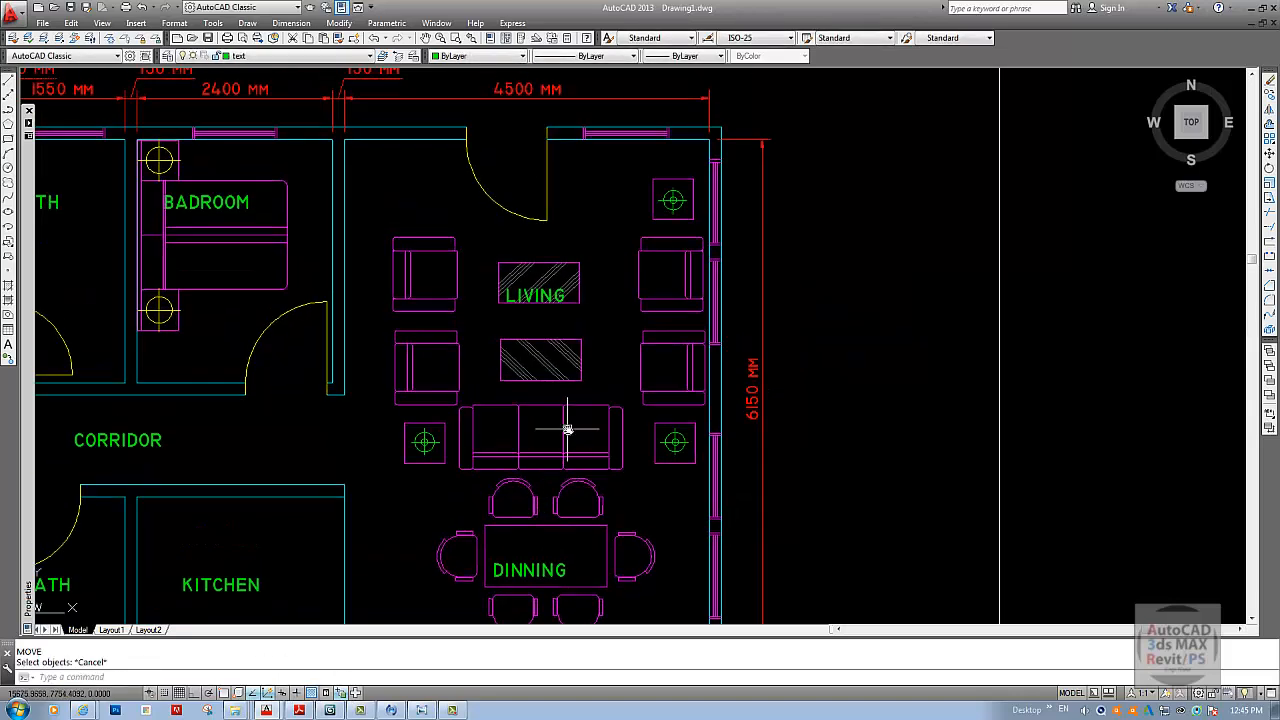
pyautogui.press('space')
pyautogui.click(365, 209)
pyautogui.click(473, 463)
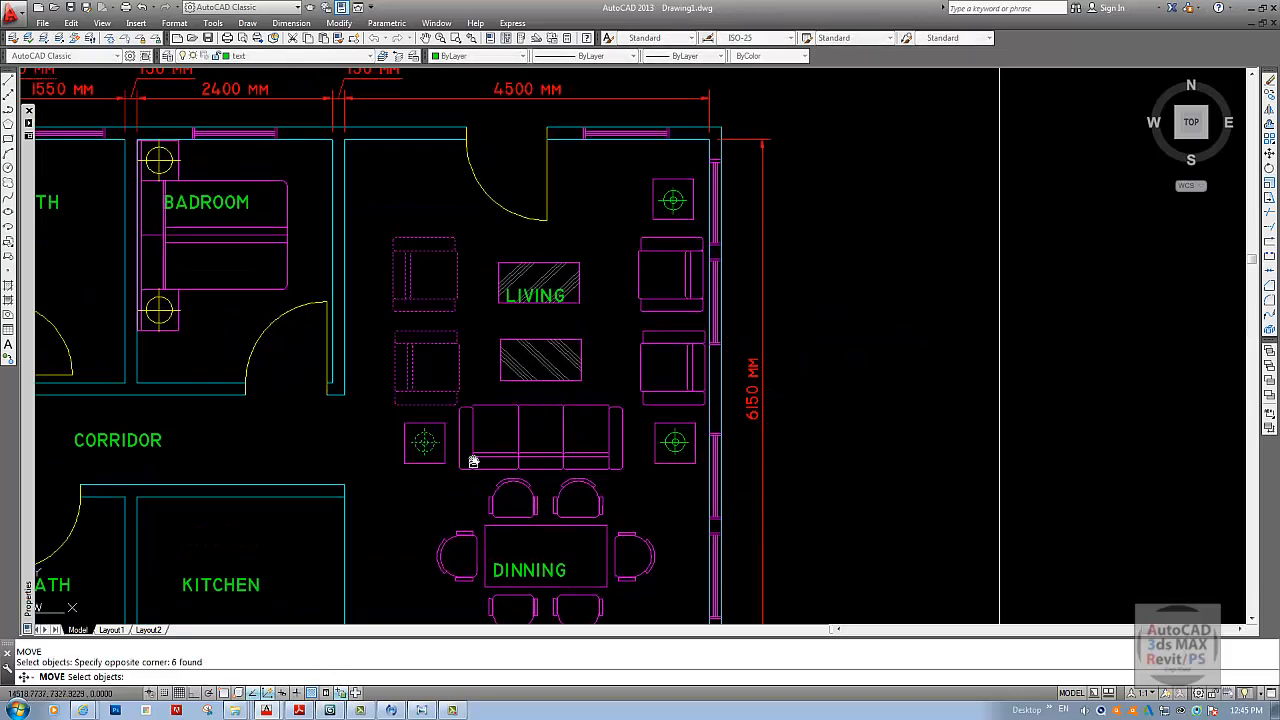
pyautogui.click(370, 357)
pyautogui.click(644, 482)
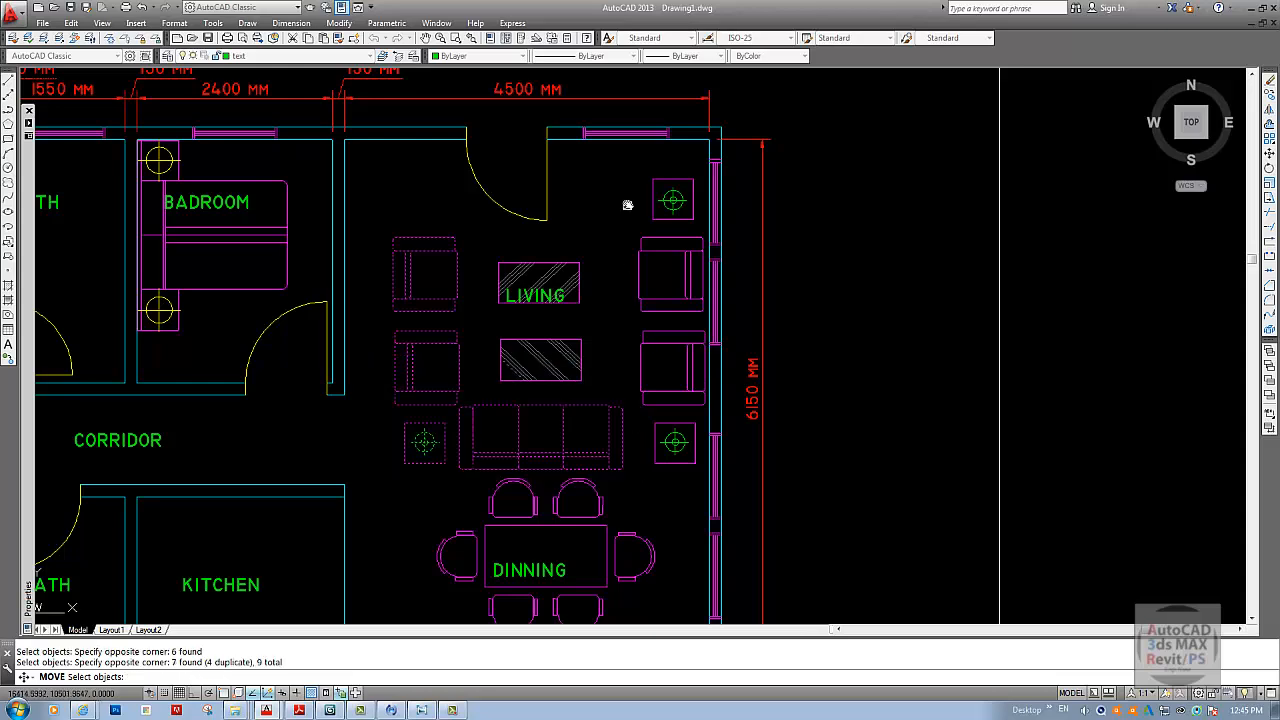
pyautogui.click(623, 165)
pyautogui.click(715, 467)
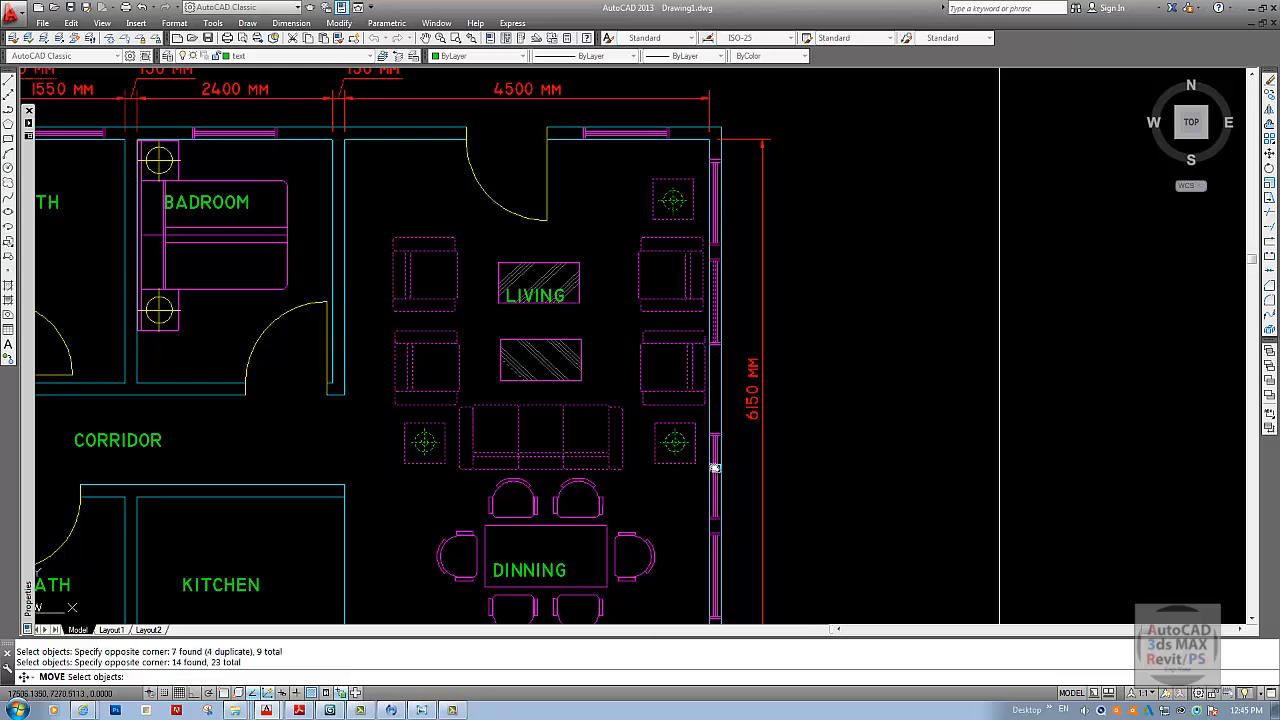
pyautogui.click(627, 400)
pyautogui.click(434, 240)
pyautogui.press('Return')
pyautogui.click(489, 345)
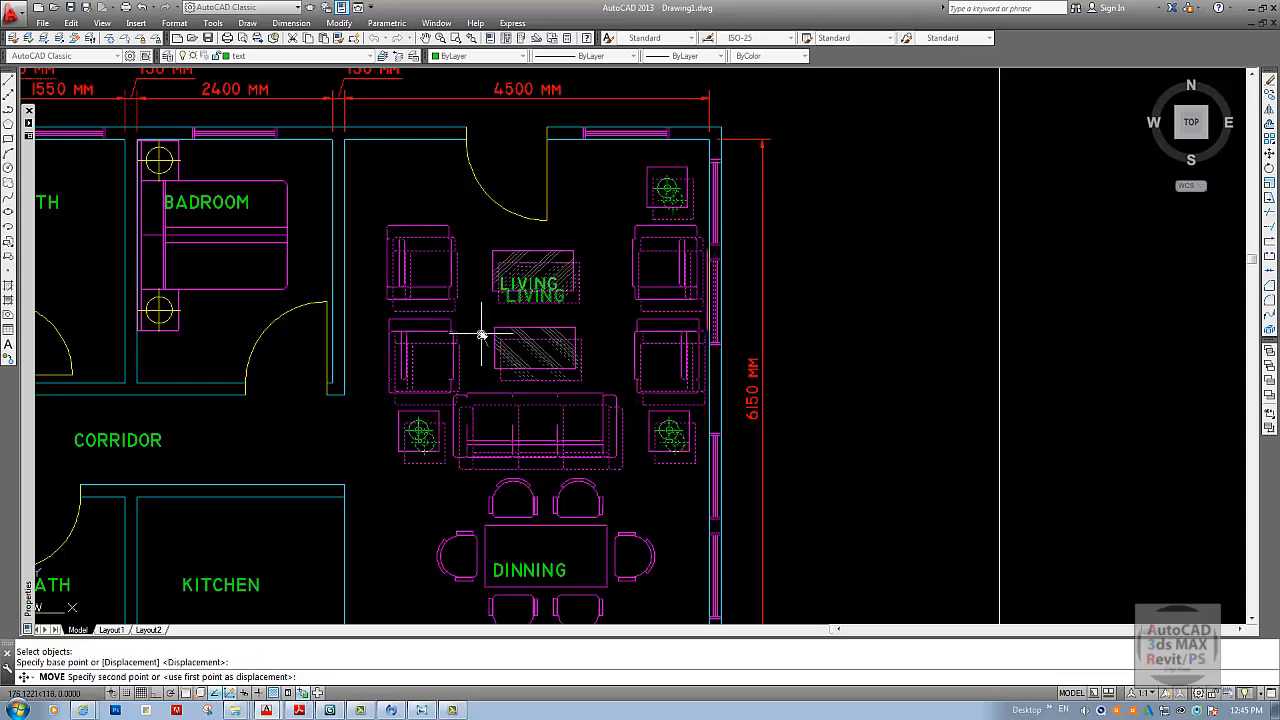
pyautogui.press('F8')
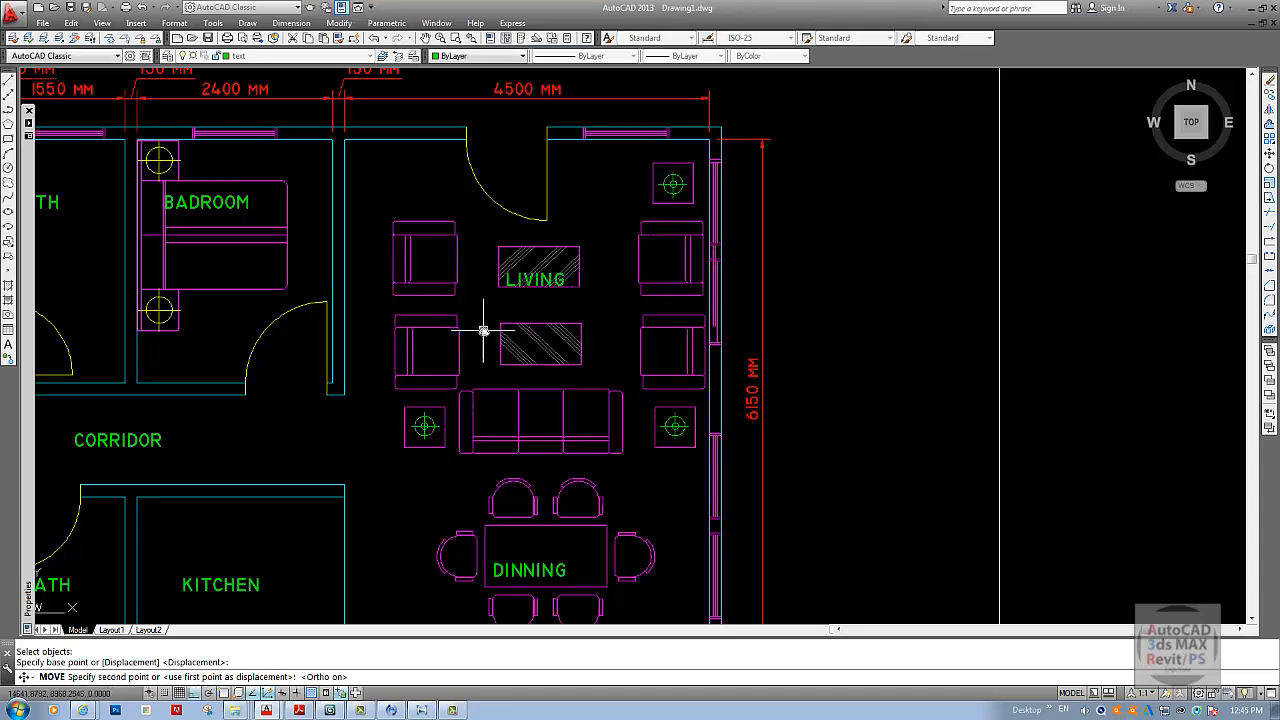
pyautogui.click(491, 341)
pyautogui.press('Return')
pyautogui.moveTo(491, 343); pyautogui.dragTo(498, 265, button='middle')
pyautogui.press('Escape')
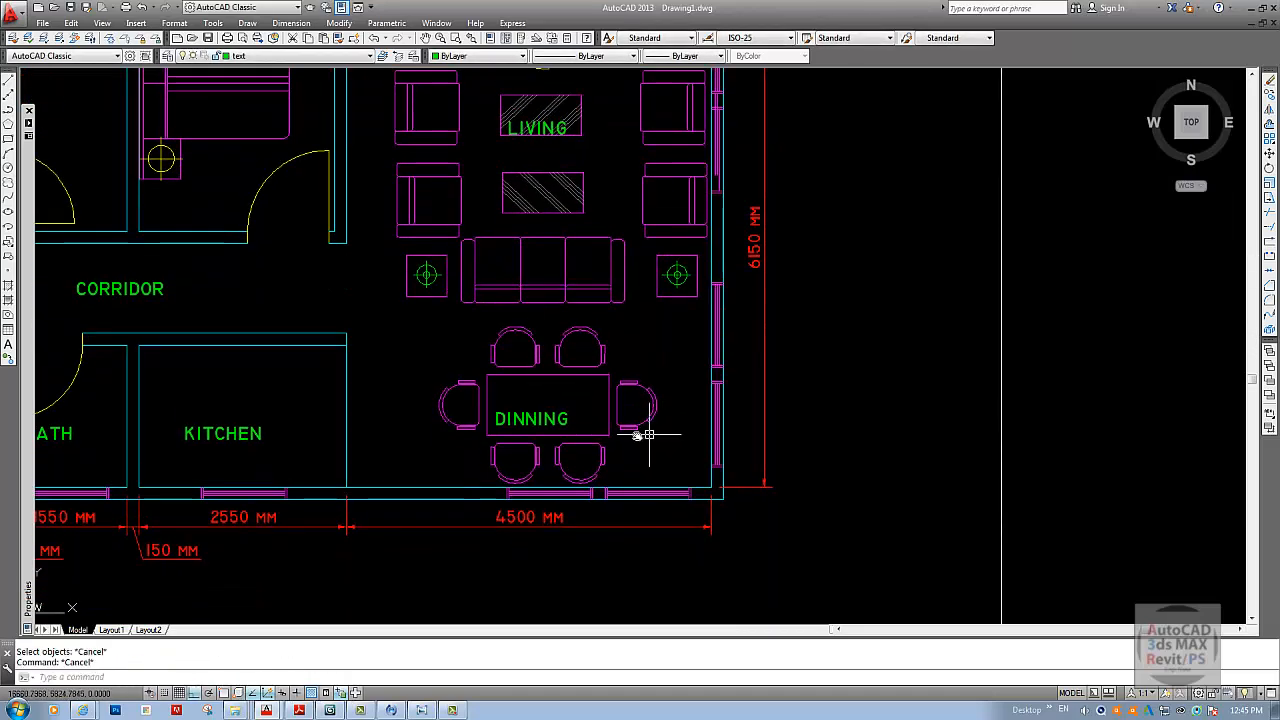
pyautogui.write('m')
pyautogui.press('Return')
pyautogui.click(608, 432)
pyautogui.press('Return')
pyautogui.scroll(2, 646, 461)
pyautogui.click(661, 462)
pyautogui.click(663, 449)
pyautogui.press('Return')
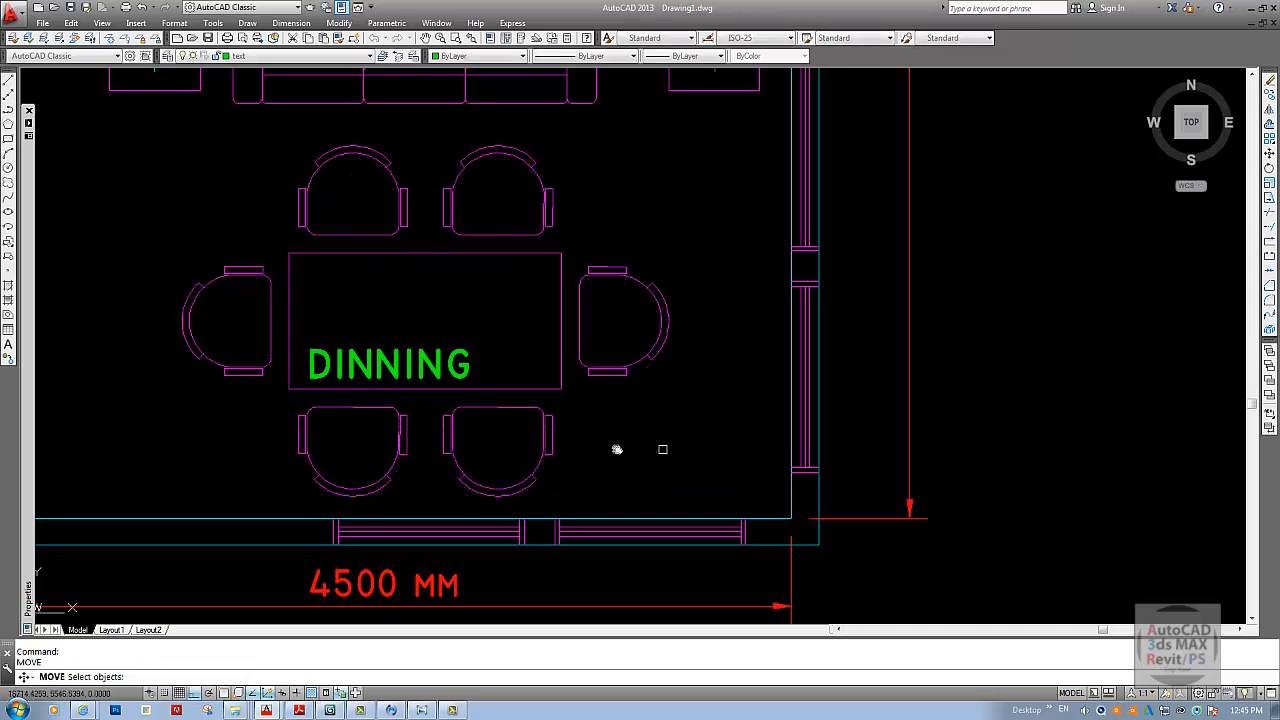
pyautogui.moveTo(414, 364); pyautogui.dragTo(612, 374, button='middle')
pyautogui.press('Escape')
pyautogui.press('Escape')
# - Try erasing the DINNING label on the dining table, and undo the erasure
pyautogui.write('e')
pyautogui.press('Return')
pyautogui.click(614, 375)
pyautogui.press('Return')
pyautogui.write('u')
pyautogui.press('Return')
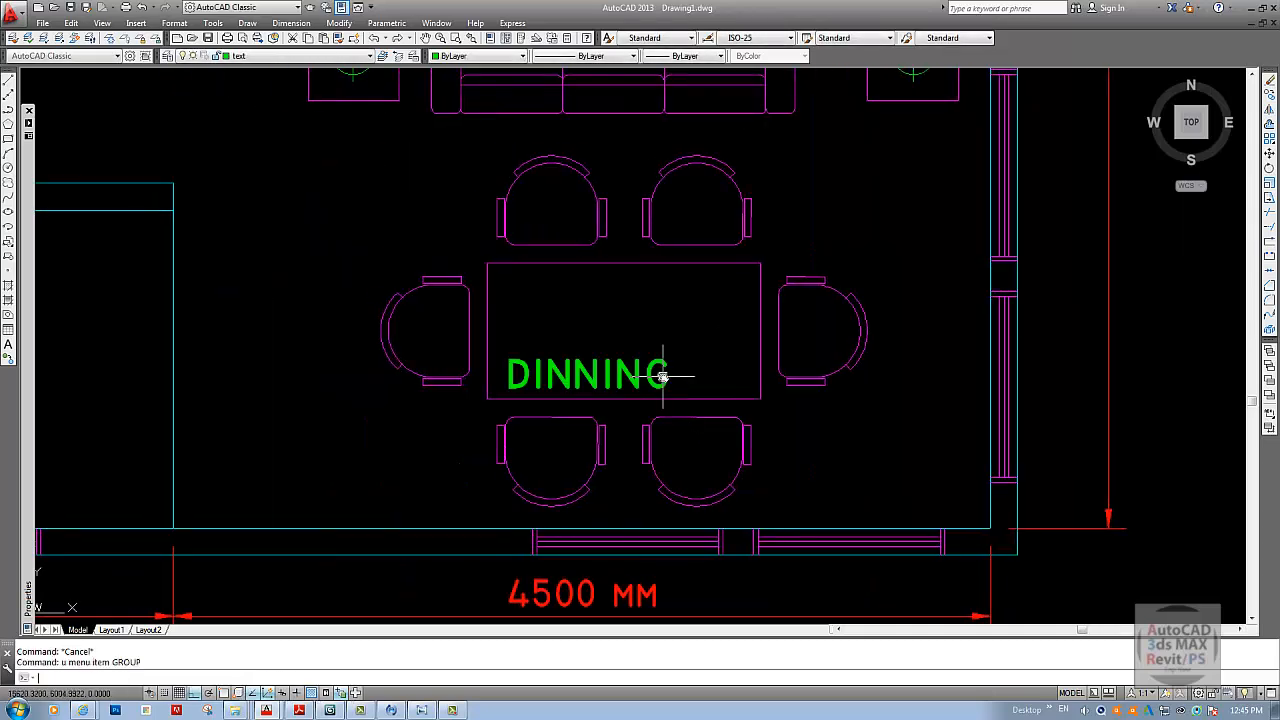
# - Move the DINNING label a short distance right along the dining table with Ortho on
pyautogui.write('m')
pyautogui.press('Return')
pyautogui.click(647, 379)
pyautogui.click(642, 382)
pyautogui.press('Return')
pyautogui.click(614, 317)
pyautogui.click(668, 338)
pyautogui.press('Escape')
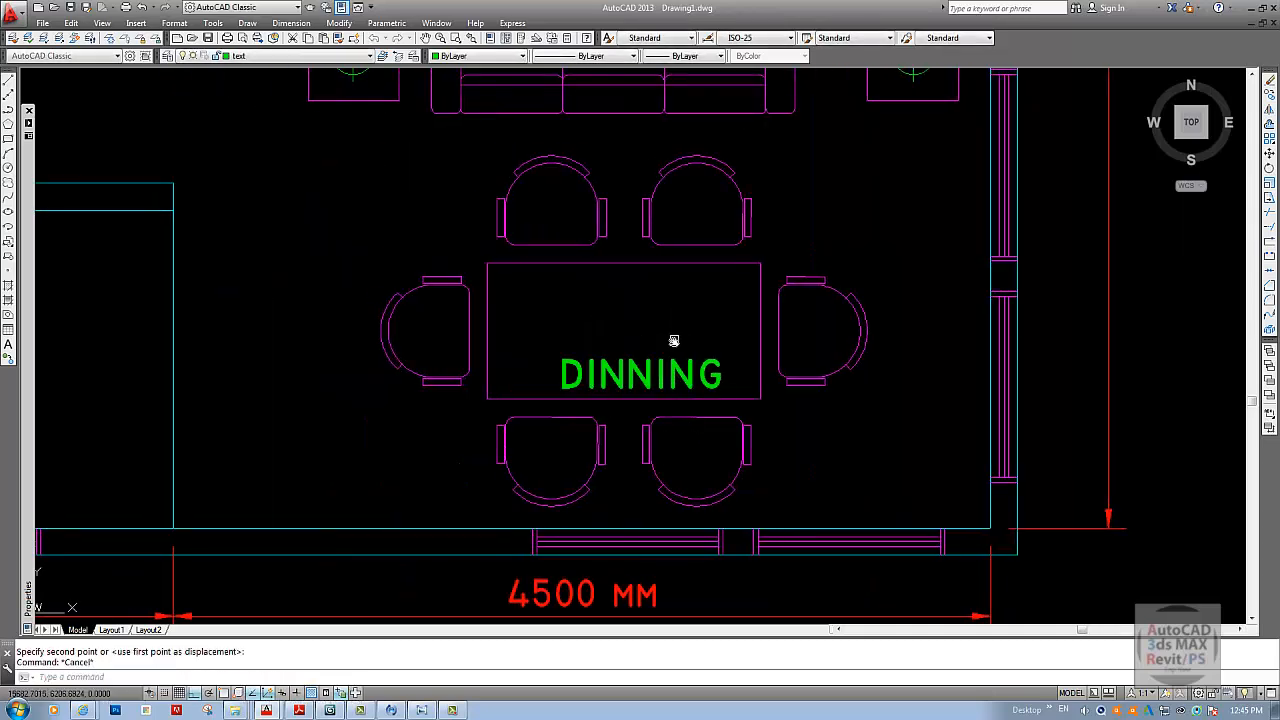
# - Raise the DINNING label to the middle of the dining table
pyautogui.press('Return')
pyautogui.click(641, 375)
pyautogui.click(641, 344)
pyautogui.press('Return')
pyautogui.click(640, 343)
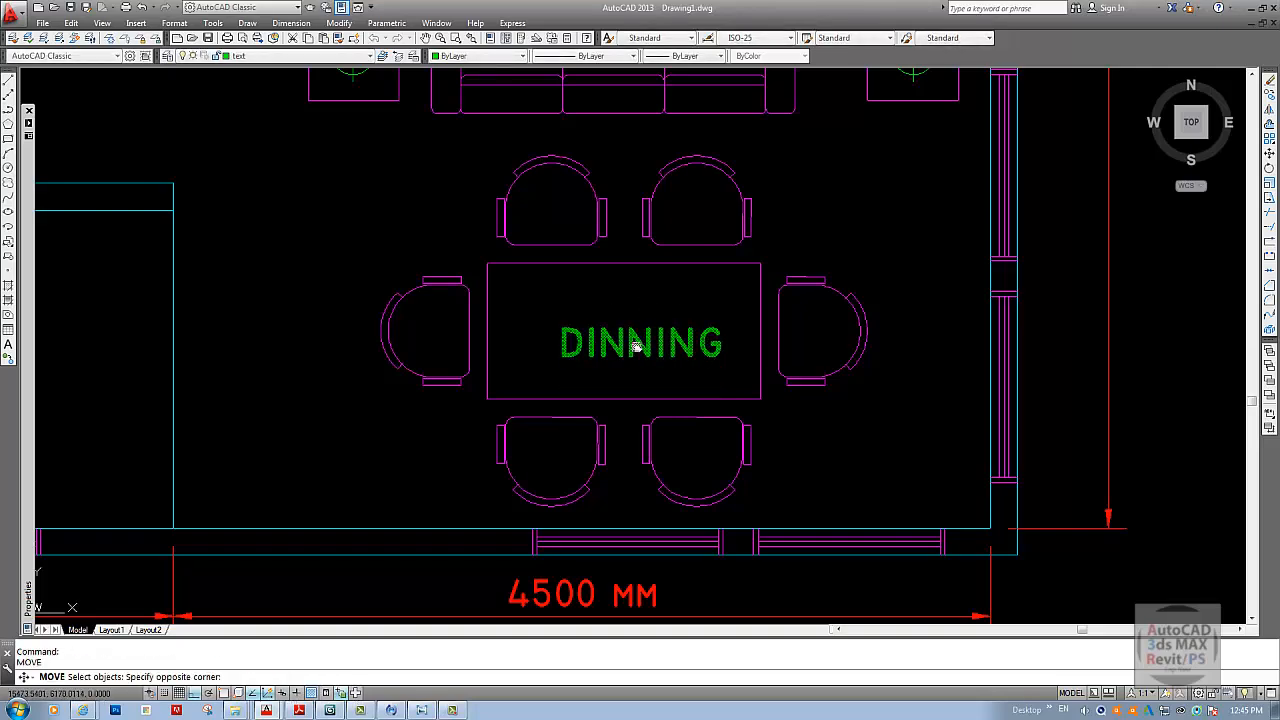
pyautogui.press('Return')
pyautogui.click(658, 318)
pyautogui.press('Escape')
# - Switch to 2d blocks.dwg and examine its block tables for toilet, washbasin and other sanitary fixtures
pyautogui.scroll(-5, 629, 357)
pyautogui.scroll(4, 586, 380)
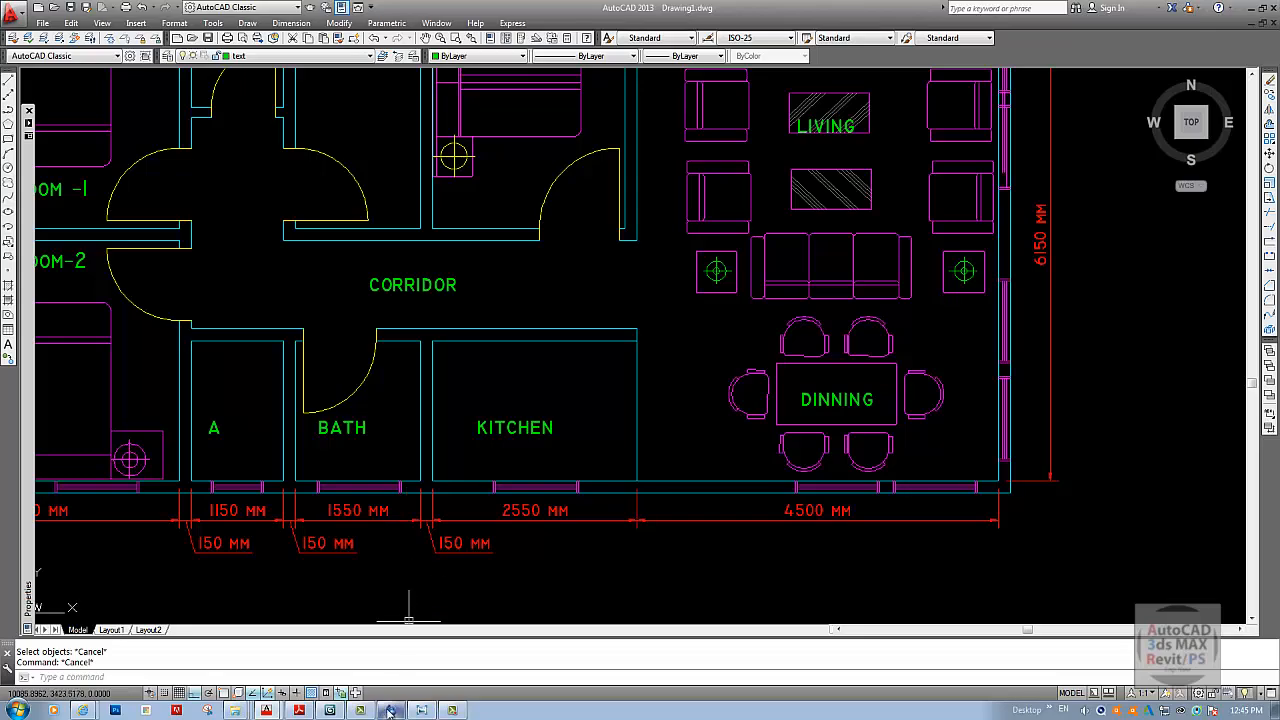
pyautogui.moveTo(266, 709)
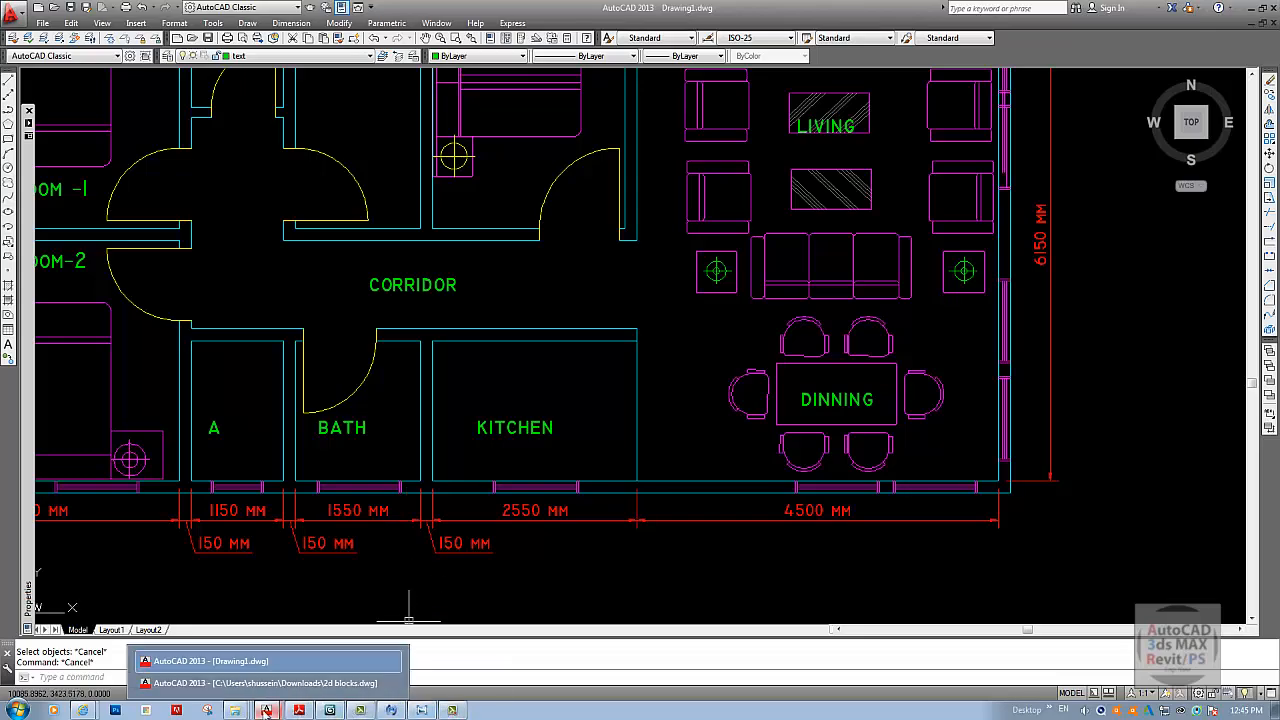
pyautogui.click(250, 683)
pyautogui.scroll(1, 420, 363)
pyautogui.scroll(-5, 420, 363)
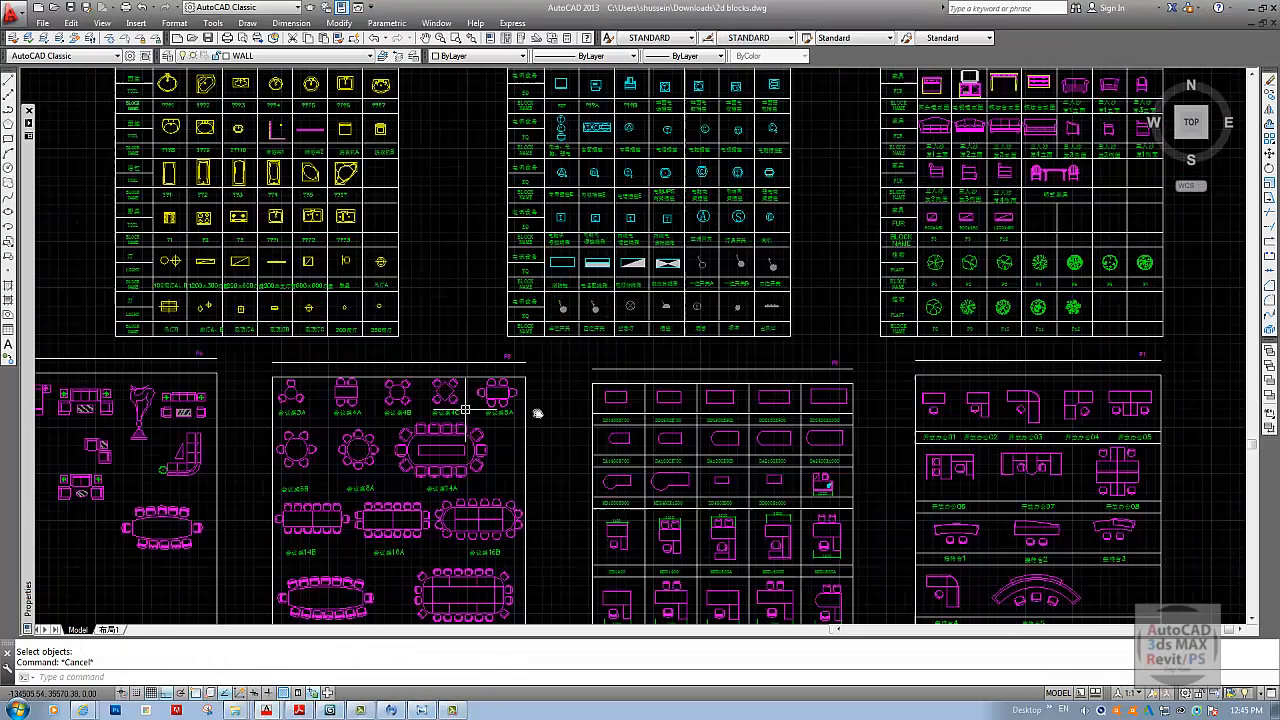
pyautogui.scroll(2, 452, 368)
pyautogui.moveTo(574, 566)
pyautogui.mouseDown(button='middle')
pyautogui.moveTo(475, 418)
pyautogui.moveTo(481, 460)
pyautogui.mouseUp(button='middle')
pyautogui.moveTo(345, 458); pyautogui.dragTo(526, 548, button='middle')
pyautogui.moveTo(504, 285); pyautogui.dragTo(536, 472, button='middle')
pyautogui.scroll(3, 579, 377)
pyautogui.moveTo(579, 377); pyautogui.dragTo(517, 564, button='middle')
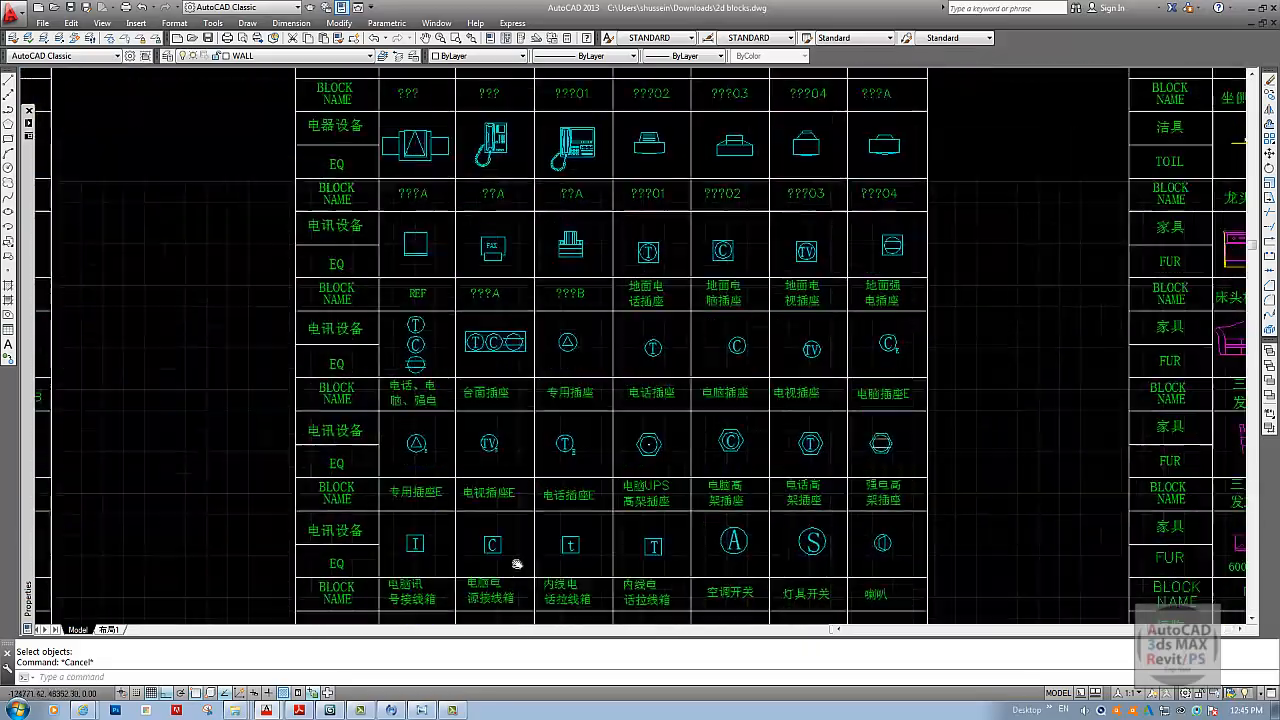
pyautogui.scroll(-6, 466, 366)
pyautogui.scroll(1, 461, 367)
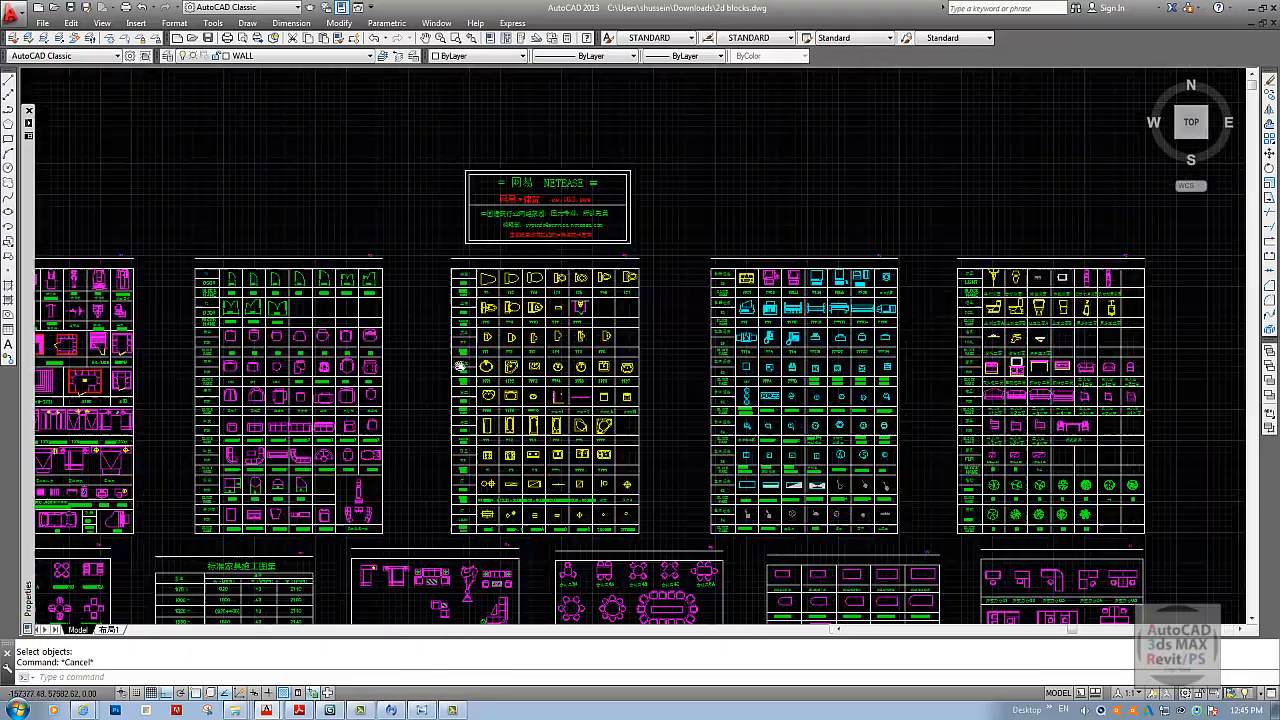
pyautogui.scroll(3, 459, 366)
pyautogui.moveTo(400, 478); pyautogui.dragTo(580, 403, button='middle')
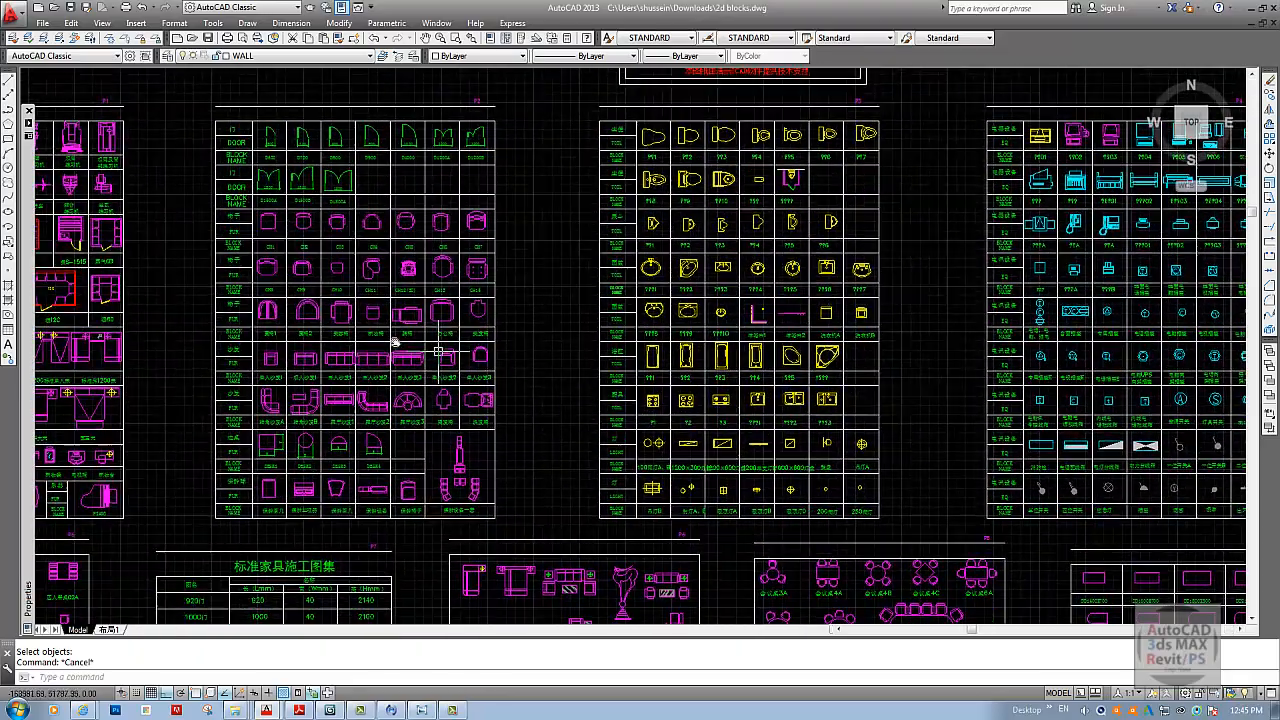
pyautogui.scroll(-2, 438, 350)
pyautogui.moveTo(438, 350); pyautogui.dragTo(638, 304, button='middle')
pyautogui.scroll(2, 337, 289)
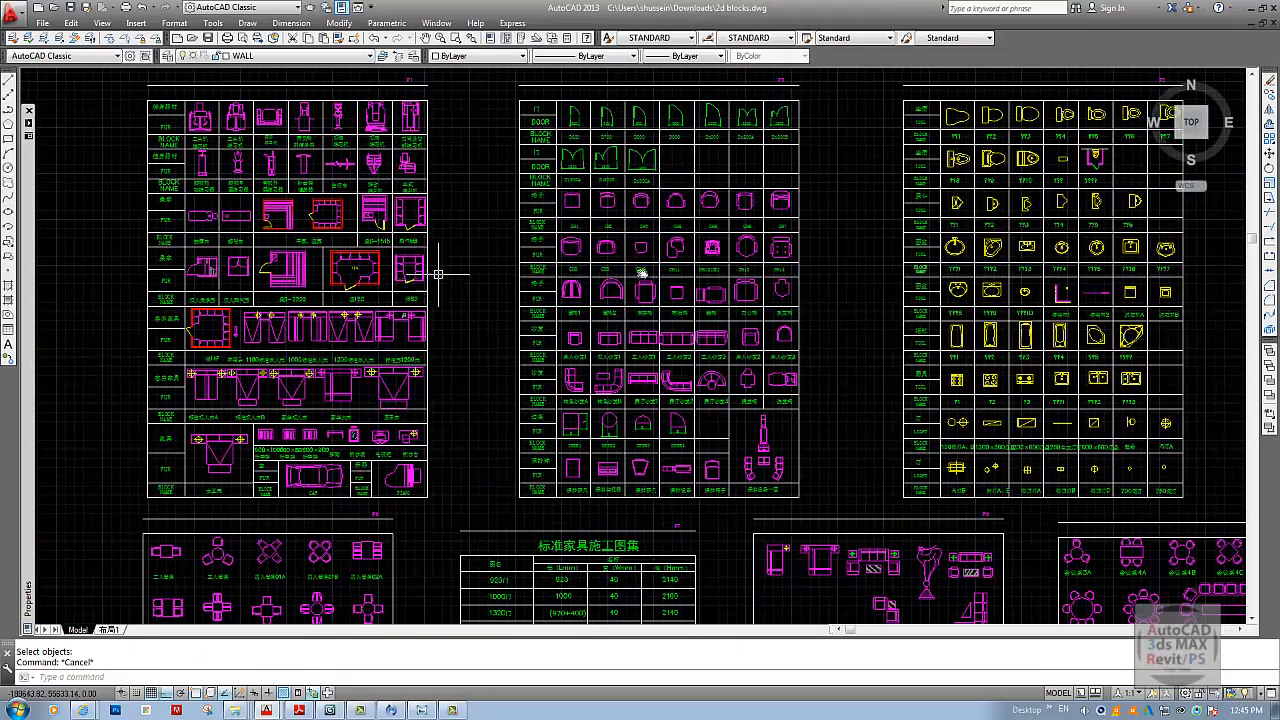
pyautogui.moveTo(744, 276); pyautogui.dragTo(562, 273, button='middle')
pyautogui.moveTo(821, 350)
pyautogui.mouseDown(button='middle')
pyautogui.moveTo(549, 303)
pyautogui.moveTo(586, 337)
pyautogui.mouseUp(button='middle')
pyautogui.scroll(4, 543, 251)
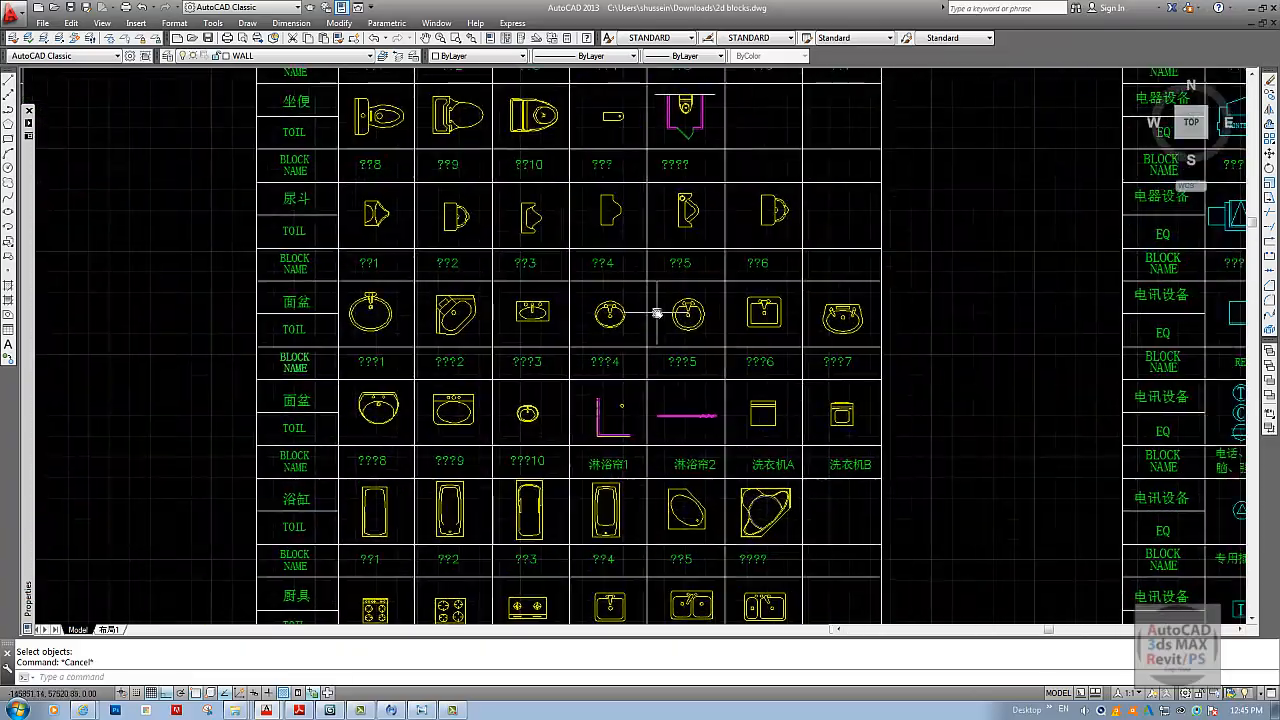
pyautogui.moveTo(803, 338); pyautogui.dragTo(729, 294, button='middle')
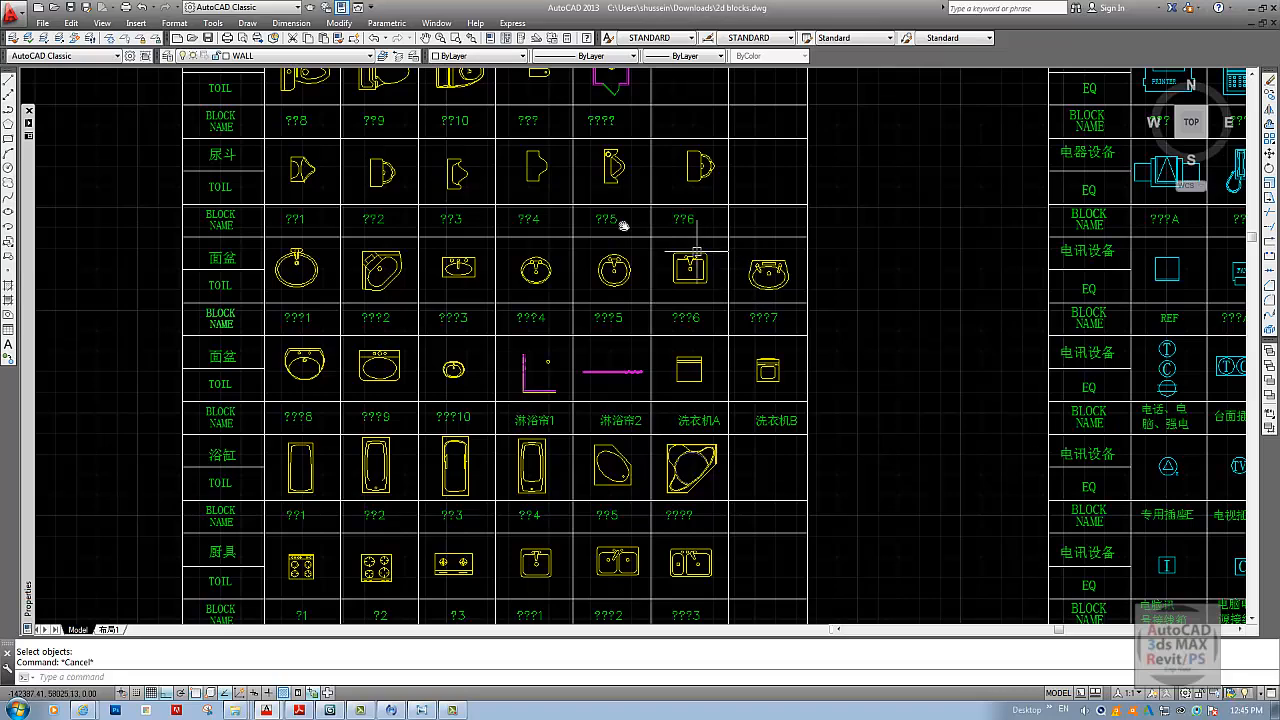
# - Copy the toilet block ??10 and the two-tap washbasin block ???7 to the clipboard
pyautogui.click(69, 24)
pyautogui.click(99, 90)
pyautogui.moveTo(557, 212); pyautogui.dragTo(548, 283, button='middle')
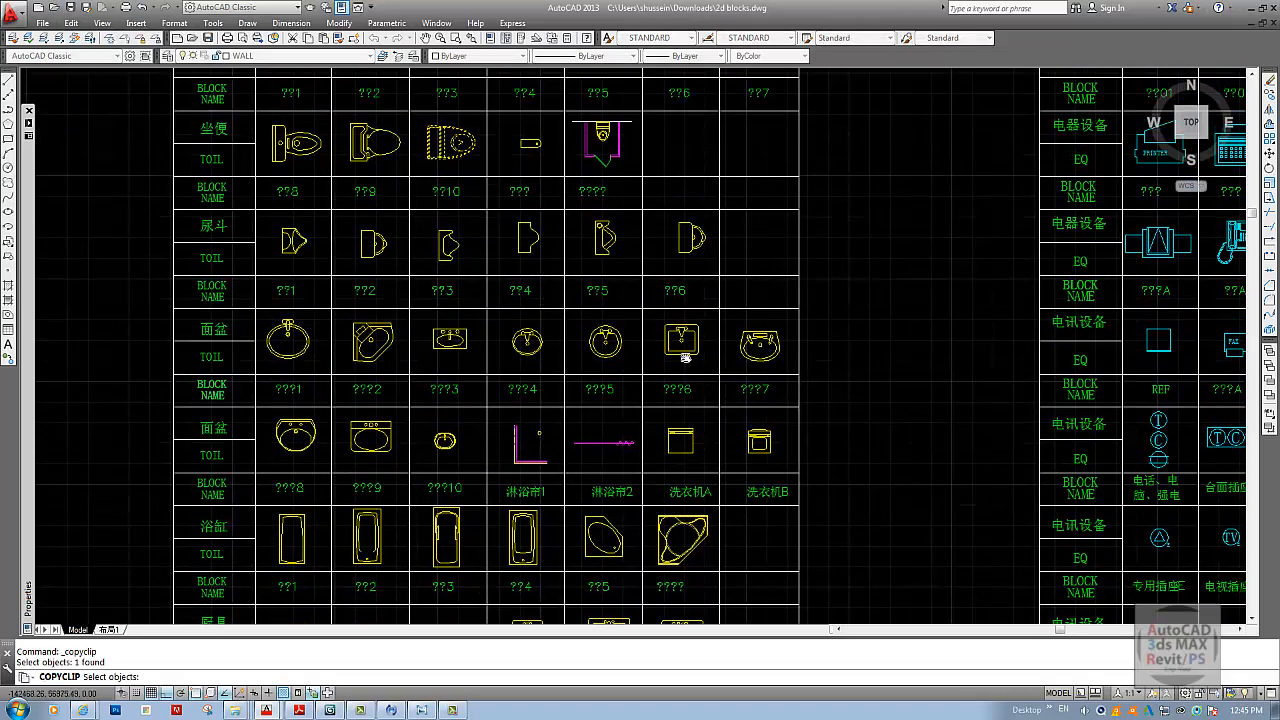
pyautogui.press('Return')
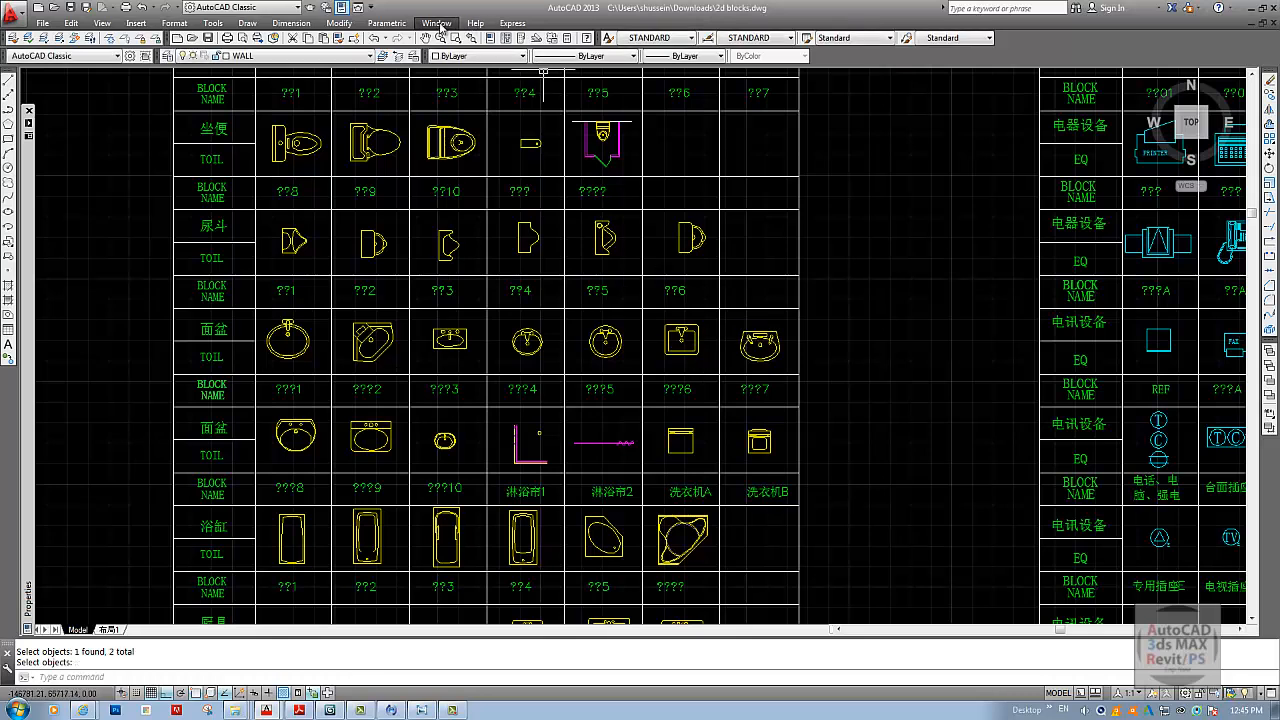
# - Switch back to Drawing1.dwg and paste the copied toilet and washbasin blocks above the floor plan
pyautogui.click(437, 23)
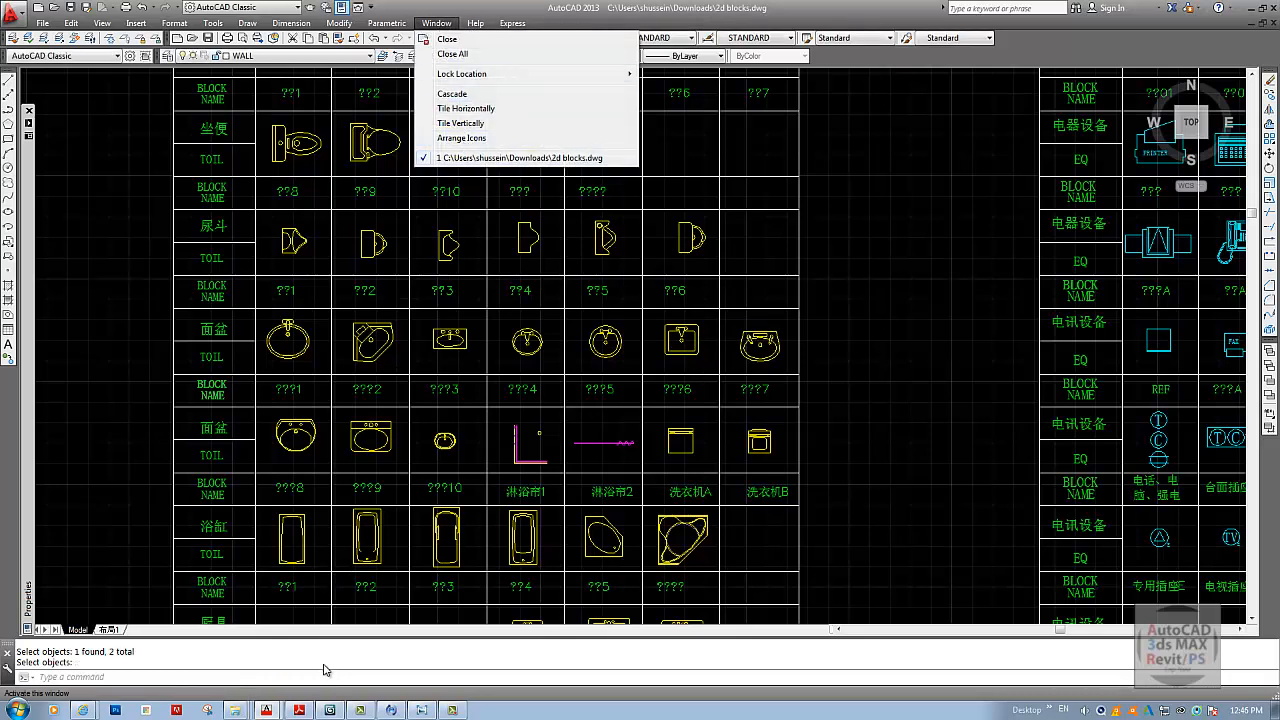
pyautogui.click(266, 710)
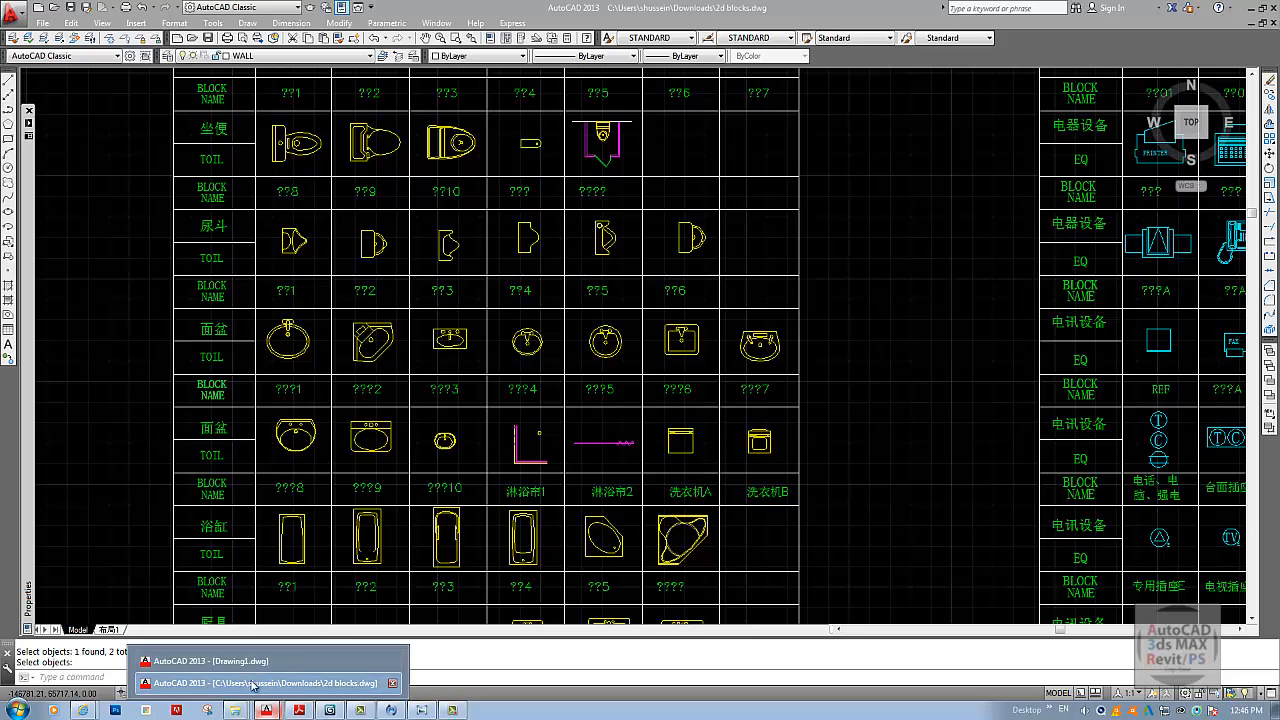
pyautogui.click(240, 661)
pyautogui.scroll(-4, 570, 413)
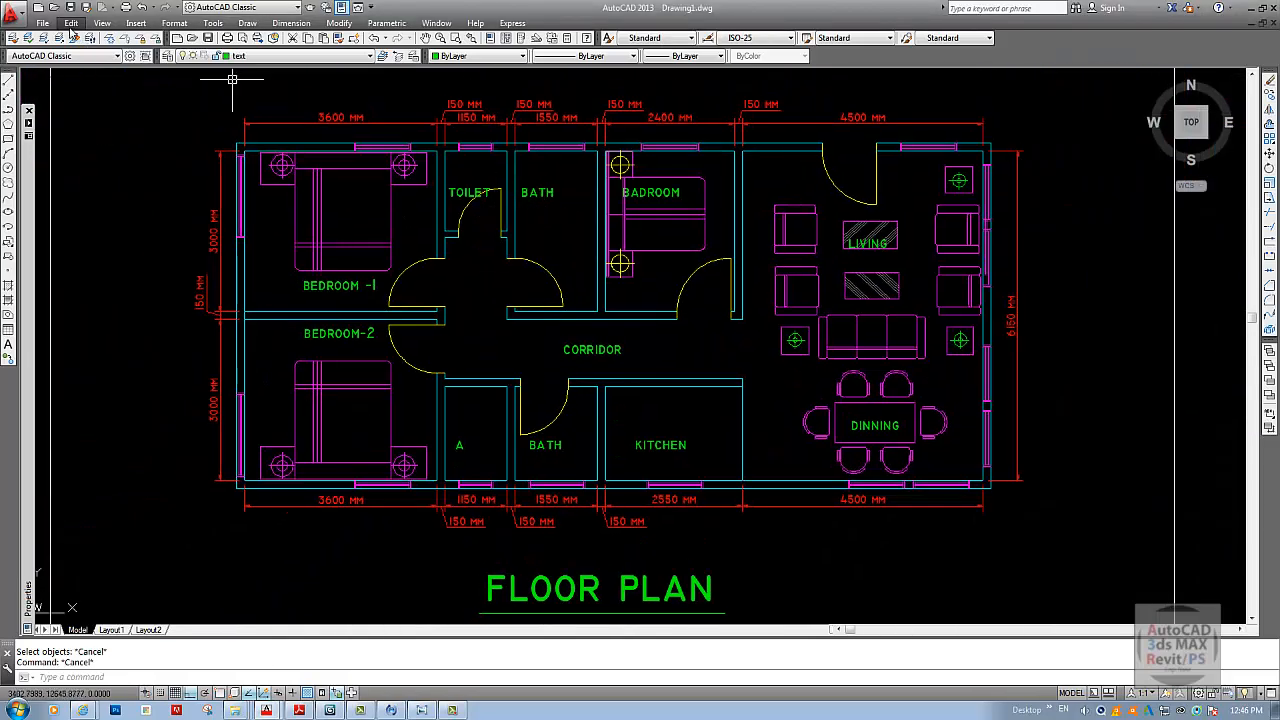
pyautogui.click(71, 24)
pyautogui.click(86, 133)
pyautogui.scroll(-4, 375, 220)
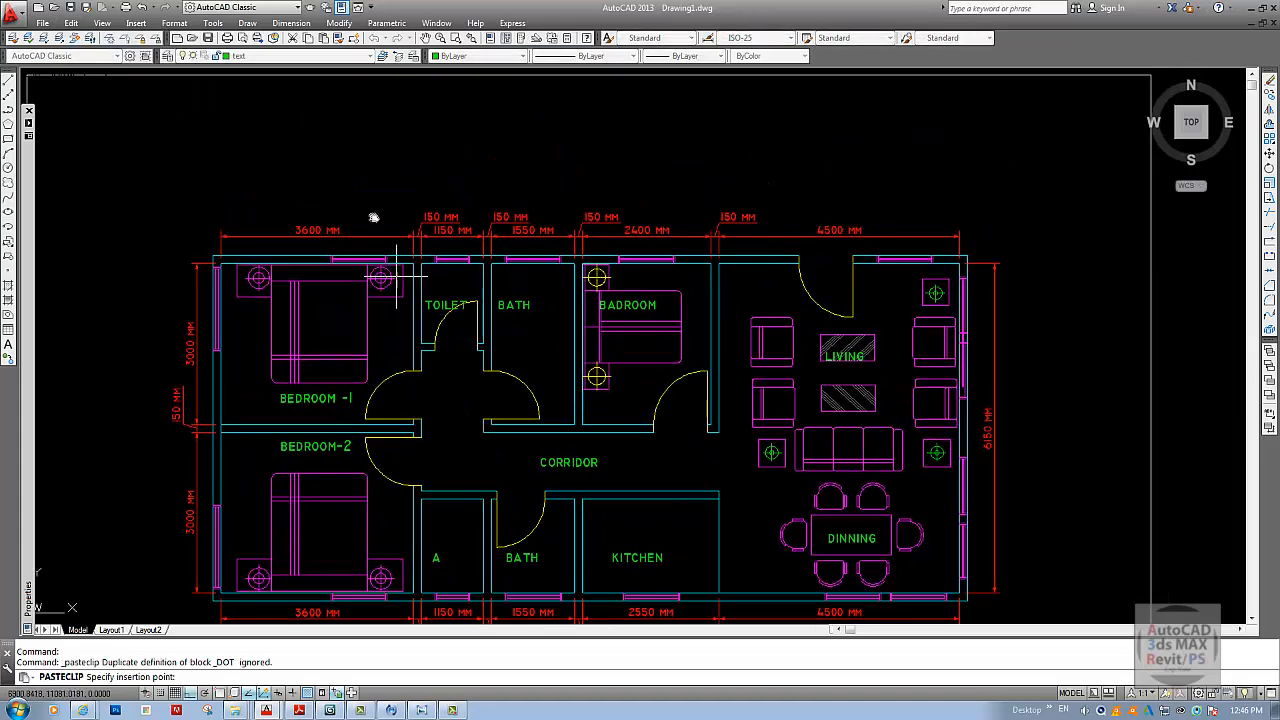
pyautogui.press('Escape')
pyautogui.scroll(4, 610, 270)
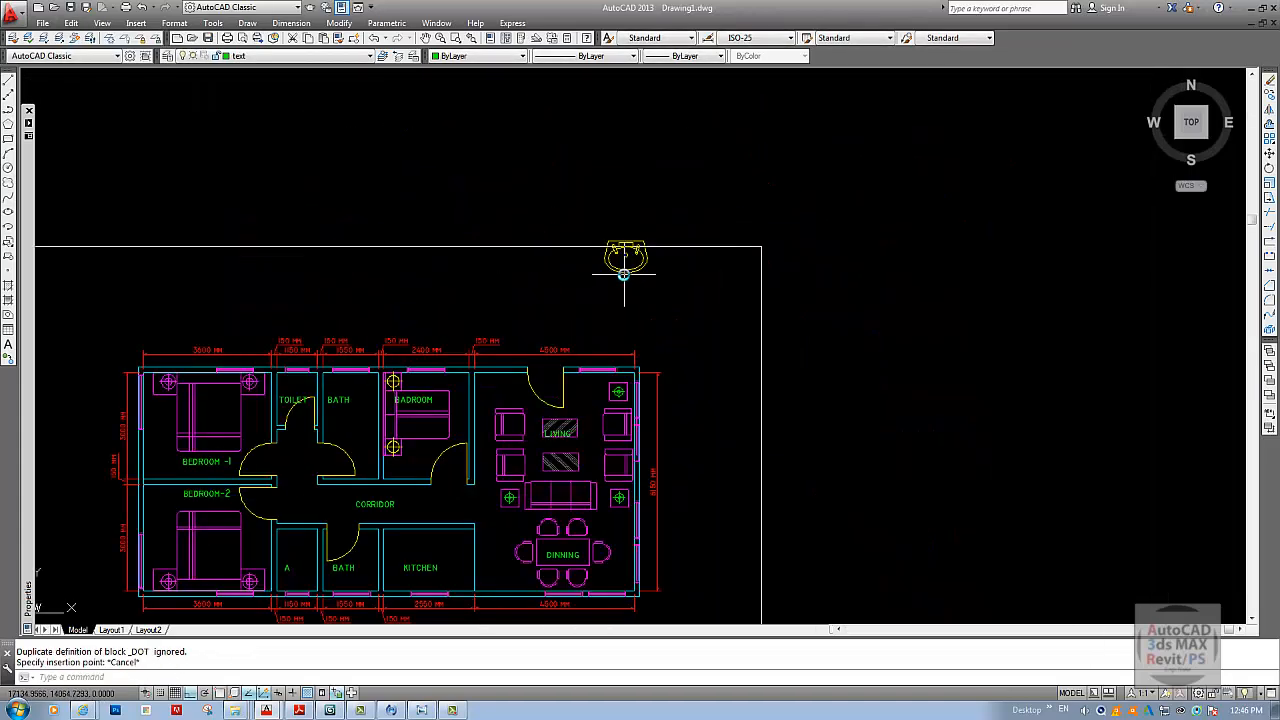
pyautogui.write('m')
pyautogui.press('Return')
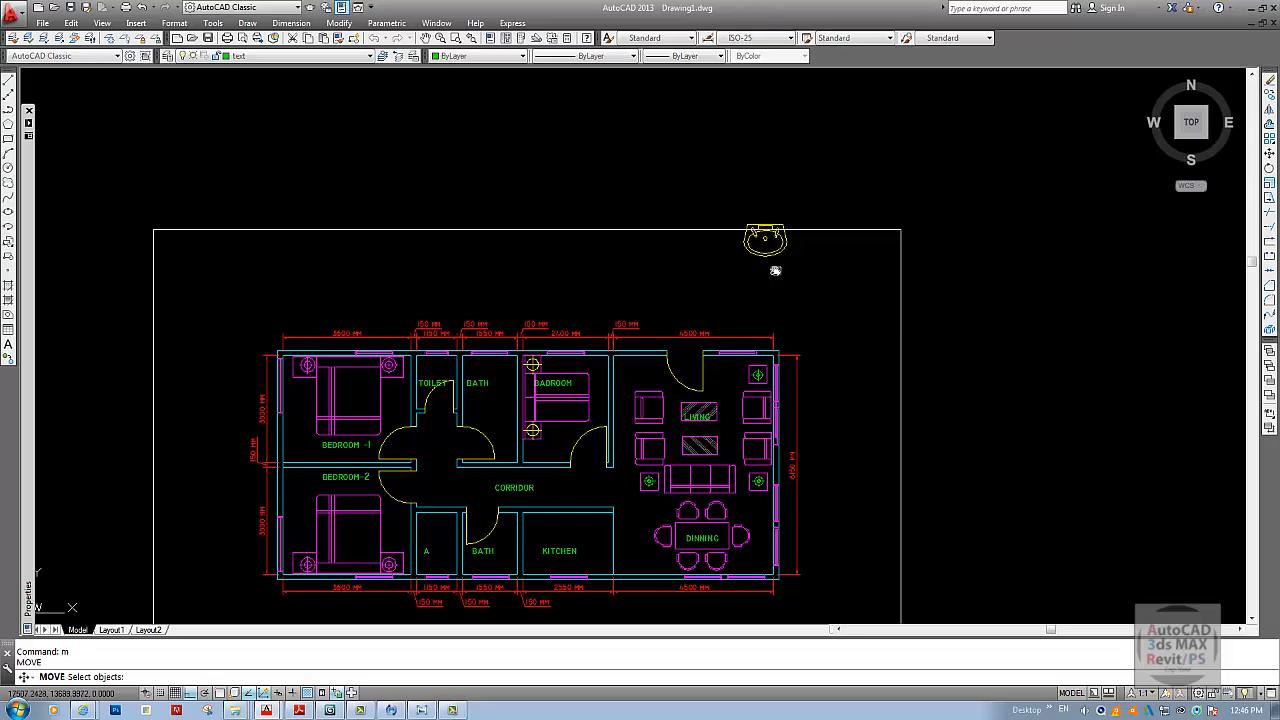
pyautogui.click(767, 255)
pyautogui.press('Return')
pyautogui.click(766, 253)
pyautogui.moveTo(510, 381); pyautogui.dragTo(537, 359, button='middle')
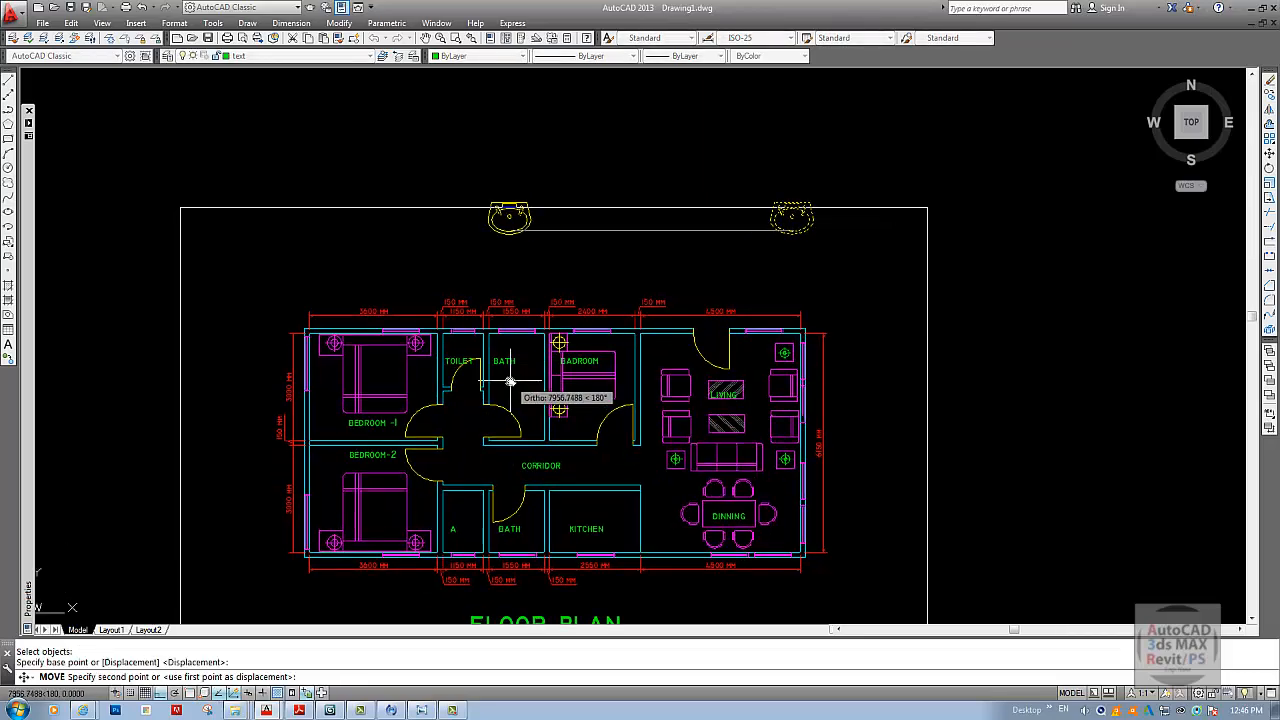
pyautogui.press('F7')
pyautogui.press('F8')
pyautogui.press('F8')
pyautogui.scroll(5, 525, 427)
pyautogui.scroll(-5, 531, 427)
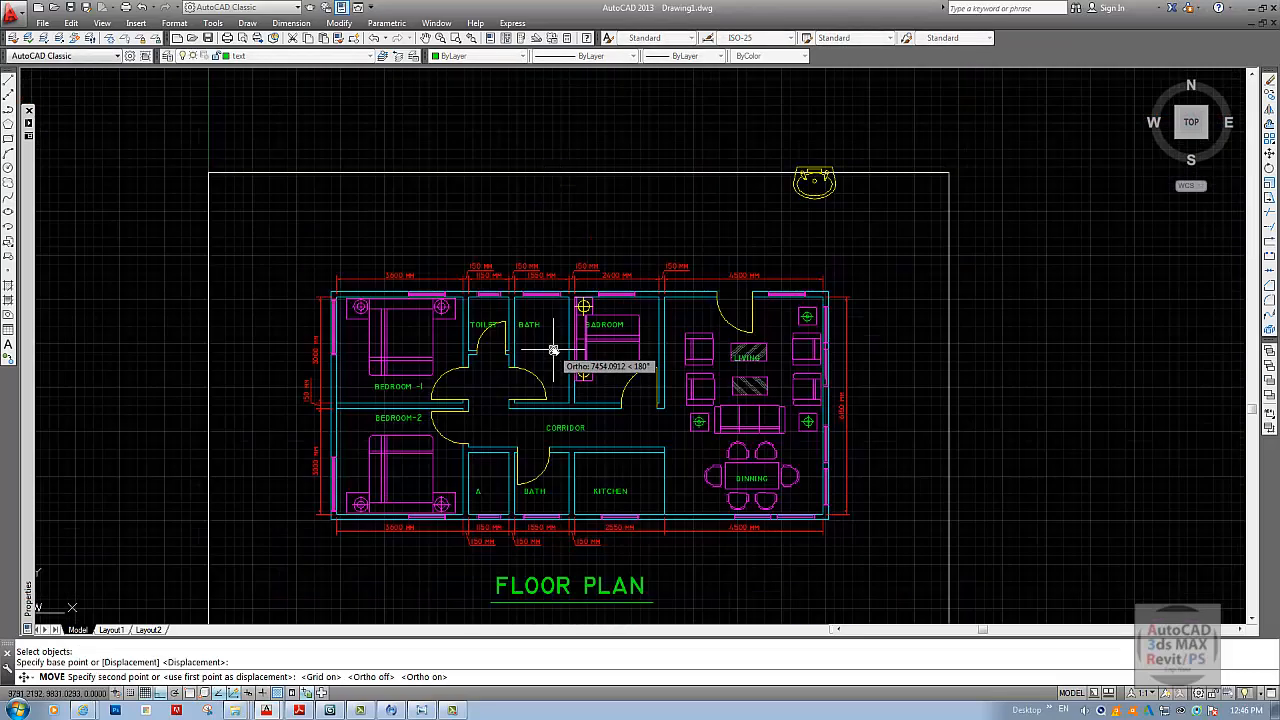
pyautogui.press('Escape')
pyautogui.press('Escape')
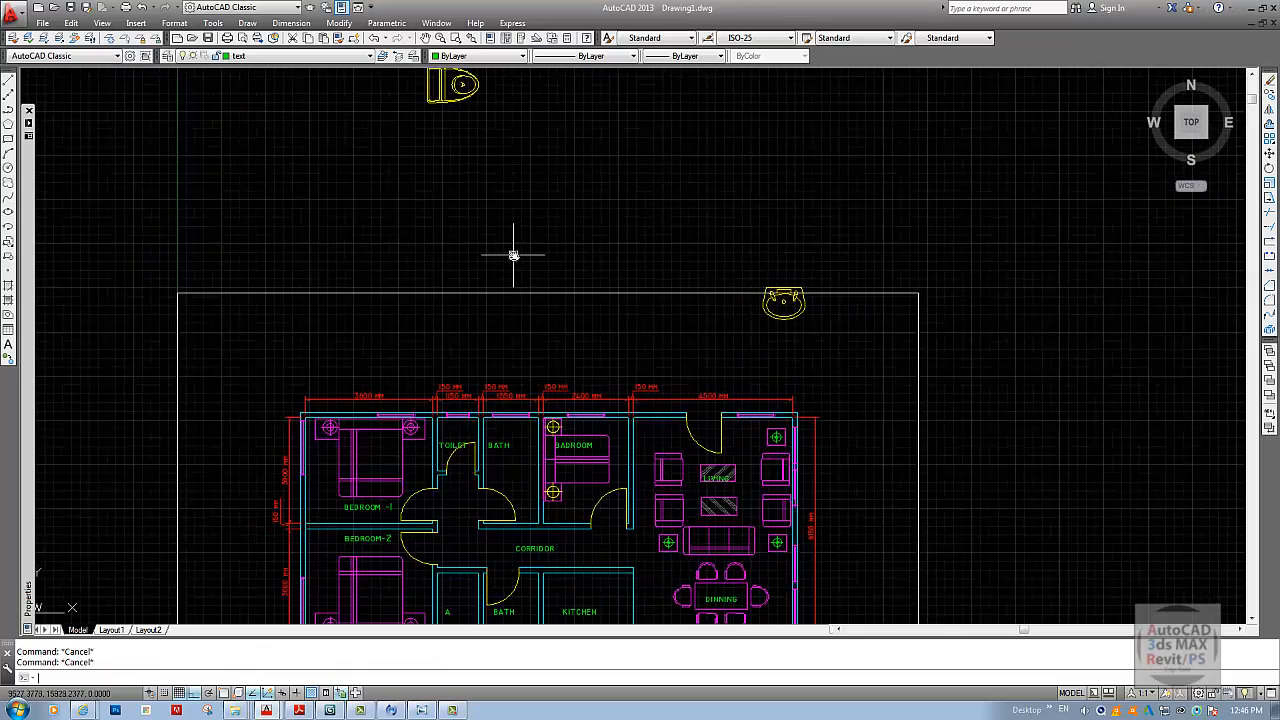
pyautogui.moveTo(494, 148); pyautogui.dragTo(507, 261, button='middle')
pyautogui.scroll(4, 471, 178)
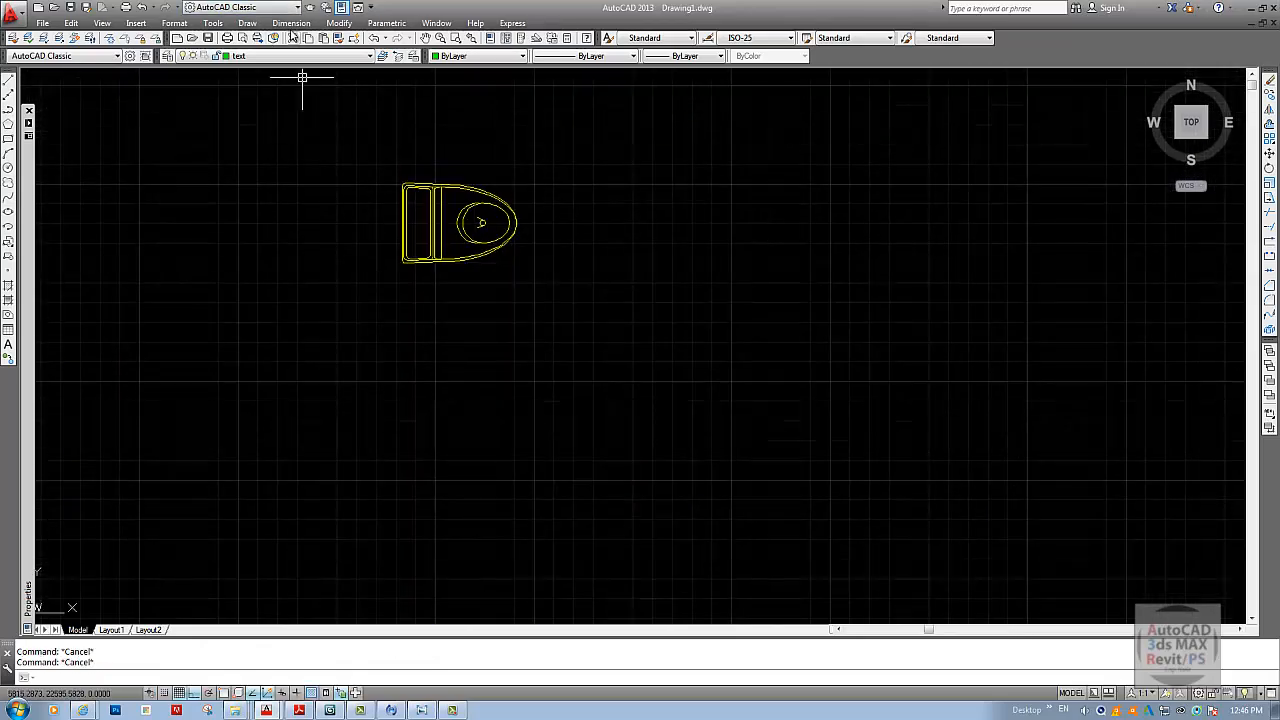
pyautogui.click(291, 22)
pyautogui.click(310, 54)
pyautogui.click(399, 162)
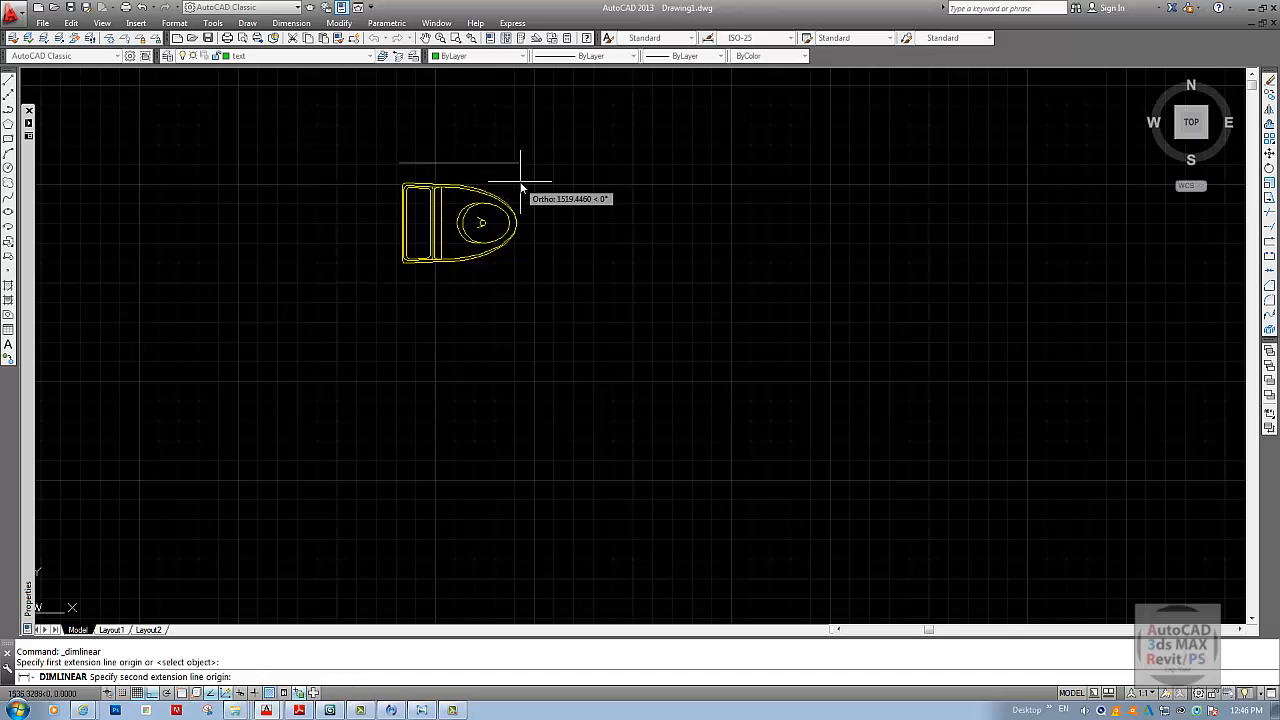
pyautogui.press('Escape')
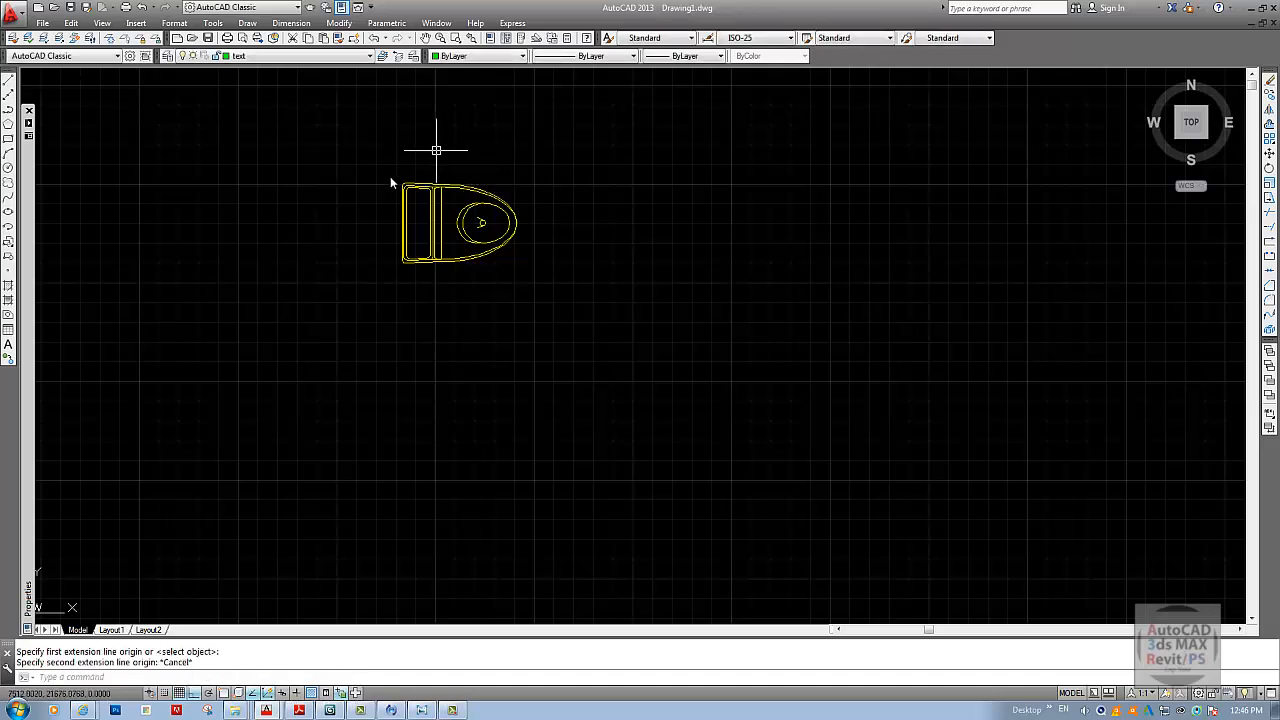
pyautogui.press('Escape')
# - Scale the toilet block above the floor plan by a factor of 0.7
pyautogui.write('sc')
pyautogui.press('Return')
pyautogui.scroll(-4, 483, 239)
pyautogui.click(437, 206)
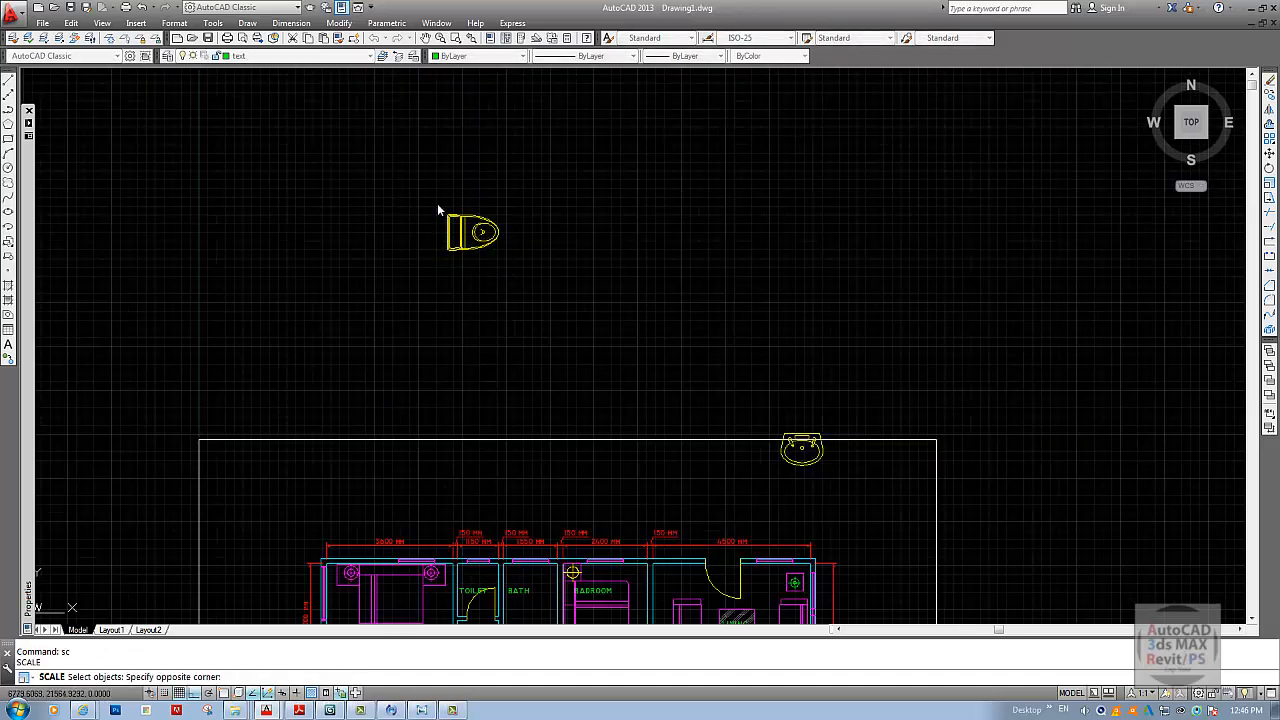
pyautogui.click(508, 262)
pyautogui.press('Return')
pyautogui.click(475, 238)
pyautogui.write('.7')
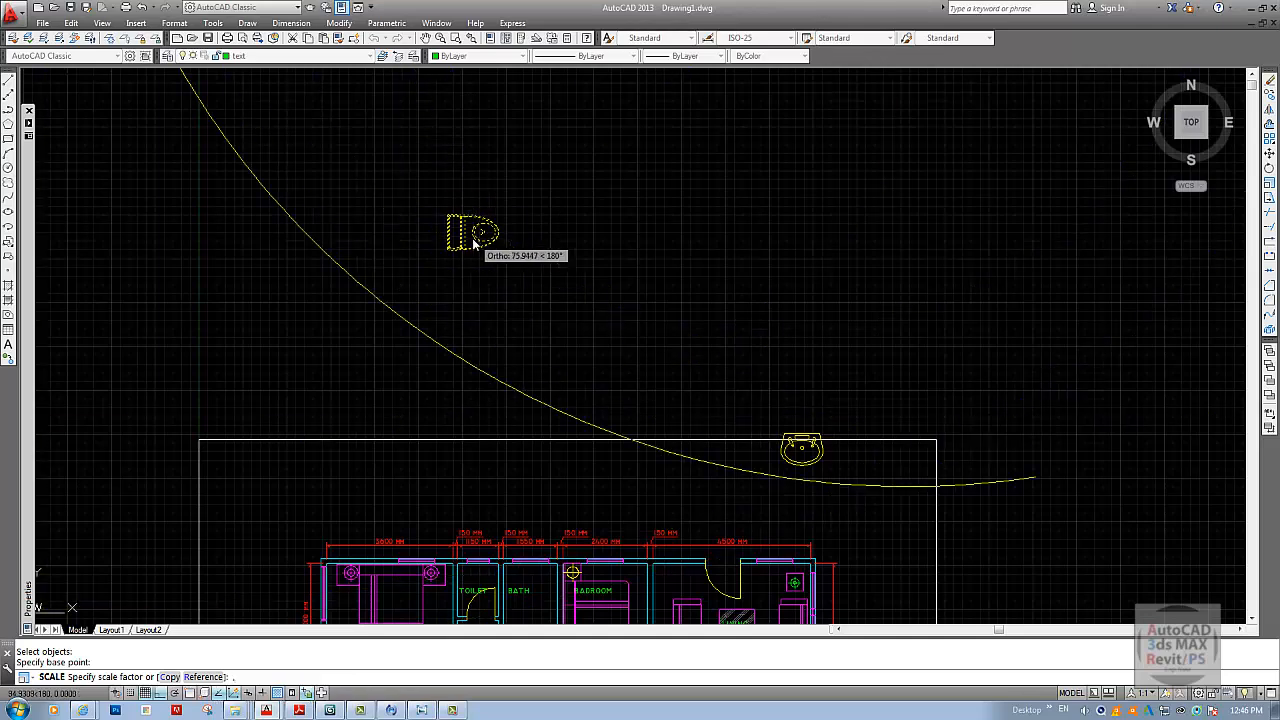
pyautogui.press('Return')
# - Move the toilet block from above the plan into the TOILET room, over its label
pyautogui.press('m')
pyautogui.press('Return')
pyautogui.click(448, 201)
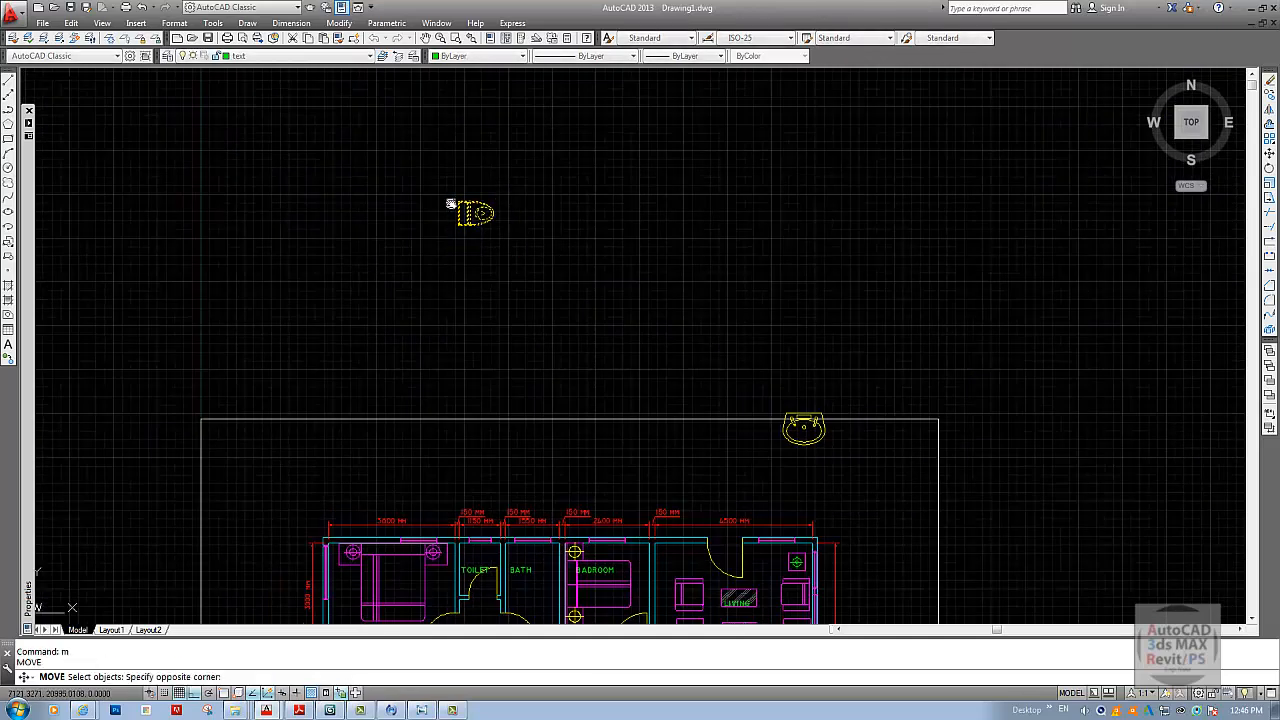
pyautogui.click(503, 238)
pyautogui.press('Return')
pyautogui.click(489, 232)
pyautogui.moveTo(503, 194); pyautogui.dragTo(506, 30, button='middle')
pyautogui.press('F8')
pyautogui.moveTo(522, 367); pyautogui.dragTo(547, 290, button='middle')
pyautogui.scroll(4, 547, 290)
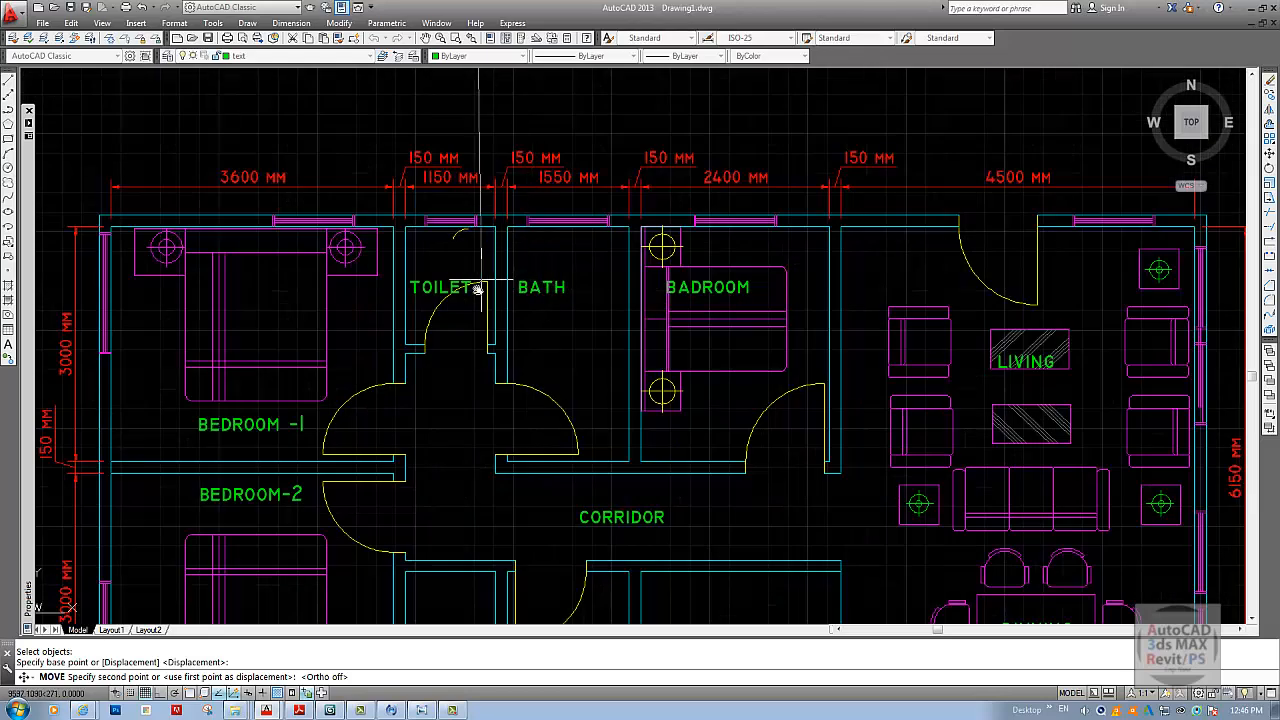
pyautogui.click(473, 297)
pyautogui.press('Return')
pyautogui.scroll(6, 447, 282)
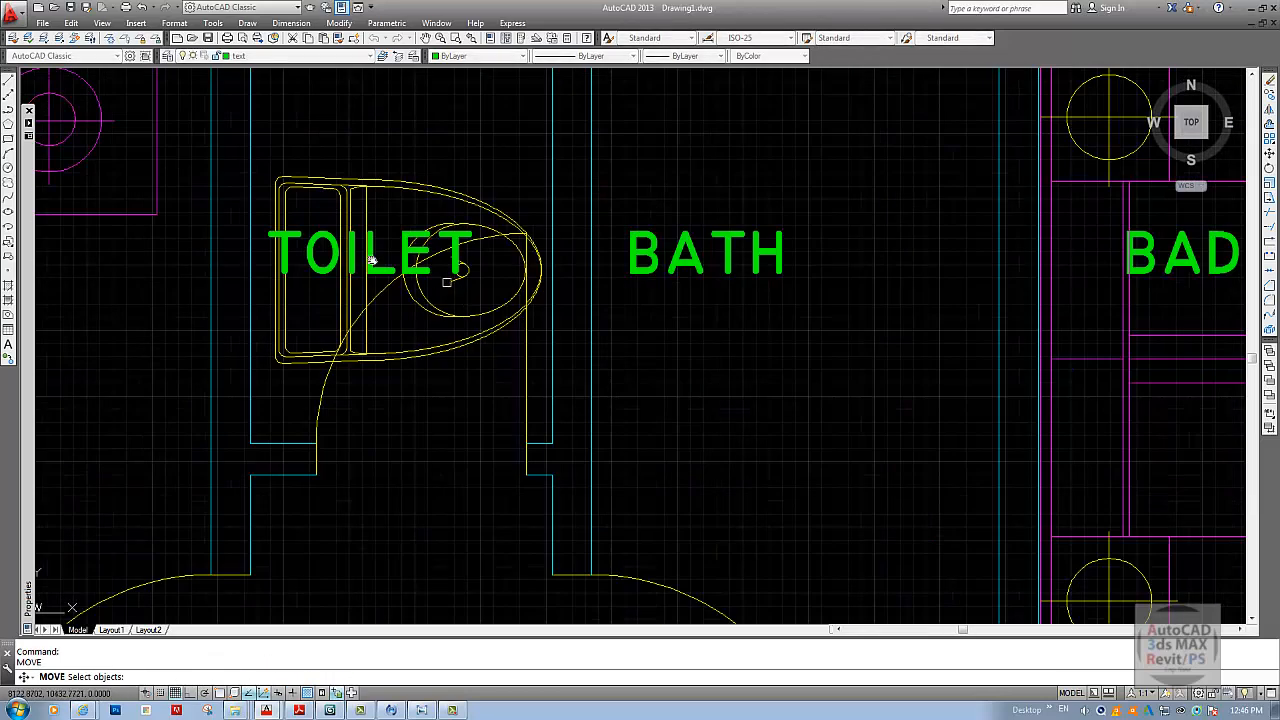
pyautogui.click(291, 23)
pyautogui.click(300, 56)
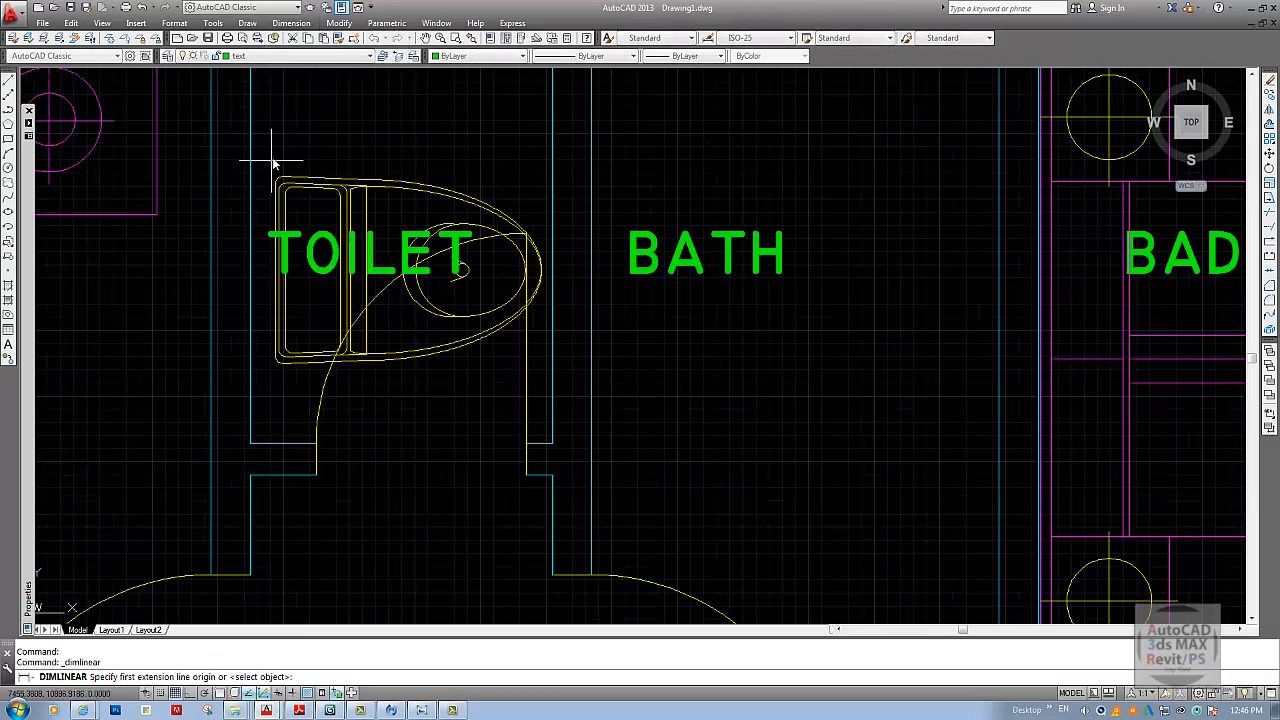
pyautogui.click(273, 158)
pyautogui.click(533, 180)
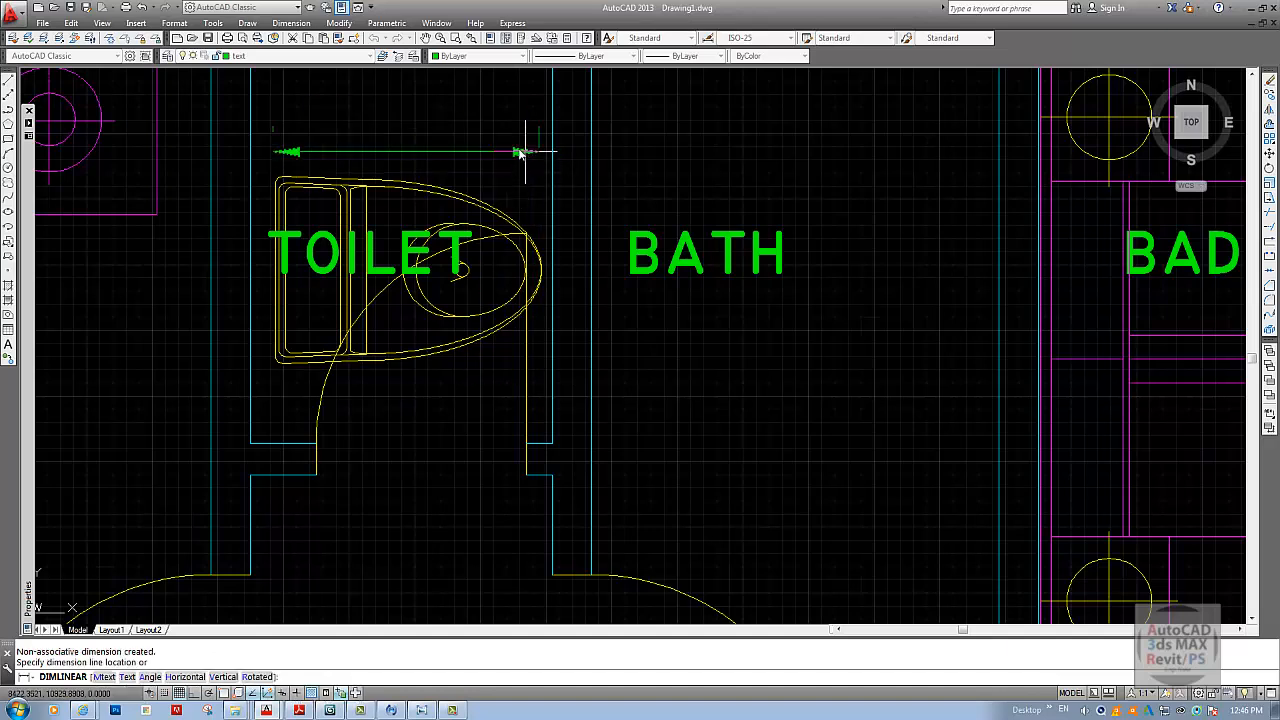
pyautogui.press('Escape')
pyautogui.press('Escape')
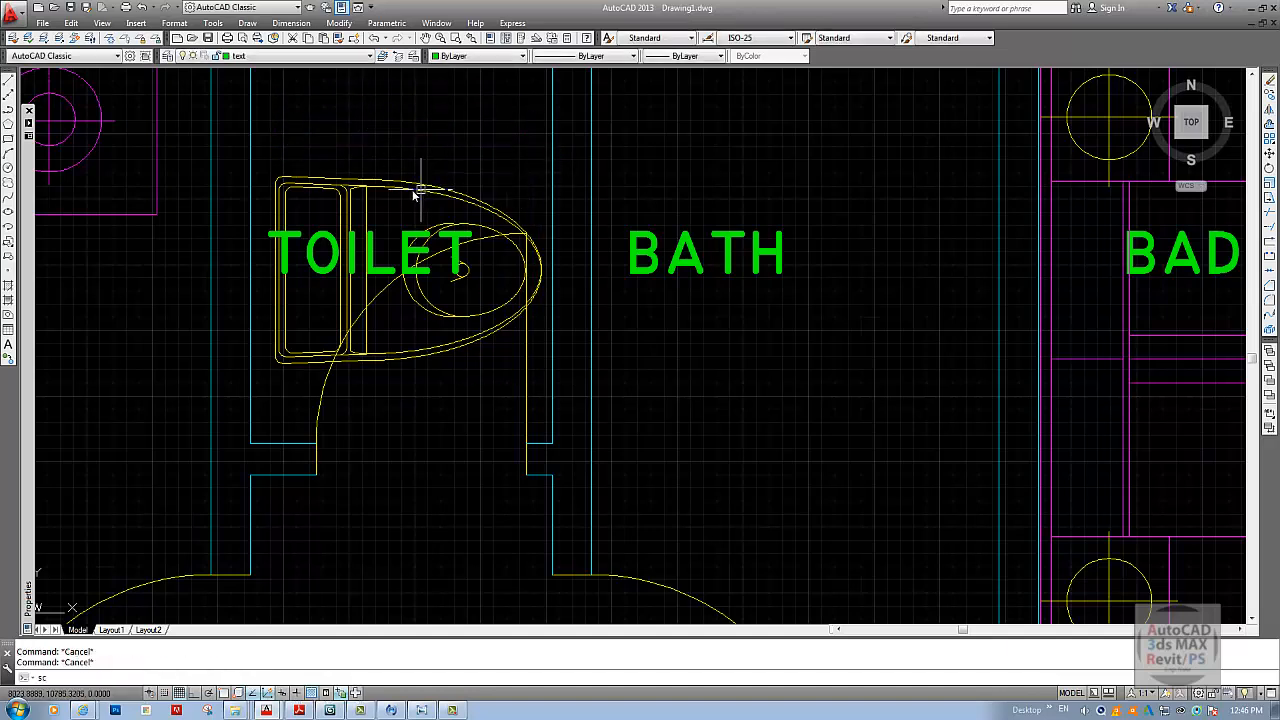
# - Scale the toilet block in the TOILET room by a factor of 0.6 from the back of its tank
pyautogui.write('sc')
pyautogui.press('Return')
pyautogui.click(413, 193)
pyautogui.press('Return')
pyautogui.click(285, 289)
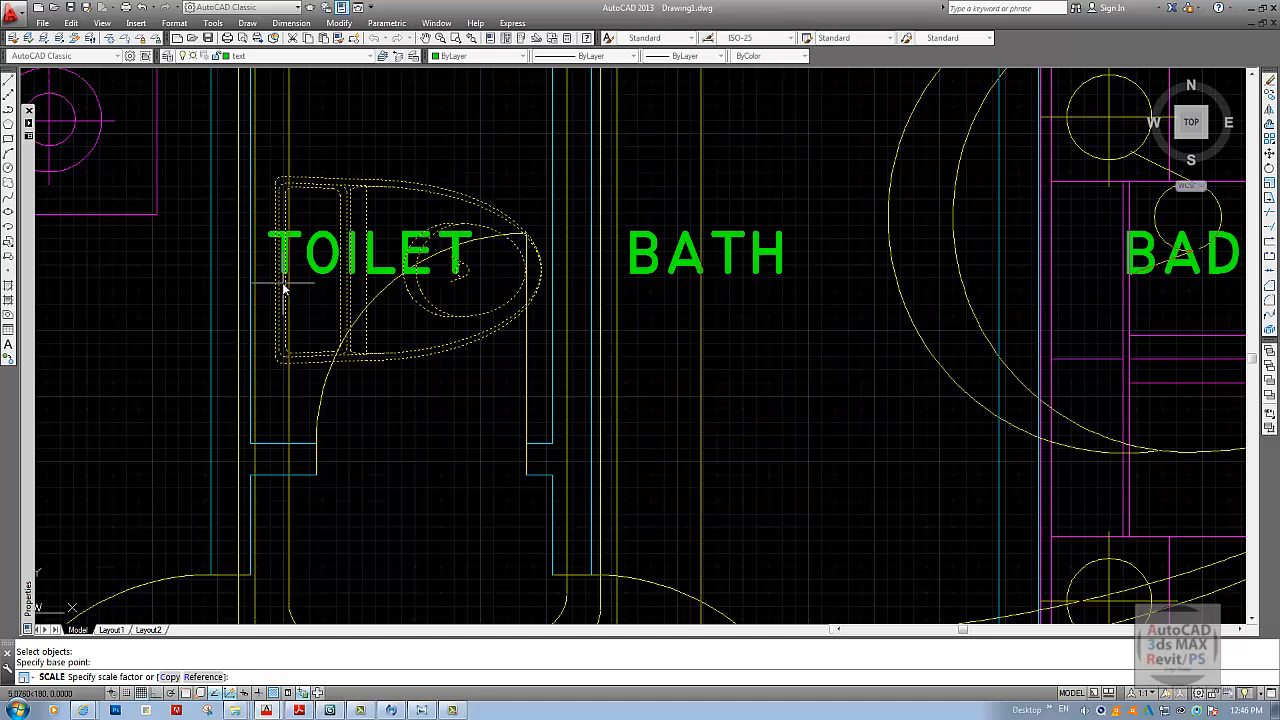
pyautogui.write('.6')
pyautogui.press('Return')
pyautogui.moveTo(321, 253); pyautogui.dragTo(351, 250, button='middle')
pyautogui.press('Escape')
pyautogui.press('Escape')
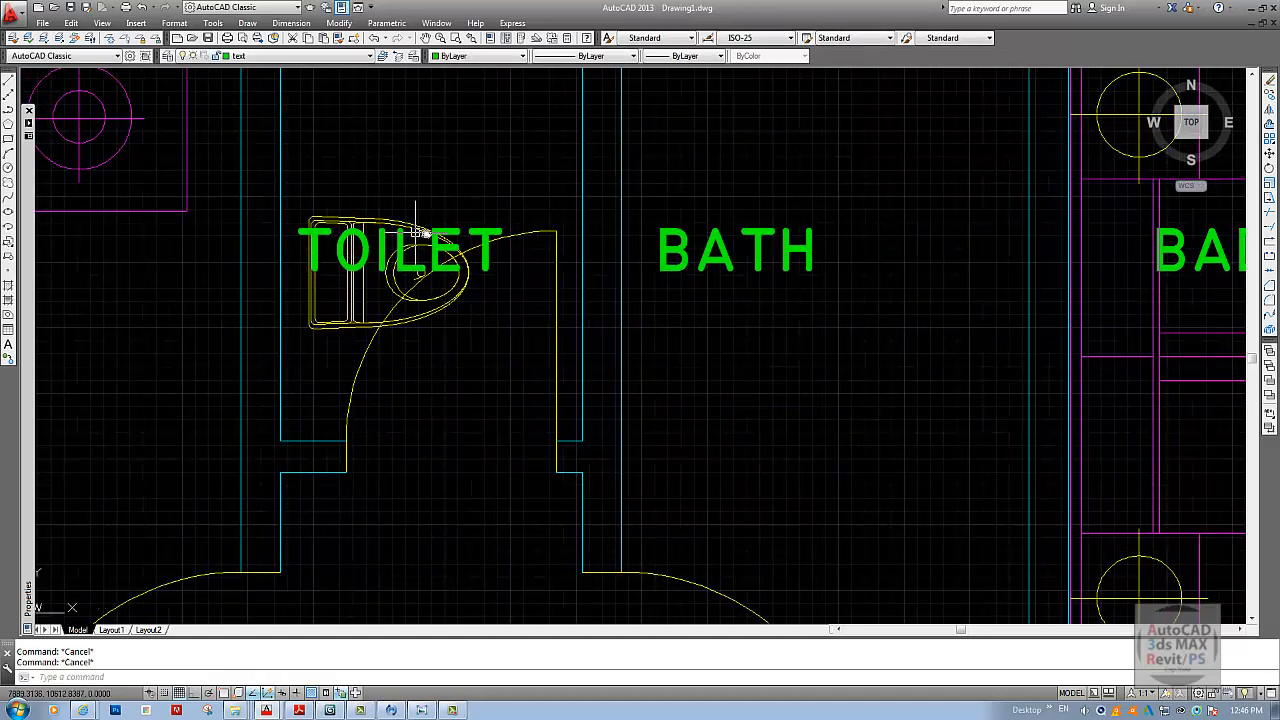
# - Rotate the toilet block by 270° so its tank faces the outer wall with the window
pyautogui.write('r')
pyautogui.press('Return')
pyautogui.click(376, 214)
pyautogui.press('Return')
pyautogui.click(381, 325)
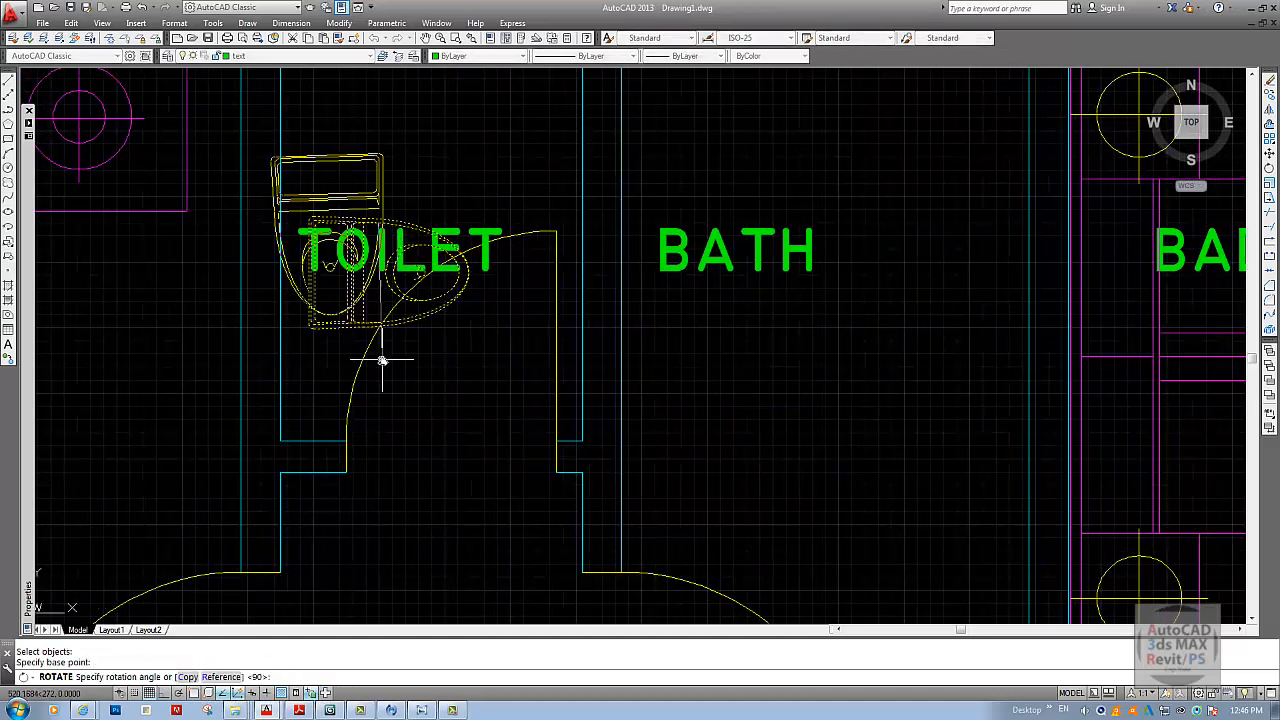
pyautogui.press('F8')
pyautogui.click(377, 372)
pyautogui.press('Return')
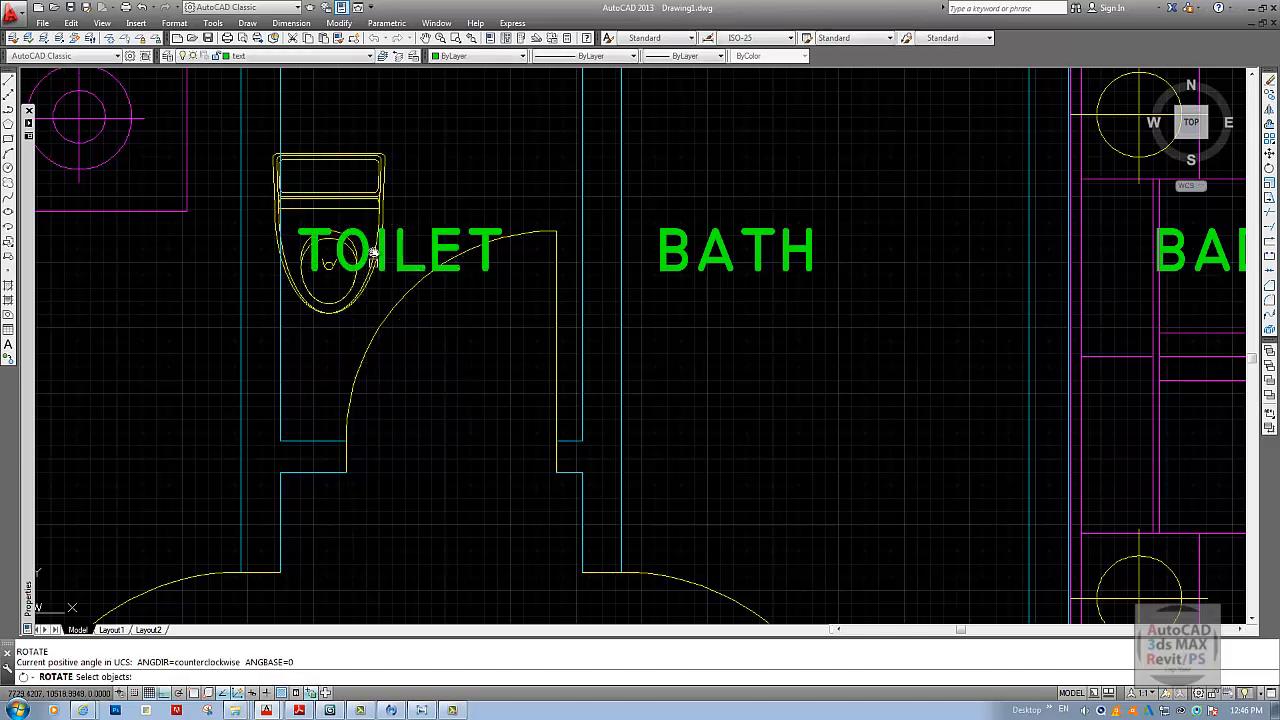
pyautogui.press('Escape')
# - Move the toilet against the outer wall of the TOILET room, centred beneath the window
pyautogui.moveTo(427, 171); pyautogui.dragTo(428, 317, button='middle')
pyautogui.press('Escape')
pyautogui.write('m')
pyautogui.press('Return')
pyautogui.click(465, 369)
pyautogui.click(364, 349)
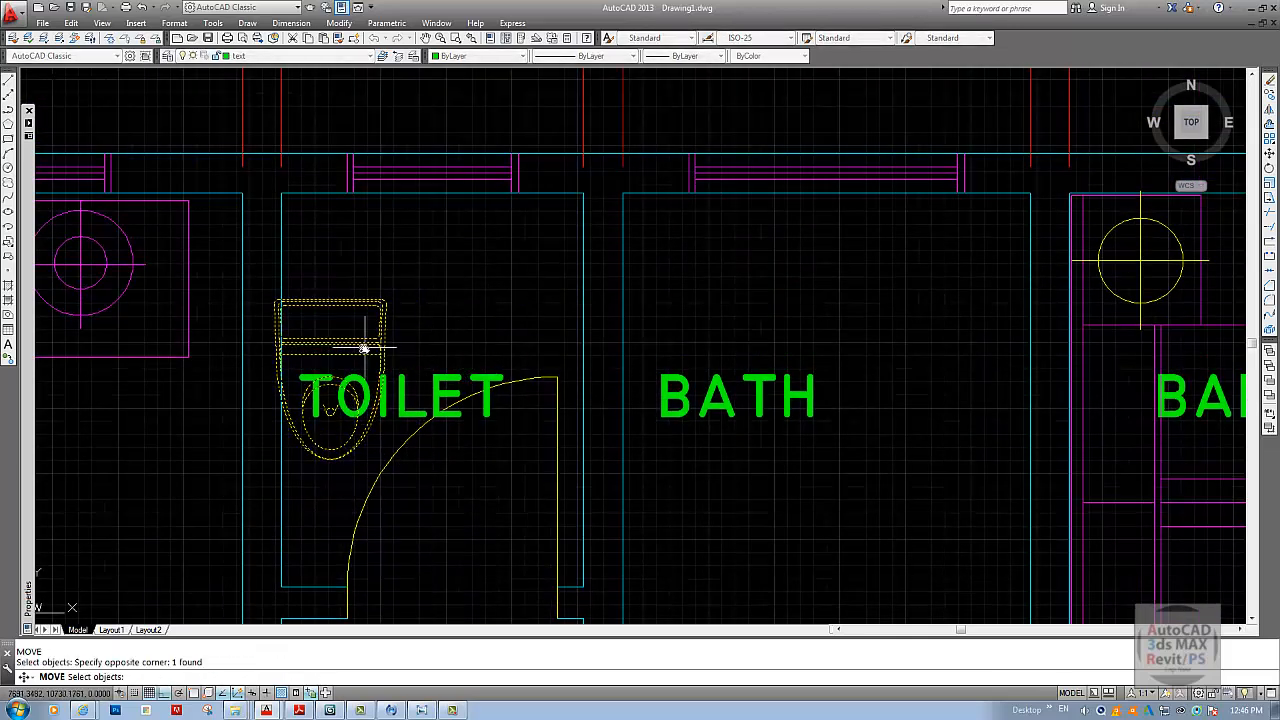
pyautogui.press('Return')
pyautogui.click(357, 345)
pyautogui.click(447, 255)
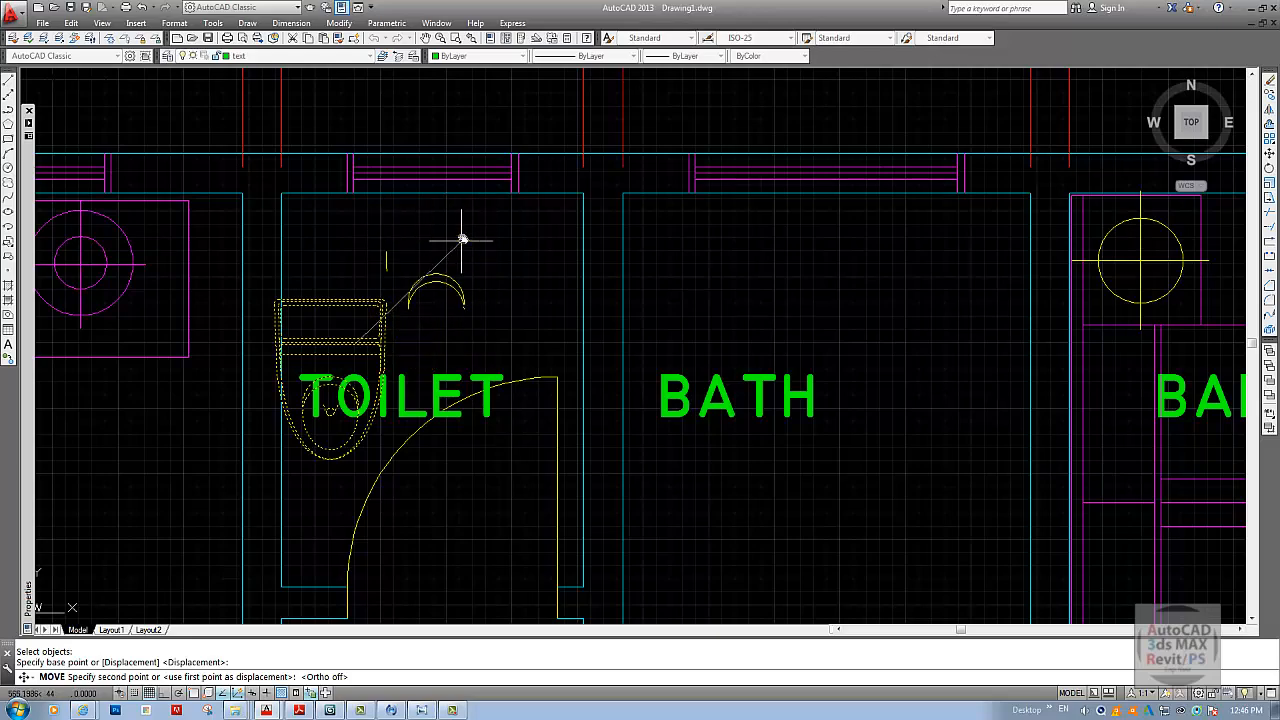
pyautogui.press('Return')
pyautogui.scroll(-1, 524, 322)
pyautogui.scroll(-4, 524, 322)
pyautogui.moveTo(524, 322); pyautogui.dragTo(313, 264, button='middle')
pyautogui.moveTo(677, 304); pyautogui.dragTo(580, 289, button='middle')
pyautogui.scroll(-4, 576, 290)
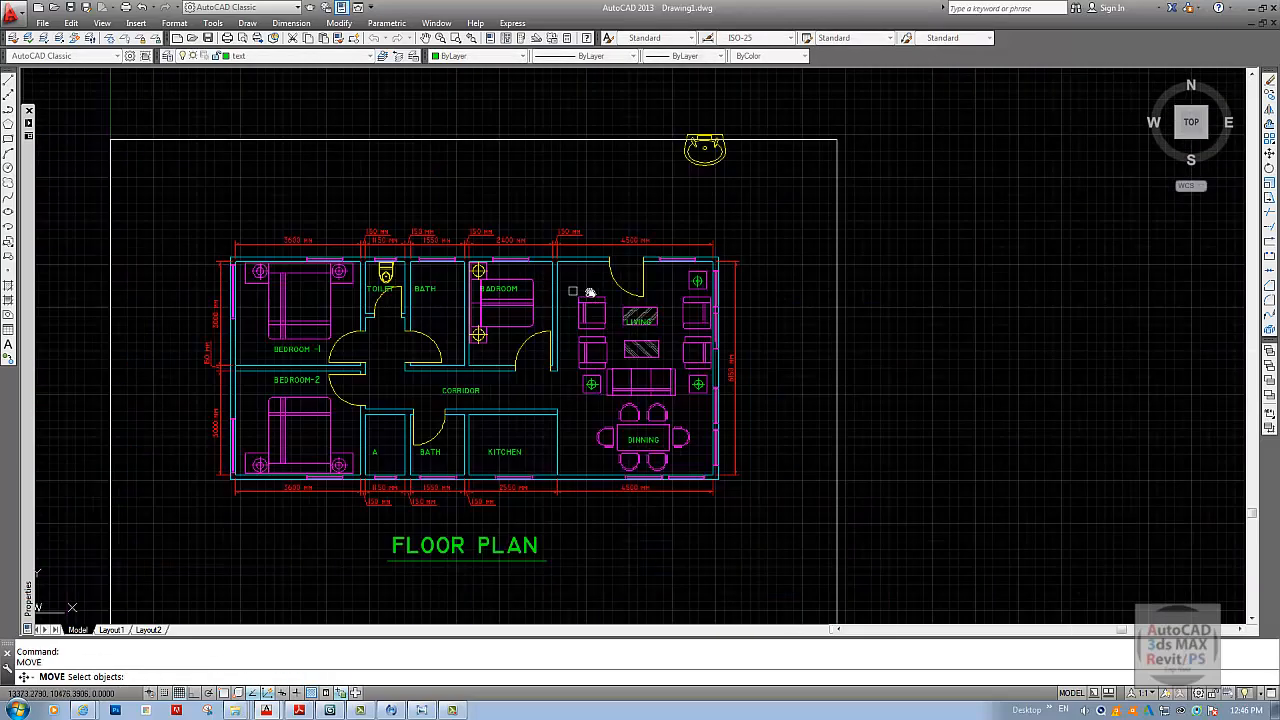
pyautogui.moveTo(740, 135); pyautogui.dragTo(695, 208, button='middle')
pyautogui.press('Escape')
# - Add a linear dimension above the washbasin across its overall width
pyautogui.scroll(2, 695, 208)
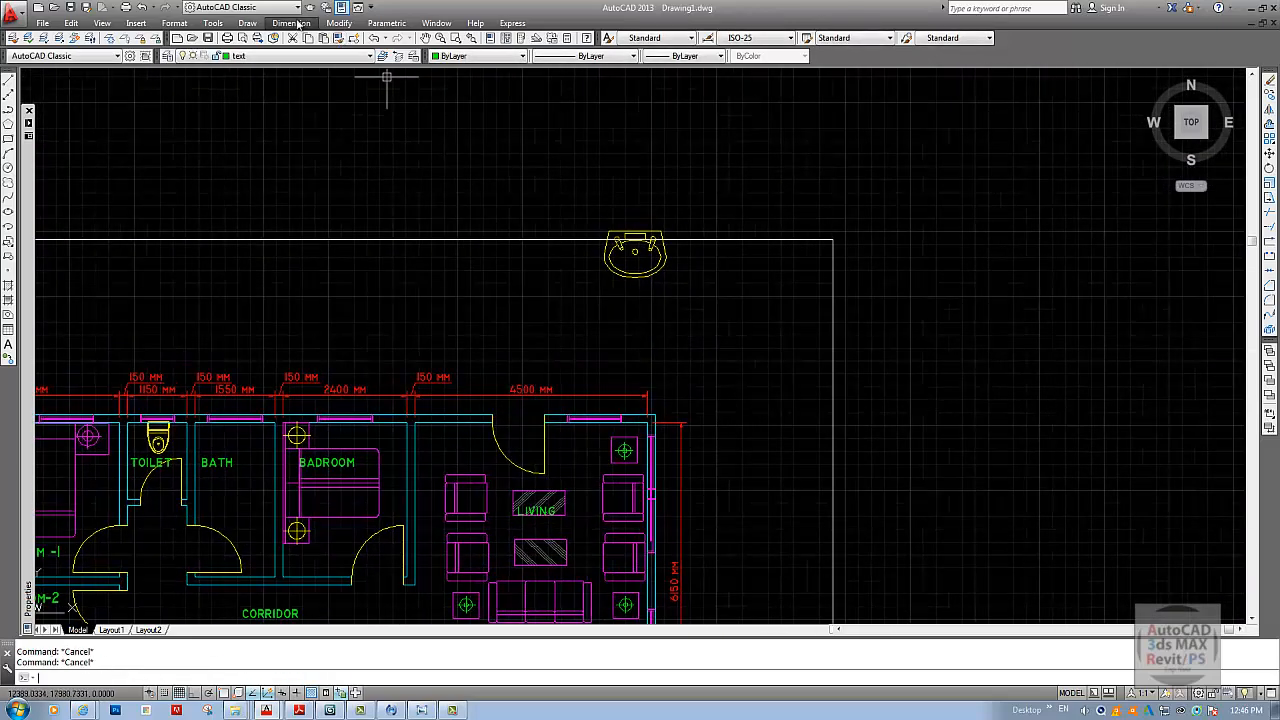
pyautogui.click(297, 23)
pyautogui.click(300, 58)
pyautogui.scroll(2, 529, 202)
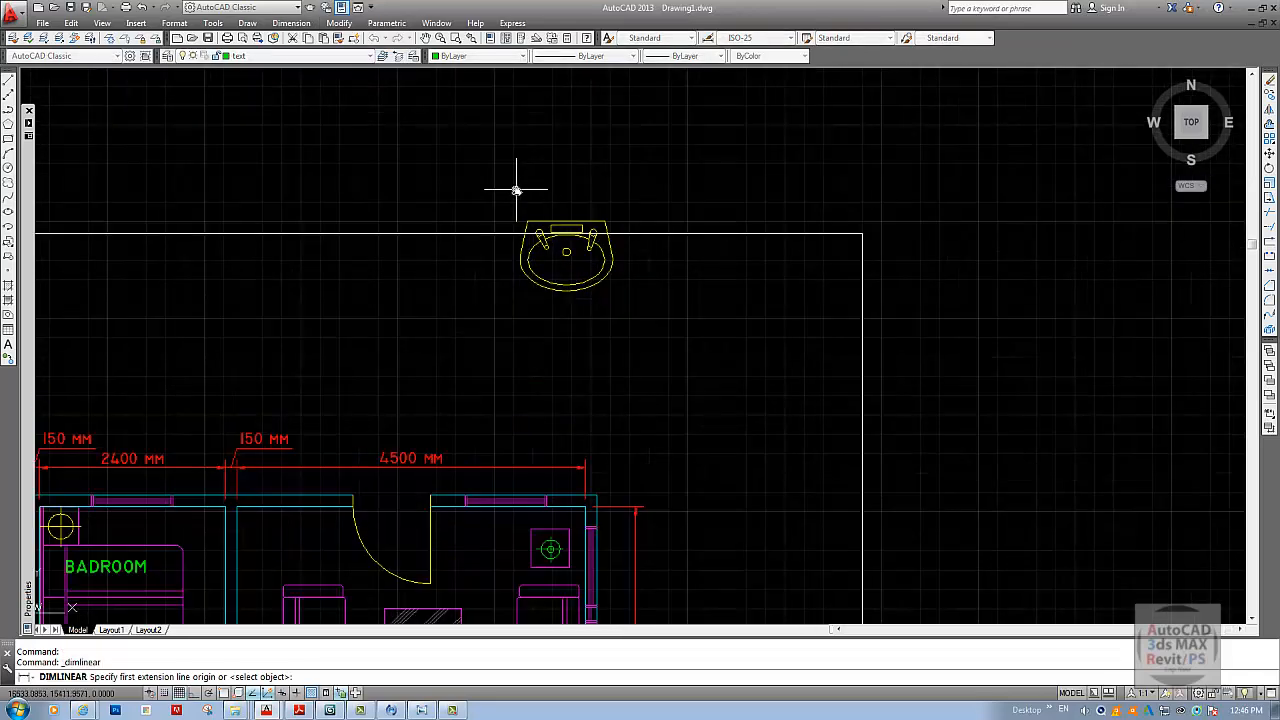
pyautogui.click(516, 190)
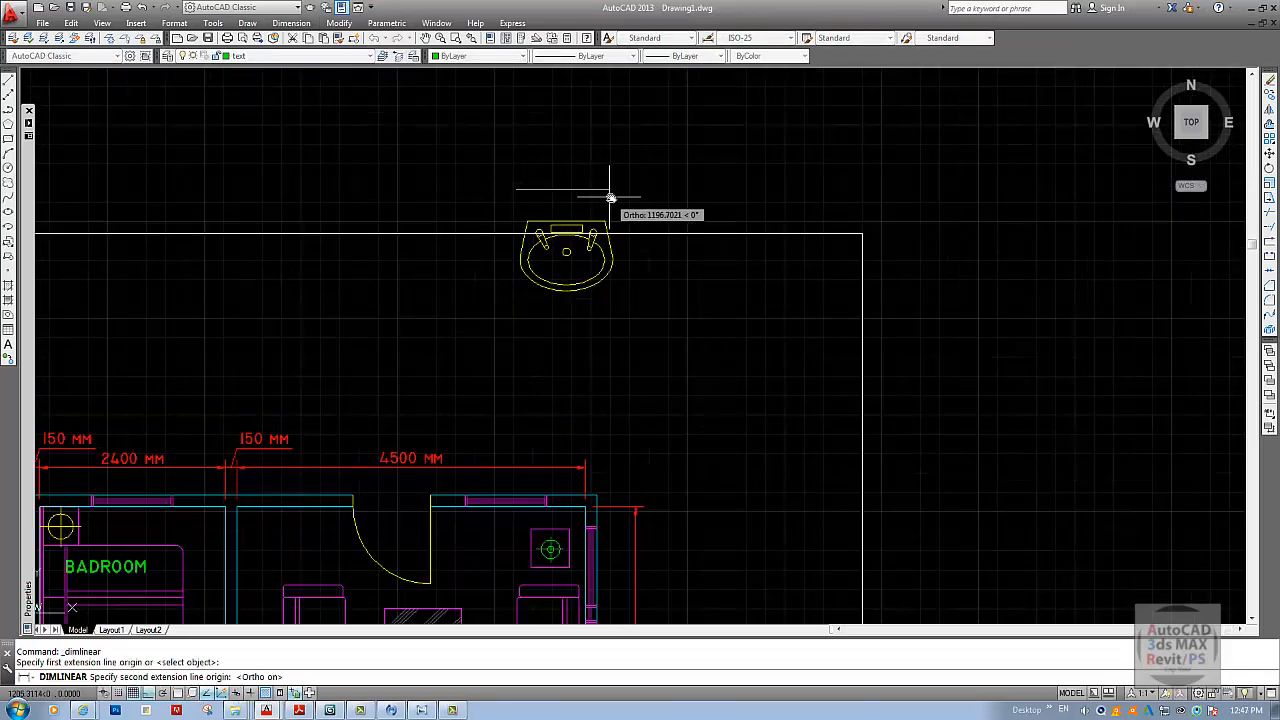
pyautogui.click(616, 197)
pyautogui.click(609, 177)
pyautogui.scroll(3, 609, 177)
pyautogui.scroll(-4, 561, 276)
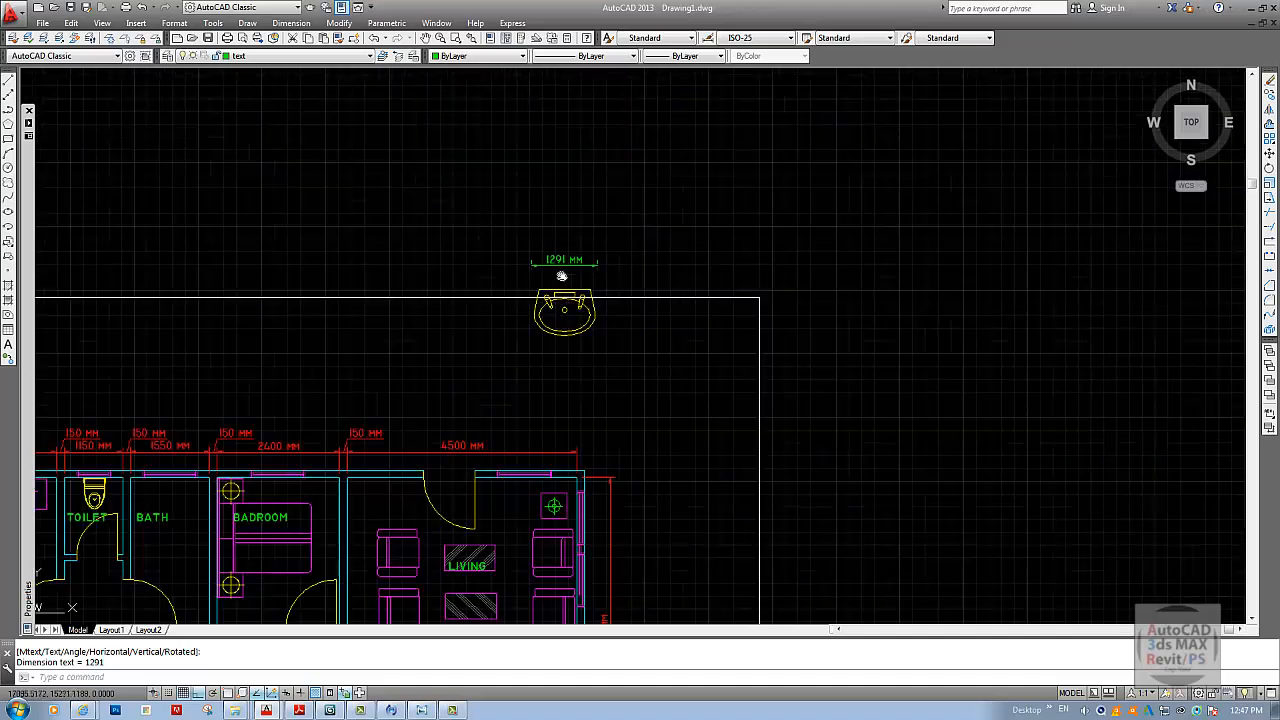
# - Scale the washbasin together with its width dimension by a factor of 0.65
pyautogui.press('Return')
pyautogui.scroll(3, 580, 281)
pyautogui.click(571, 291)
pyautogui.click(562, 249)
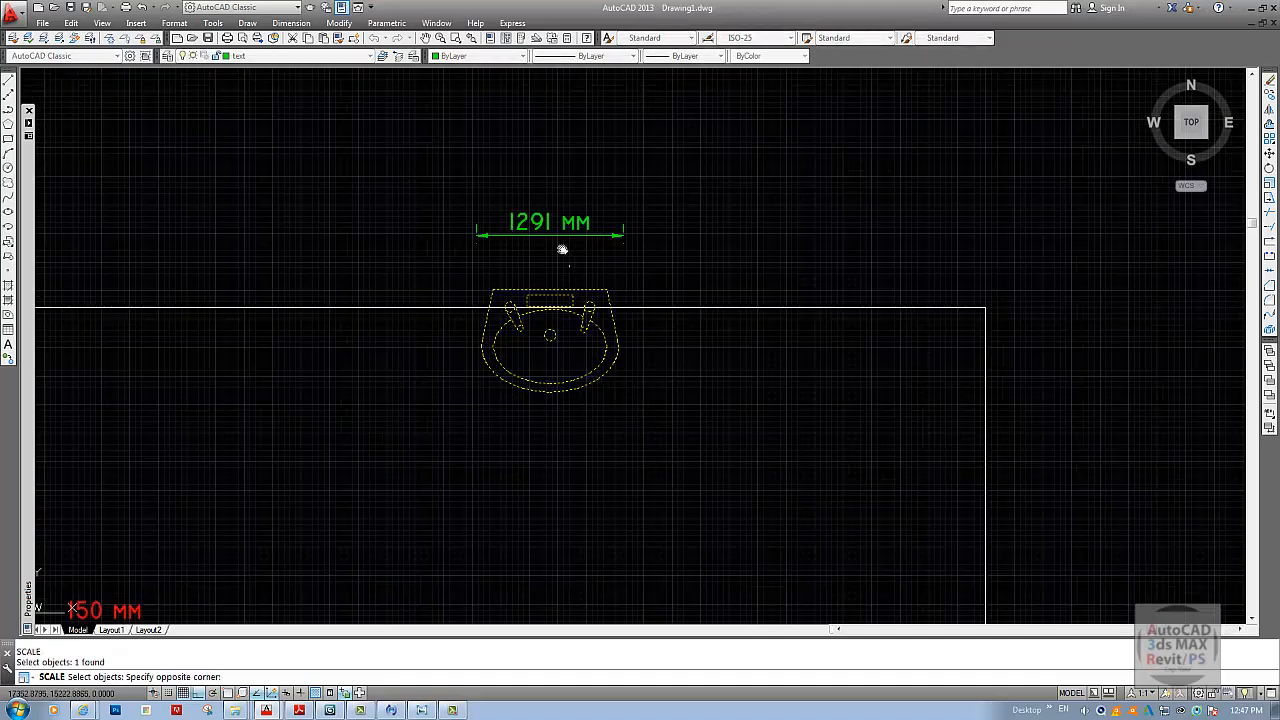
pyautogui.click(551, 271)
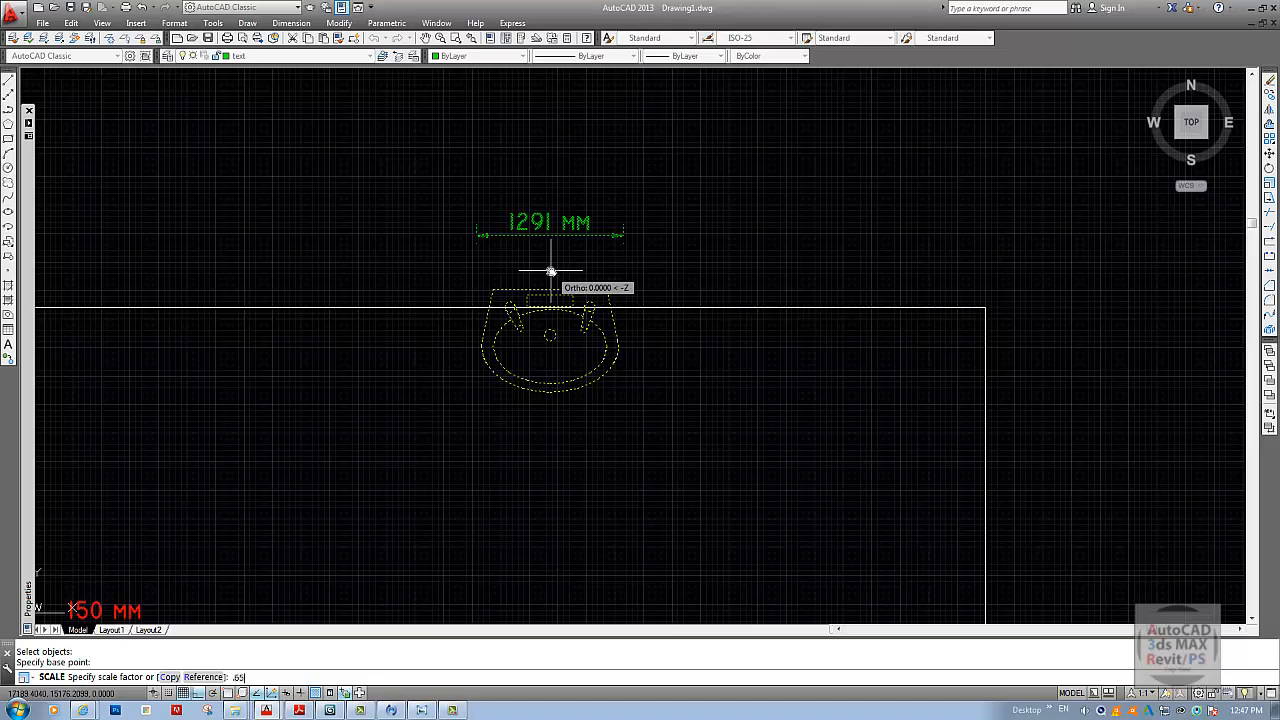
pyautogui.press('Return')
pyautogui.press('Escape')
# - Move the washbasin without its dimension into the upper BATH room, below the room label
pyautogui.moveTo(590, 299); pyautogui.dragTo(603, 259, button='middle')
pyautogui.press('Return')
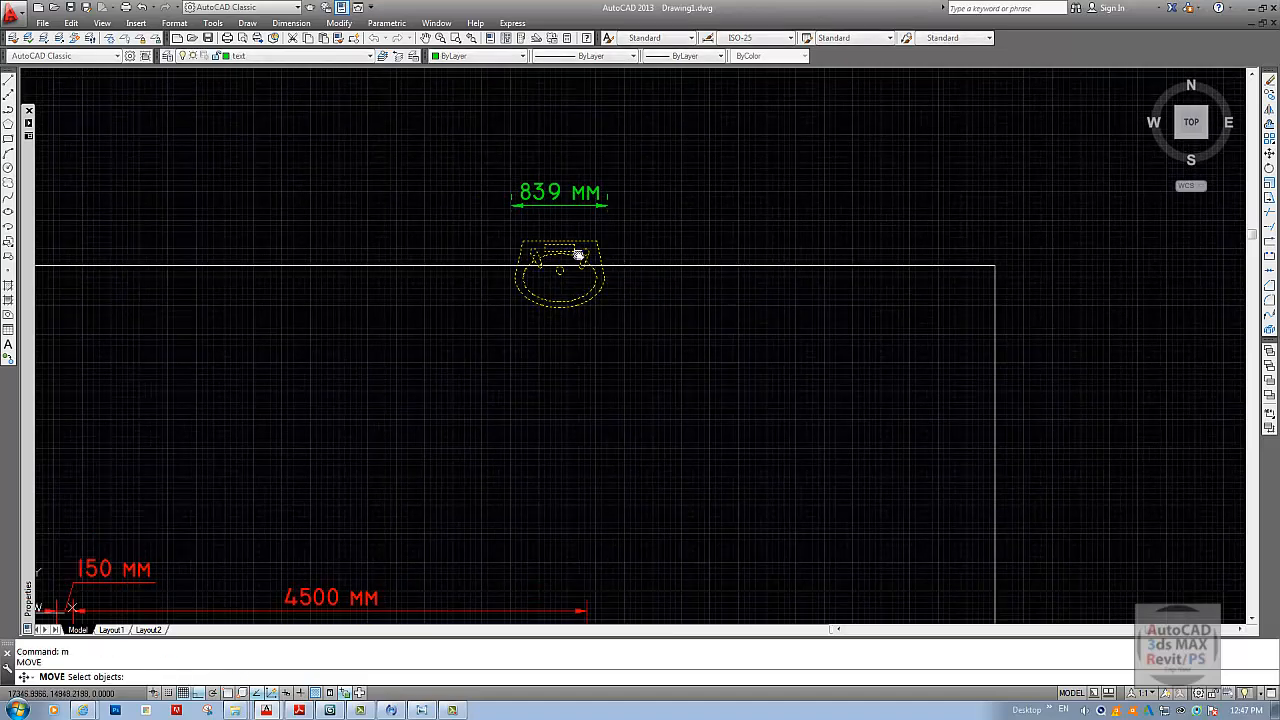
pyautogui.click(577, 254)
pyautogui.press('Return')
pyautogui.click(579, 255)
pyautogui.moveTo(436, 380); pyautogui.dragTo(577, 249, button='middle')
pyautogui.press('F8')
pyautogui.moveTo(510, 322); pyautogui.dragTo(572, 254, button='middle')
pyautogui.scroll(-4, 545, 260)
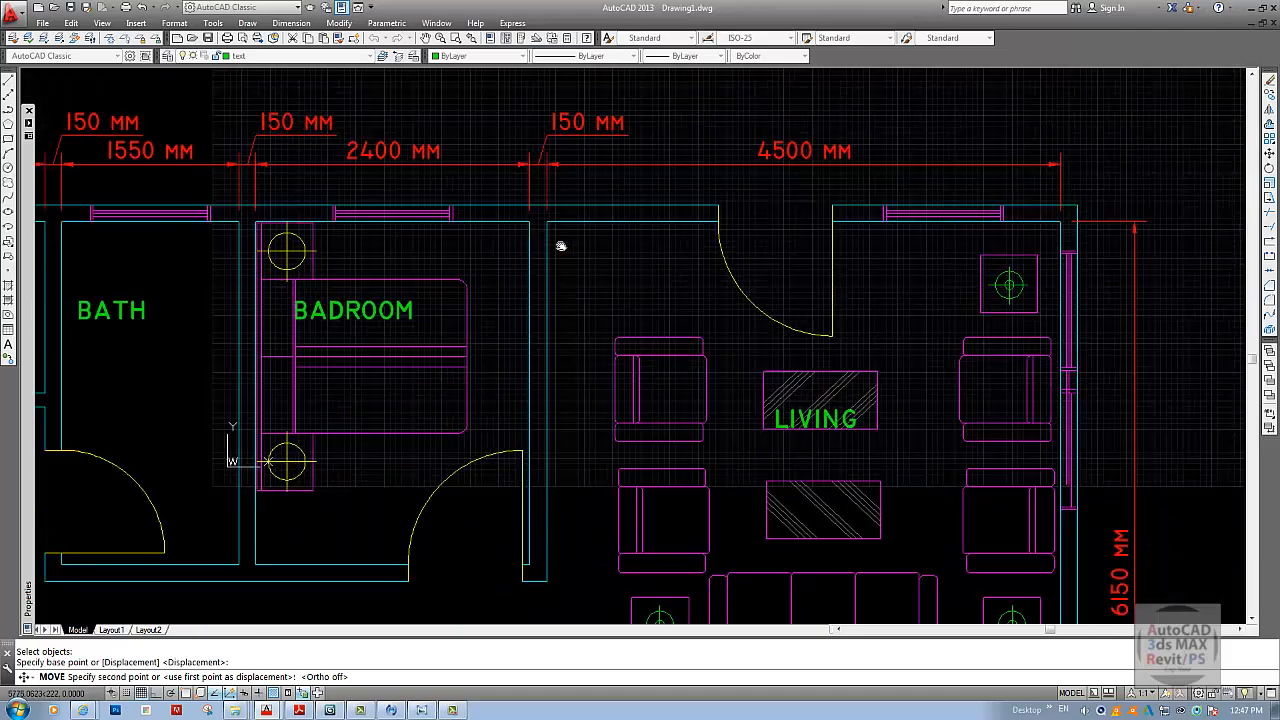
pyautogui.scroll(4, 420, 275)
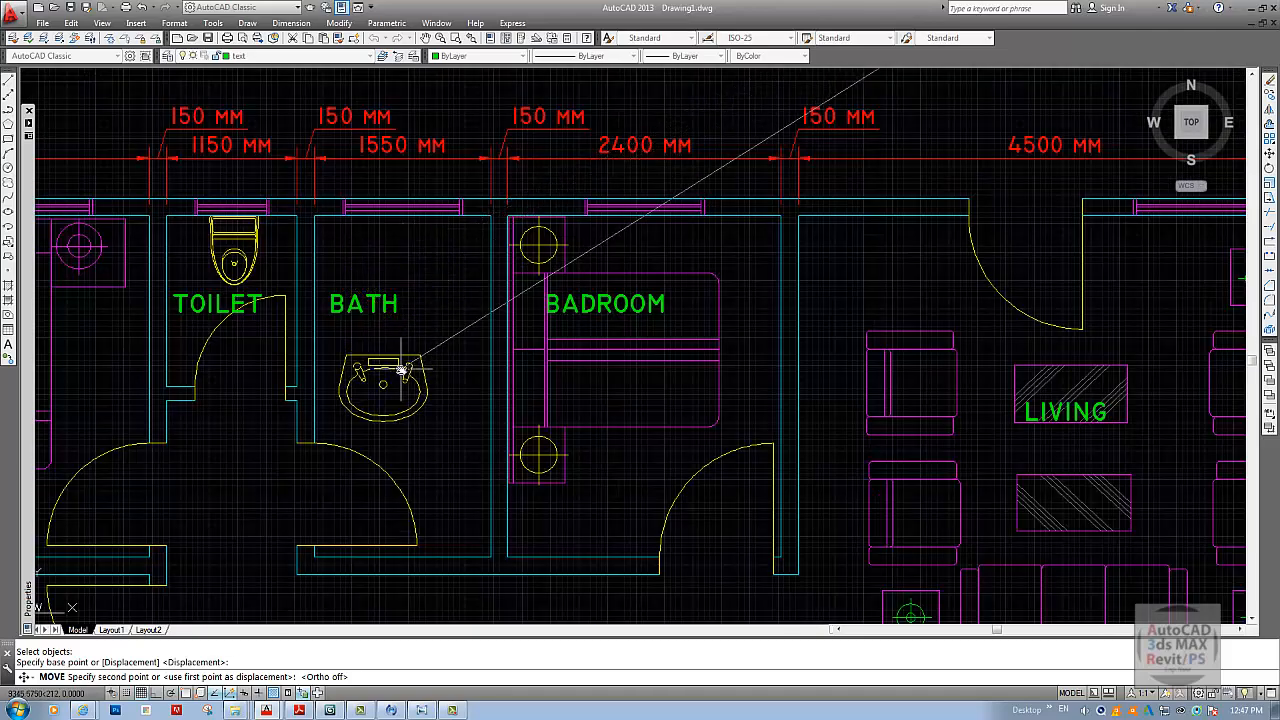
pyautogui.scroll(2, 402, 368)
pyautogui.click(398, 372)
pyautogui.press('Return')
pyautogui.press('Escape')
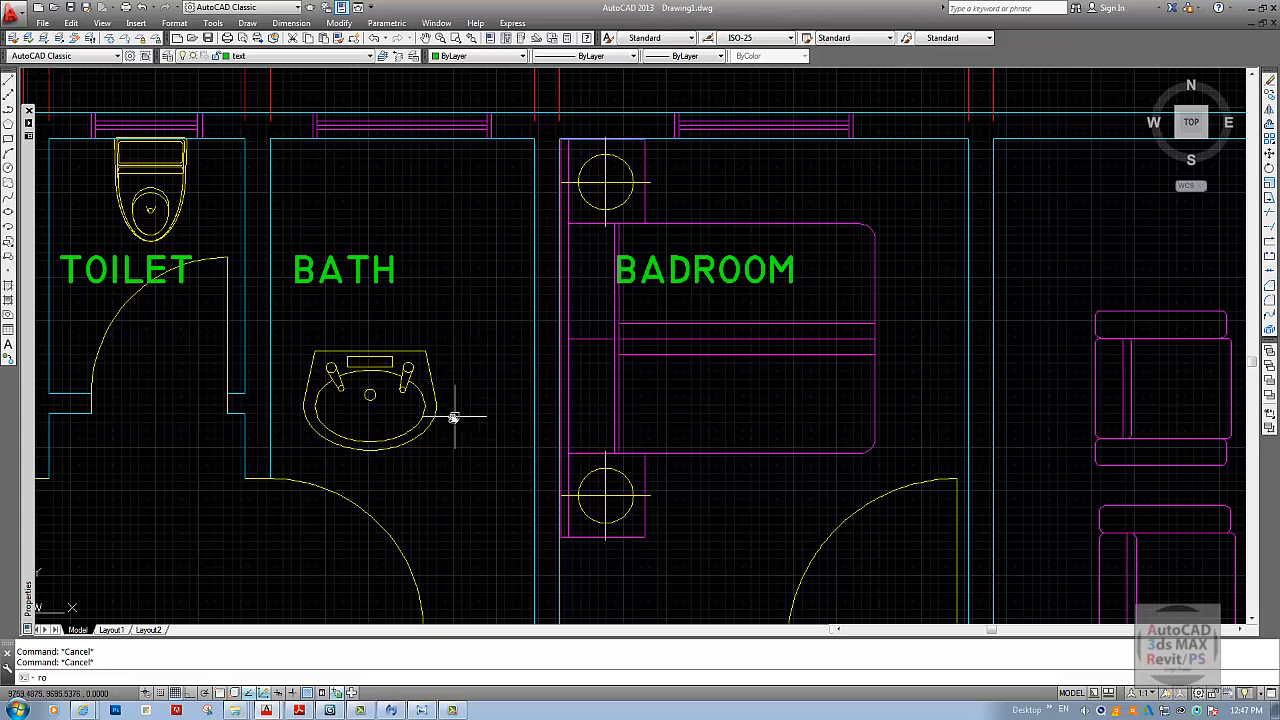
# - Rotate the washbasin 90° counterclockwise so its taps face the wall shared with the TOILET room
pyautogui.press('Return')
pyautogui.click(430, 414)
pyautogui.click(424, 402)
pyautogui.press('Return')
pyautogui.click(384, 394)
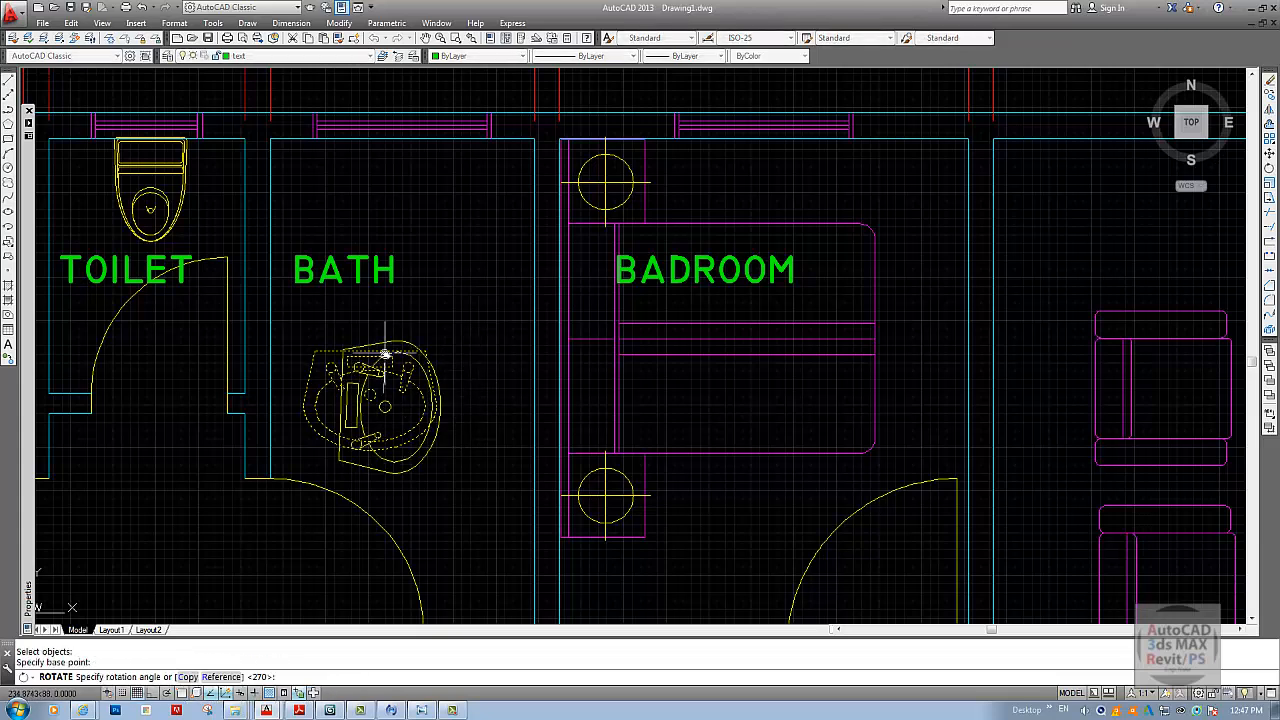
pyautogui.press('F8')
pyautogui.click(432, 306)
pyautogui.press('Return')
pyautogui.press('Escape')
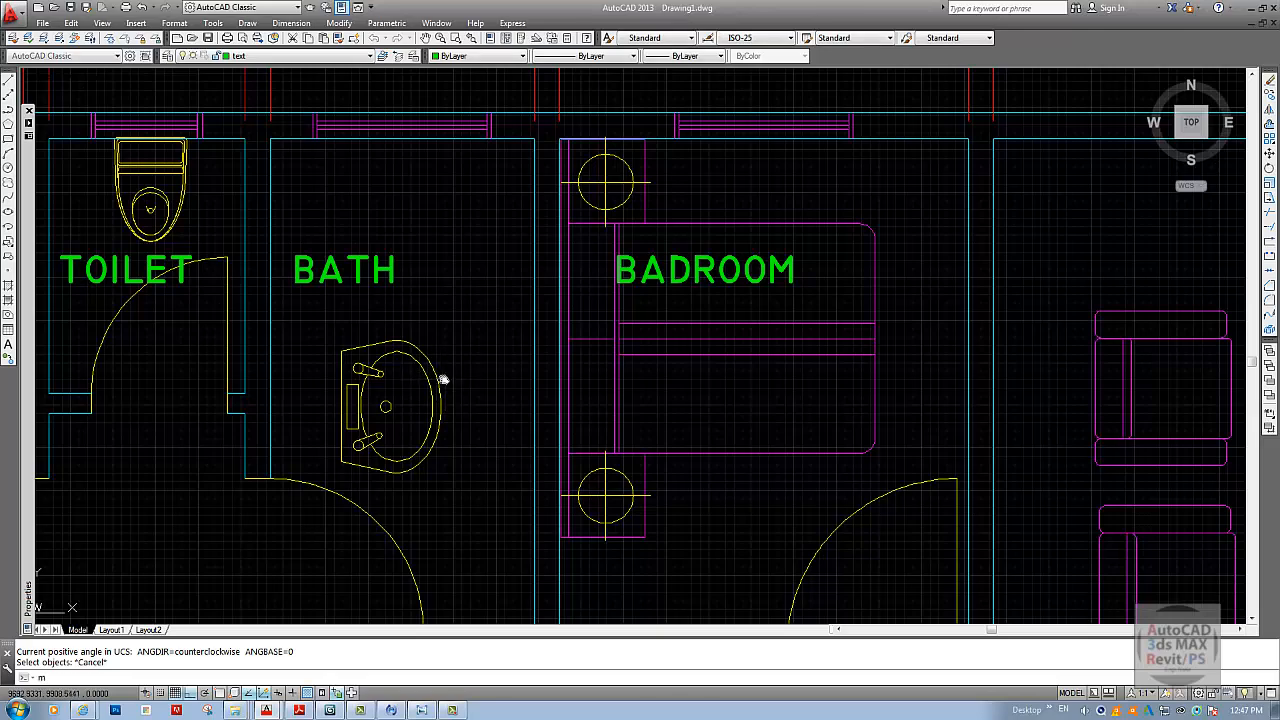
# - Move the washbasin in the upper BATH room horizontally against the wall shared with the TOILET room
pyautogui.press('Return')
pyautogui.click(443, 379)
pyautogui.click(404, 393)
pyautogui.press('Return')
pyautogui.click(488, 353)
pyautogui.click(423, 350)
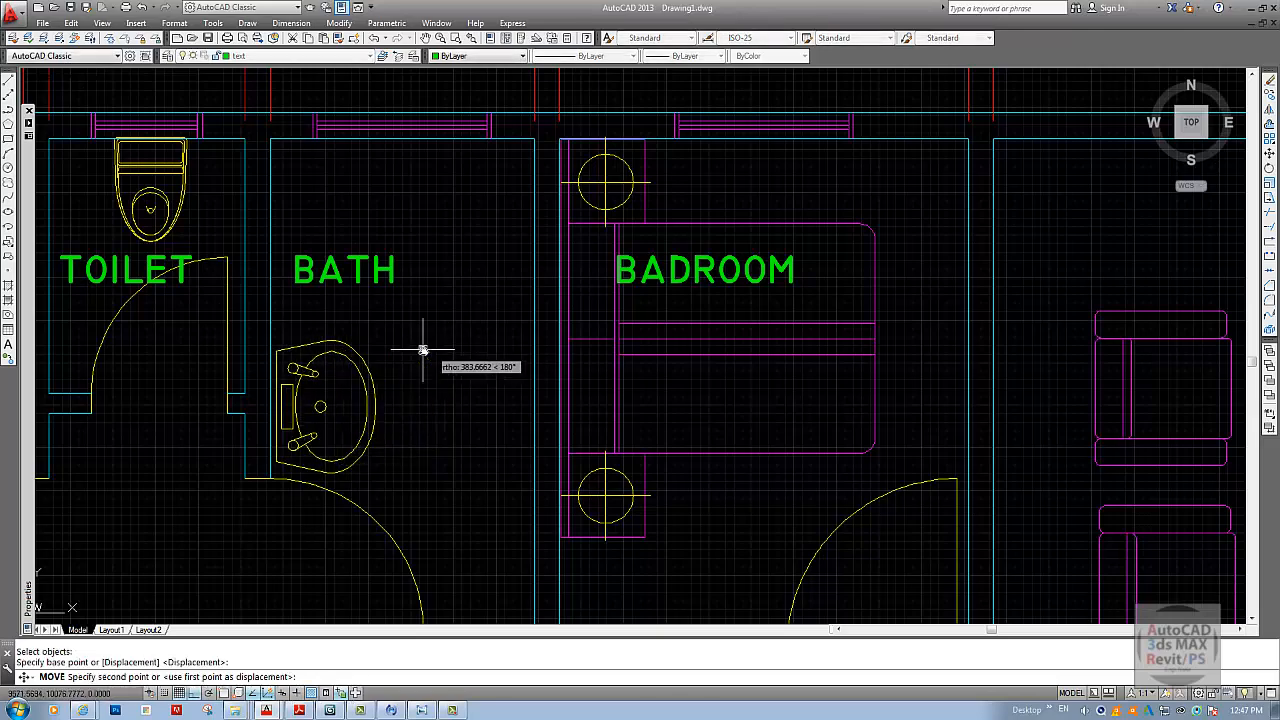
pyautogui.scroll(-5, 423, 350)
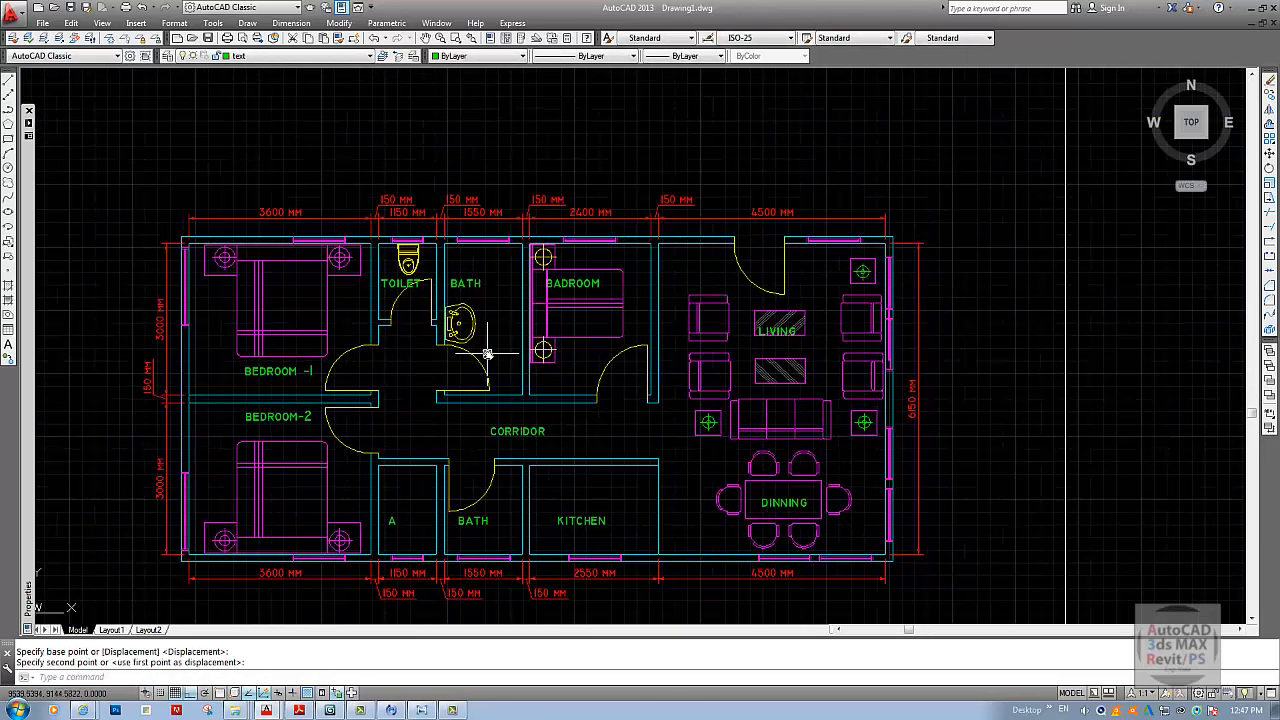
pyautogui.moveTo(484, 355); pyautogui.dragTo(482, 345, button='middle')
pyautogui.press('Escape')
pyautogui.write('m')
pyautogui.press('Return')
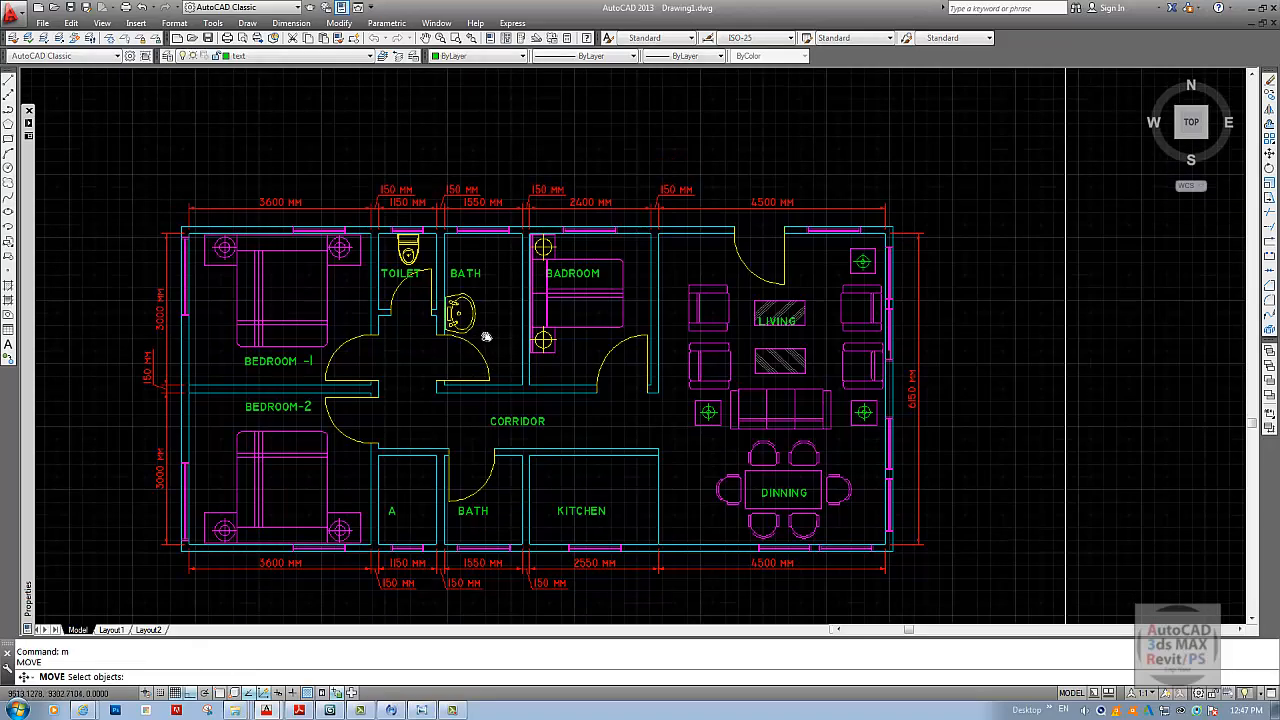
pyautogui.scroll(4, 490, 335)
pyautogui.click(442, 326)
pyautogui.click(409, 265)
pyautogui.press('Escape')
# - Erase the "A" label from the small room between BEDROOM-2 and the lower BATH
pyautogui.scroll(-5, 527, 365)
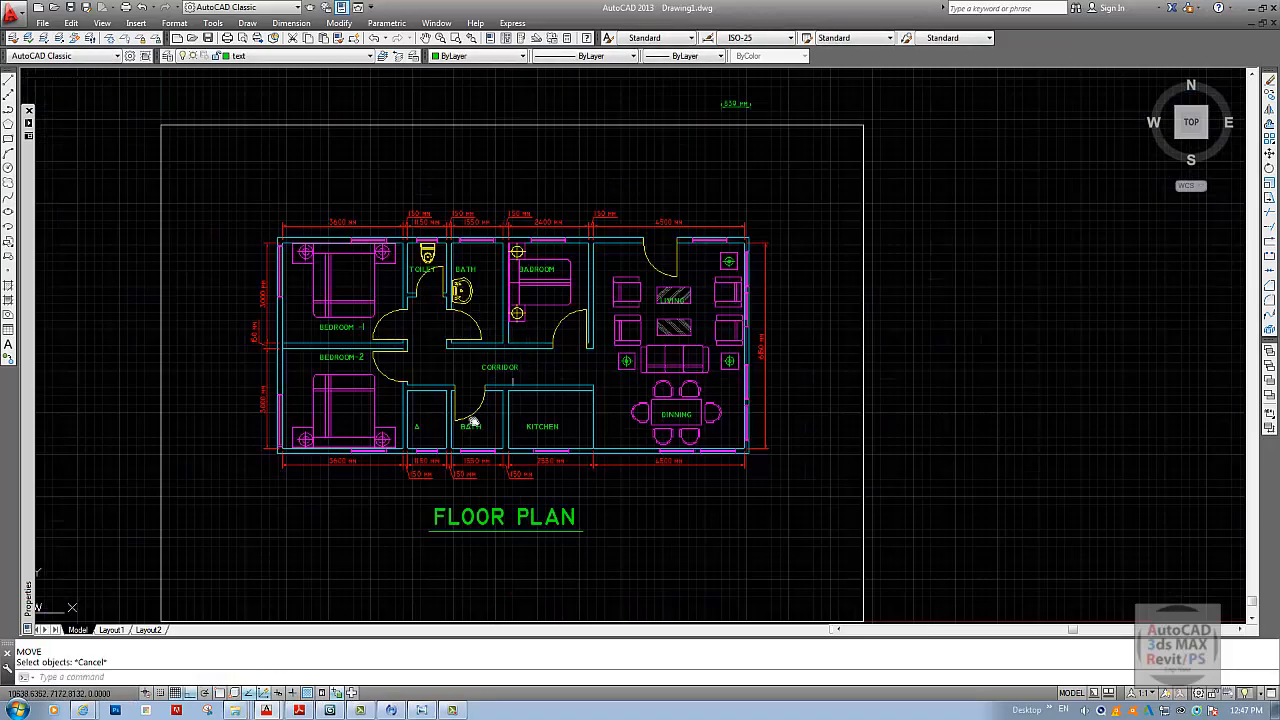
pyautogui.scroll(5, 455, 432)
pyautogui.moveTo(451, 434); pyautogui.dragTo(451, 426, button='middle')
pyautogui.press('Escape')
pyautogui.write('e')
pyautogui.press('Return')
pyautogui.click(389, 401)
pyautogui.click(326, 421)
pyautogui.press('Return')
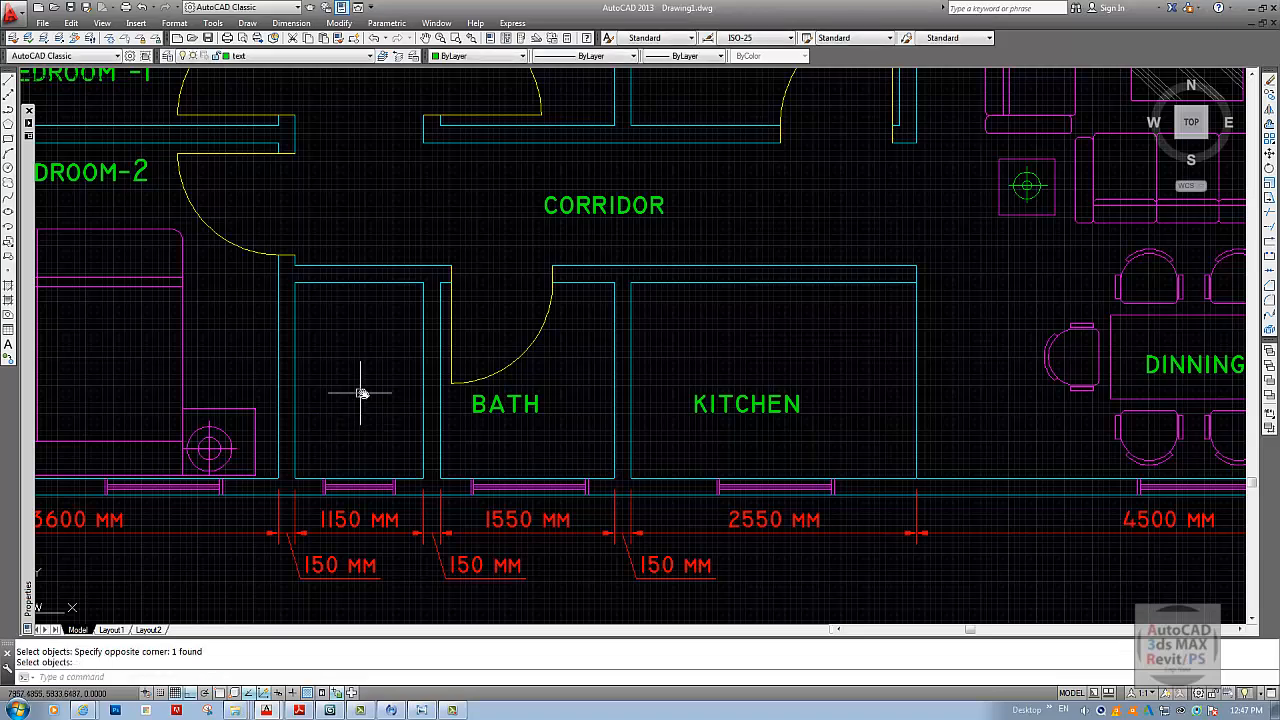
# - Look through the furniture, conference table and office desk blocks in 2d blocks.dwg and return to Drawing1.dwg
pyautogui.scroll(-5, 361, 393)
pyautogui.scroll(4, 556, 221)
pyautogui.moveTo(501, 362); pyautogui.dragTo(443, 180, button='middle')
pyautogui.scroll(-2, 617, 338)
pyautogui.moveTo(620, 401); pyautogui.dragTo(590, 454, button='middle')
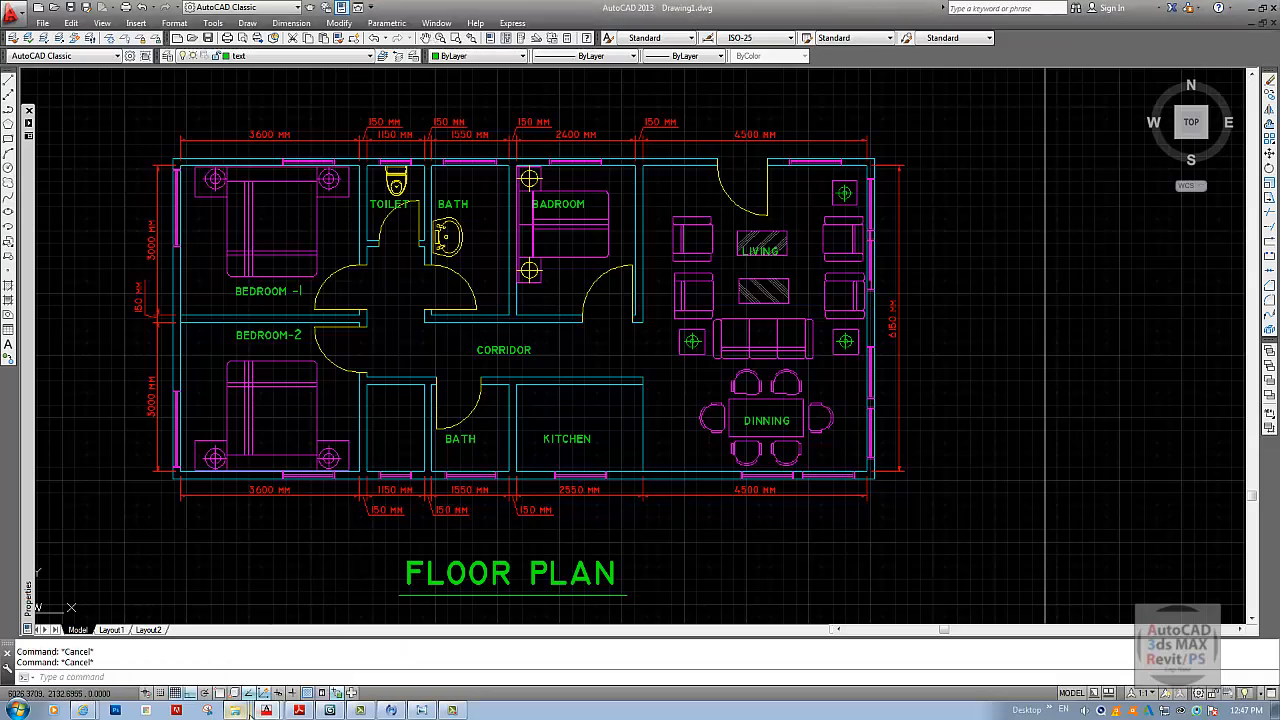
pyautogui.moveTo(266, 710)
pyautogui.click(267, 688)
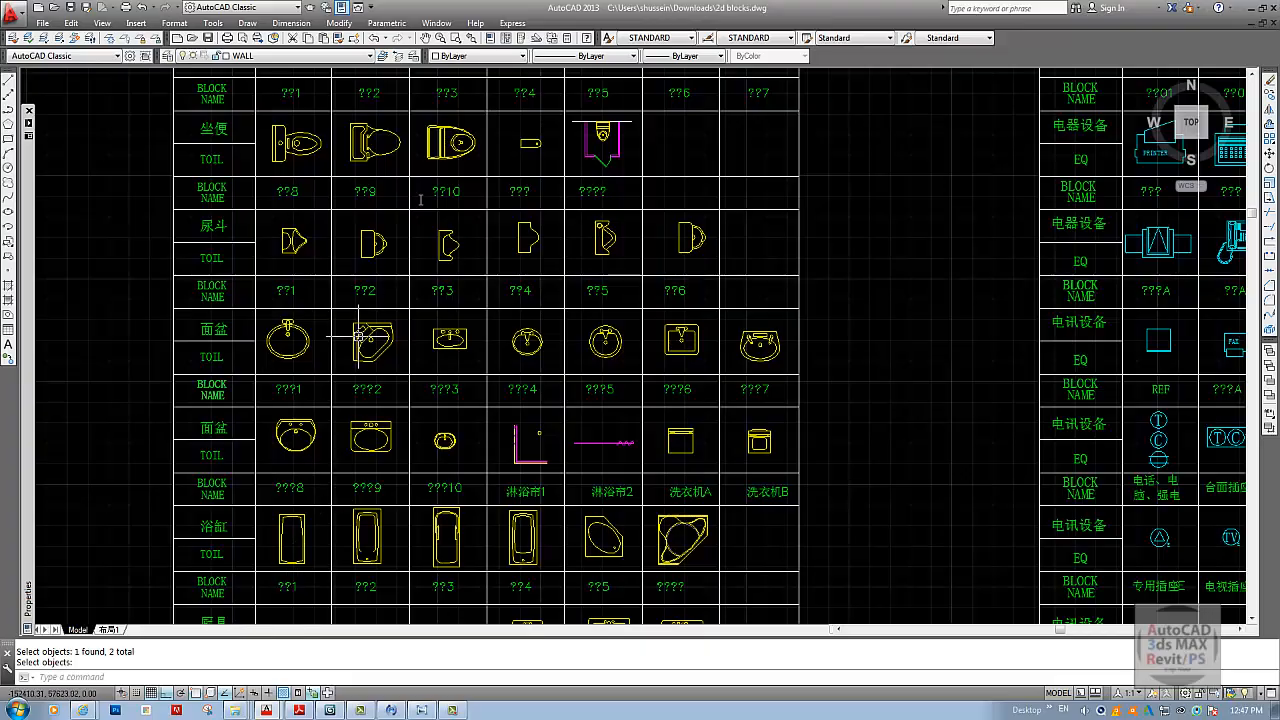
pyautogui.scroll(-5, 680, 340)
pyautogui.scroll(5, 543, 357)
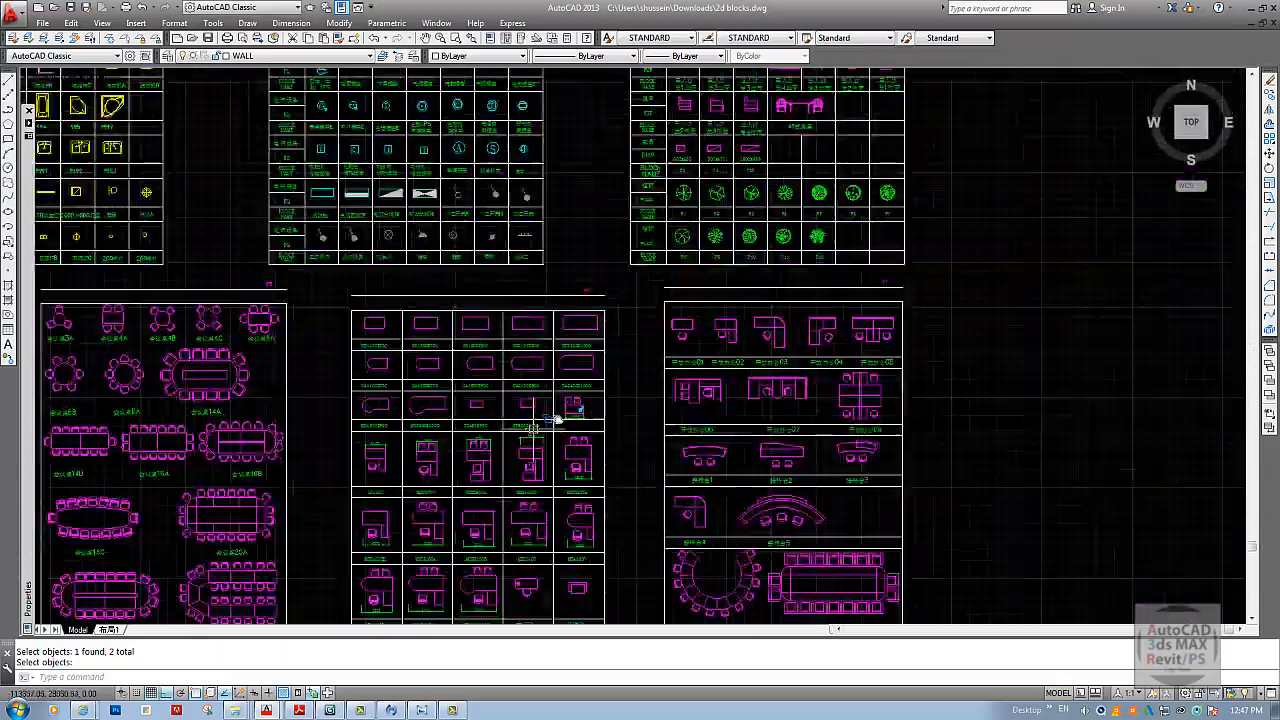
pyautogui.moveTo(906, 461); pyautogui.dragTo(1100, 456, button='middle')
pyautogui.moveTo(580, 438); pyautogui.dragTo(1000, 474, button='middle')
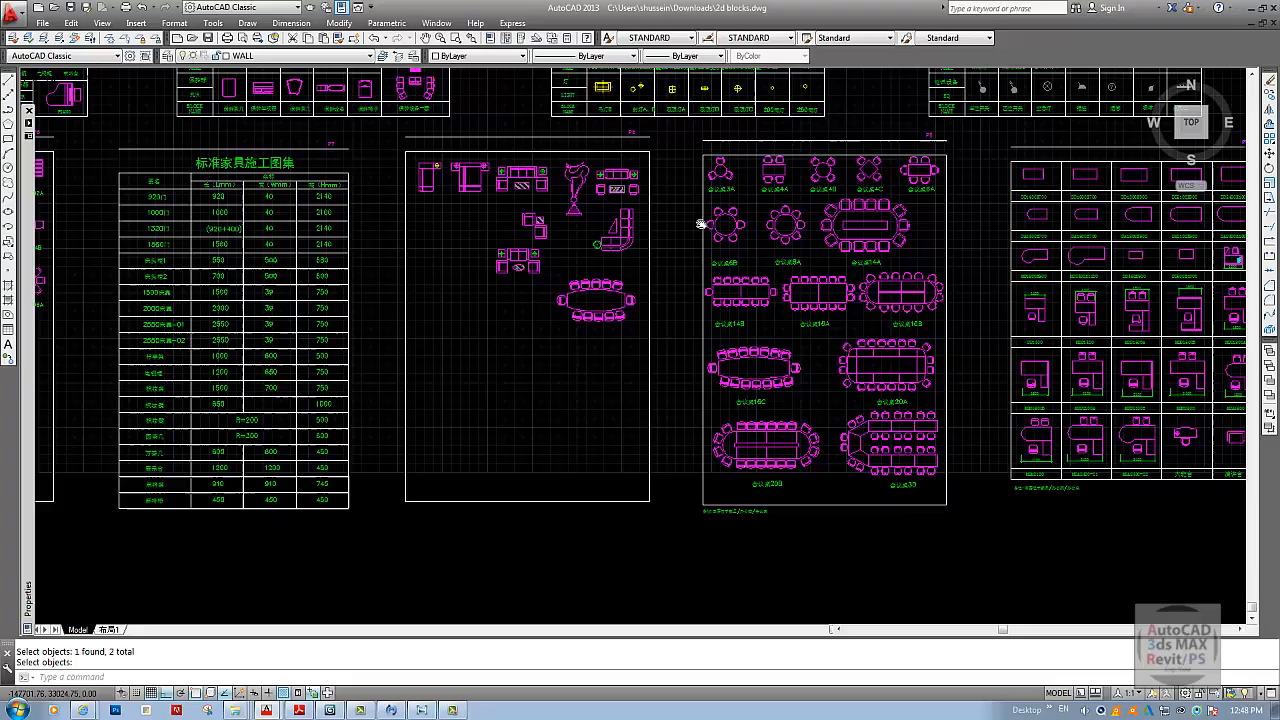
pyautogui.moveTo(701, 224)
pyautogui.mouseDown(button='middle')
pyautogui.moveTo(1167, 270)
pyautogui.moveTo(449, 301)
pyautogui.mouseUp(button='middle')
pyautogui.moveTo(859, 320); pyautogui.dragTo(666, 320, button='middle')
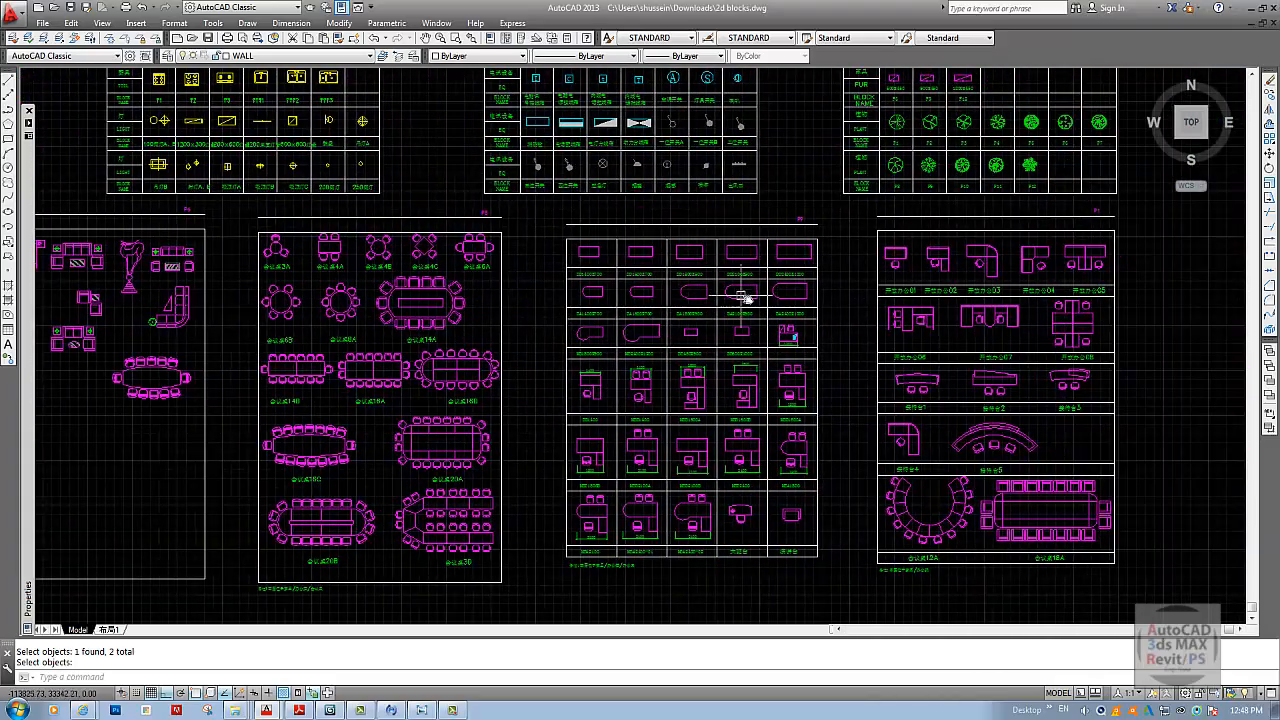
pyautogui.moveTo(777, 421)
pyautogui.mouseDown(button='middle')
pyautogui.moveTo(570, 421)
pyautogui.moveTo(548, 455)
pyautogui.mouseUp(button='middle')
pyautogui.scroll(5, 733, 288)
pyautogui.moveTo(901, 292); pyautogui.dragTo(733, 293, button='middle')
pyautogui.click(770, 260)
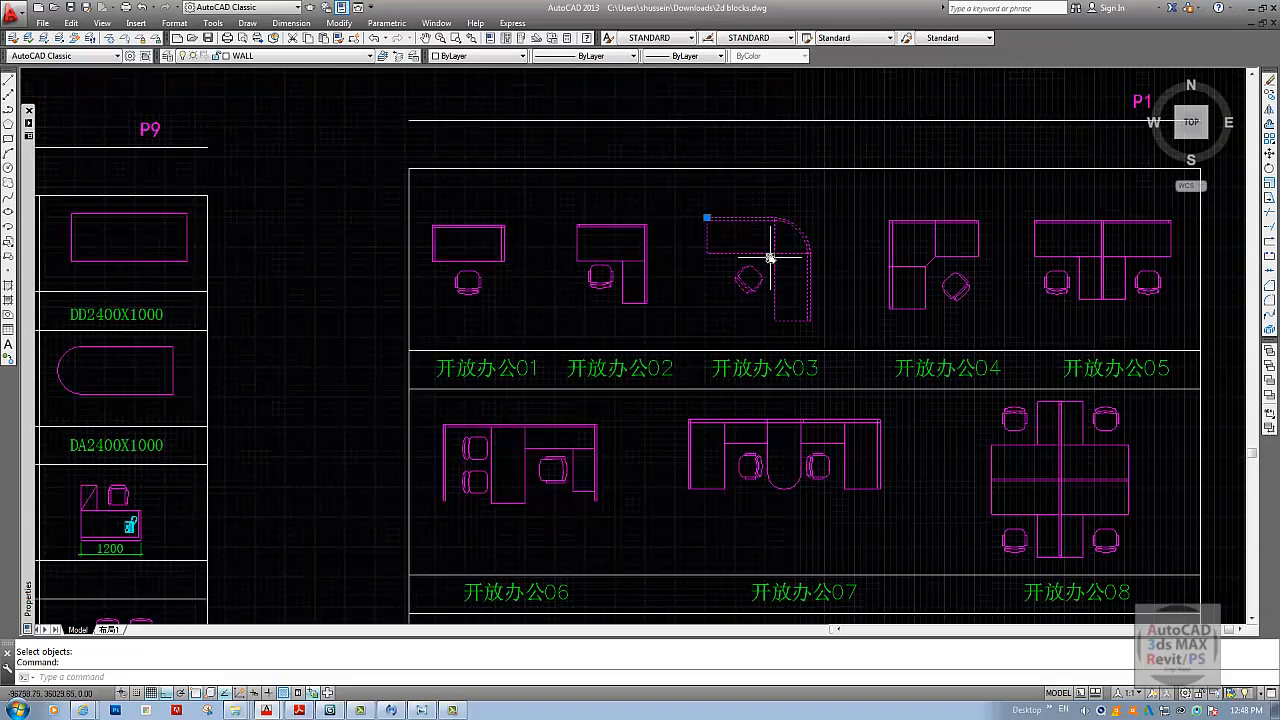
pyautogui.press('Escape')
pyautogui.moveTo(820, 300); pyautogui.dragTo(777, 217, button='middle')
pyautogui.scroll(-4, 777, 218)
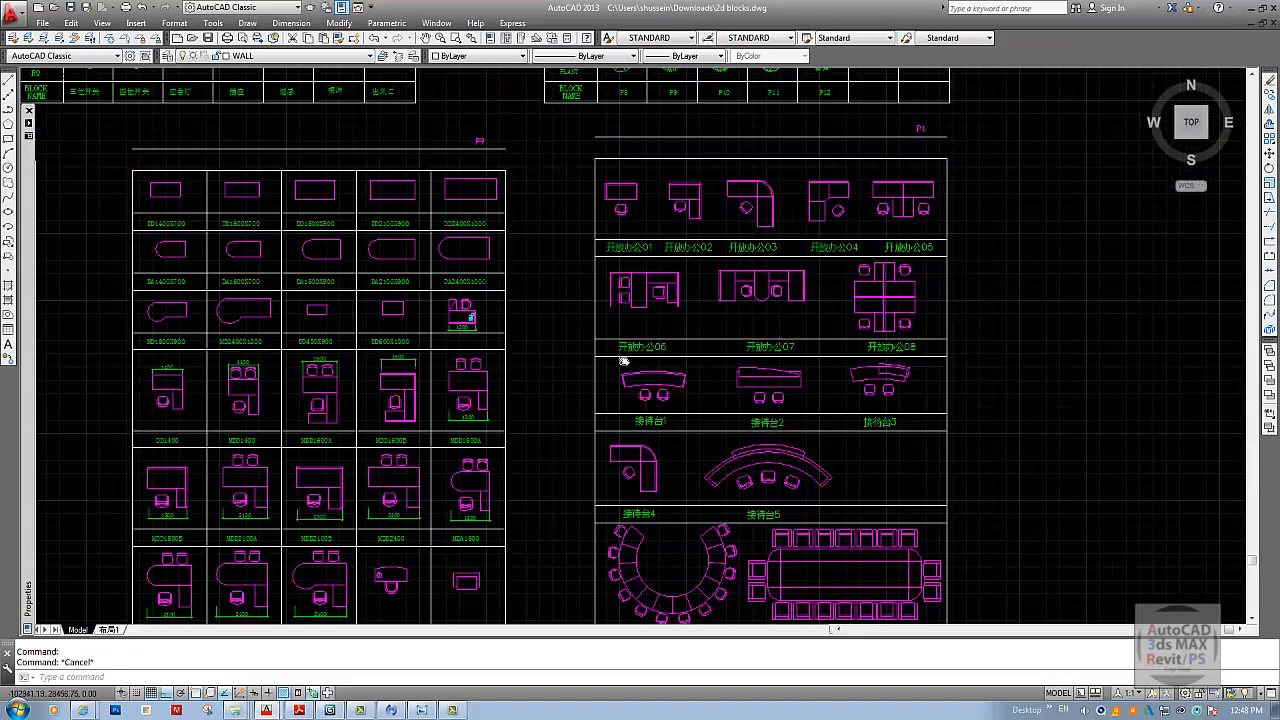
pyautogui.moveTo(786, 308); pyautogui.dragTo(1007, 558, button='middle')
pyautogui.press('Escape')
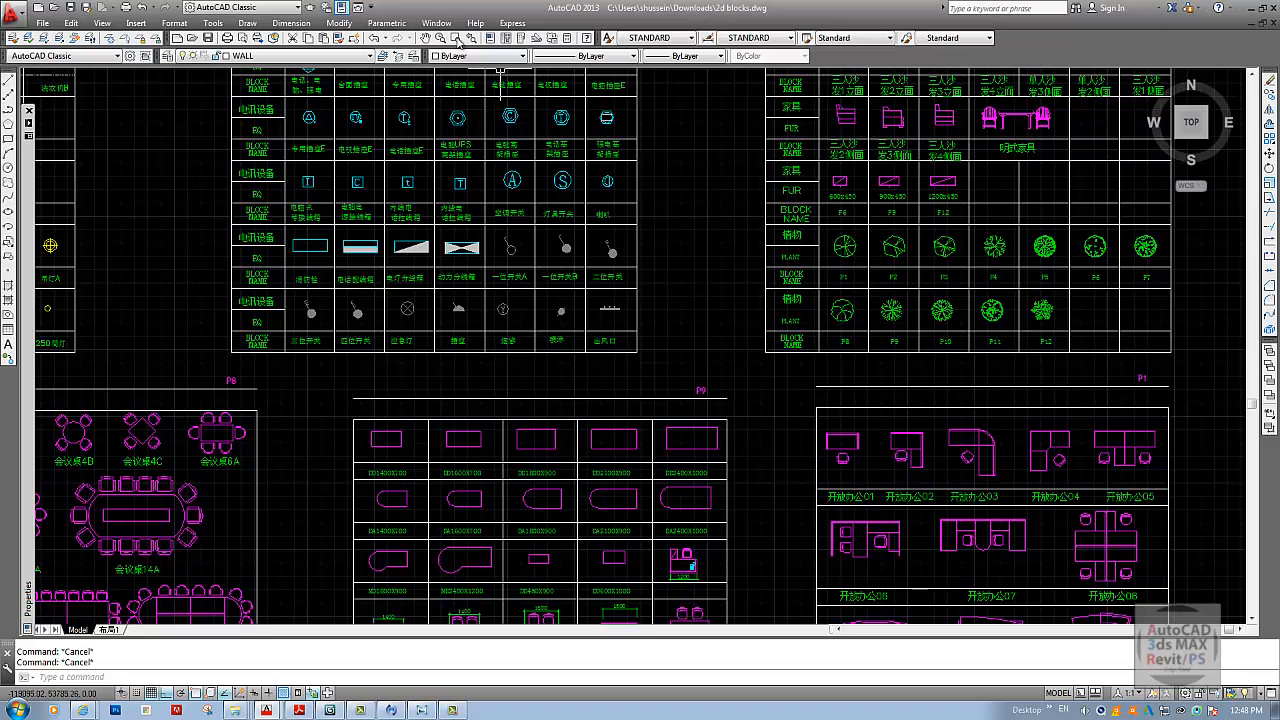
pyautogui.click(436, 22)
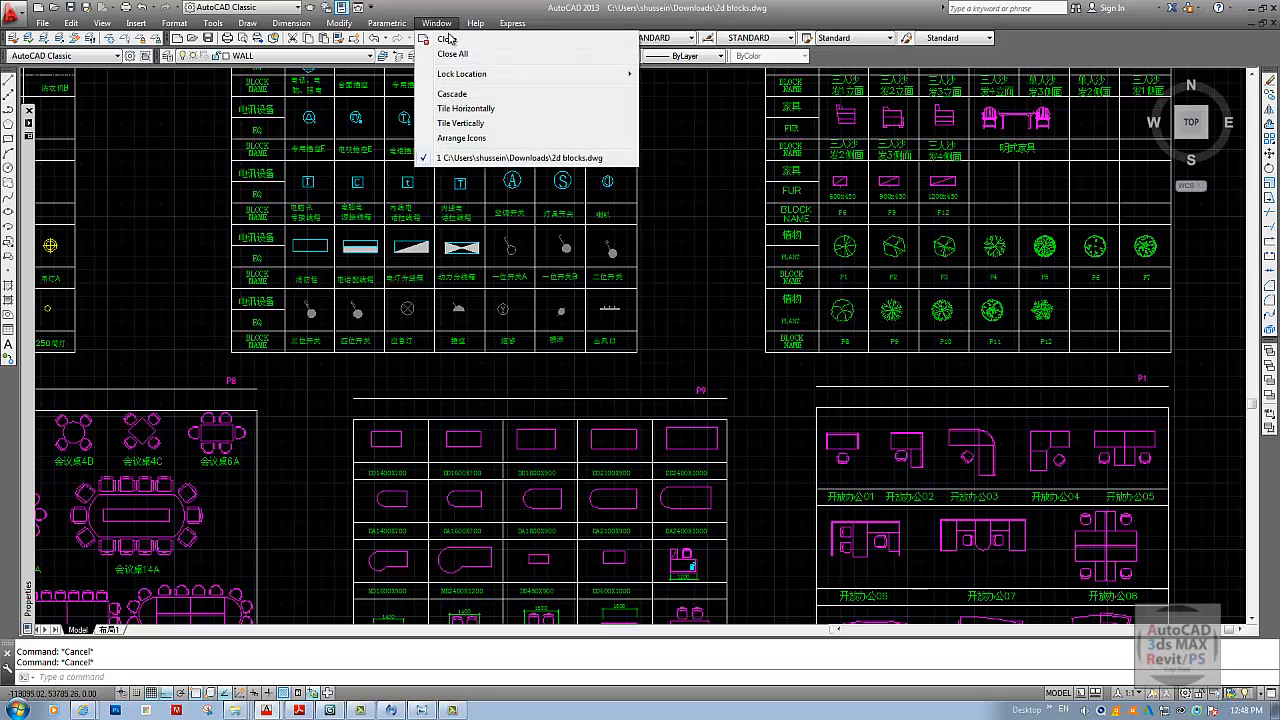
pyautogui.click(274, 712)
pyautogui.click(250, 662)
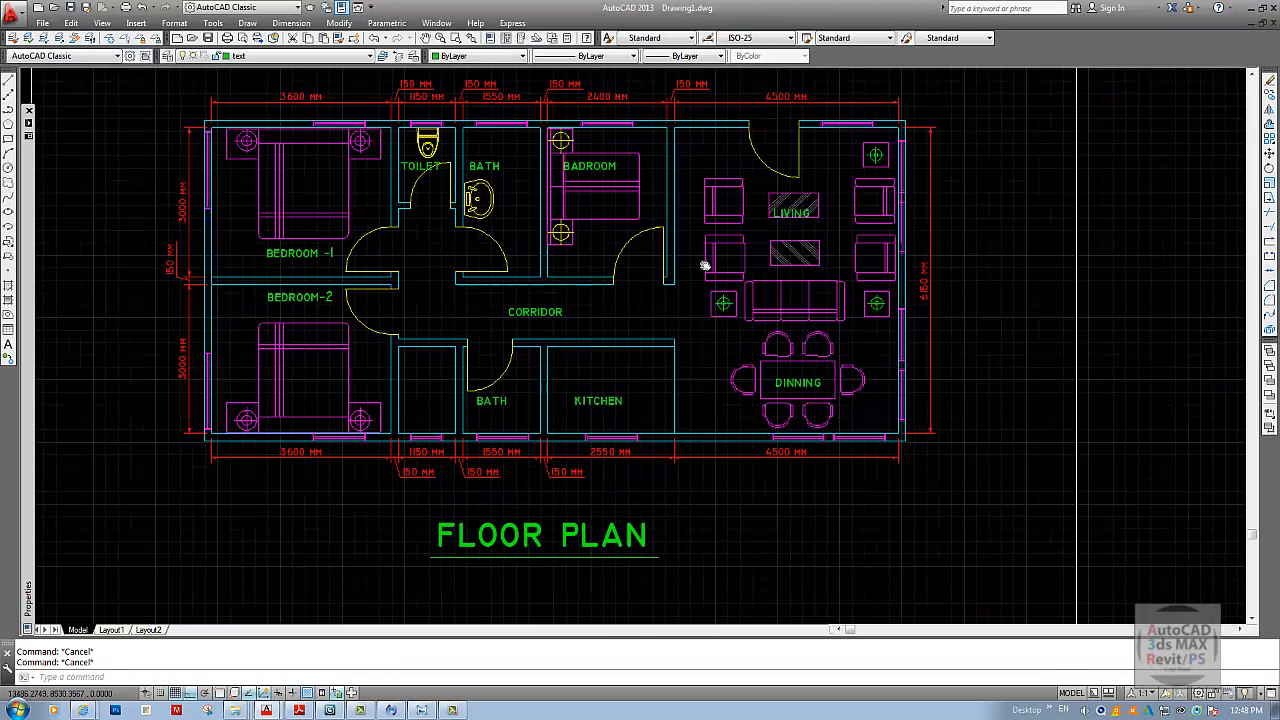
pyautogui.scroll(2, 705, 265)
pyautogui.moveTo(632, 316); pyautogui.dragTo(635, 311, button='middle')
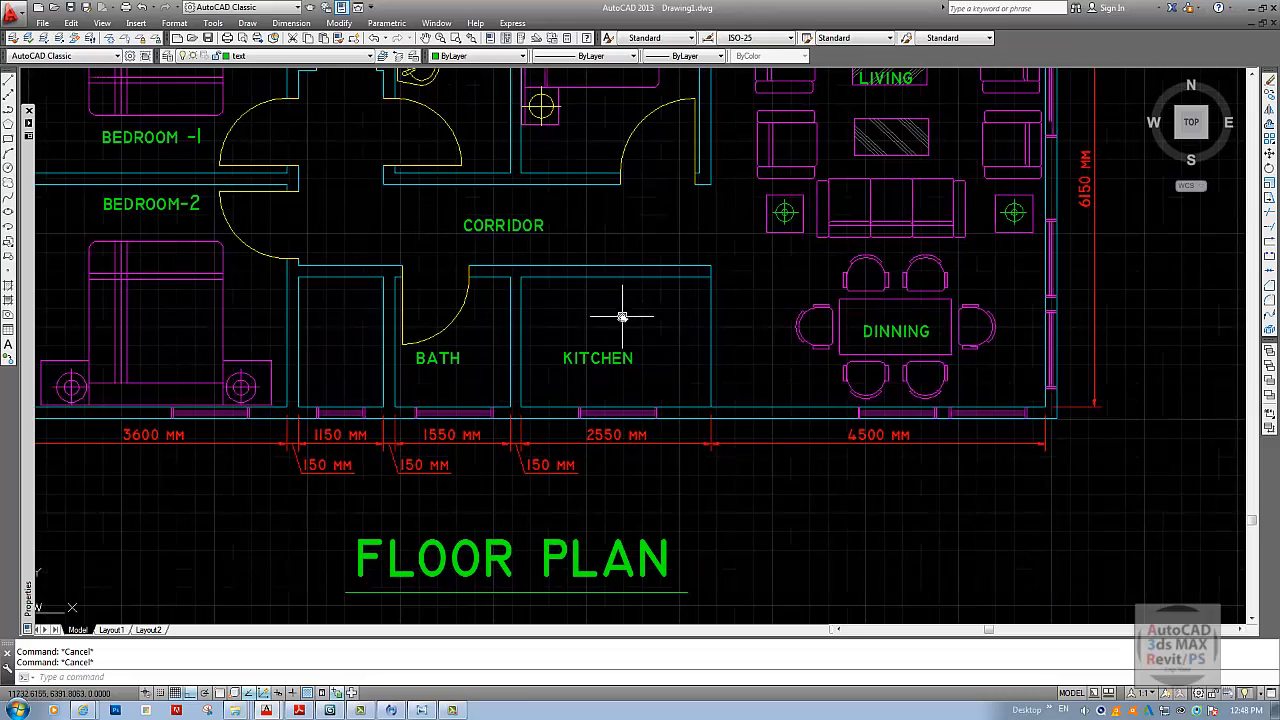
pyautogui.write('pl')
pyautogui.press('Return')
pyautogui.click(711, 278)
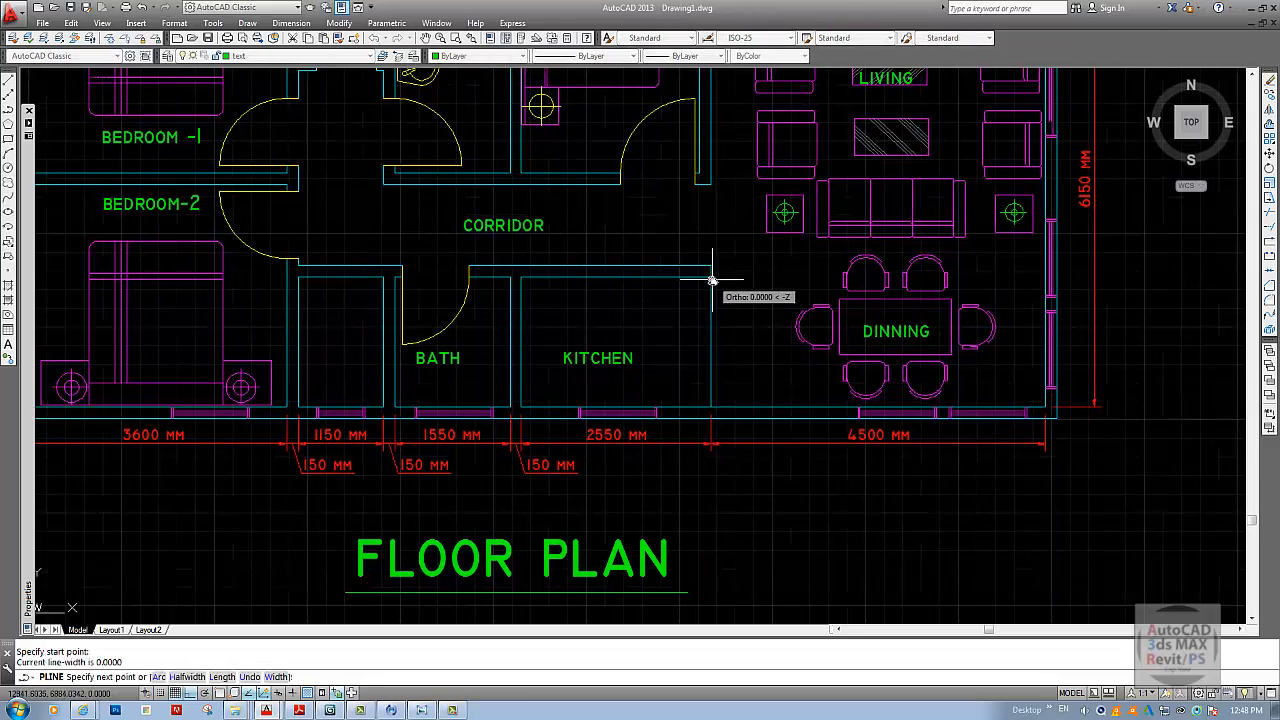
pyautogui.press('Escape')
# - Trace a polyline along the kitchen's corridor wall, the wall shared with BATH and the exterior window wall
pyautogui.press('Return')
pyautogui.click(711, 277)
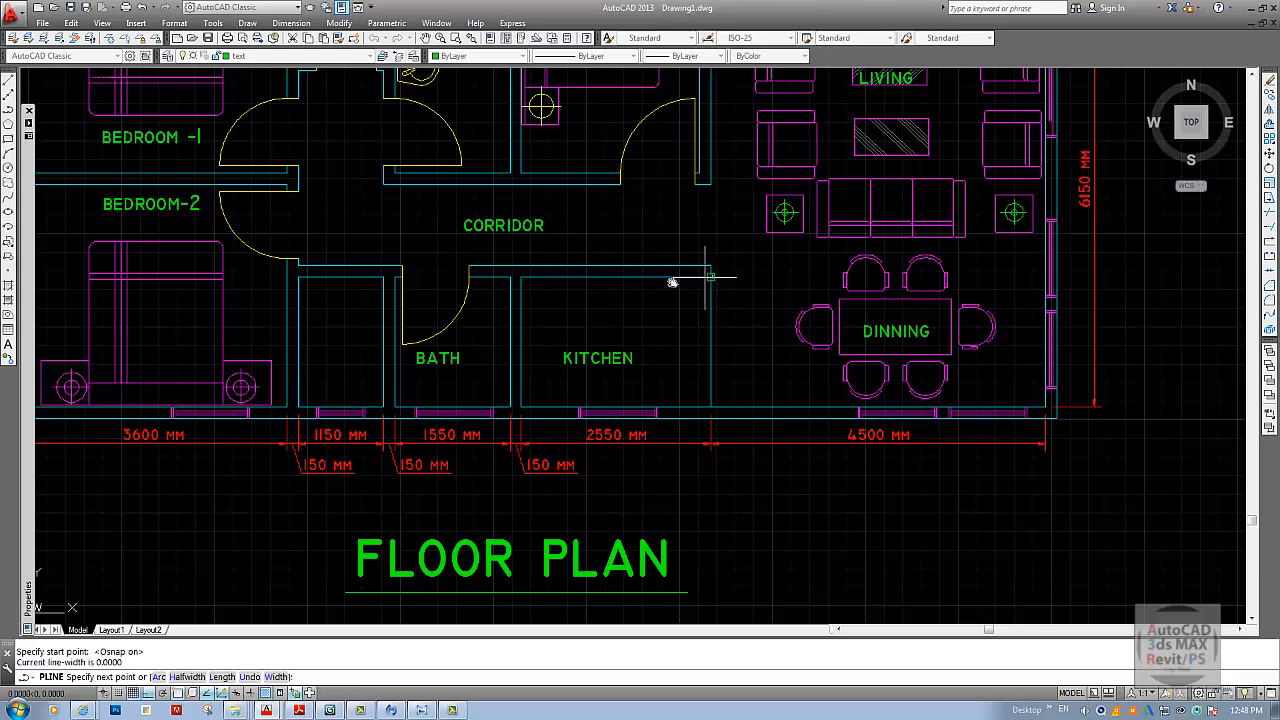
pyautogui.click(531, 276)
pyautogui.click(525, 406)
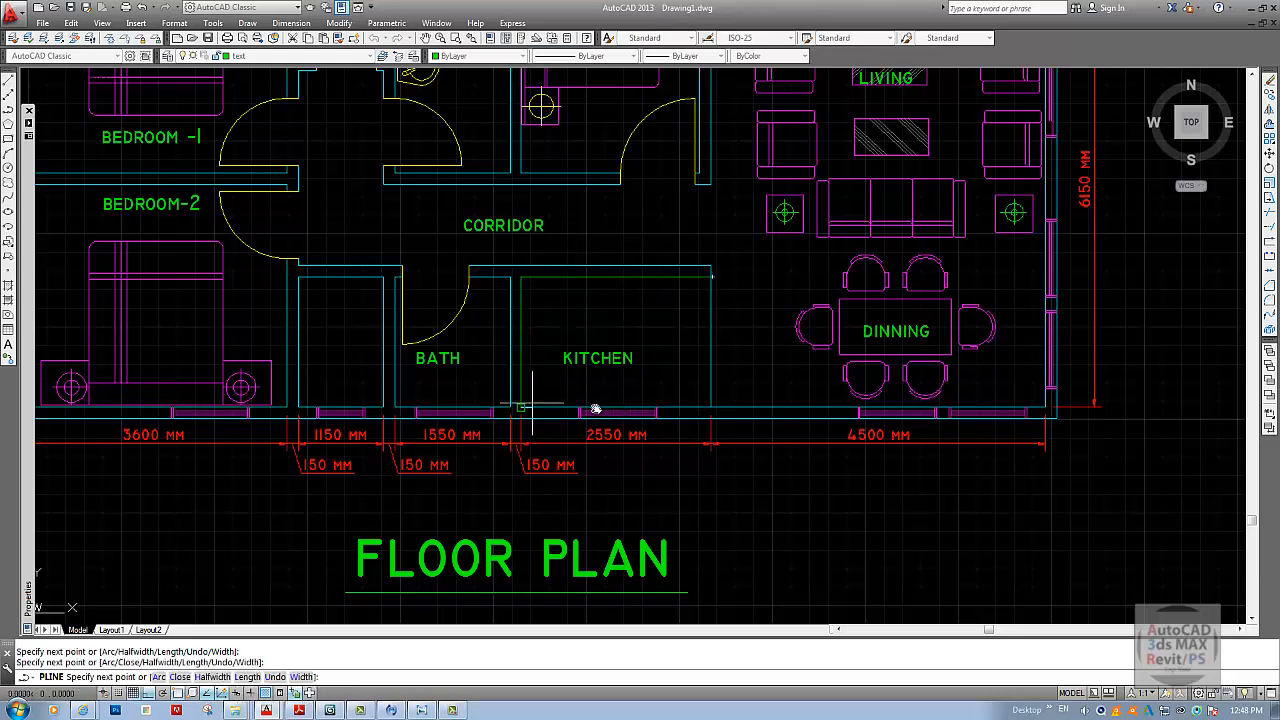
pyautogui.scroll(4, 690, 410)
pyautogui.click(716, 400)
pyautogui.press('Escape')
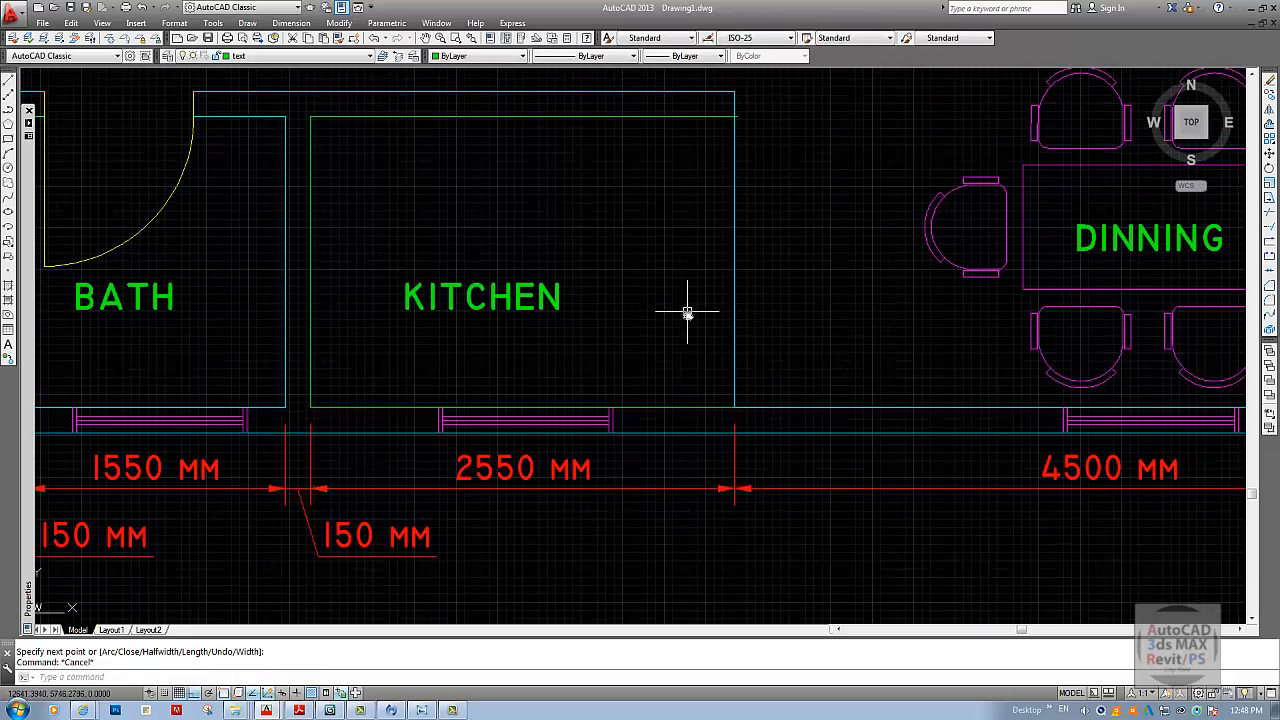
# - Offset the kitchen polyline 600 mm into the room
pyautogui.write('o')
pyautogui.press('Return')
pyautogui.write('60')
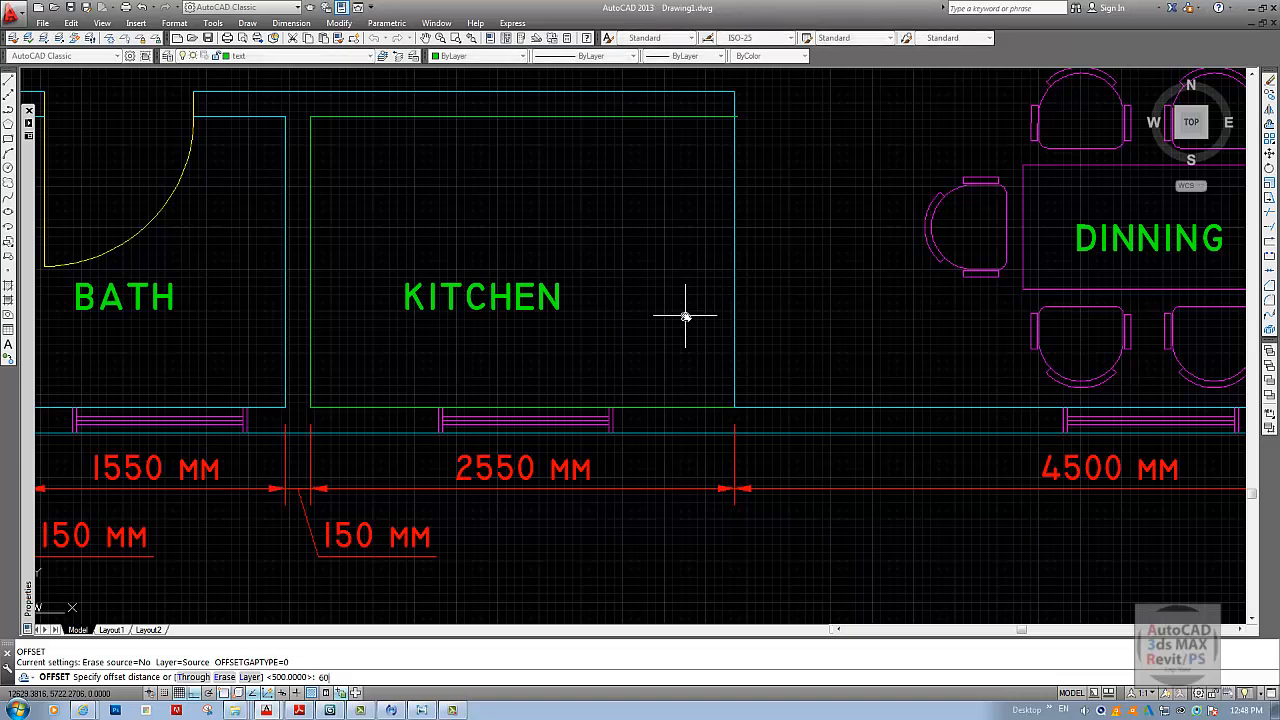
pyautogui.write('0')
pyautogui.press('Return')
pyautogui.click(577, 117)
pyautogui.press('Return')
pyautogui.click(575, 149)
pyautogui.press('Return')
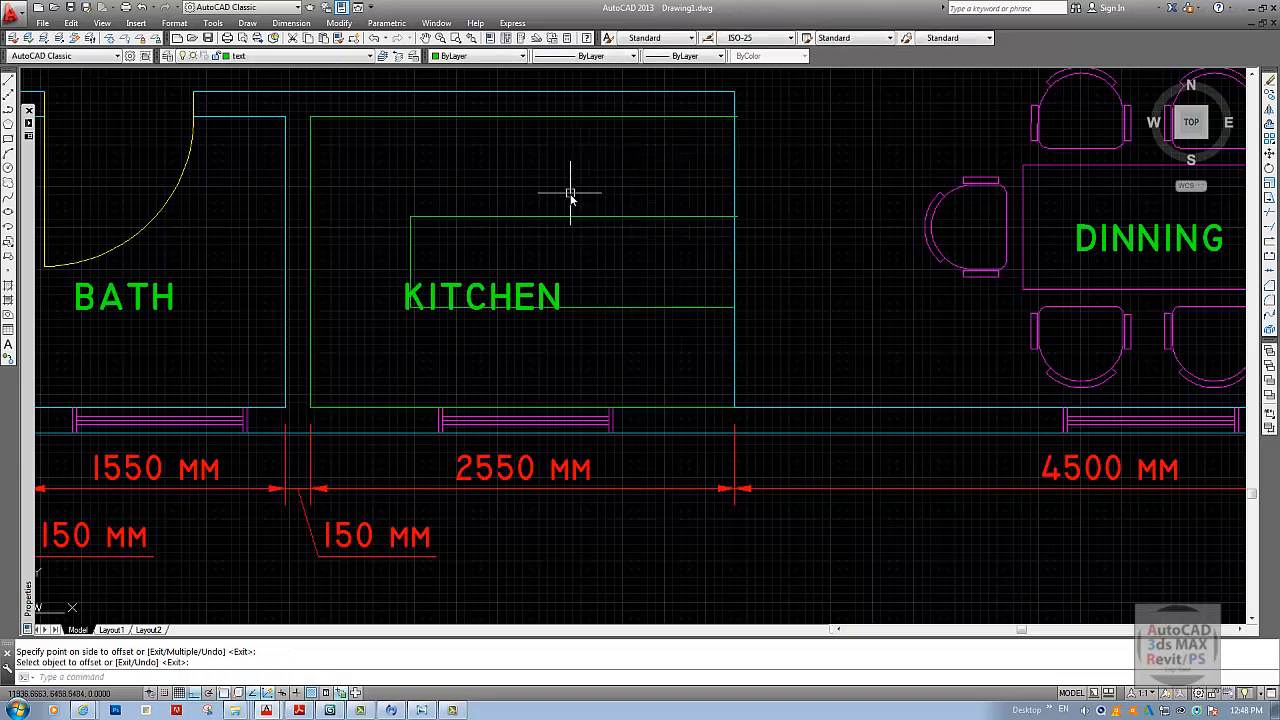
# - Erase the offset polyline inside the kitchen
pyautogui.moveTo(643, 251); pyautogui.dragTo(646, 251, button='middle')
pyautogui.write('e')
pyautogui.press('Return')
pyautogui.click(658, 340)
pyautogui.click(654, 279)
pyautogui.press('Return')
pyautogui.press('Escape')
pyautogui.press('Escape')
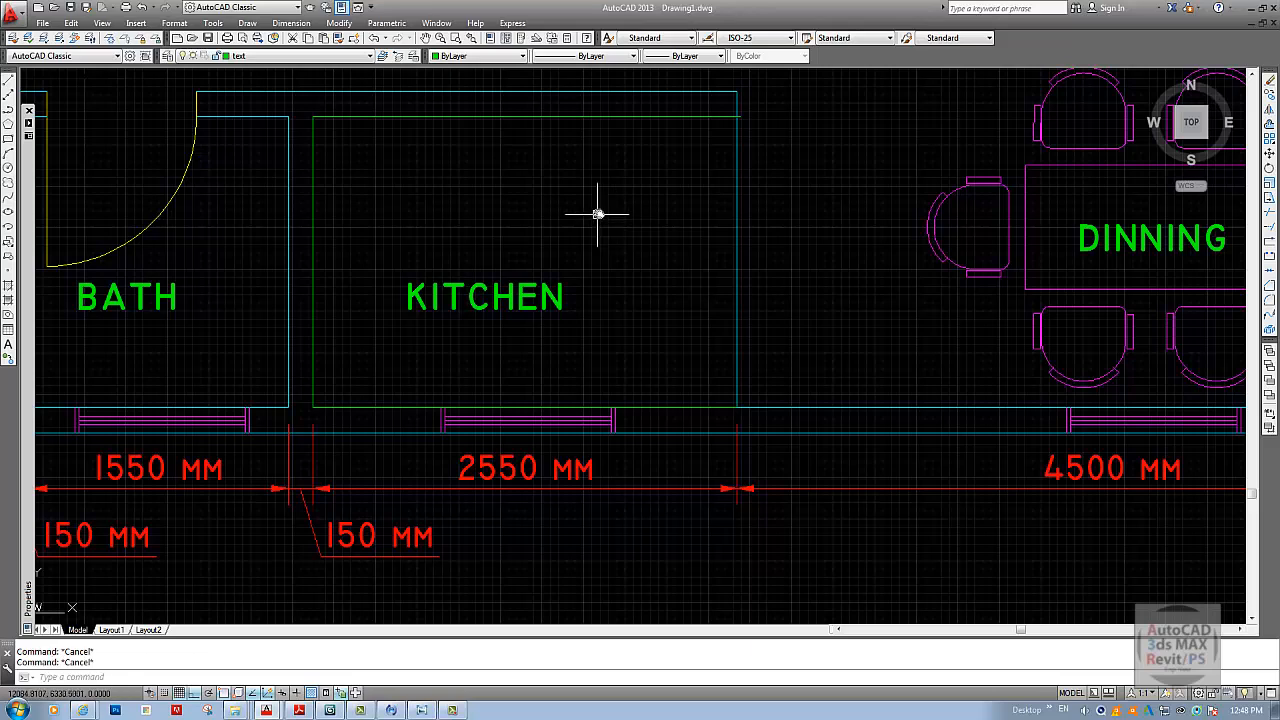
# - Explode the kitchen wall polyline into separate lines
pyautogui.moveTo(556, 304); pyautogui.dragTo(517, 290, button='middle')
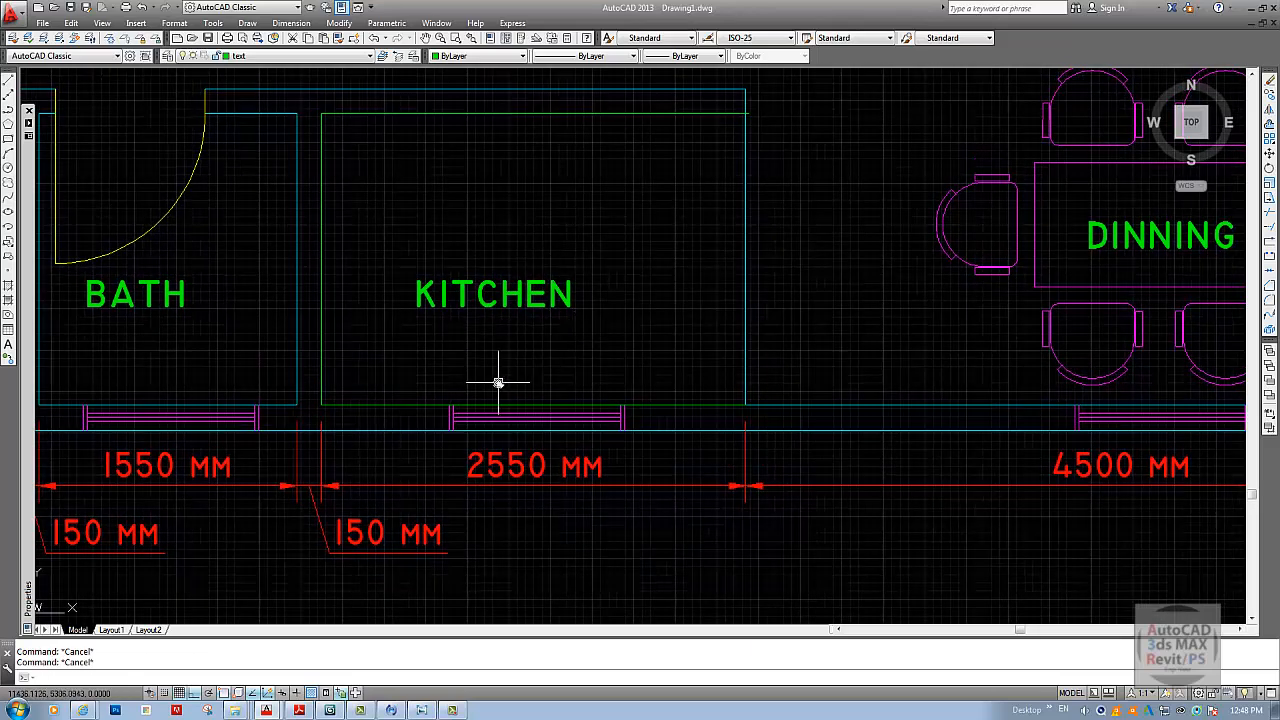
pyautogui.write('x')
pyautogui.press('Return')
pyautogui.click(405, 408)
pyautogui.press('Return')
pyautogui.press('Return')
pyautogui.press('Escape')
pyautogui.press('Escape')
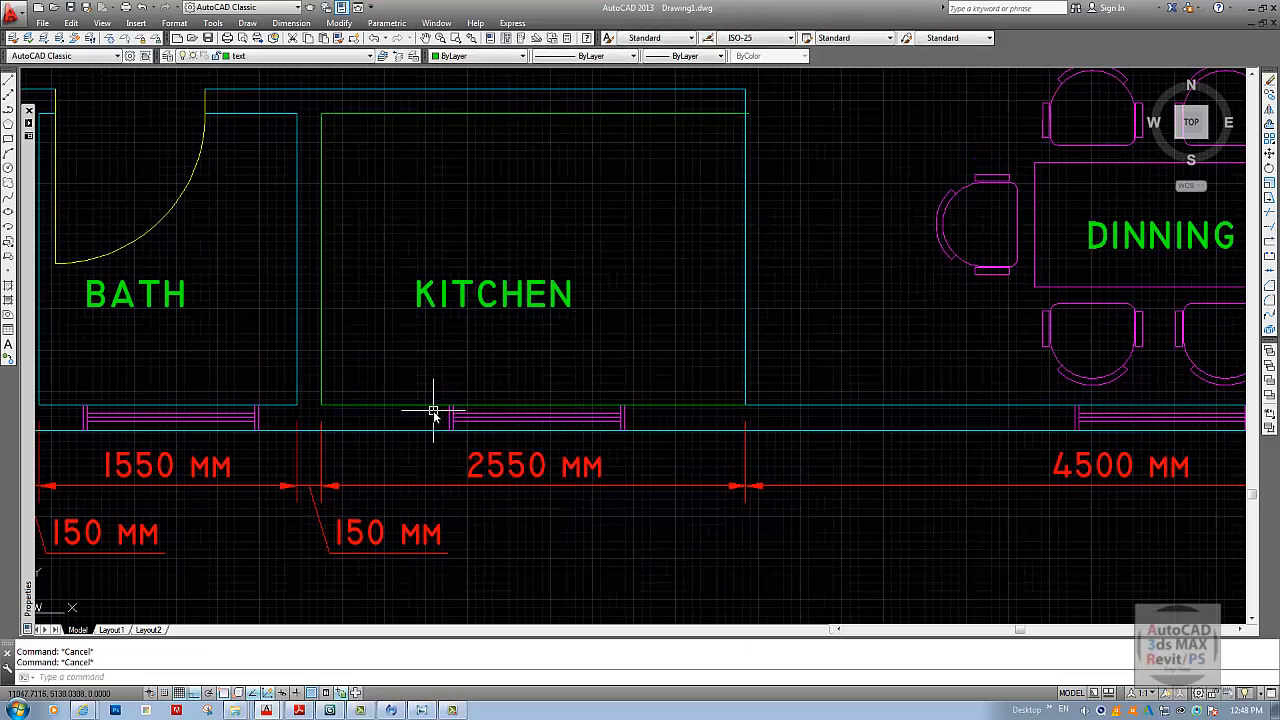
# - Erase the traced line that runs along the kitchen's window wall
pyautogui.write('e')
pyautogui.press('Return')
pyautogui.click(417, 408)
pyautogui.press('Return')
pyautogui.press('Return')
pyautogui.moveTo(464, 123); pyautogui.dragTo(466, 226, button='middle')
pyautogui.press('Escape')
pyautogui.press('Escape')
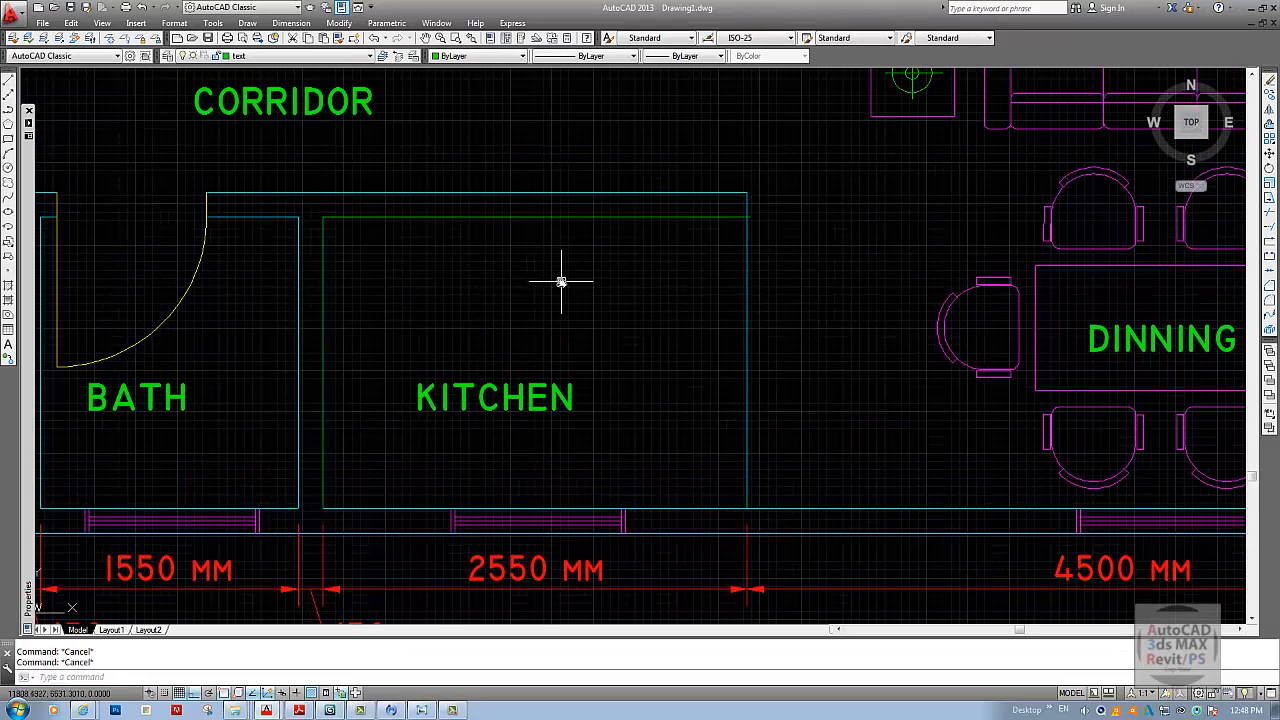
# - Offset the traced lines on the corridor wall and on the wall shared with BATH 500 mm into the kitchen
pyautogui.write('o')
pyautogui.press('Return')
pyautogui.write('50')
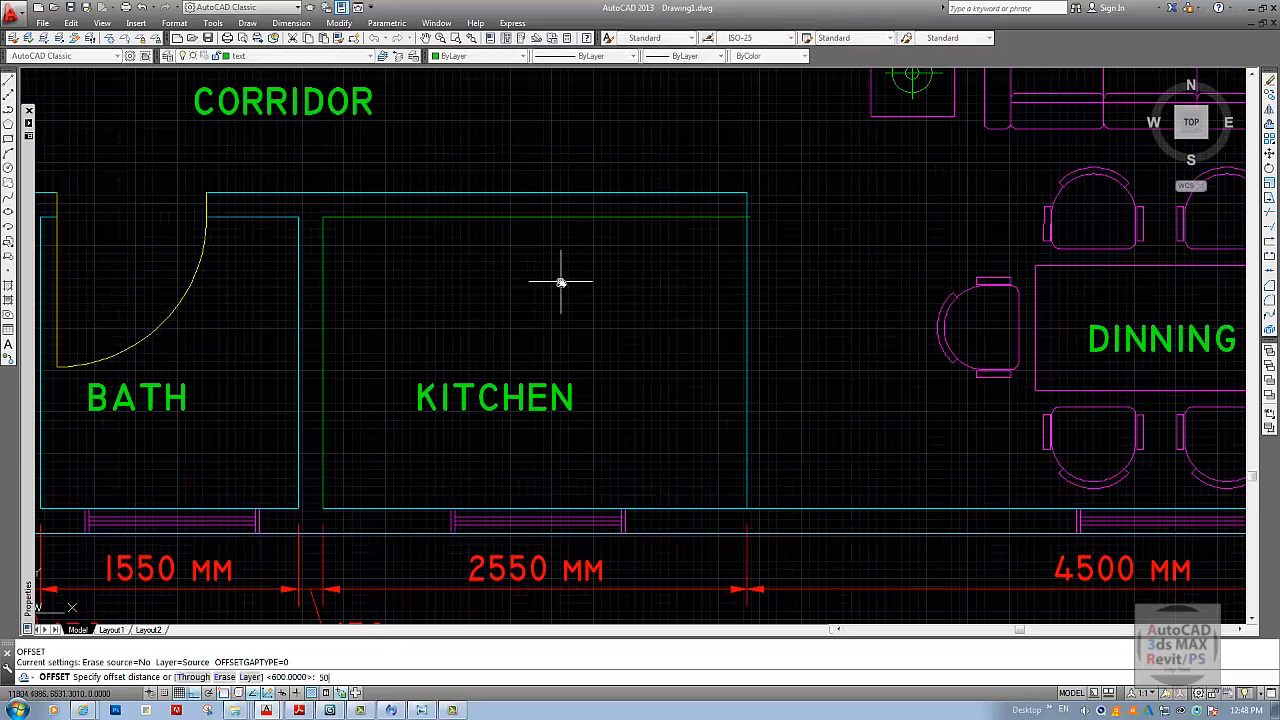
pyautogui.write('0')
pyautogui.press('Return')
pyautogui.click(462, 217)
pyautogui.click(355, 326)
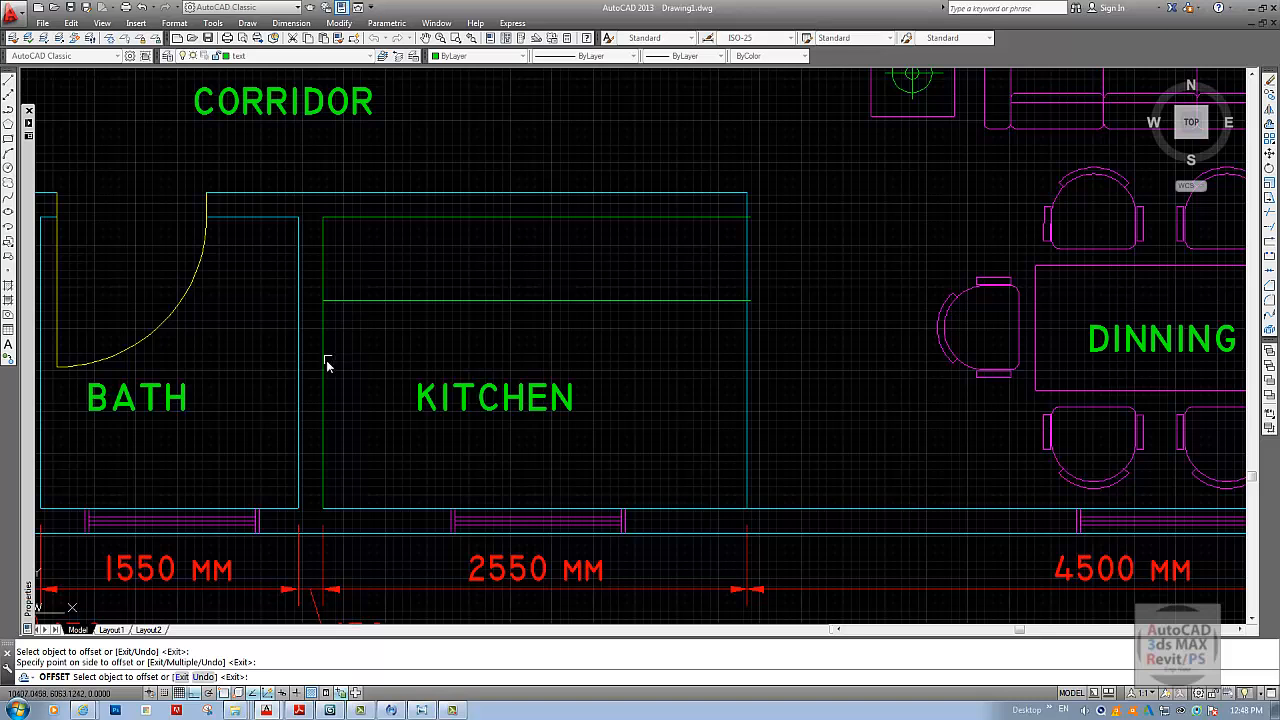
pyautogui.click(326, 362)
pyautogui.click(343, 366)
pyautogui.press('Escape')
pyautogui.write('tr')
pyautogui.press('Return')
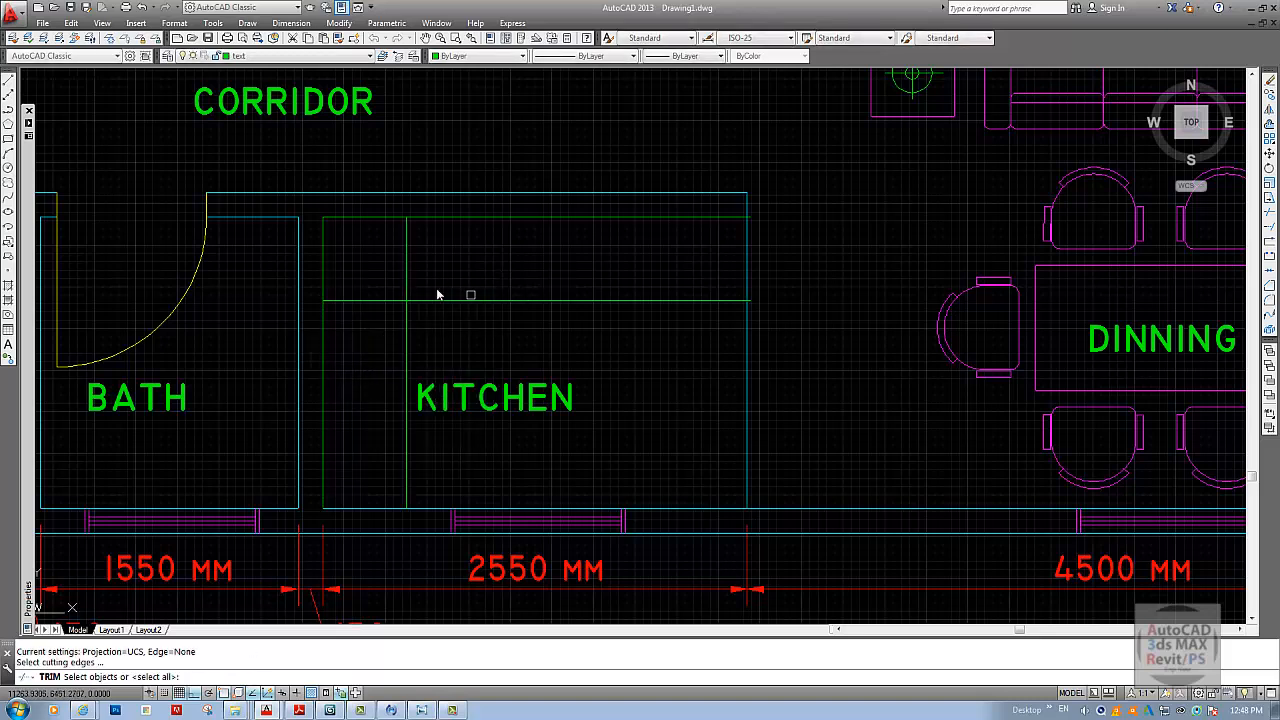
pyautogui.click(409, 284)
pyautogui.click(395, 293)
pyautogui.click(380, 302)
pyautogui.press('Escape')
pyautogui.press('Escape')
# - Trim the crossing ends of the two kitchen offset lines so they form a clean L-shaped counter corner
pyautogui.write('tr')
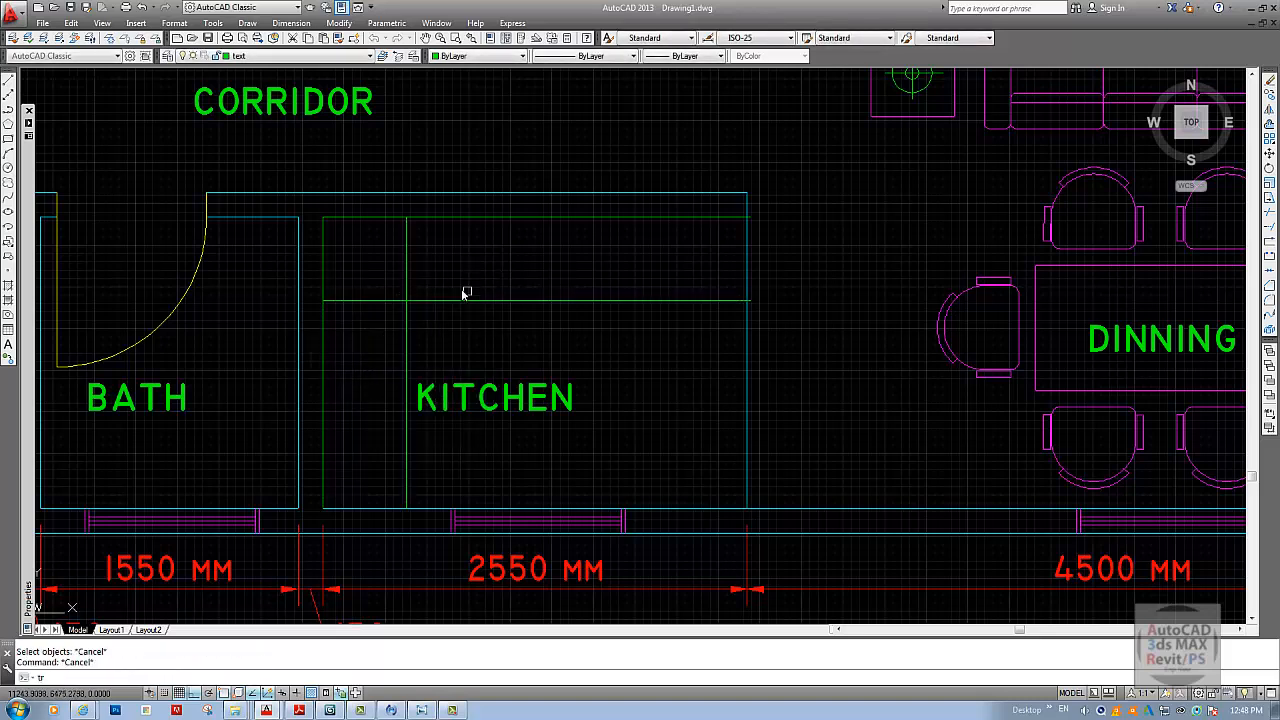
pyautogui.press('Return')
pyautogui.press('Return')
pyautogui.click(443, 240)
pyautogui.click(357, 323)
pyautogui.scroll(-3, 460, 297)
pyautogui.press('Escape')
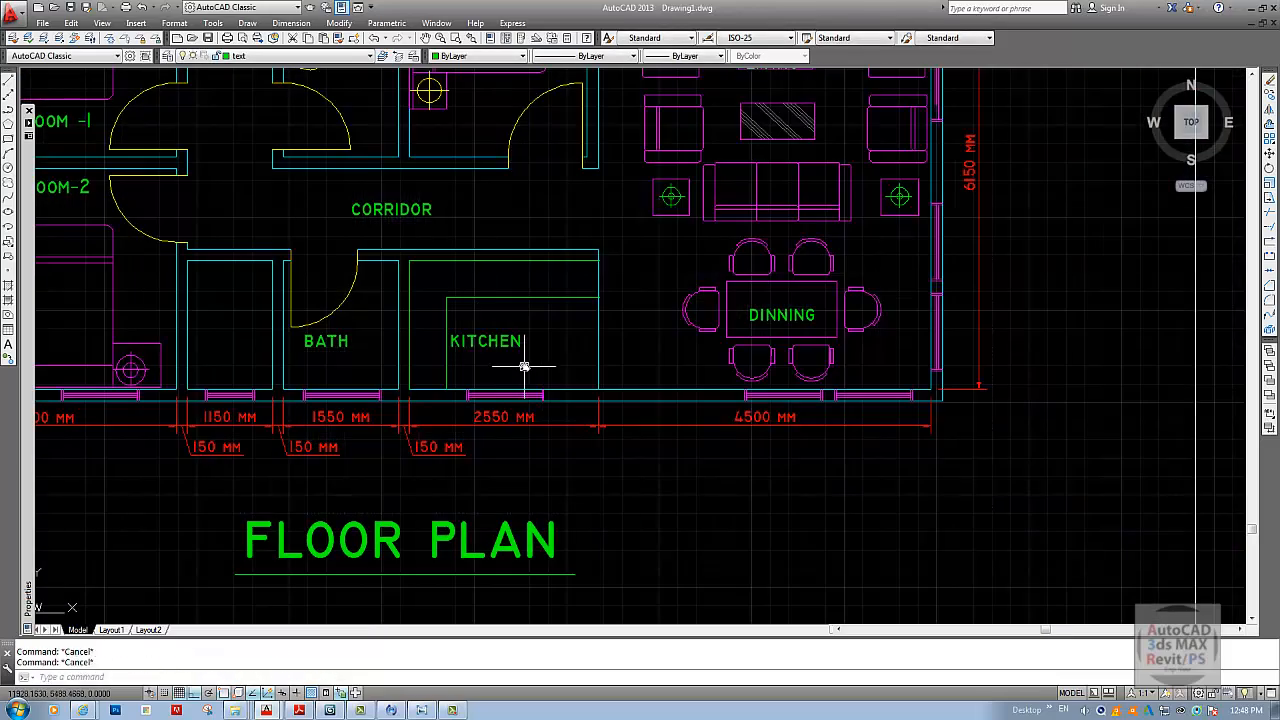
# - Move the KITCHEN label horizontally away from the counter edge into the open floor area
pyautogui.write('m')
pyautogui.press('Return')
pyautogui.click(495, 342)
pyautogui.press('Return')
pyautogui.click(503, 326)
pyautogui.click(526, 324)
# - Zoom the view to the drawing's extents
pyautogui.press('Return')
pyautogui.moveTo(557, 354); pyautogui.dragTo(566, 363, button='middle')
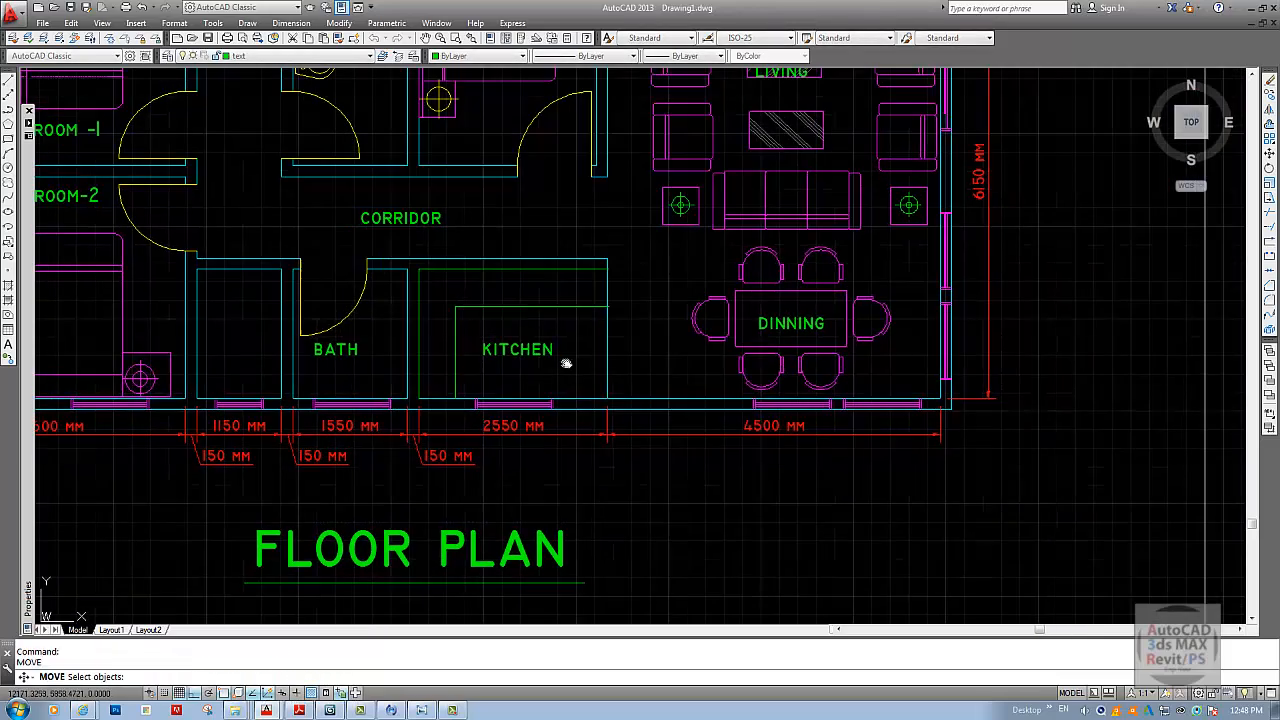
pyautogui.write('z')
pyautogui.press('Return')
pyautogui.write('e')
pyautogui.press('Return')
pyautogui.press('Escape')
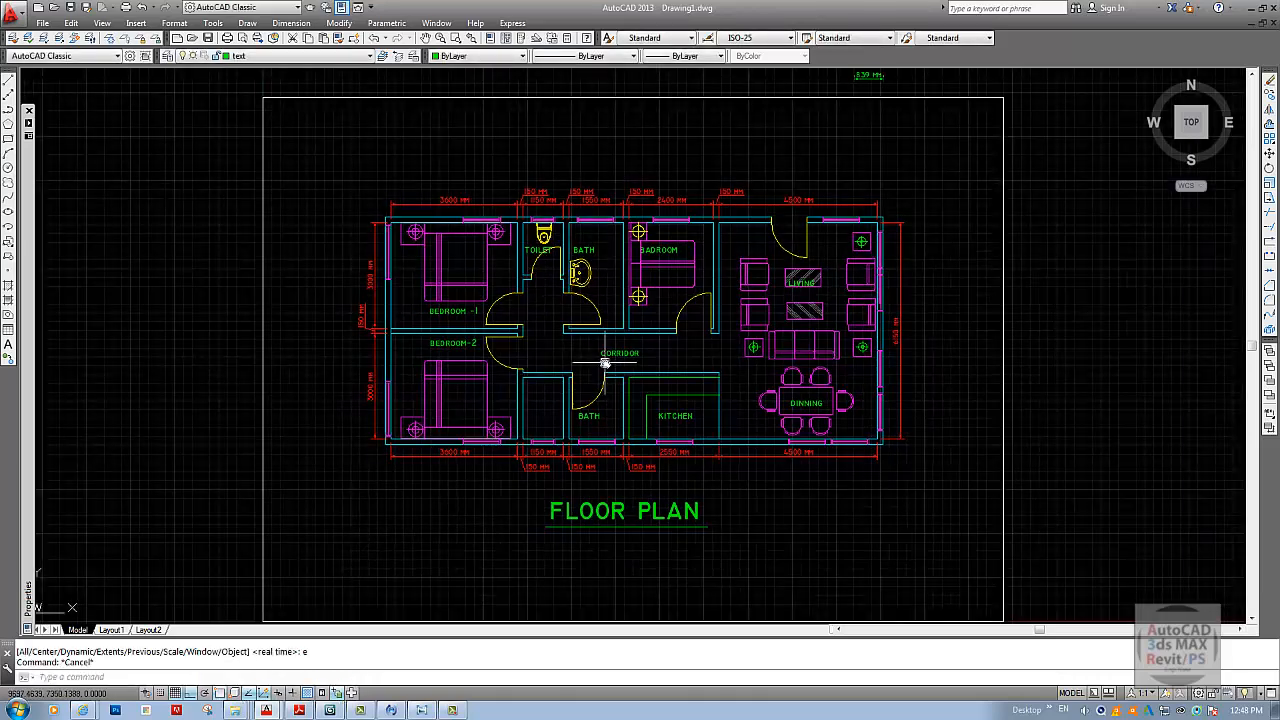